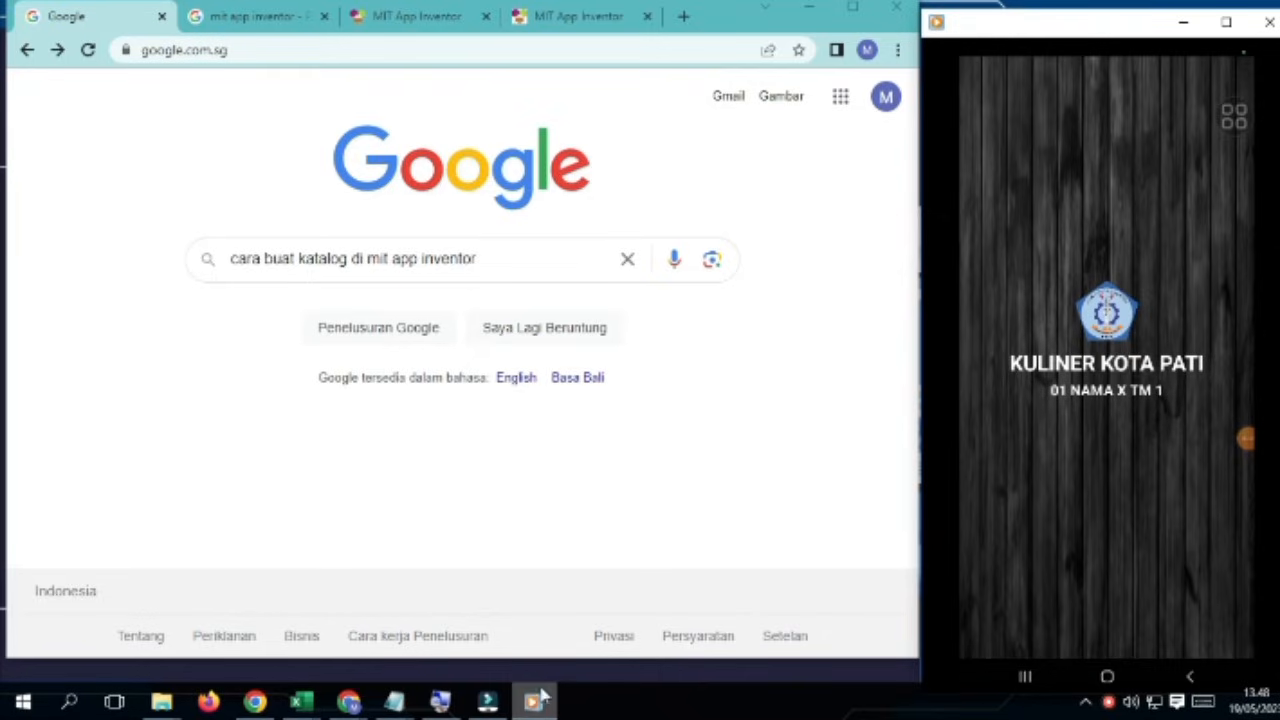
Play the recorded demo of the Kuliner Kota Pati app in the media player, pausing at its food list
left_click(1108, 702)
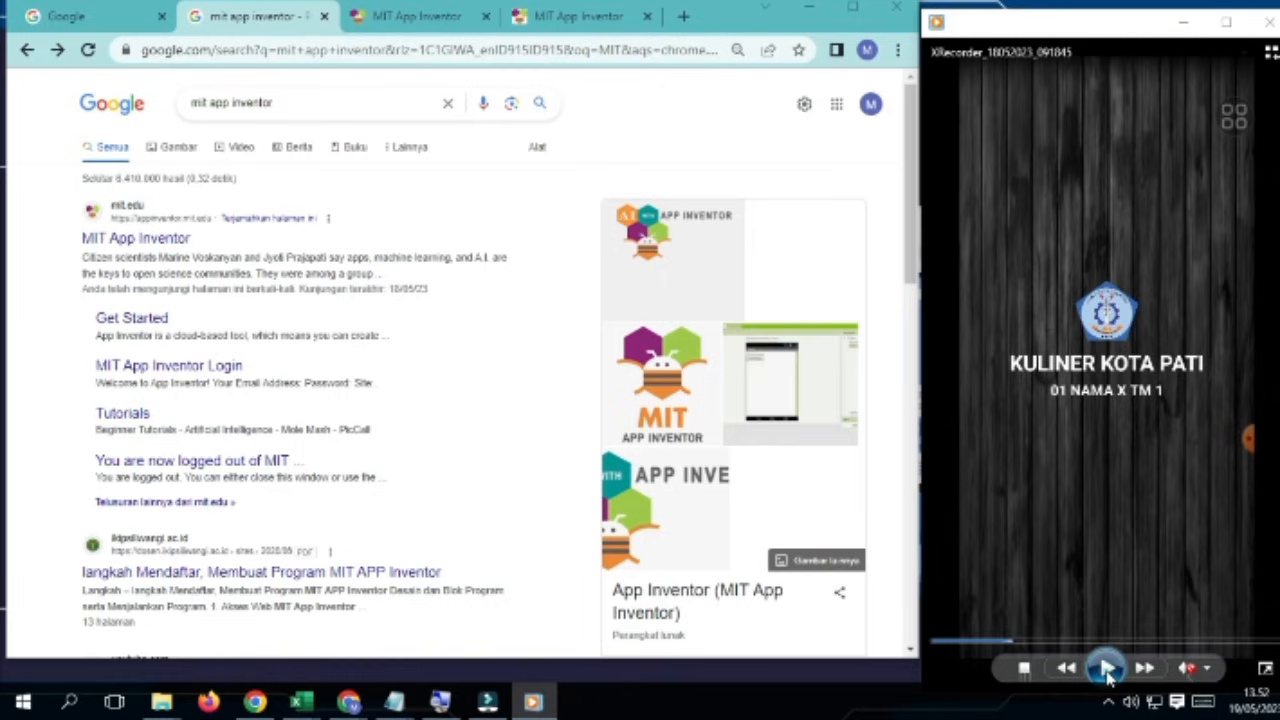
left_click(1106, 669)
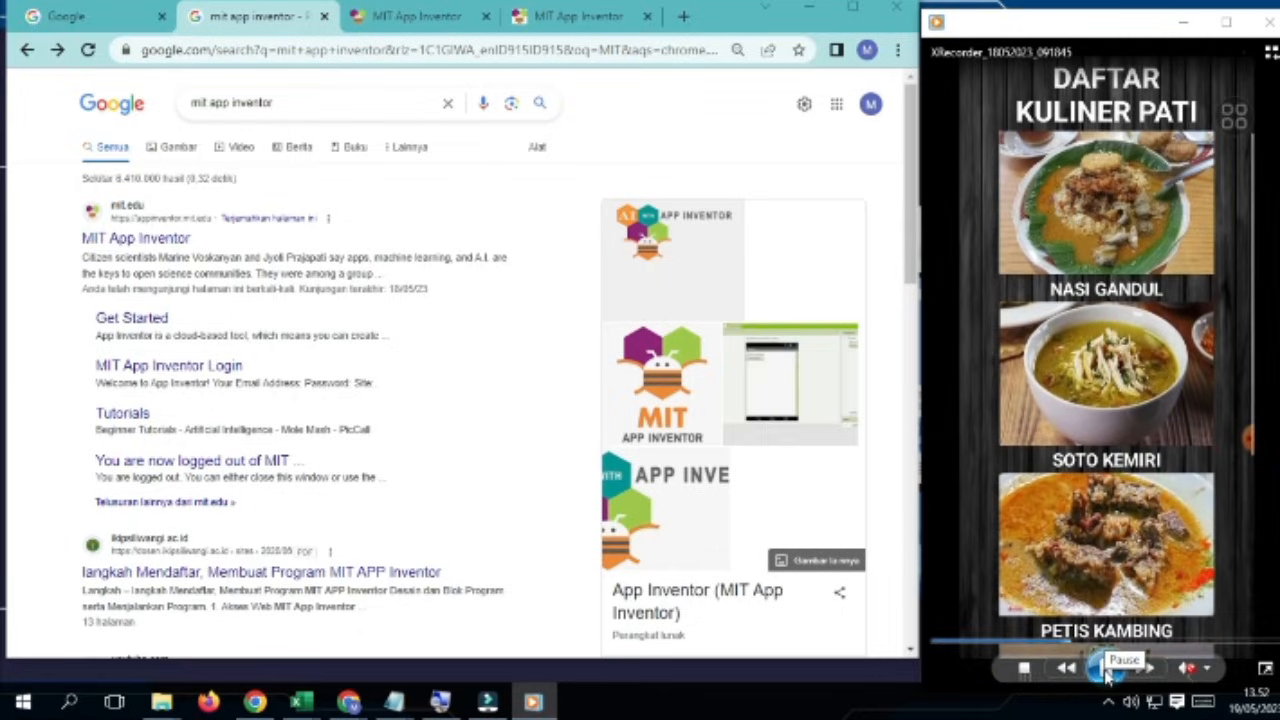
left_click(1105, 668)
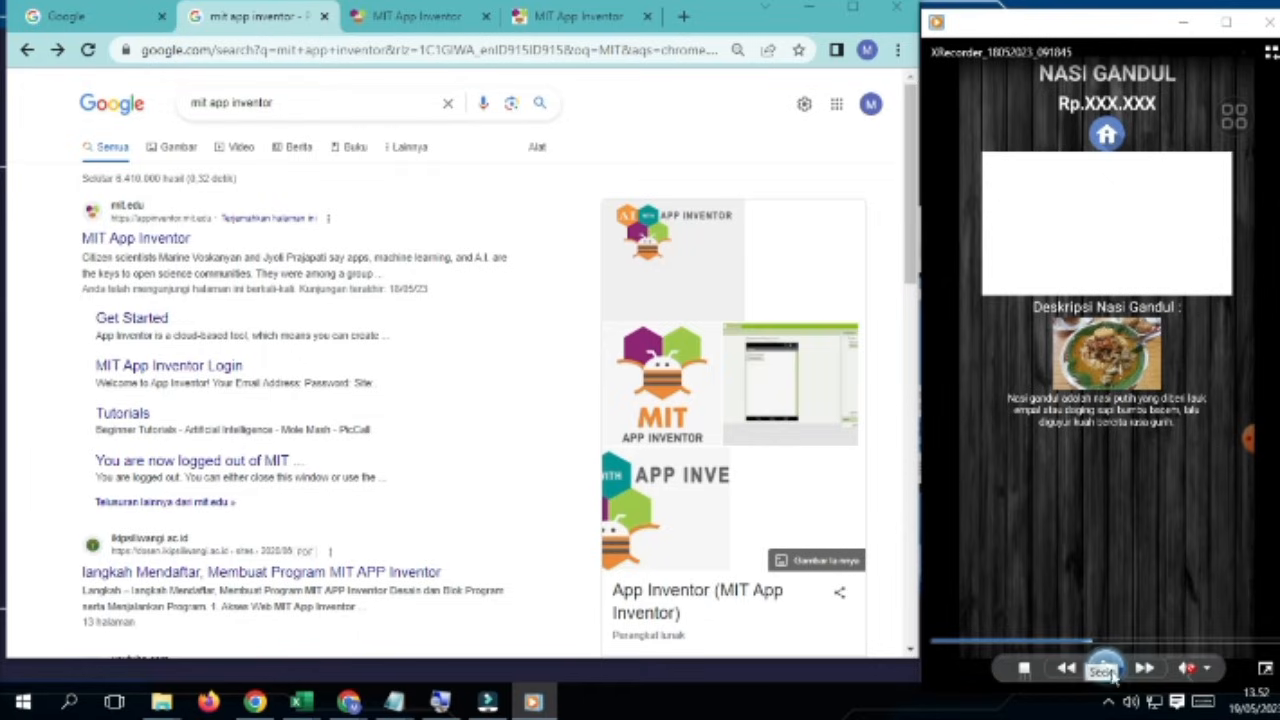
left_click(1107, 670)
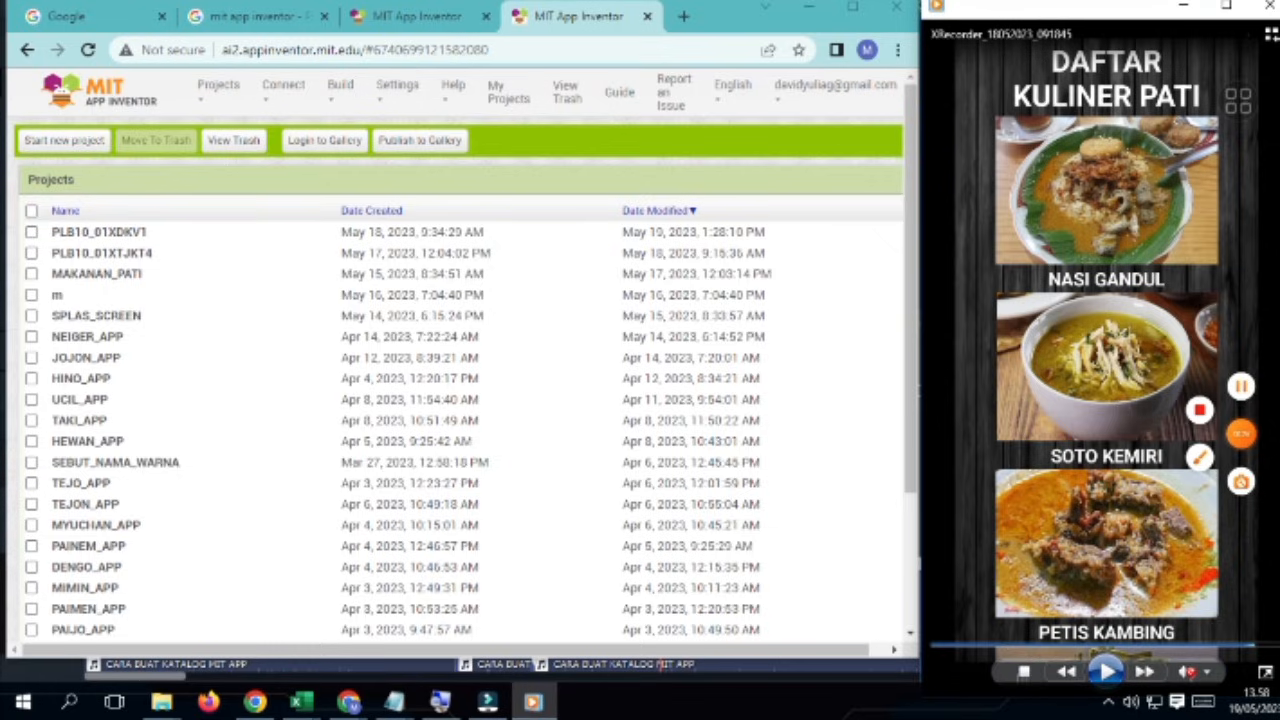
Create a new App Inventor project named PLB10_01XDKV2
left_click(68, 145)
left_click(467, 317)
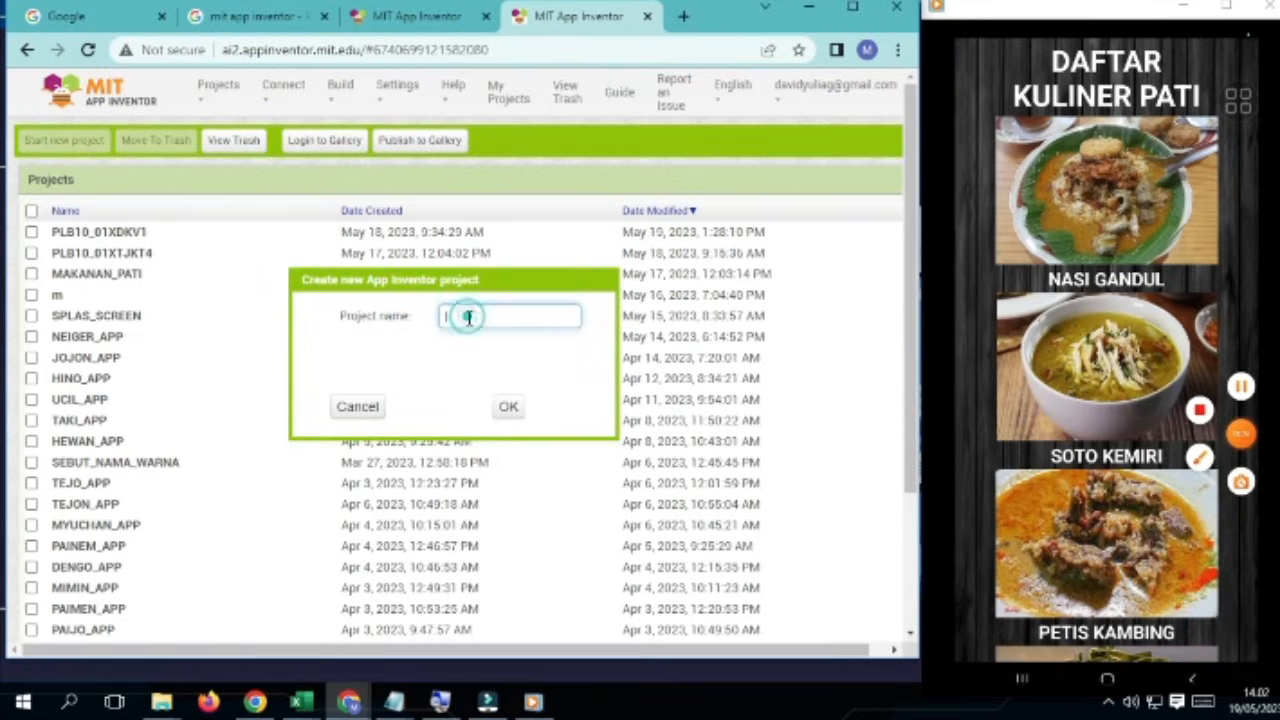
type("db")
left_click_drag(468, 317, 410, 316)
key("BackSpace")
type("PLB10_01XDKV2")
left_click(508, 408)
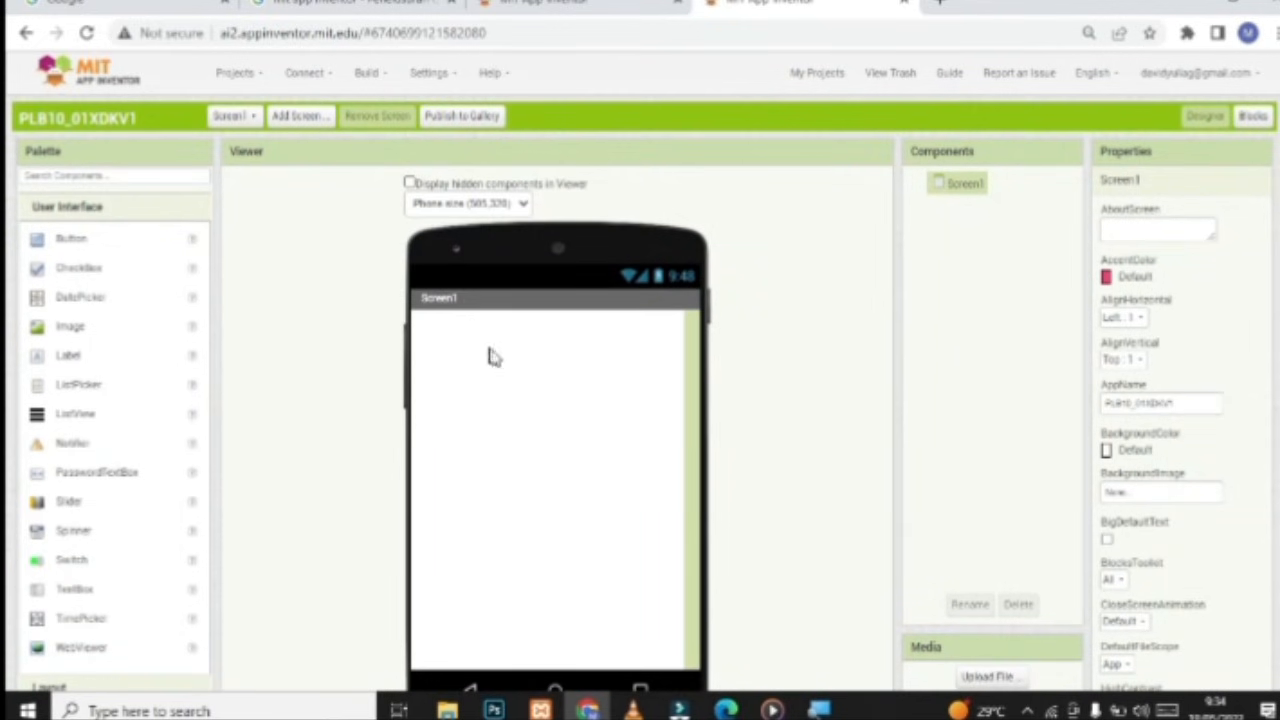
scroll(497, 400, "down", 2)
scroll(500, 402, "up", 2)
scroll(501, 402, "down", 1)
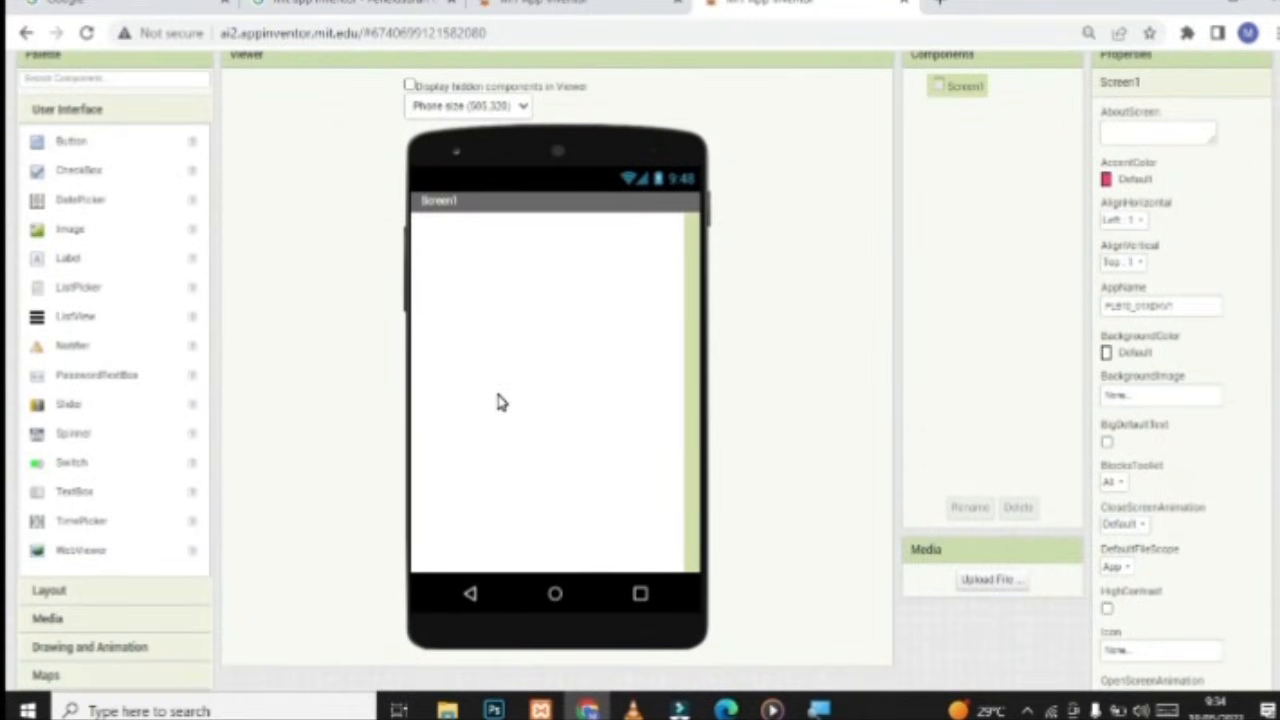
scroll(532, 403, "up", 1)
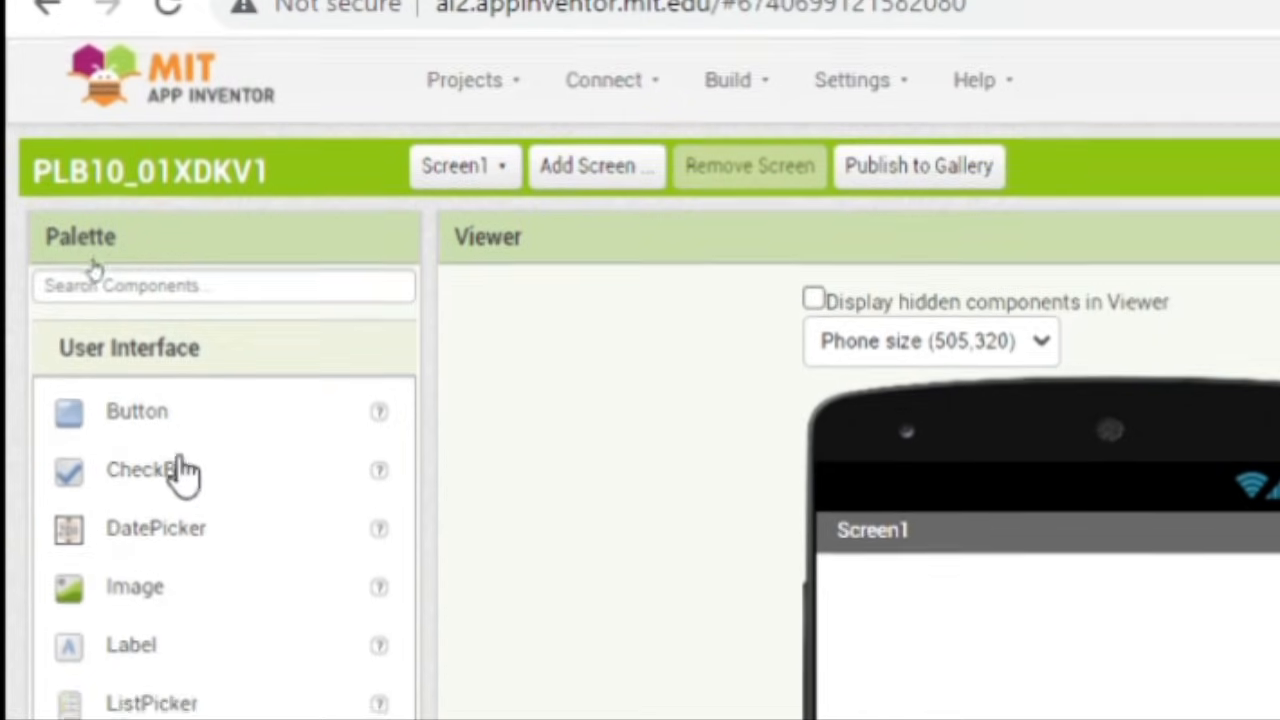
Examine the palette's User Interface components and its other component categories, such as Layout, Media and Sensors
scroll(195, 560, "down", 5)
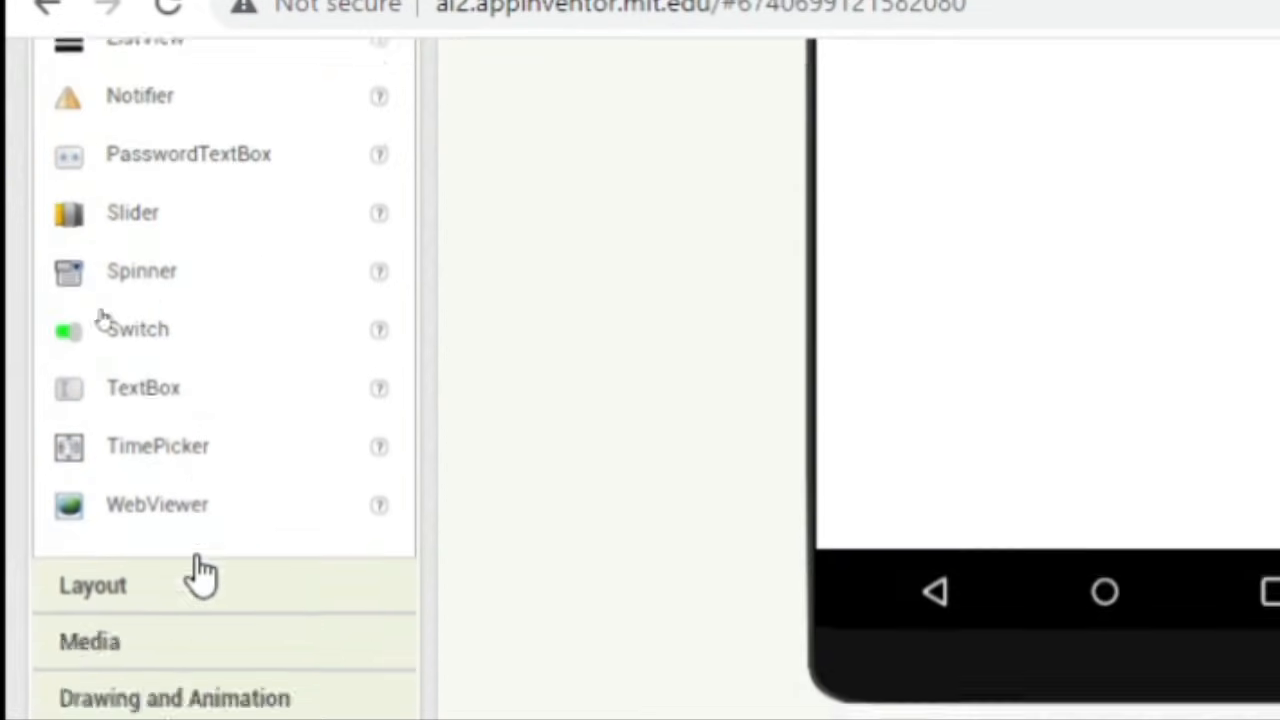
scroll(200, 572, "down", 4)
scroll(106, 457, "up", 2)
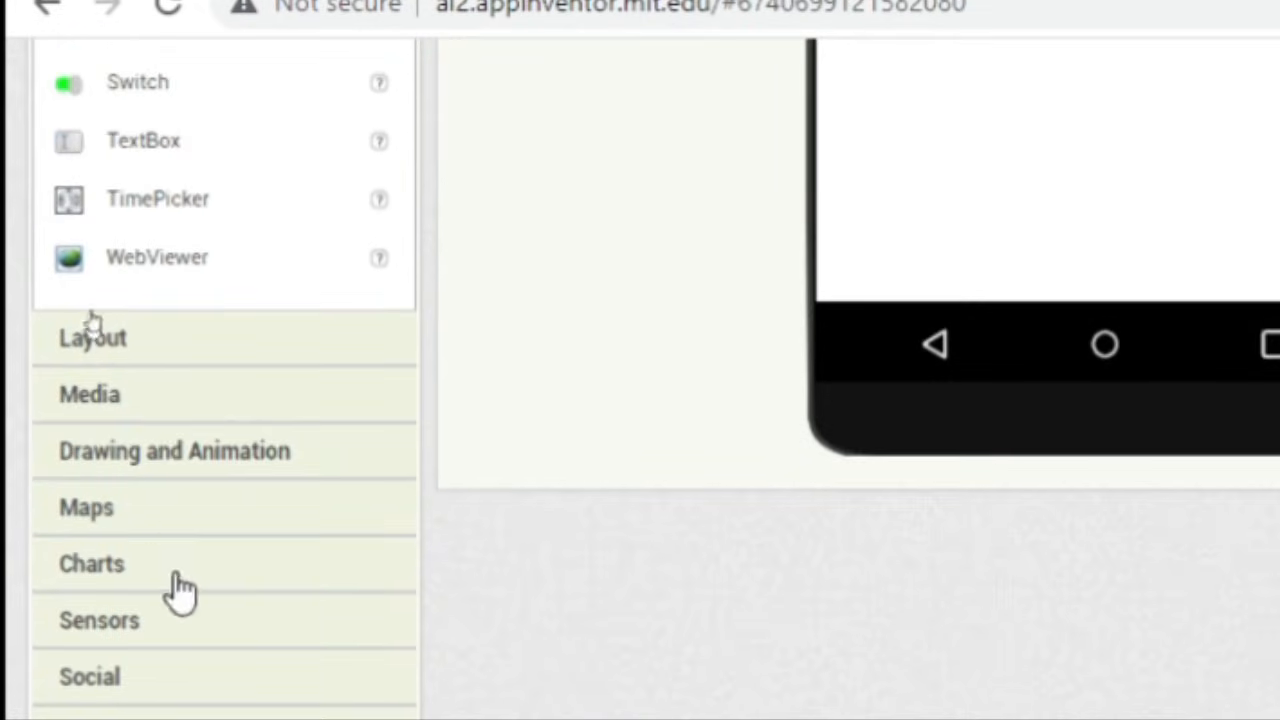
scroll(206, 470, "down", 4)
scroll(195, 530, "up", 4)
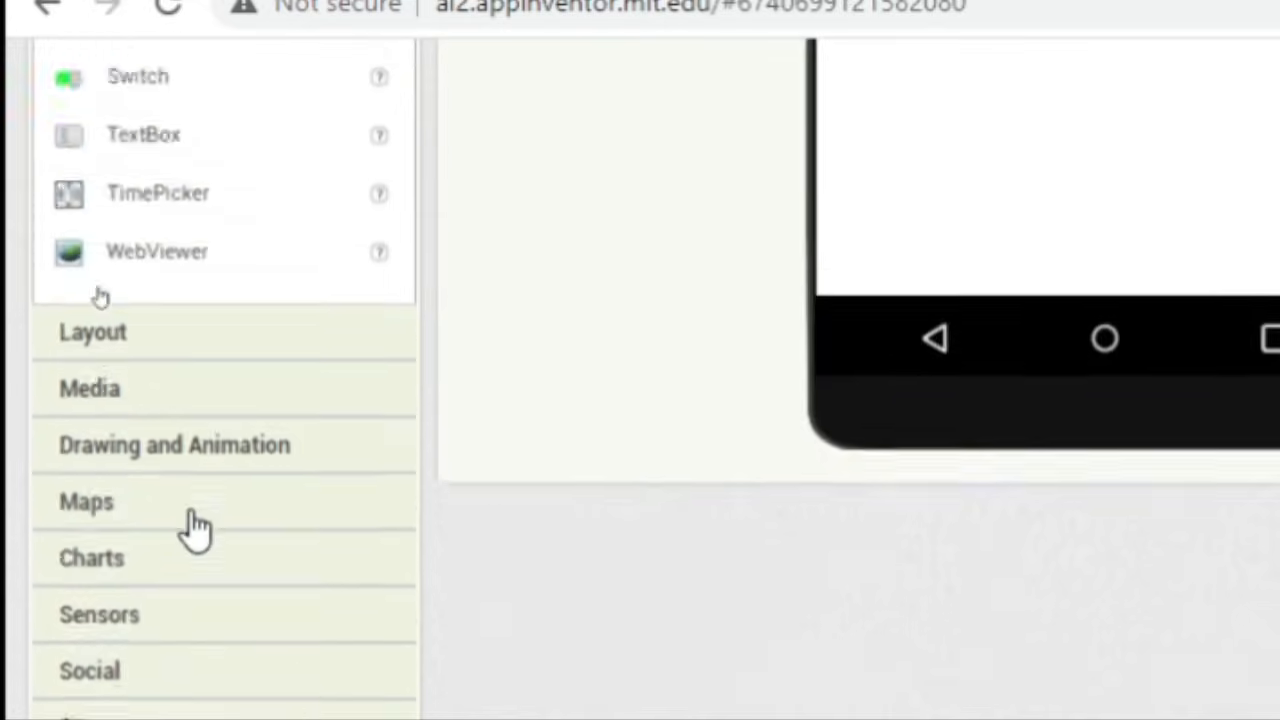
scroll(260, 500, "up", 4)
scroll(290, 360, "up", 2)
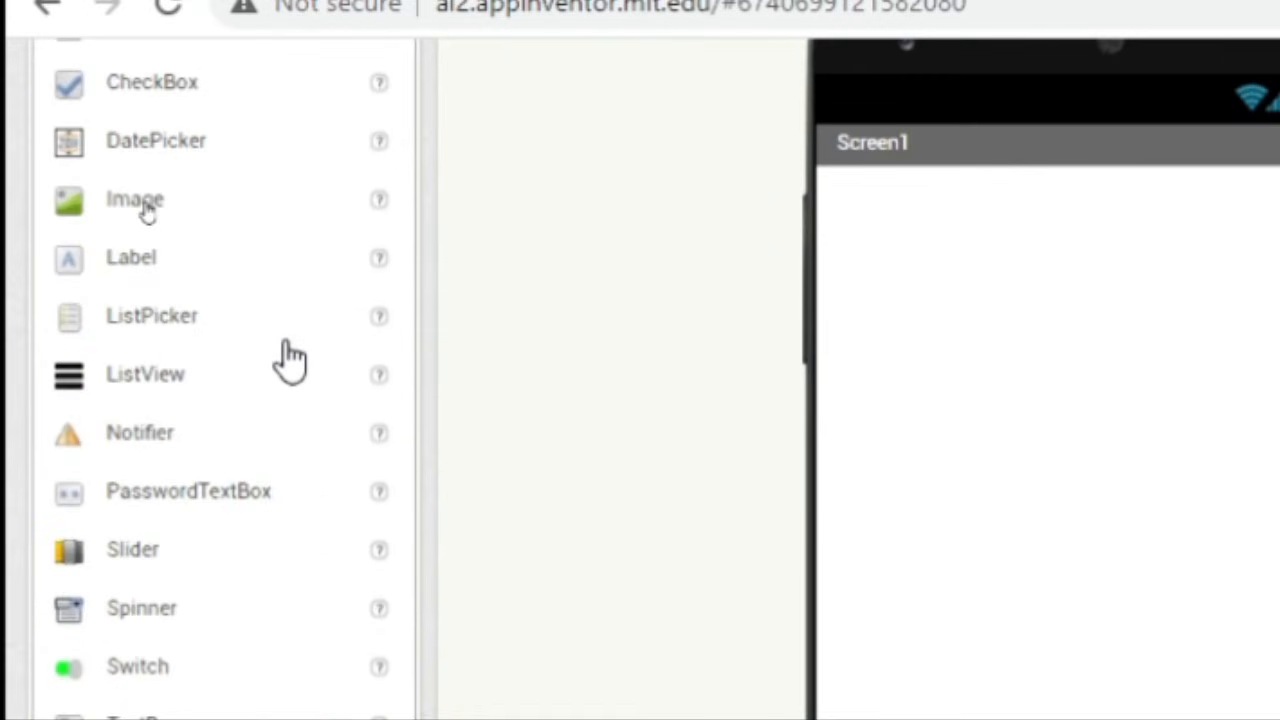
scroll(190, 300, "up", 2)
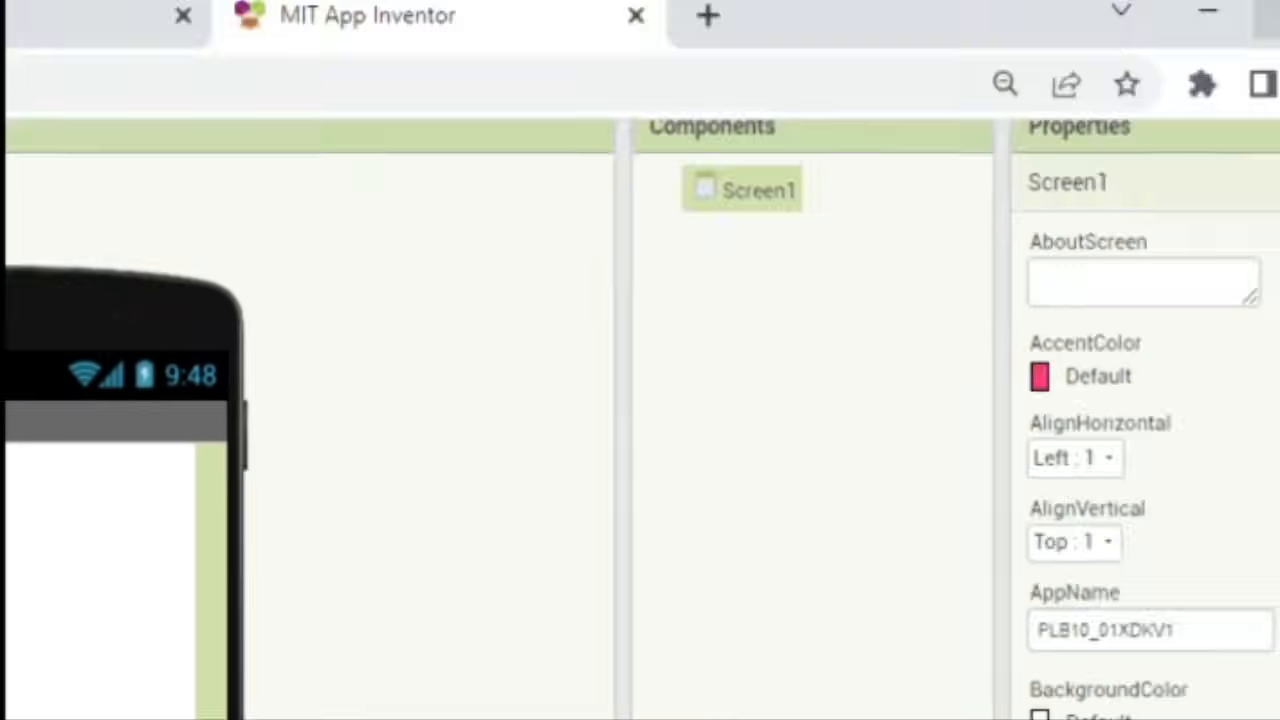
Examine the Components list and go through the Screen1 properties from AboutScreen down to Title
scroll(904, 444, "up", 2)
scroll(904, 444, "down", 2)
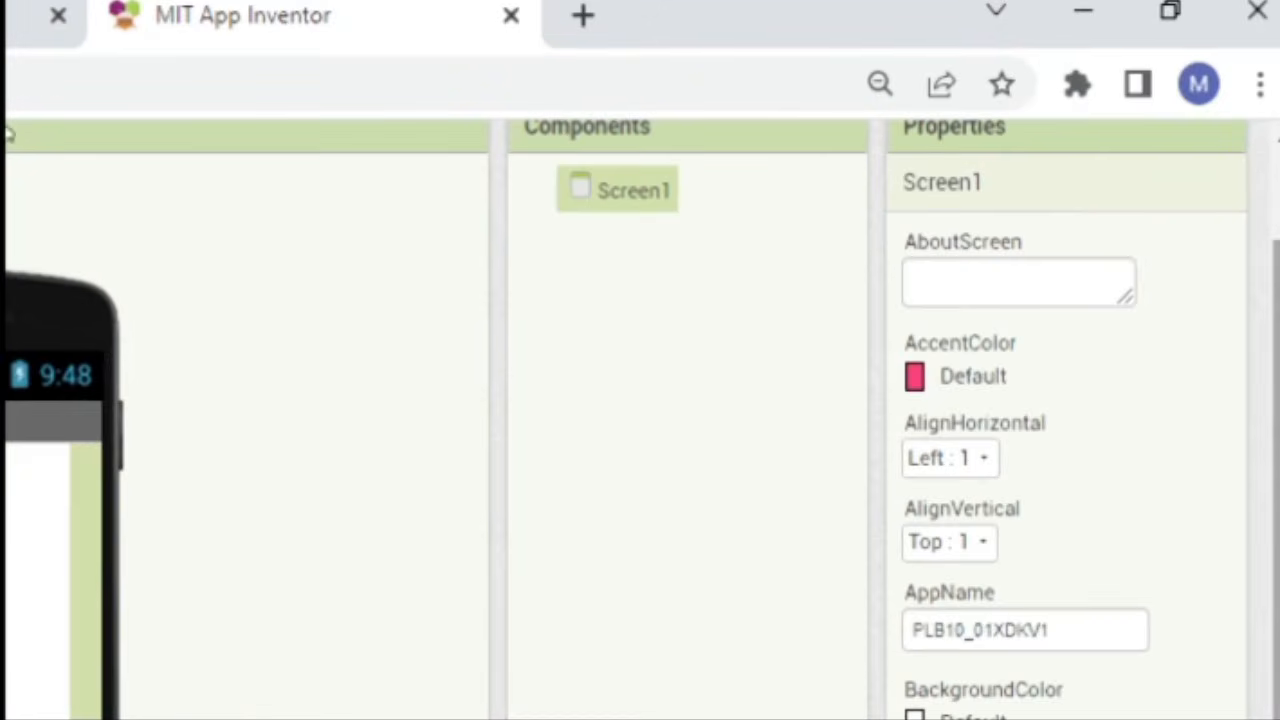
scroll(723, 334, "up", 2)
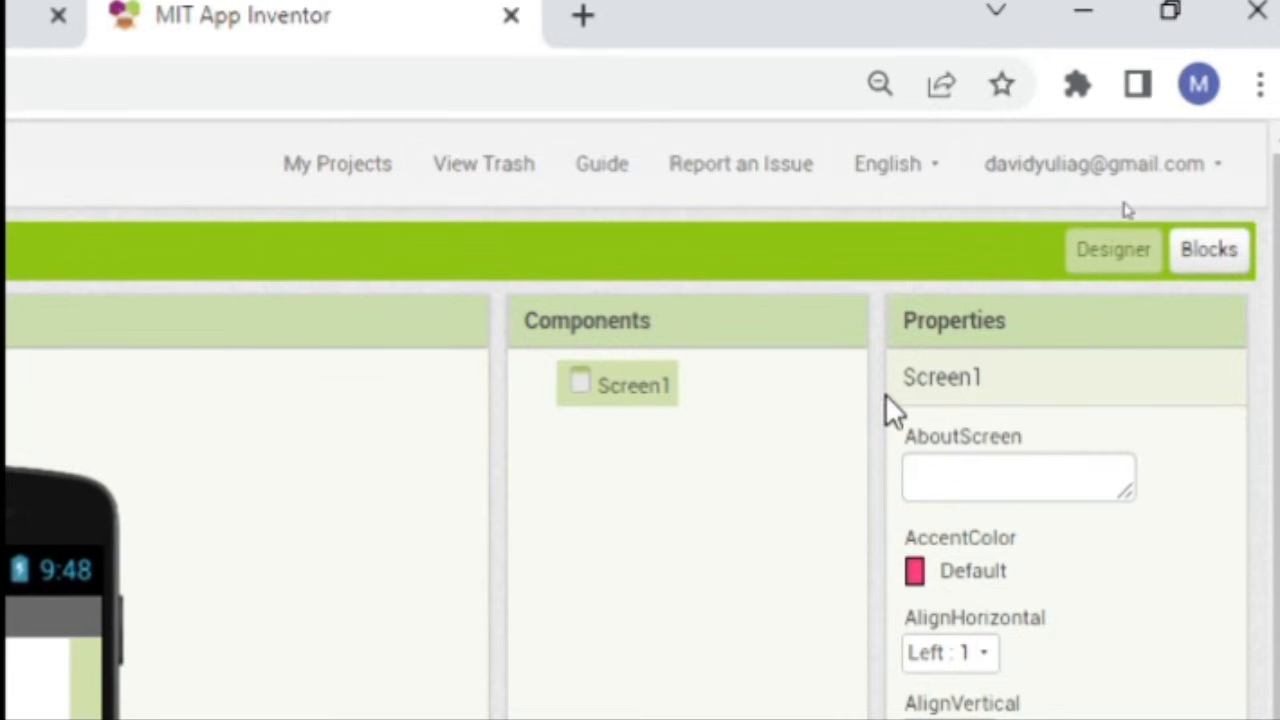
scroll(530, 495, "down", 4)
scroll(1029, 608, "up", 4)
scroll(1090, 493, "down", 10)
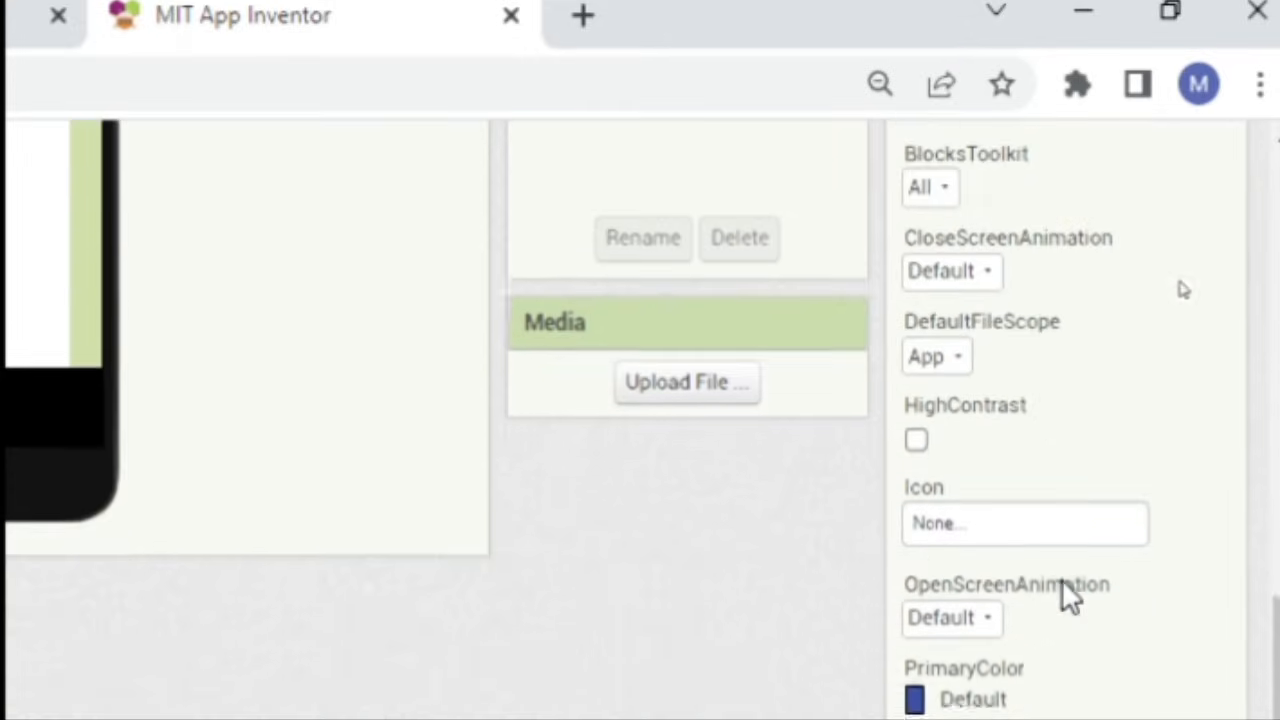
scroll(1068, 593, "down", 2)
scroll(1014, 664, "up", 8)
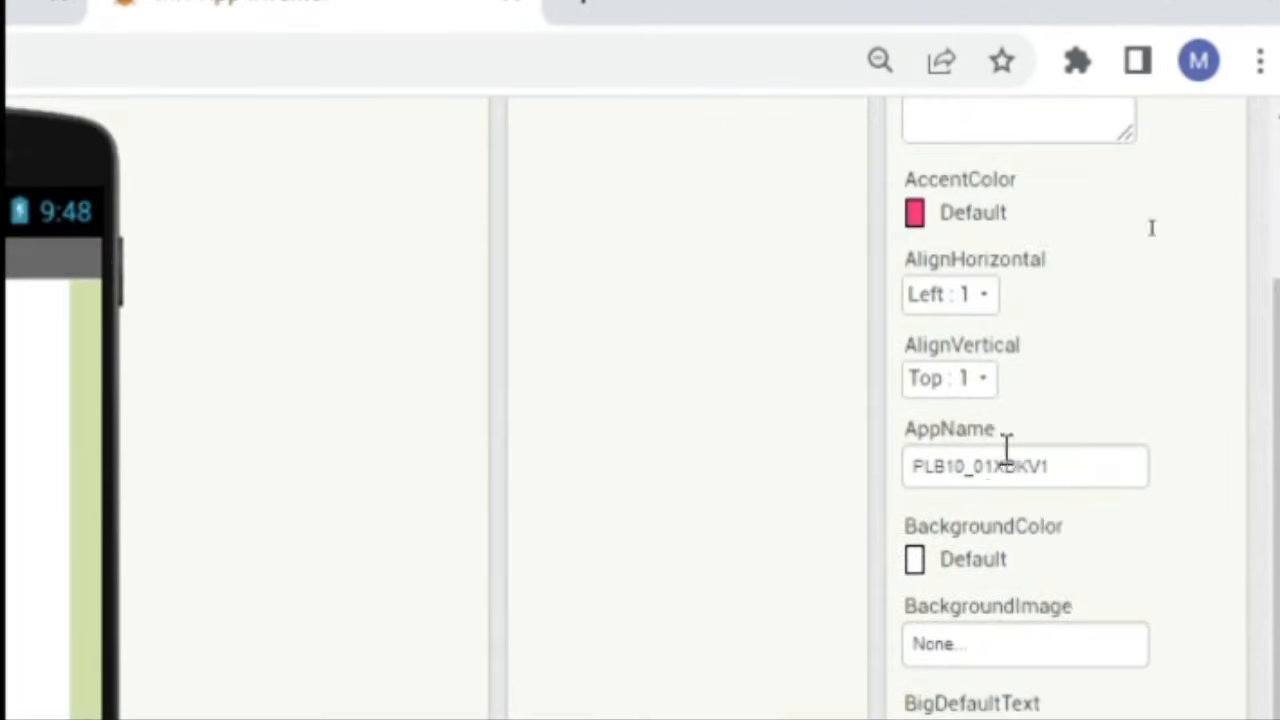
scroll(980, 215, "up", 1)
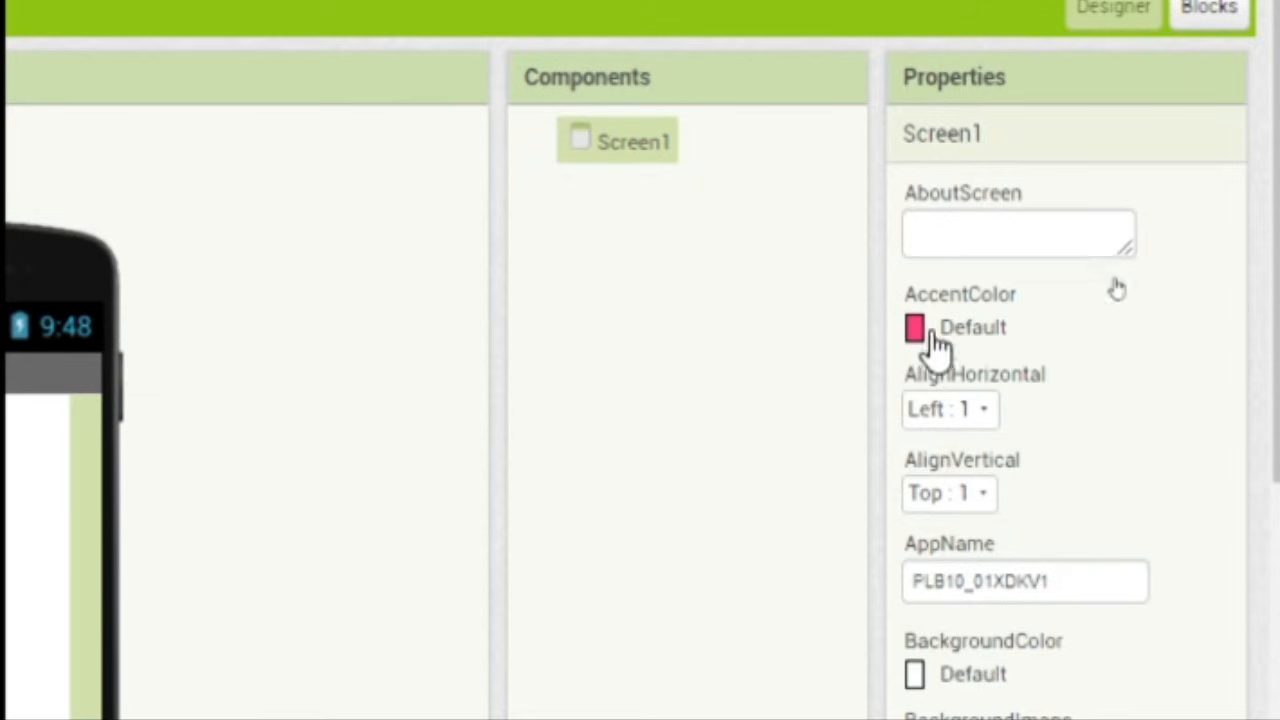
scroll(1188, 462, "down", 2)
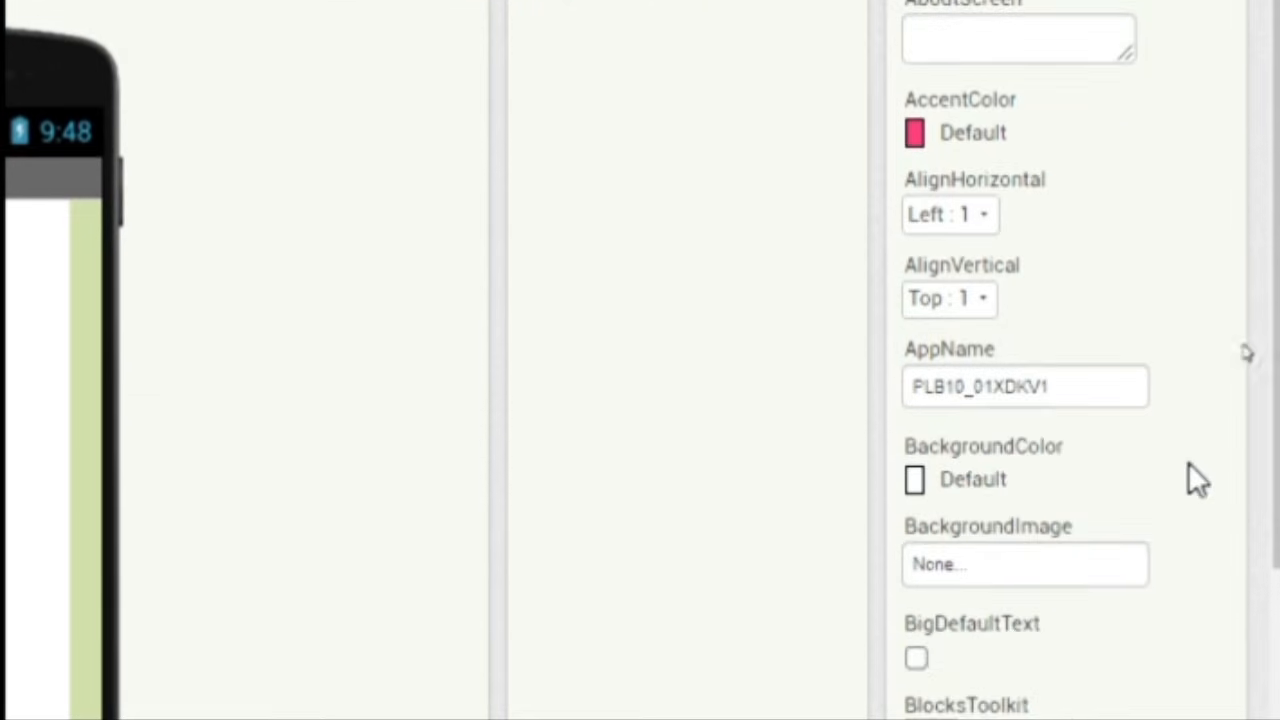
scroll(1188, 462, "down", 2)
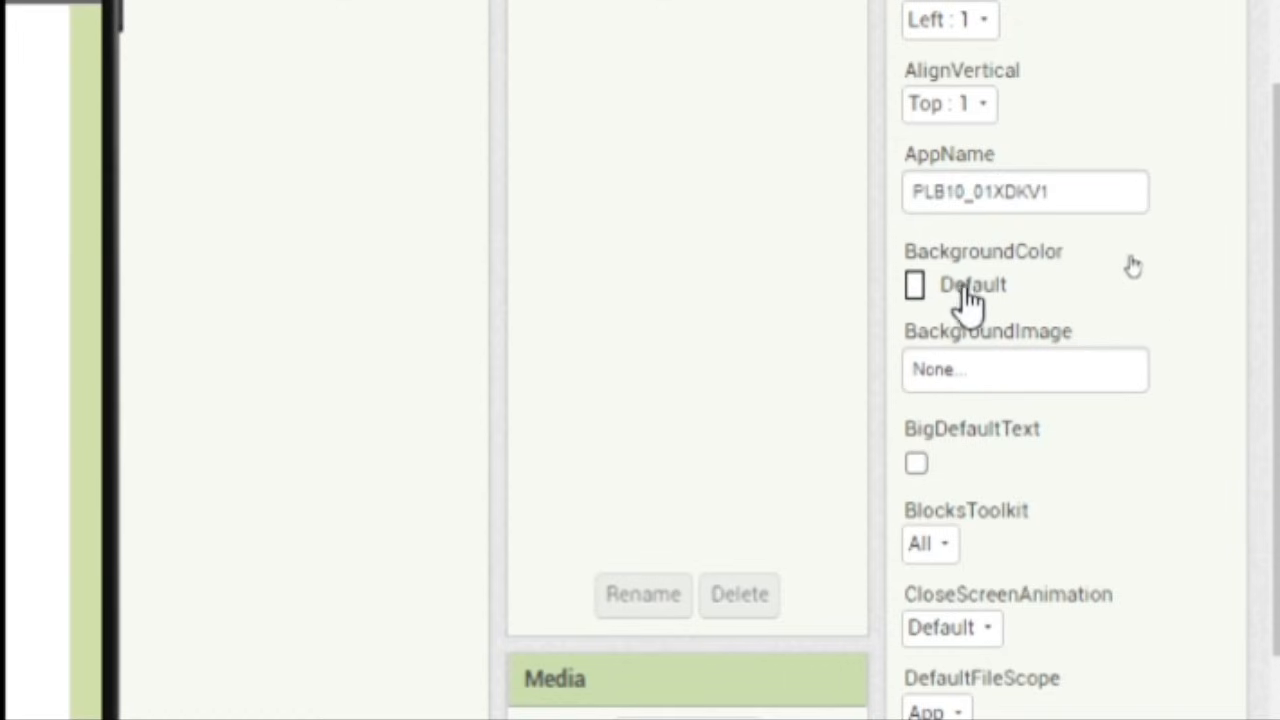
scroll(1030, 300, "down", 2)
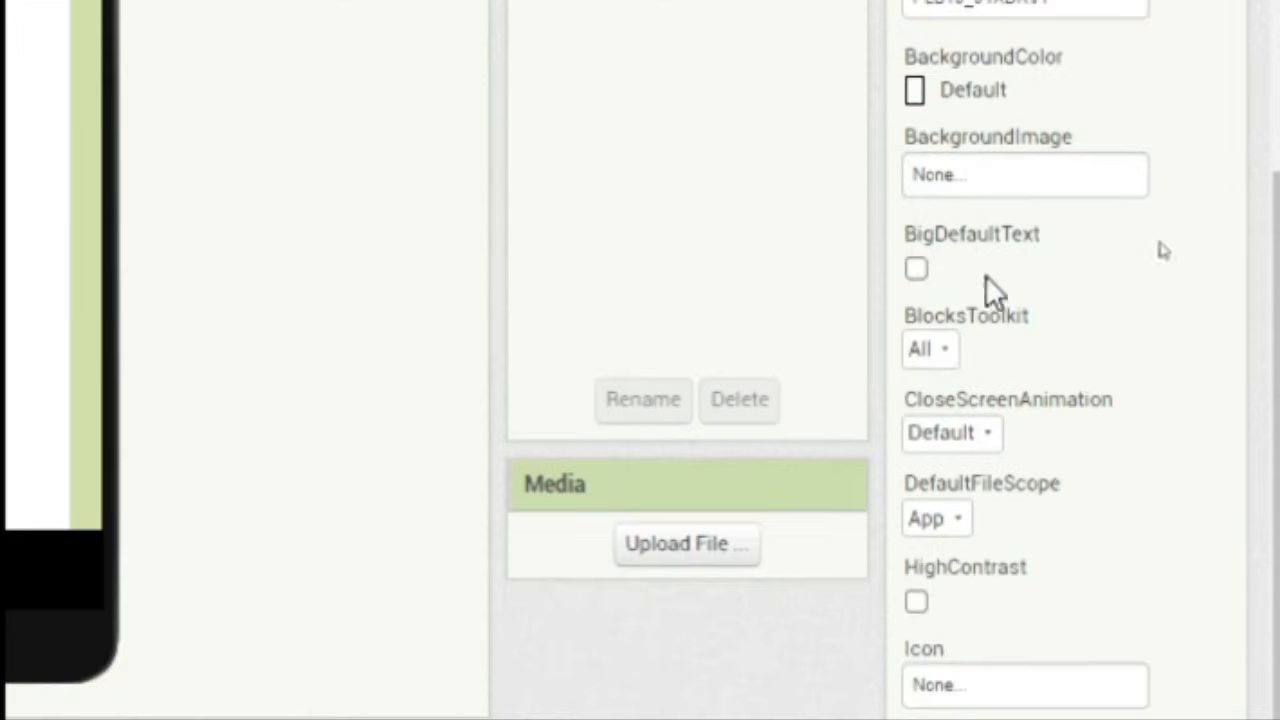
scroll(1020, 300, "down", 2)
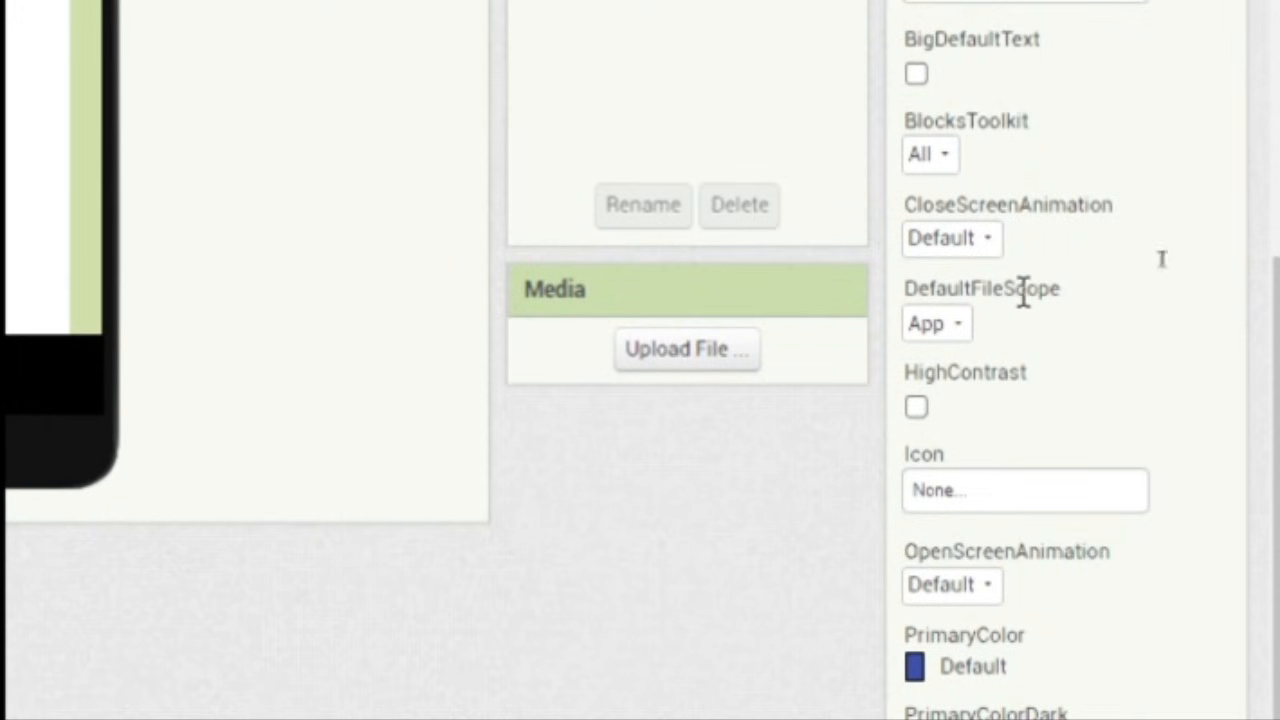
scroll(1025, 295, "down", 2)
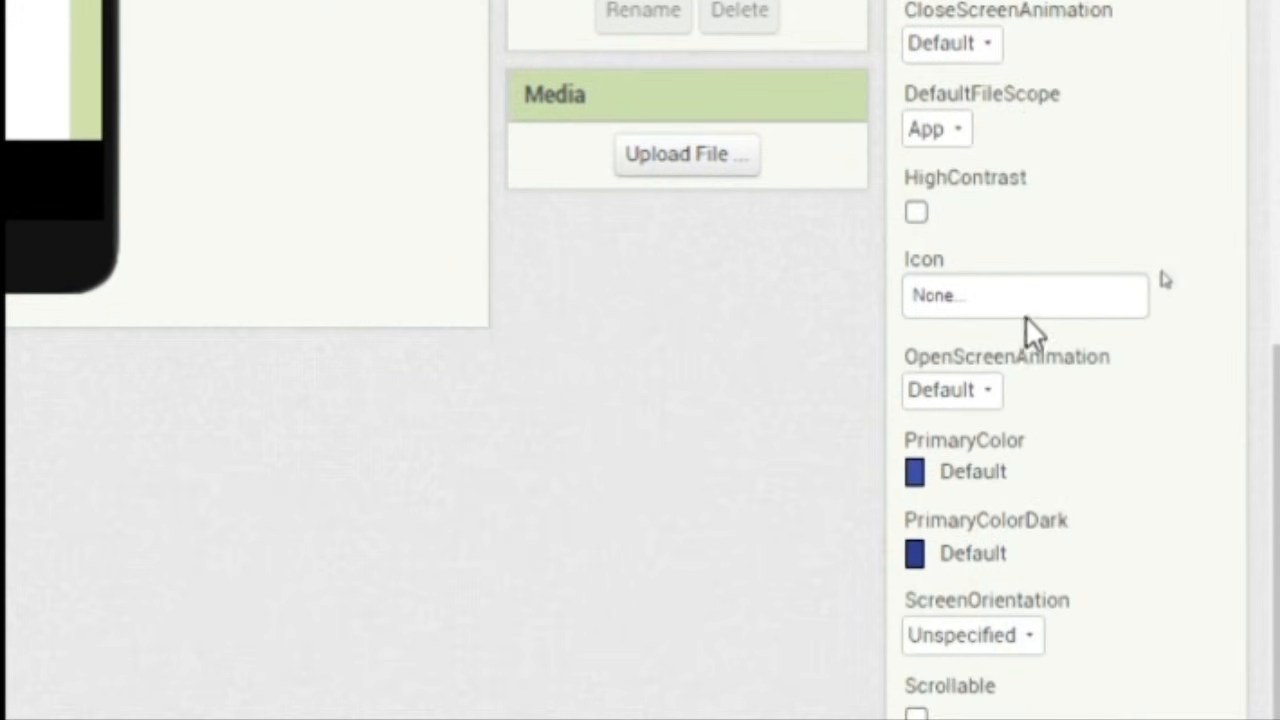
scroll(1029, 329, "down", 2)
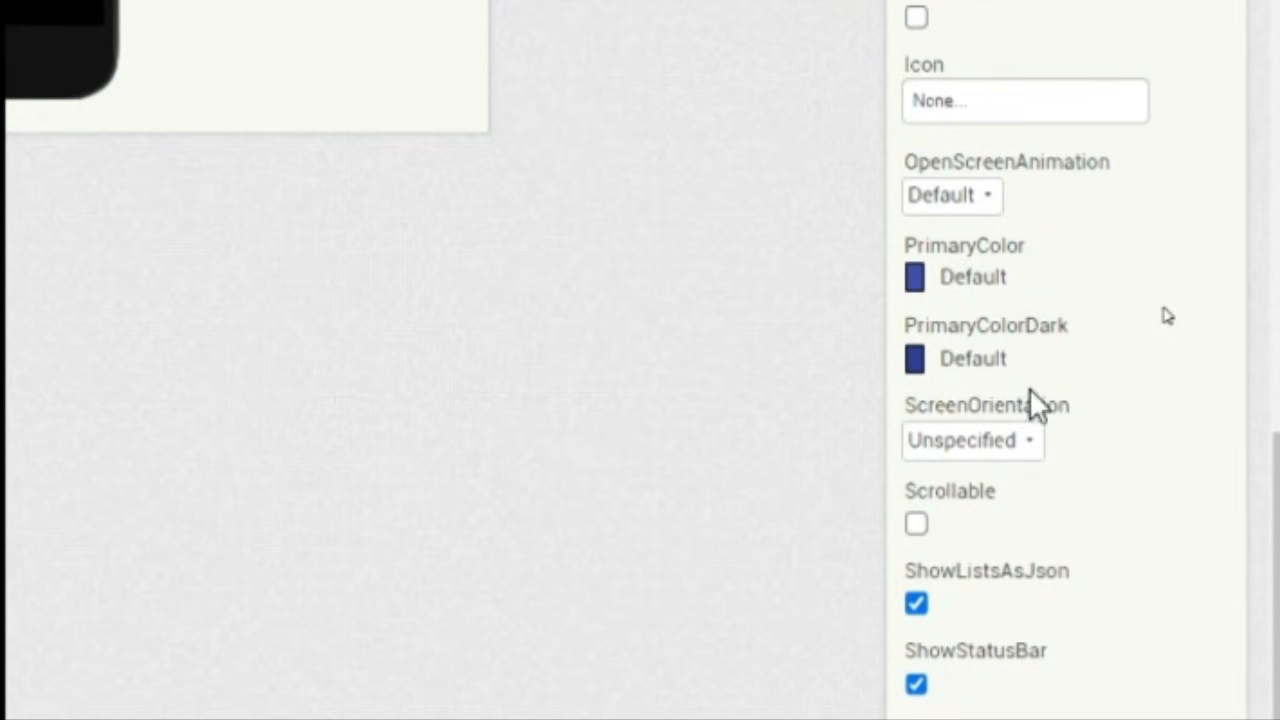
scroll(1040, 335, "down", 2)
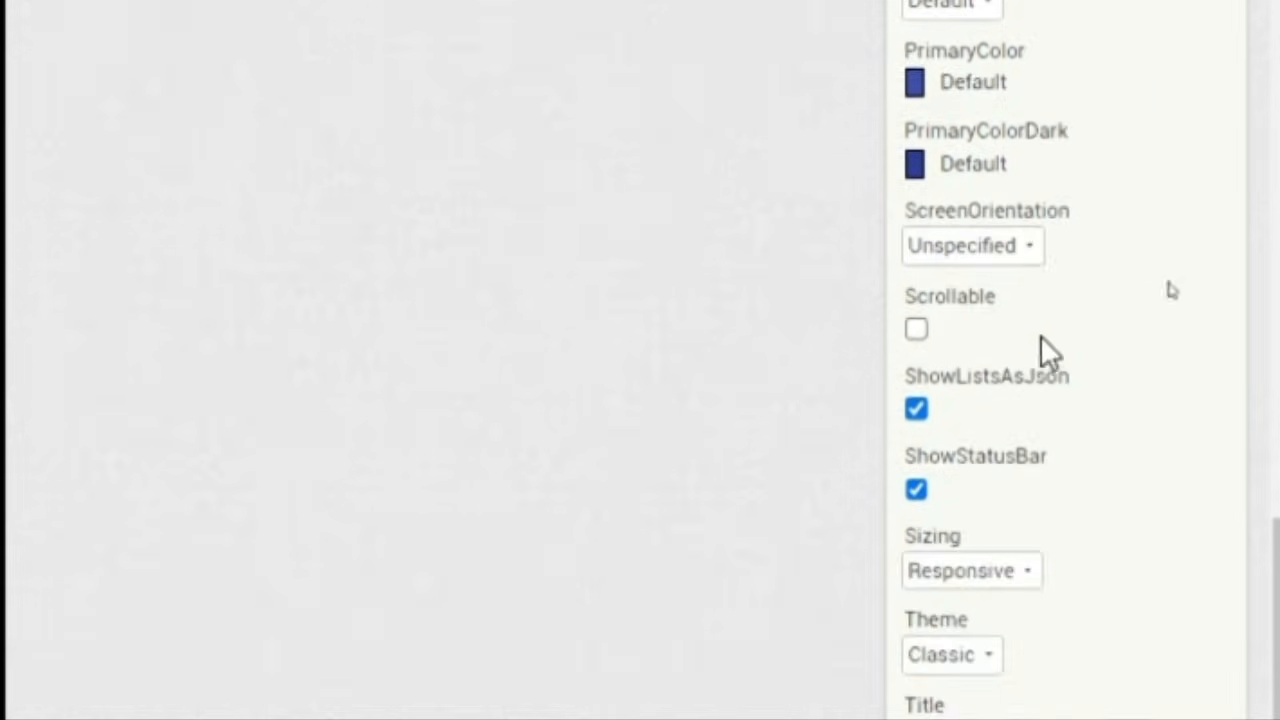
scroll(1004, 420, "down", 1)
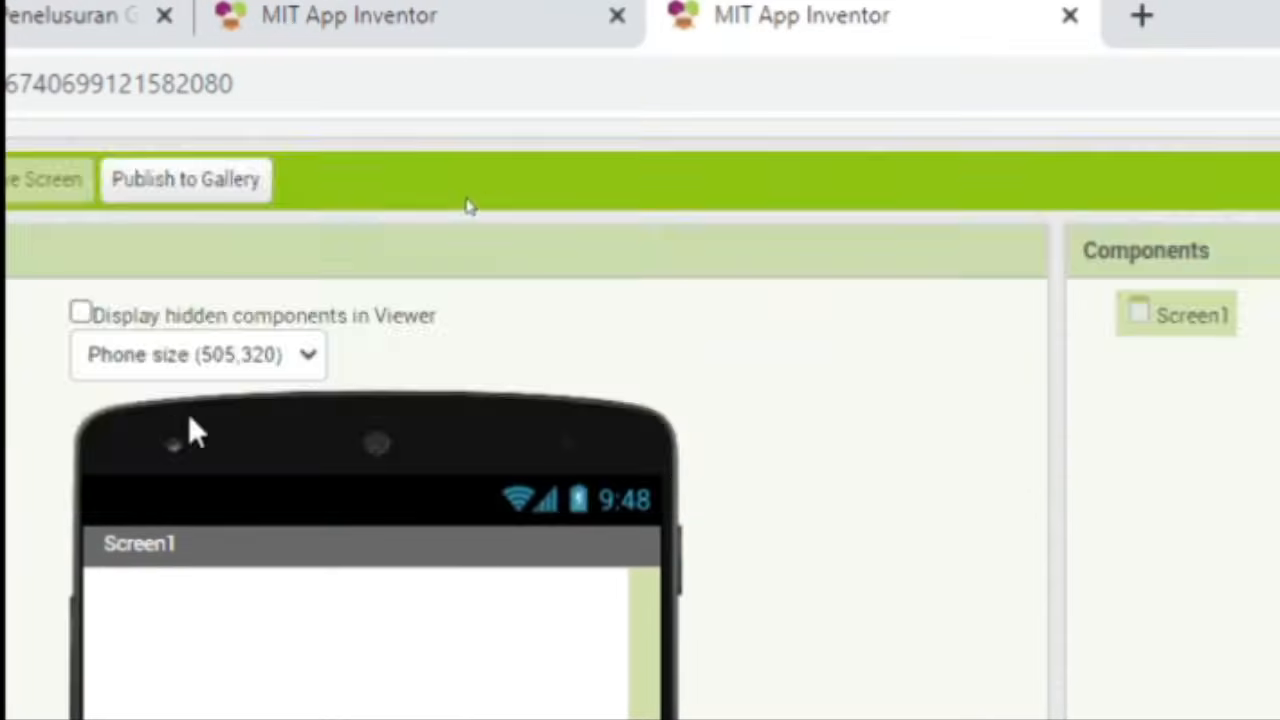
Turn off ShowListsAsJson and ShowStatusBar for Screen1 and hide its title bar
scroll(188, 413, "down", 2)
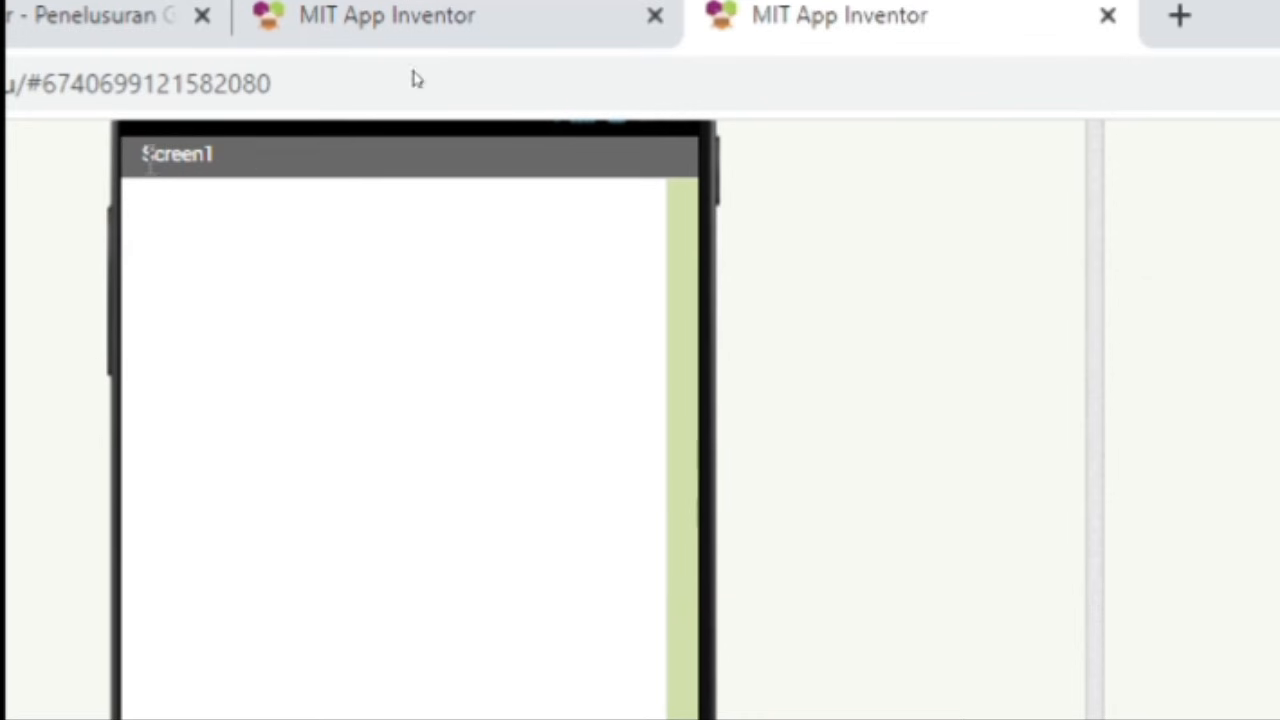
scroll(1140, 285, "down", 3)
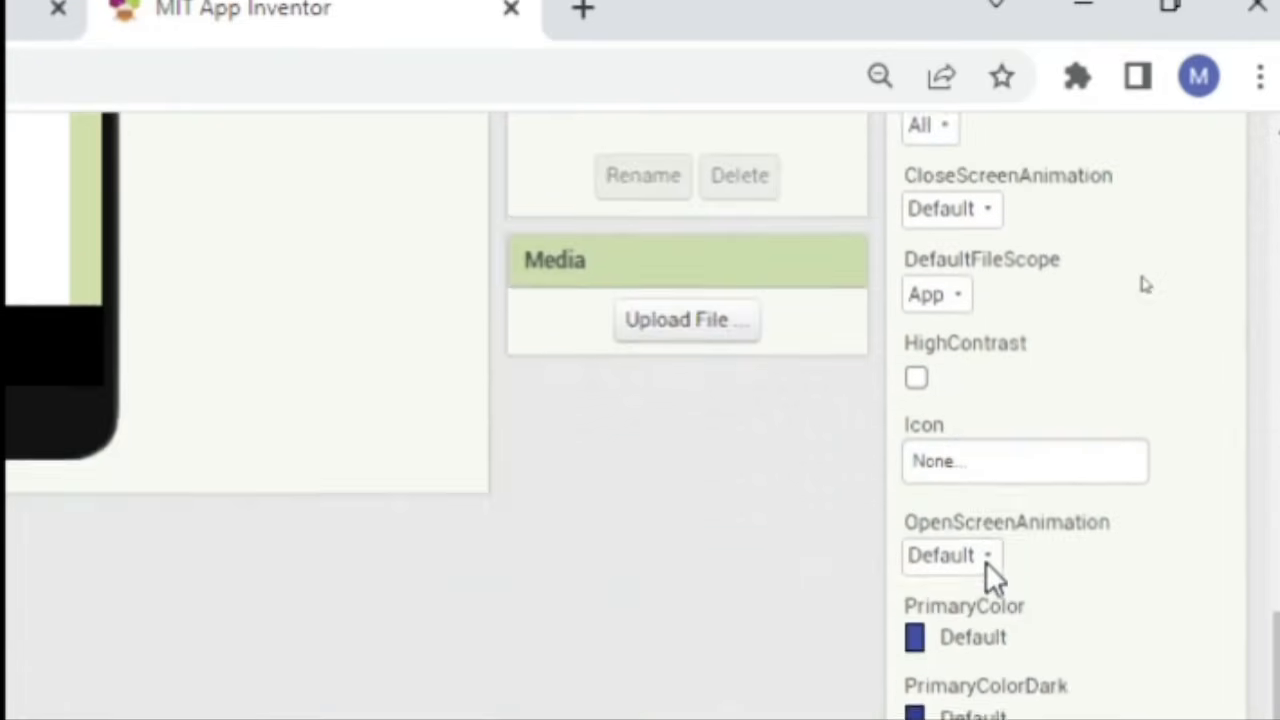
scroll(985, 561, "down", 4)
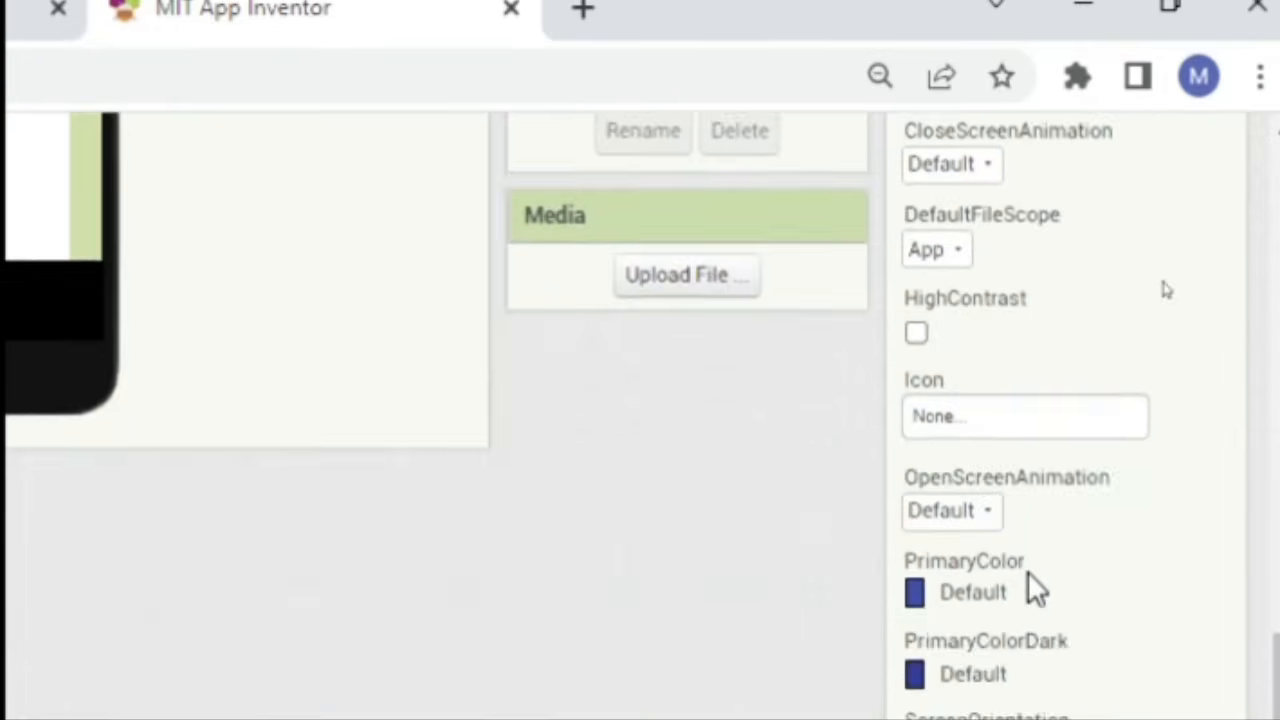
left_click(918, 437)
left_click(917, 517)
scroll(995, 620, "down", 1)
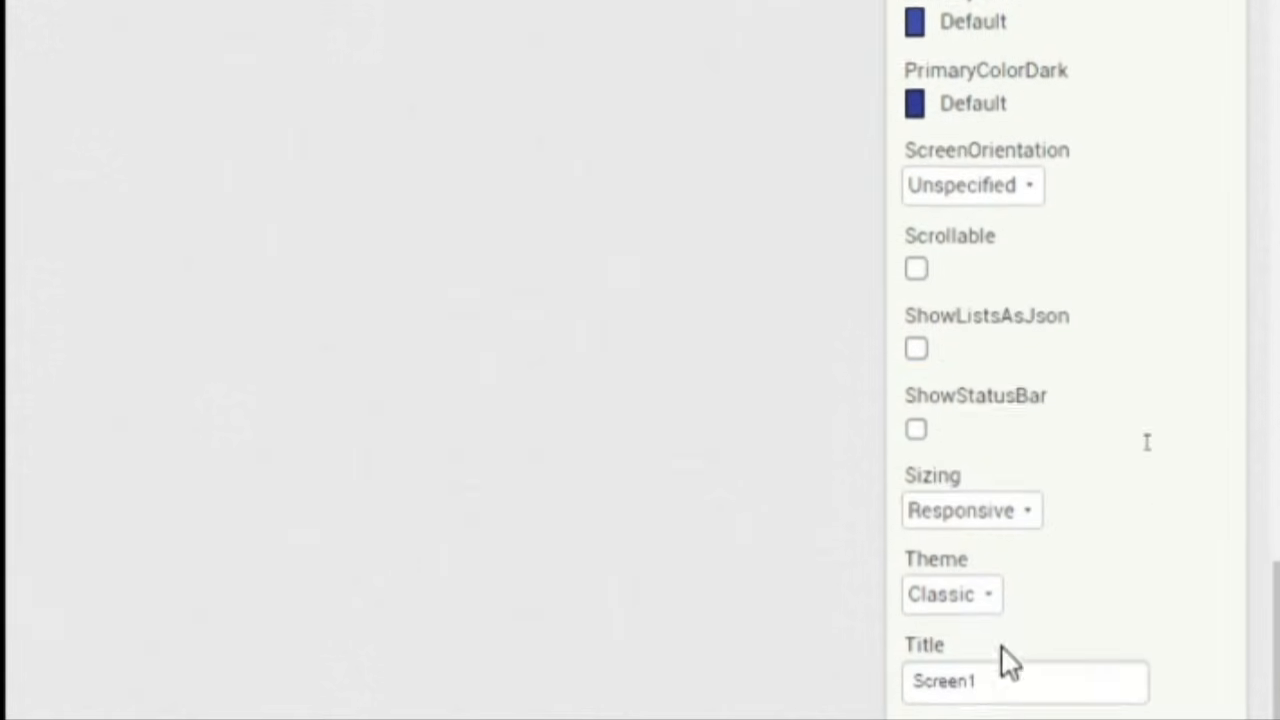
scroll(1001, 645, "down", 1)
left_click(917, 630)
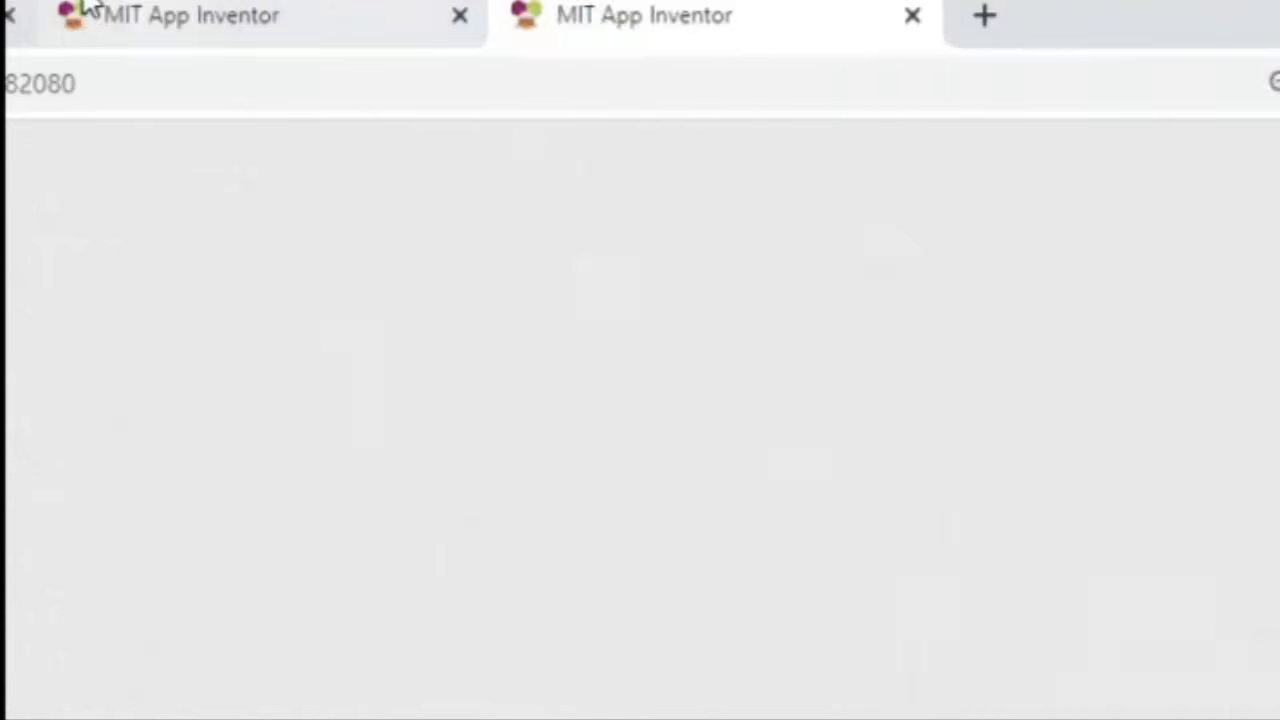
scroll(364, 585, "up", 8)
scroll(258, 550, "down", 1)
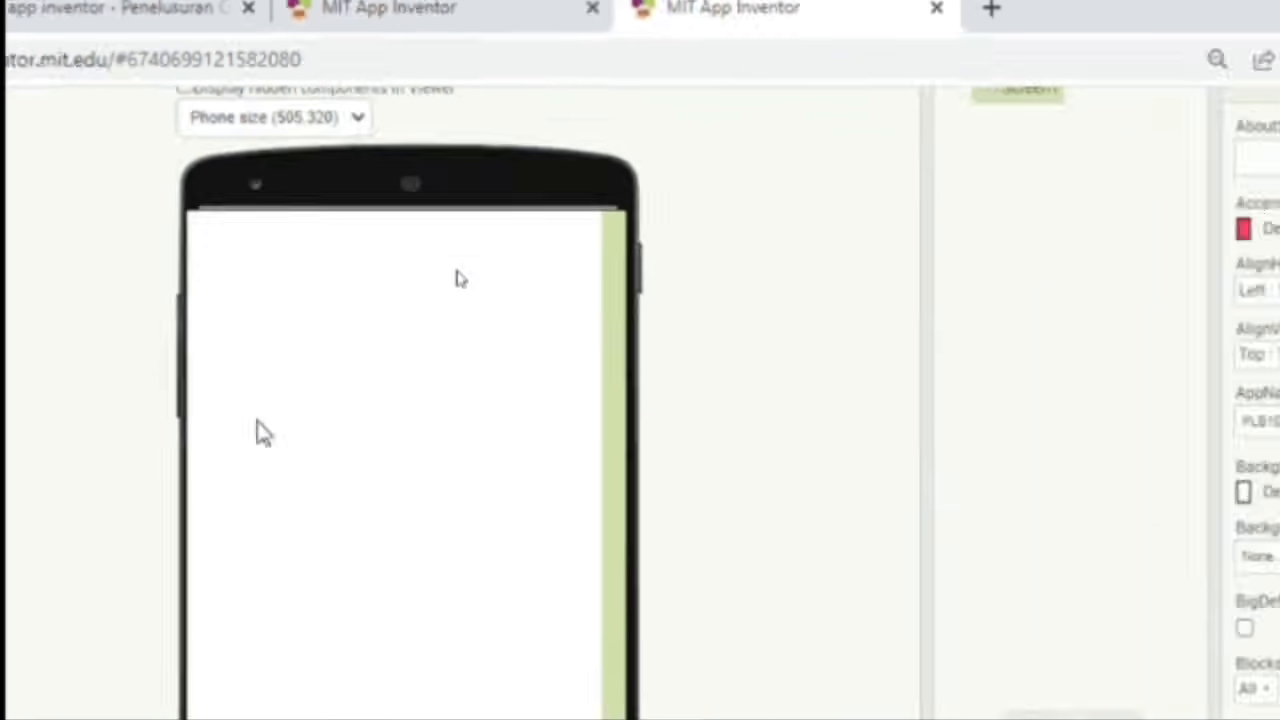
Check which screens the project contains, keeping Screen1 as the current screen
scroll(420, 258, "up", 2)
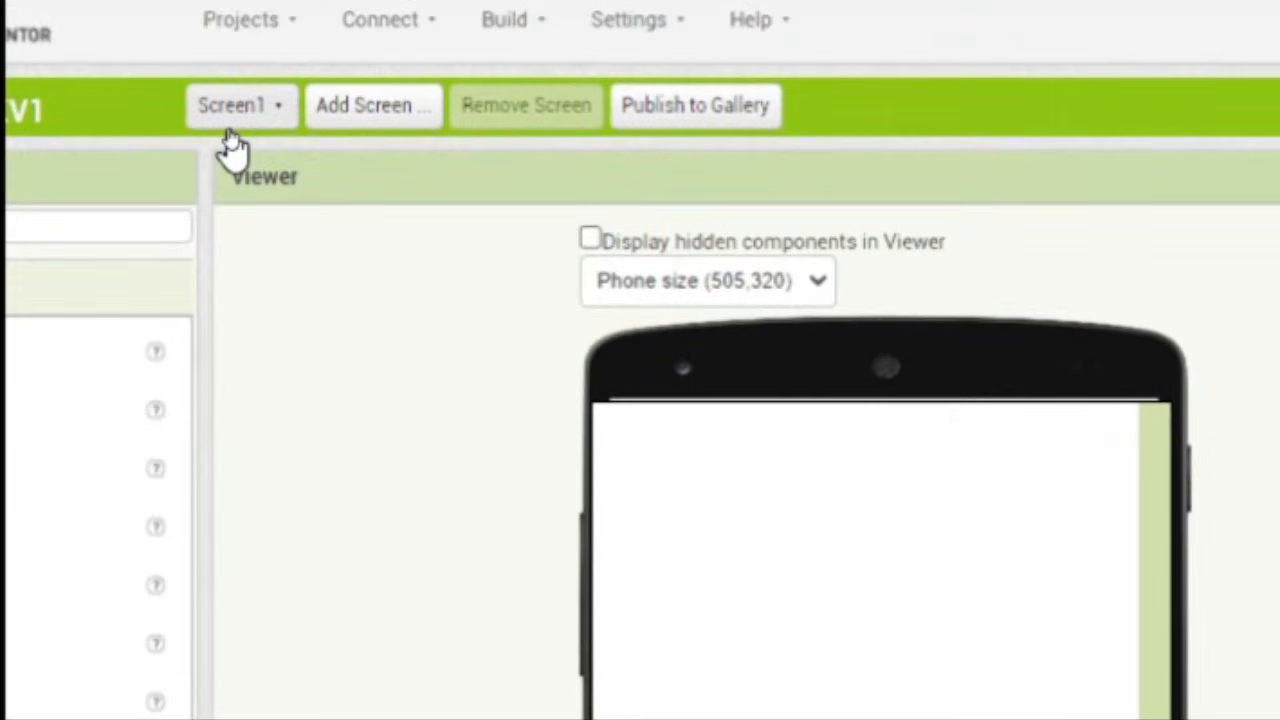
left_click(270, 128)
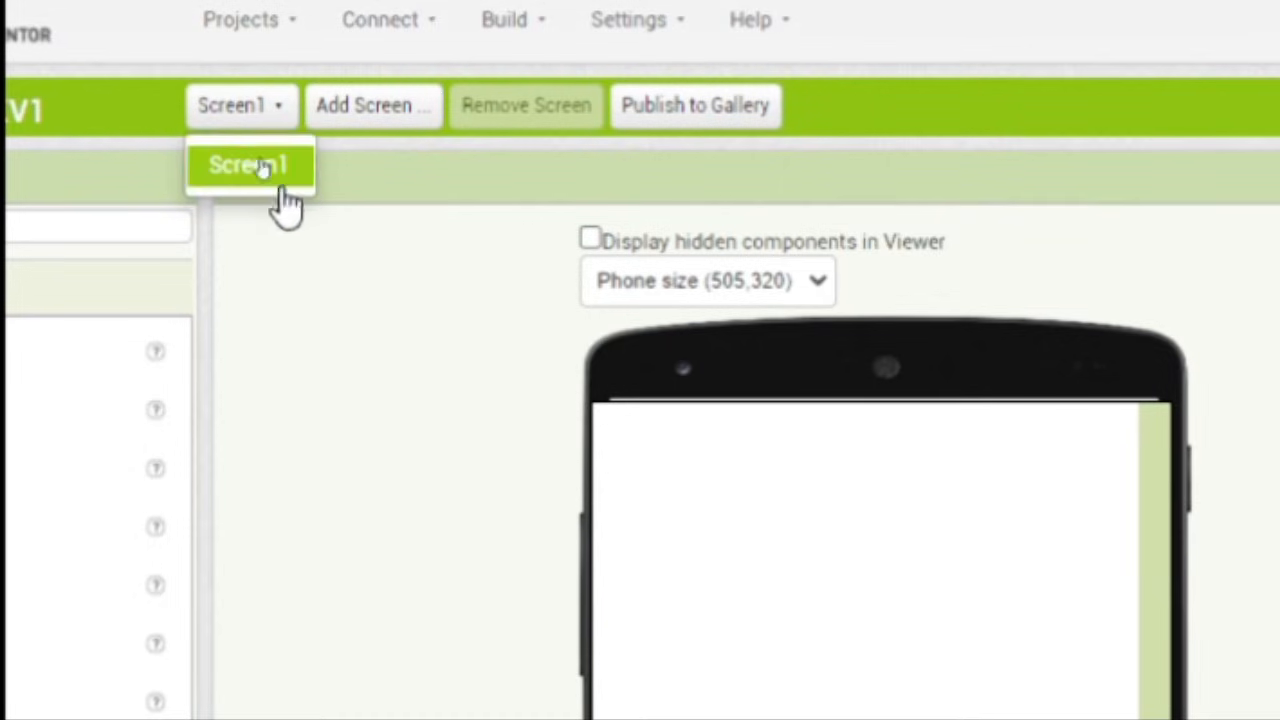
left_click(350, 246)
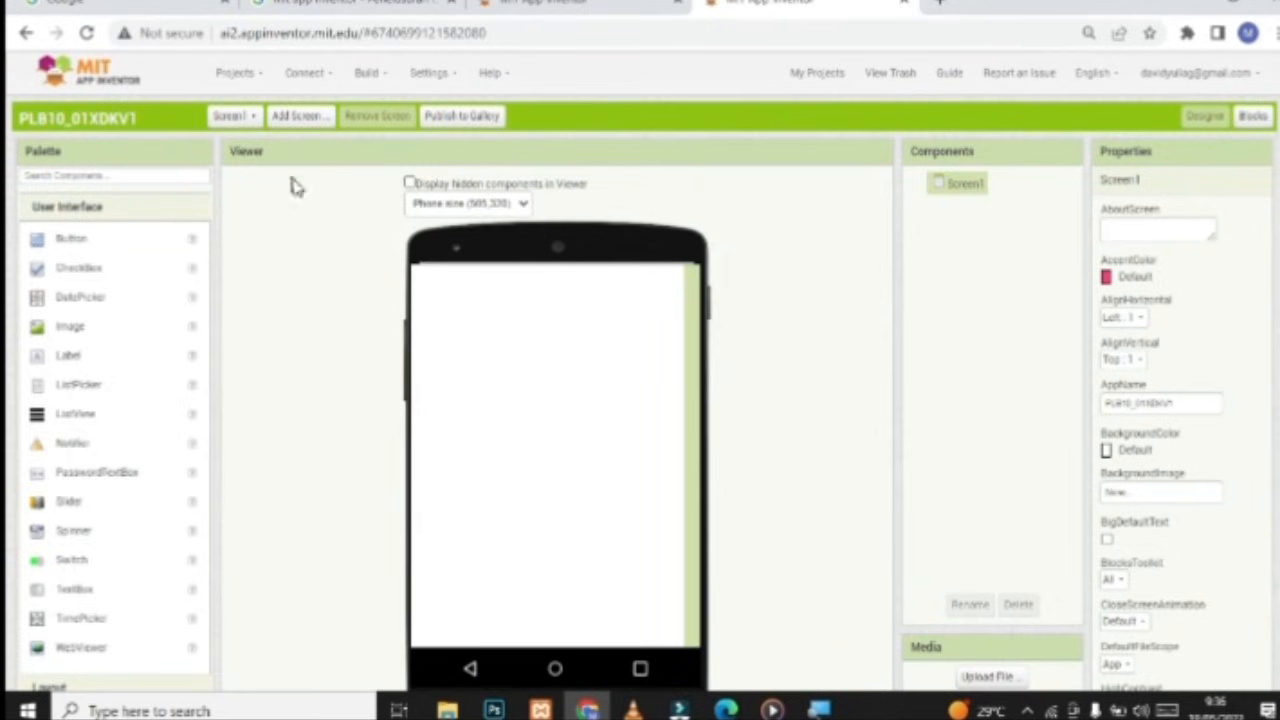
Add a new screen named MENU to the project and make it the current screen
left_click(302, 122)
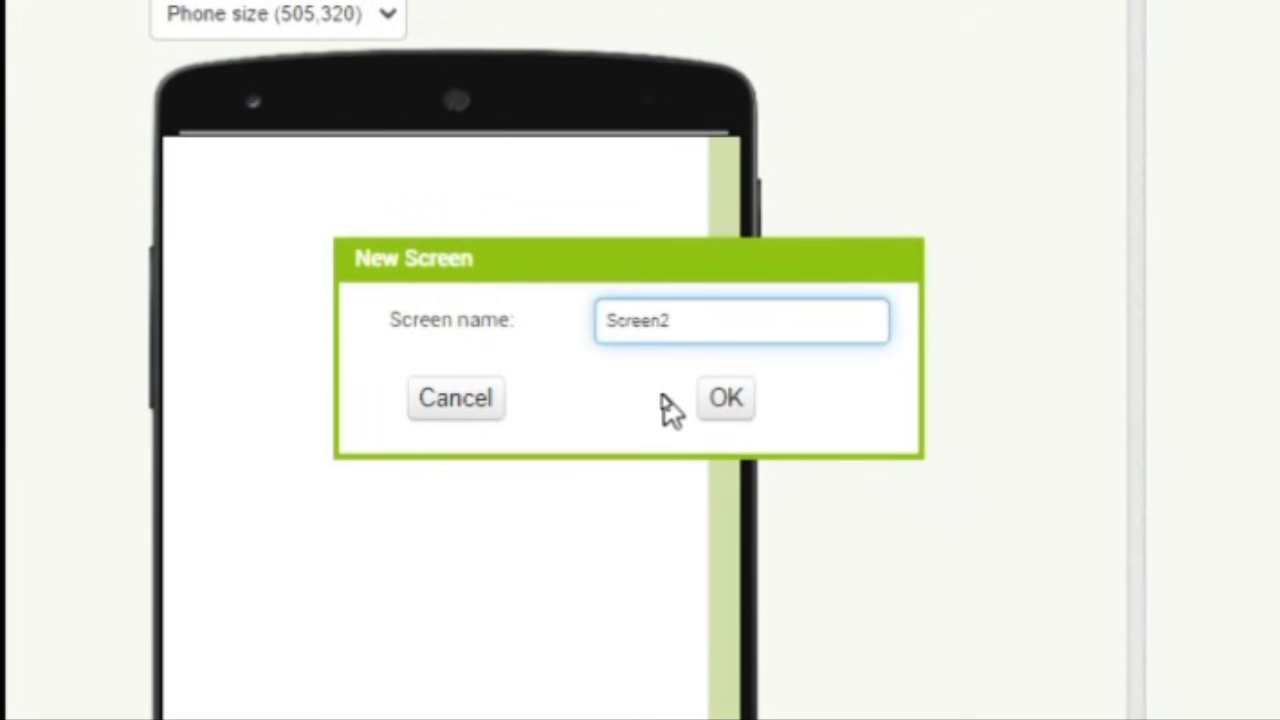
key("BackSpace")
key("BackSpace")
key("BackSpace")
key("BackSpace")
key("BackSpace")
key("BackSpace")
key("BackSpace")
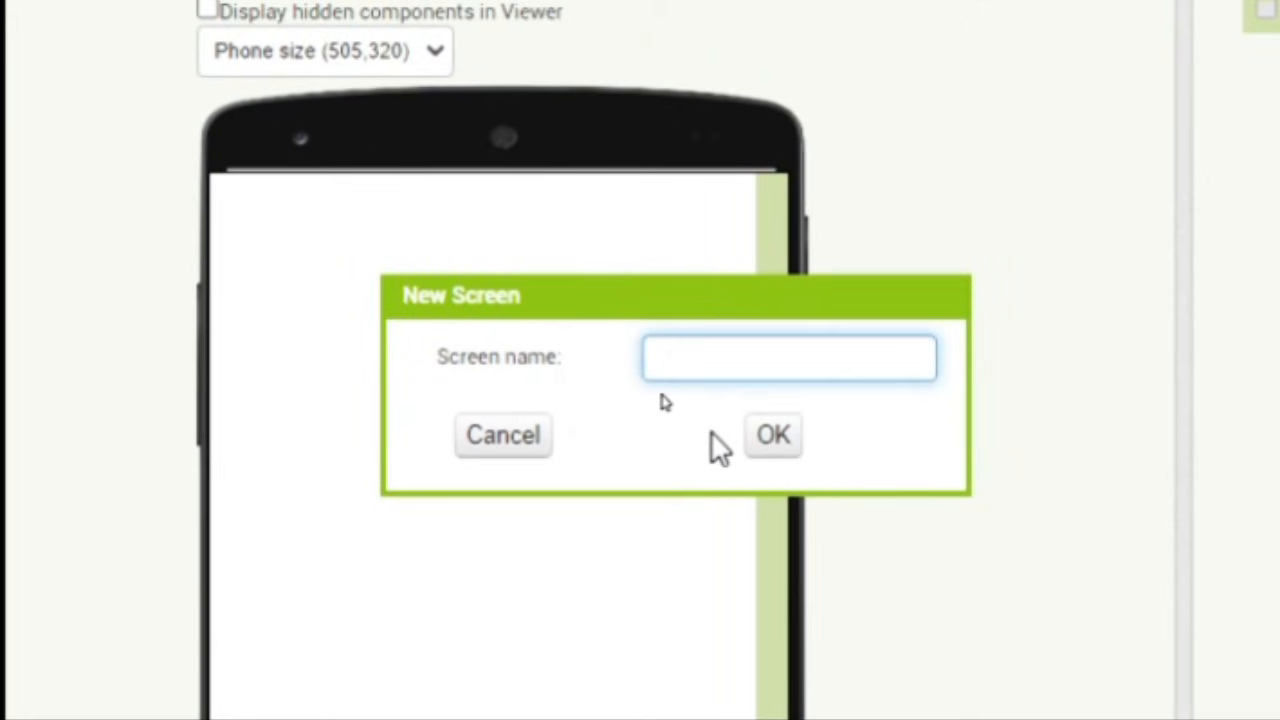
type("m")
key("BackSpace")
type("MENU")
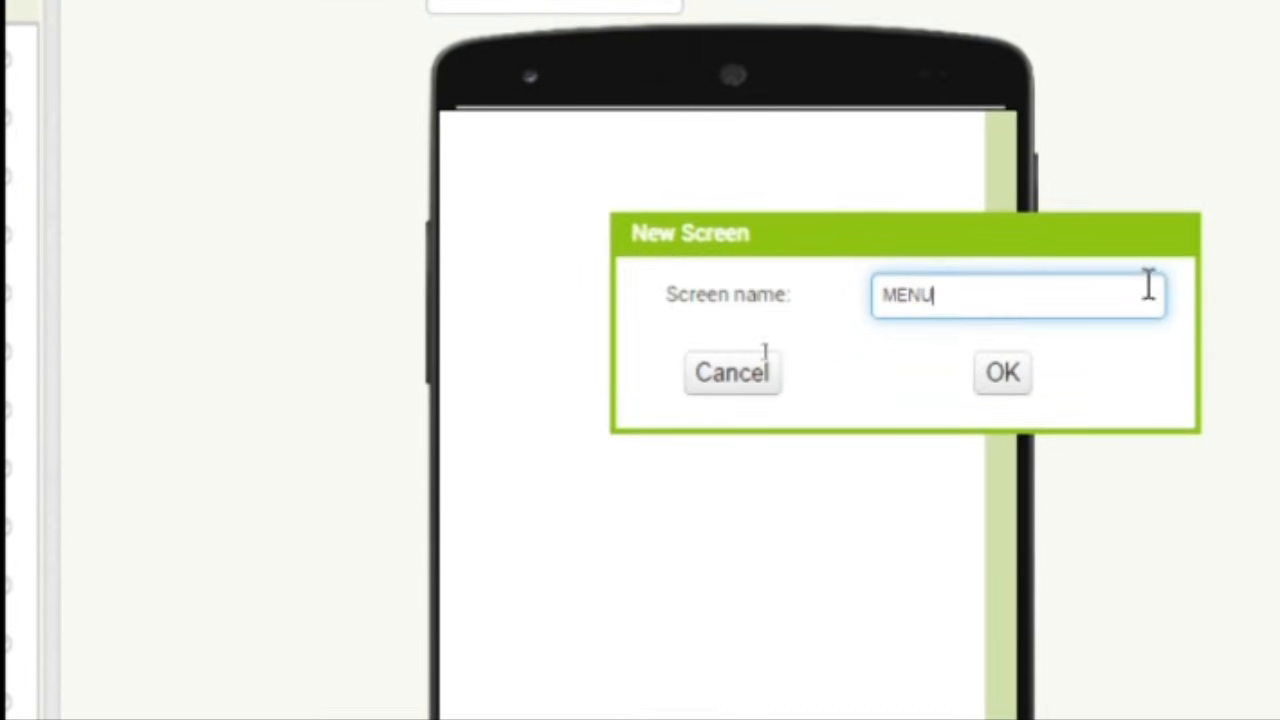
left_click(1003, 380)
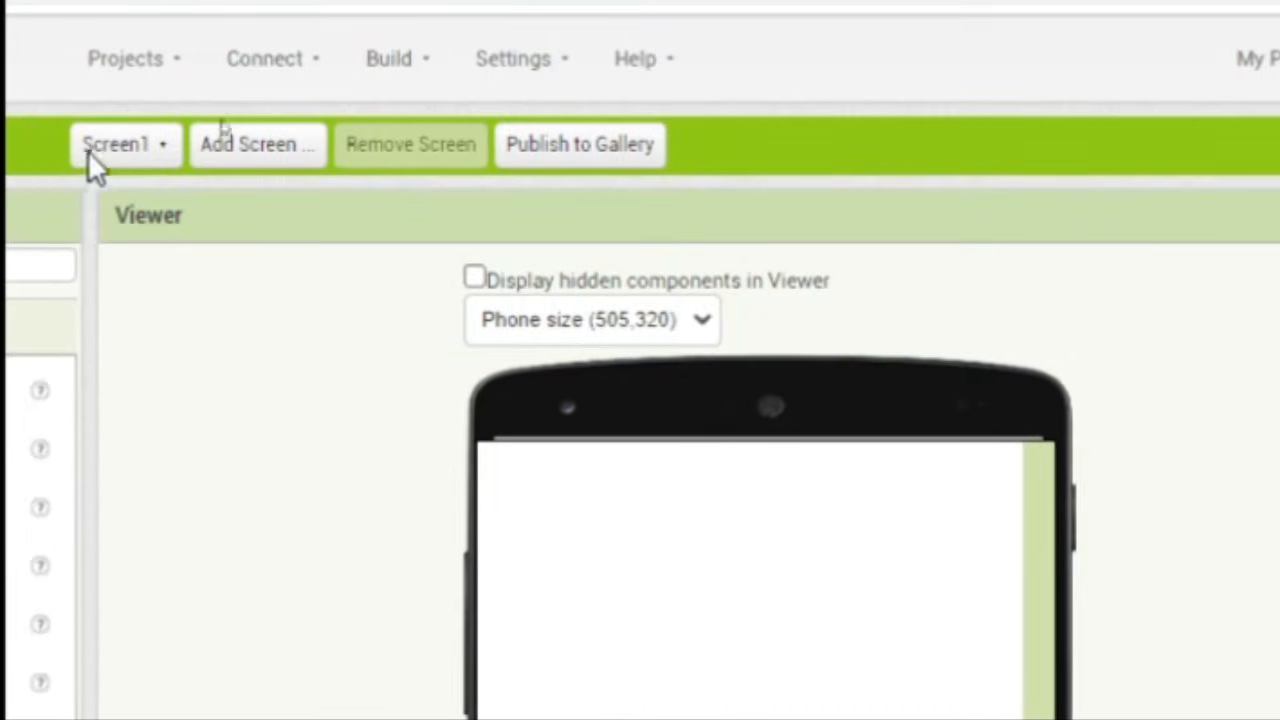
left_click(150, 158)
left_click(124, 246)
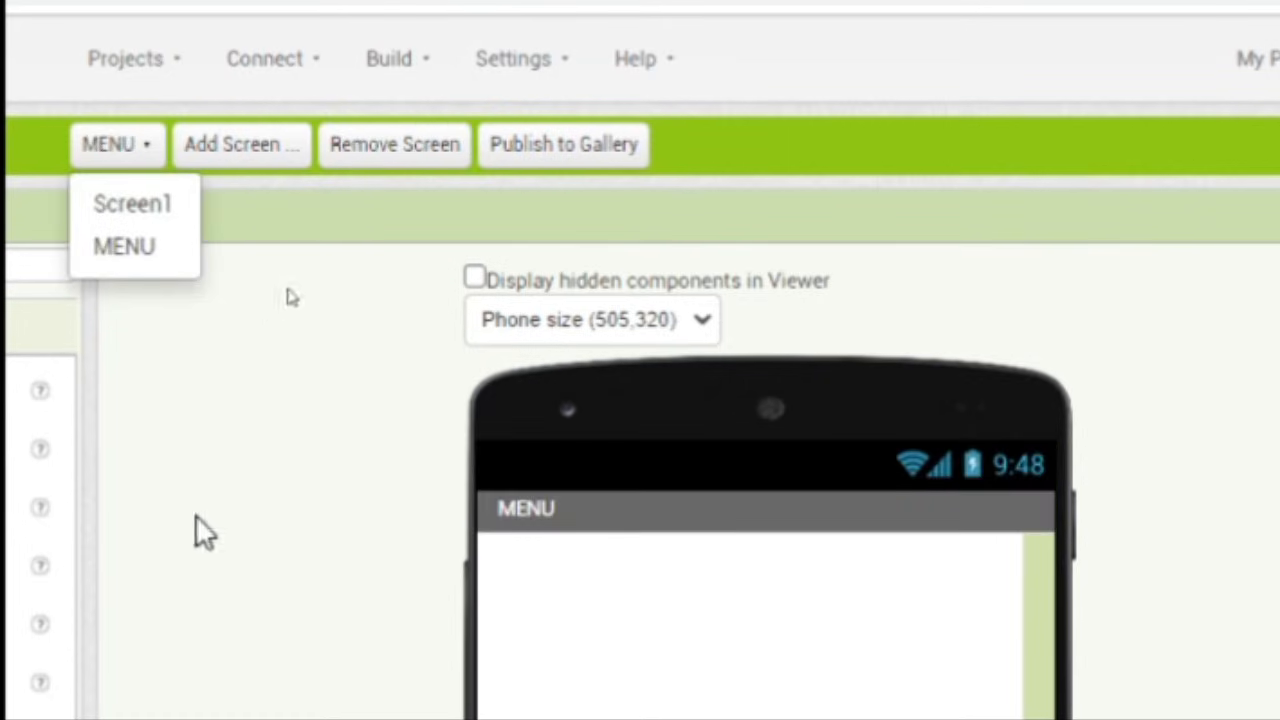
Add a new screen named PRINTER and check that the project's screen list includes it
left_click(236, 148)
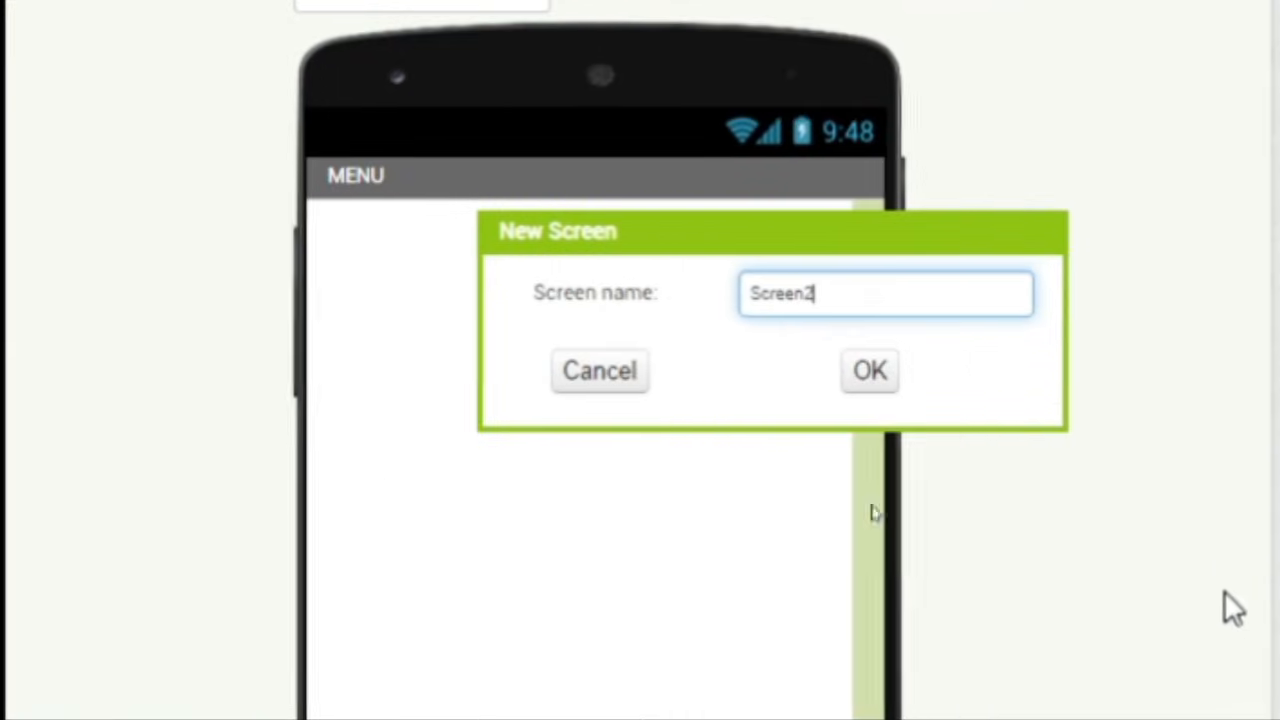
key("BackSpace")
key("BackSpace")
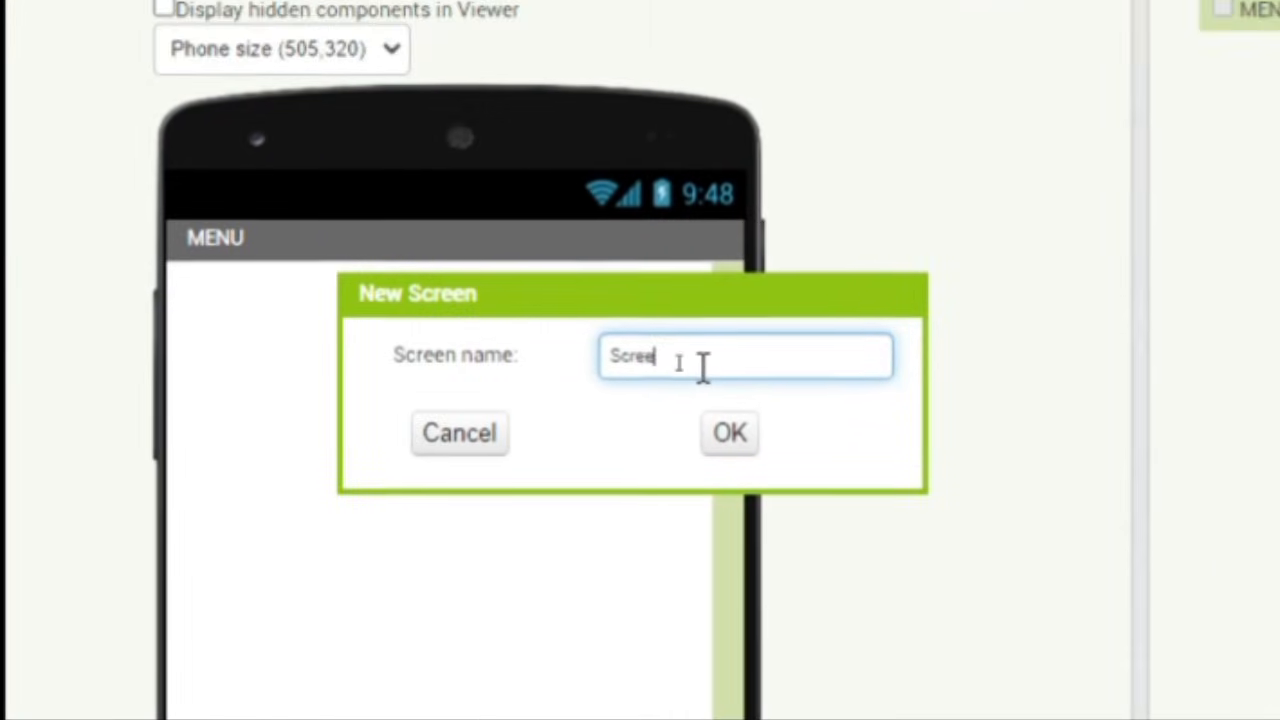
key("BackSpace")
key("BackSpace")
key("BackSpace")
key("BackSpace")
key("BackSpace")
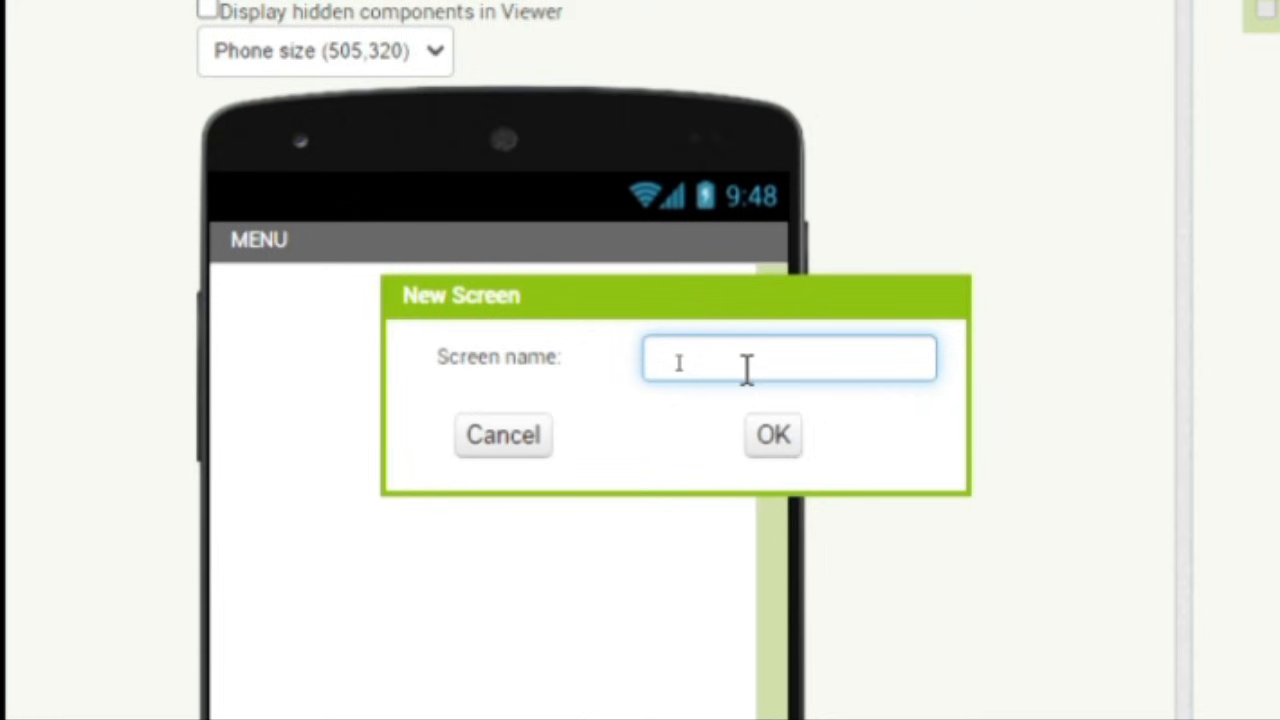
type("PRINT")
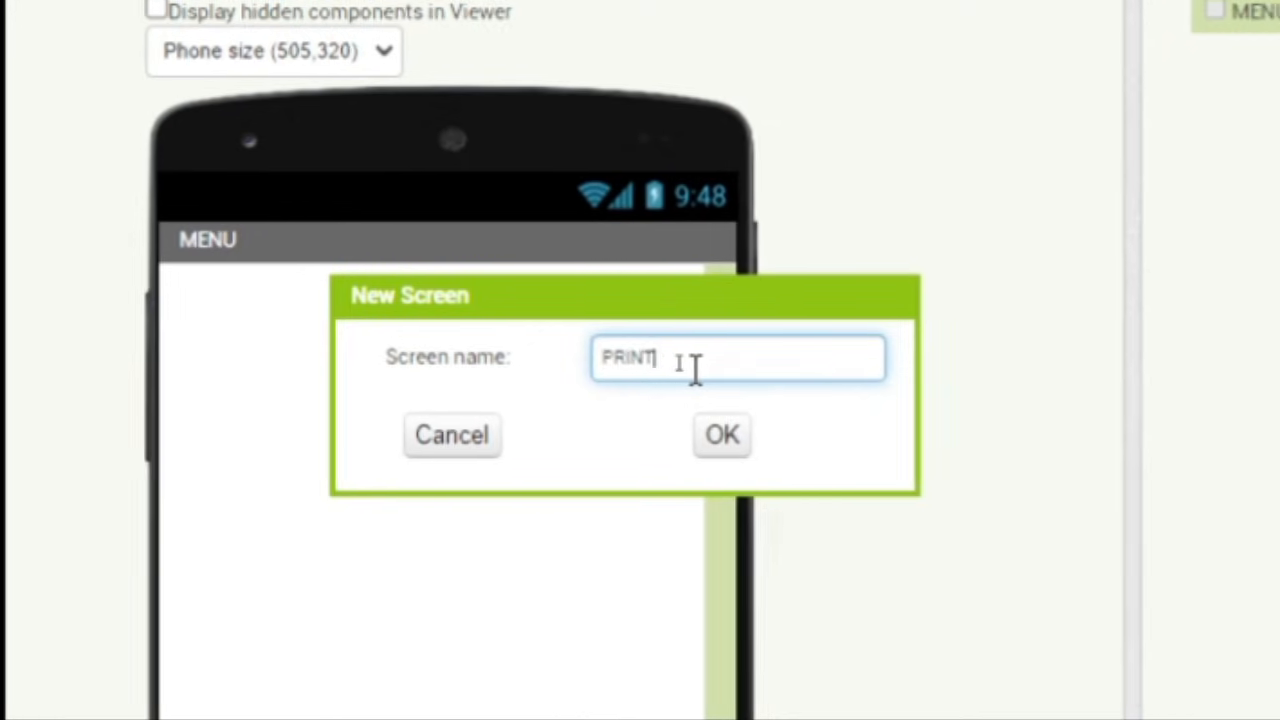
type("ER")
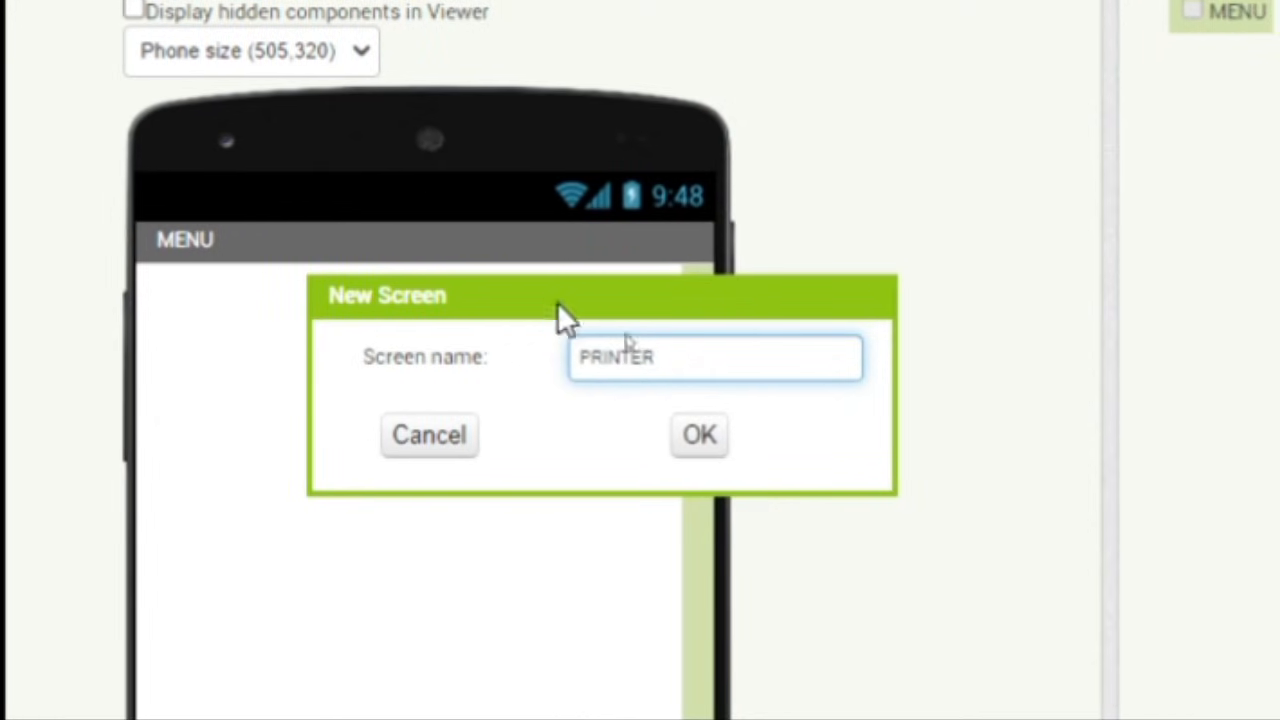
left_click(703, 448)
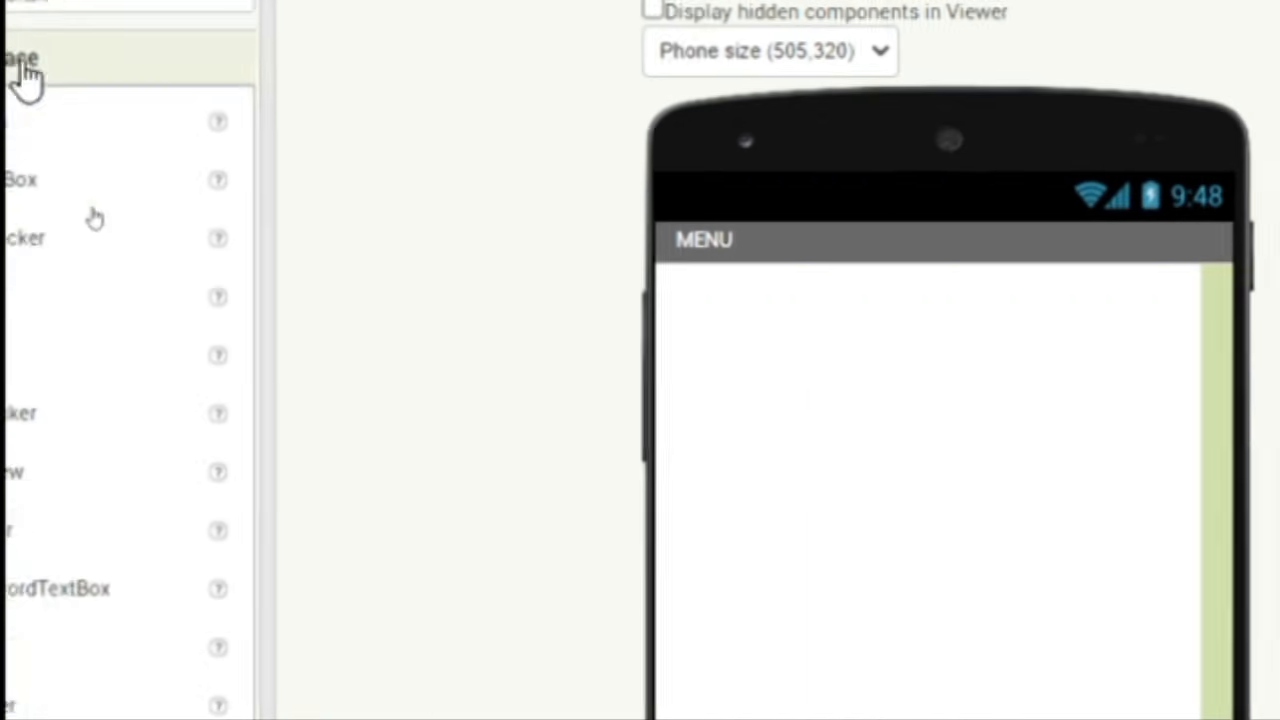
left_click(421, 70)
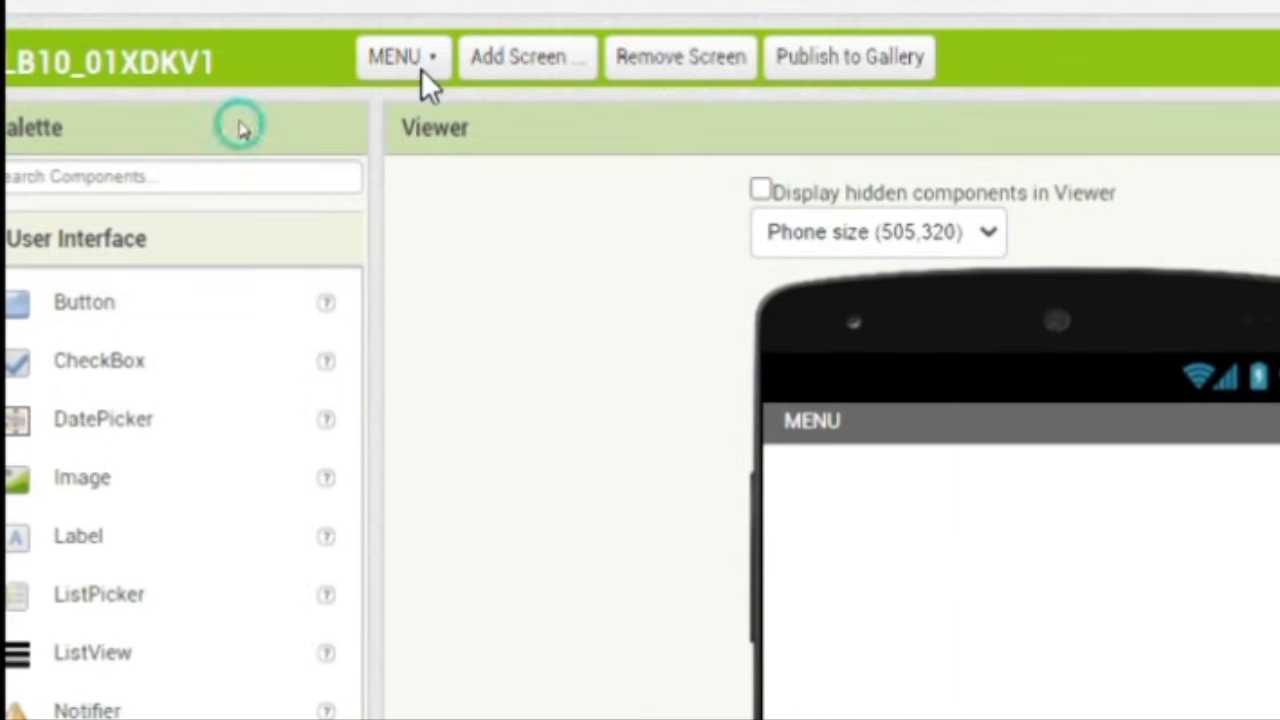
left_click(424, 62)
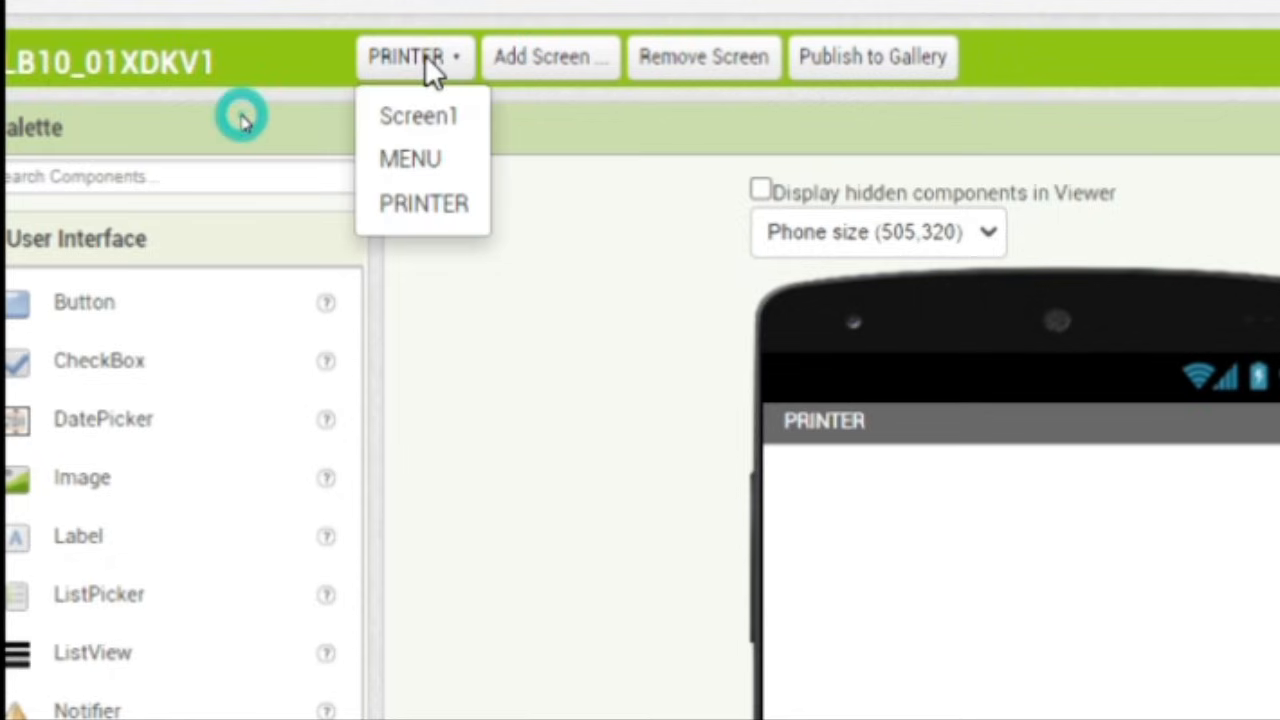
Add a new screen named PC to the project and look over the list of screens
left_click(549, 62)
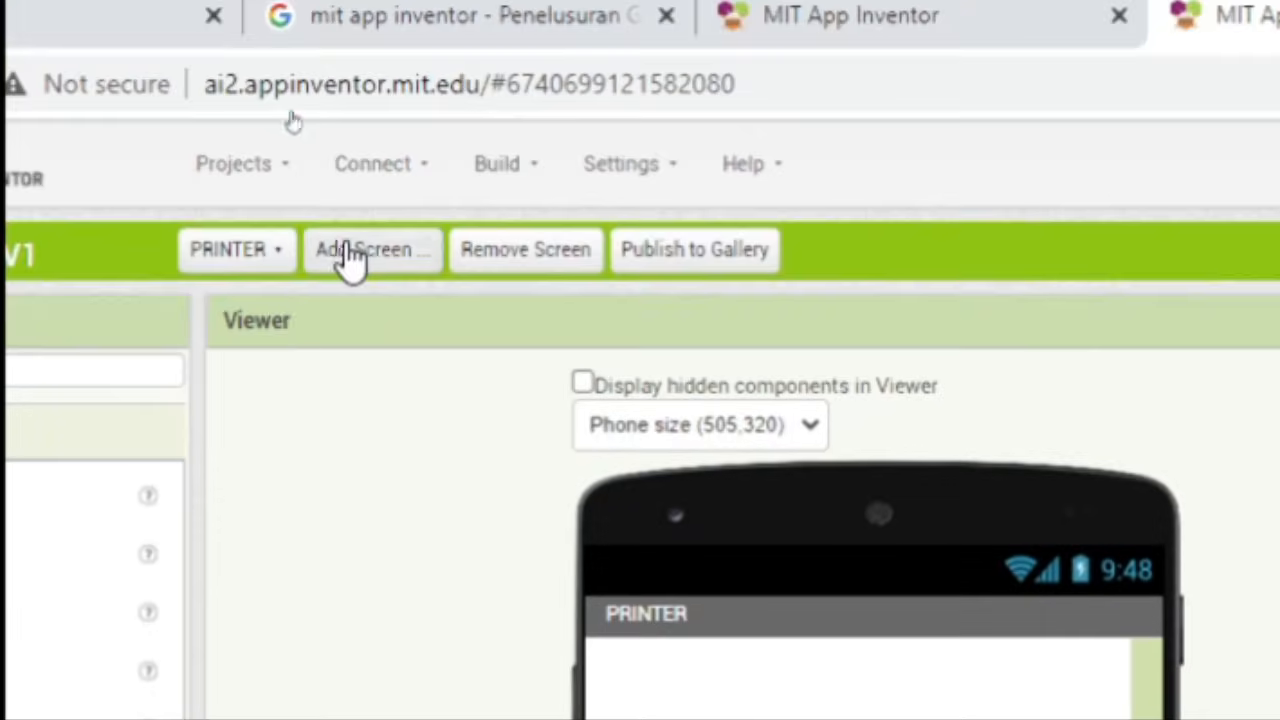
left_click(345, 57)
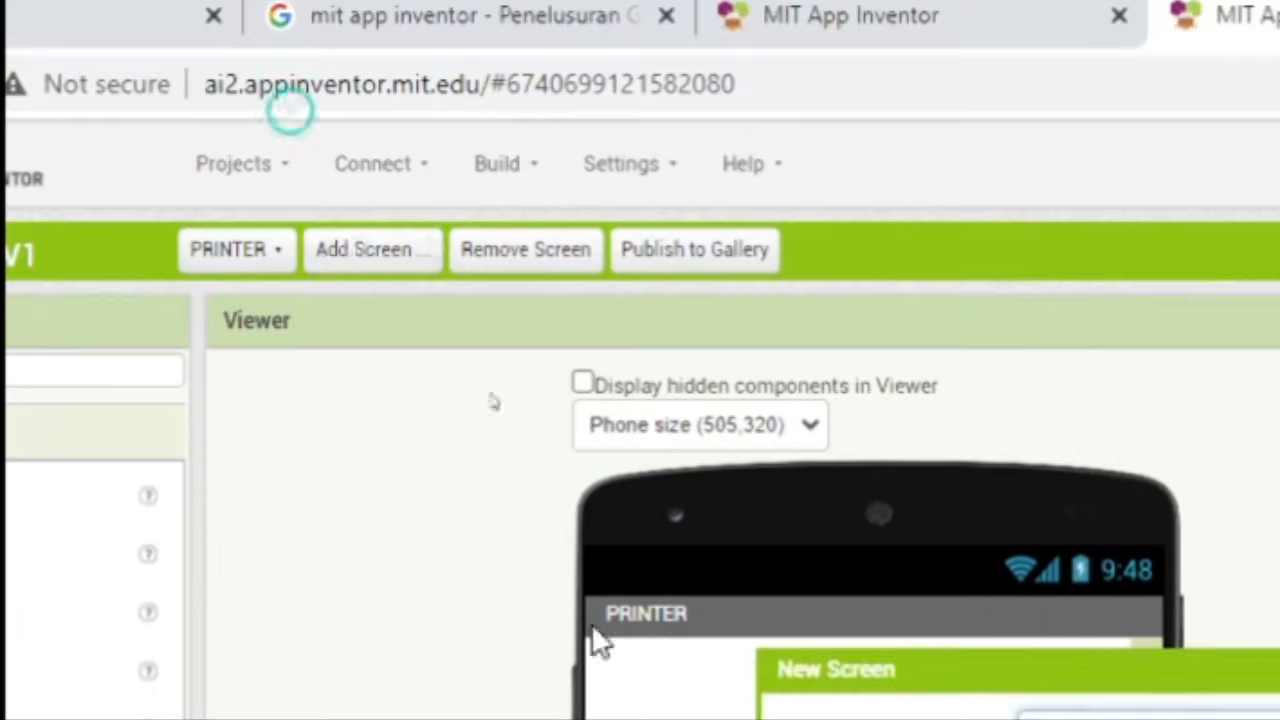
left_click_drag(903, 316, 628, 308)
key("BackSpace")
type("PC")
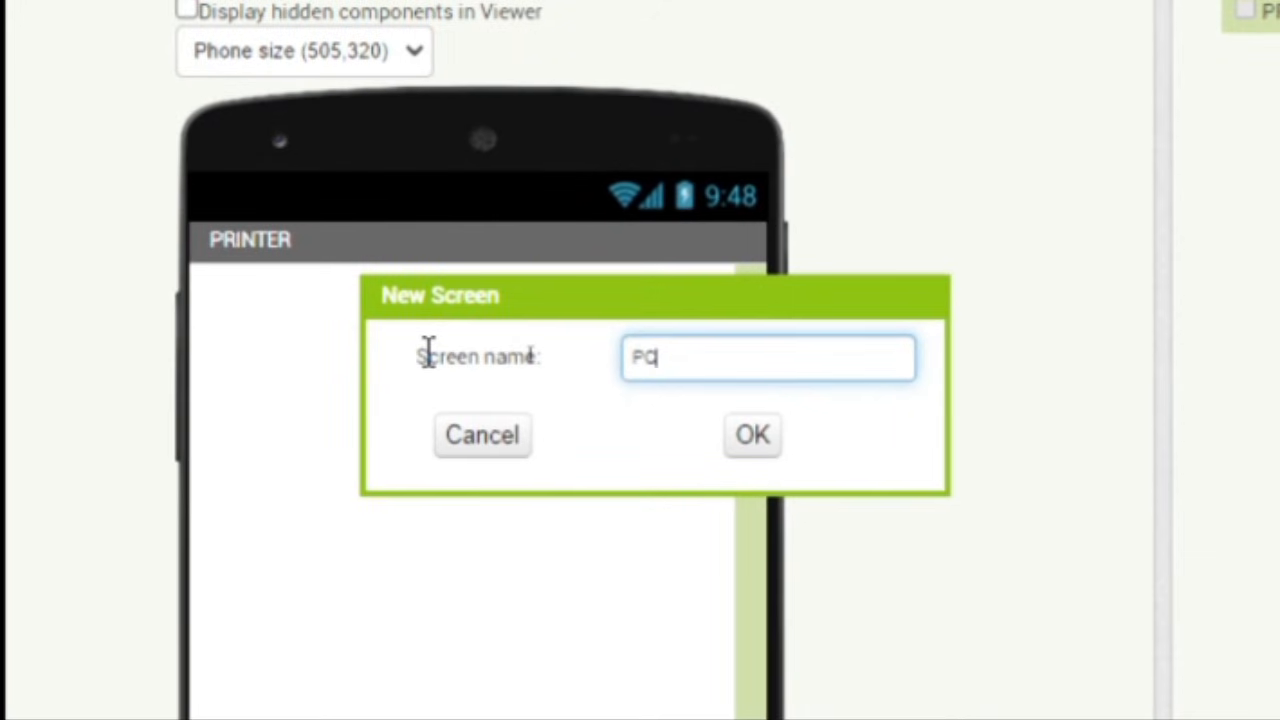
left_click(752, 435)
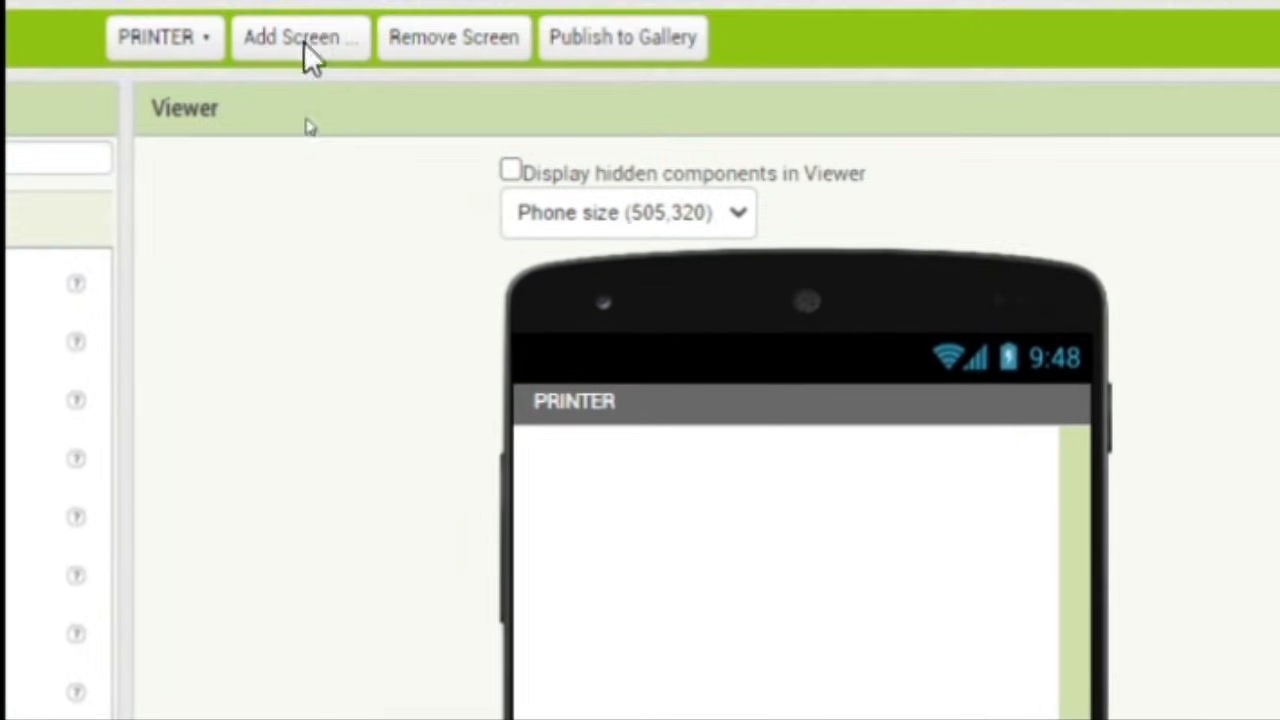
left_click(282, 42)
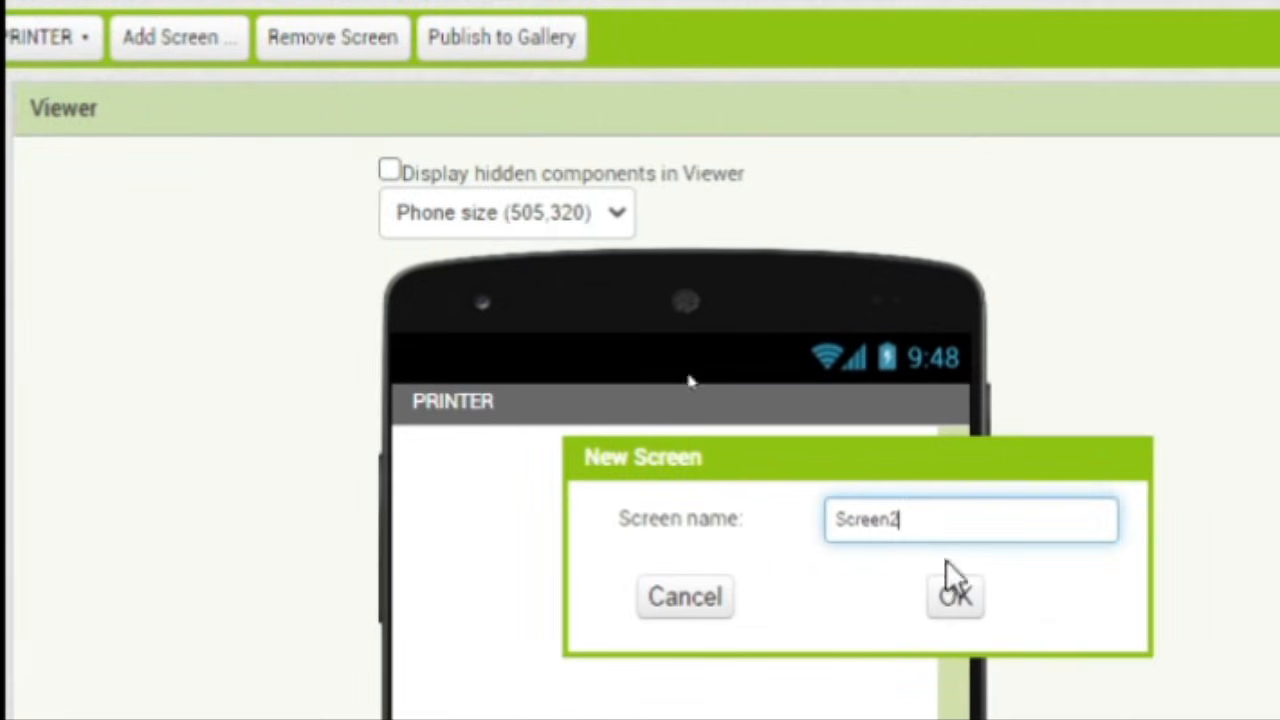
left_click(690, 598)
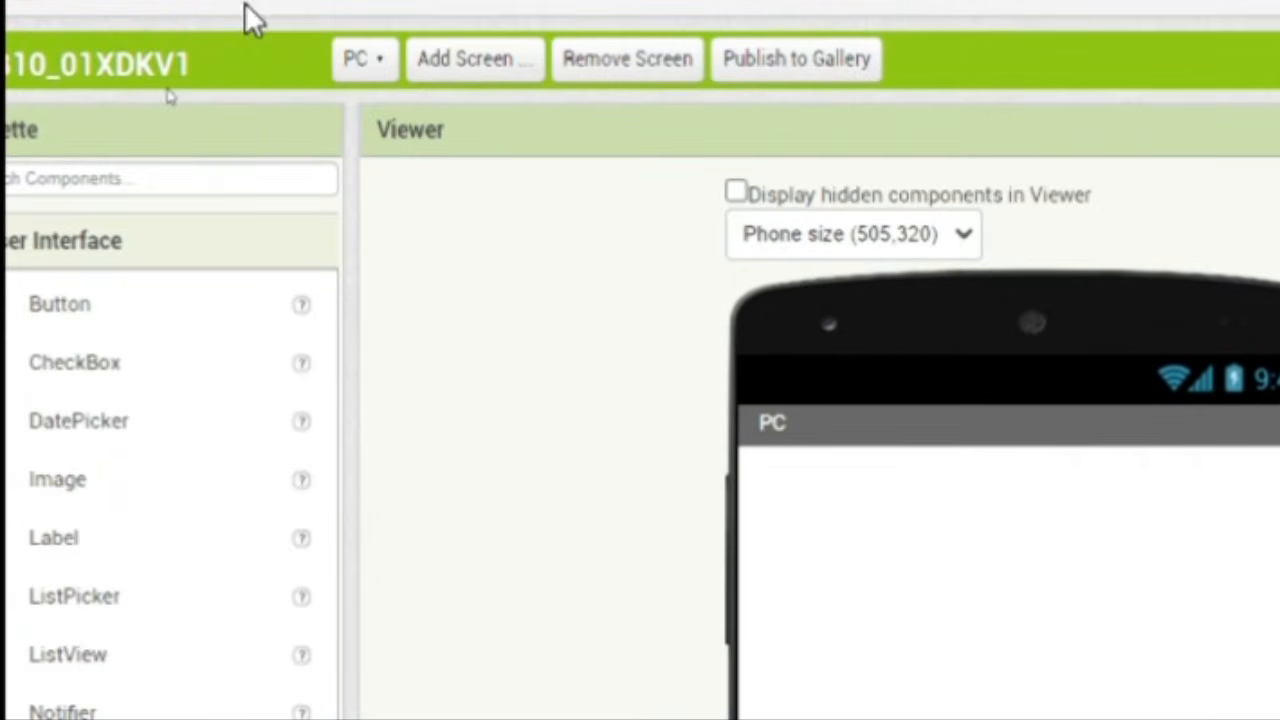
left_click(366, 60)
Add a new screen named PENTABLET and select it in the project's list of screens
left_click(470, 78)
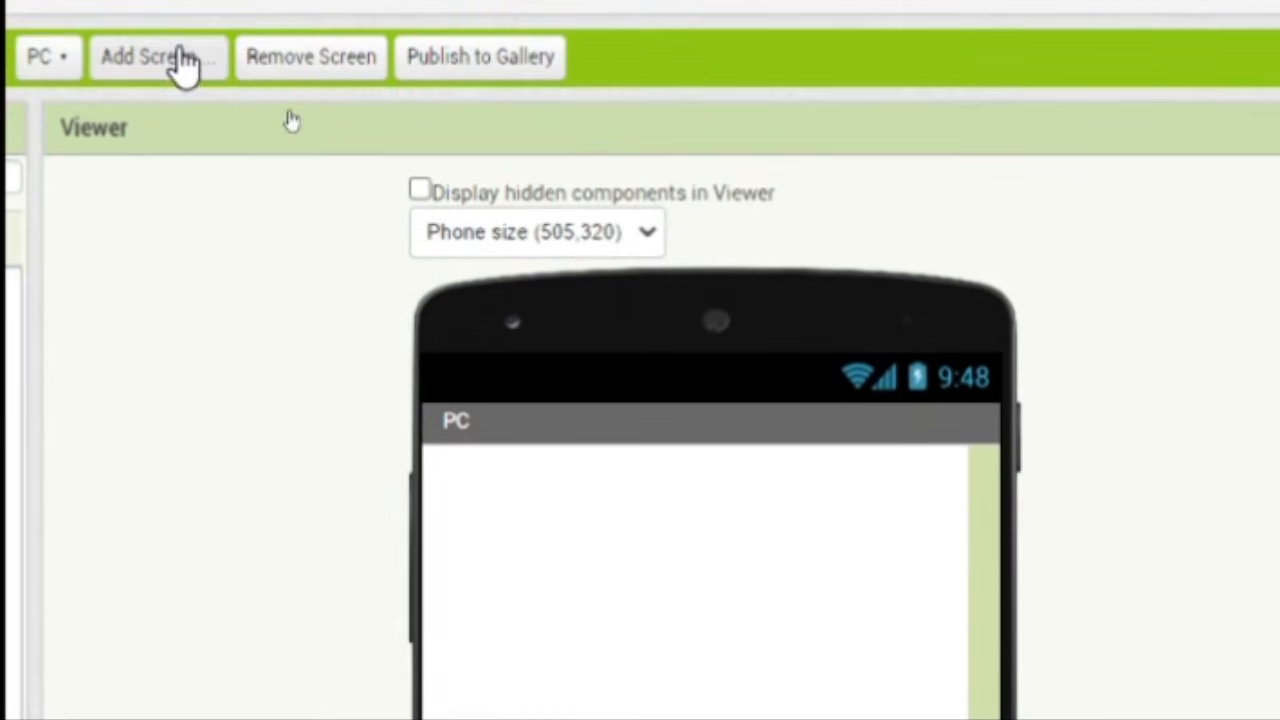
left_click(125, 14)
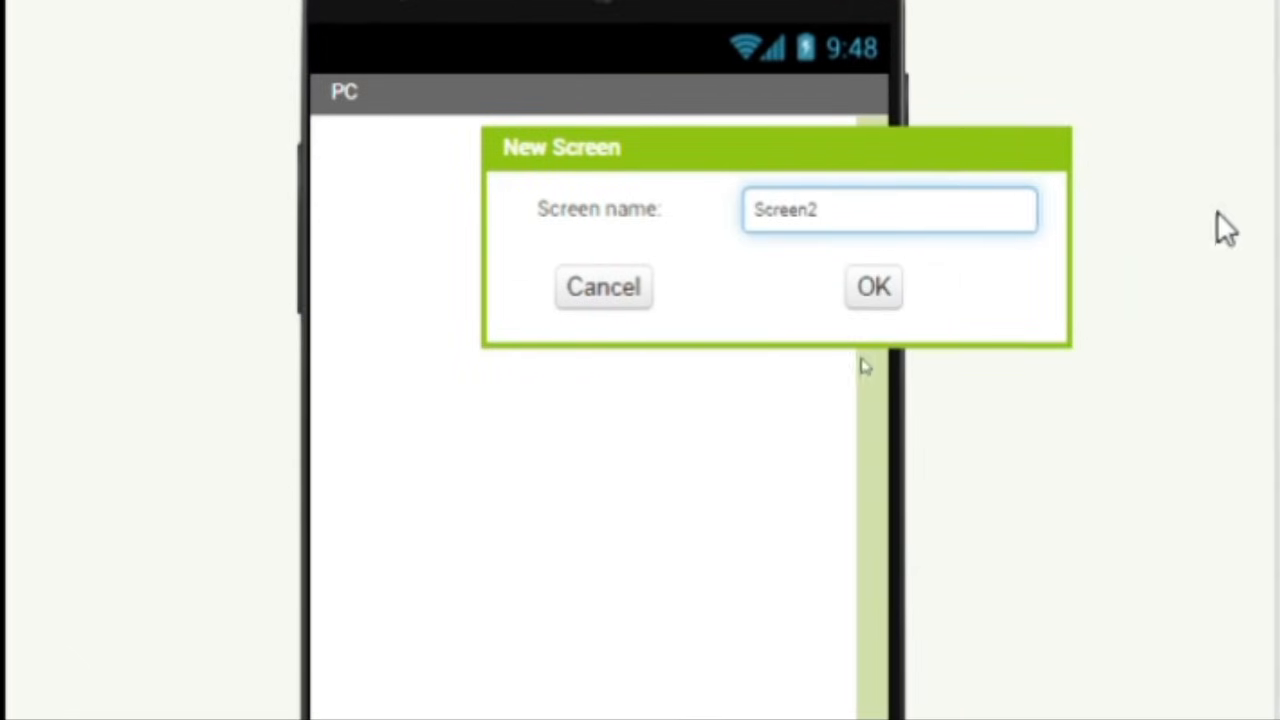
left_click_drag(887, 214, 649, 204)
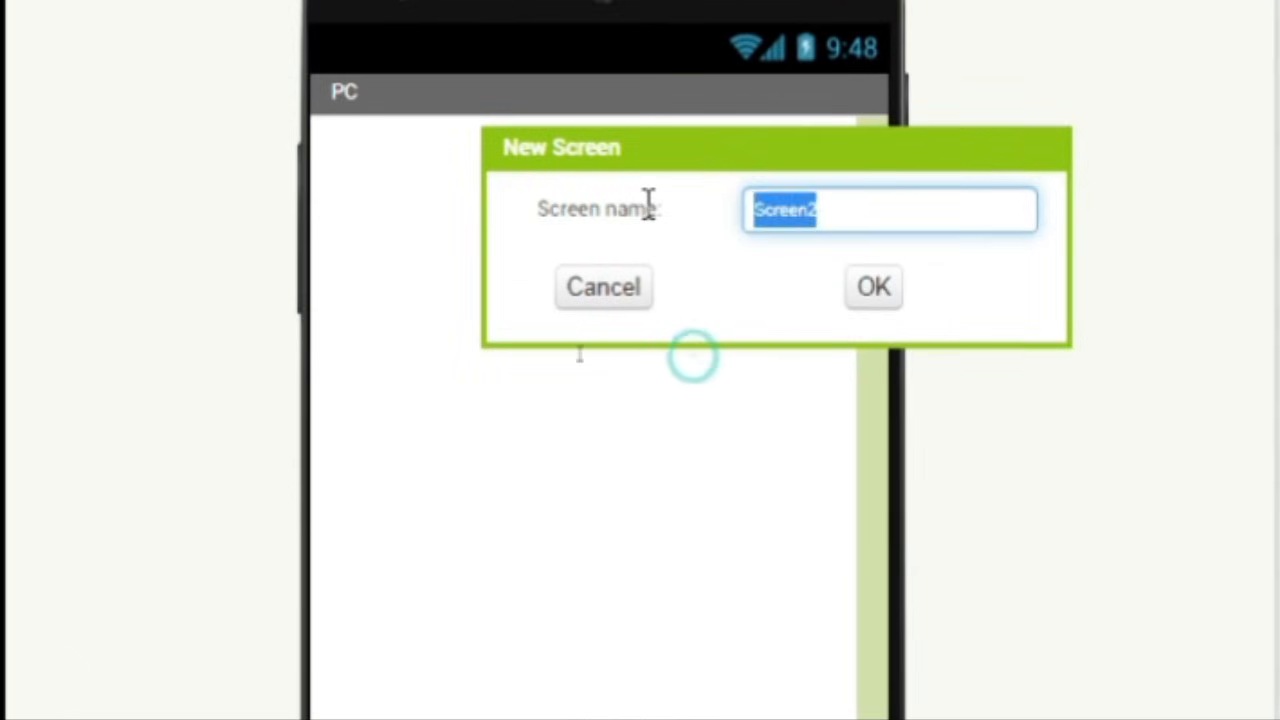
key("BackSpace")
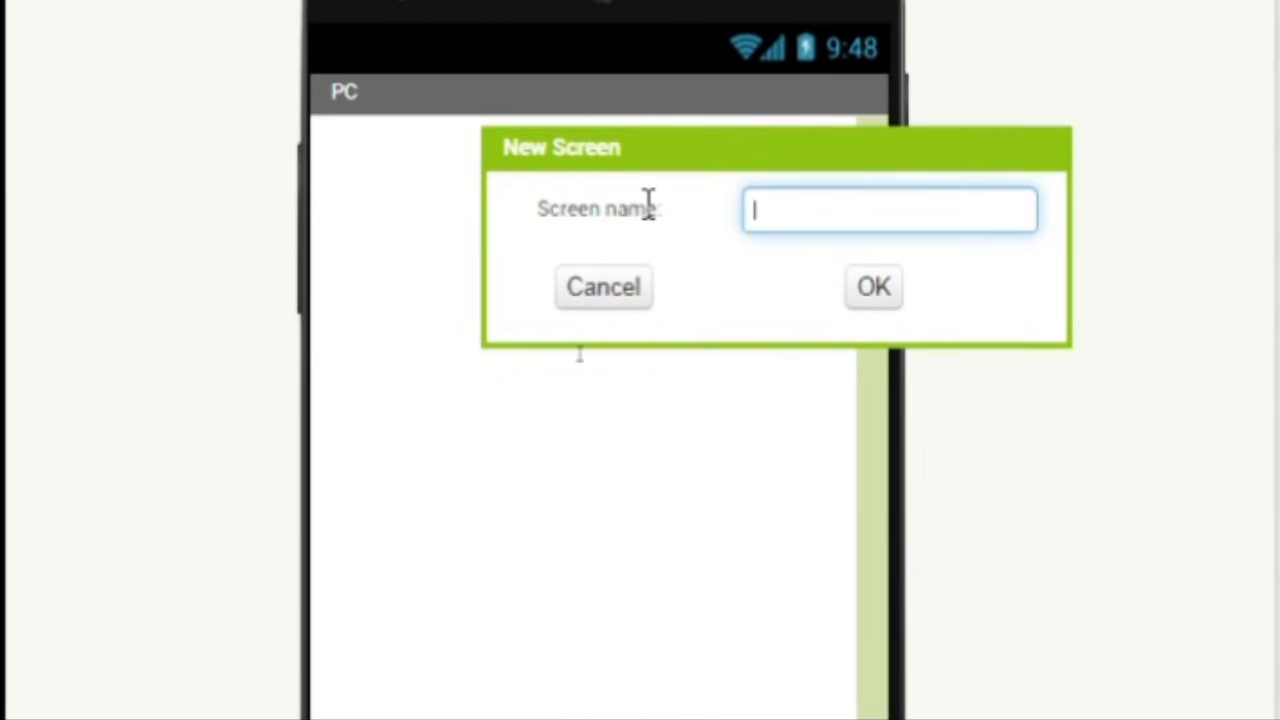
type("PE")
type("NTA")
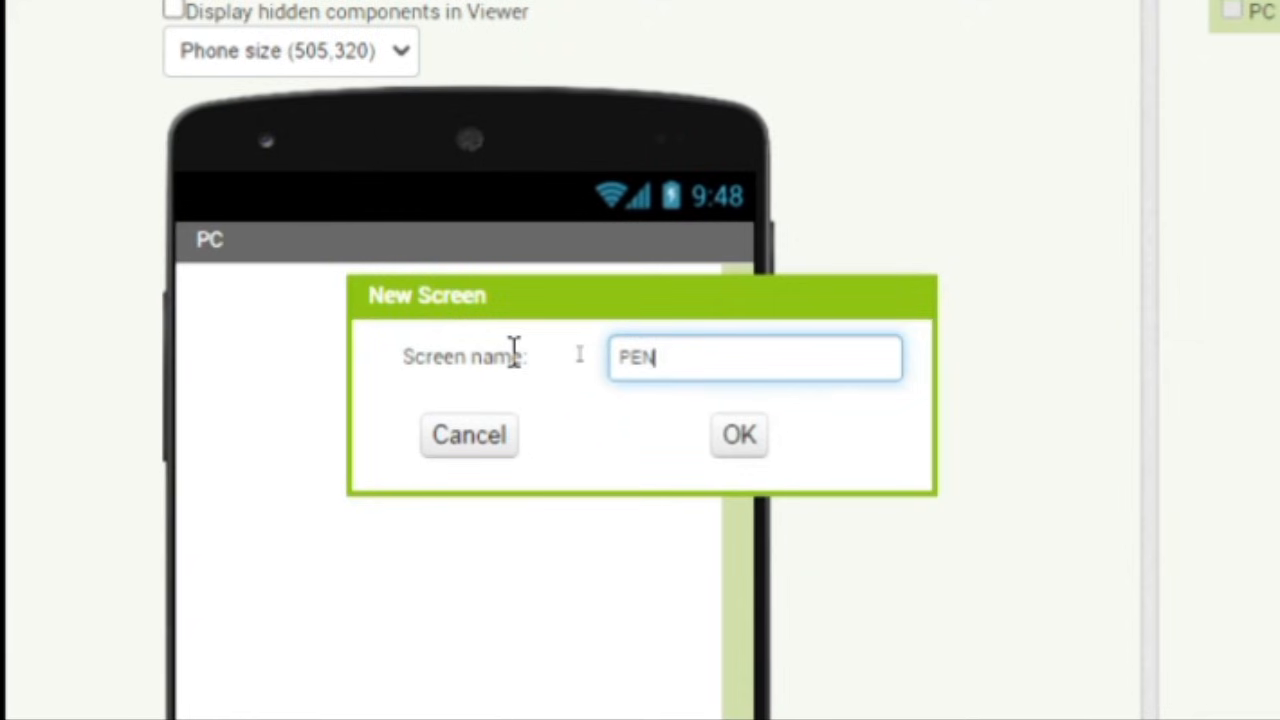
type("BLET")
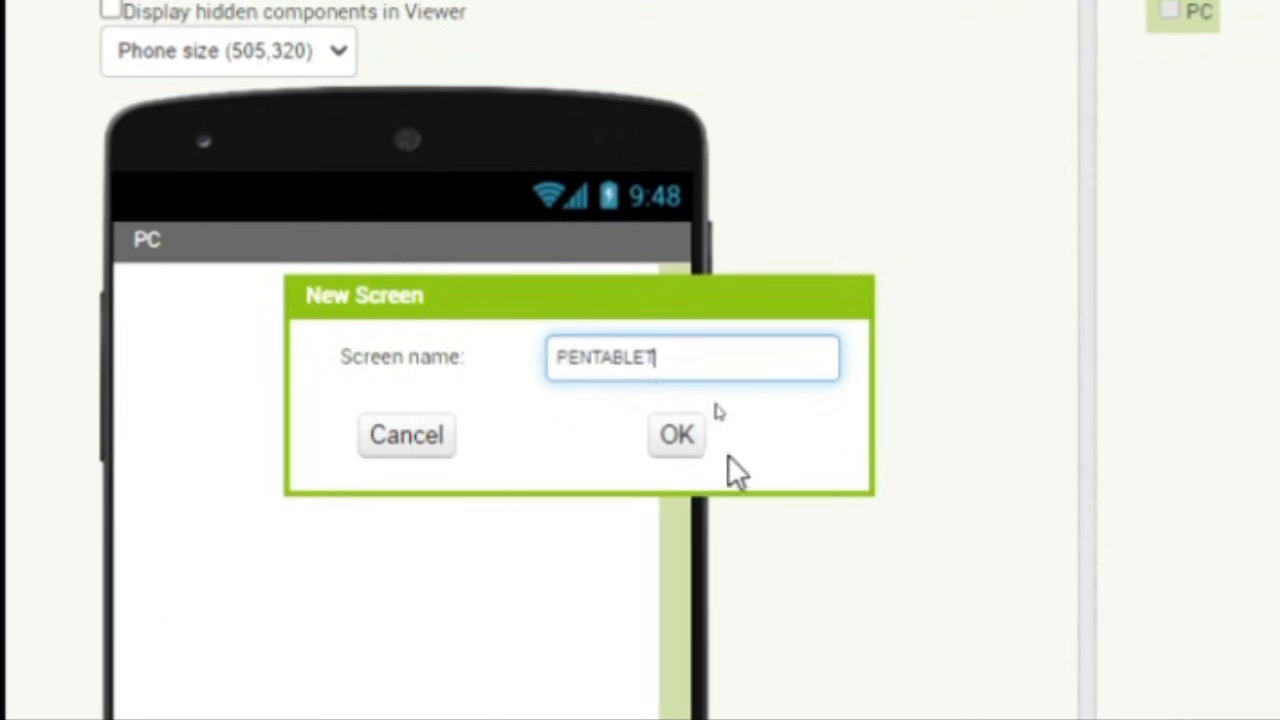
left_click(680, 438)
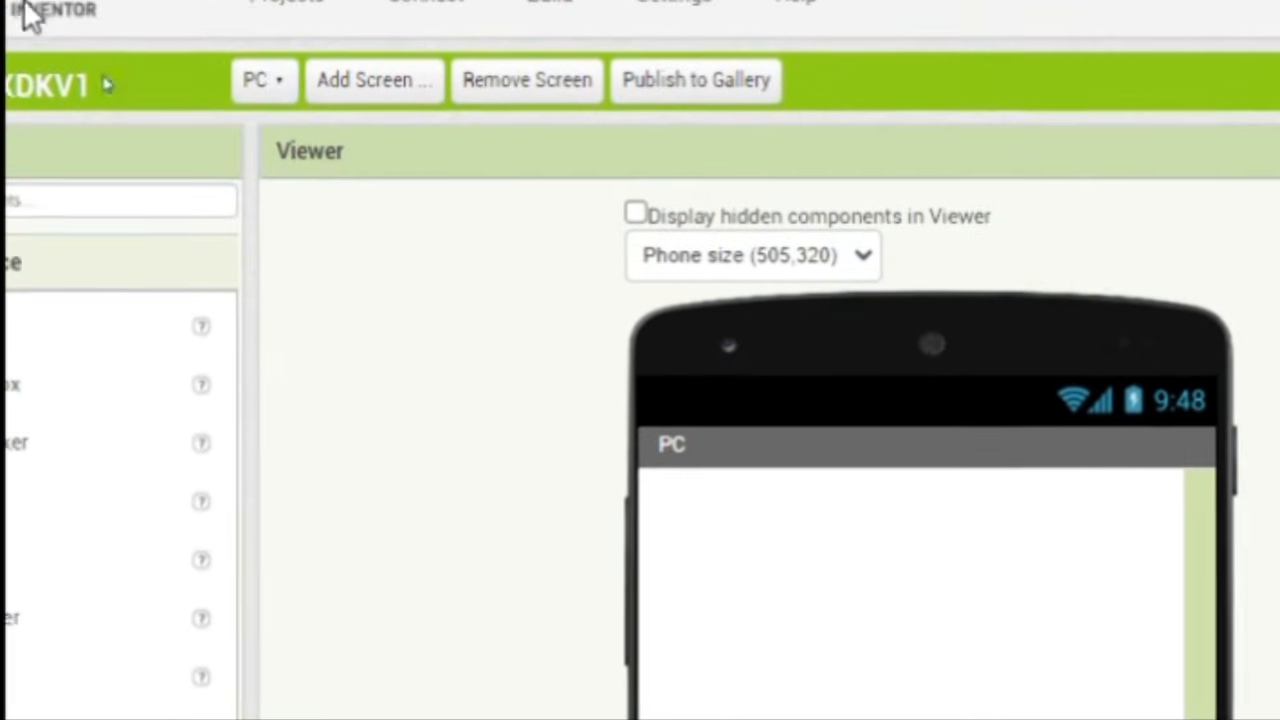
left_click(265, 80)
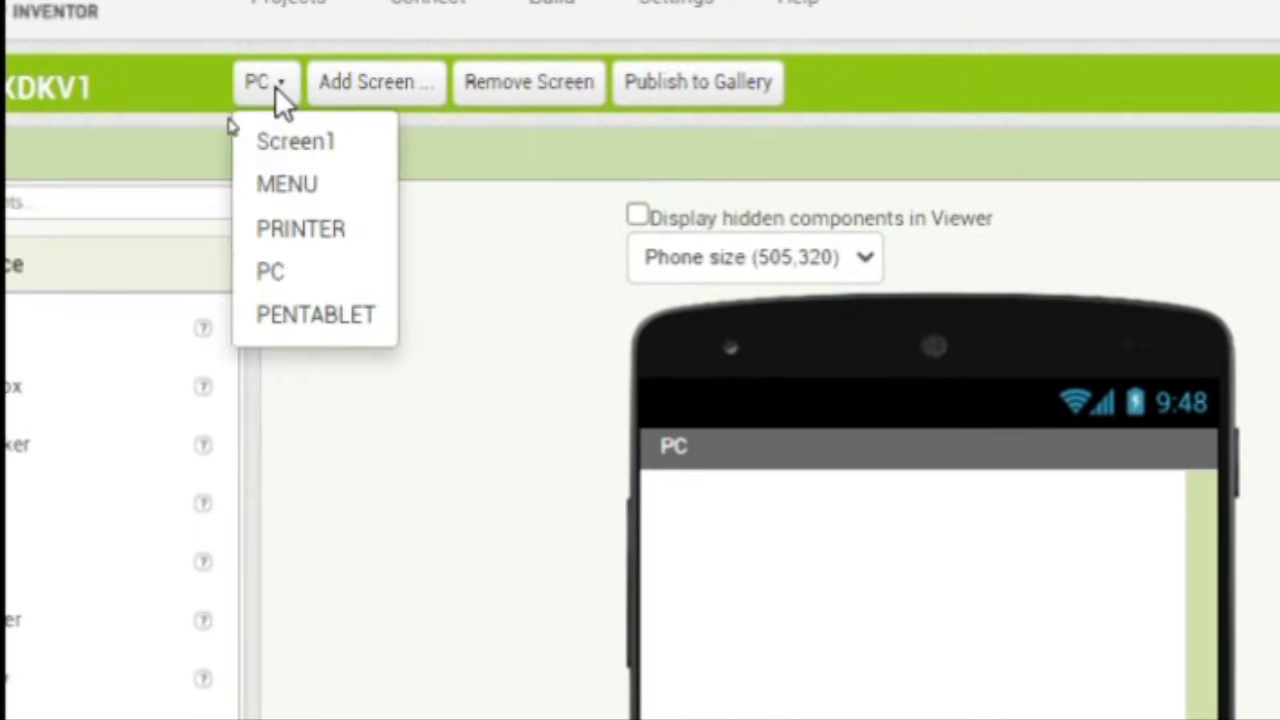
left_click(286, 318)
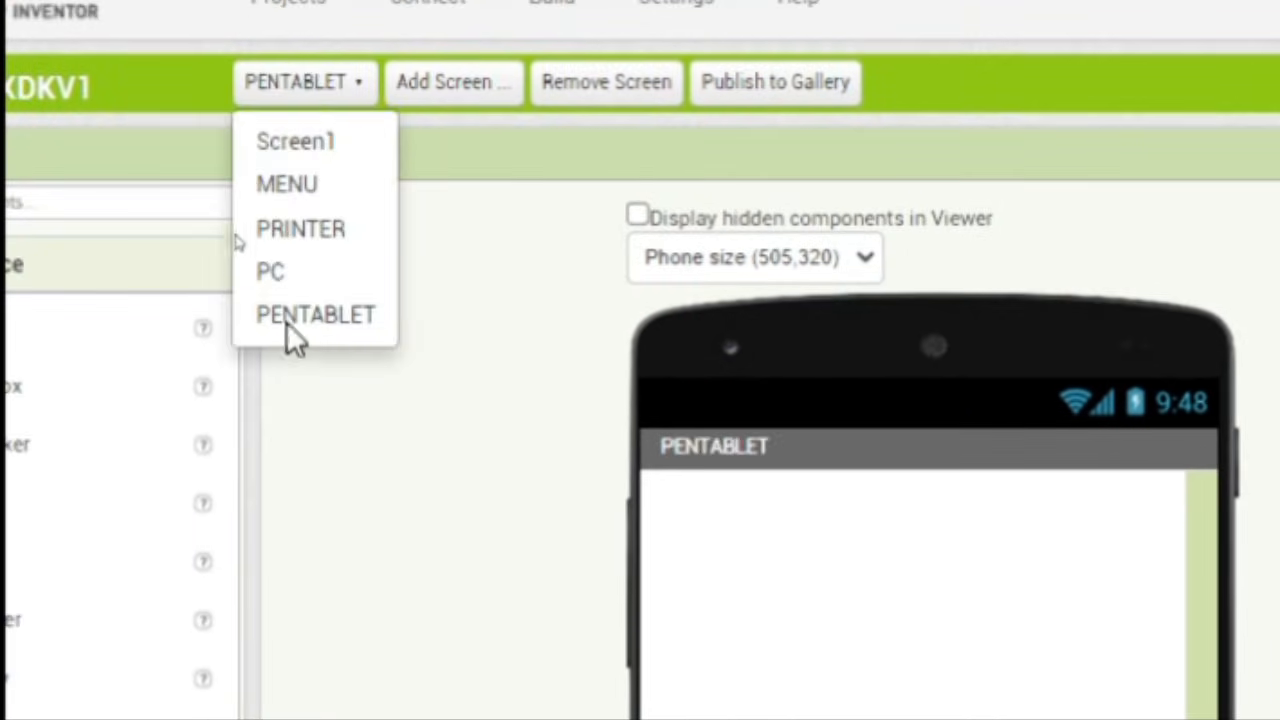
left_click(305, 120)
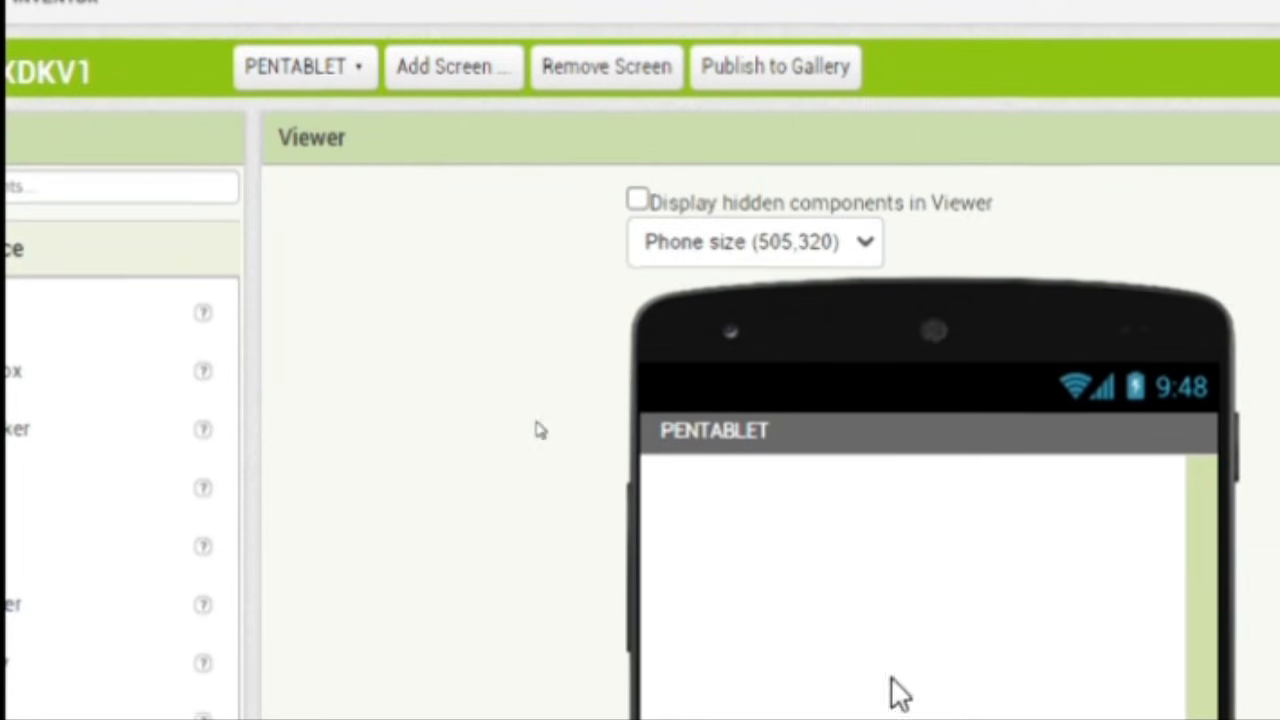
Start adding another screen to the project and clear its suggested name
left_click(447, 82)
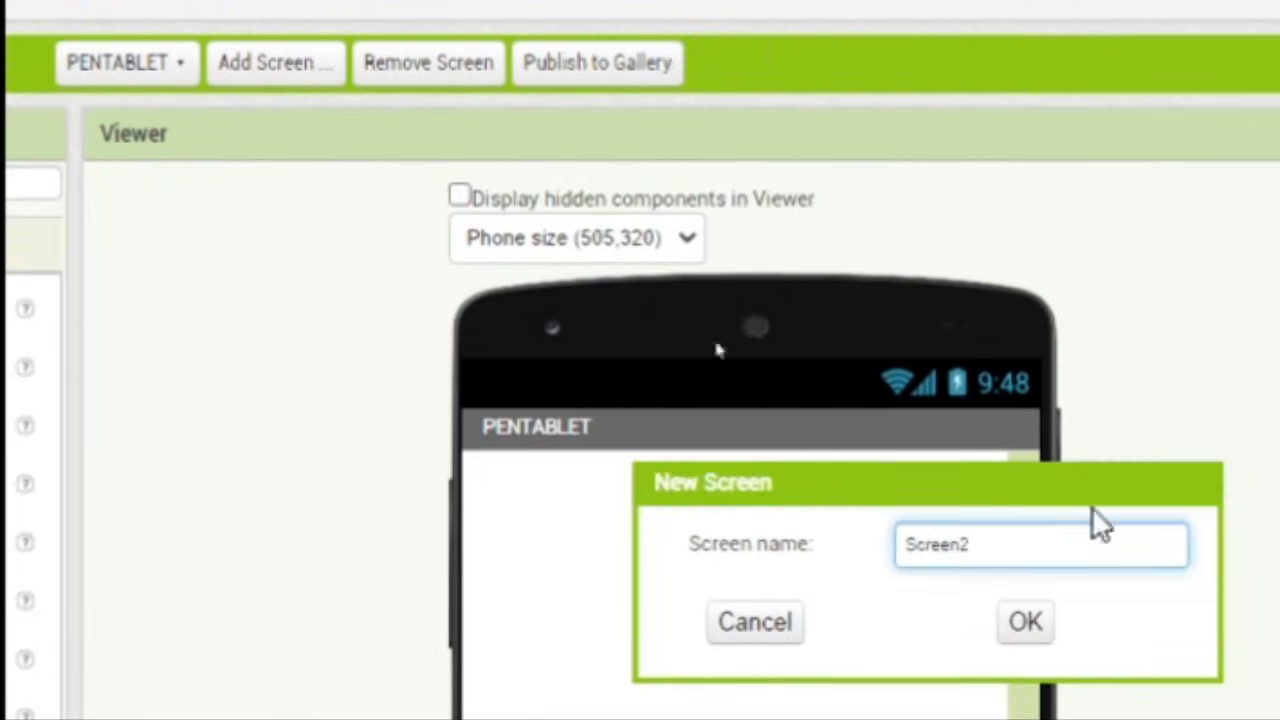
left_click_drag(1270, 545, 949, 566)
key("BackSpace")
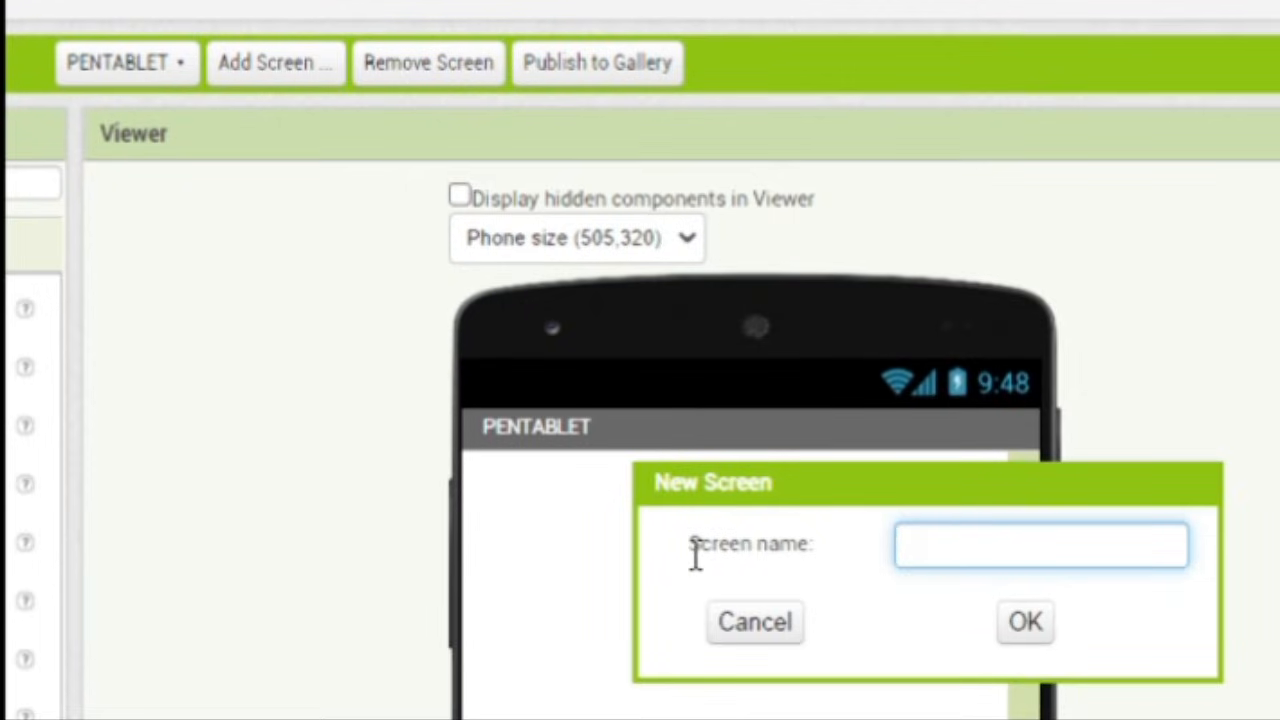
Try to create the new screen with the name 3DPRINTING
type("3D")
type("PRINT")
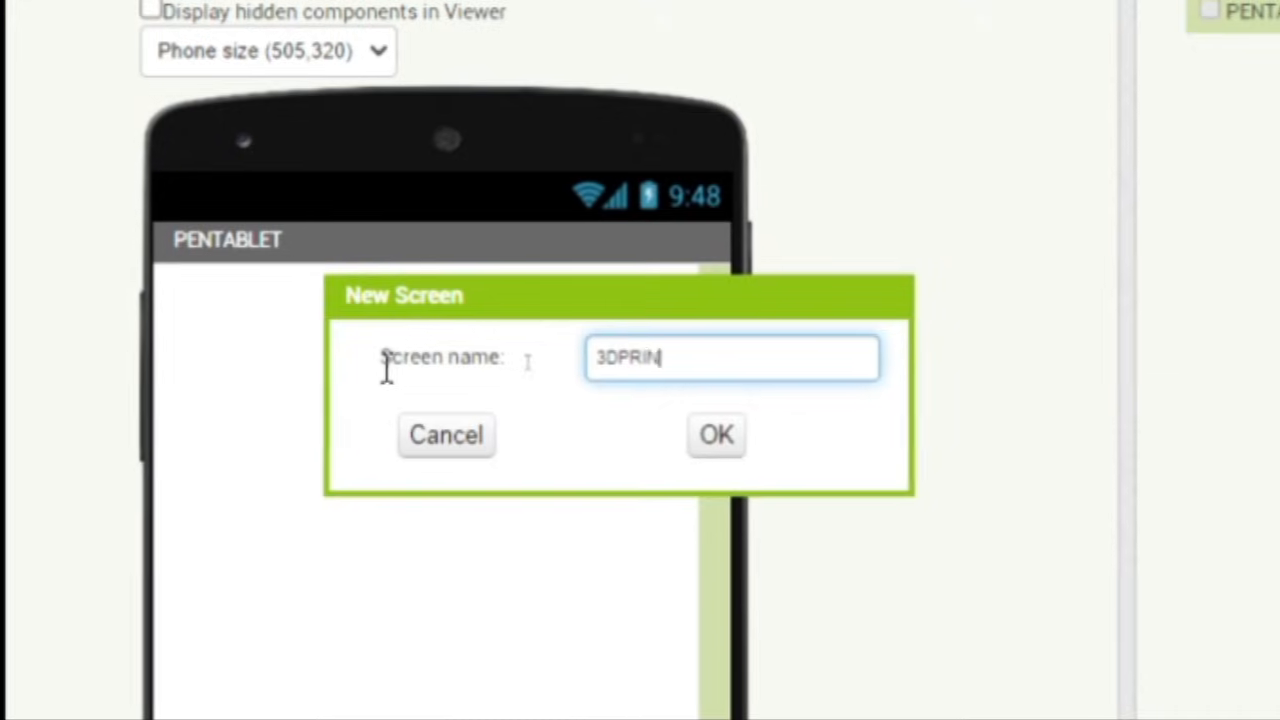
type("ING")
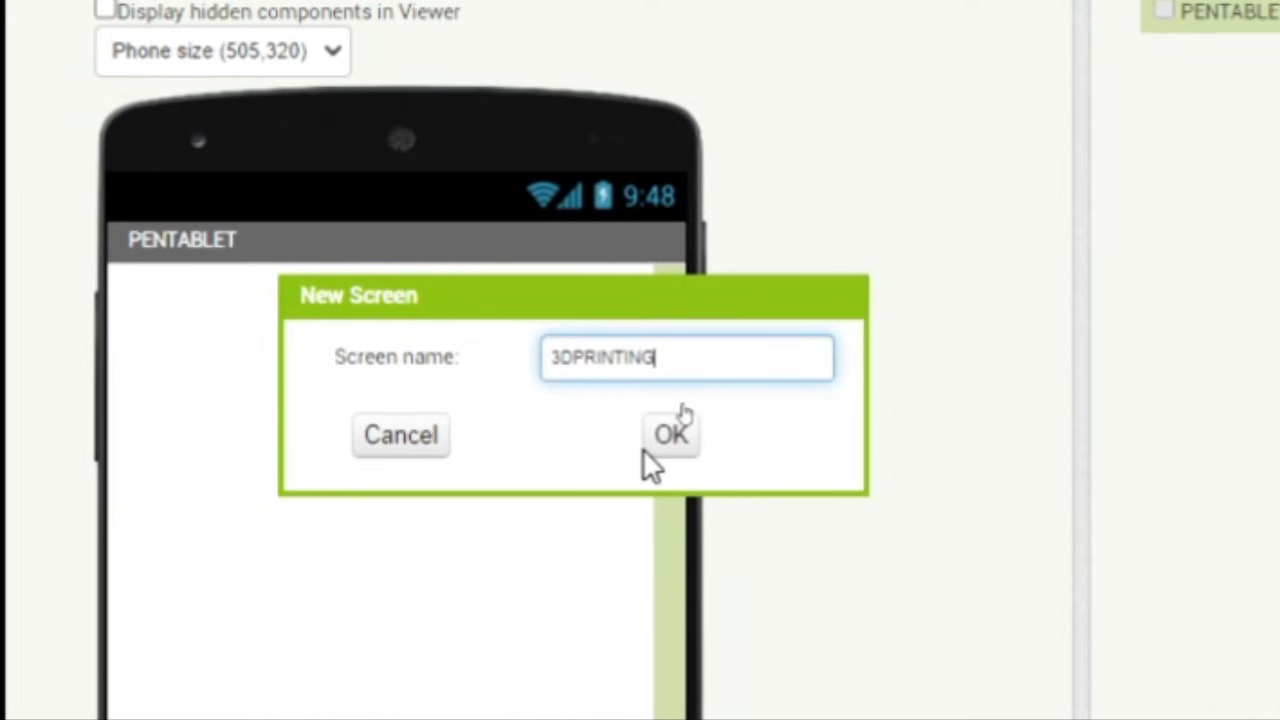
left_click(671, 438)
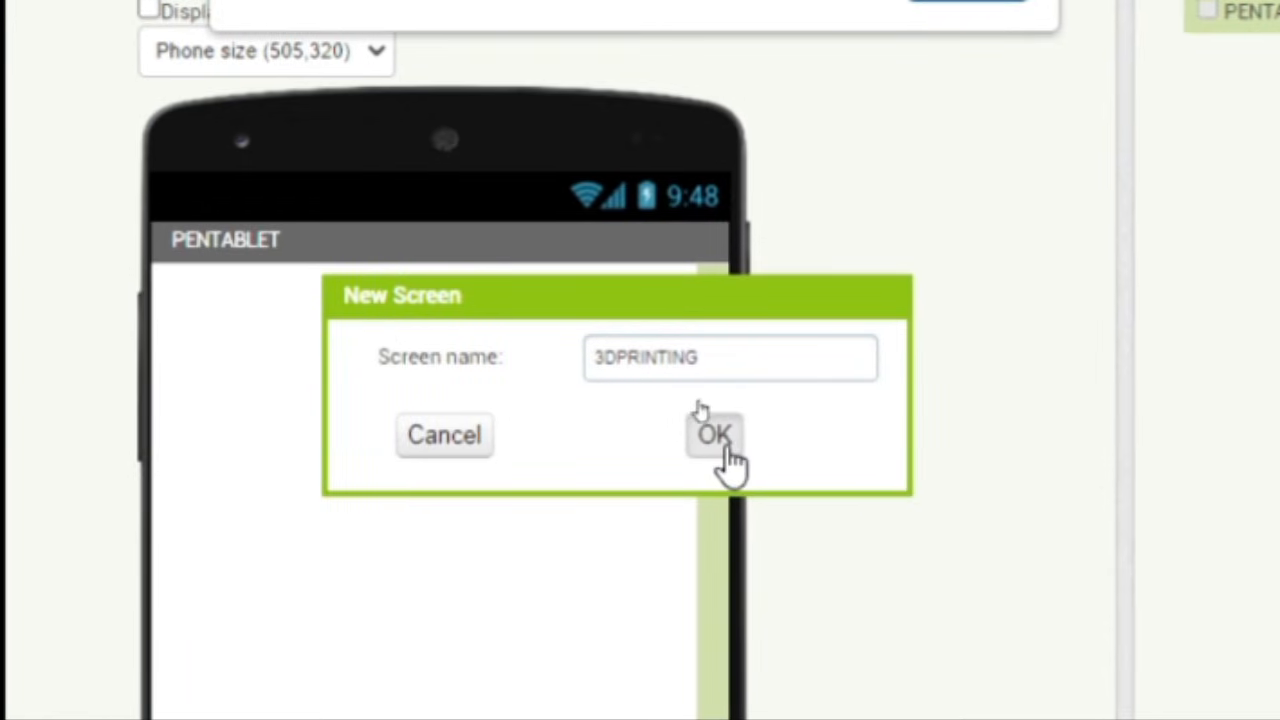
left_click(717, 447)
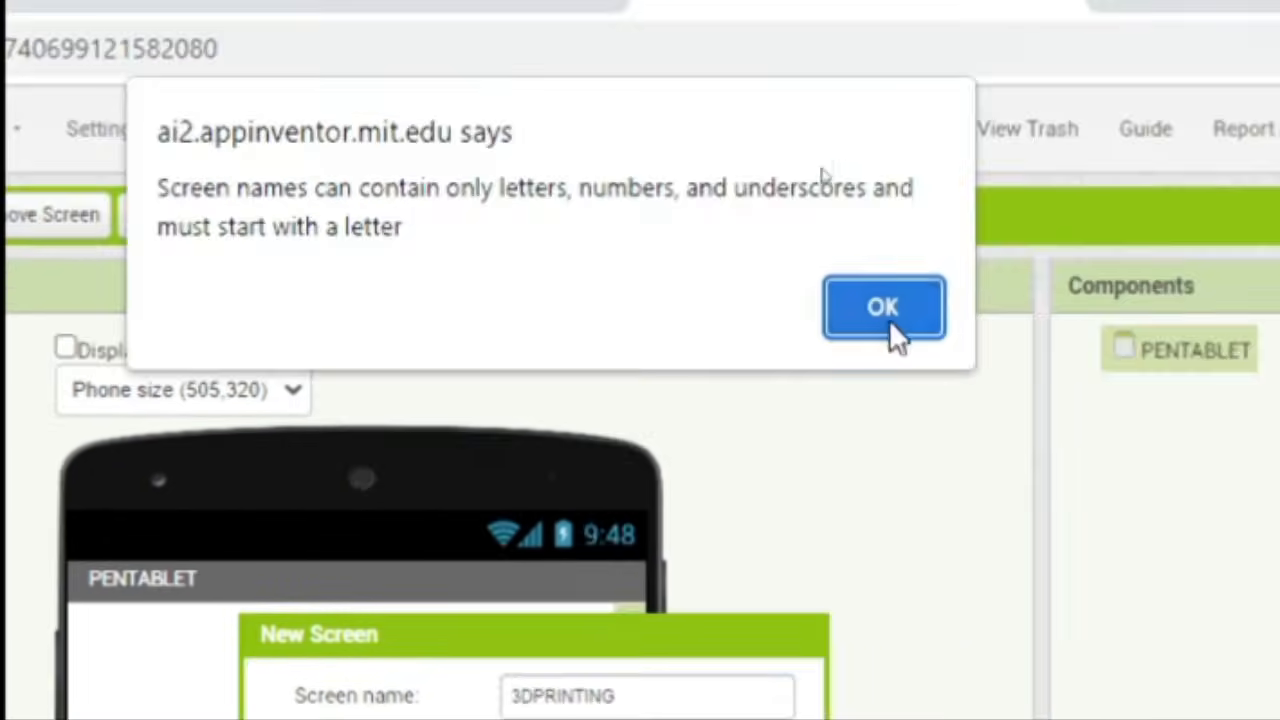
left_click(889, 322)
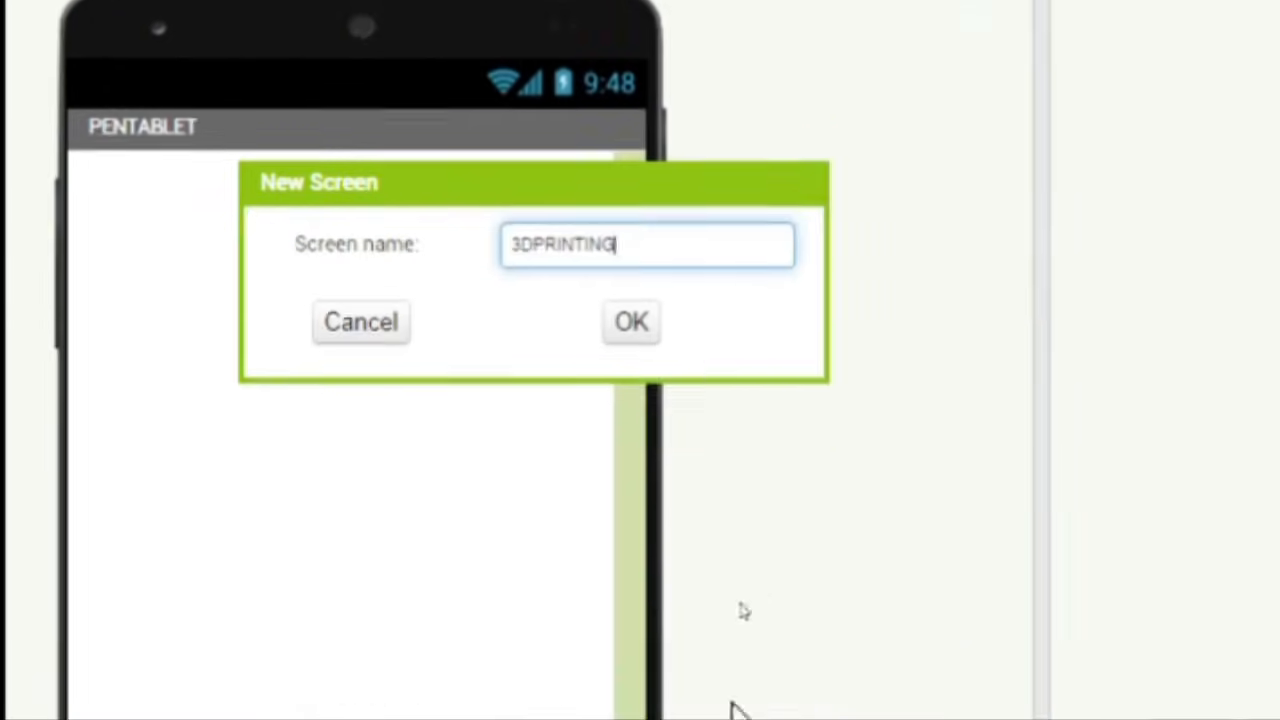
left_click(630, 288)
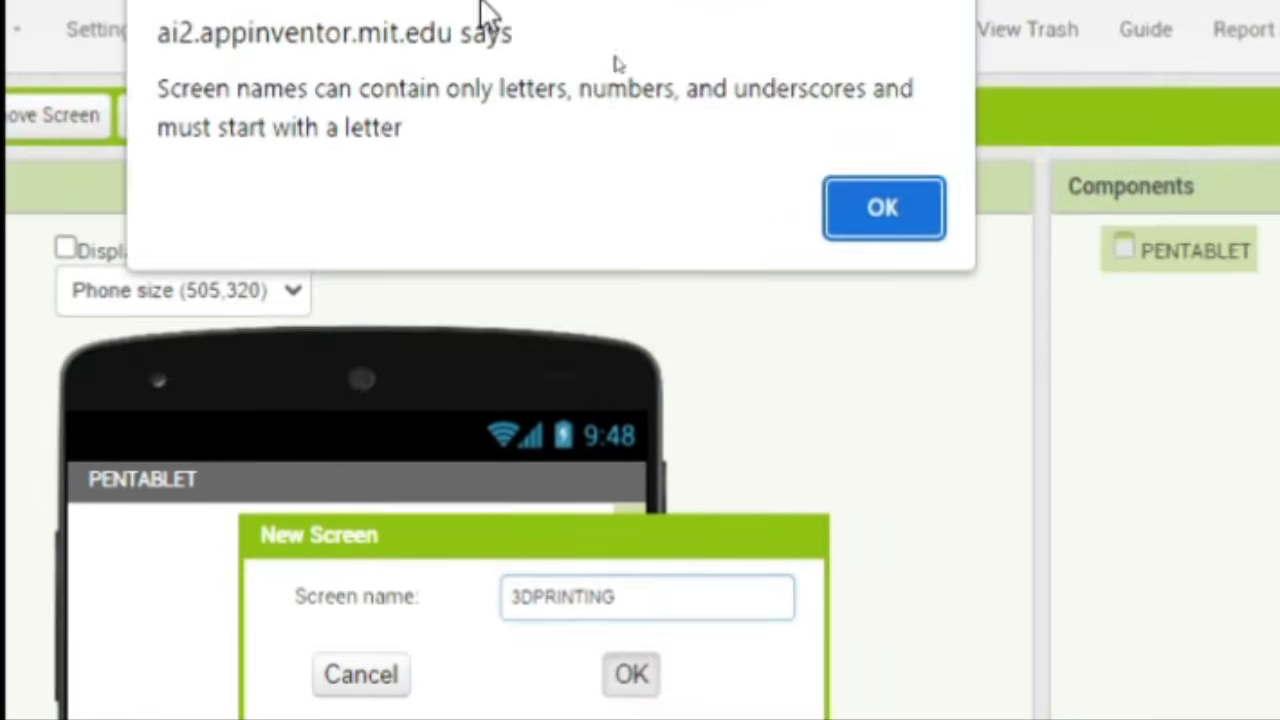
left_click(806, 213)
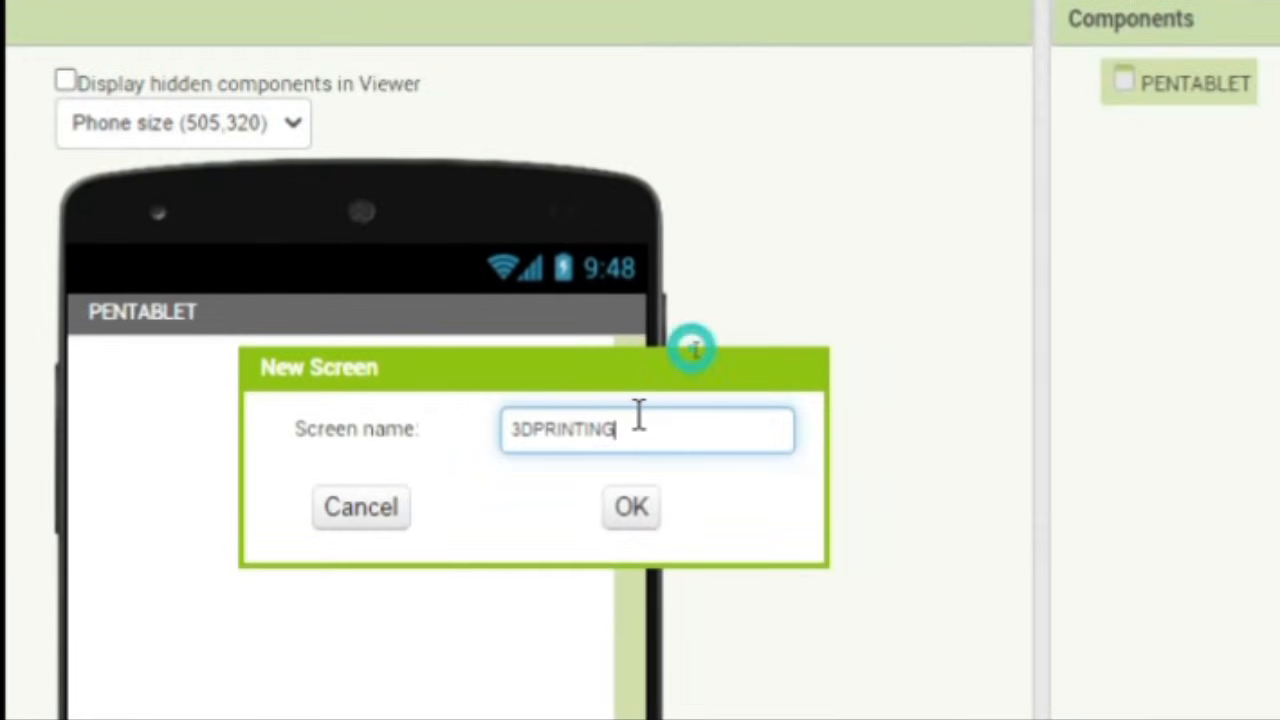
Shorten the new screen's name to 3DPRINT and try to create it
key("BackSpace")
key("BackSpace")
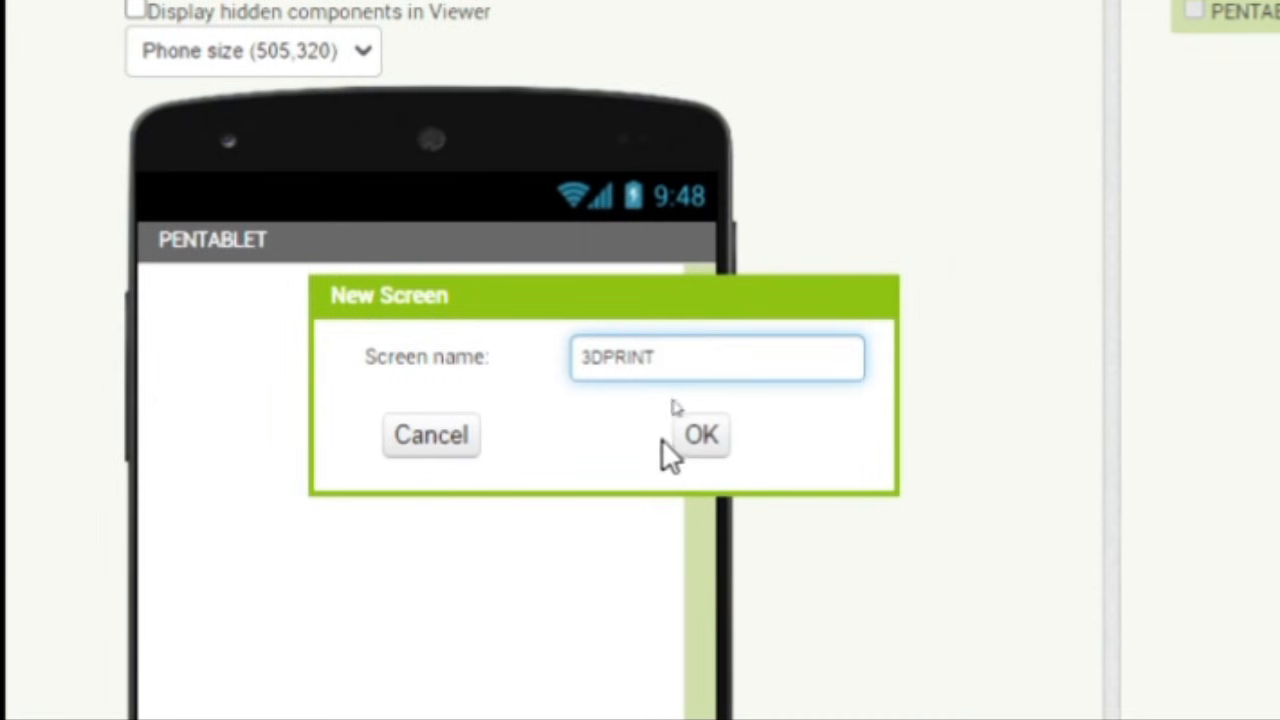
left_click(700, 440)
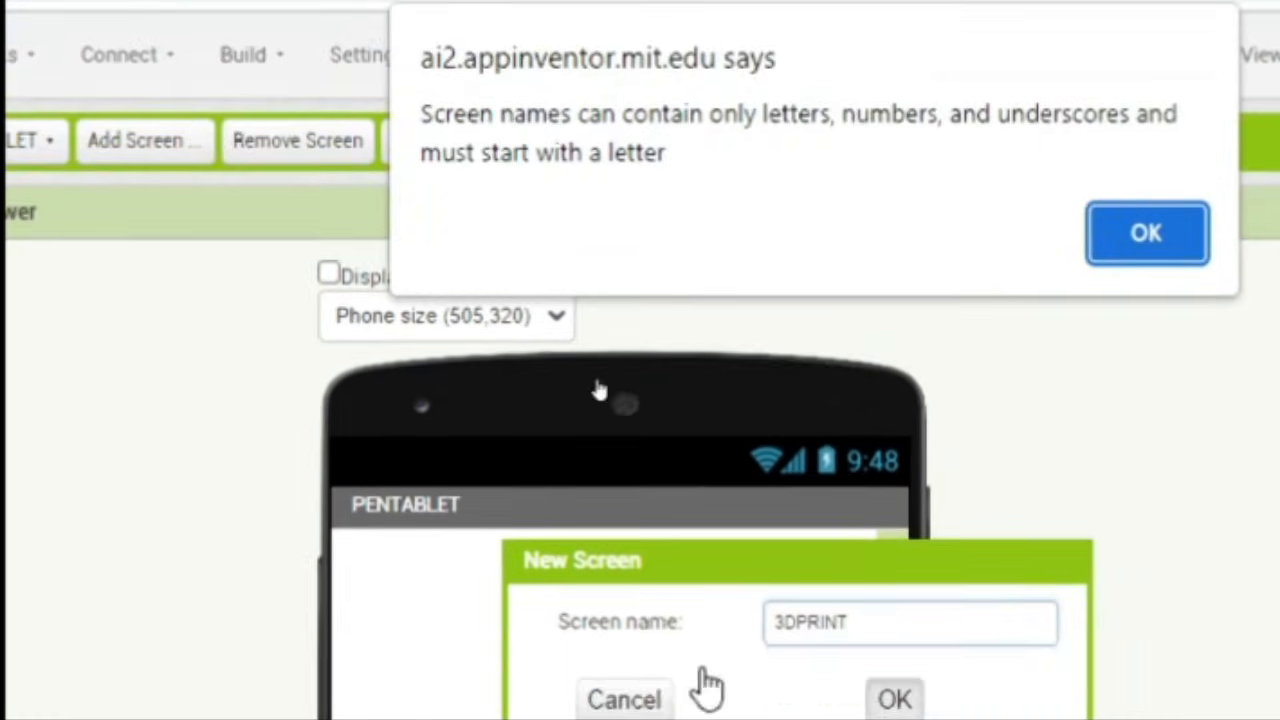
left_click(1140, 250)
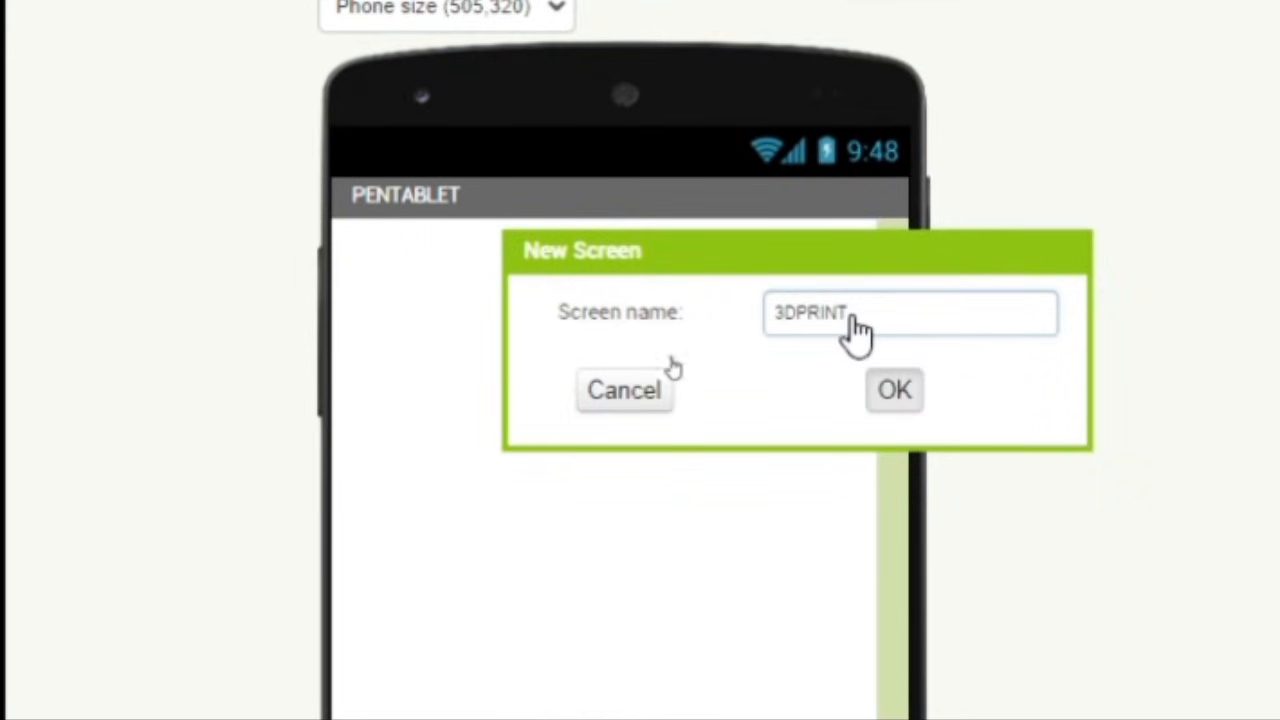
left_click(894, 392)
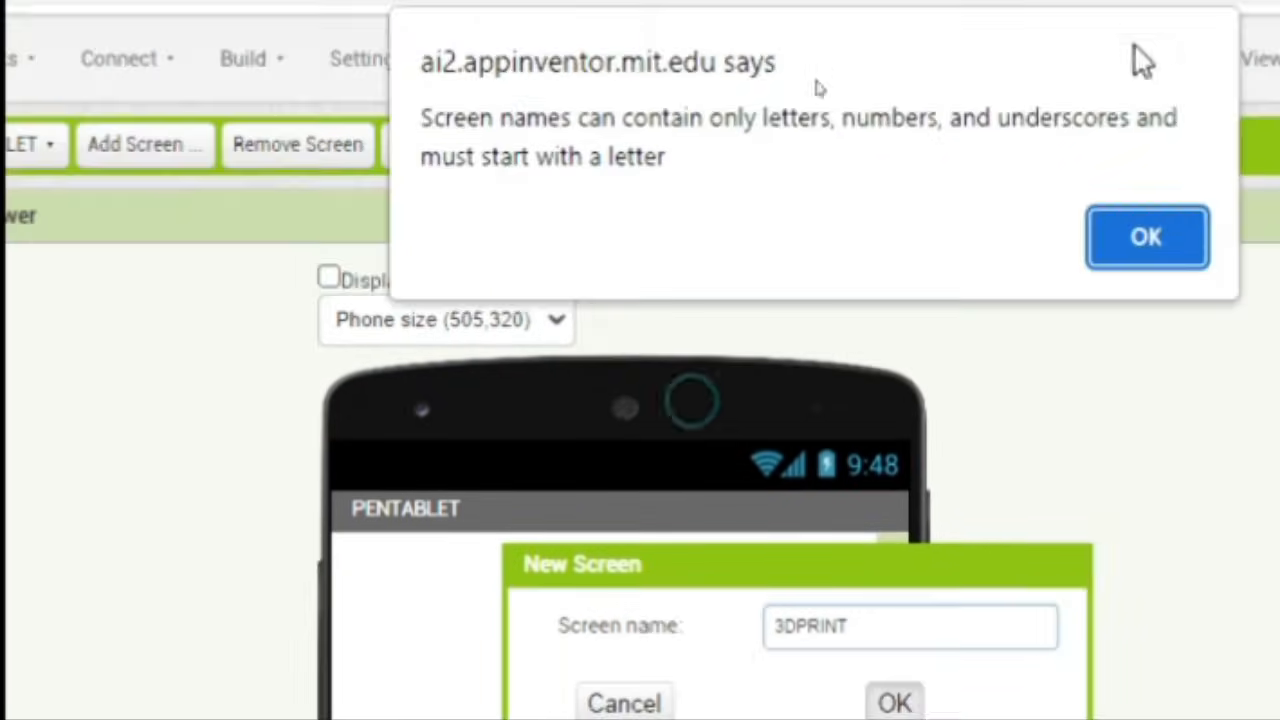
left_click(1143, 237)
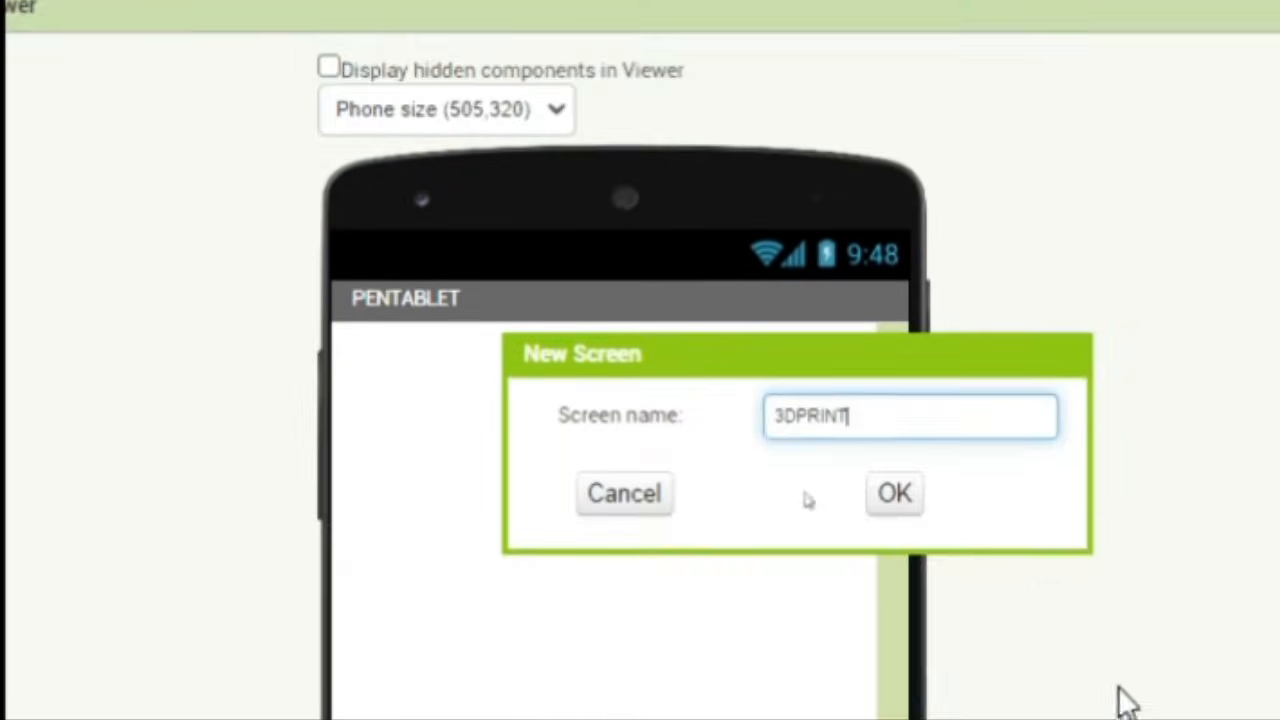
Insert an underscore to make the screen name 3D_PRINT and try to create it
left_click(797, 418)
type("_")
left_click(895, 505)
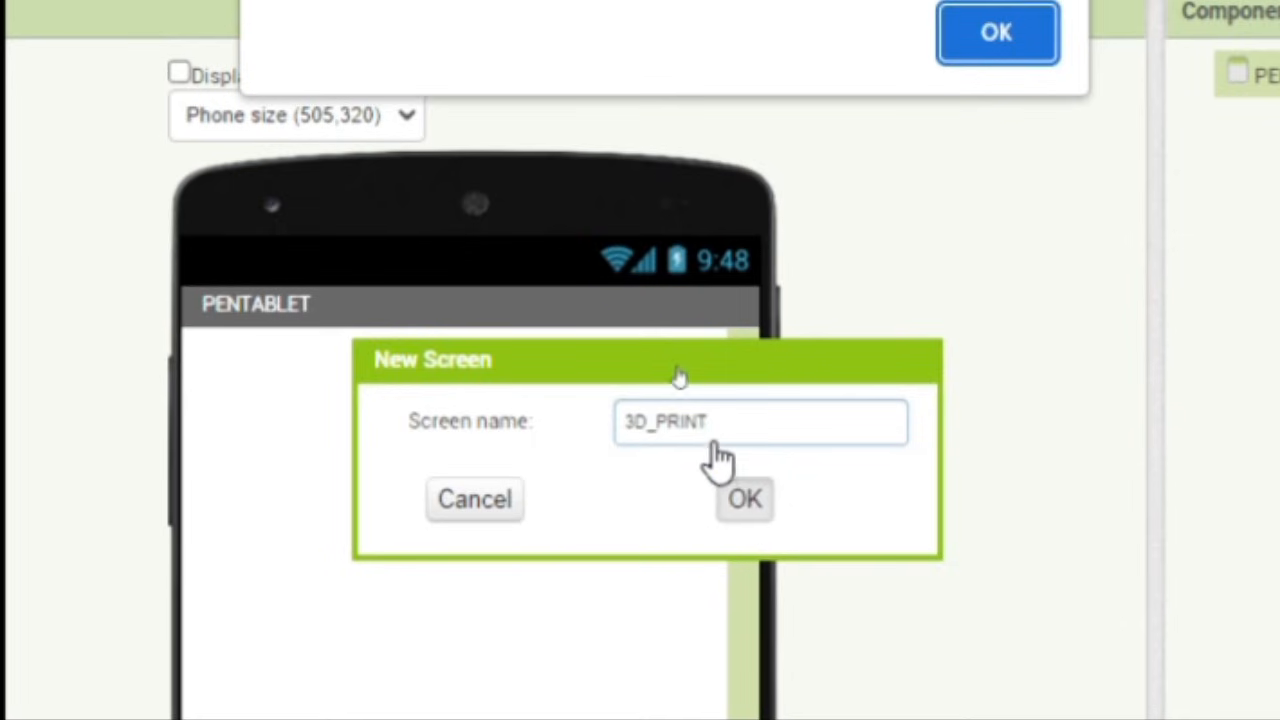
left_click(955, 45)
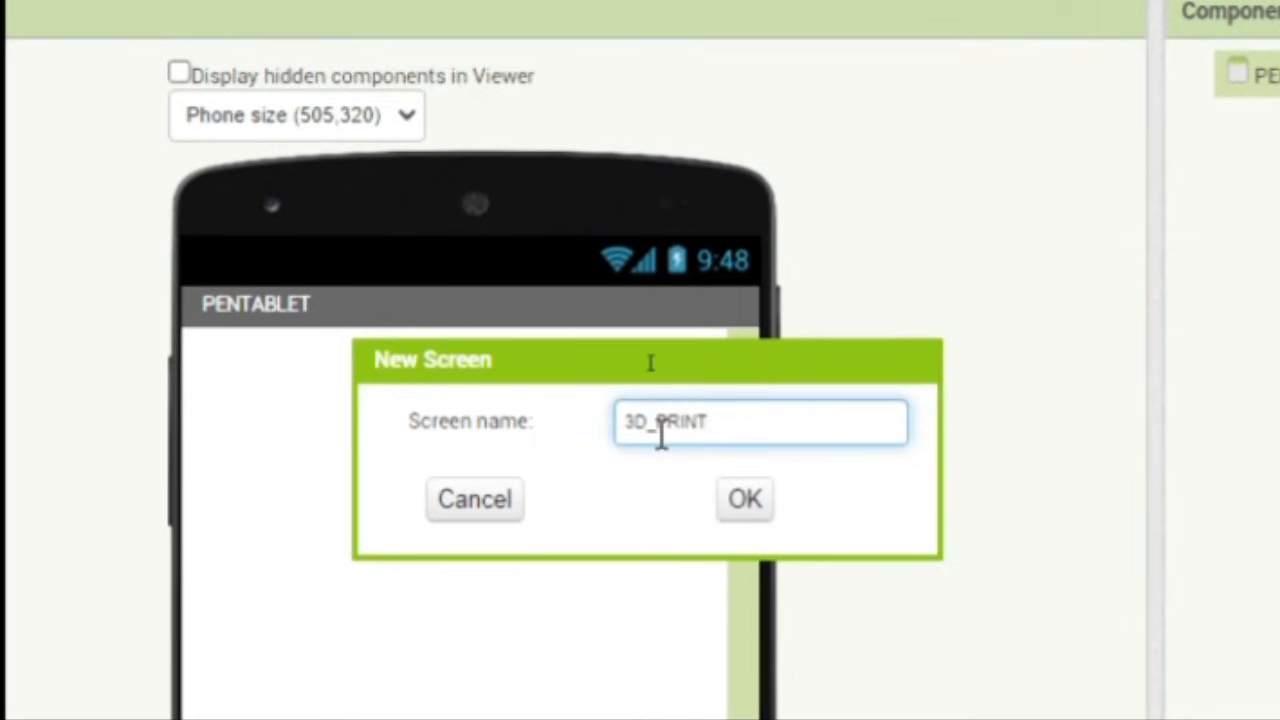
Reduce the screen name to 3PRINT and try to create the screen
left_click(660, 430)
key("BackSpace")
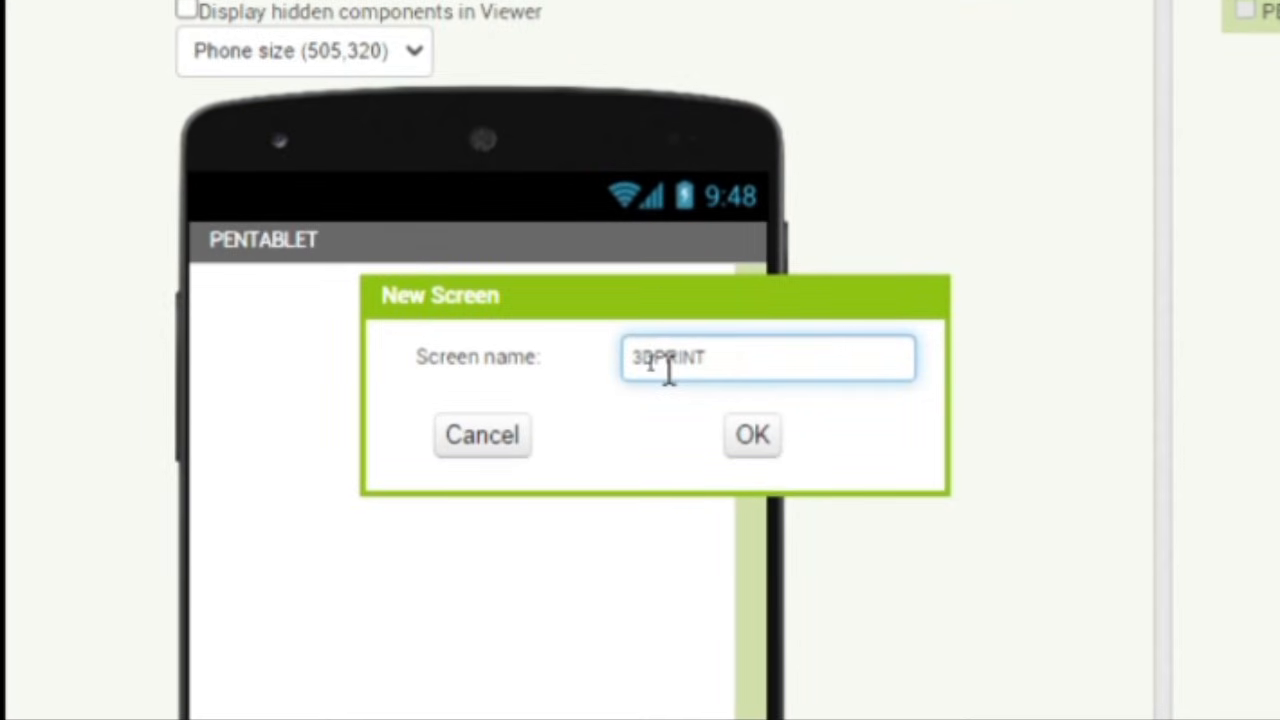
key("BackSpace")
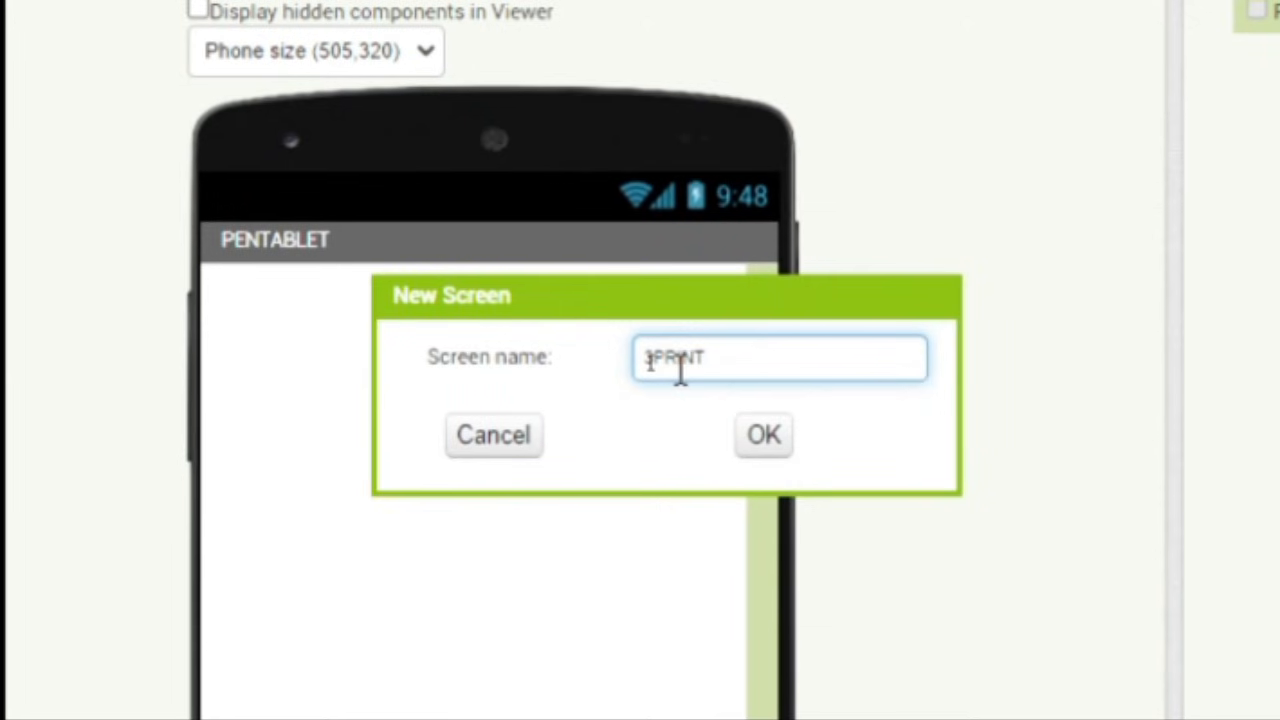
left_click(763, 436)
left_click(974, 77)
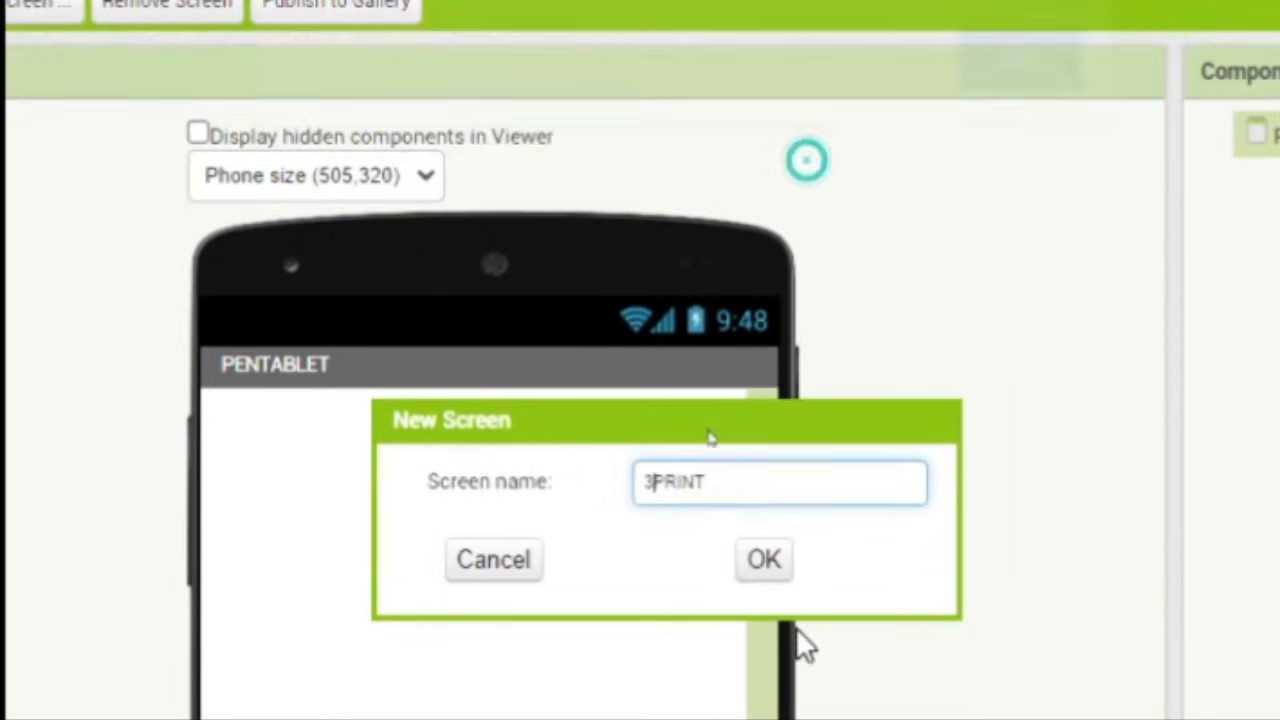
Replace the screen name with PRINT3D, create the screen, and check the project's list of screens
left_click(729, 478)
key("BackSpace")
key("BackSpace")
key("BackSpace")
key("BackSpace")
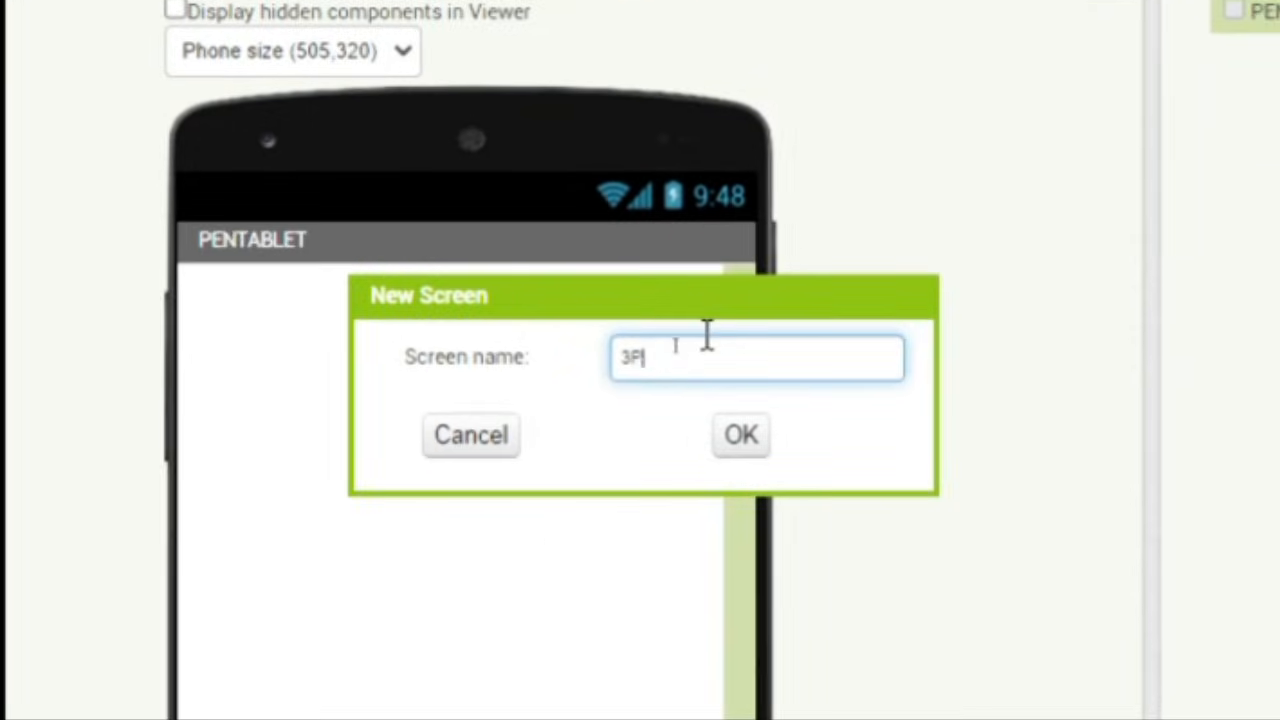
key("BackSpace")
key("BackSpace")
type("PR")
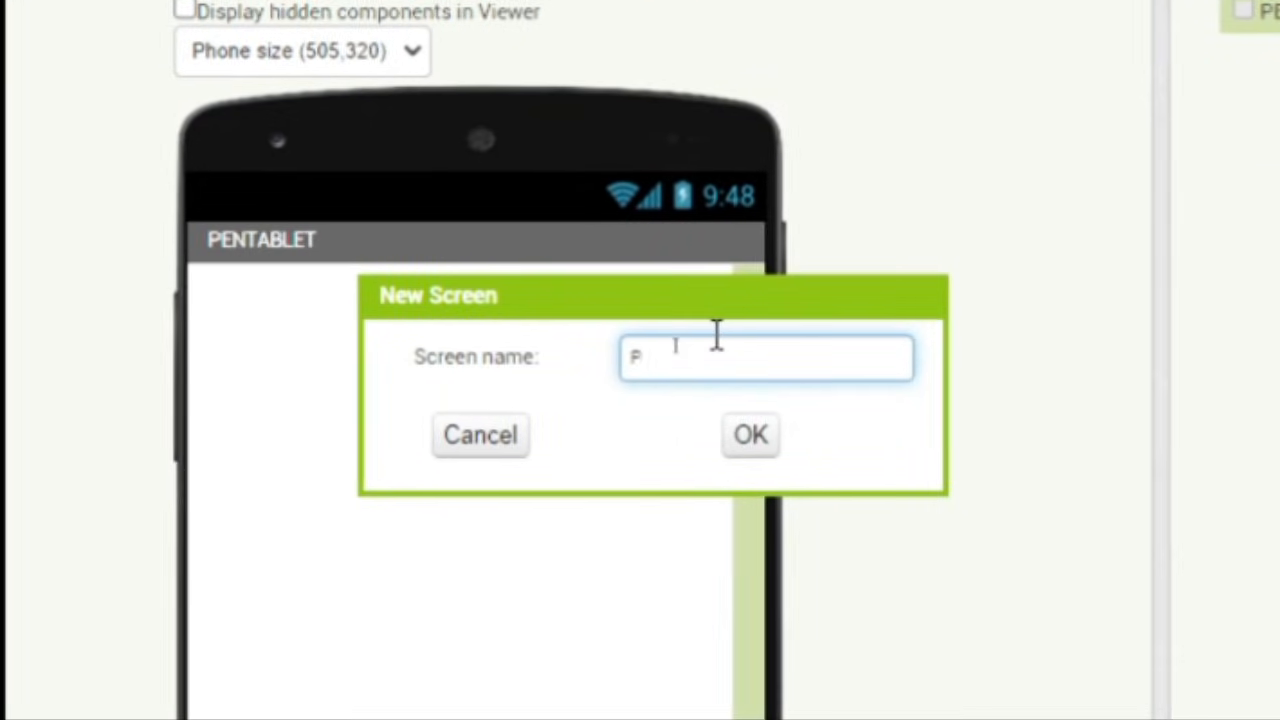
key("BackSpace")
type("PRINT")
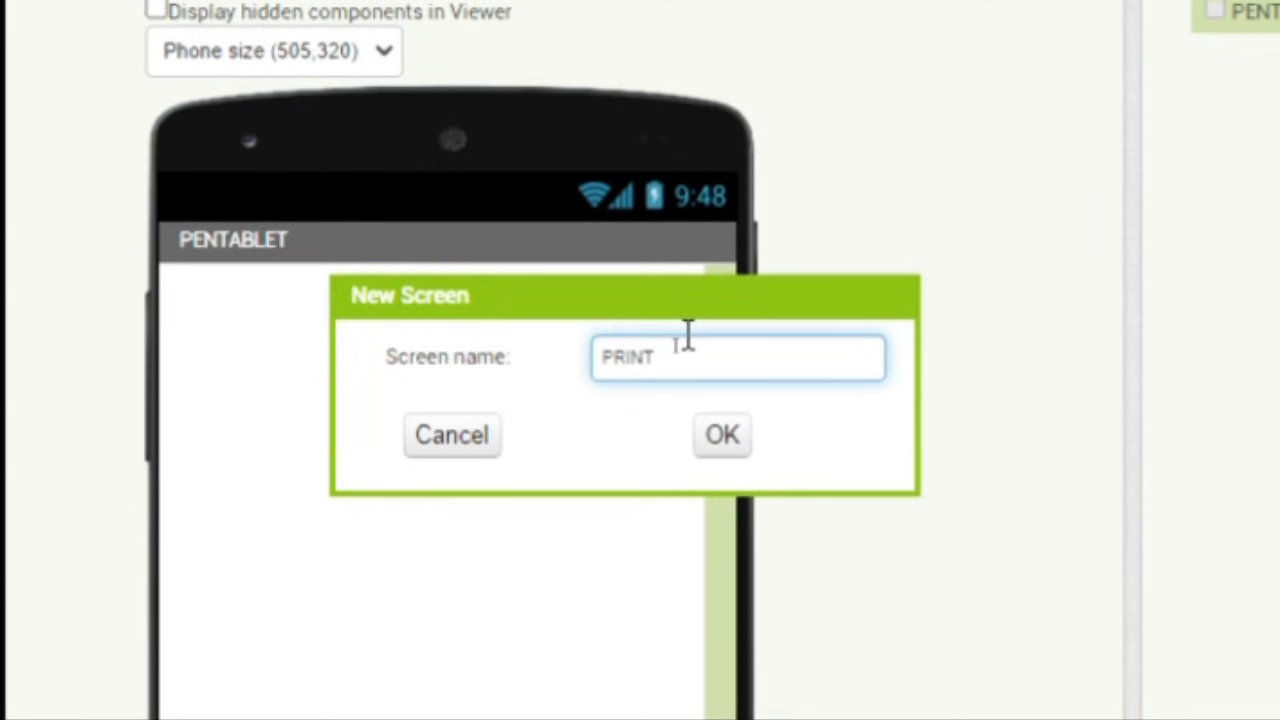
type("3D")
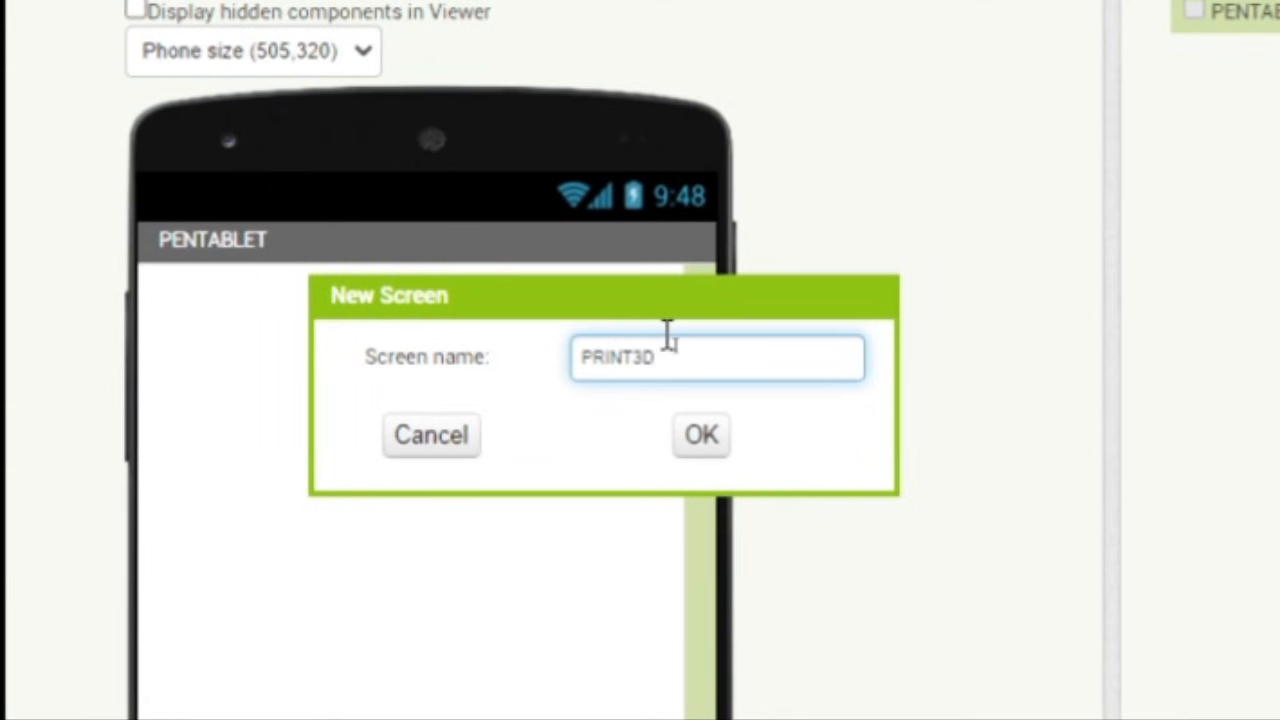
left_click(703, 436)
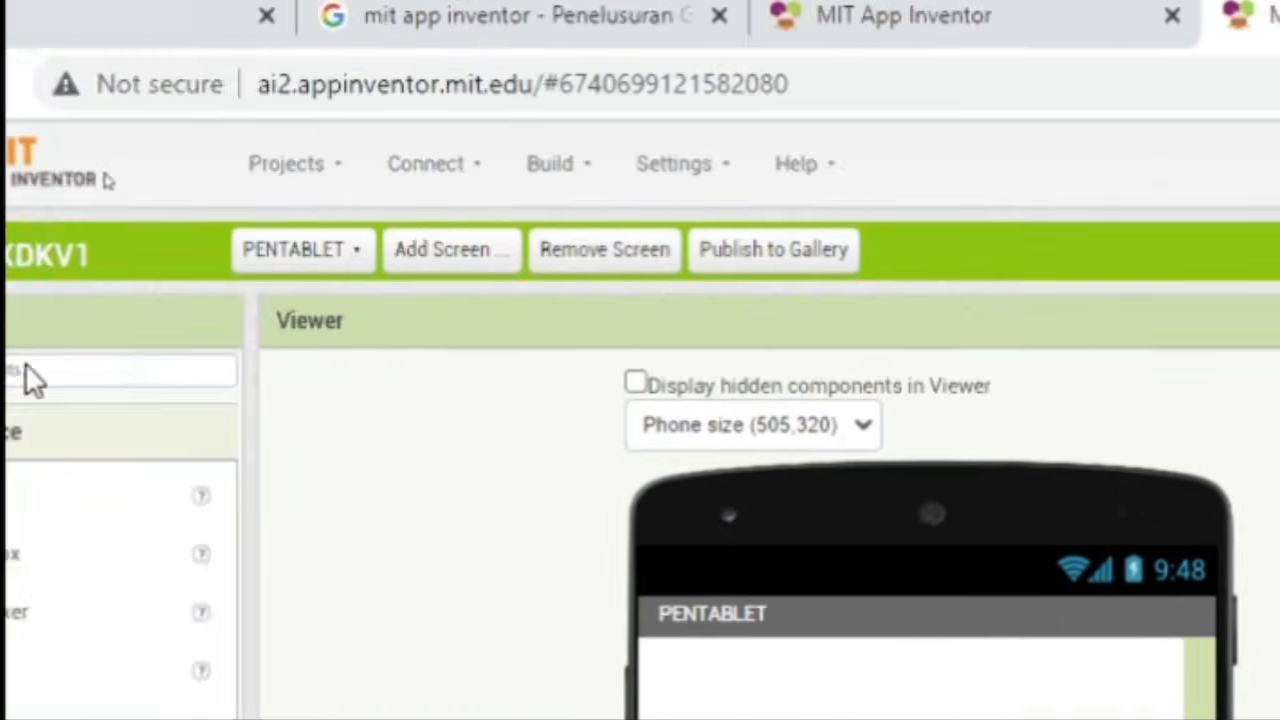
left_click(350, 252)
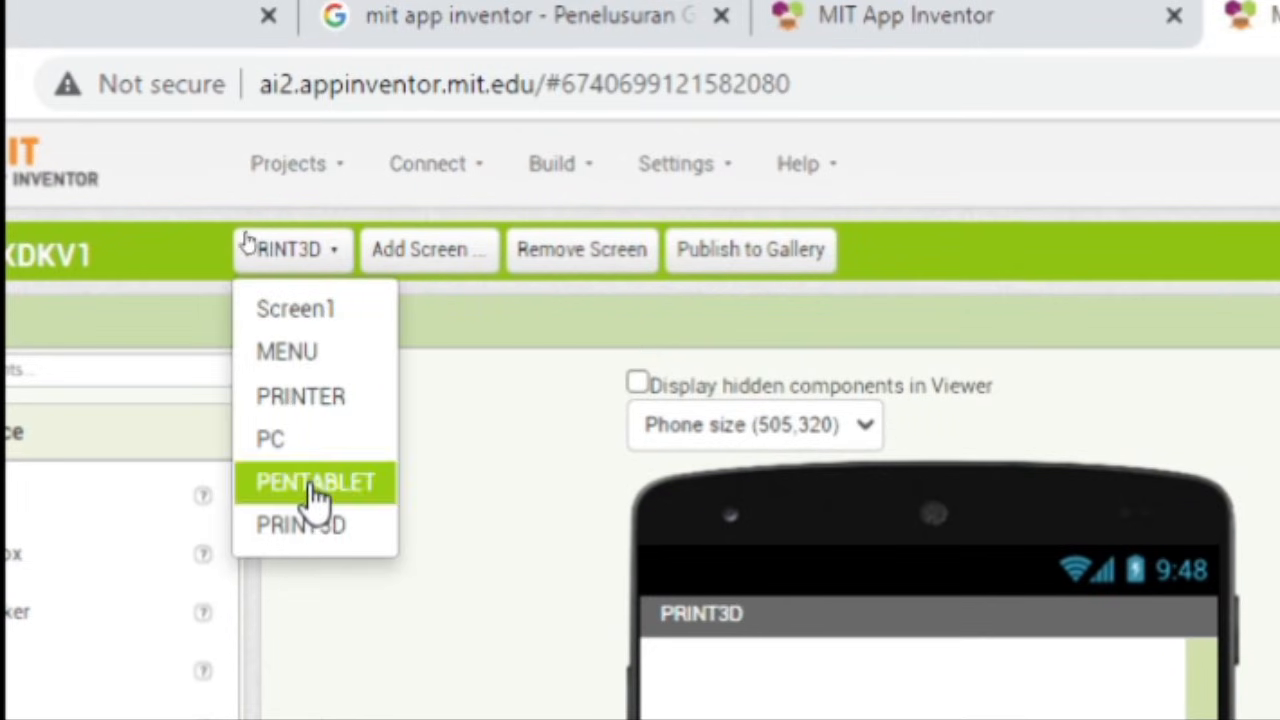
left_click(436, 252)
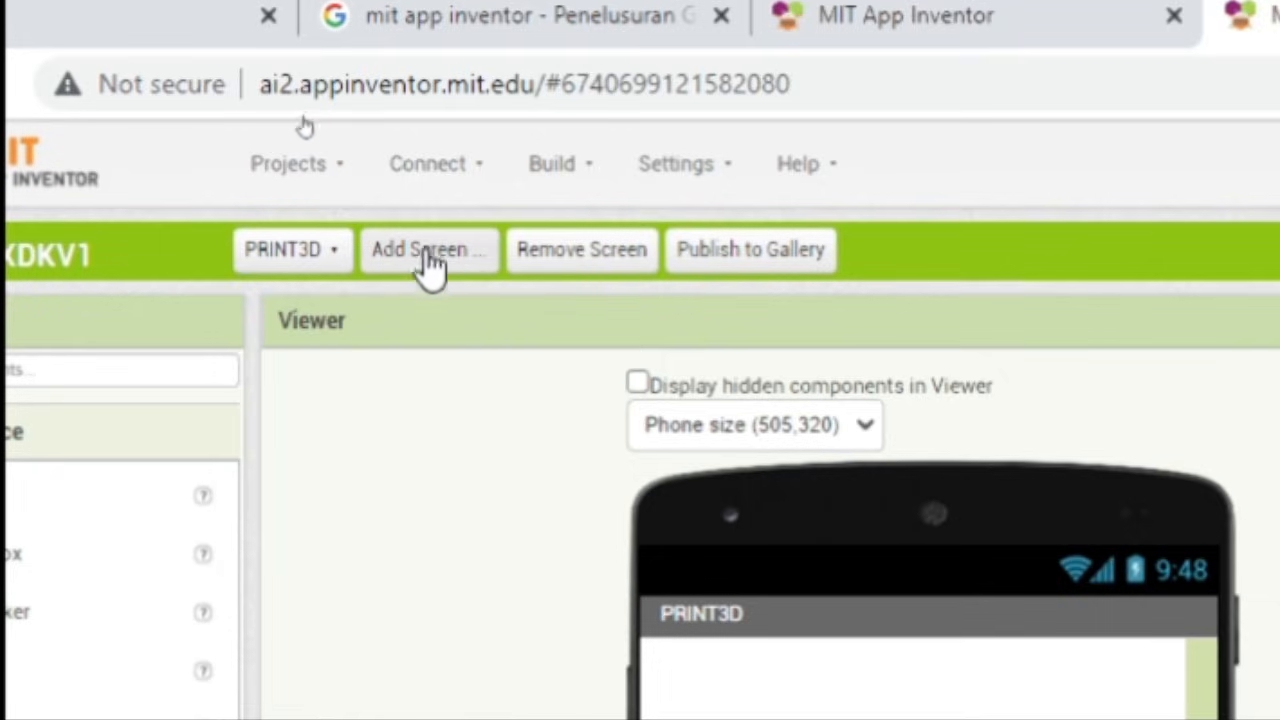
Add a new screen named PENSIL to the project
left_click(432, 270)
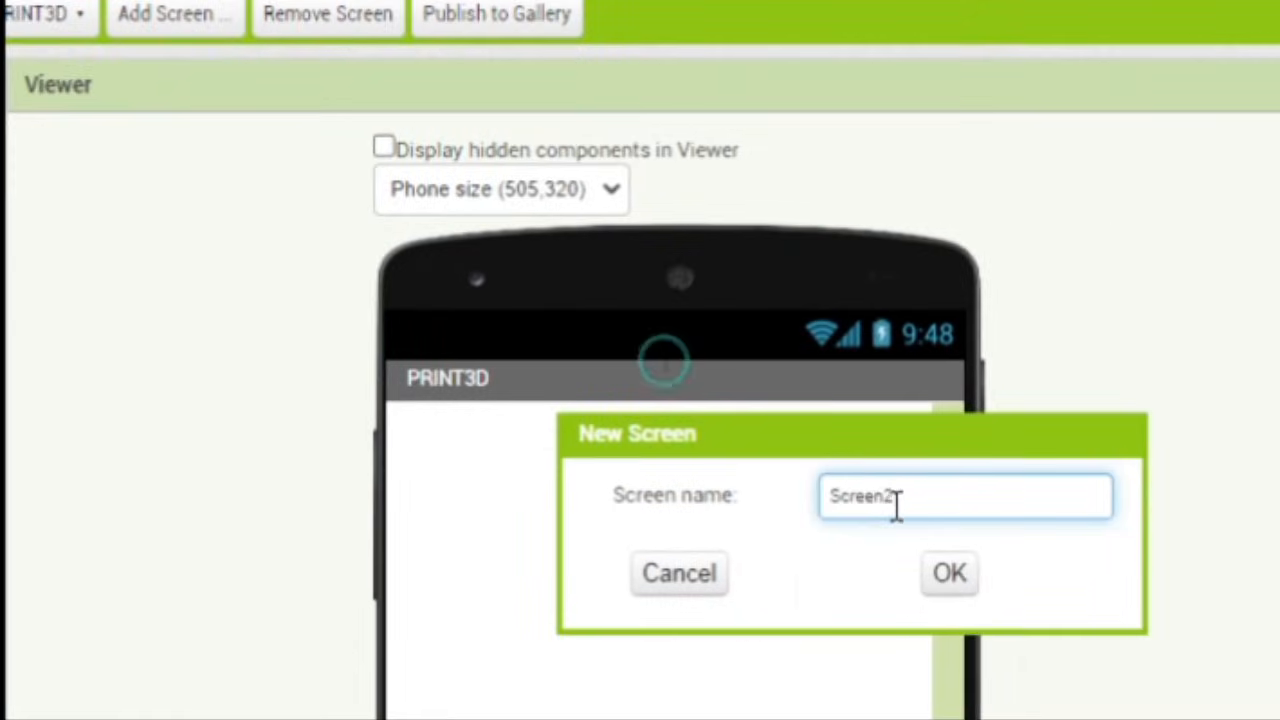
key("BackSpace")
key("BackSpace")
key("BackSpace")
key("BackSpace")
key("BackSpace")
key("BackSpace")
key("BackSpace")
type("Fl")
type("ENSIL")
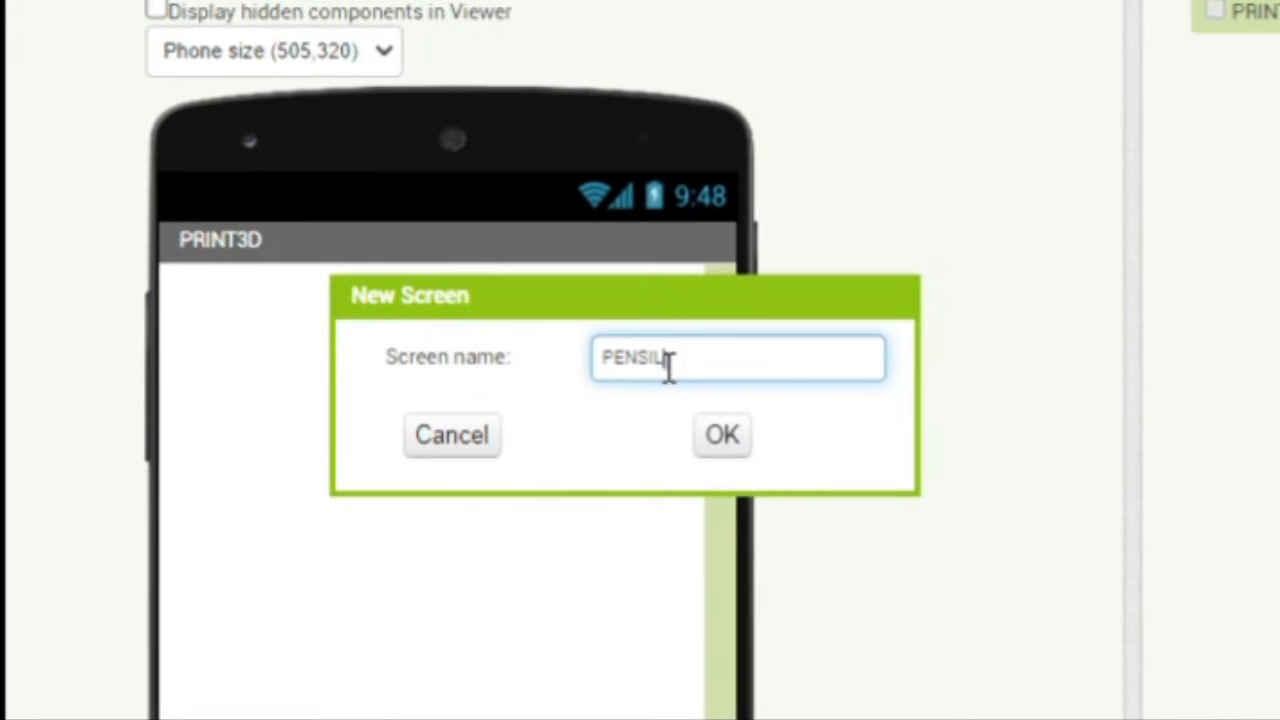
left_click(722, 438)
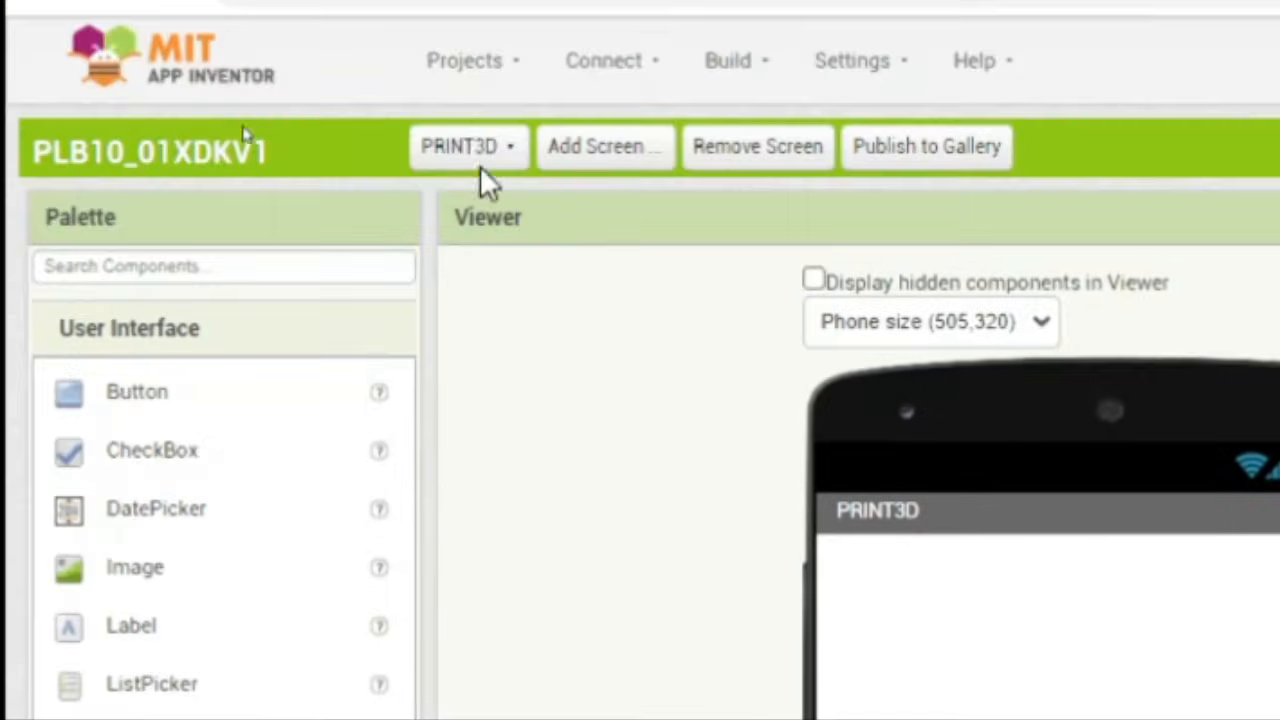
Switch to Screen1 and set its horizontal alignment to Center : 3
left_click(482, 160)
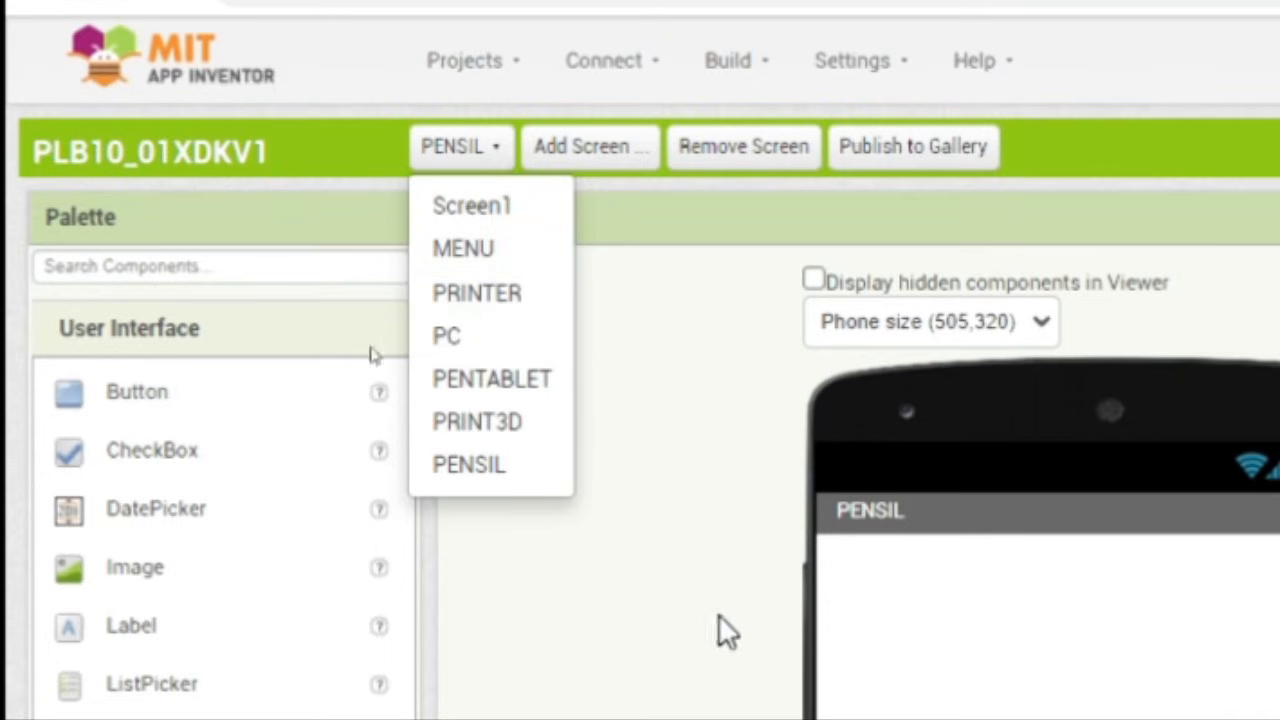
left_click(443, 206)
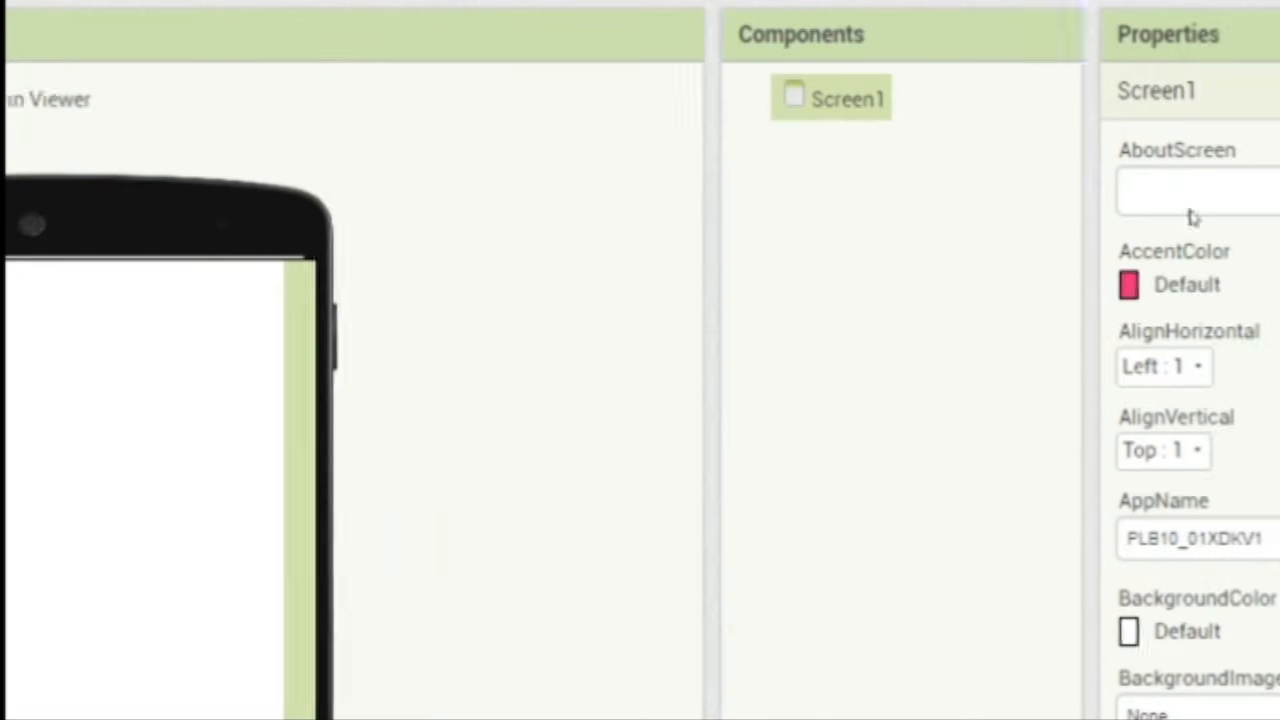
left_click(948, 368)
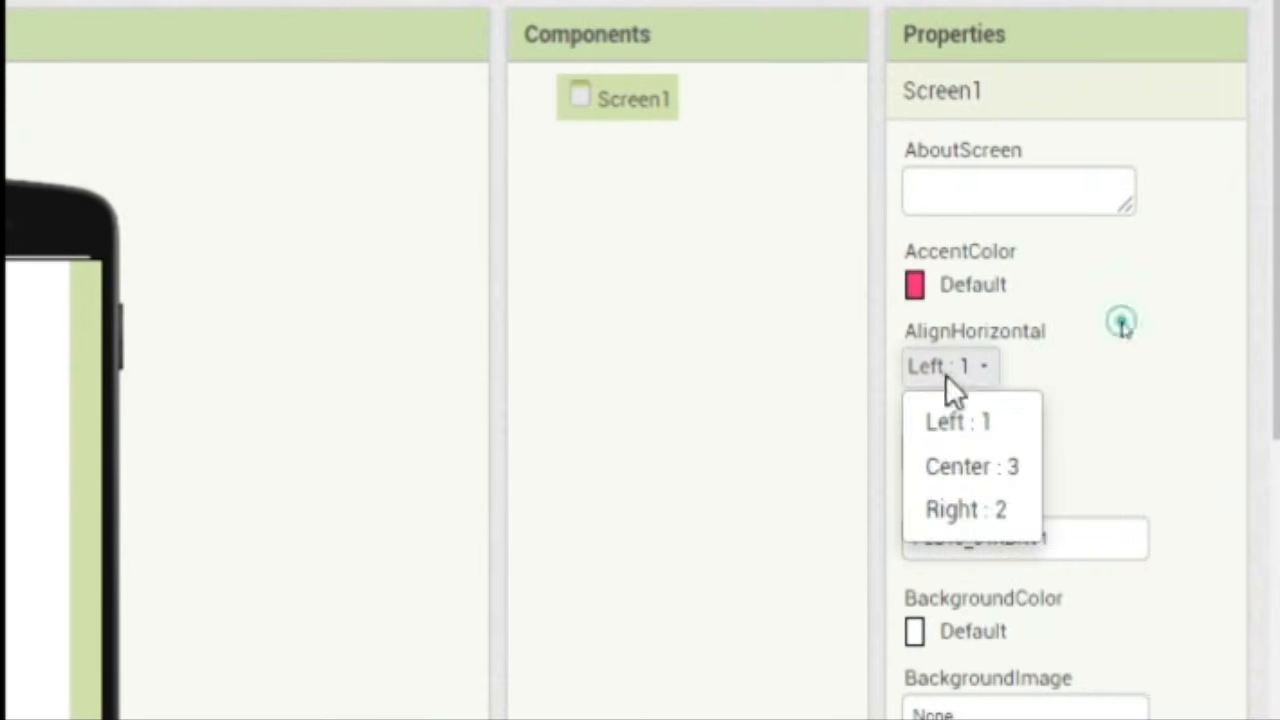
left_click(962, 466)
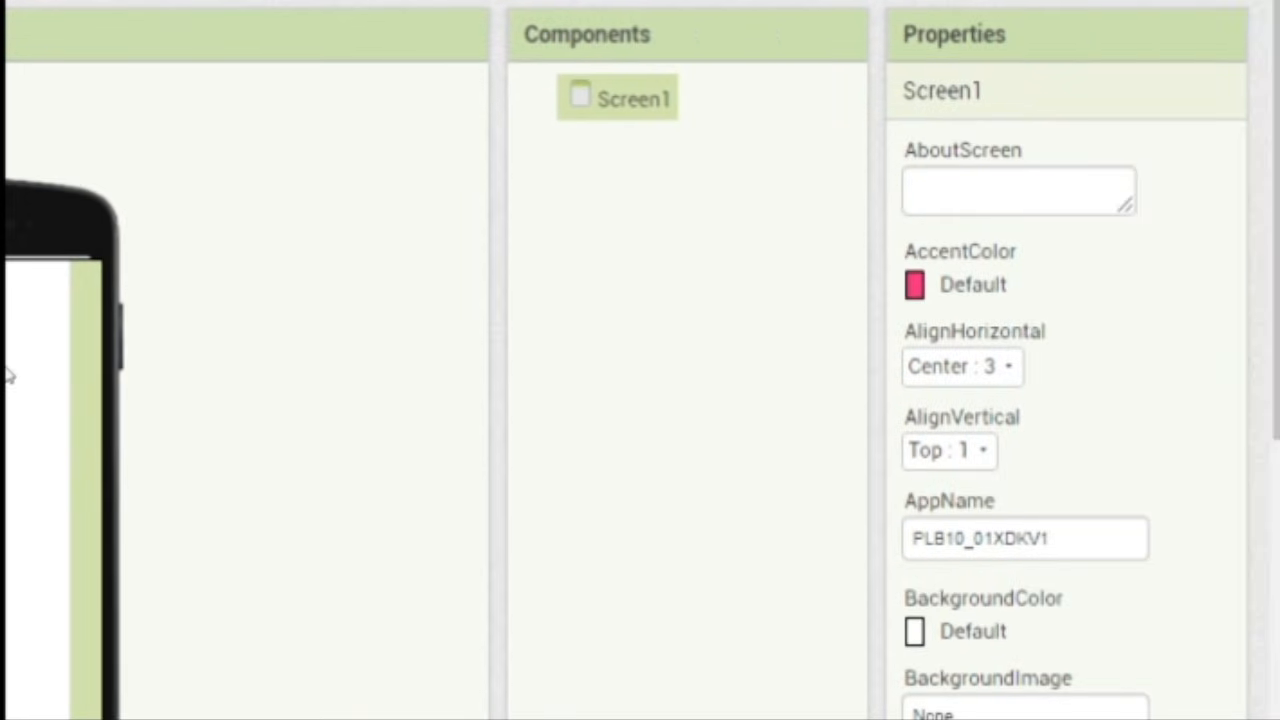
Upload BG 2 from the BAHAN BUAT APLIKASI KATALOG ANDROID folder in Pictures as Screen1's background image
scroll(1101, 376, "down", 4)
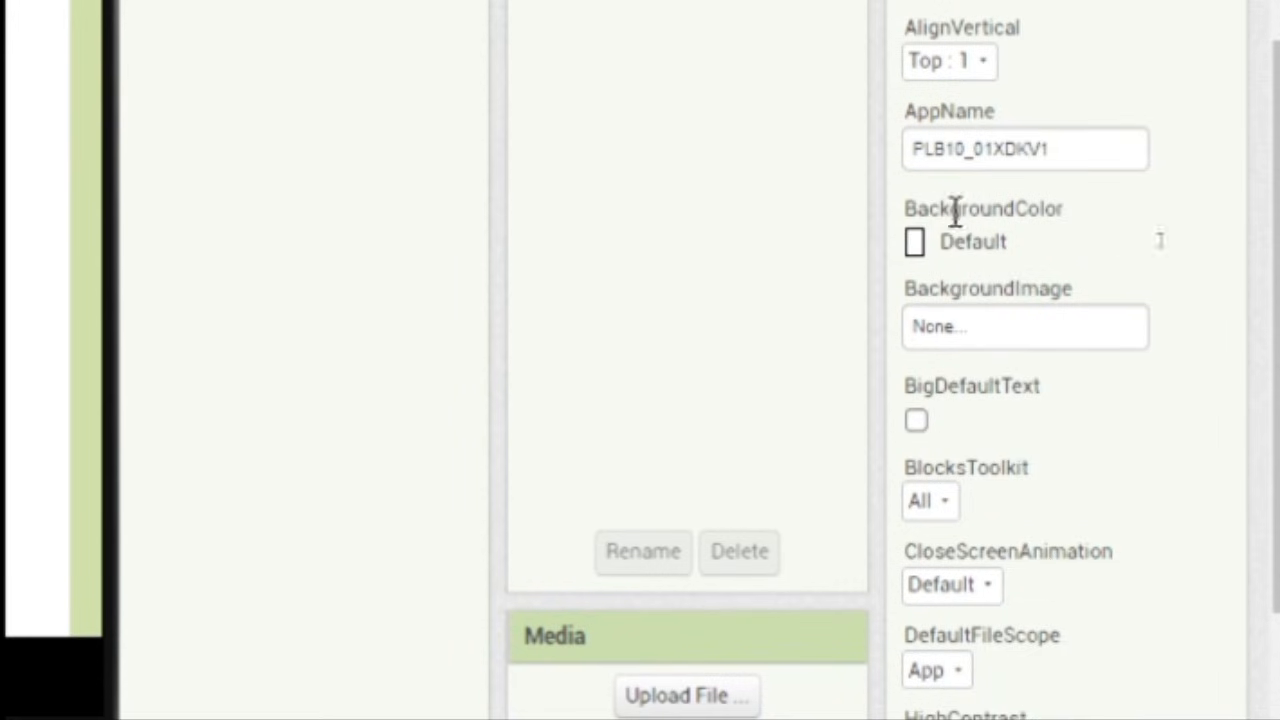
left_click(995, 331)
scroll(957, 700, "down", 1)
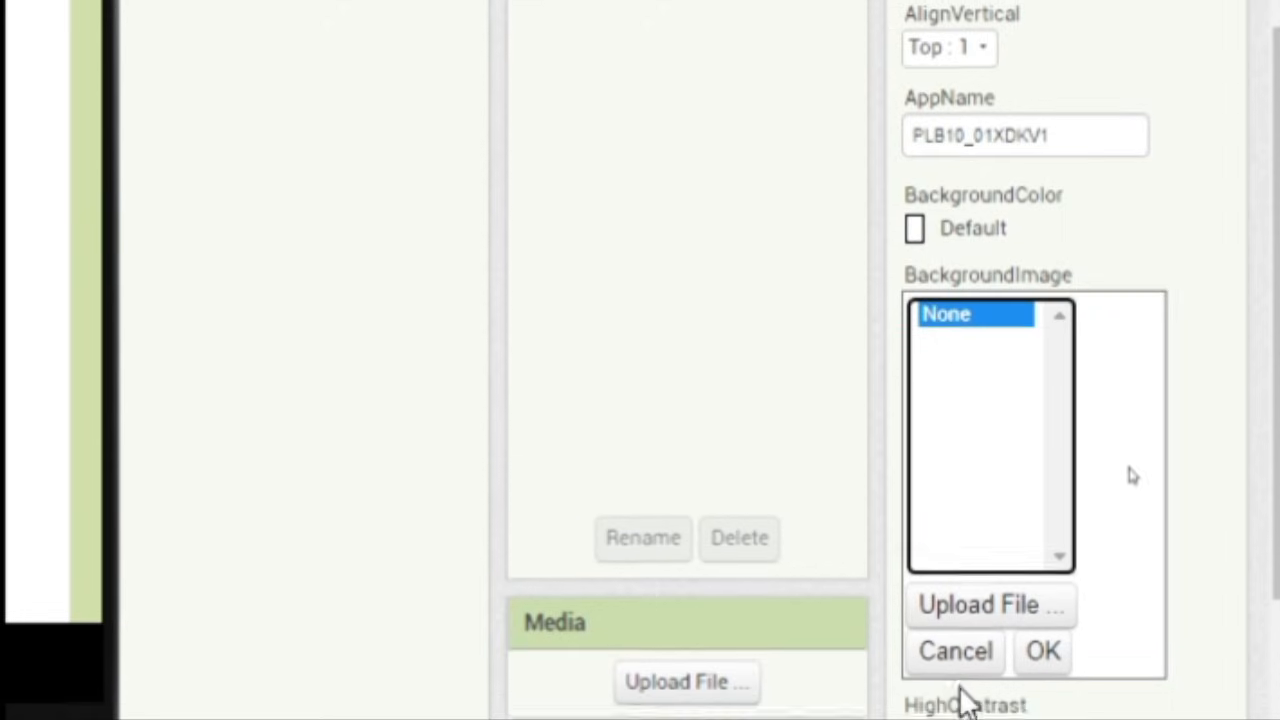
left_click(983, 603)
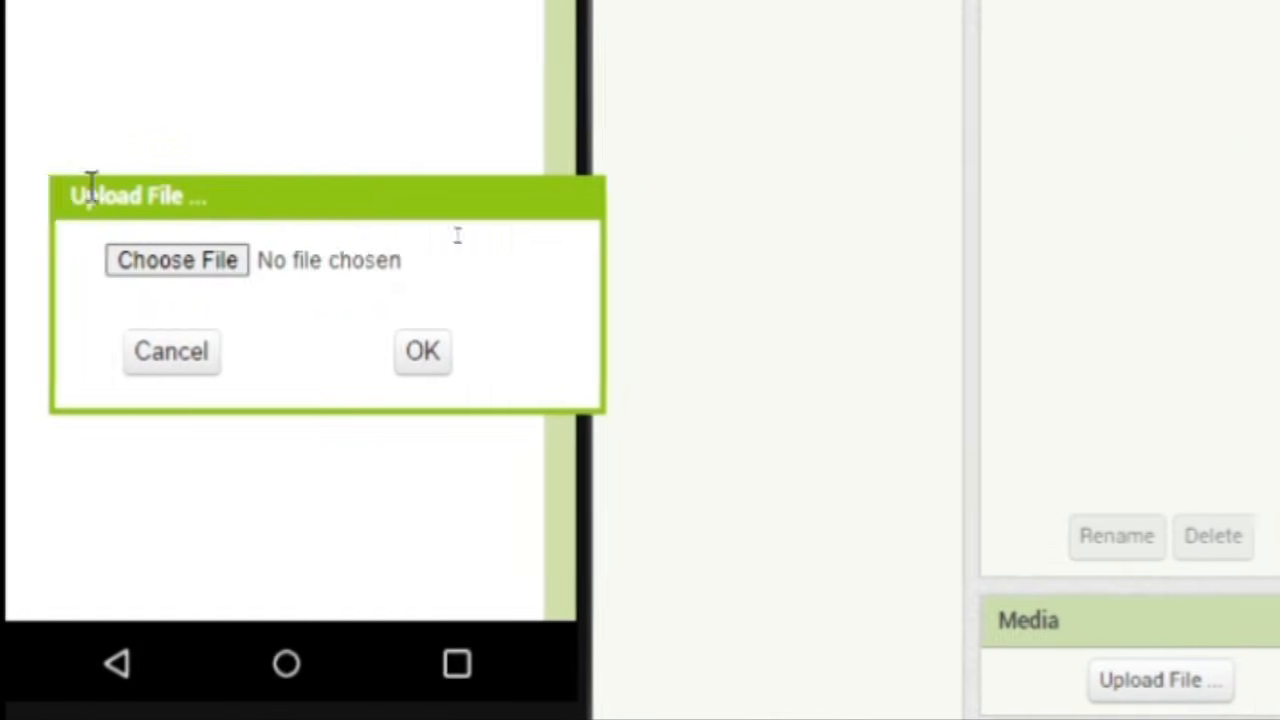
left_click(205, 260)
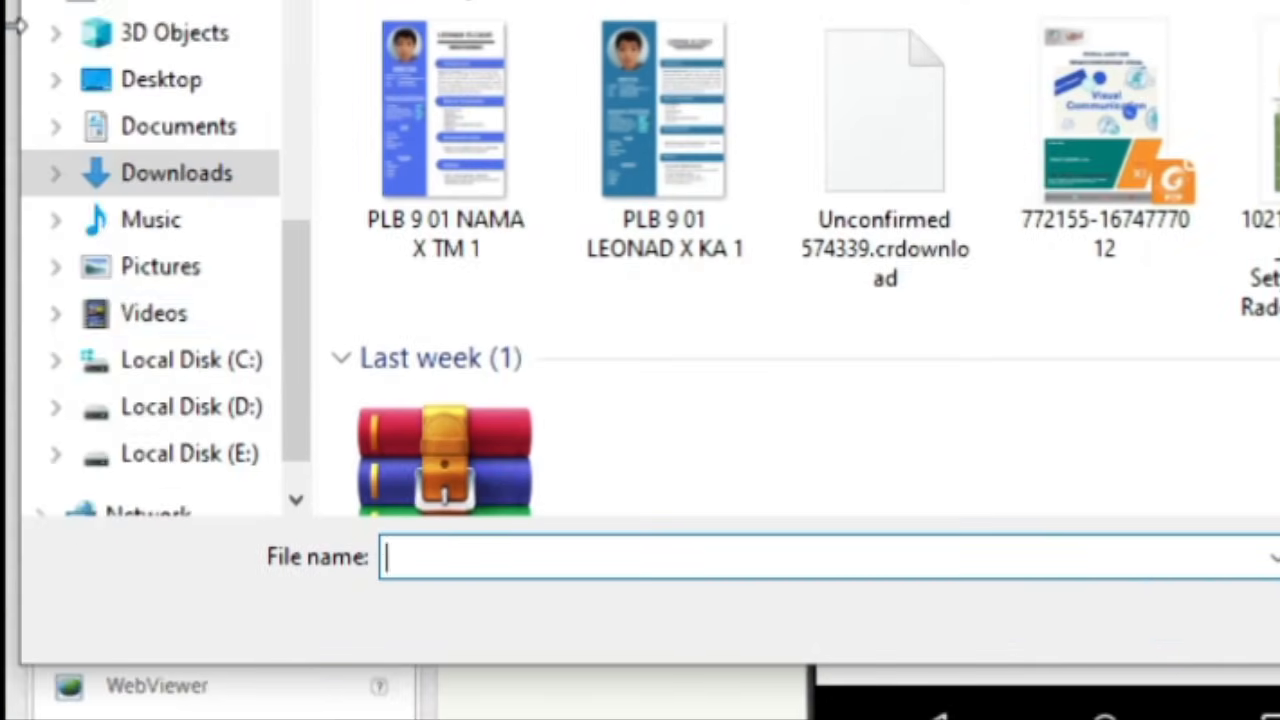
left_click(185, 271)
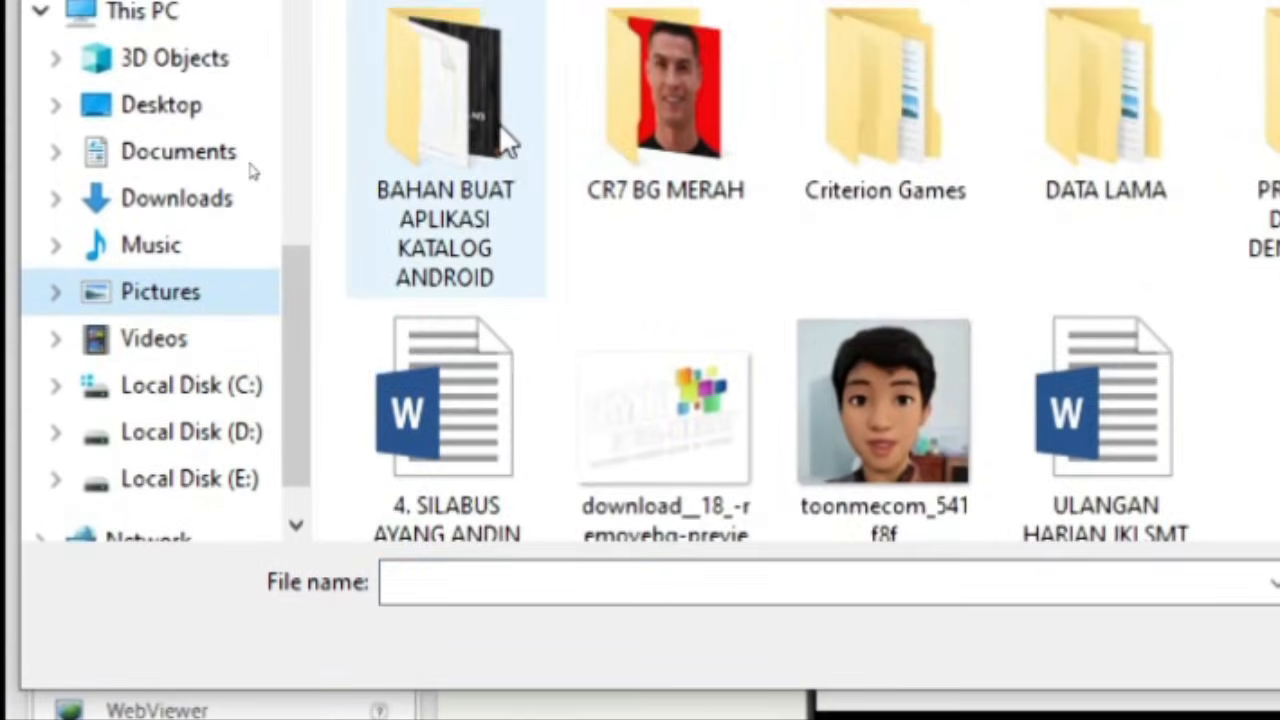
double_click(498, 140)
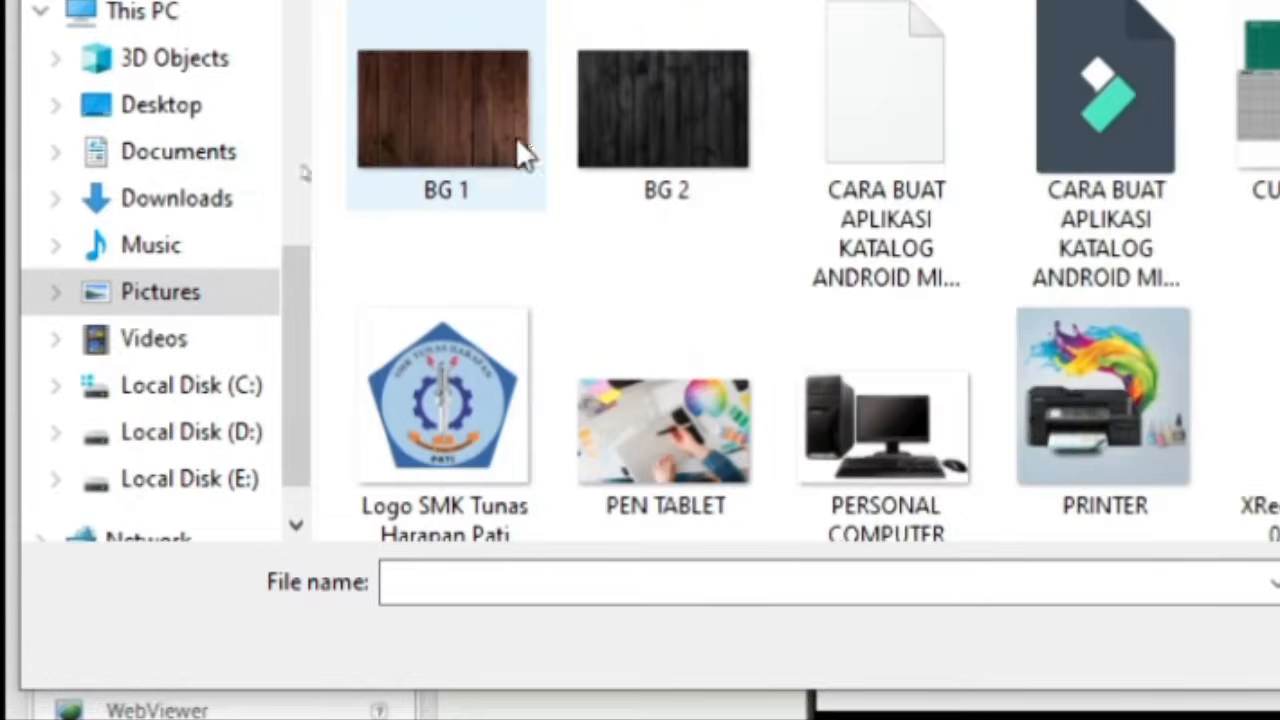
double_click(677, 186)
left_click(890, 468)
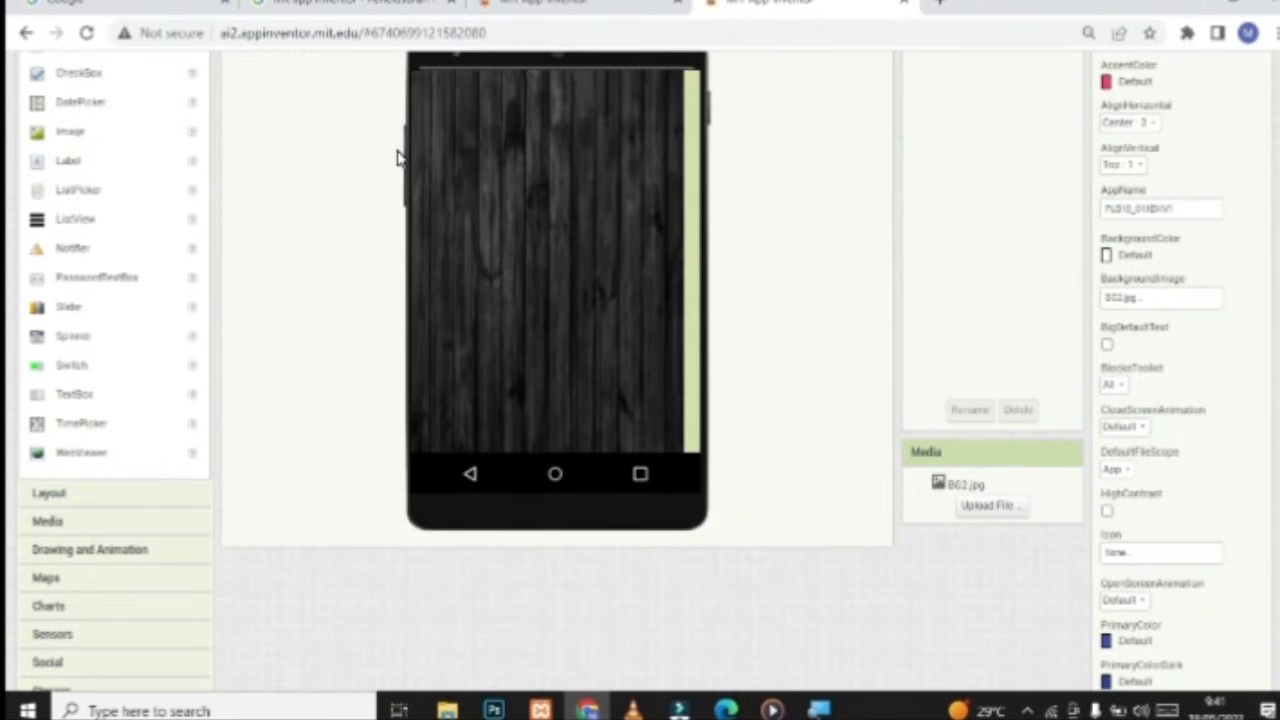
Add an Image component to Screen1 with two Label components beneath it
scroll(452, 322, "up", 1)
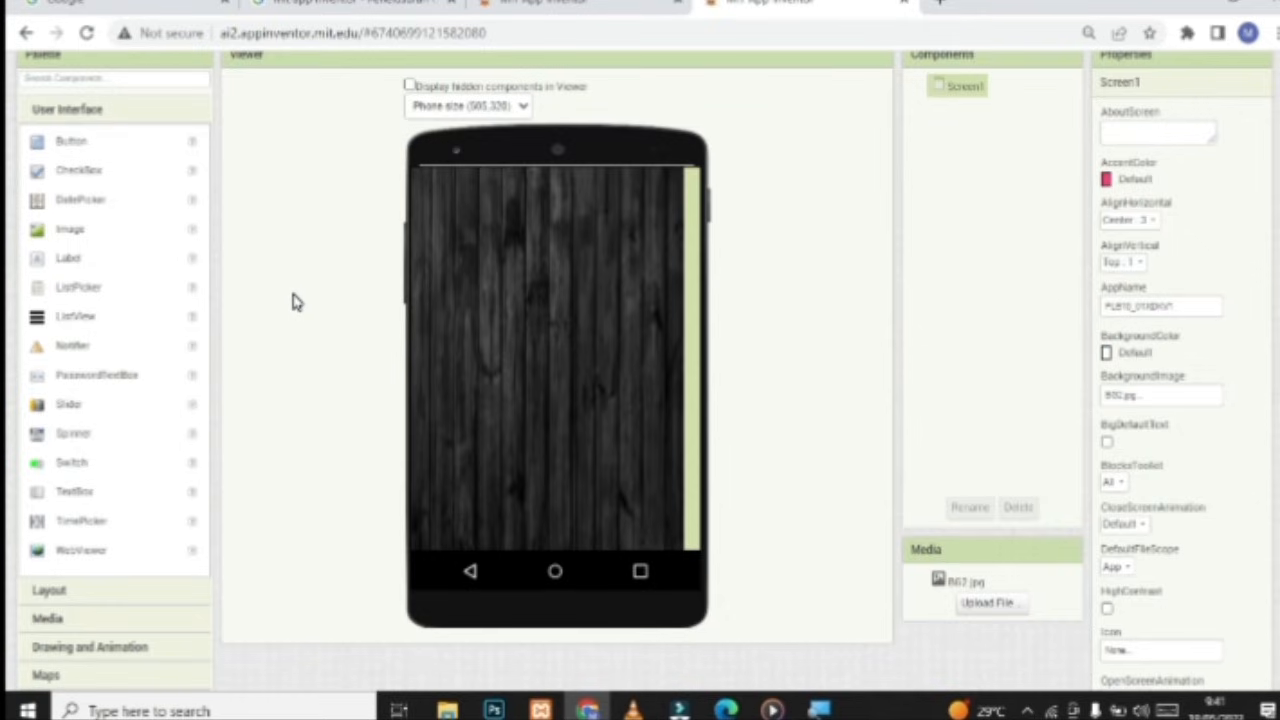
key("super")
key("super")
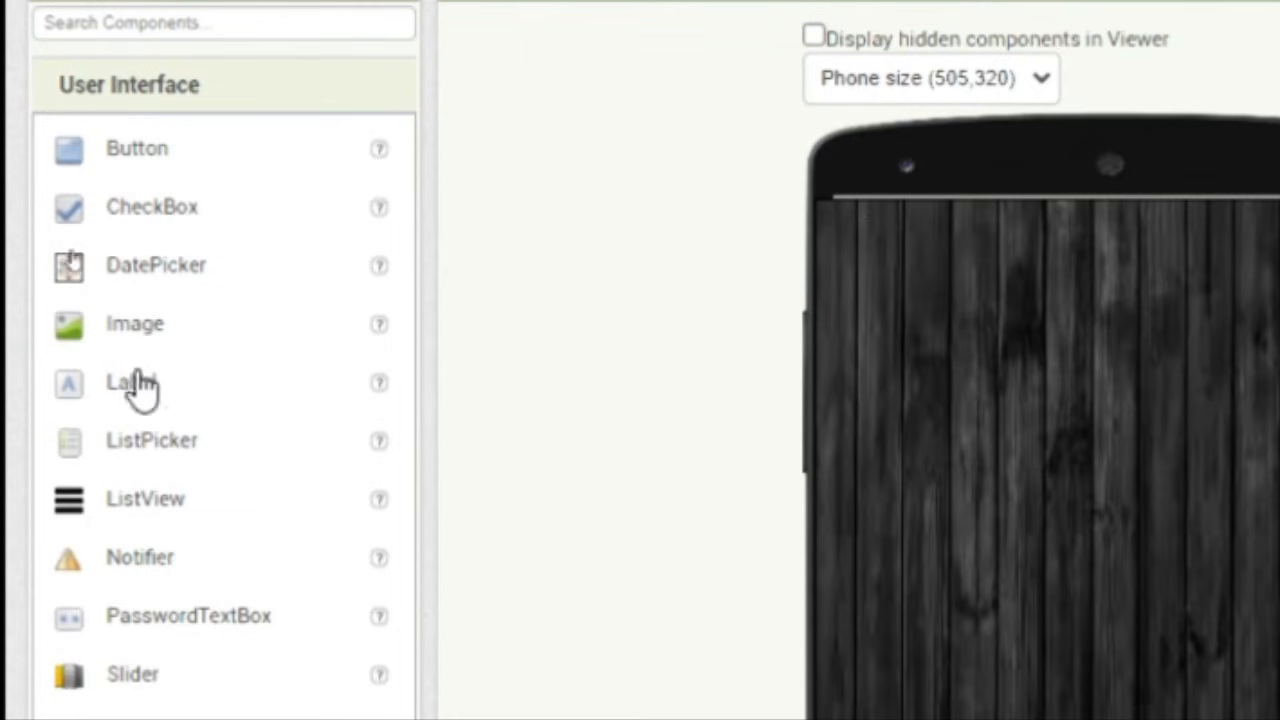
left_click_drag(137, 335, 1087, 290)
left_click_drag(766, 281, 768, 283)
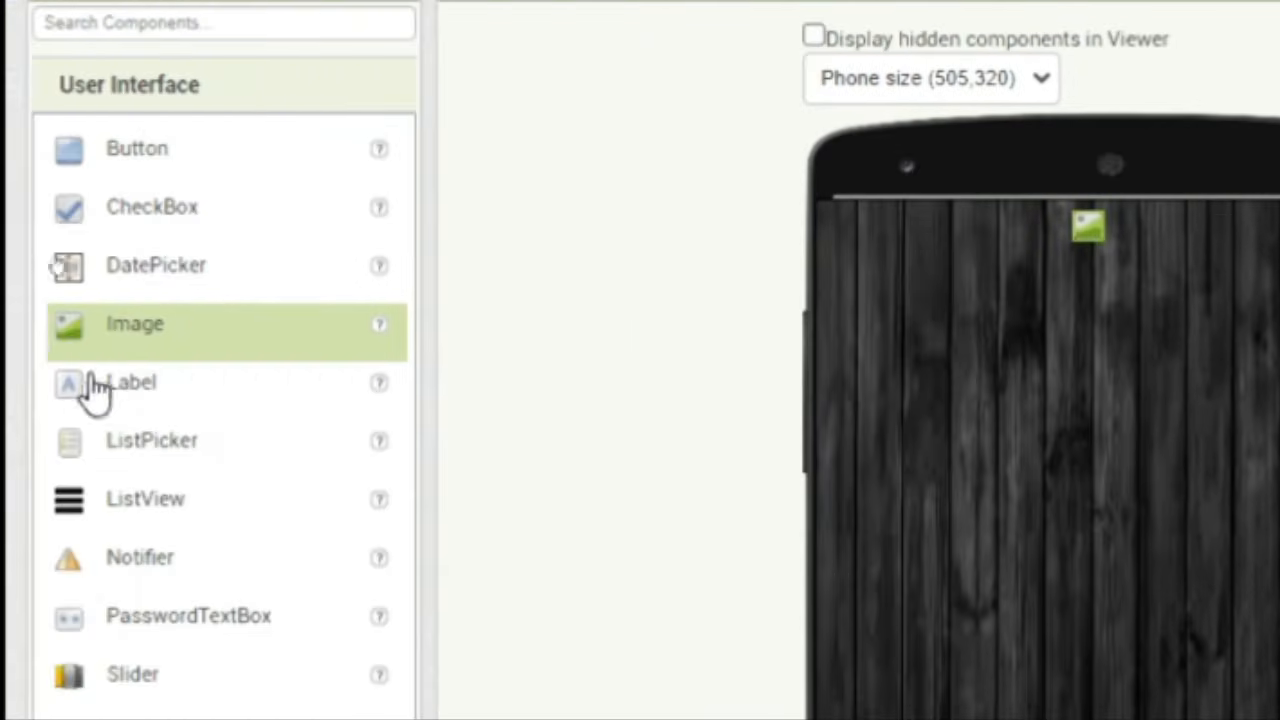
left_click(122, 396)
left_click_drag(128, 398, 1103, 305)
left_click_drag(103, 394, 1080, 314)
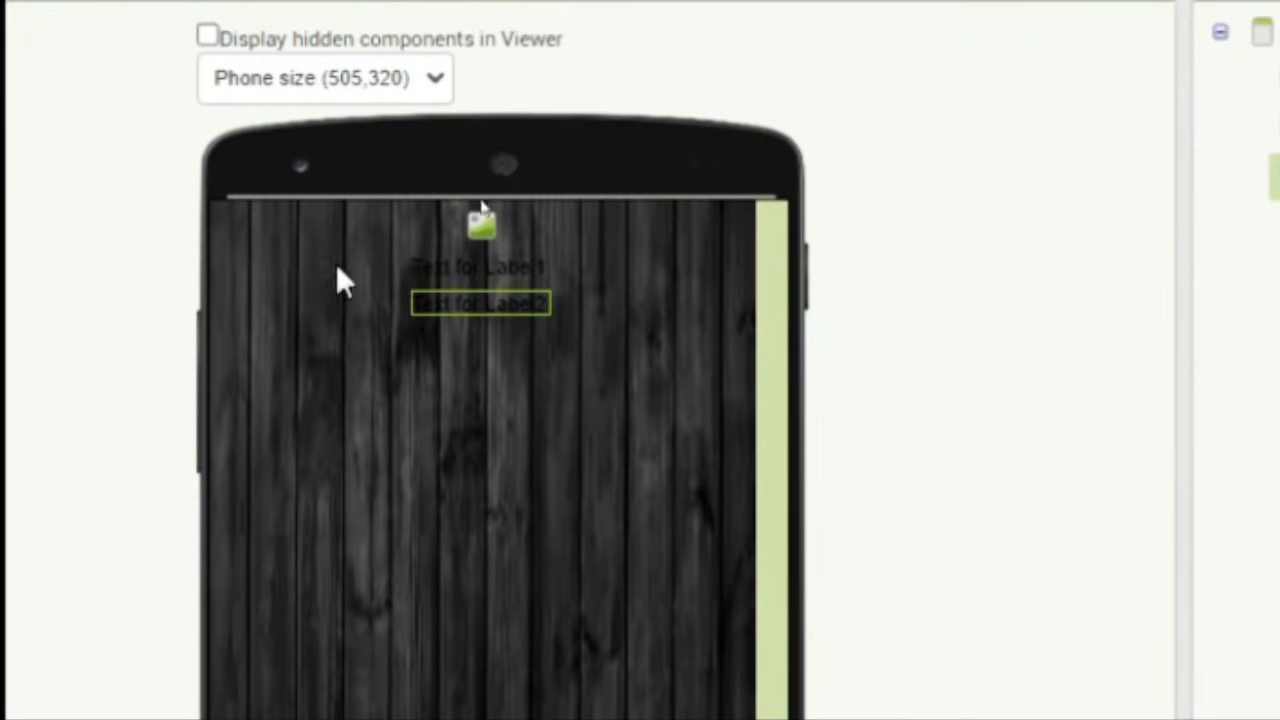
Set Image1's height and width to 70 pixels each
left_click(543, 182)
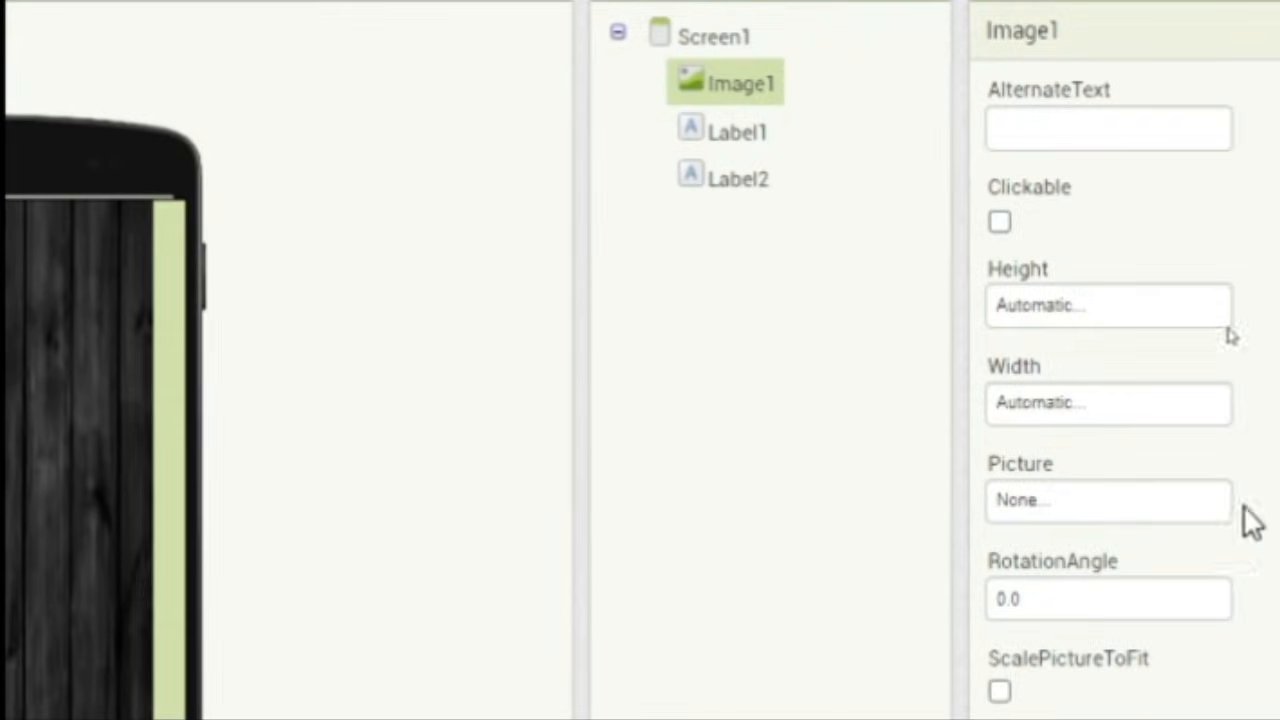
left_click(1130, 410)
left_click(1126, 306)
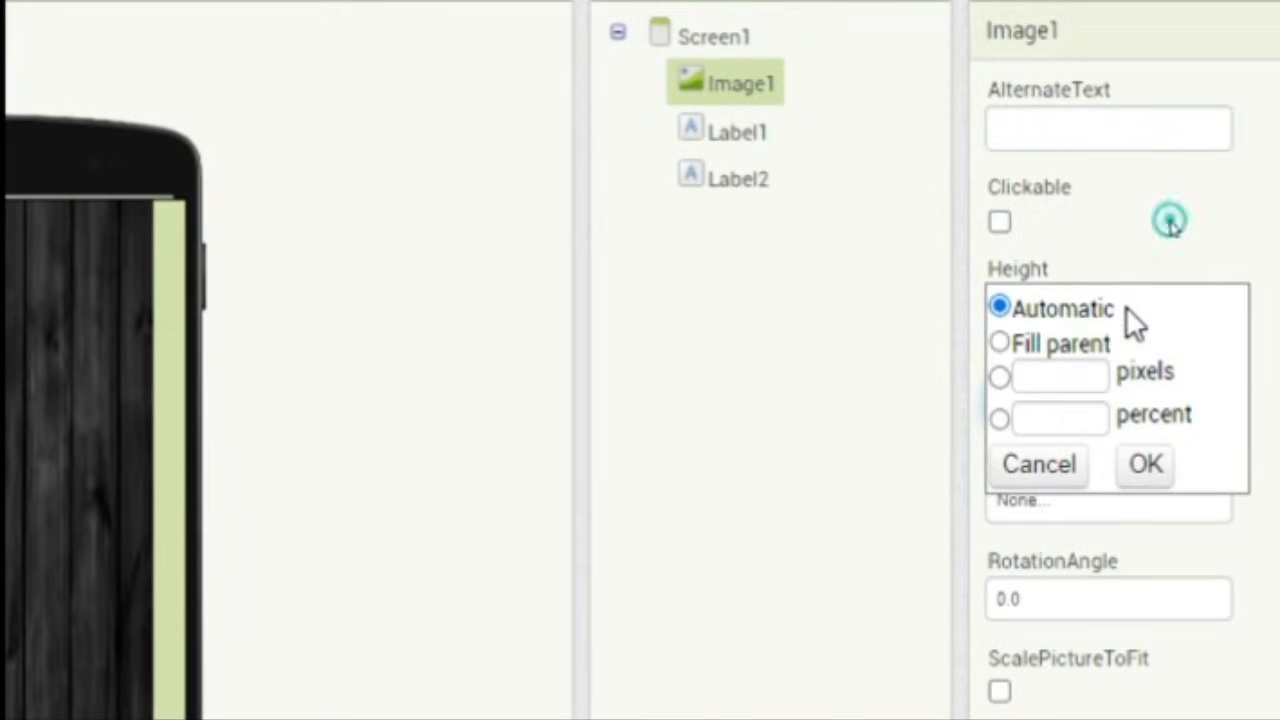
left_click(1057, 376)
type("70")
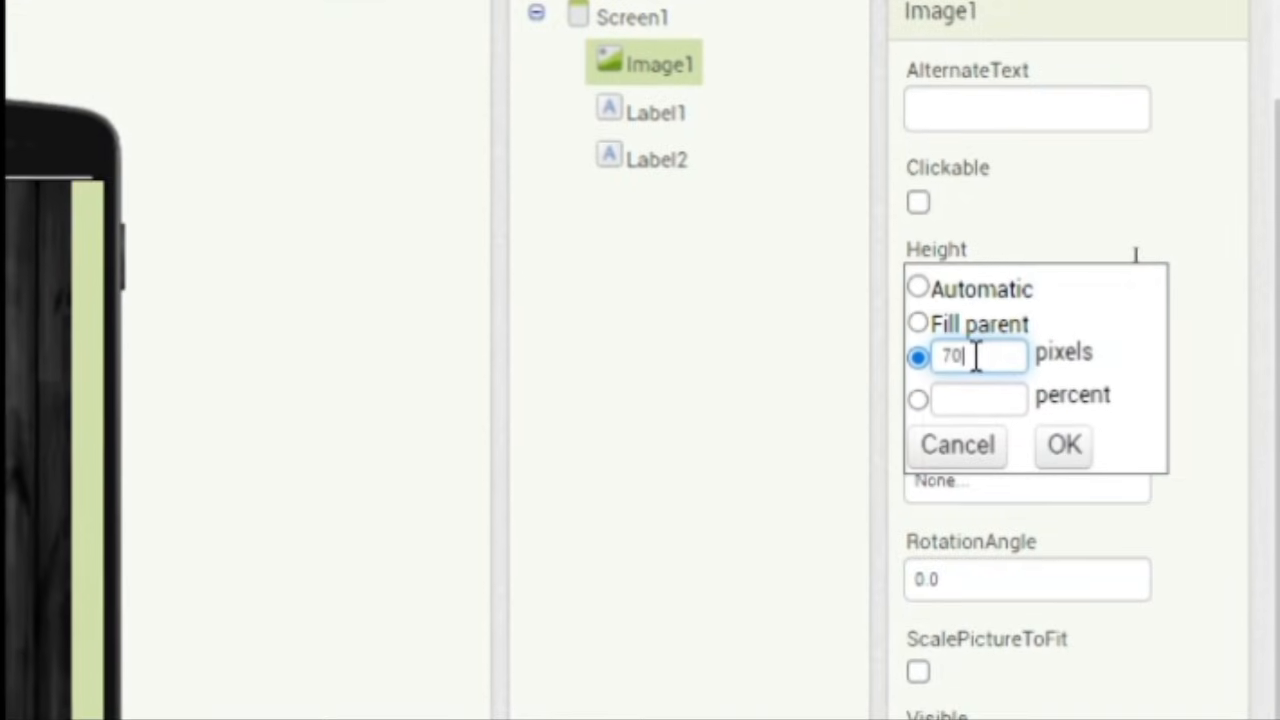
left_click(1083, 460)
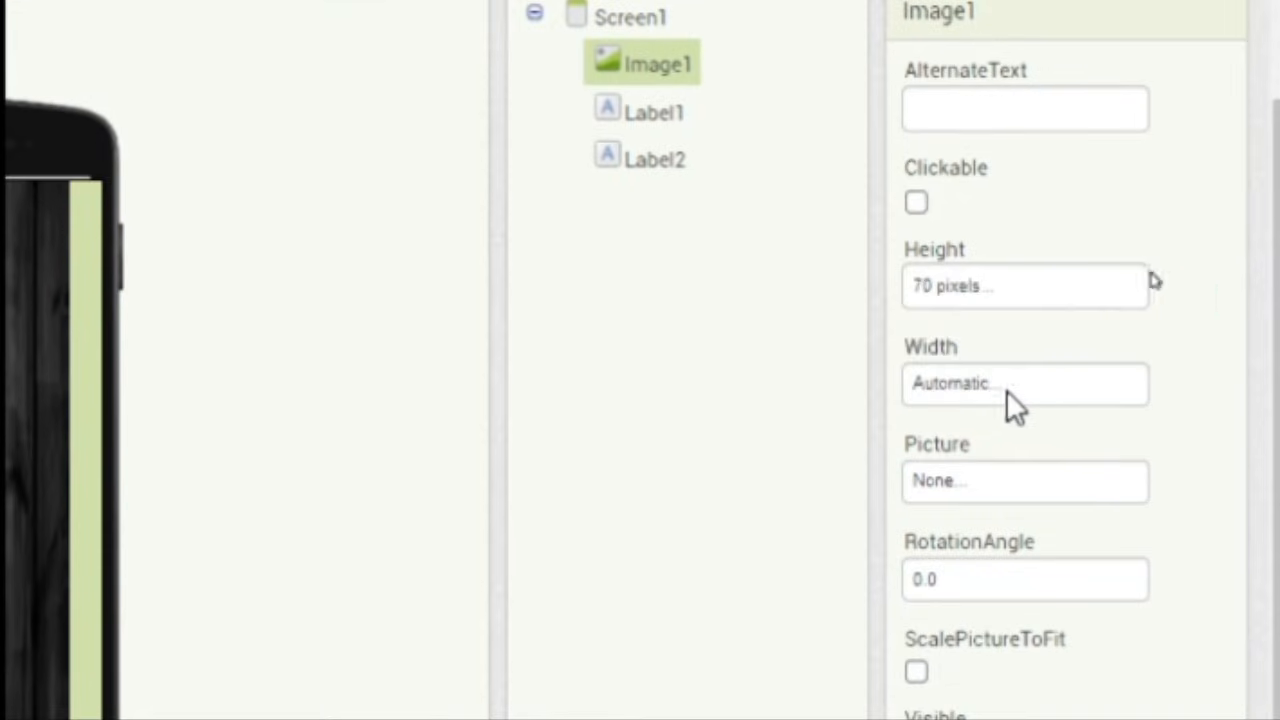
left_click(986, 390)
left_click(966, 455)
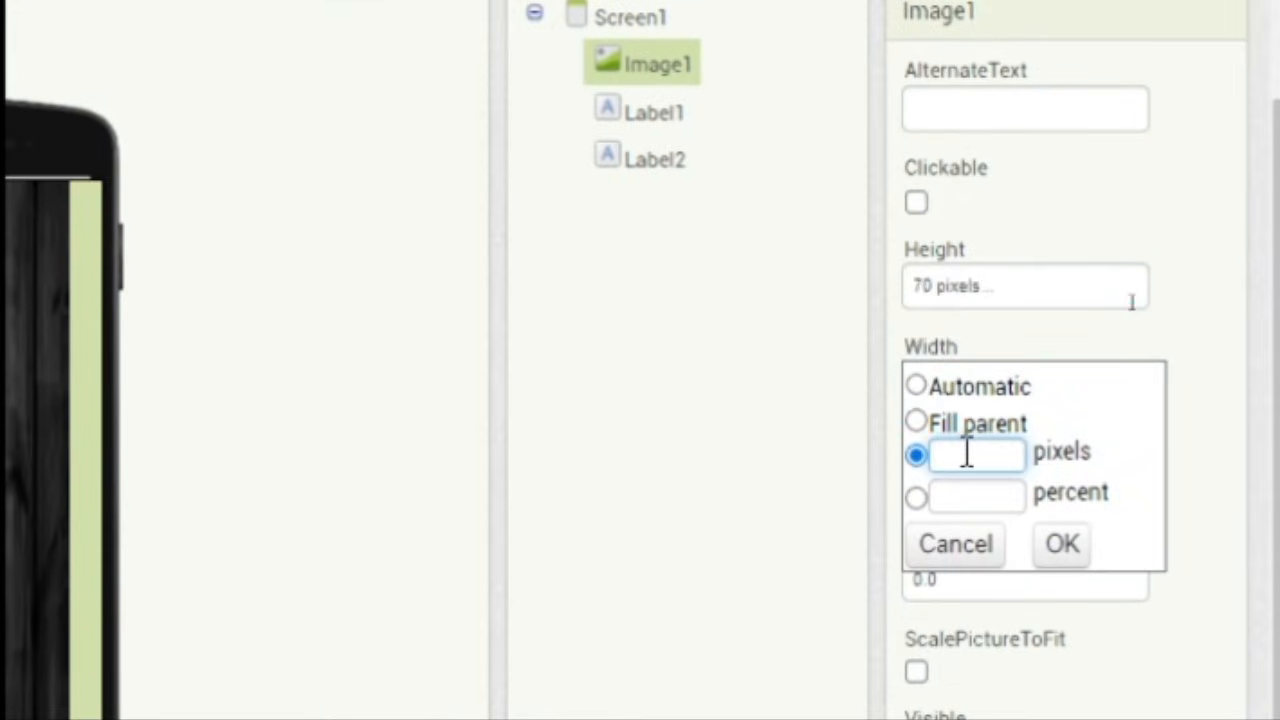
type("70")
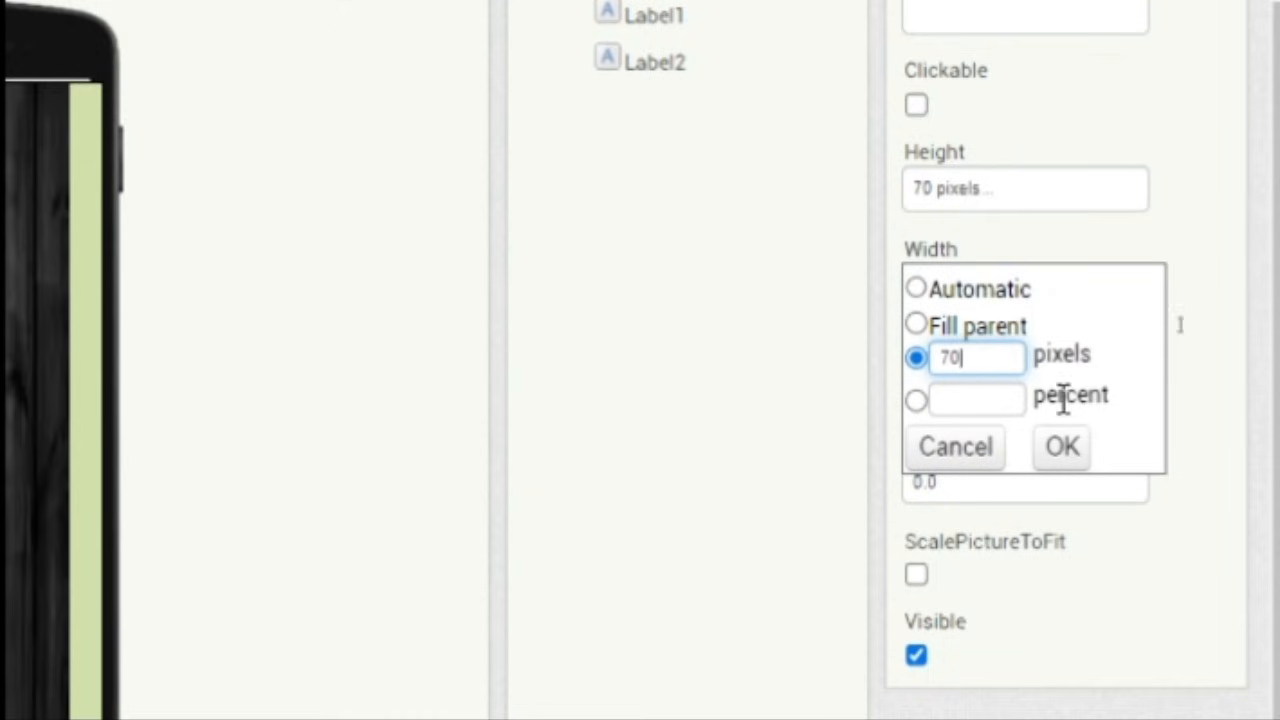
left_click(1062, 446)
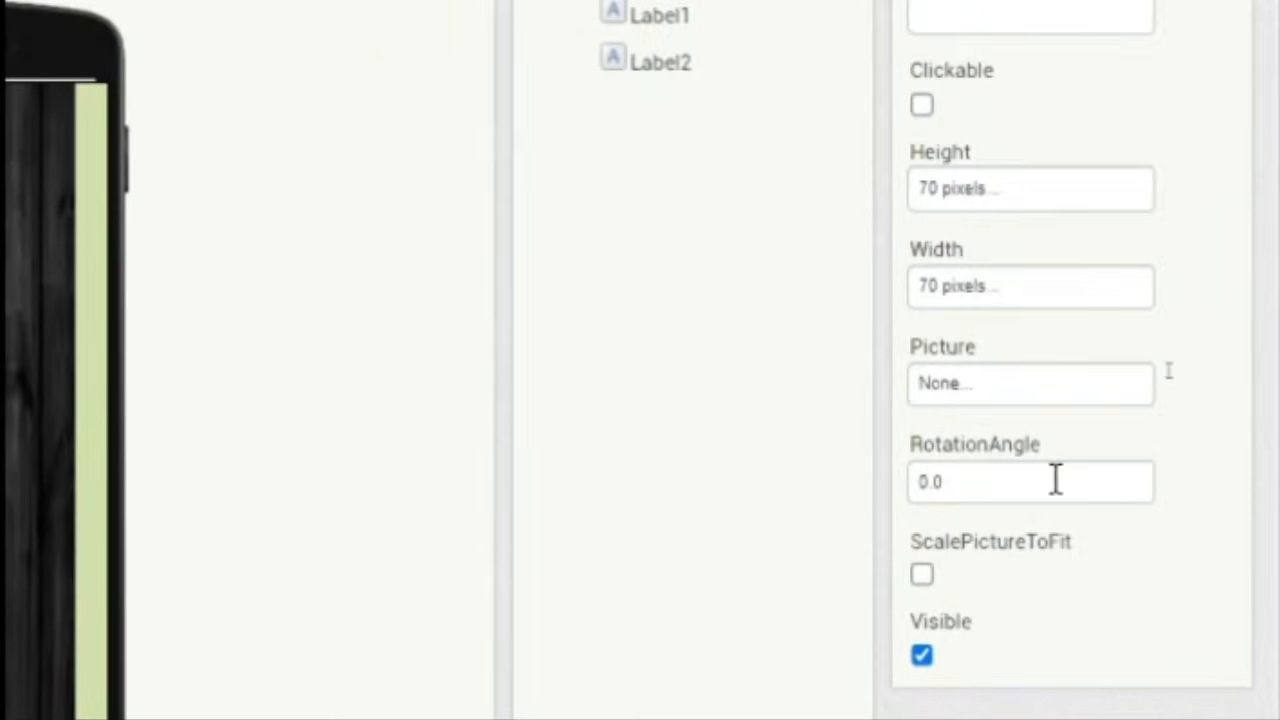
Upload the Logo SMK Tunas Harapan Pati file as Image1's picture
left_click(1001, 390)
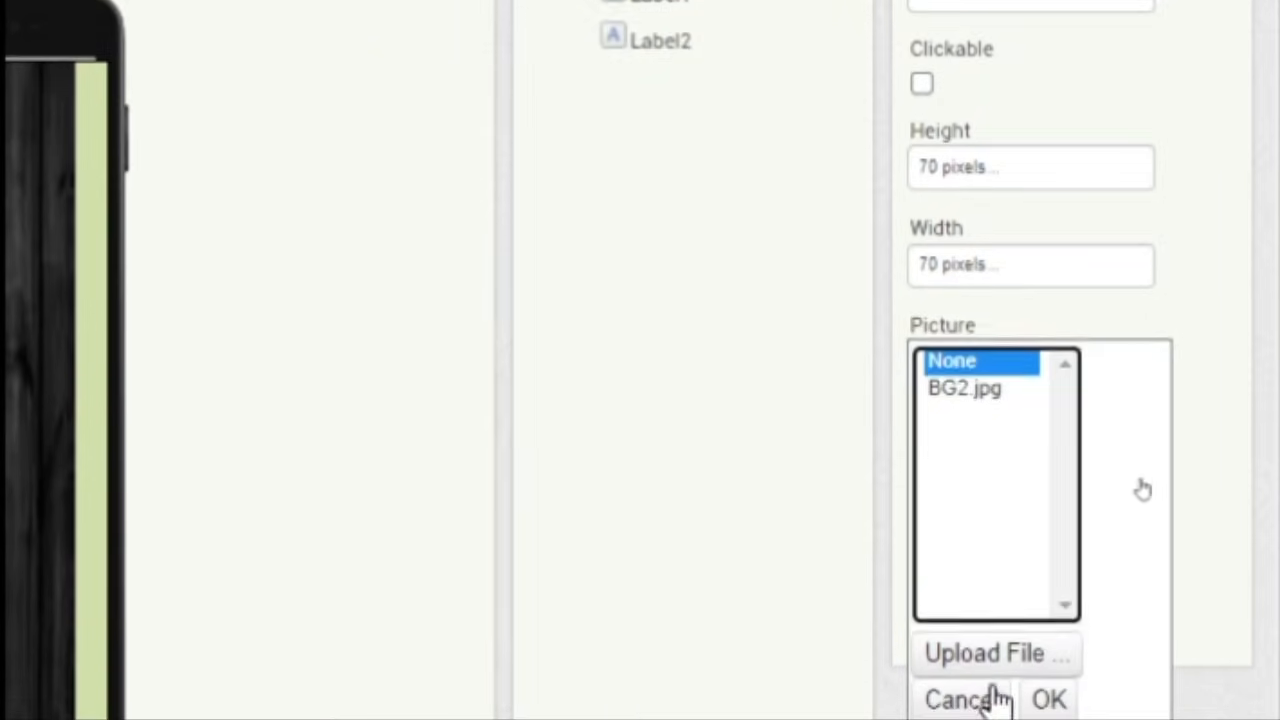
left_click(990, 677)
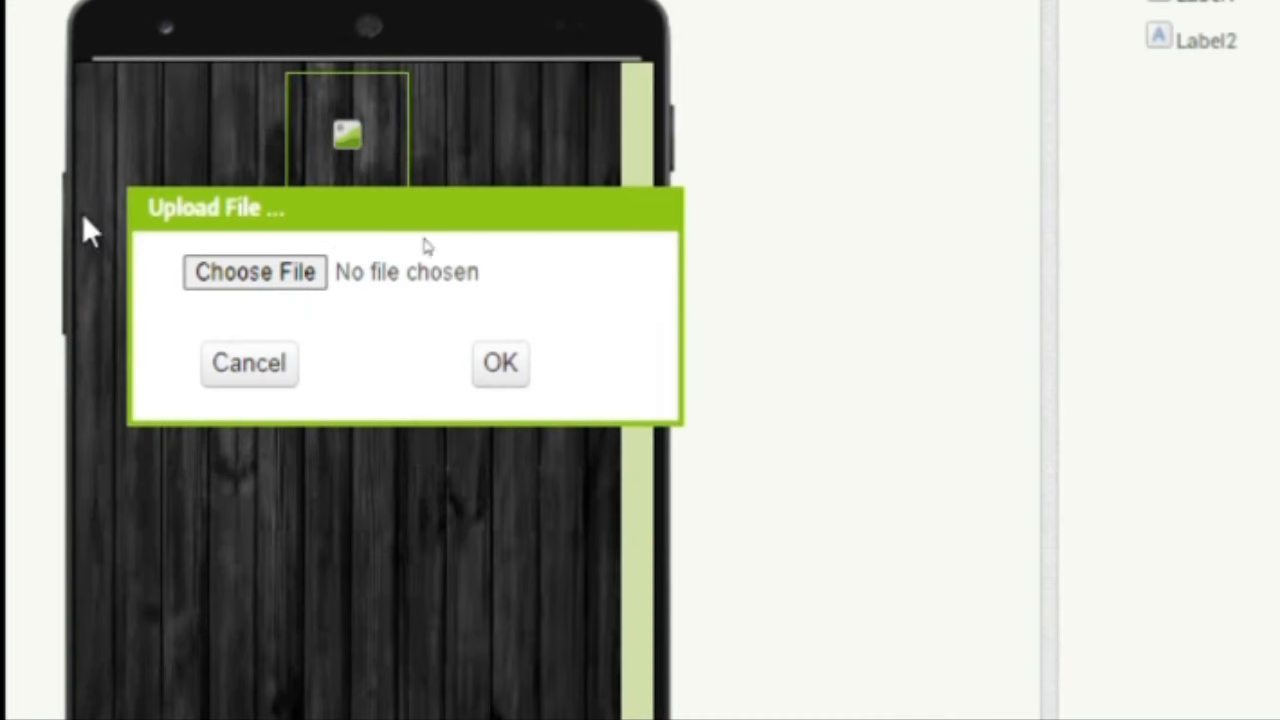
left_click(229, 270)
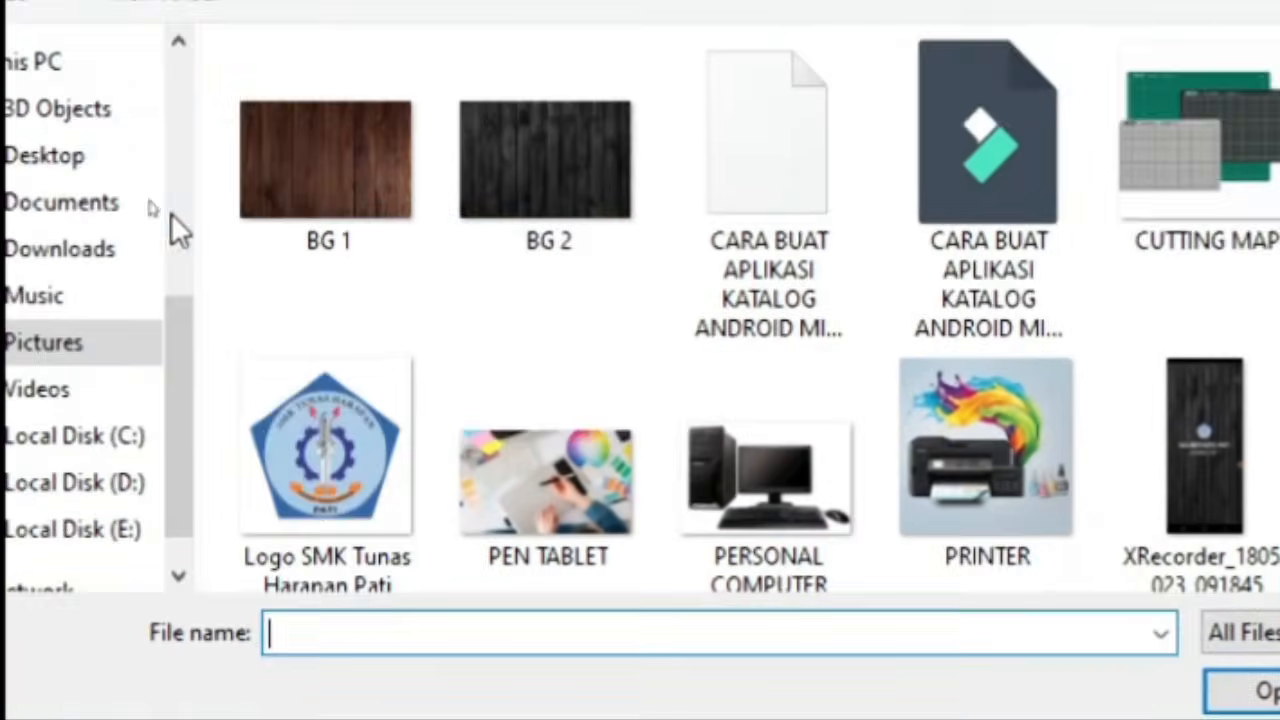
double_click(355, 470)
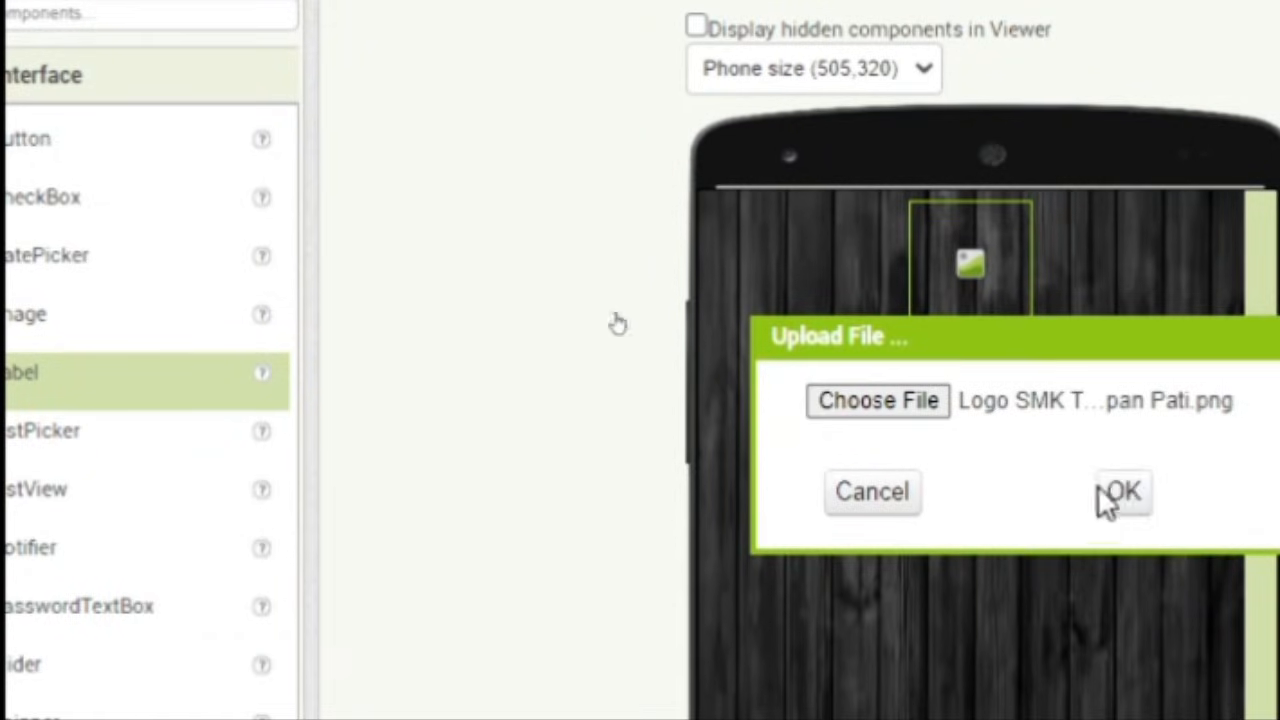
left_click(1123, 491)
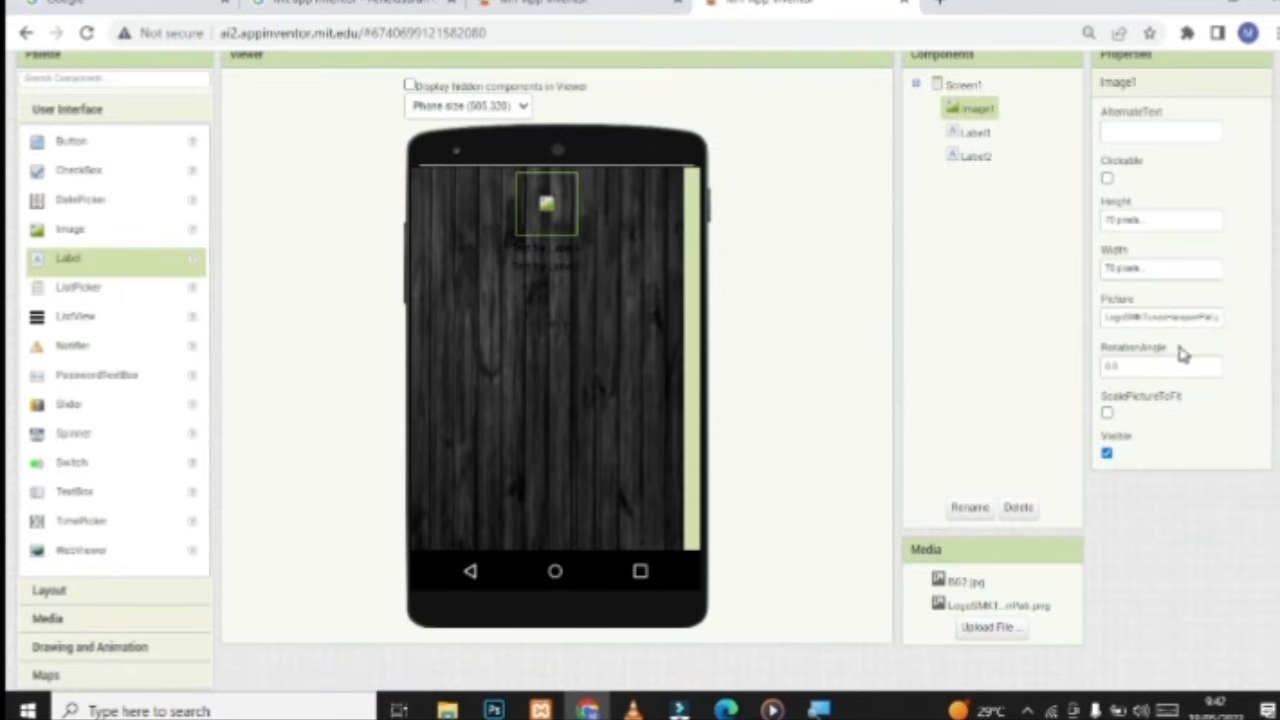
left_click(605, 228)
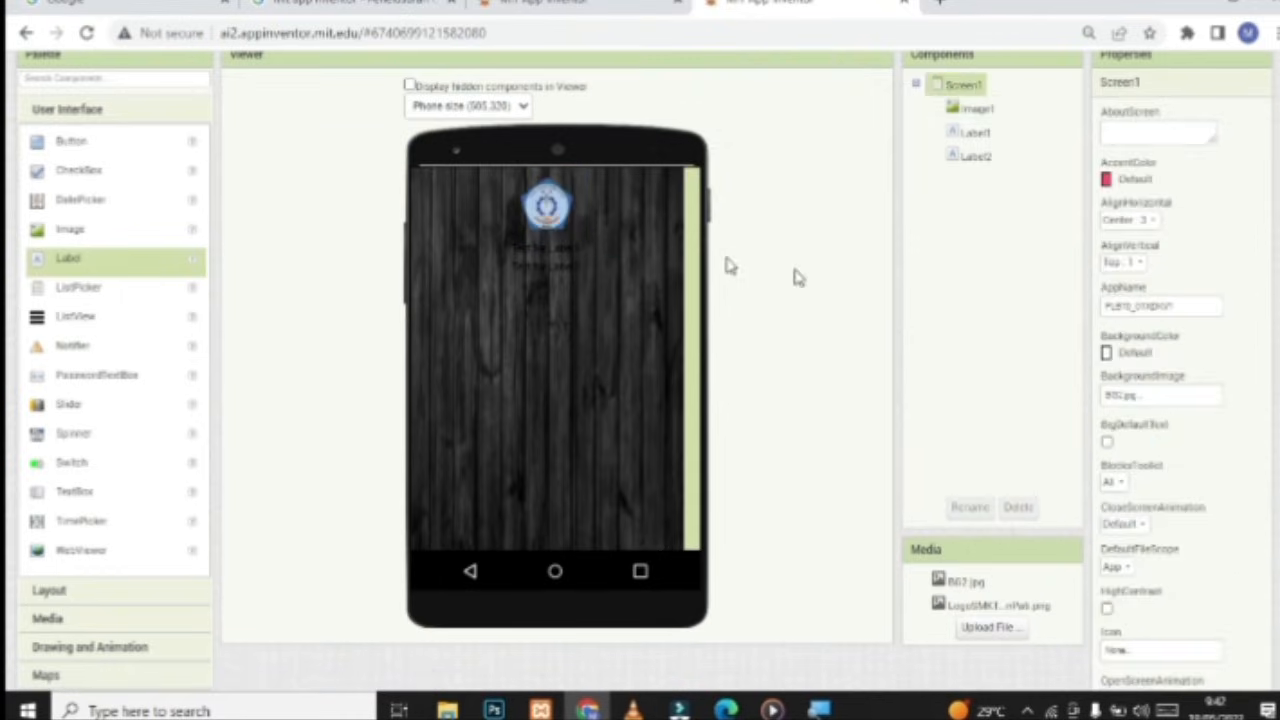
left_click(547, 214)
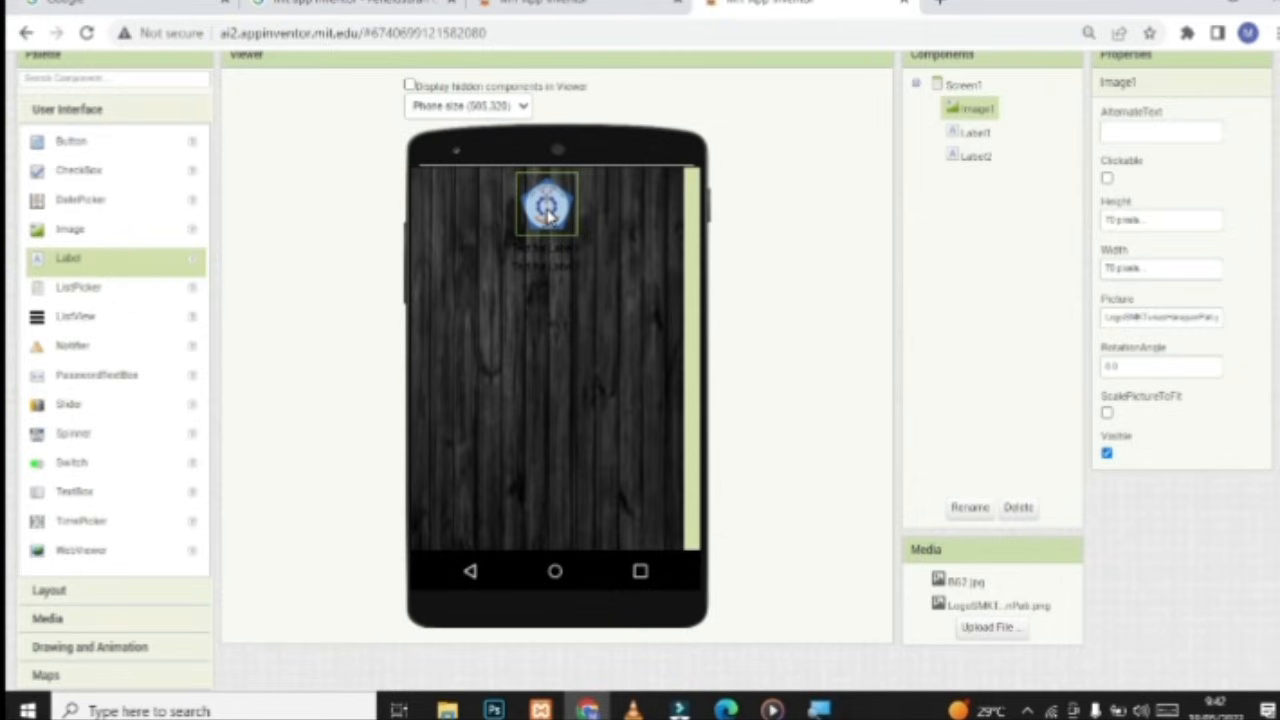
left_click(803, 287)
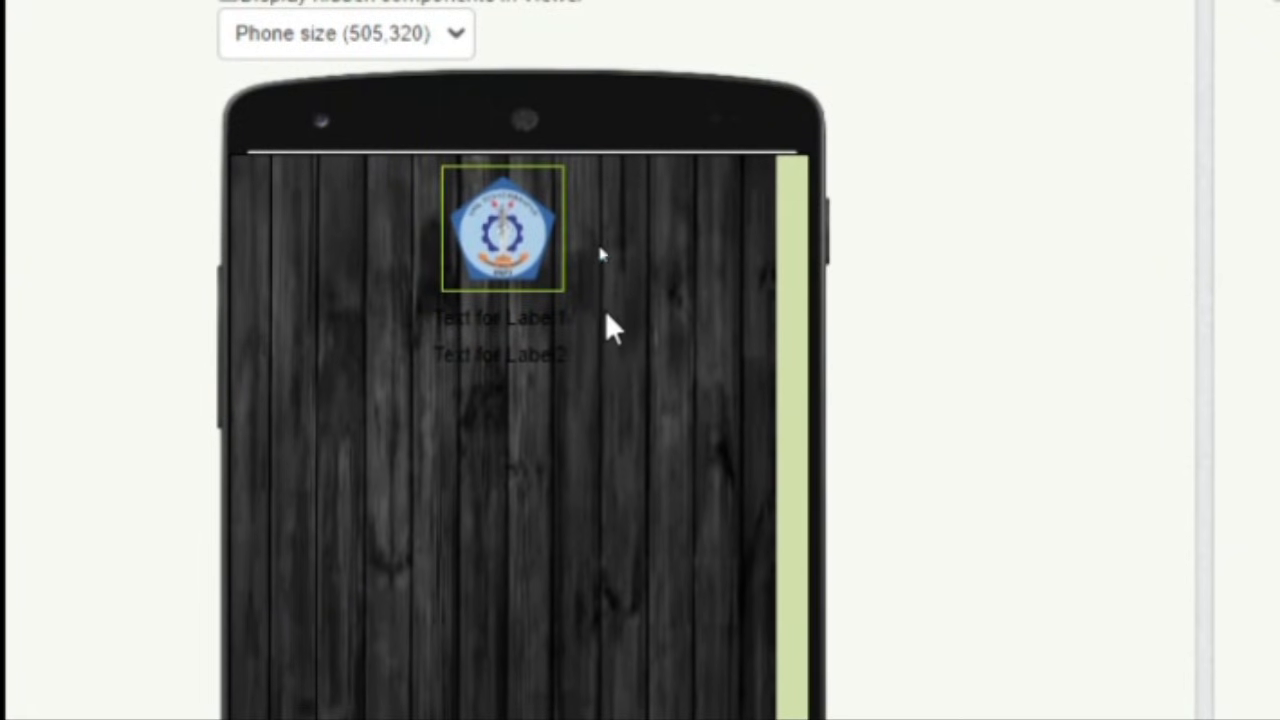
left_click(600, 250)
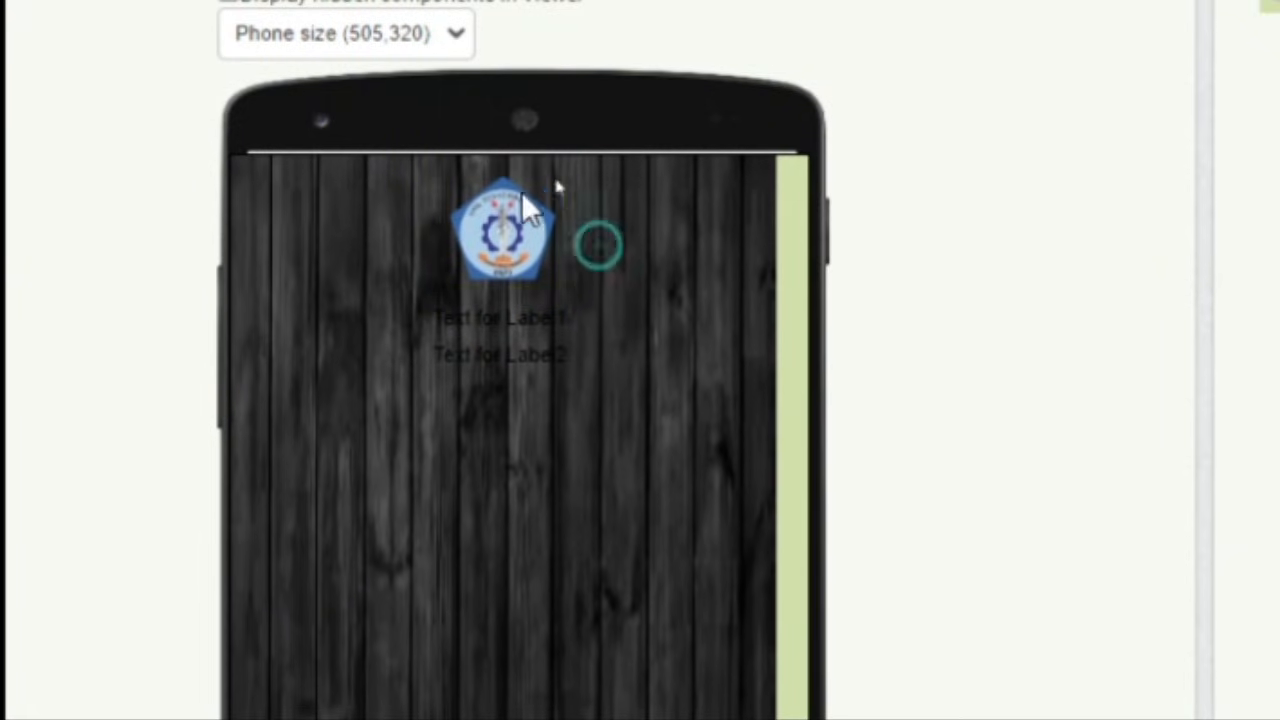
Make Label1's text bold and set its font size to 30
left_click(503, 315)
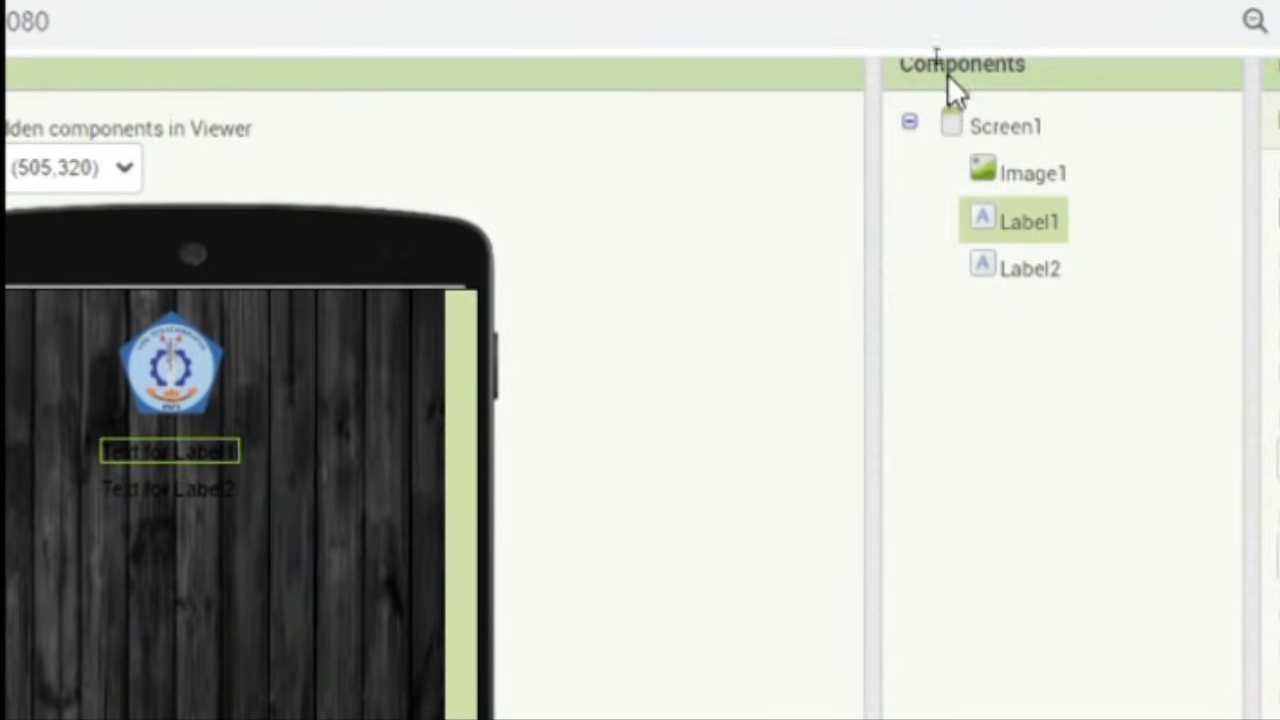
left_click(1042, 223)
scroll(1014, 248, "up", 1)
scroll(1060, 257, "down", 2)
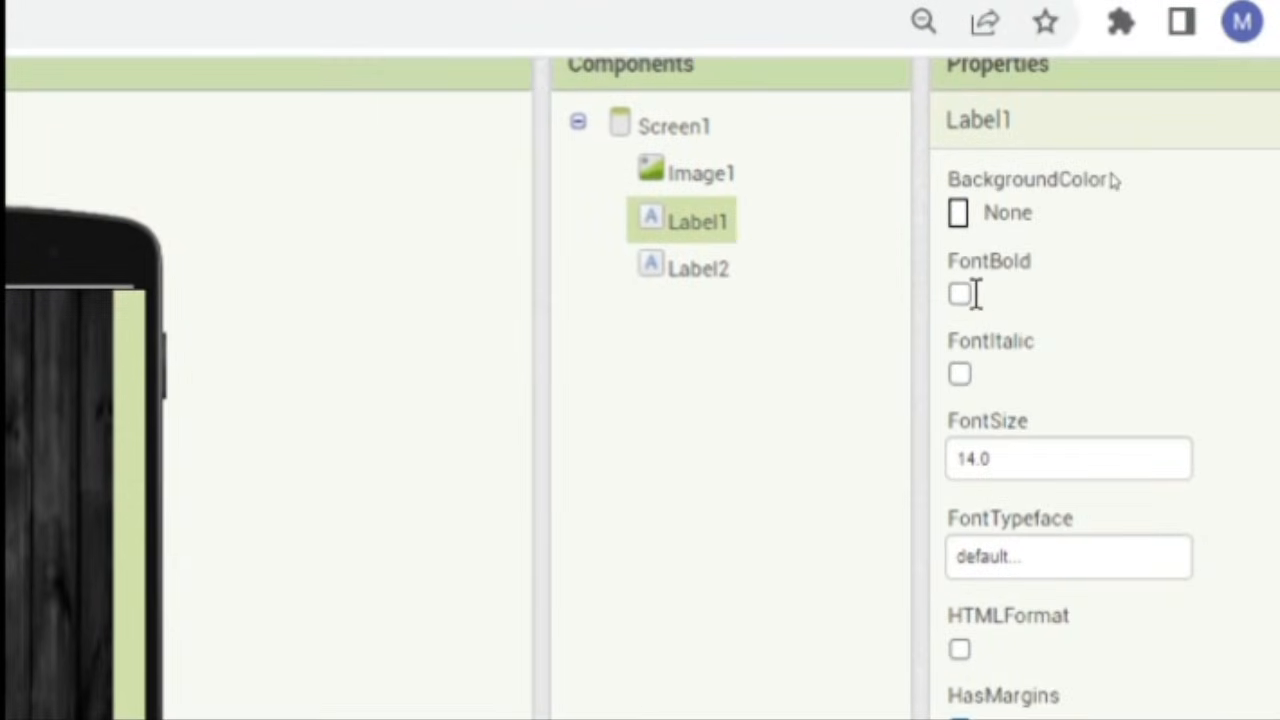
left_click(962, 130)
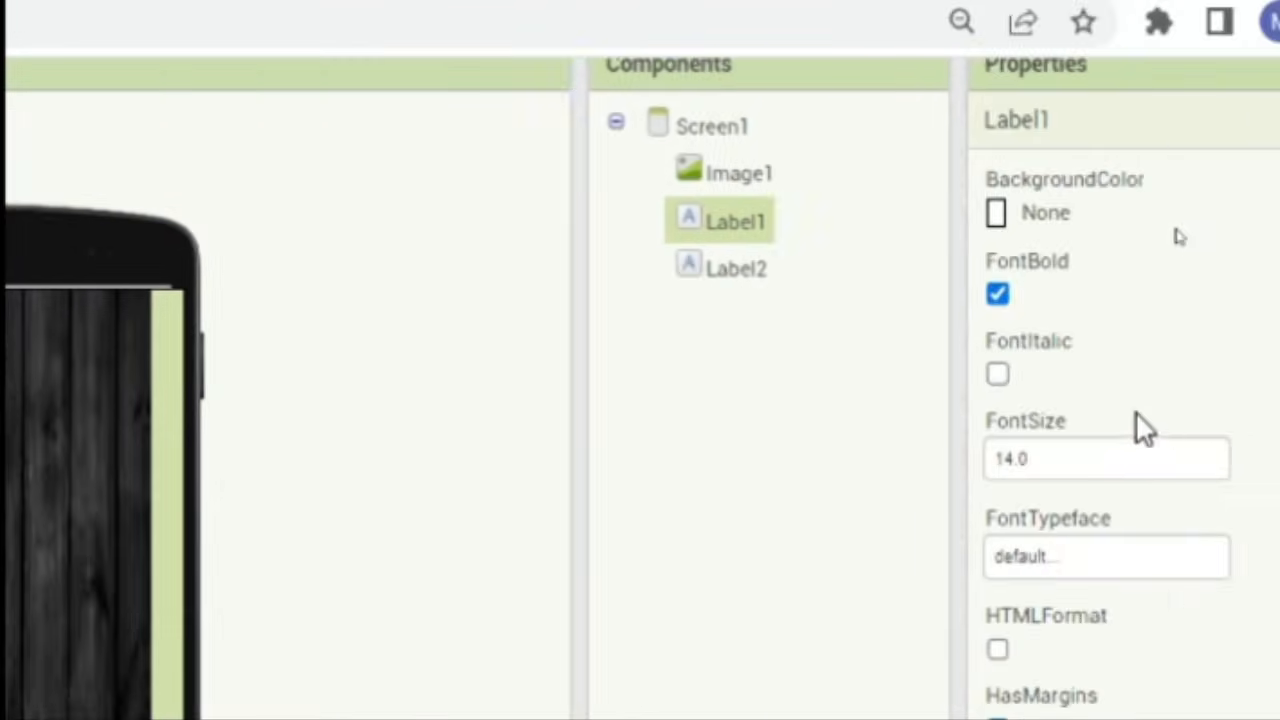
scroll(1143, 430, "down", 1)
scroll(1145, 445, "down", 2)
left_click(1037, 257)
left_click_drag(1037, 257, 963, 263)
type("30")
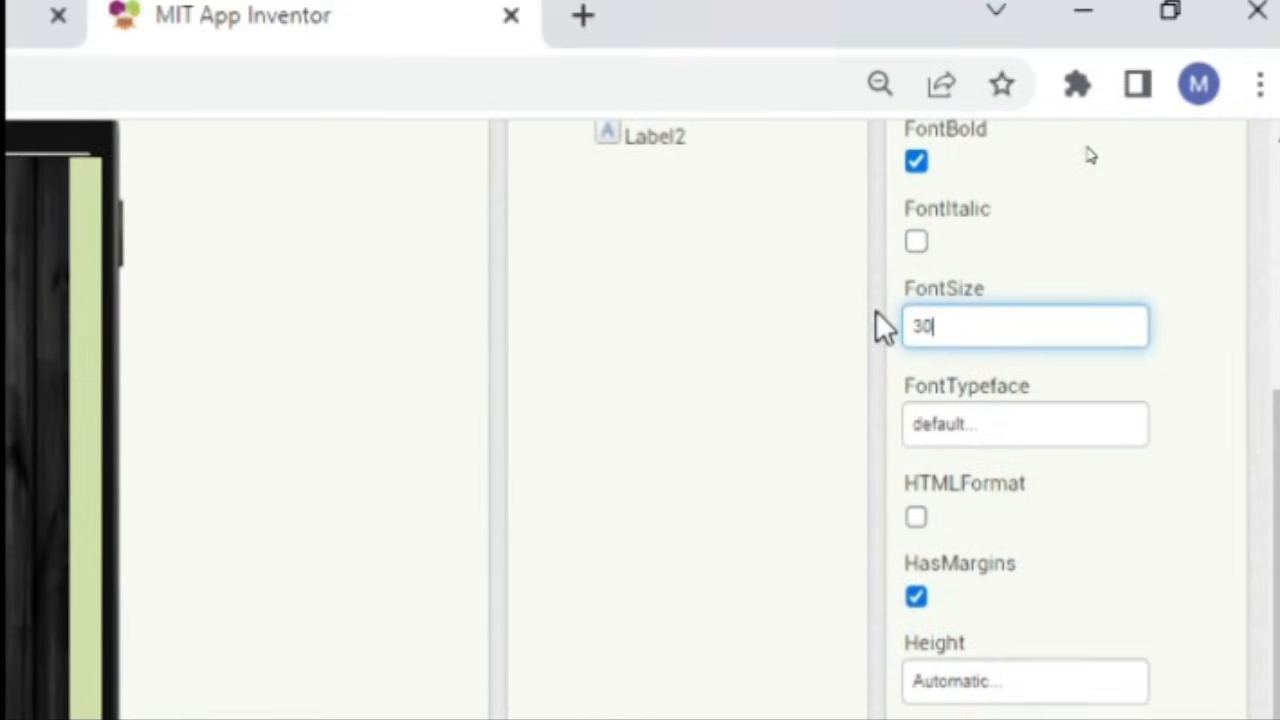
left_click(918, 334)
Set Label1's text color to White
scroll(930, 420, "down", 3)
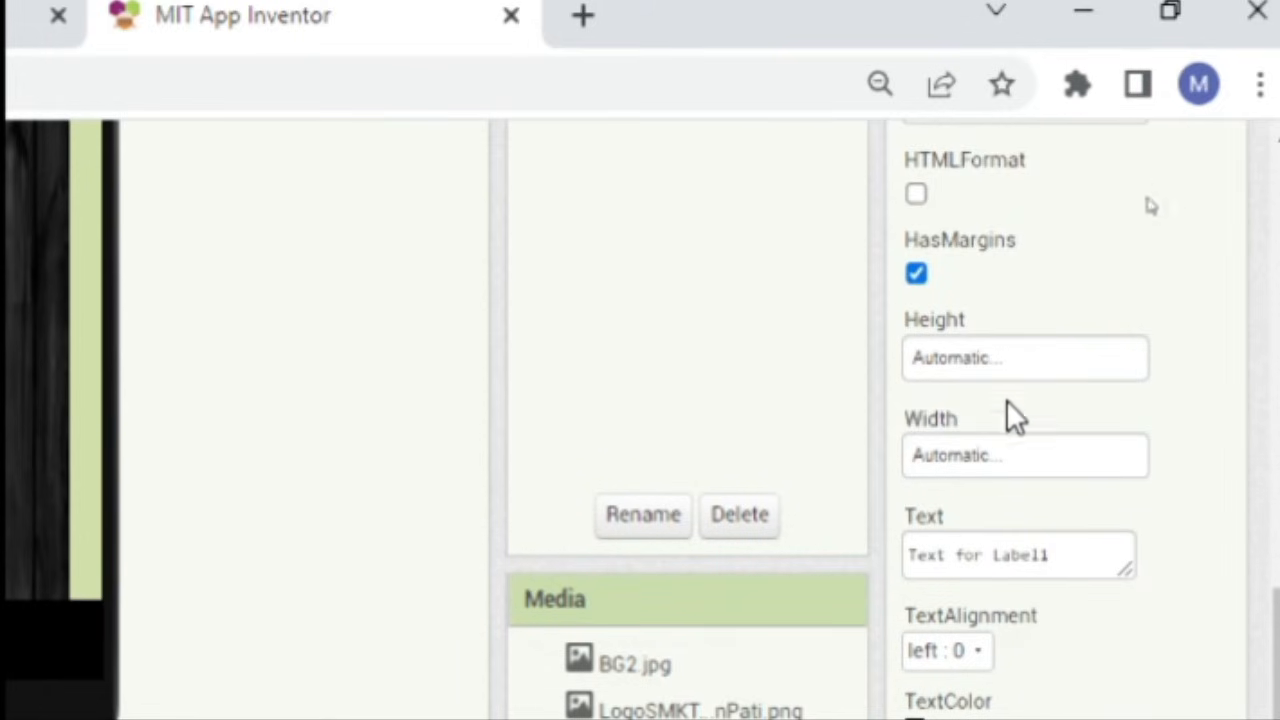
left_click(957, 635)
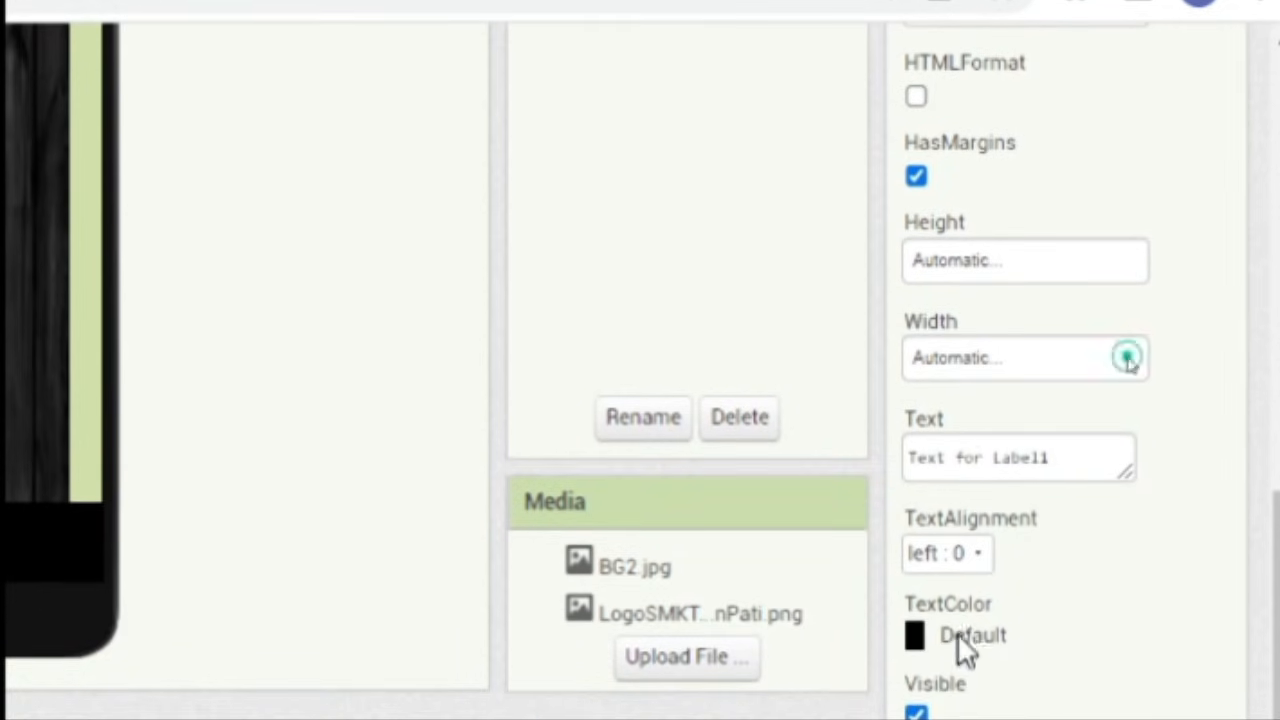
left_click(975, 500)
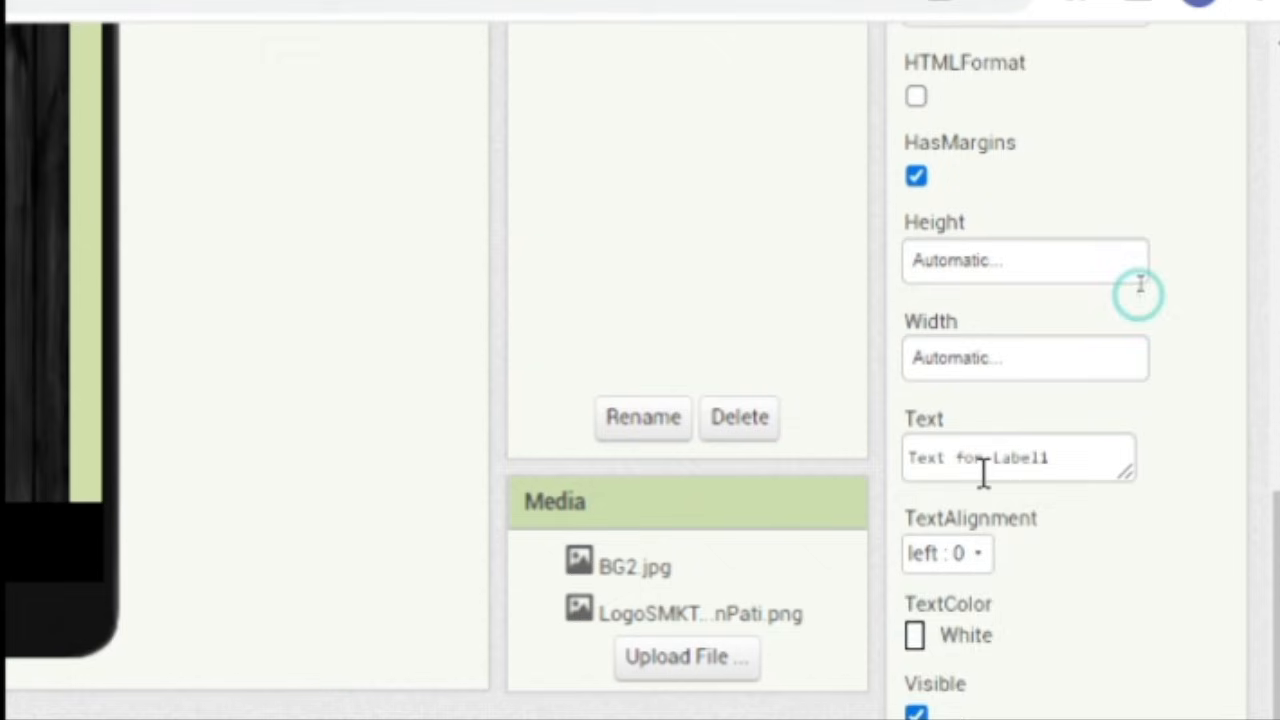
left_click(975, 558)
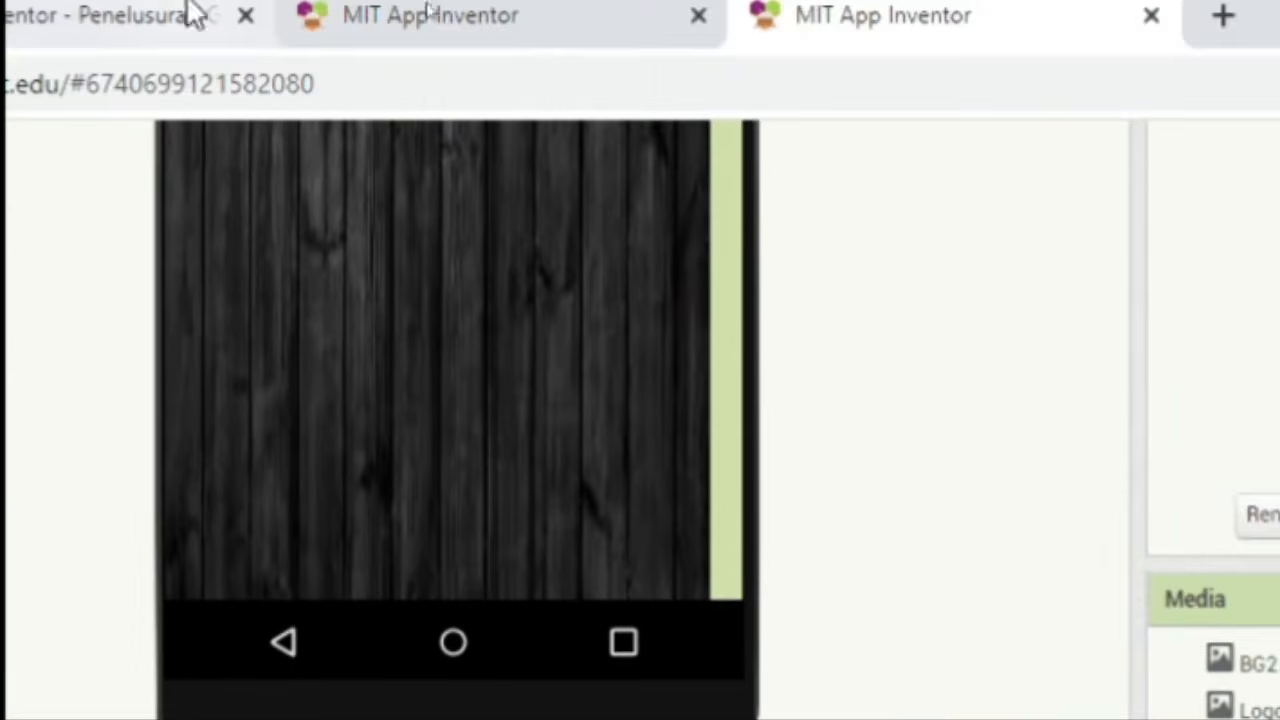
Replace Label1's text with "KATALOG ALAT DKV"
scroll(640, 530, "up", 3)
scroll(640, 530, "down", 3)
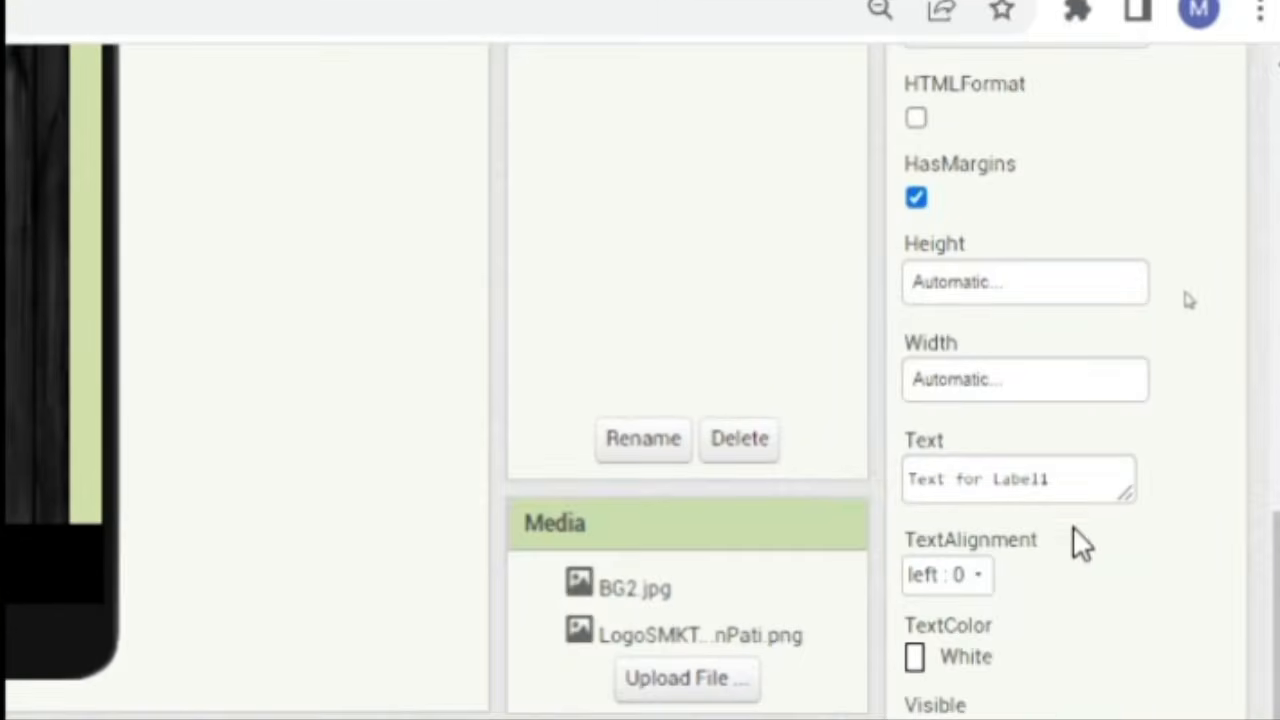
left_click(1077, 485)
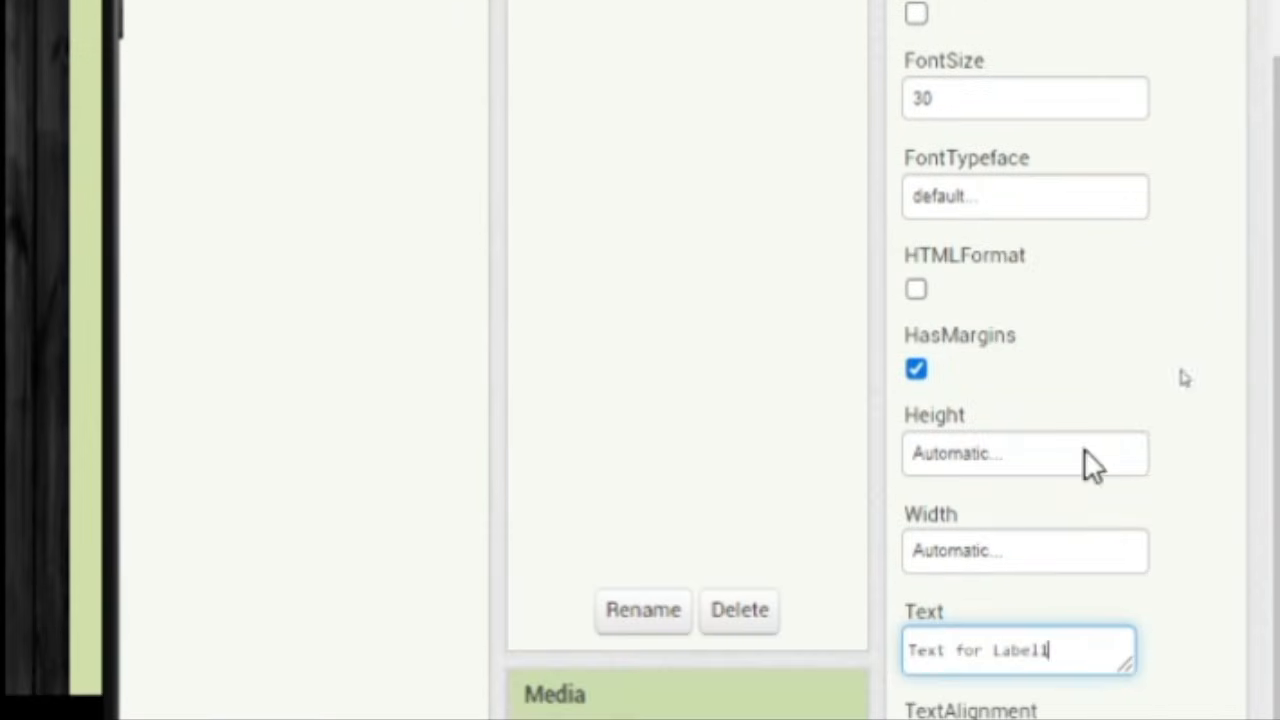
scroll(1050, 560, "down", 2)
key("ctrl+a")
key("BackSpace")
scroll(990, 368, "down", 1)
type("KA")
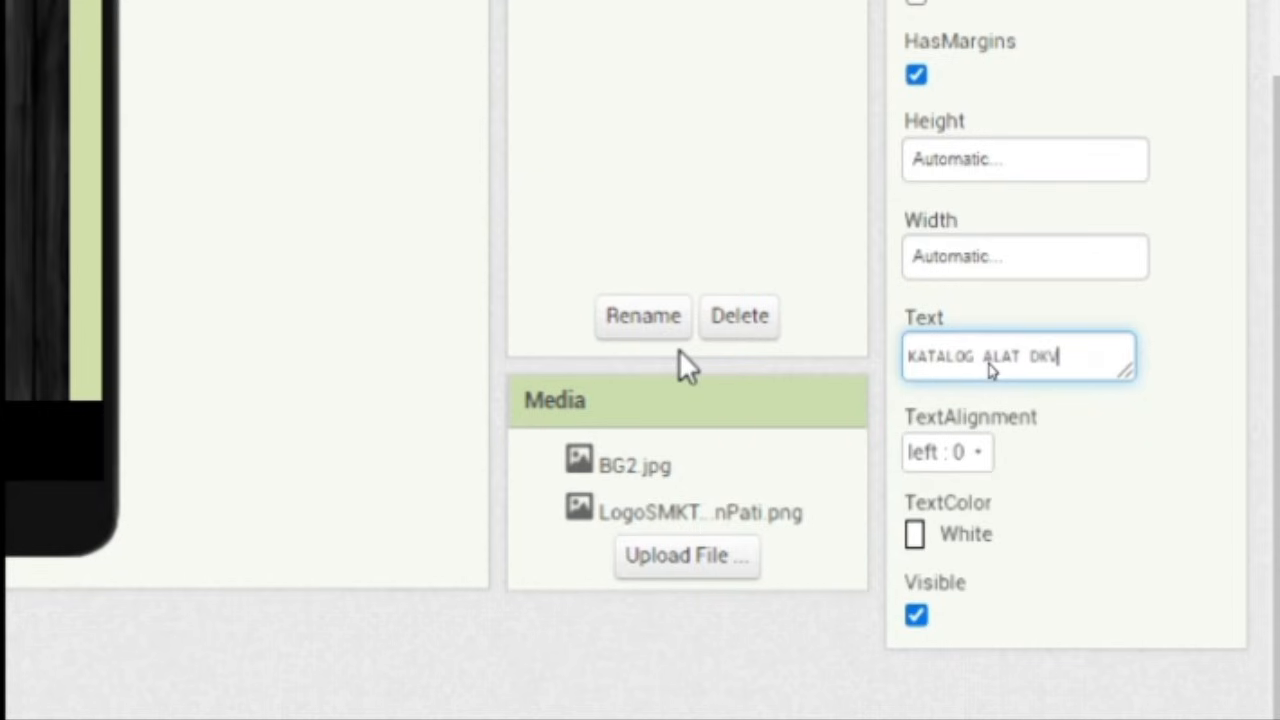
left_click(1191, 320)
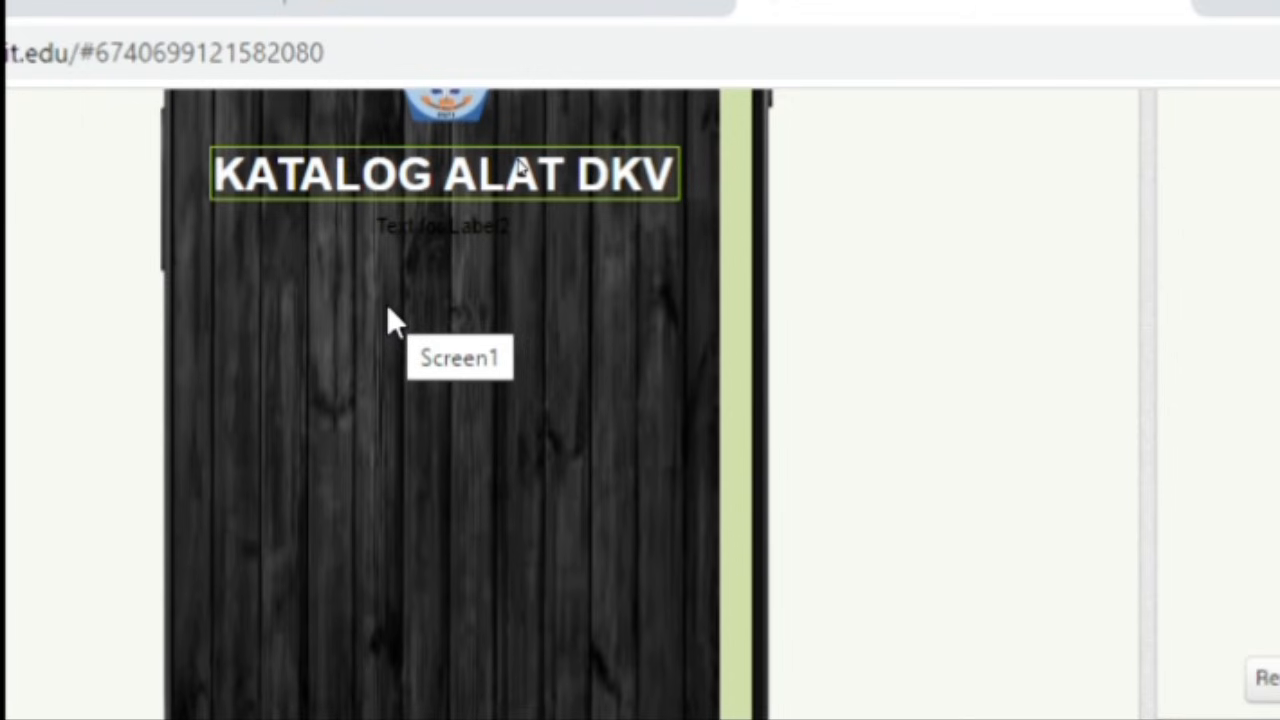
Make Label2's text bold and set its font size to 20
left_click(562, 128)
left_click(480, 228)
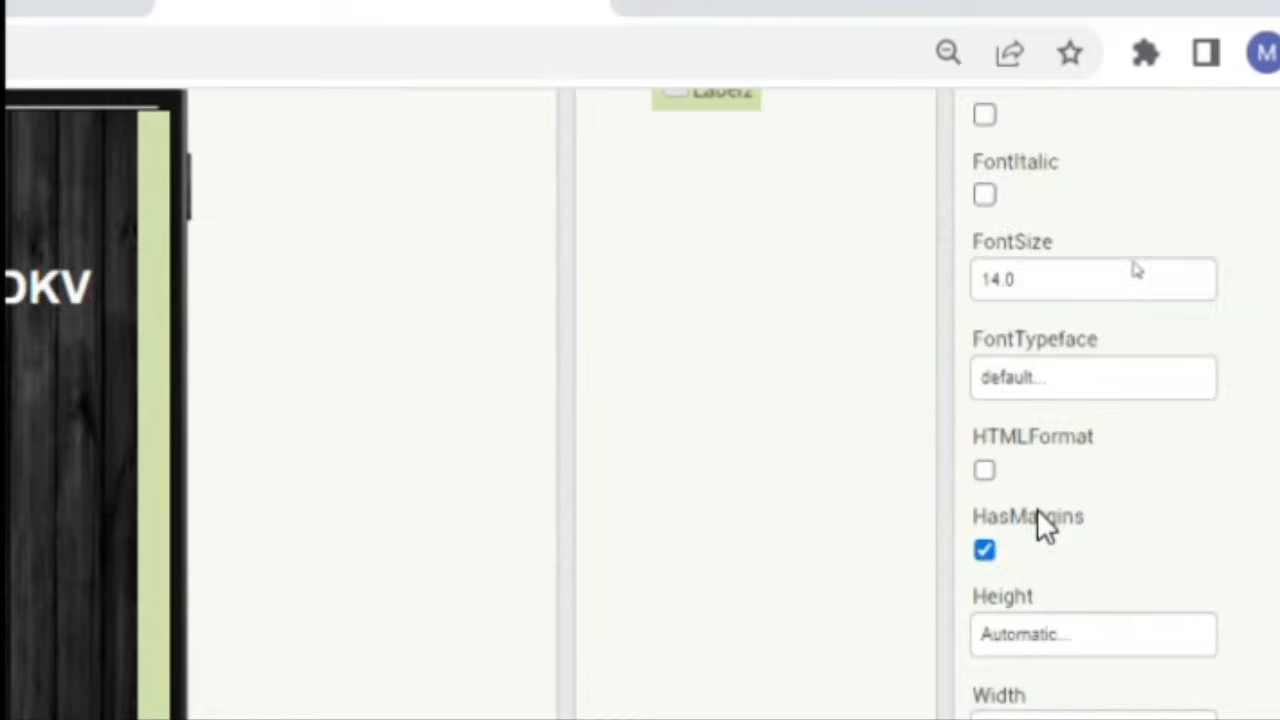
scroll(1042, 509, "up", 3)
scroll(1088, 330, "down", 2)
scroll(1070, 290, "up", 2)
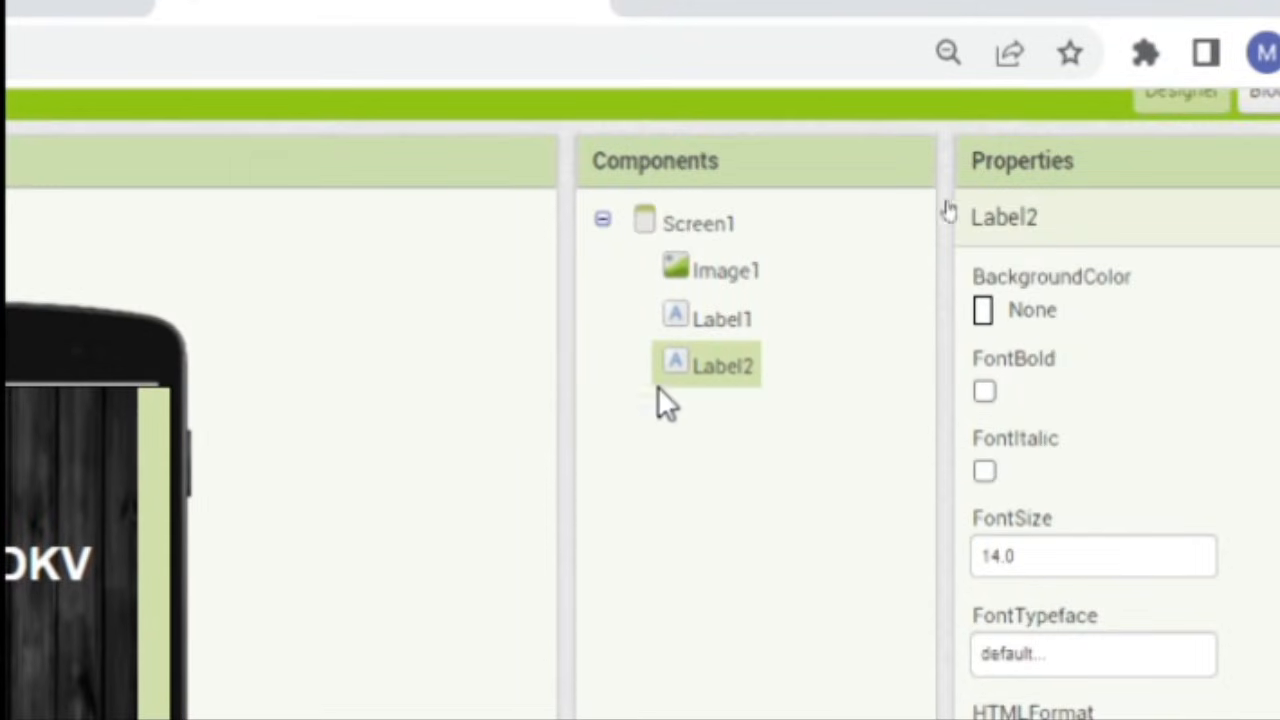
left_click(985, 390)
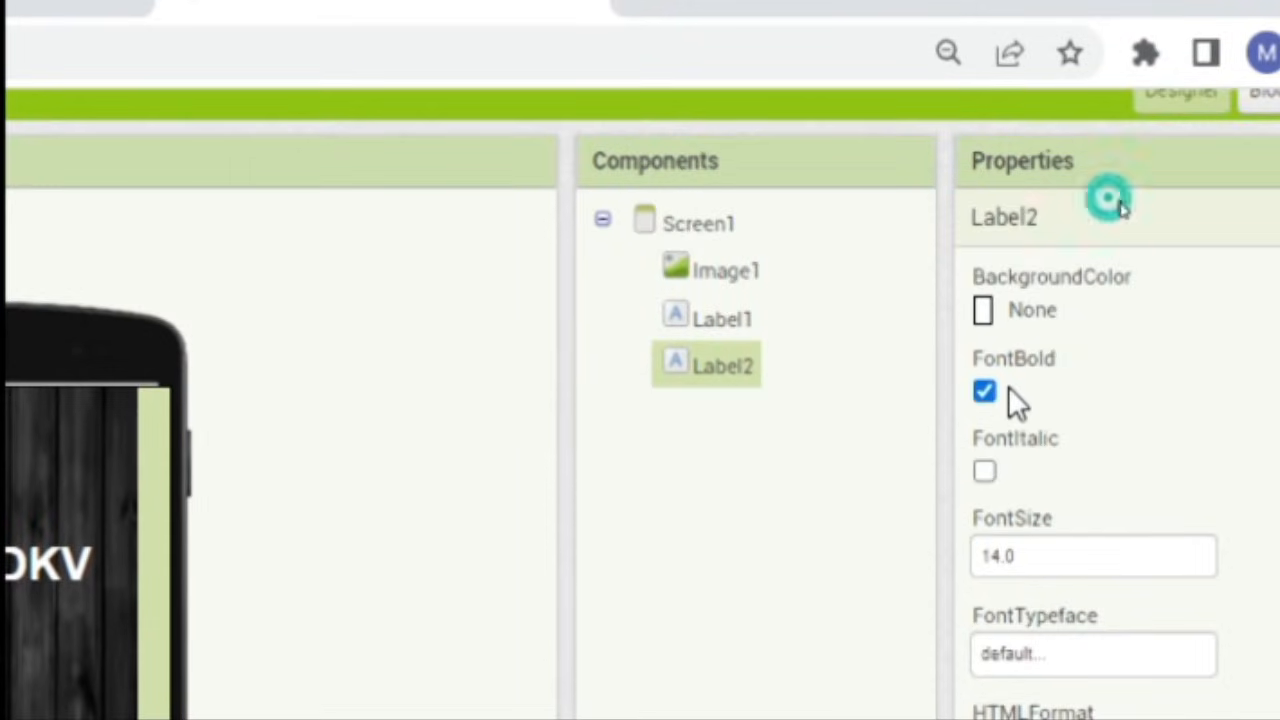
scroll(1129, 186, "down", 4)
left_click(1025, 170)
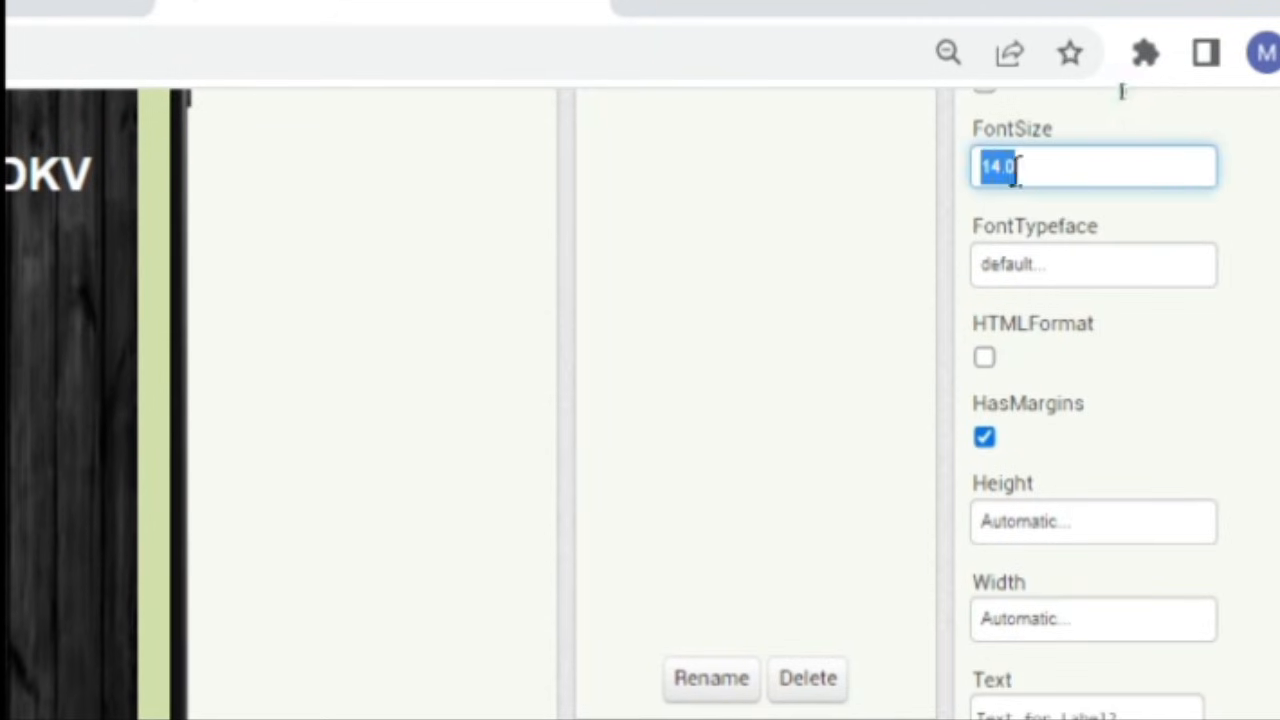
key("BackSpace")
type("2")
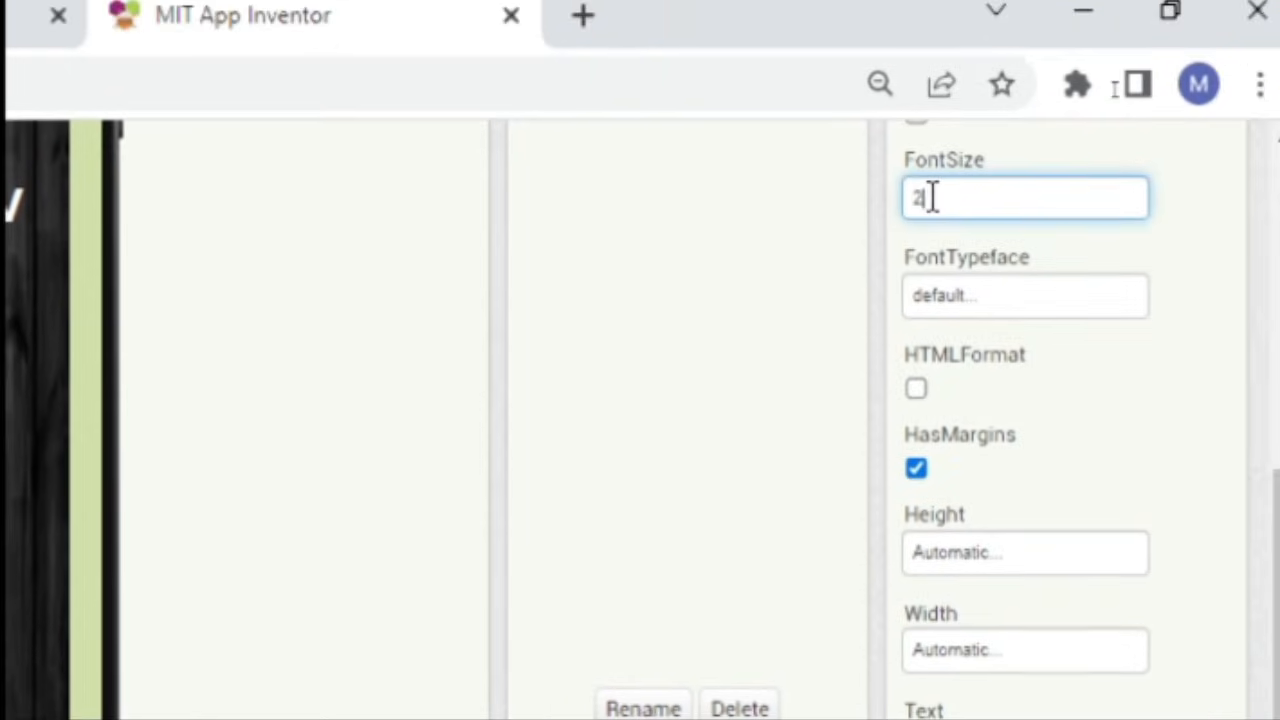
left_click(1177, 283)
Set Label2's text color to White
scroll(1110, 485, "down", 1)
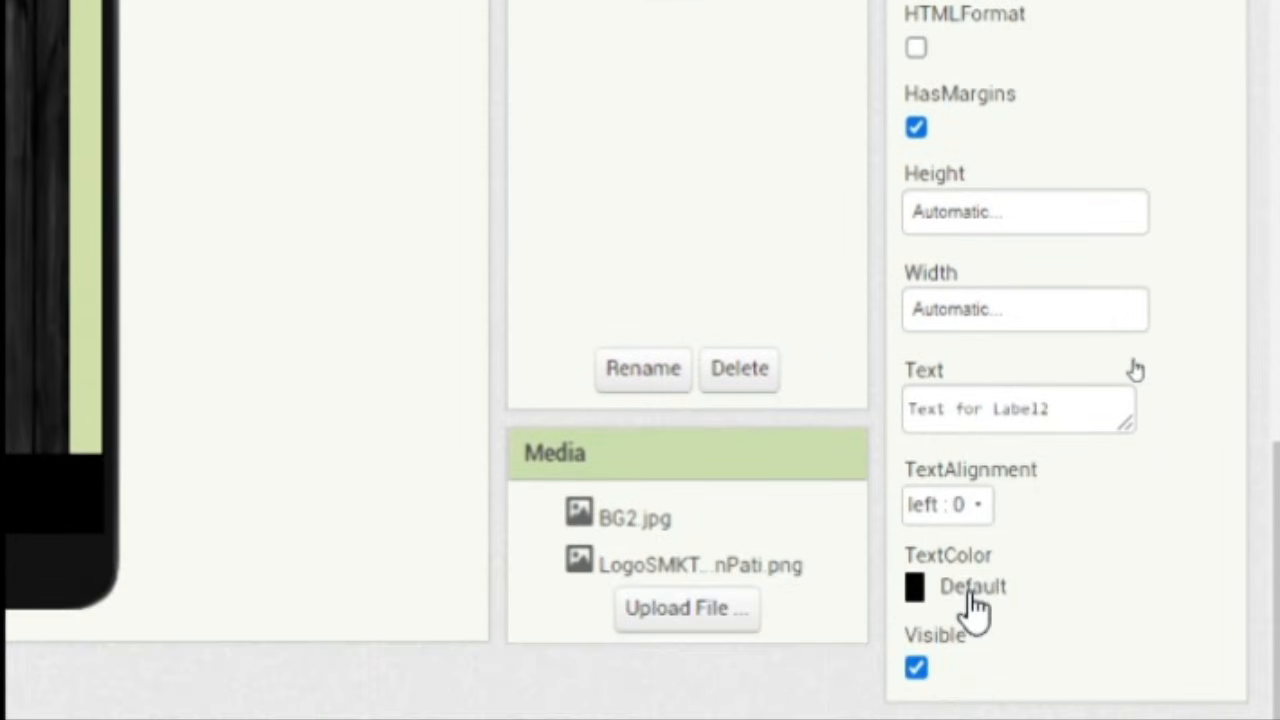
left_click(968, 592)
left_click(985, 455)
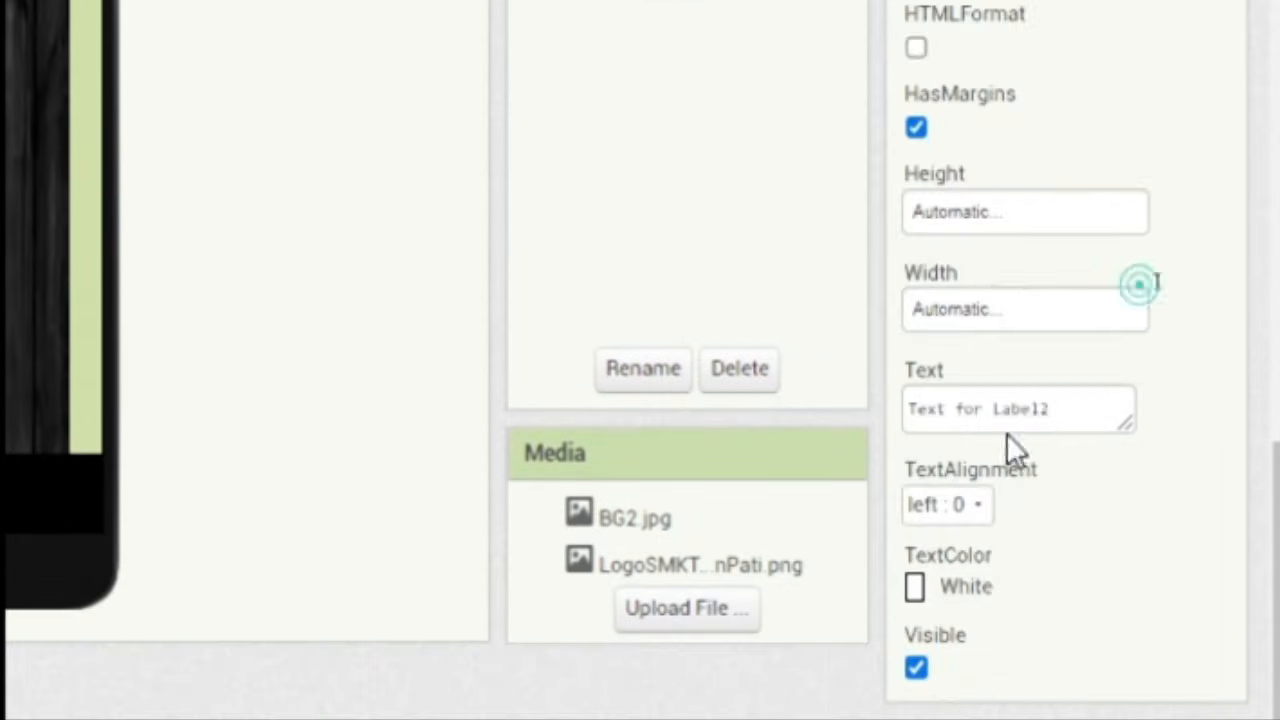
Replace Label2's text with "01 NAMA X DKV 1"
left_click(1063, 414)
key("BackSpace")
type("01")
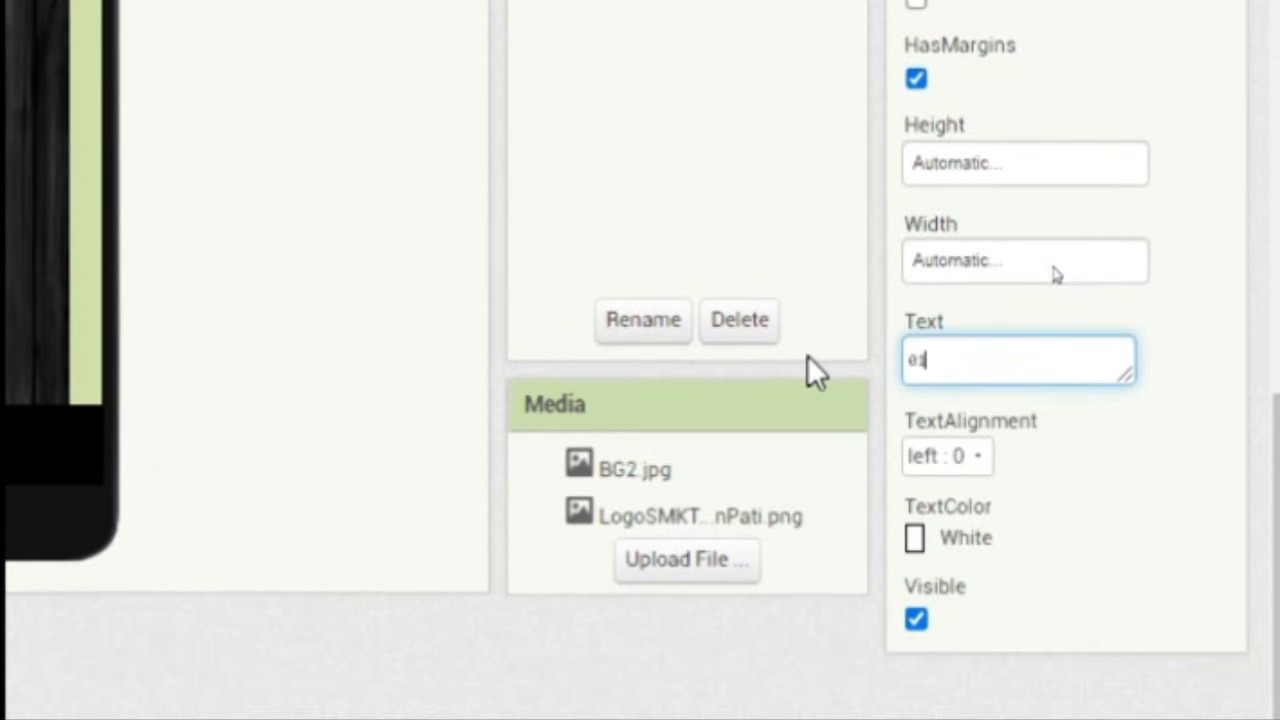
type(" NAMA")
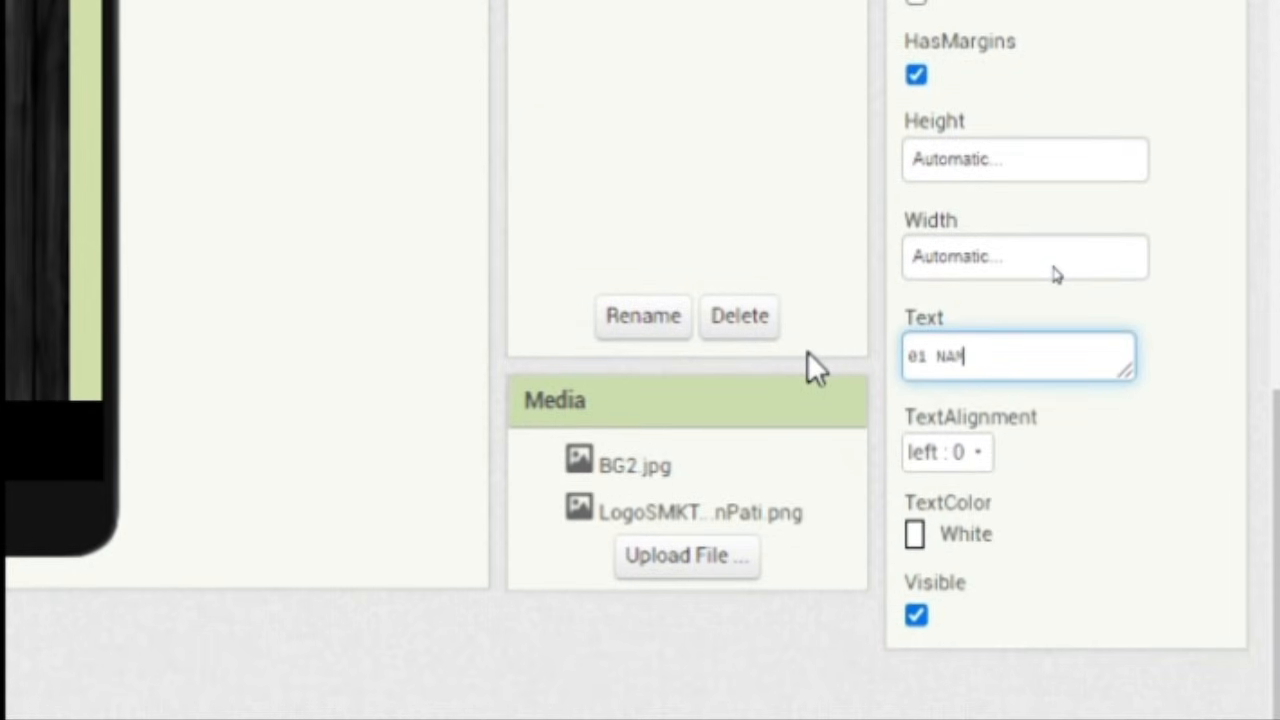
type(" X D")
left_click(1120, 388)
scroll(537, 337, "up", 7)
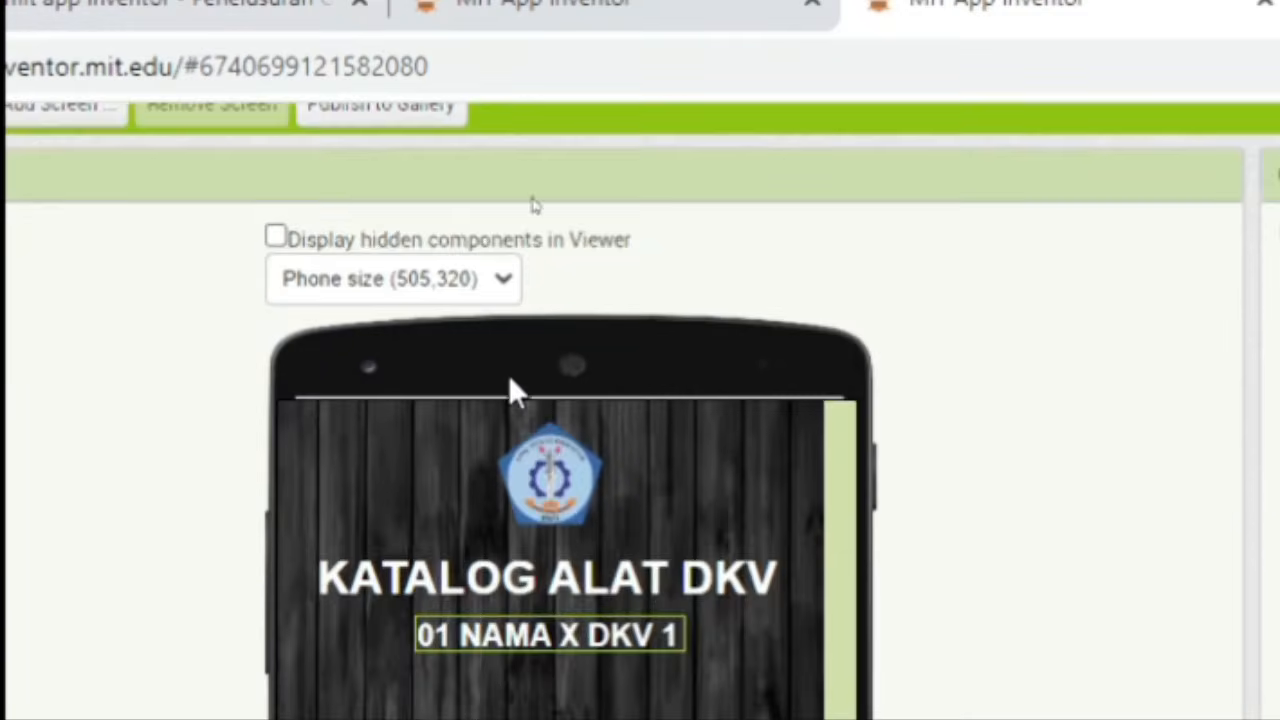
scroll(514, 386, "down", 2)
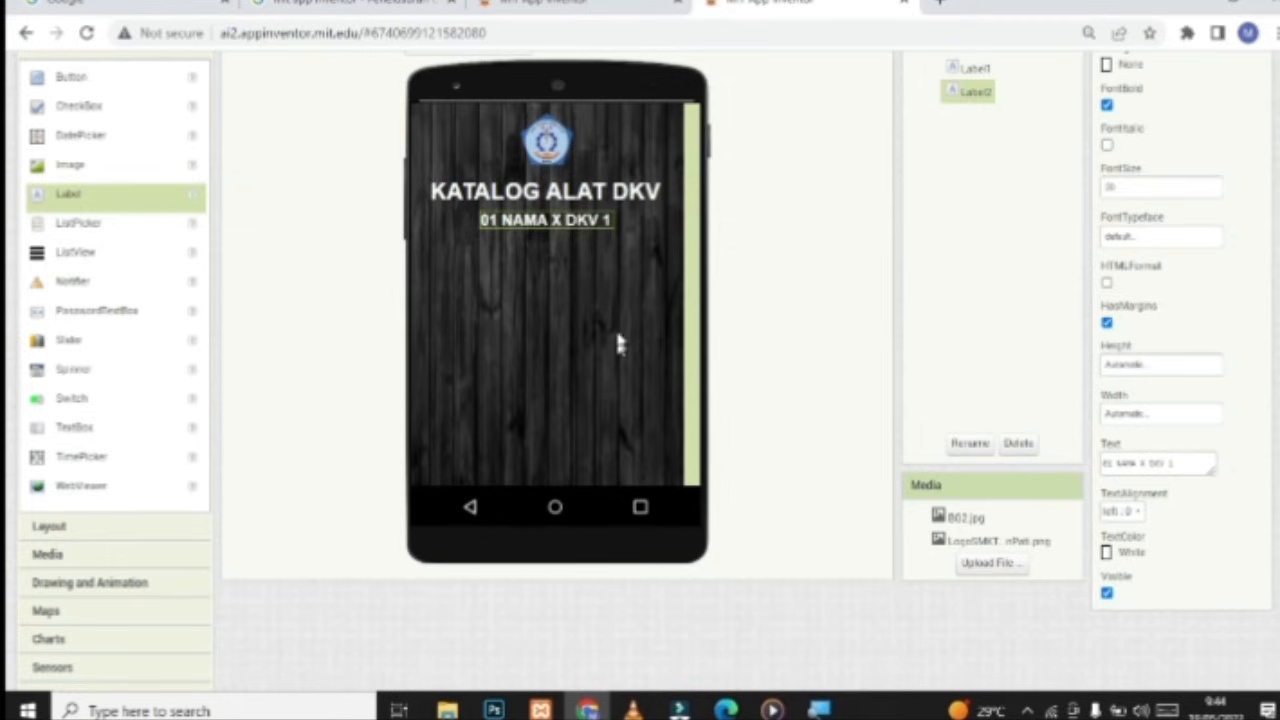
Find the Clock component by searching for "CLOCK" and add it to Screen1 as a non-visible component
scroll(118, 290, "up", 2)
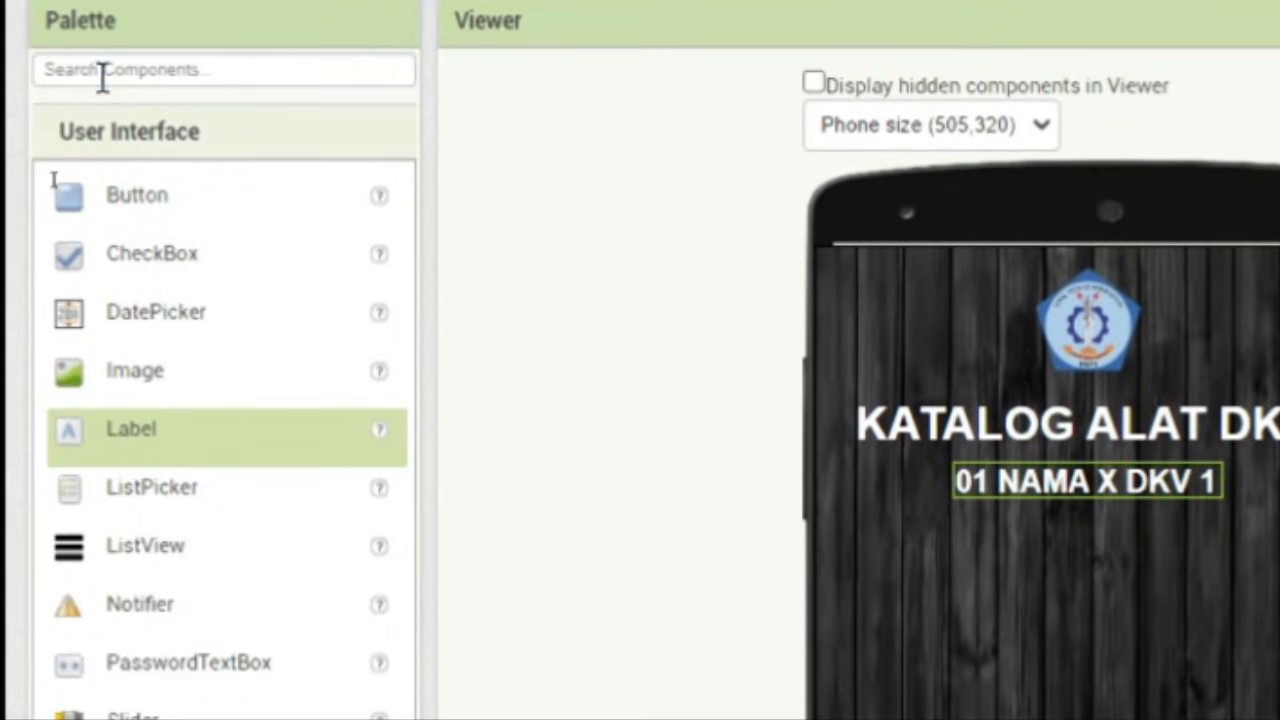
left_click(103, 77)
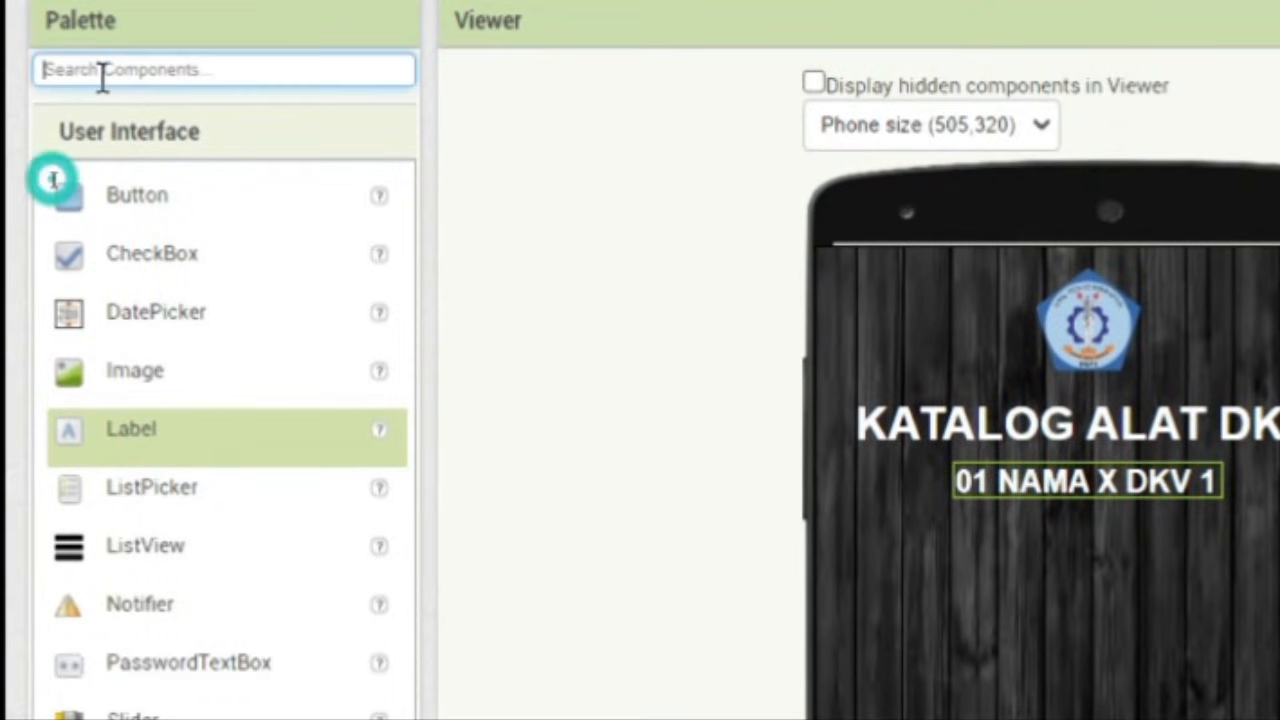
type("clo")
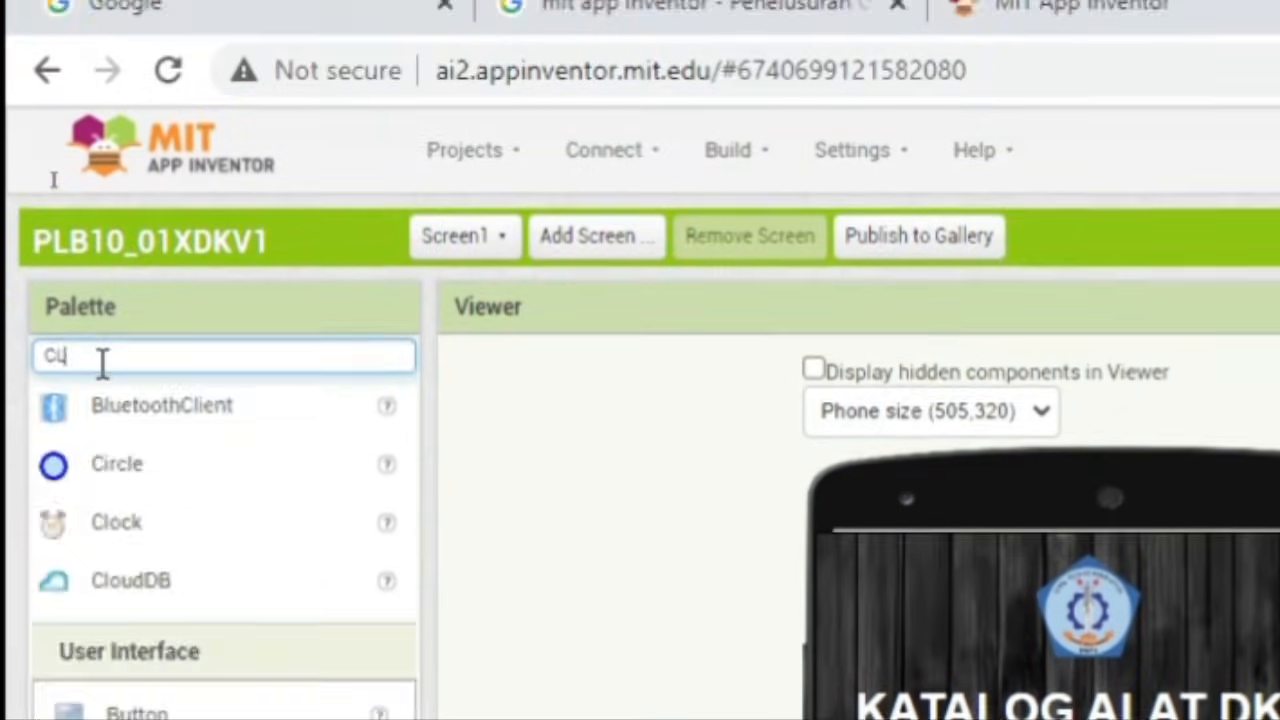
type("c")
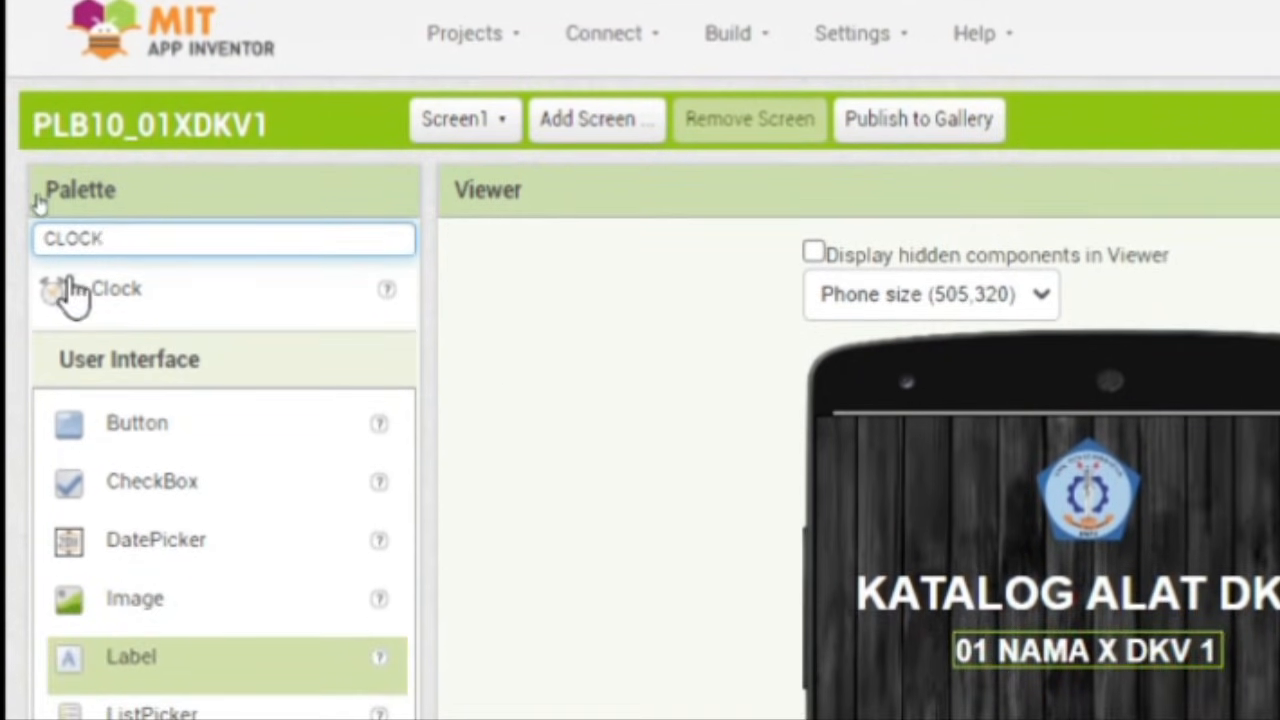
left_click_drag(94, 312, 1020, 575)
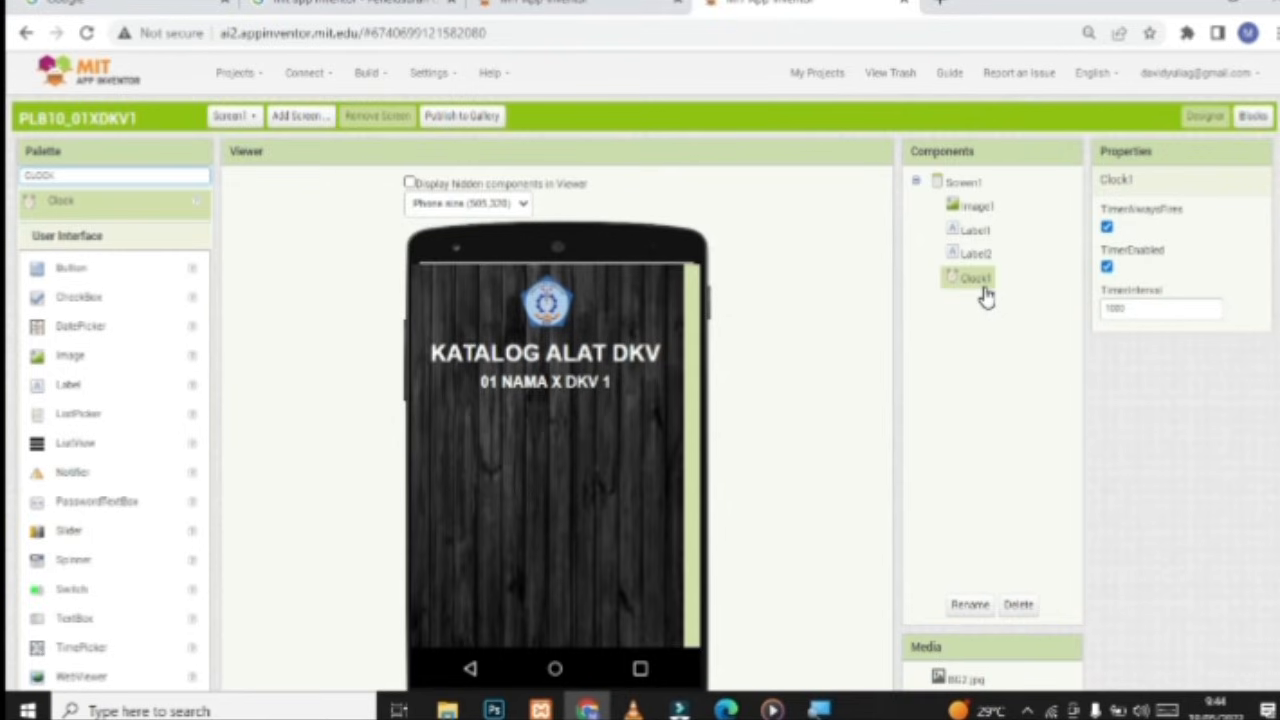
scroll(530, 540, "down", 2)
scroll(549, 500, "up", 1)
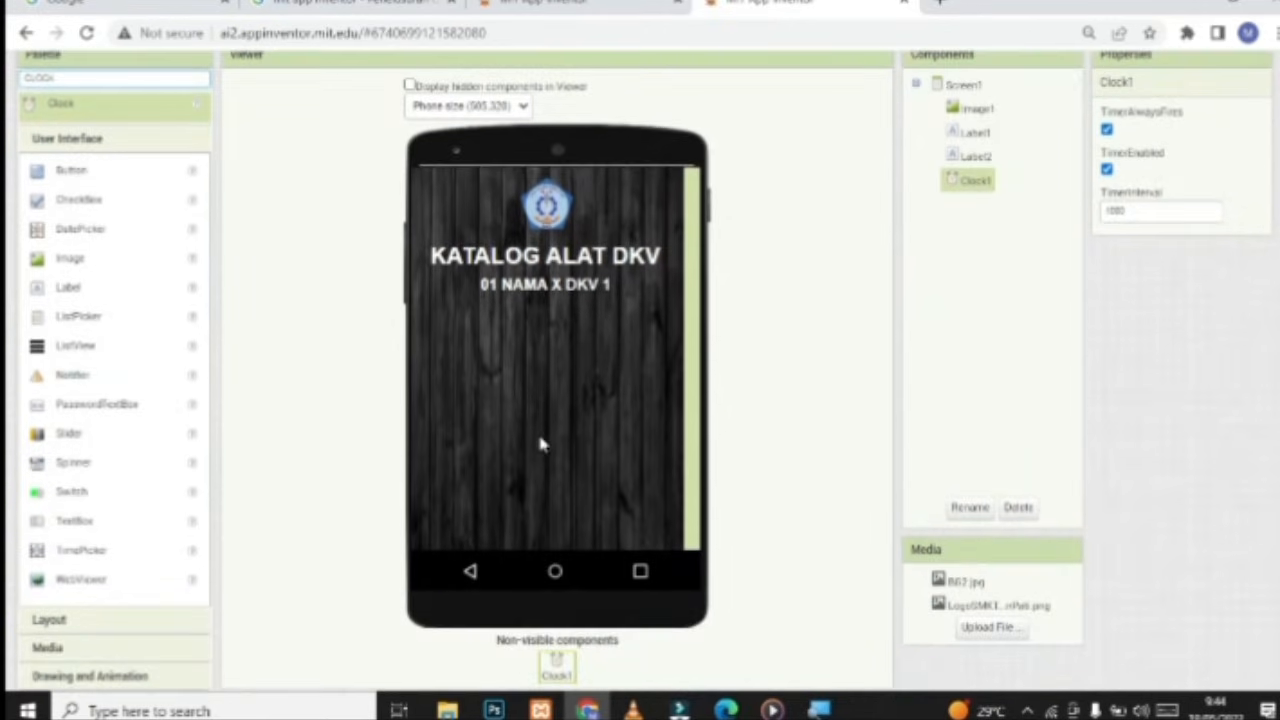
scroll(540, 445, "up", 1)
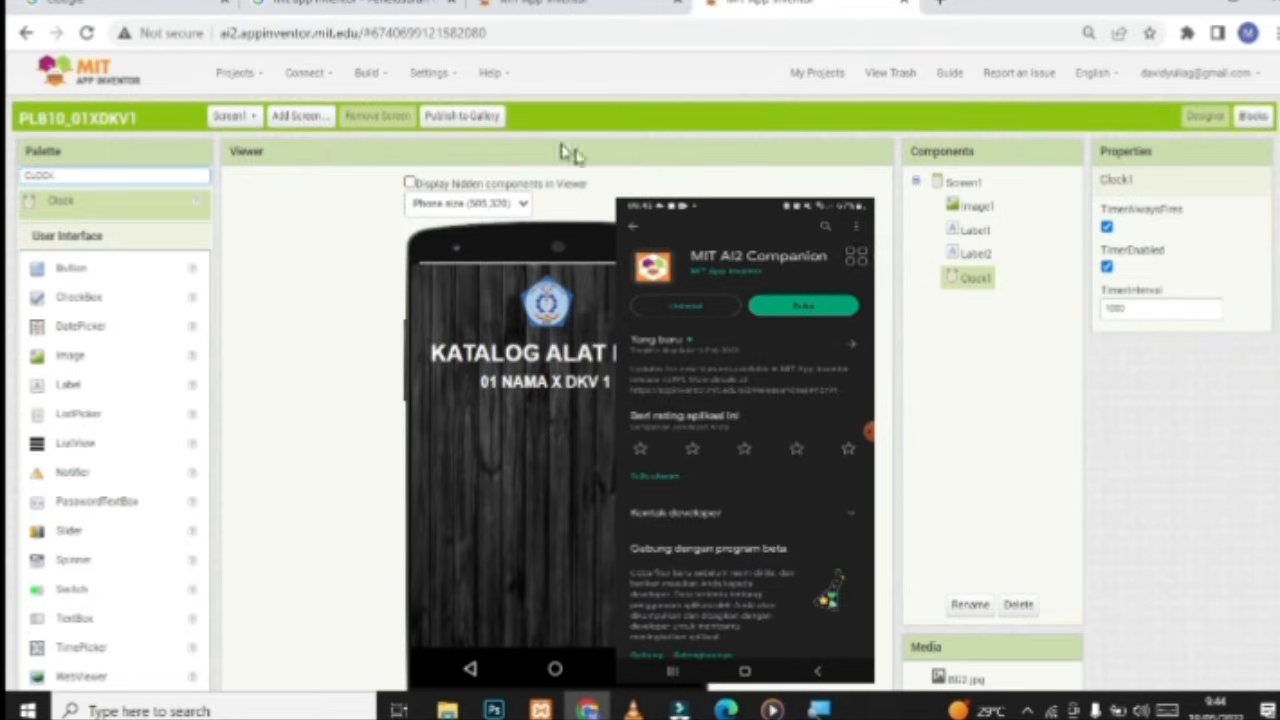
Switch to the Google search page already open in the browser
left_click(134, 6)
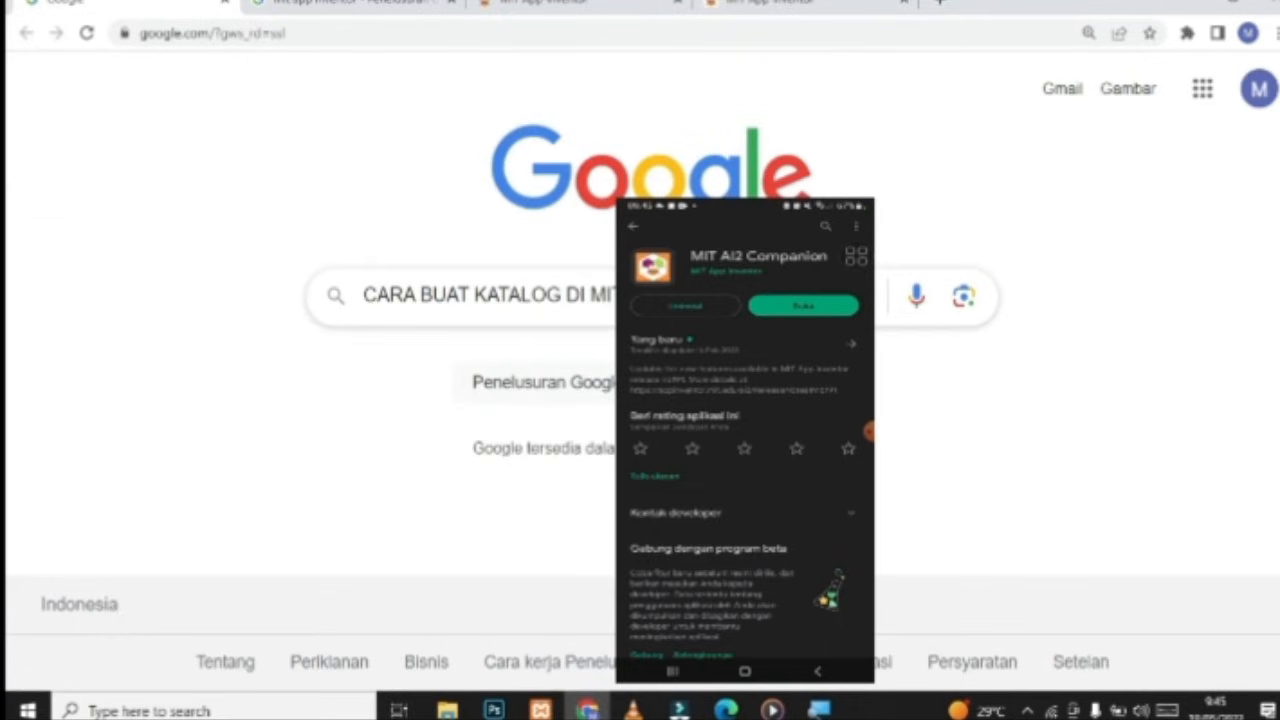
left_click(740, 296)
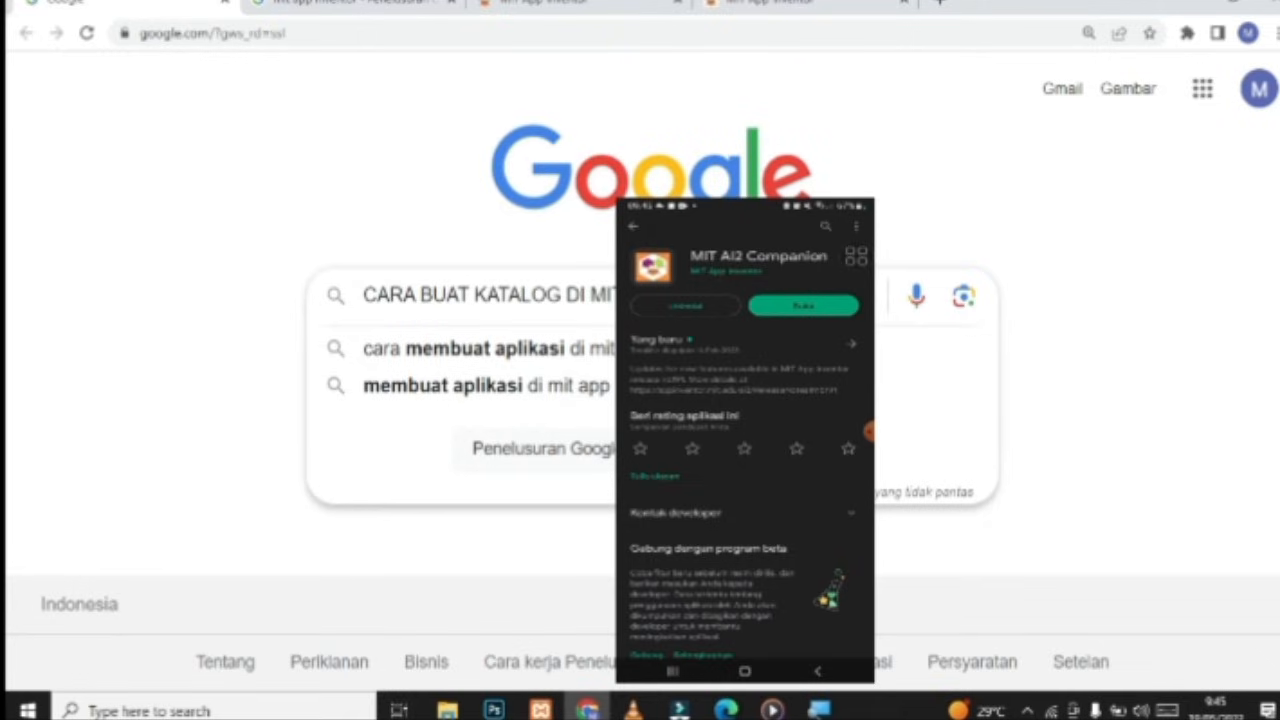
key("BackSpace")
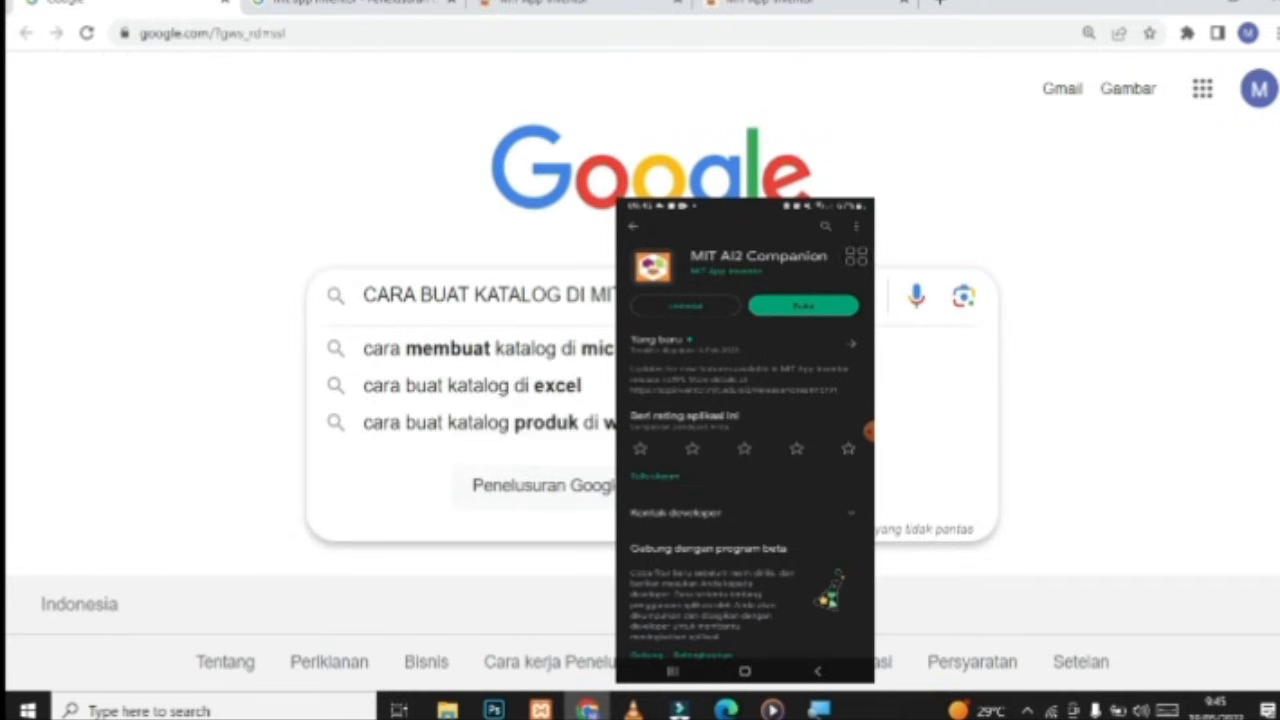
type("A")
type("P")
type("P")
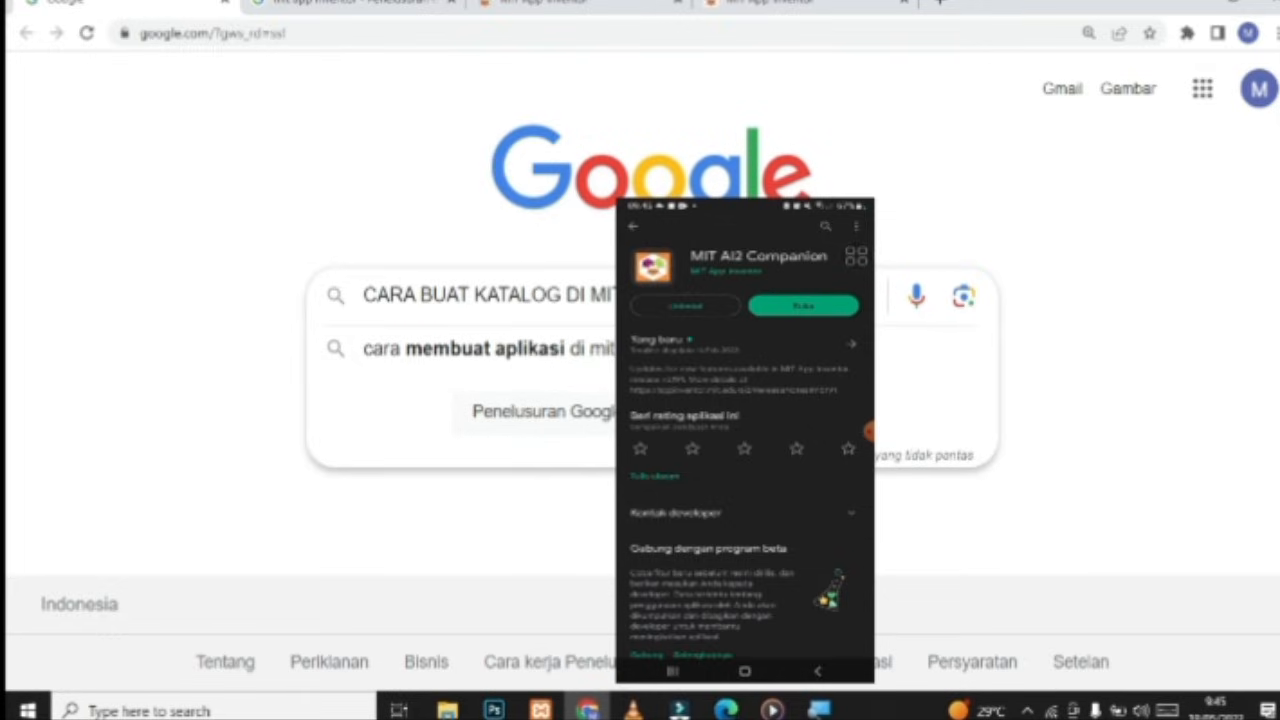
type("R")
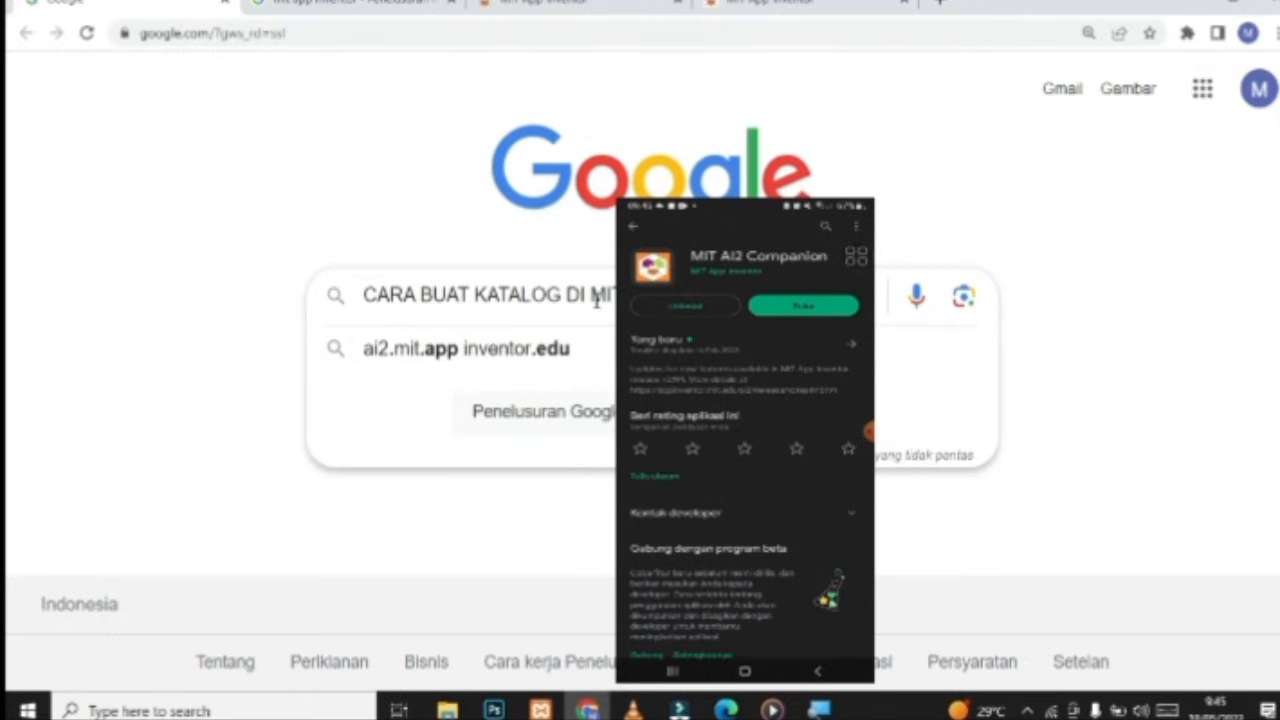
Enter "MIT AI2 COMPANION" as the Google search query, then return to the PLB10_01XDKV1 project in App Inventor
triple_click(597, 300)
type("MIT AI2 INVENTOR")
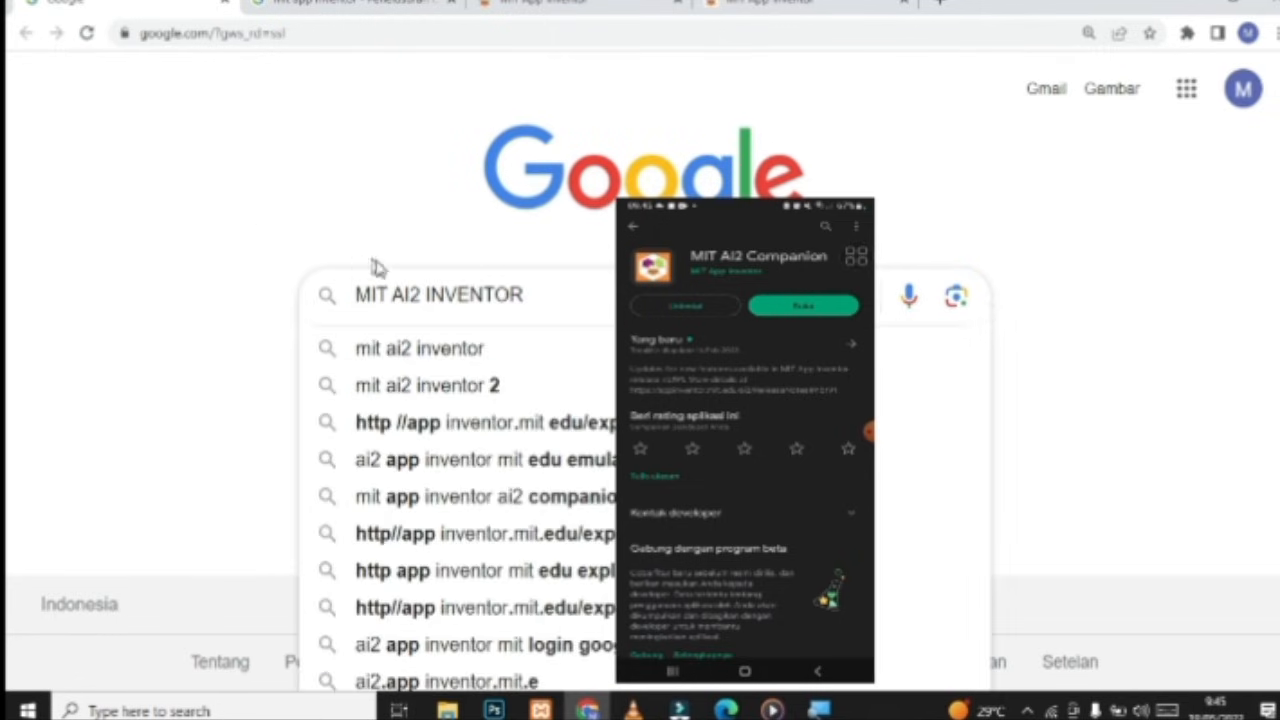
double_click(428, 294)
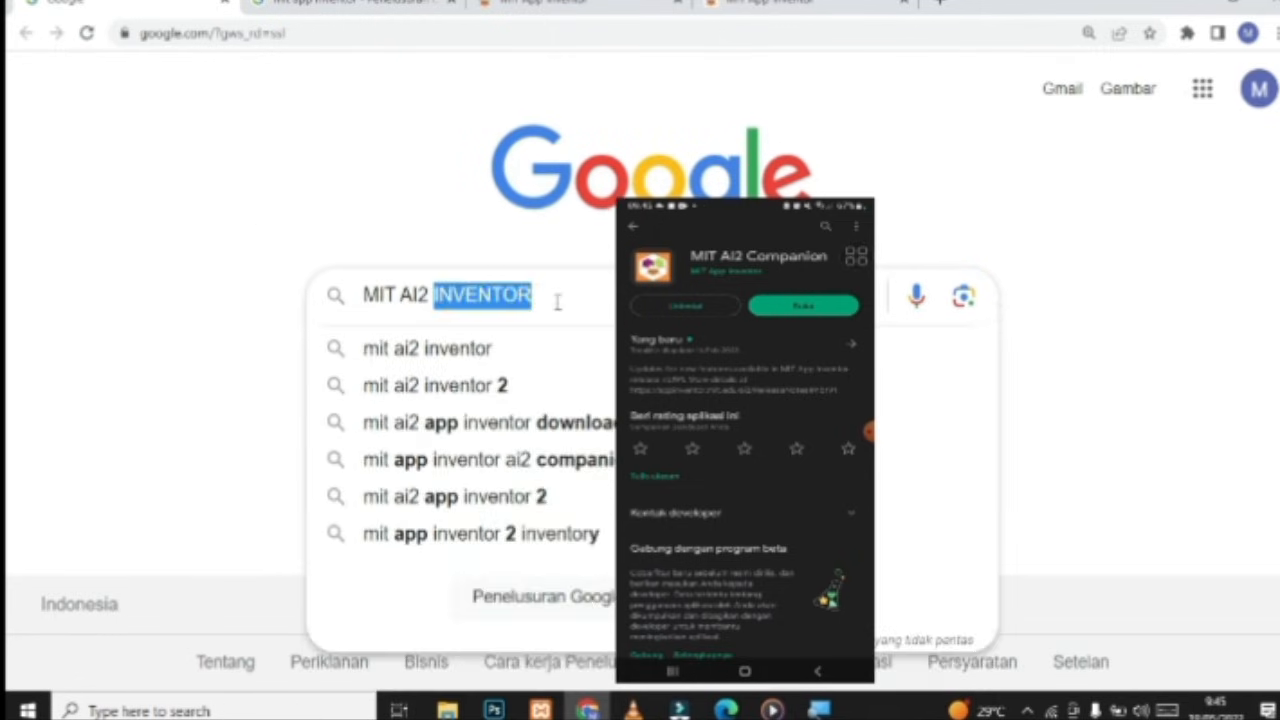
type("COMPANION")
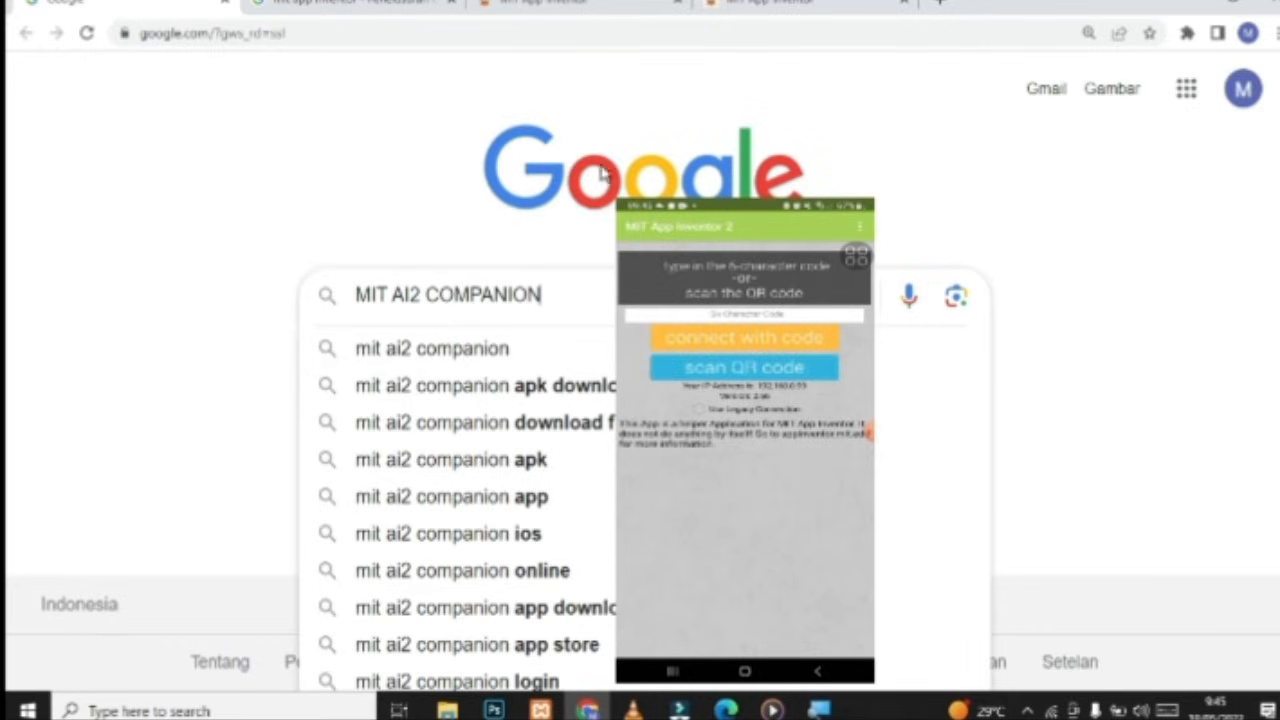
left_click(812, 8)
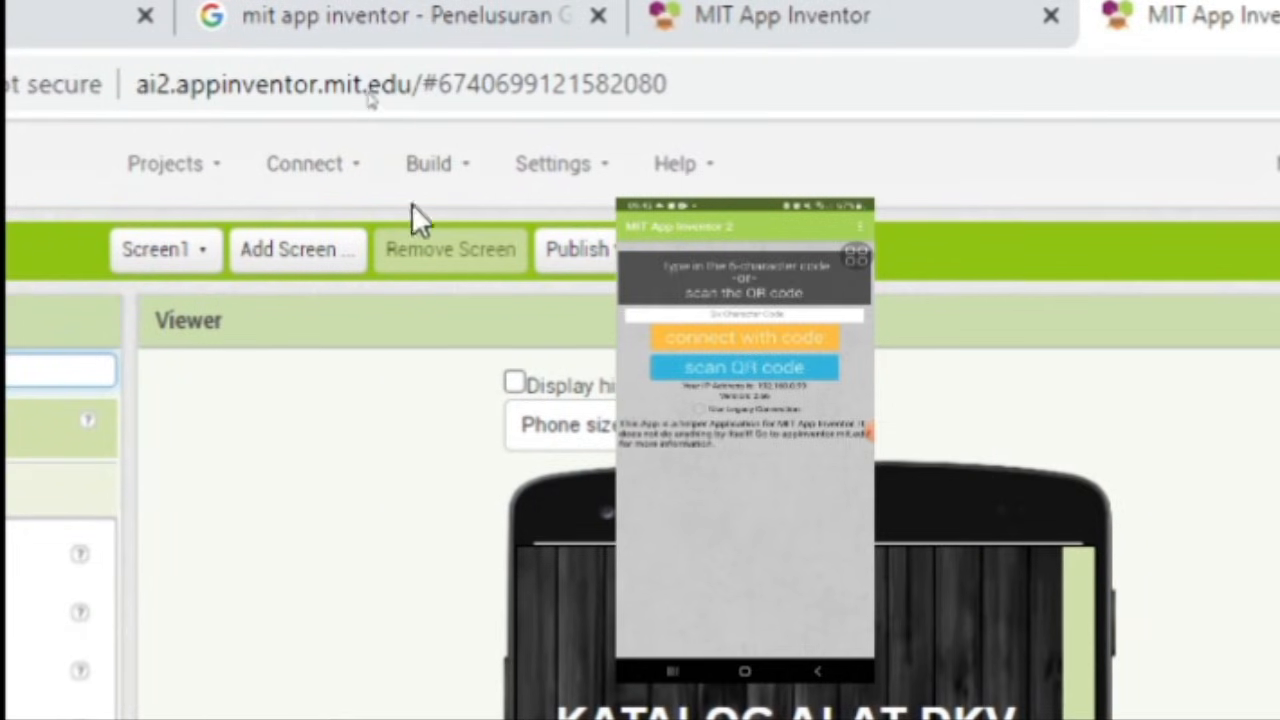
Start a live preview connection to the phone through AI Companion
left_click(312, 168)
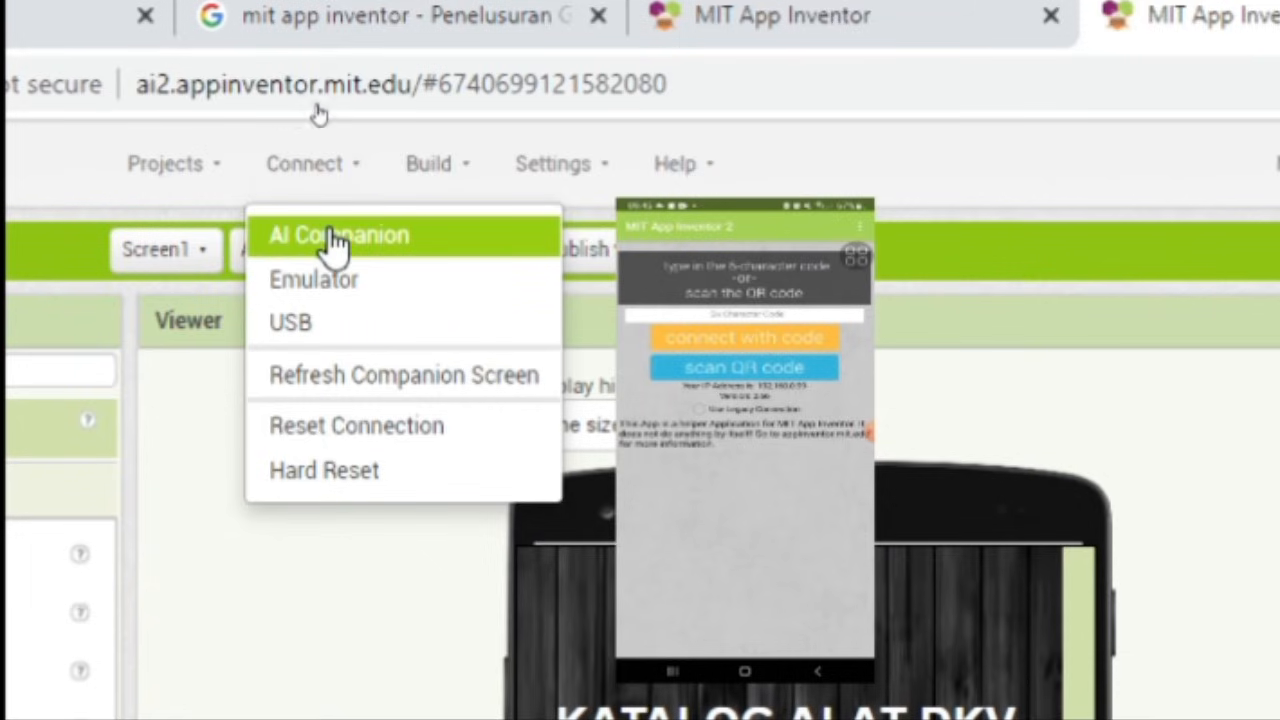
left_click(338, 240)
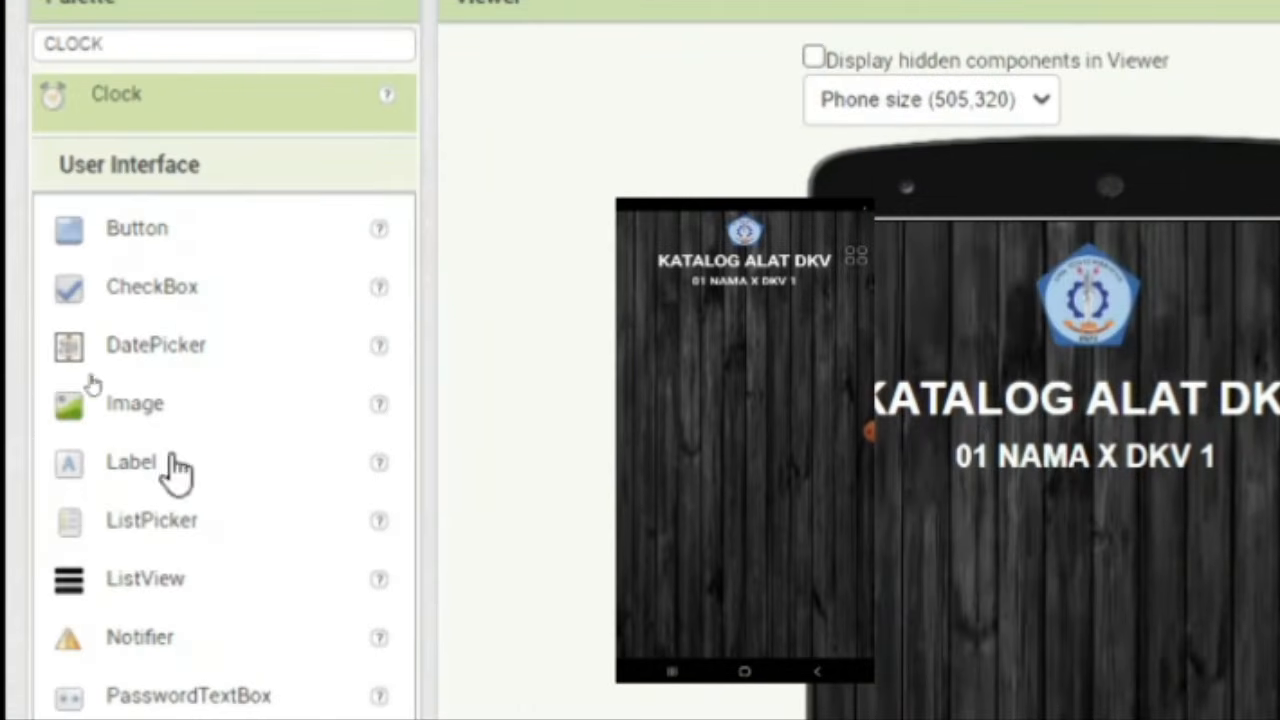
Add a new label above the logo on Screen1 and clear its placeholder text
left_click_drag(129, 466, 1057, 238)
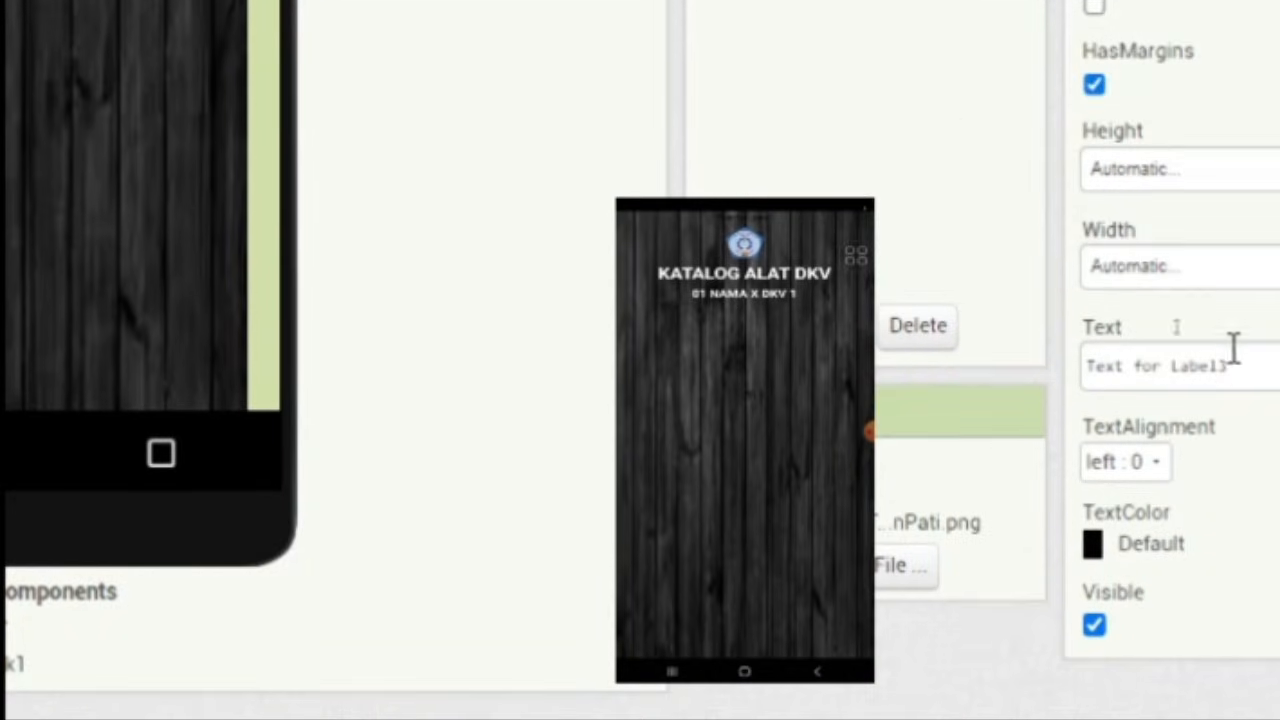
left_click(1225, 168)
key("BackSpace")
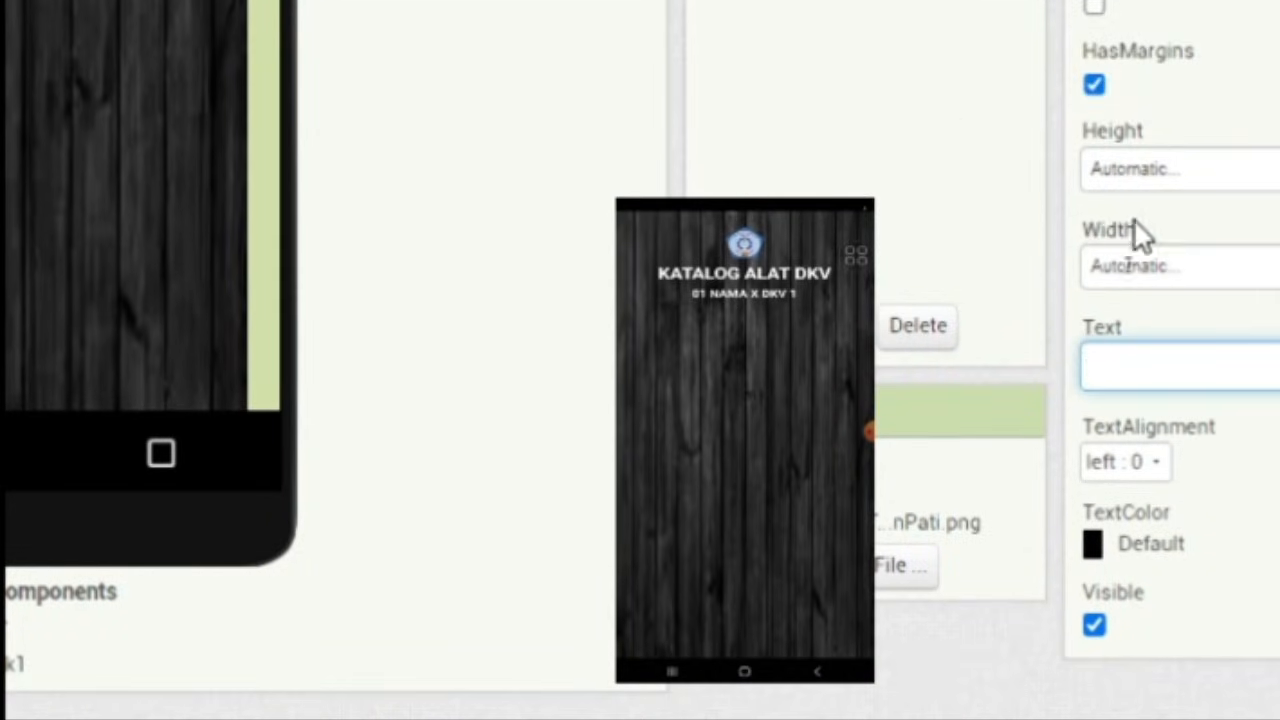
Set the height of the empty label above the logo to 200 pixels
left_click(1137, 171)
left_click(1148, 240)
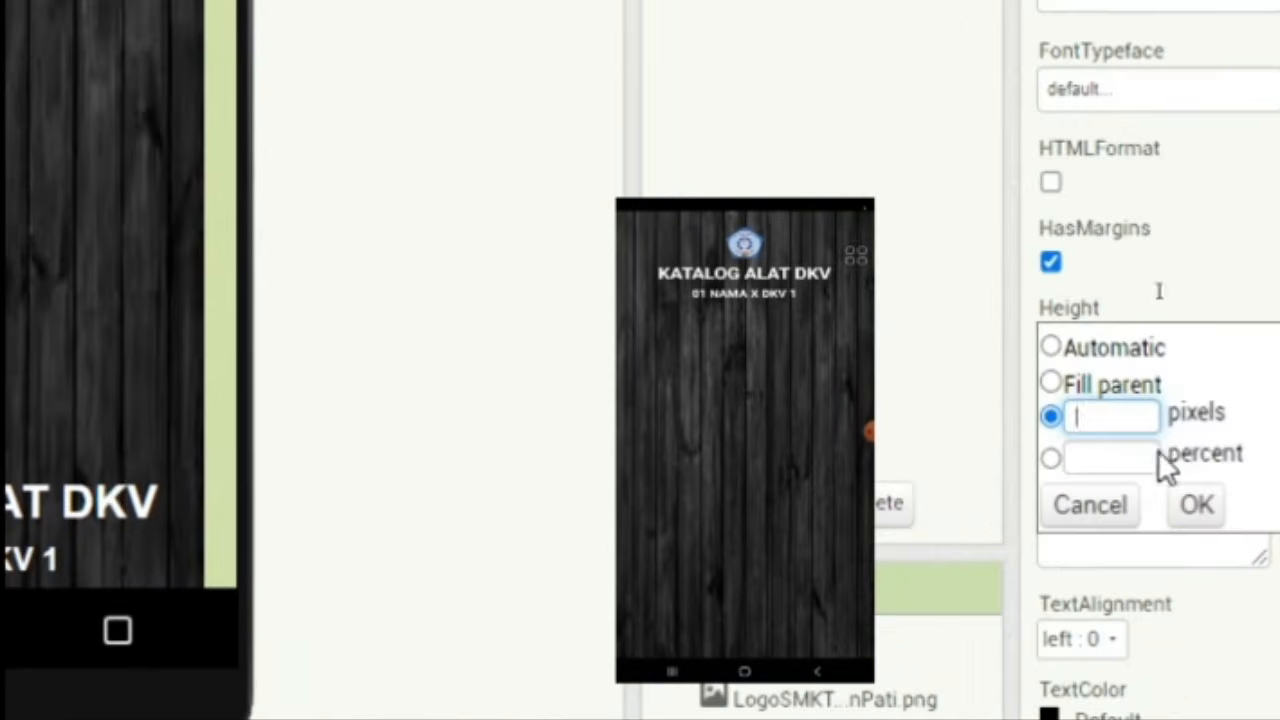
type("200")
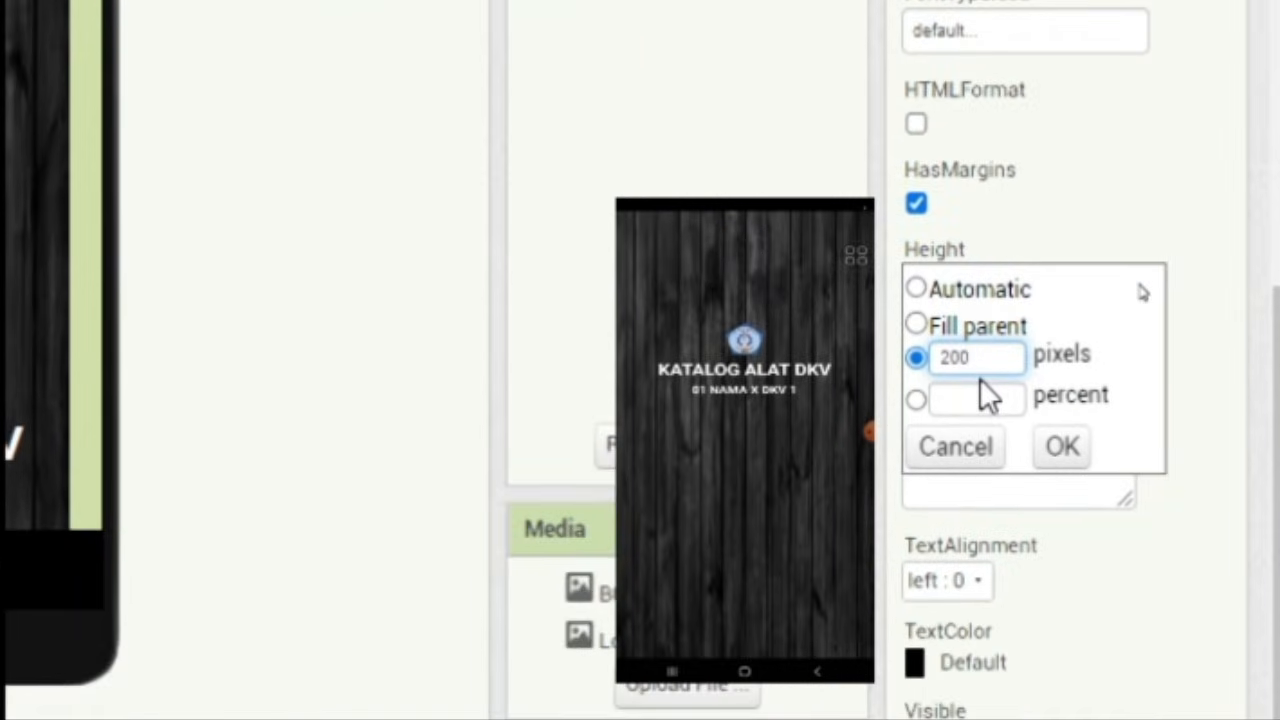
left_click(1075, 452)
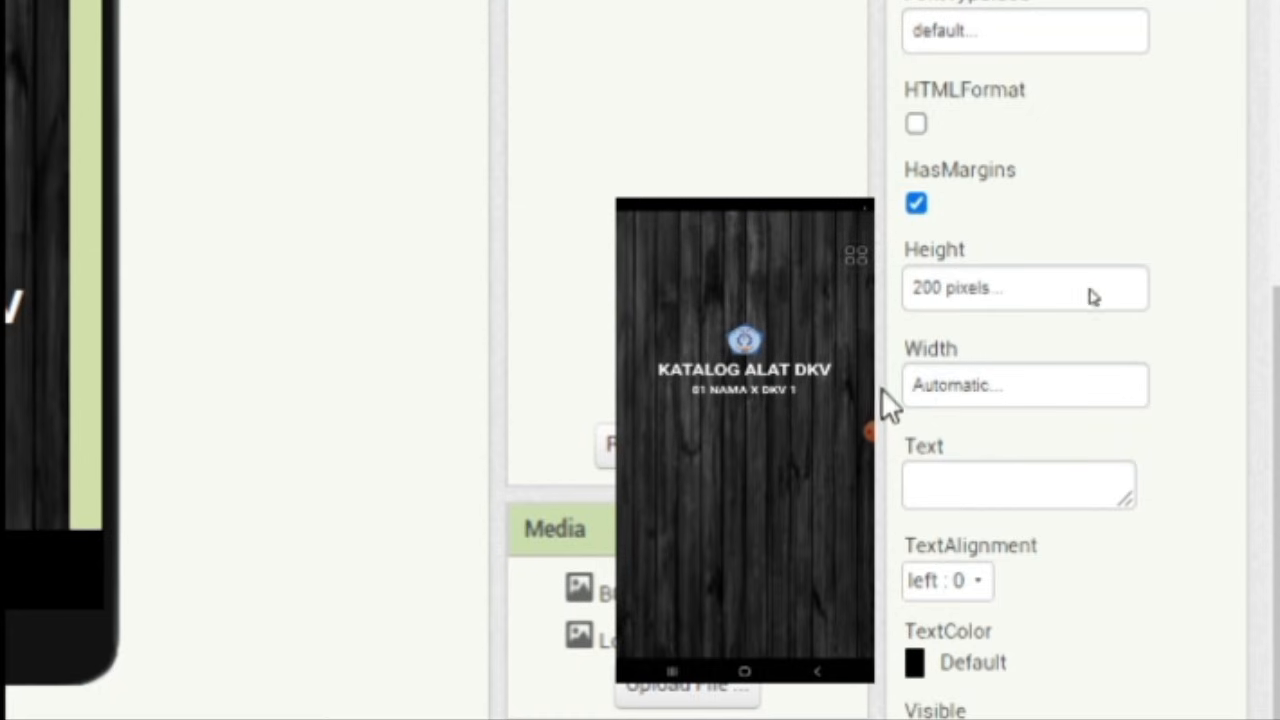
Set the height of the empty spacer label above the logo to 300 pixels
left_click(1016, 297)
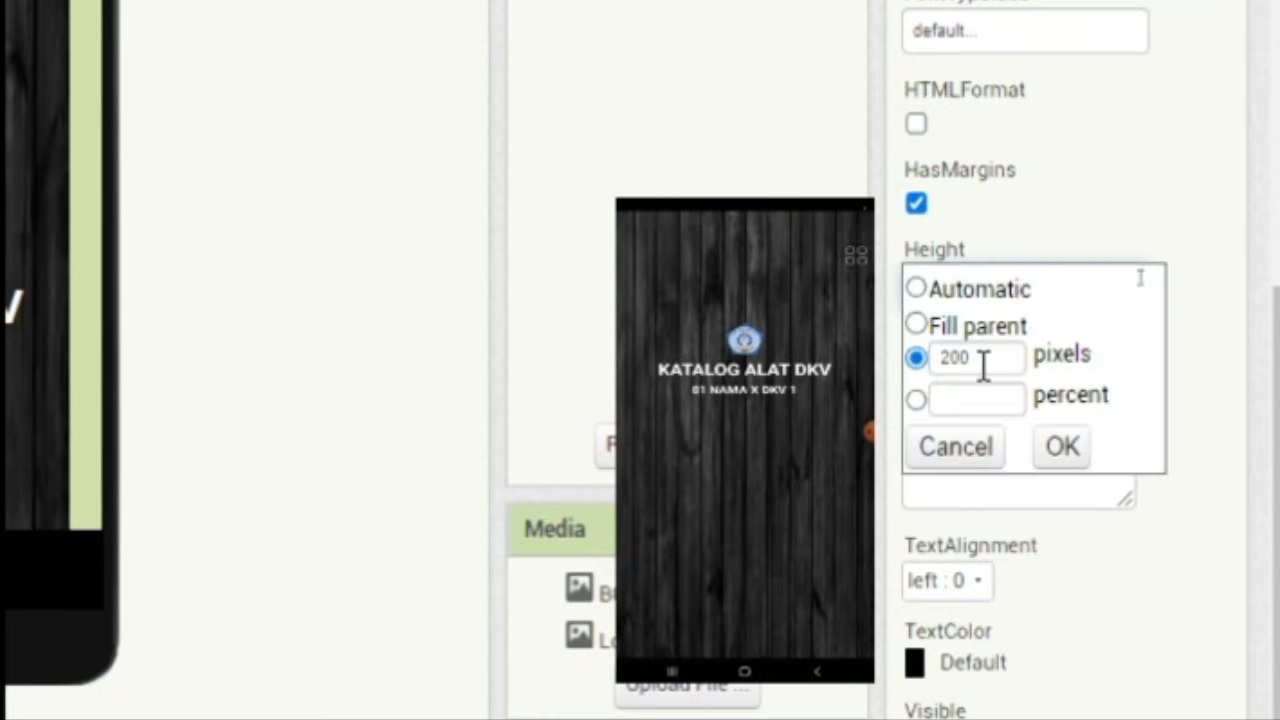
key("BackSpace")
key("BackSpace")
type("300")
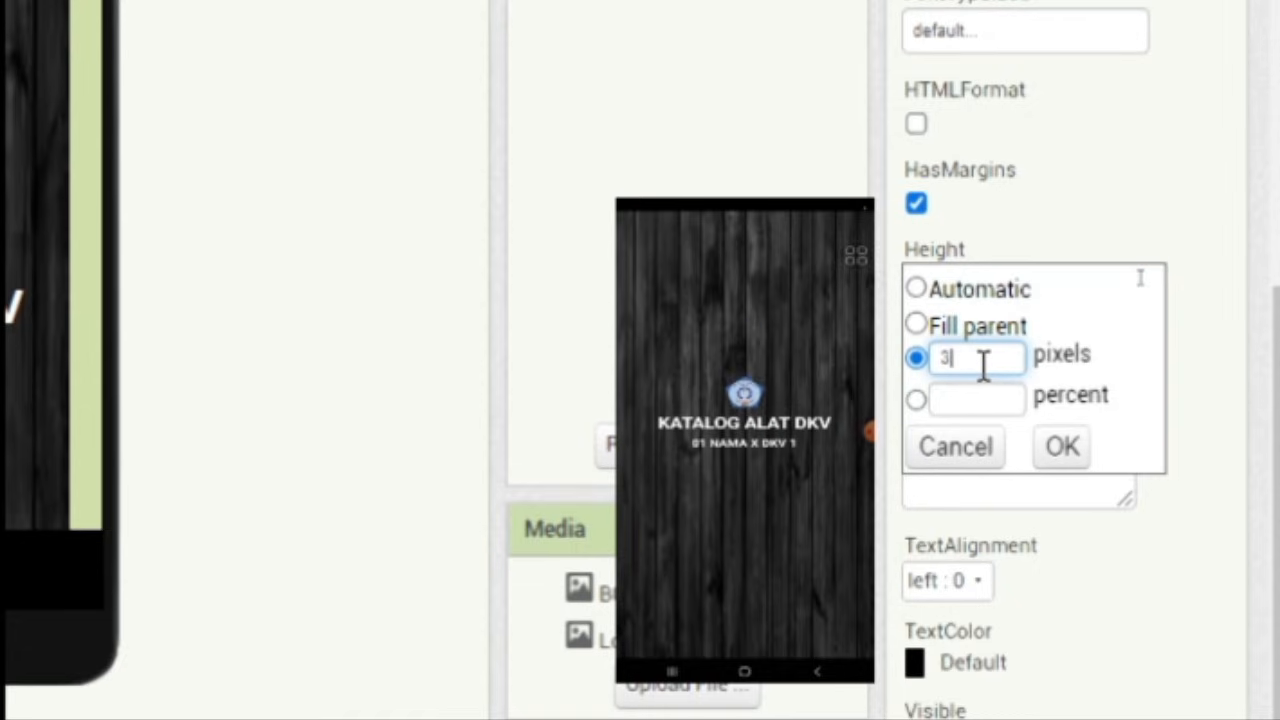
left_click(1077, 466)
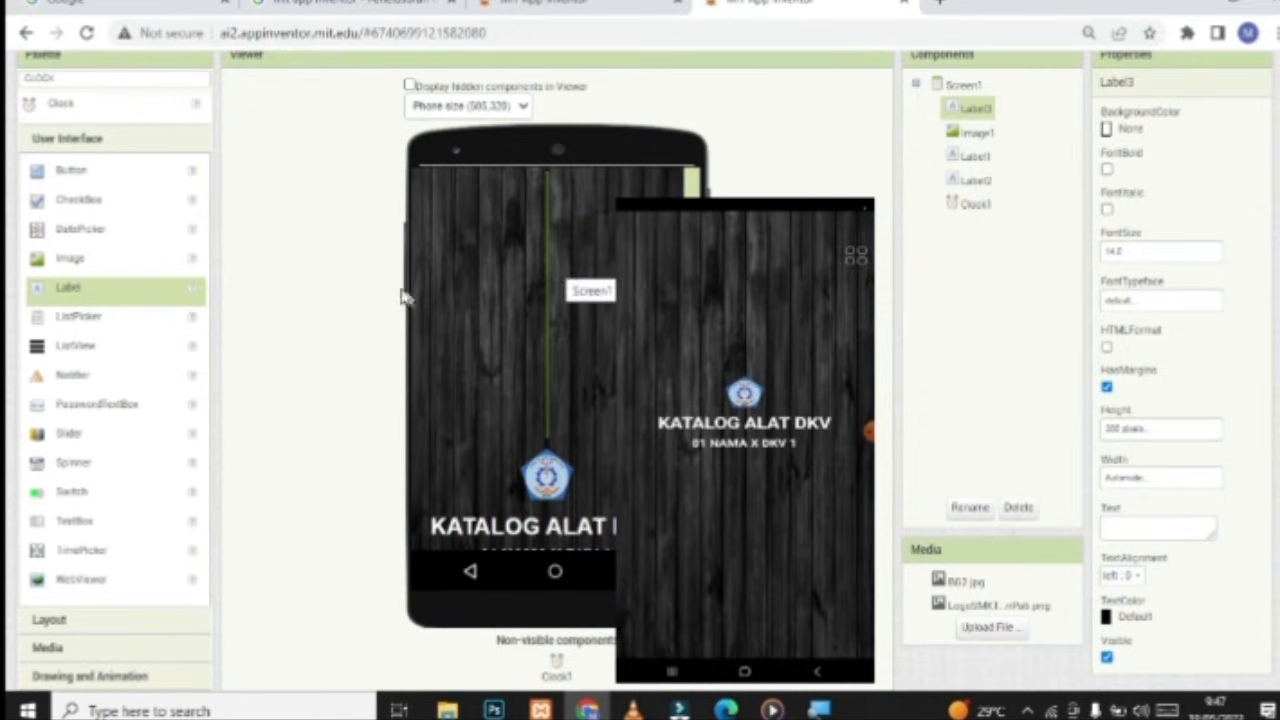
Check the Screen1 layout in the viewer and switch to the MENU screen
scroll(392, 323, "up", 1)
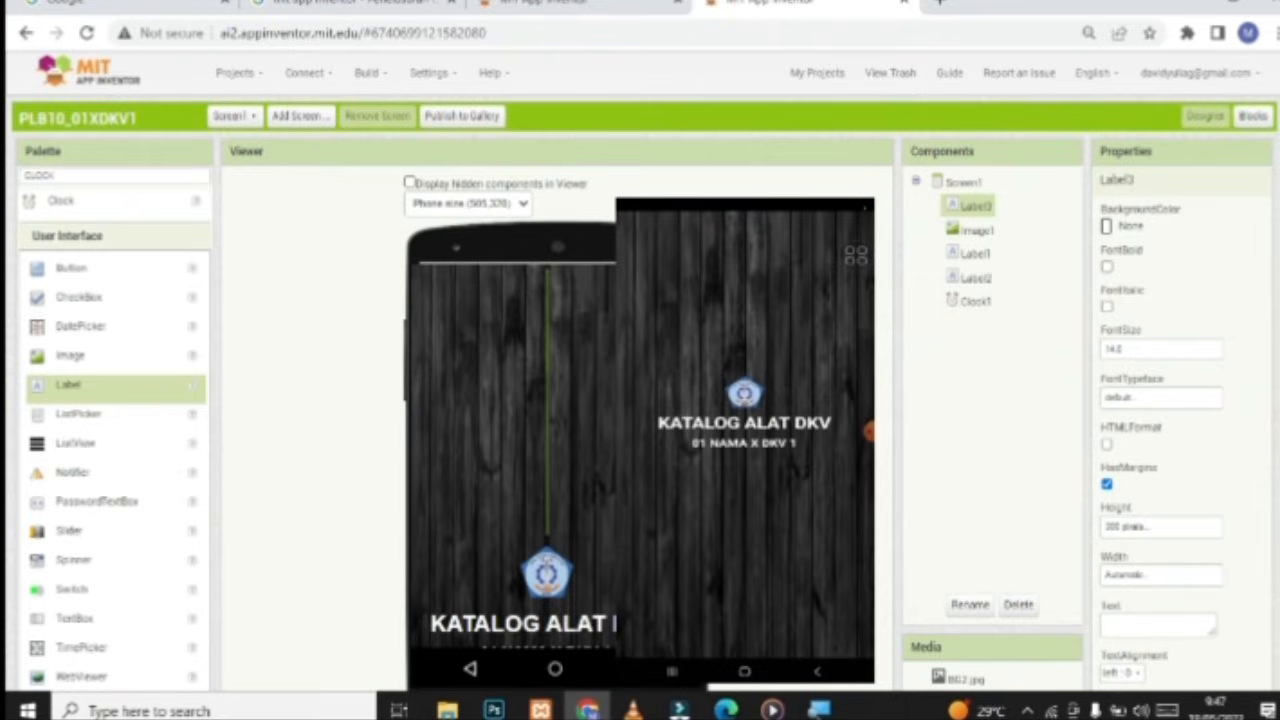
scroll(530, 400, "down", 2)
scroll(545, 437, "up", 1)
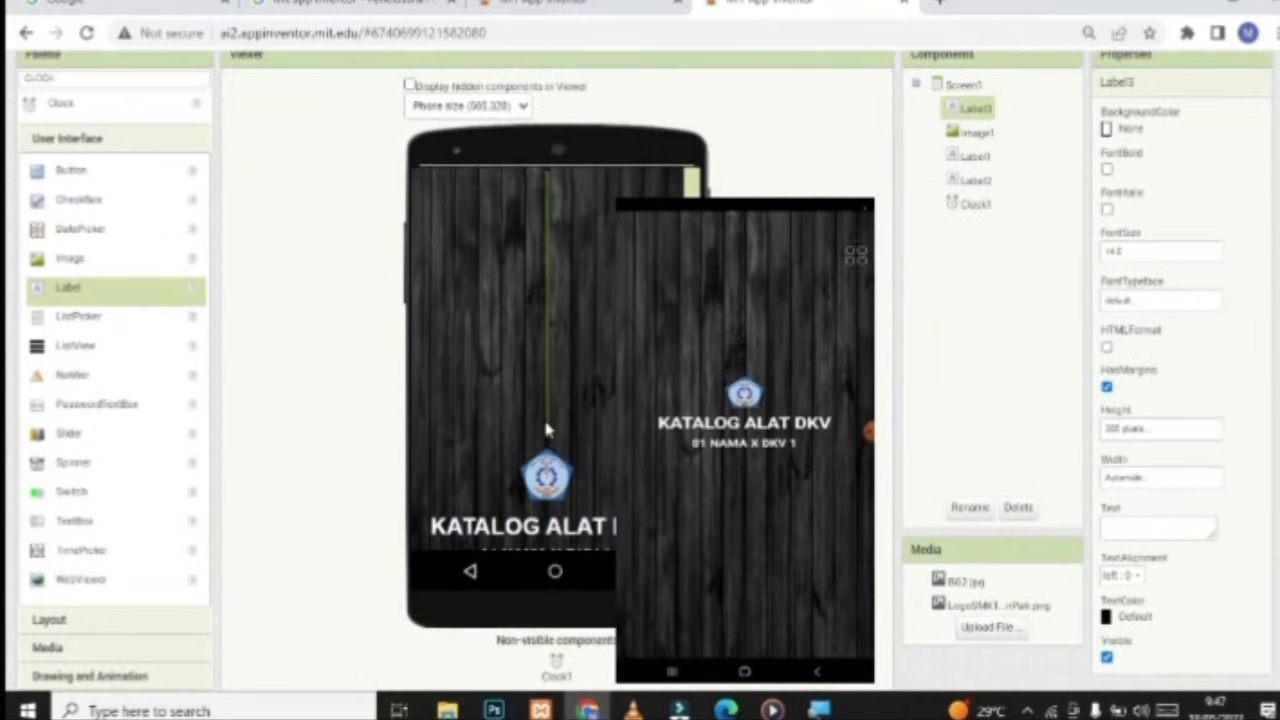
scroll(583, 425, "down", 2)
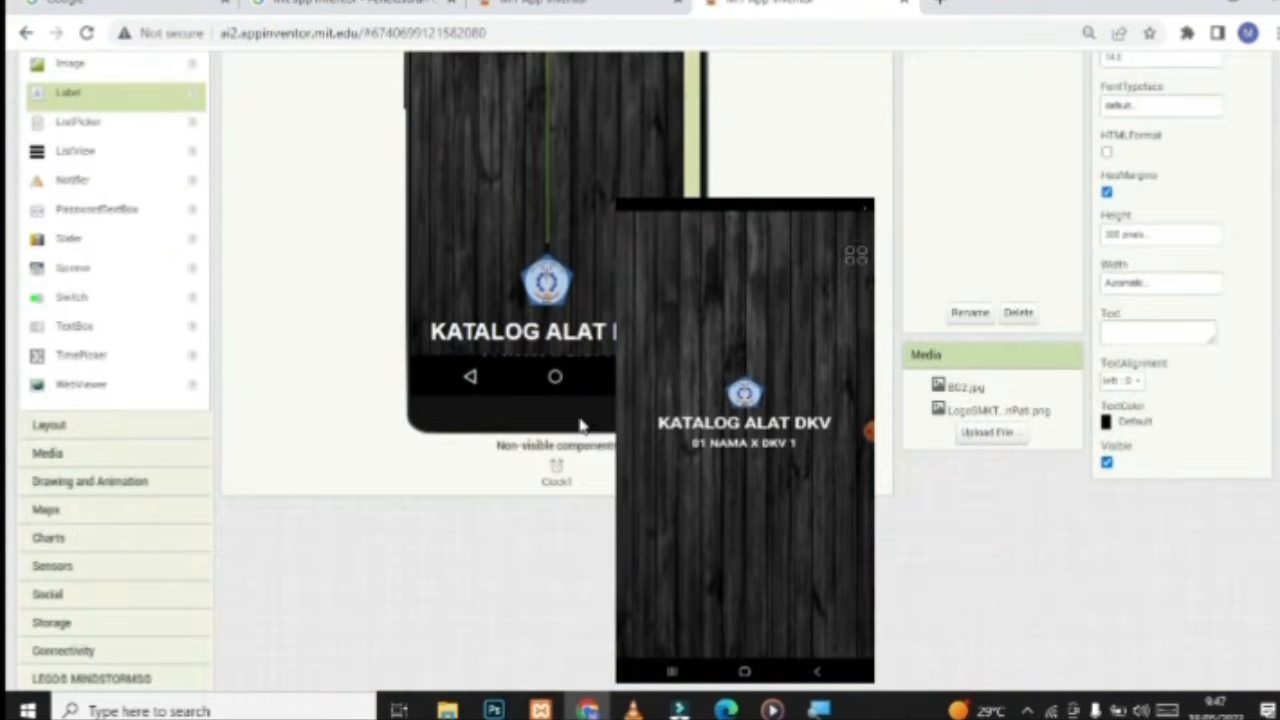
scroll(580, 425, "up", 3)
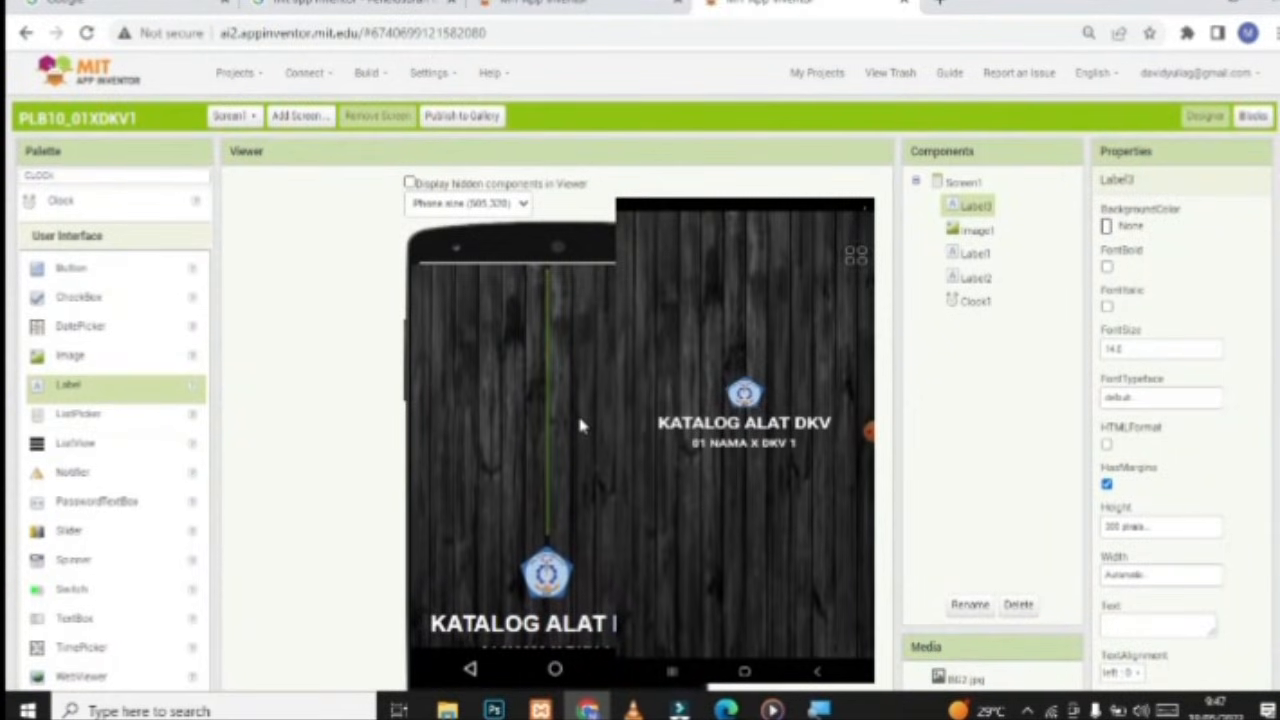
left_click(232, 116)
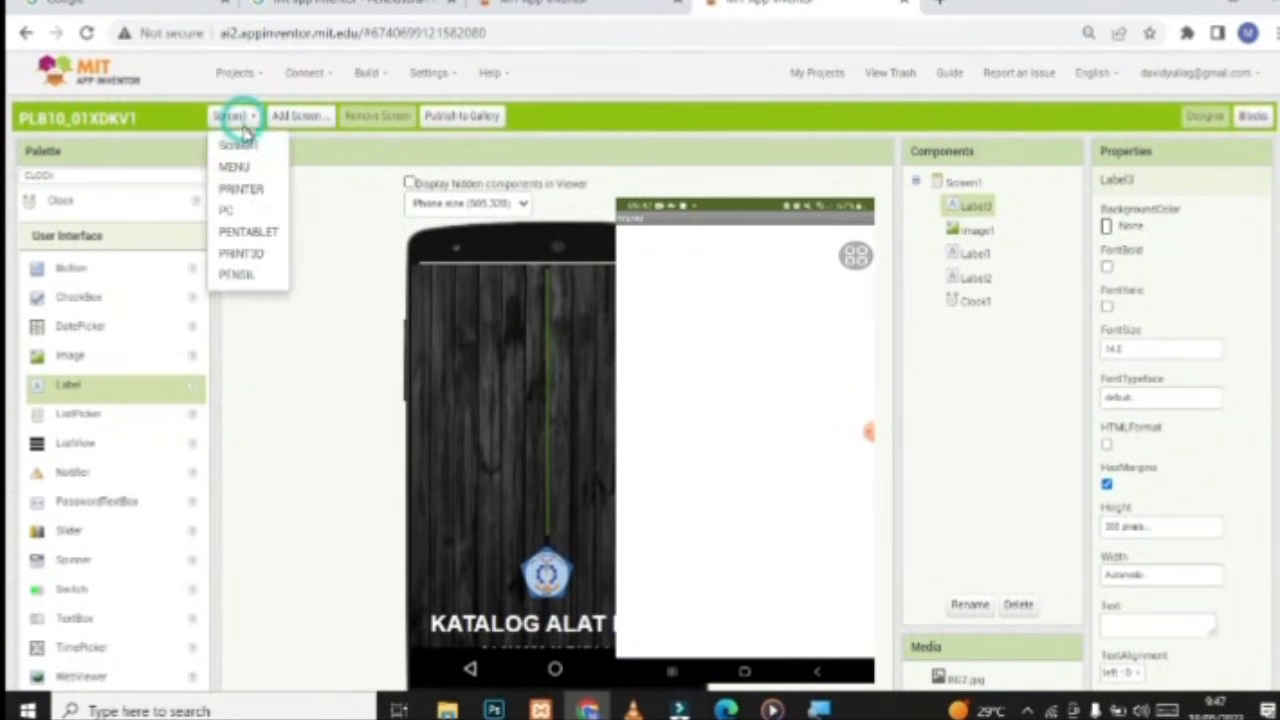
left_click(240, 164)
Turn off ShowStatusBar and TitleVisible for the MENU screen
scroll(640, 370, "down", 1)
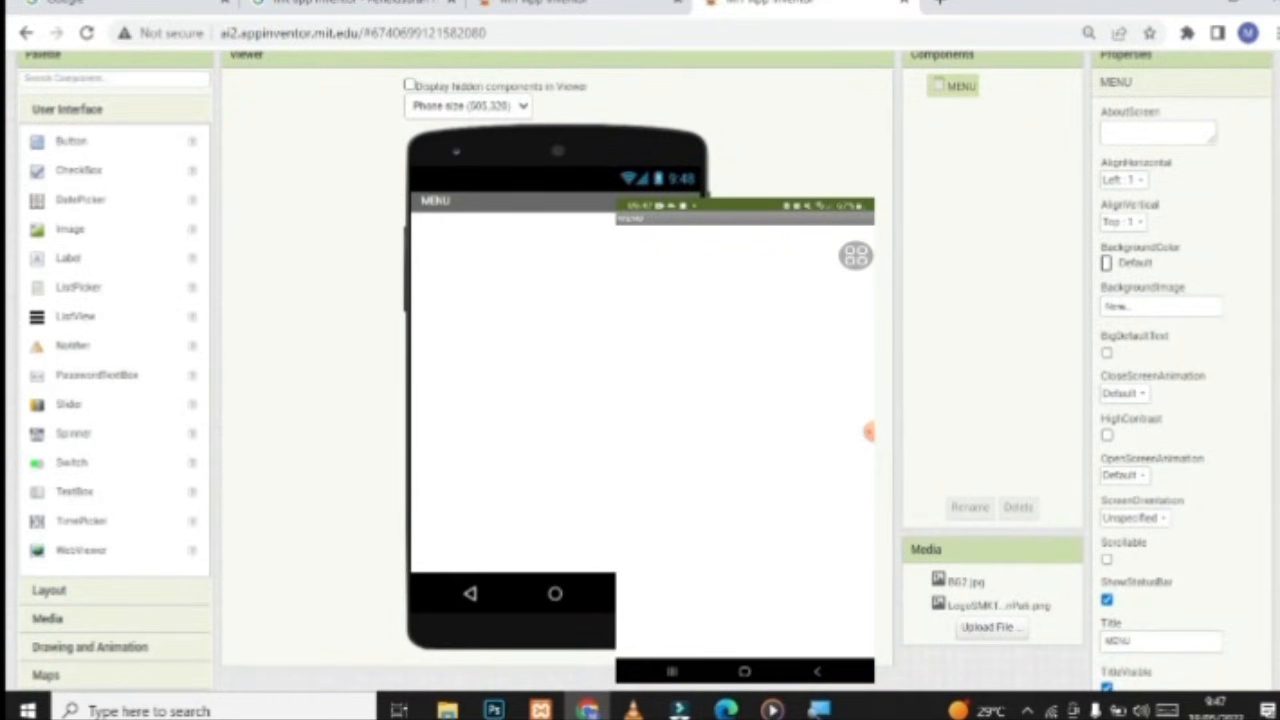
scroll(1118, 336, "up", 1)
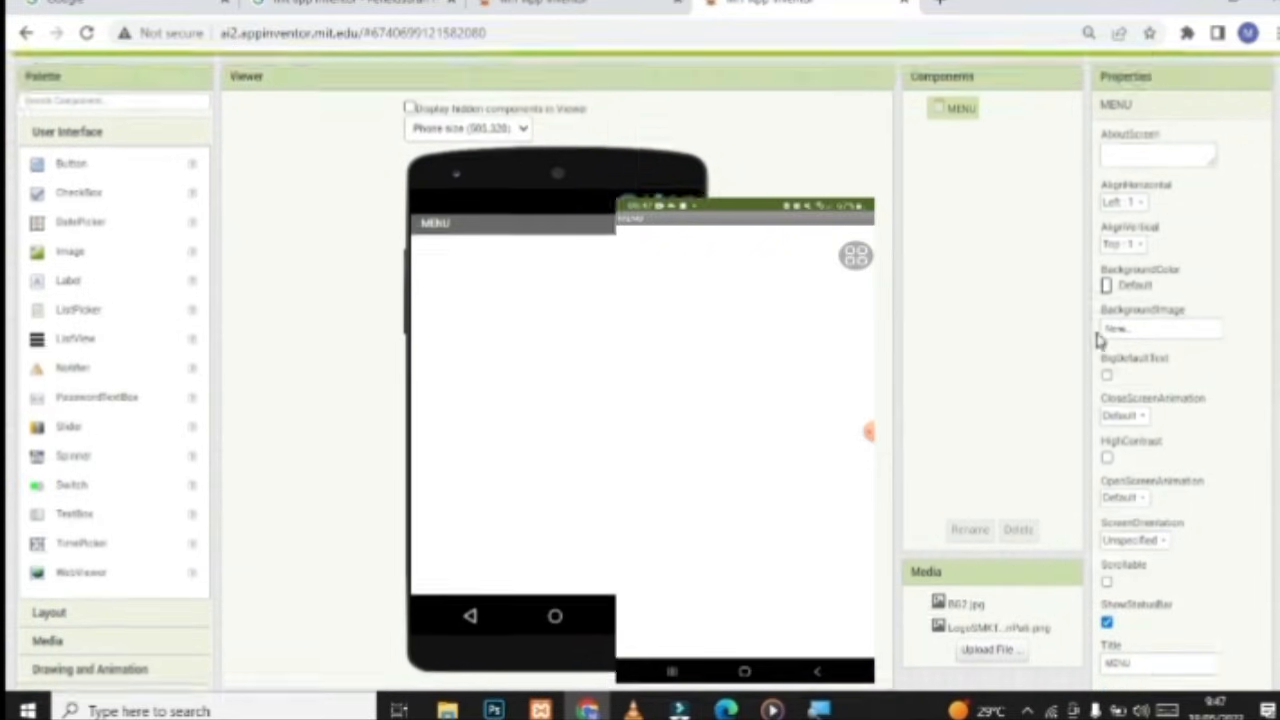
scroll(1137, 286, "down", 1)
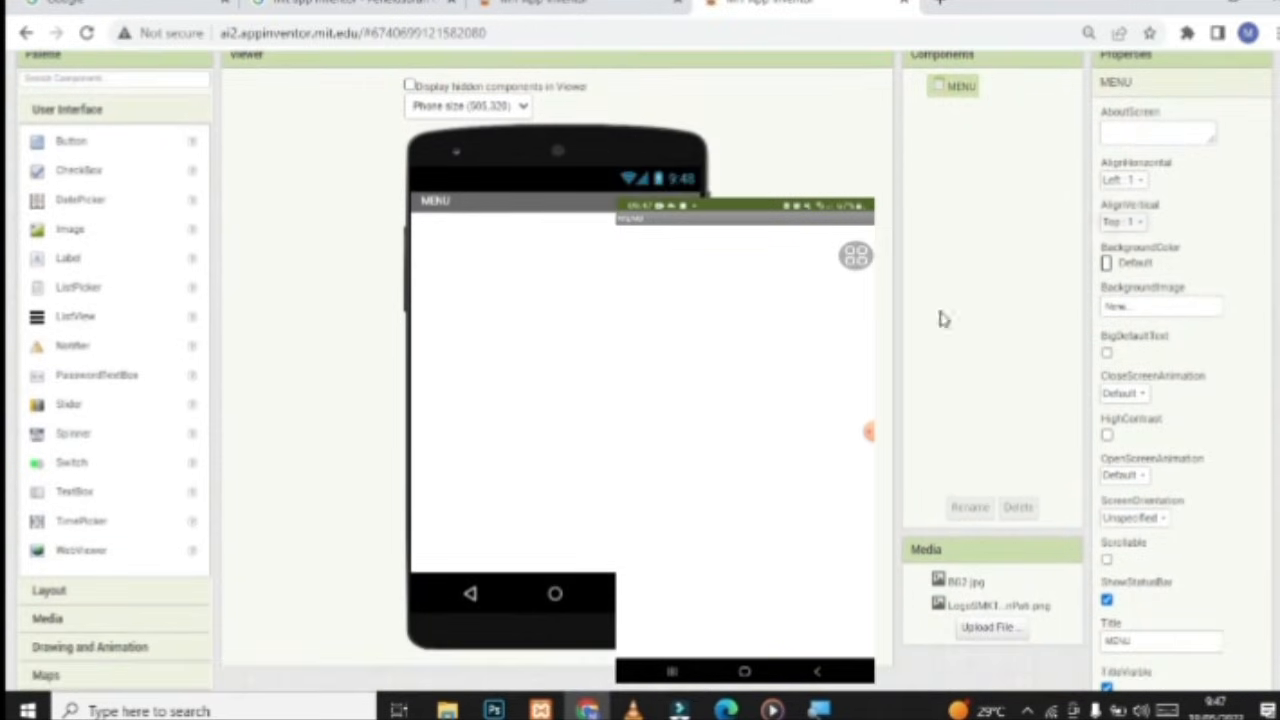
scroll(1166, 434, "down", 1)
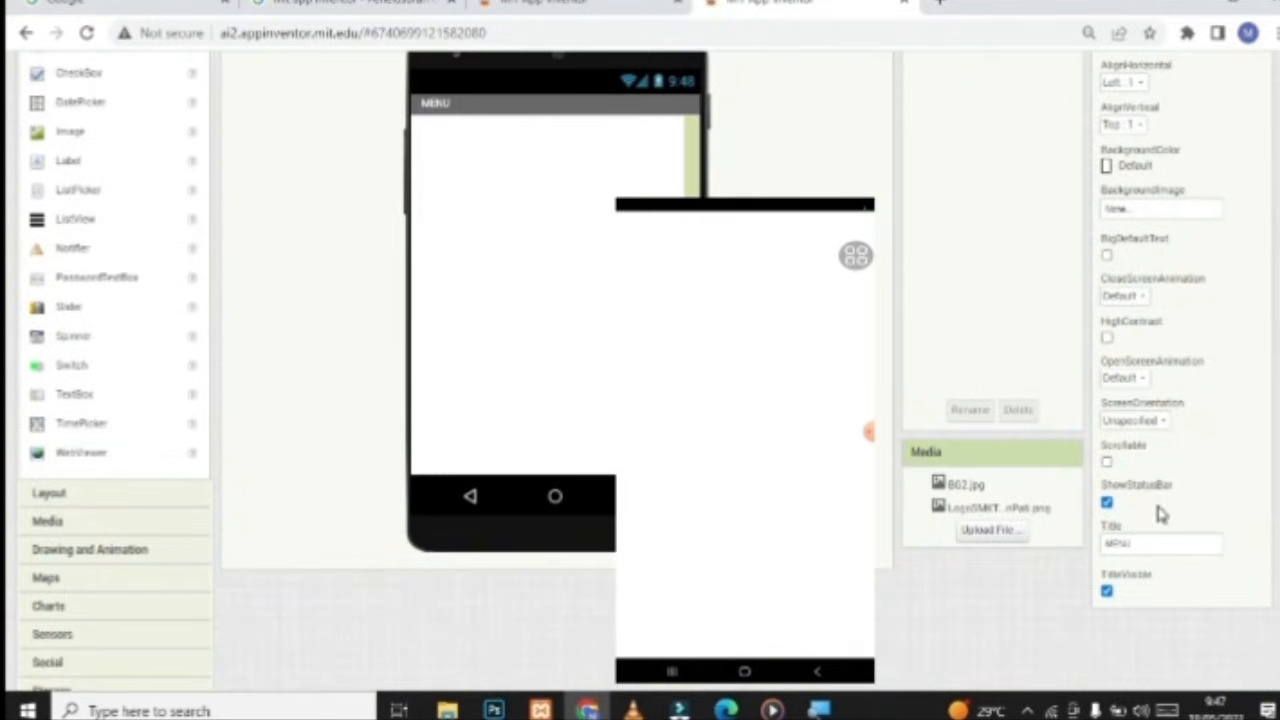
left_click(1107, 502)
left_click(1107, 591)
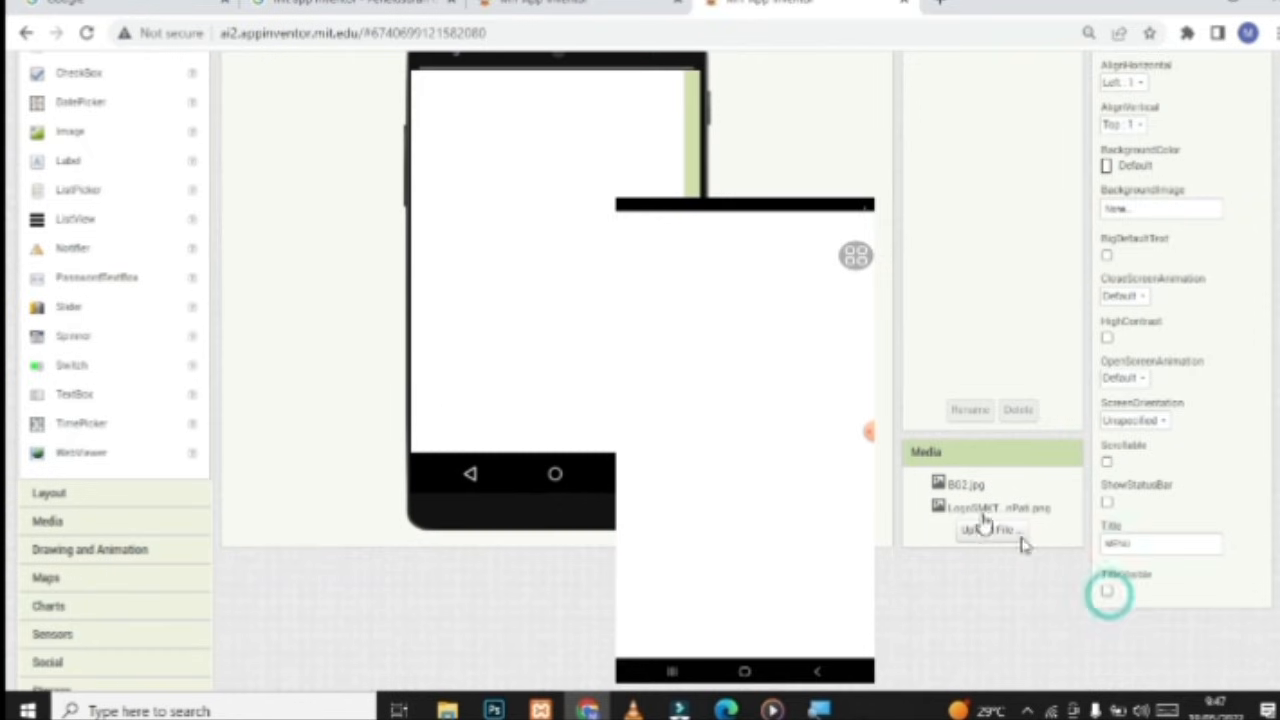
Set the MENU screen's background image to BG2.jpg
scroll(608, 394, "up", 1)
scroll(800, 325, "up", 1)
scroll(1060, 333, "down", 1)
left_click(1160, 307)
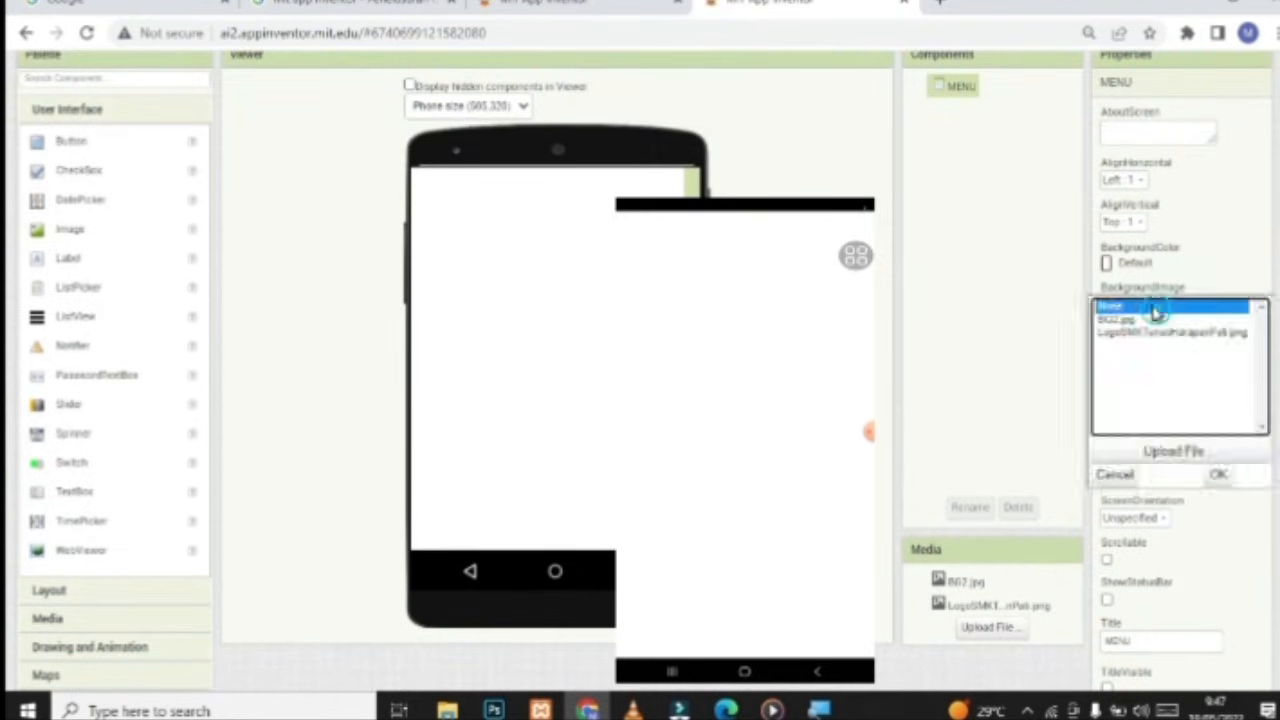
left_click(1125, 320)
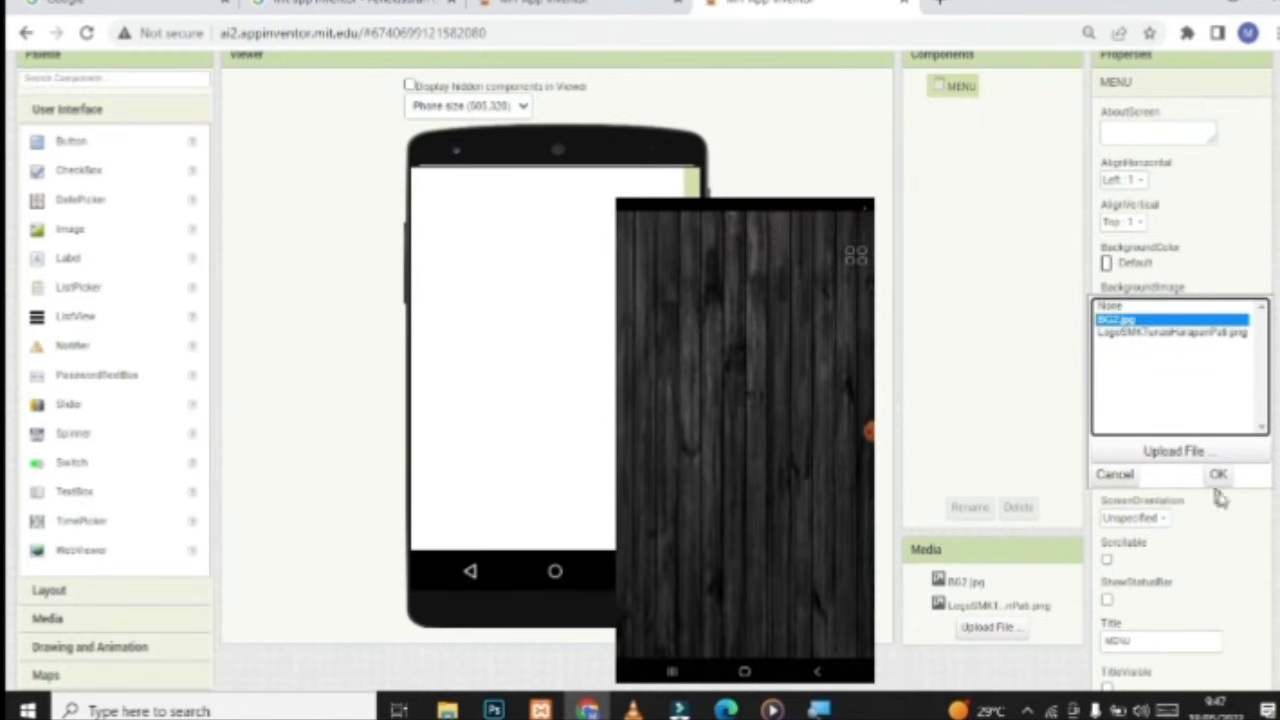
left_click(1220, 478)
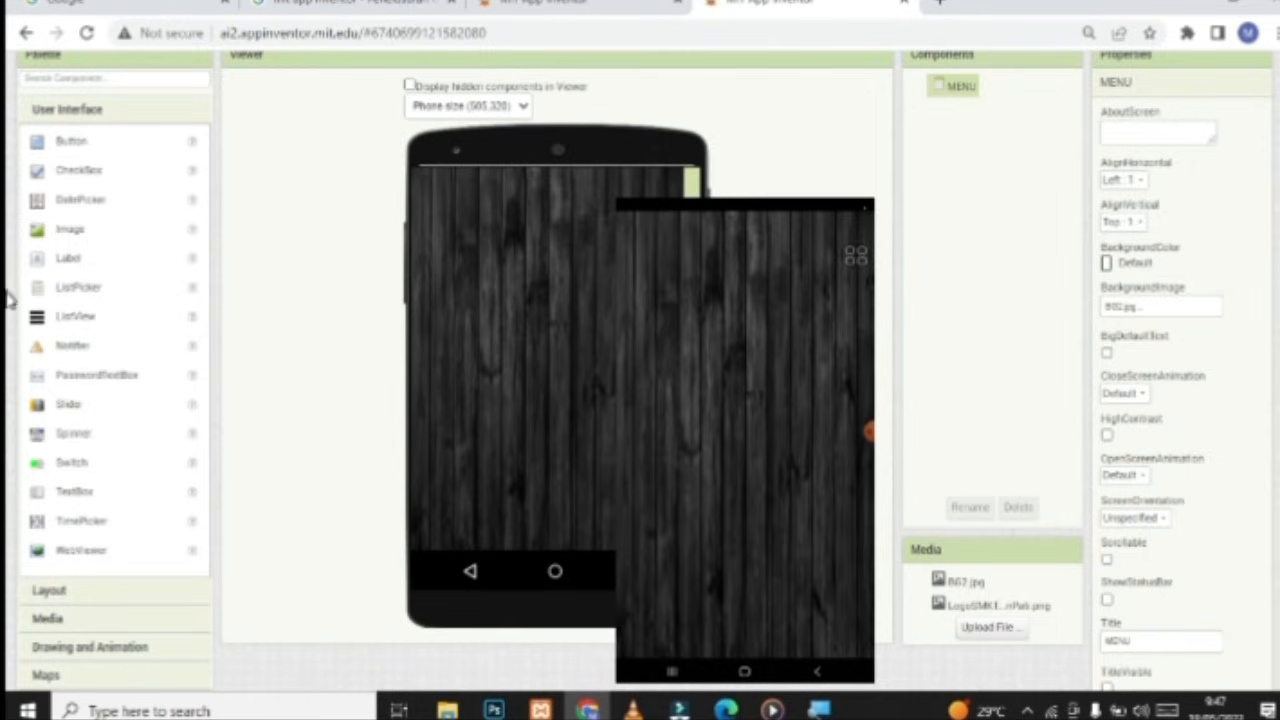
Add a label to the MENU screen and set the screen's horizontal alignment to Center
left_click_drag(67, 258, 470, 180)
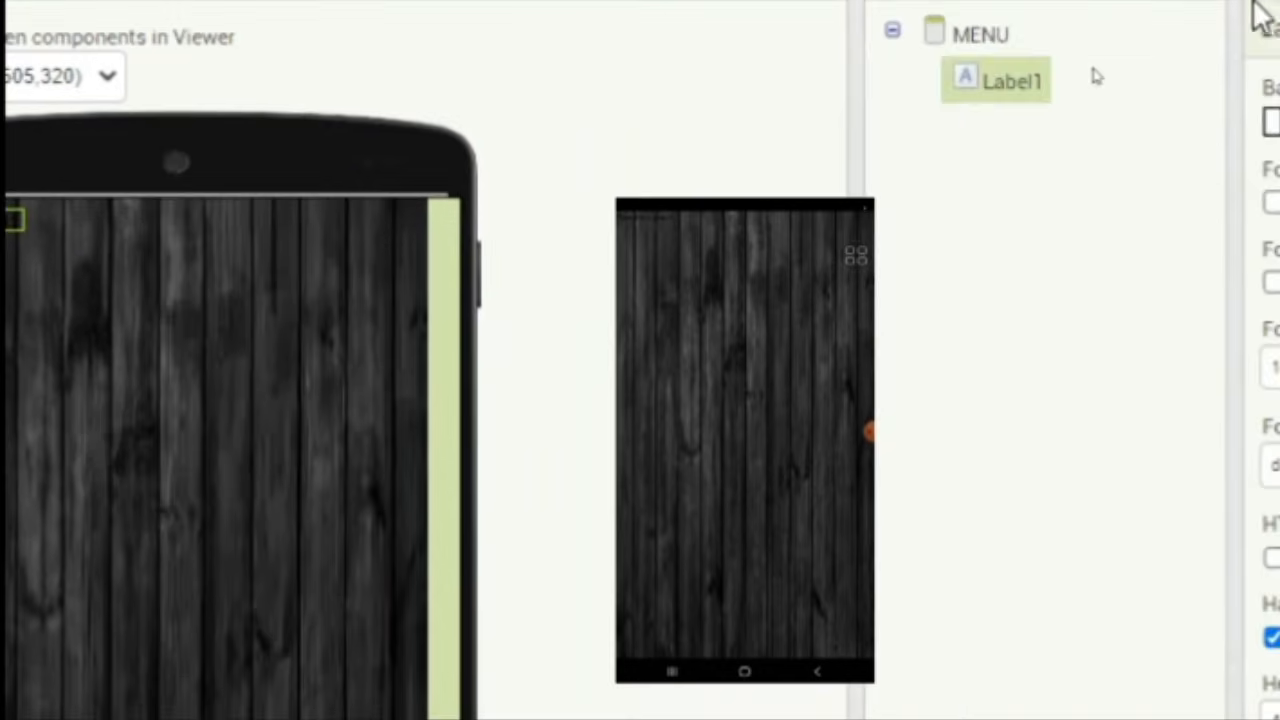
left_click(970, 42)
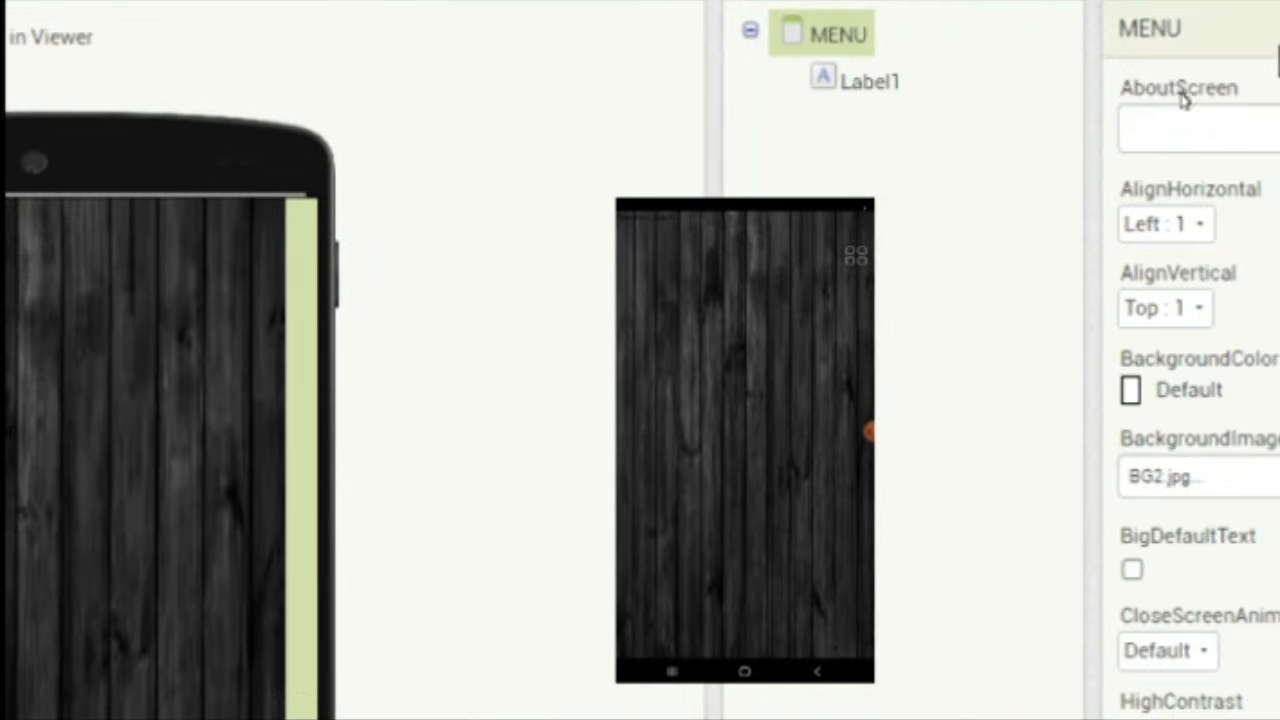
left_click(1145, 230)
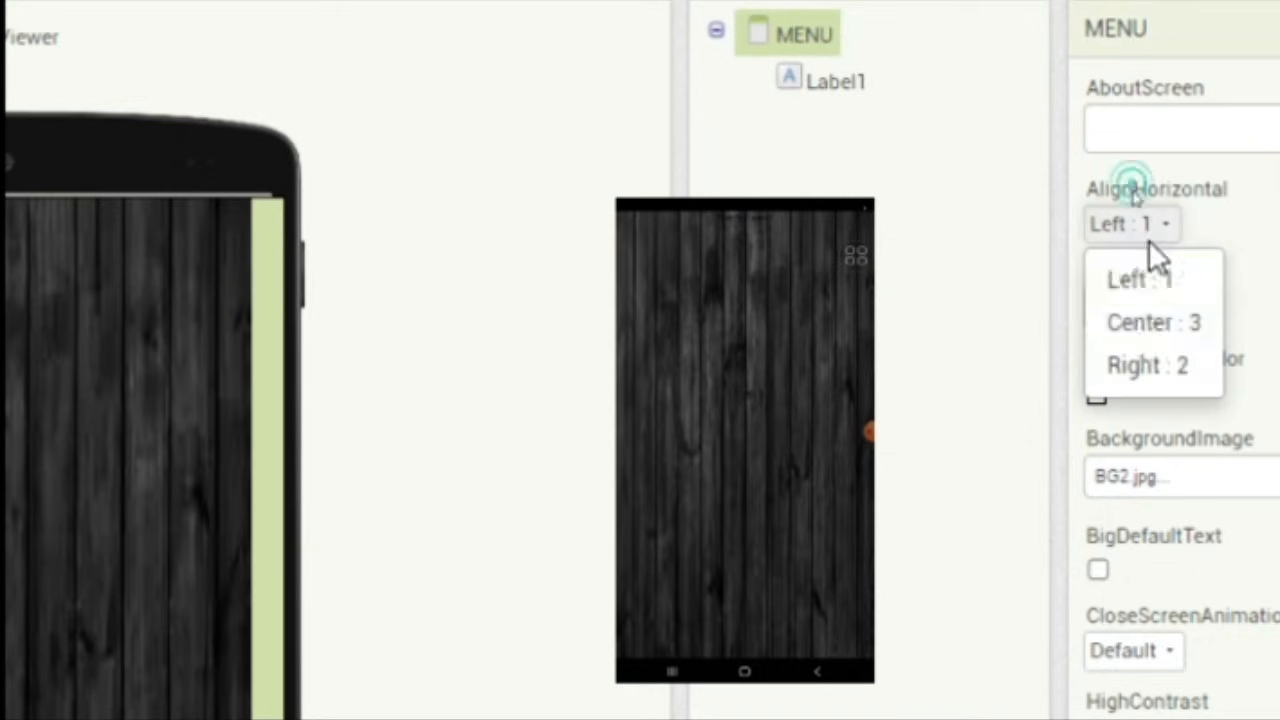
left_click(1125, 325)
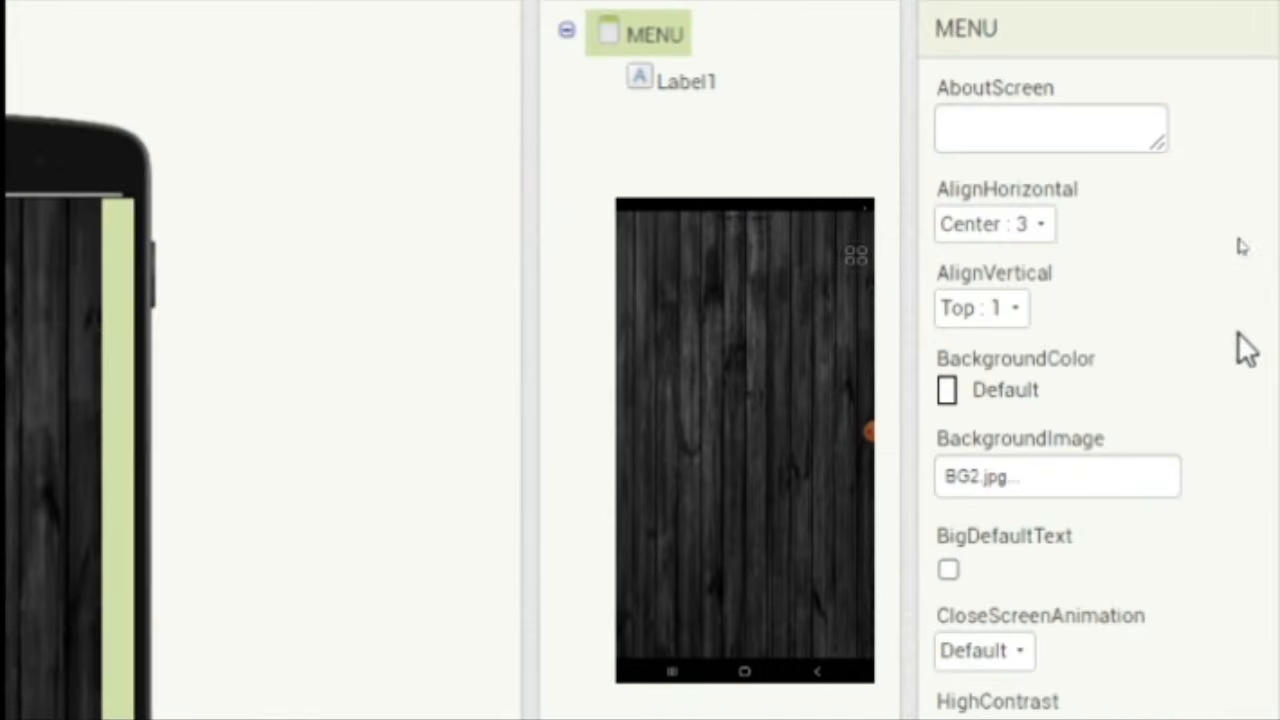
Make Label1 on the MENU screen bold and set its font size to 30
scroll(994, 375, "up", 3)
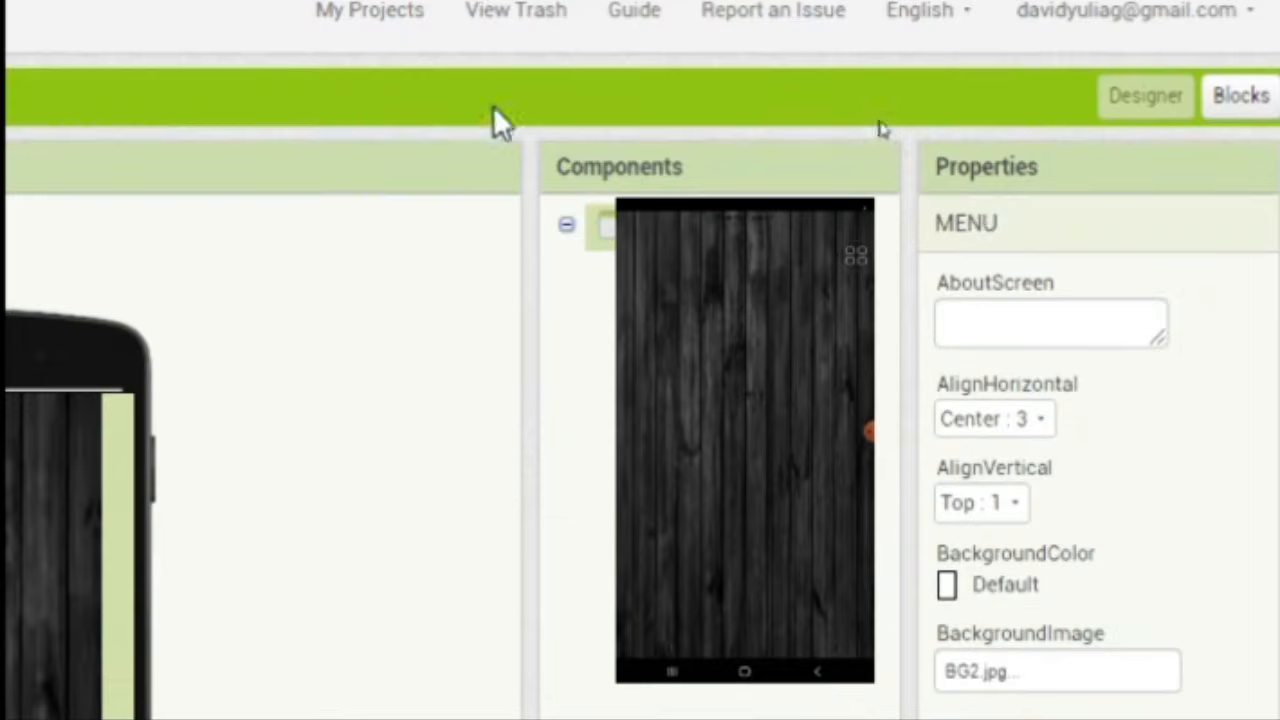
left_click(712, 280)
left_click(948, 398)
scroll(975, 400, "down", 2)
left_click(1020, 368)
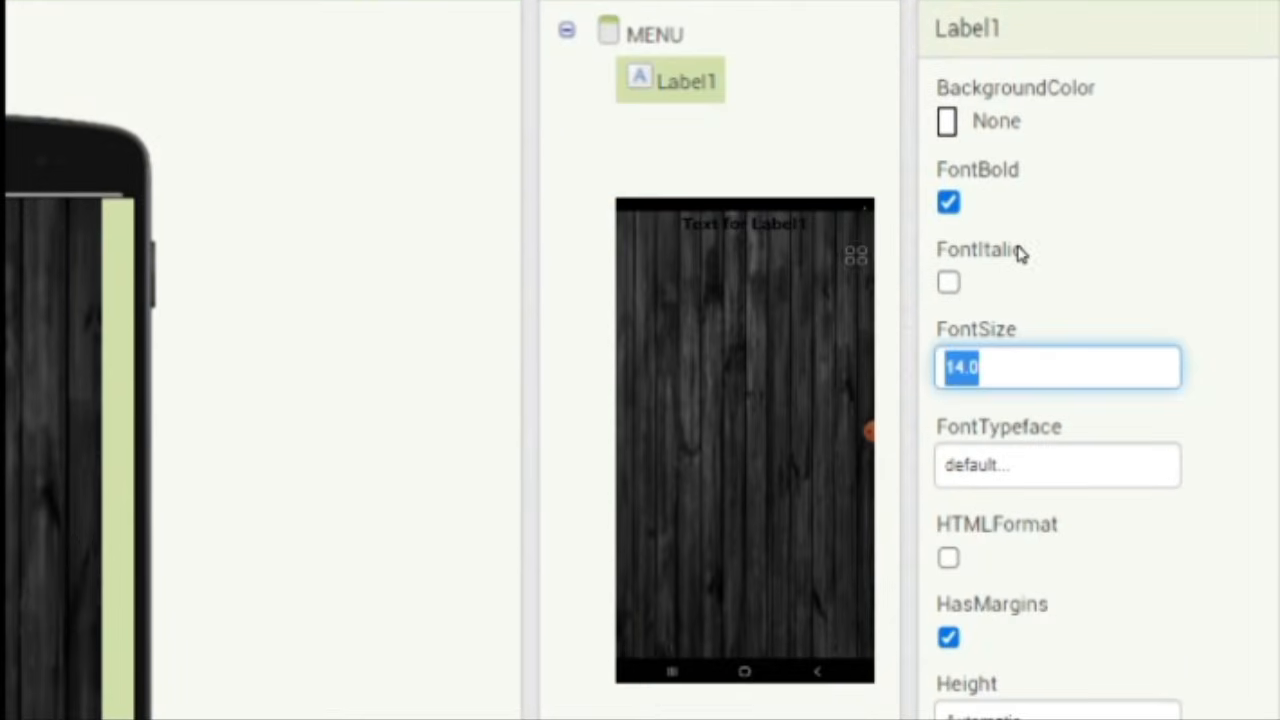
type("30")
key("Return")
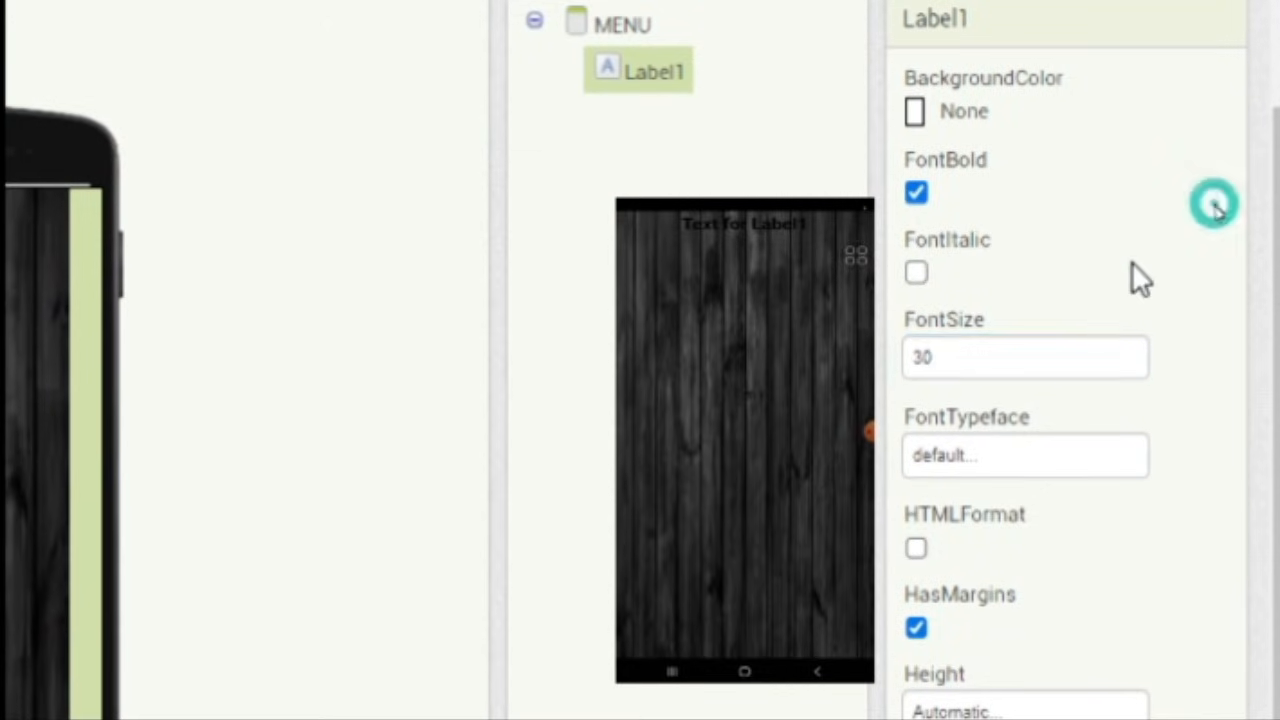
Set the text color of the MENU screen's Label1 to White
scroll(1071, 341, "down", 2)
scroll(1078, 466, "down", 3)
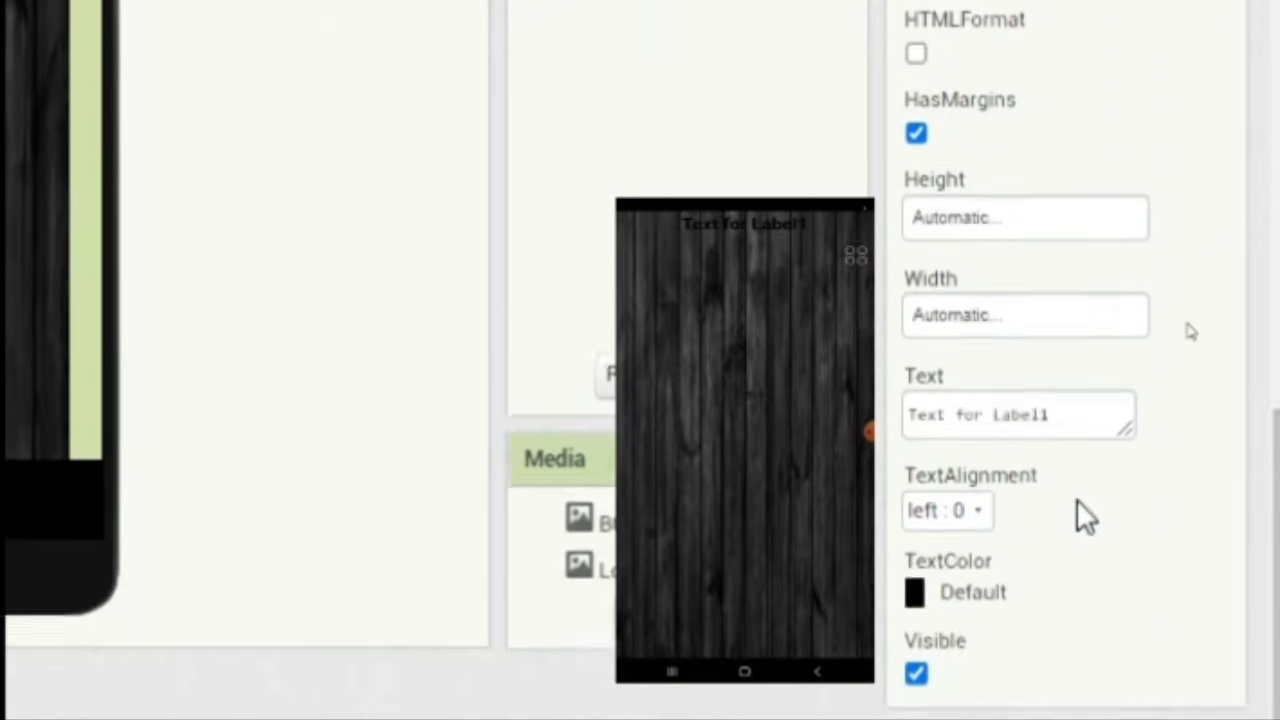
left_click(962, 569)
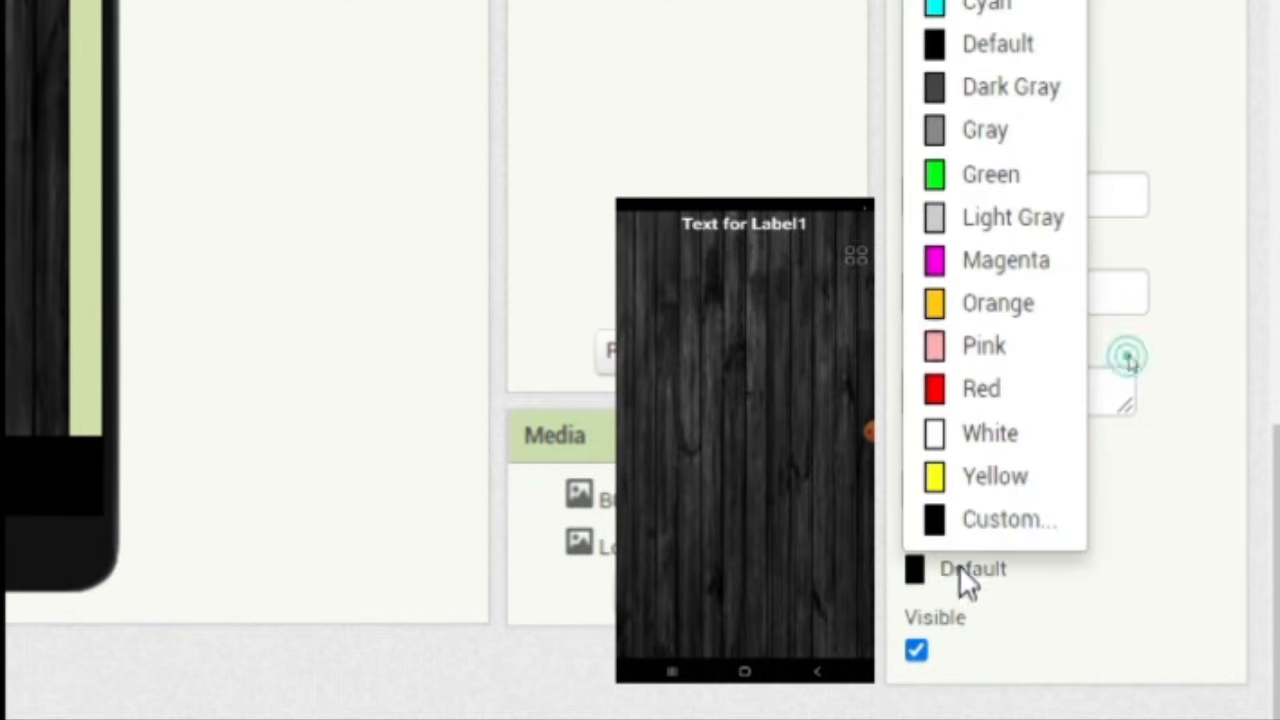
left_click(966, 436)
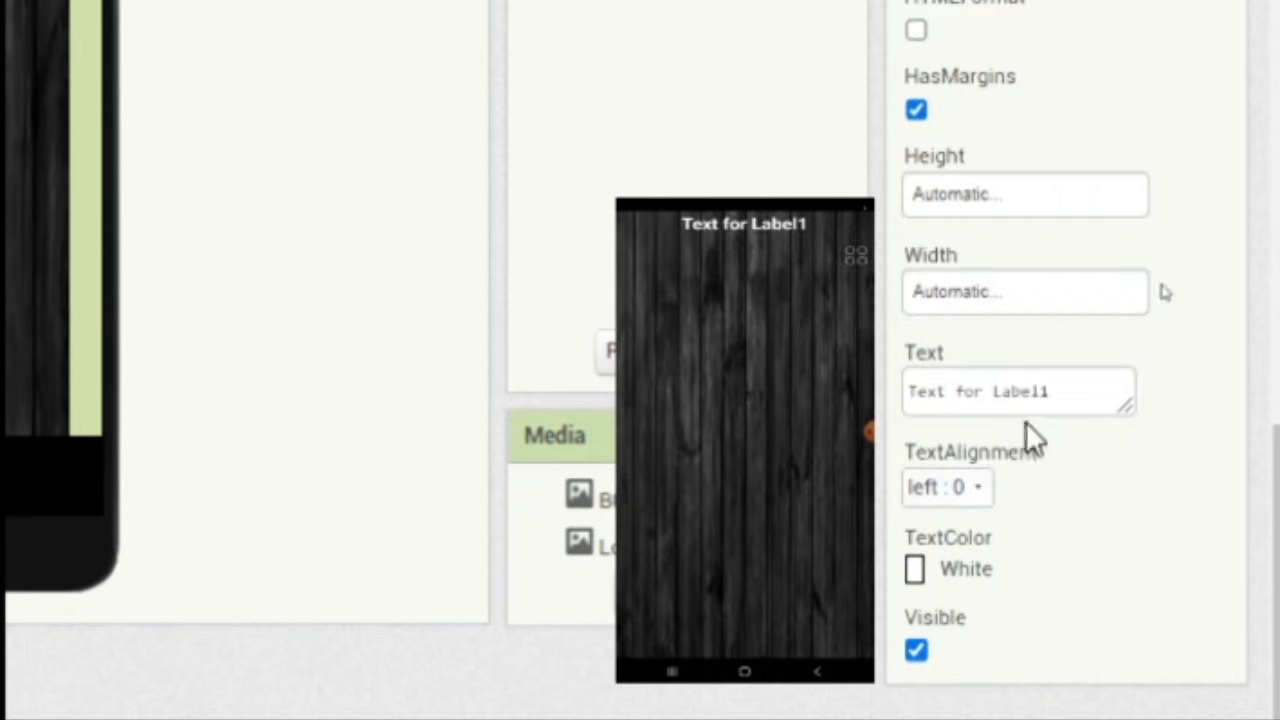
Change the text of Label1 on the MENU screen to KATALOG ALAT DKV
left_click_drag(1078, 405, 877, 394)
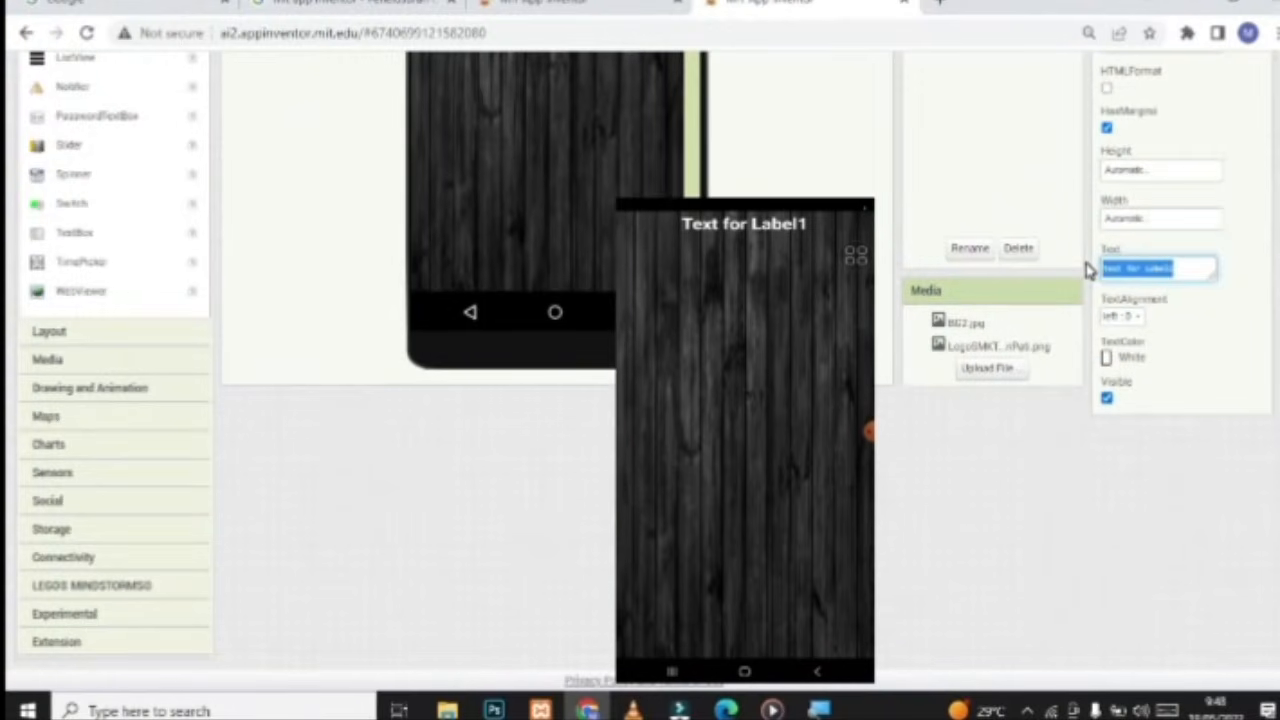
scroll(943, 249, "up", 5)
key("BackSpace")
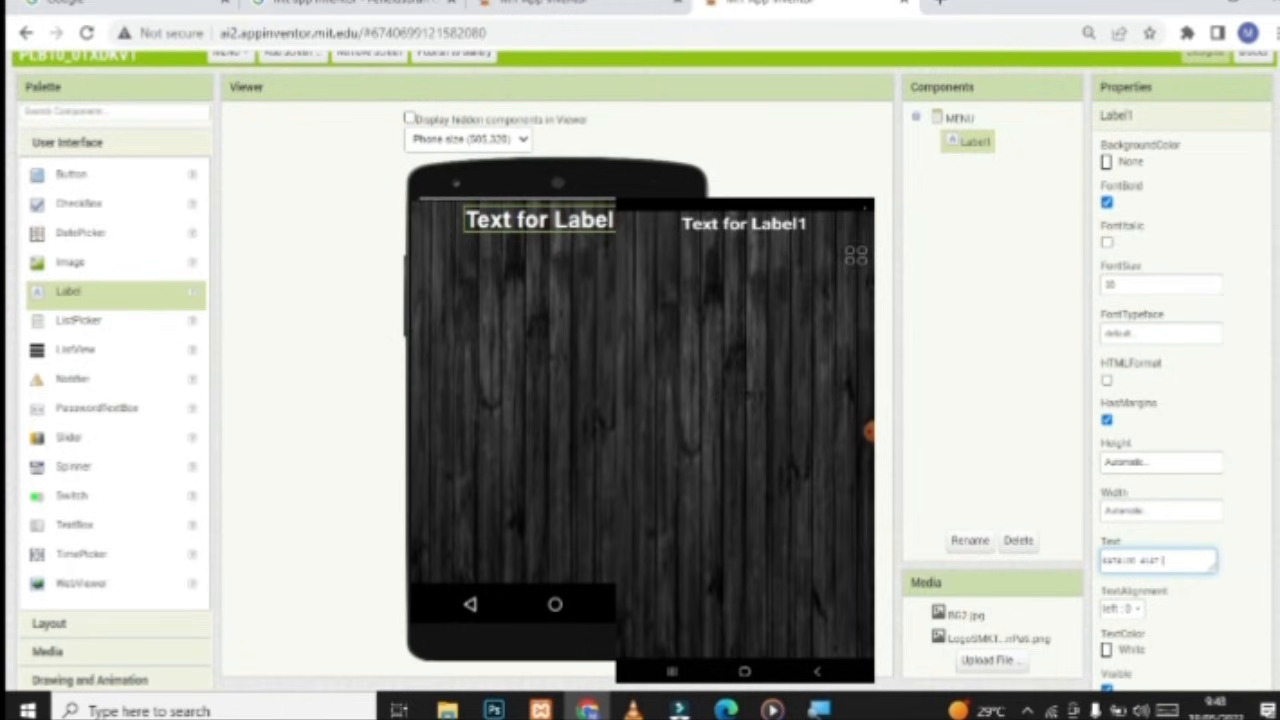
type("KATALOG ALAT DKV")
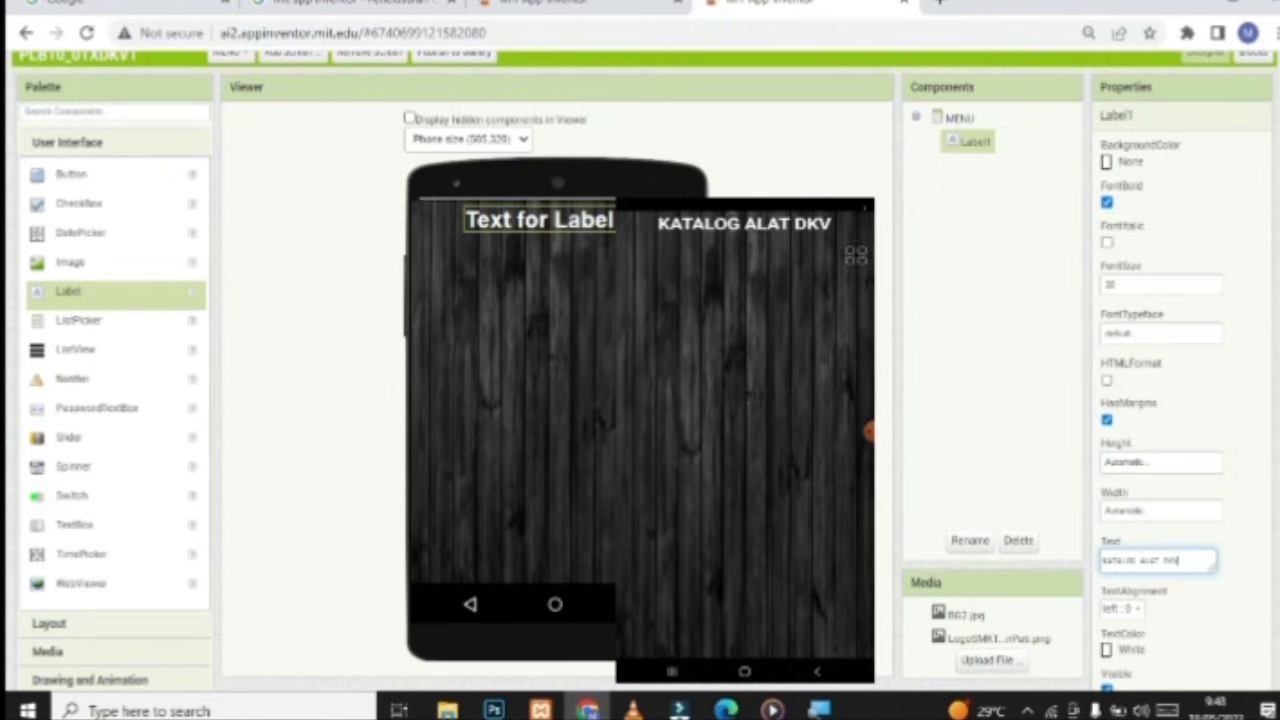
key("Return")
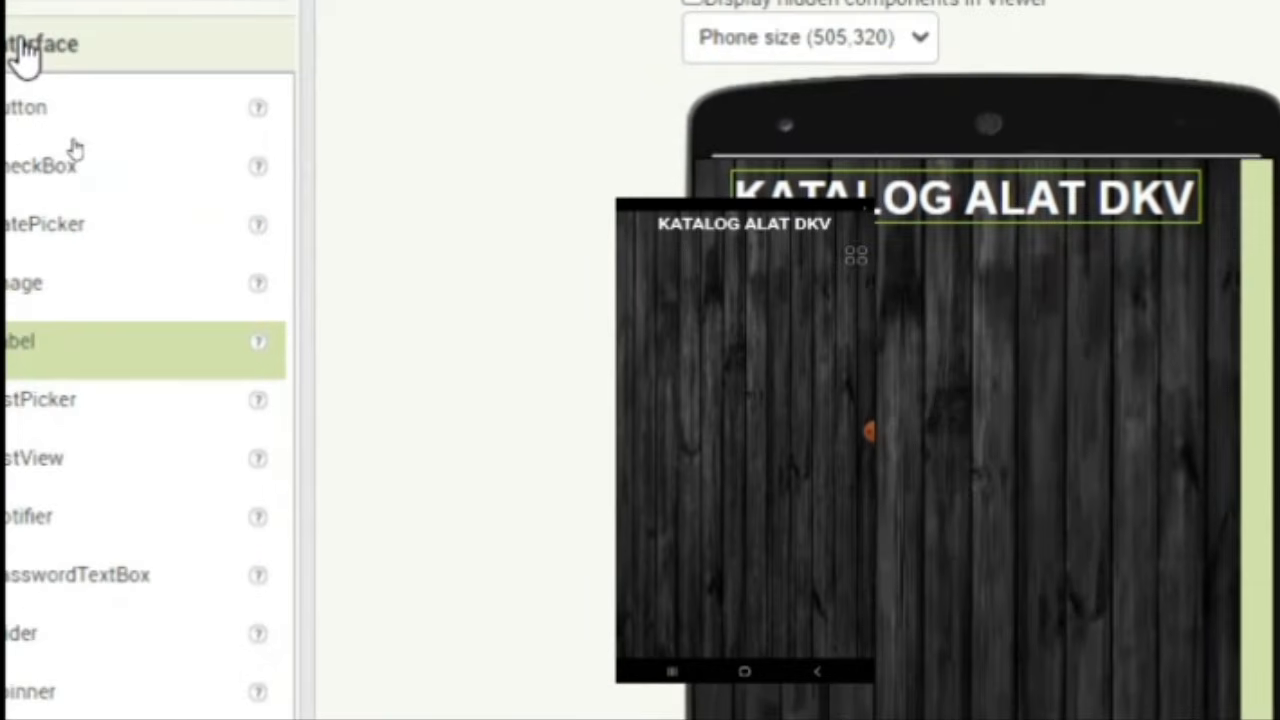
Add a VerticalScrollArrangement below the title label, with Center horizontal alignment and background color None
scroll(150, 180, "down", 5)
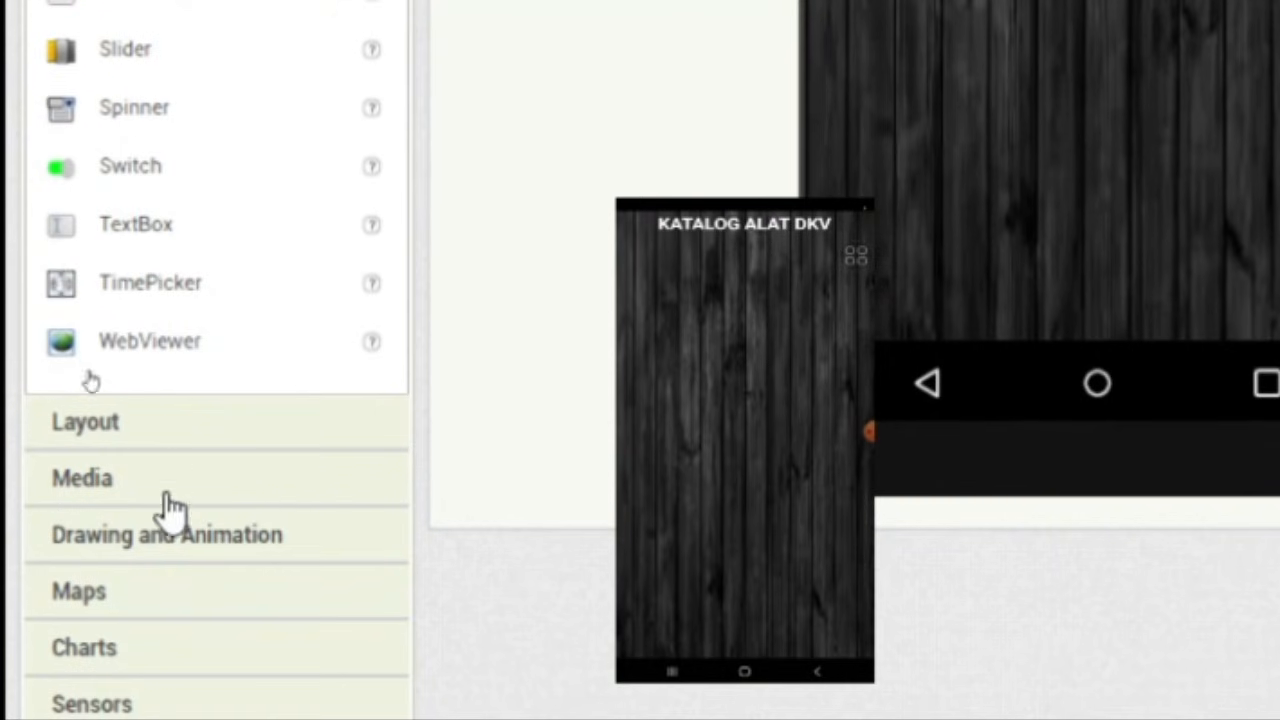
left_click(172, 432)
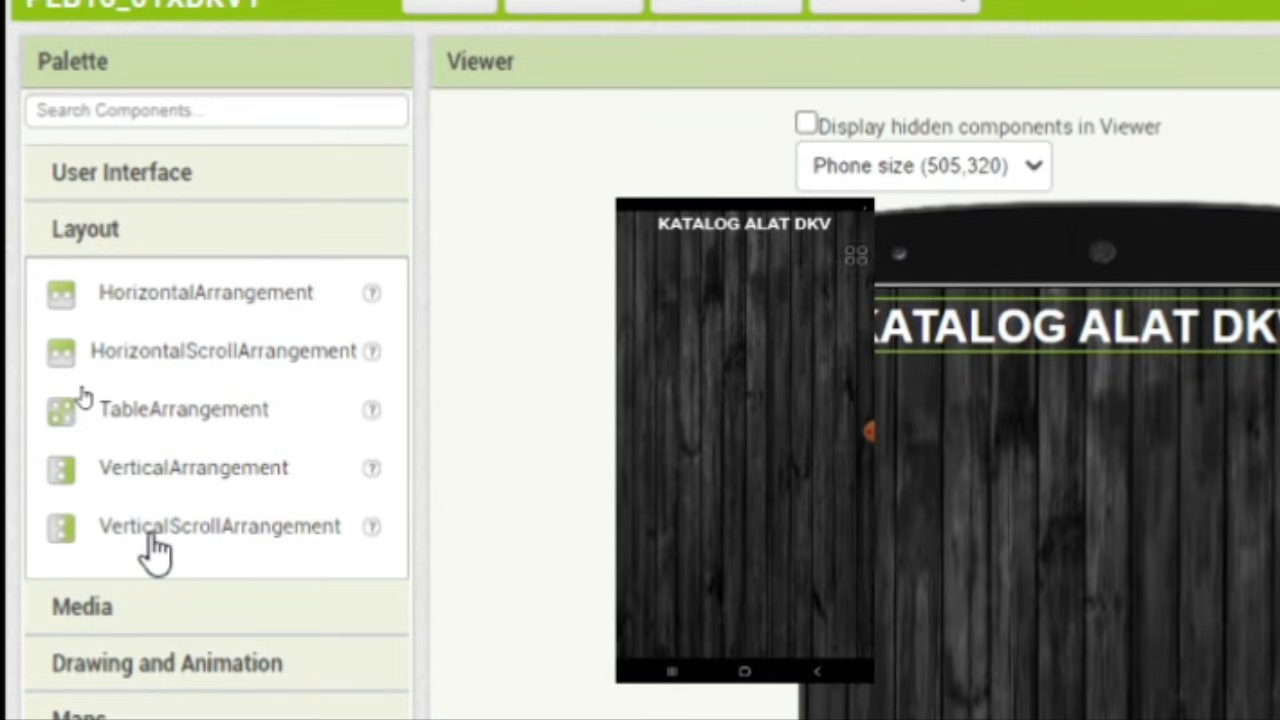
left_click_drag(133, 540, 1040, 550)
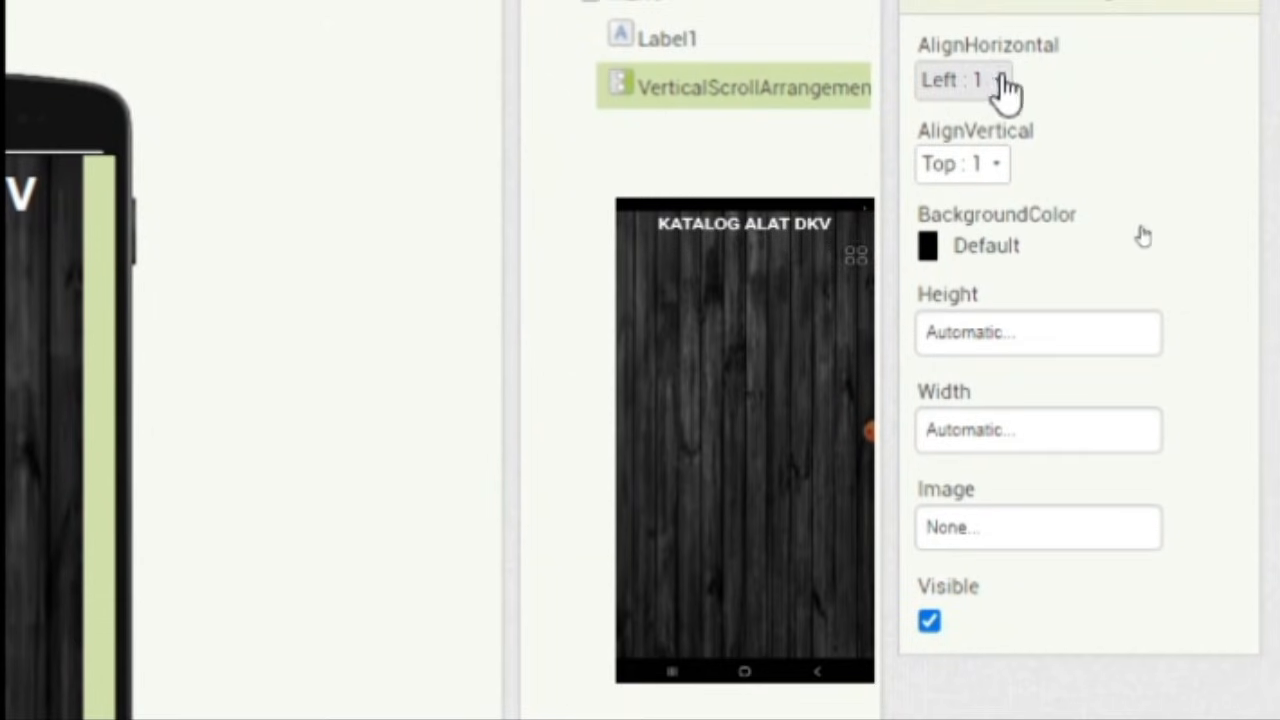
left_click(990, 75)
left_click(985, 188)
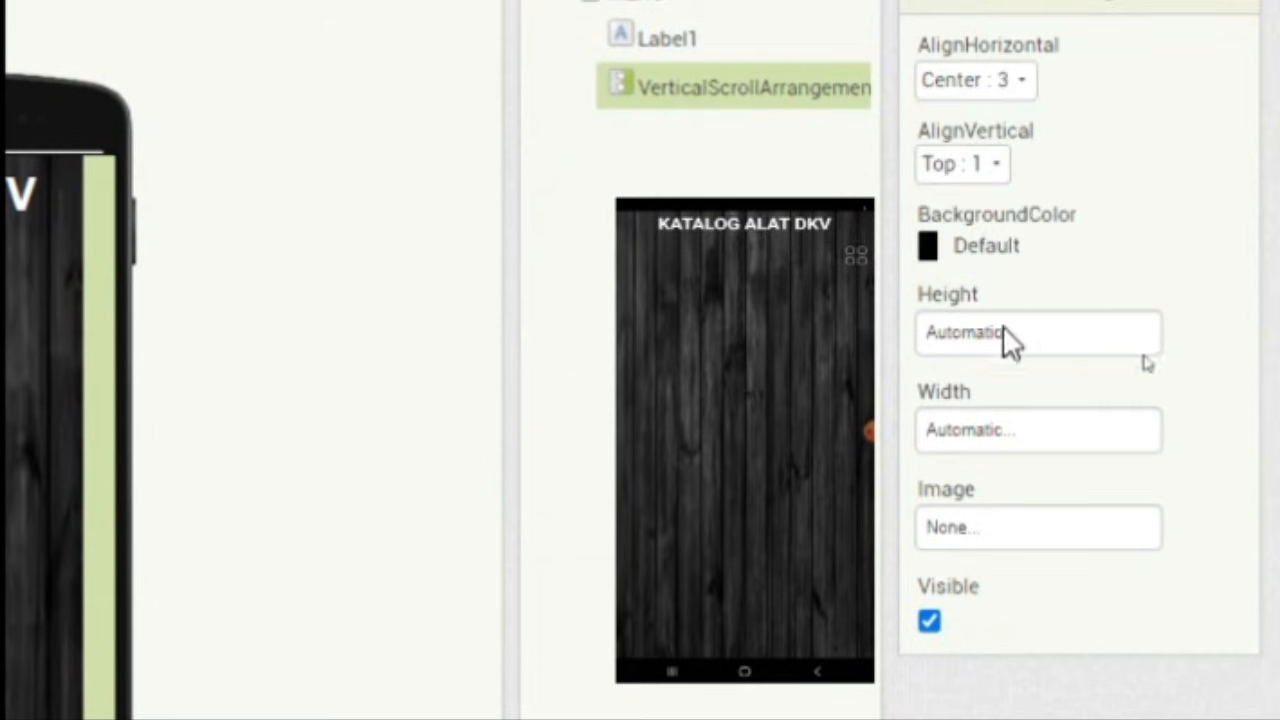
left_click(987, 249)
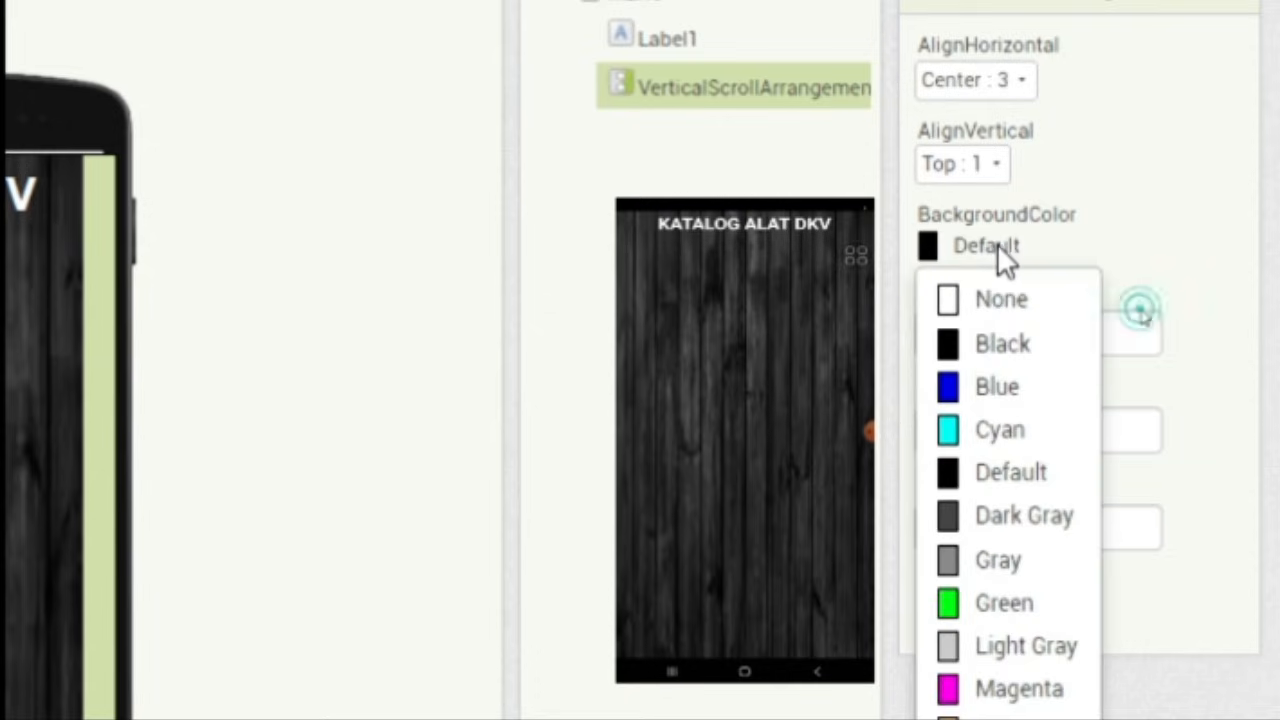
left_click(1000, 299)
Set both the height and width of the VerticalScrollArrangement to Fill parent
left_click(983, 337)
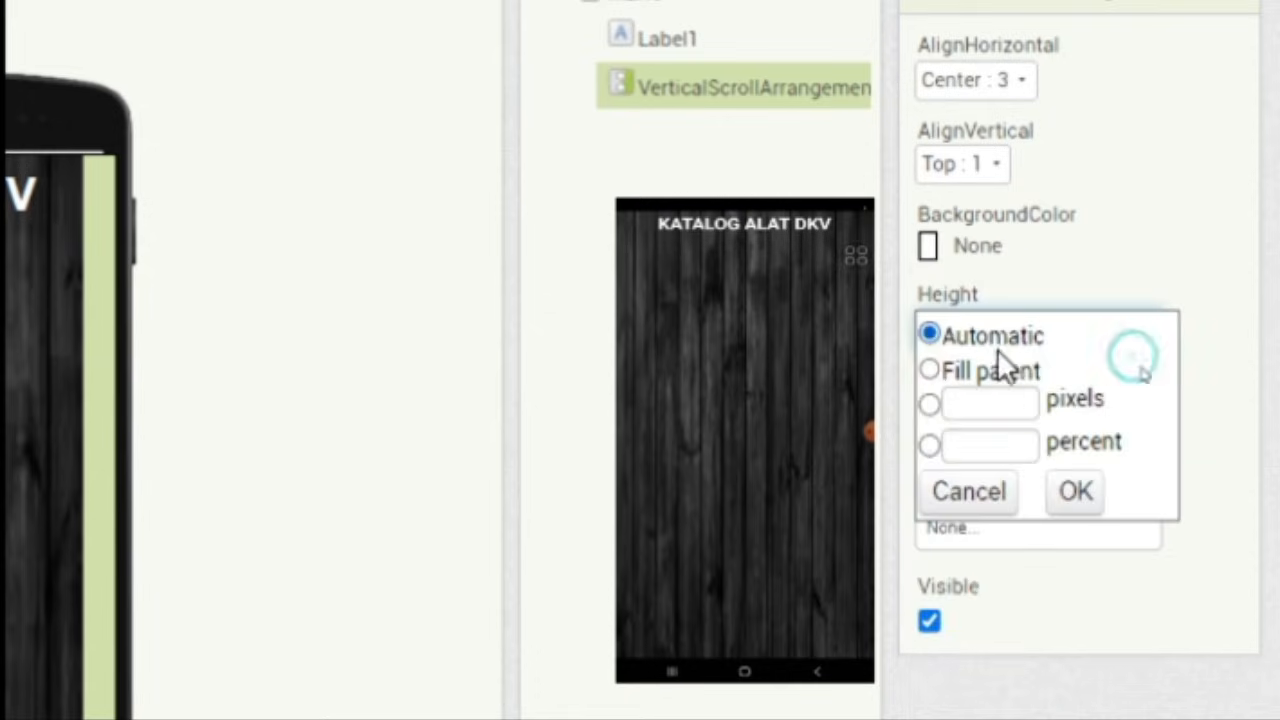
left_click(930, 371)
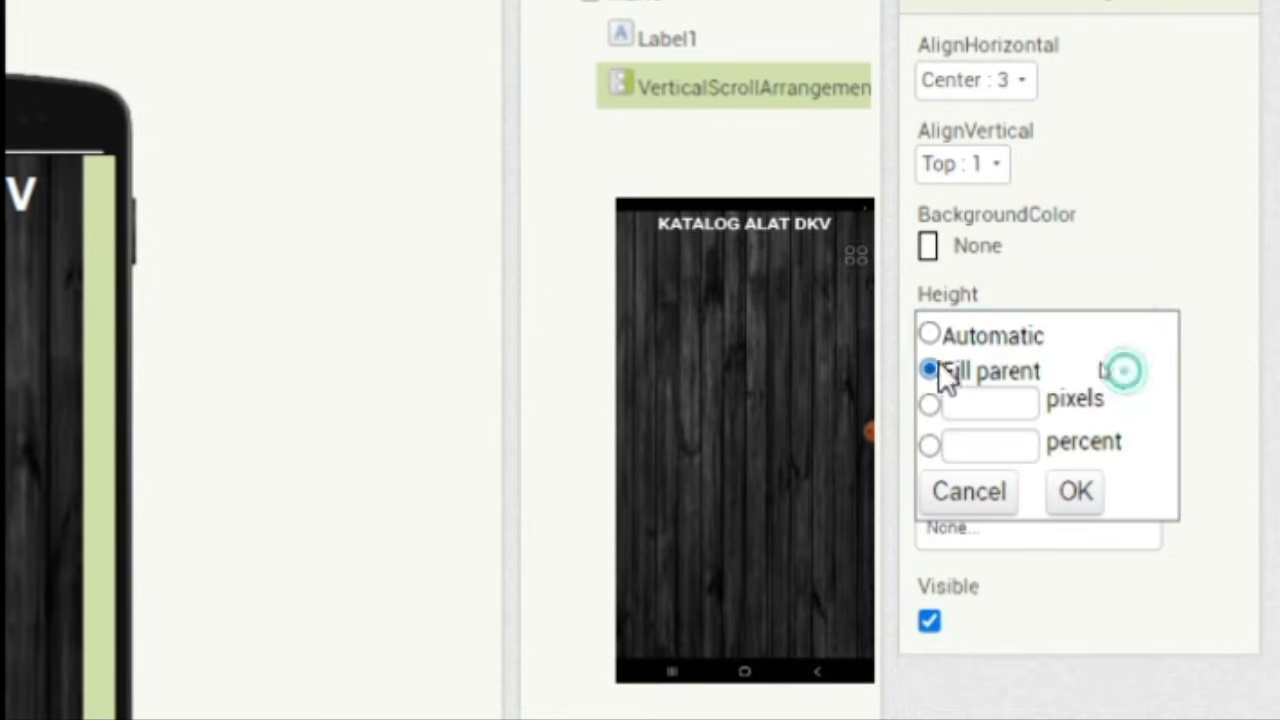
left_click(1076, 491)
left_click(965, 425)
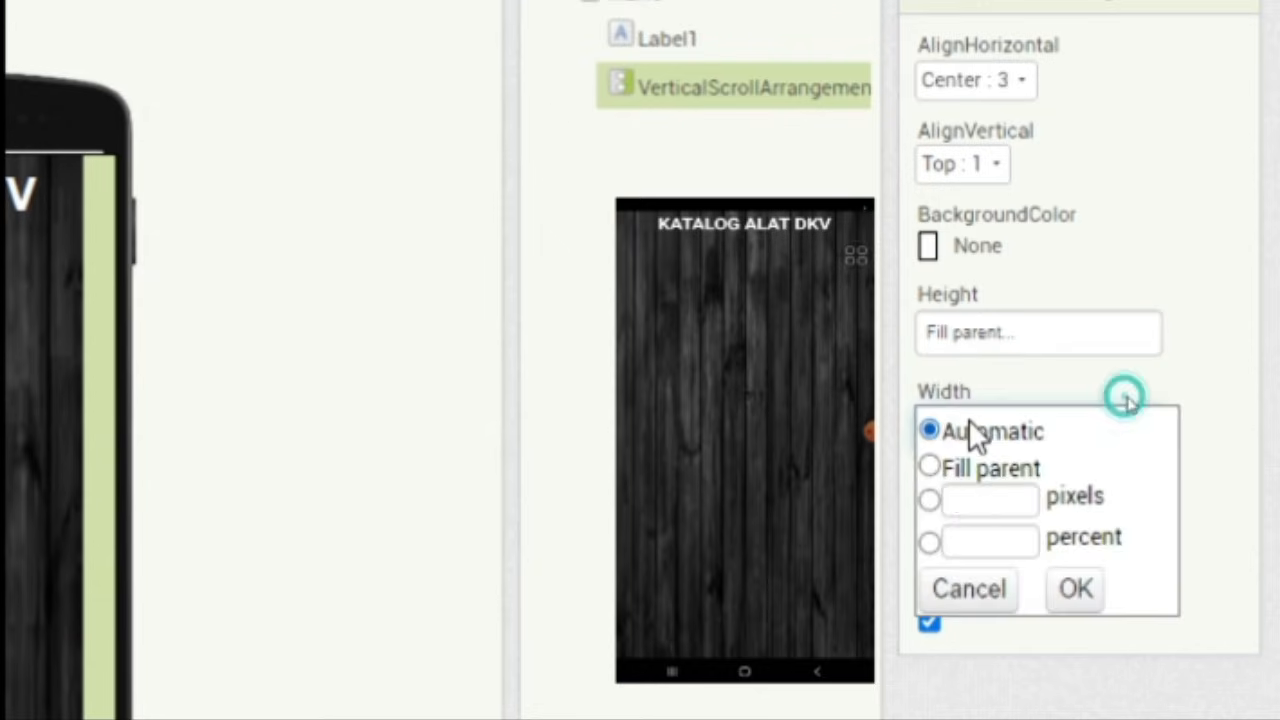
left_click(929, 468)
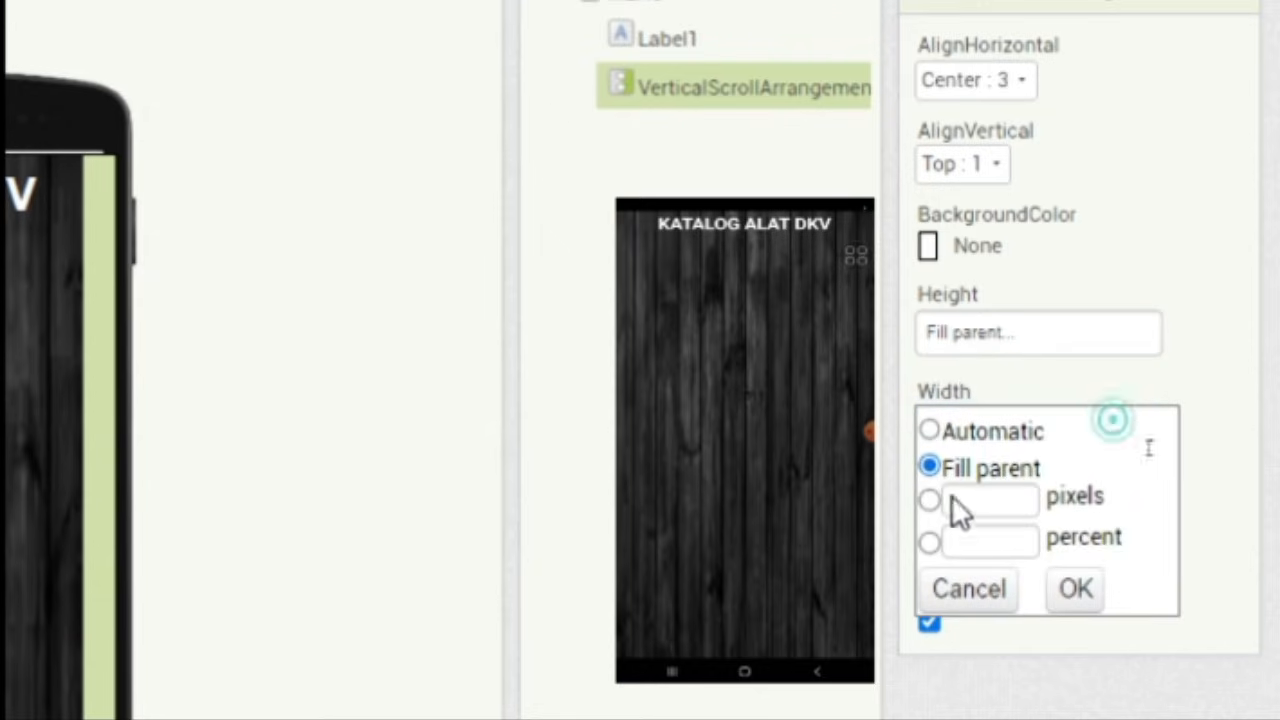
left_click(1065, 592)
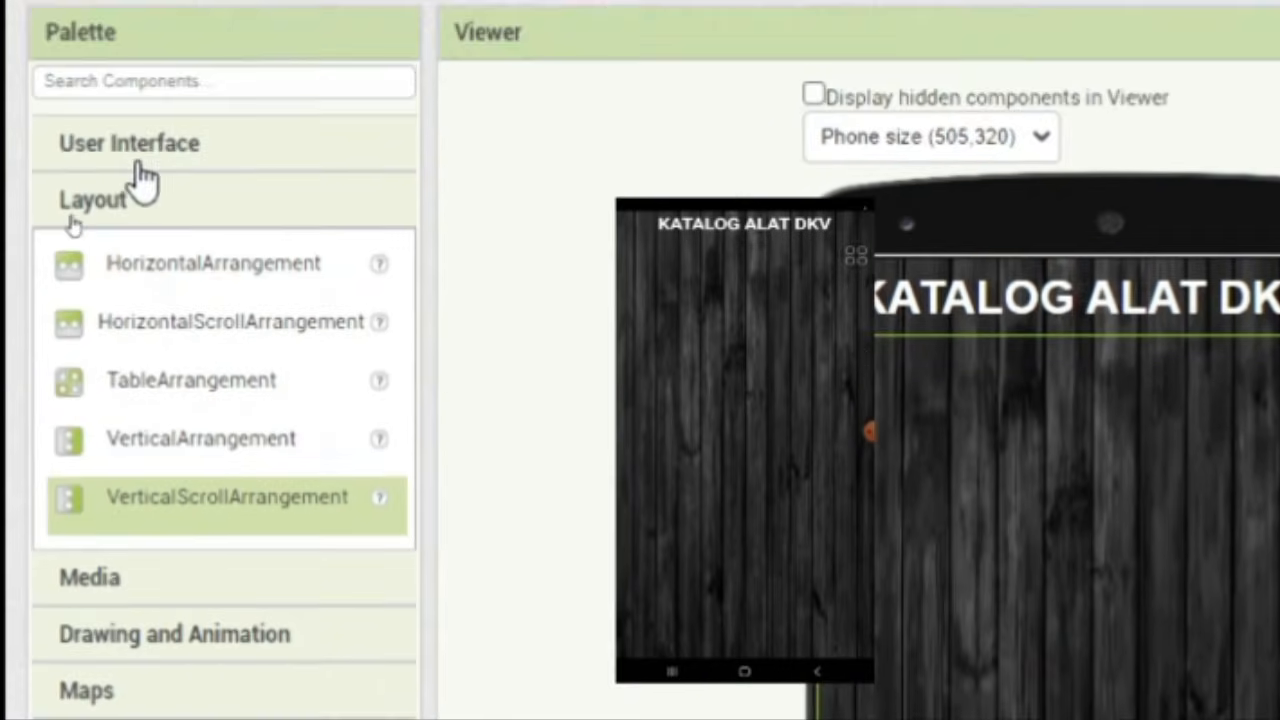
Place two buttons inside the VerticalScrollArrangement, each followed by a label underneath
left_click(136, 160)
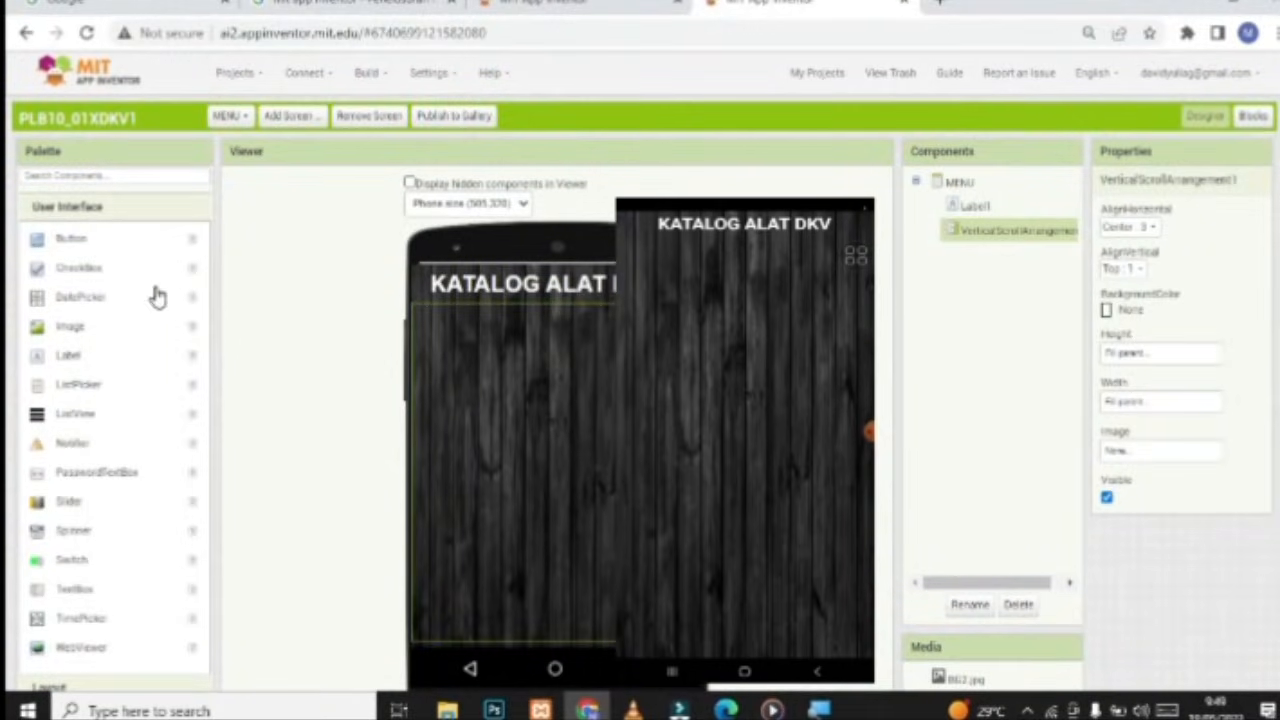
left_click_drag(72, 242, 551, 332)
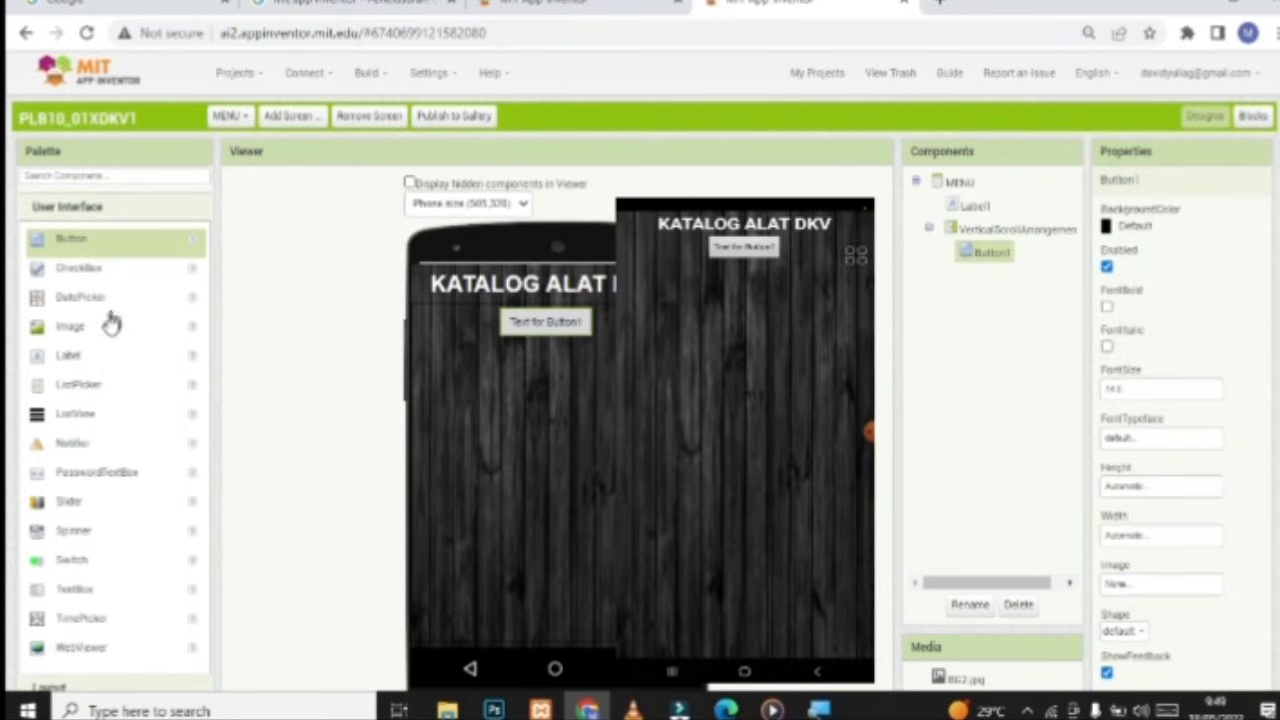
left_click_drag(68, 357, 535, 358)
left_click_drag(52, 240, 558, 378)
left_click_drag(70, 355, 567, 420)
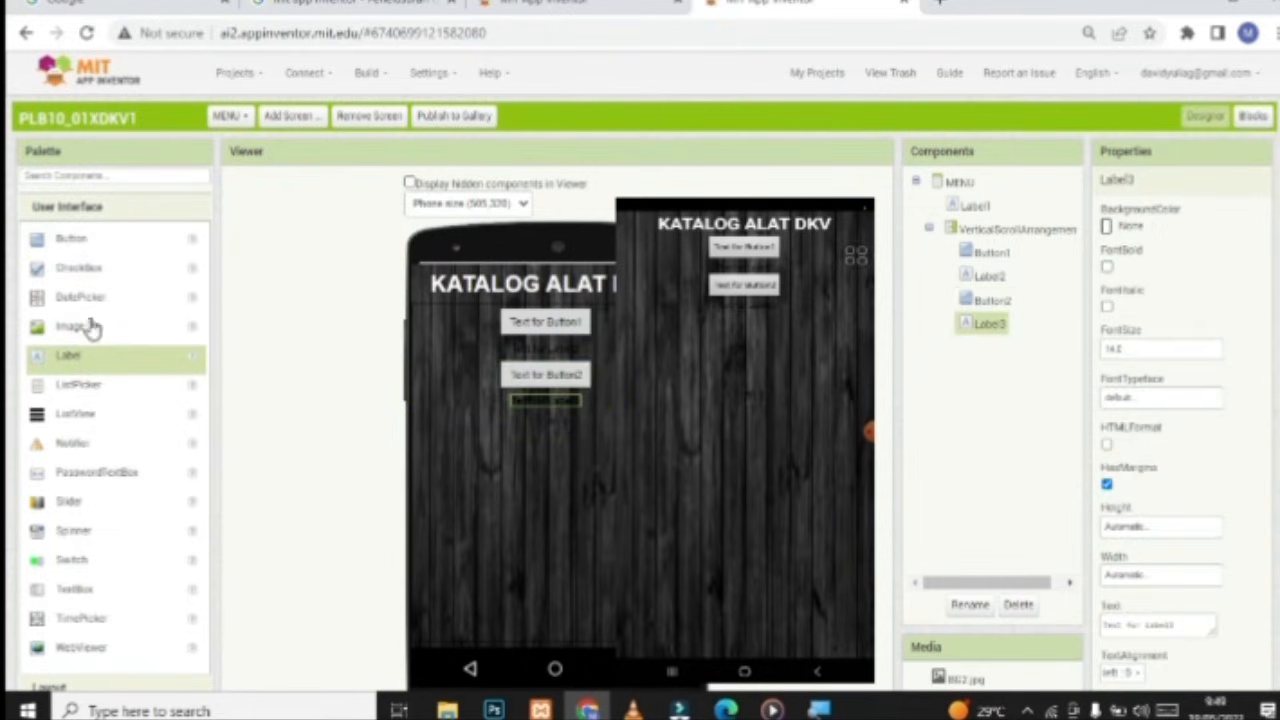
Add three more button and label pairs below the existing ones in the VerticalScrollArrangement
left_click_drag(78, 245, 560, 432)
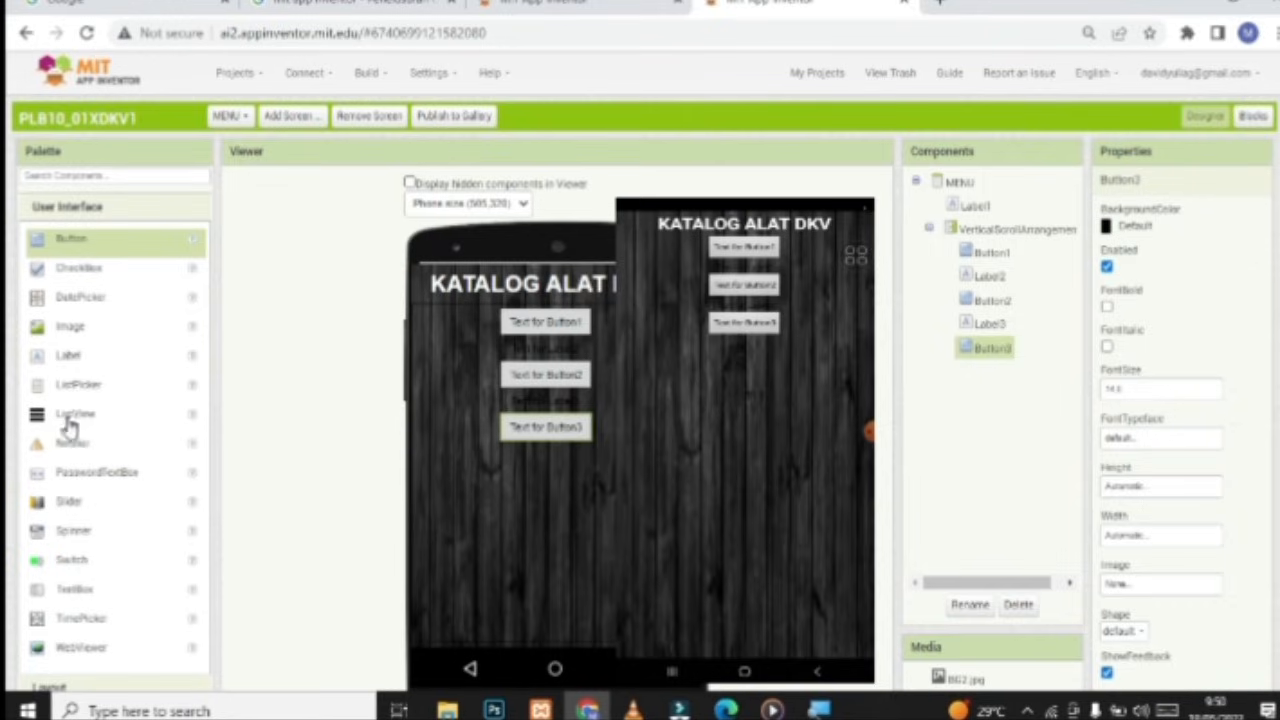
left_click_drag(70, 358, 481, 441)
left_click_drag(64, 242, 557, 500)
left_click(72, 362)
left_click_drag(72, 362, 548, 532)
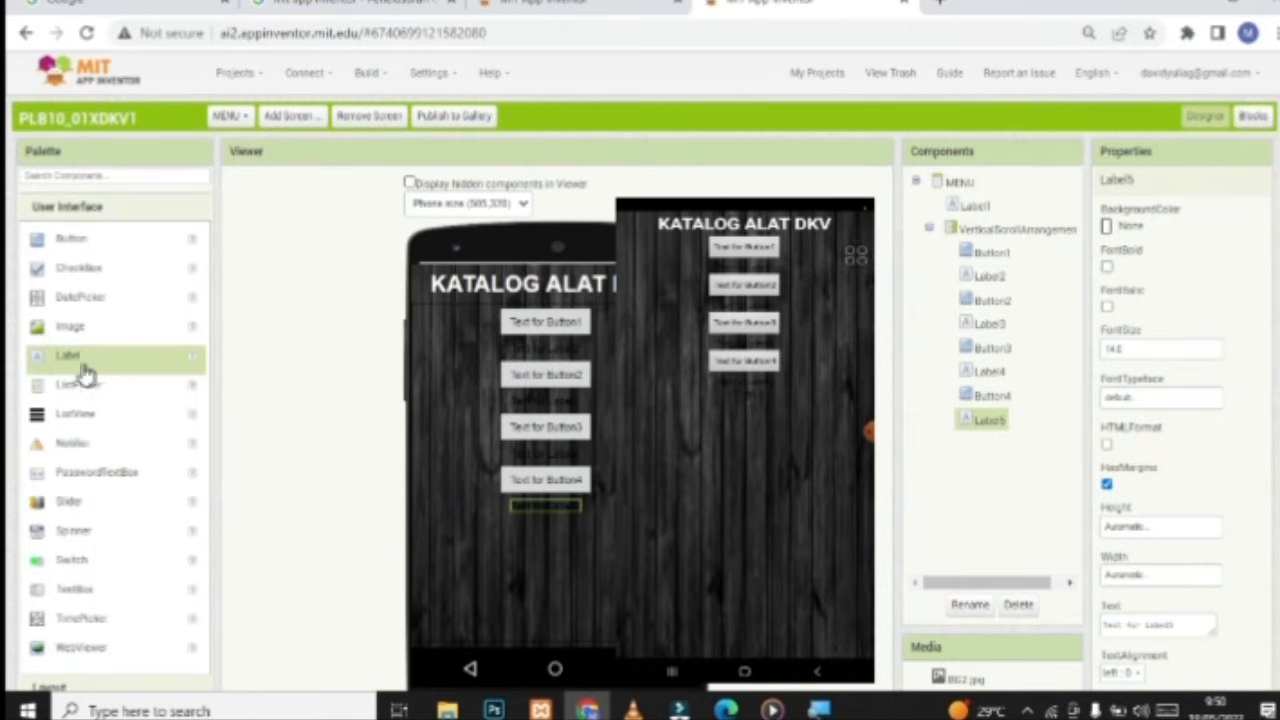
left_click_drag(78, 245, 558, 553)
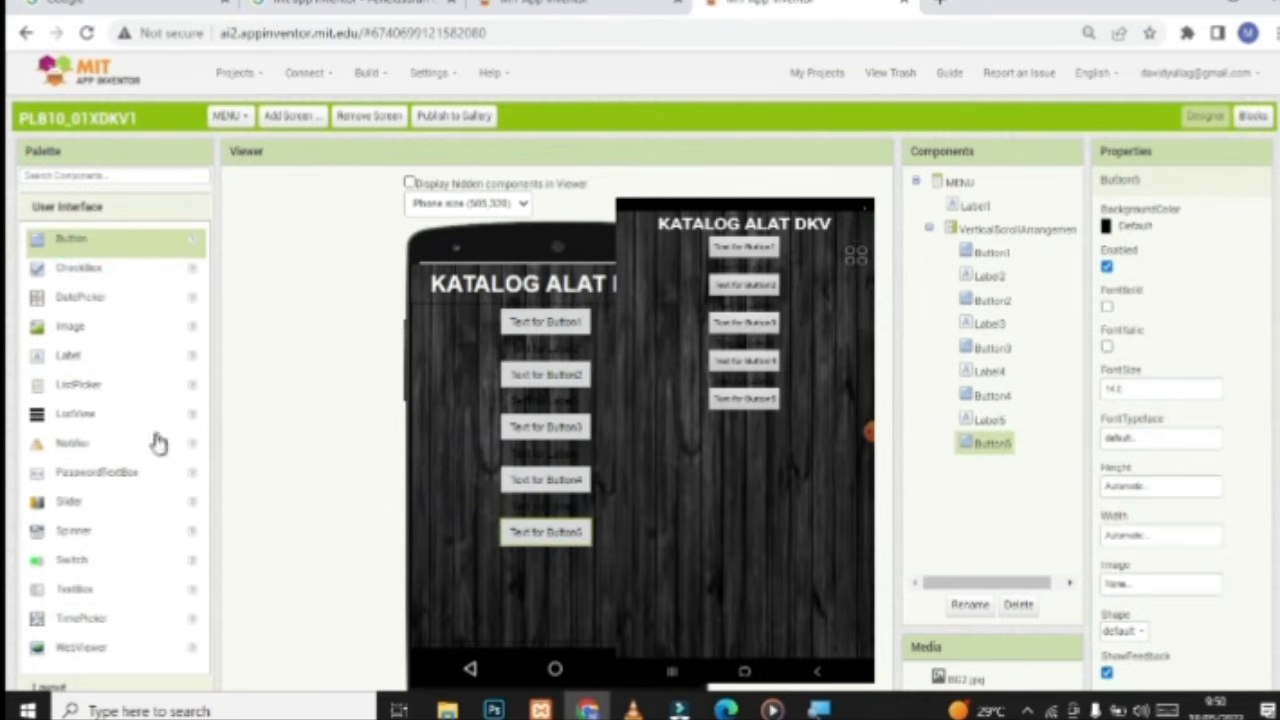
left_click_drag(68, 357, 551, 595)
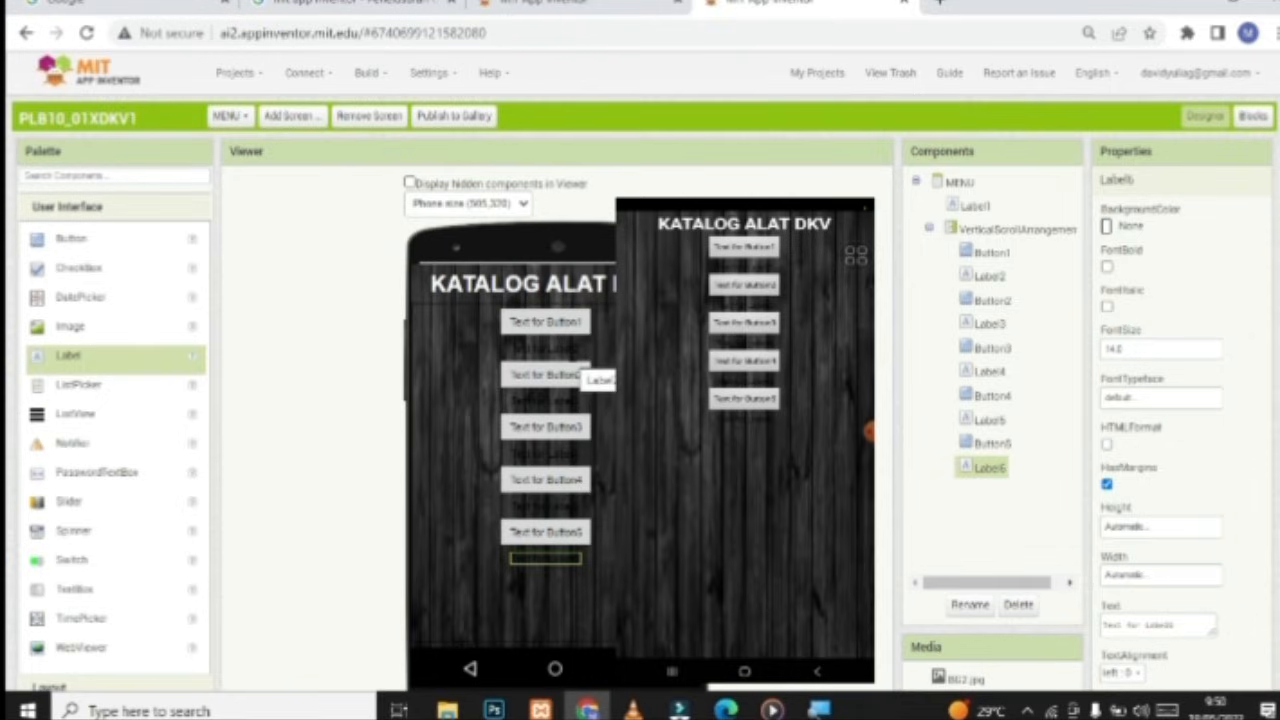
Format Label2 below the first button as bold, font size 20, with White text
left_click_drag(590, 378, 575, 348)
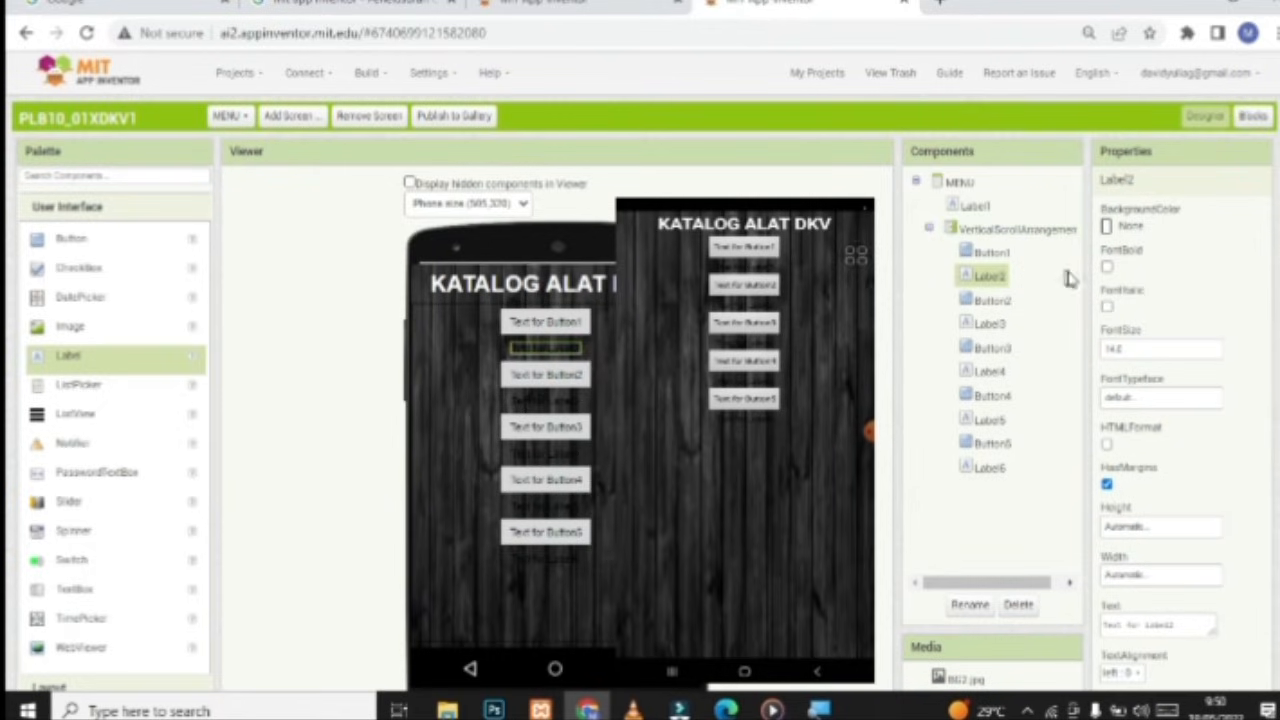
left_click(1107, 268)
left_click(1138, 348)
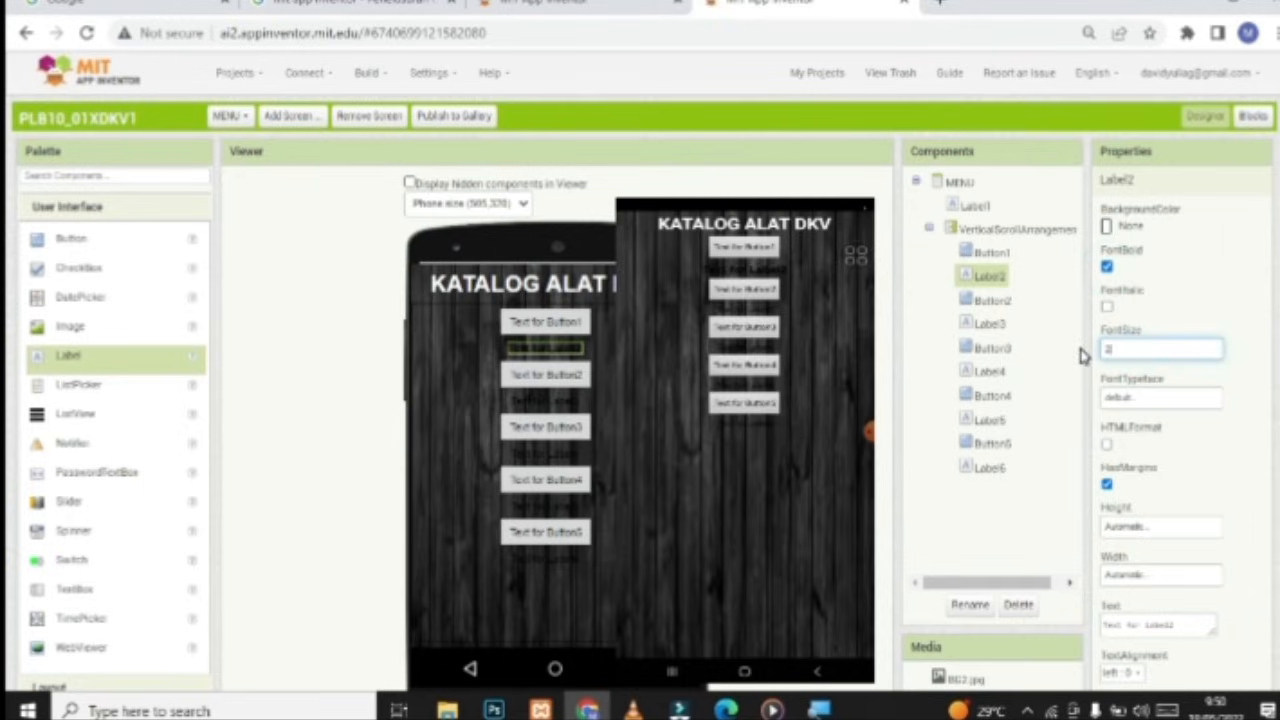
left_click(1182, 323)
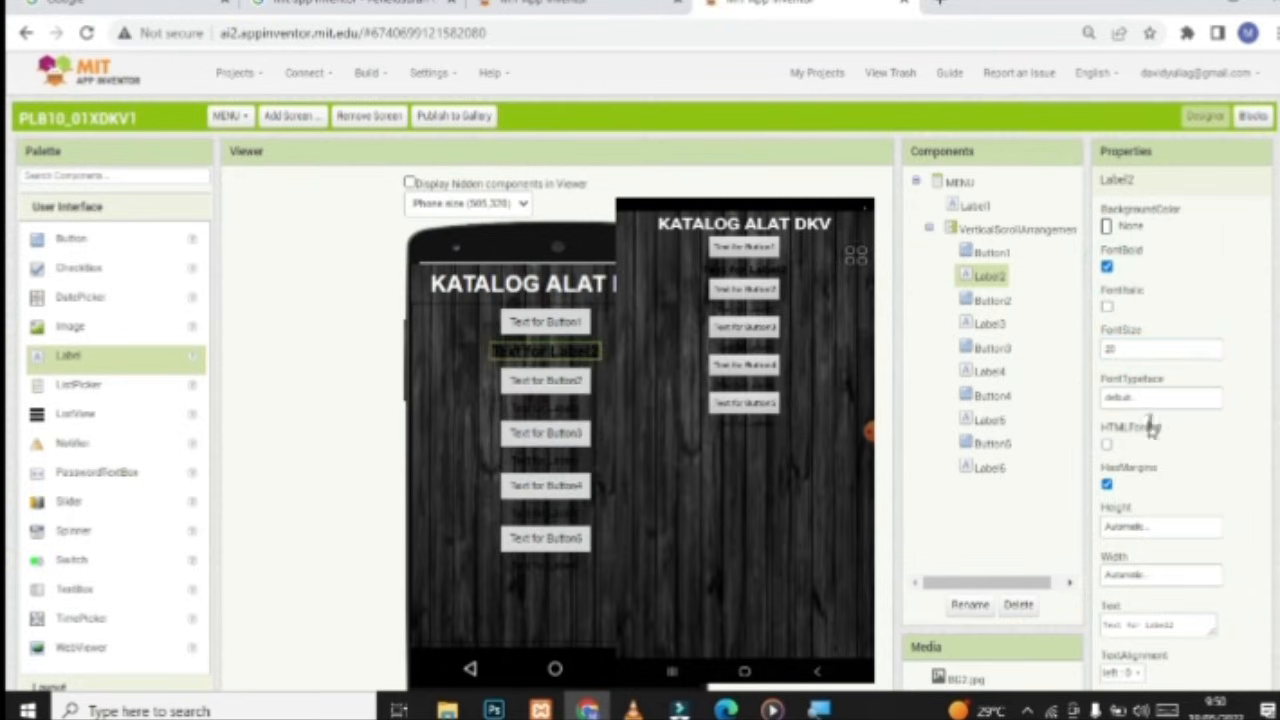
scroll(1143, 470, "down", 2)
left_click(1138, 627)
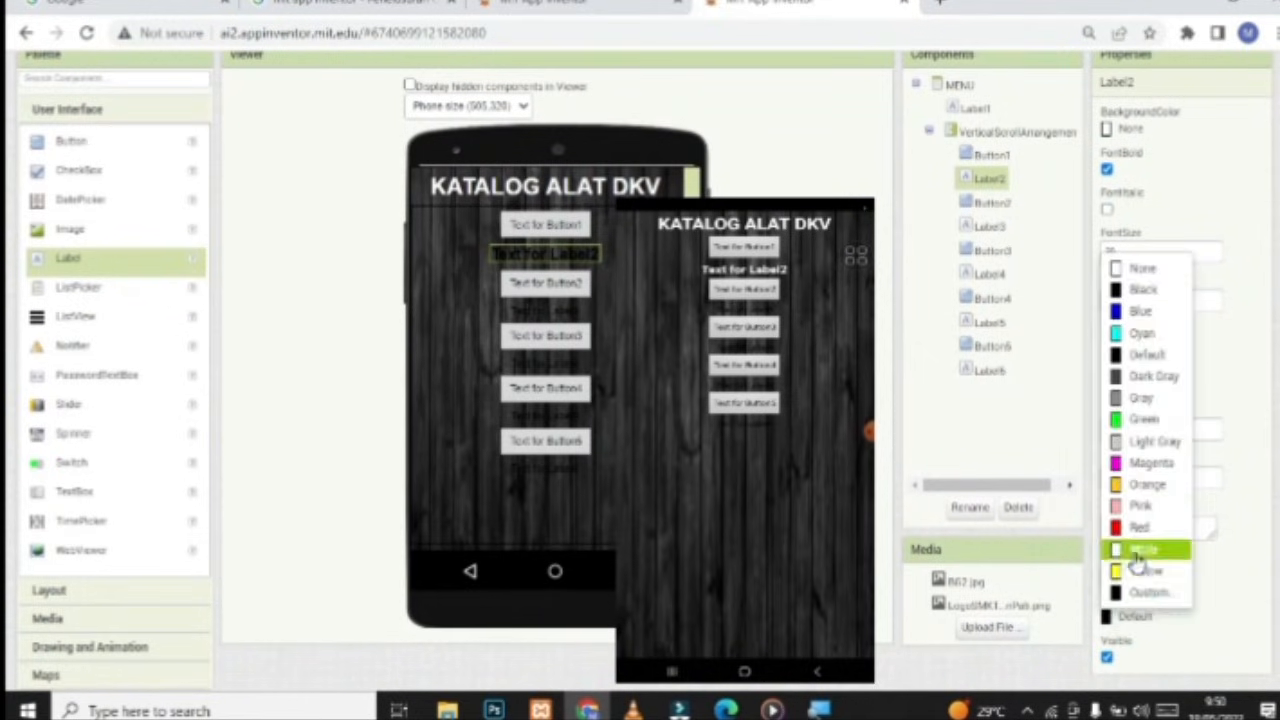
left_click(1138, 550)
Change the text of Label2 to PRINTER
left_click_drag(1177, 533, 1078, 521)
type("K")
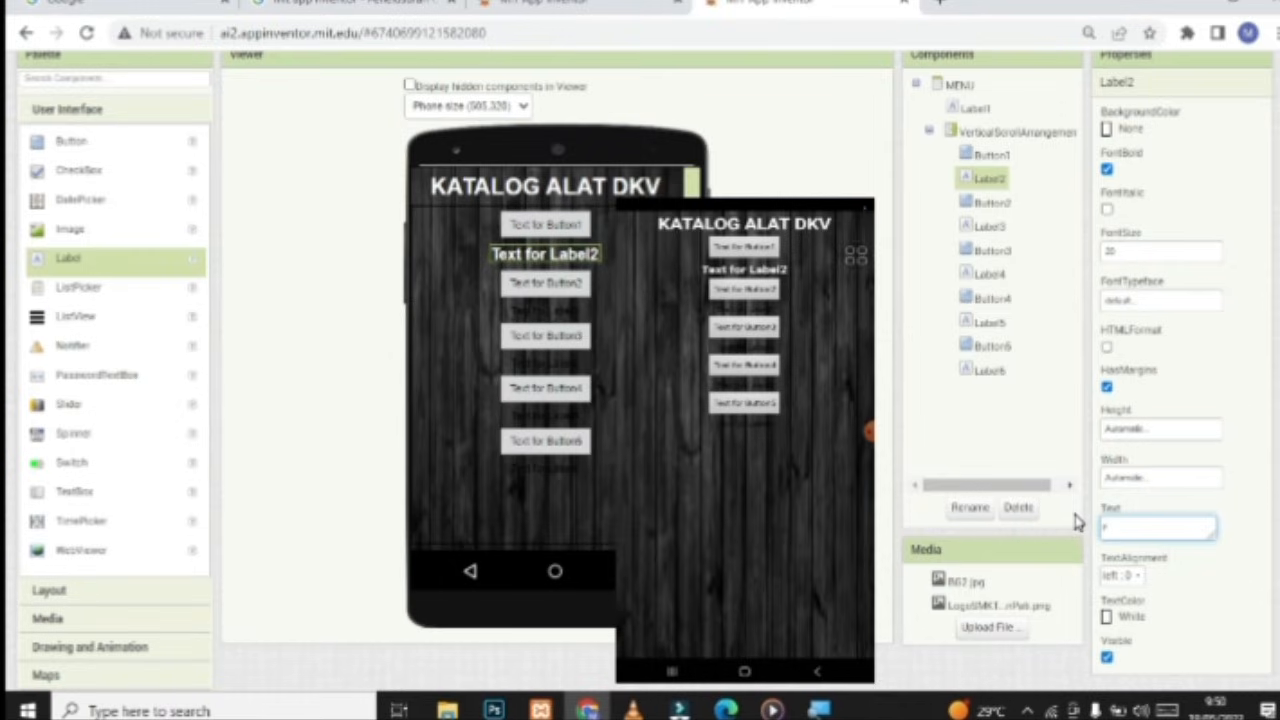
key("Return")
left_click(1250, 533)
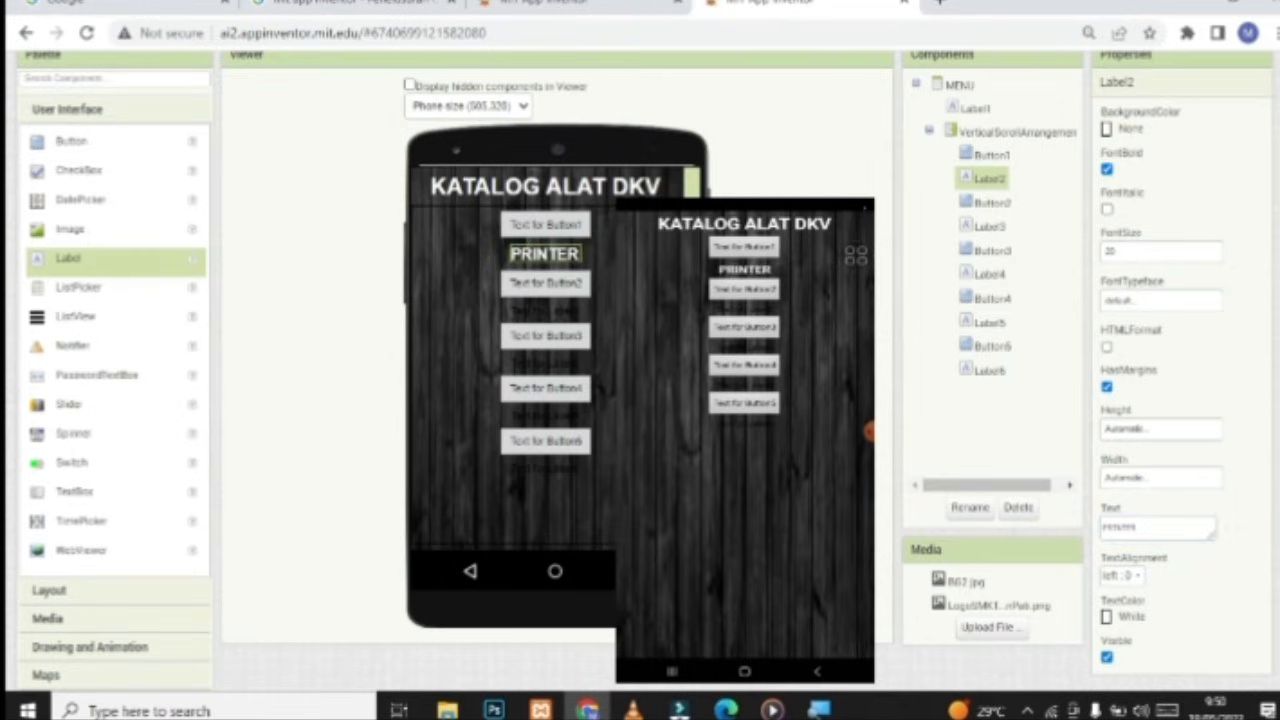
Format Label3 below the second button as bold, font size 20, with White text
left_click(563, 312)
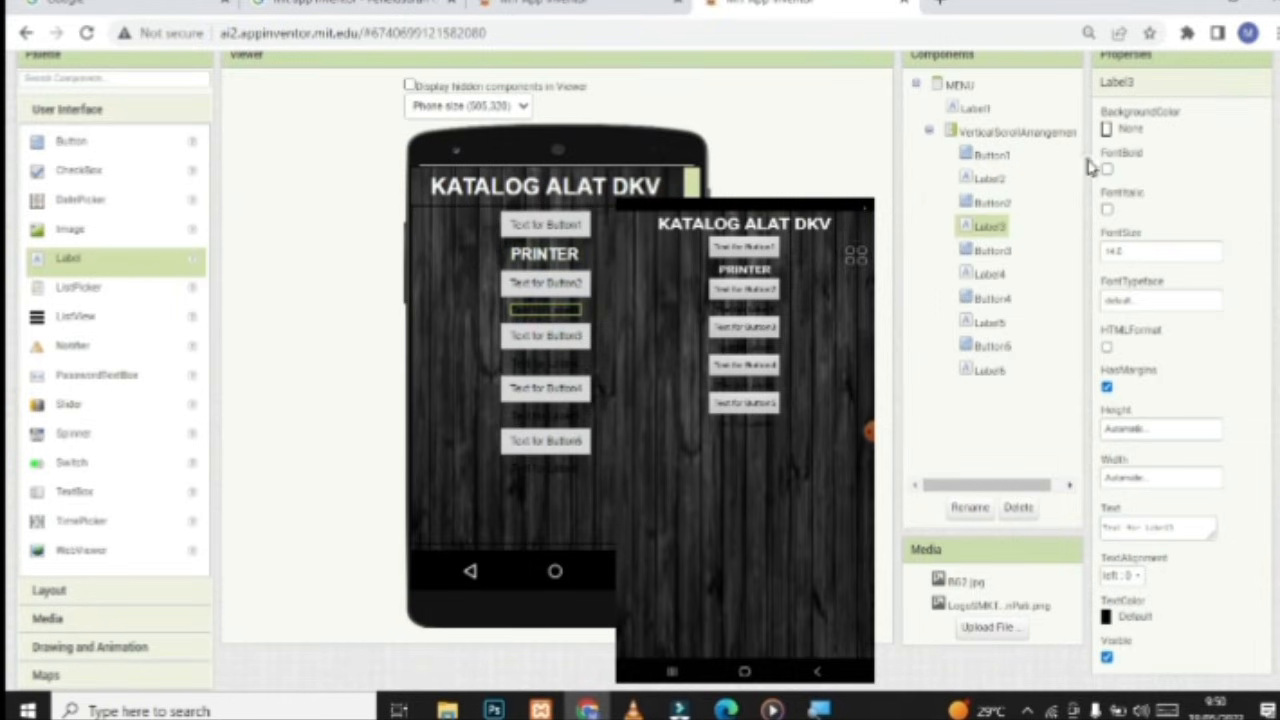
left_click(1107, 170)
left_click(1122, 616)
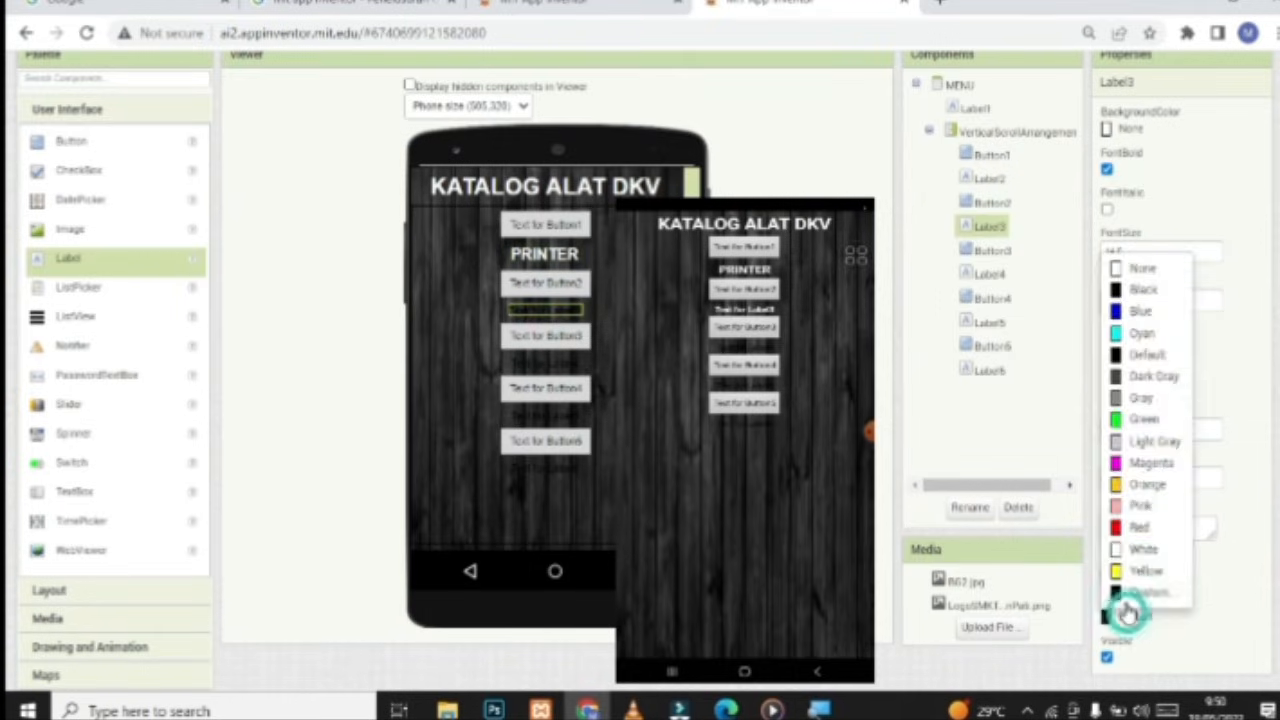
left_click(1137, 552)
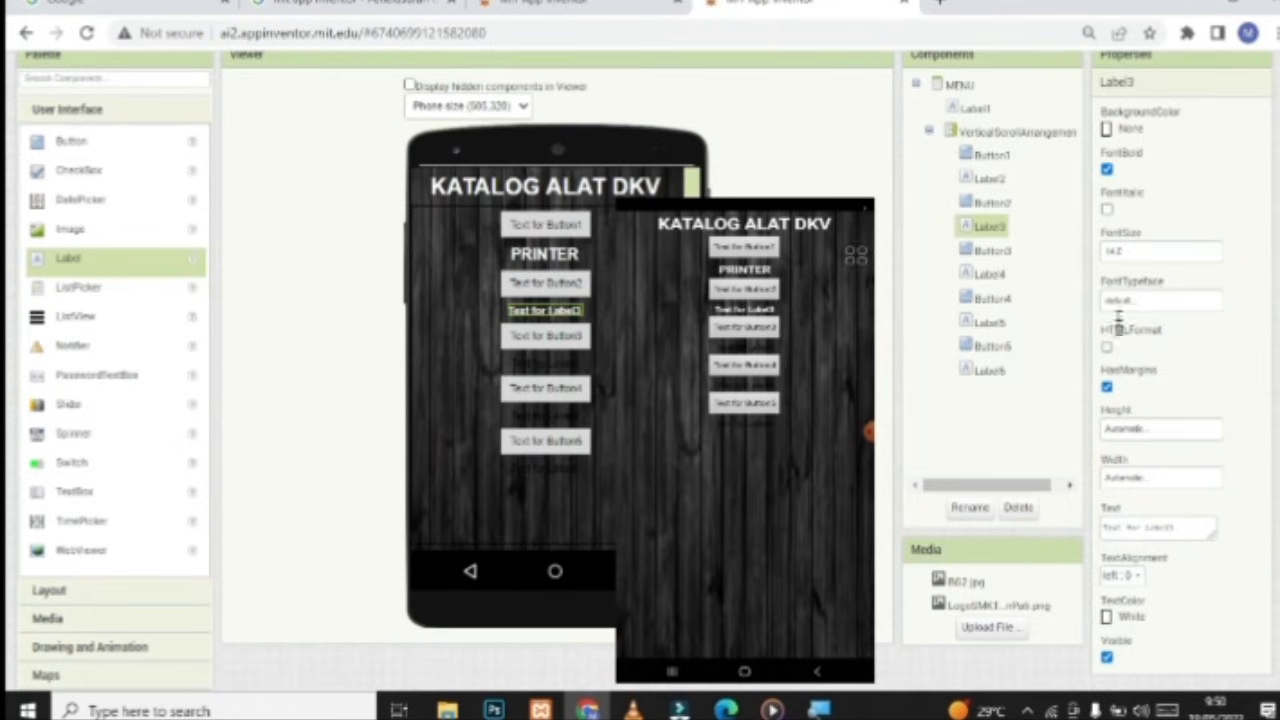
left_click_drag(1135, 252, 1095, 251)
type("2")
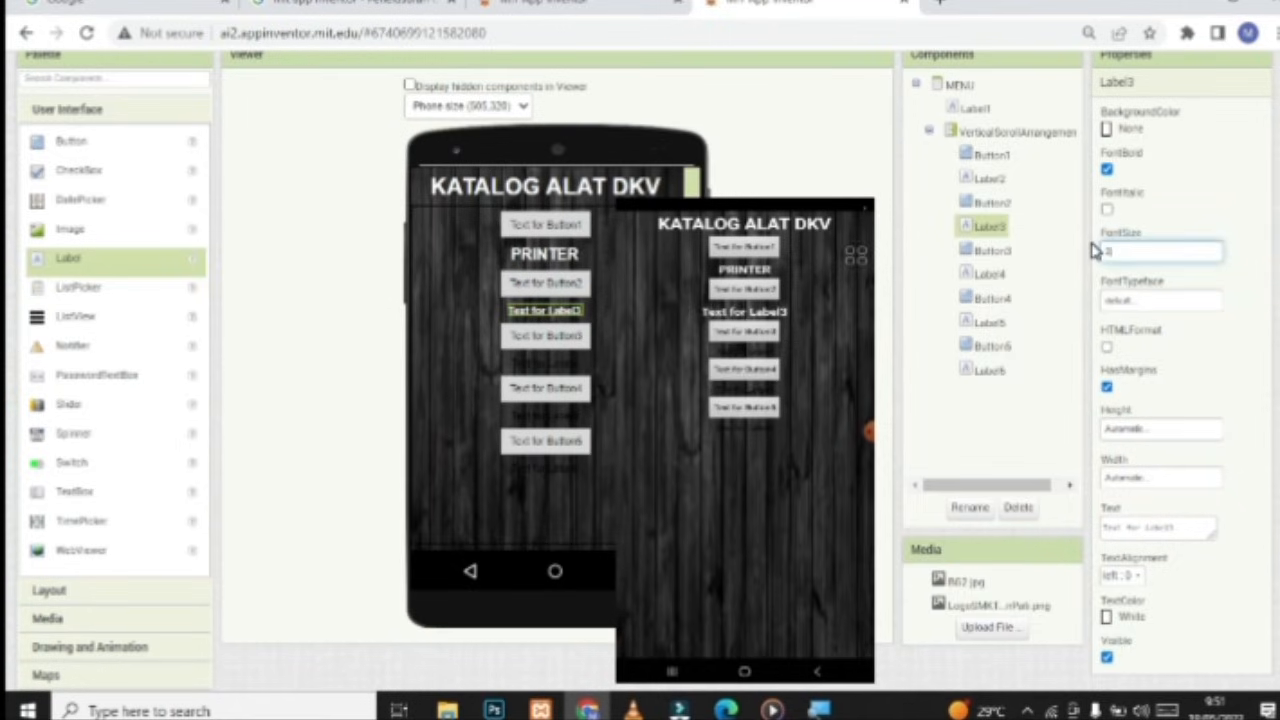
type("0")
left_click(1226, 351)
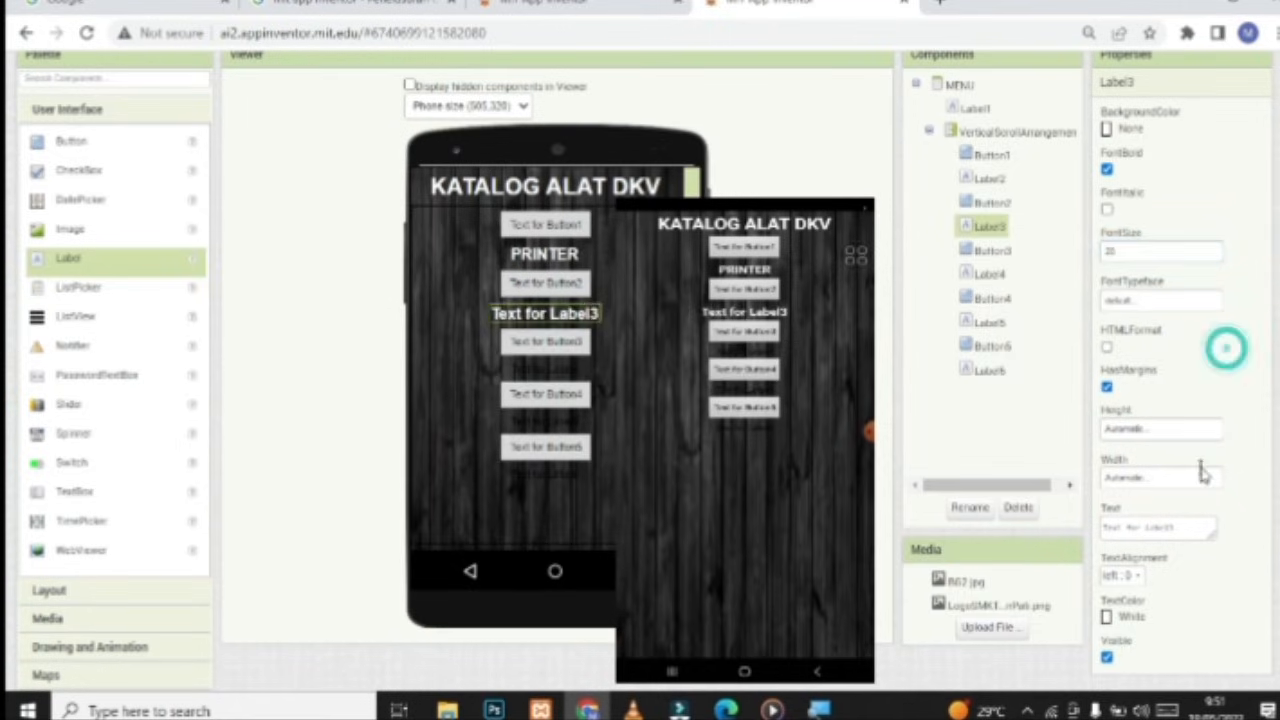
Change the text of Label3 to PC
left_click(1194, 526)
key("BackSpace")
type("PC")
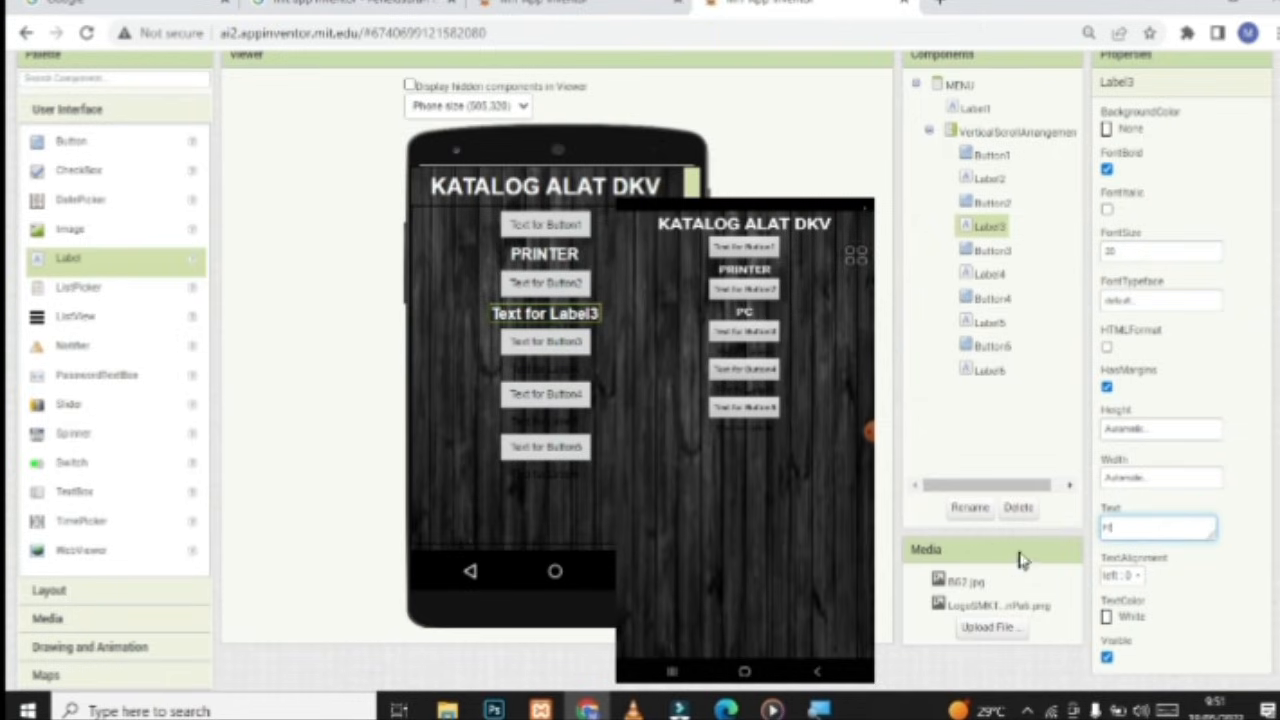
left_click(1230, 380)
Format Label4 below the third button as bold, font size 20, with White text
left_click(540, 364)
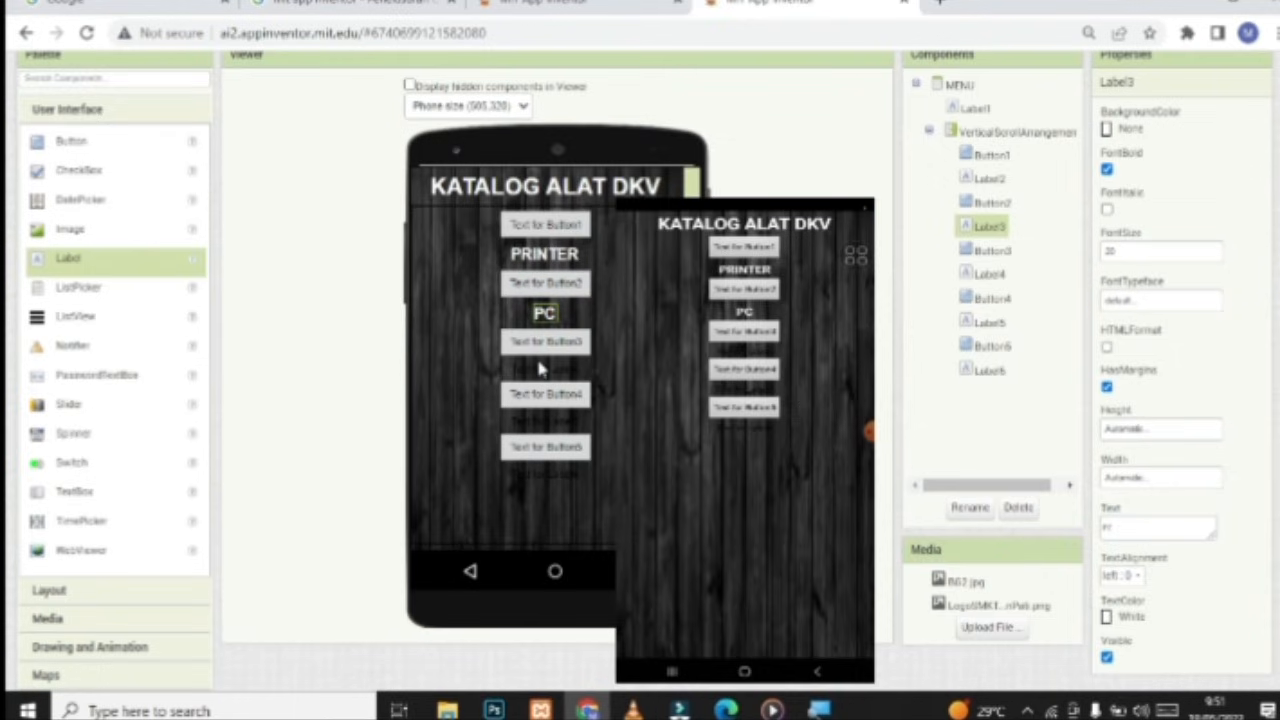
left_click(540, 367)
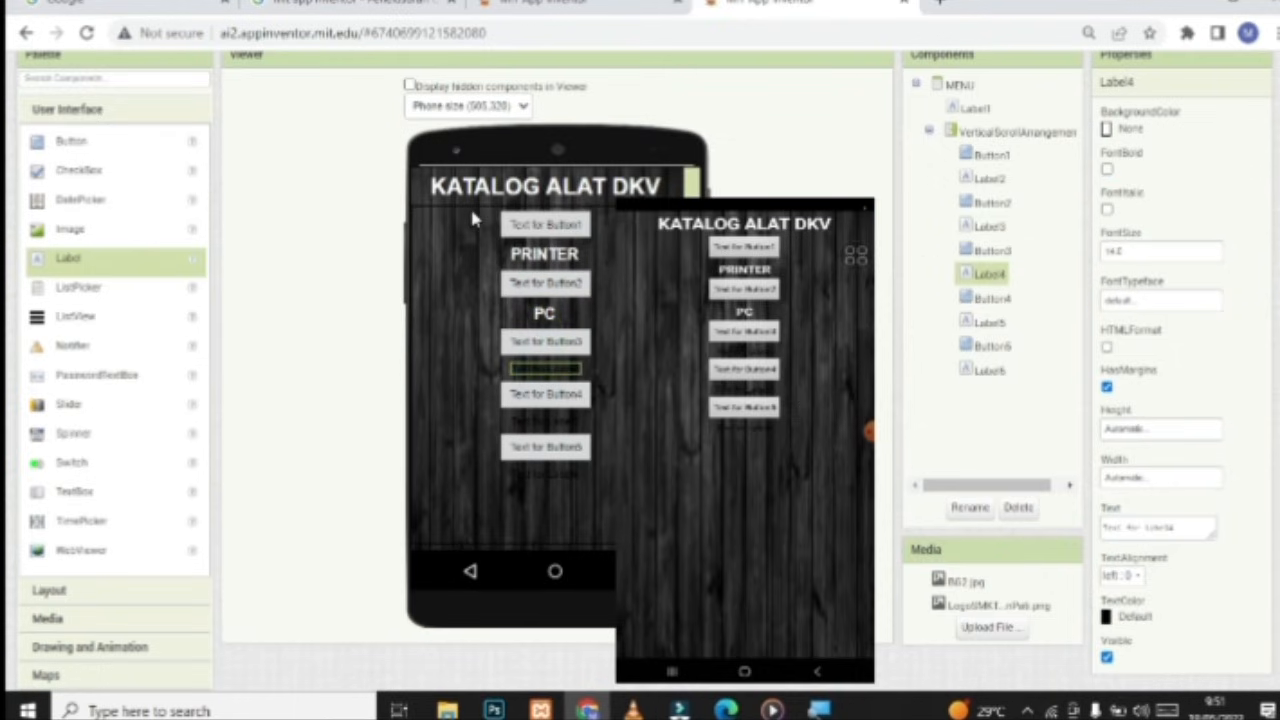
scroll(240, 165, "up", 2)
left_click(228, 116)
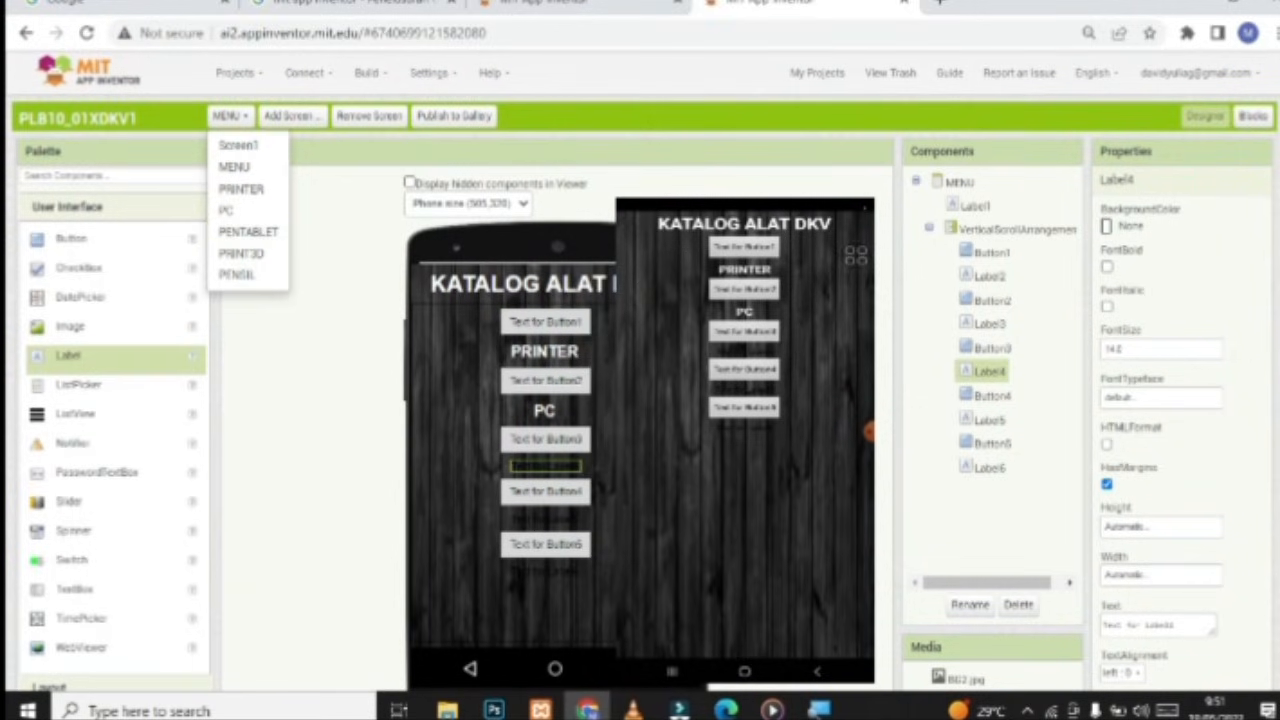
left_click(752, 350)
scroll(1006, 386, "down", 1)
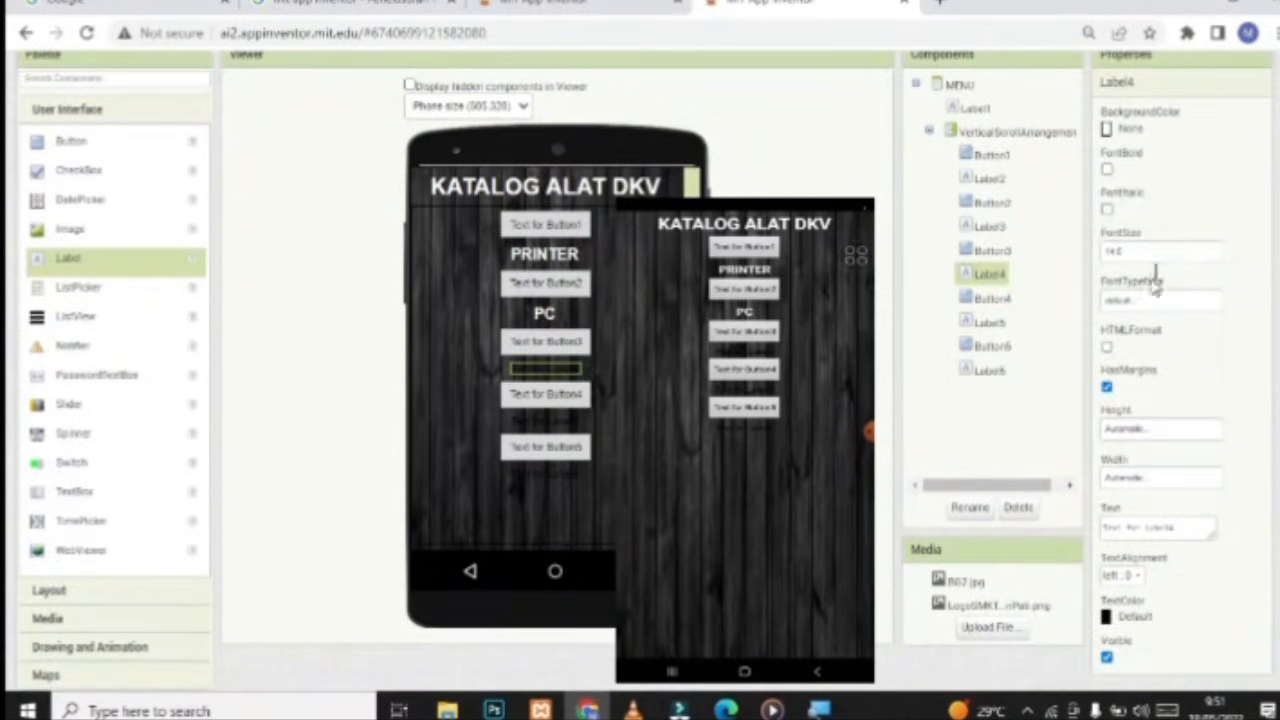
left_click(1110, 170)
left_click_drag(1135, 250, 1048, 266)
type("2")
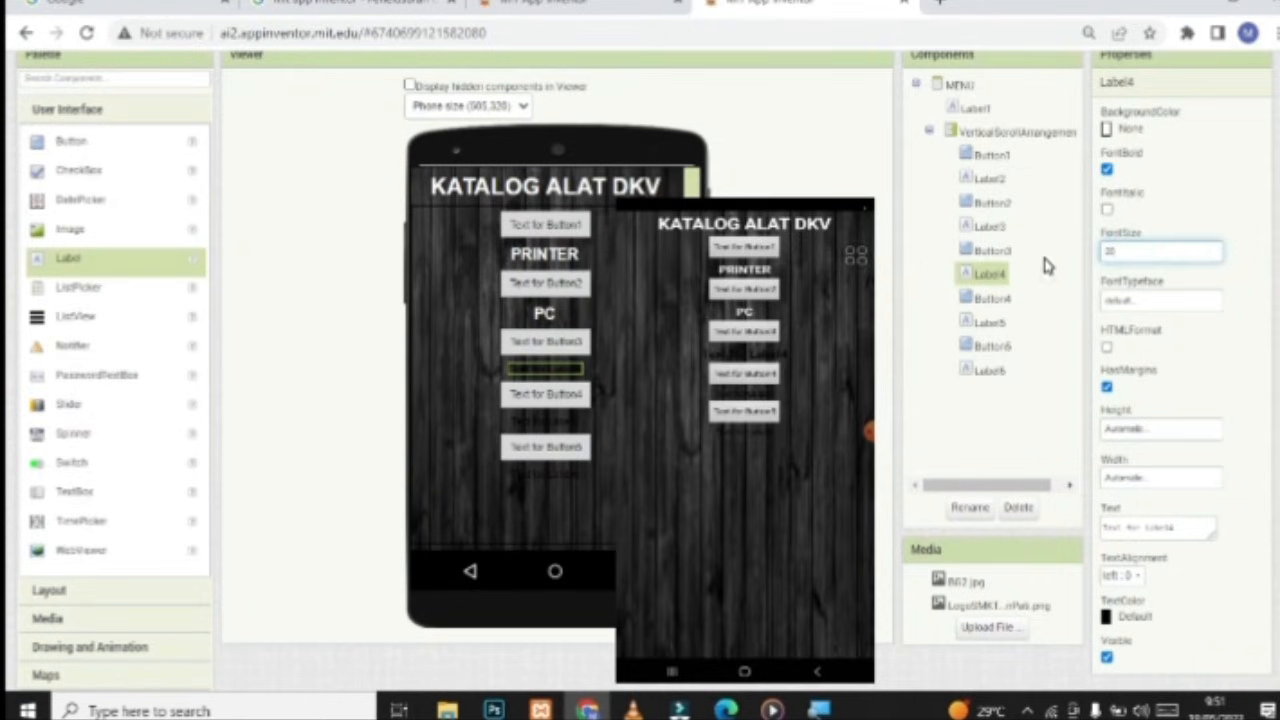
type("0")
key("Return")
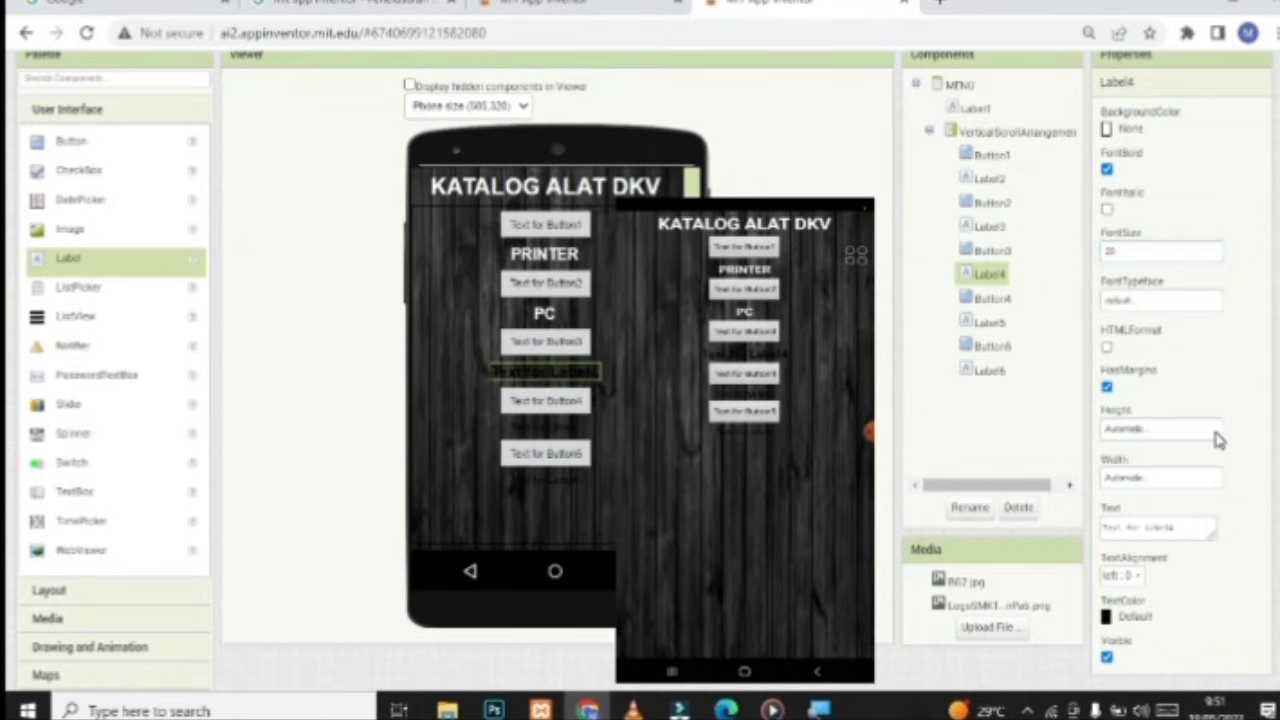
scroll(1218, 440, "down", 1)
left_click(1123, 520)
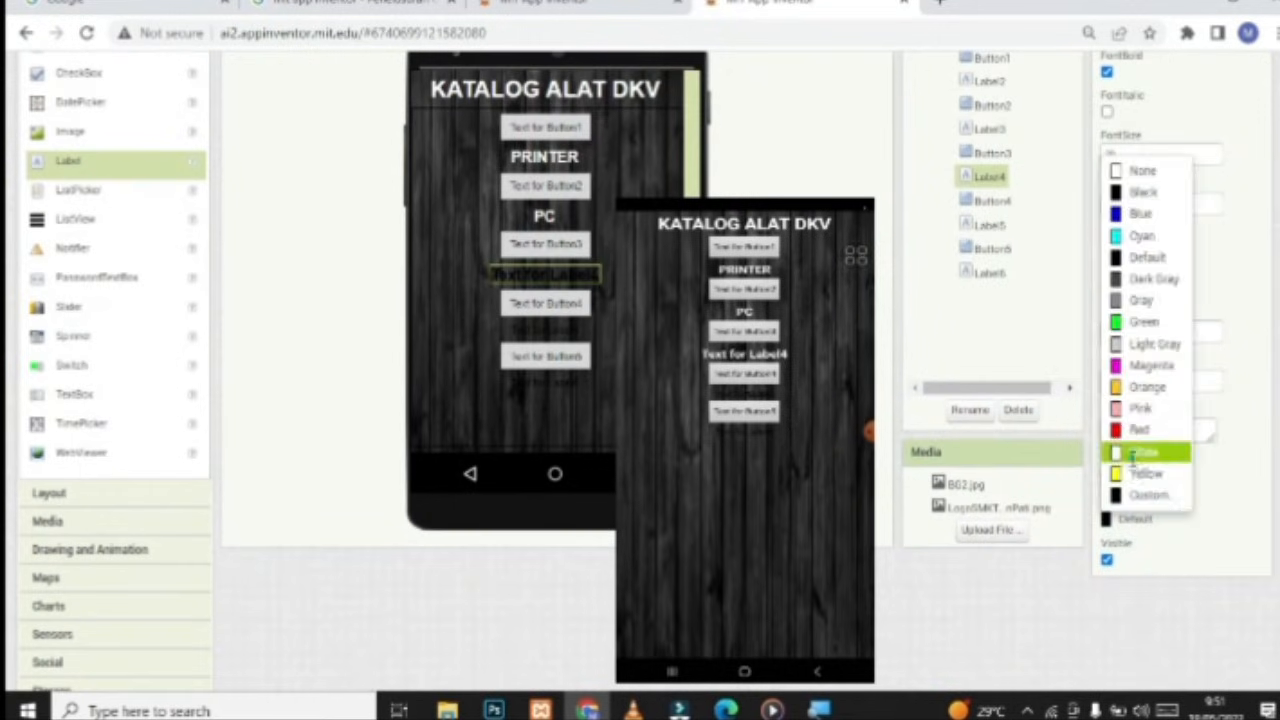
left_click(1133, 455)
Change the text of Label4 to PEN TABLET
left_click(1184, 436)
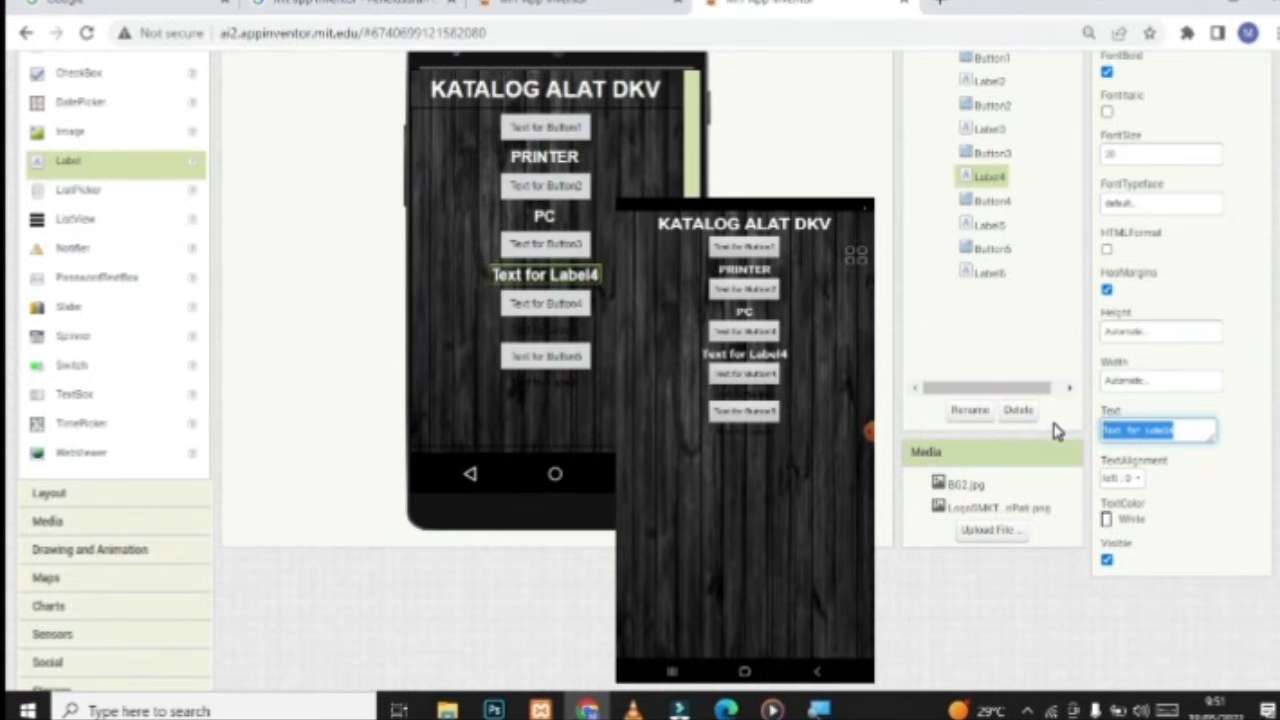
key("BackSpace")
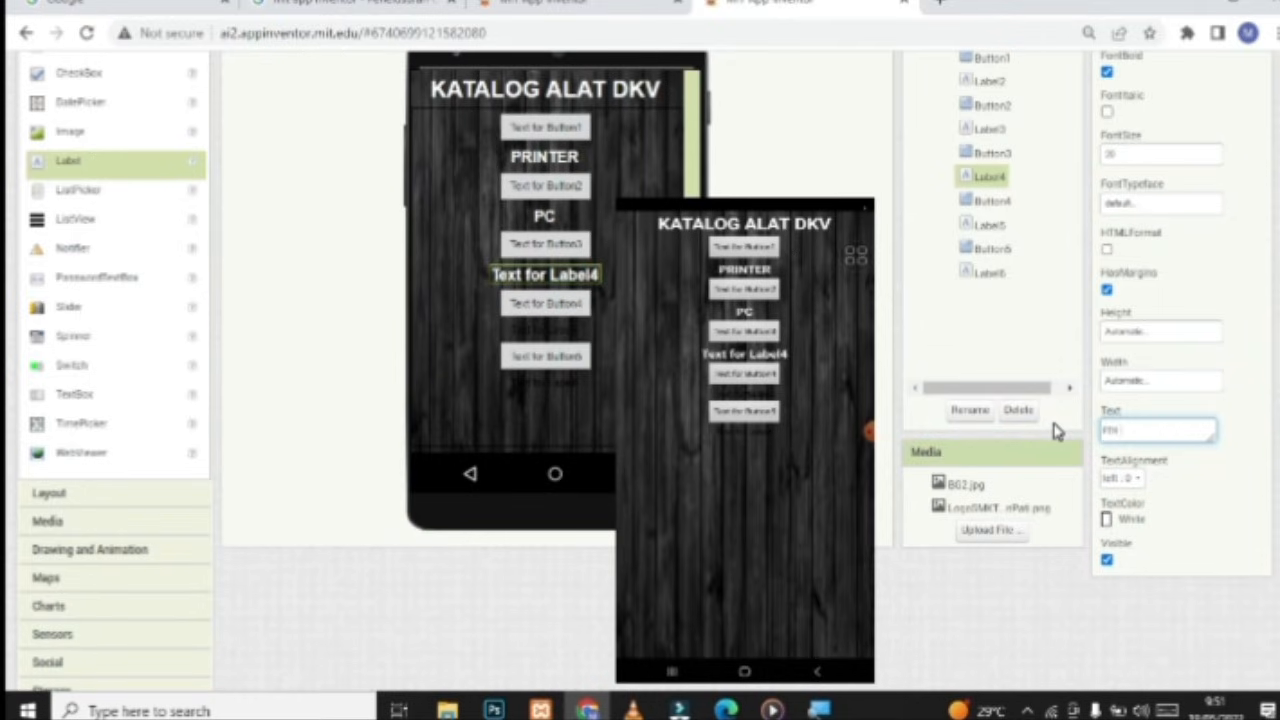
type("PEN TABLET")
key("Return")
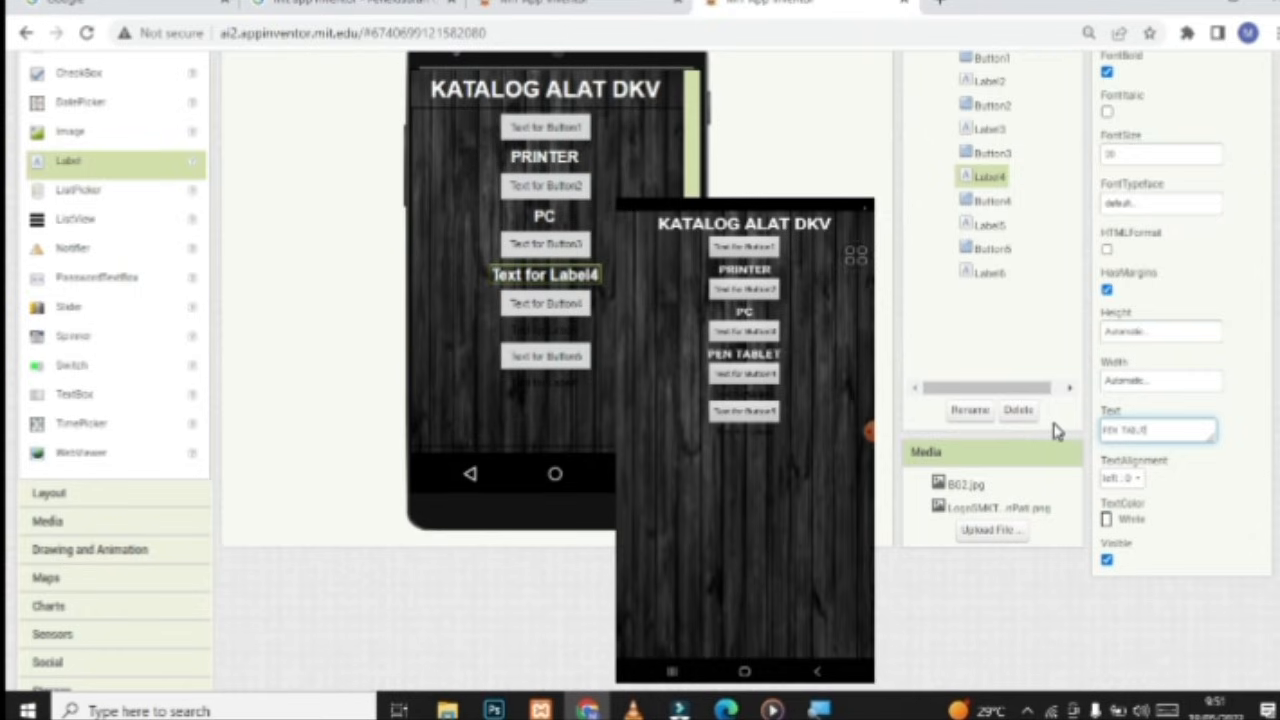
left_click(1218, 500)
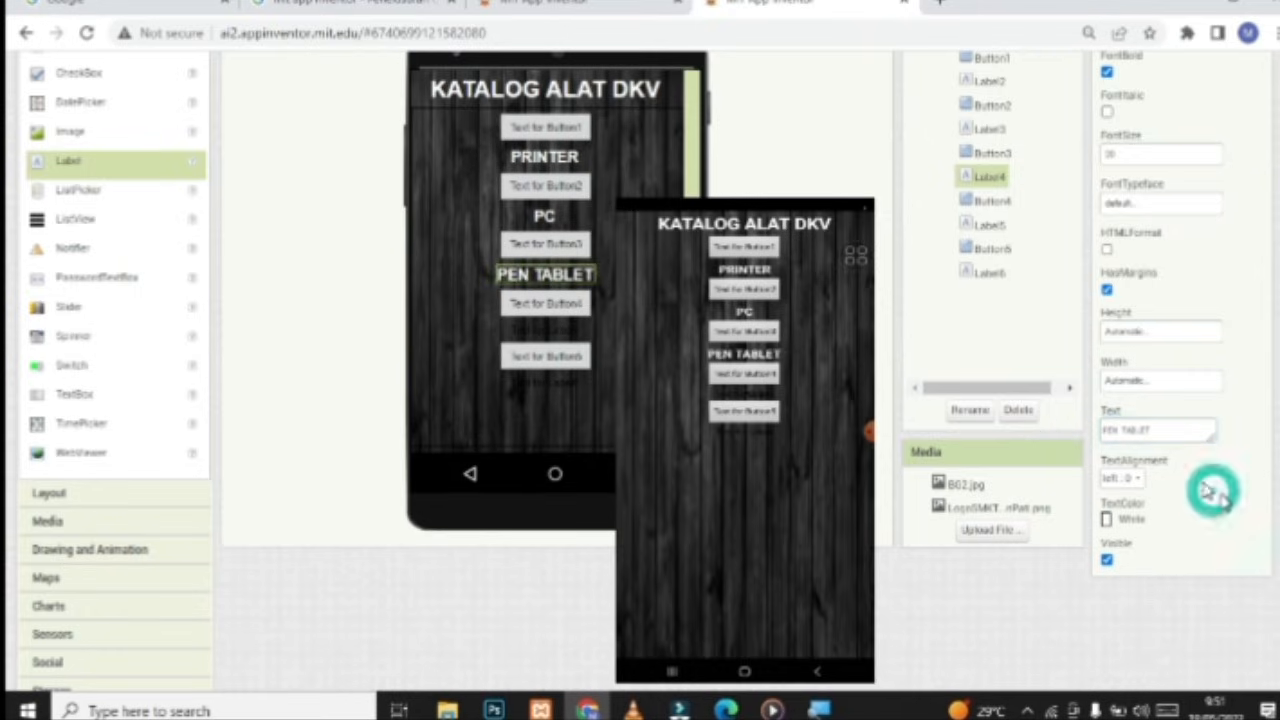
Format Label5 below the fourth button as bold, font size 20, with White text
left_click(556, 330)
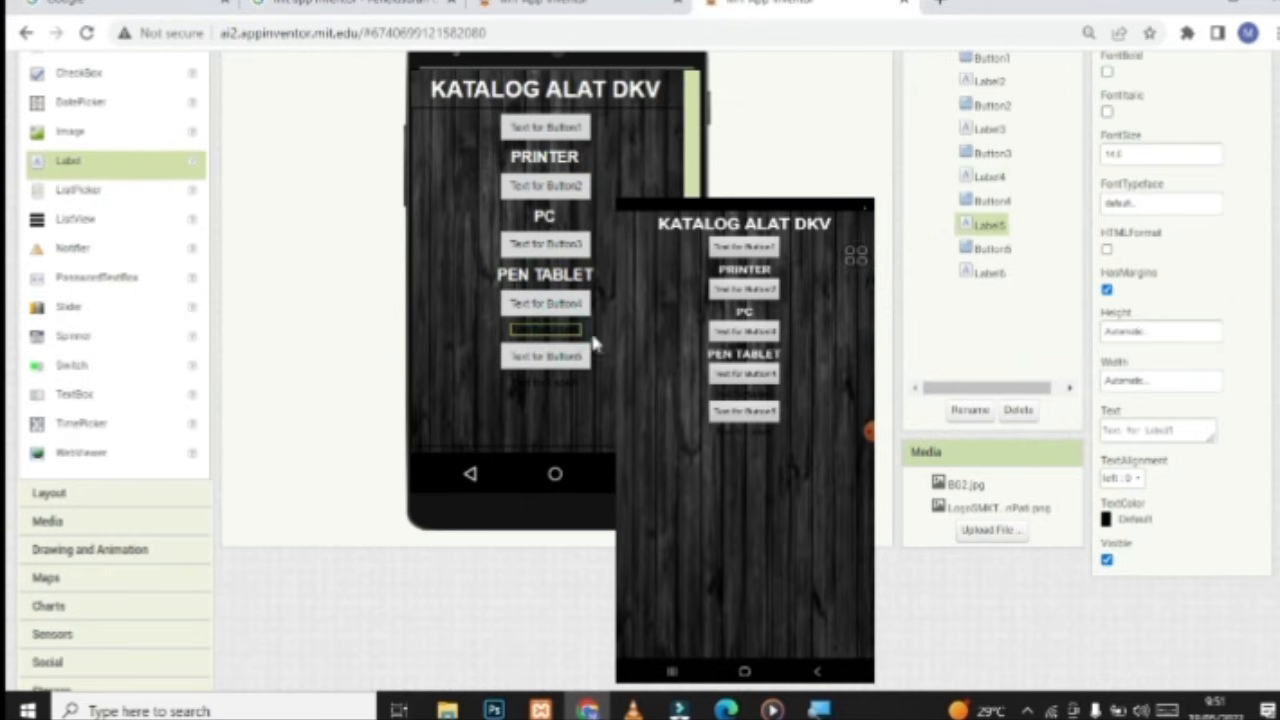
scroll(930, 430, "up", 2)
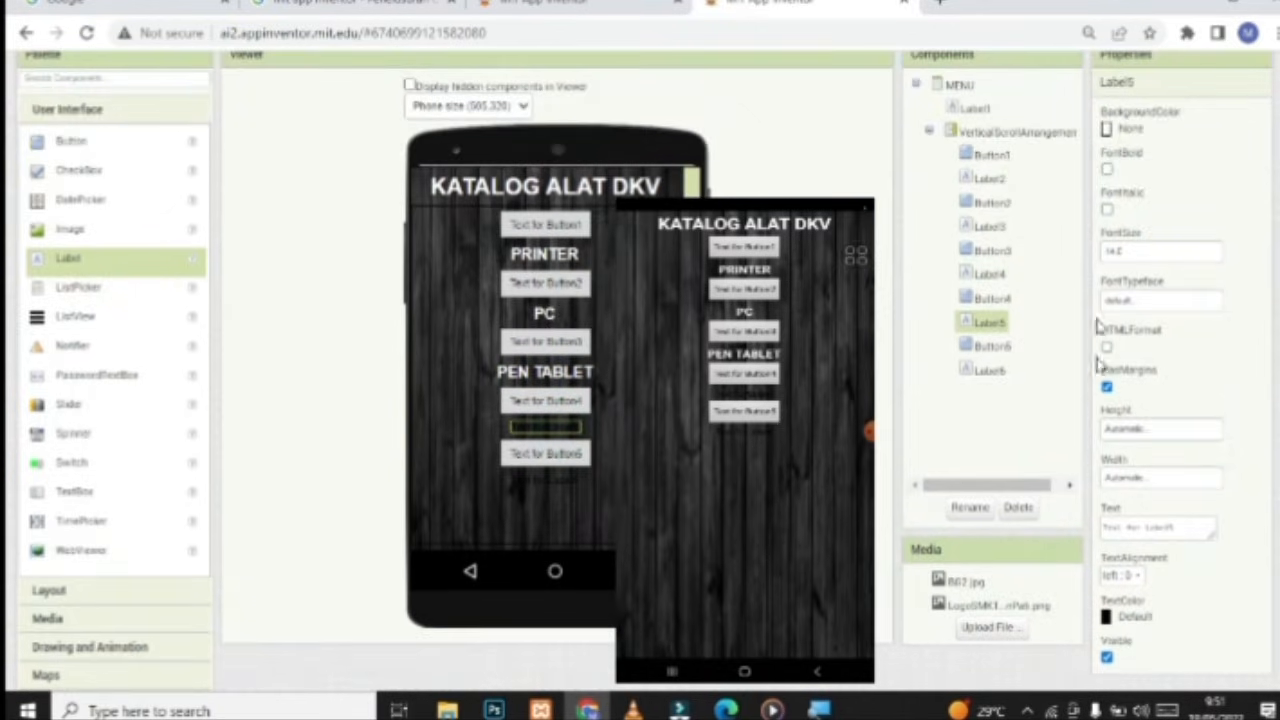
left_click(1108, 170)
left_click(1130, 251)
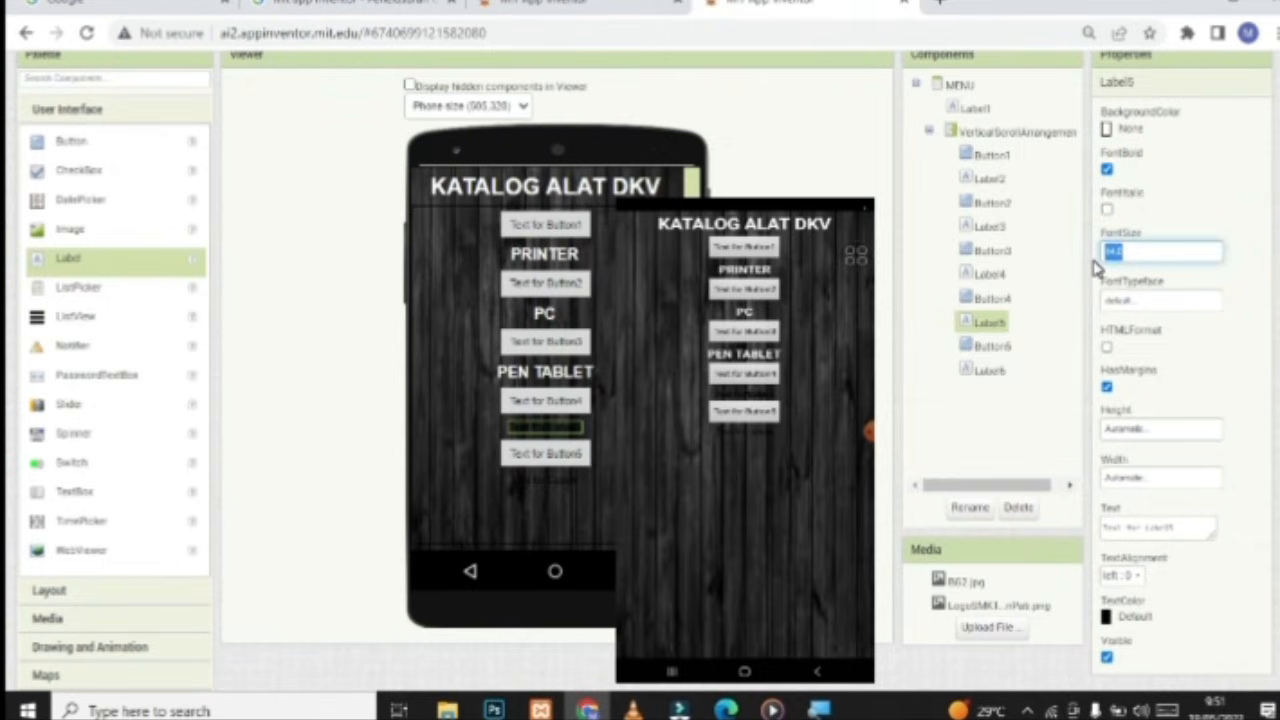
type("20")
left_click(1205, 350)
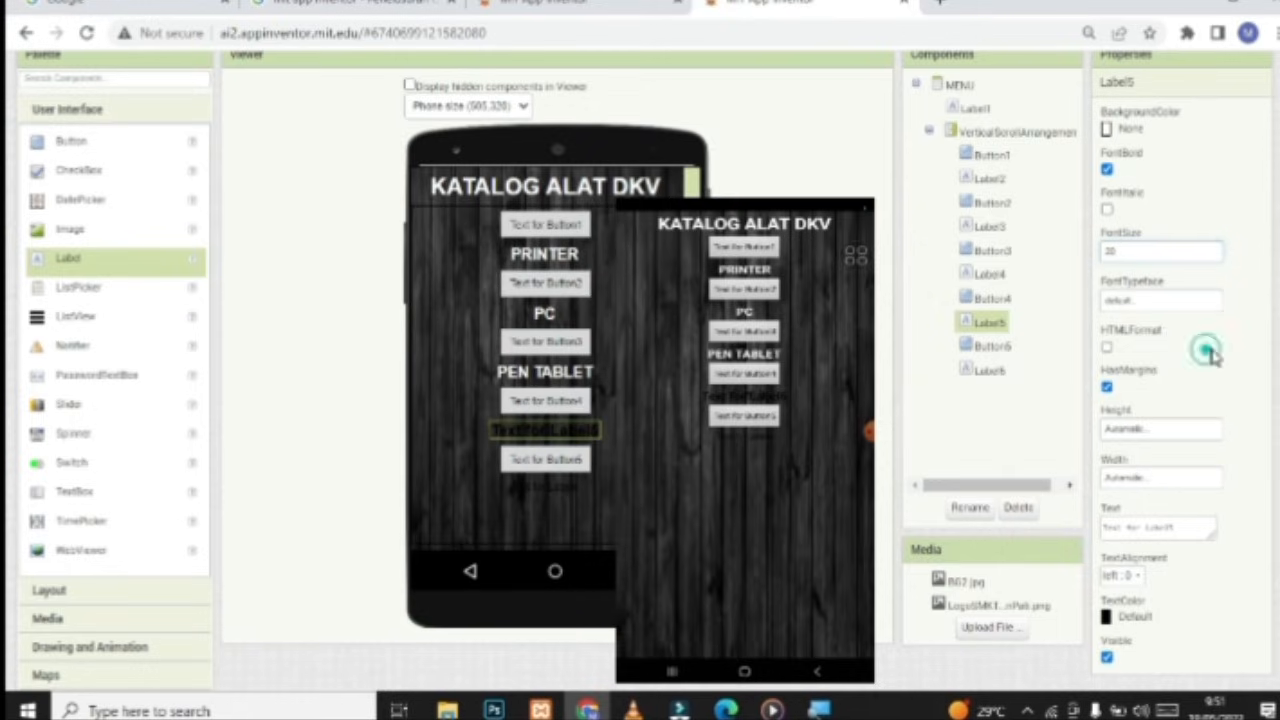
left_click(1147, 532)
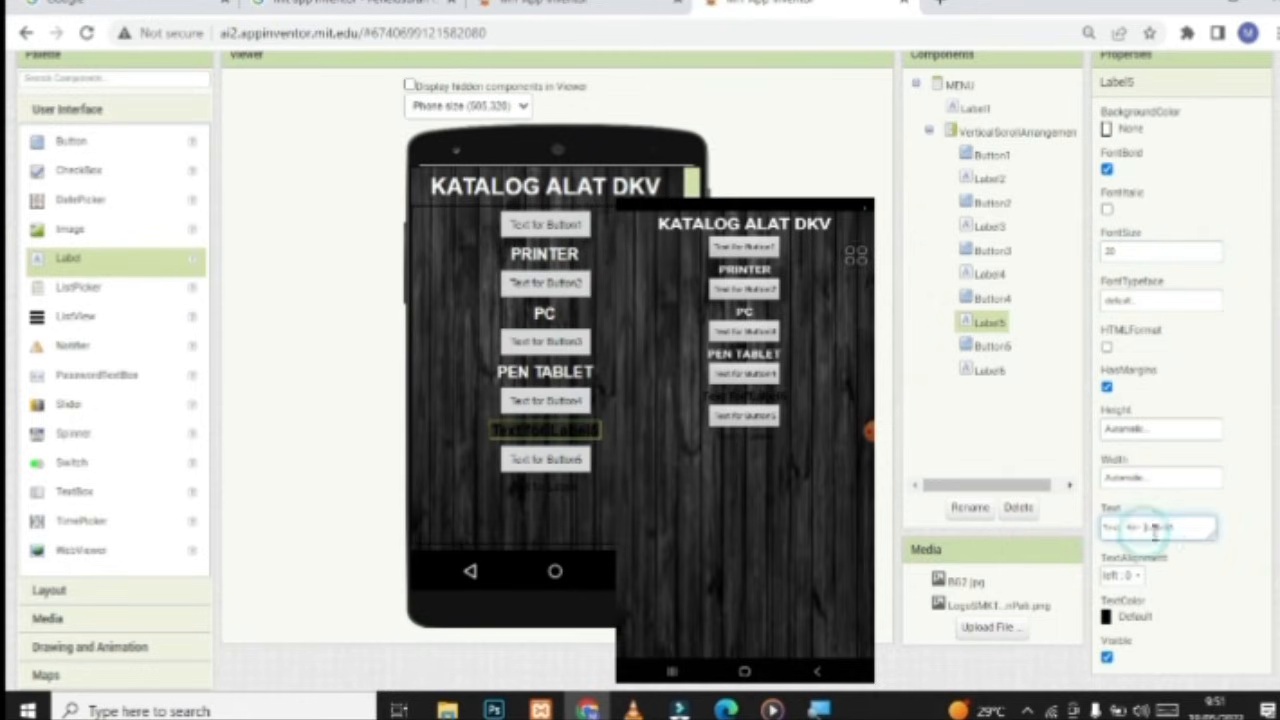
left_click(1130, 620)
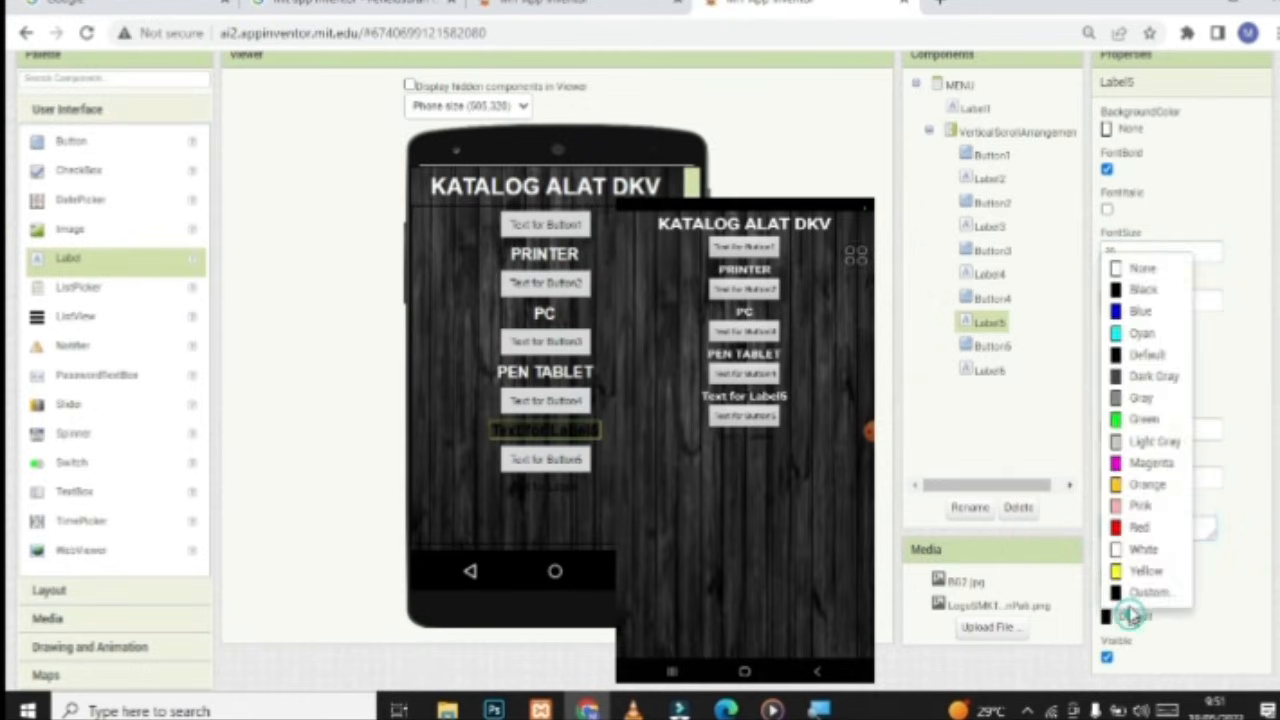
left_click(1145, 551)
Change the text of Label5 to PRINTER 3D
left_click_drag(1188, 534, 903, 514)
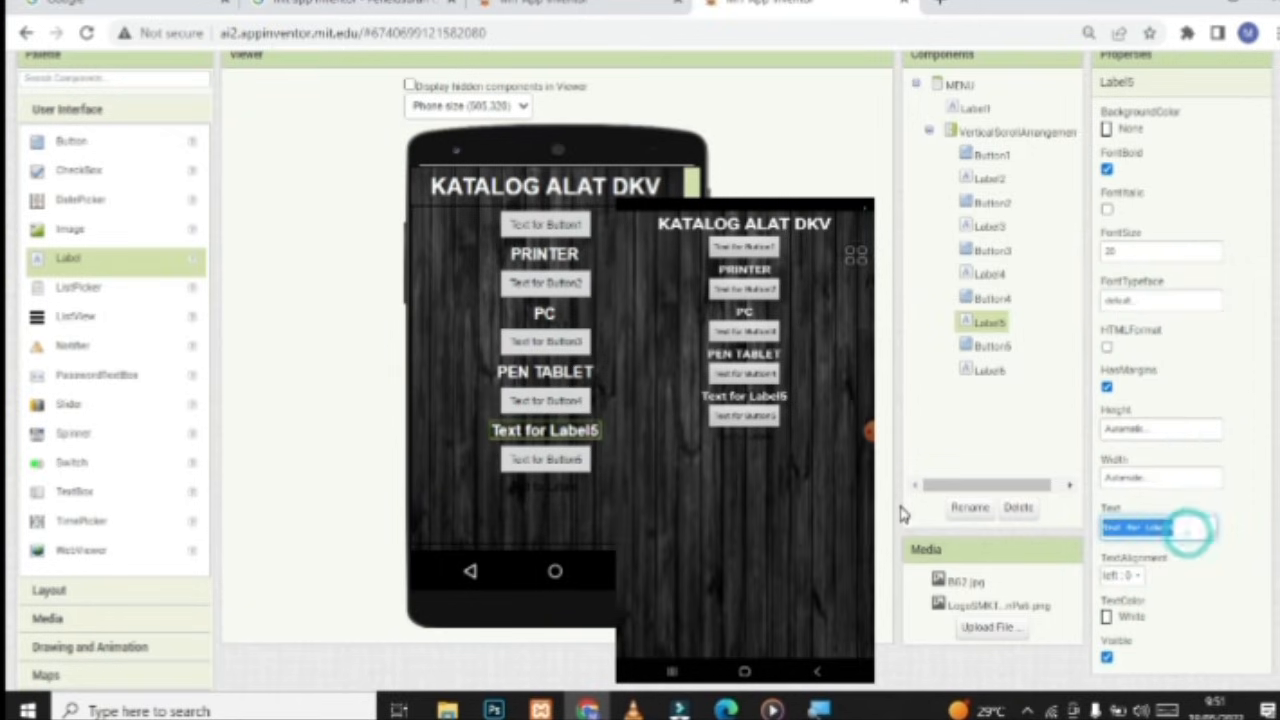
type("K")
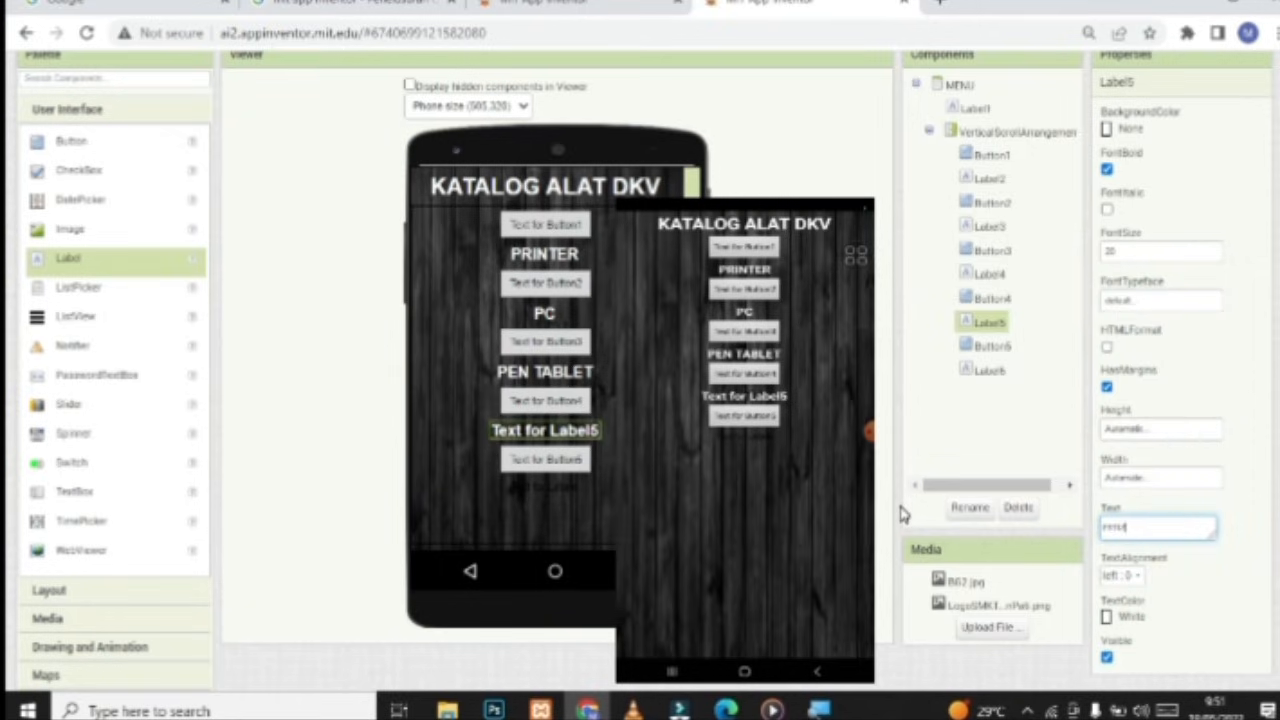
type("RINTER 3D")
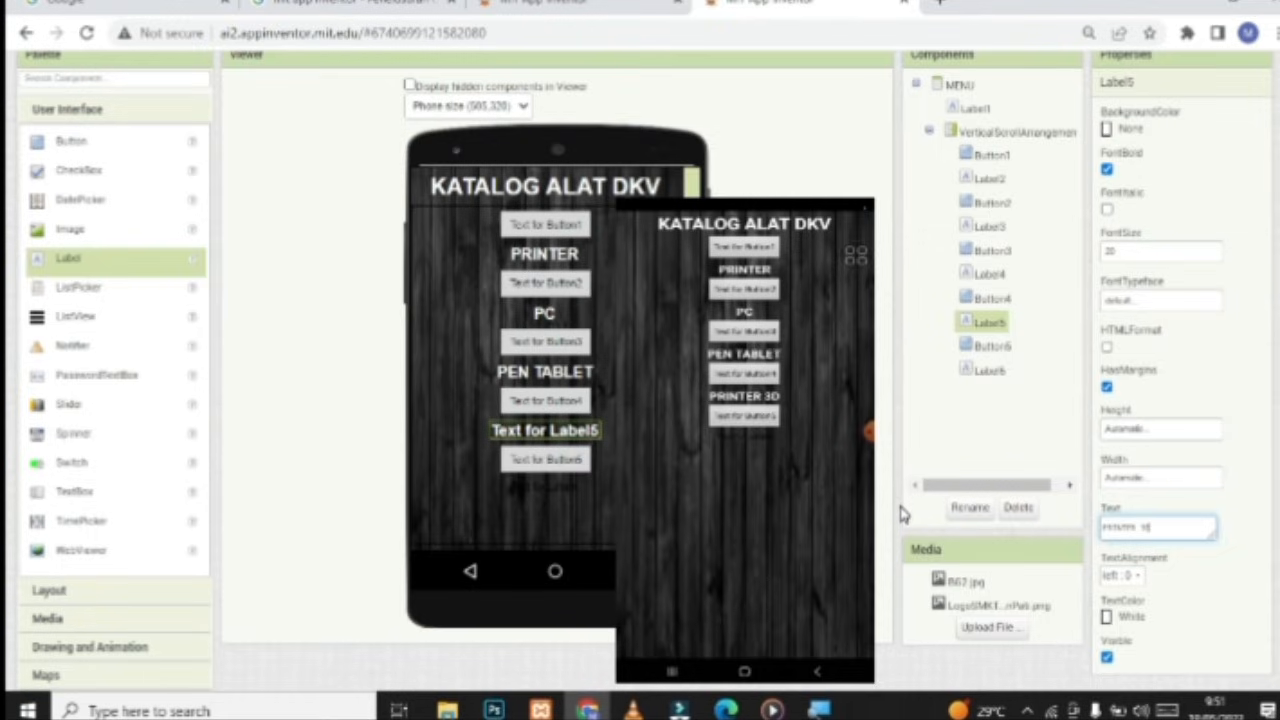
left_click(1240, 517)
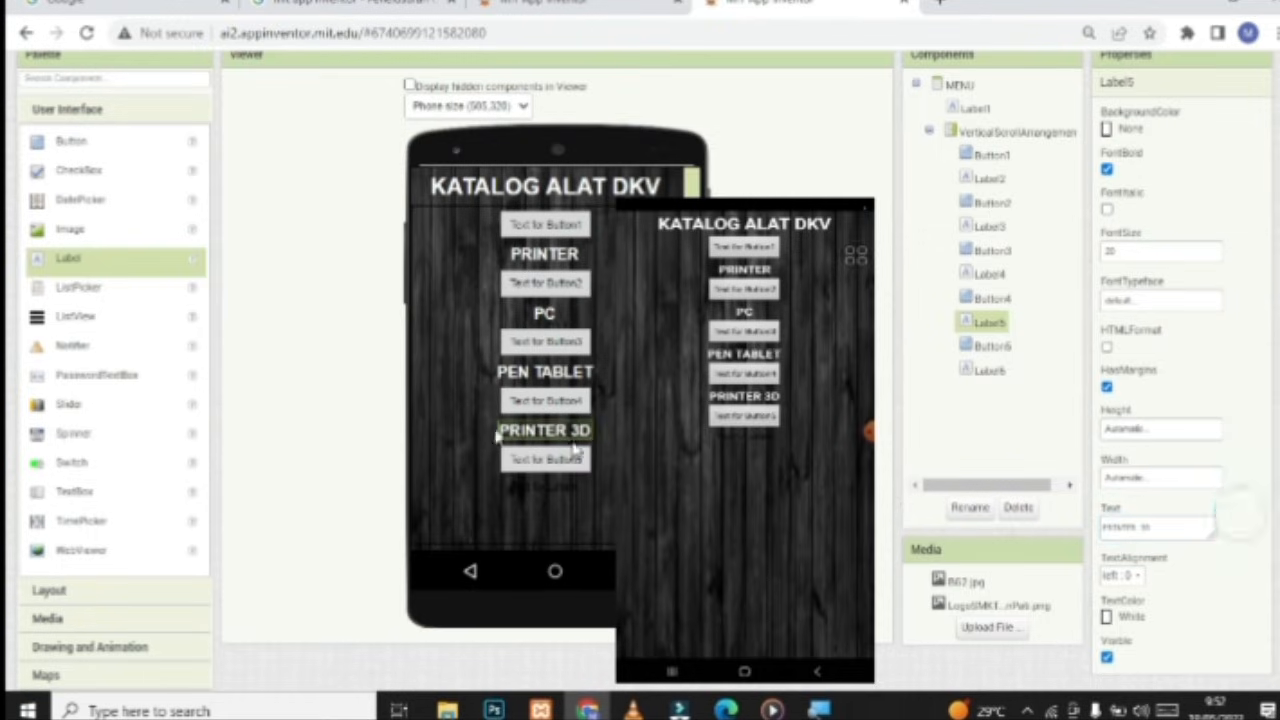
Format Label6 below the last button as bold, White text, with font size 20
left_click(528, 487)
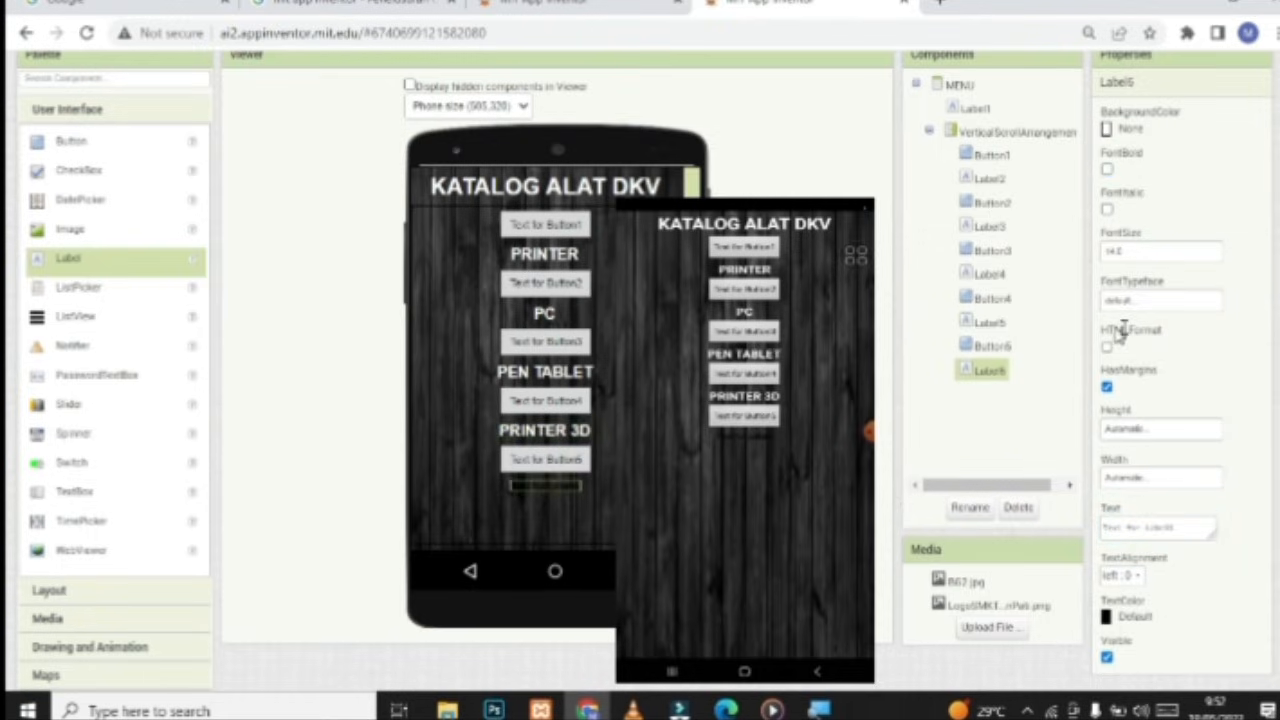
left_click(1107, 170)
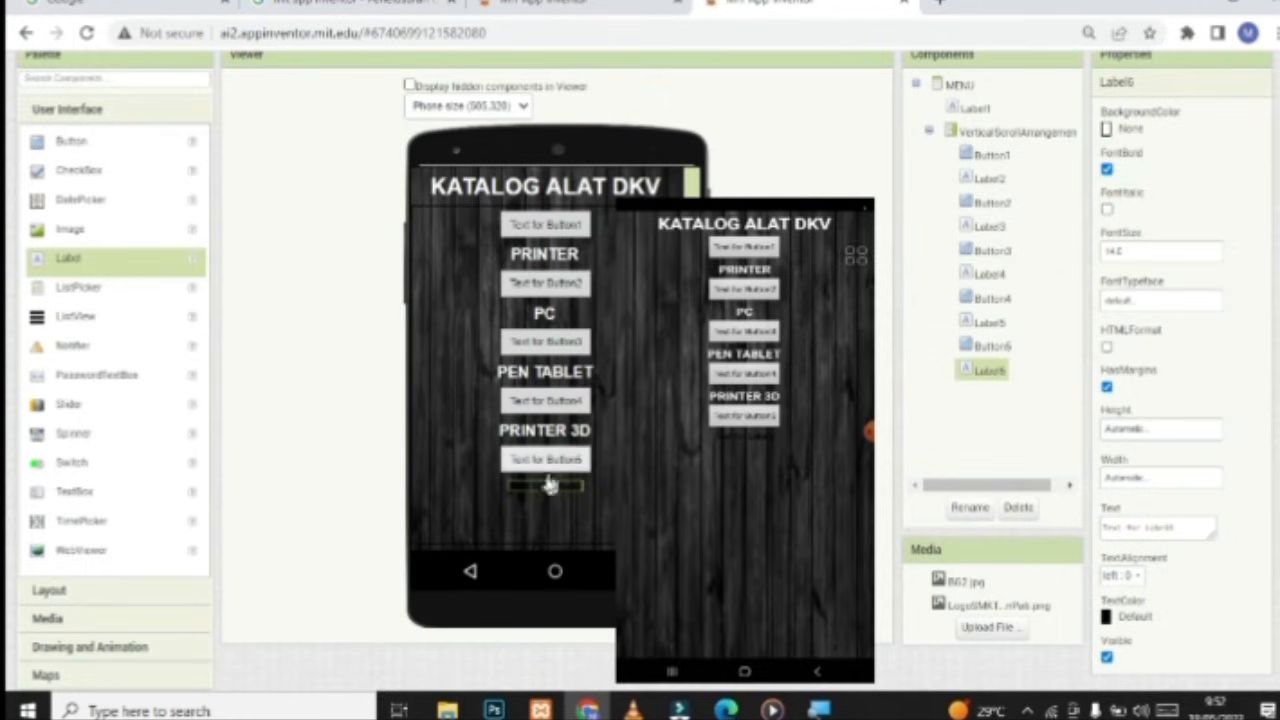
left_click(1130, 616)
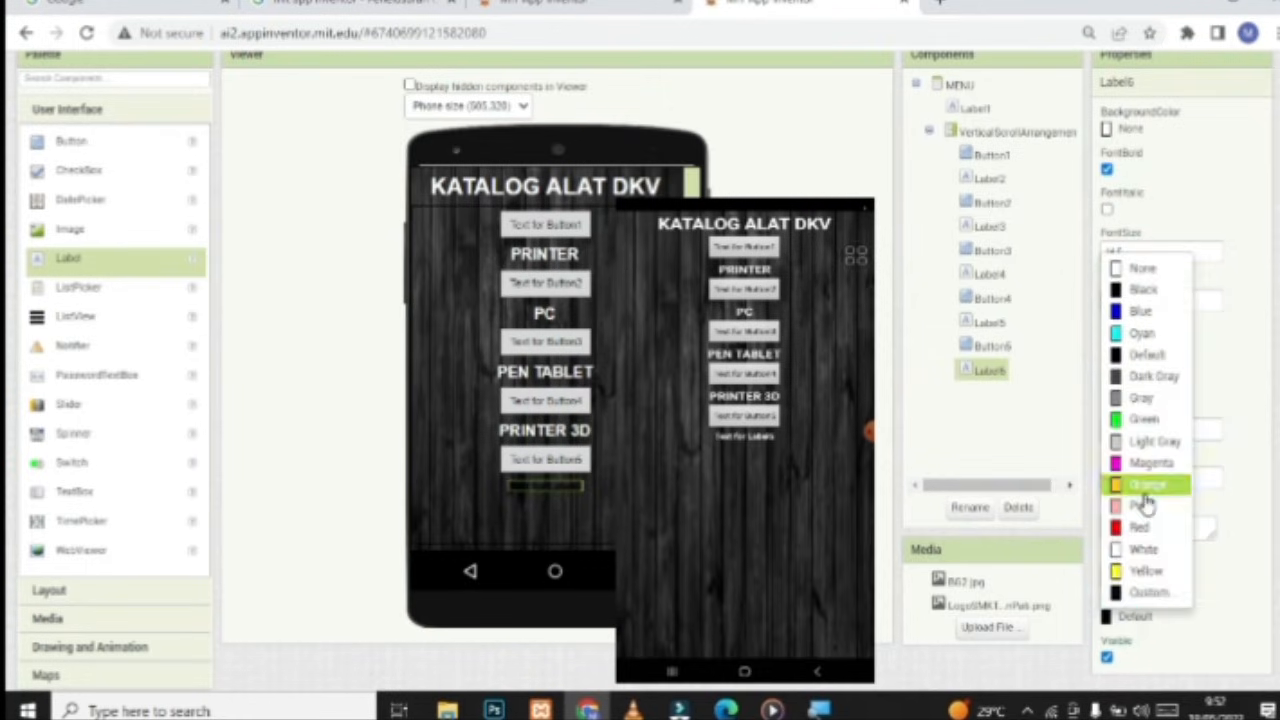
left_click(1145, 550)
left_click(1141, 252)
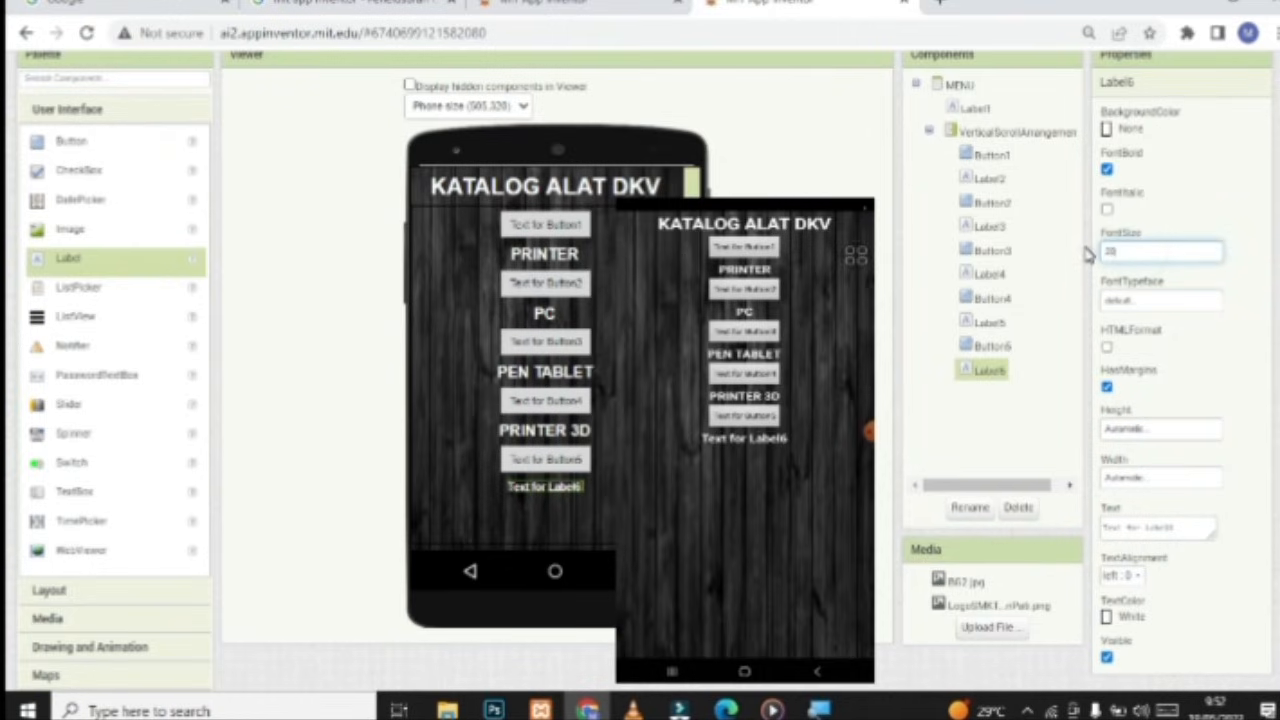
left_click(1260, 374)
Change the text of Label6 to PENSIL
left_click(1188, 527)
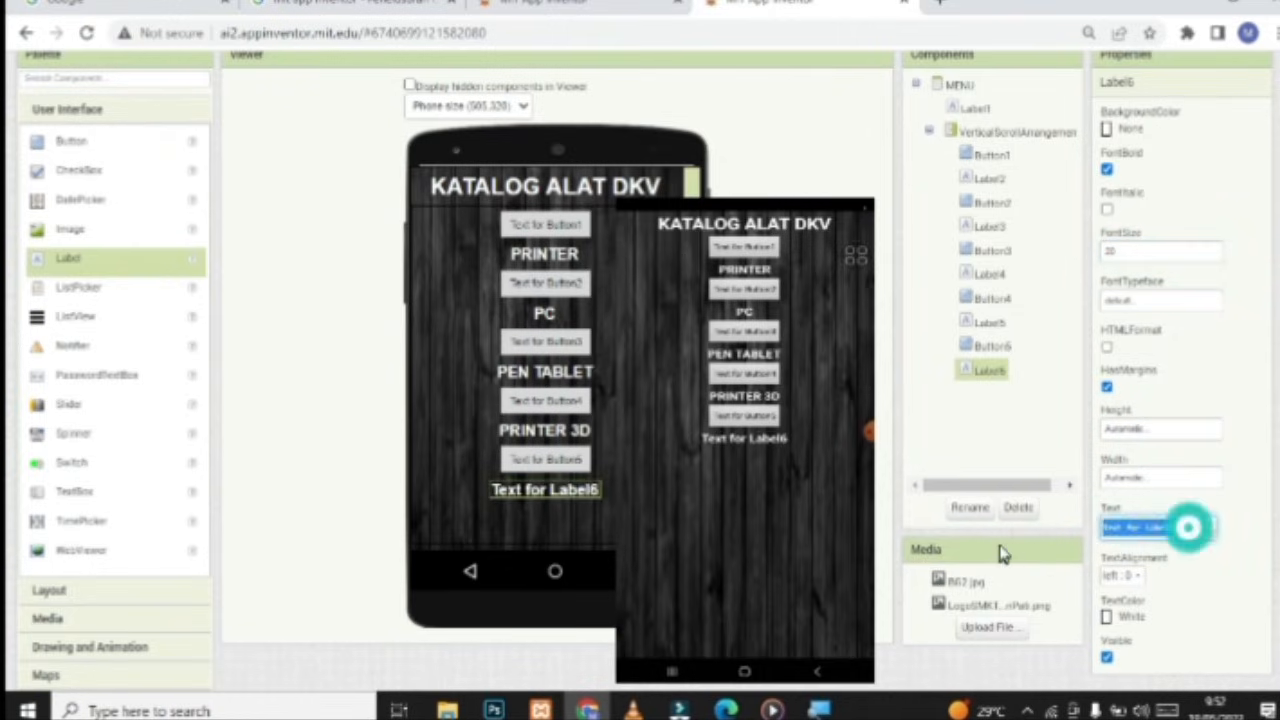
key("BackSpace")
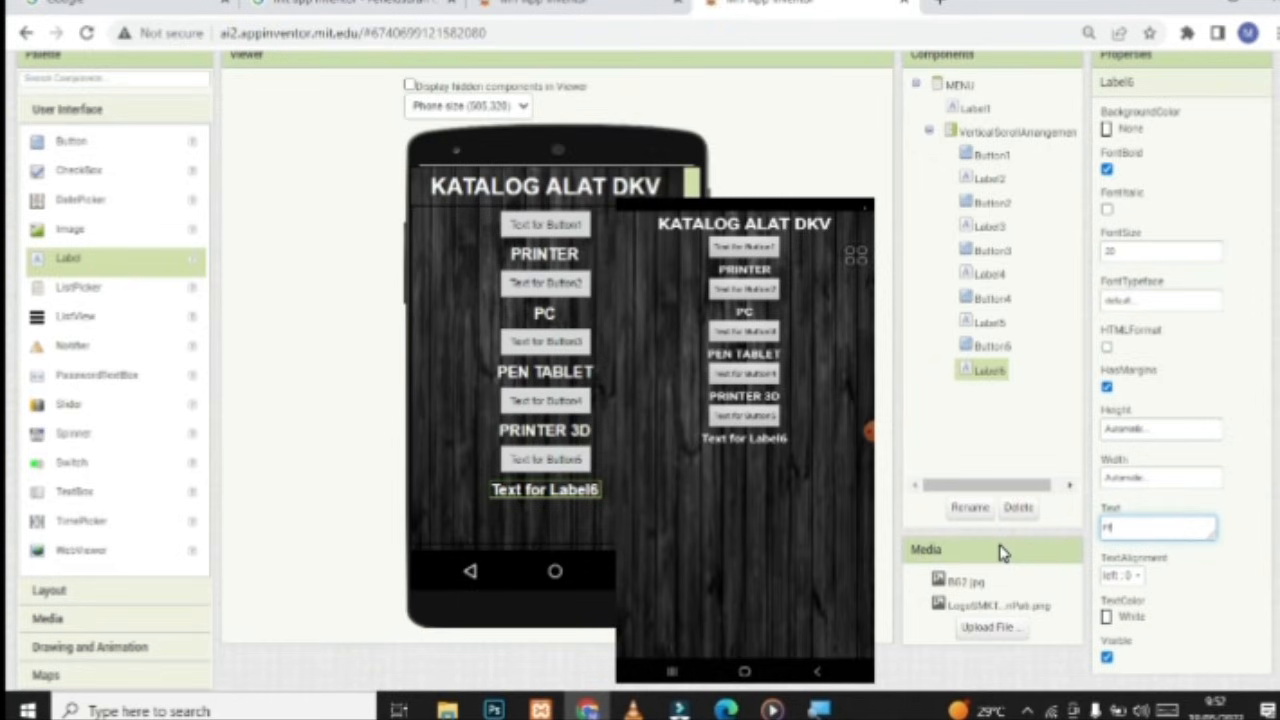
type("PENSIL")
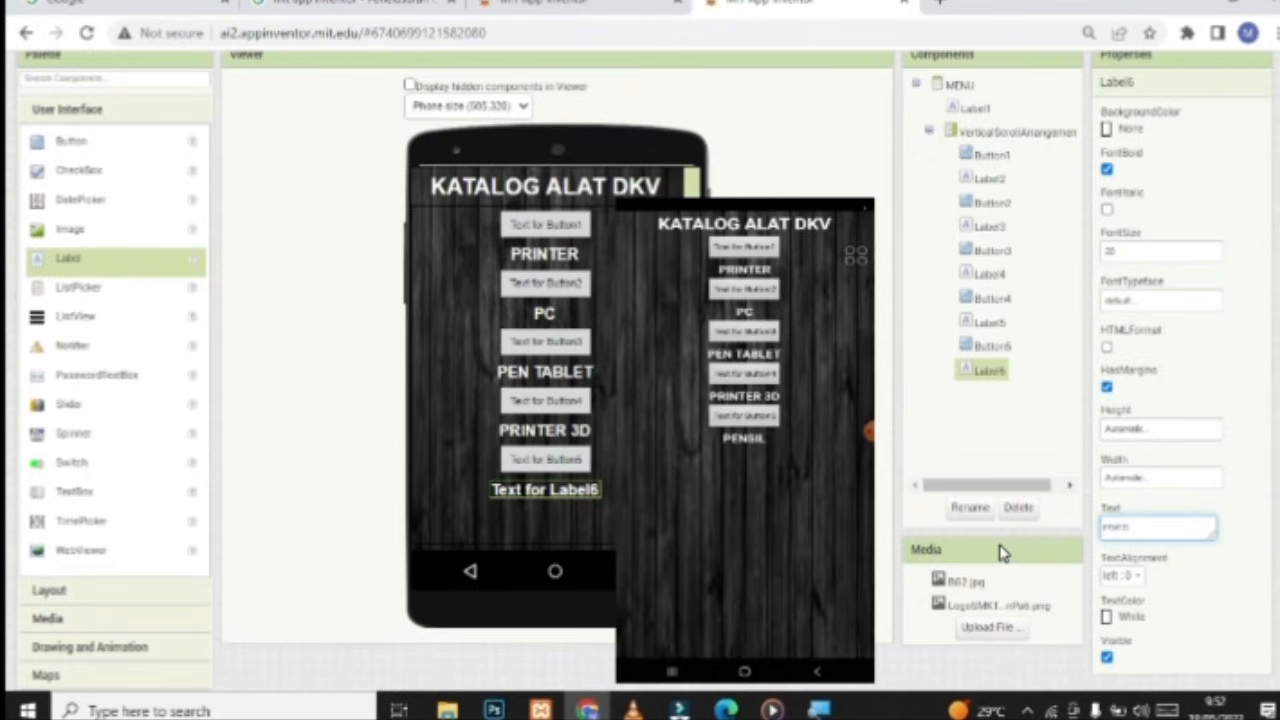
left_click(1241, 394)
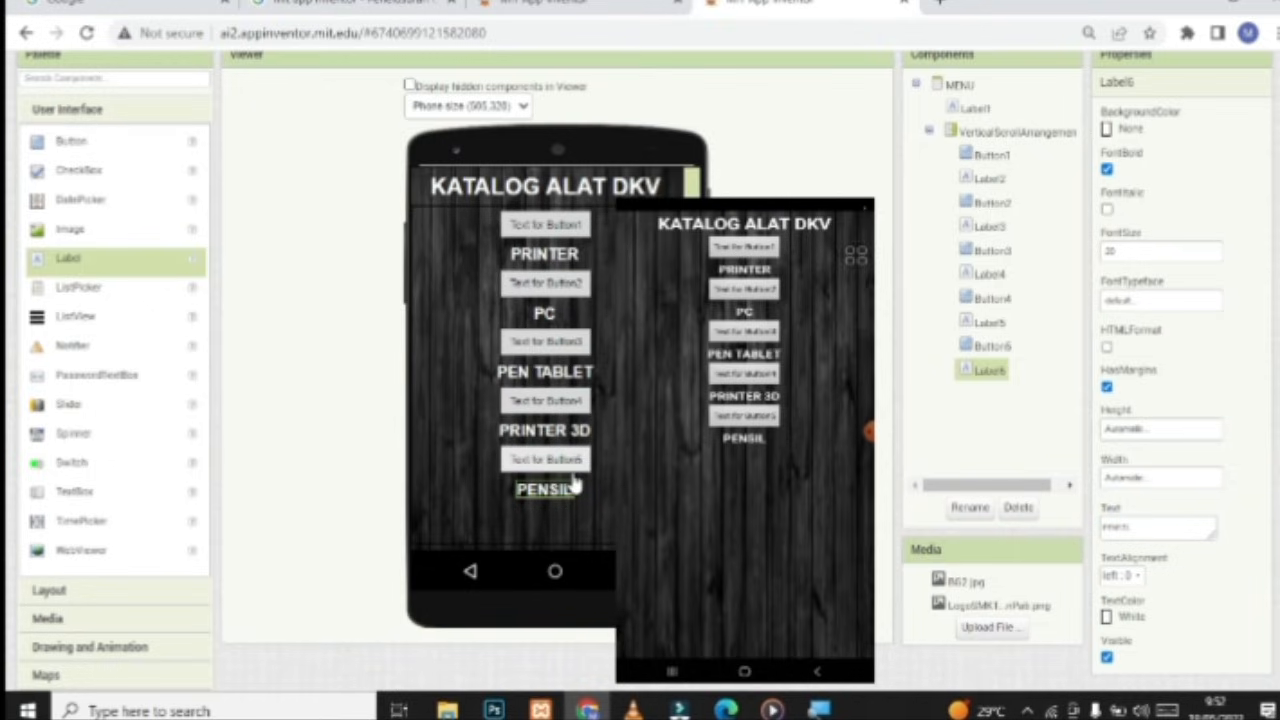
Clear the text of Button1 above the PRINTER caption and Button2 above the PC caption
left_click(565, 230)
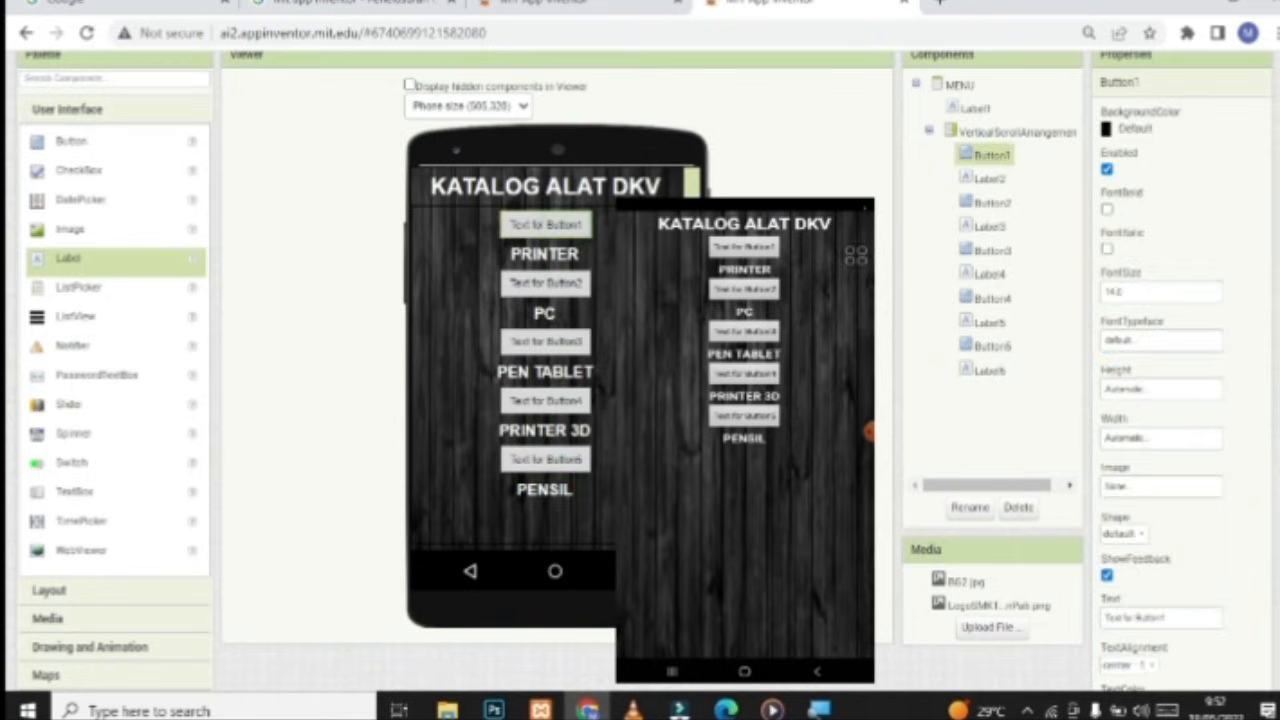
scroll(1186, 594, "down", 1)
left_click(1175, 521)
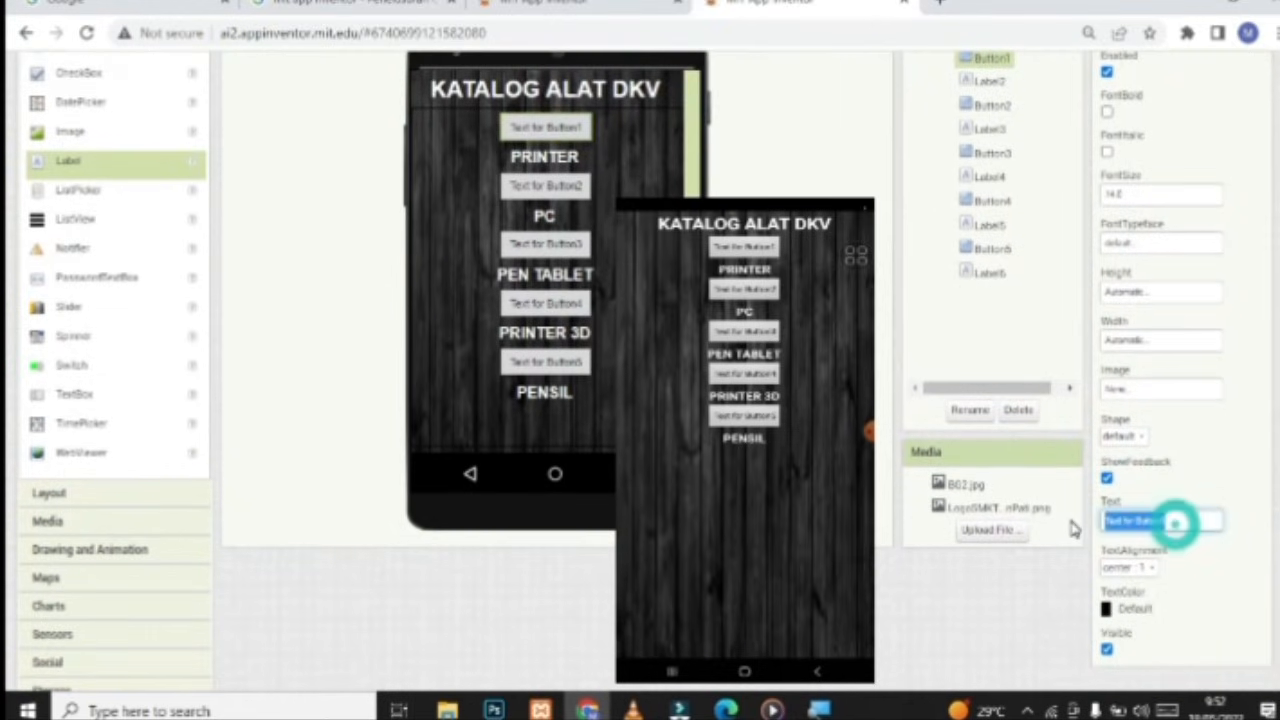
key("BackSpace")
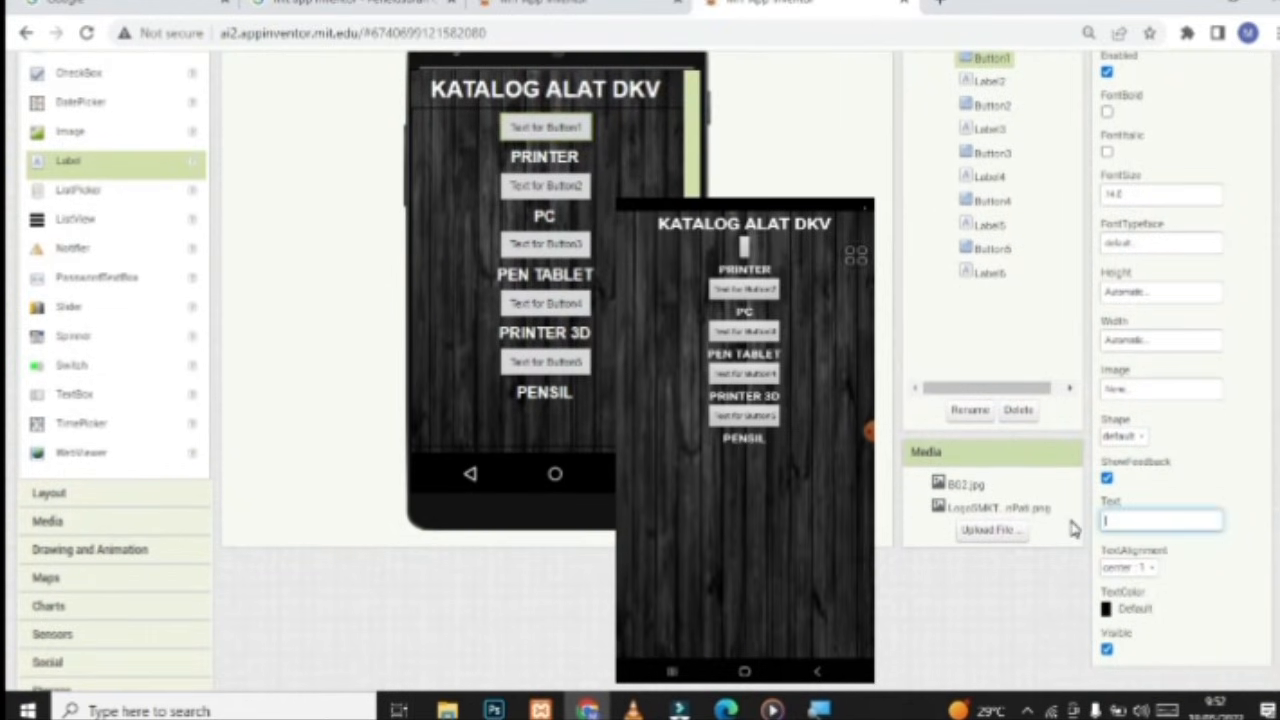
left_click(530, 186)
left_click(1180, 522)
key("BackSpace")
Remove the text from Button3 above the PEN TABLET caption and Button4 above the PRINTER 3D caption
left_click(545, 241)
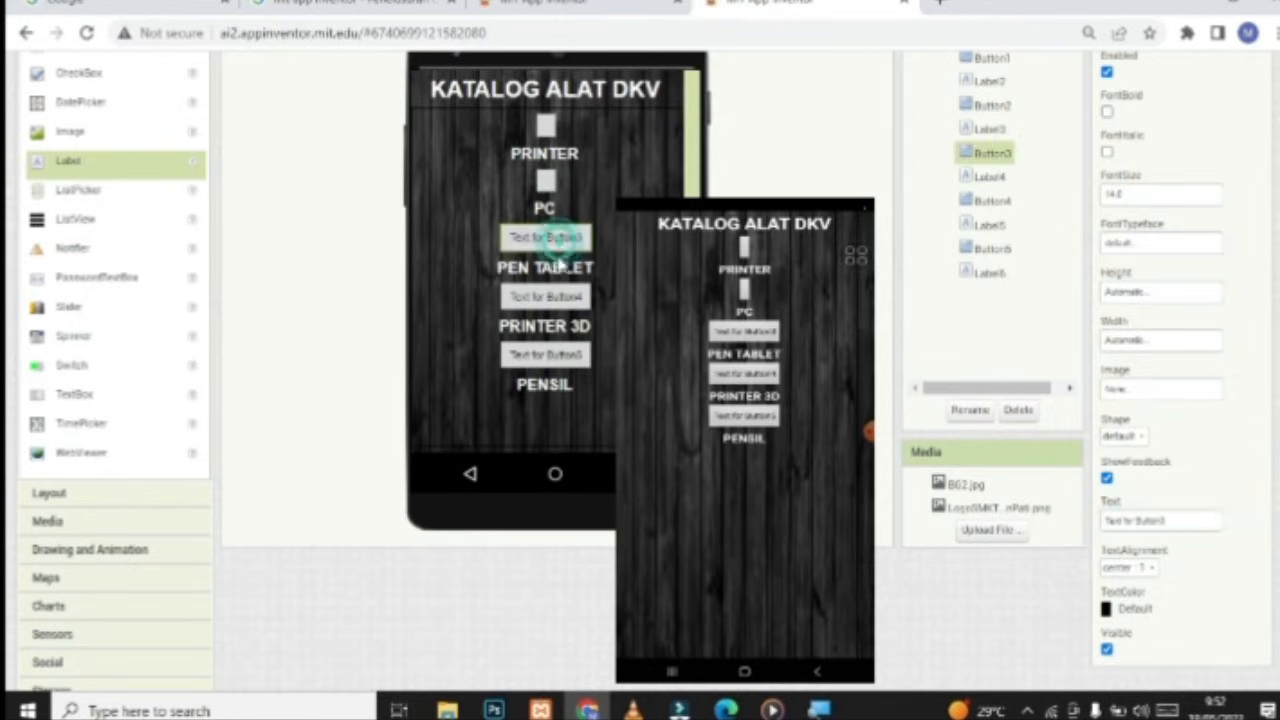
left_click(1184, 520)
key("BackSpace")
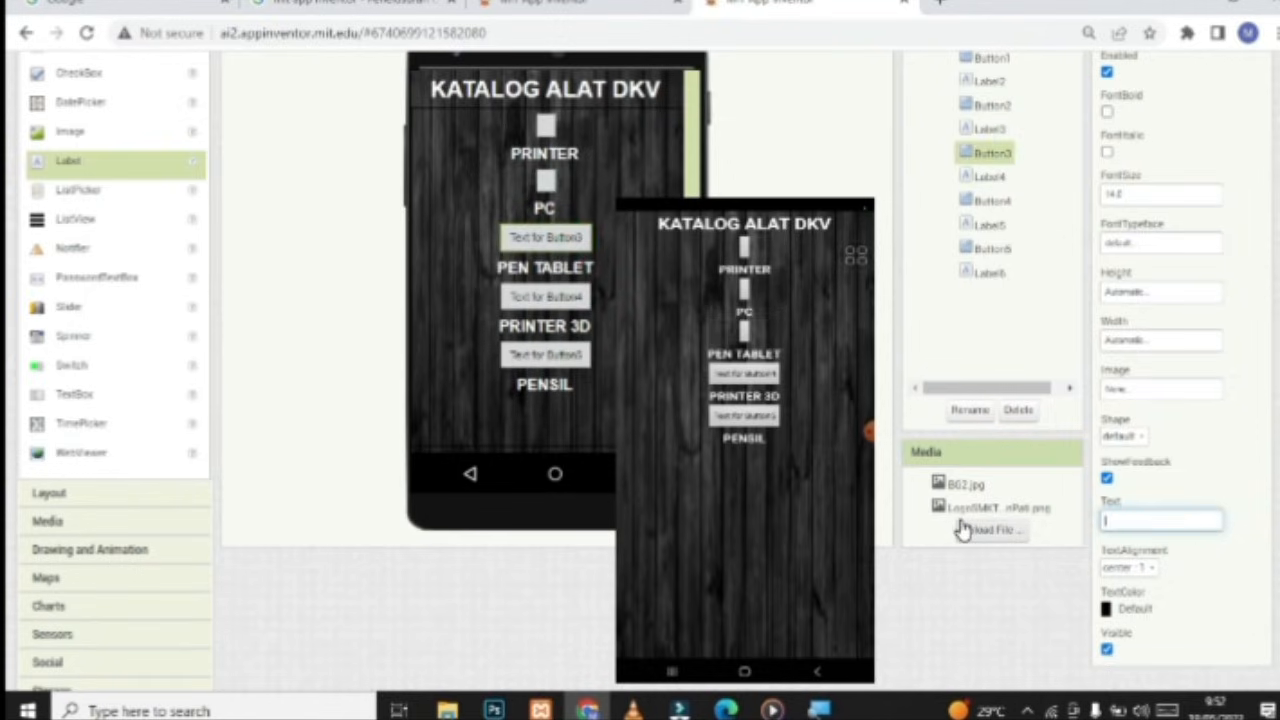
left_click(545, 297)
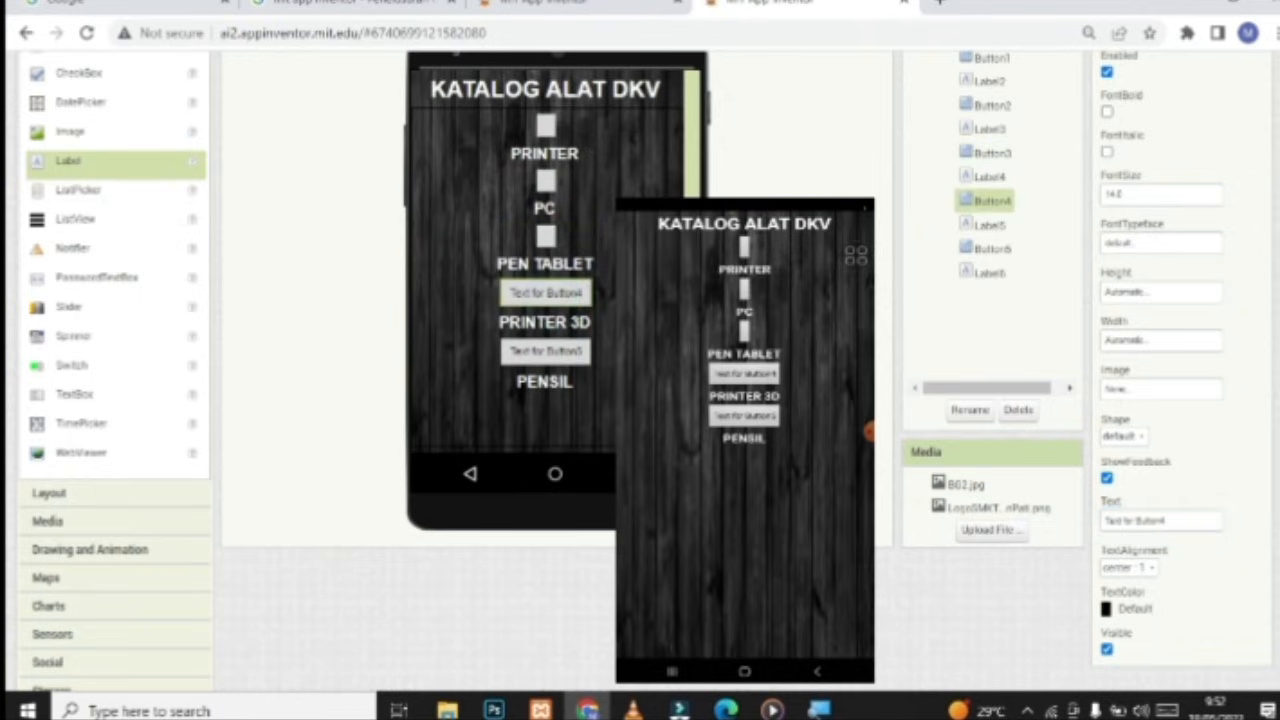
left_click(1176, 521)
key("BackSpace")
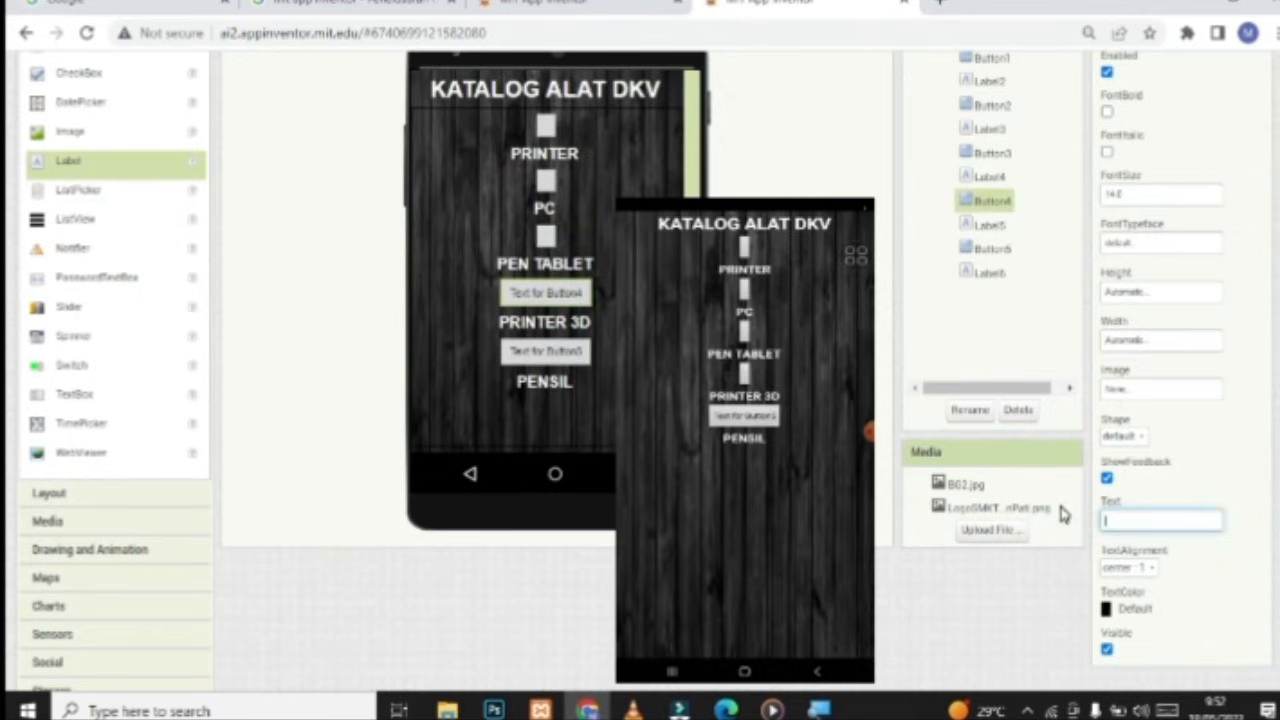
Clear the text of the last button, above the PENSIL caption
left_click(545, 352)
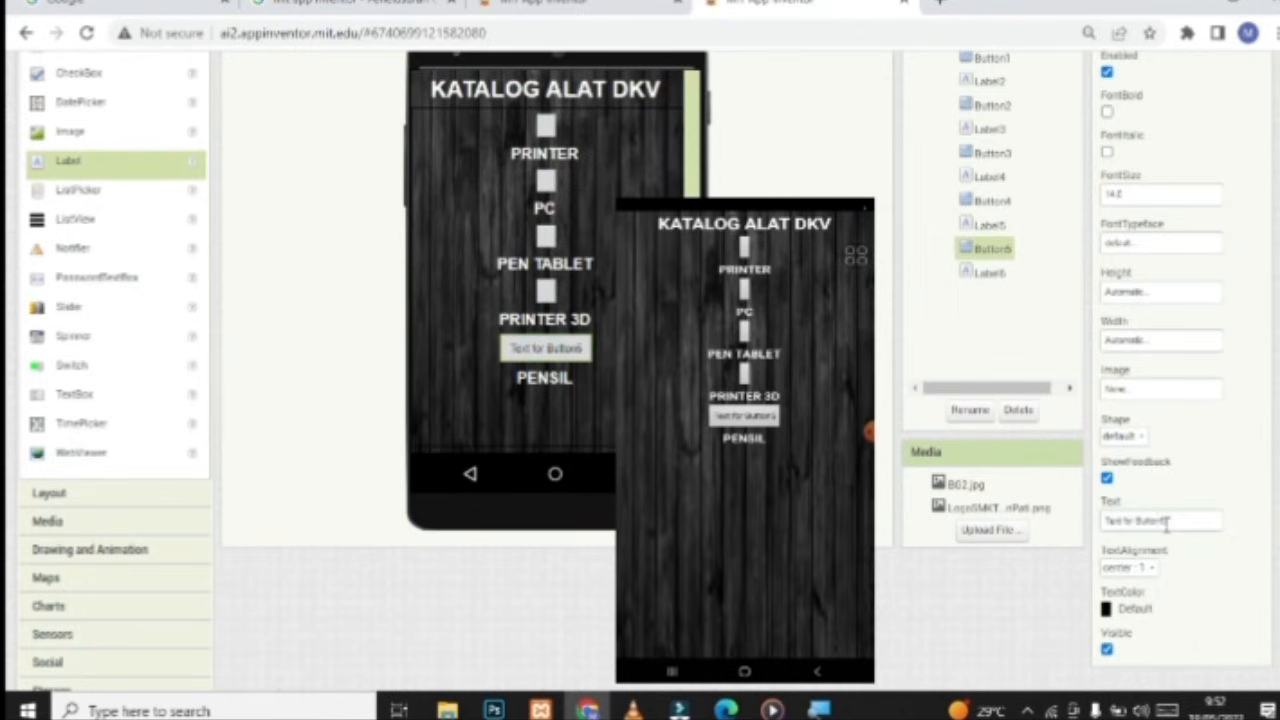
left_click(1171, 521)
key("BackSpace")
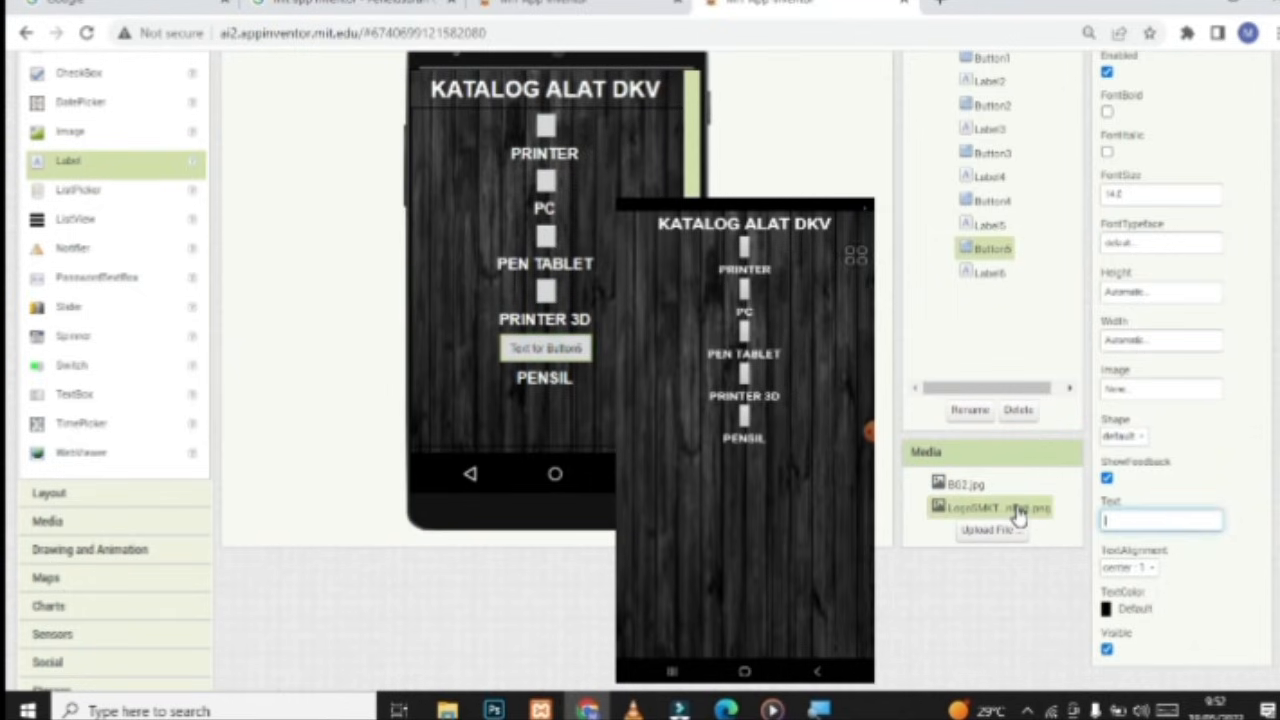
left_click(1243, 498)
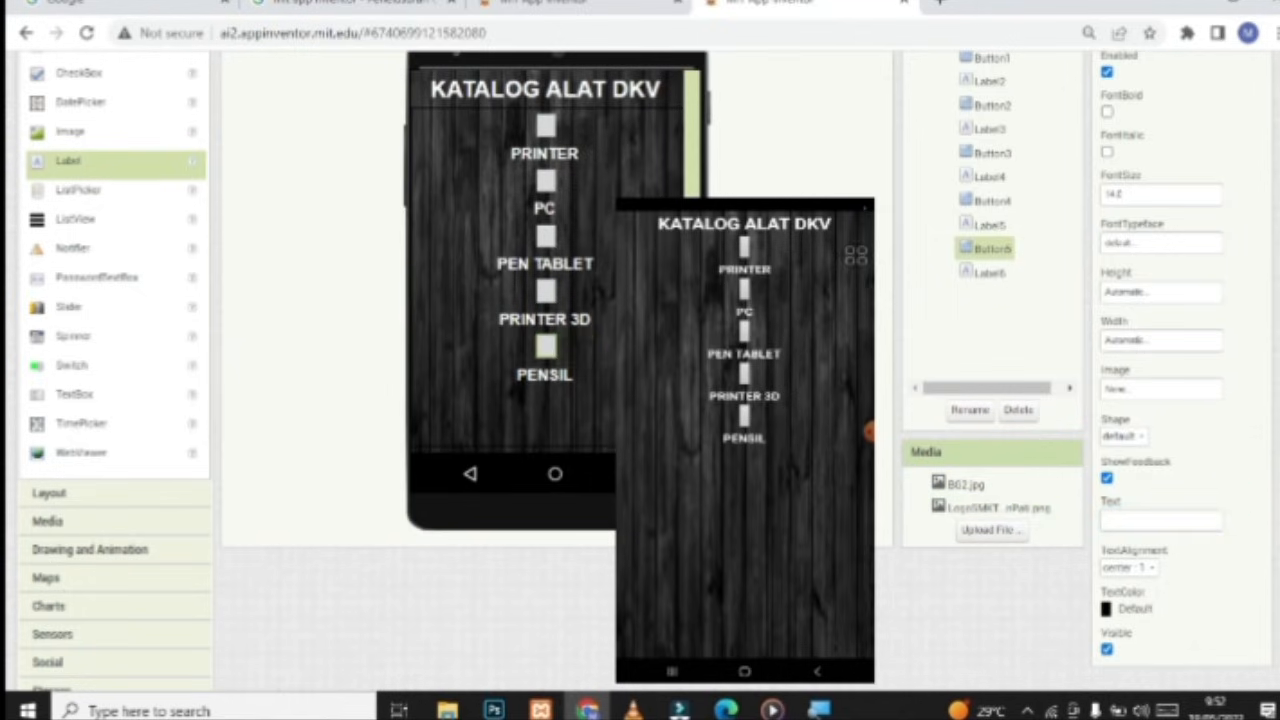
Set the height of Button1 above the PRINTER caption to 200 pixels
scroll(550, 250, "up", 3)
left_click(545, 222)
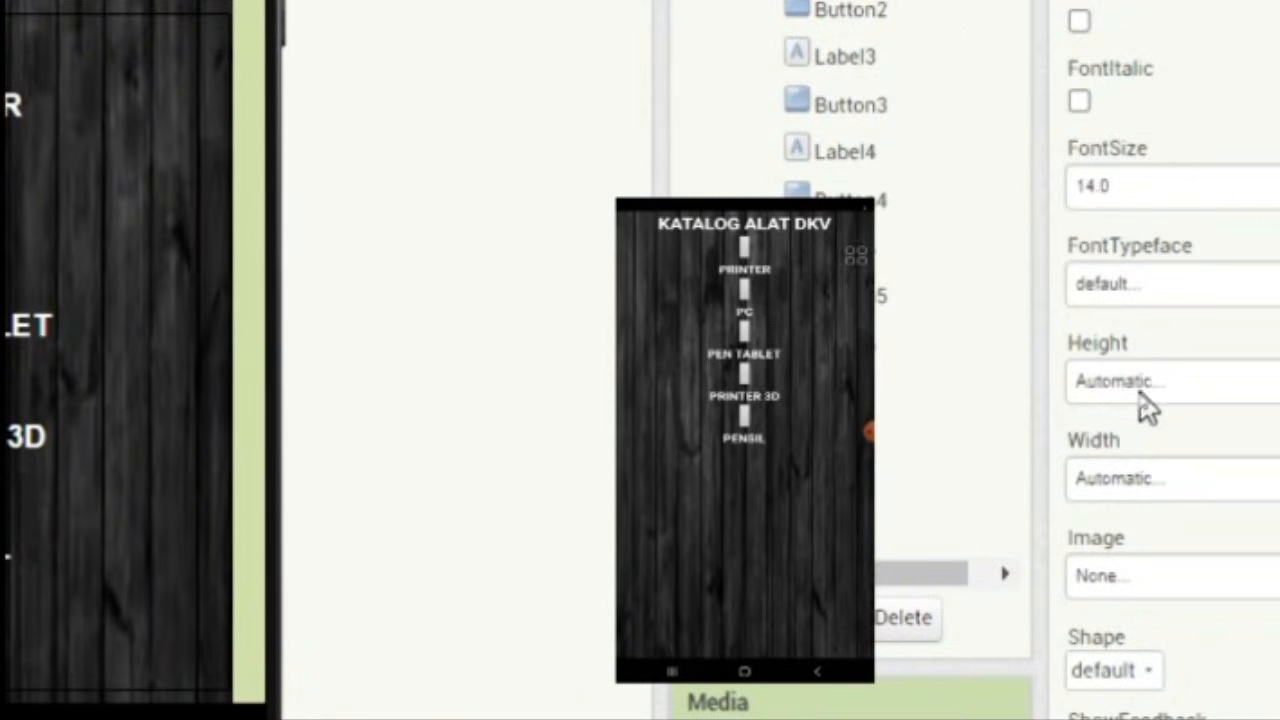
left_click(1141, 393)
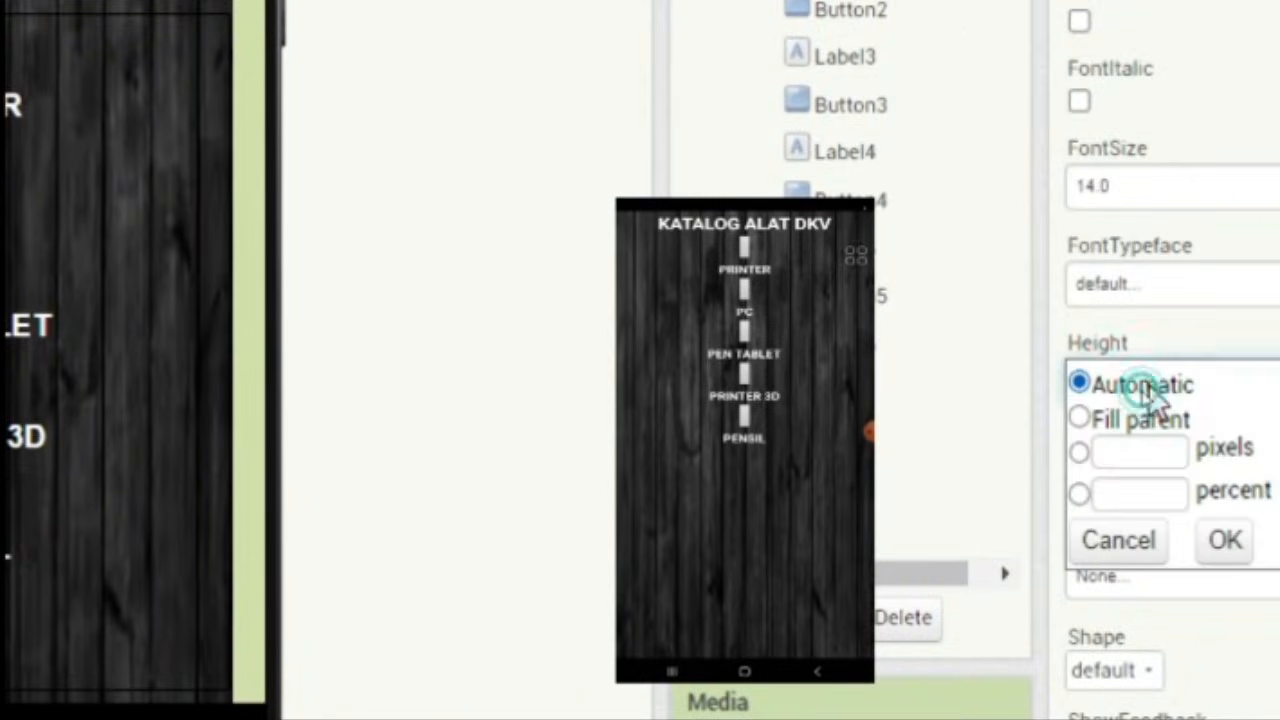
left_click(1120, 452)
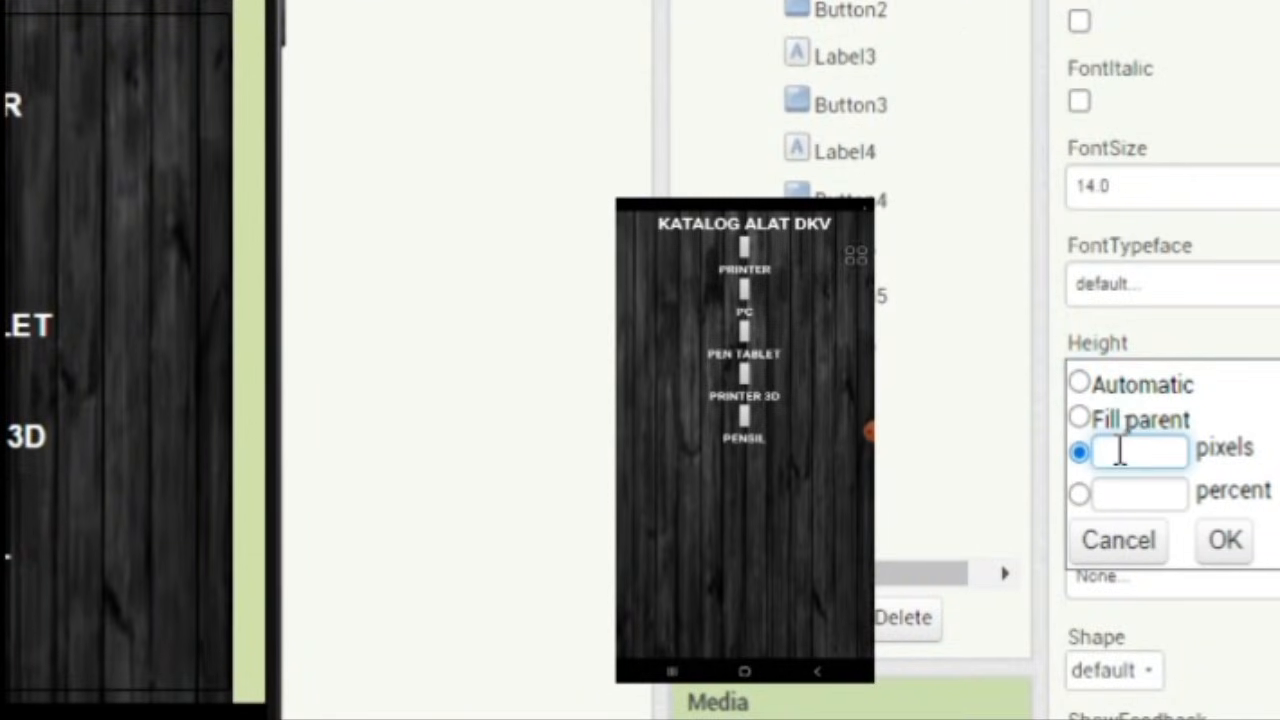
type("1")
type("2")
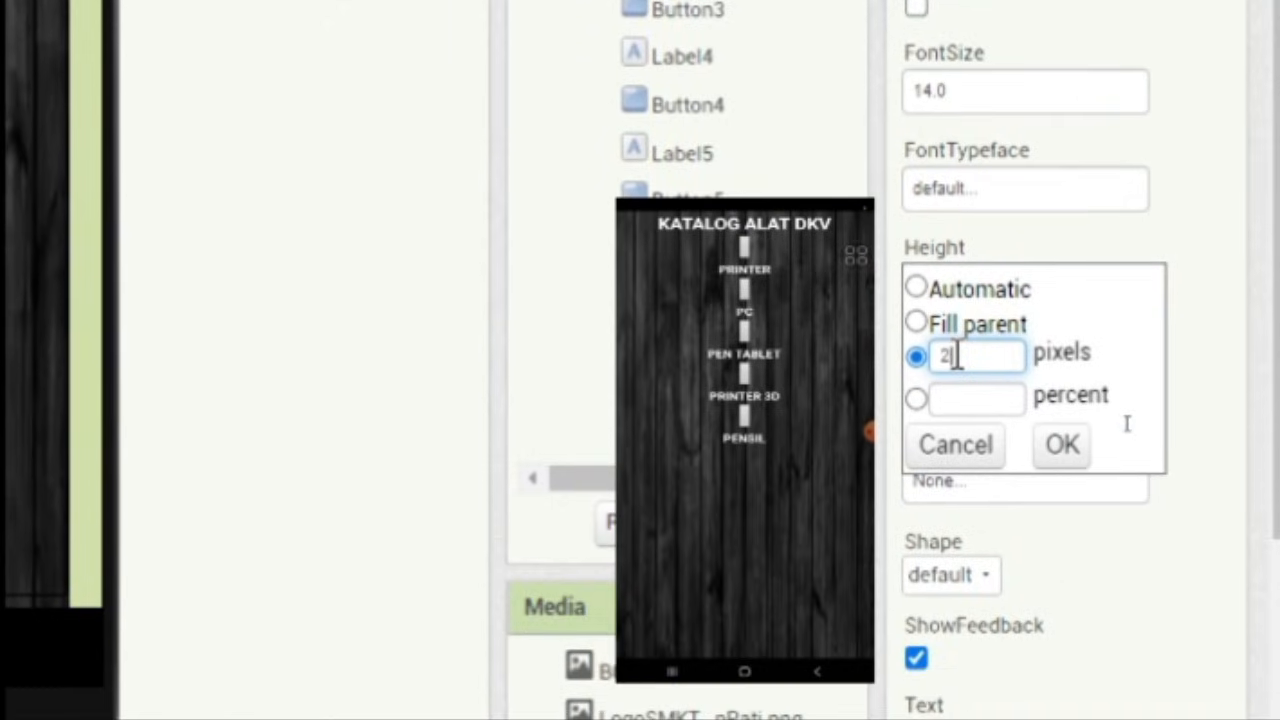
left_click(983, 398)
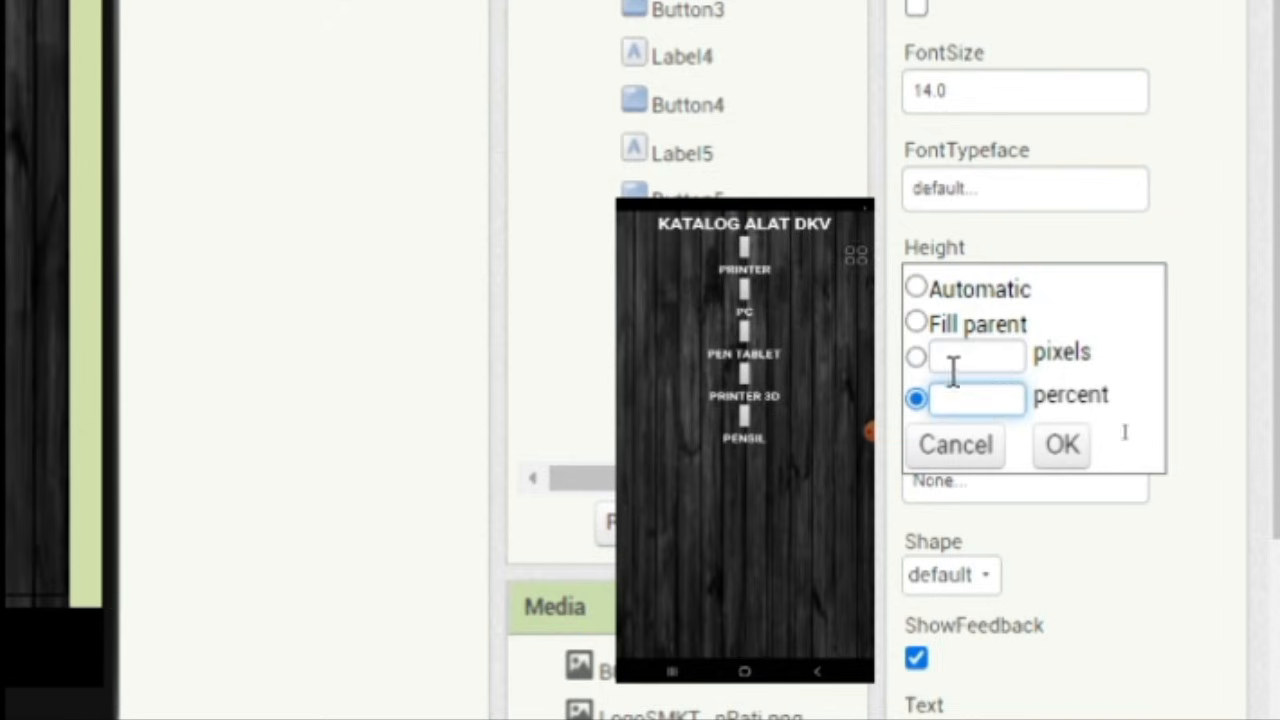
left_click(955, 358)
type("200")
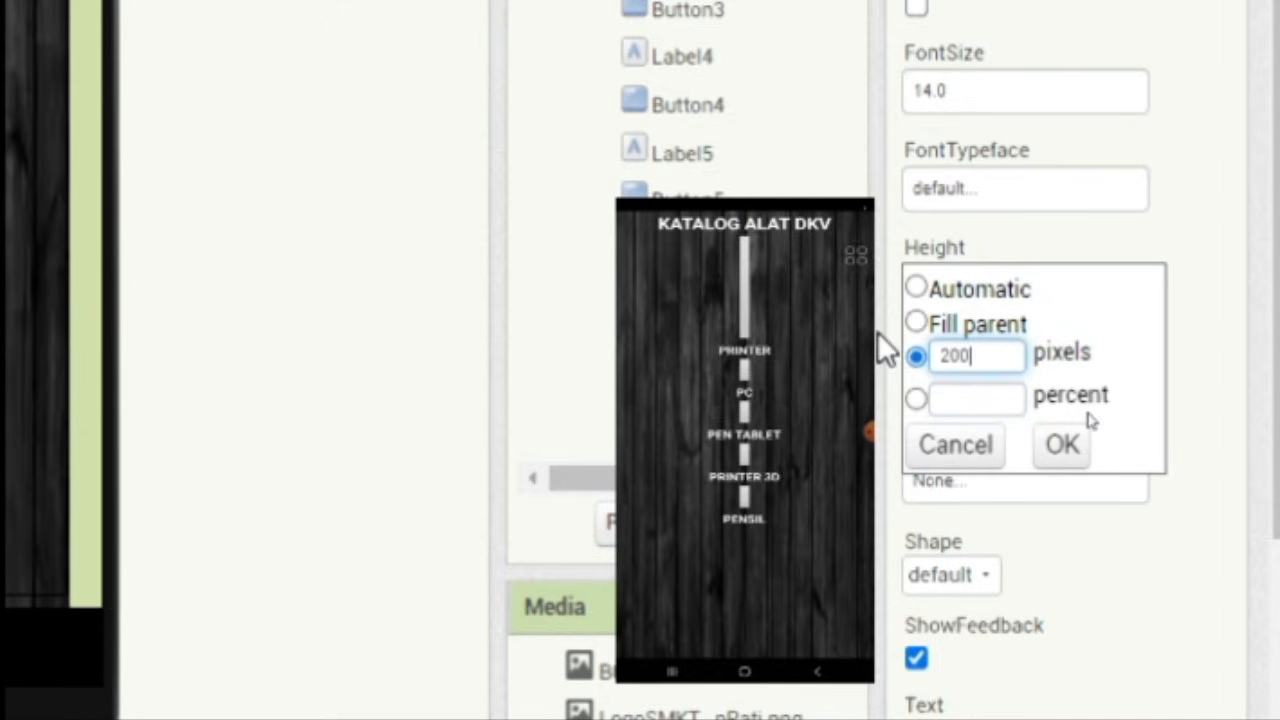
Set the size of Button1, above the PRINTER label, to a height of 200 pixels and a width of 300 pixels
left_click(1064, 447)
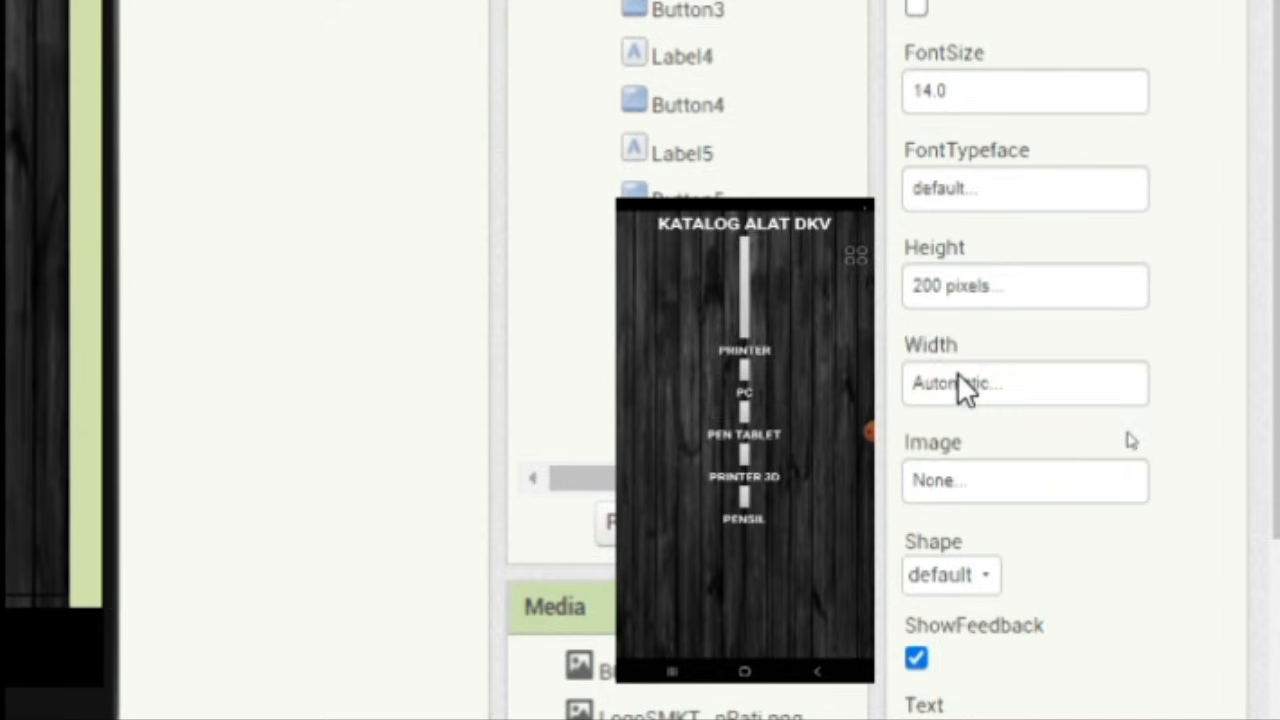
left_click(960, 384)
left_click(945, 458)
type("300")
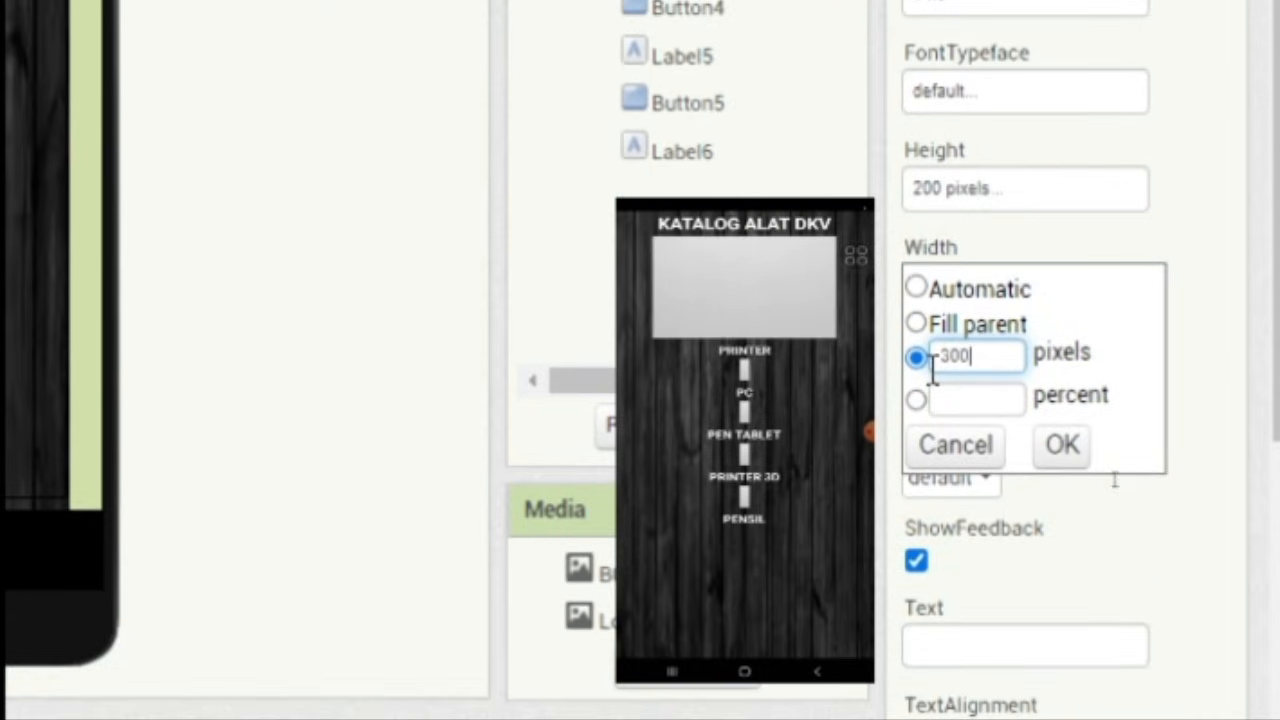
left_click(1060, 448)
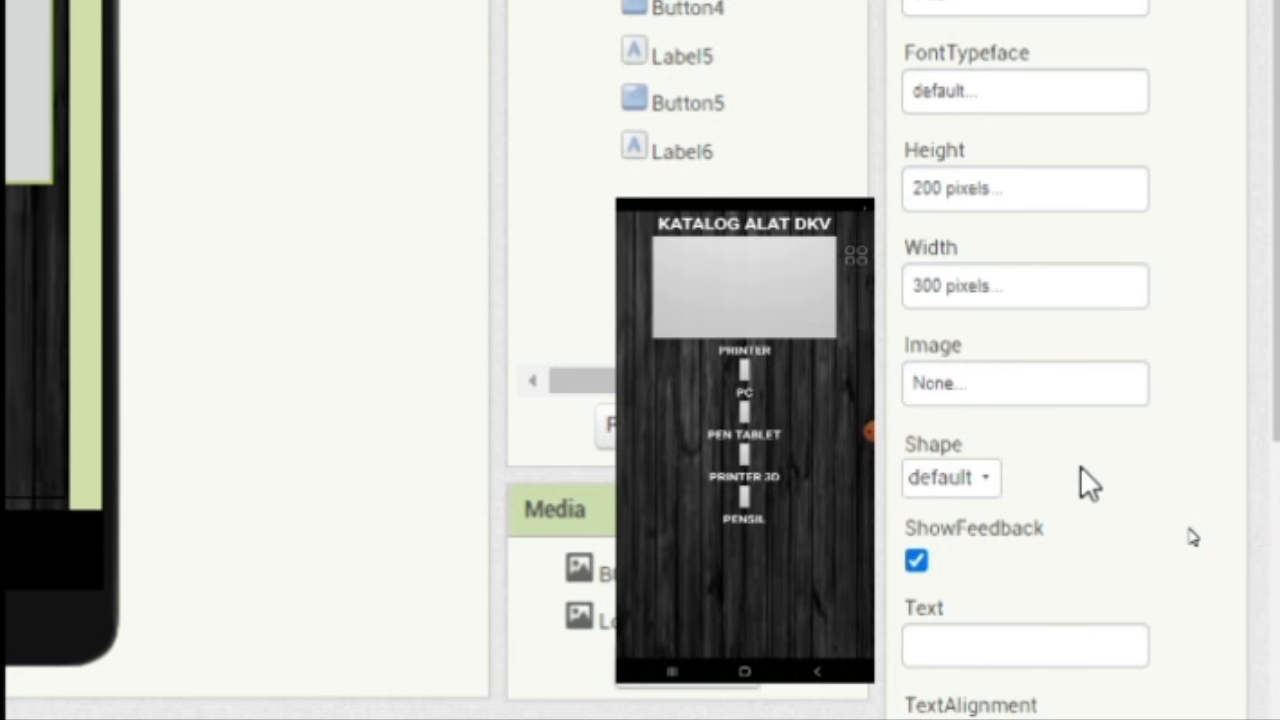
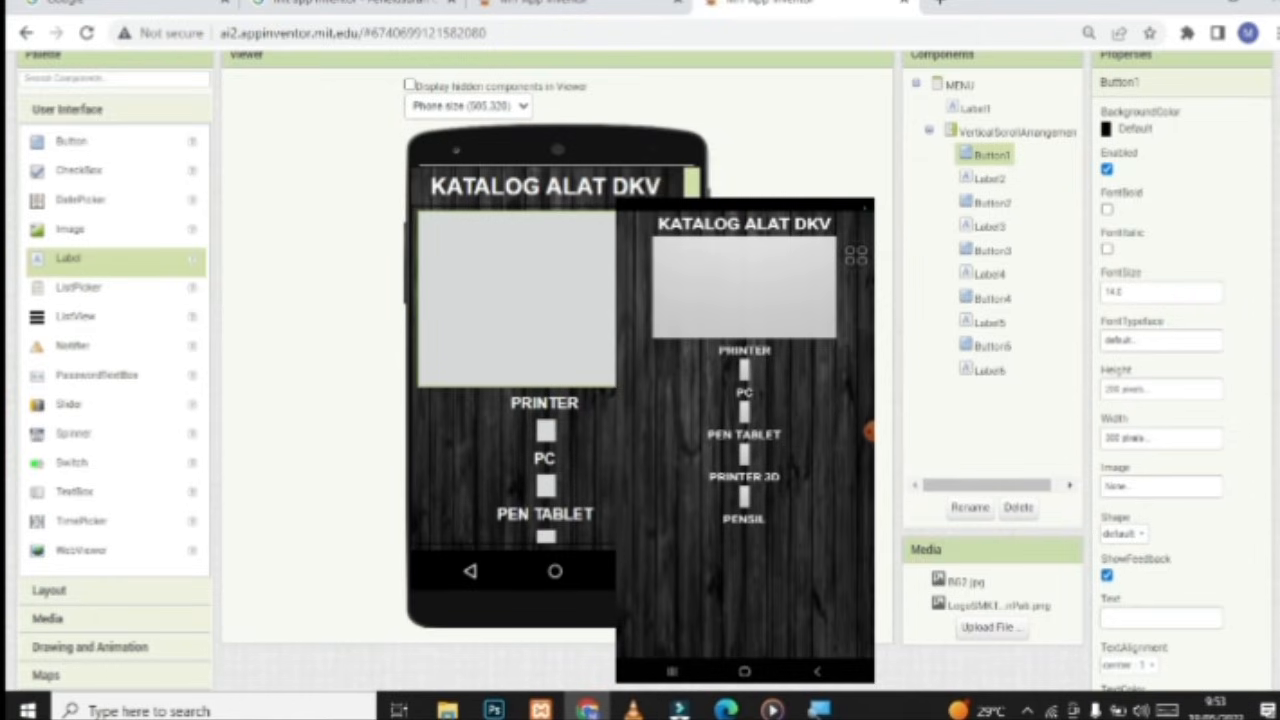
Set Button2, between the PRINTER and PC labels, to a height of 200 pixels and a width of 300 pixels
left_click(980, 204)
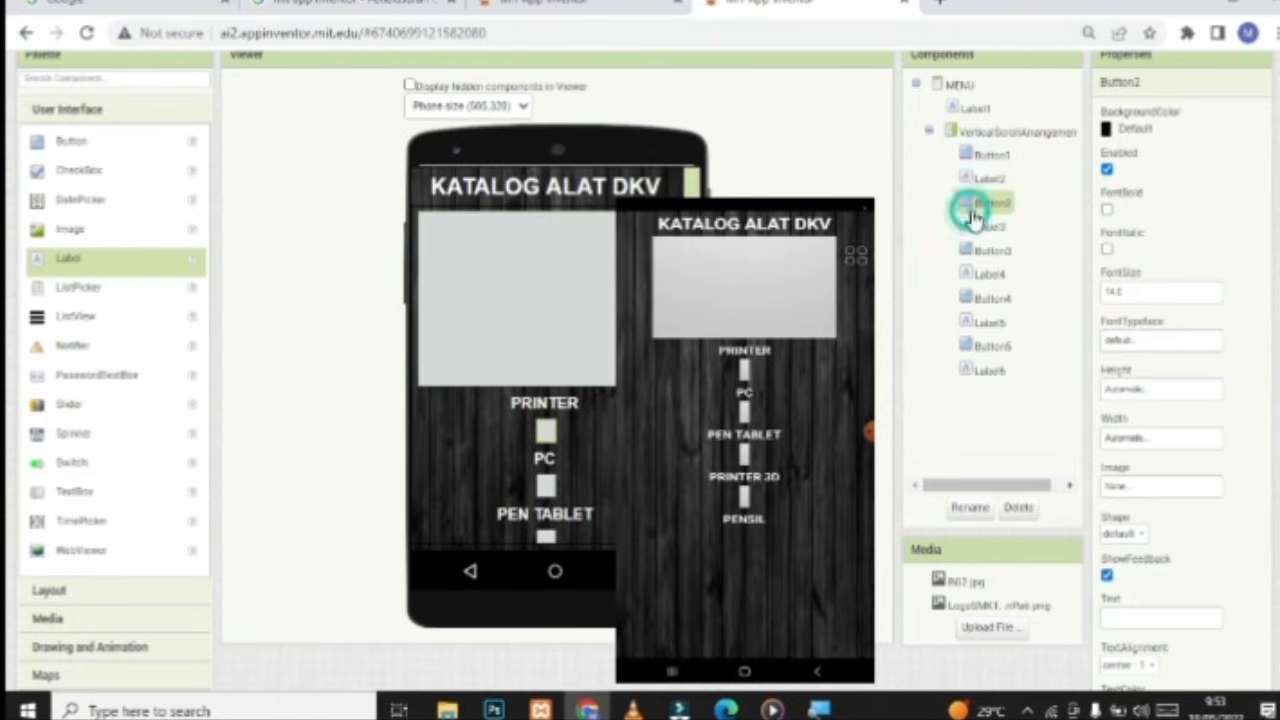
left_click(1152, 390)
left_click(1120, 424)
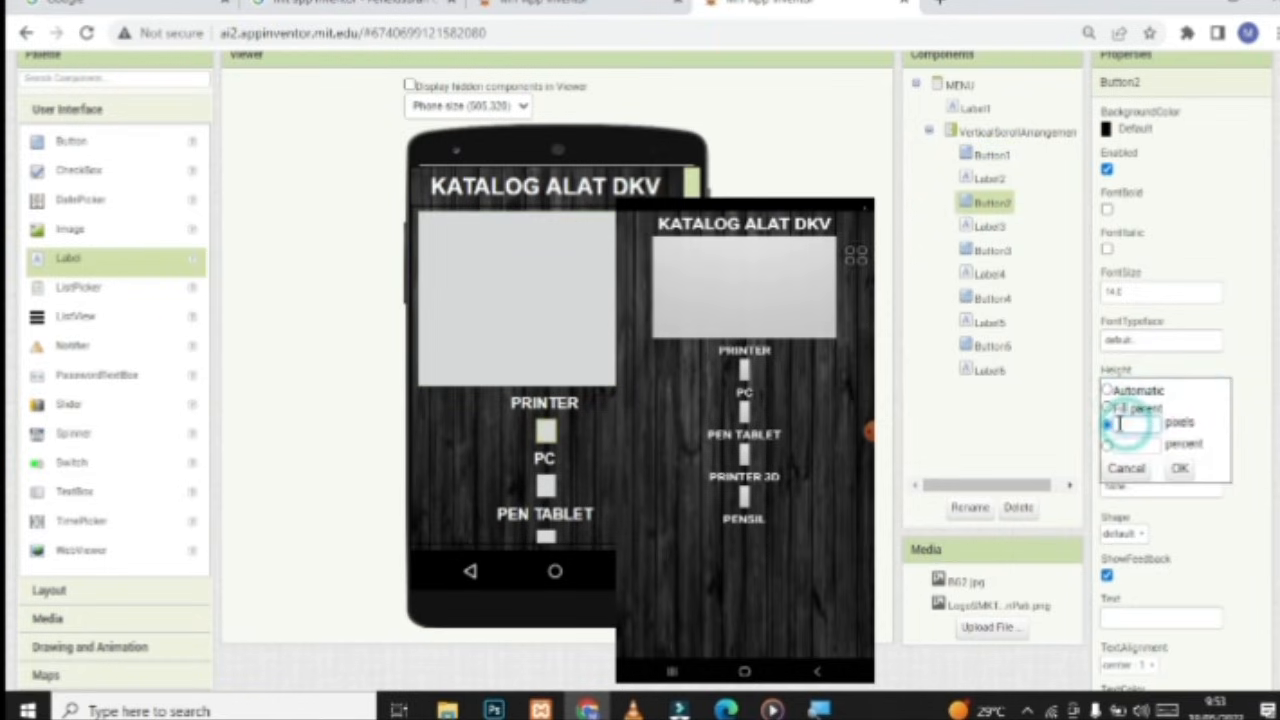
type("100")
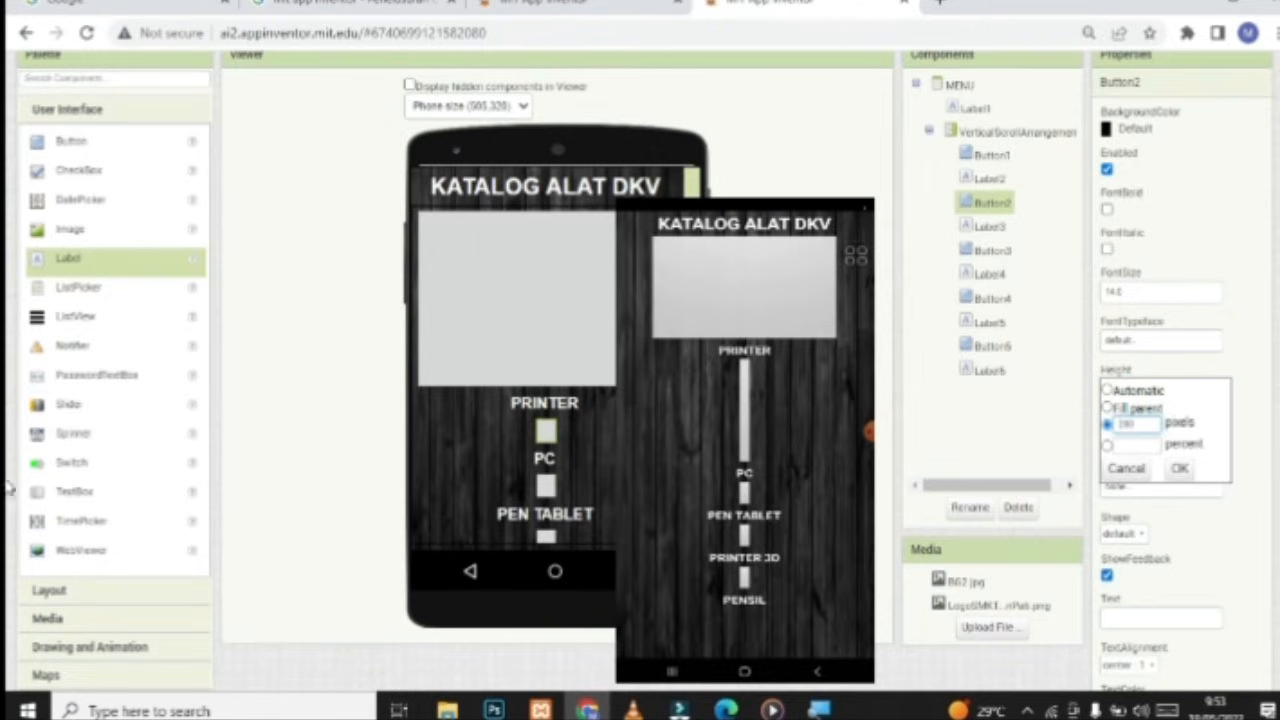
left_click(1180, 468)
left_click(1150, 435)
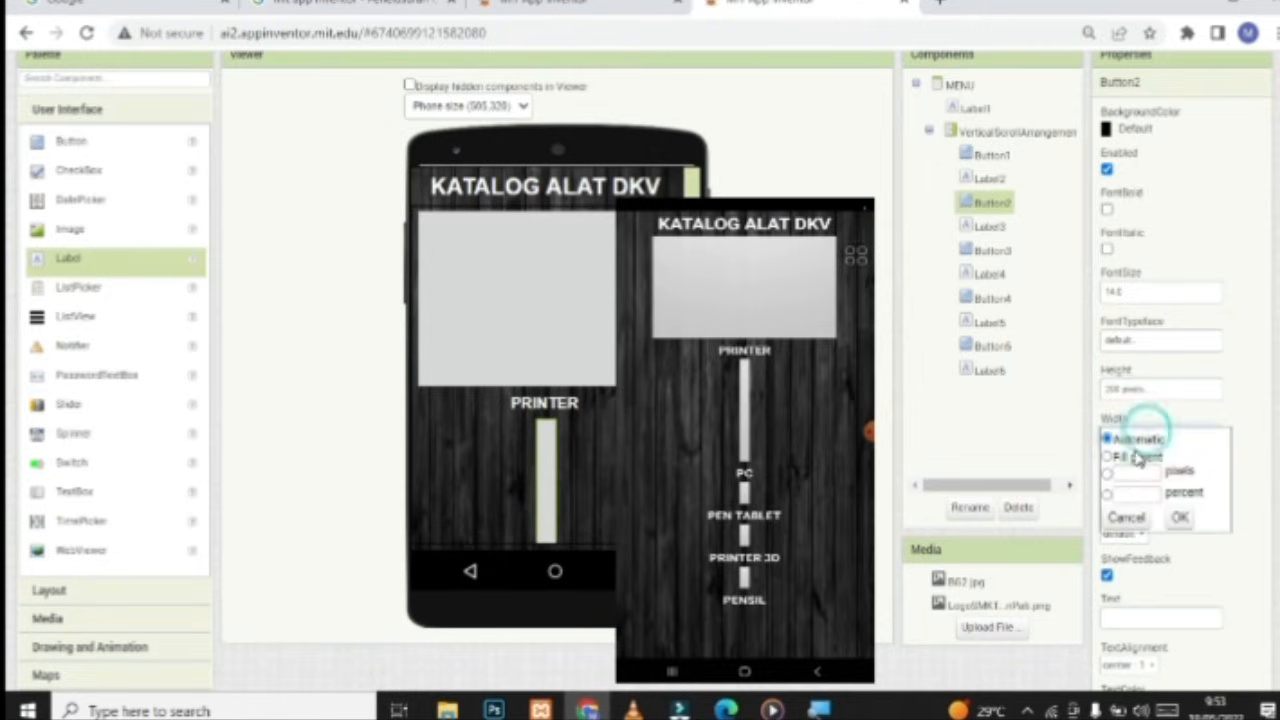
left_click(1130, 470)
type("200")
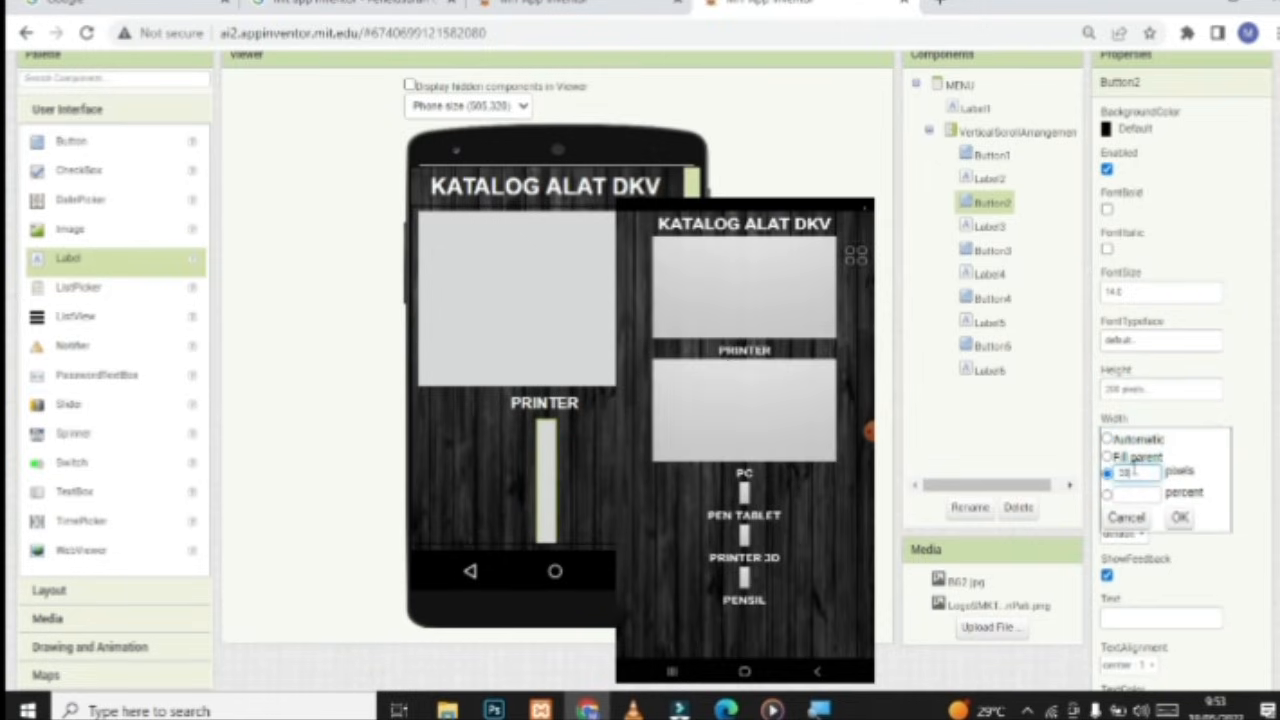
left_click(1183, 514)
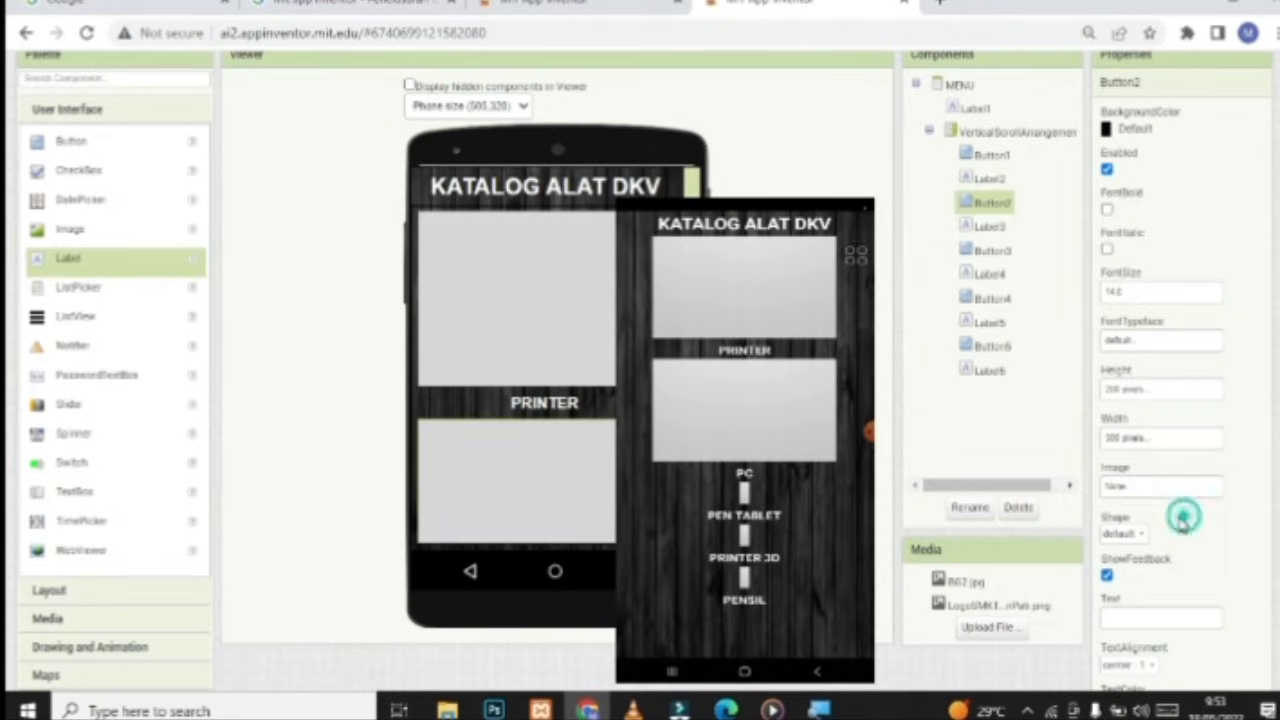
Set Button3, between the PC and PEN TABLET labels, to a height of 200 pixels and a width of 300 pixels
left_click(1000, 251)
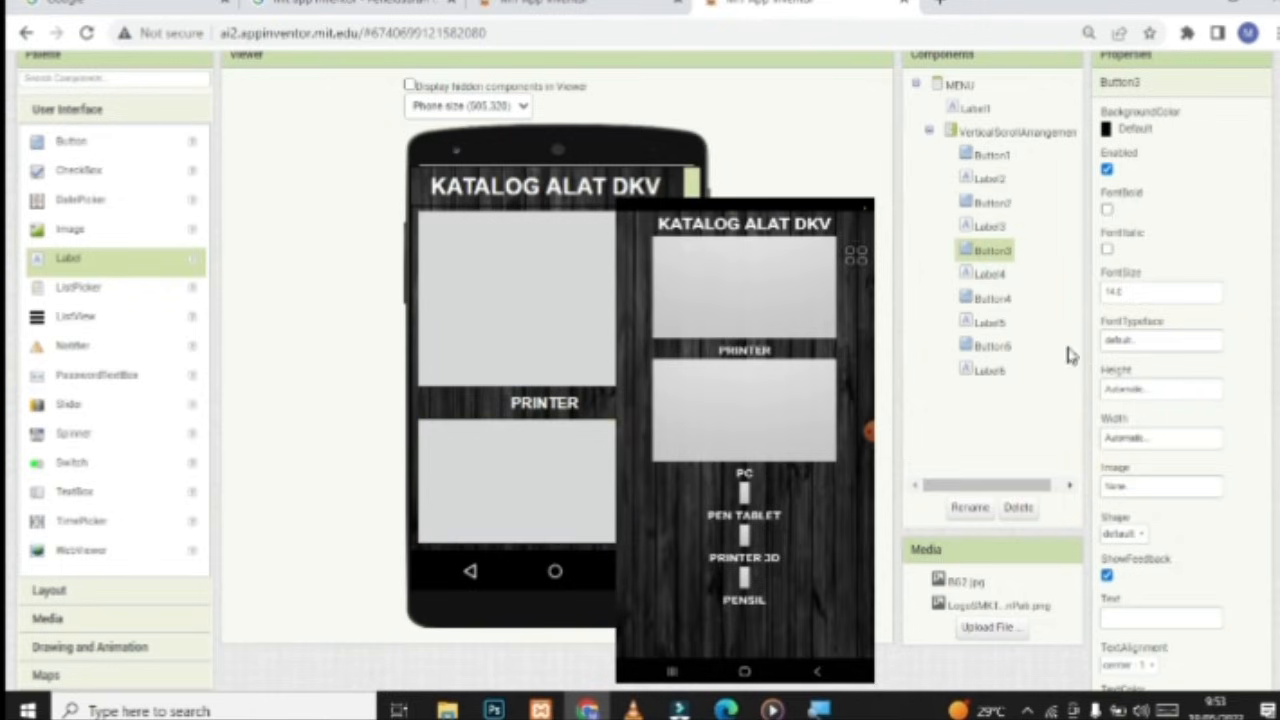
left_click(1148, 486)
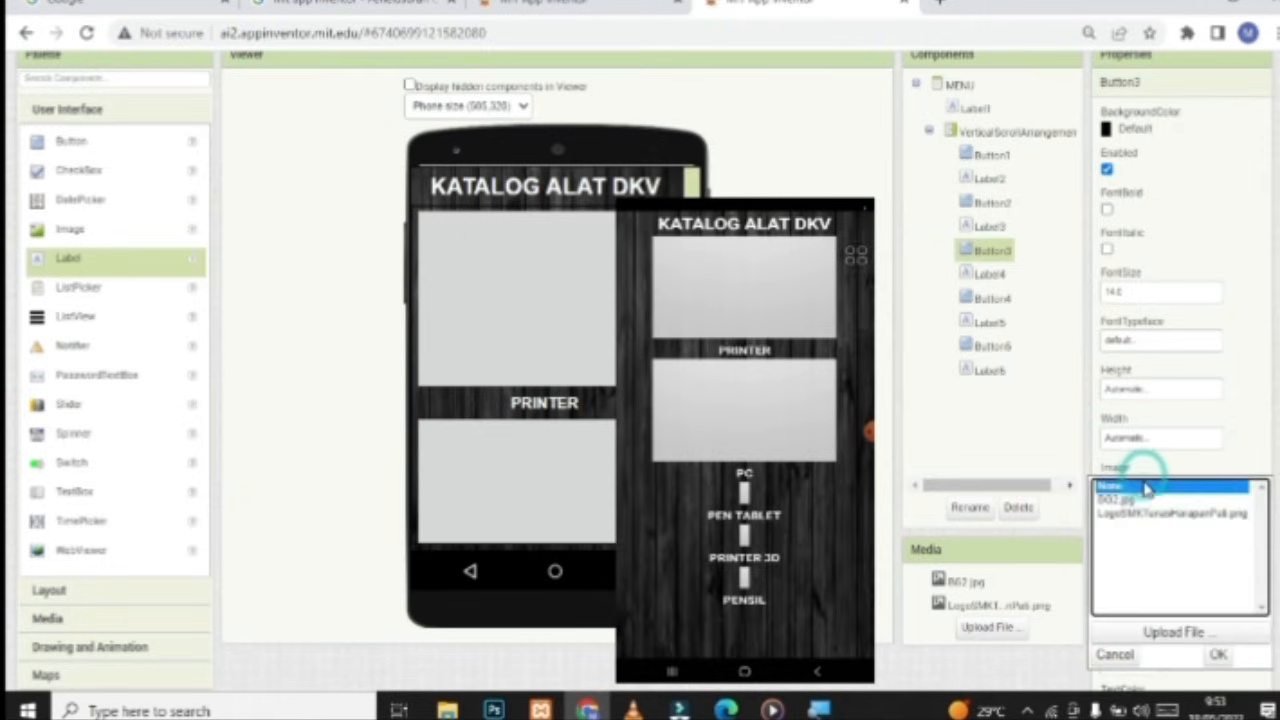
left_click(1150, 392)
left_click(1141, 425)
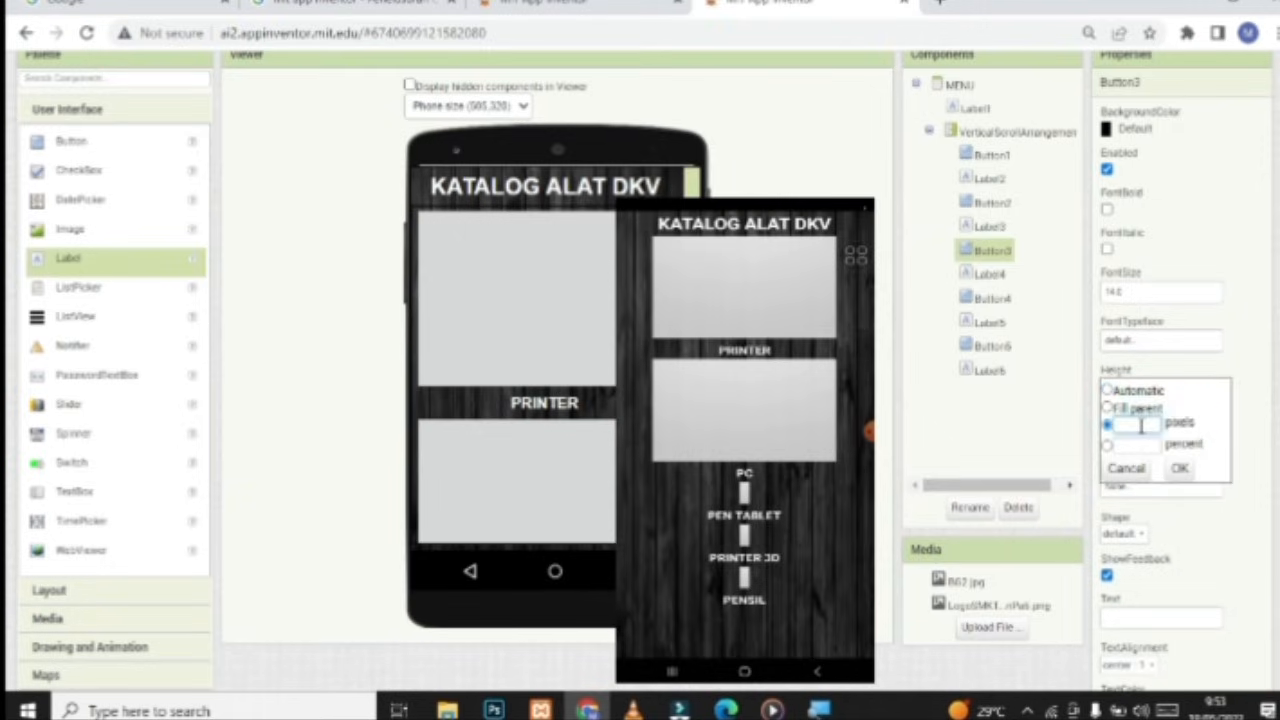
type("200")
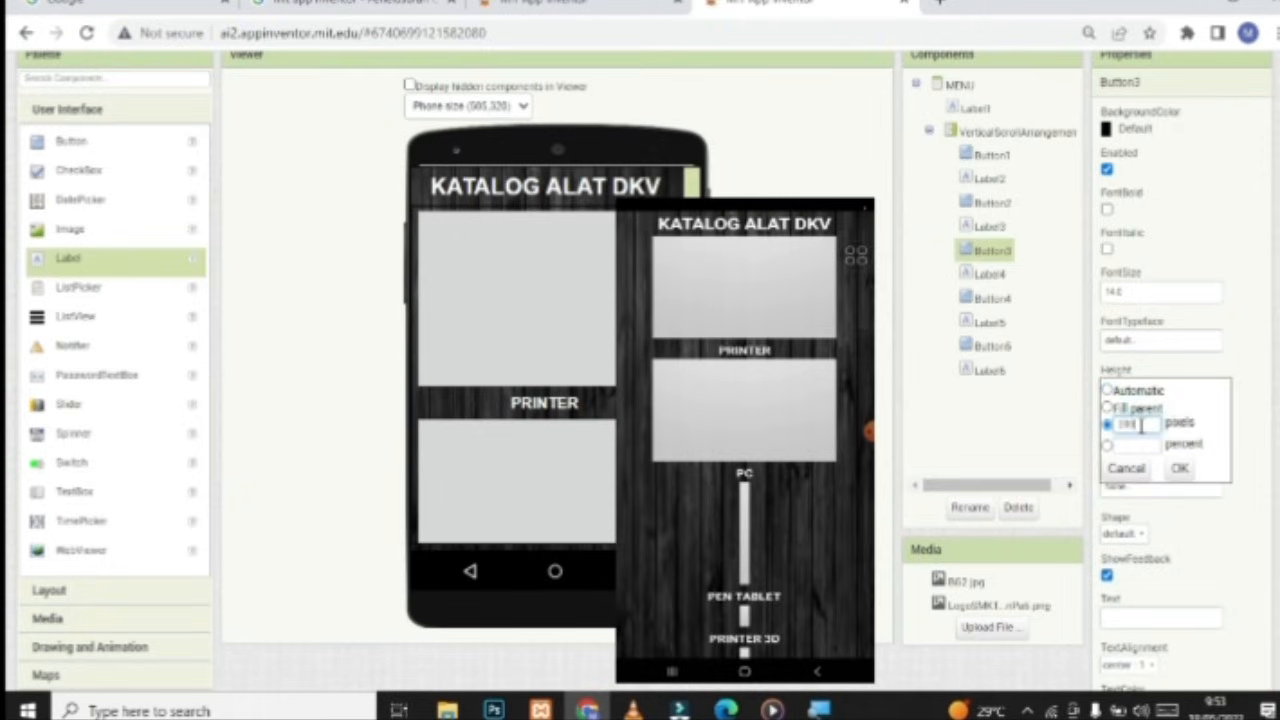
left_click(1180, 468)
left_click(1132, 438)
left_click(1130, 472)
type("300")
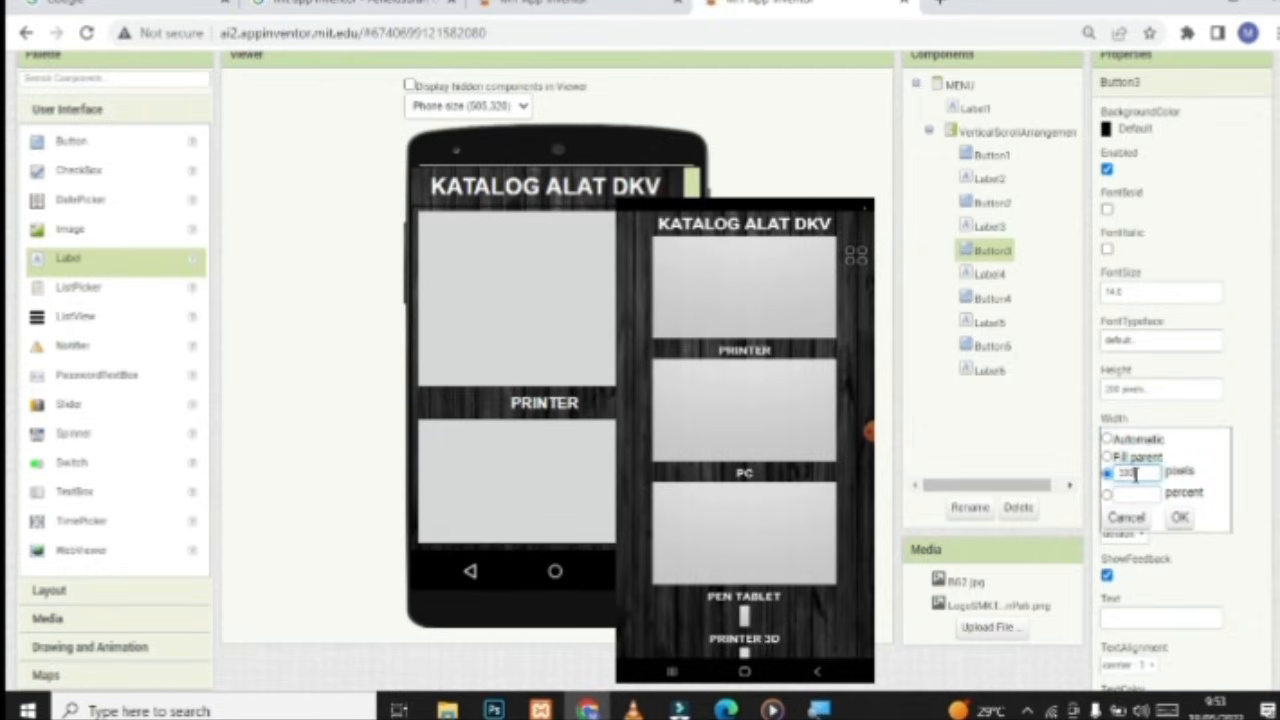
left_click(1180, 517)
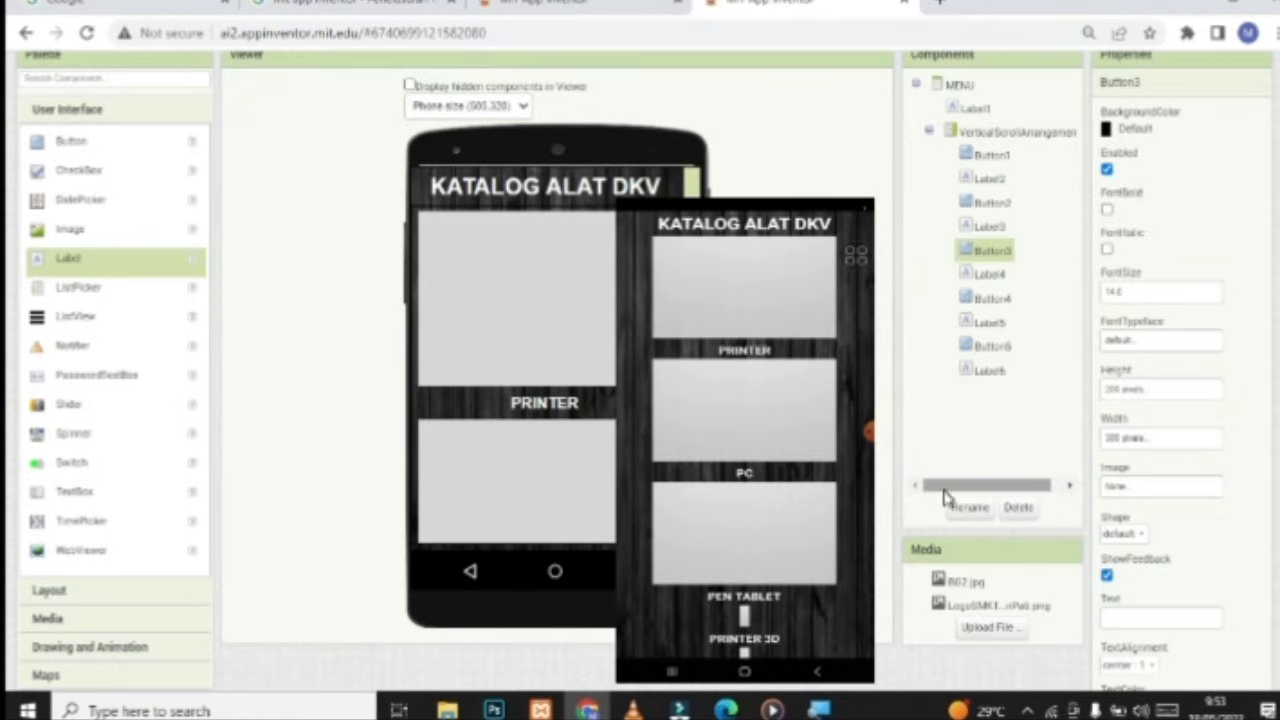
Set Button4, between the PEN TABLET and PRINTER 3D labels, to a height of 200 pixels and a width of 300 pixels
left_click(990, 298)
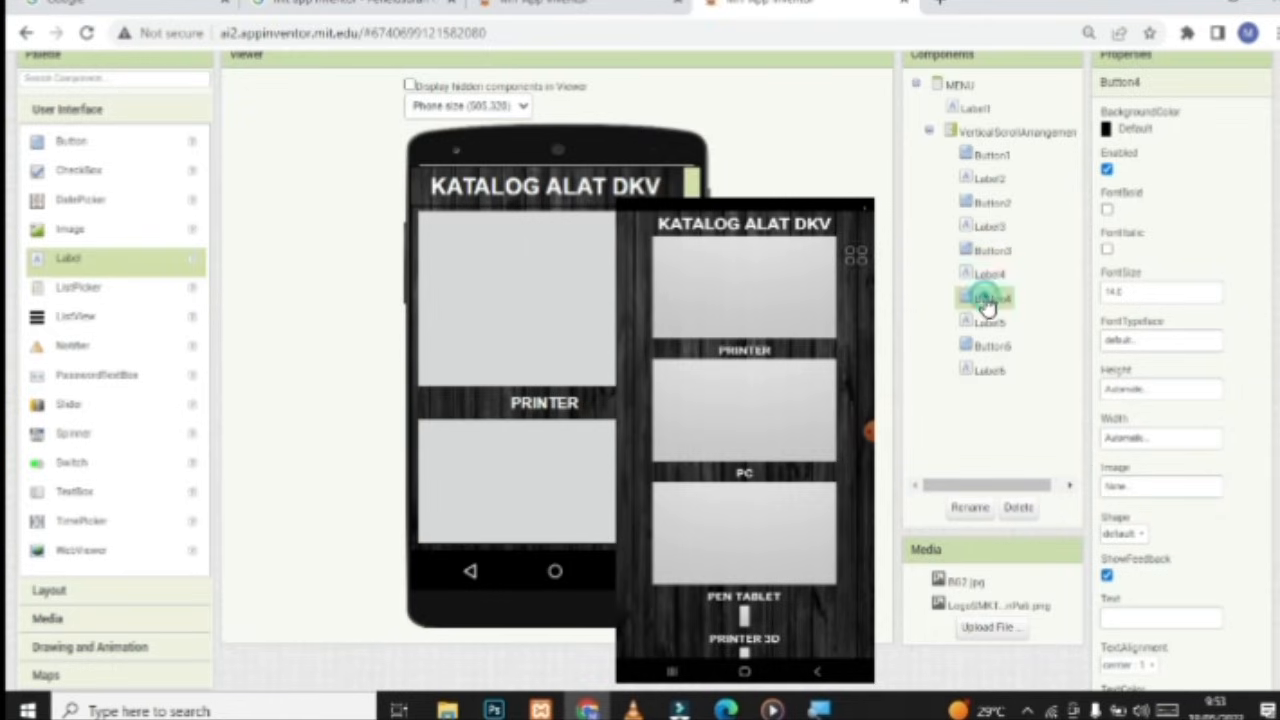
left_click(1160, 400)
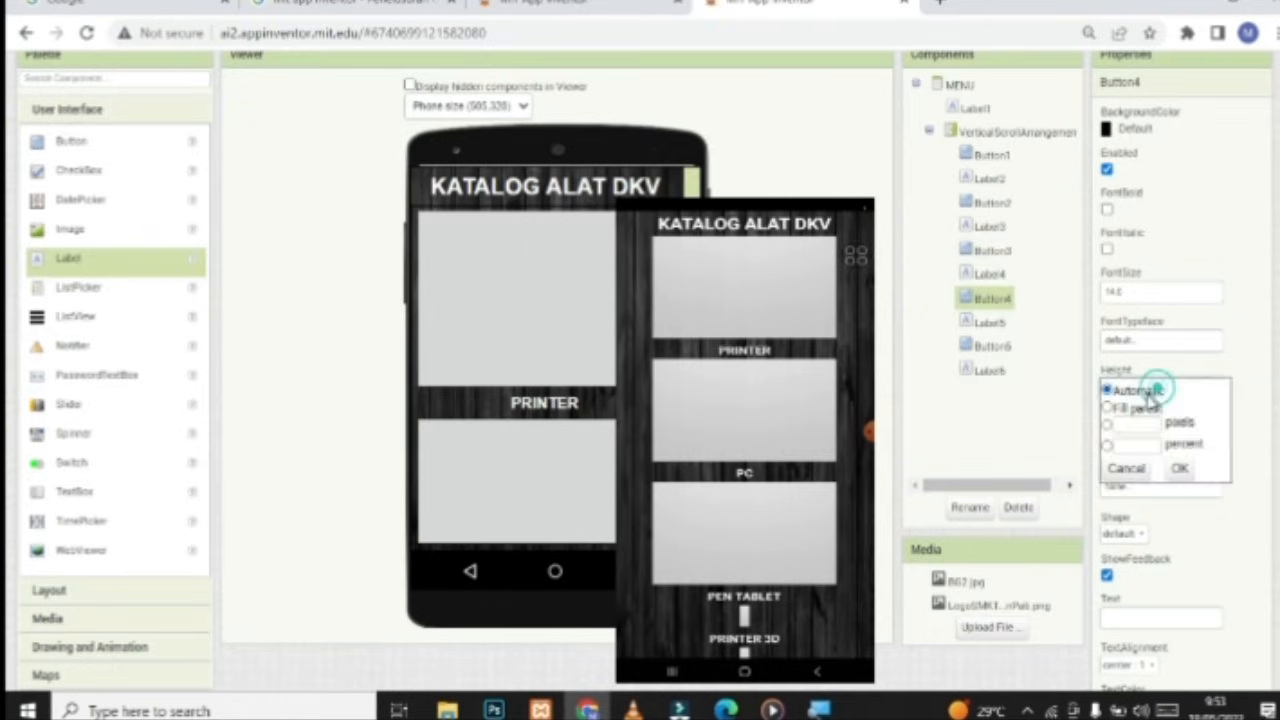
left_click(1121, 425)
type("200")
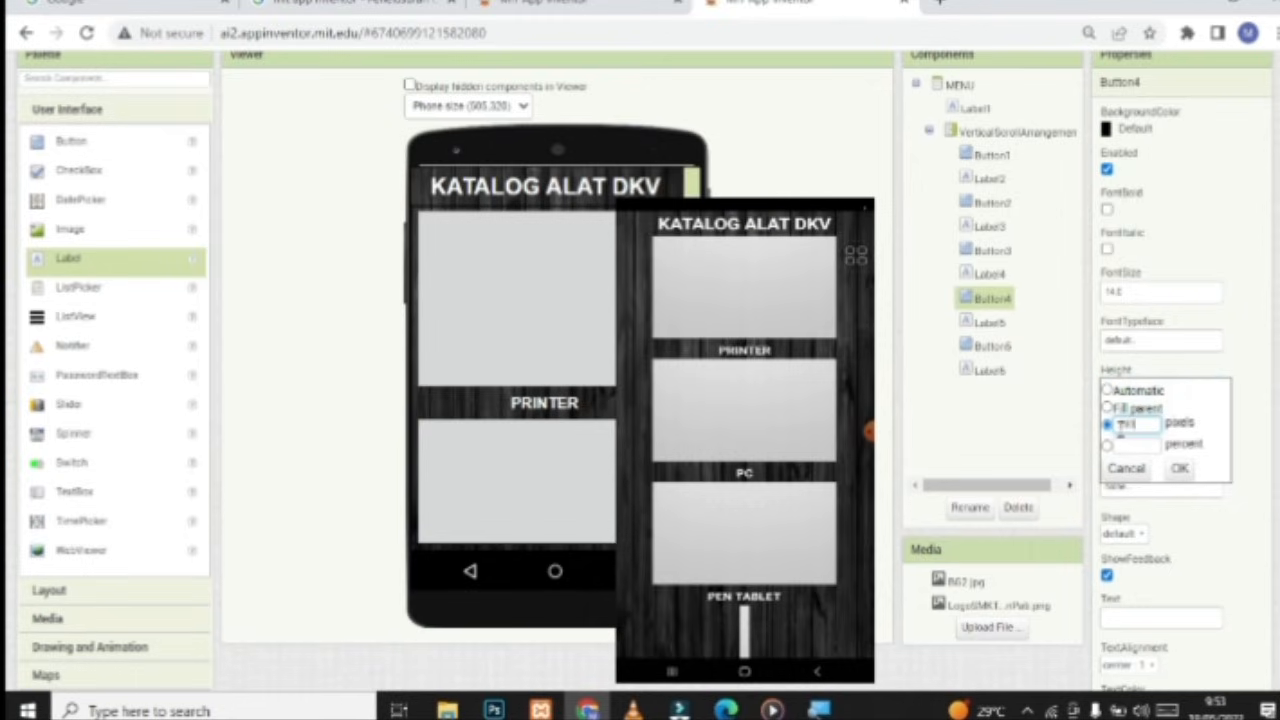
left_click(1180, 468)
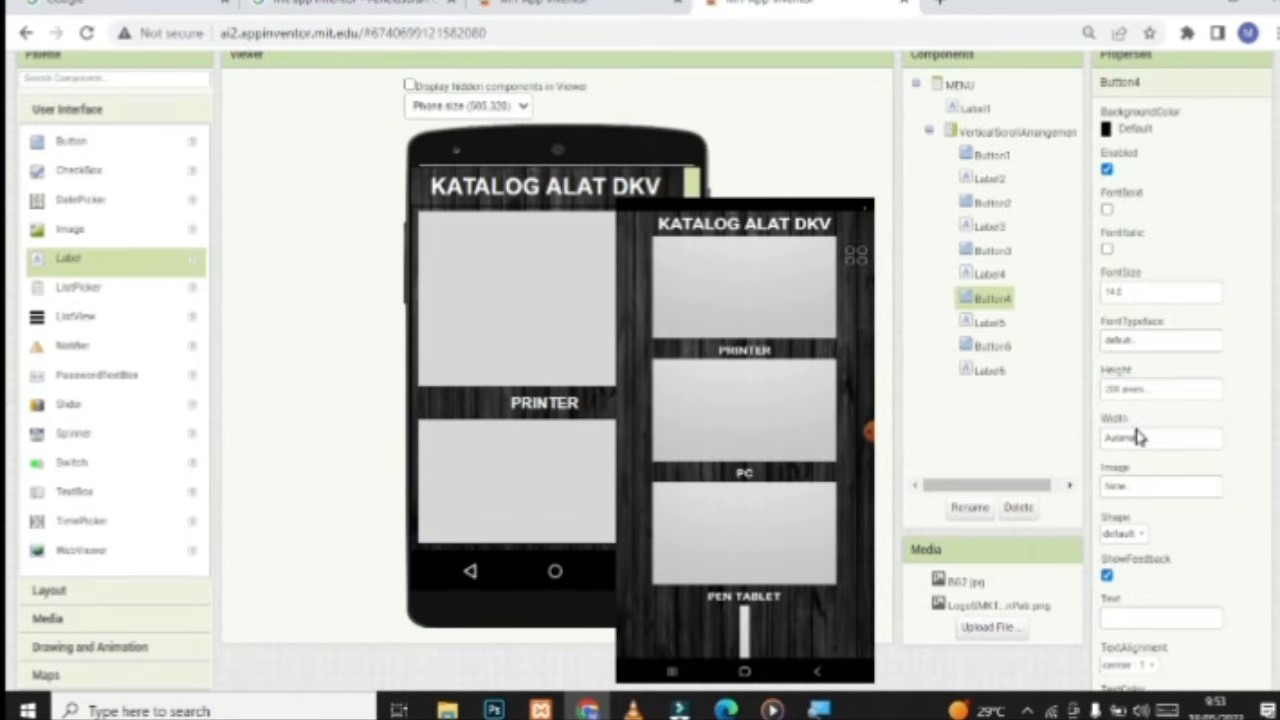
left_click(1135, 427)
left_click(1127, 474)
type("3")
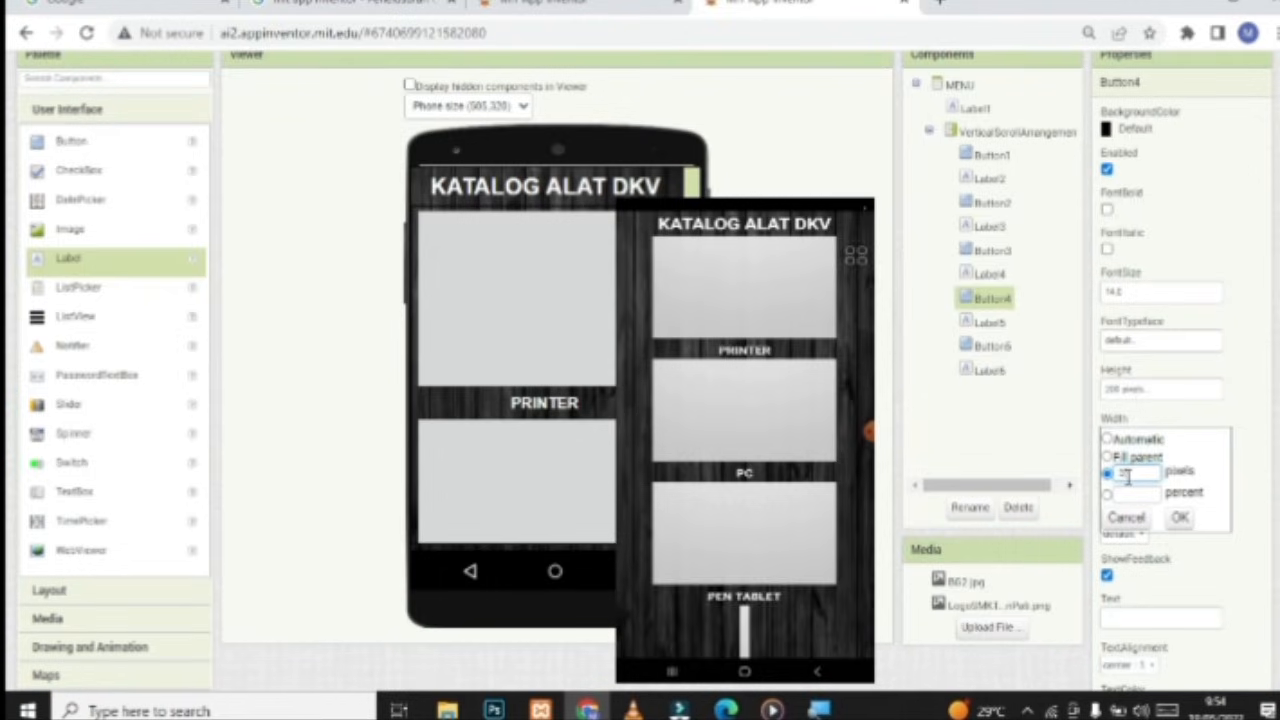
type("00")
left_click(1180, 517)
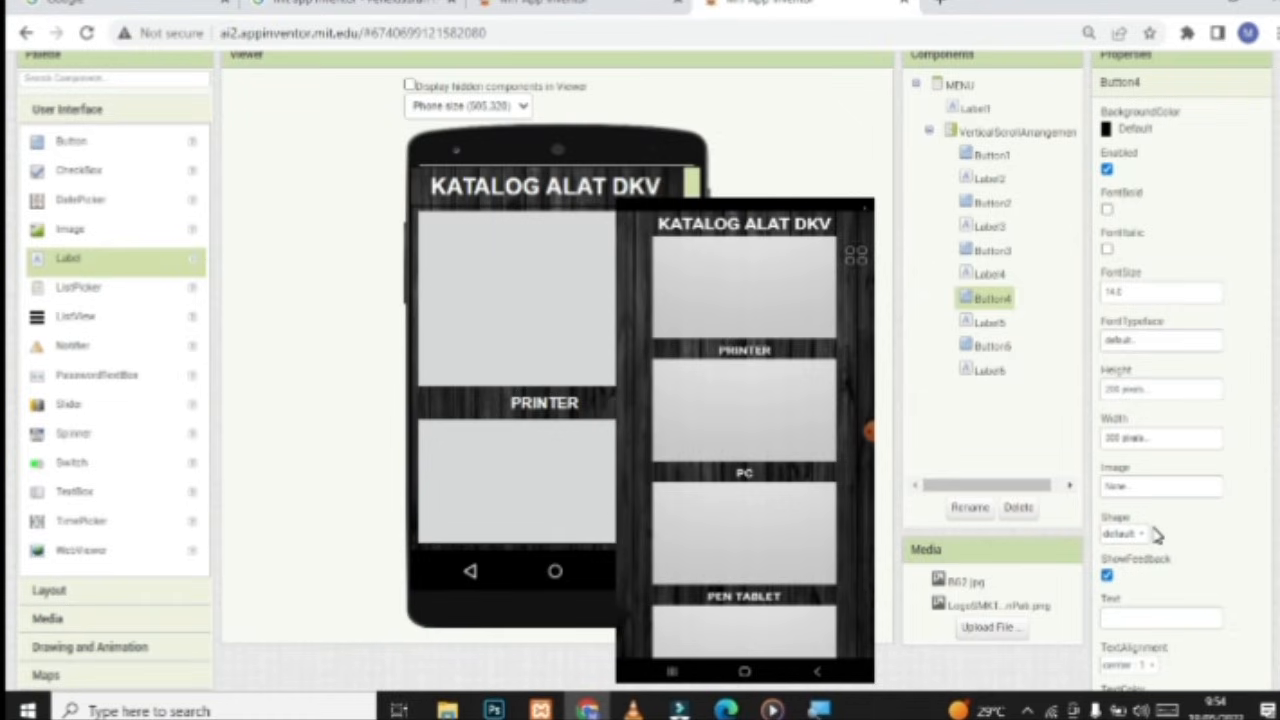
Set Button5, between the PRINTER 3D and PENSIL labels, to a height of 200 pixels and a width of 300 pixels
left_click(988, 346)
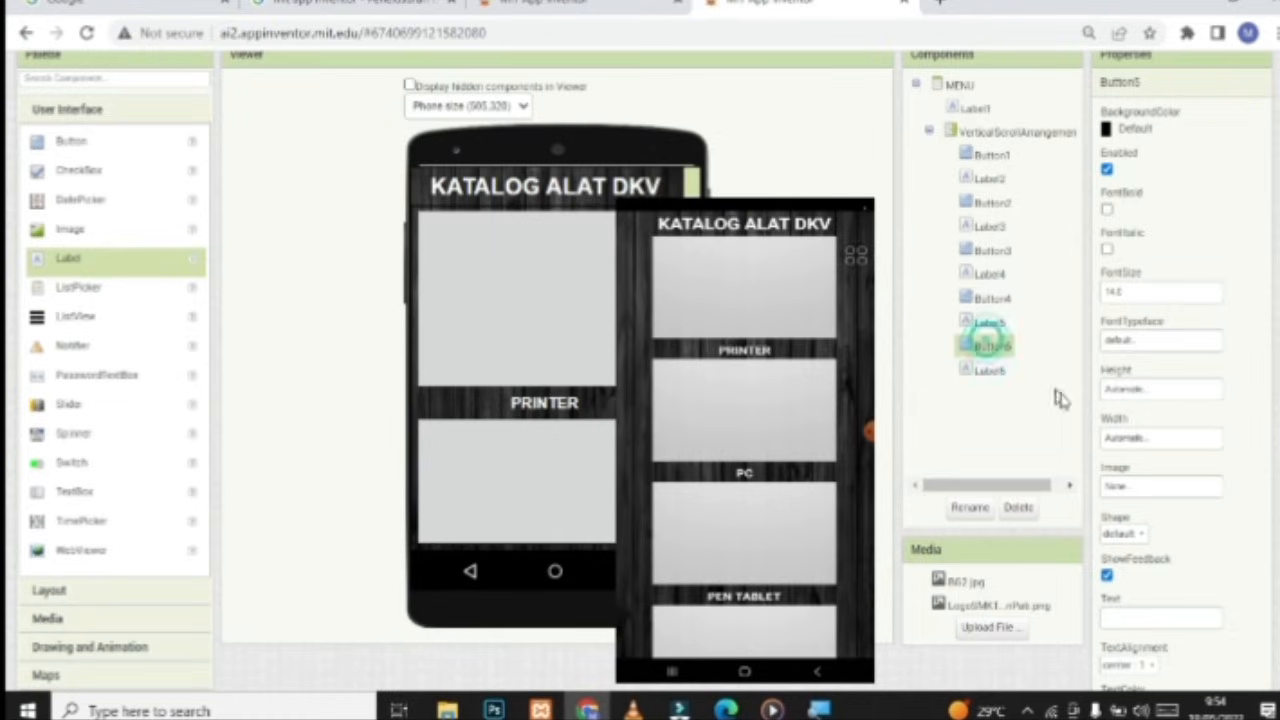
left_click(1143, 436)
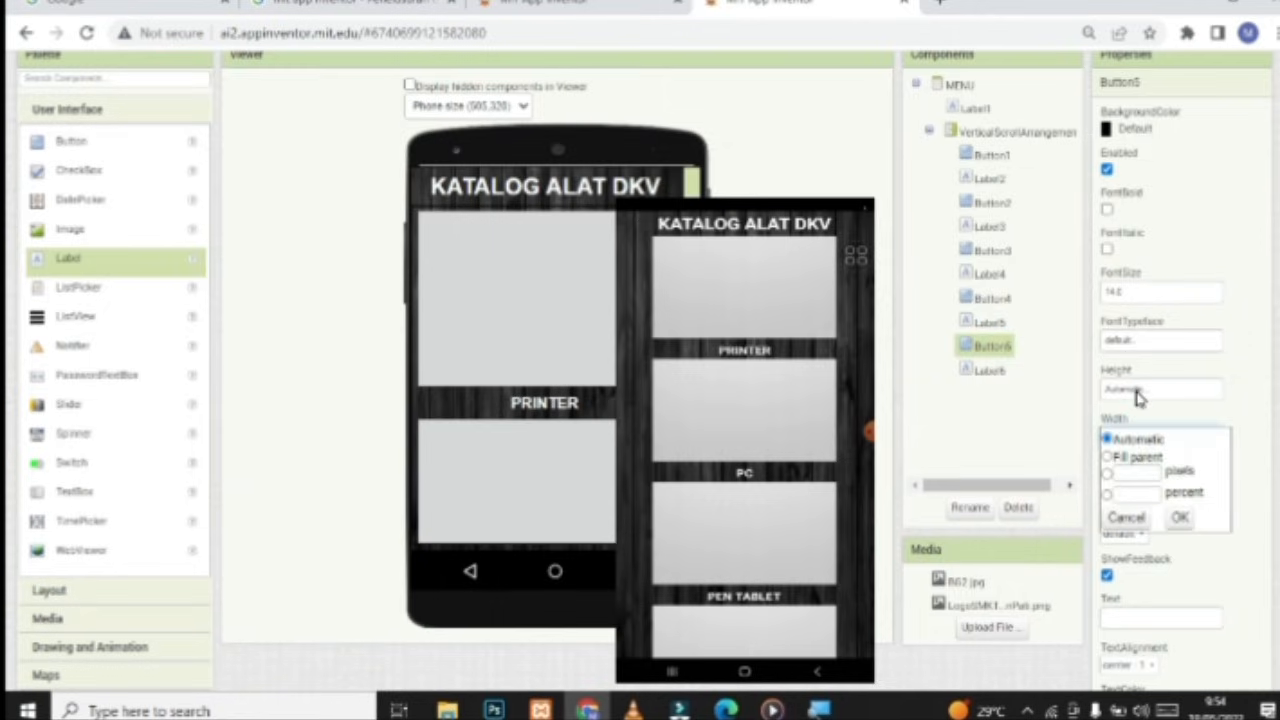
left_click(1135, 390)
left_click(1127, 426)
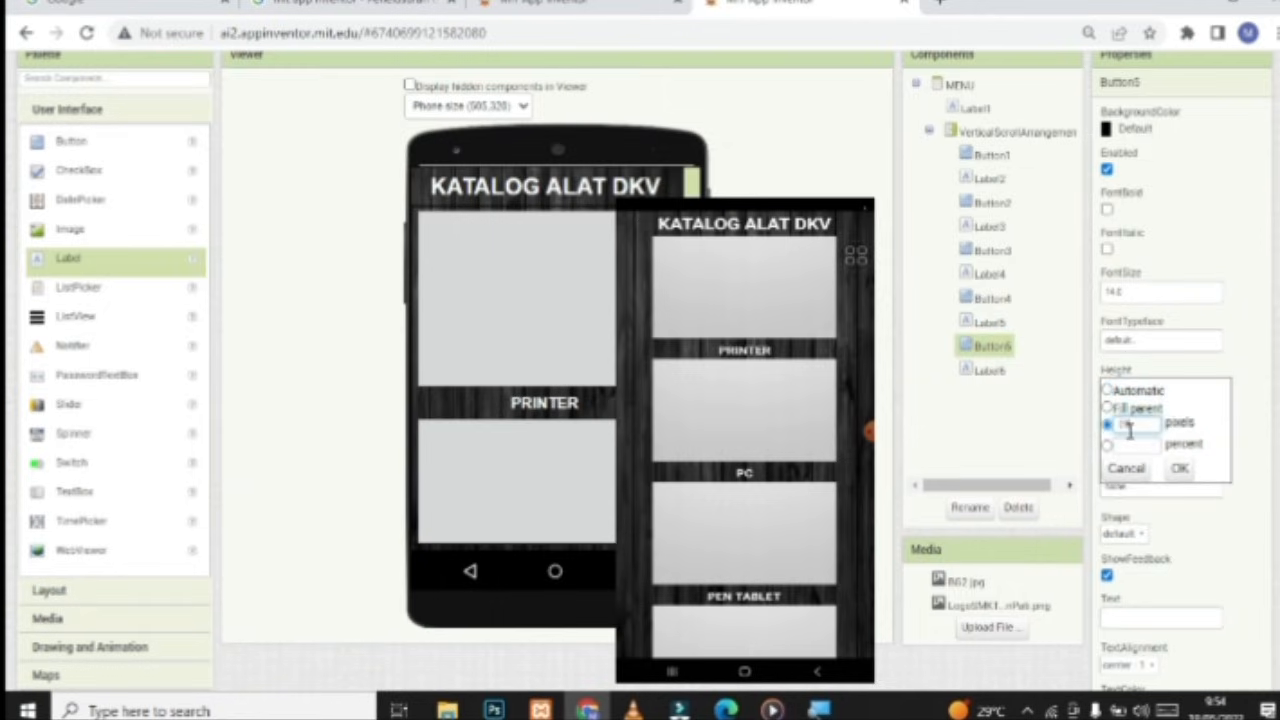
left_click(1180, 469)
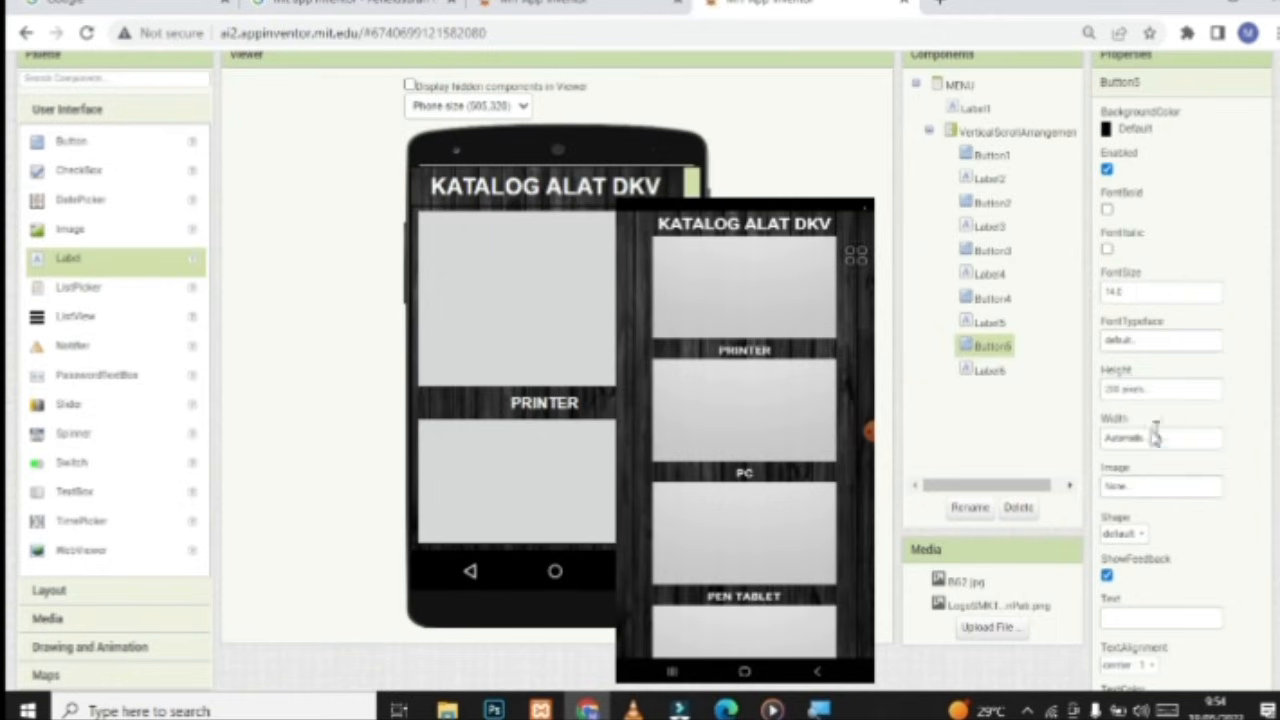
left_click(1150, 436)
left_click(1140, 473)
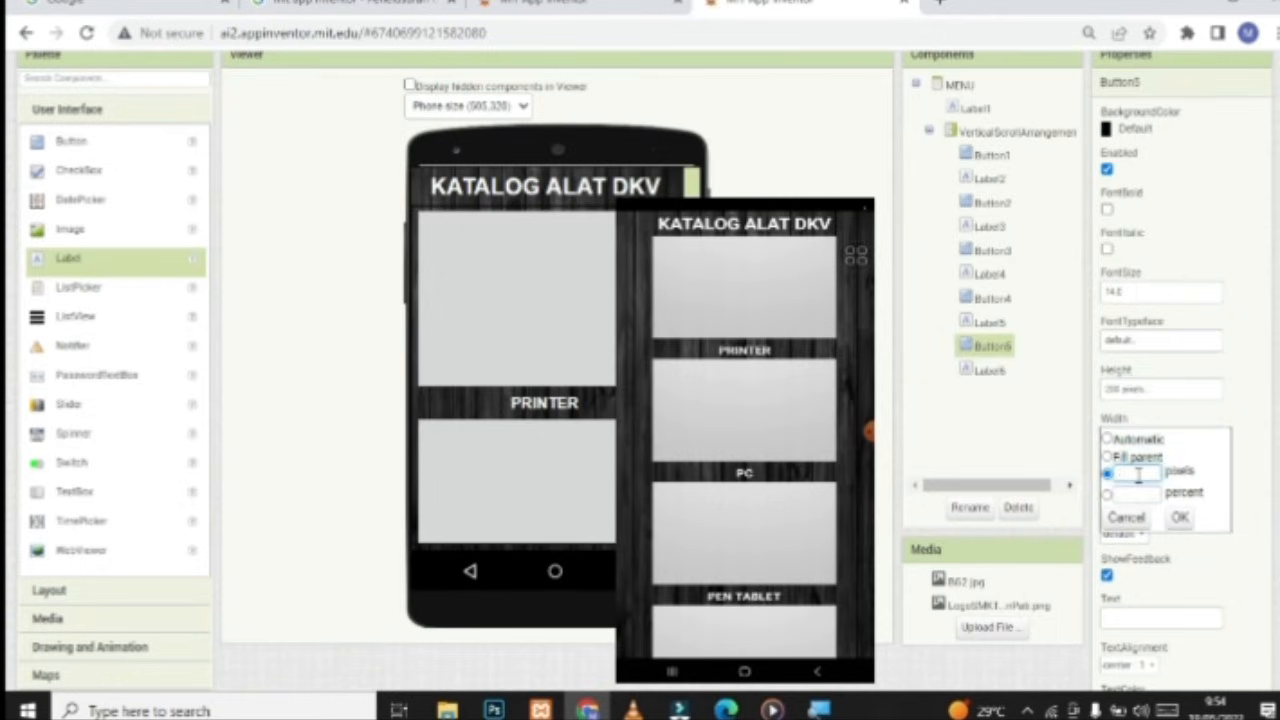
left_click(1180, 516)
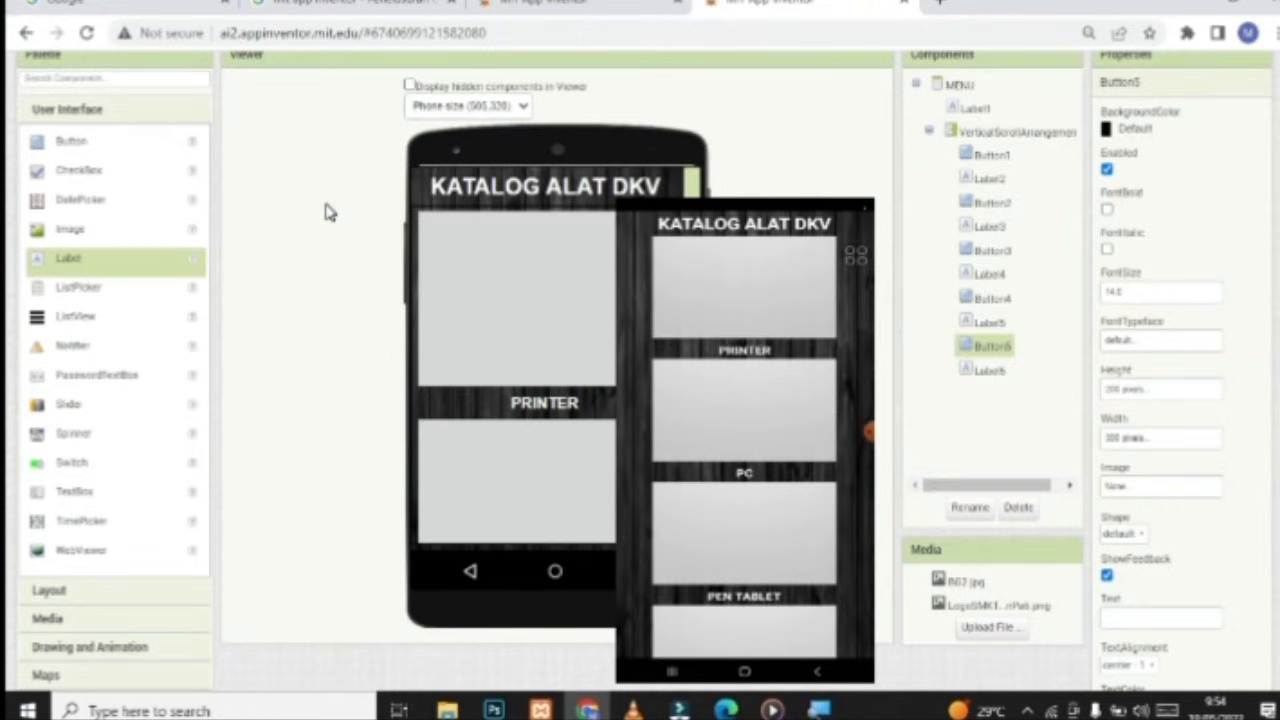
Upload PRINTER.png from the BAHAN BUAT APLIKASI KATALOG ANDROID folder and assign it as Button5's image
scroll(477, 257, "up", 2)
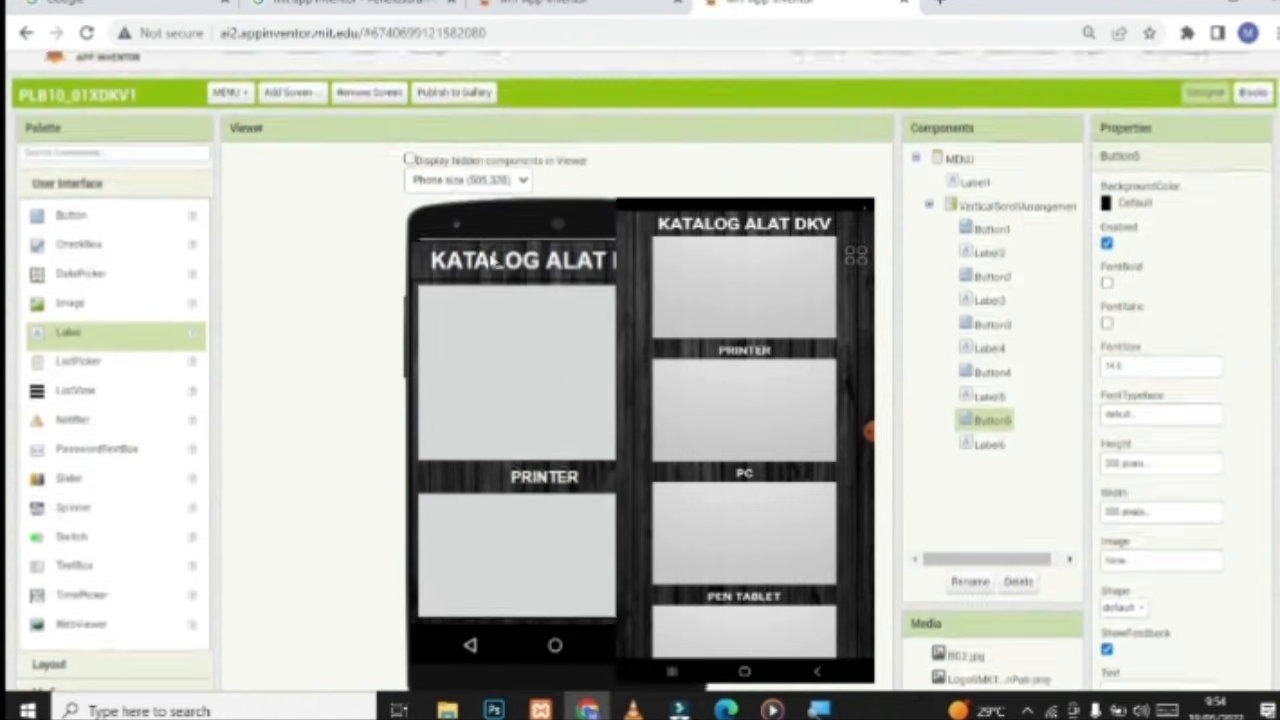
scroll(1110, 505, "down", 2)
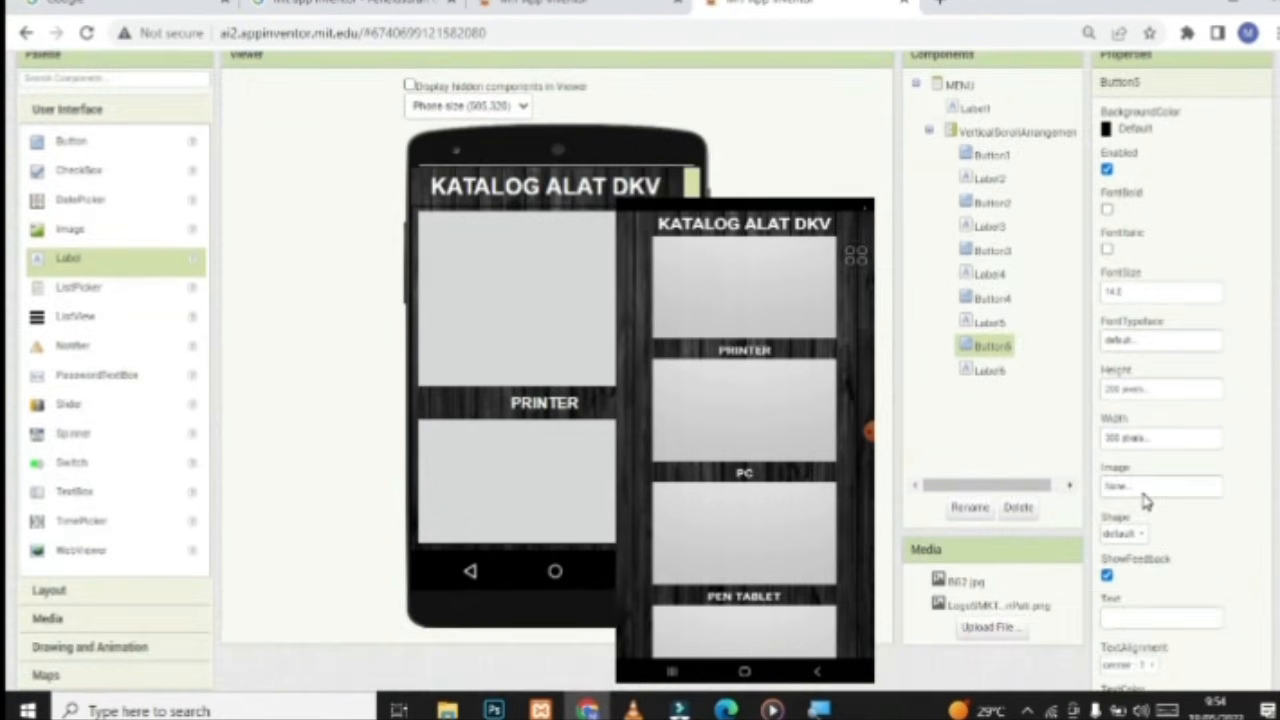
left_click(1145, 489)
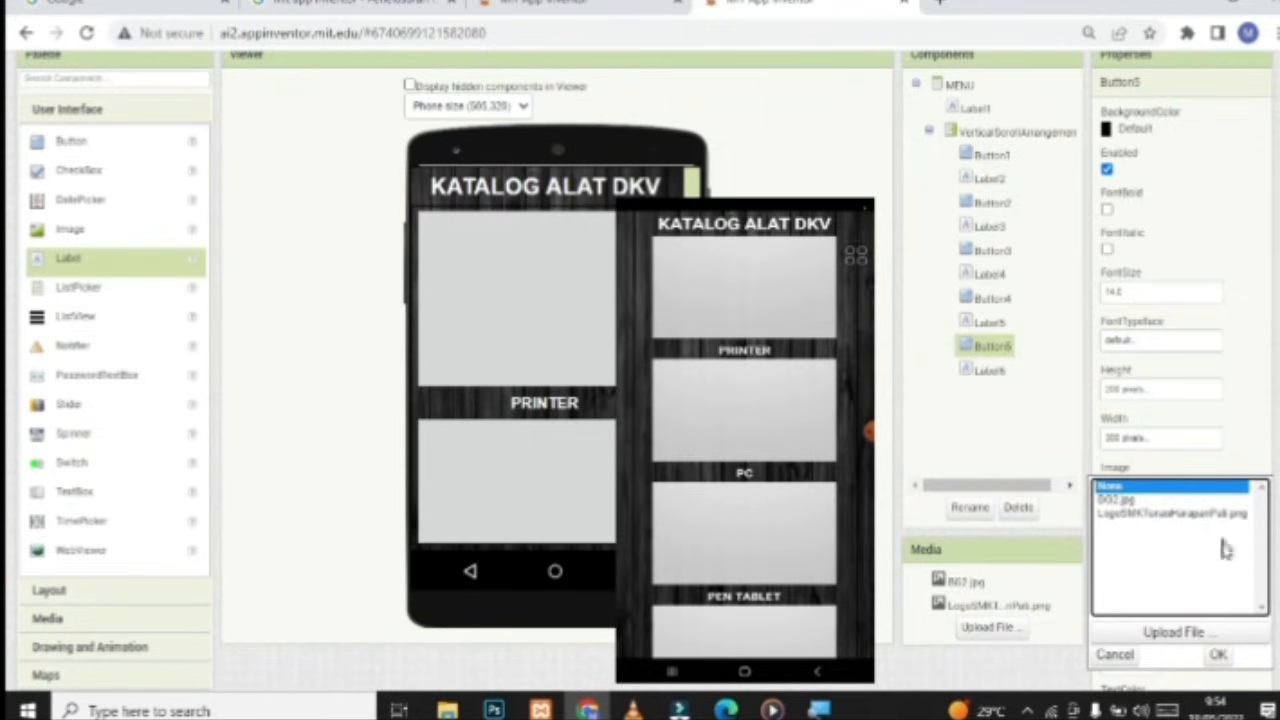
left_click(1178, 632)
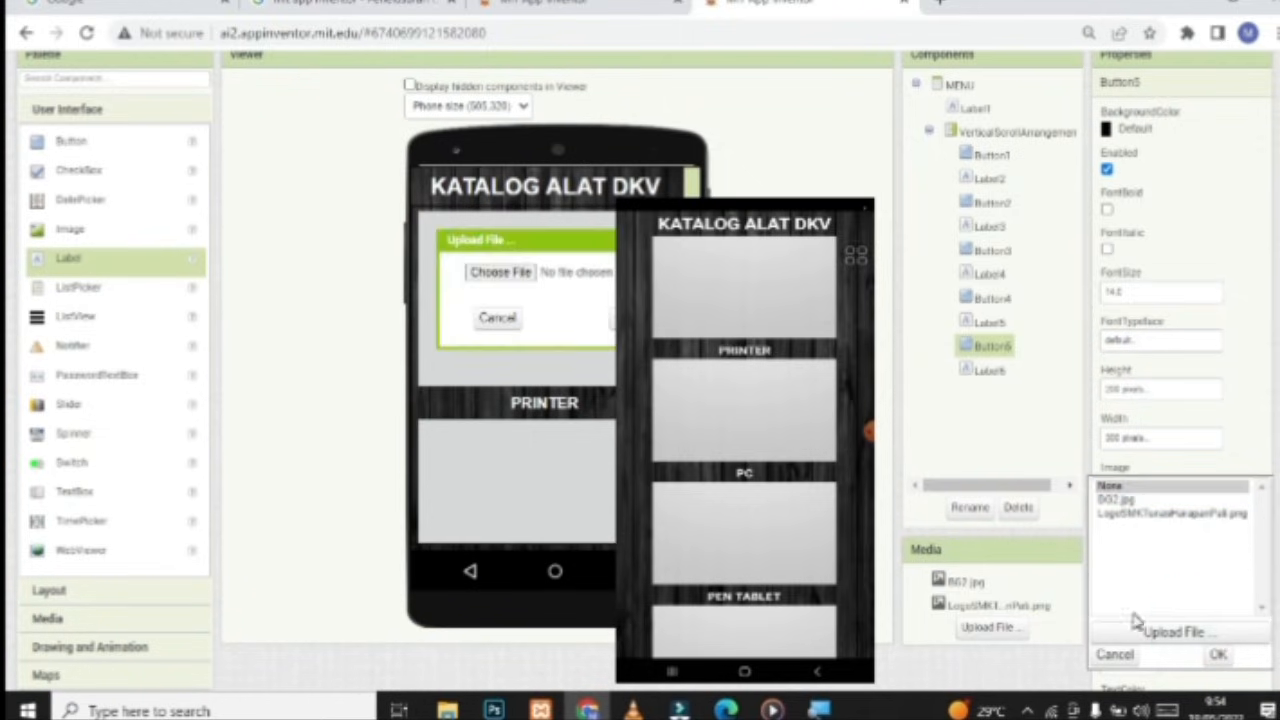
left_click(478, 273)
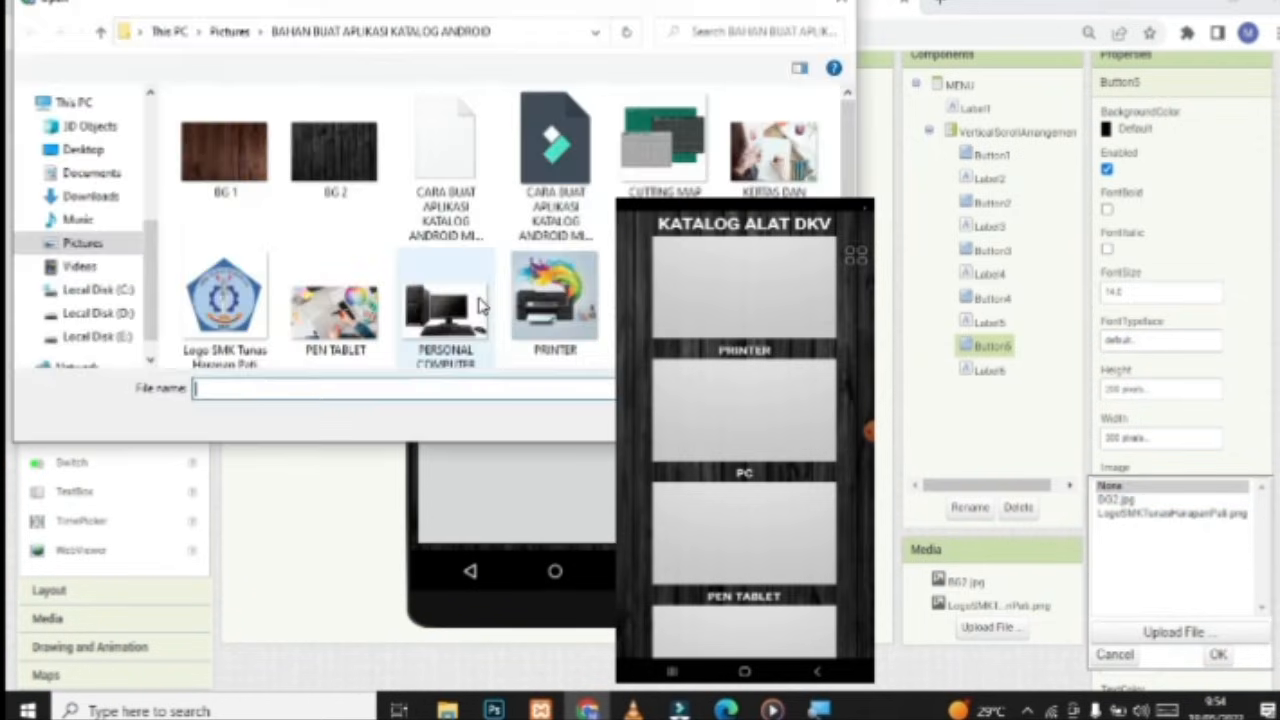
double_click(555, 313)
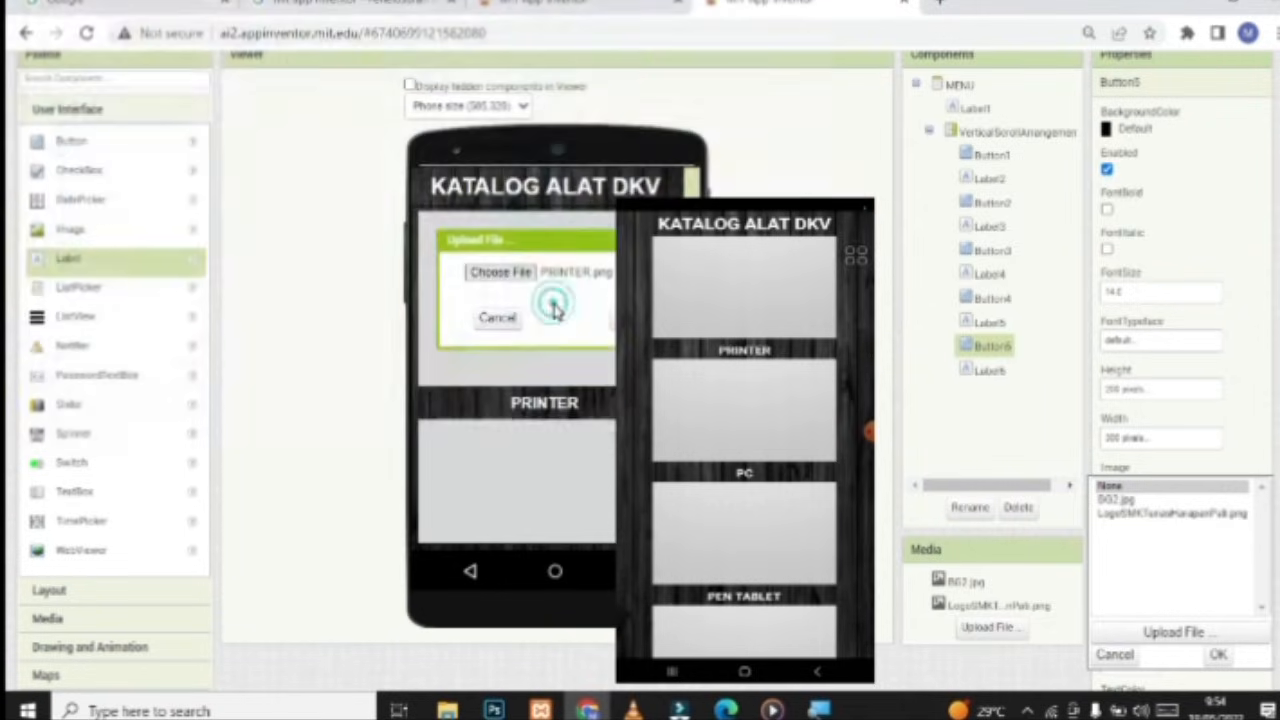
left_click(565, 317)
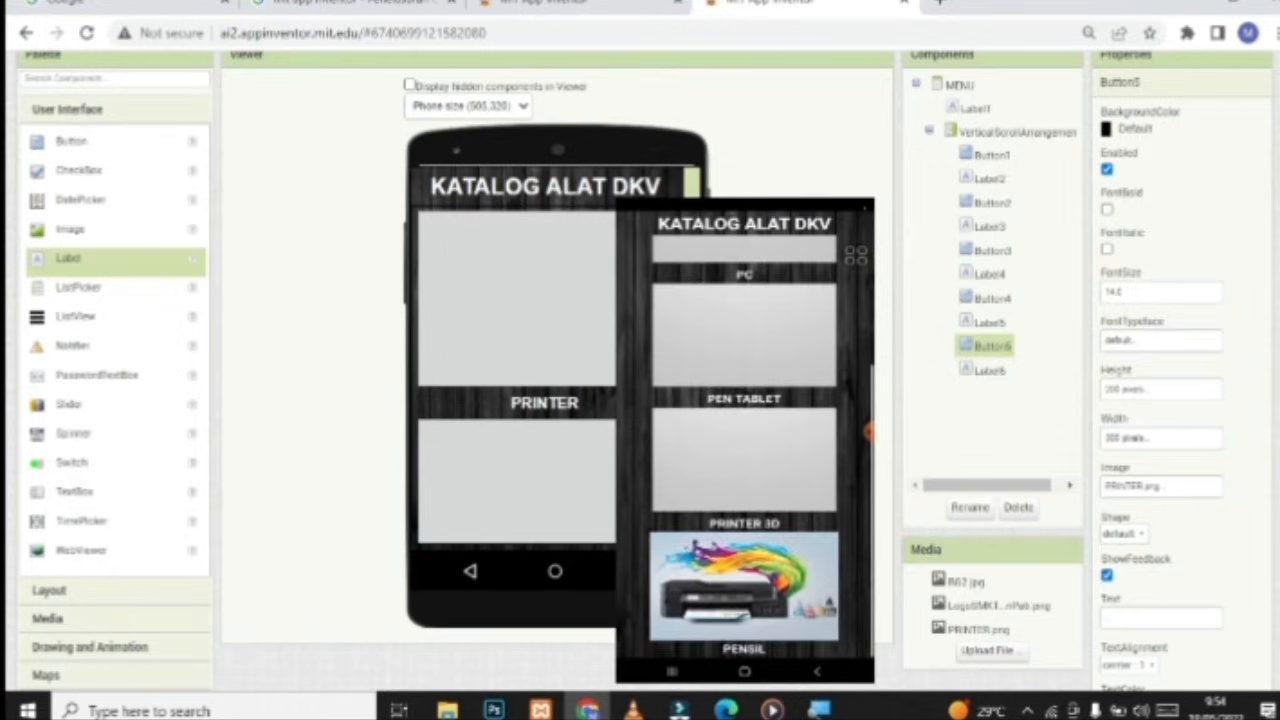
Assign the already uploaded PRINTER.png as the image of Button1, above the PRINTER label
scroll(890, 425, "down", 3)
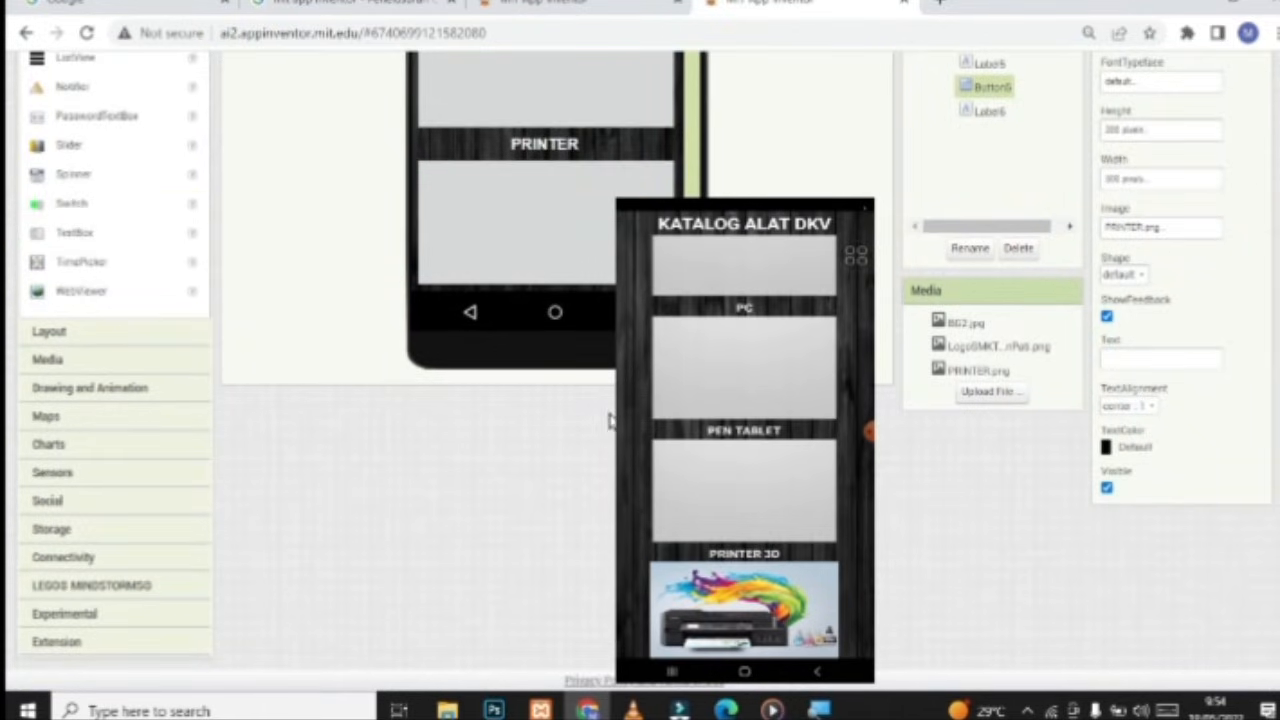
scroll(640, 370, "up", 4)
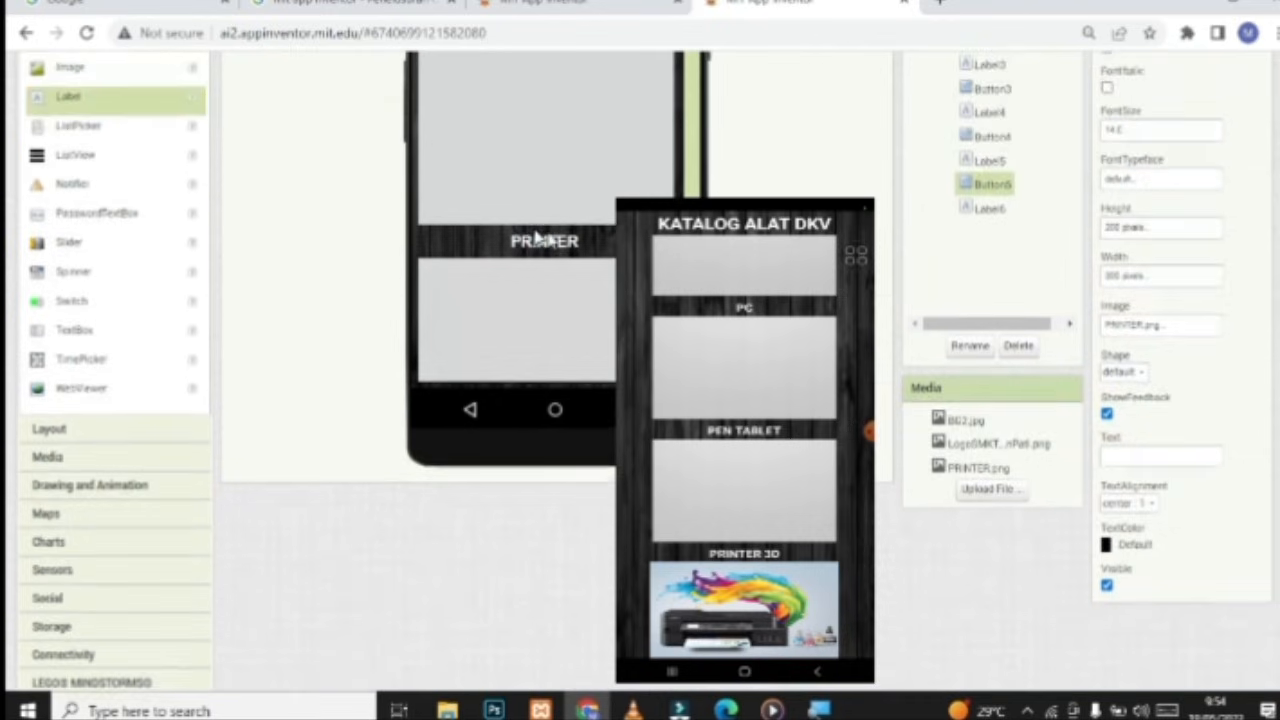
left_click(990, 252)
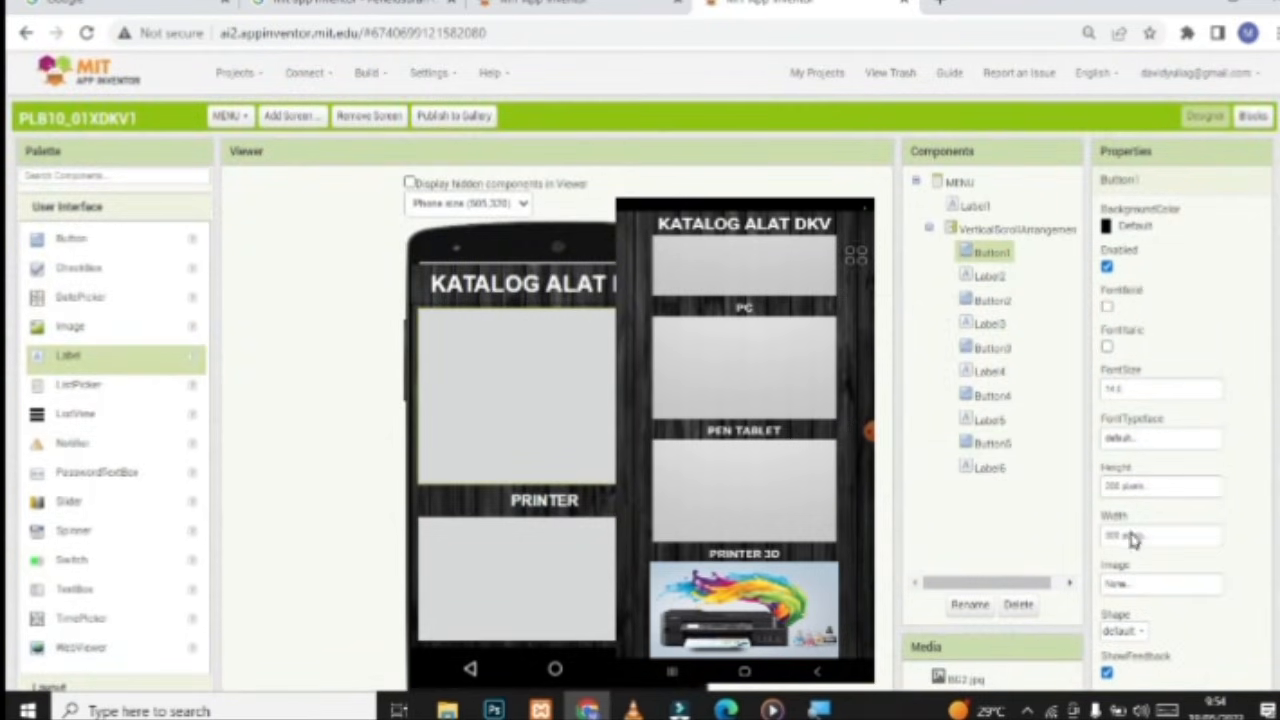
left_click(1158, 589)
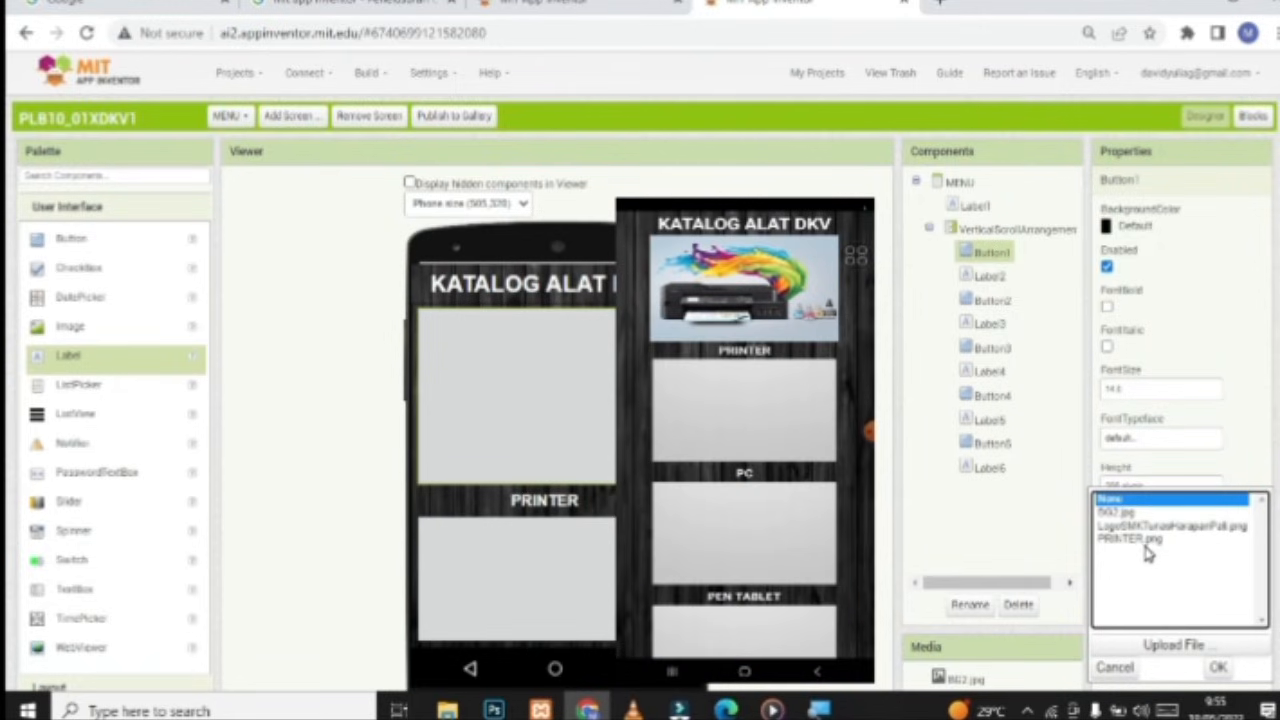
left_click(1146, 539)
left_click(1213, 670)
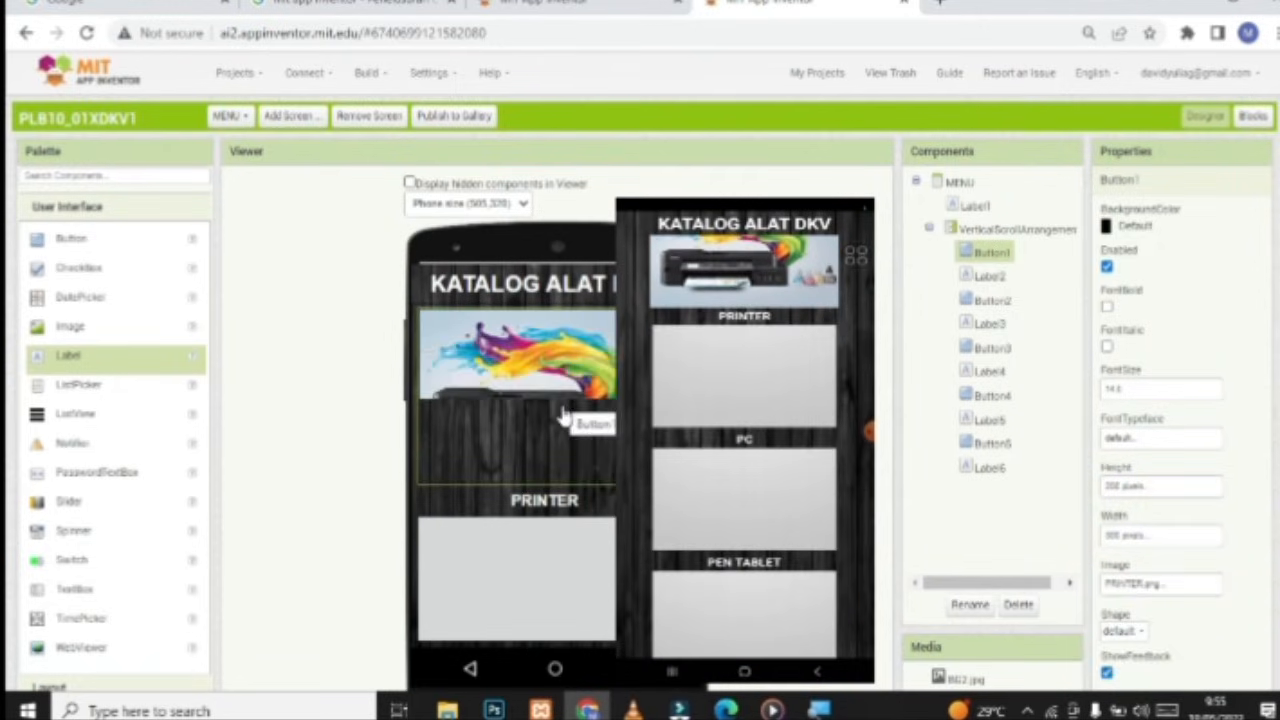
Upload the PERSONAL COMPUTER picture from the BAHAN BUAT APLIKASI KATALOG ANDROID folder and assign it as Button2's image
left_click(990, 300)
left_click(1138, 590)
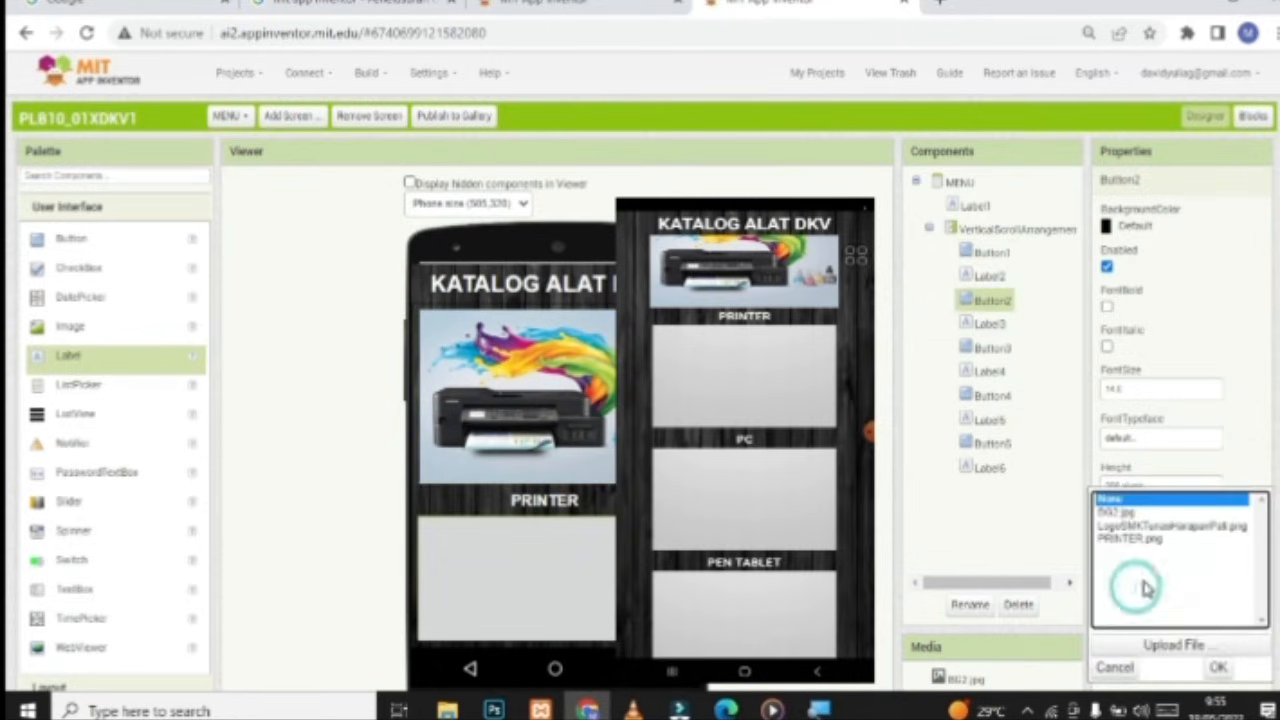
left_click(1170, 644)
left_click(500, 272)
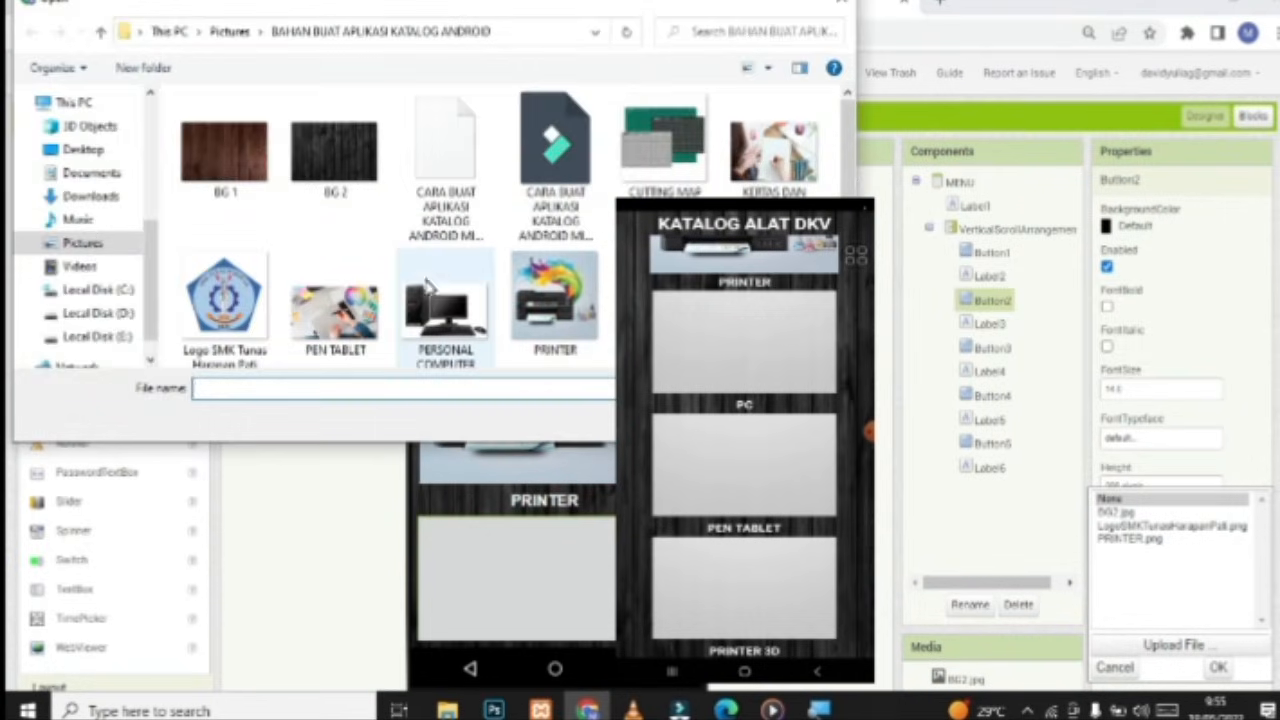
double_click(490, 330)
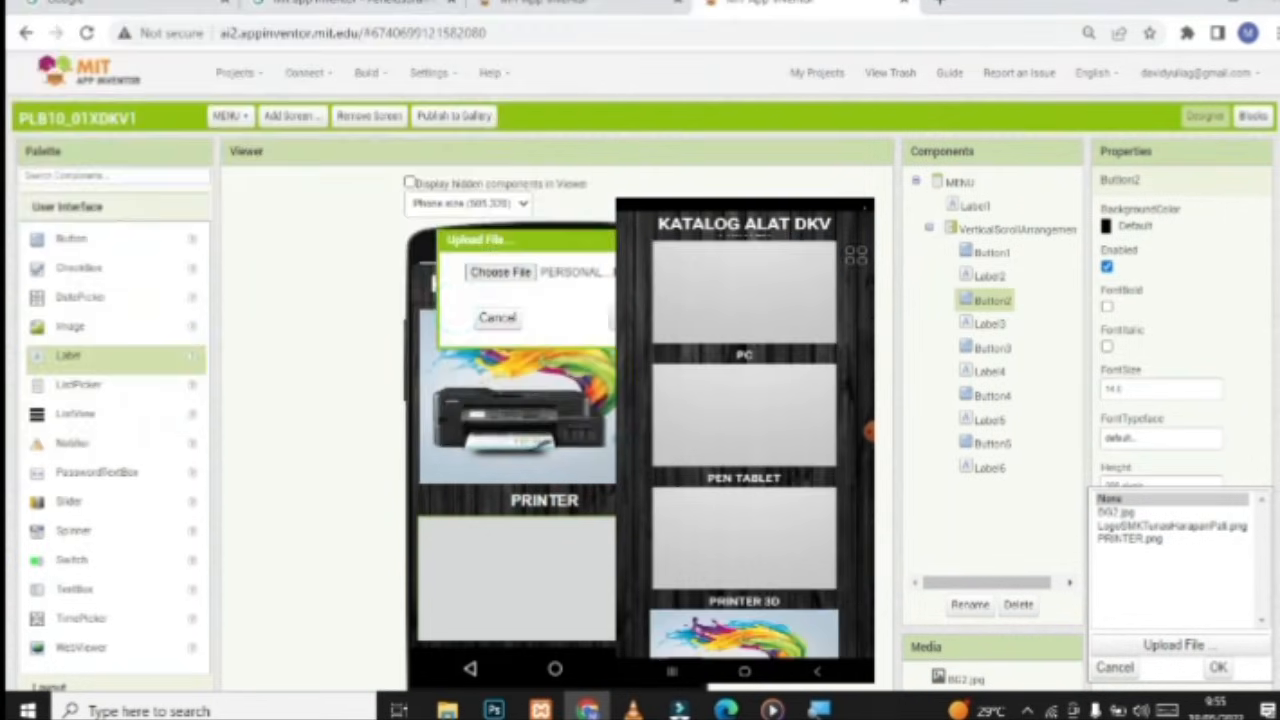
left_click(625, 318)
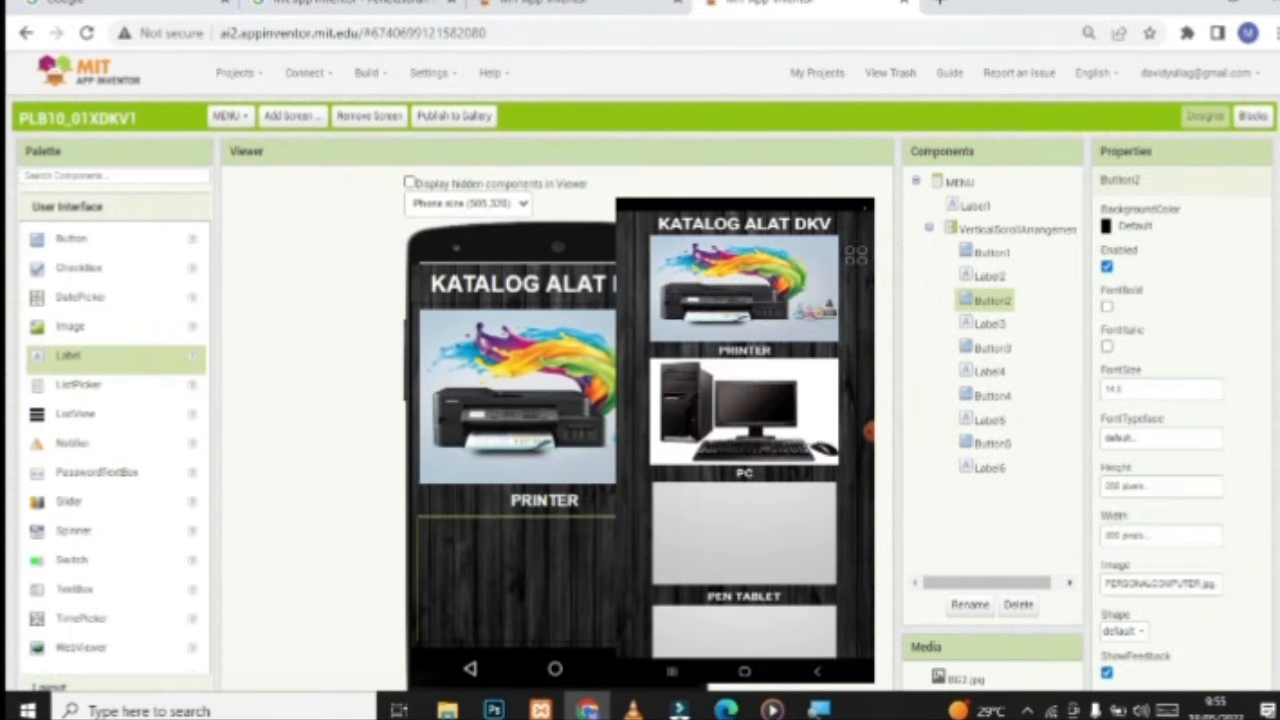
Upload PEN TABLET.jpg from the BAHAN BUAT APLIKASI KATALOG ANDROID folder and assign it as Button3's image
left_click(981, 347)
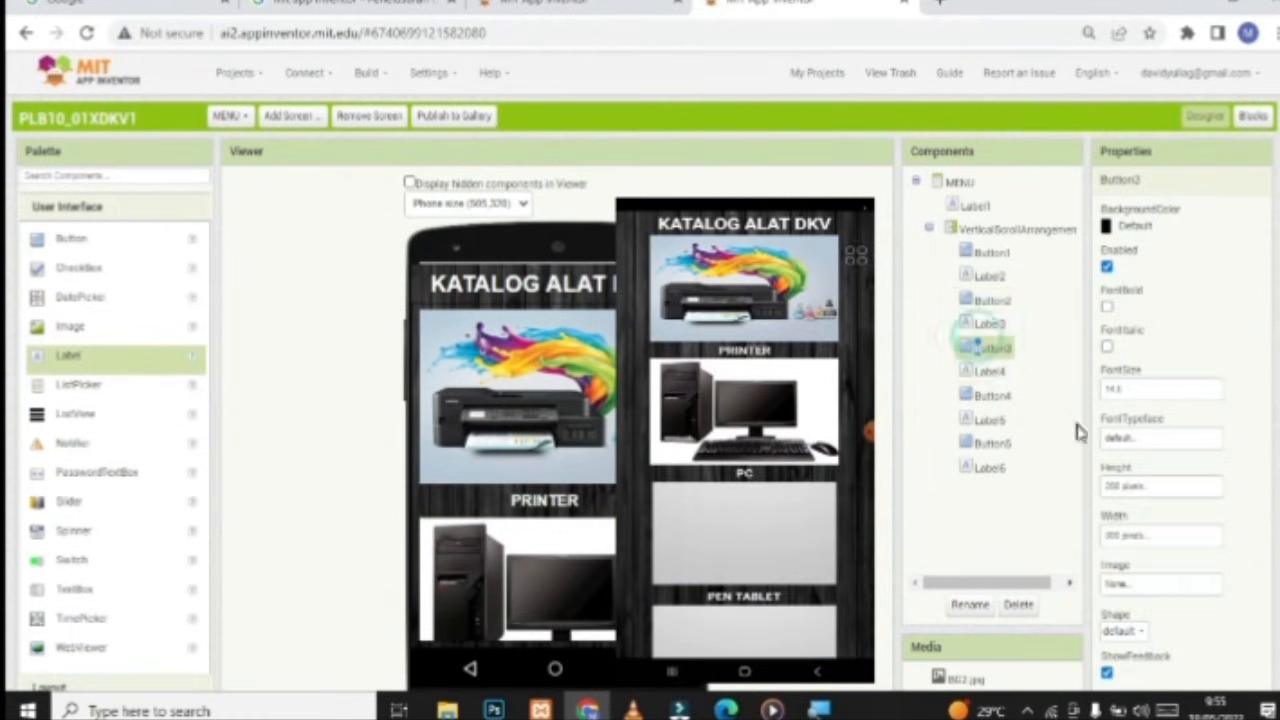
left_click(1147, 585)
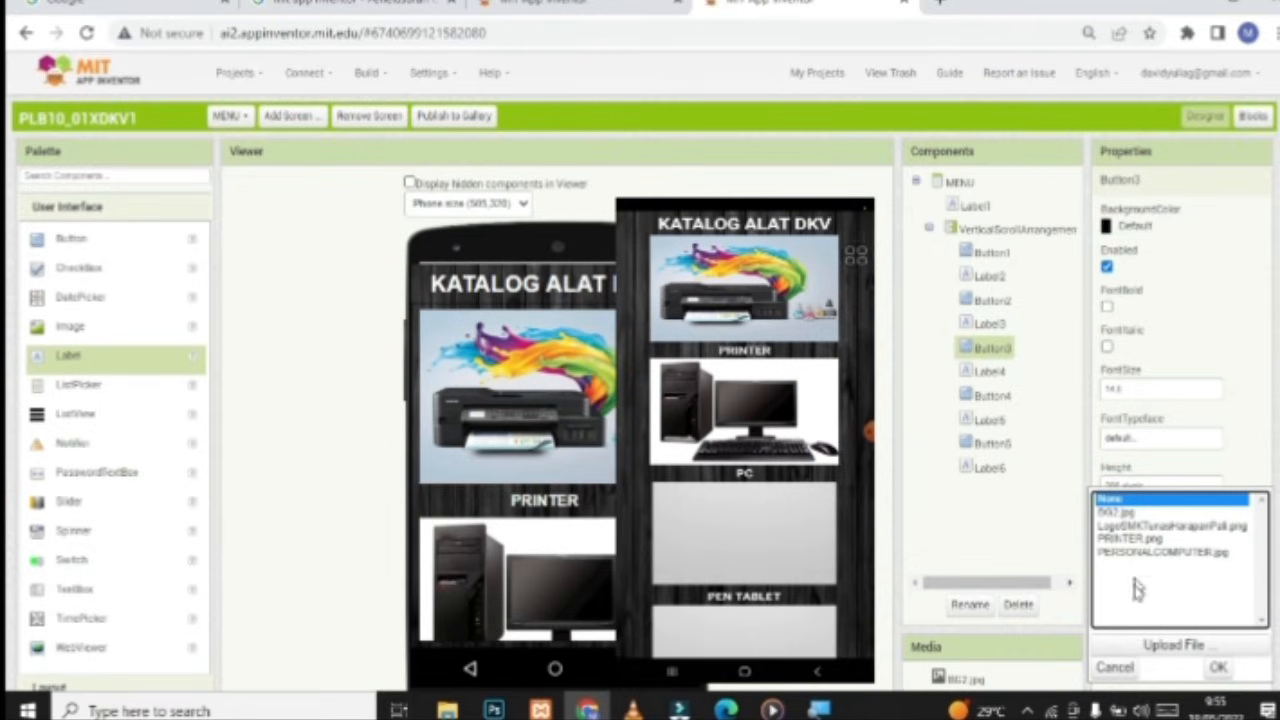
left_click(1130, 644)
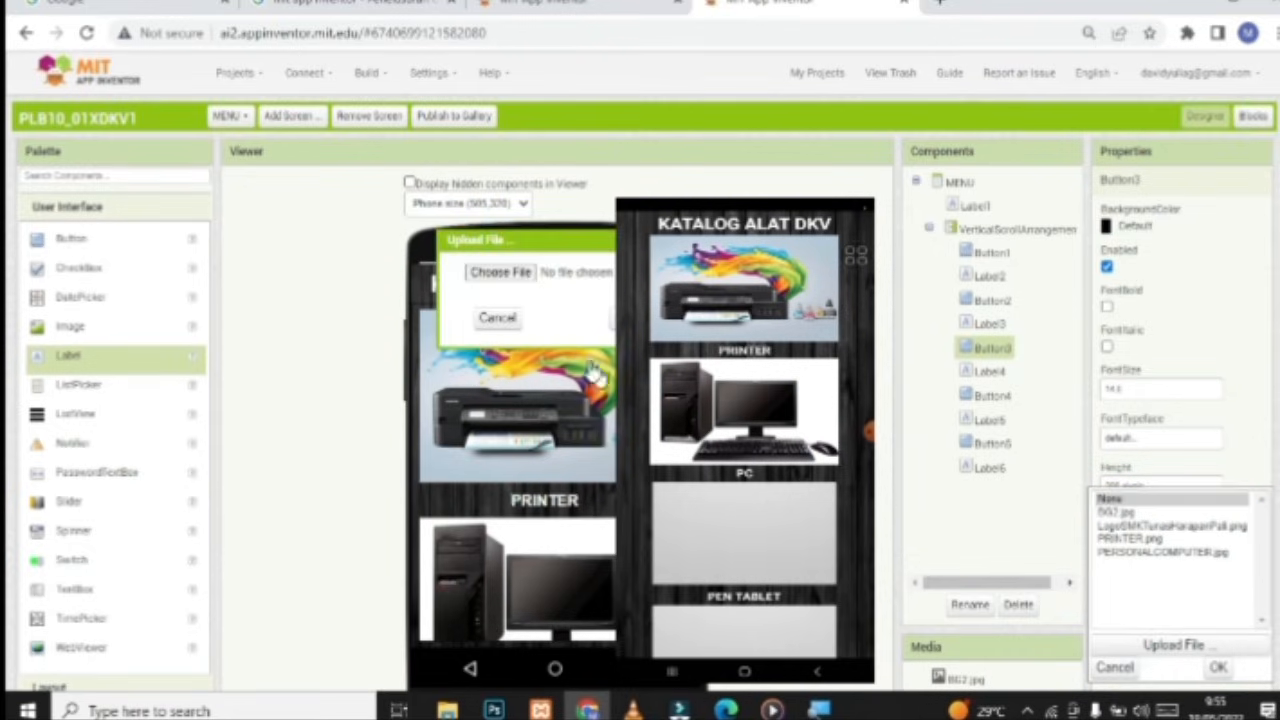
left_click(518, 276)
left_click(336, 320)
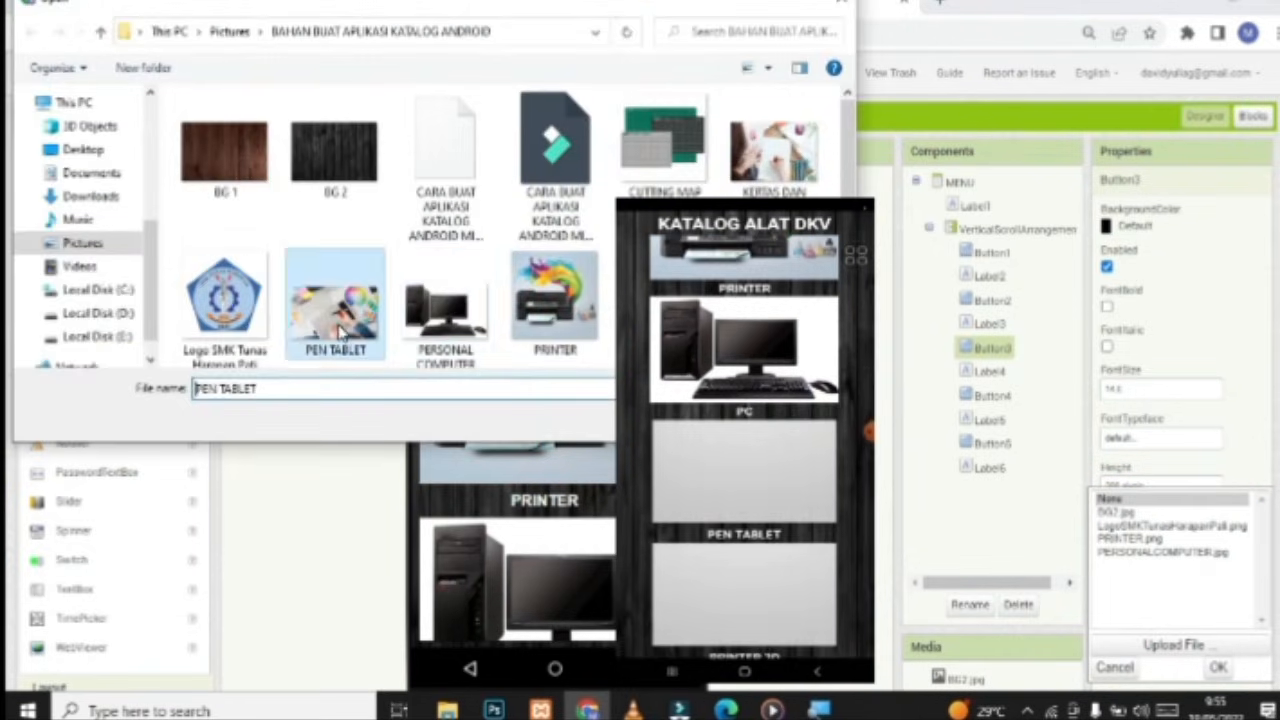
double_click(339, 328)
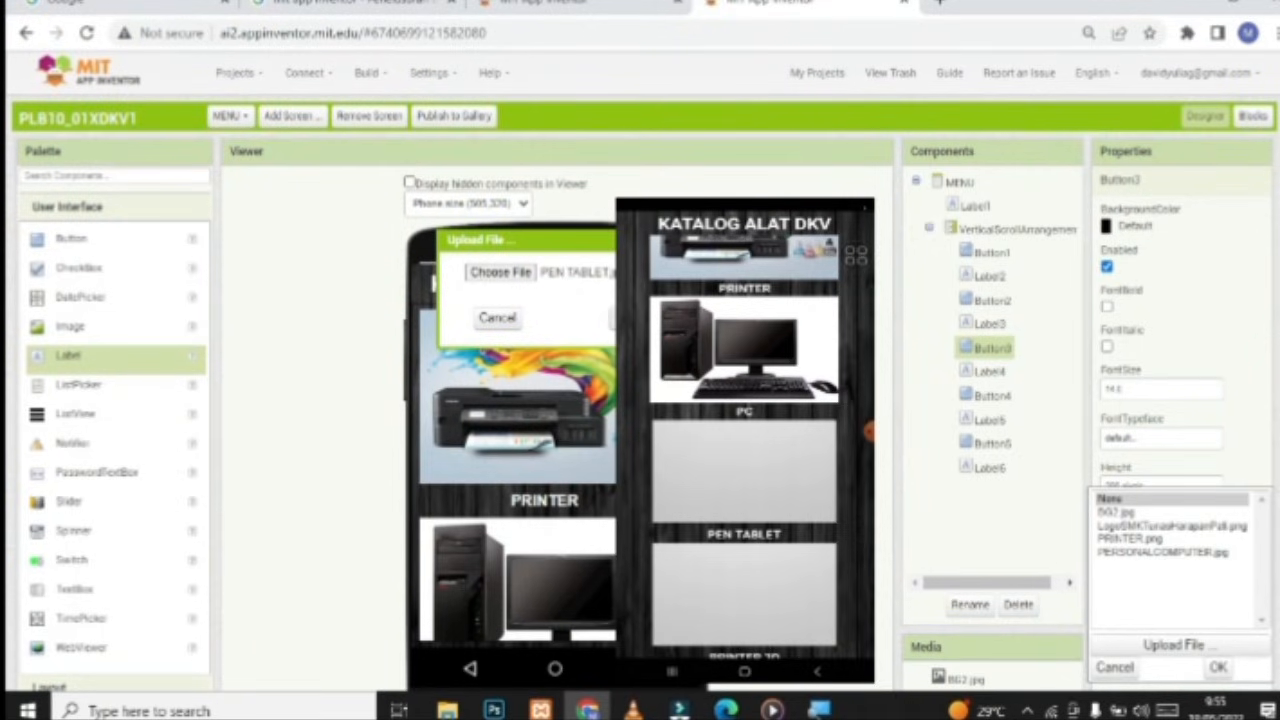
left_click(625, 318)
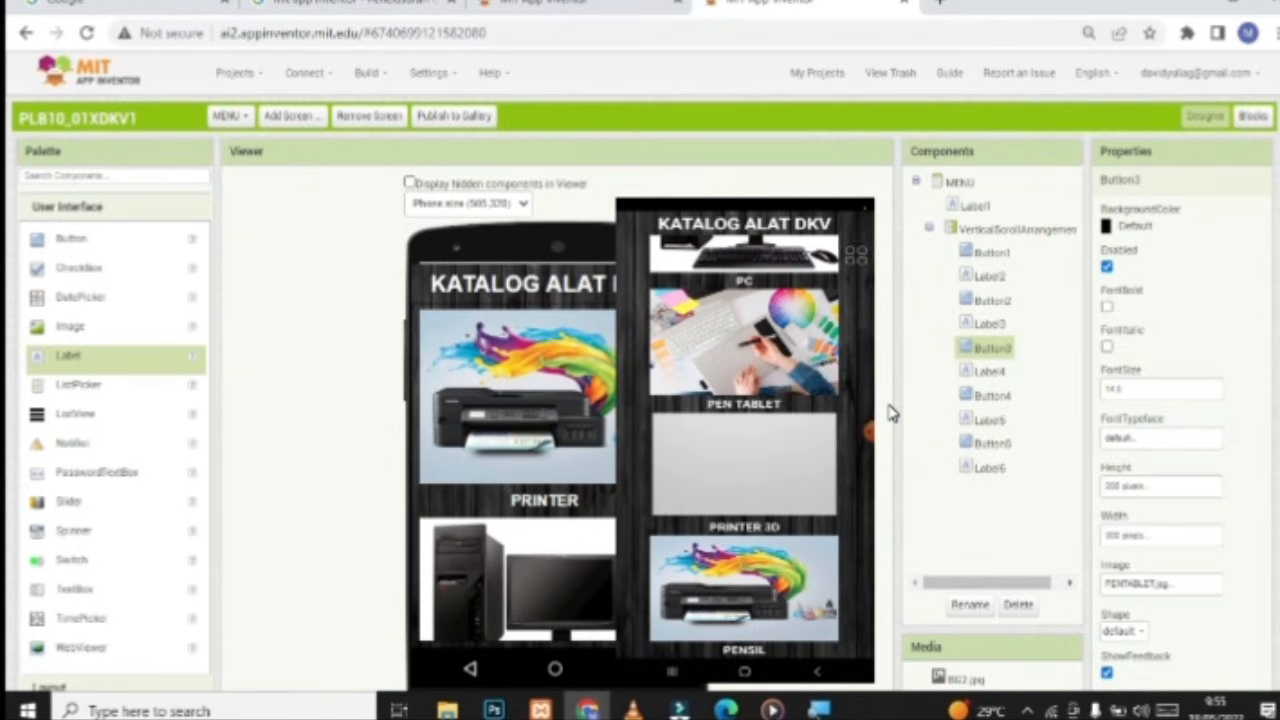
Open the image upload dialog for Button4 and look through the BAHAN BUAT APLIKASI KATALOG ANDROID folder for a 3D printer picture
scroll(1160, 510, "down", 2)
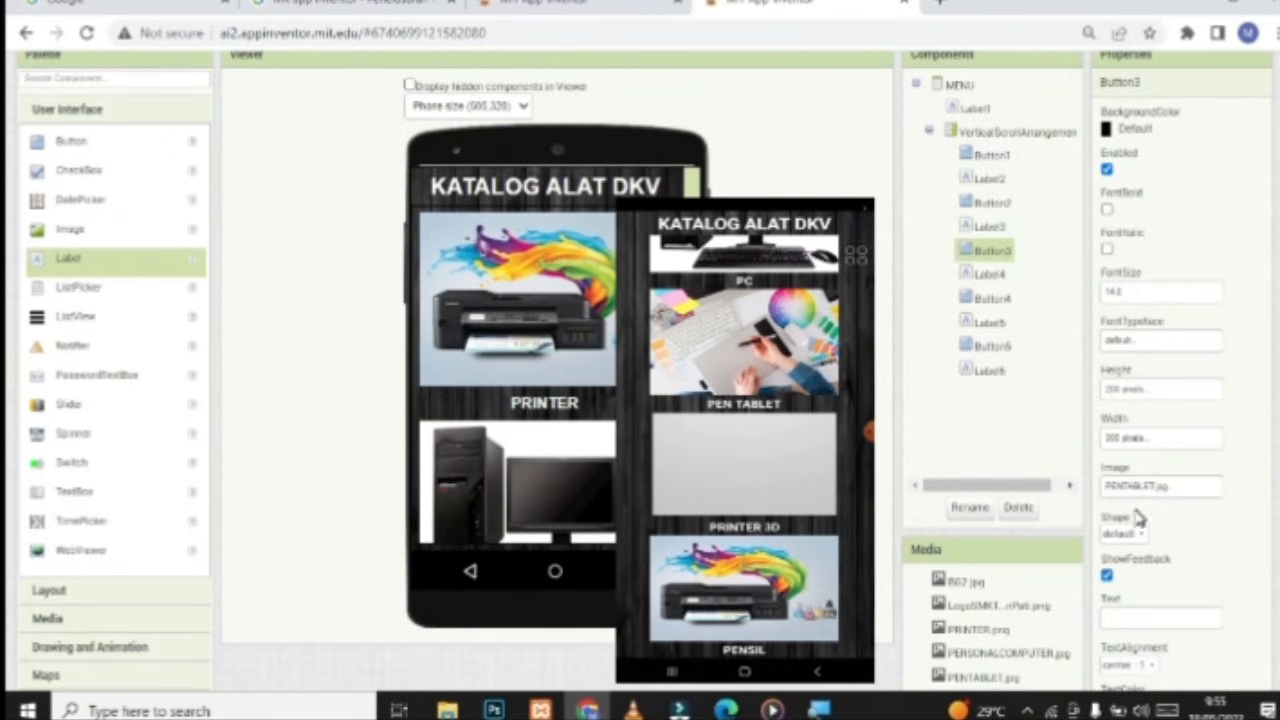
left_click(994, 299)
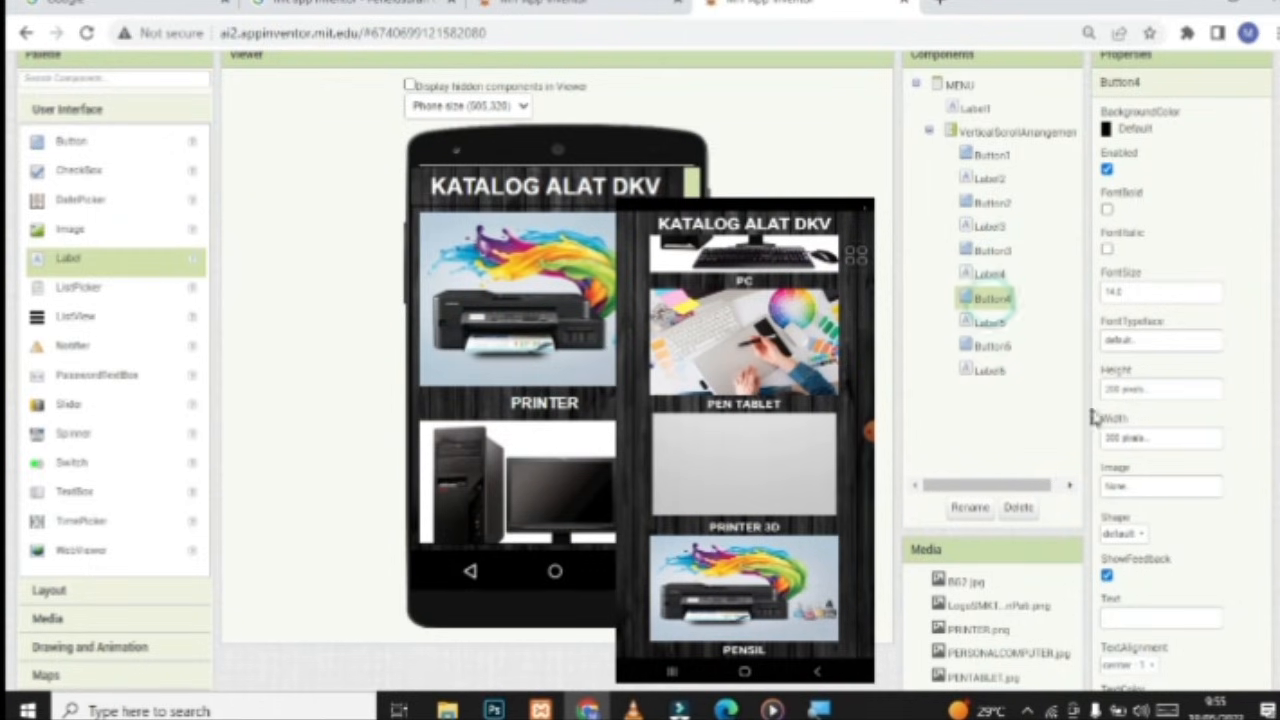
left_click(1141, 487)
left_click(1145, 633)
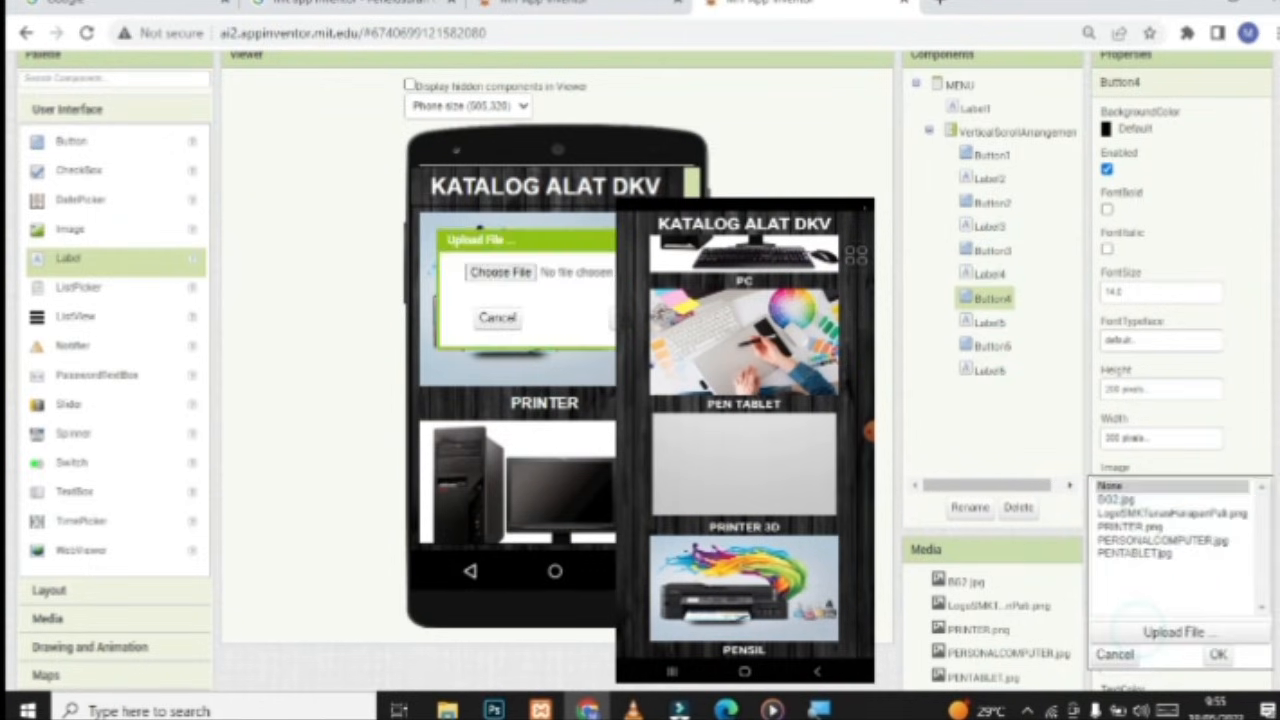
left_click(500, 272)
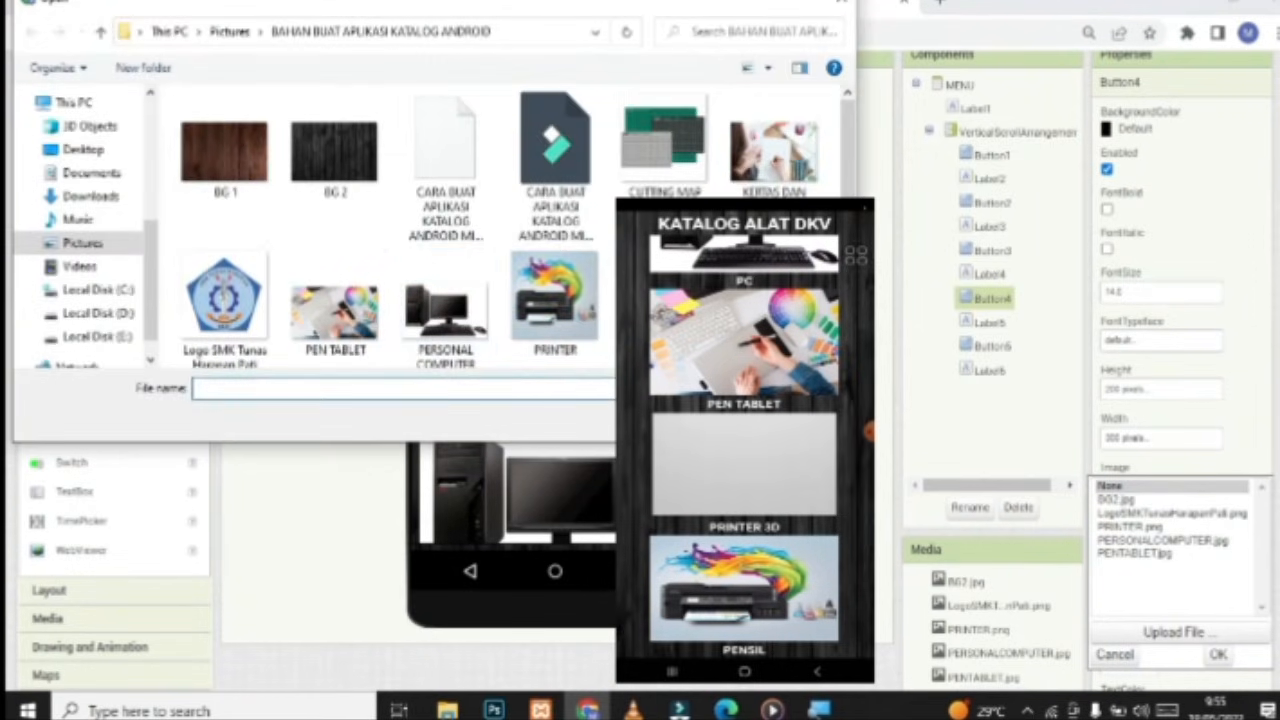
left_click(843, 9)
Search Google Images for PRINTER 3D in a new browser tab
left_click(945, 8)
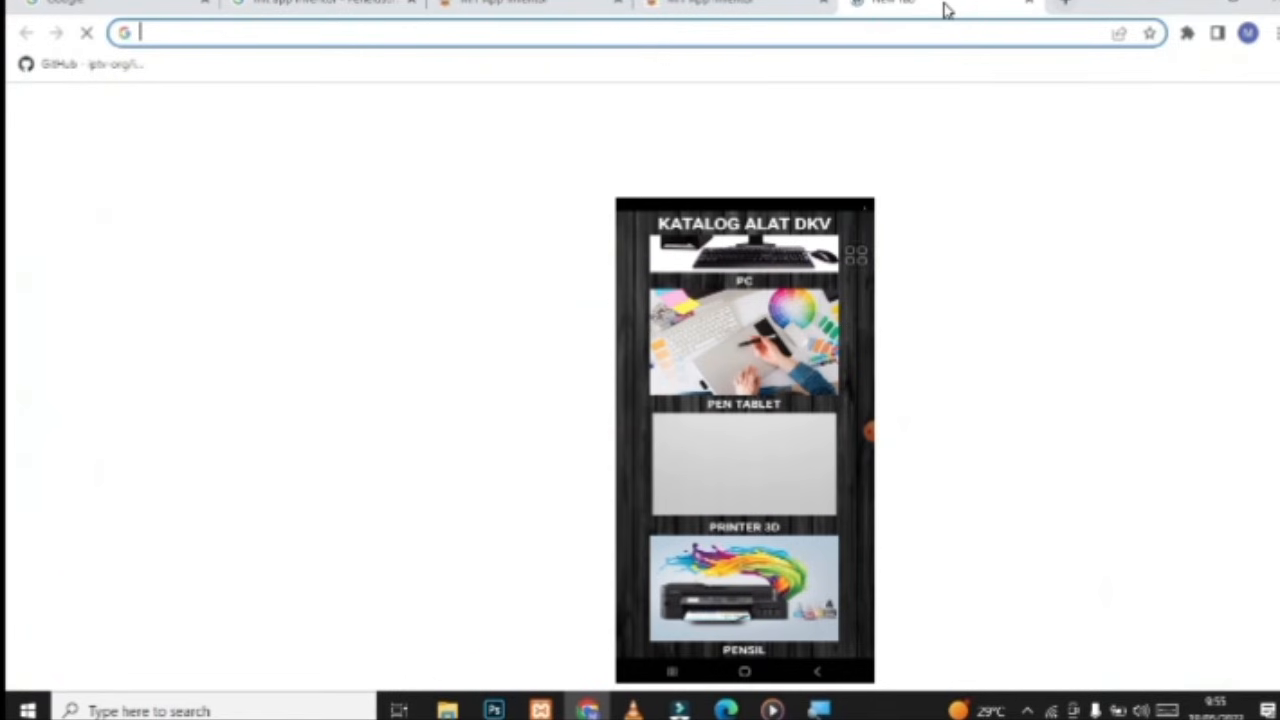
type("PRIN")
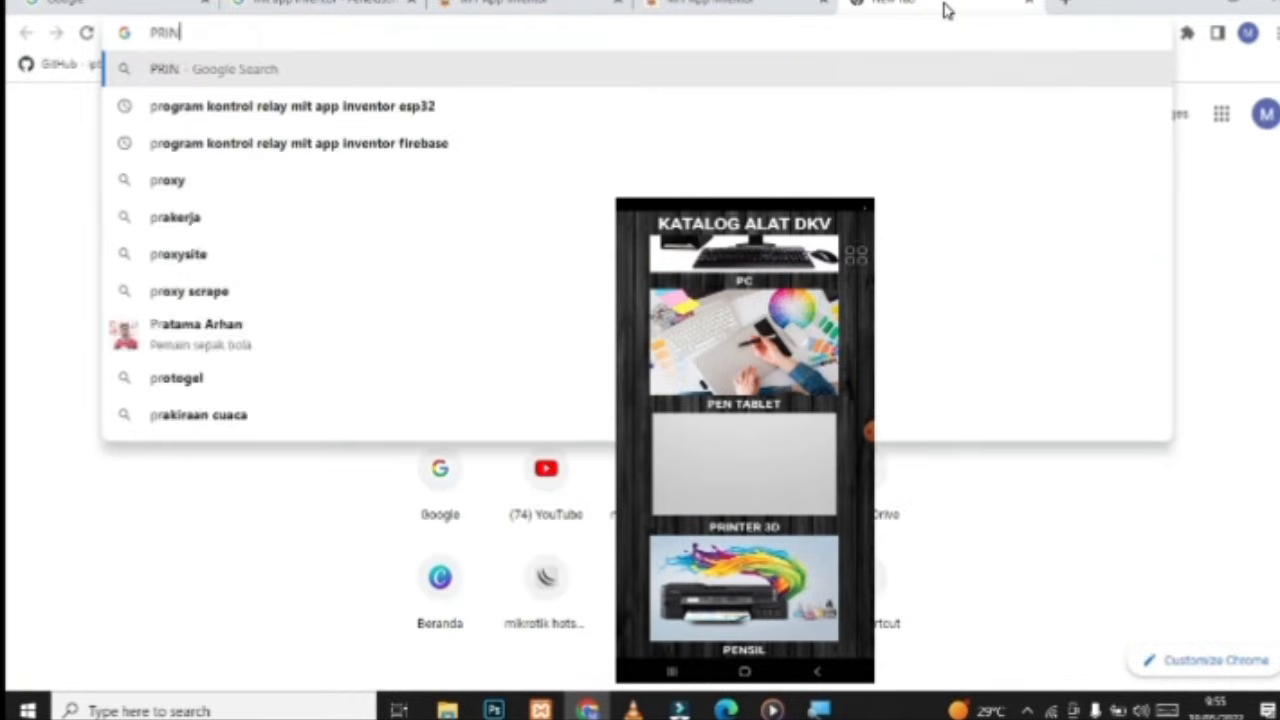
type("TER 3D")
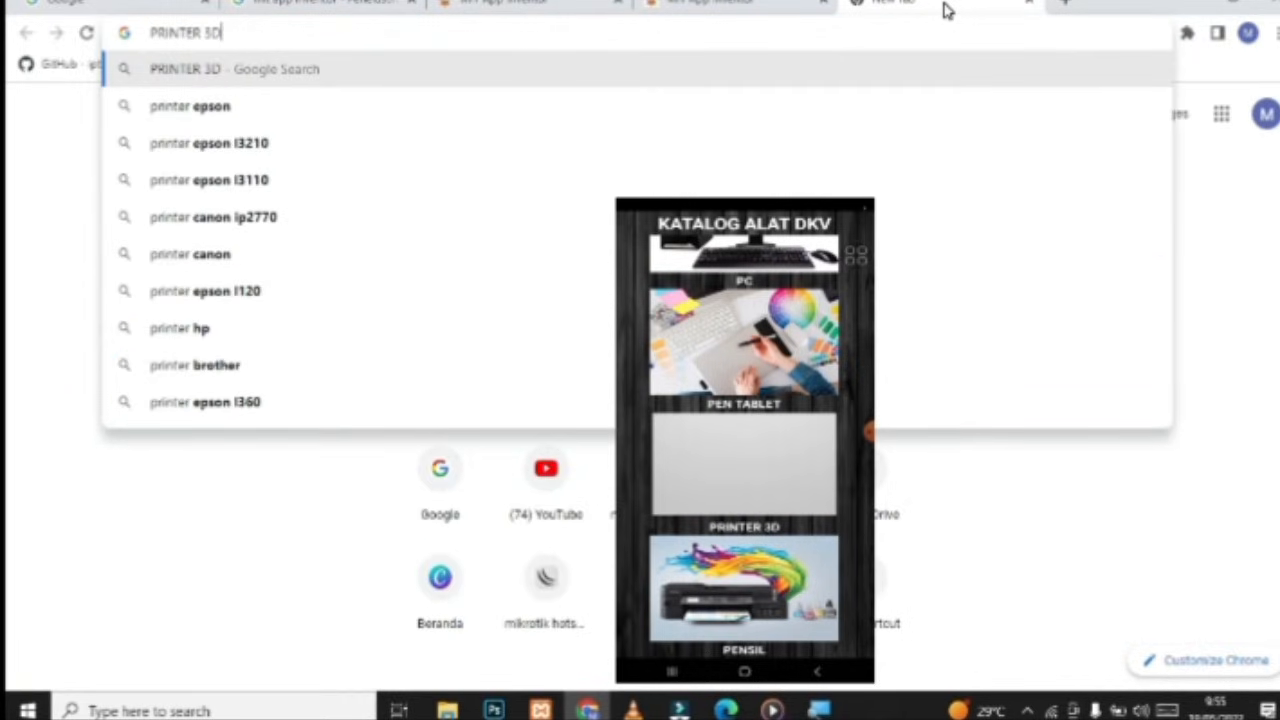
key("Return")
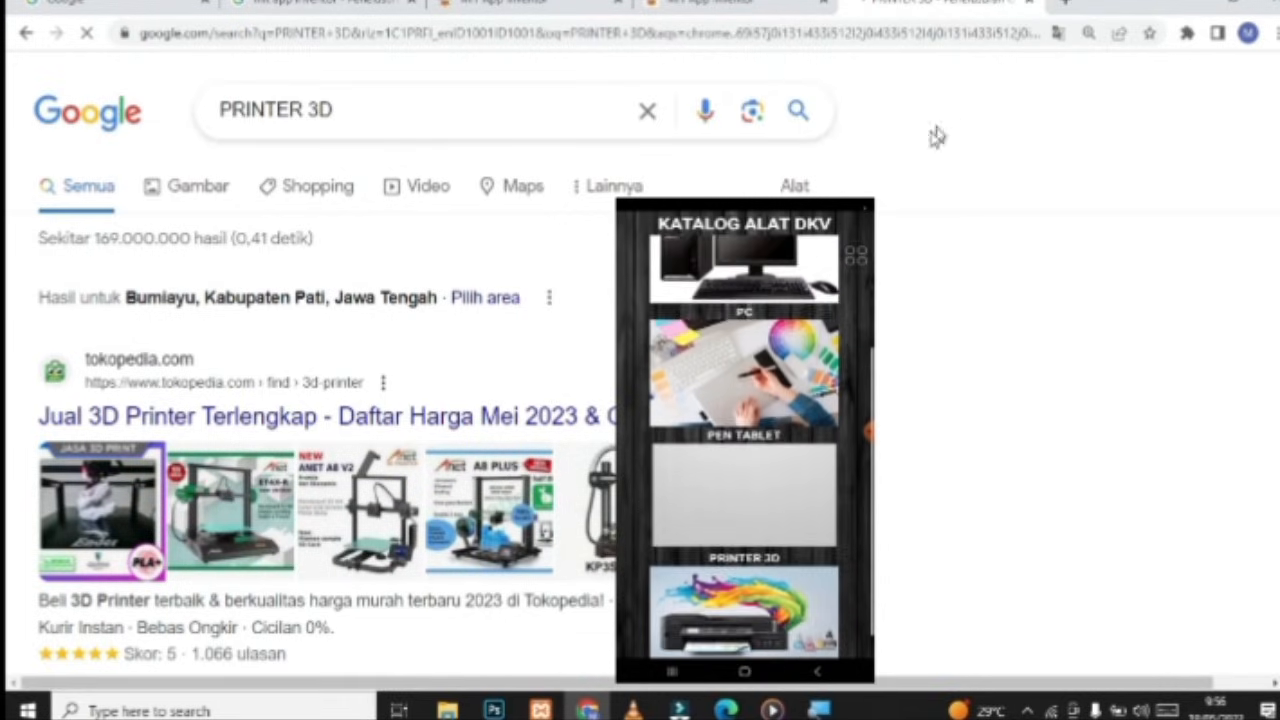
left_click(215, 193)
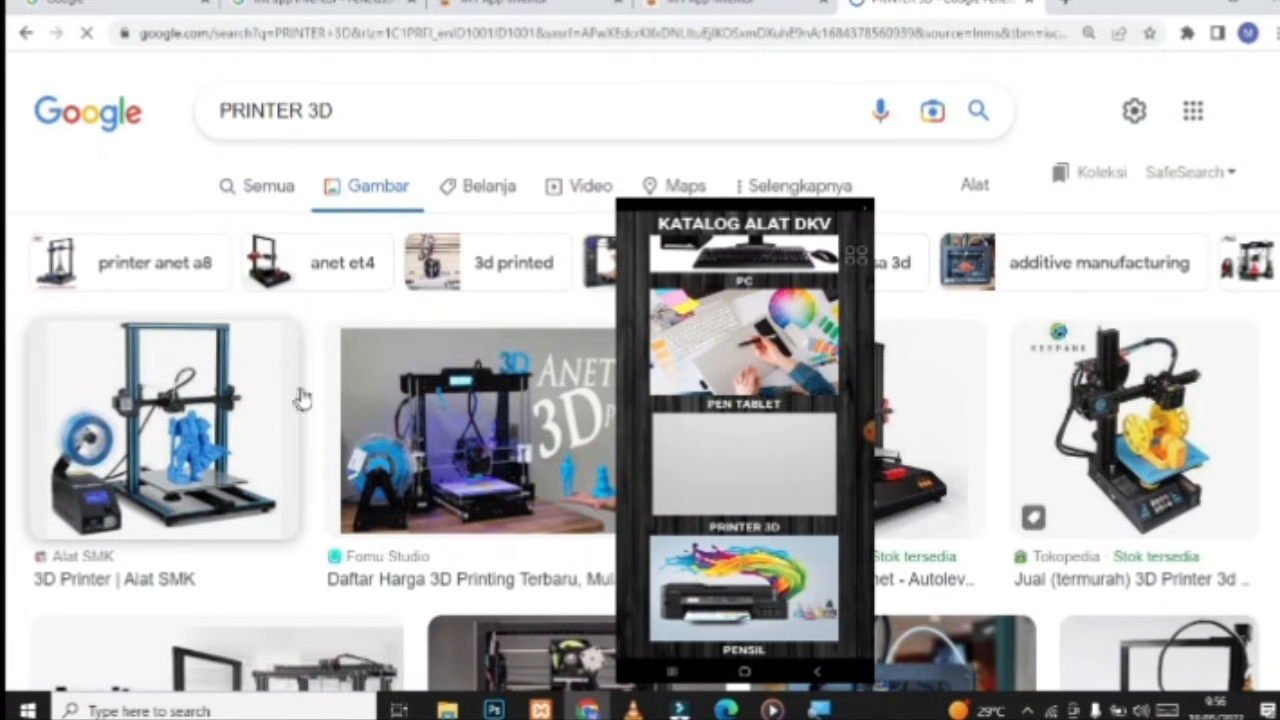
Save the IDN Times picture of the 3D printer with red figurines as 3DP in Pictures, folder BAHAN BUAT APLIKASI KATALOG ANDROID
scroll(500, 396, "down", 3)
left_click(600, 545)
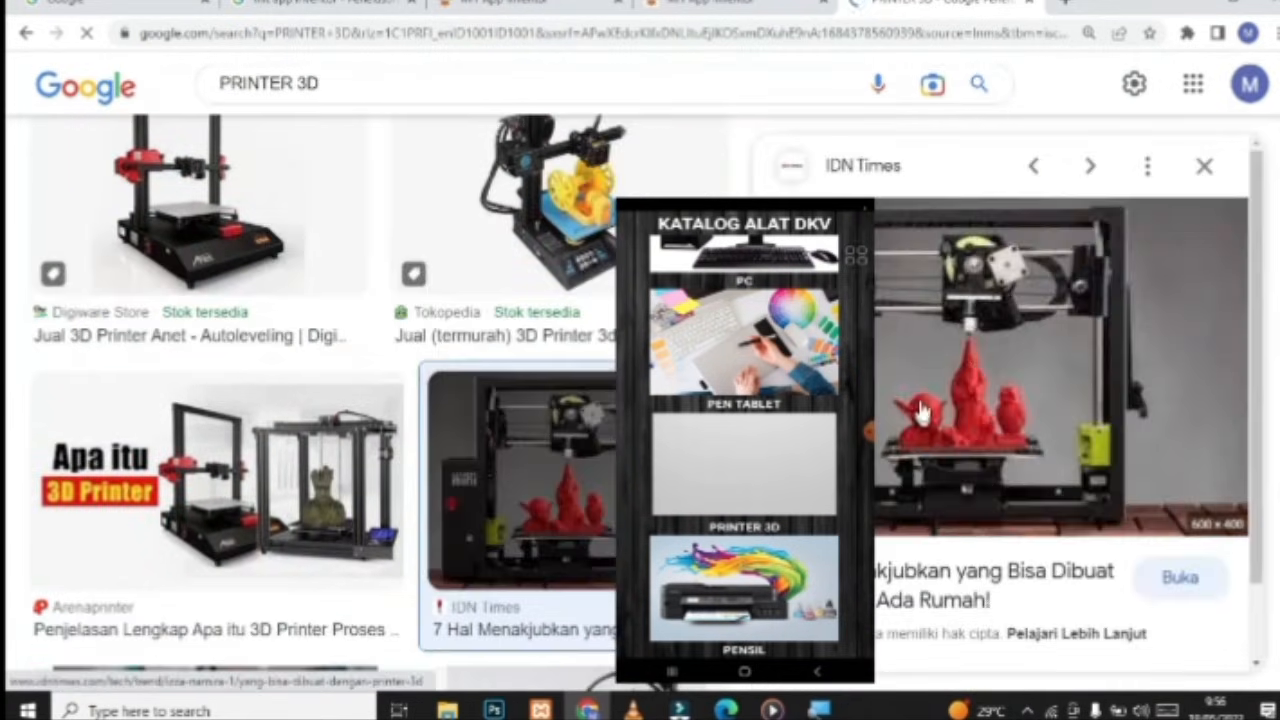
right_click(920, 367)
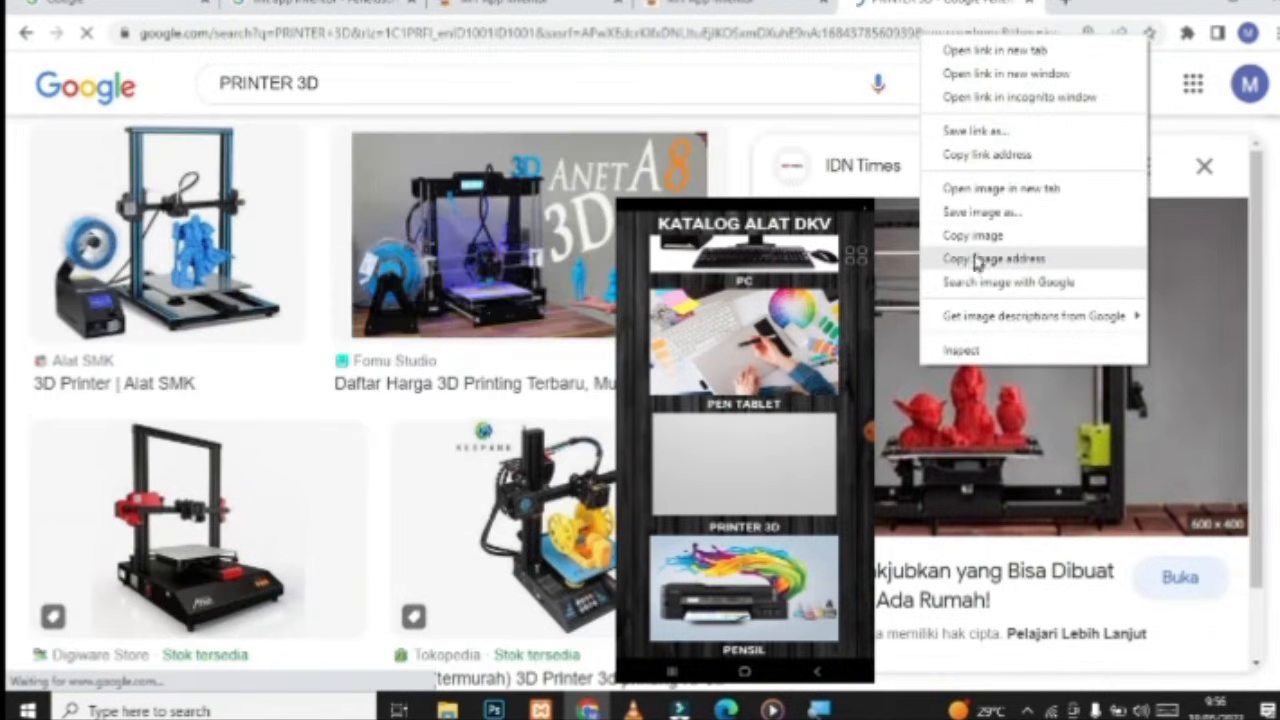
left_click(982, 212)
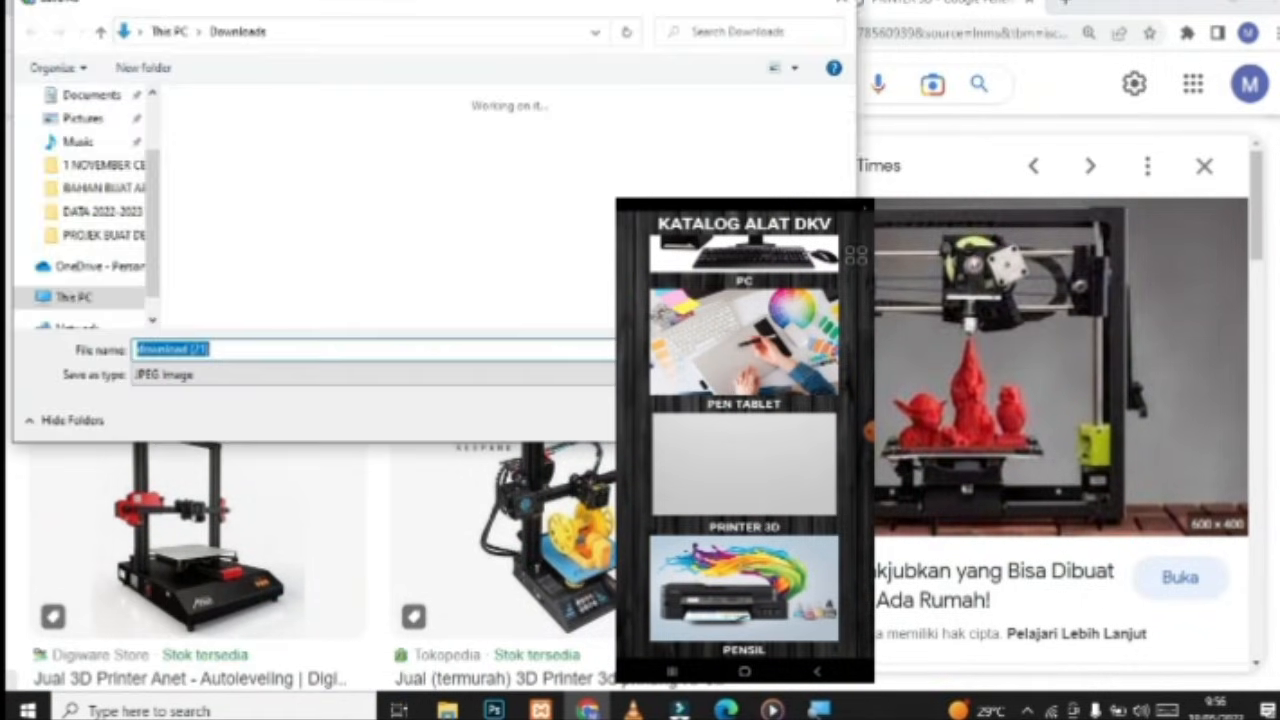
left_click(82, 211)
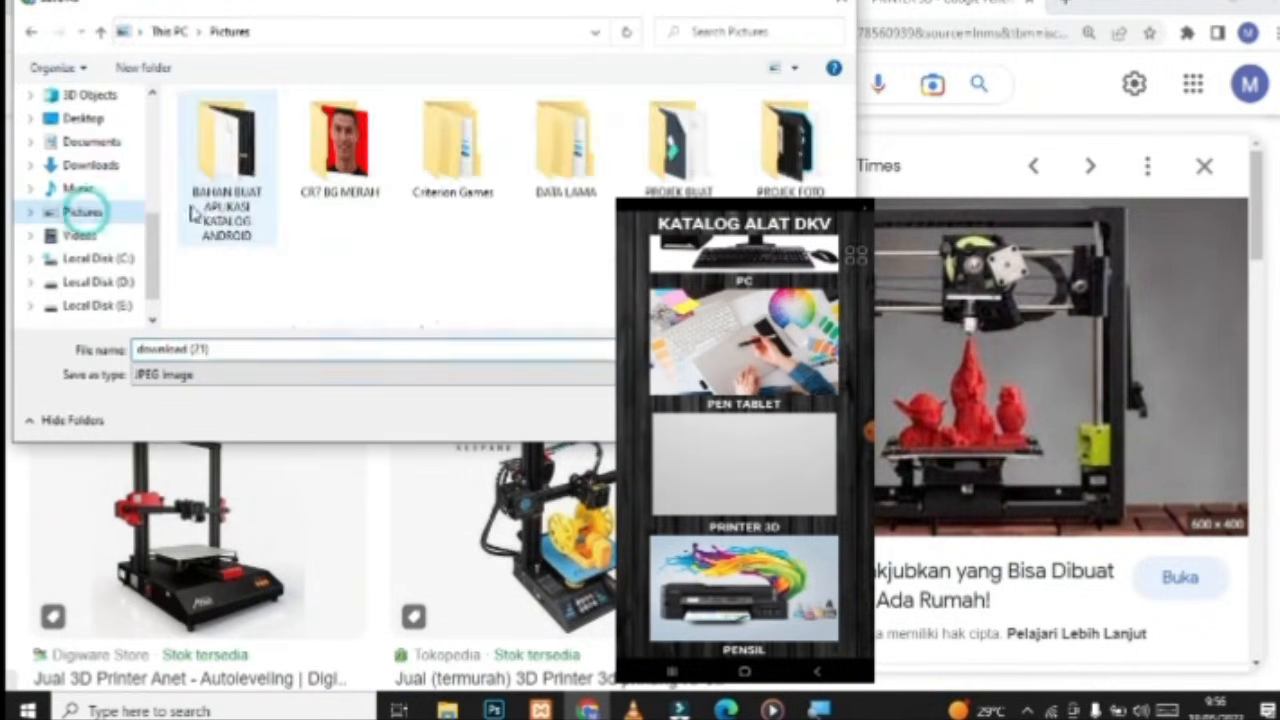
double_click(254, 203)
left_click(258, 354)
type("3DP")
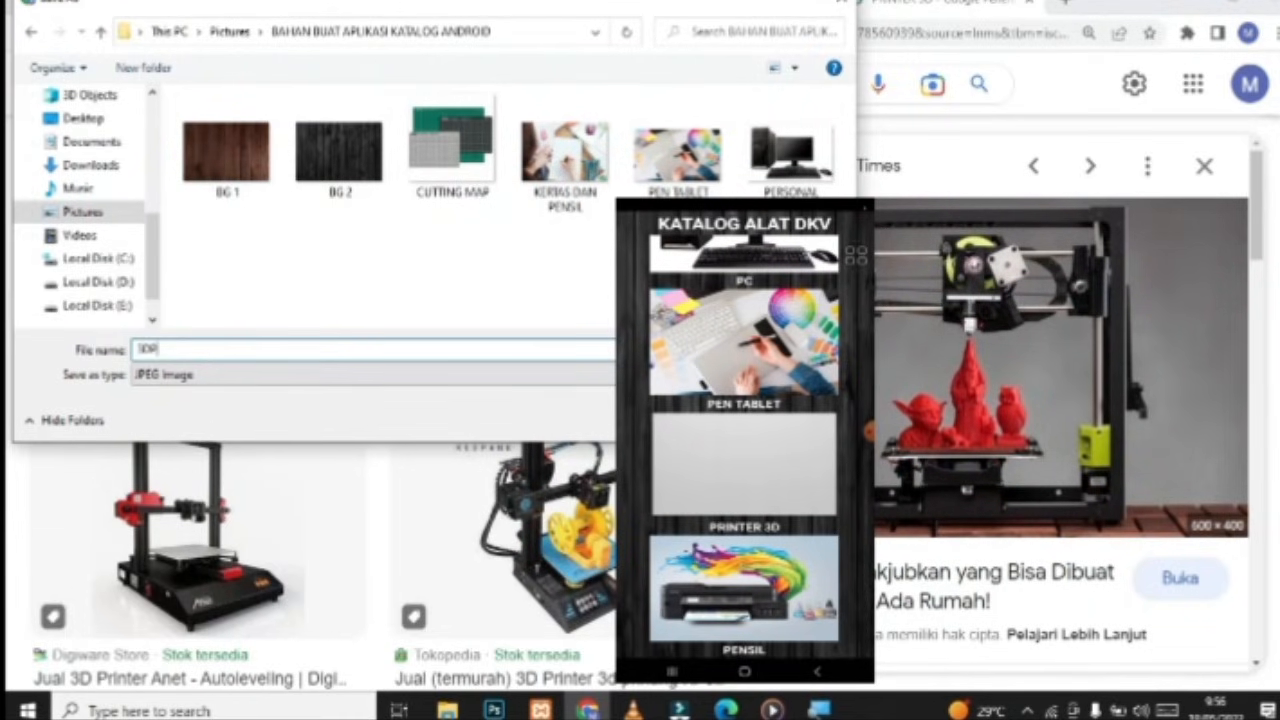
key("Return")
Return to the MIT App Inventor project, upload 3DP.jpg and assign it as Button4's image
left_click(771, 3)
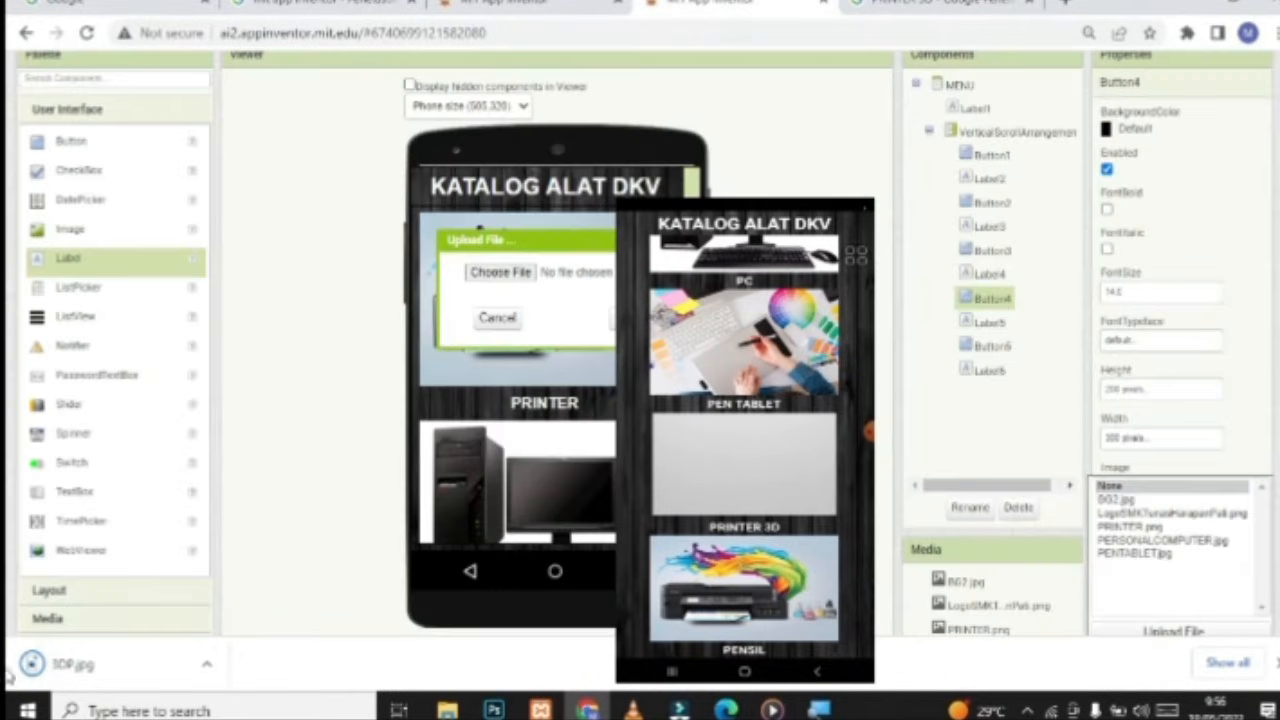
left_click(519, 273)
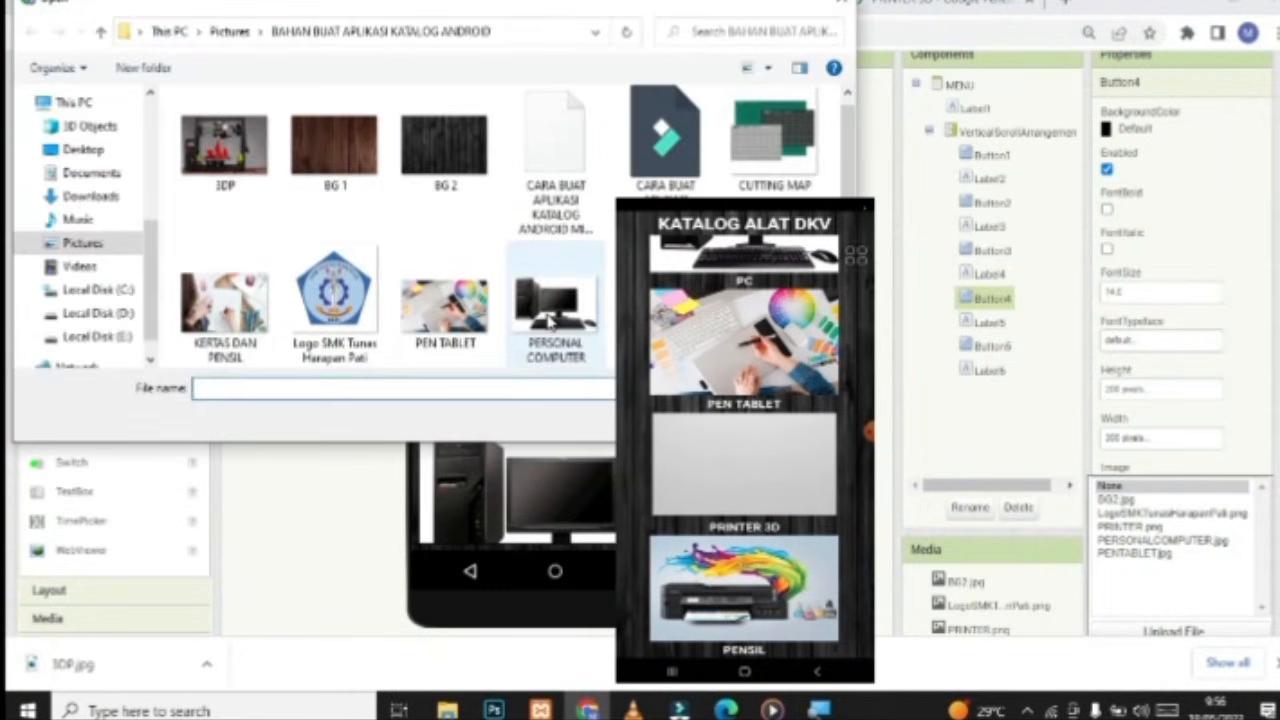
double_click(224, 150)
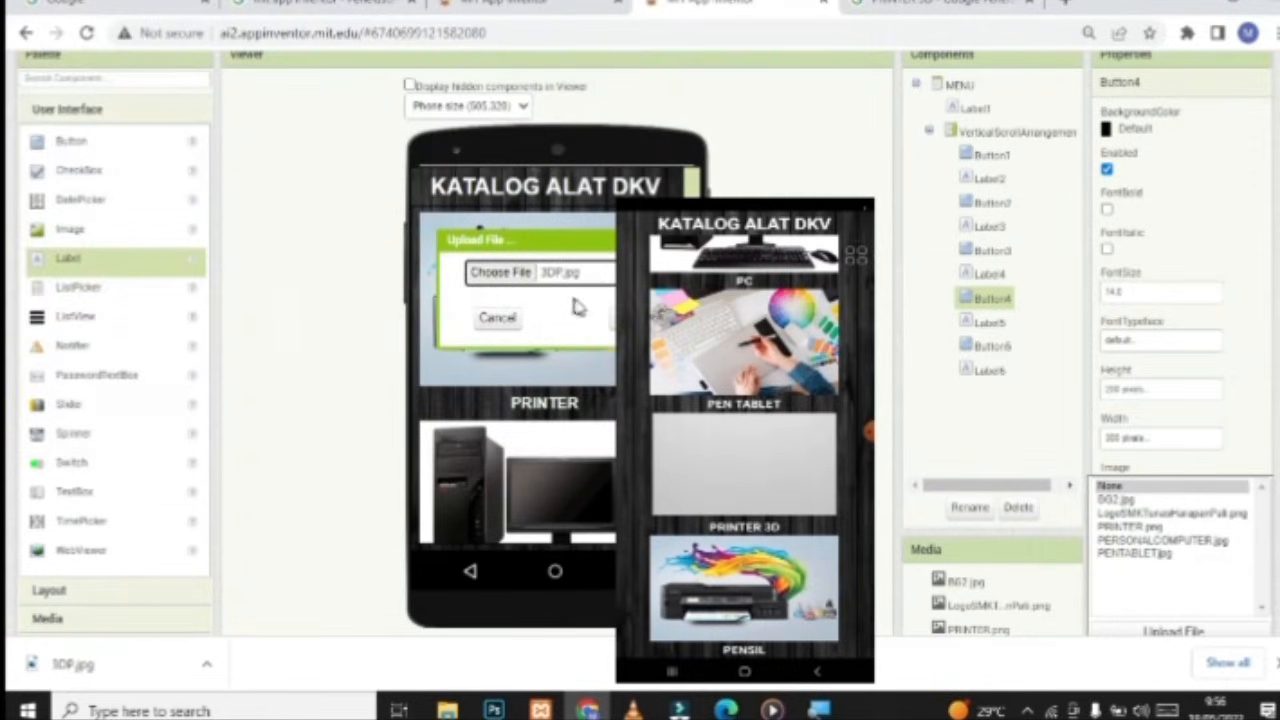
left_click(613, 318)
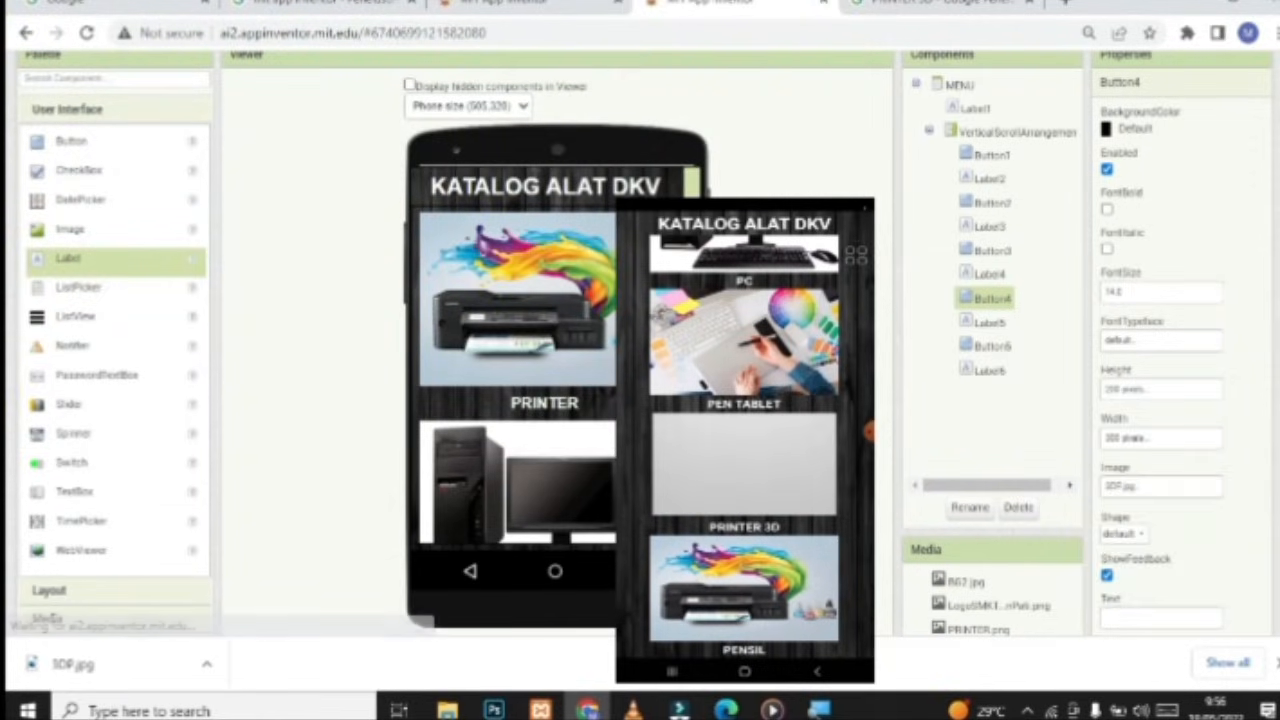
Upload the KERTAS DAN PENSIL picture from the BAHAN BUAT APLIKASI KATALOG ANDROID folder and assign it as Button5's image
left_click(1001, 347)
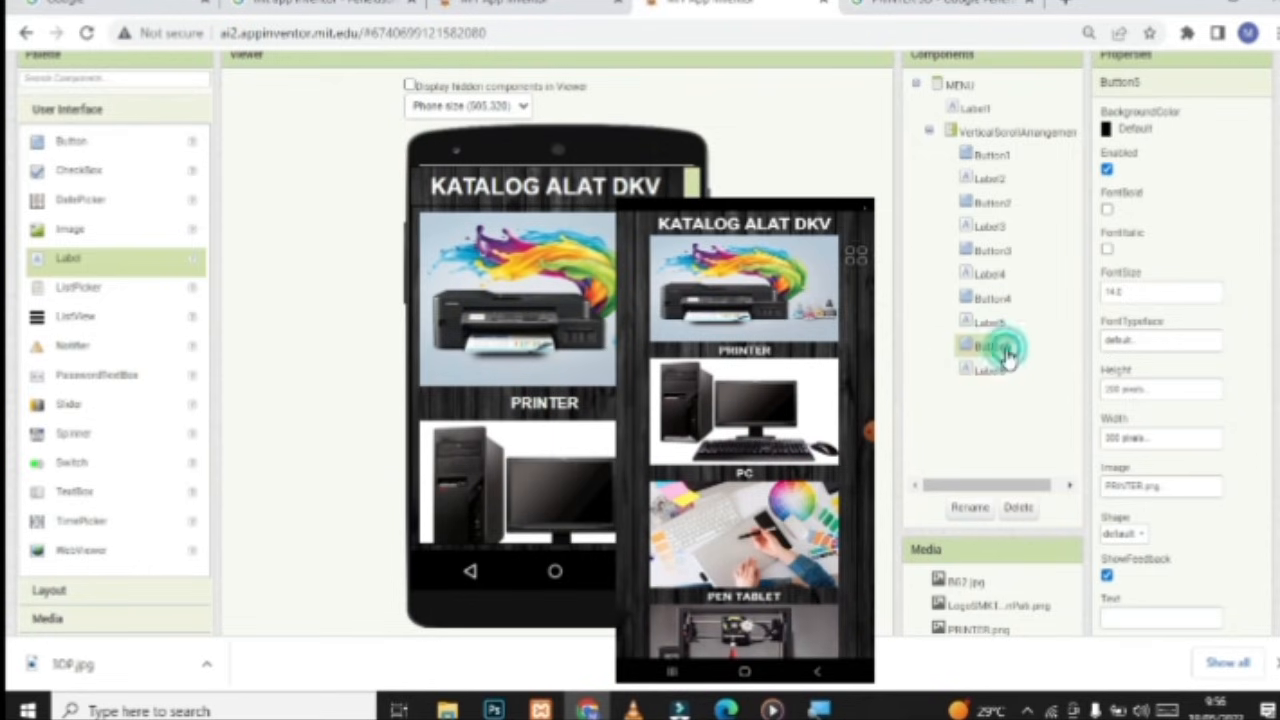
scroll(1145, 392, "down", 2)
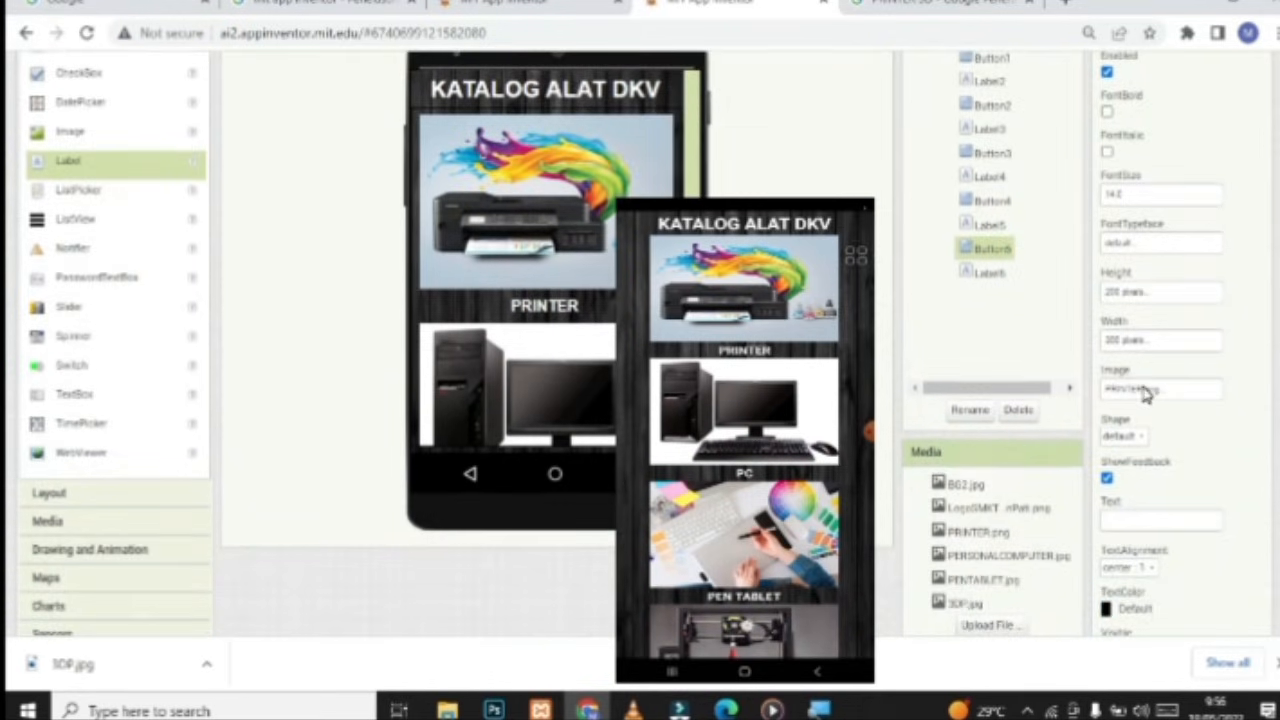
left_click(1145, 392)
left_click(1143, 532)
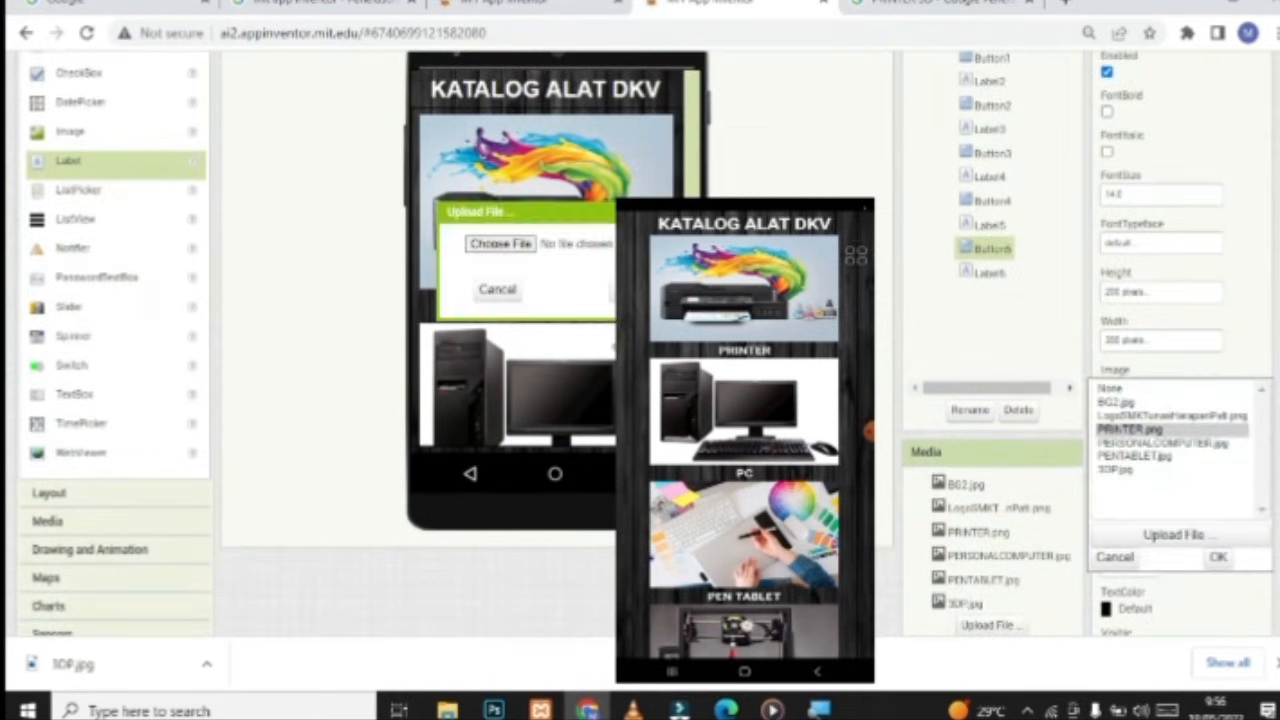
left_click(497, 243)
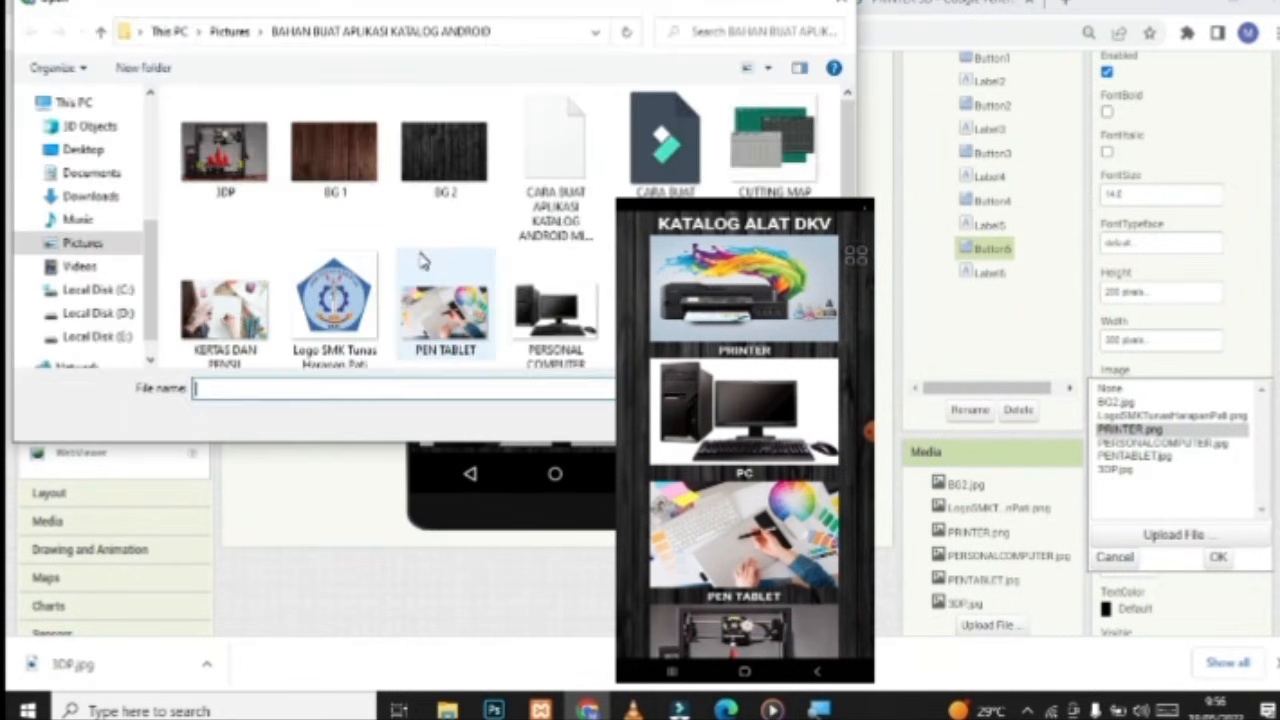
double_click(230, 333)
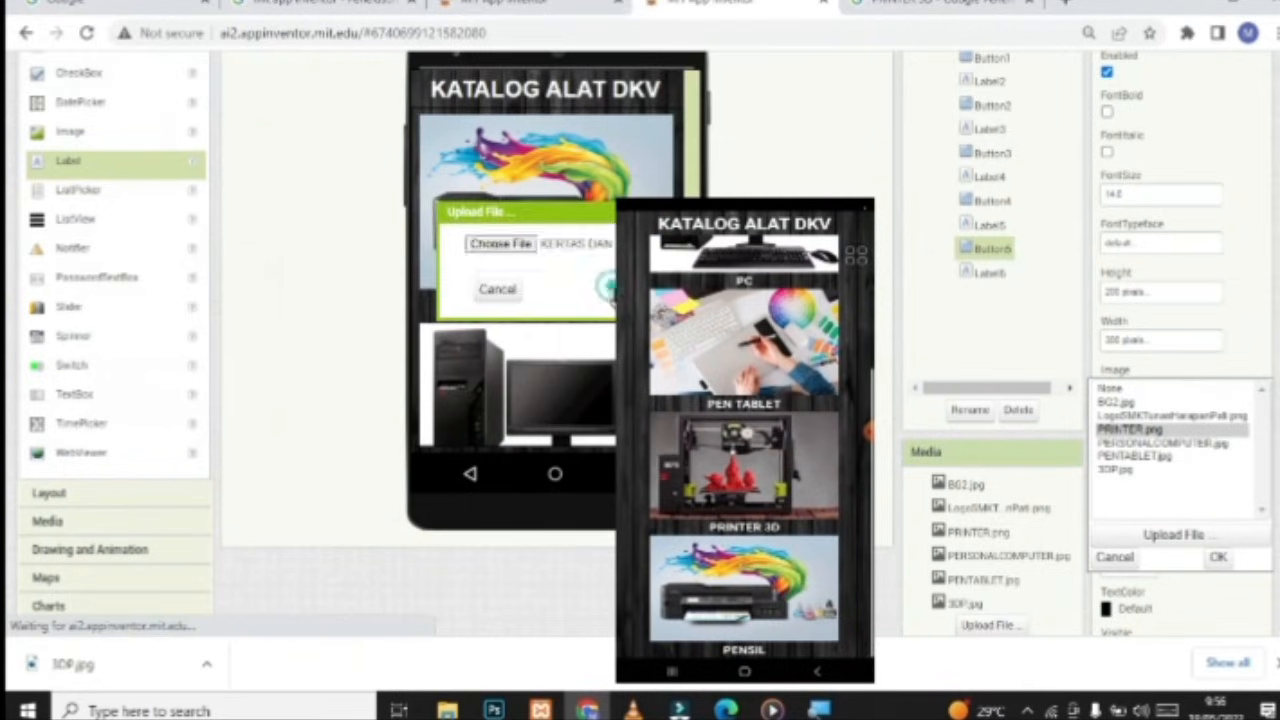
left_click(607, 287)
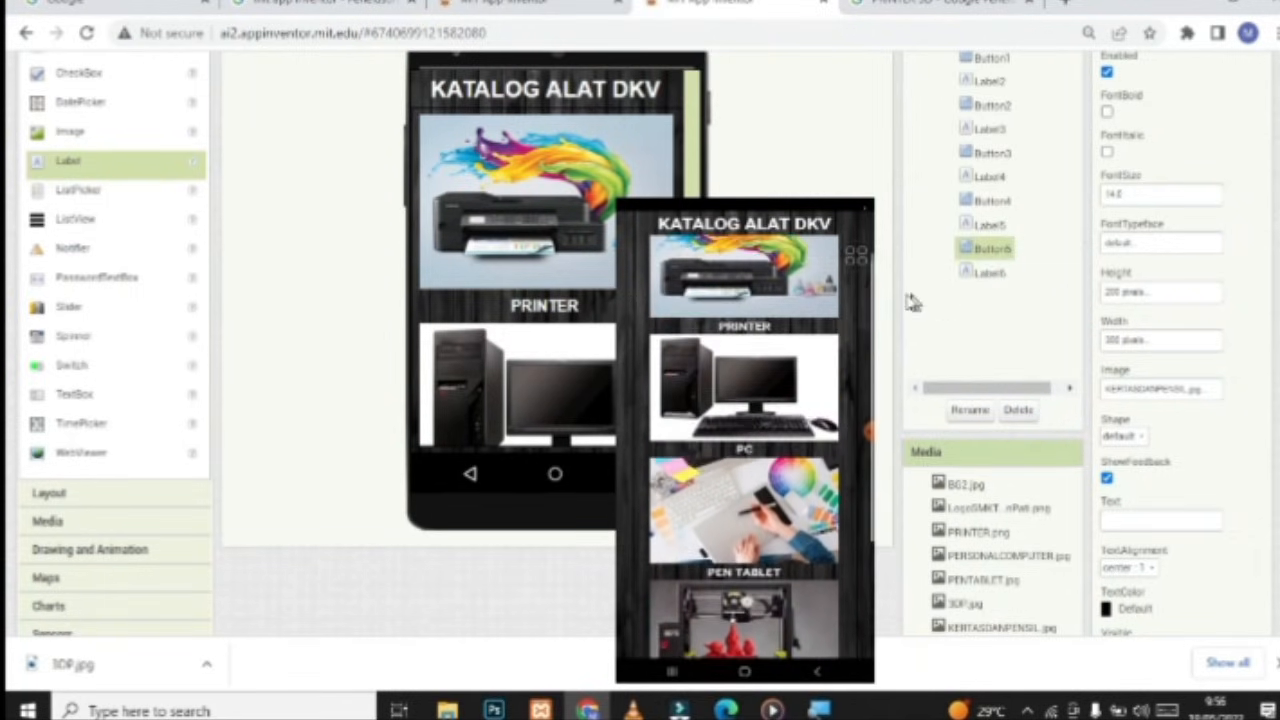
Switch the designer from the MENU screen to the PRINTER screen
scroll(640, 340, "up", 3)
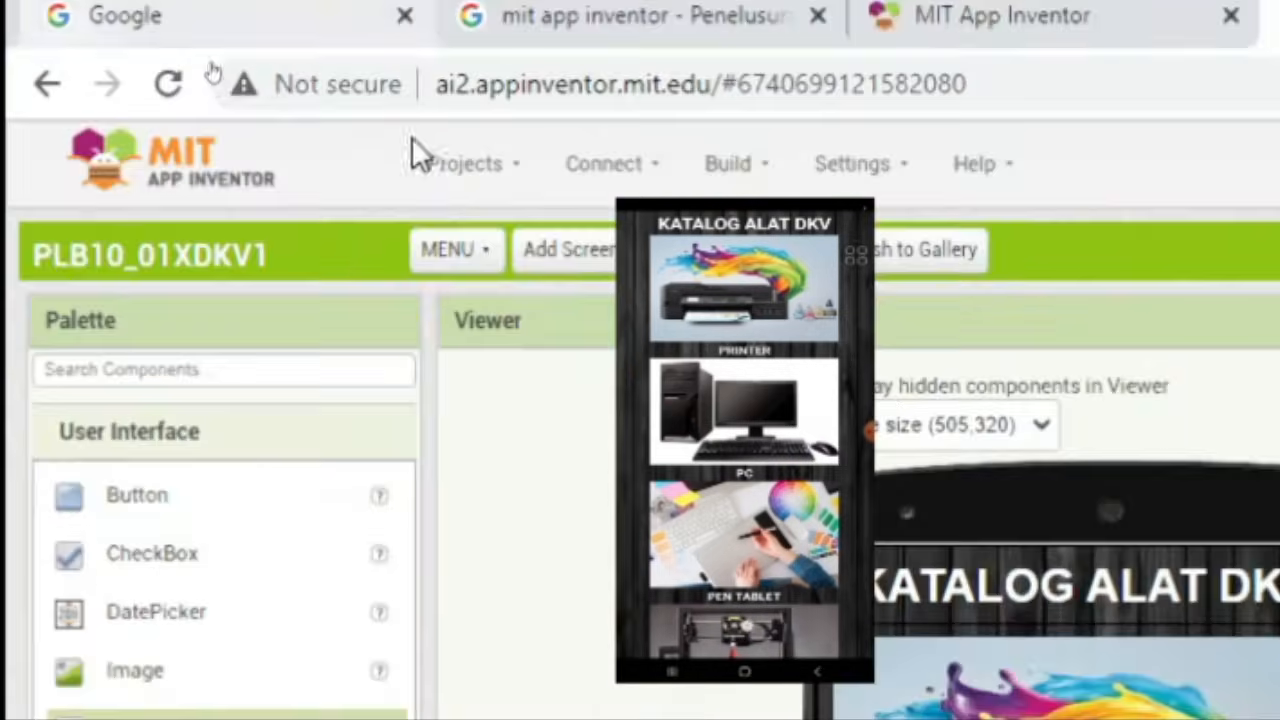
left_click(447, 252)
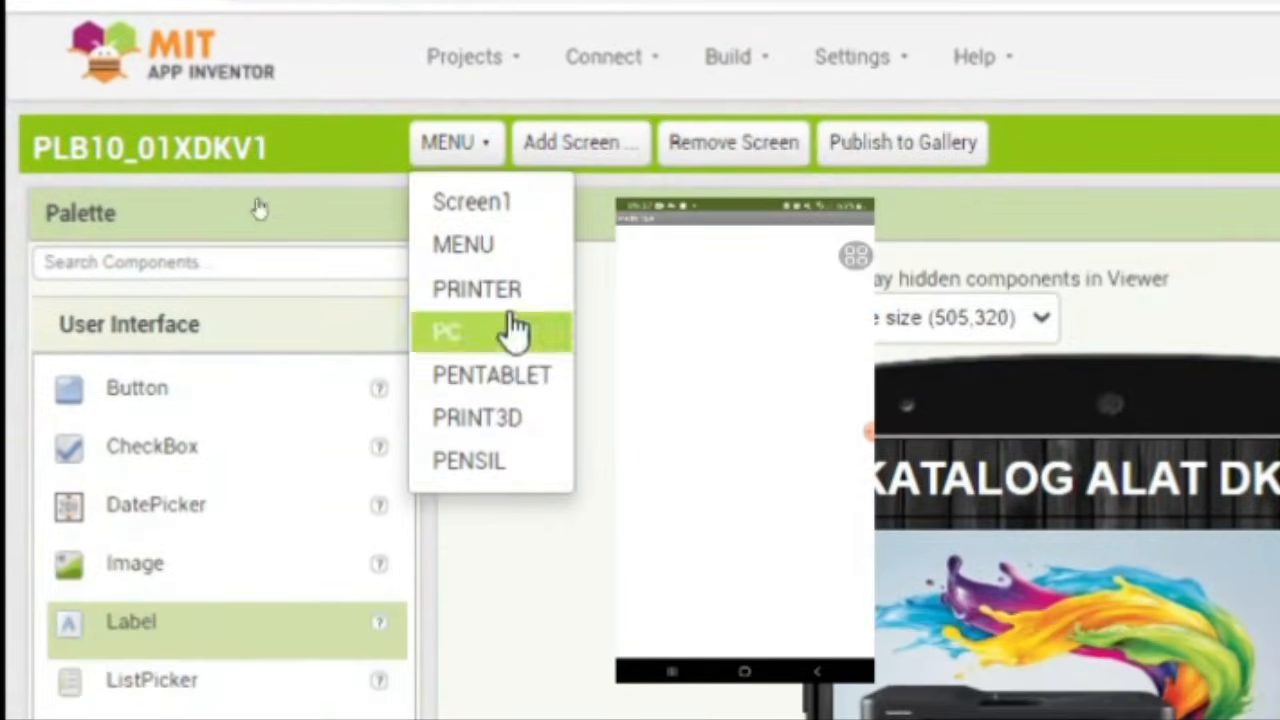
left_click(500, 292)
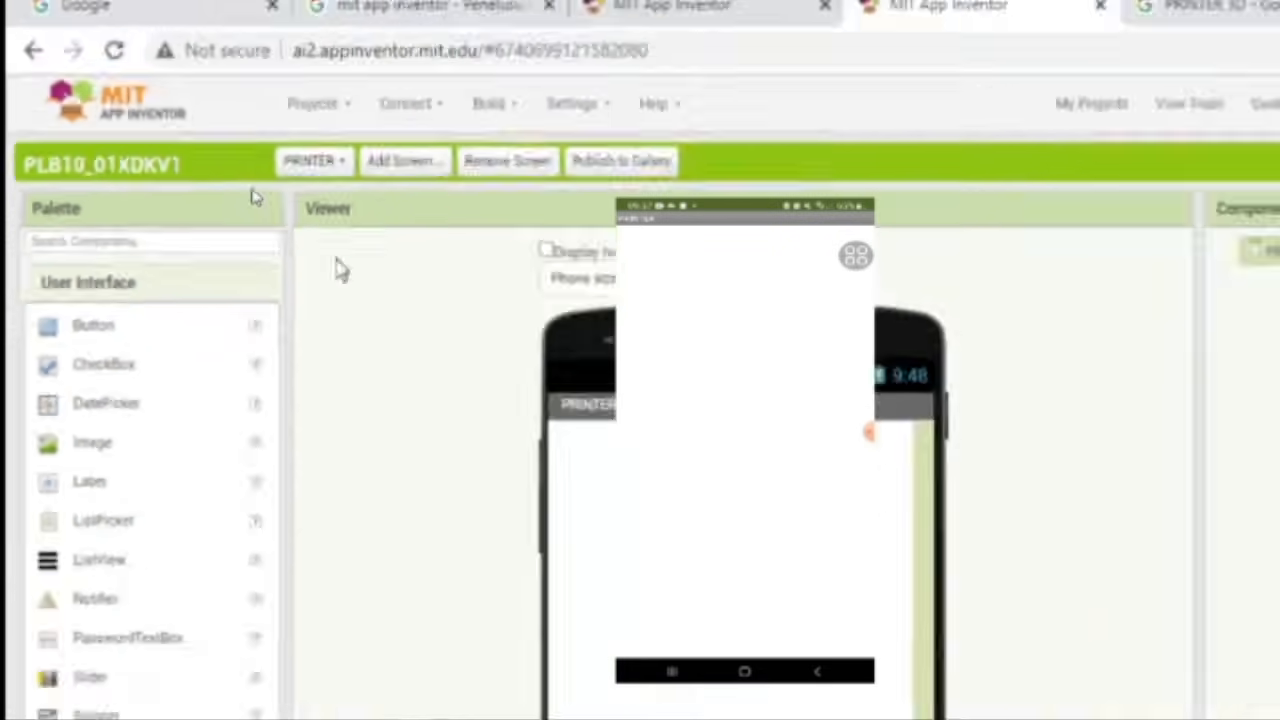
Turn off the status bar and the title on the PRINTER screen
scroll(586, 371, "down", 5)
scroll(586, 371, "up", 4)
scroll(586, 371, "down", 1)
scroll(1008, 320, "up", 1)
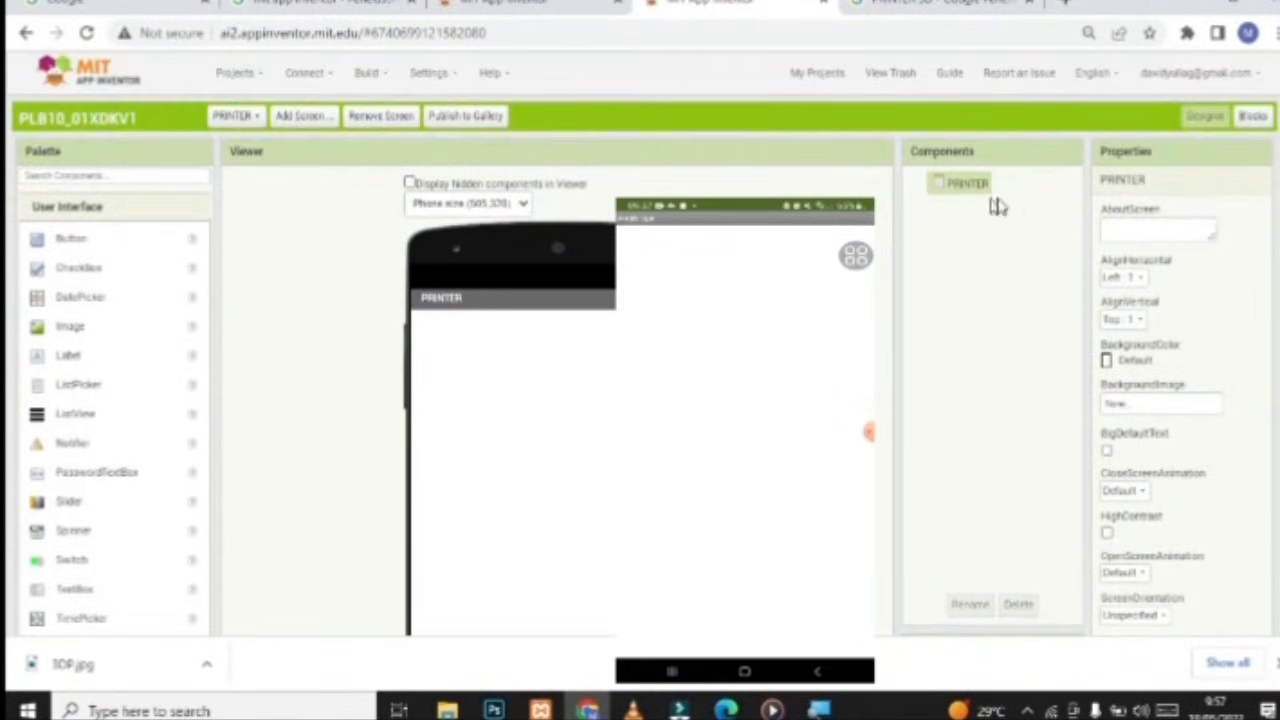
scroll(1194, 470, "down", 8)
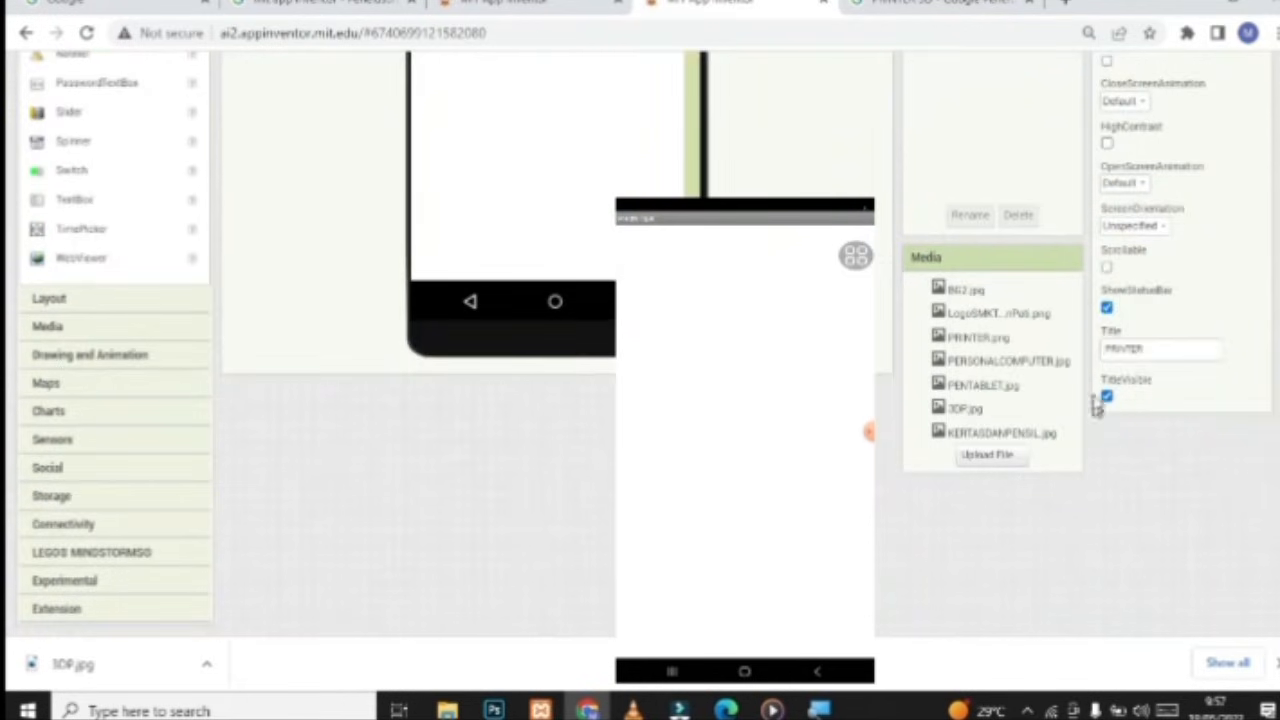
left_click(1107, 308)
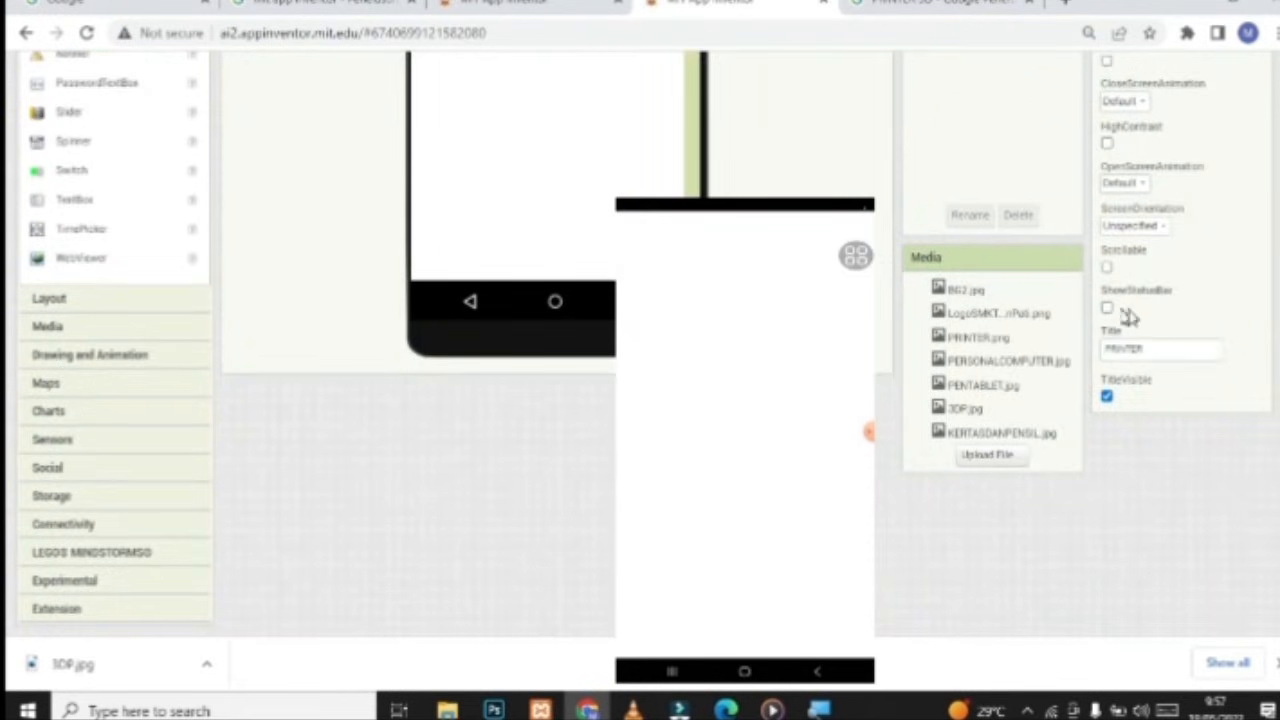
left_click(1107, 400)
scroll(500, 266, "up", 8)
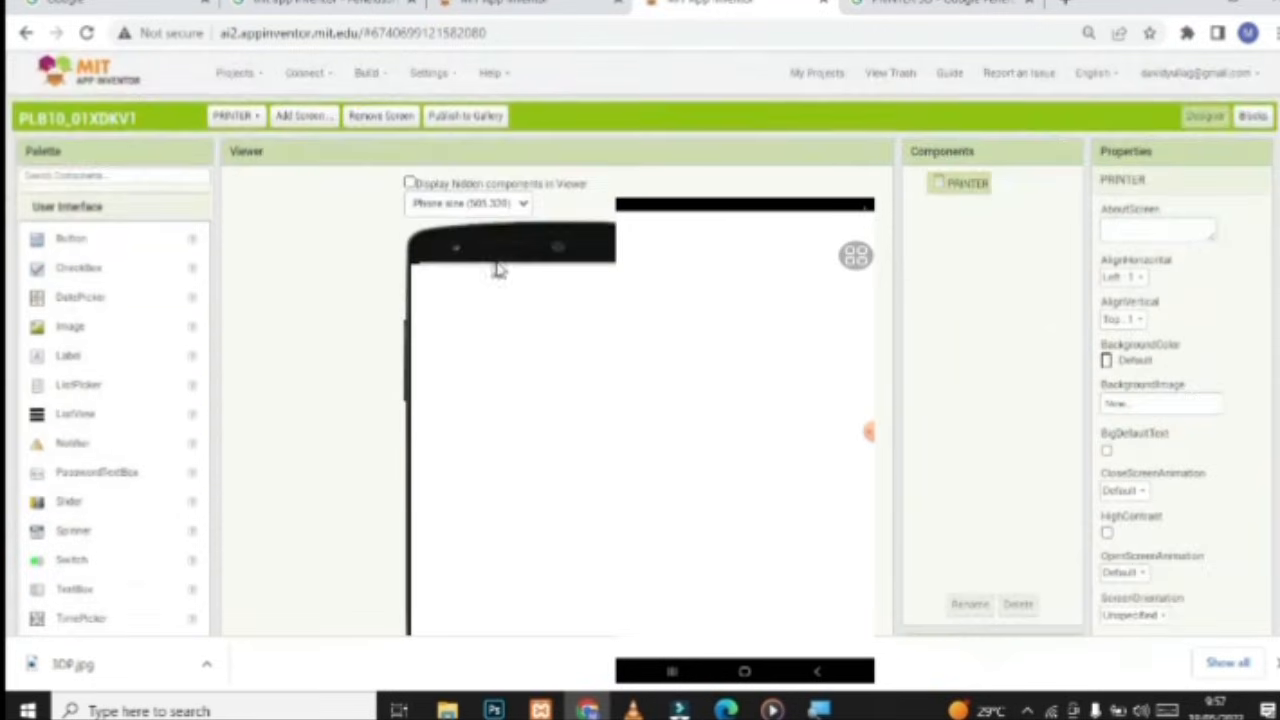
scroll(518, 268, "down", 2)
scroll(1000, 420, "down", 4)
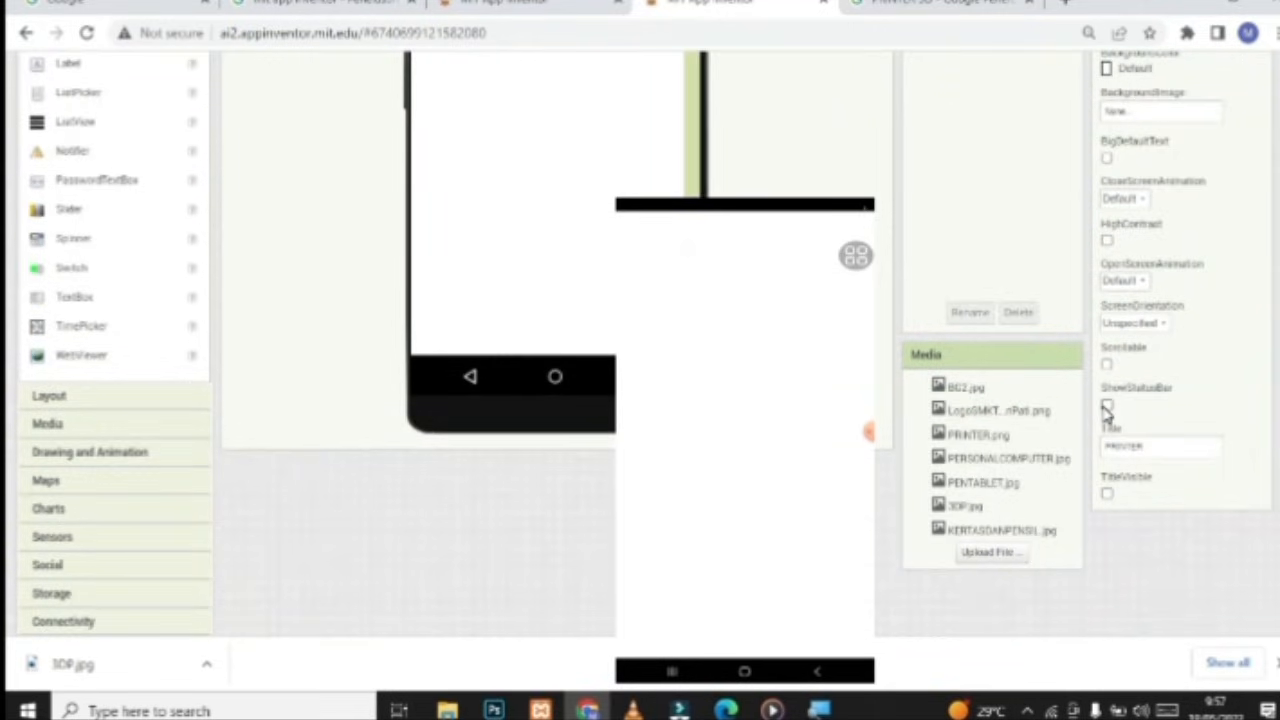
scroll(1107, 410, "up", 5)
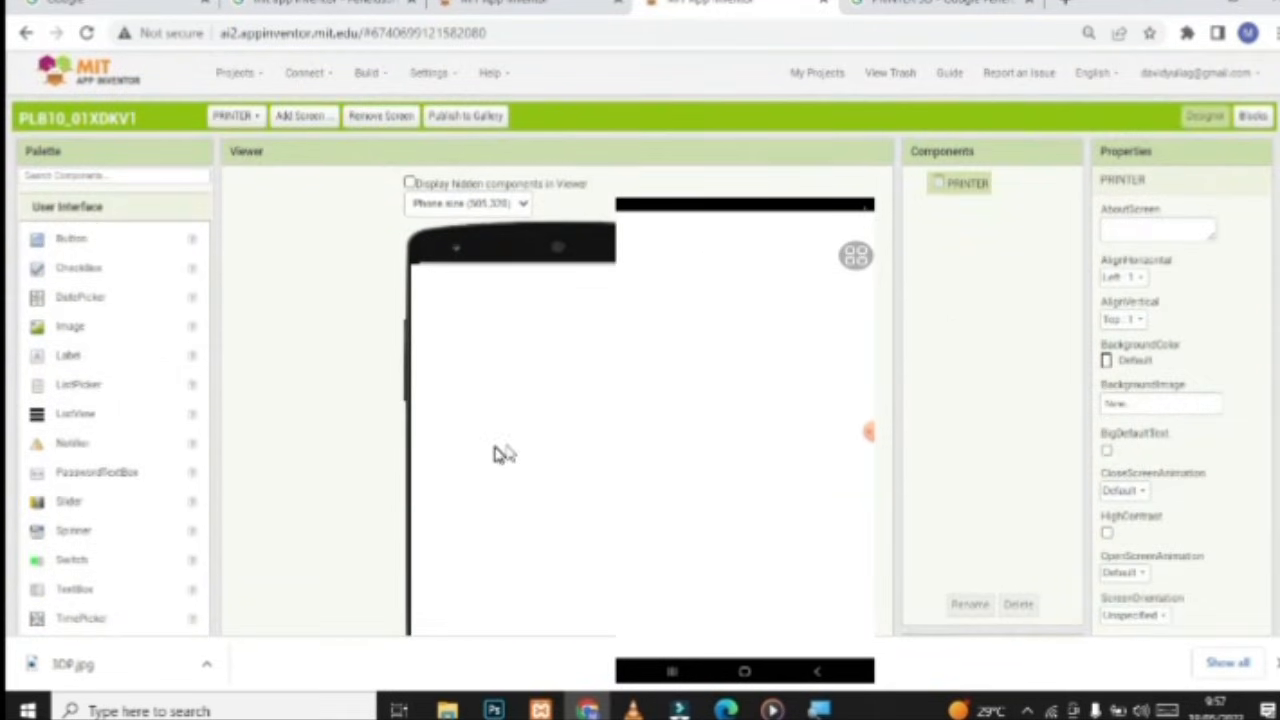
Set BG2.jpg as the background image of the PRINTER screen
scroll(1197, 451, "down", 4)
scroll(1165, 395, "up", 2)
left_click(1163, 307)
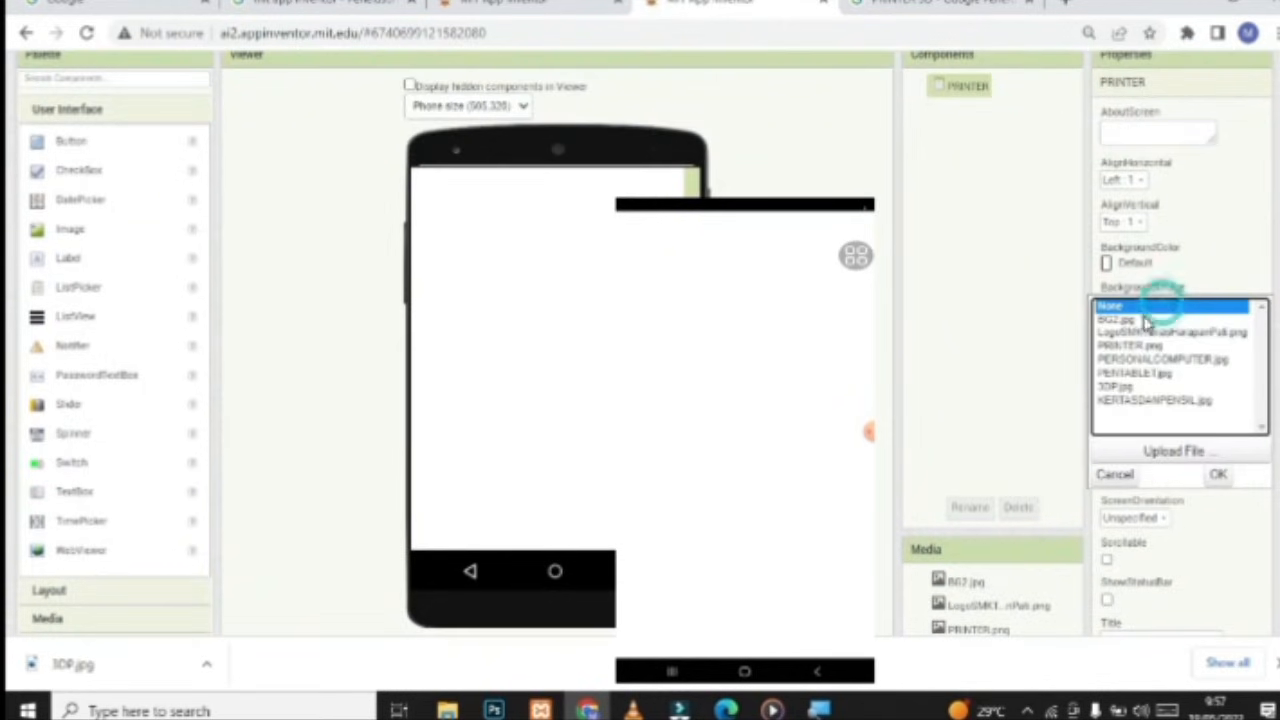
left_click(1118, 320)
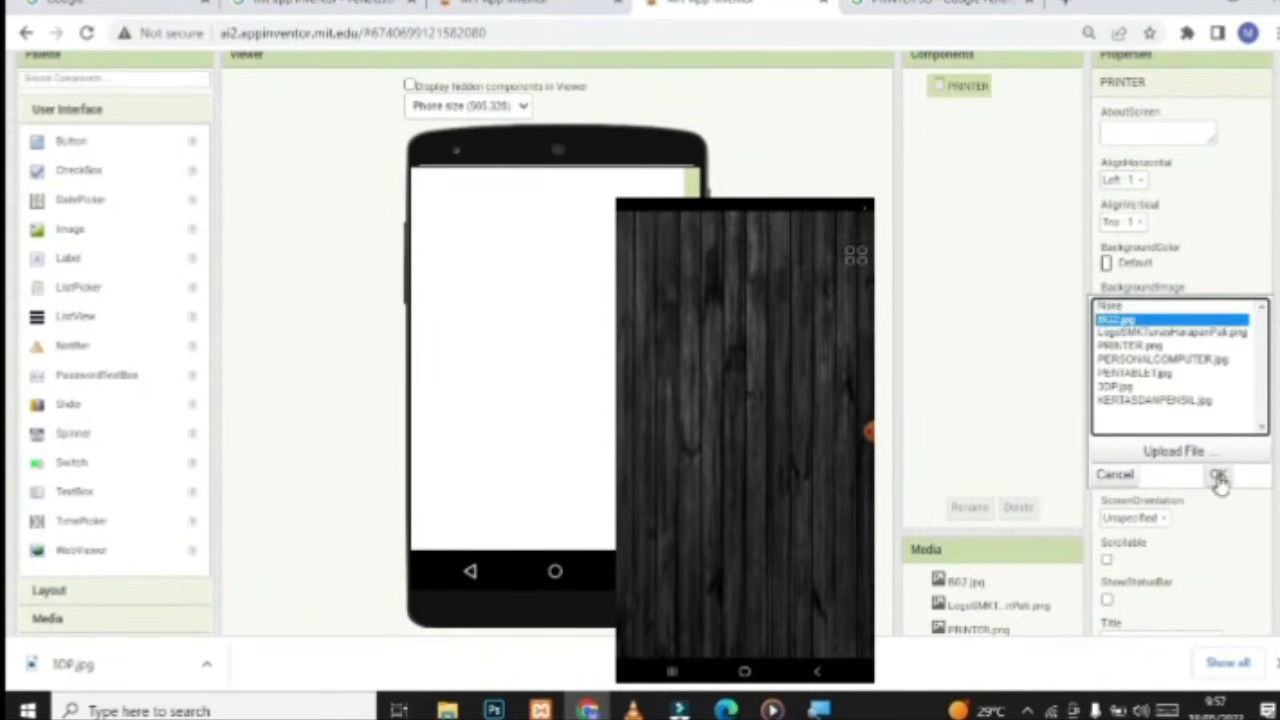
left_click(1218, 476)
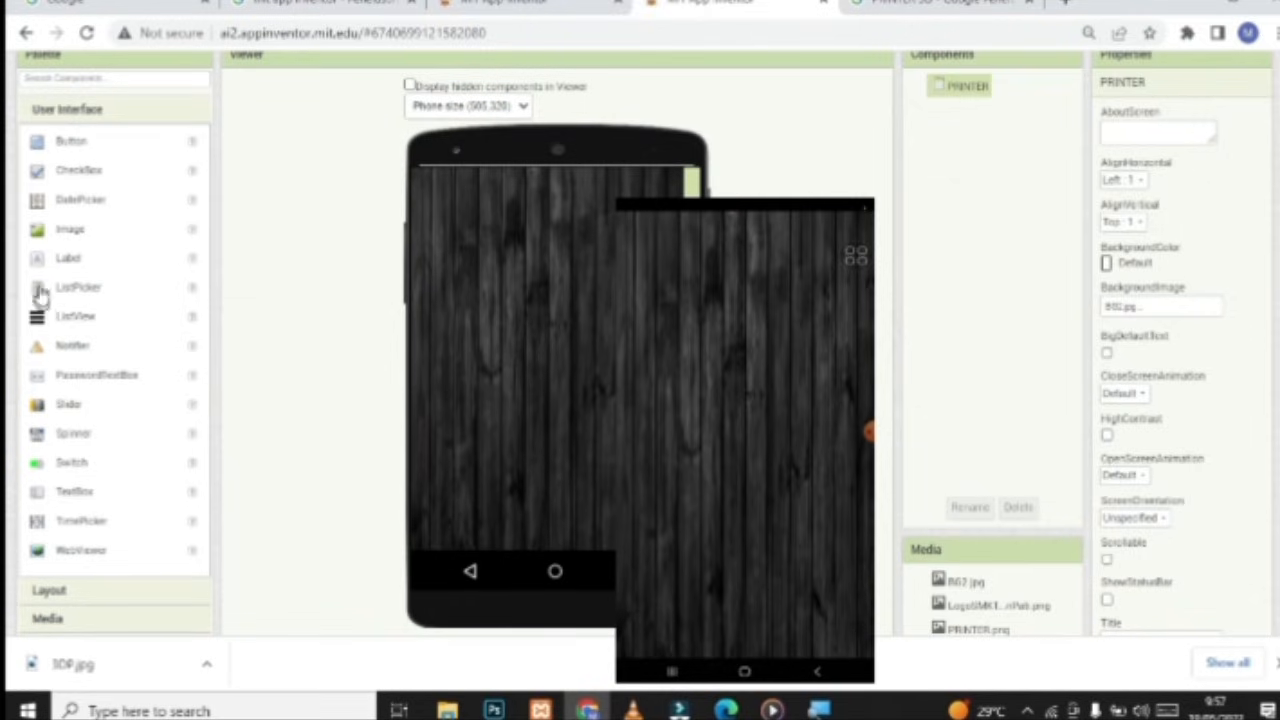
Add a label at the top of the PRINTER screen and set the screen's horizontal alignment to Center
left_click_drag(72, 262, 580, 220)
left_click(966, 85)
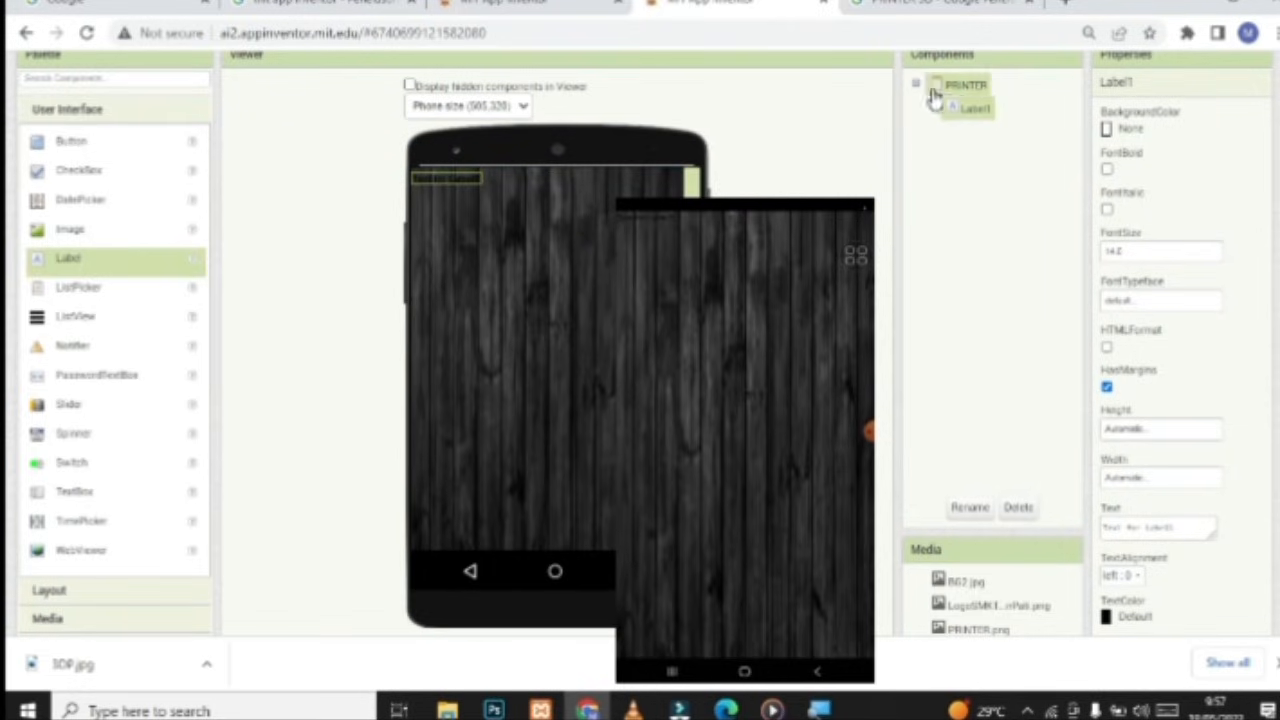
left_click(1120, 182)
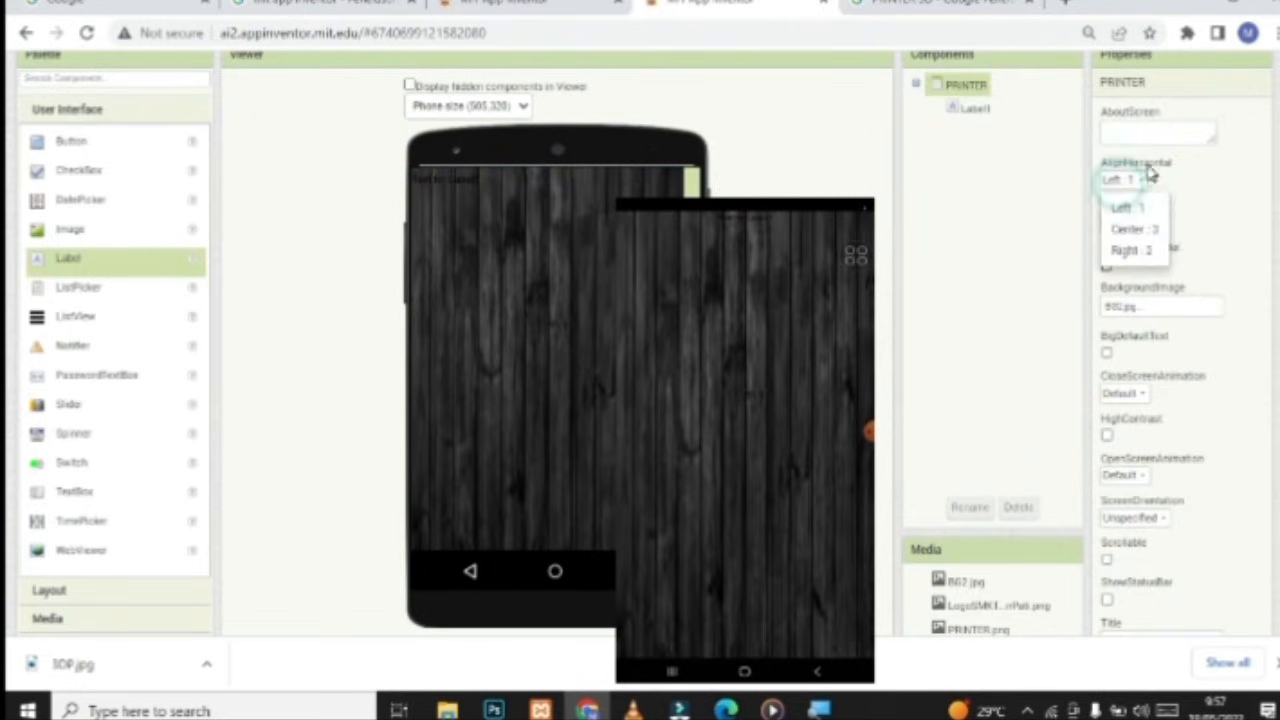
left_click(1126, 226)
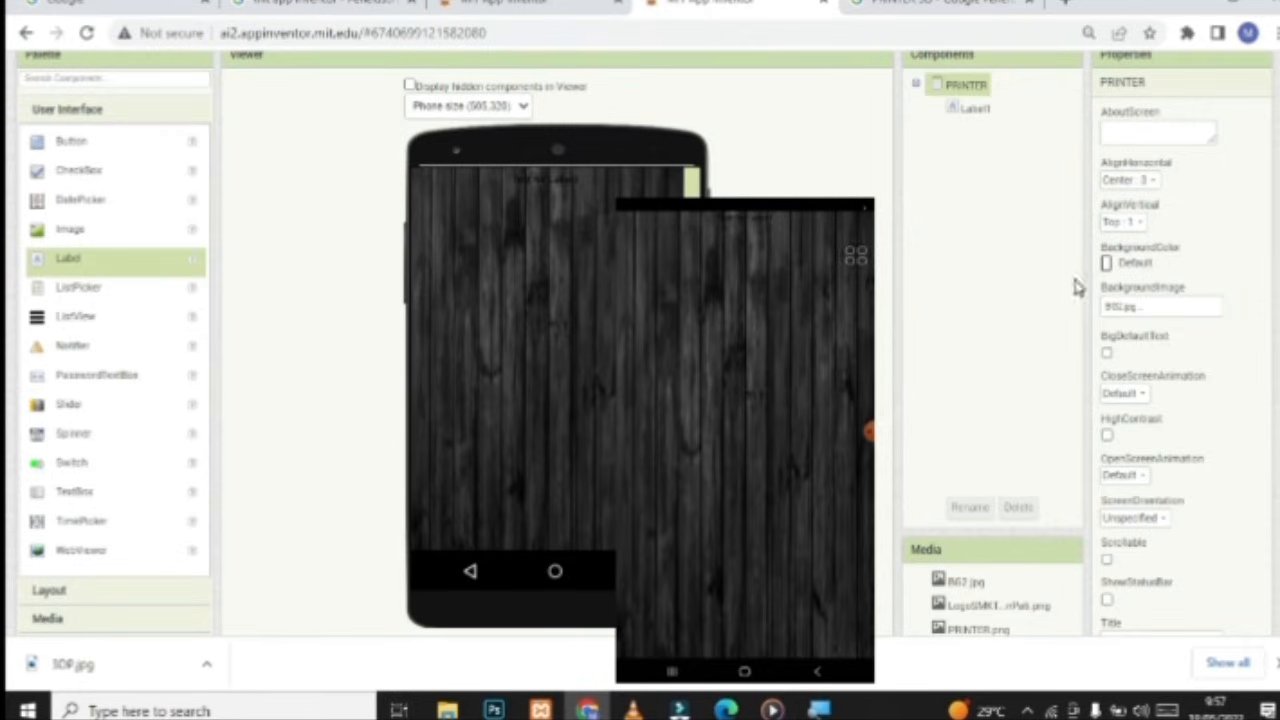
Make Label1 bold, with text colour None and font size 30
left_click(975, 108)
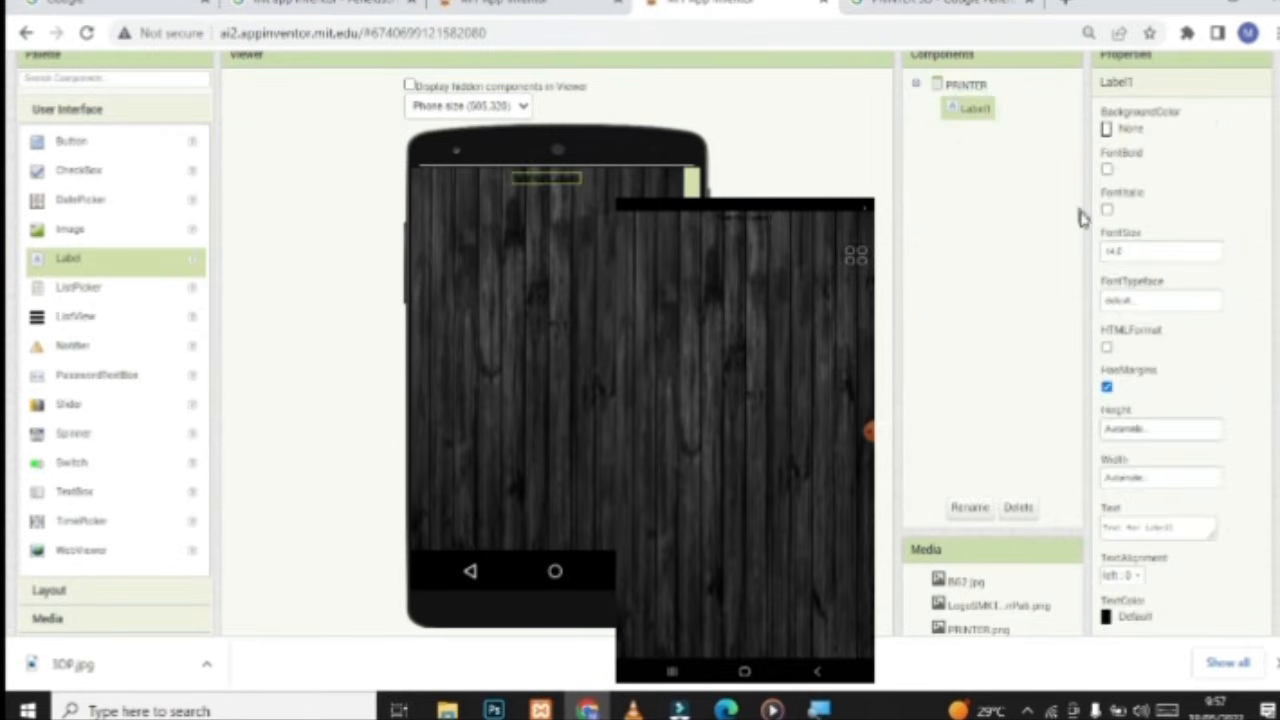
left_click(1107, 168)
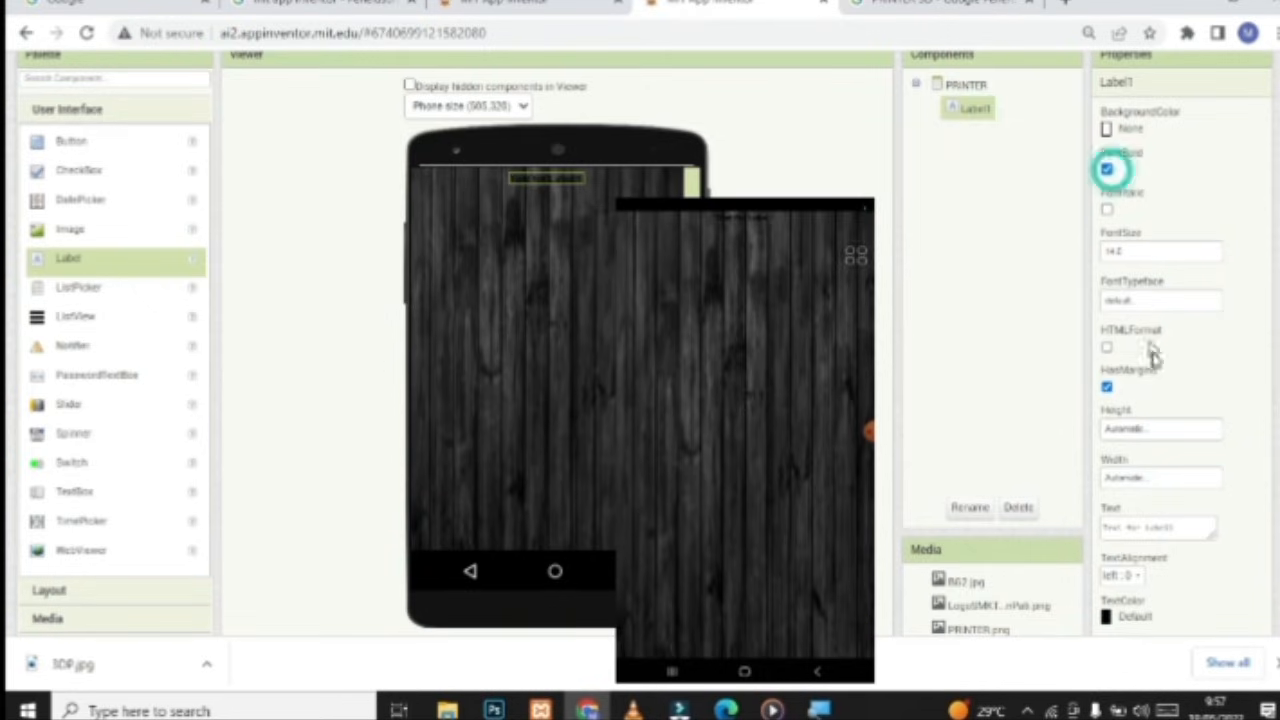
left_click(1127, 617)
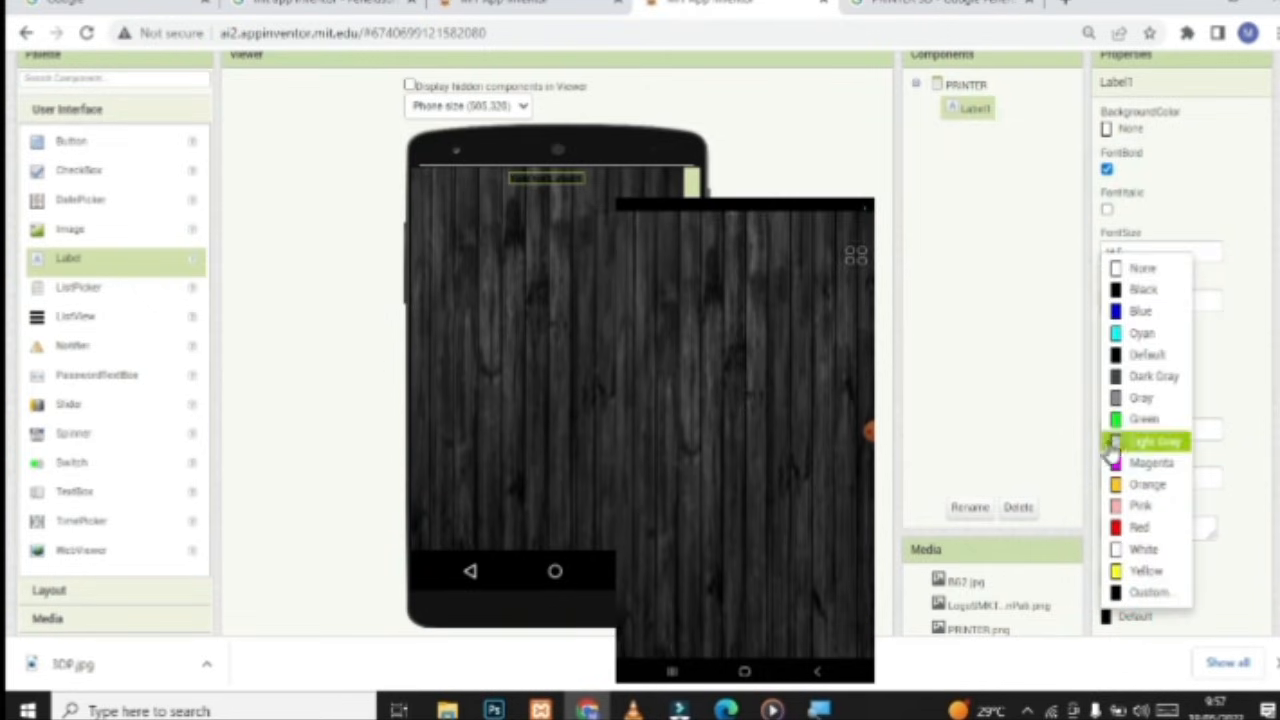
left_click(1140, 268)
left_click(1141, 251)
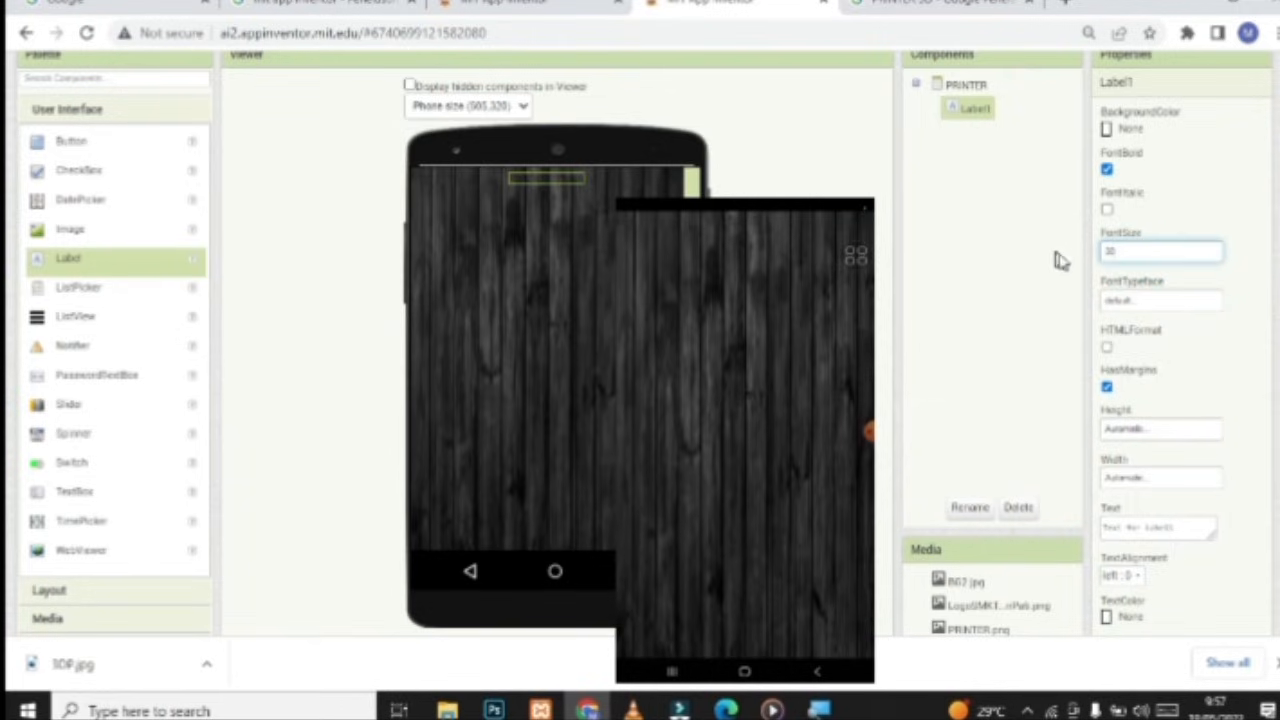
left_click(1205, 352)
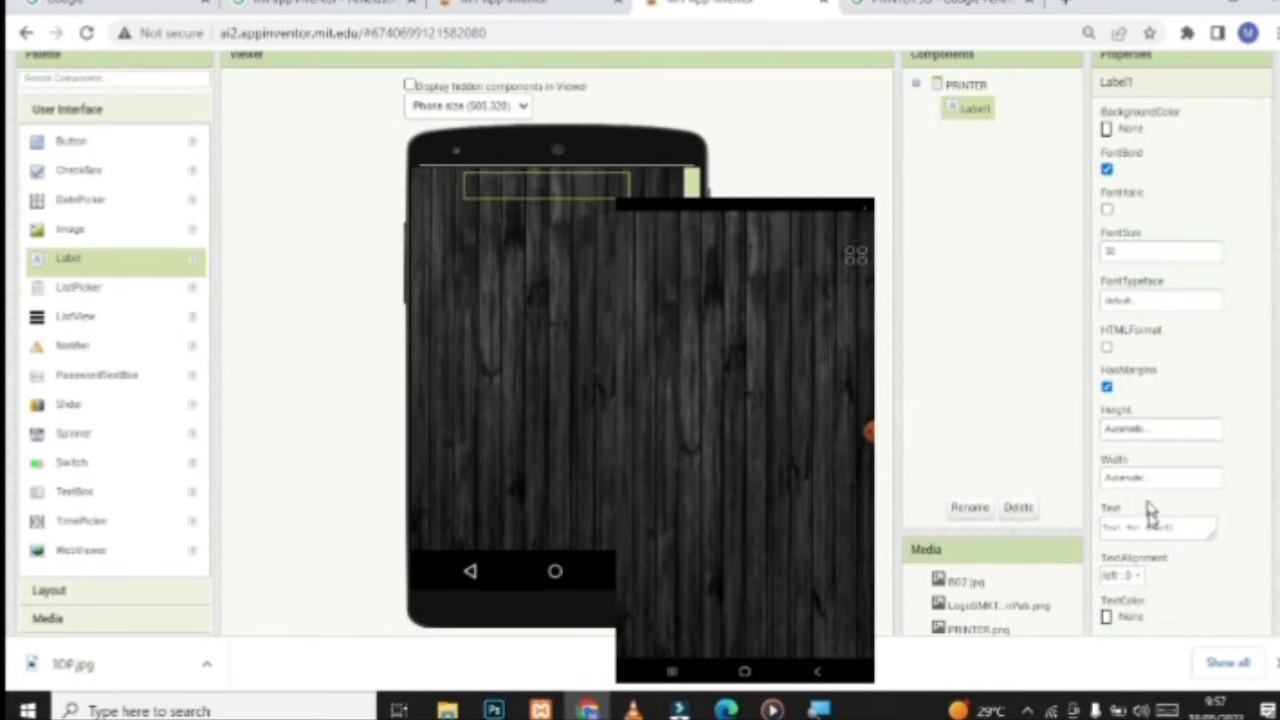
Set Label1's text colour to White and its text to PRINTER
left_click(1181, 529)
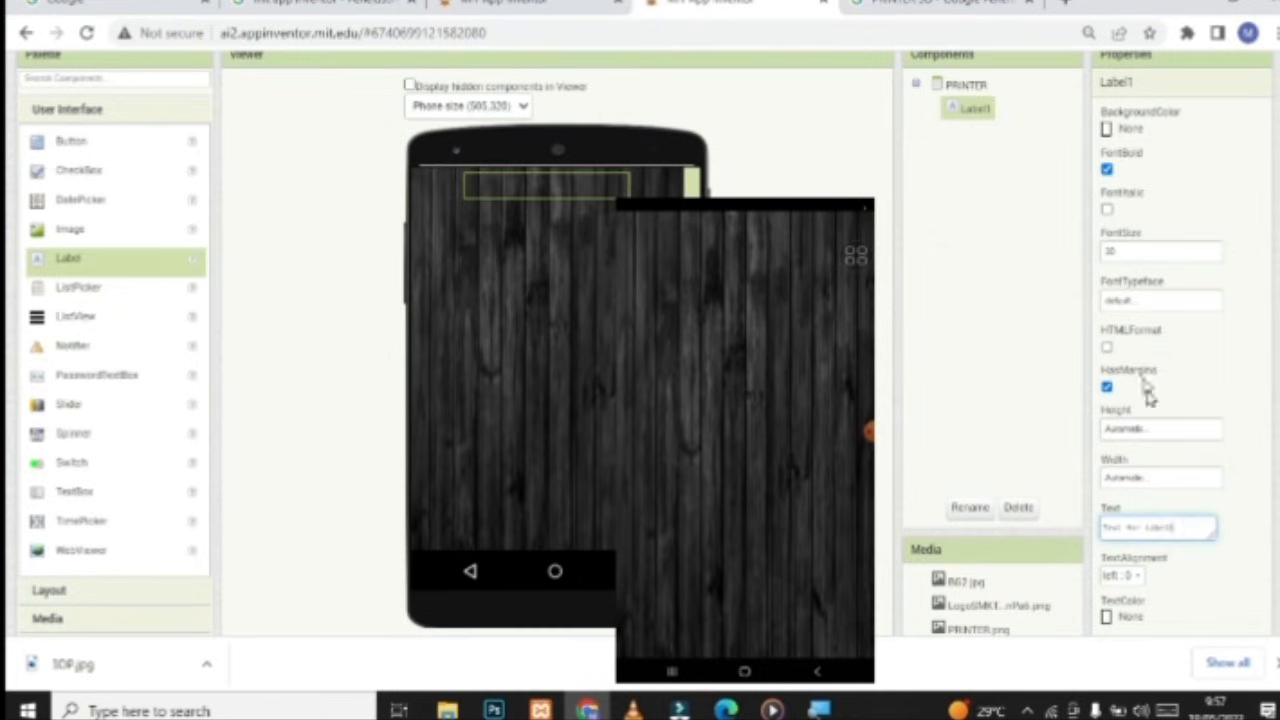
left_click(1133, 621)
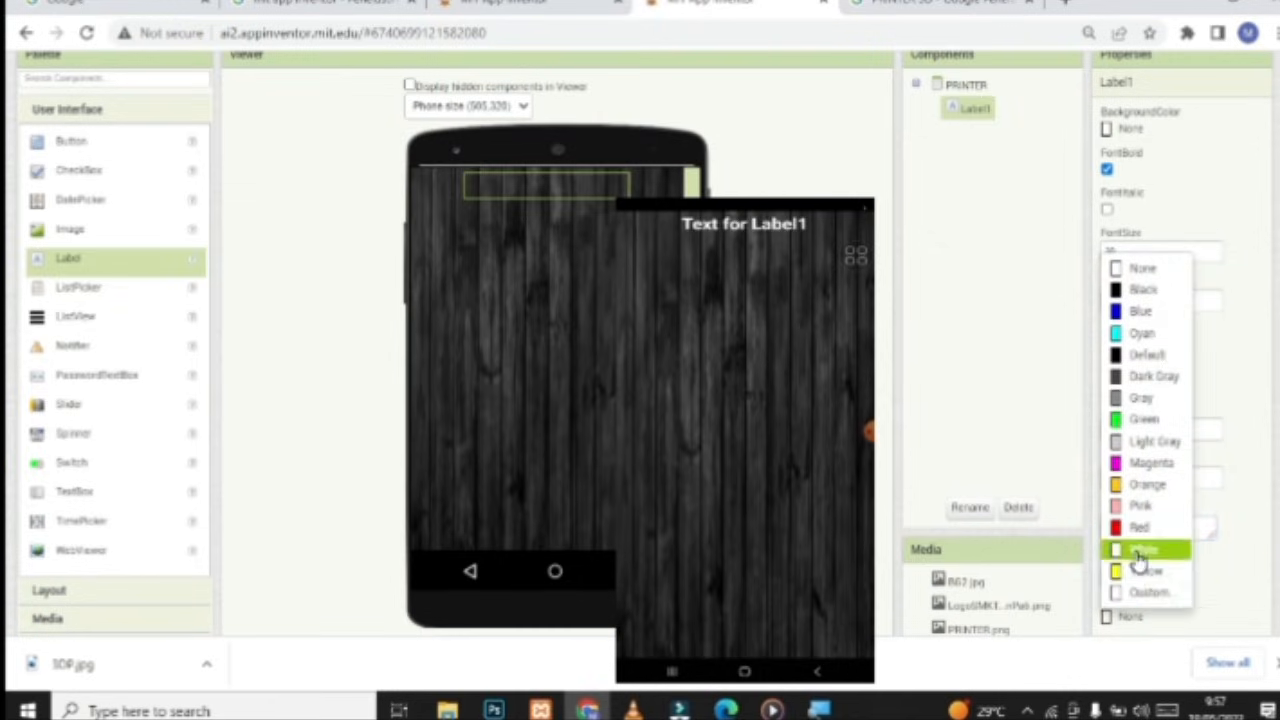
left_click(1140, 553)
triple_click(1177, 527)
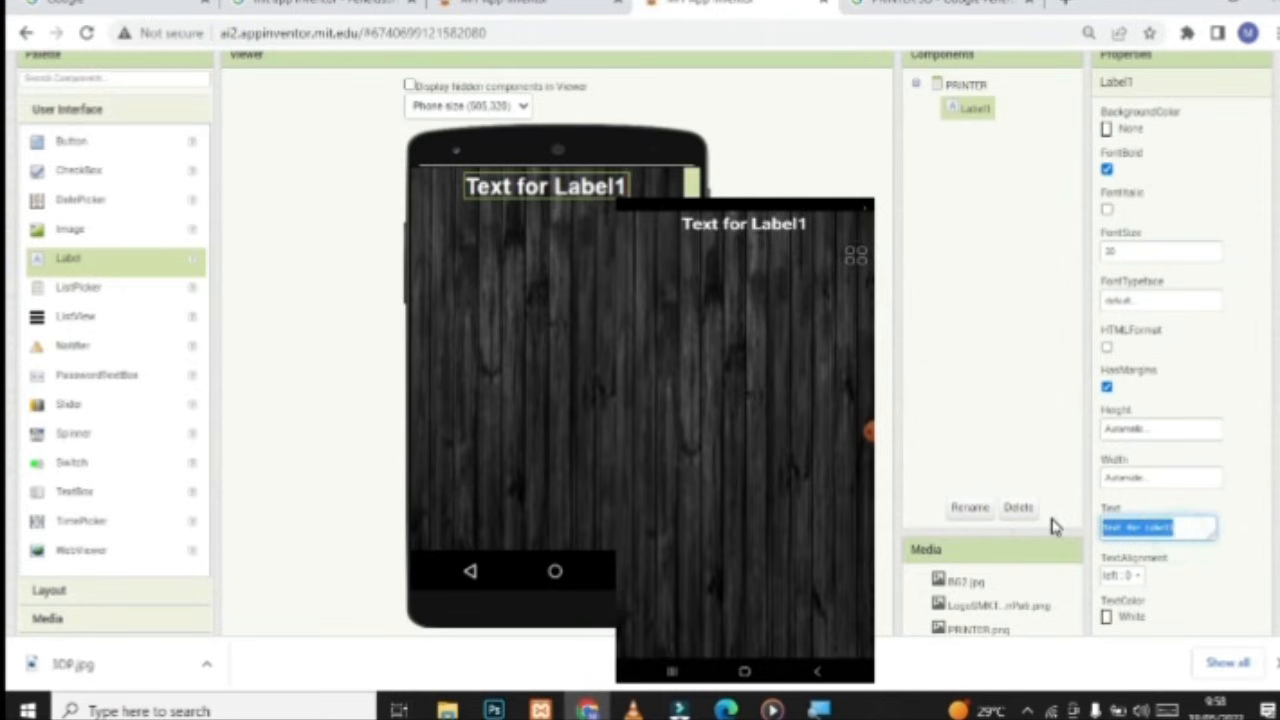
key("BackSpace")
type("PRI")
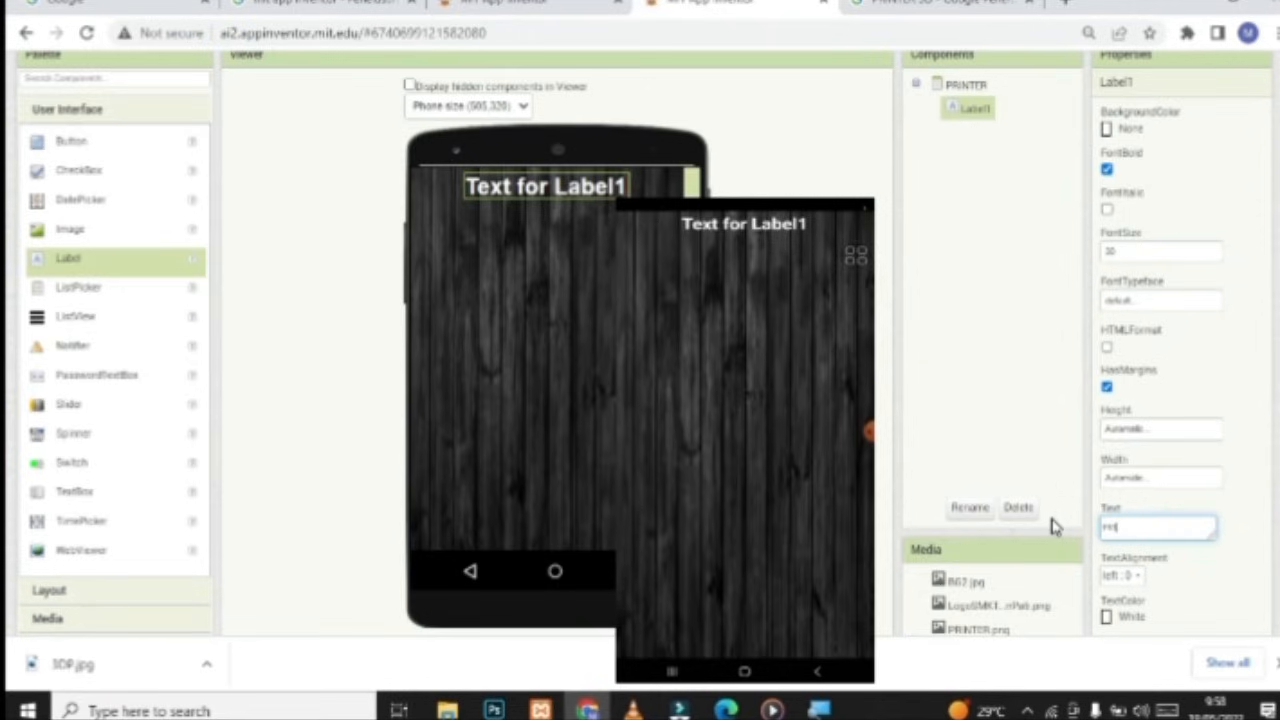
type("NTER")
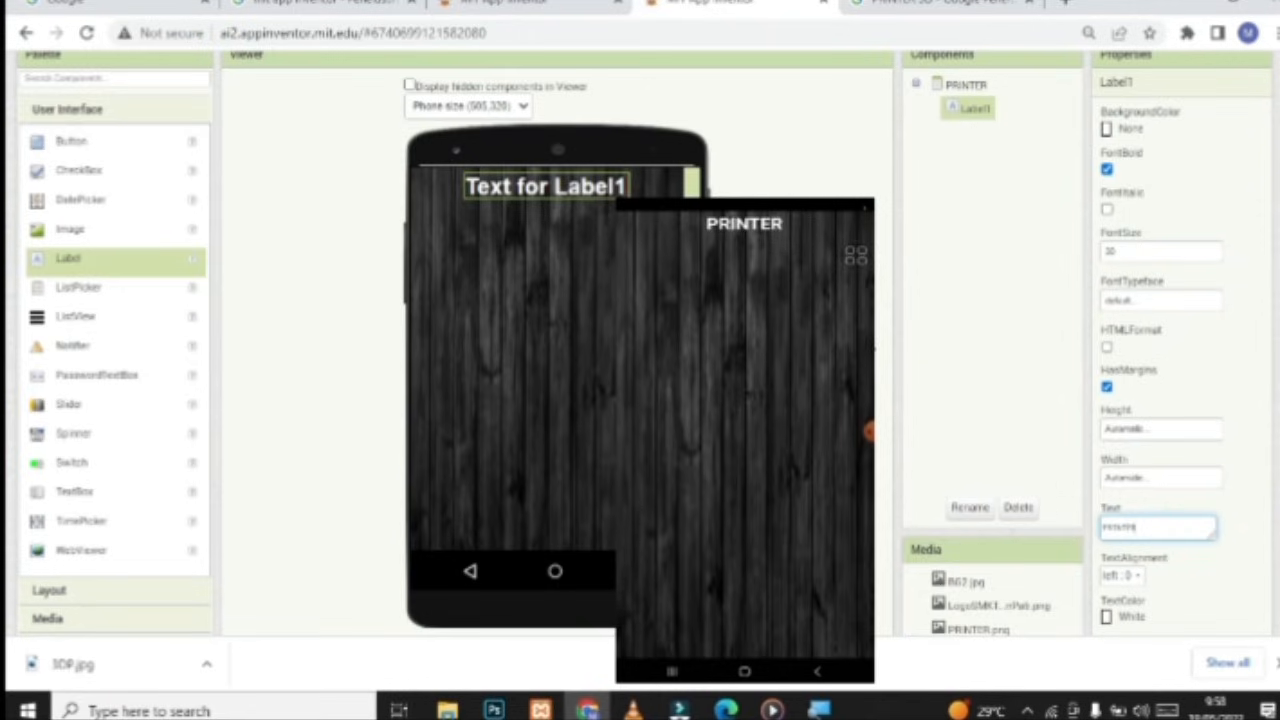
left_click(867, 342)
Add a second label below the PRINTER heading and make it bold with font size 20
left_click_drag(85, 275, 543, 242)
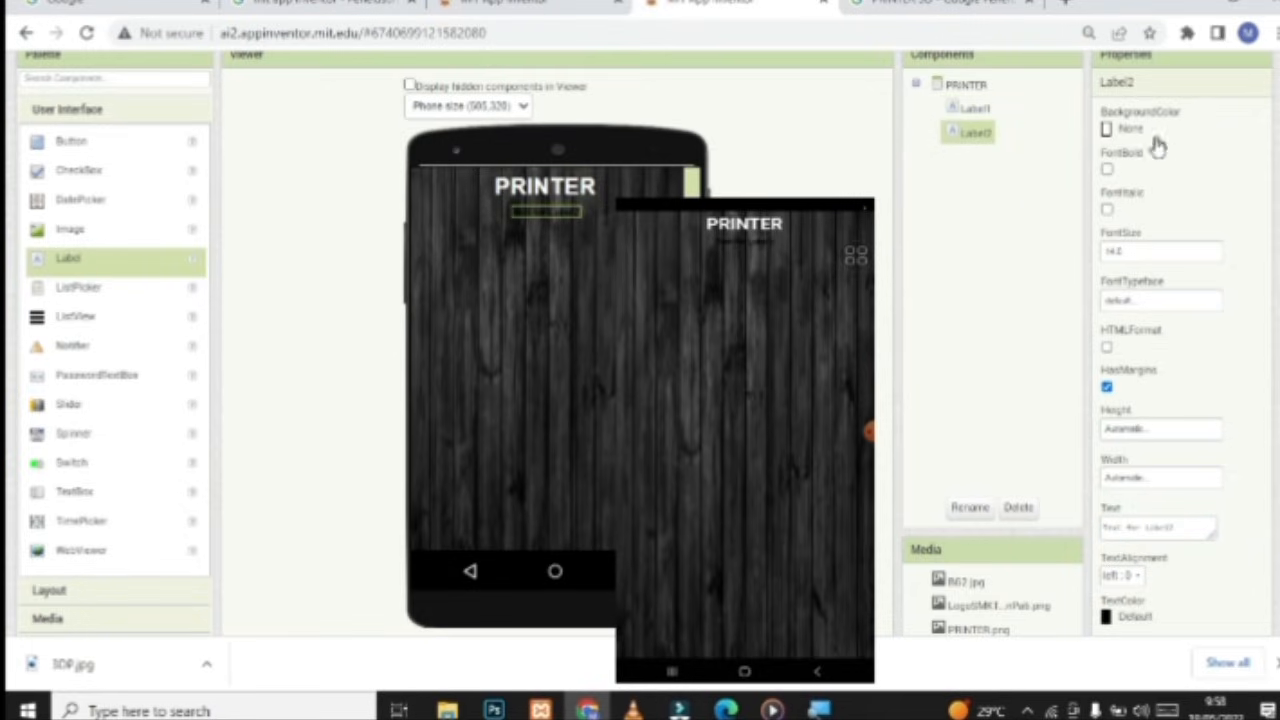
left_click(1107, 171)
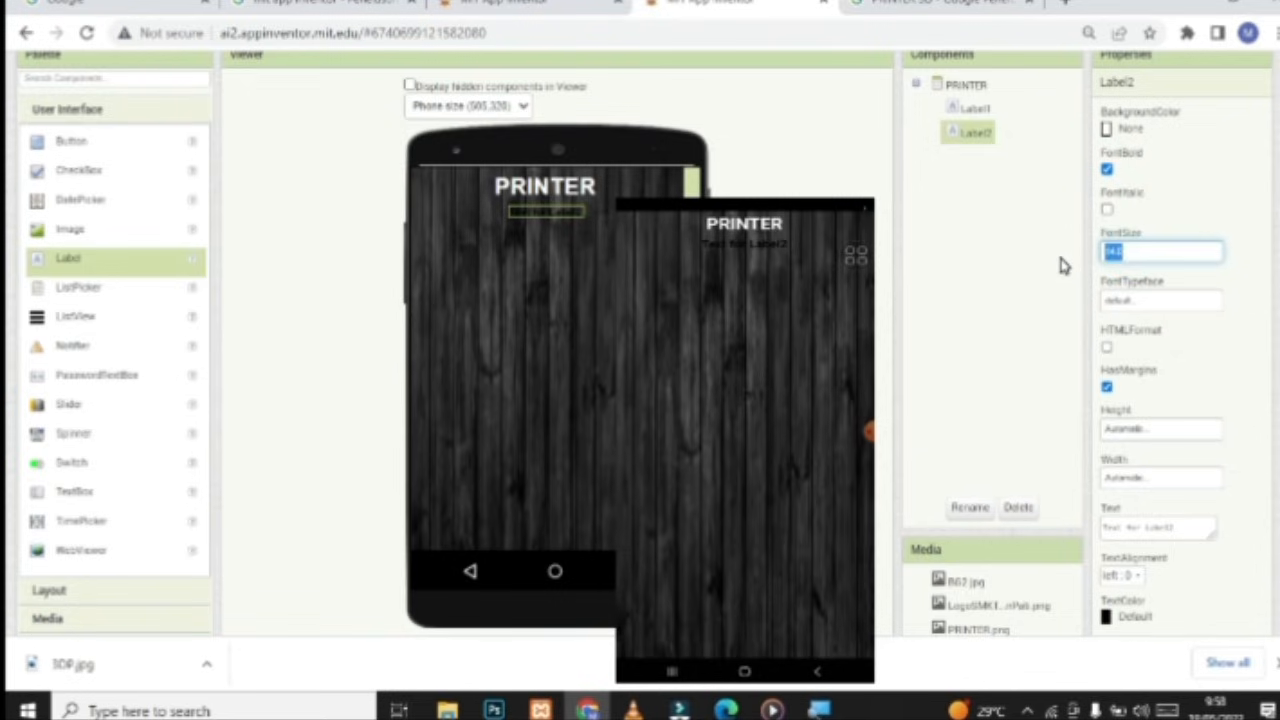
left_click(1205, 368)
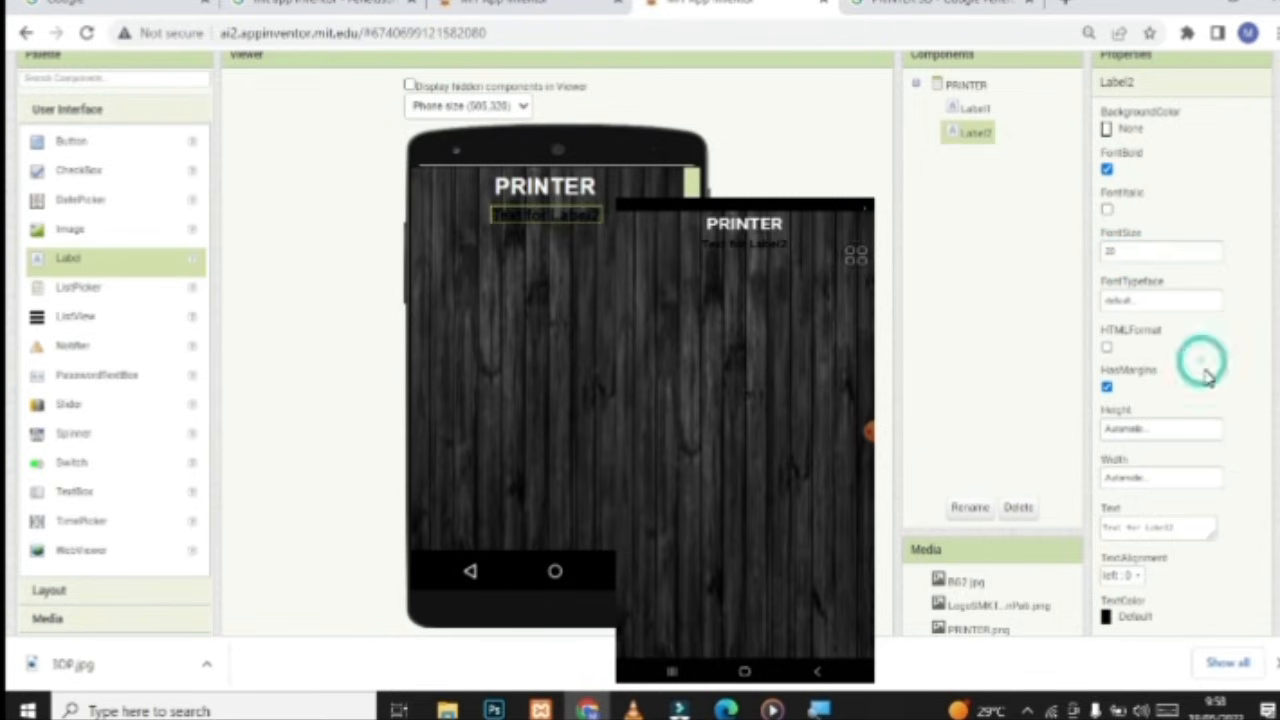
Set Label2's text colour to White and its text to Rp.XXX.XXXX
scroll(1145, 500, "down", 1)
left_click(1138, 520)
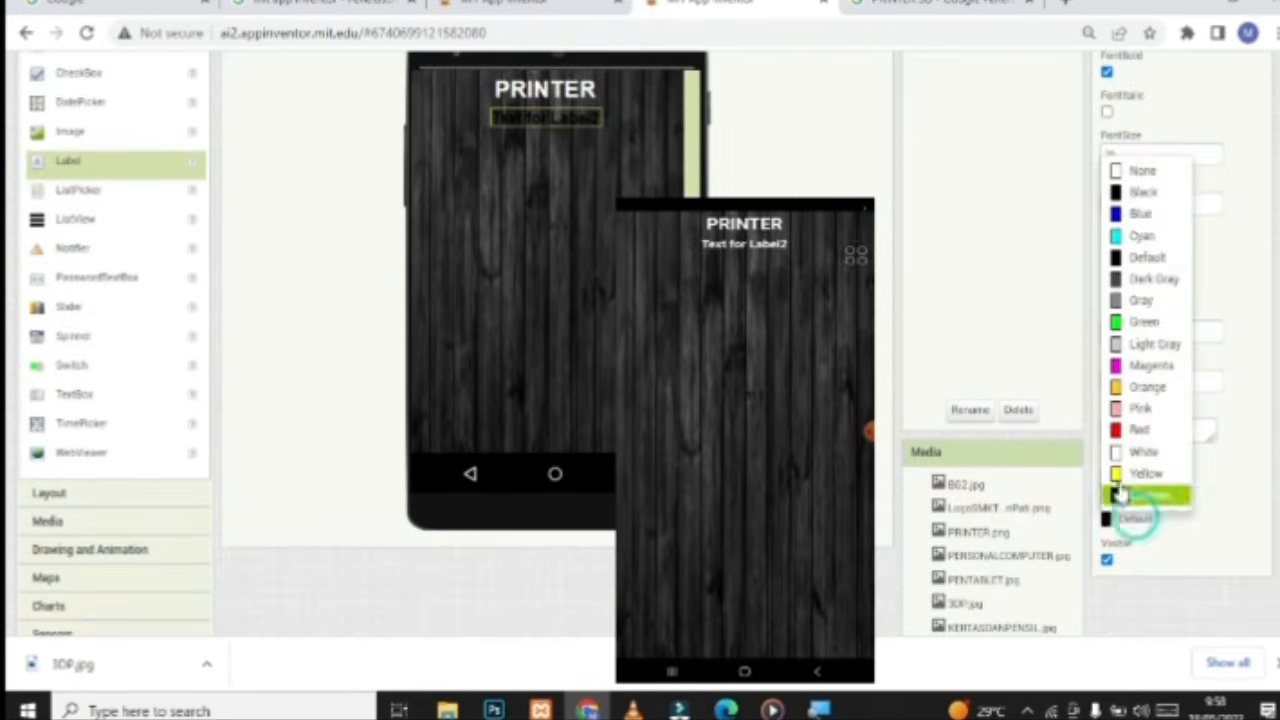
left_click(1143, 449)
left_click_drag(1172, 430, 1045, 430)
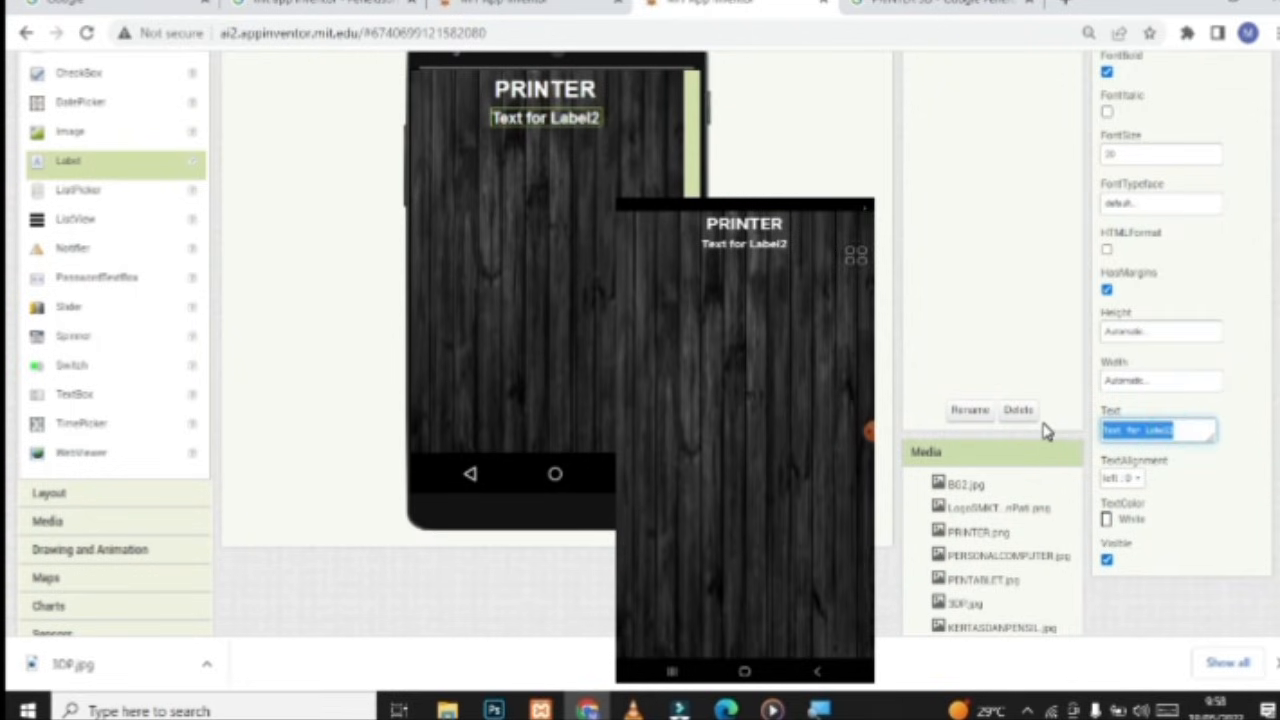
type("r")
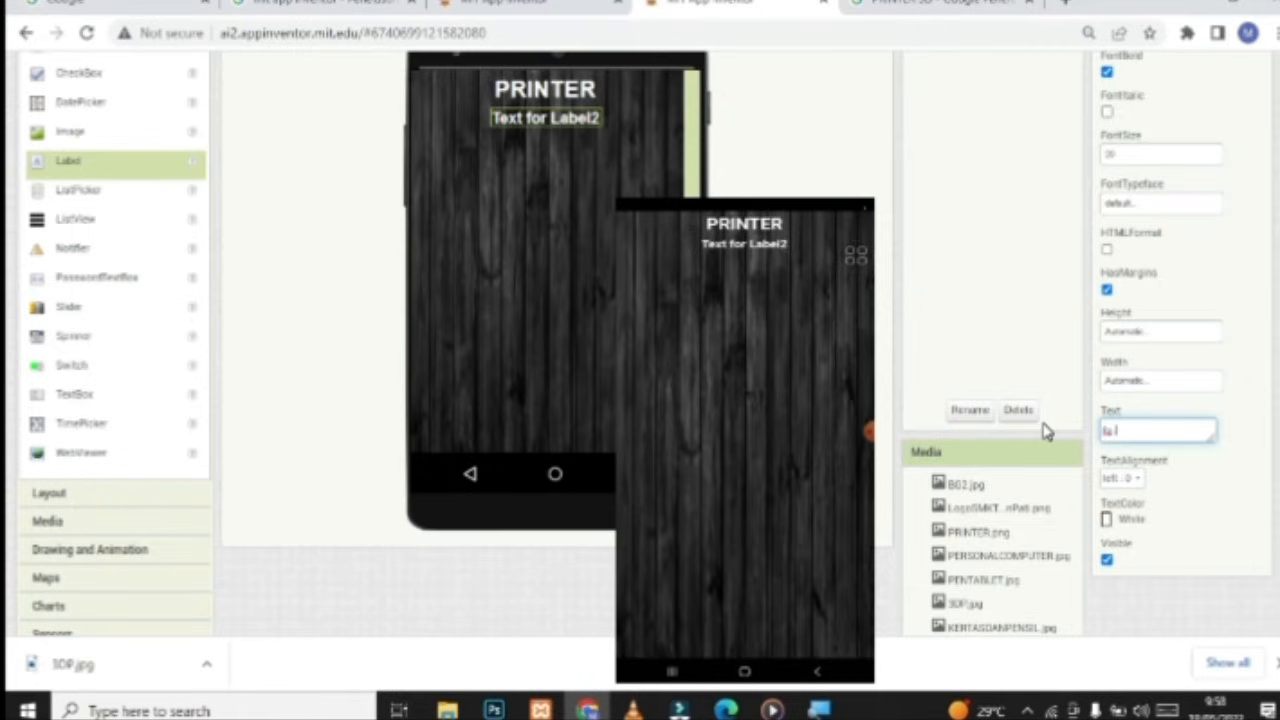
type("p.XXX.XXXX")
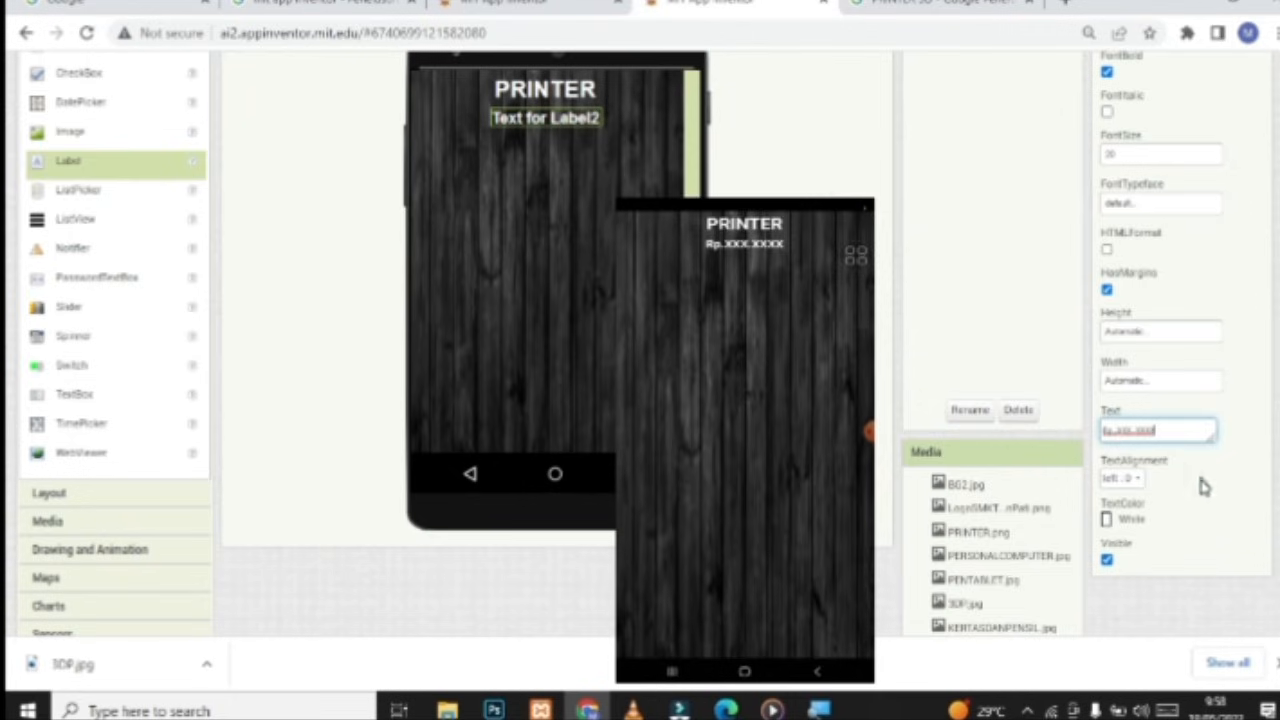
left_click(1192, 504)
scroll(595, 172, "up", 2)
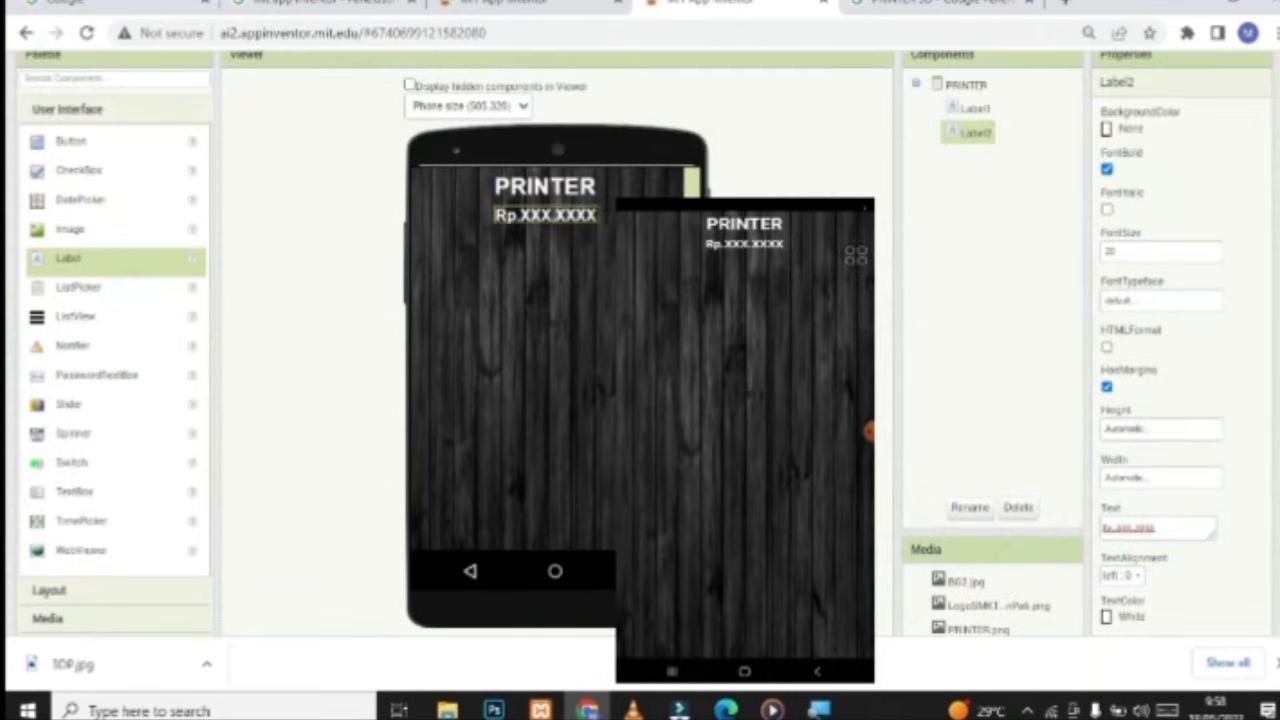
Add a WebViewer to the PRINTER screen directly below the Rp.XXX.XXXX label
scroll(108, 410, "down", 2)
scroll(100, 413, "up", 2)
scroll(103, 486, "down", 2)
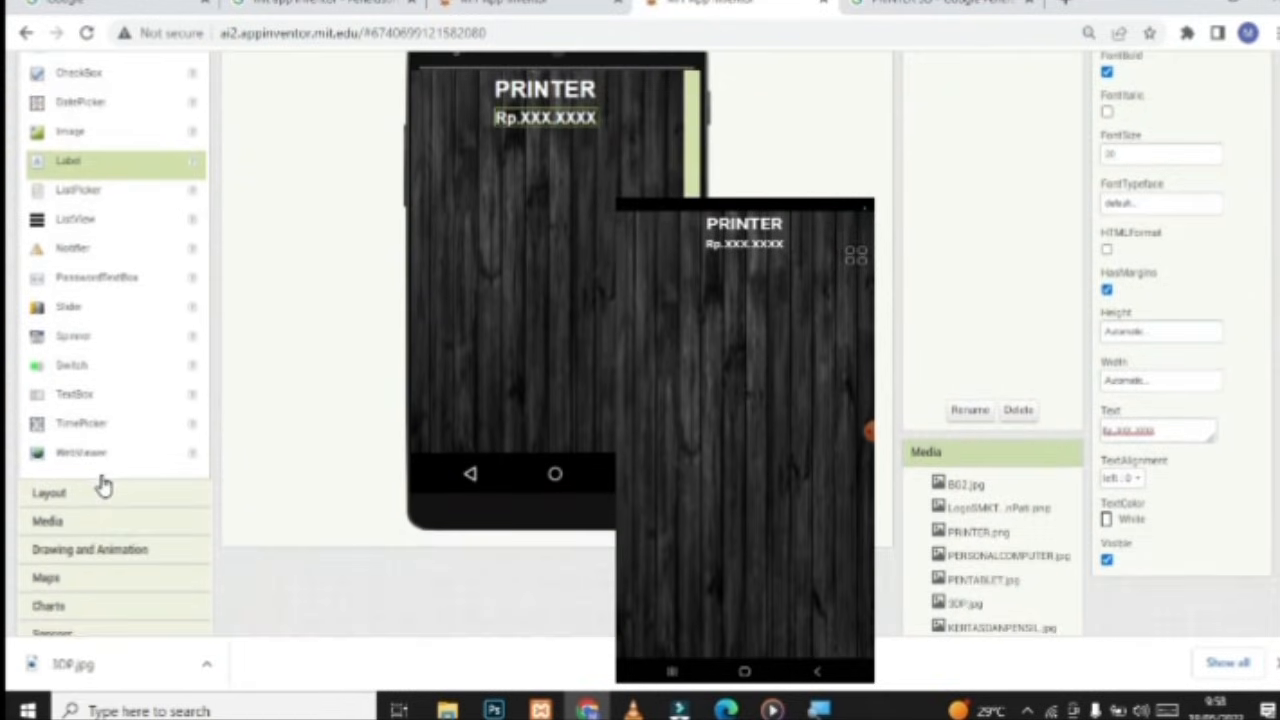
left_click_drag(70, 452, 575, 207)
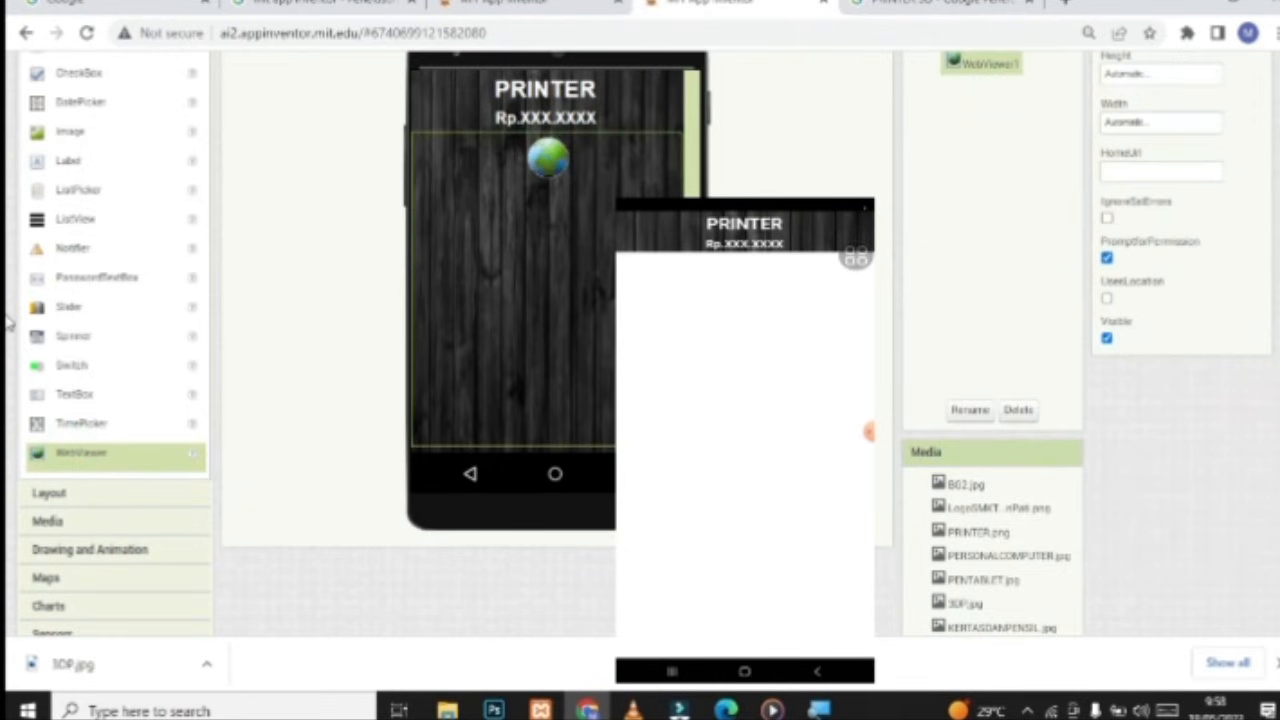
Set WebViewer1's height to 200 pixels and its width to 300 pixels
scroll(1190, 237, "up", 2)
left_click(1175, 177)
left_click(1125, 209)
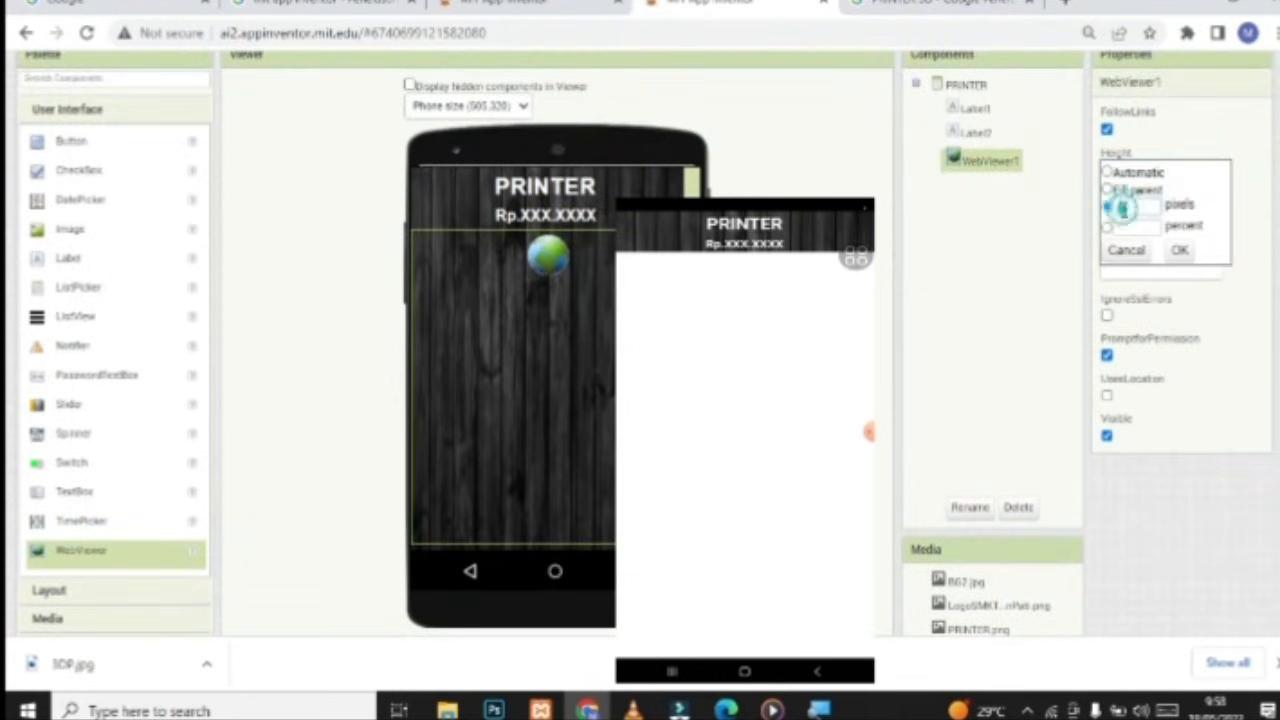
type("200")
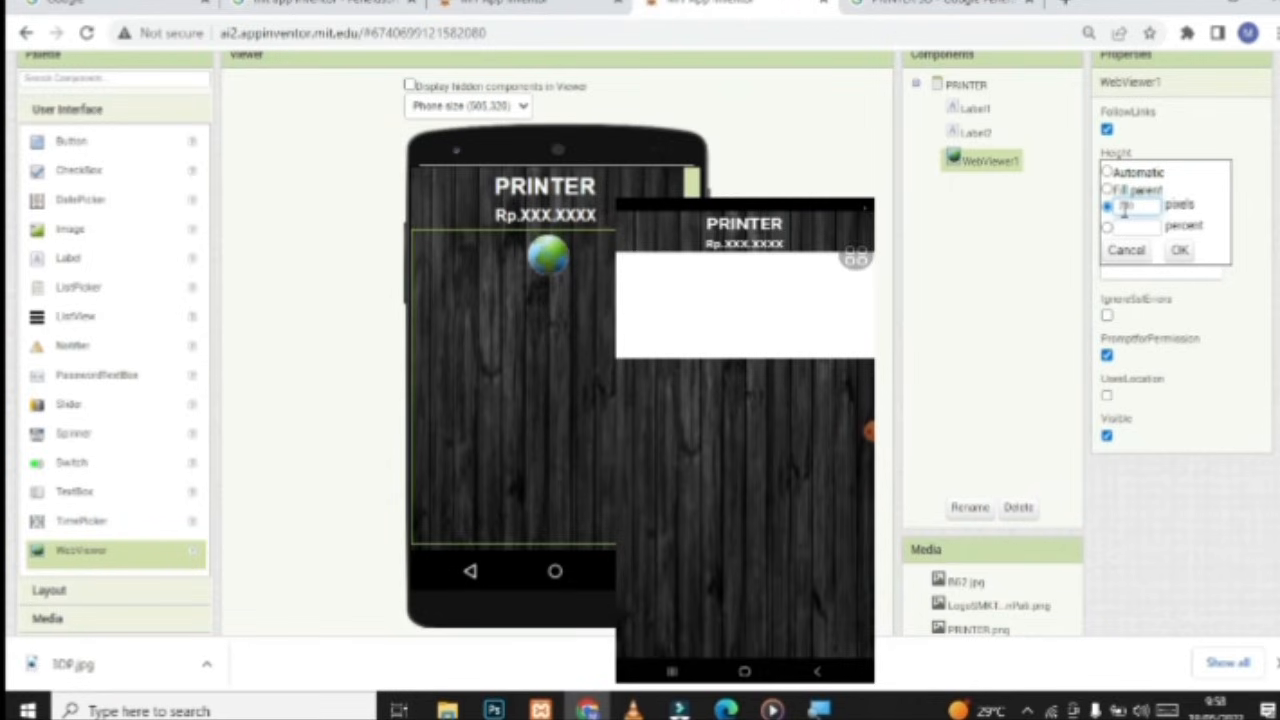
left_click(1180, 250)
left_click(1125, 220)
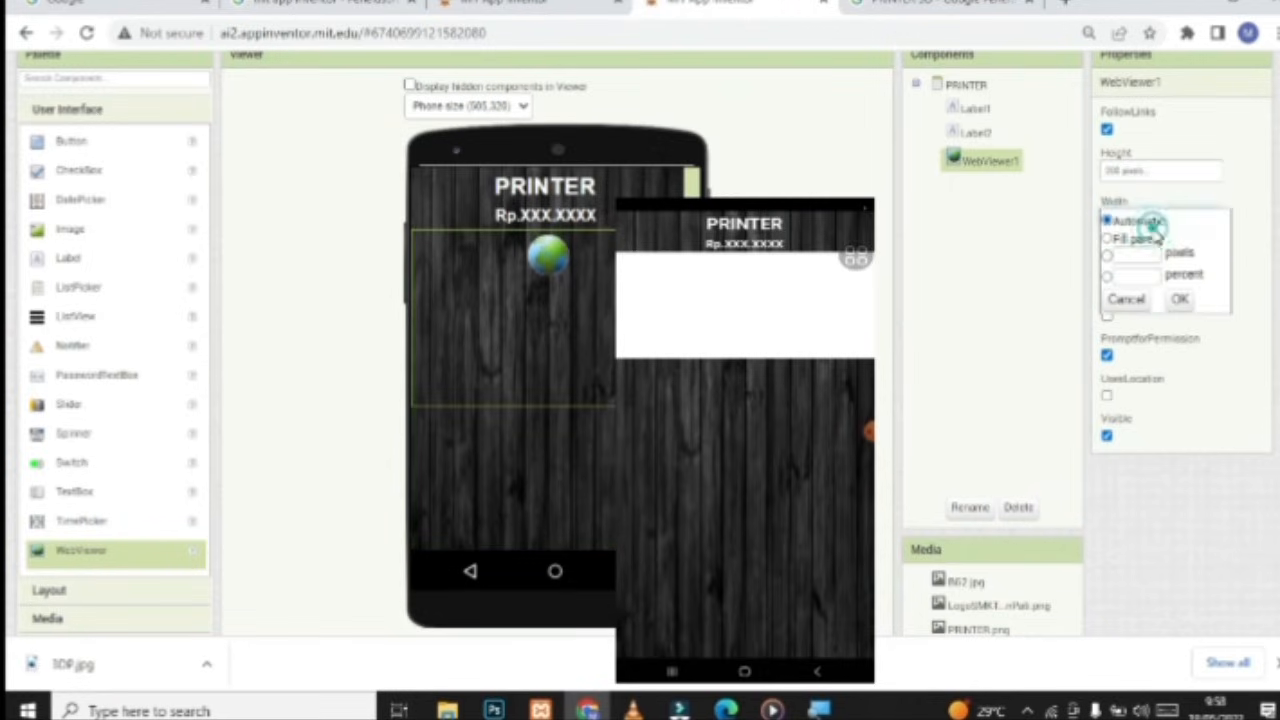
left_click(1137, 253)
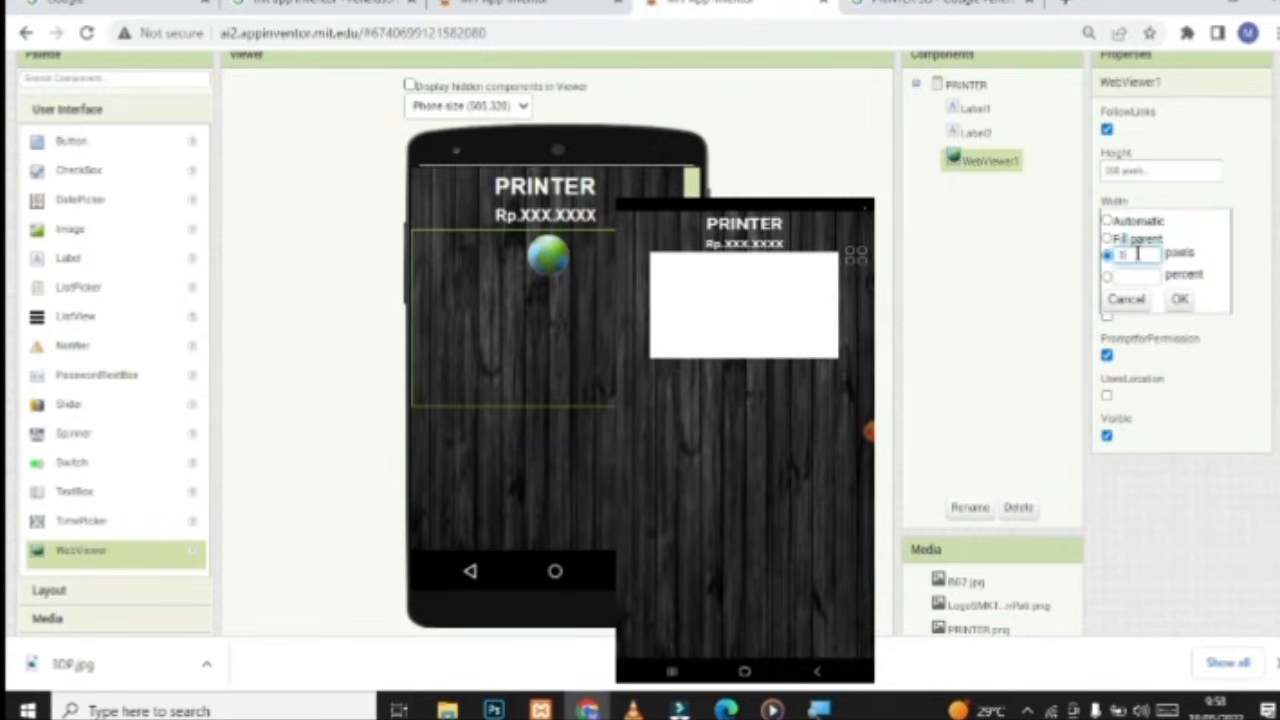
left_click(1181, 301)
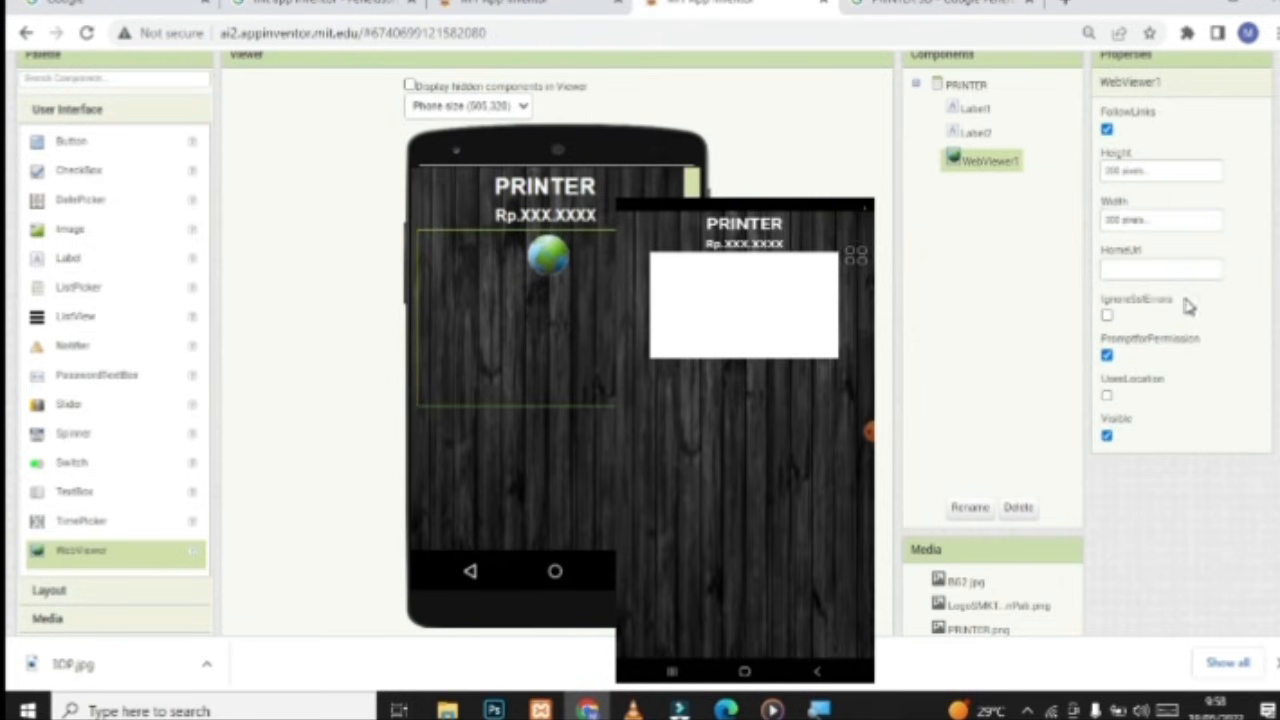
Open YouTube in a new browser tab and search for PRINTER
scroll(1165, 338, "up", 2)
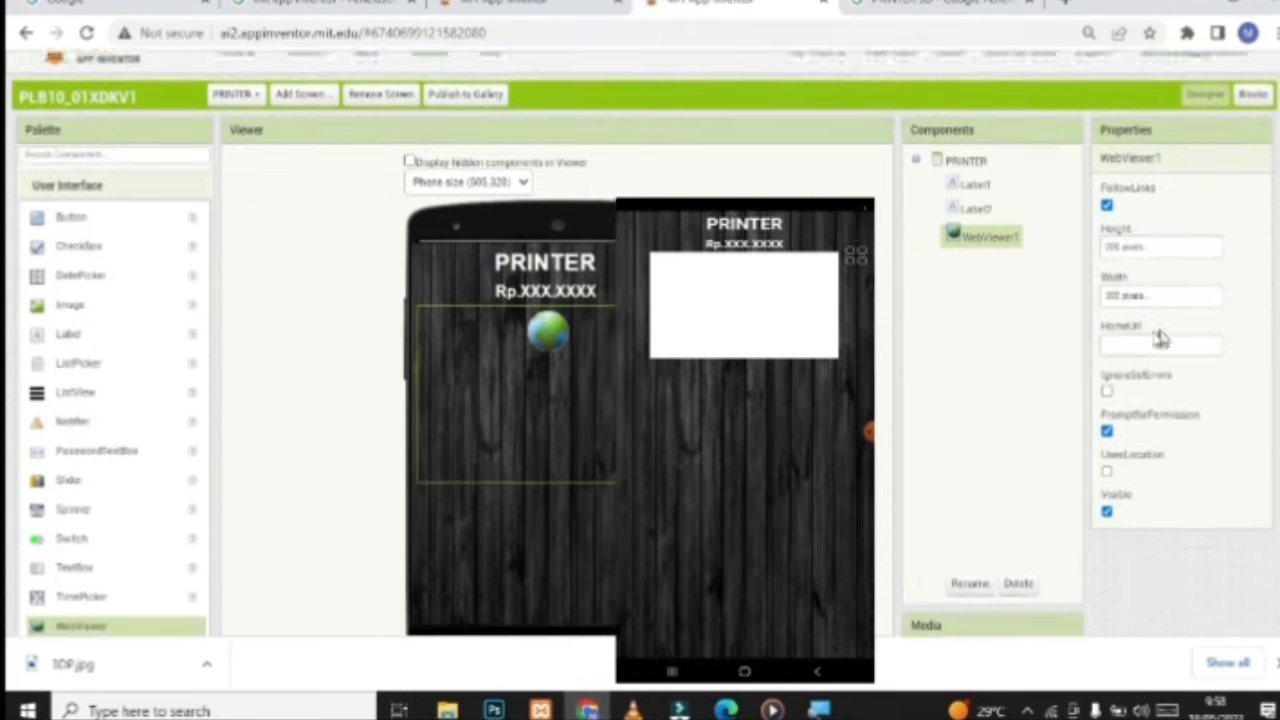
left_click(1145, 362)
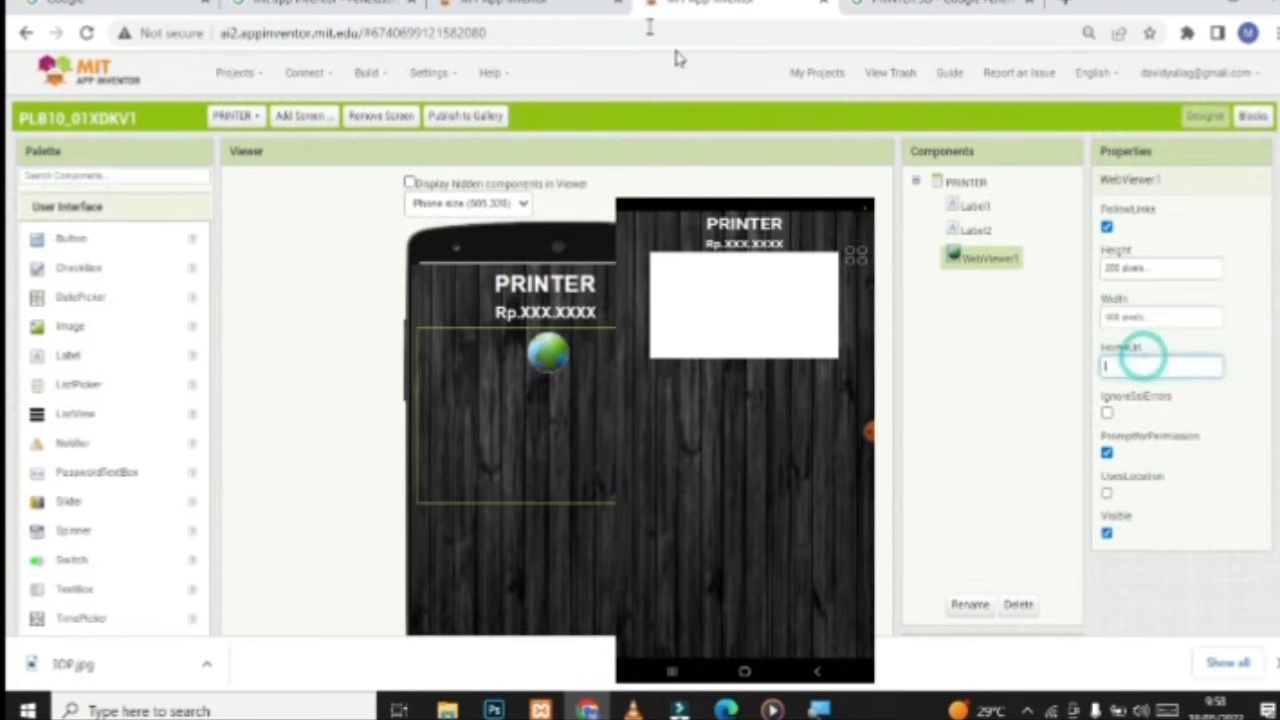
left_click(1062, 6)
type("YOUTUBE")
key("Return")
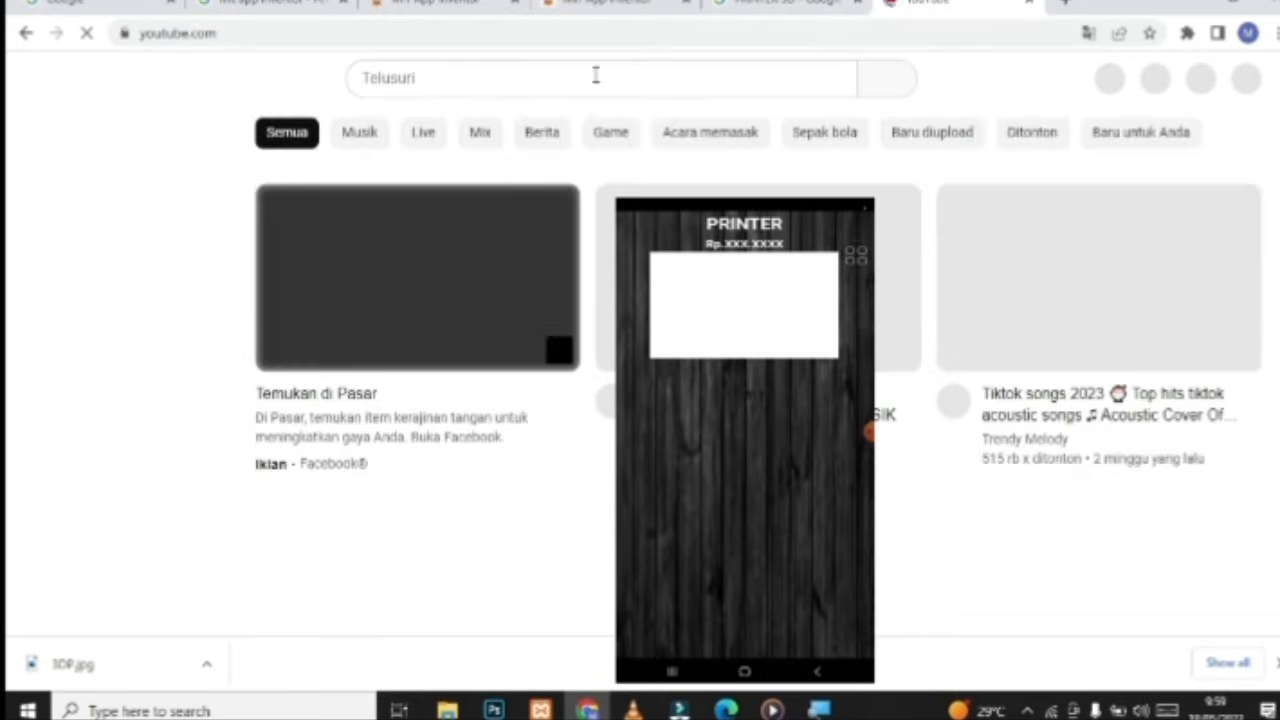
left_click(595, 76)
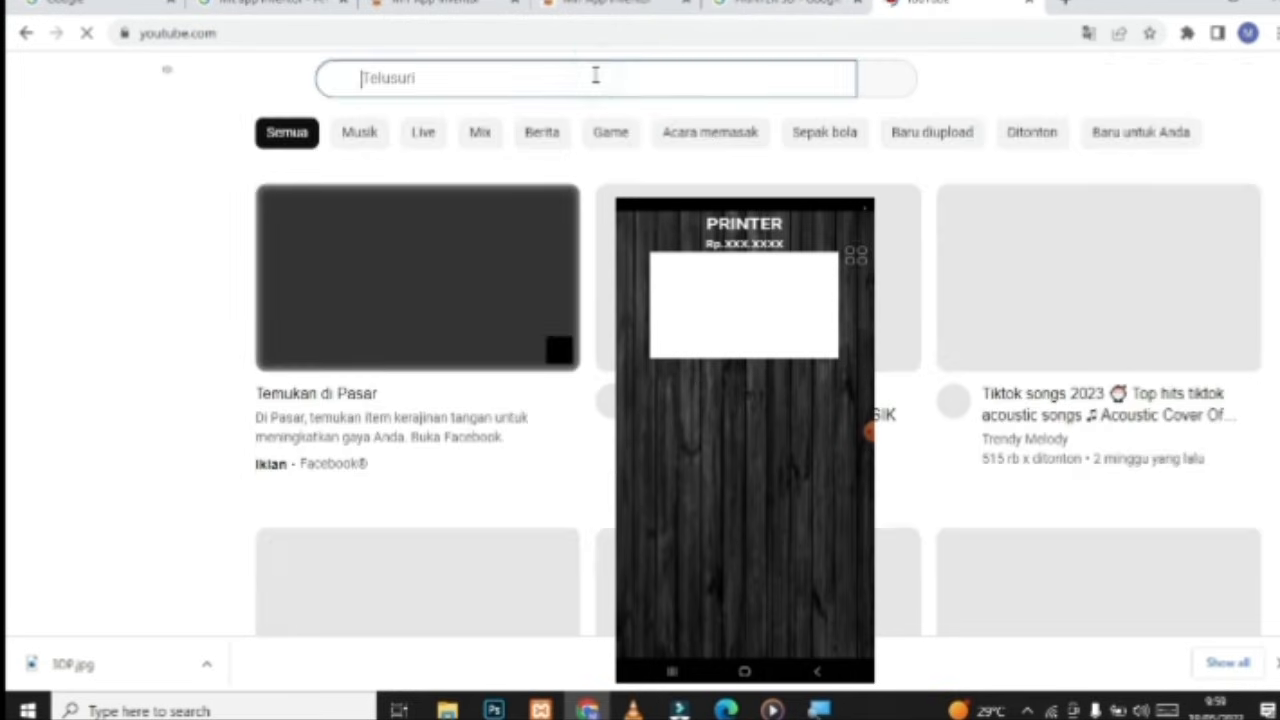
type("PRINT")
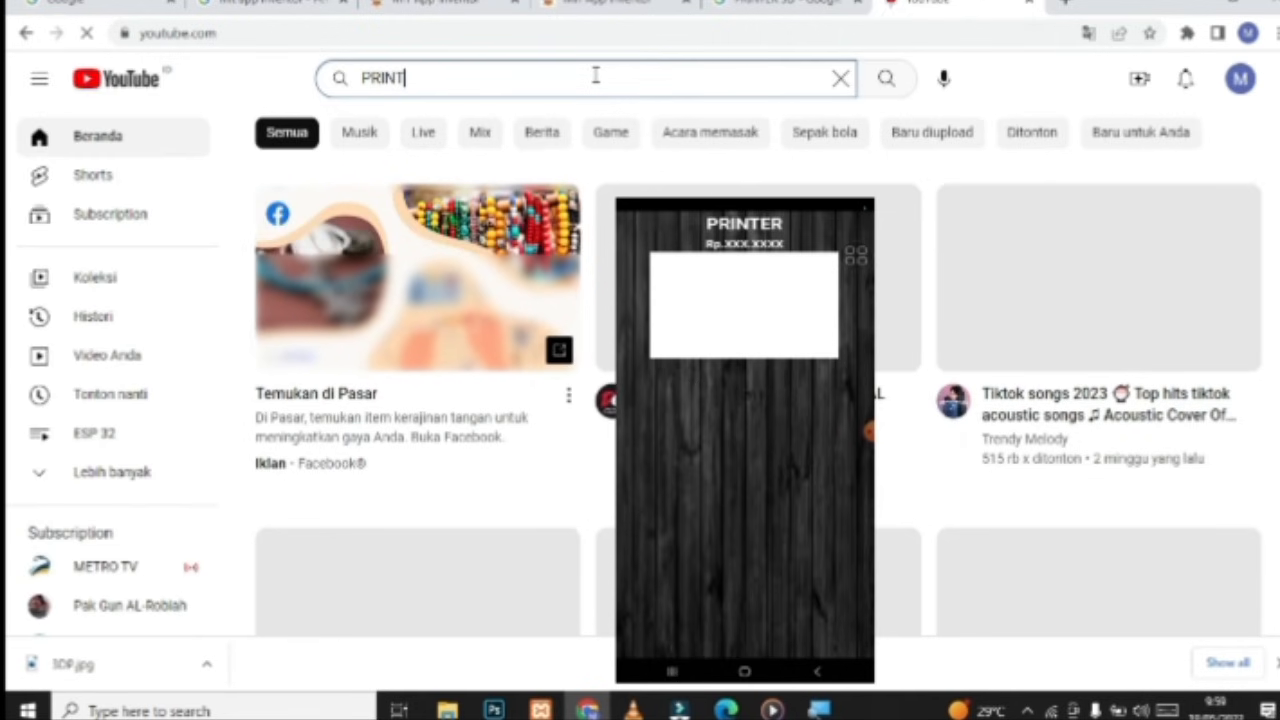
type("ER")
key("Return")
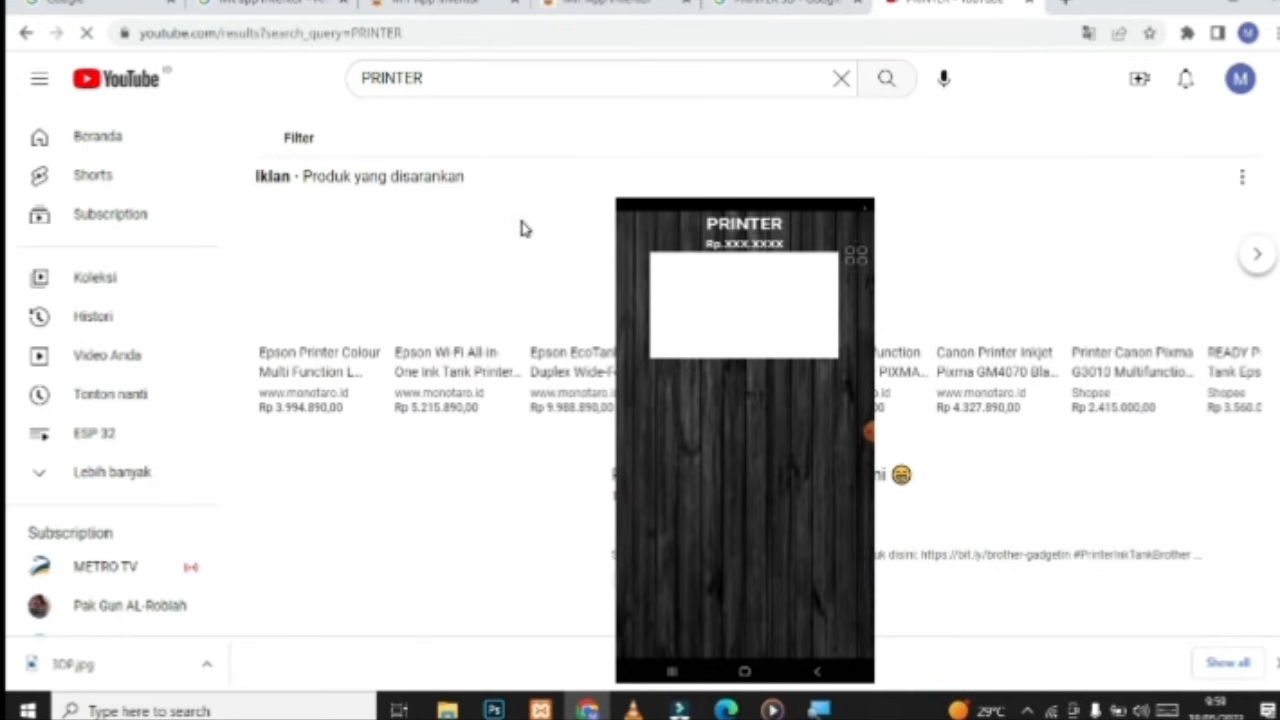
Open the video "5 Rekomendasi PRINTER MURAH TERBAIK 2023" from the search results and pause its playback
scroll(528, 350, "down", 1)
scroll(450, 450, "down", 2)
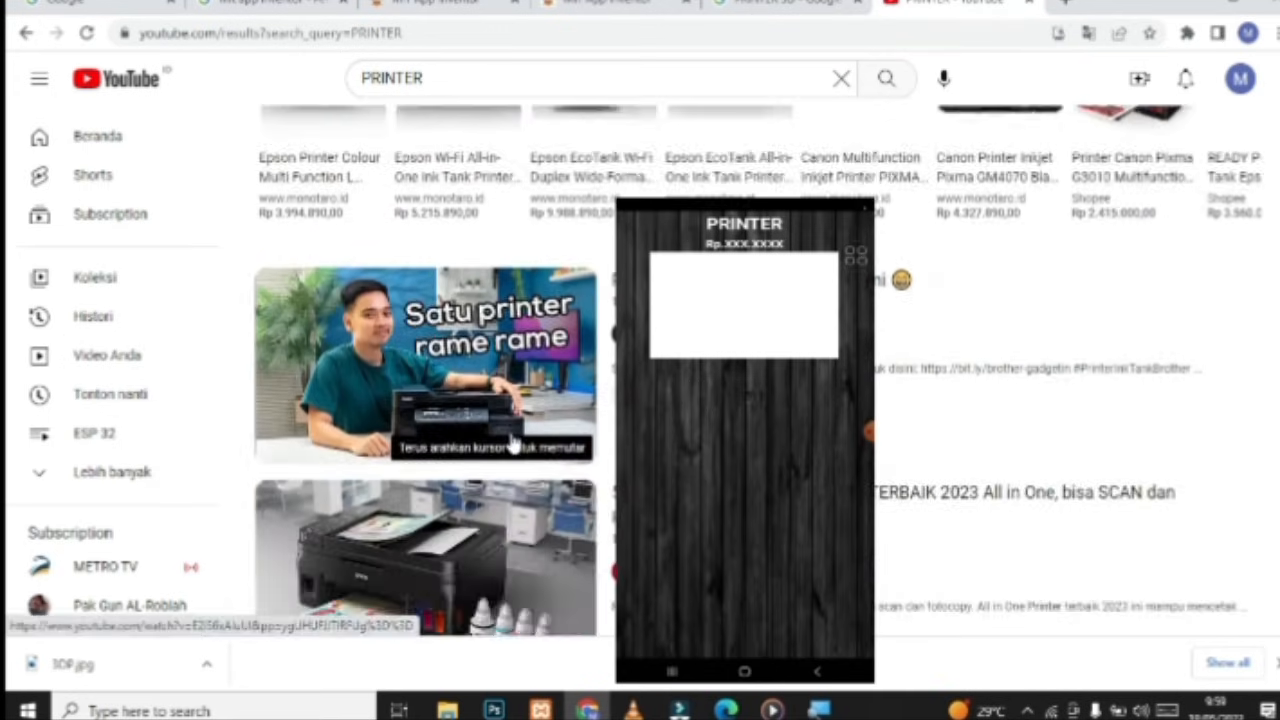
left_click(432, 474)
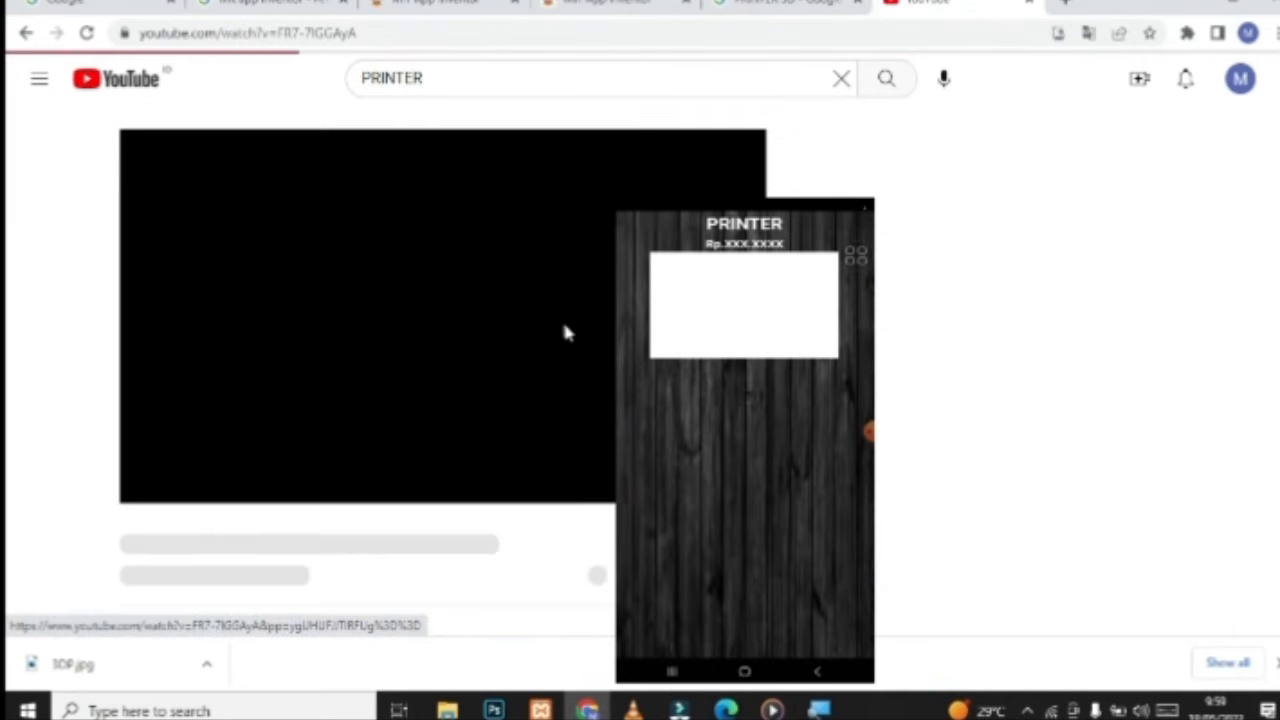
left_click(153, 480)
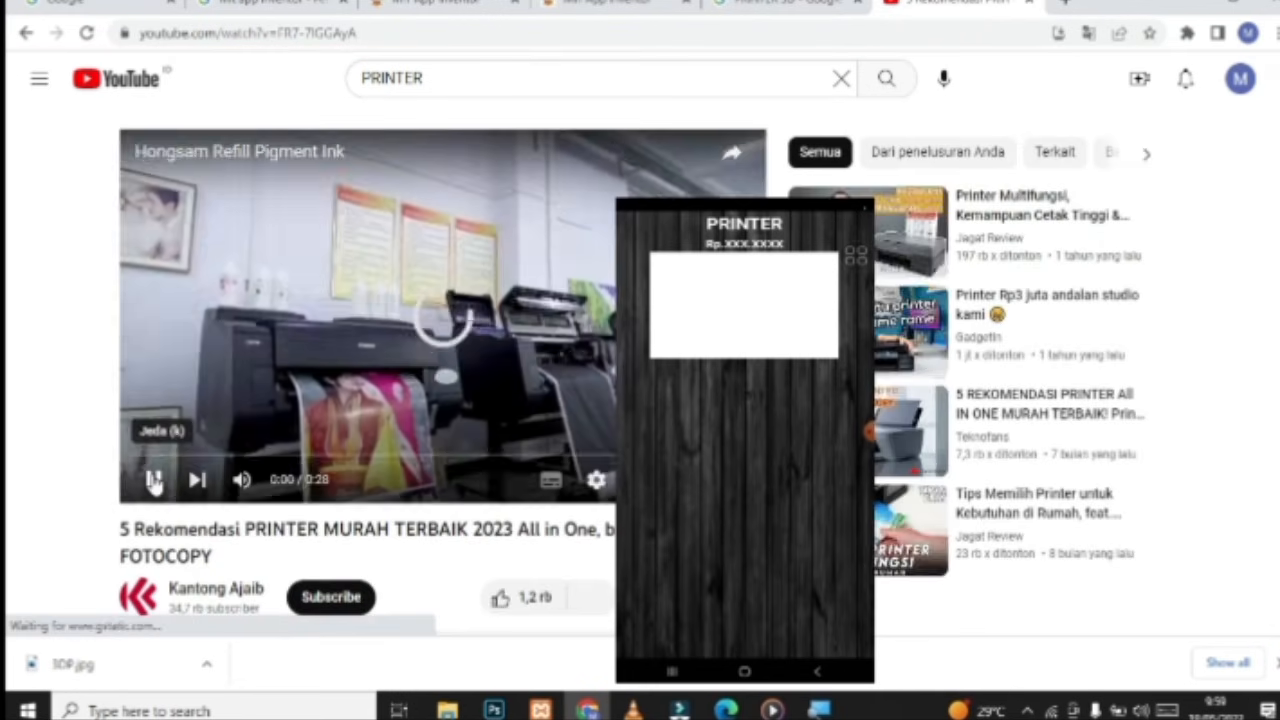
left_click(151, 481)
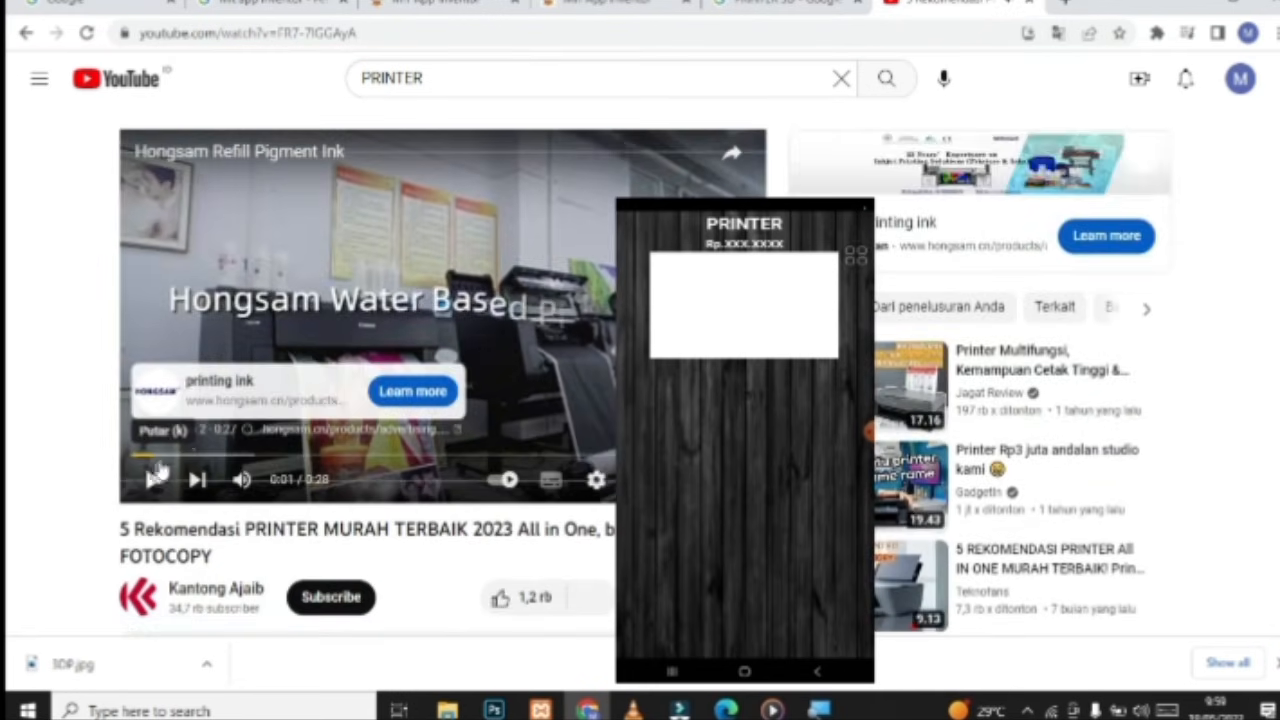
Copy the YouTube video's address and, back in the App Inventor project, paste it as WebViewer1's HomeUrl
left_click(367, 33)
right_click(341, 37)
left_click(386, 180)
left_click(612, 5)
left_click(1139, 368)
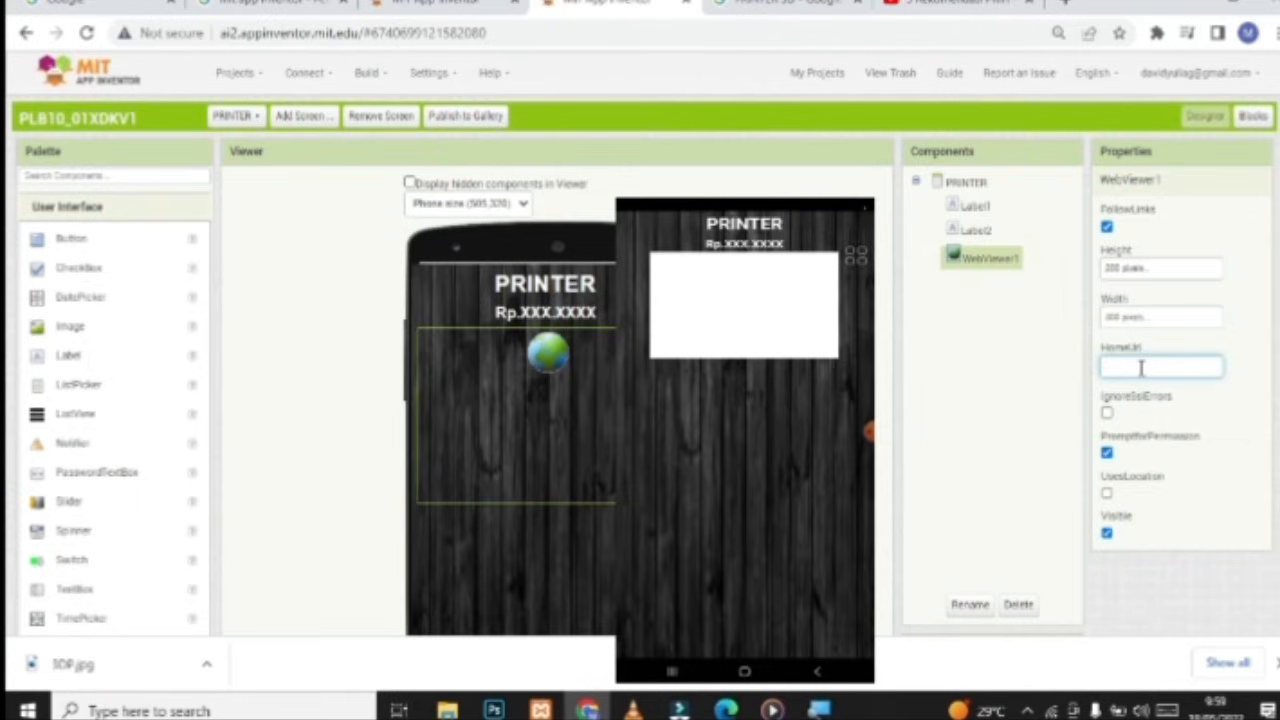
key("ctrl+v")
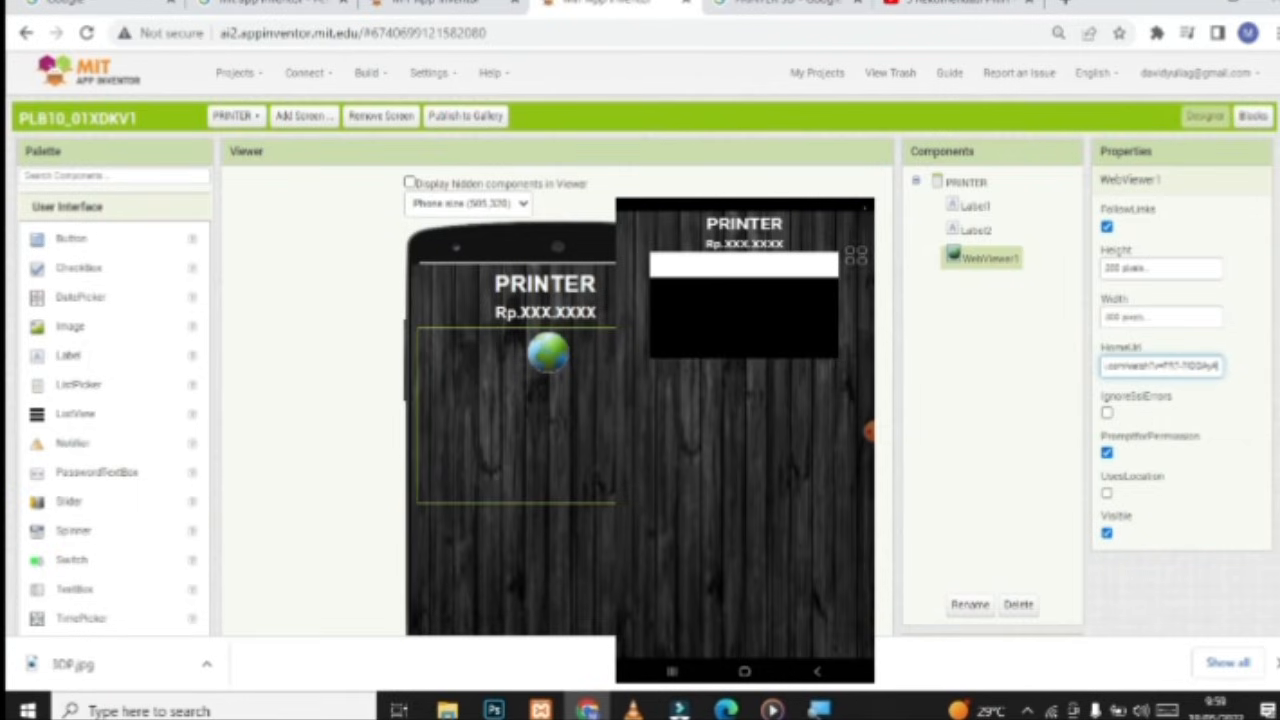
left_click(980, 441)
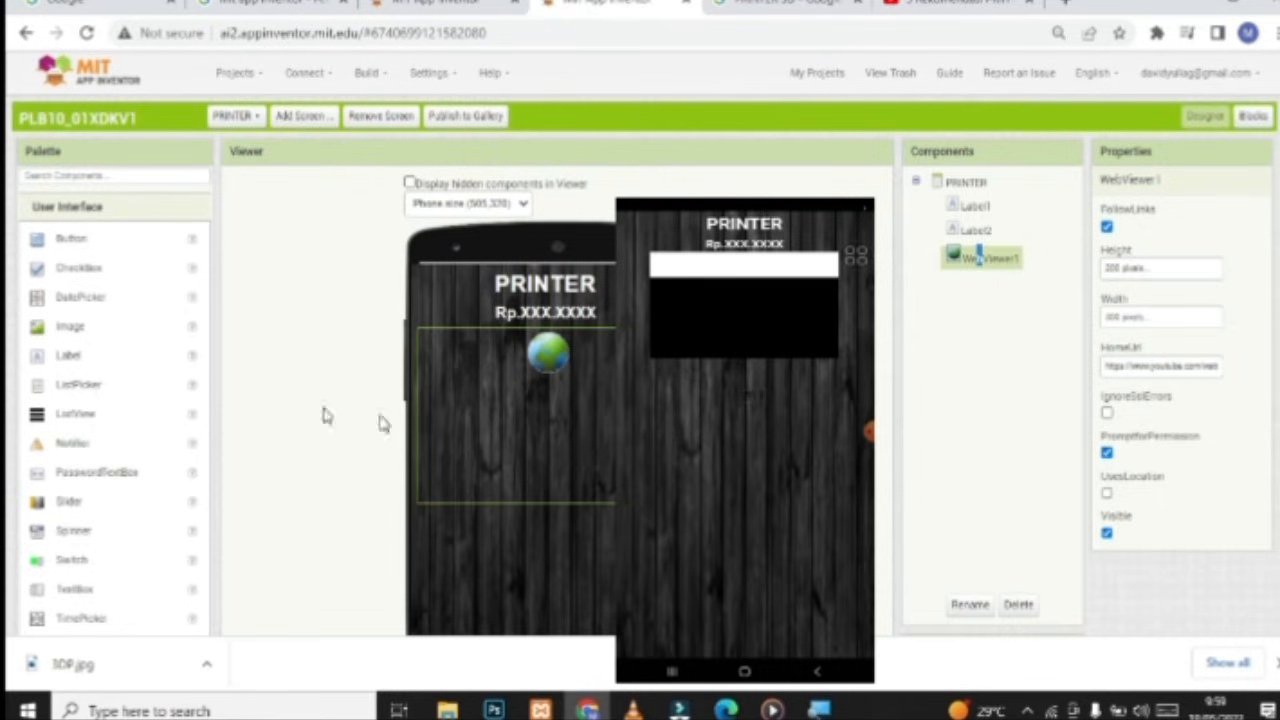
Add a third label below the WebViewer and make it bold with font size 20
left_click_drag(66, 355, 62, 350)
left_click_drag(390, 414, 604, 530)
scroll(640, 440, "down", 1)
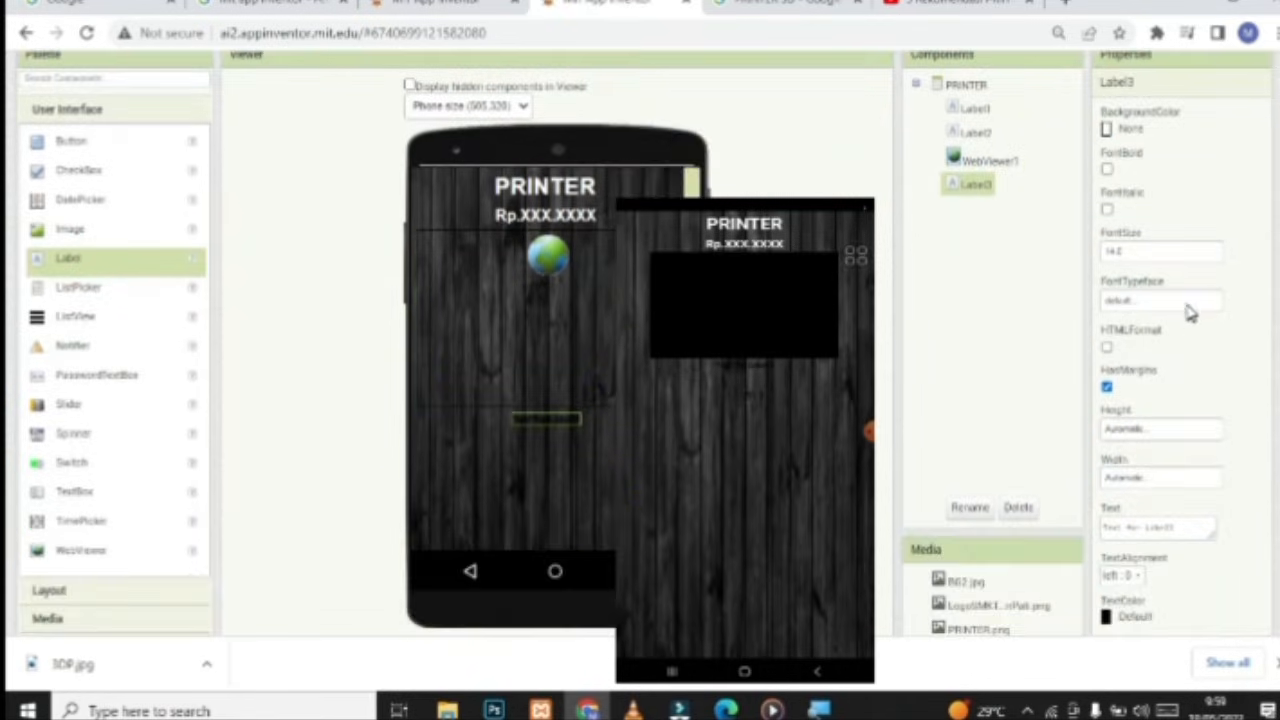
left_click(1107, 170)
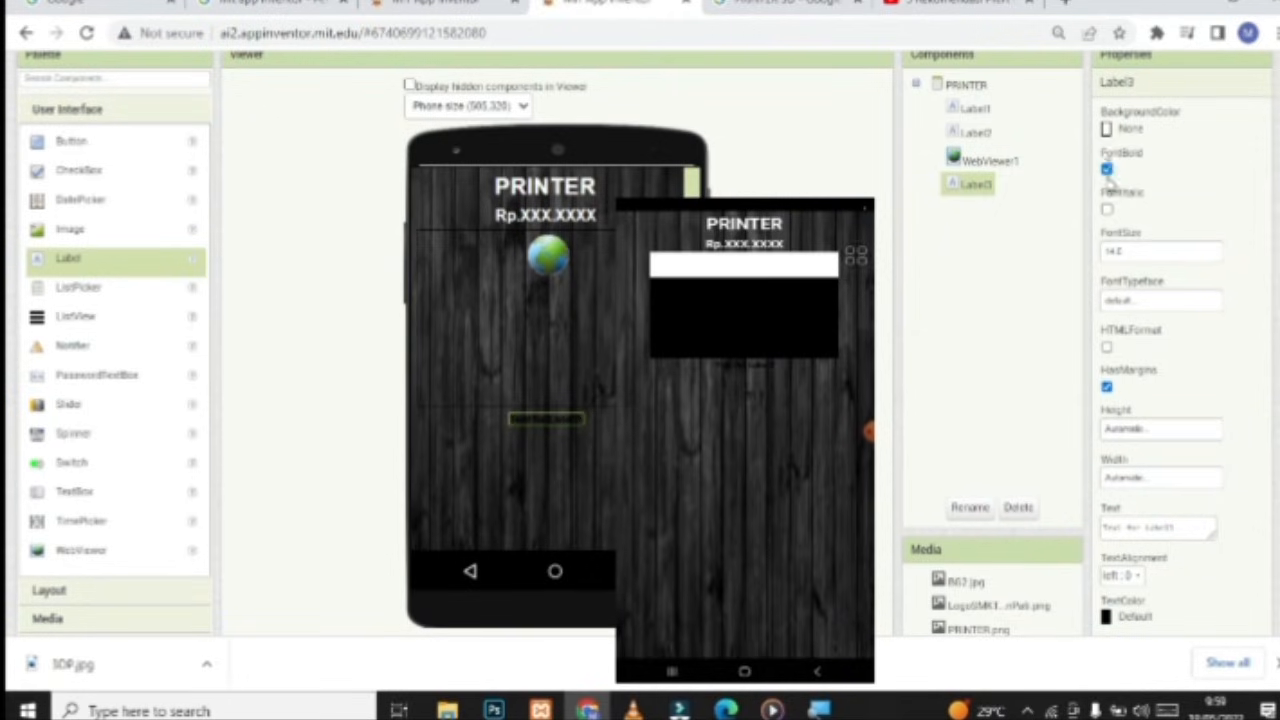
double_click(1136, 255)
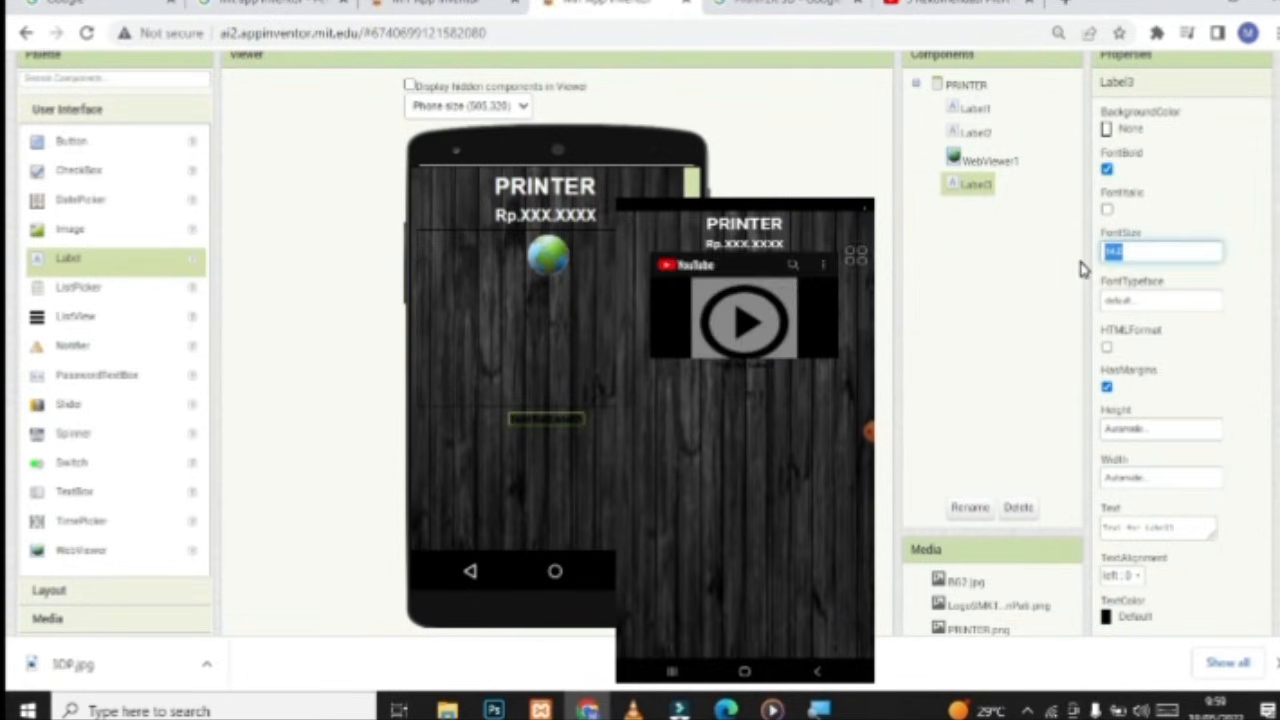
type("8")
left_click(1224, 370)
Set the text colour of the third label, below the WebViewer, to white
scroll(1206, 400, "down", 2)
scroll(1154, 446, "up", 1)
scroll(1152, 447, "up", 1)
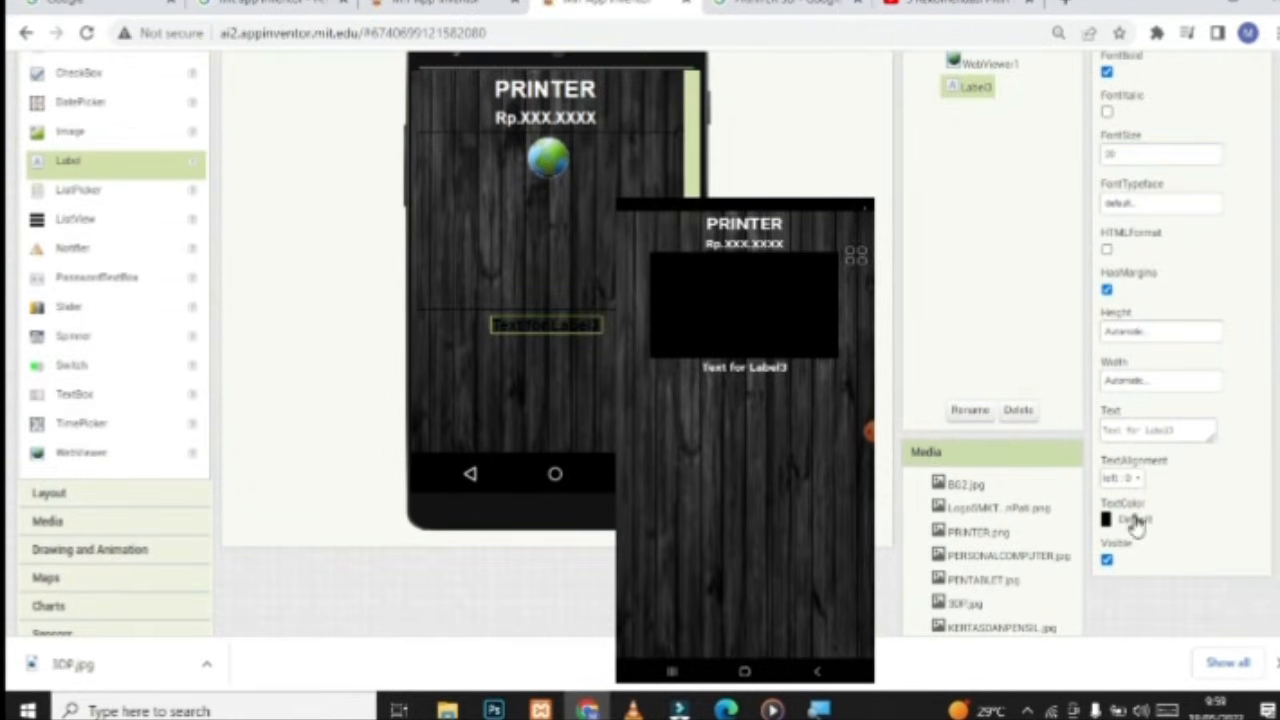
left_click(1126, 519)
left_click(1133, 450)
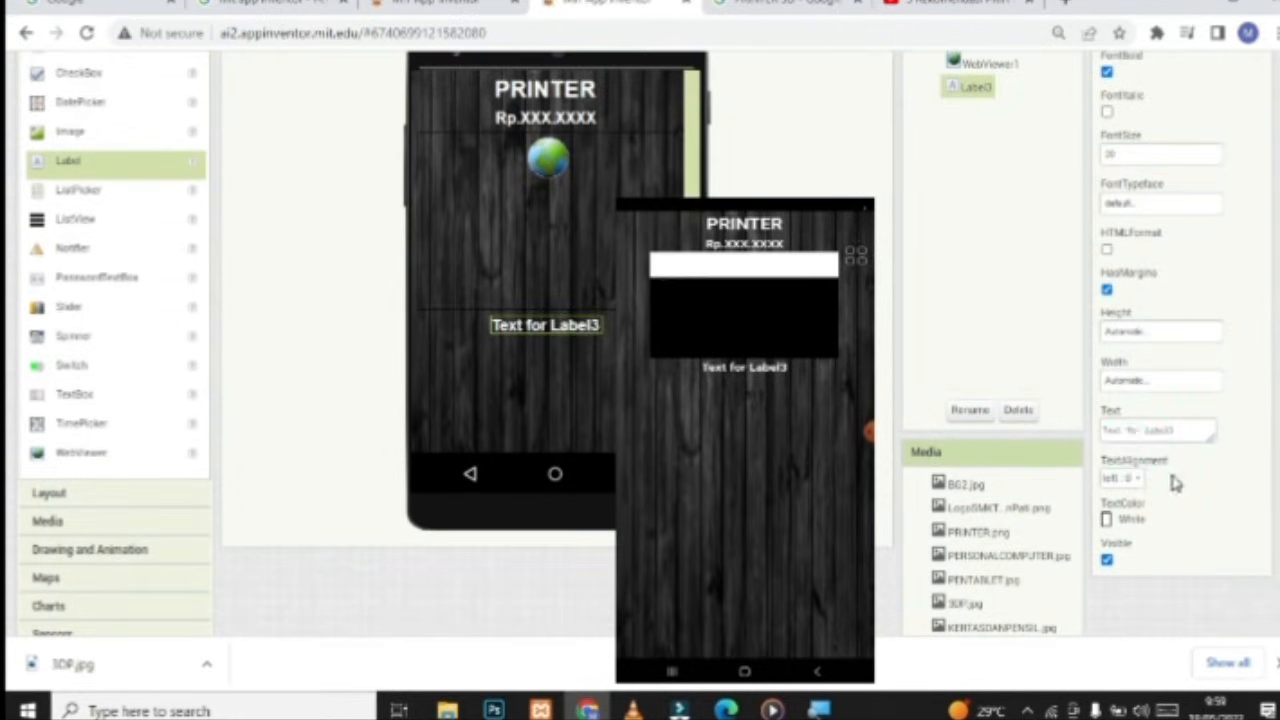
Replace the third label's text with "DESKRIPSI TENTANG PRINTER:"
left_click(1172, 434)
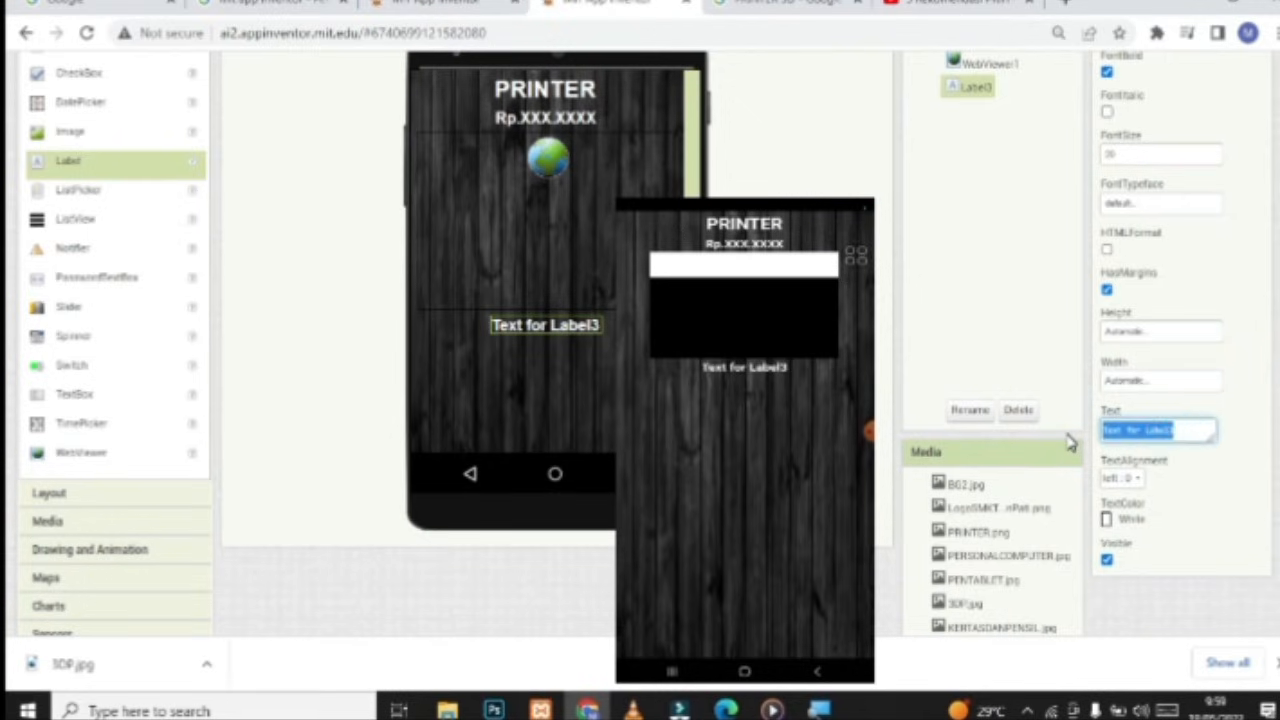
key("BackSpace")
type("DE")
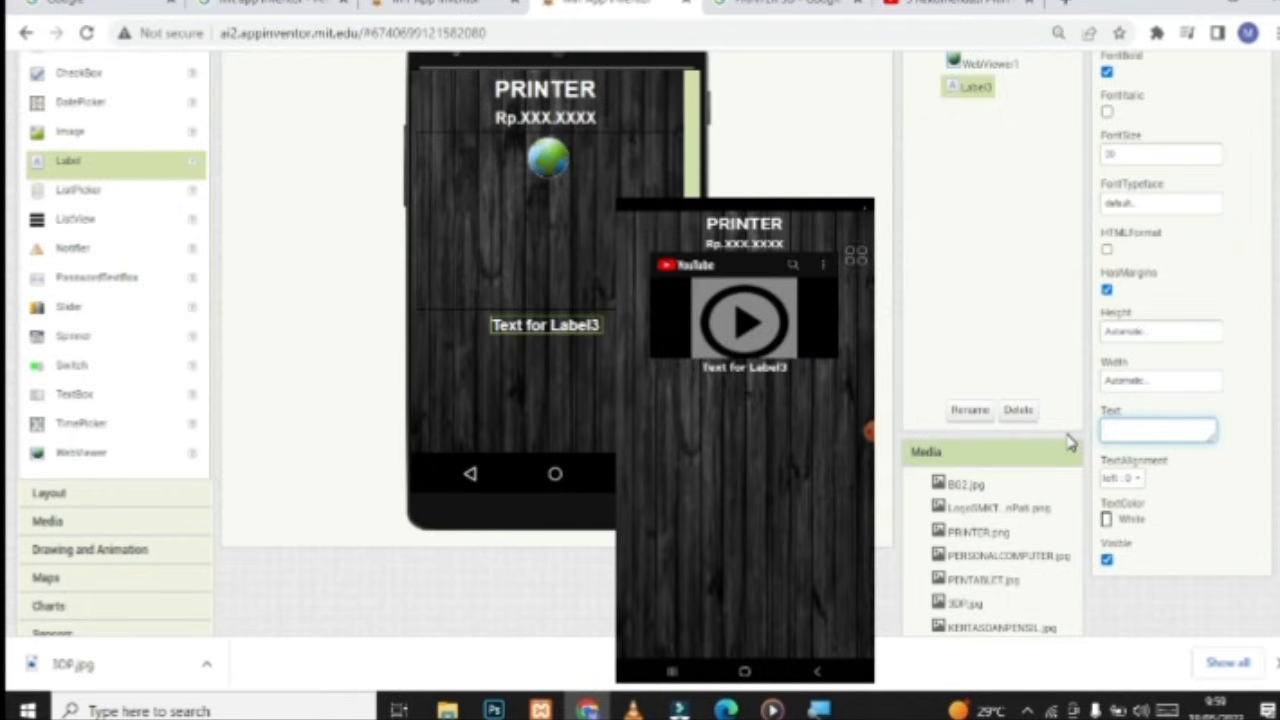
type("SKRIPSI")
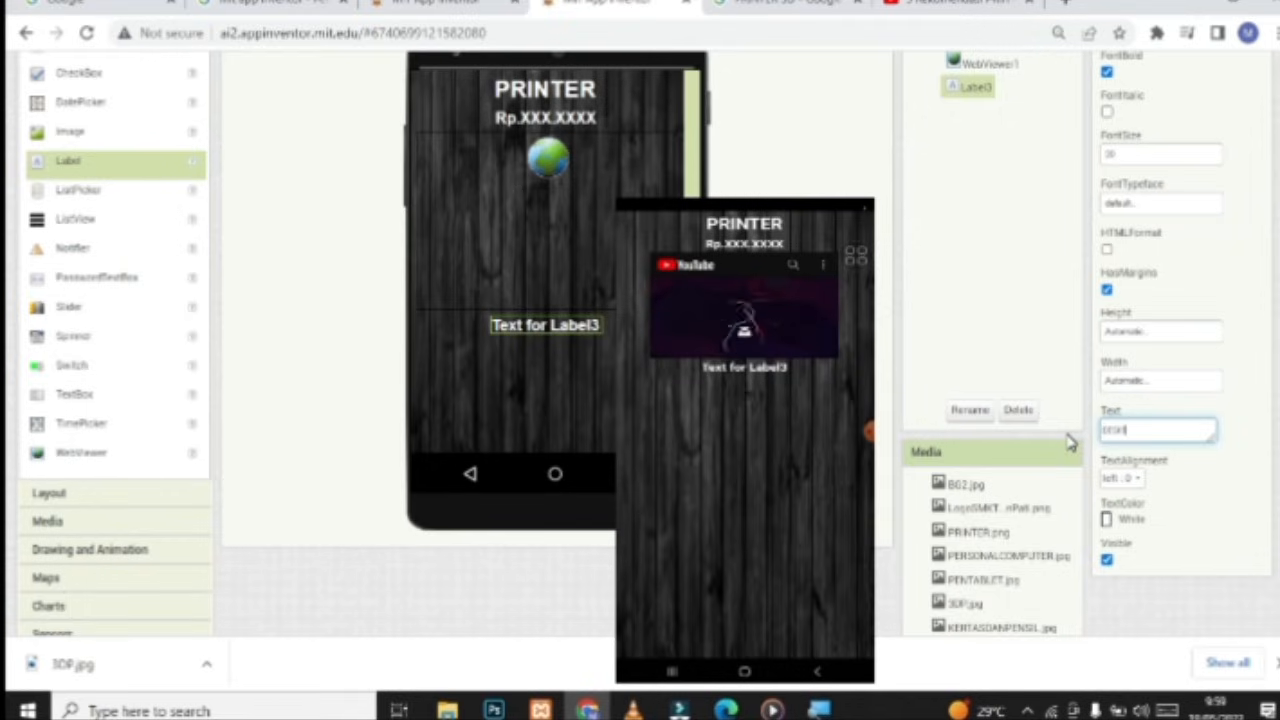
type(" TENTANG B")
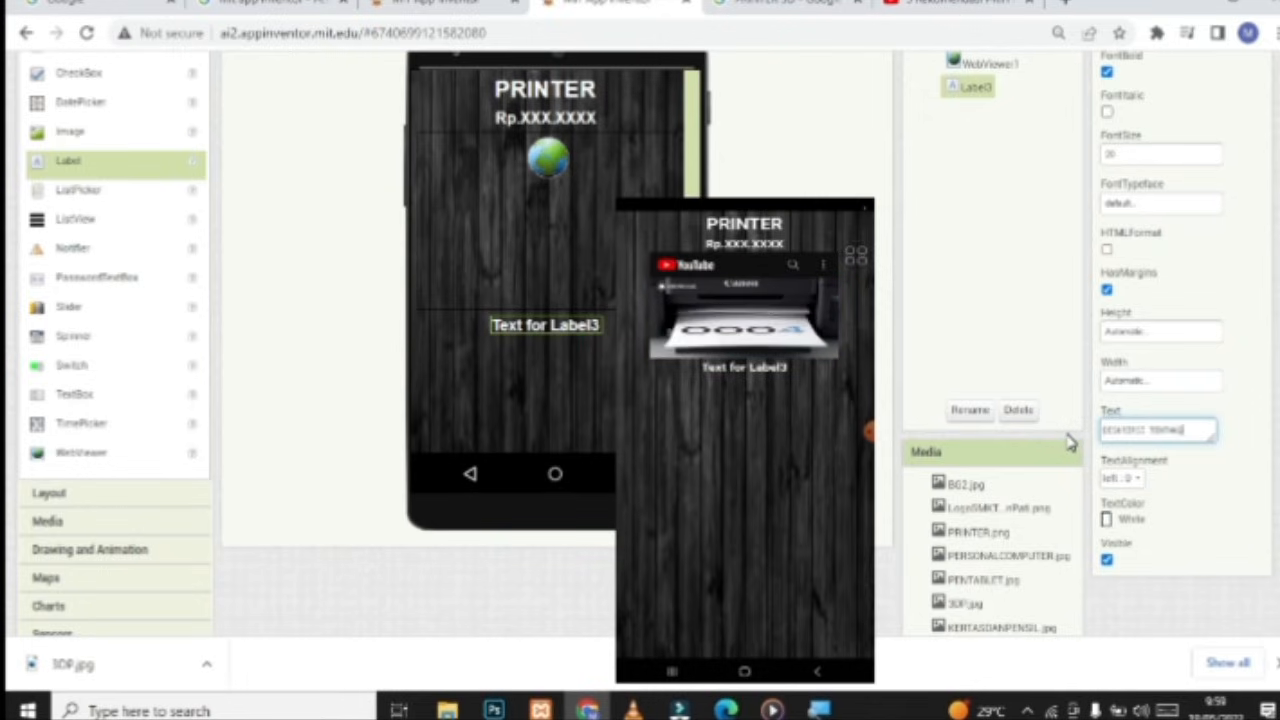
type("RINTER")
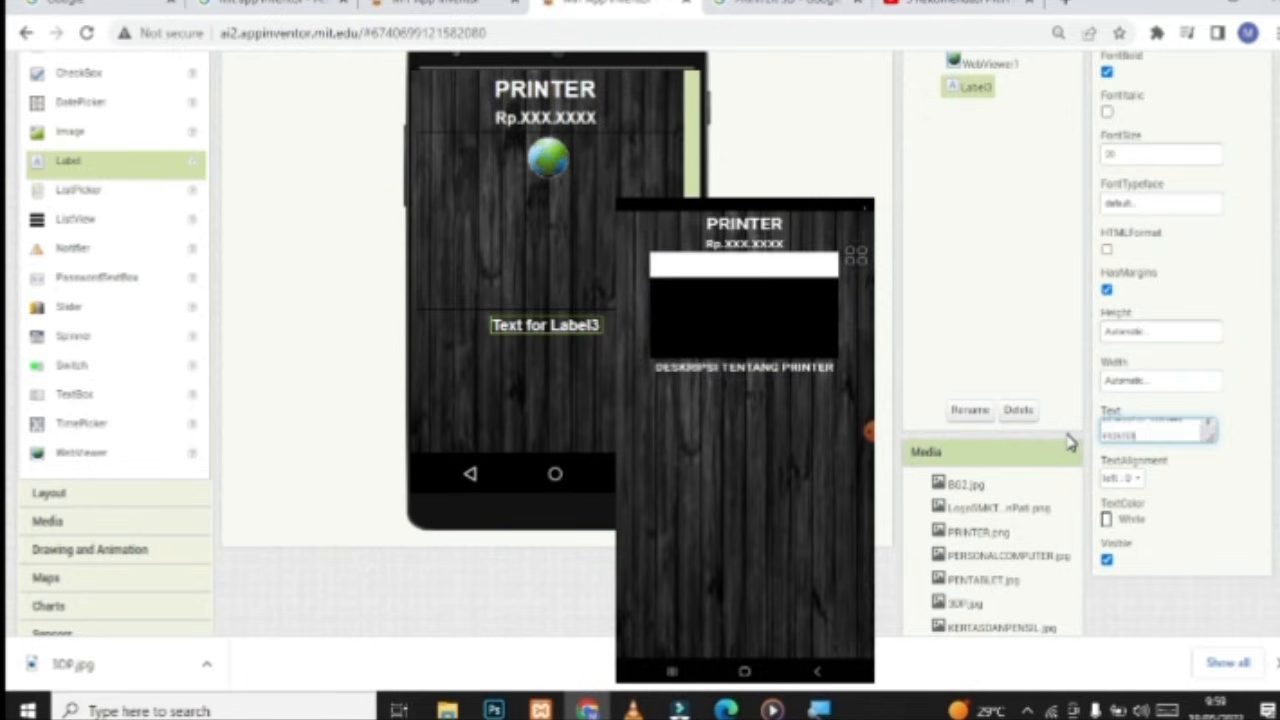
key("Return")
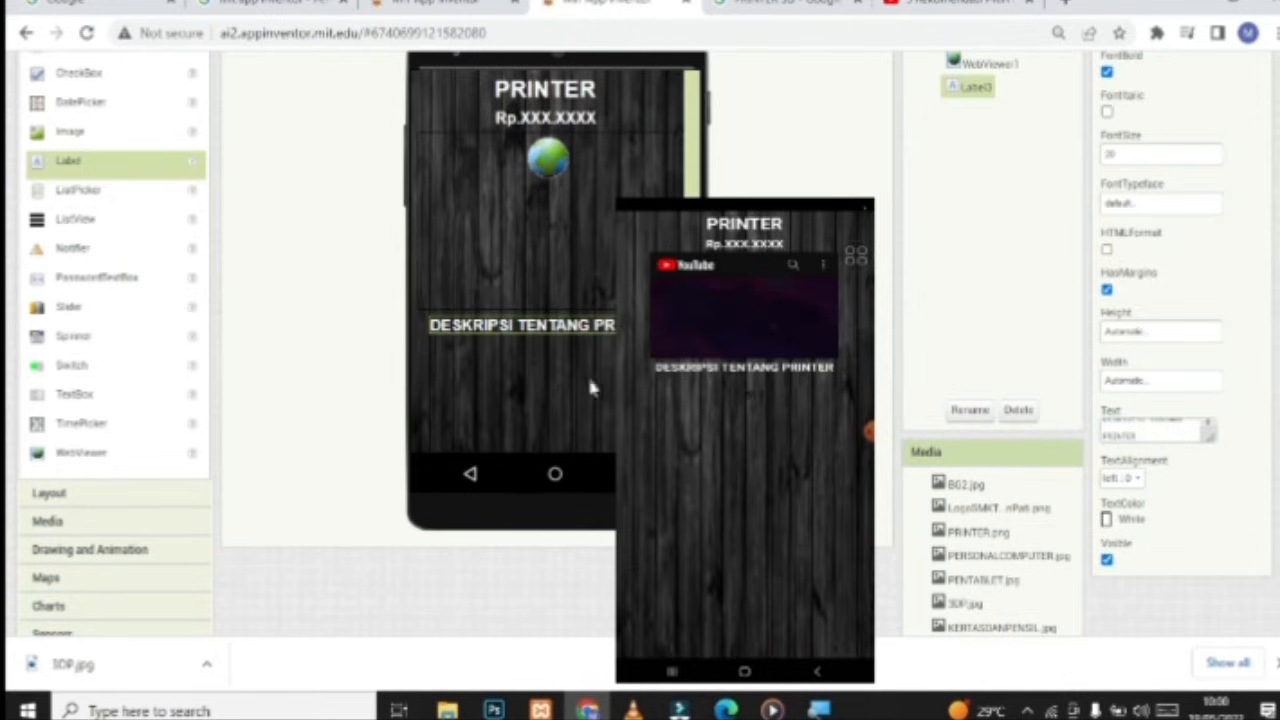
left_click(1143, 426)
left_click(1151, 429)
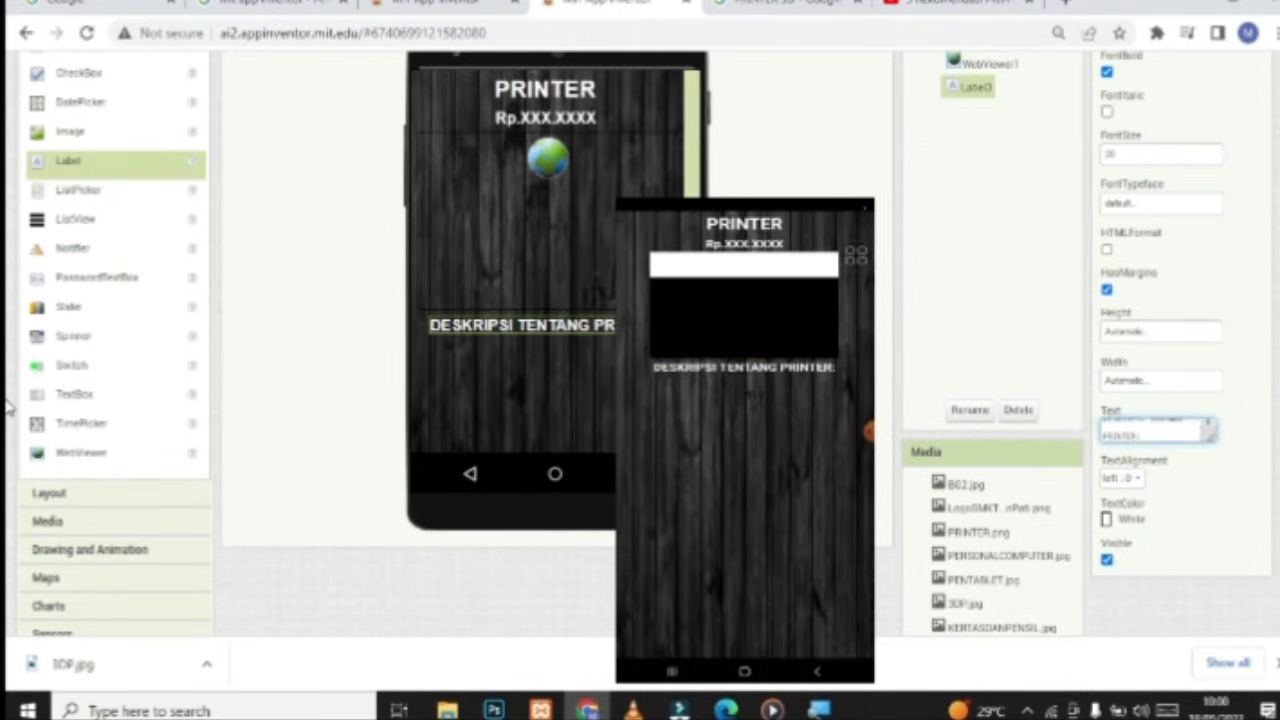
left_click(1246, 426)
Add a fourth label below the description heading and make it bold, white and centre-aligned
left_click_drag(67, 190, 548, 370)
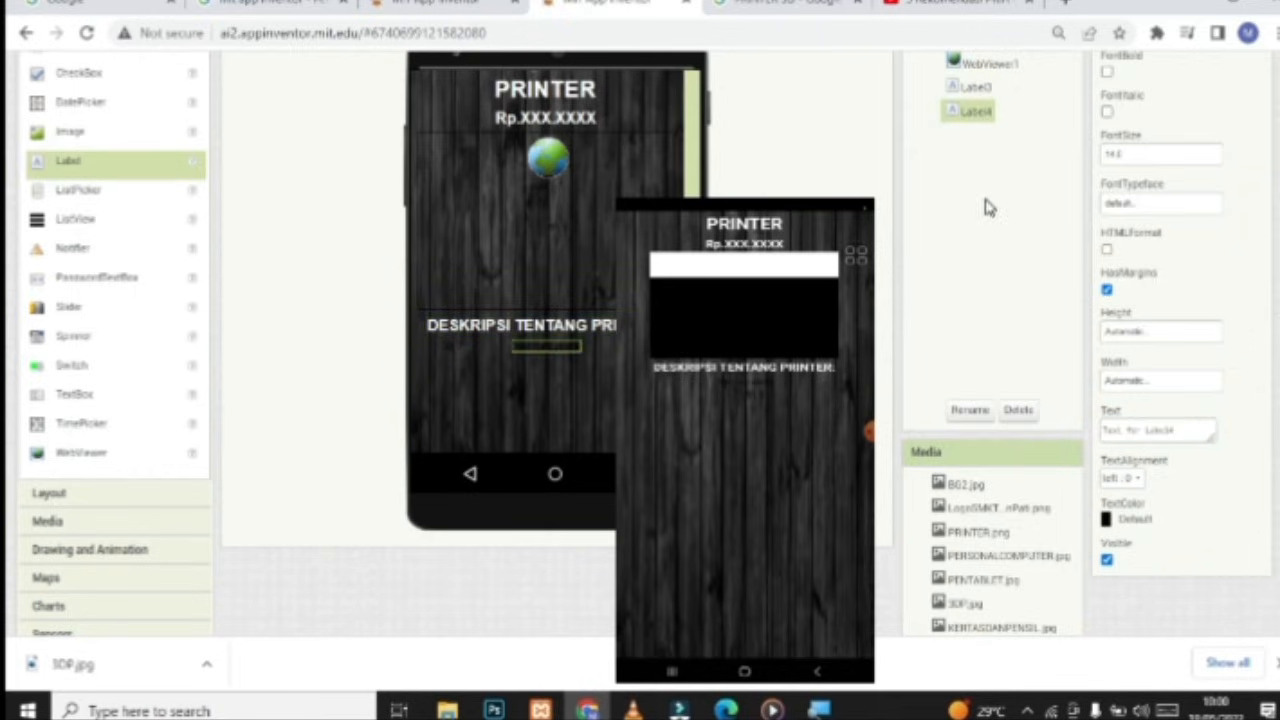
scroll(985, 207, "up", 1)
left_click(1107, 169)
scroll(1110, 345, "down", 1)
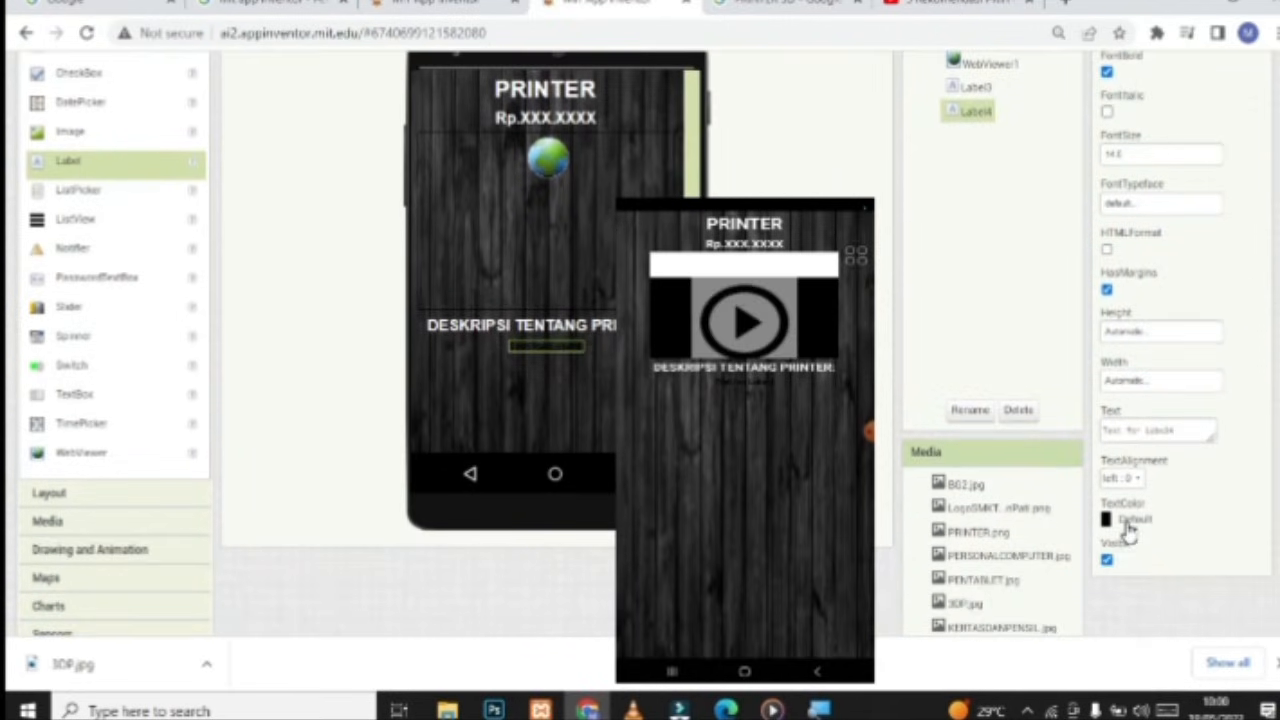
left_click(1127, 527)
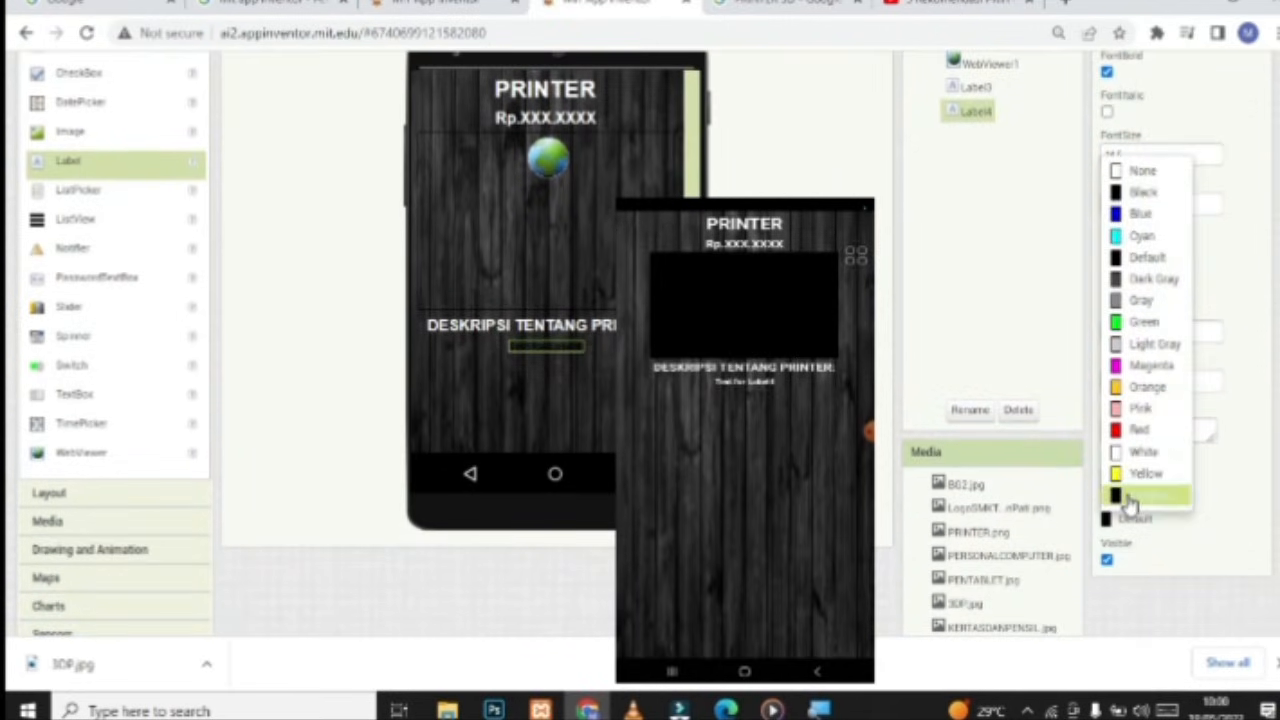
left_click(1141, 452)
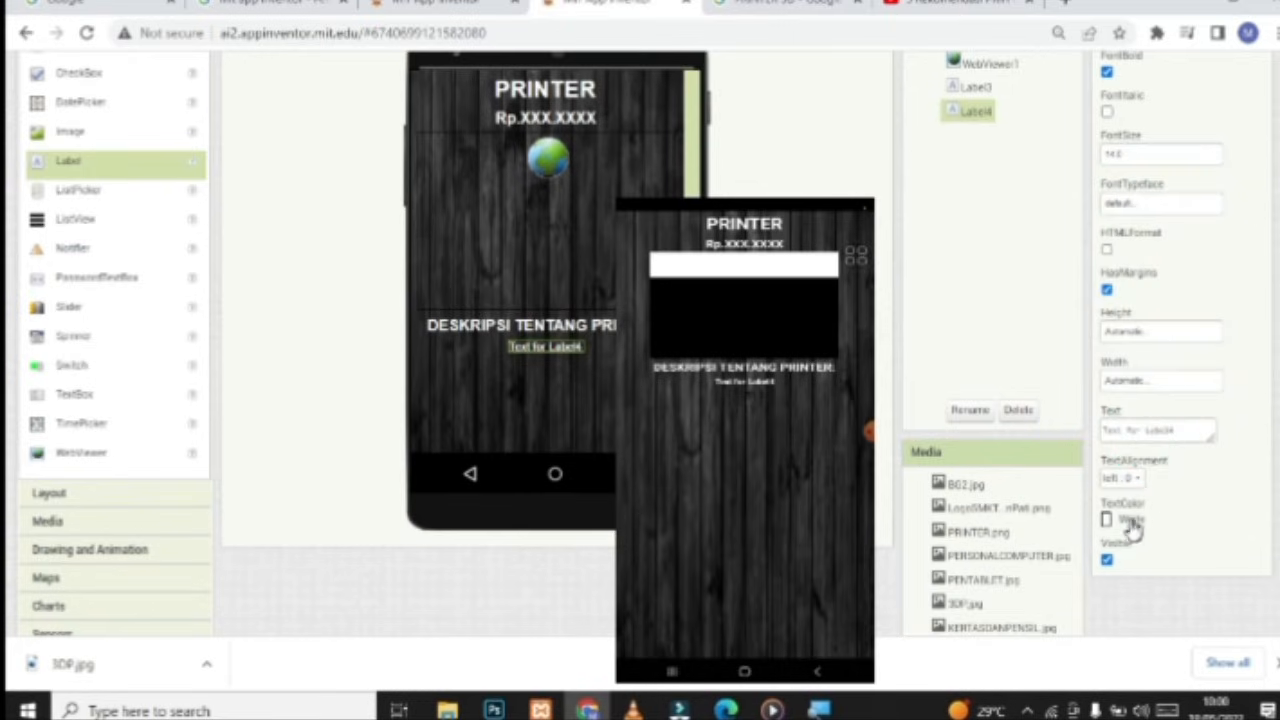
left_click(1132, 479)
left_click(1134, 527)
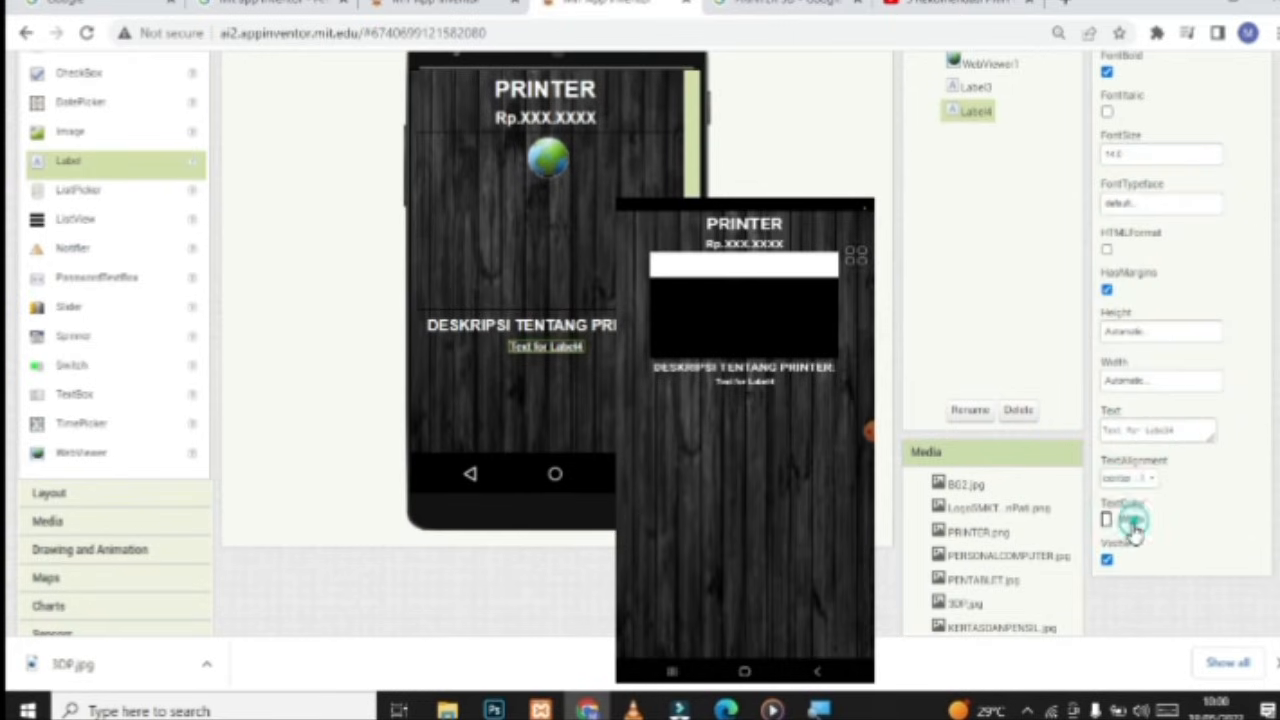
Switch to the PRINTER 3D Google tab and run a web search for FUNGSI PRINTER
left_click(1180, 432)
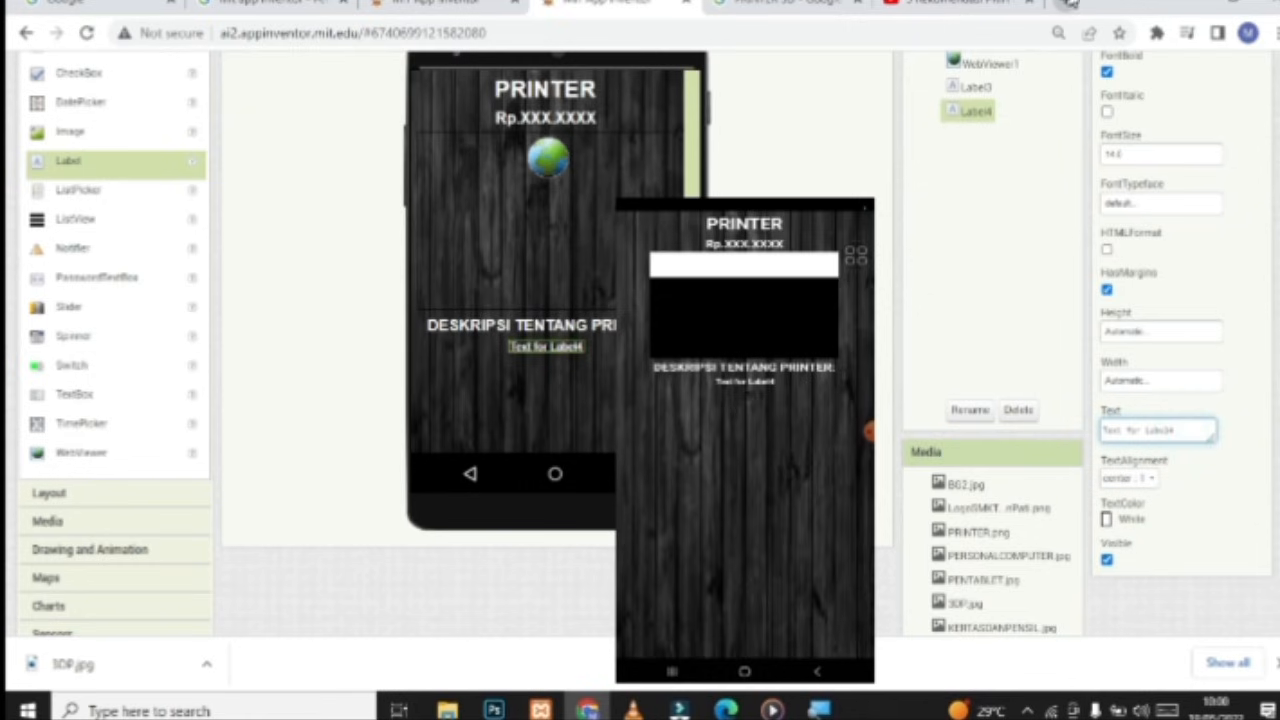
left_click(785, 3)
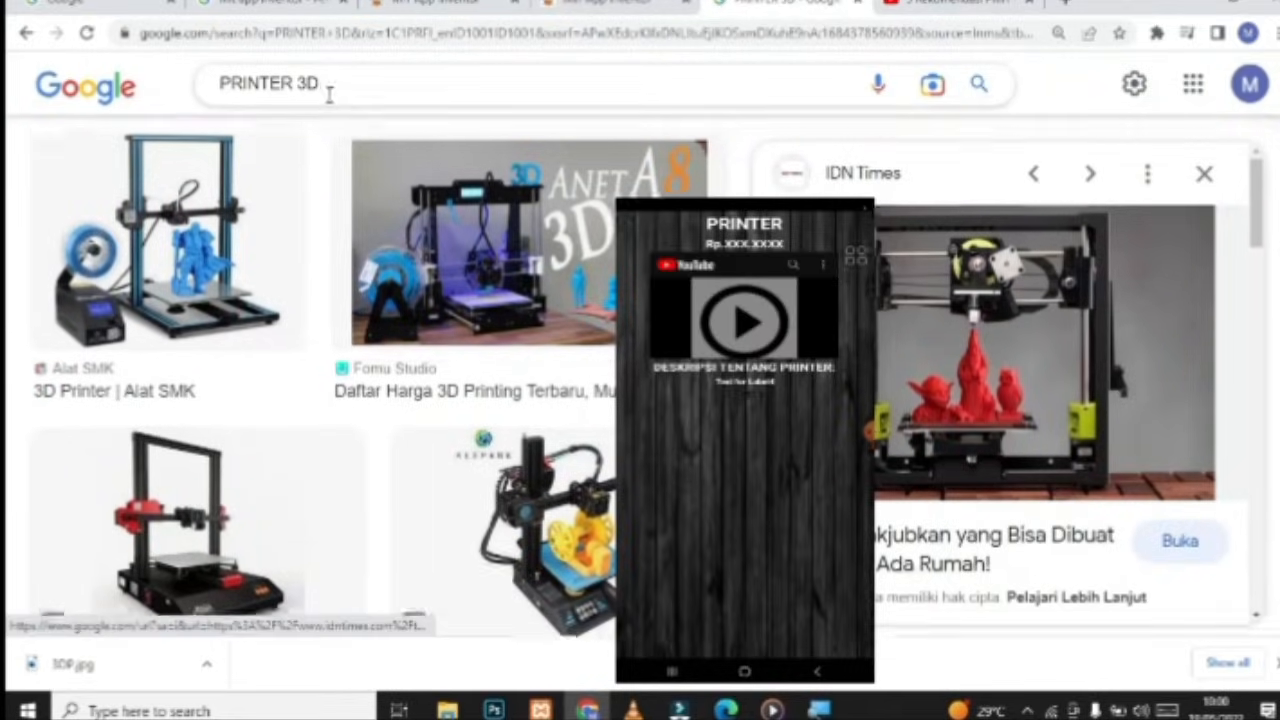
scroll(329, 94, "up", 2)
left_click(268, 188)
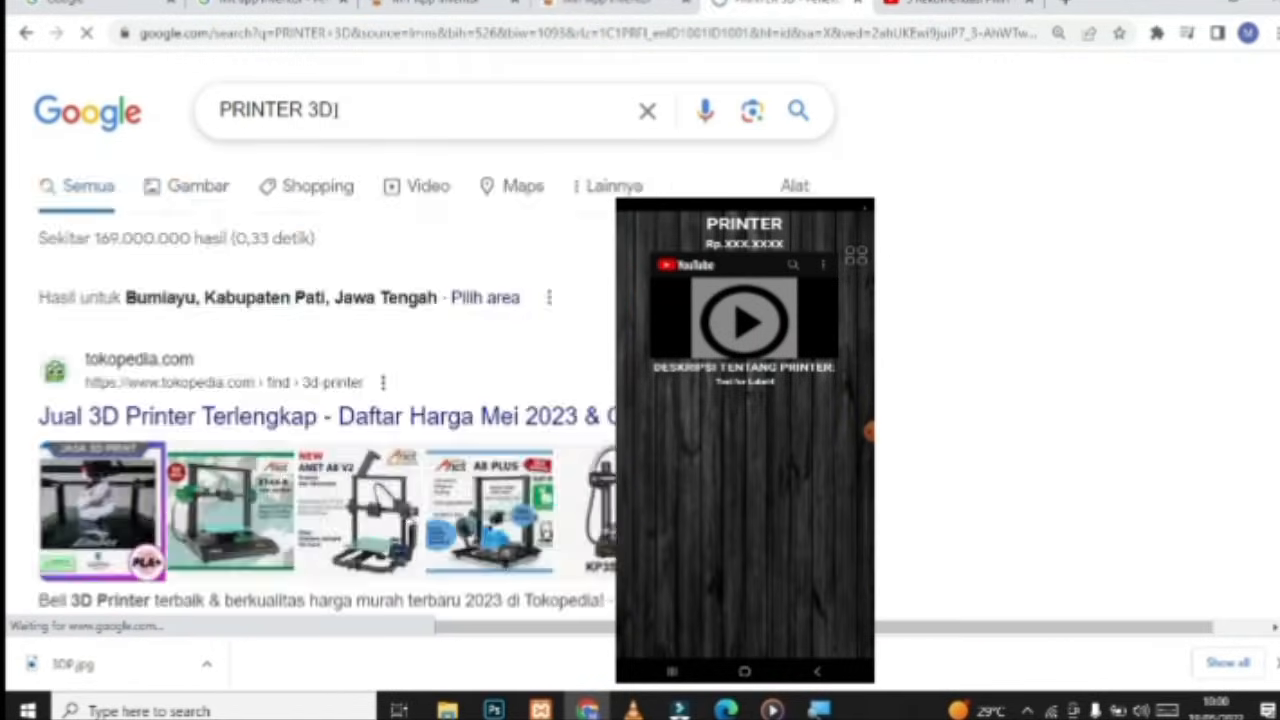
left_click_drag(335, 110, 178, 112)
type("F")
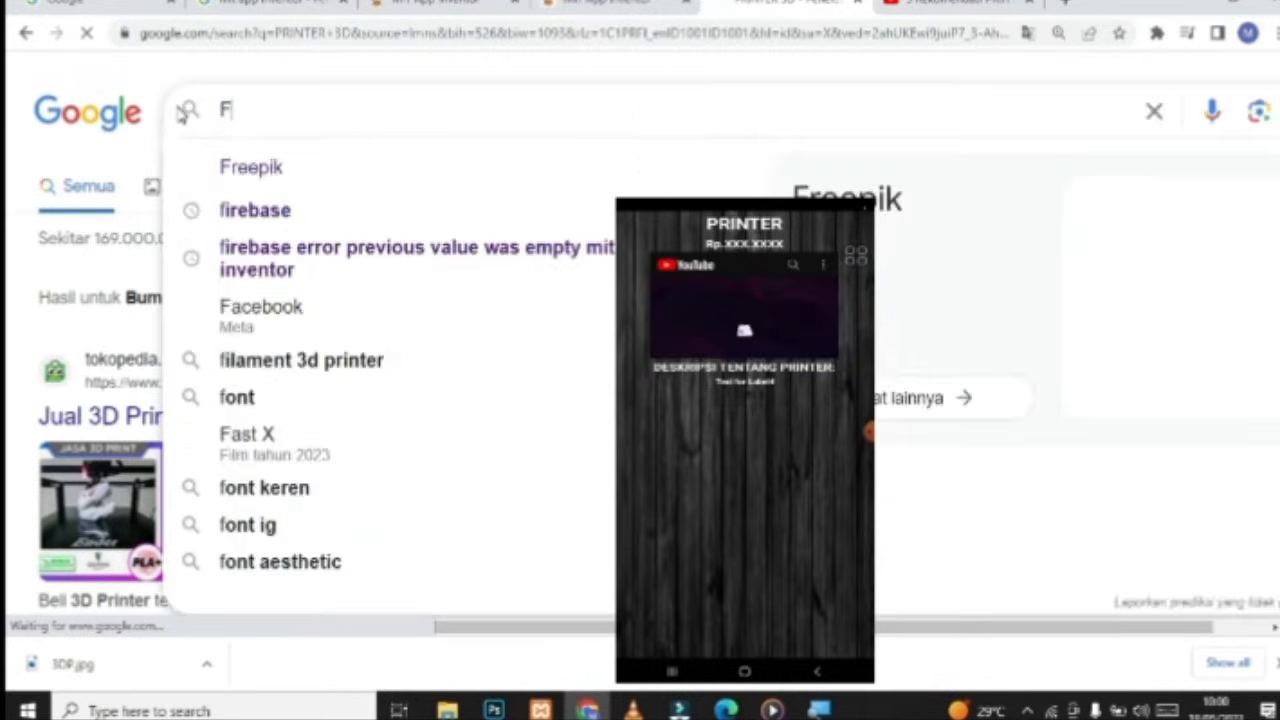
type("UNGSI PRINTER")
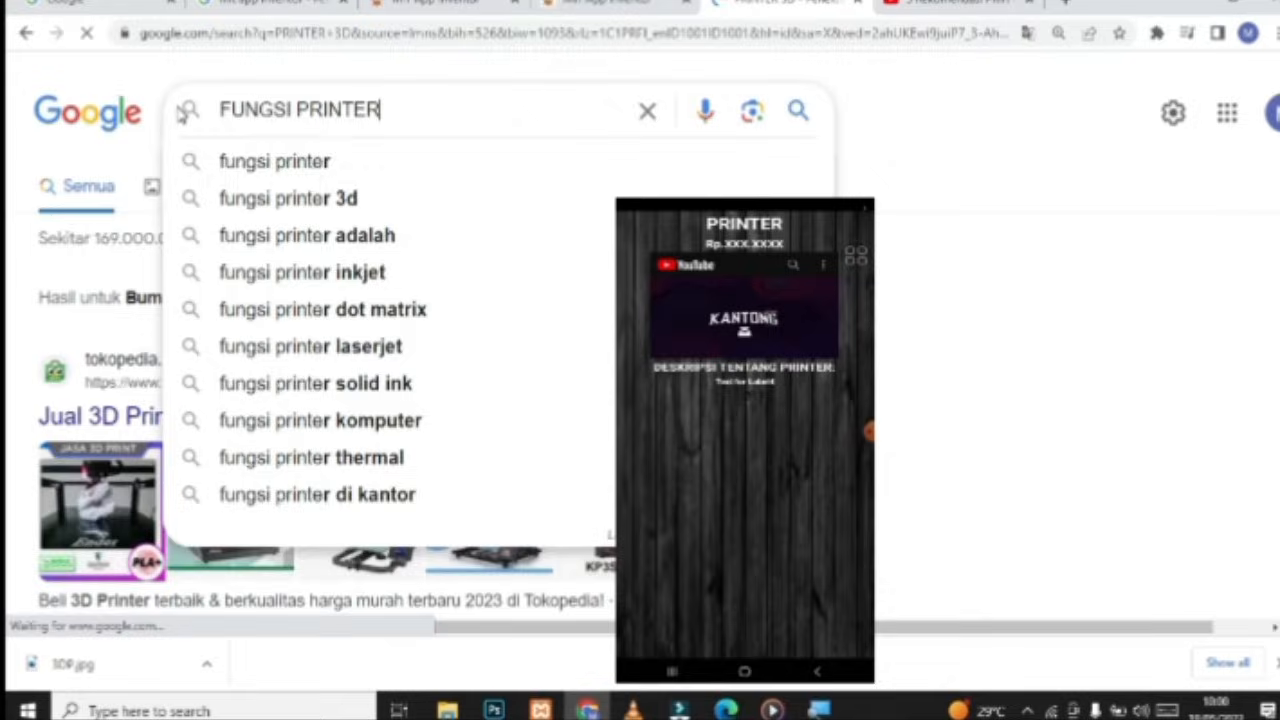
key("Return")
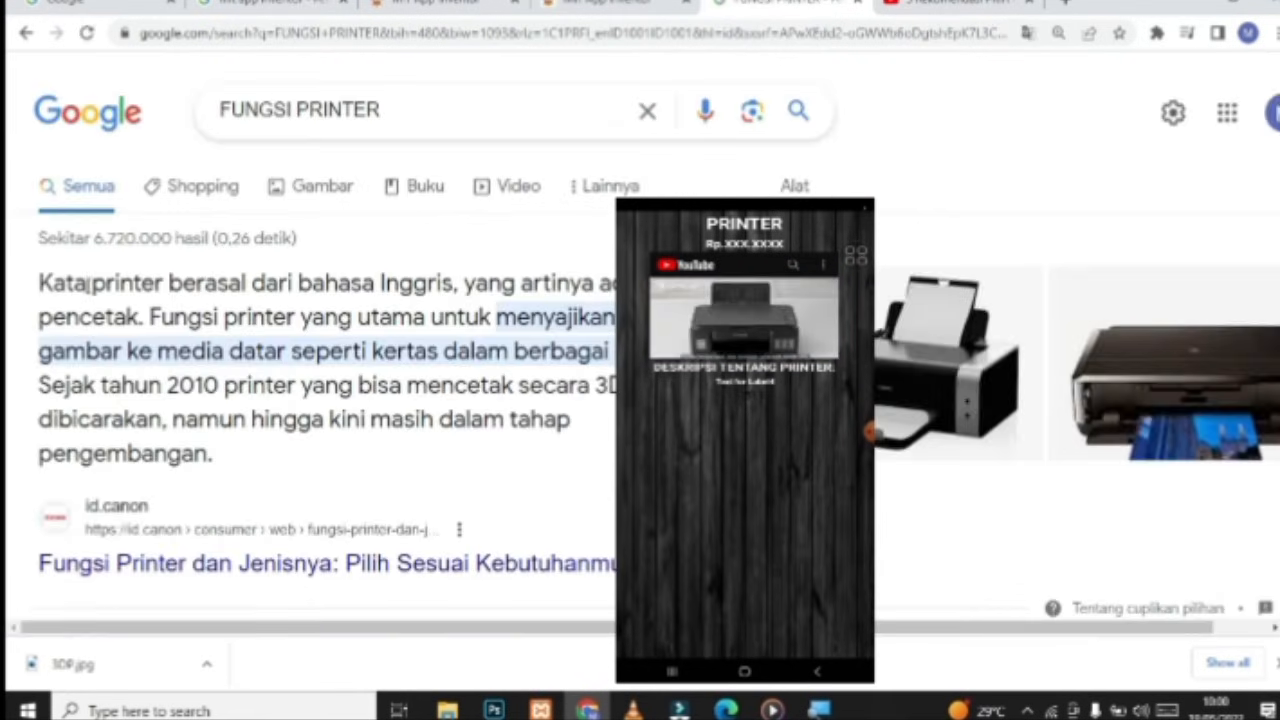
Copy the sentence about a printer's main function from the Google result and paste it as the fourth label's text in App Inventor
left_click_drag(158, 318, 614, 352)
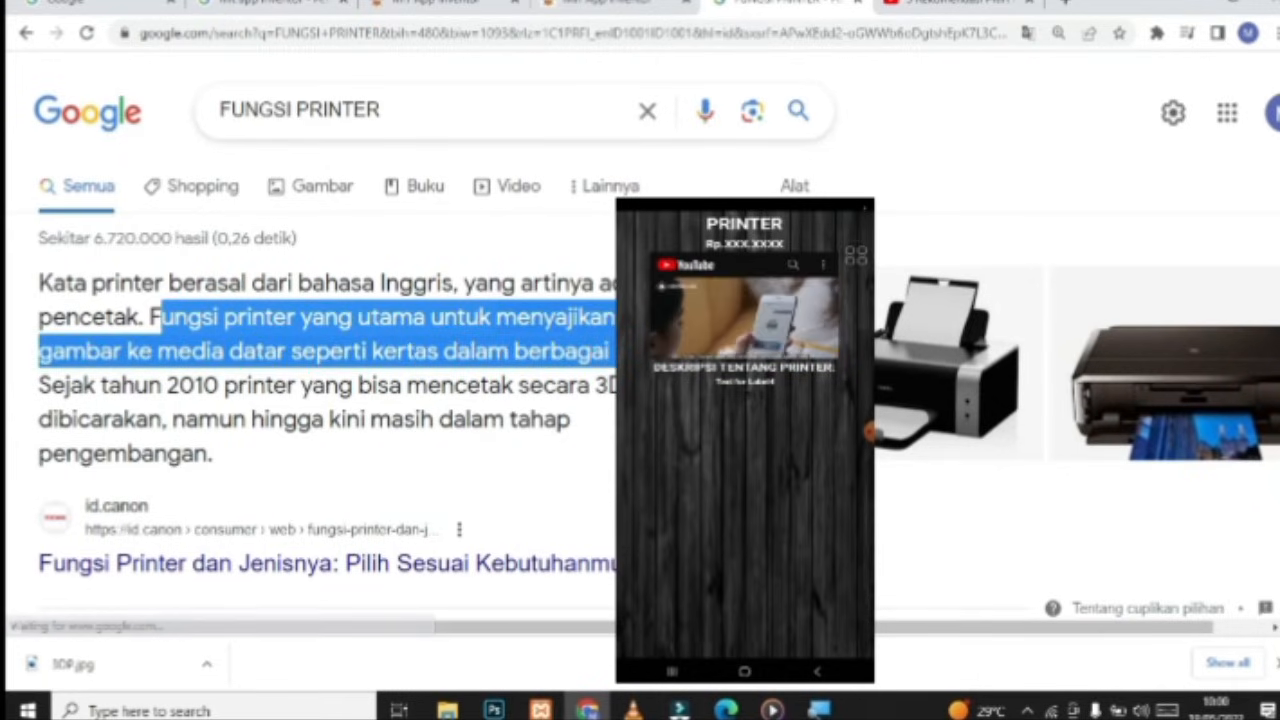
right_click(872, 336)
left_click(1000, 347)
left_click(590, 10)
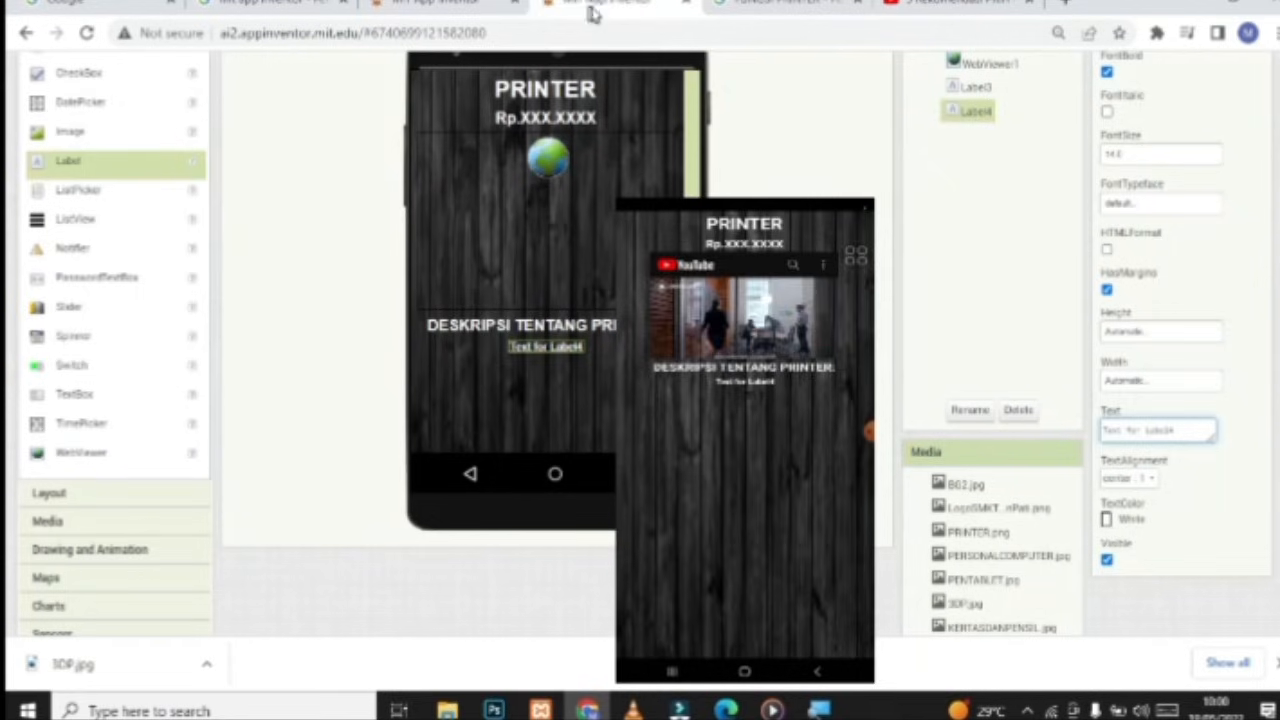
triple_click(1188, 431)
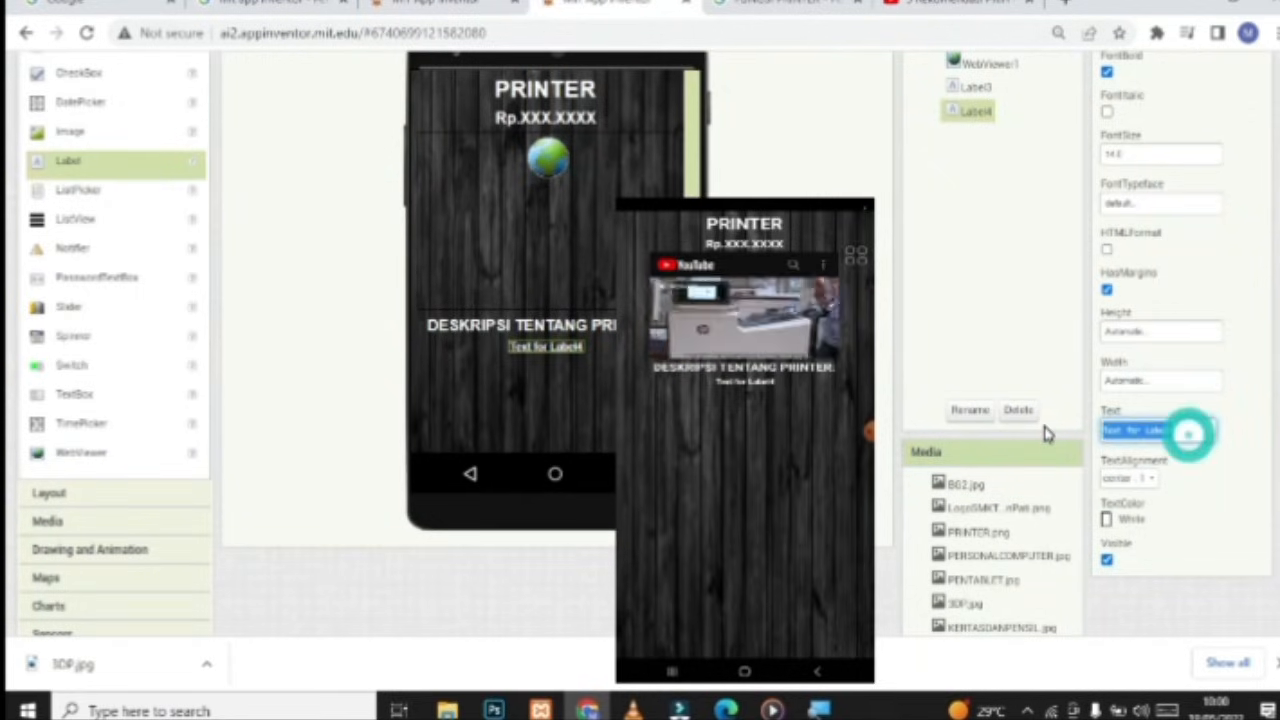
key("ctrl+v")
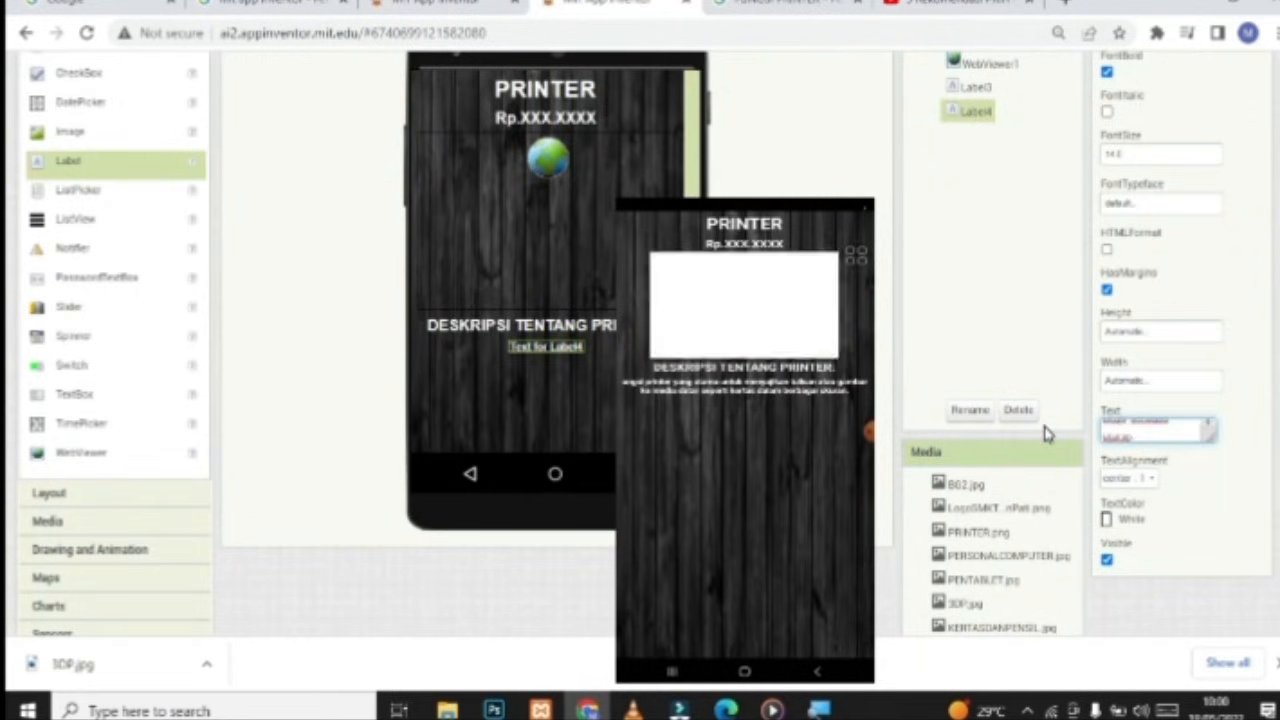
left_click(1232, 487)
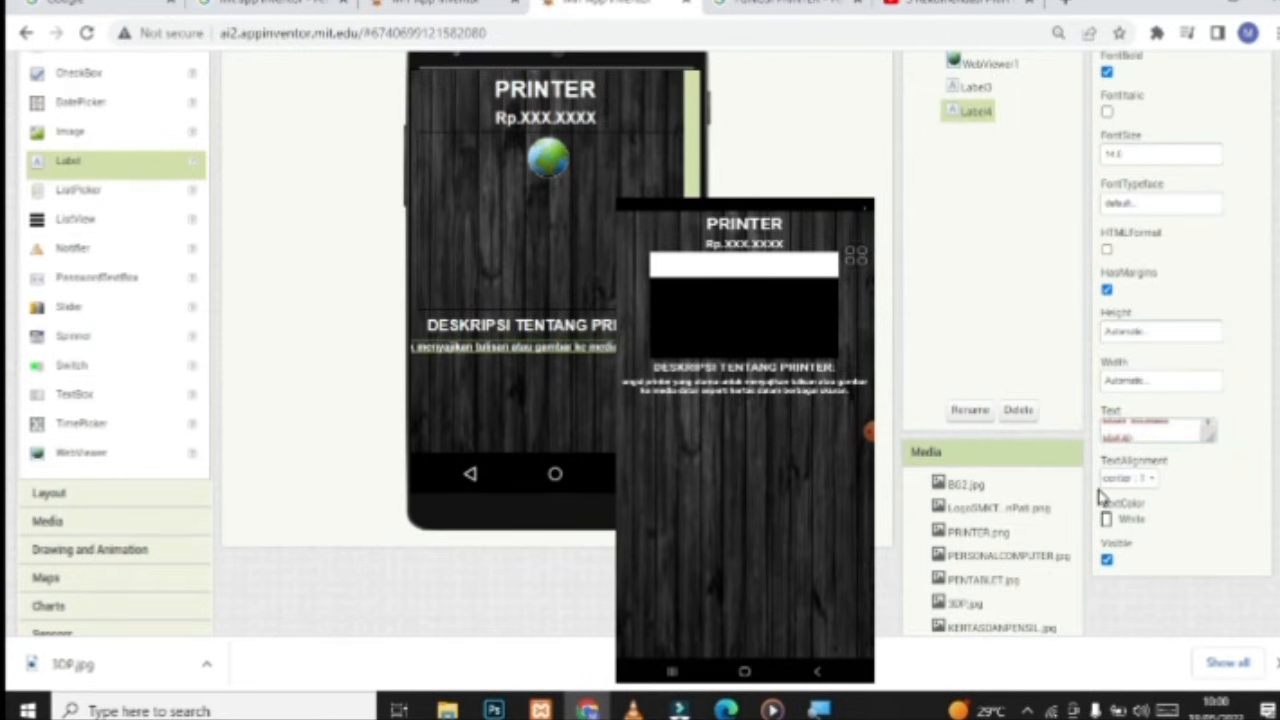
Set the fourth label's width to 300 pixels
left_click(1148, 383)
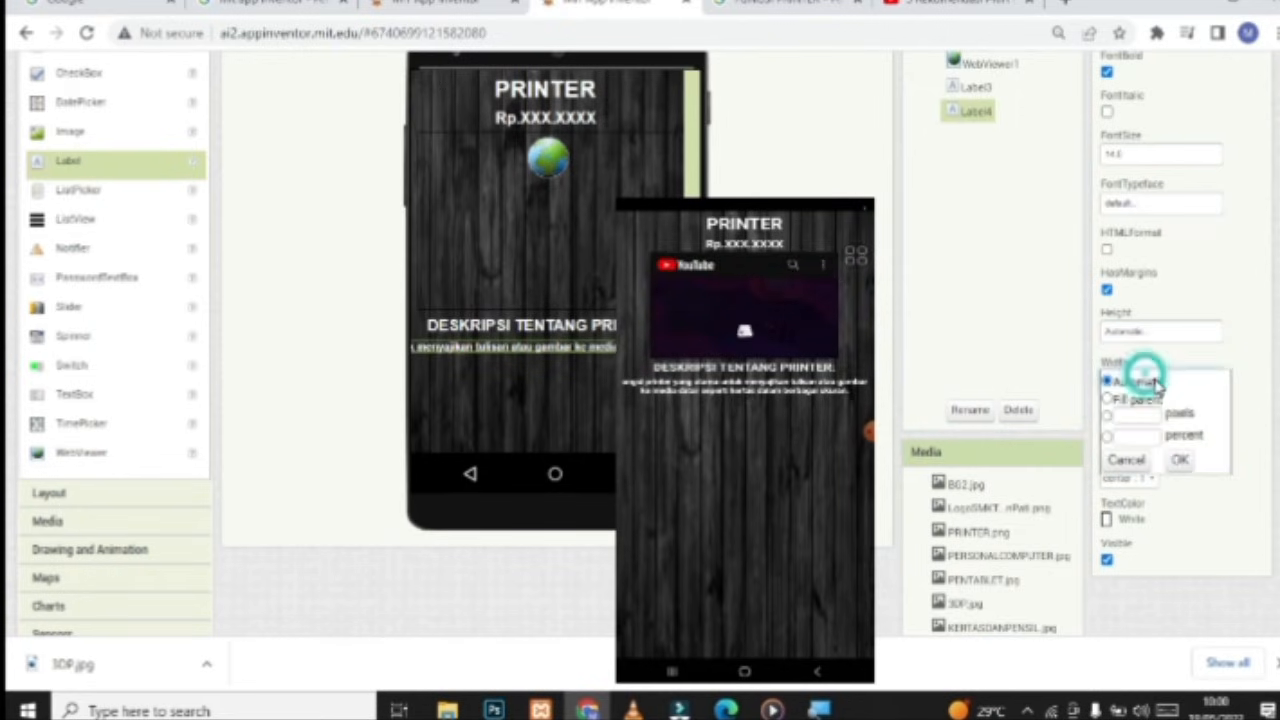
left_click(1108, 414)
type("300")
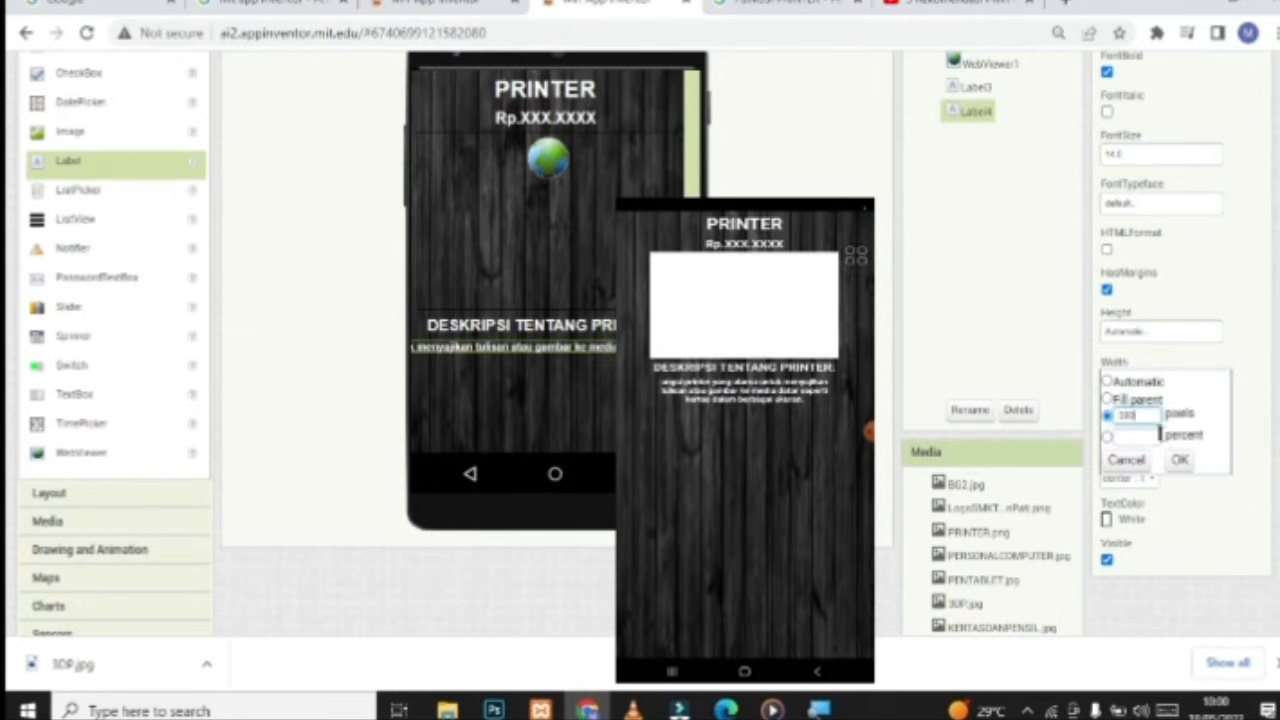
left_click(1180, 459)
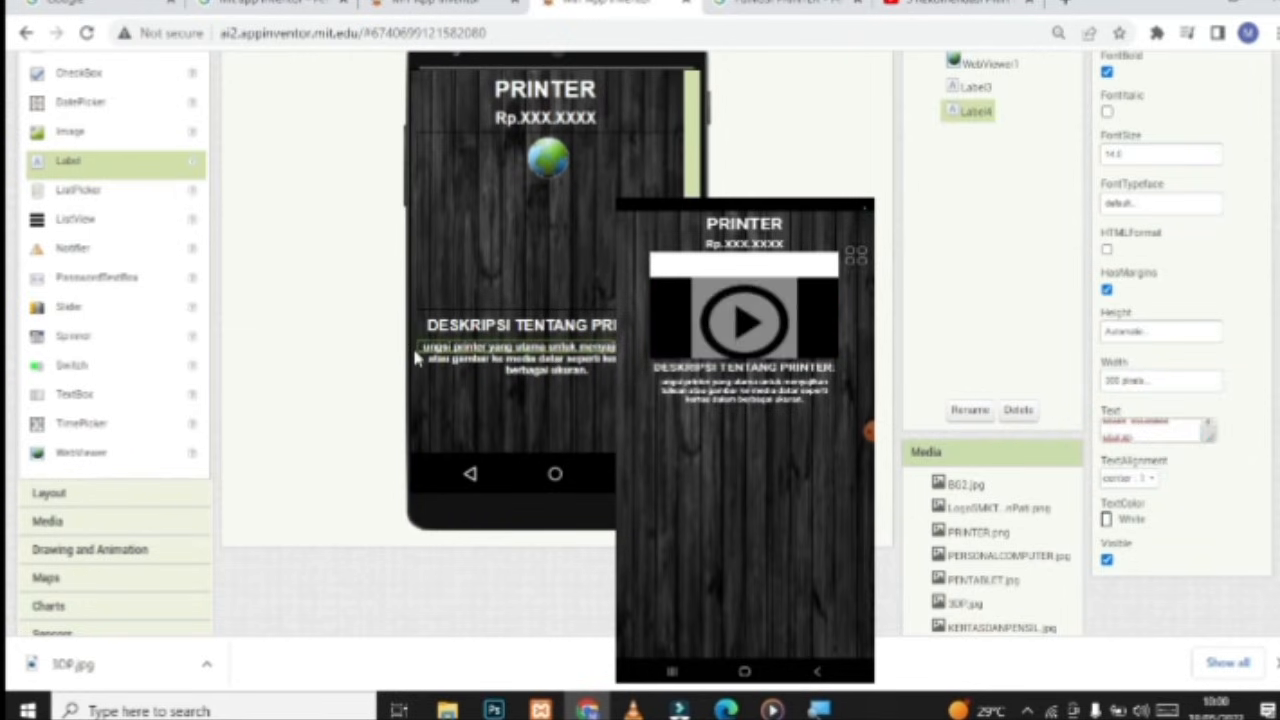
Insert the missing letter at the start of the fourth label's text so it begins with "fungsi printer"
left_click(1145, 436)
scroll(1152, 440, "up", 2)
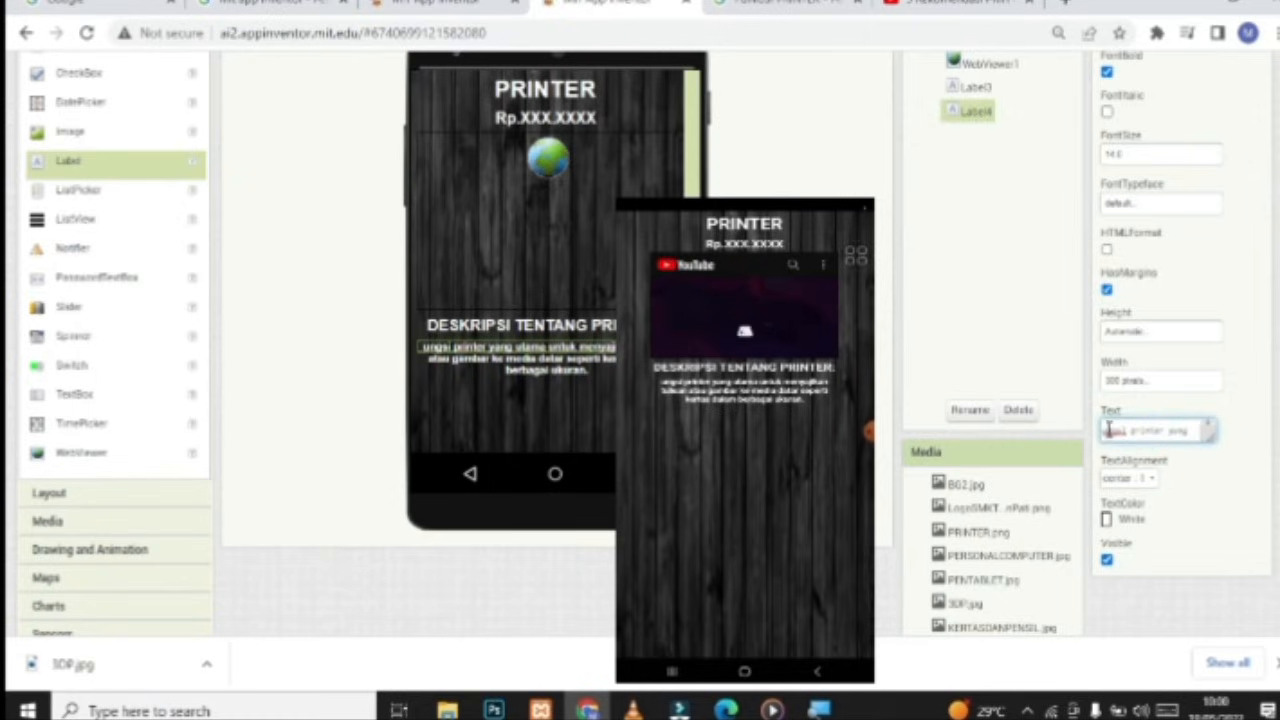
type("F")
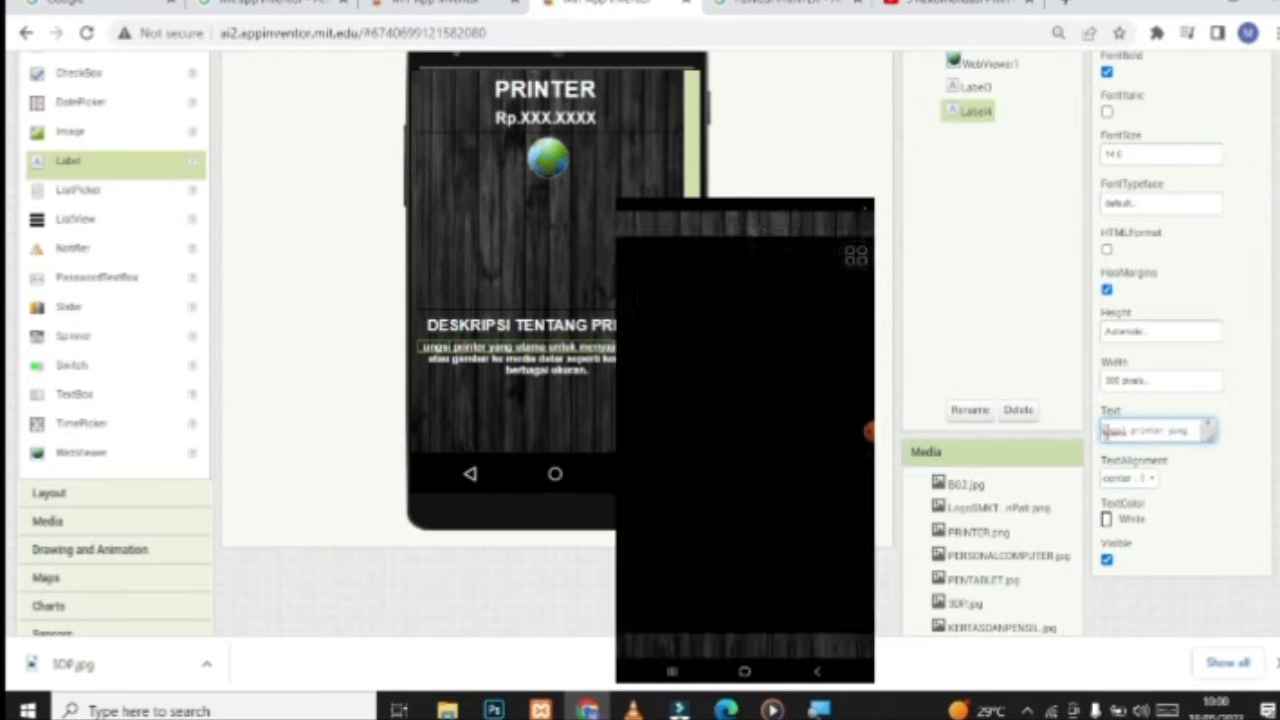
left_click(1185, 470)
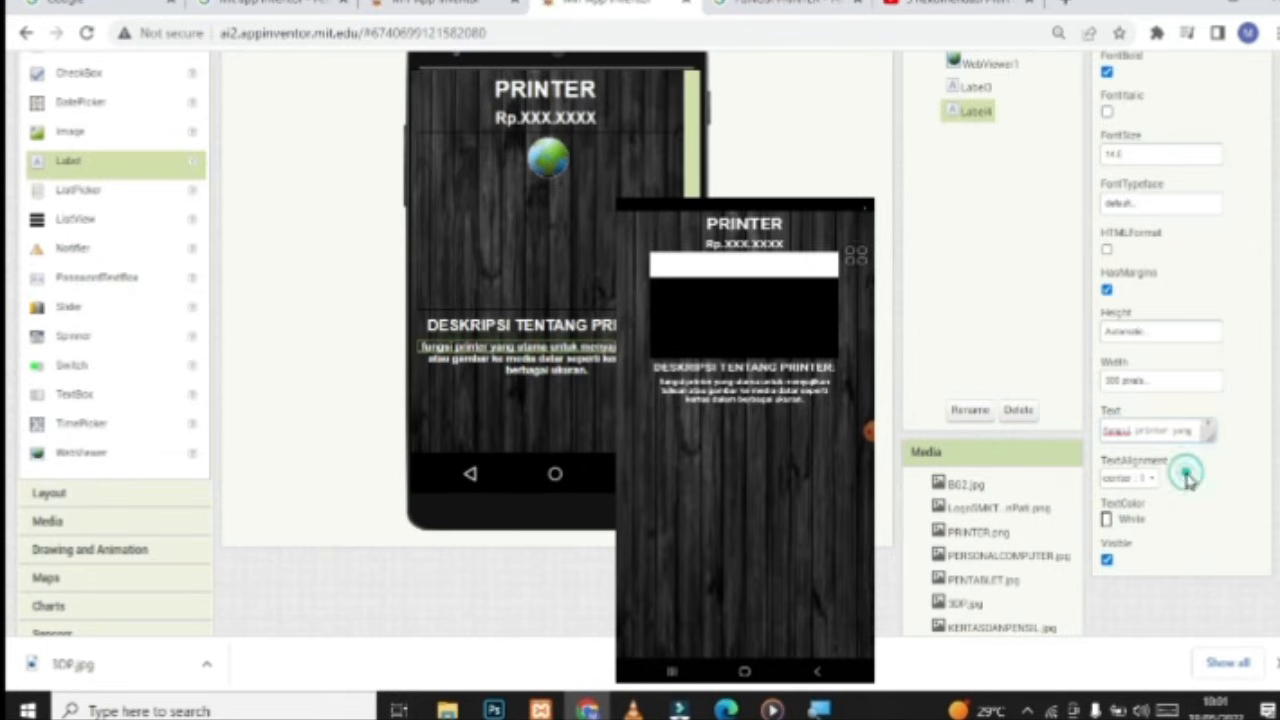
Switch to the PC screen and turn off its title and status bar
scroll(386, 223, "up", 3)
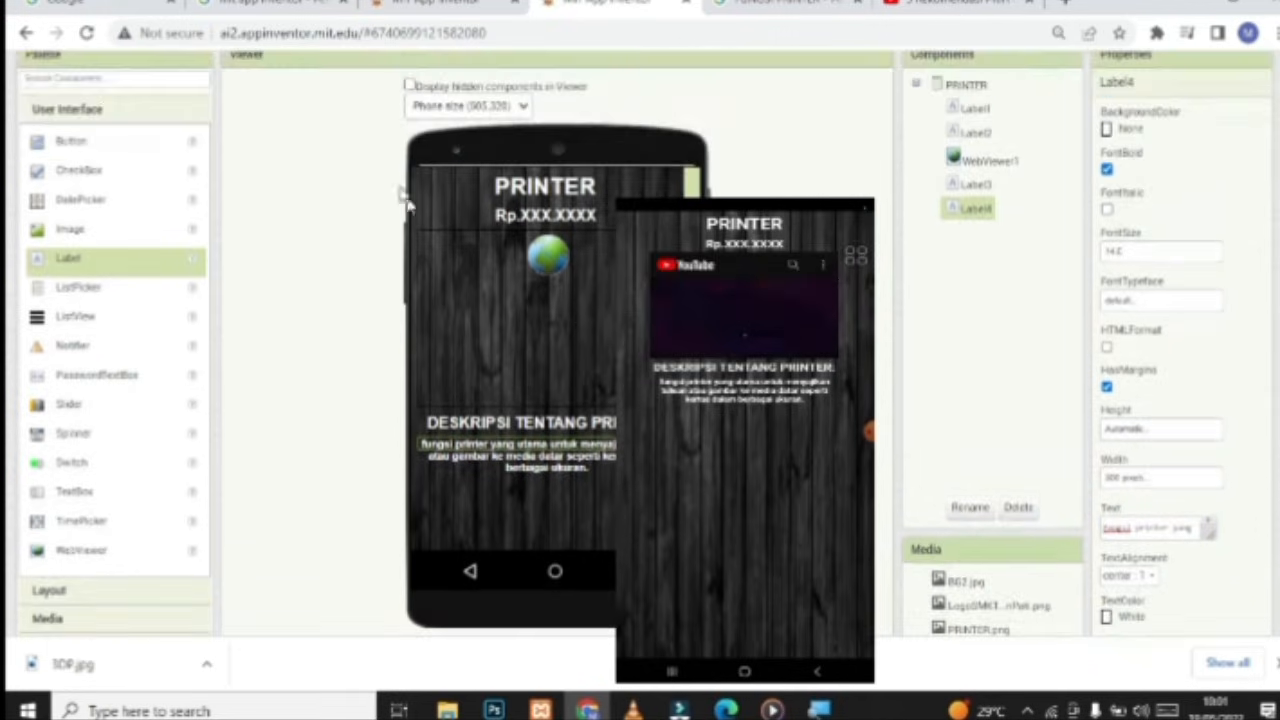
left_click(232, 116)
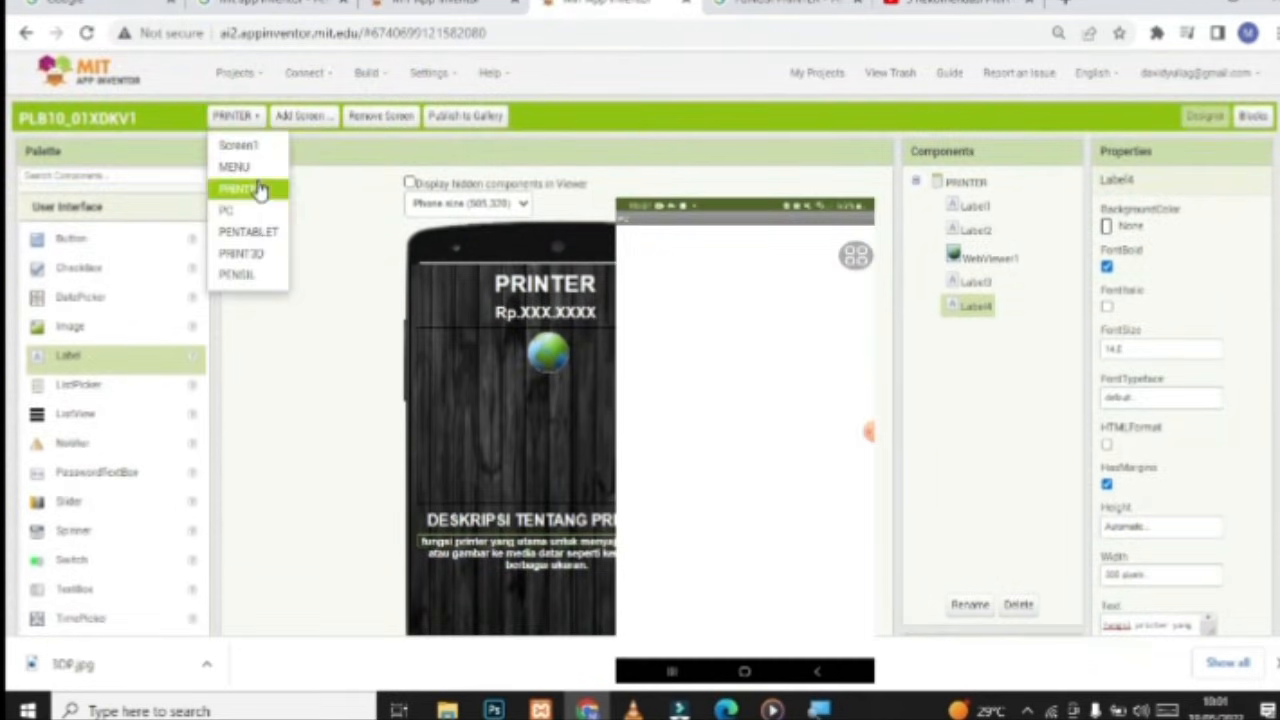
left_click(250, 210)
scroll(1197, 316, "down", 1)
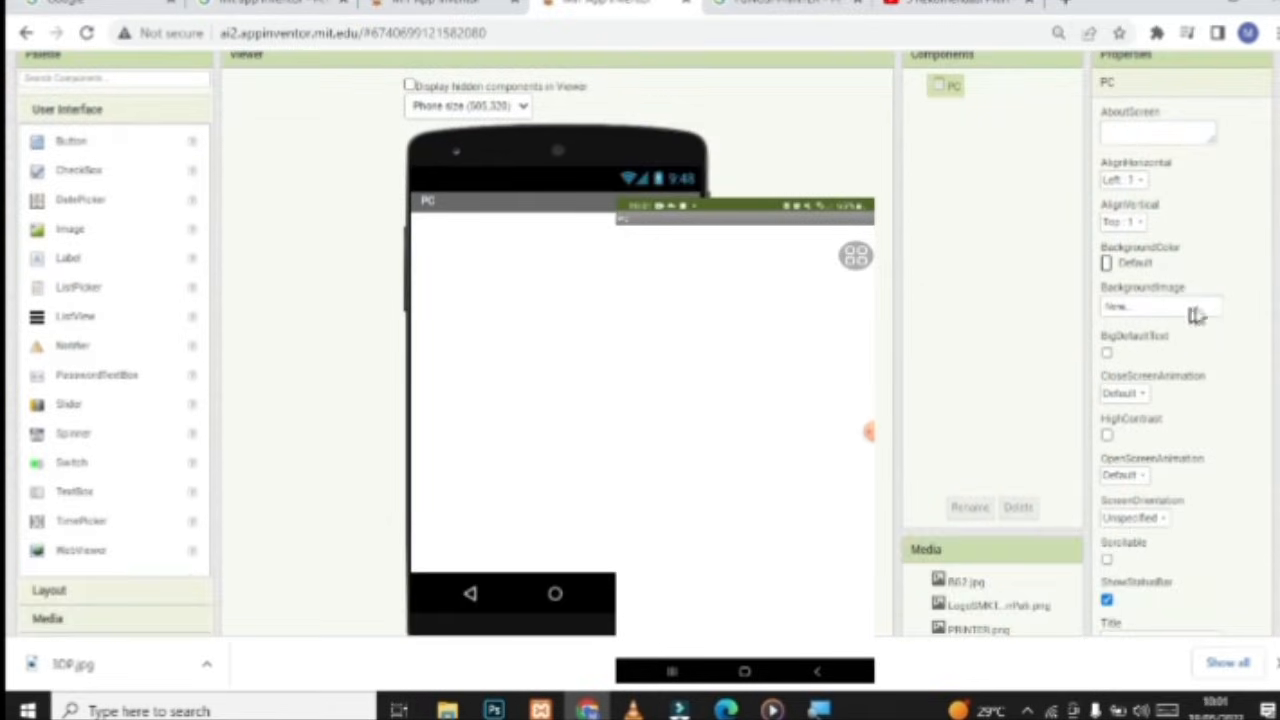
scroll(1197, 420, "down", 2)
scroll(1190, 423, "up", 2)
scroll(1150, 432, "down", 2)
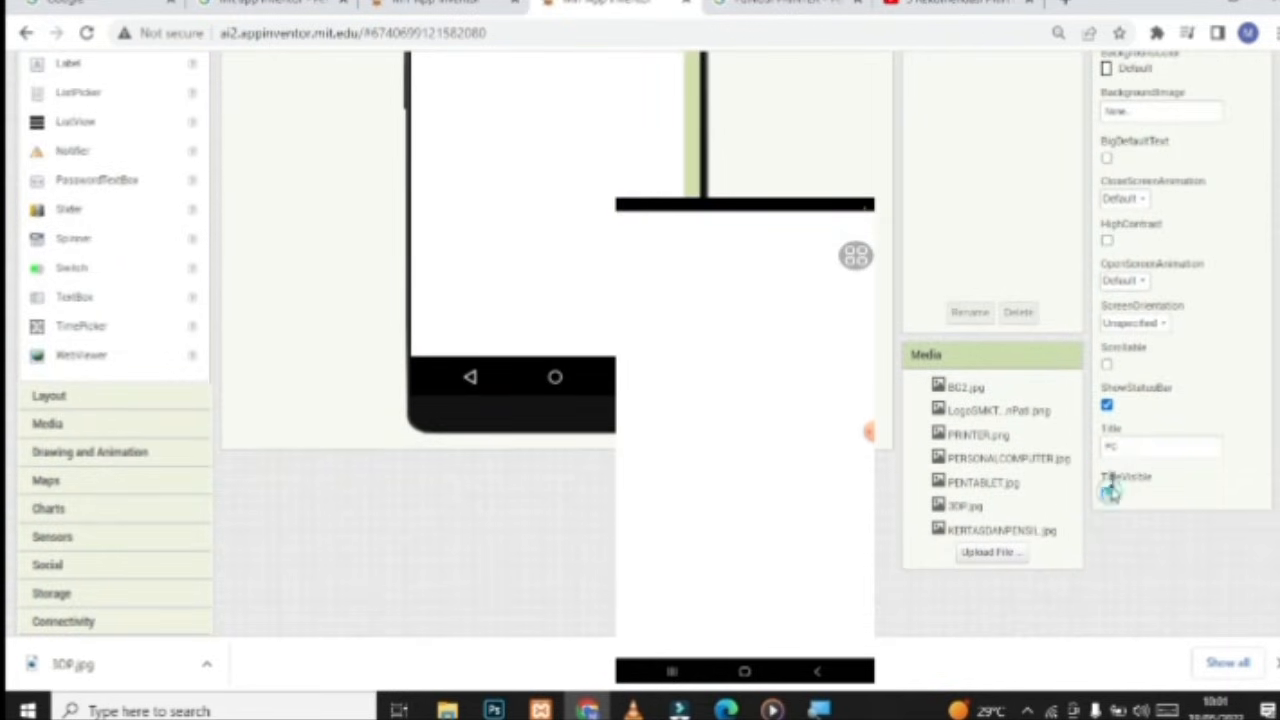
left_click(1107, 405)
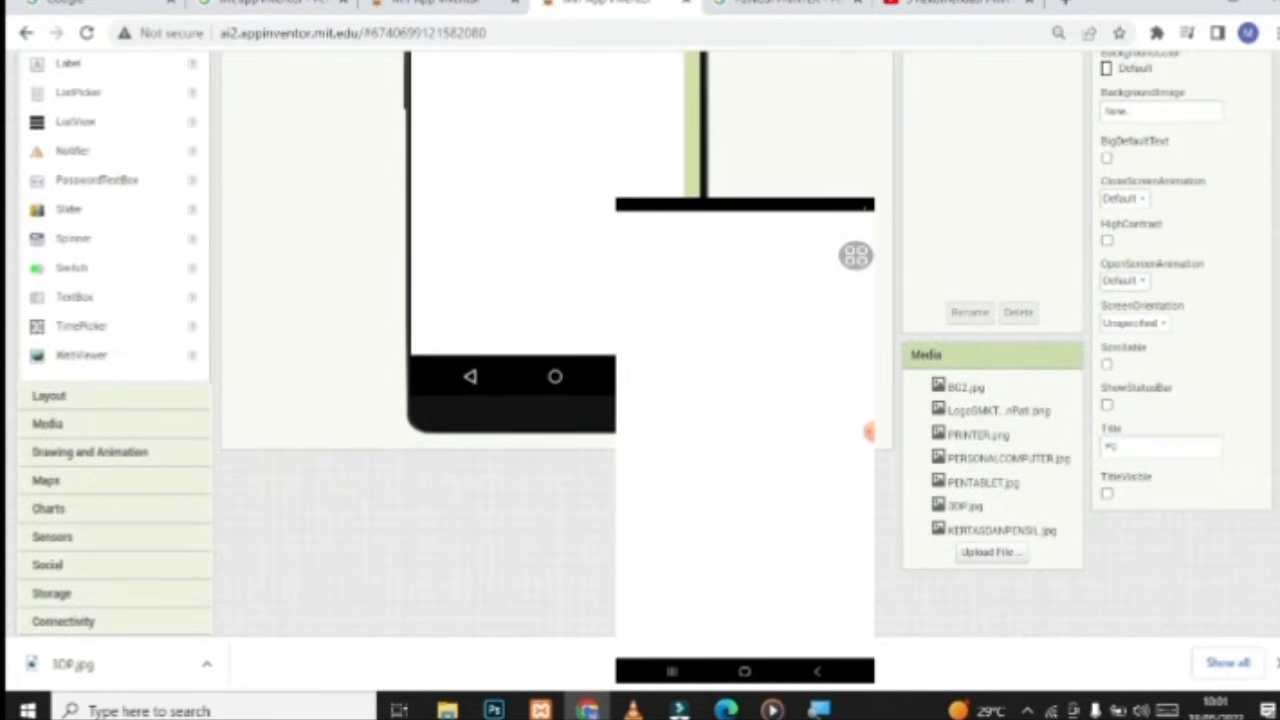
scroll(1108, 395, "up", 3)
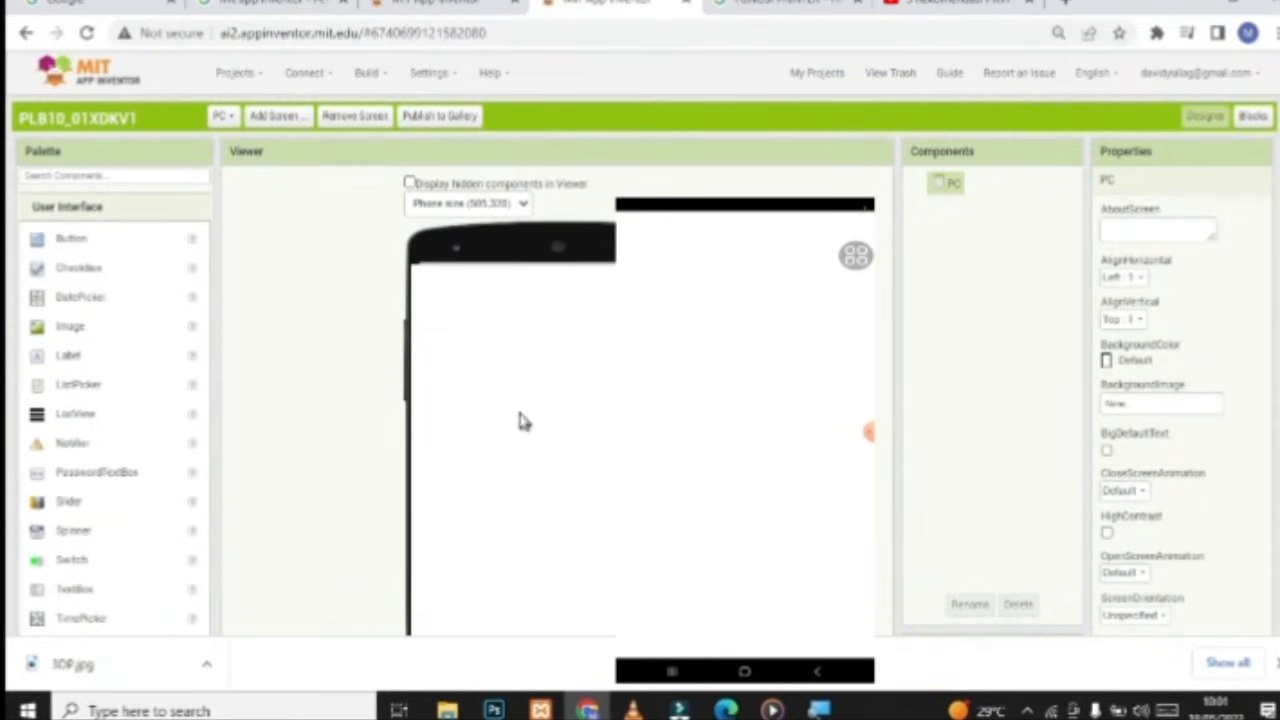
Set the PC screen's background image to BG2.jpg
scroll(418, 285, "down", 1)
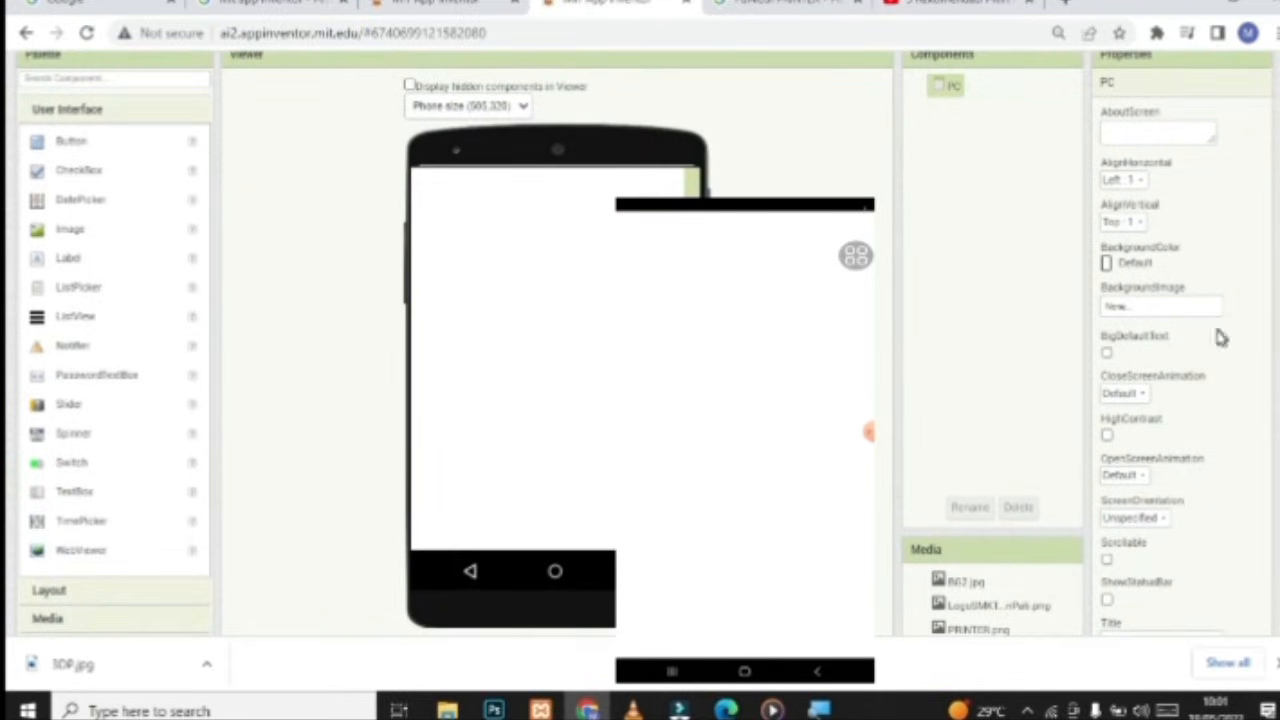
left_click(1162, 310)
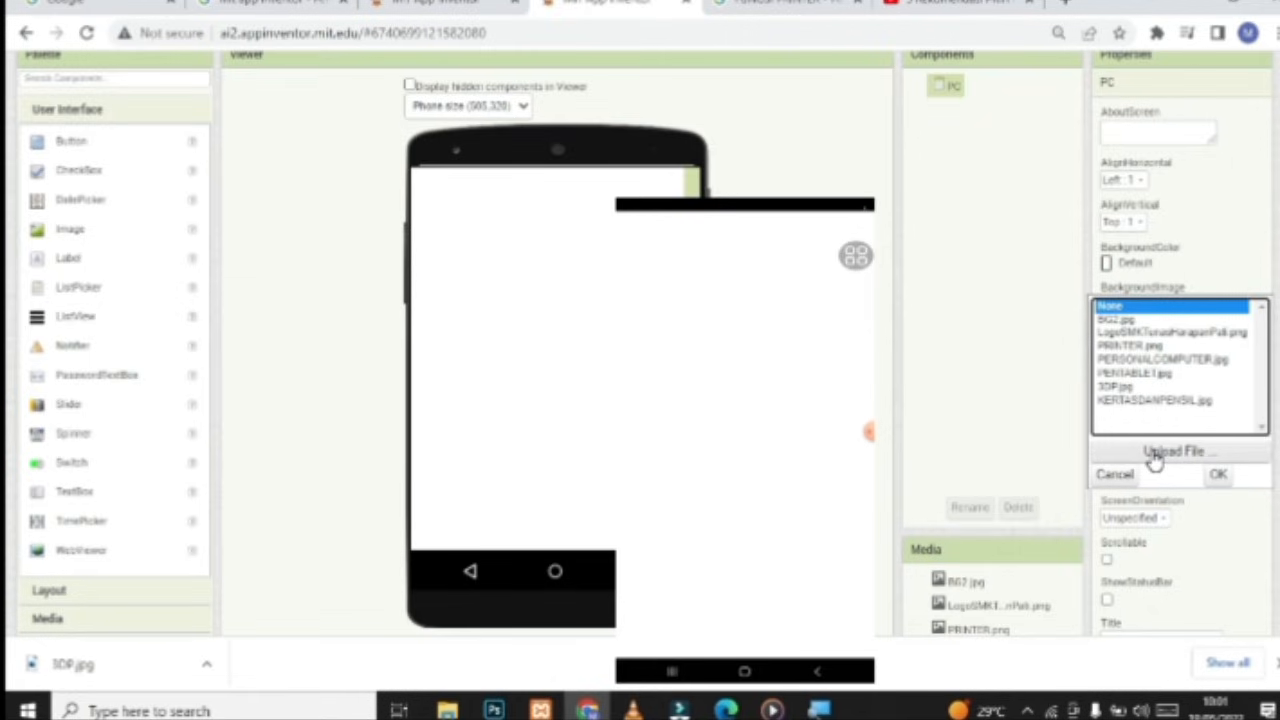
left_click(1130, 321)
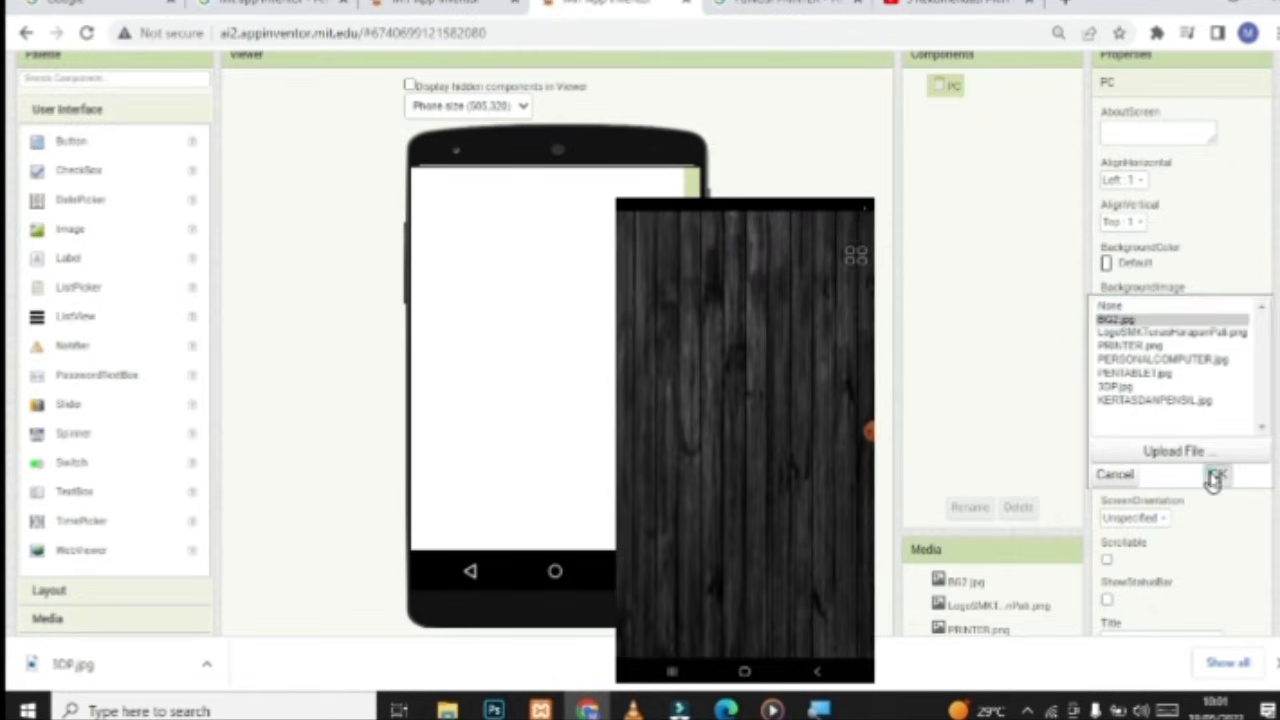
left_click(1214, 474)
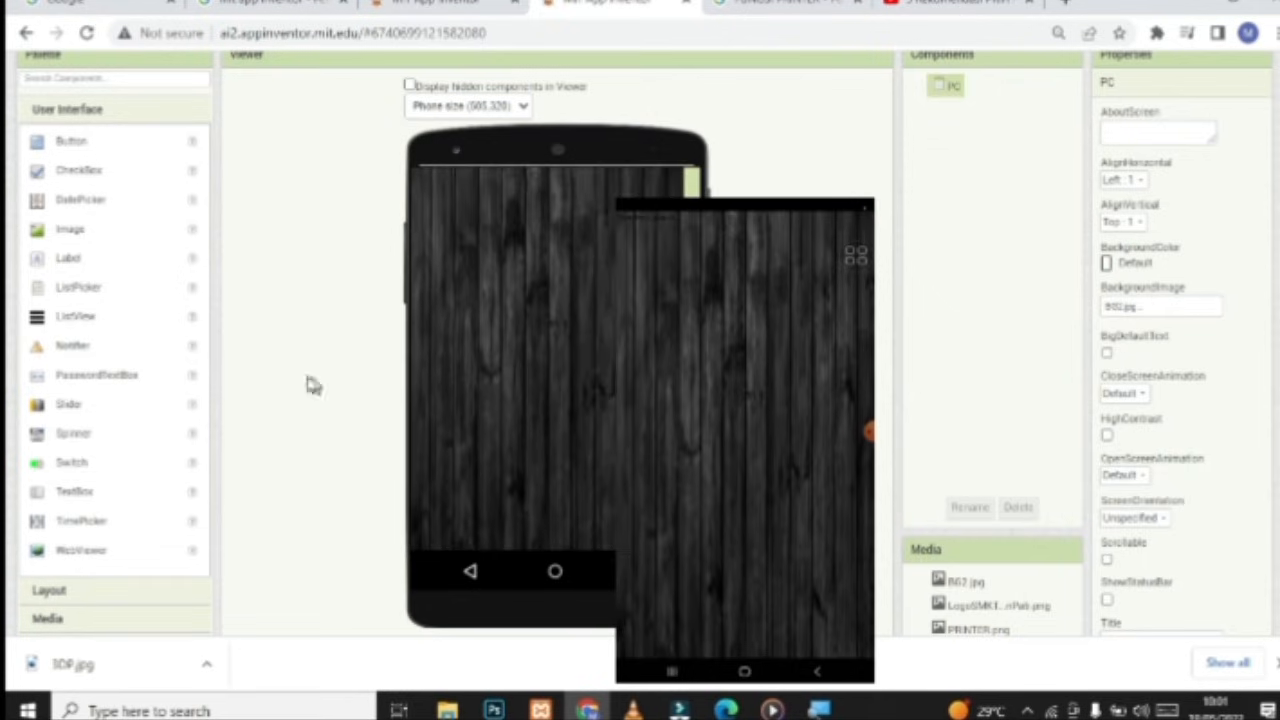
Add a label to the PC screen and center the screen's contents horizontally
left_click_drag(45, 275, 604, 225)
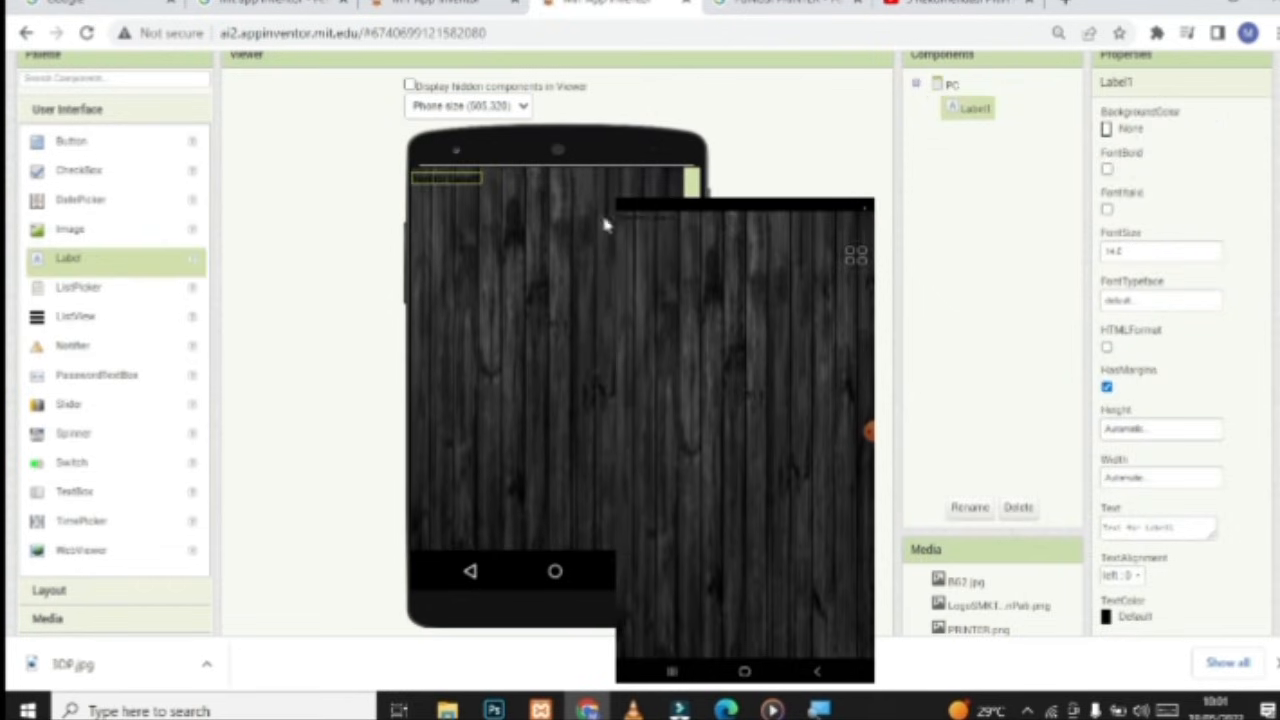
left_click(950, 84)
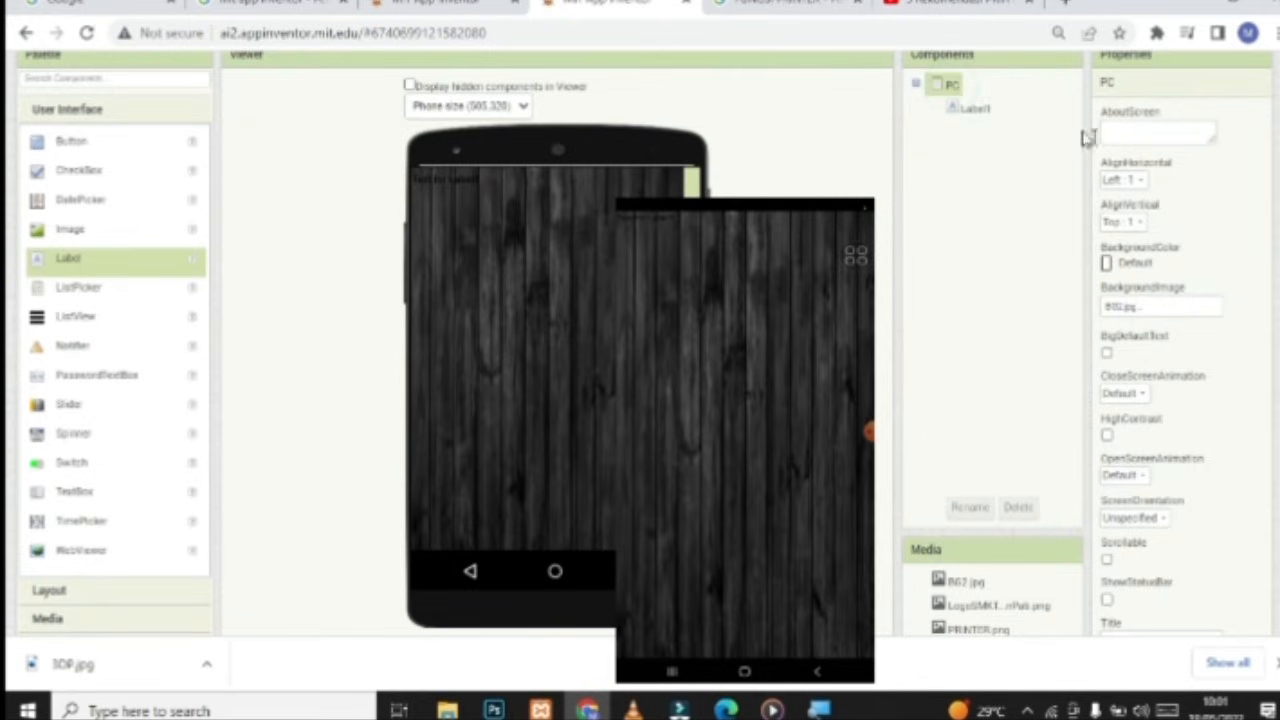
left_click(1130, 180)
left_click(1127, 220)
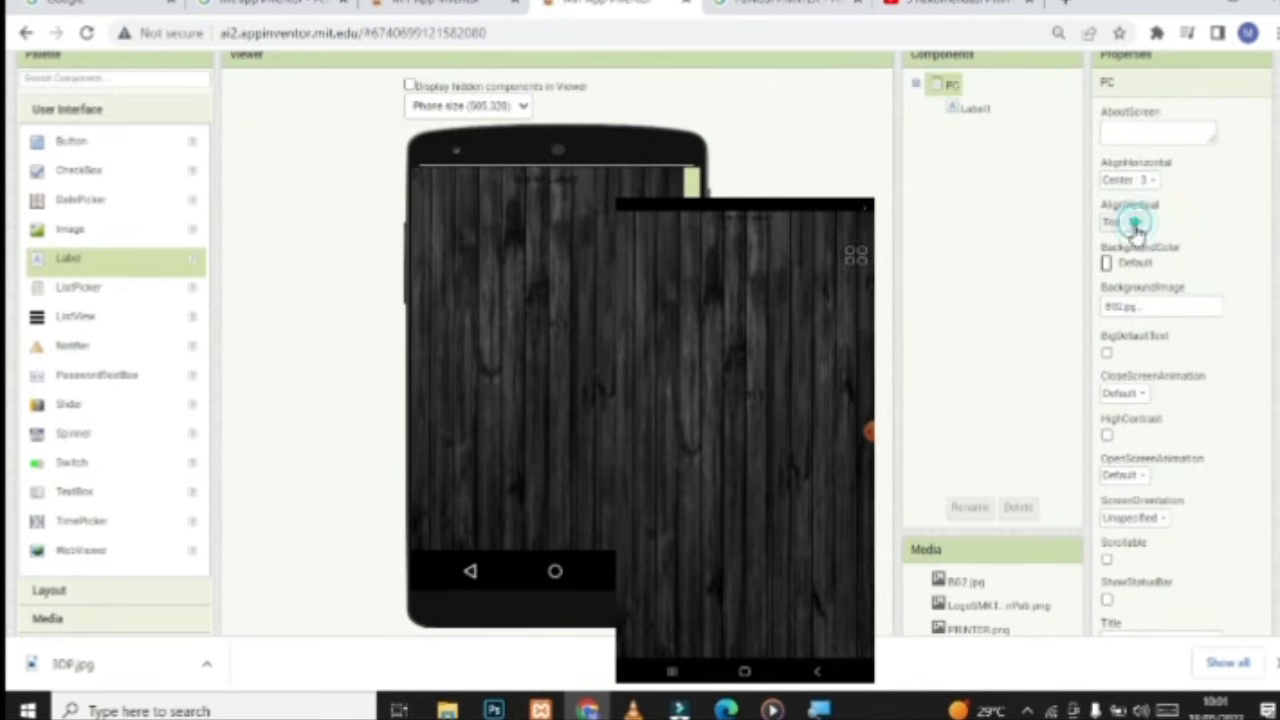
scroll(1145, 365, "down", 1)
scroll(1130, 200, "up", 2)
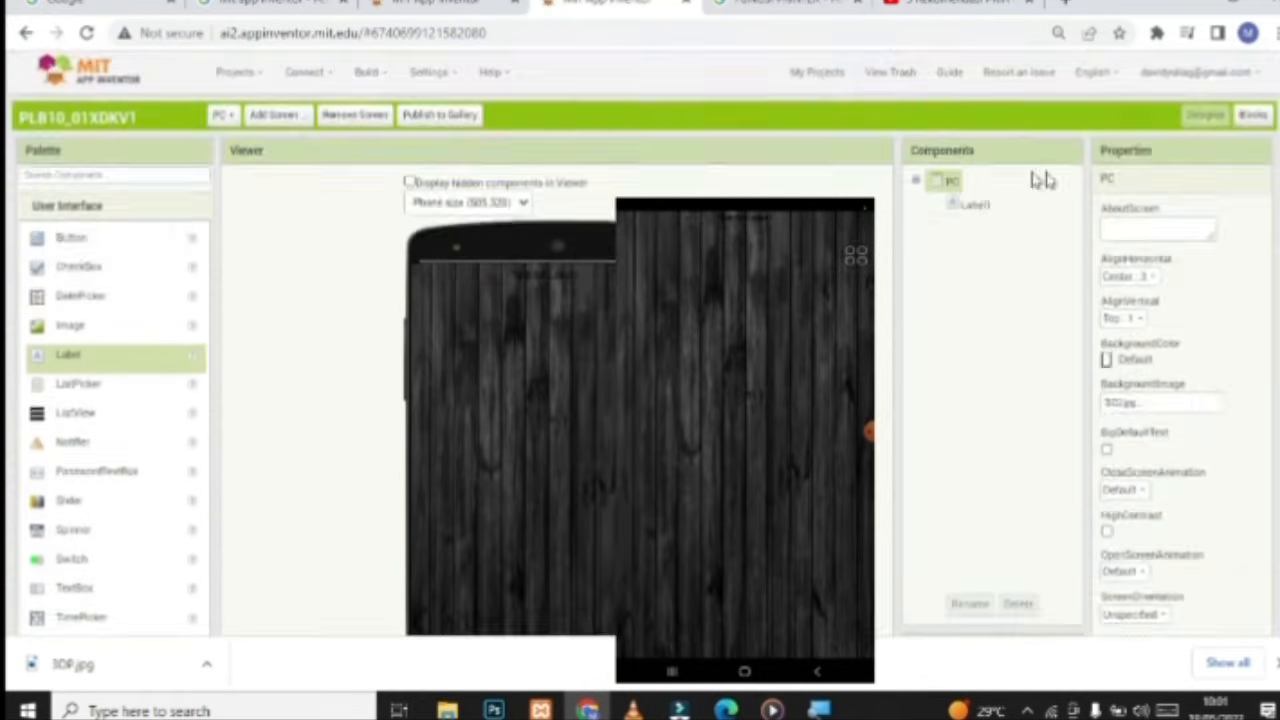
Make the PC screen's first label bold with a font size of 30
left_click(974, 206)
left_click(1106, 266)
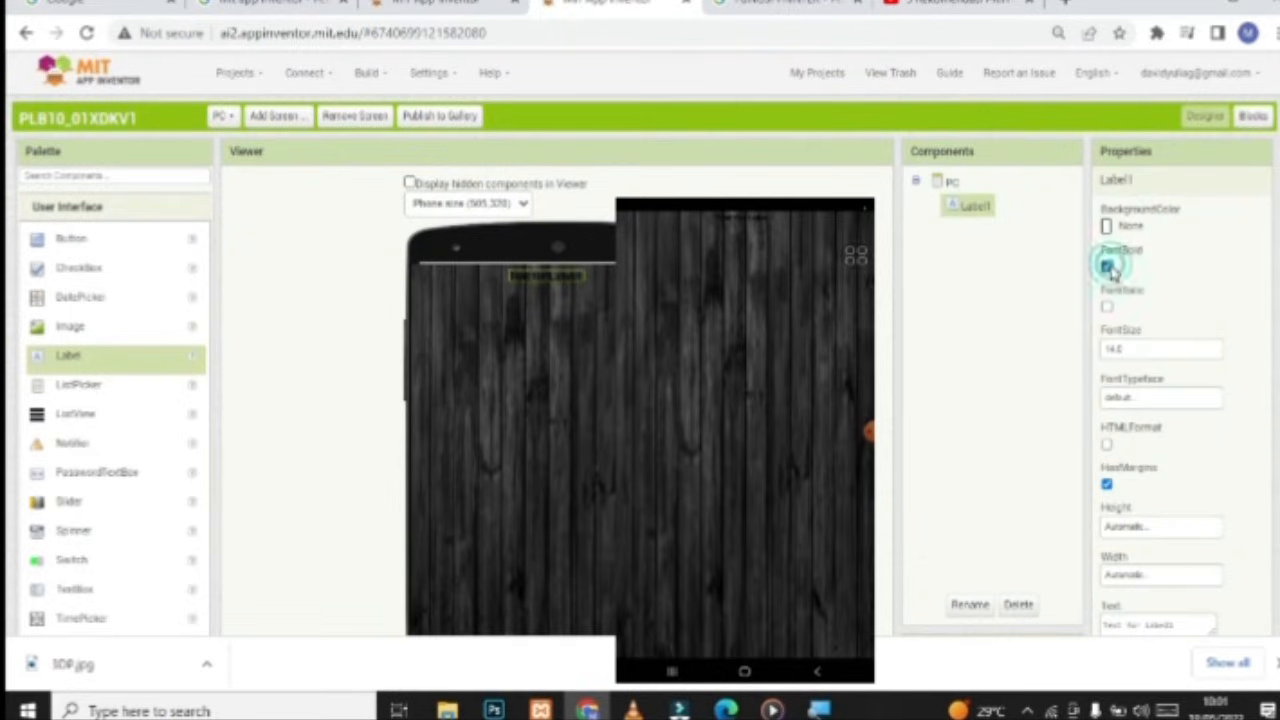
scroll(1112, 282, "down", 1)
left_click(1112, 251)
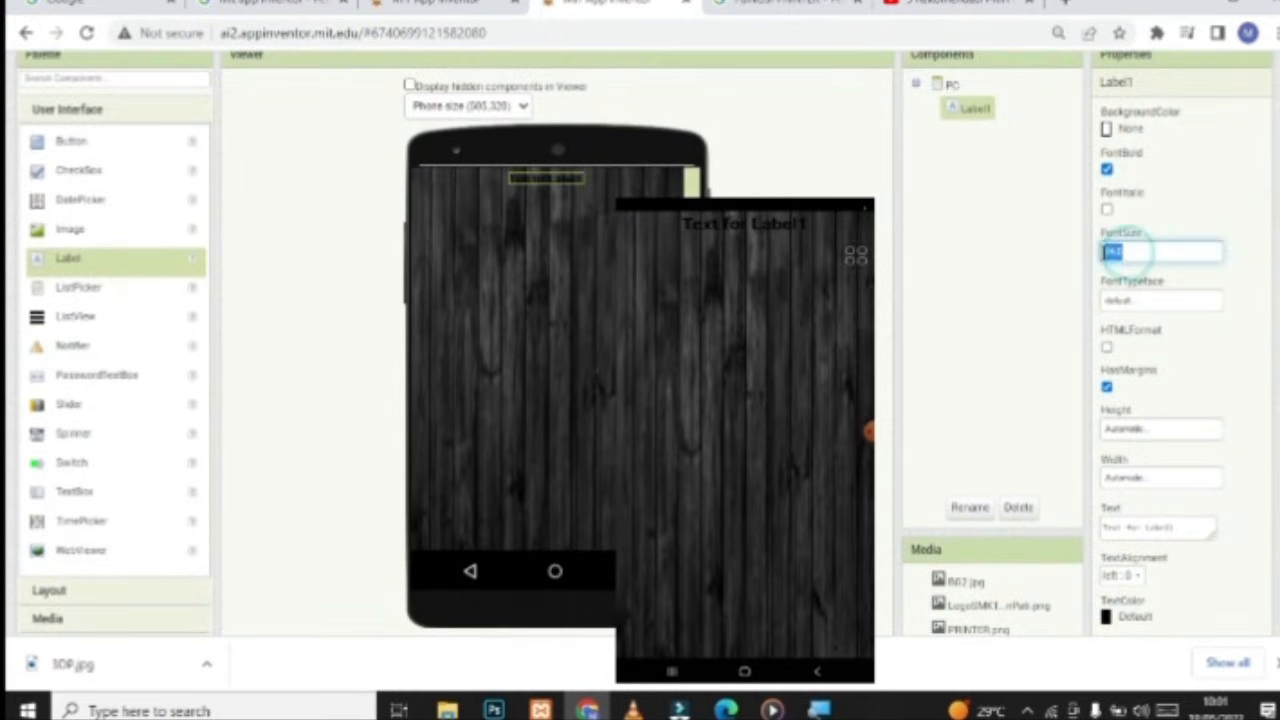
left_click(1192, 350)
Set the first label's text color to white
scroll(1200, 385, "down", 1)
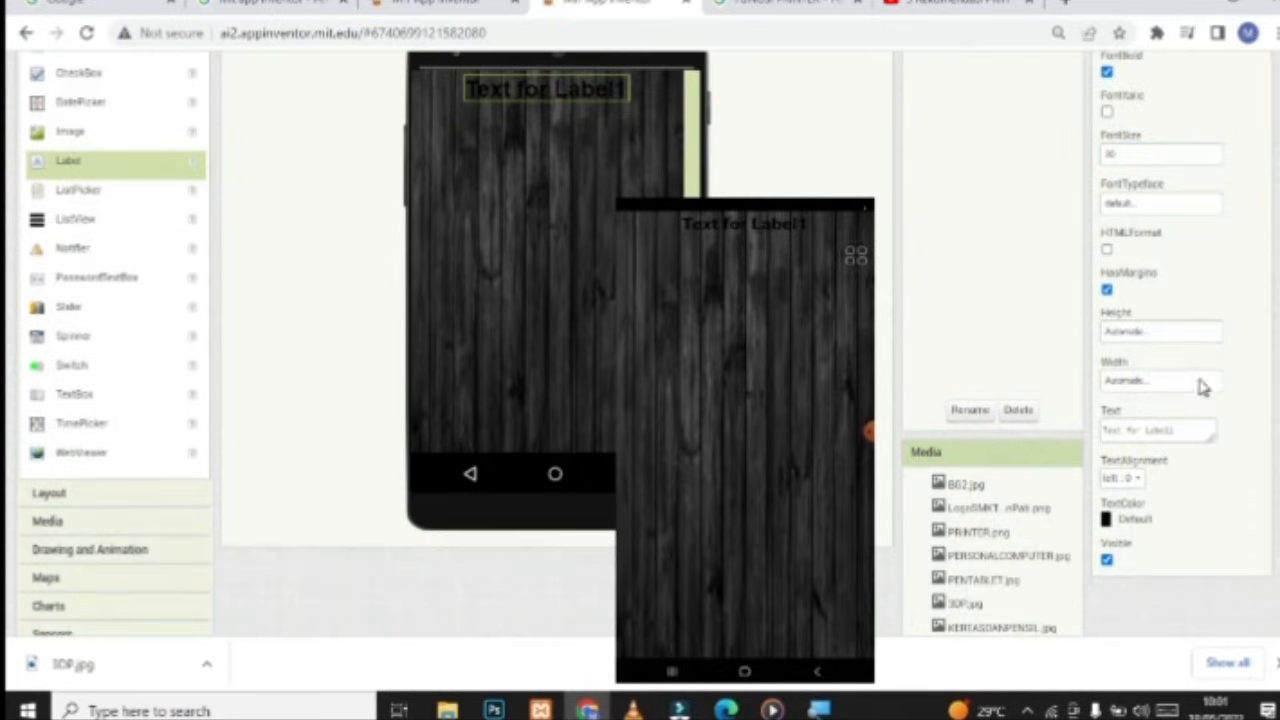
left_click(1131, 480)
left_click(1211, 490)
left_click(1157, 521)
left_click(1140, 452)
scroll(1150, 460, "up", 1)
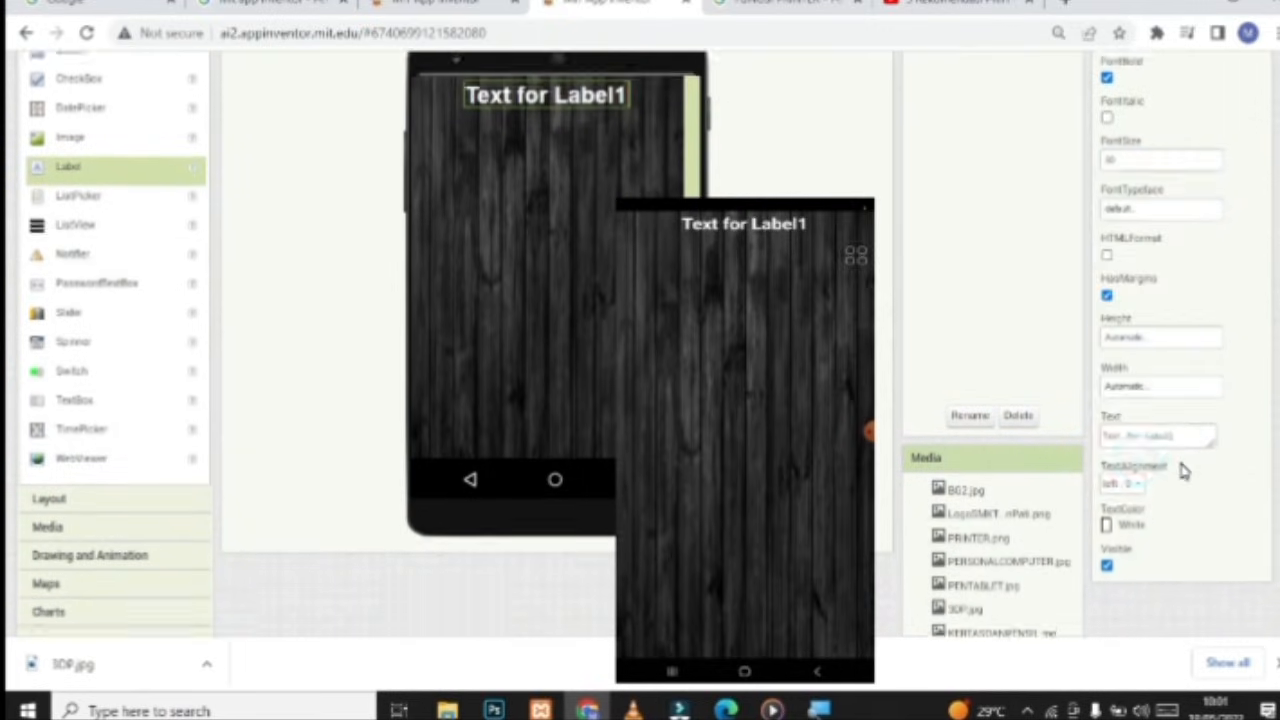
Replace the first label's placeholder text with "PC"
left_click_drag(1176, 530, 1094, 531)
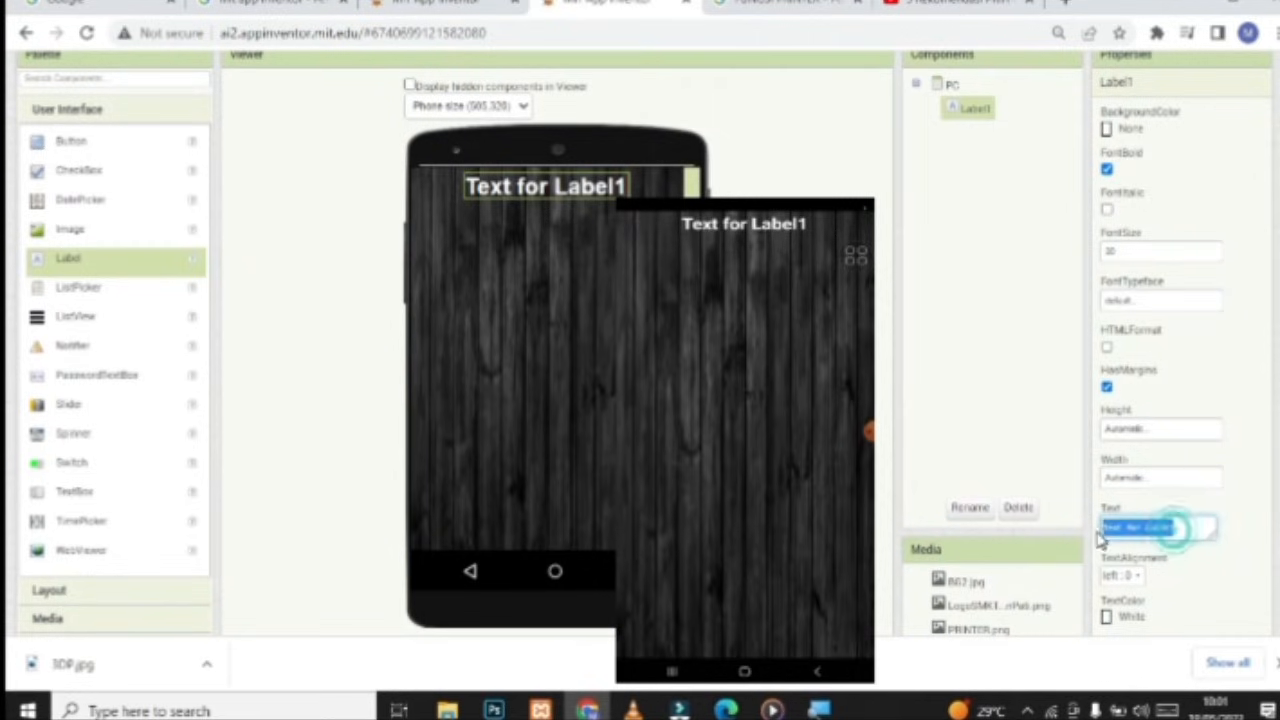
key("BackSpace")
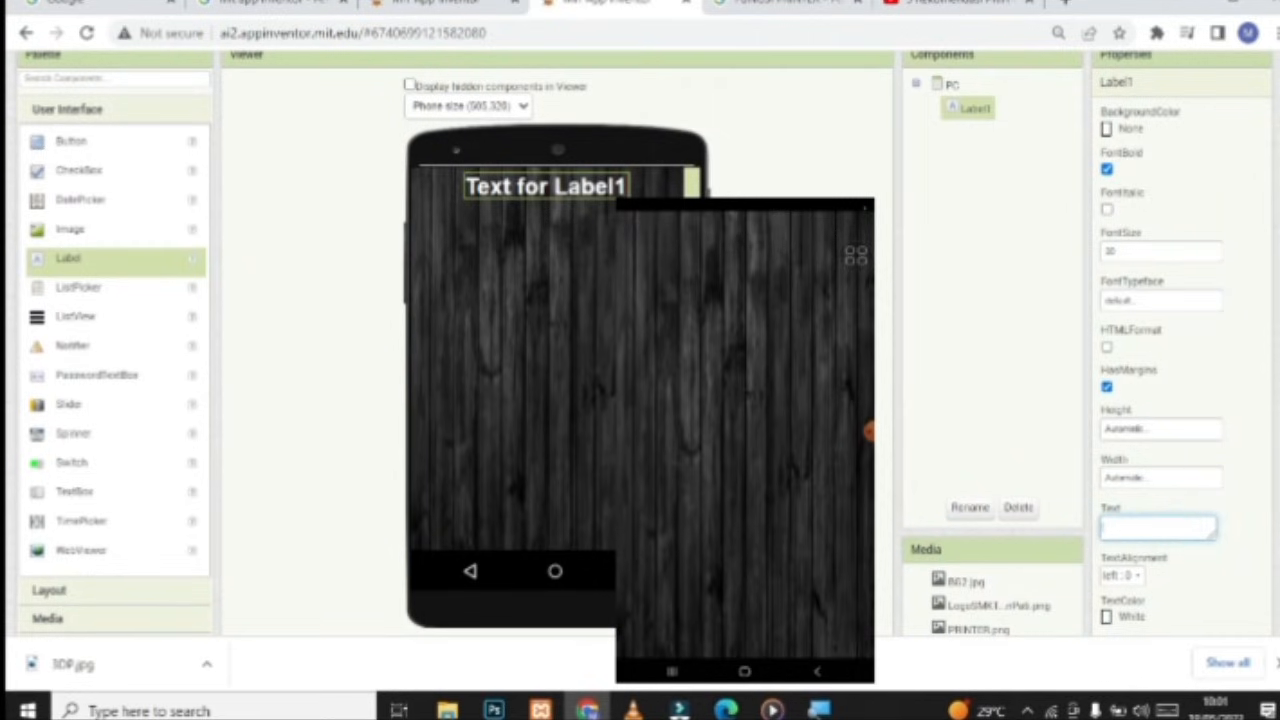
scroll(561, 265, "up", 1)
left_click(222, 116)
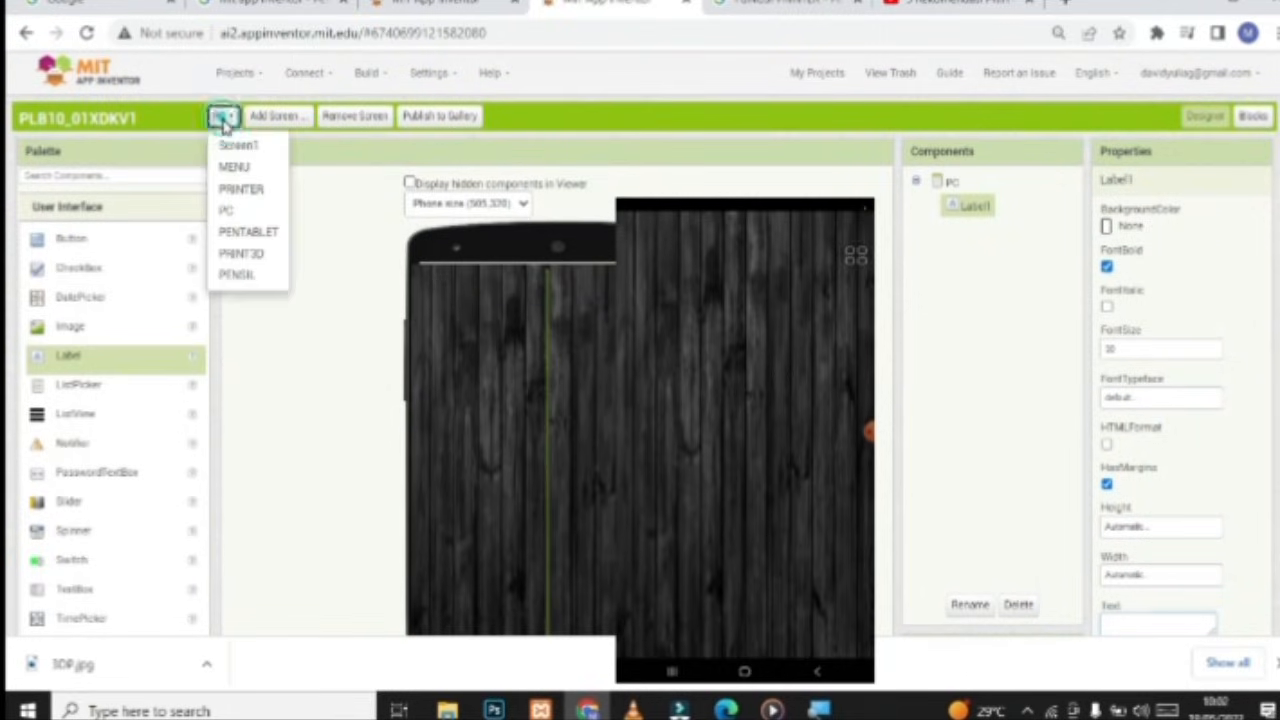
scroll(1122, 517, "down", 1)
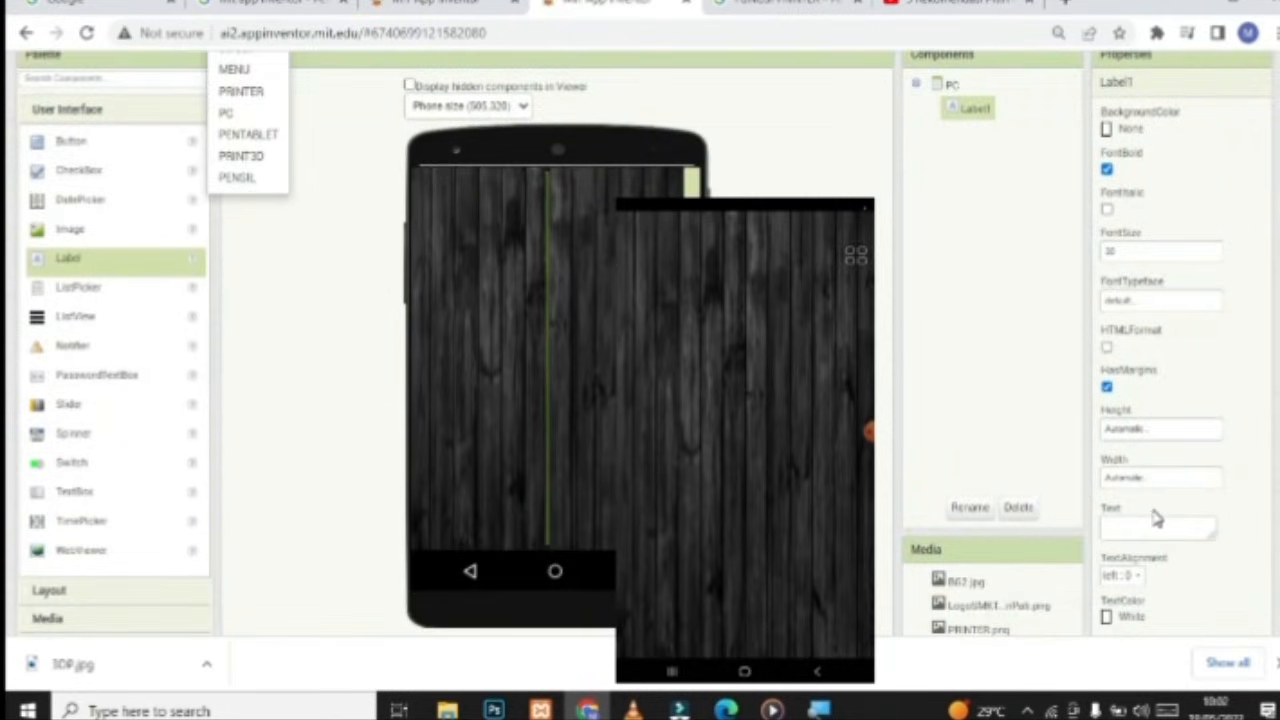
left_click(1155, 522)
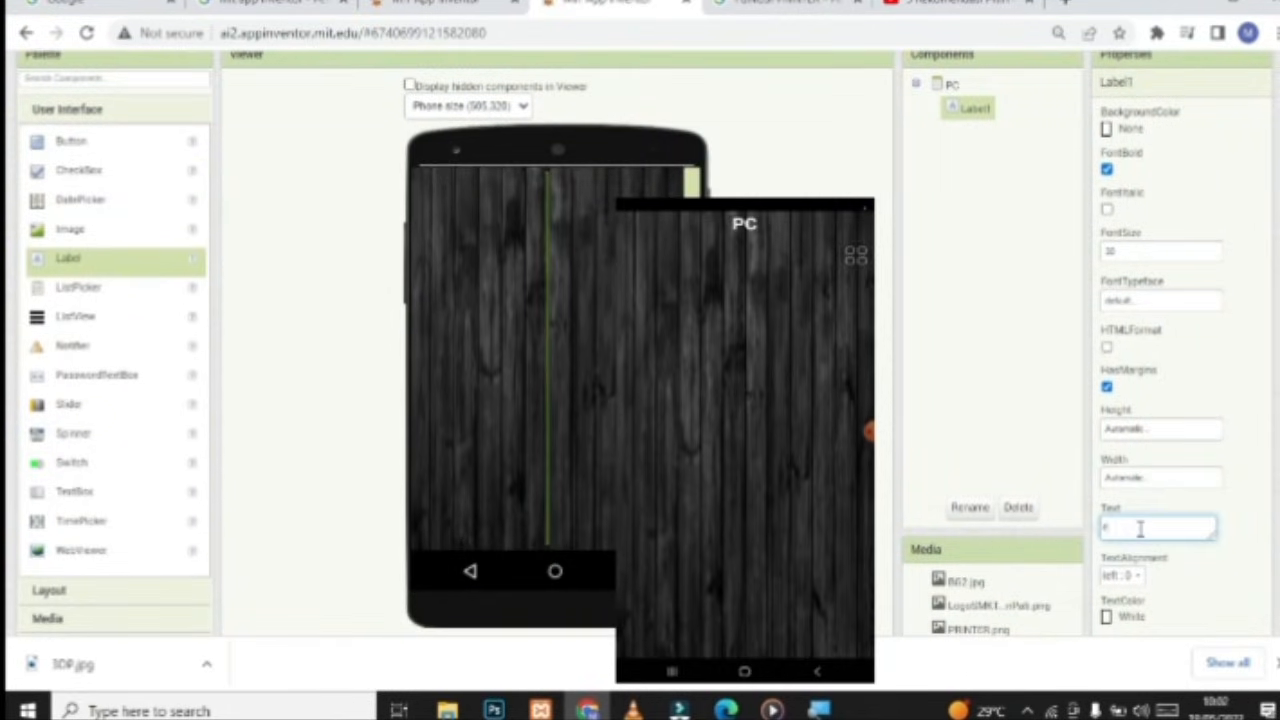
left_click(1210, 518)
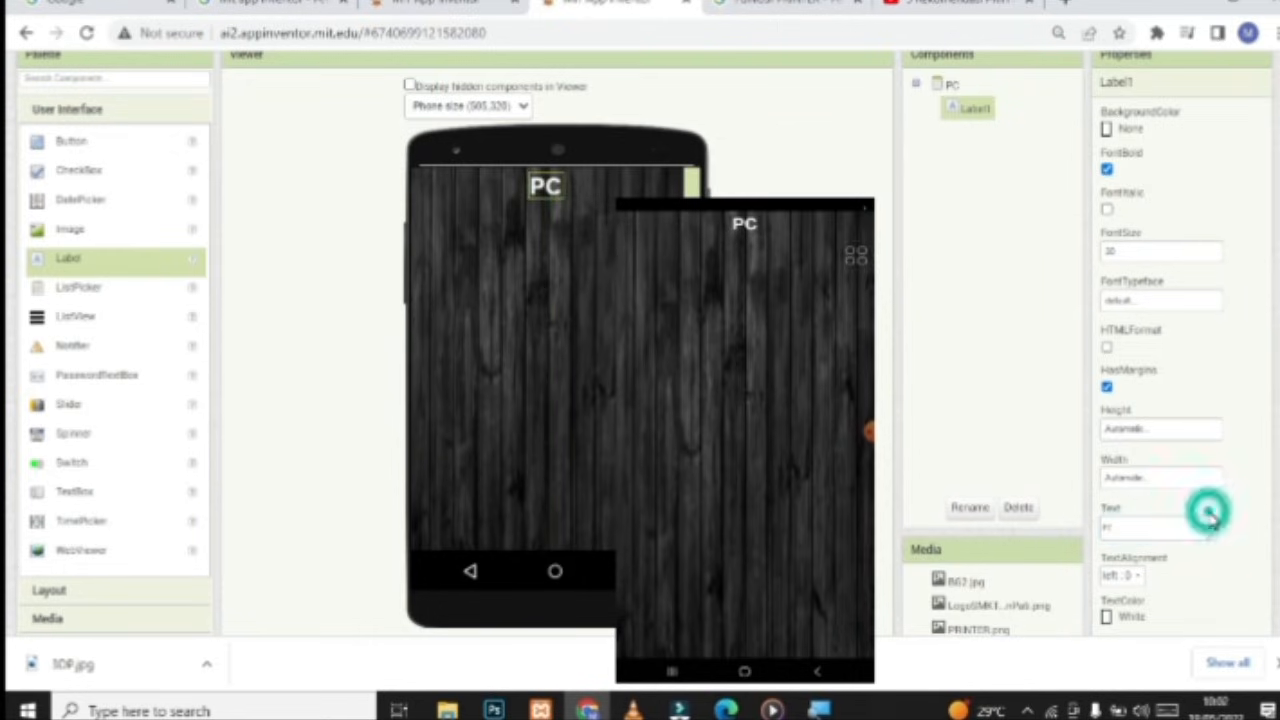
Add a second label below the PC heading and a WebViewer beneath it
left_click_drag(62, 265, 535, 232)
left_click_drag(85, 557, 553, 255)
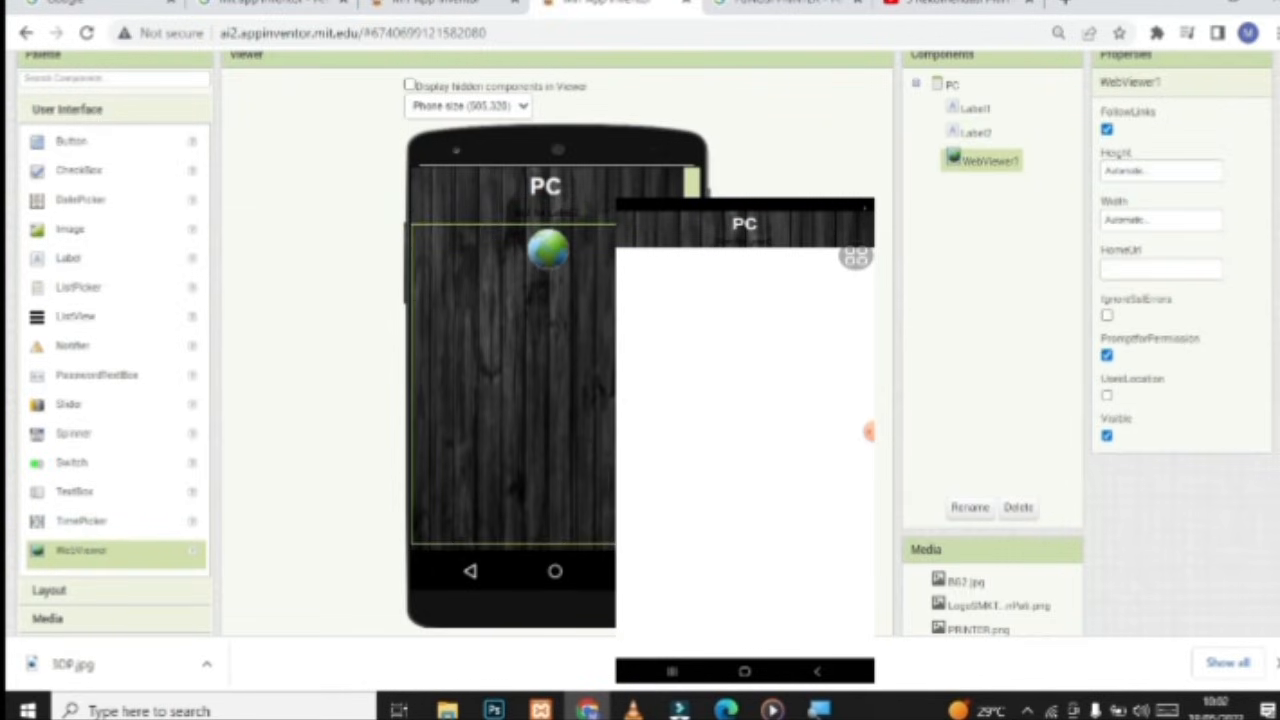
Make the second label bold with a font size of 20
left_click(556, 215)
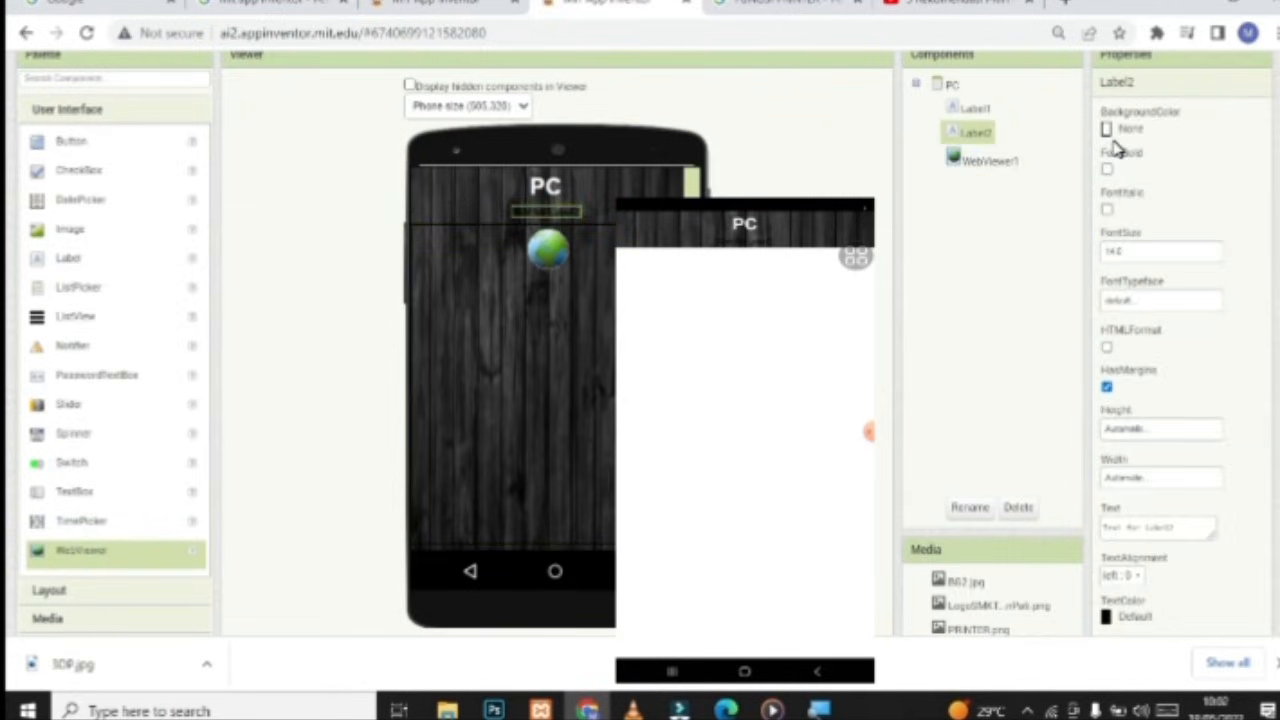
left_click(1107, 170)
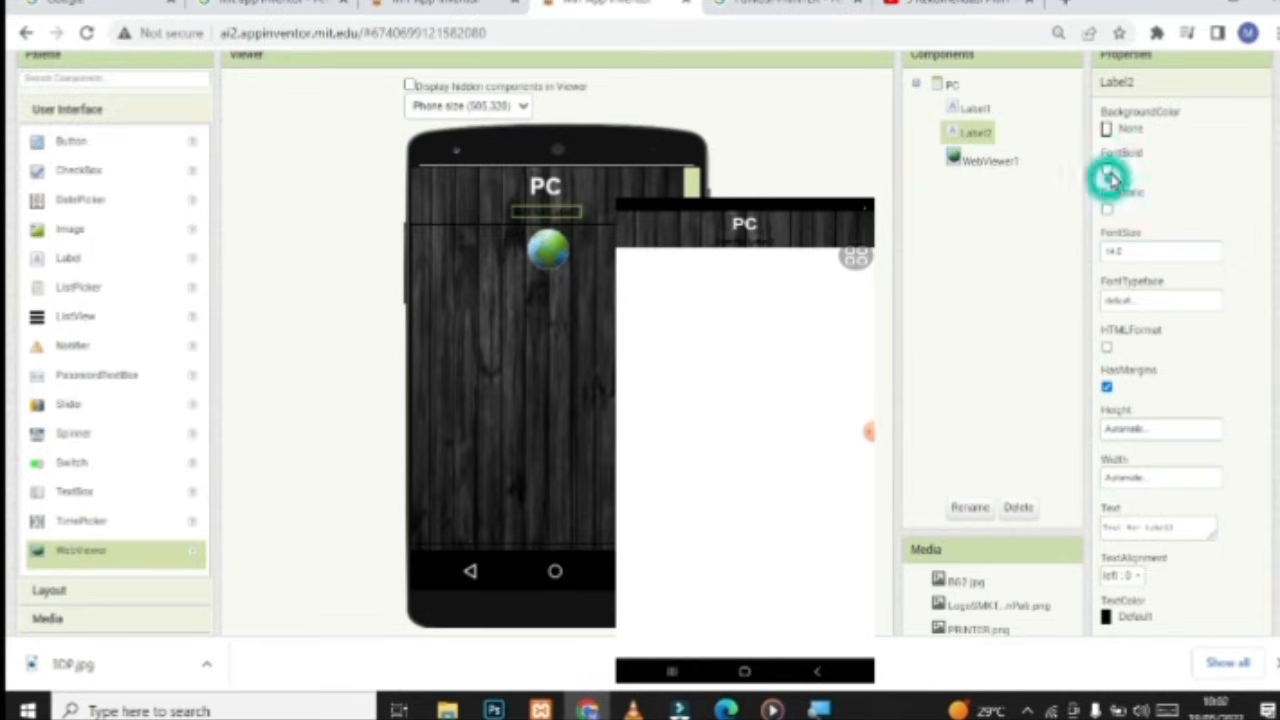
left_click(1120, 251)
type("20")
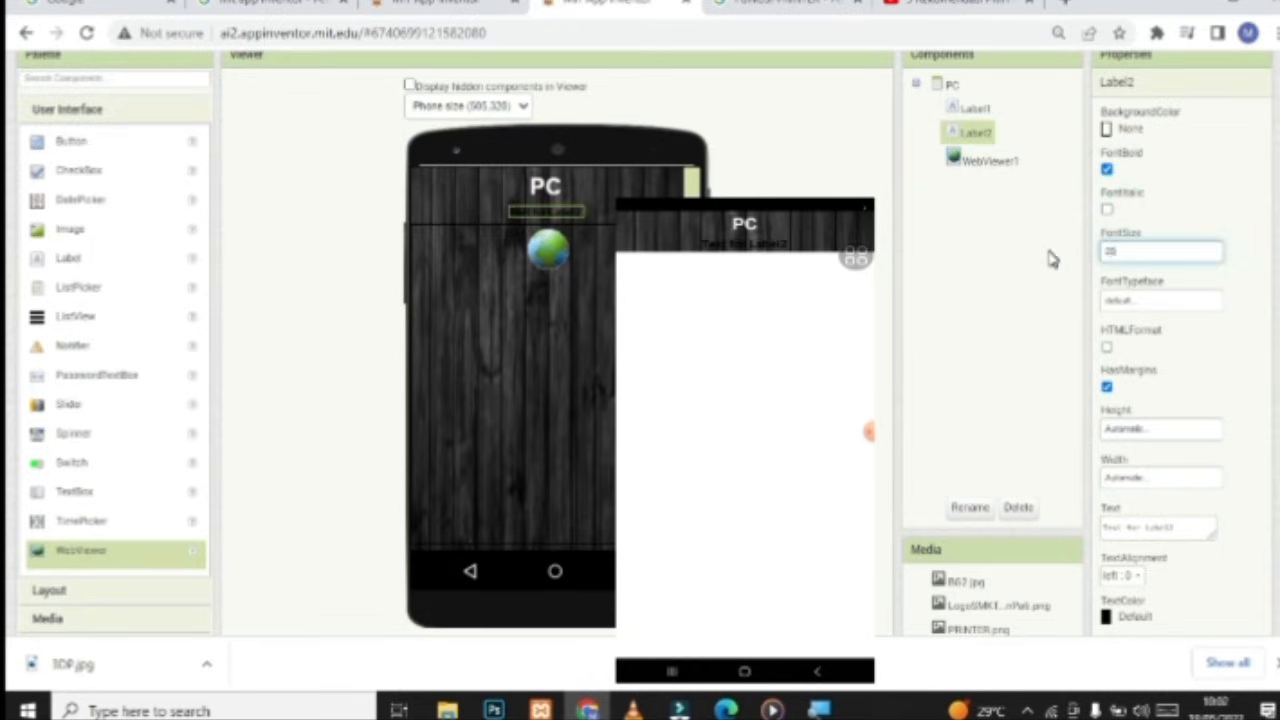
left_click(1228, 200)
Set the second label's text color to white
scroll(1143, 366, "down", 1)
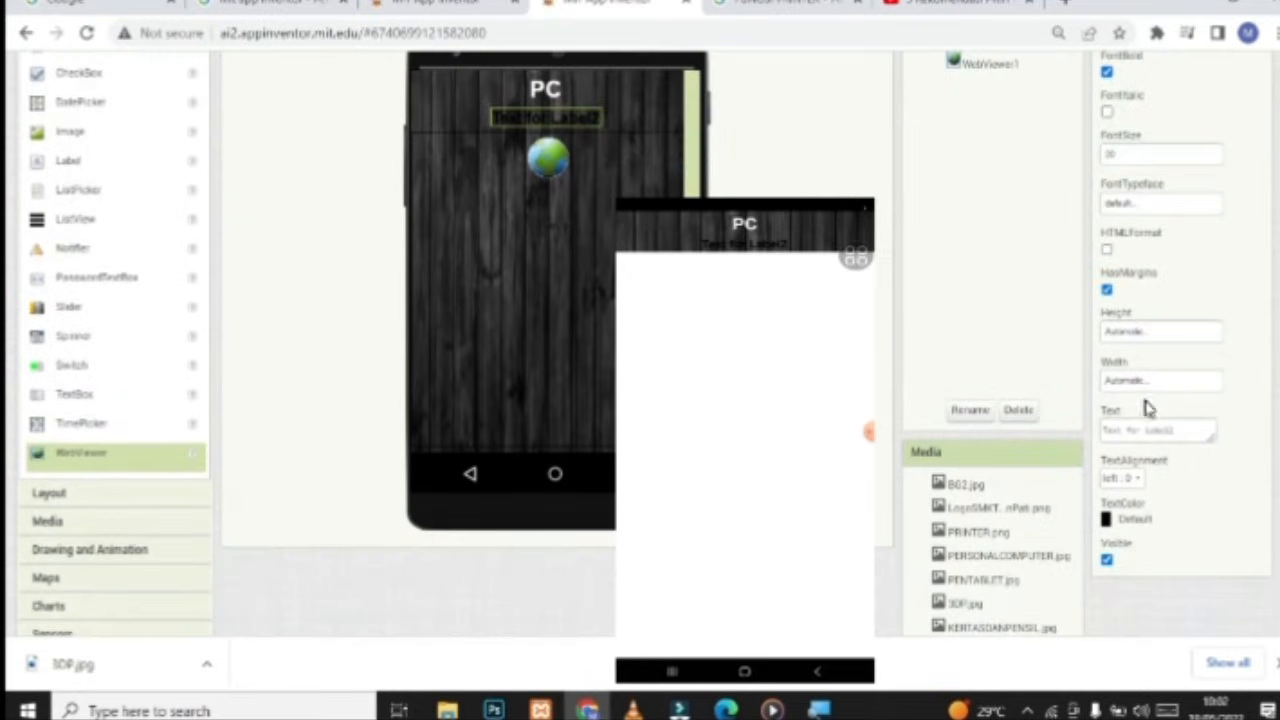
left_click(1158, 383)
left_click(1184, 358)
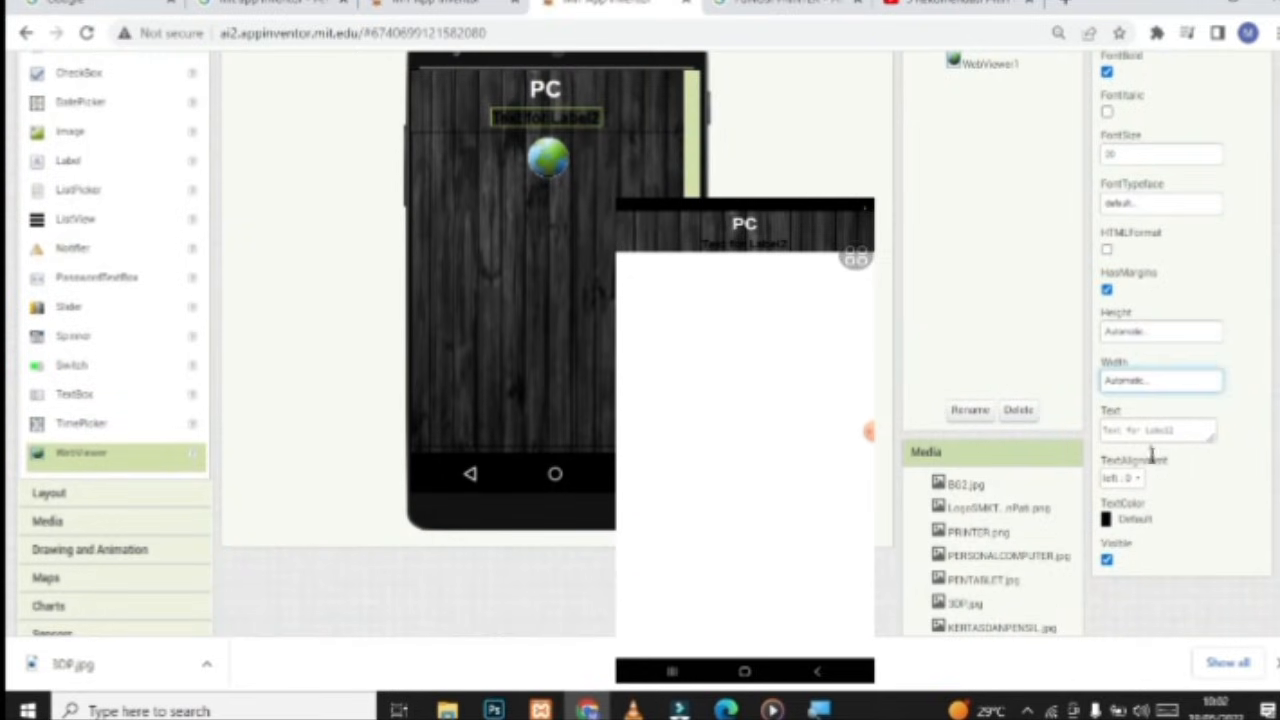
left_click(1122, 478)
left_click(1128, 508)
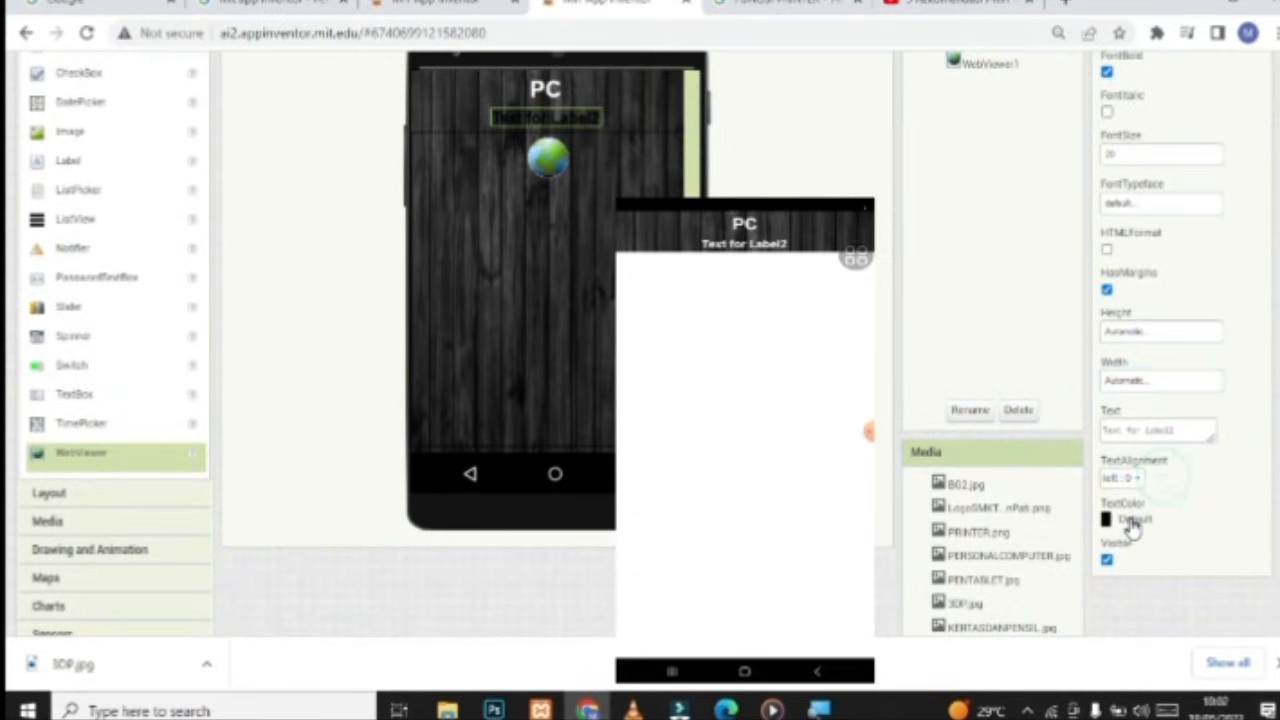
left_click(1130, 518)
left_click(1132, 452)
Replace the second label's placeholder text with the price "Rp.XXX.XXX"
left_click(1172, 430)
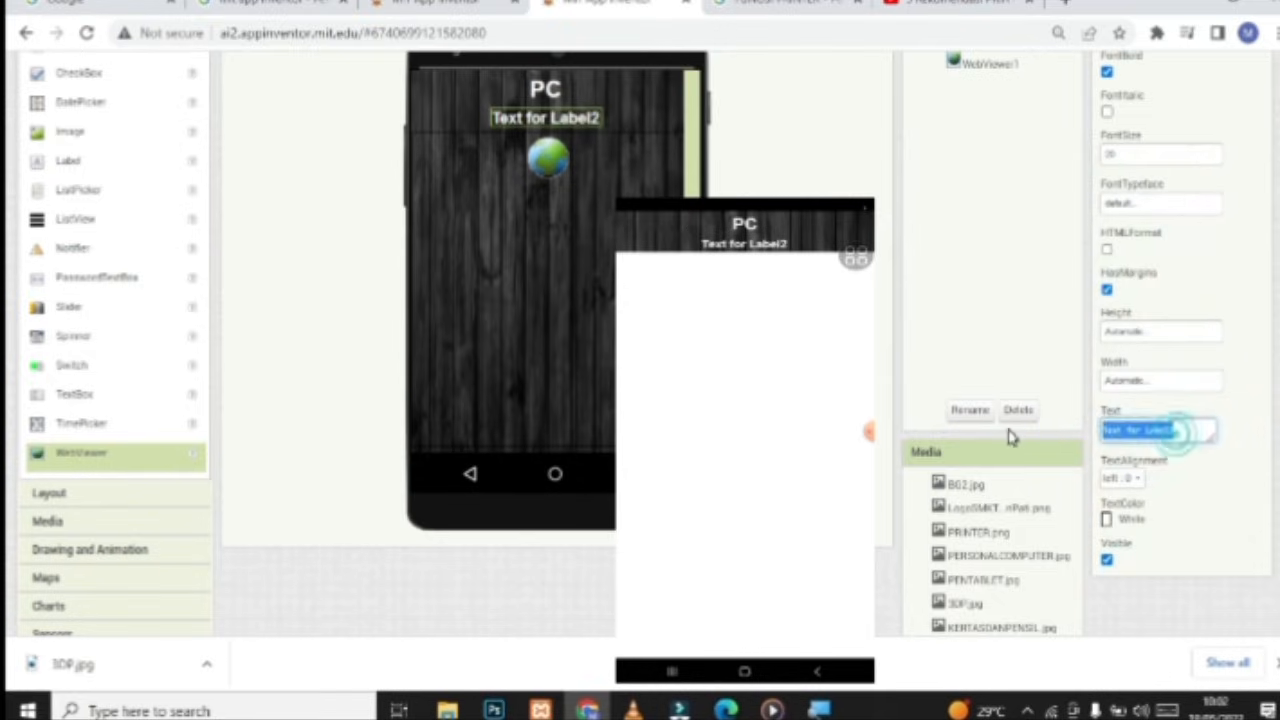
key("BackSpace")
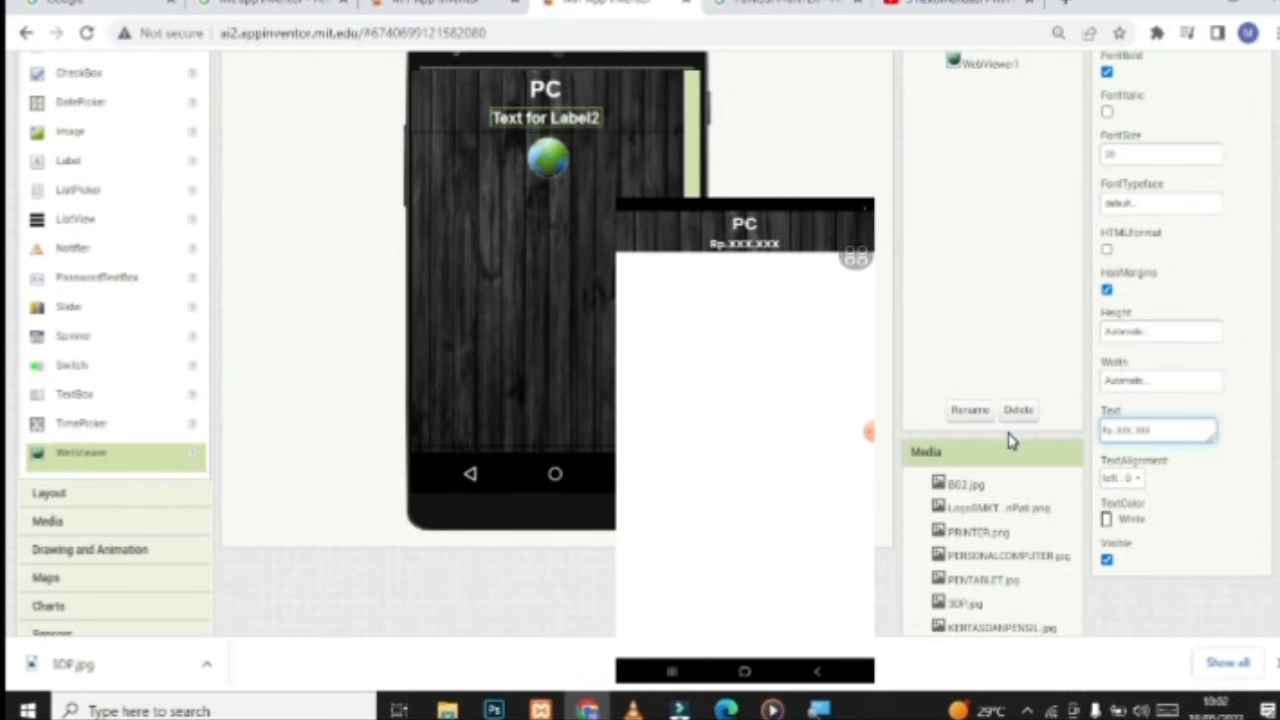
left_click(1245, 418)
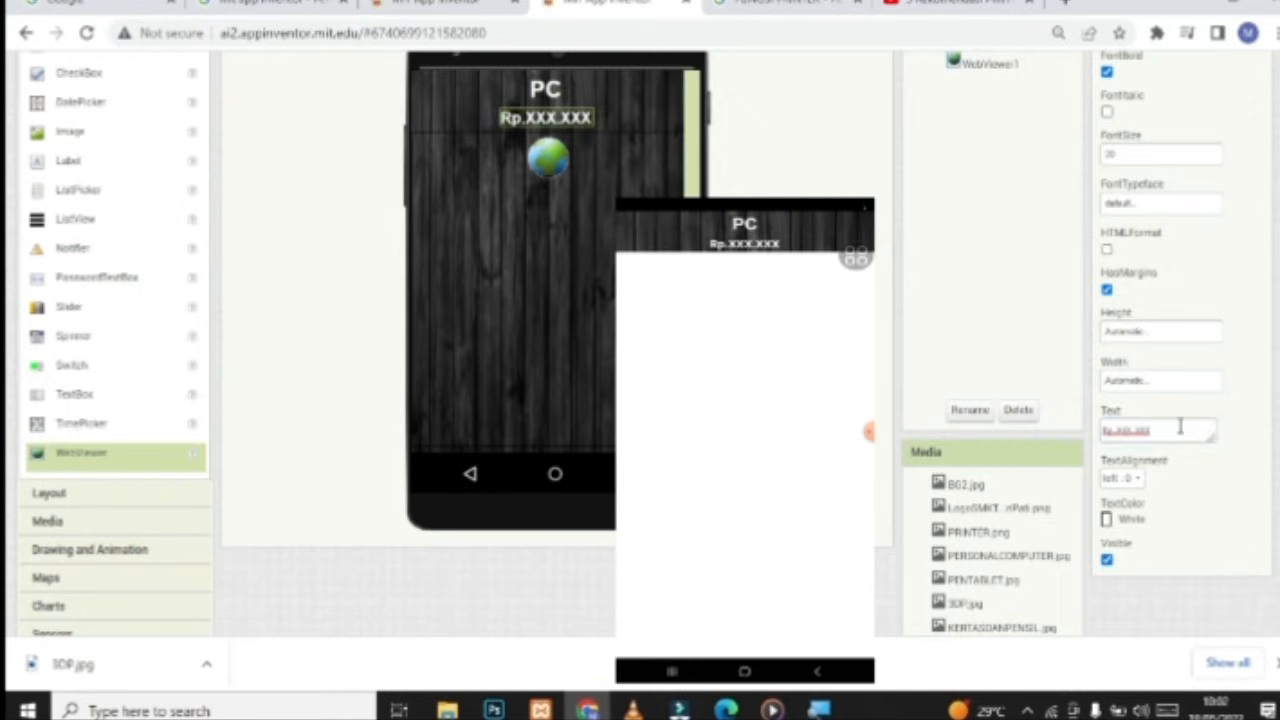
Set the height of the WebViewer on the PC screen to 200 pixels
left_click(560, 178)
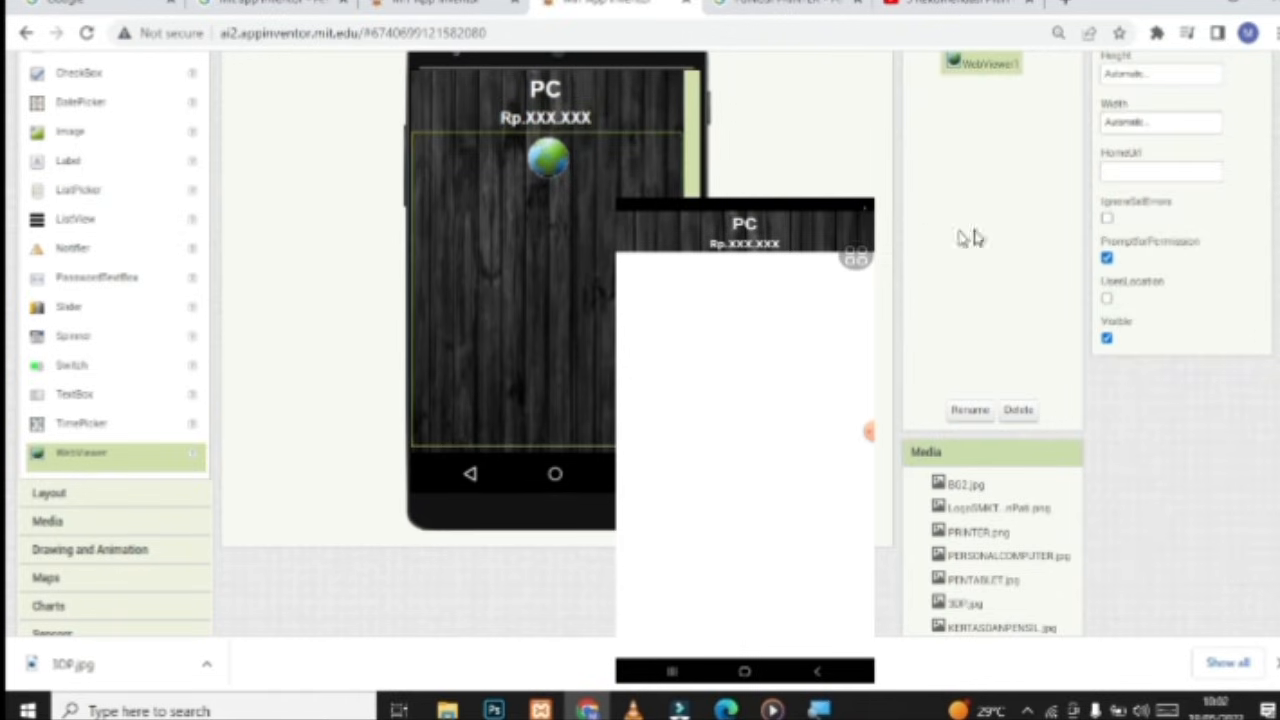
scroll(1138, 148, "up", 1)
left_click(1177, 171)
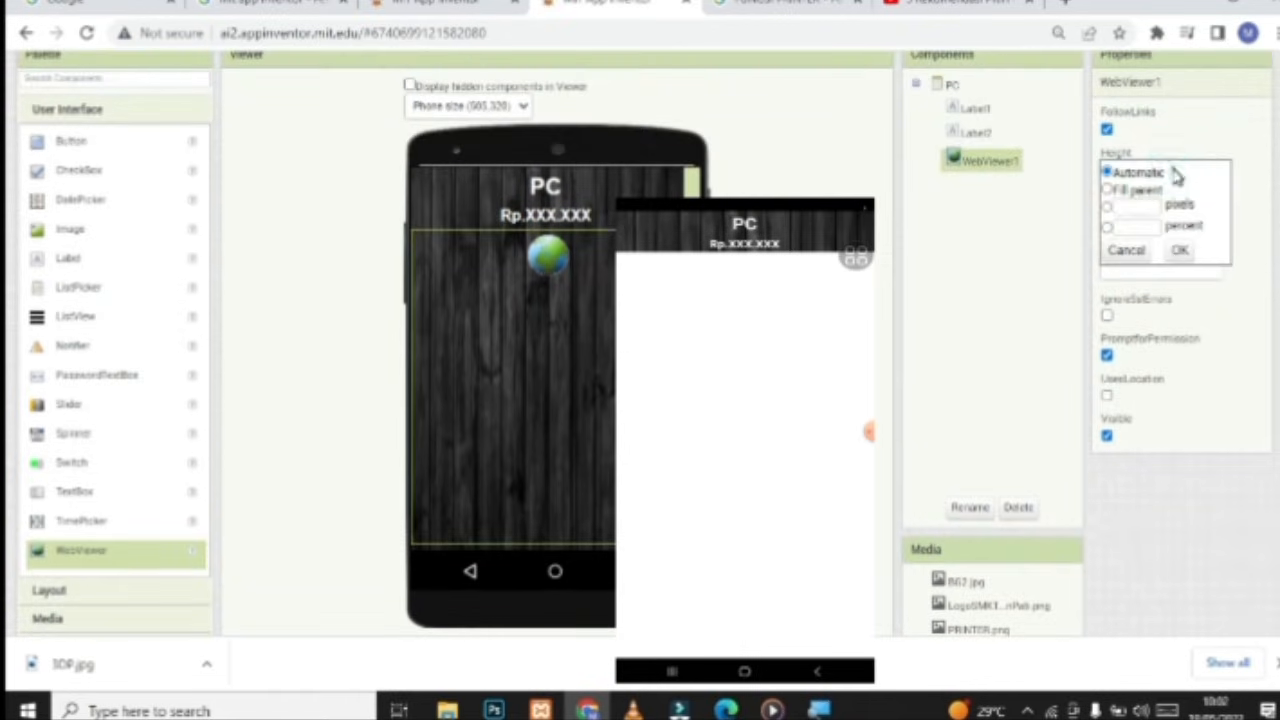
left_click(1136, 194)
left_click(1134, 225)
left_click(1133, 207)
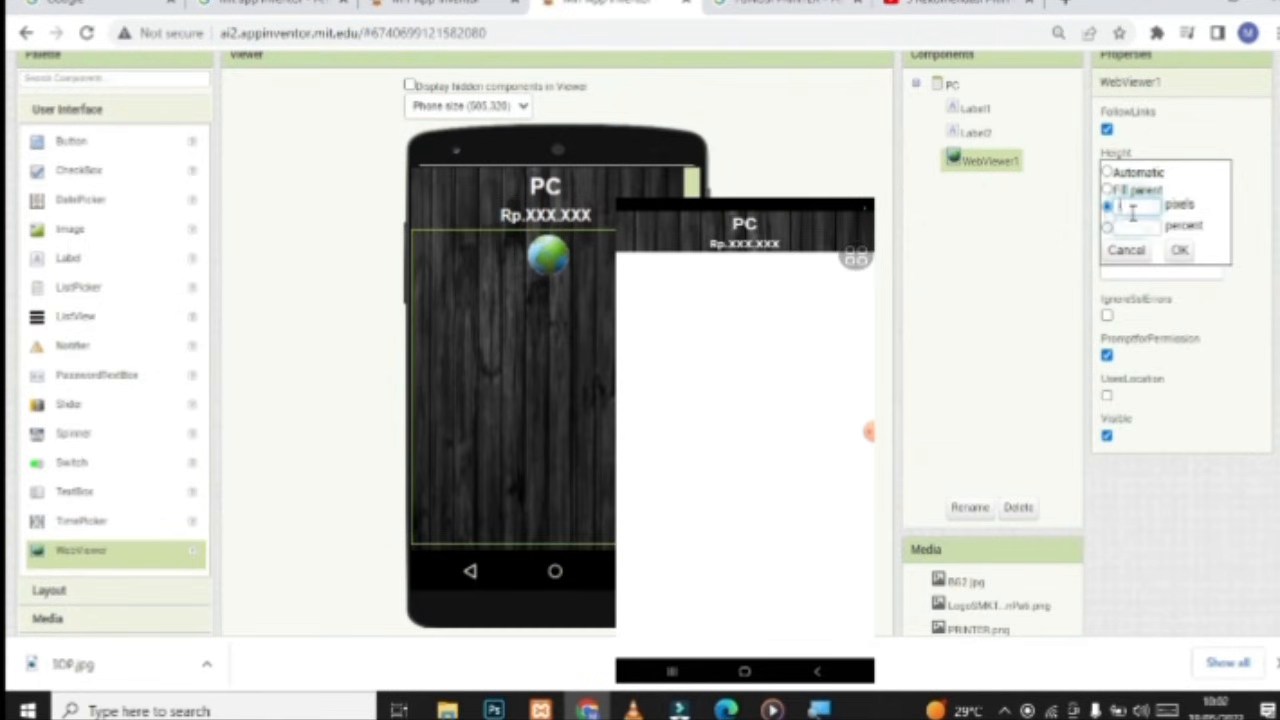
left_click(1176, 251)
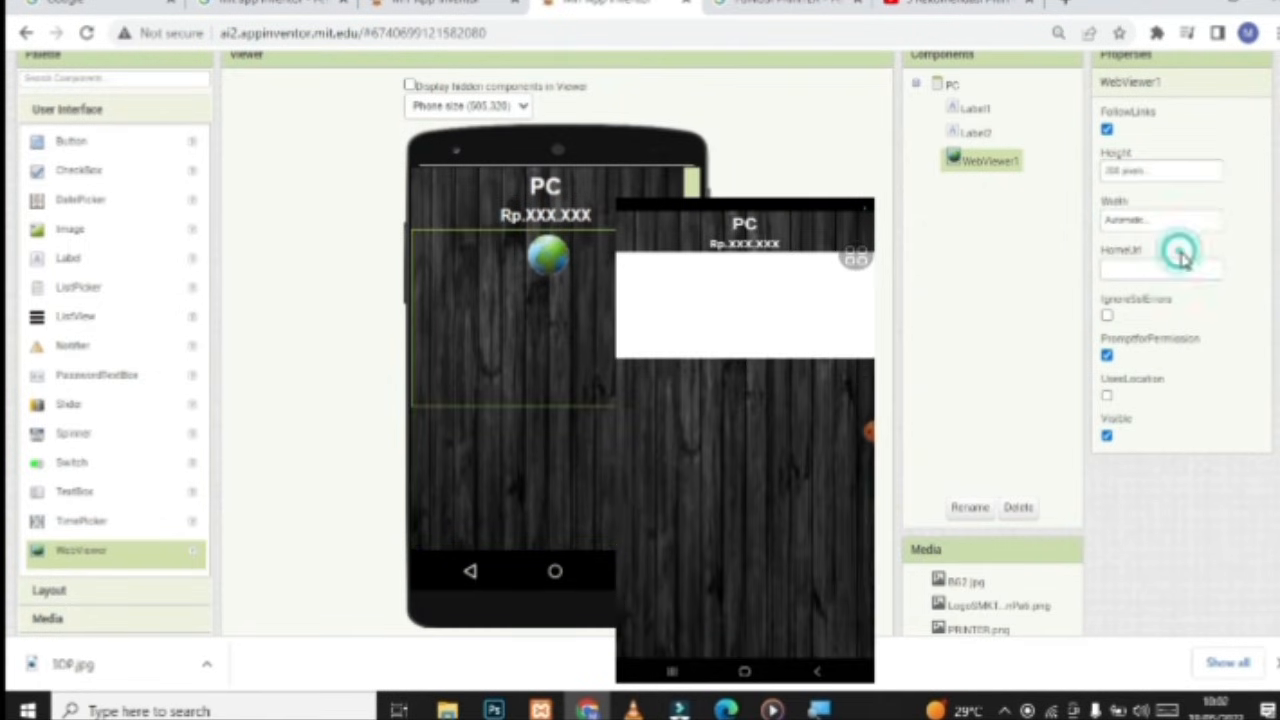
Set the WebViewer's width to 300 pixels
left_click(1160, 222)
left_click(1137, 259)
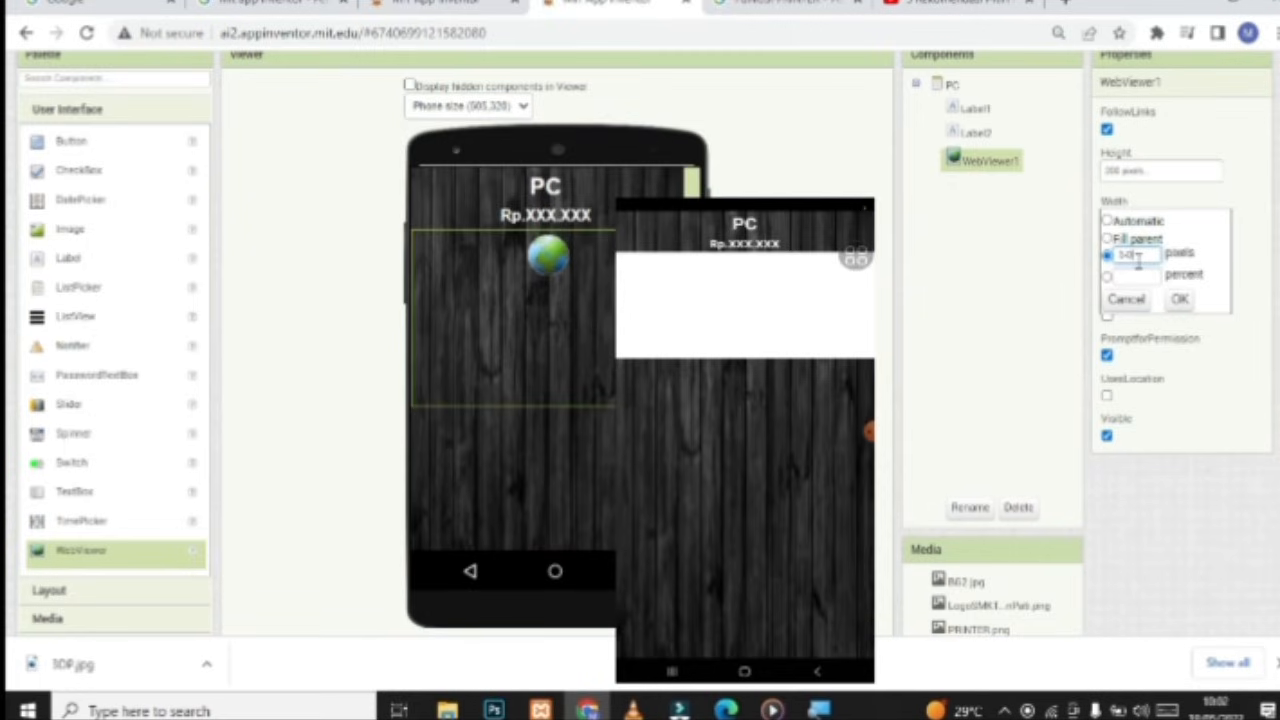
key("BackSpace")
key("BackSpace")
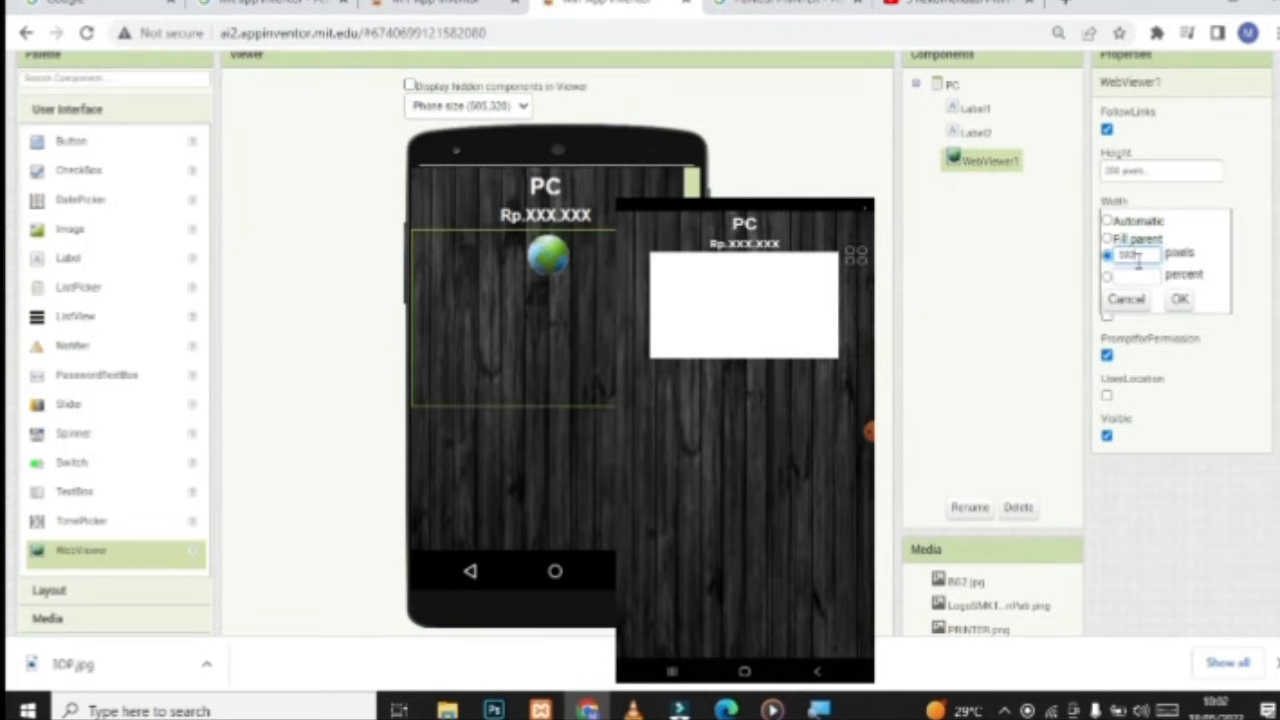
type("00")
left_click(1184, 304)
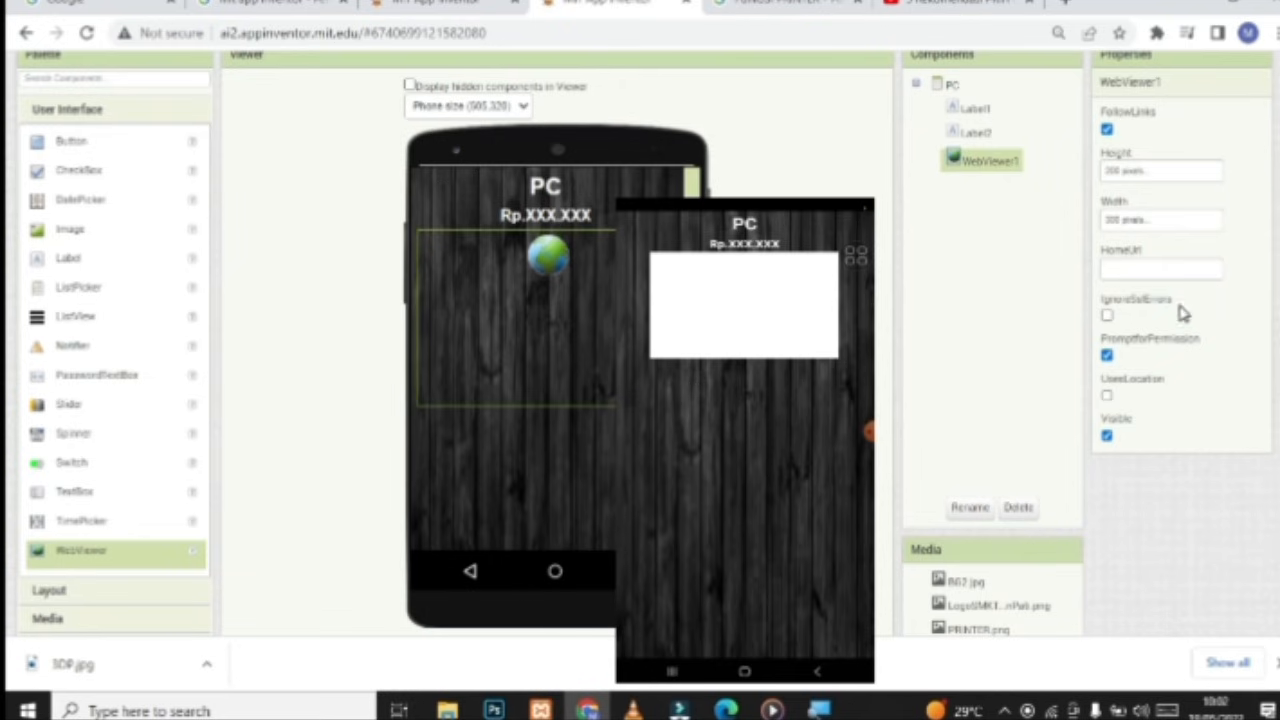
Switch to YouTube, search for PC and open the video "We Bought an "Untested" $100 Gaming PC...."
left_click(966, 8)
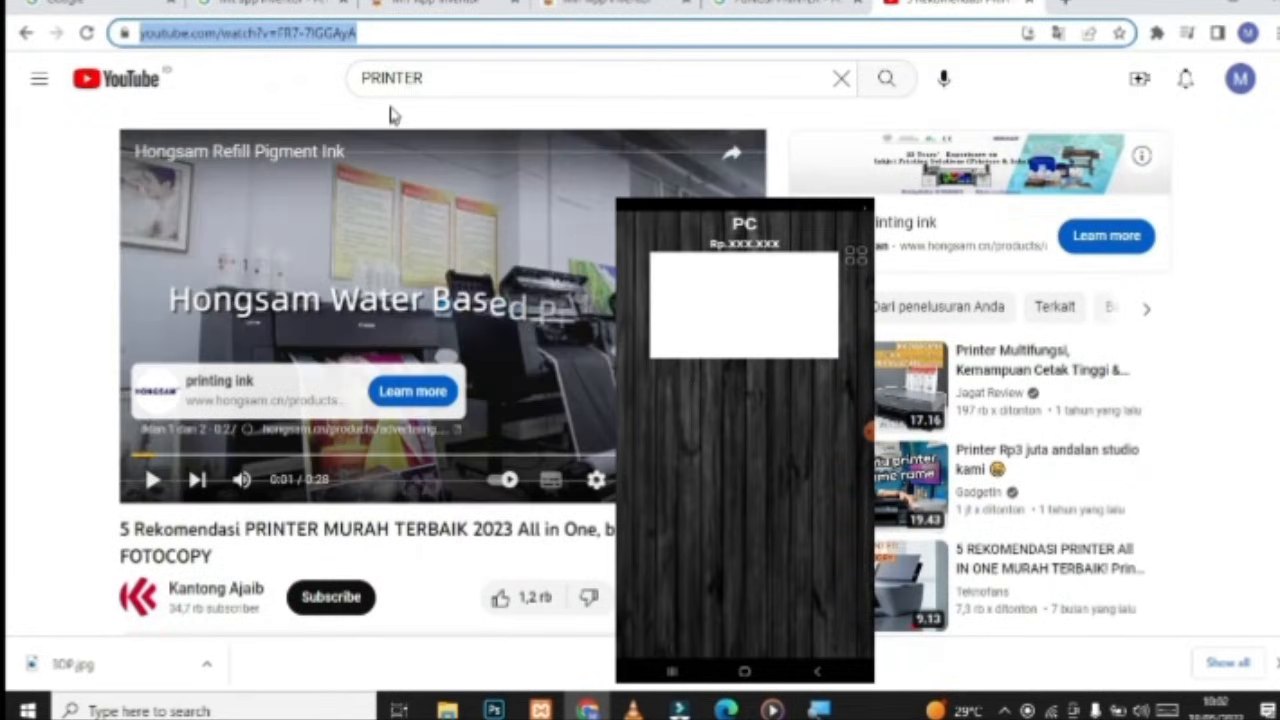
double_click(441, 80)
key("BackSpace")
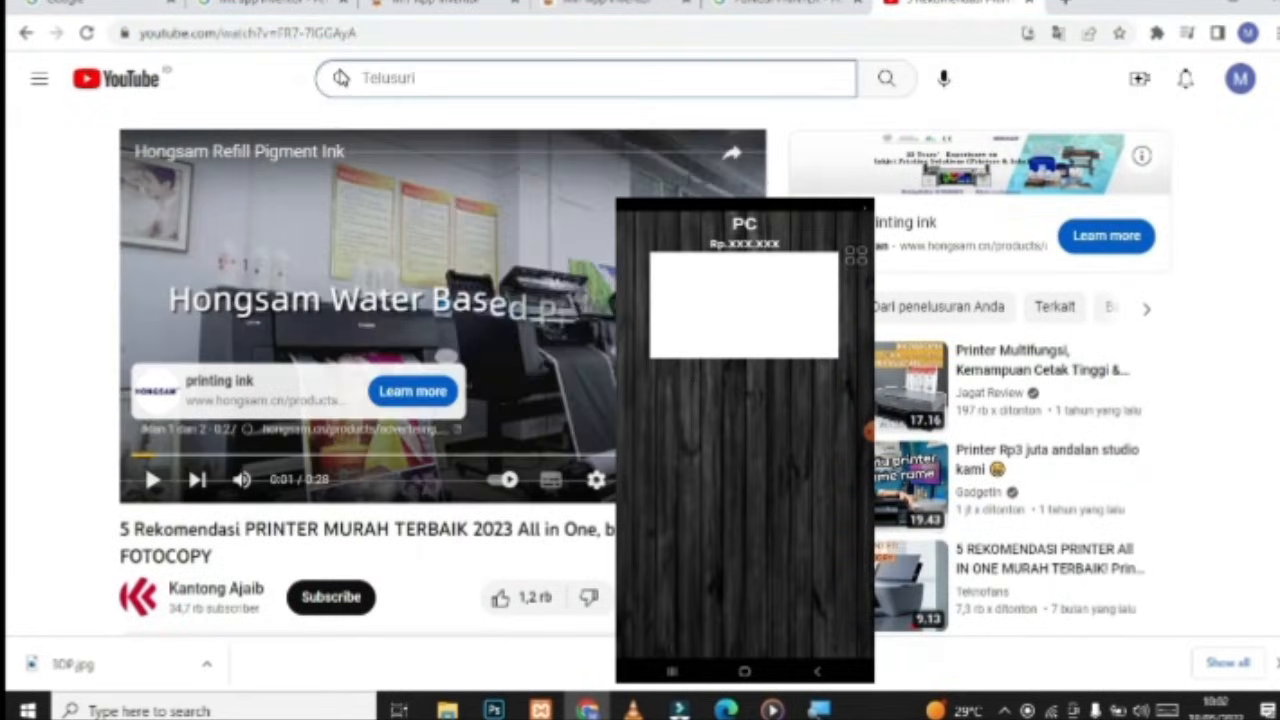
type("PC")
key("Return")
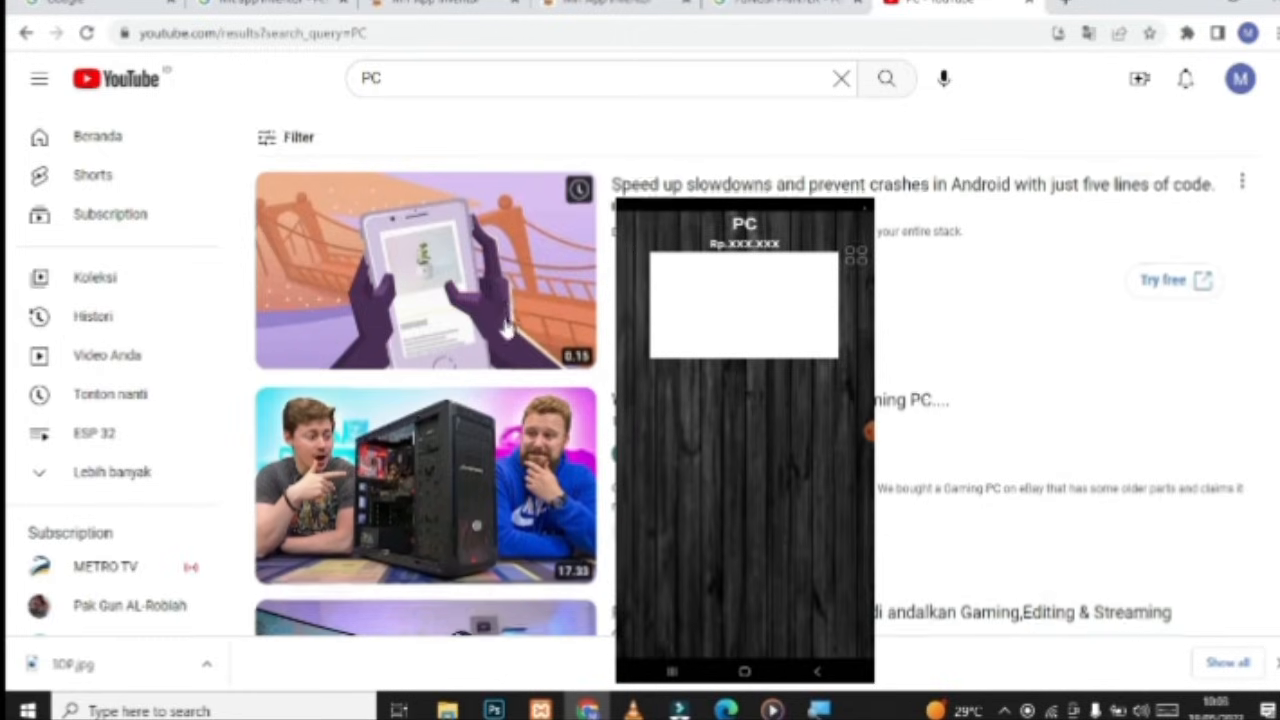
scroll(500, 315, "down", 3)
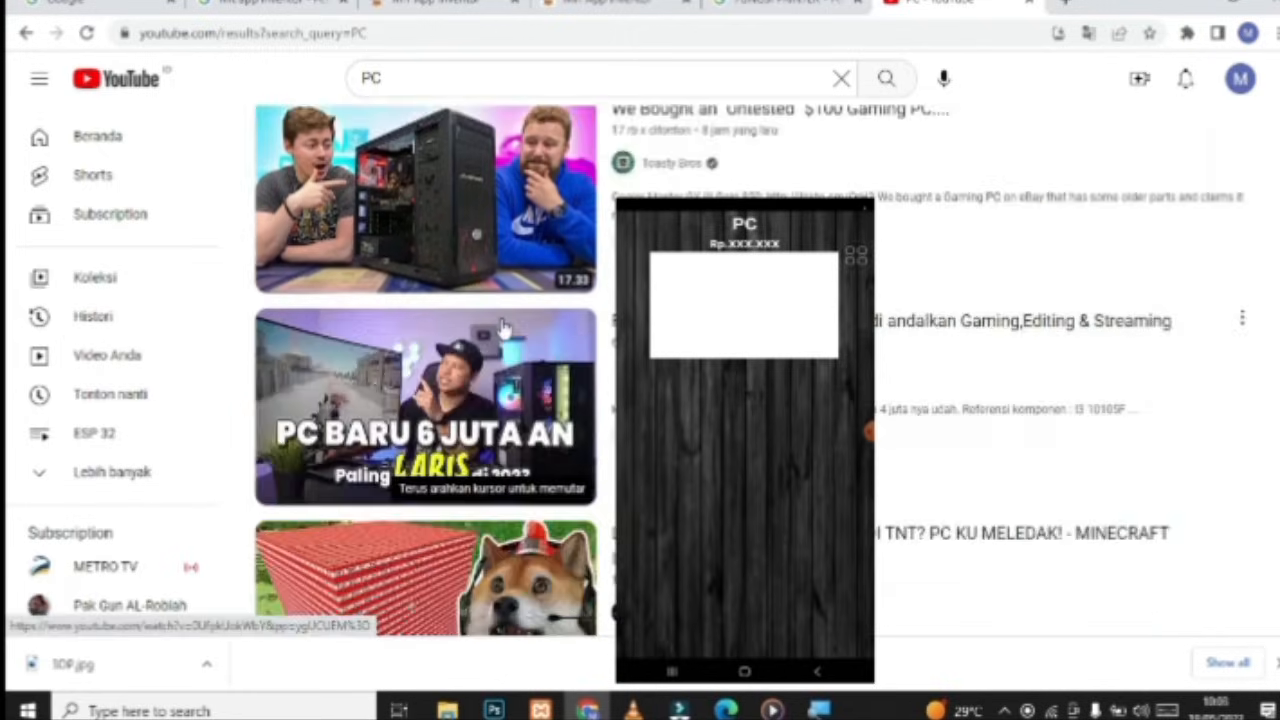
left_click(432, 219)
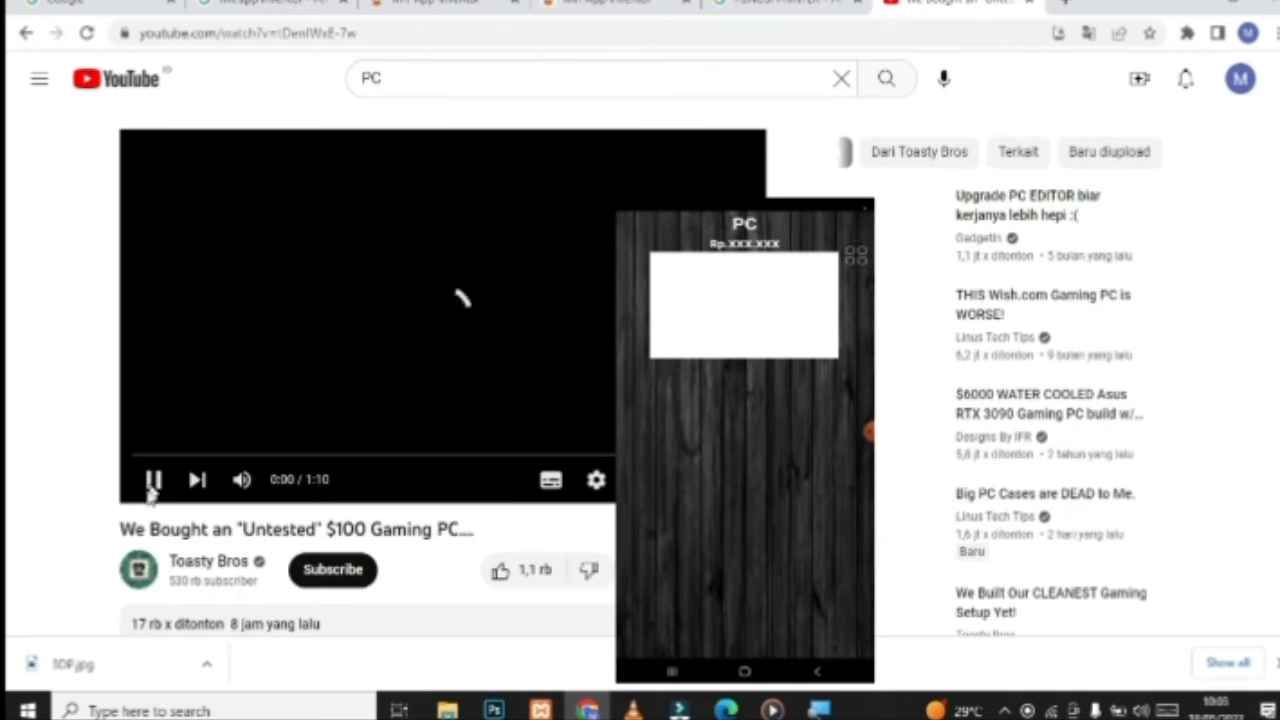
Pause the video, copy its web address and paste it as the WebViewer's HomeUrl in App Inventor
left_click(152, 480)
left_click_drag(430, 33, 140, 33)
key("ctrl+c")
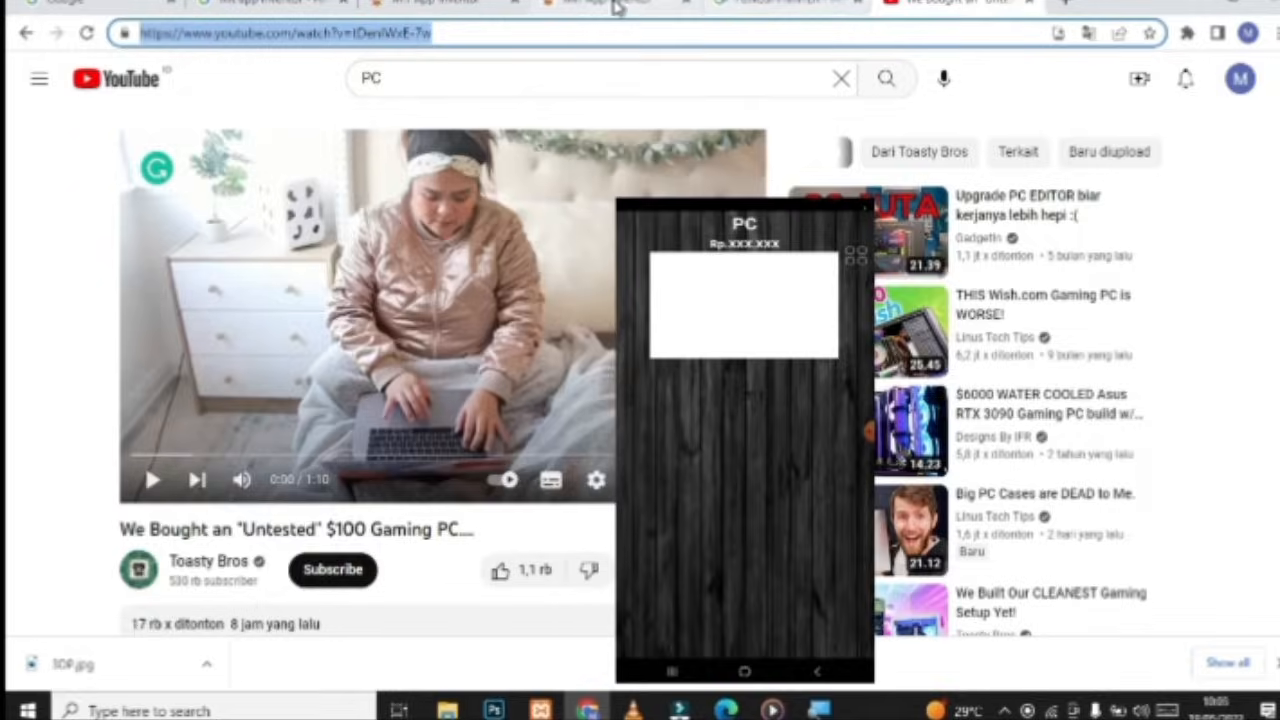
left_click(614, 5)
key("ctrl+v")
left_click(994, 298)
Add a third label beneath the WebViewer and make it bold with a font size of 20
left_click_drag(68, 258, 545, 418)
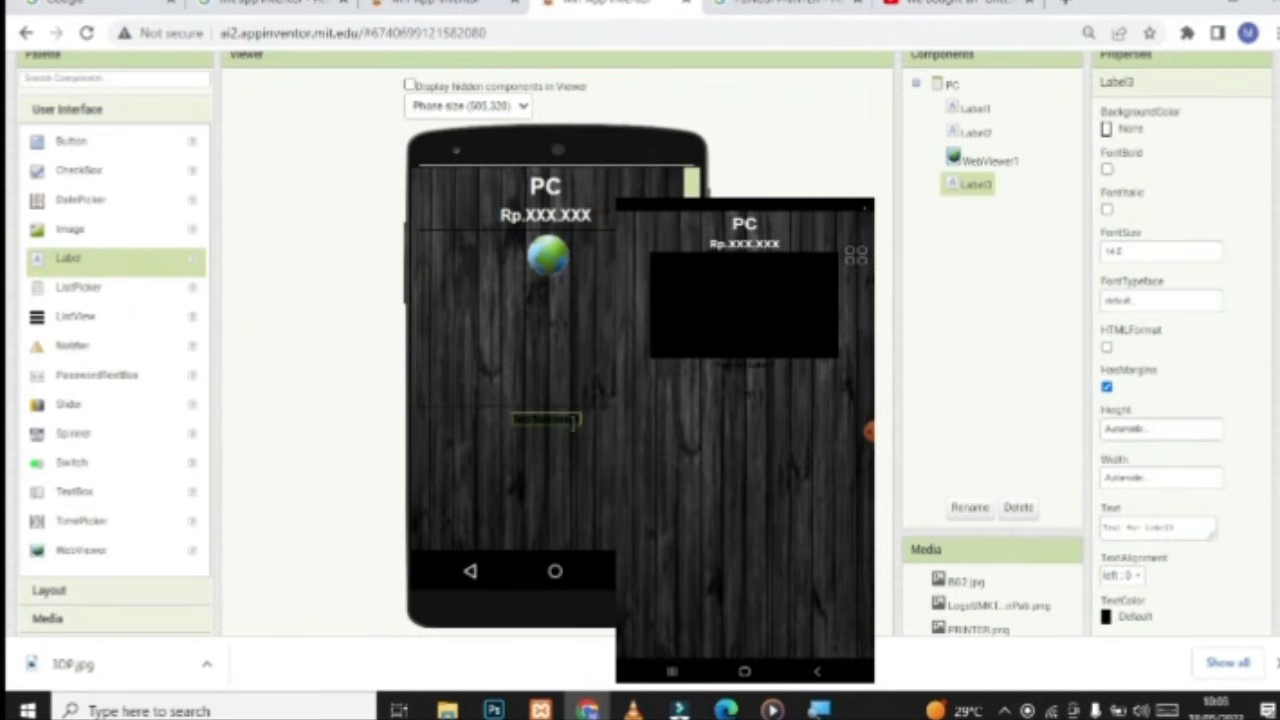
left_click(1106, 170)
double_click(1111, 251)
type("20")
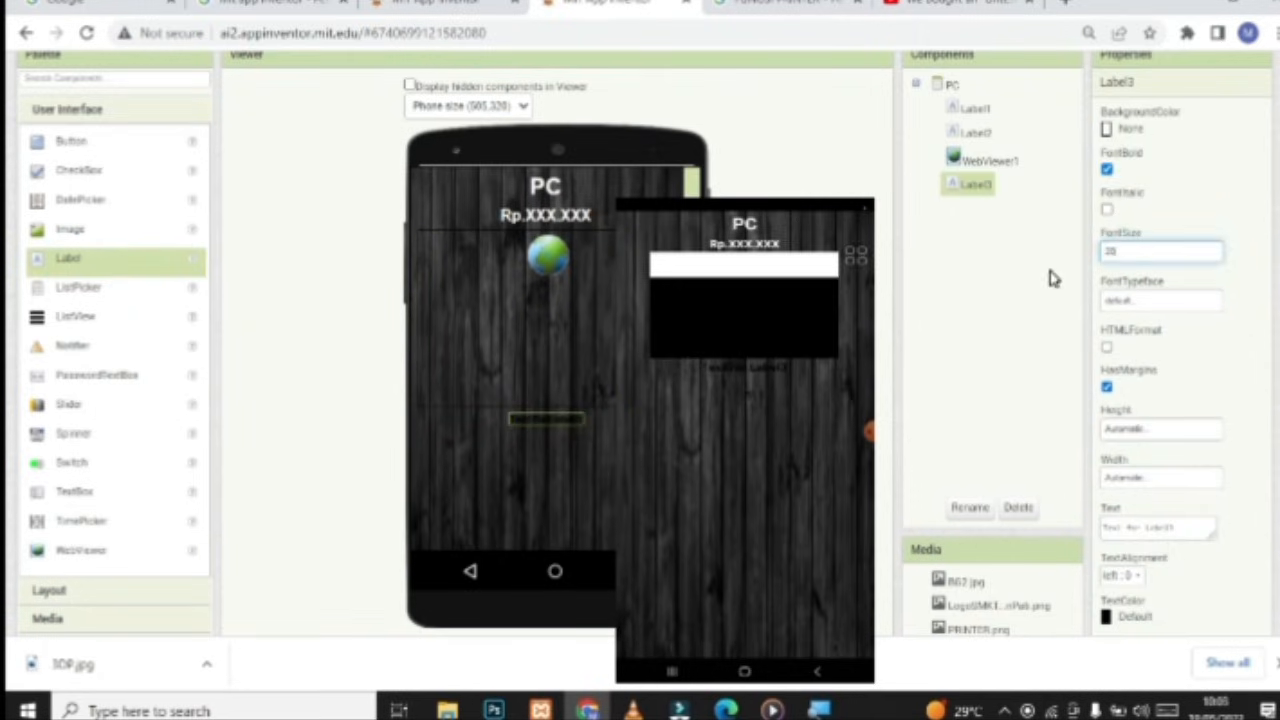
Set the third label's text color to white
scroll(1052, 290, "down", 1)
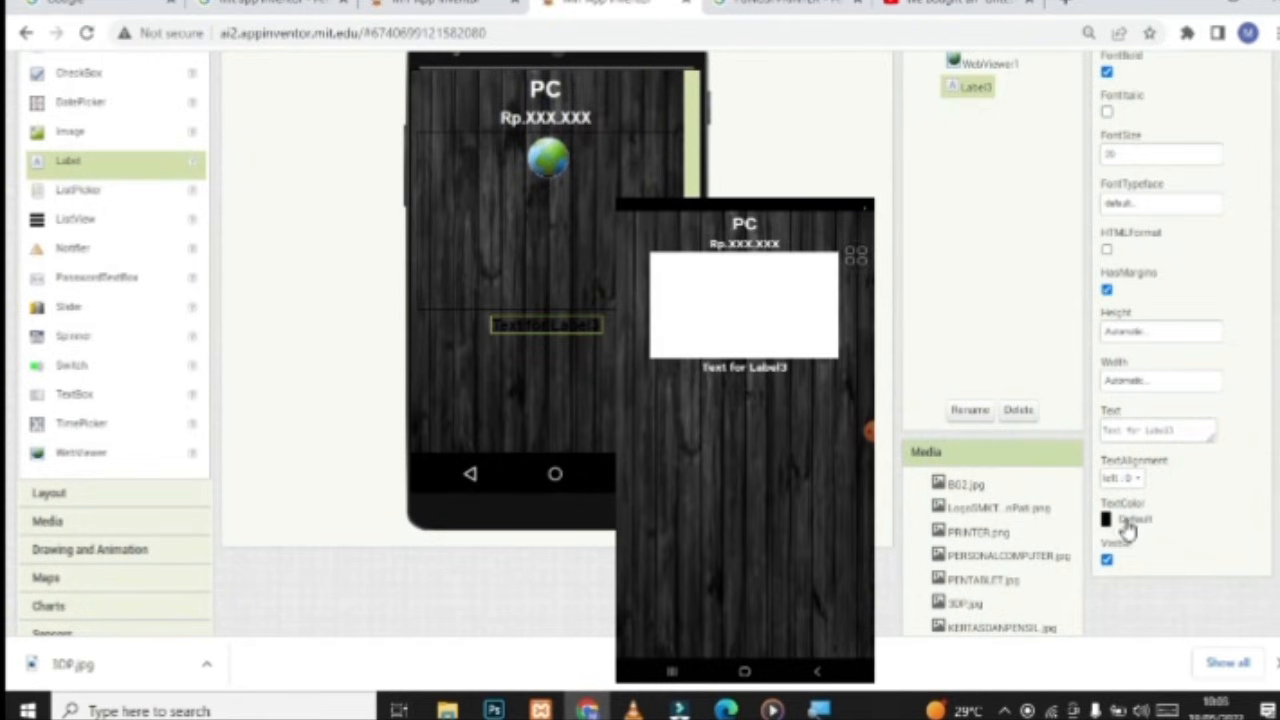
left_click(1128, 515)
left_click(1140, 452)
Replace the third label's placeholder text with "DESKRIPSI TETANG PC.", pausing the YouTube video in between
left_click_drag(1168, 430, 1024, 414)
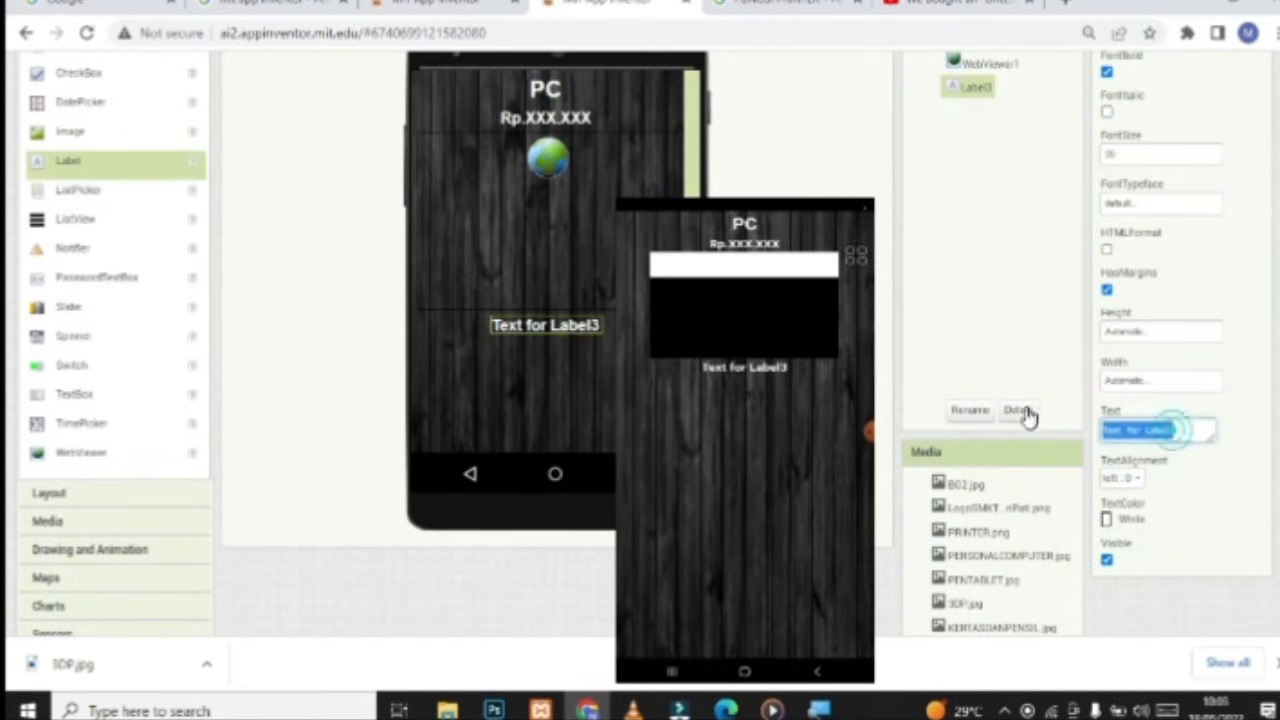
type("print")
type("IP")
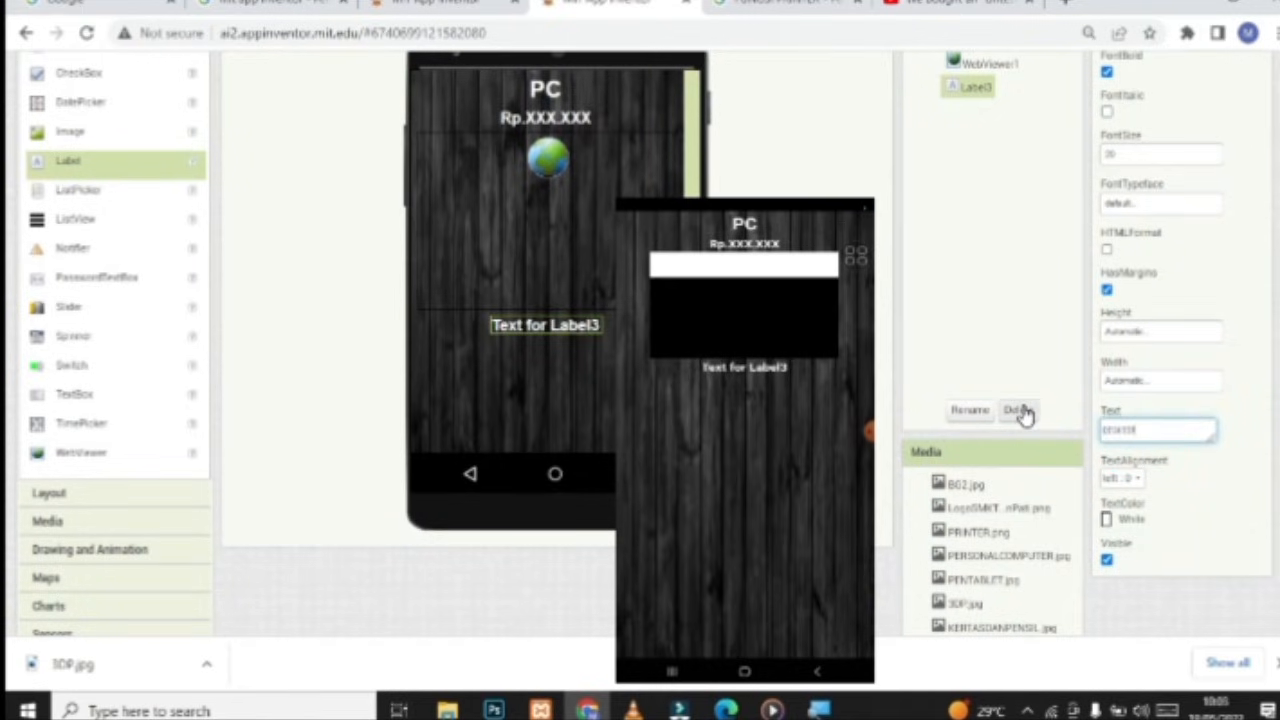
type("SI TE")
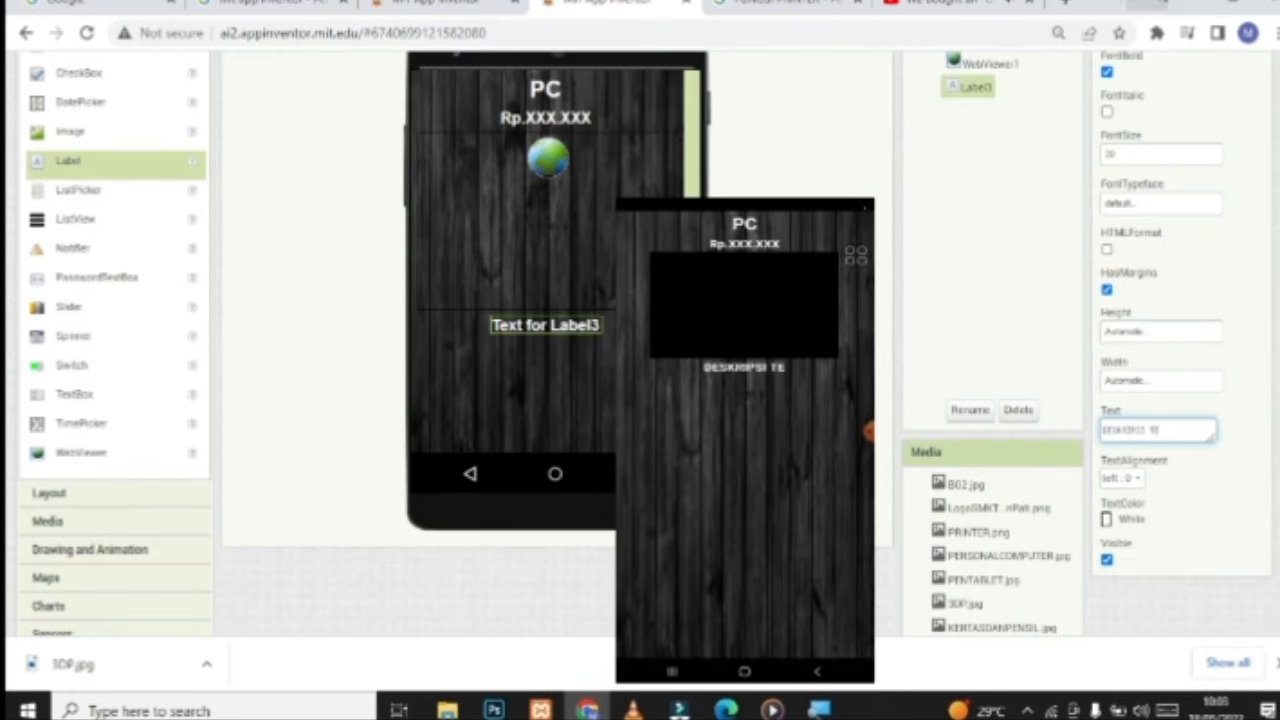
left_click(930, 4)
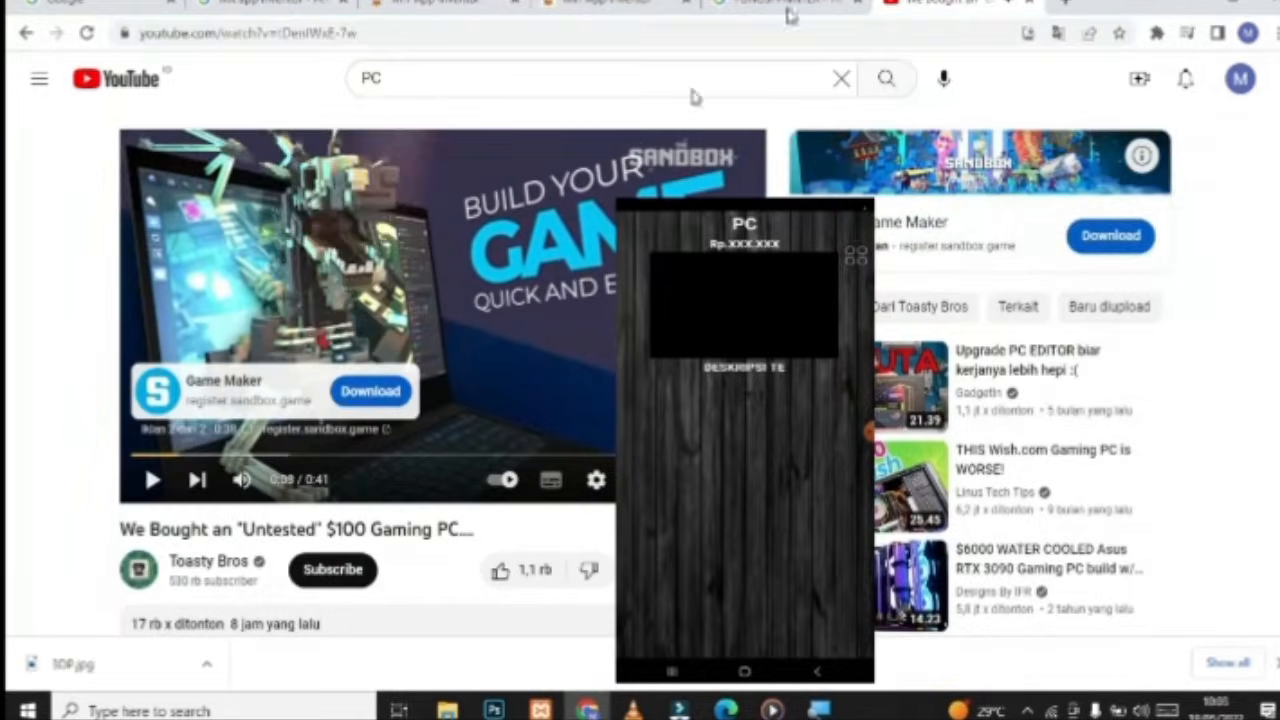
left_click(646, 6)
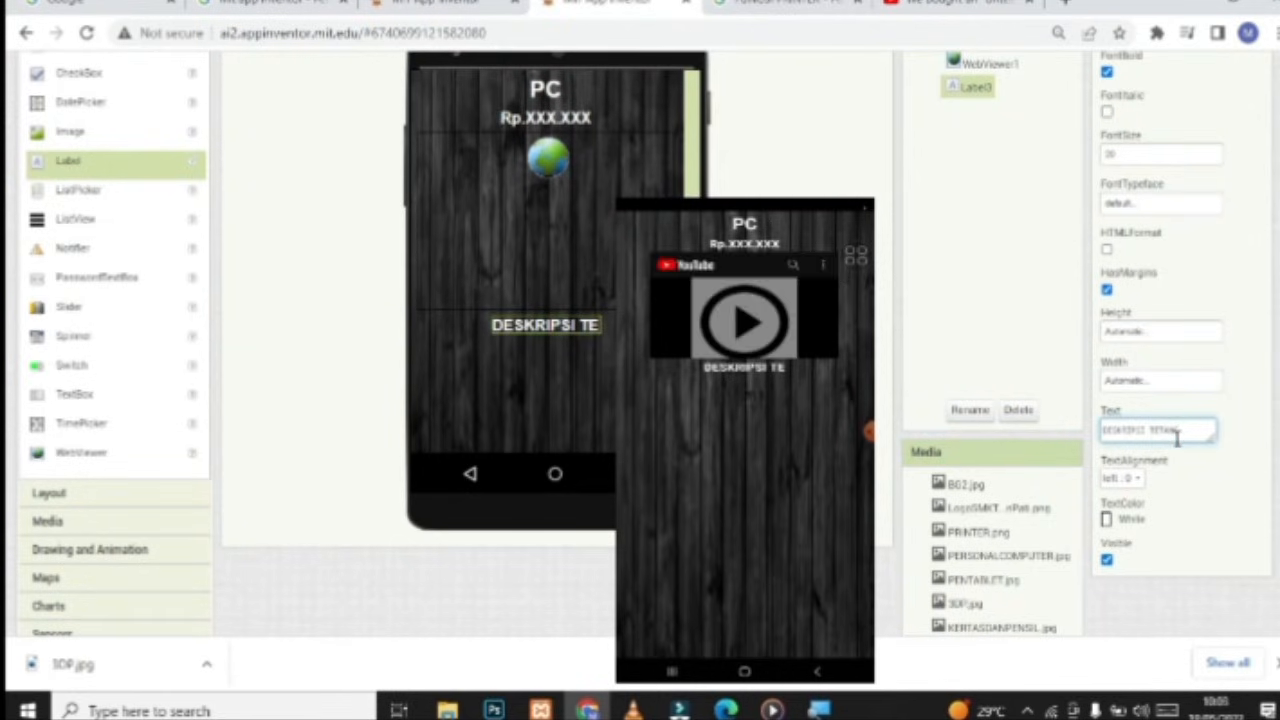
type("PC.")
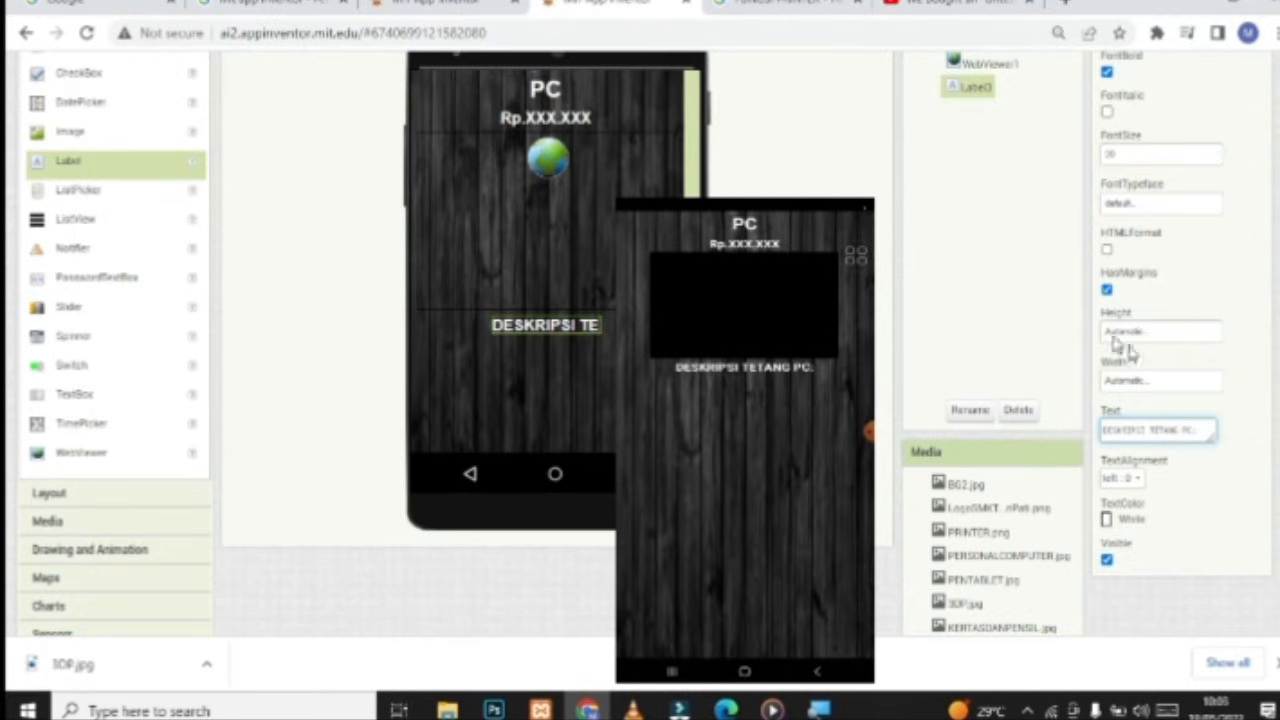
left_click(1041, 308)
Add a fourth label below the description heading and give it bold, white text
left_click_drag(86, 166, 500, 342)
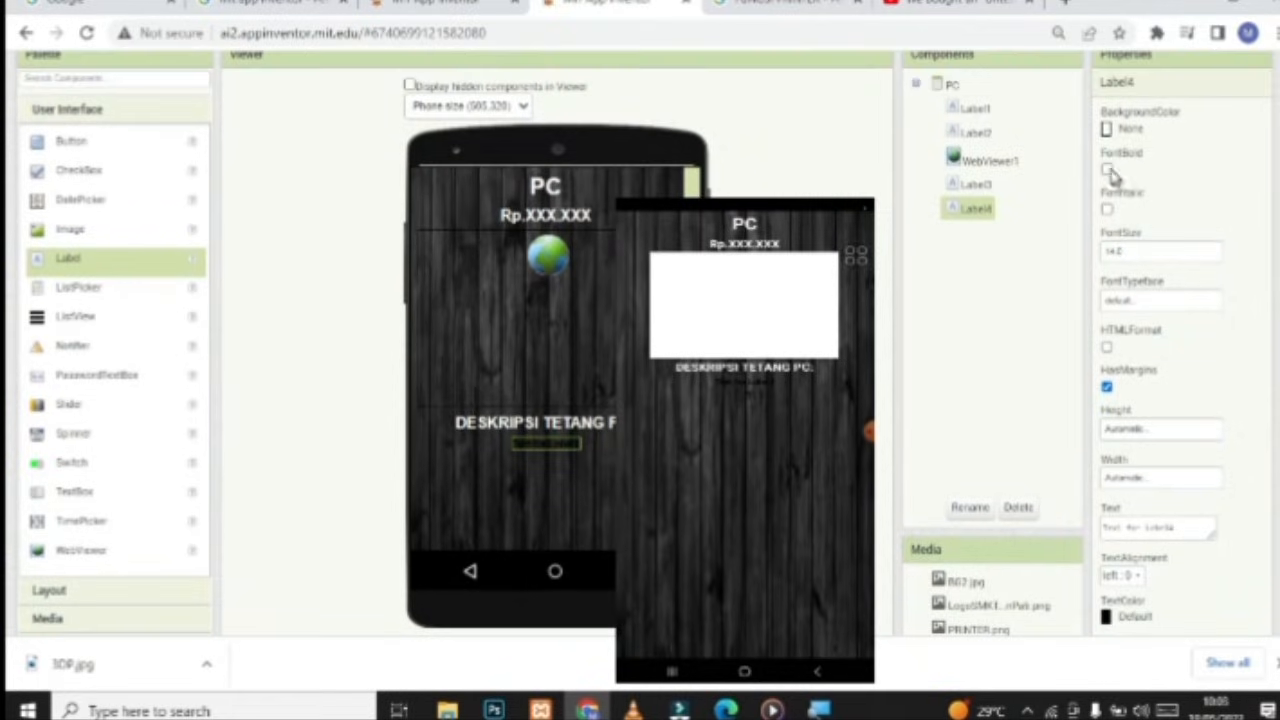
left_click(1106, 168)
scroll(1160, 370, "down", 1)
left_click(1148, 527)
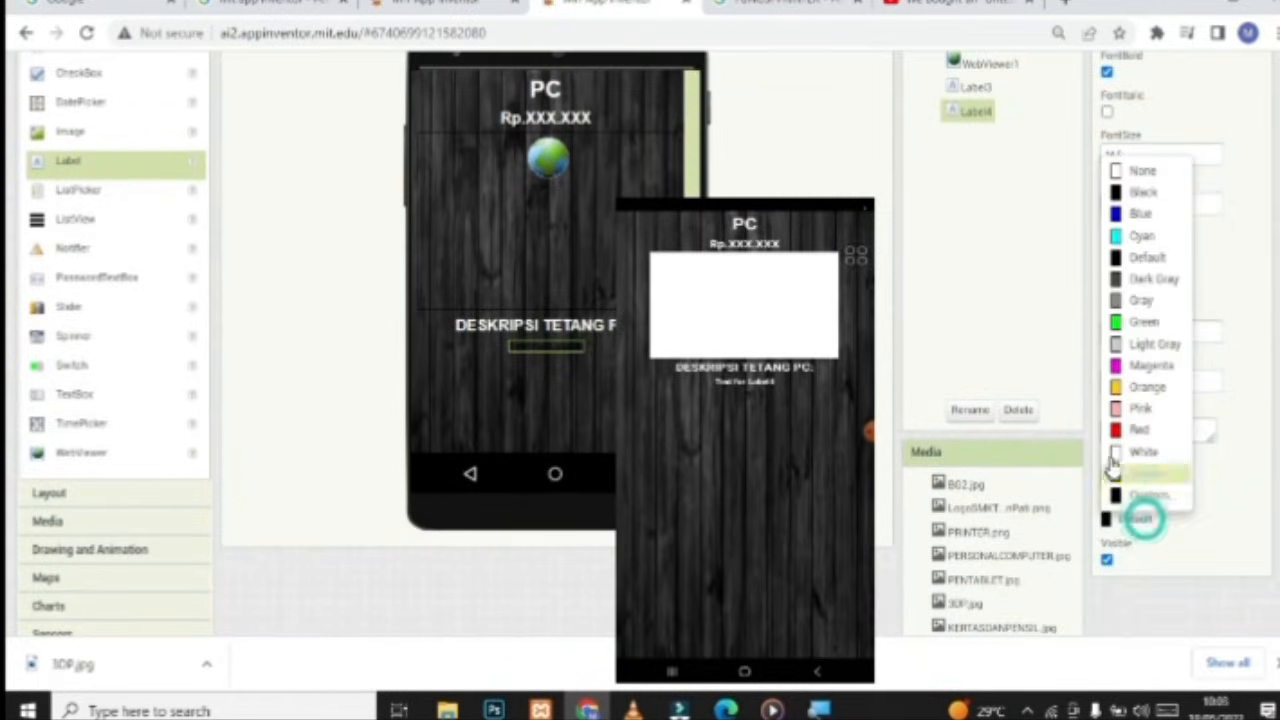
left_click(1134, 446)
Center the fourth label's text and set its width to 300 pixels
left_click(1136, 480)
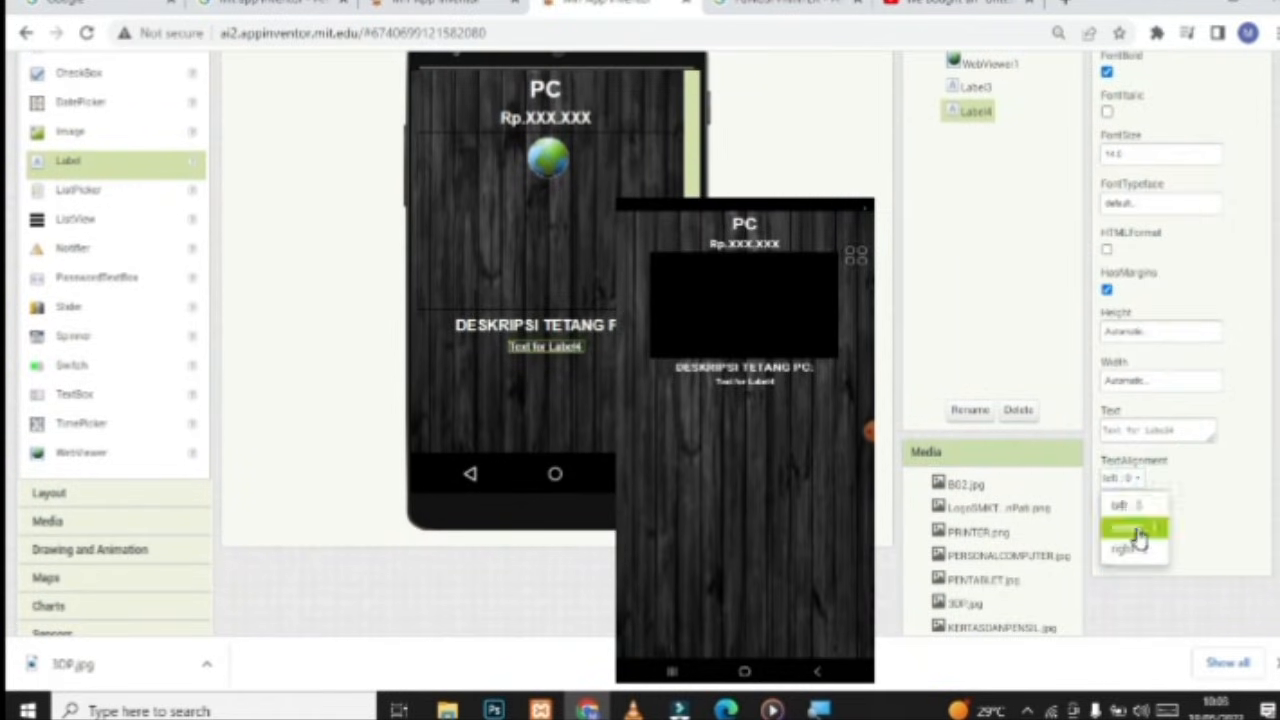
left_click(1135, 523)
left_click(1163, 384)
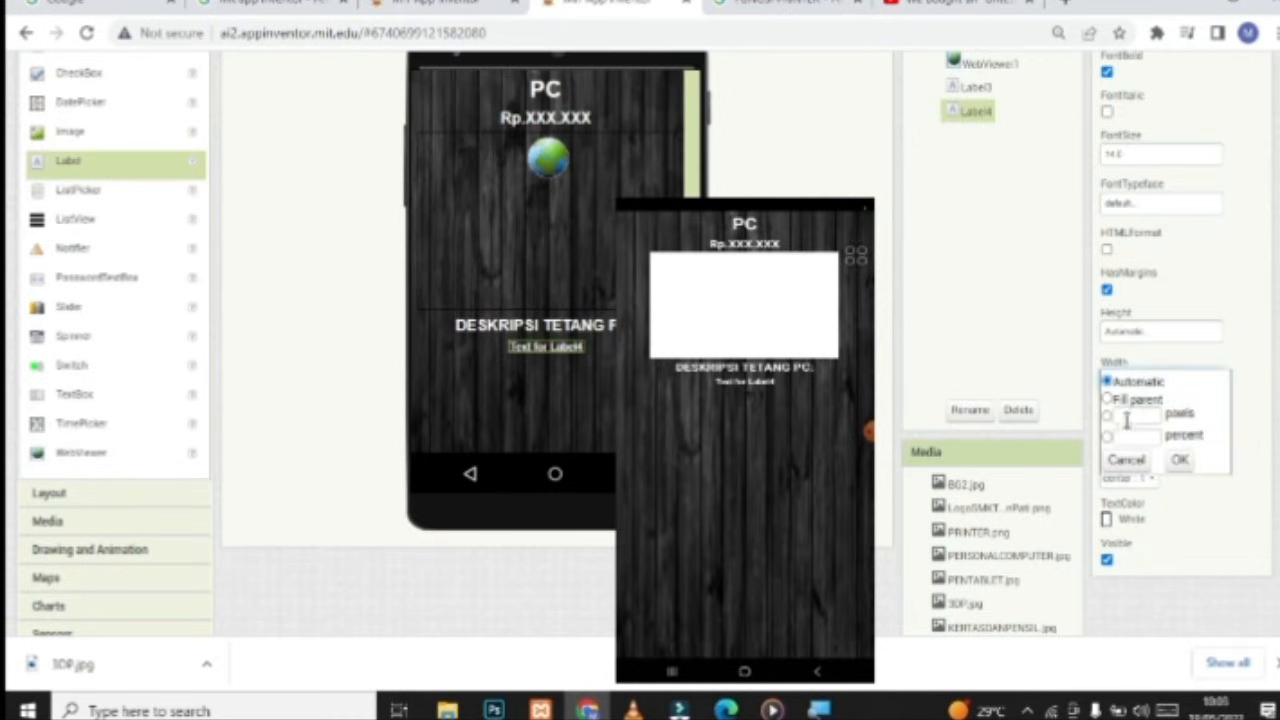
left_click(1126, 418)
left_click(1180, 459)
Switch to the Google results tab and search for "FUNGSI PC" to find the description text
left_click(1182, 430)
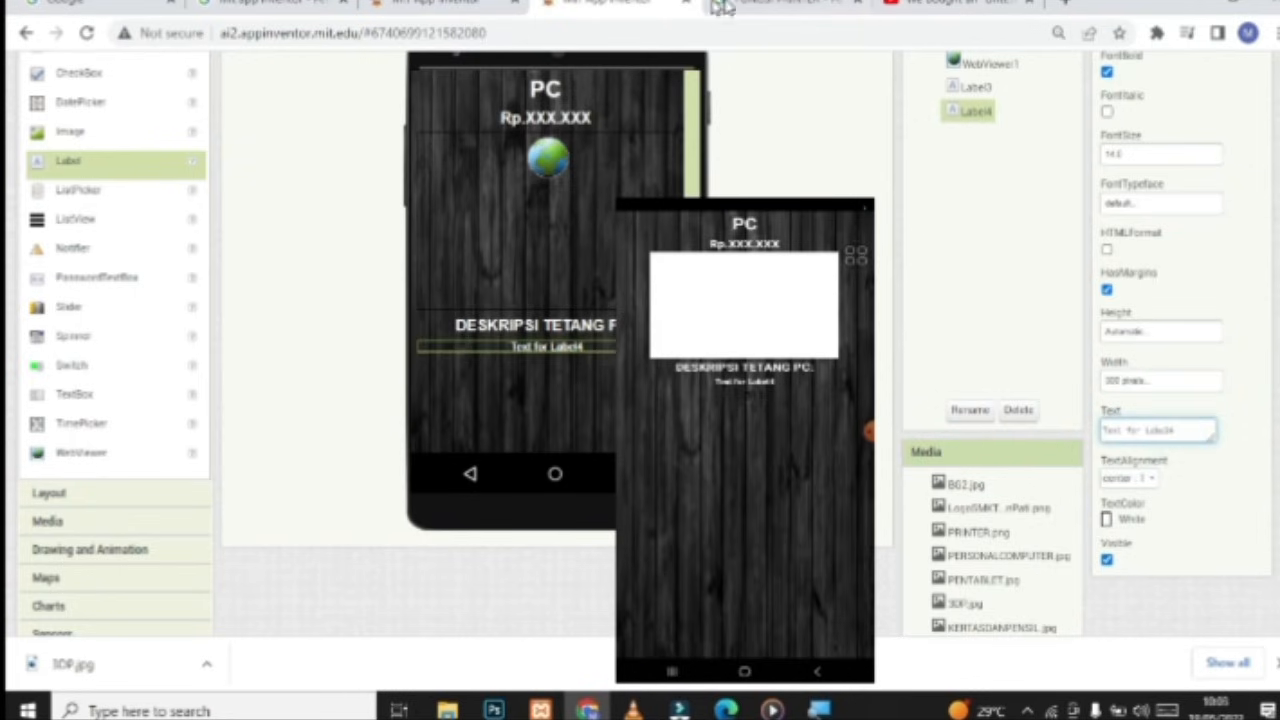
left_click(770, 5)
double_click(300, 109)
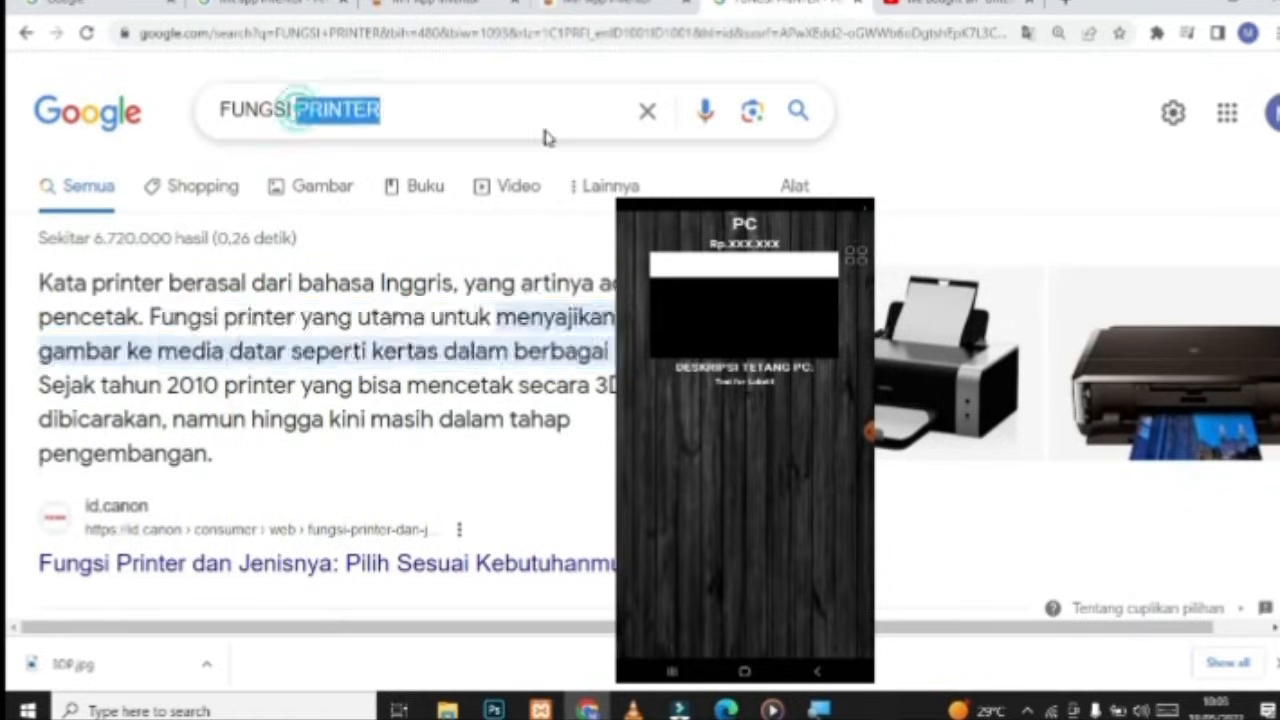
key("BackSpace")
type("PC")
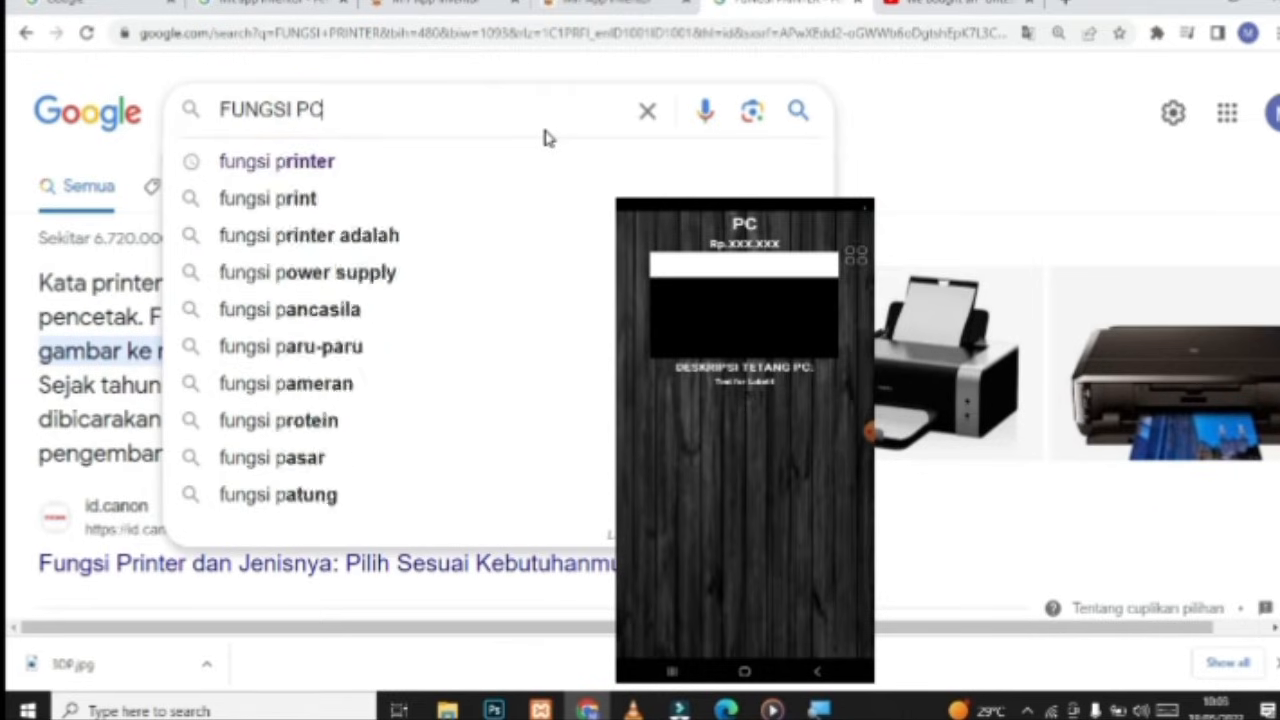
key("Return")
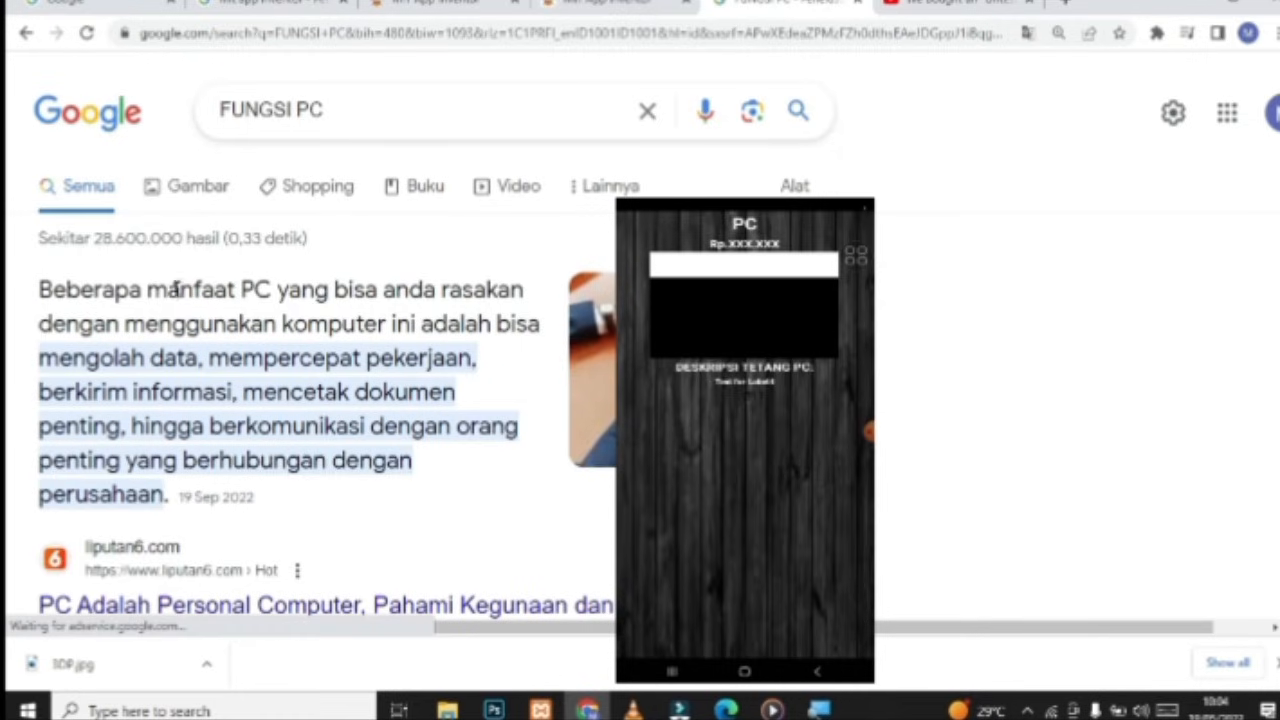
Copy the passage on PC benefits from Google into the fourth label's text, starting with "Manfaat PC yang bisa anda rasakan"
left_click_drag(150, 293, 171, 492)
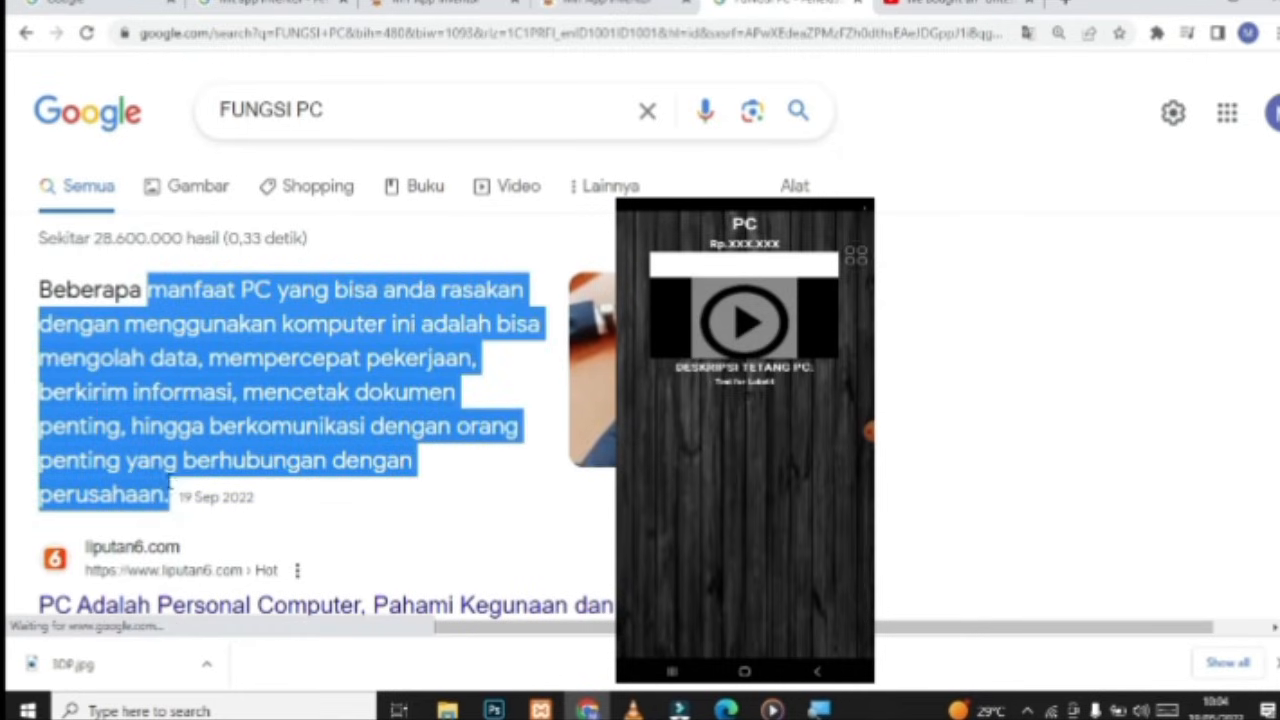
left_click(594, 8)
key("ctrl+a")
key("ctrl+v")
scroll(1146, 428, "up", 2)
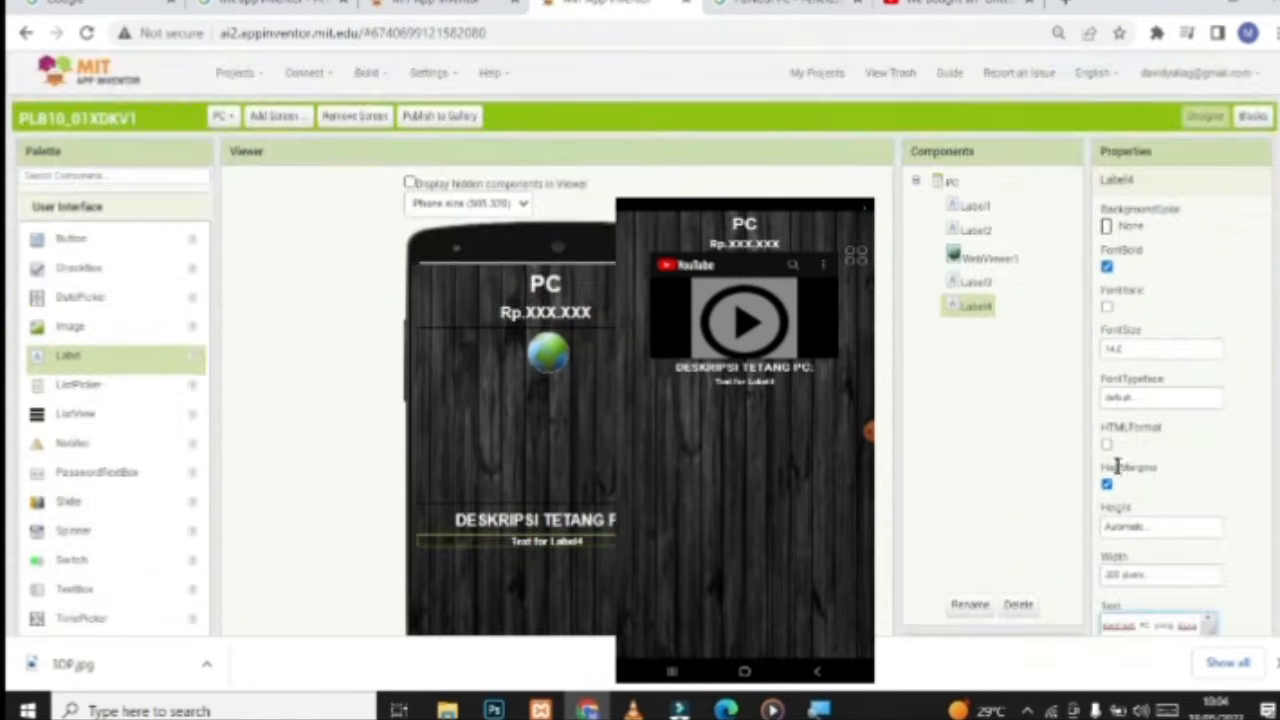
scroll(1130, 462, "down", 1)
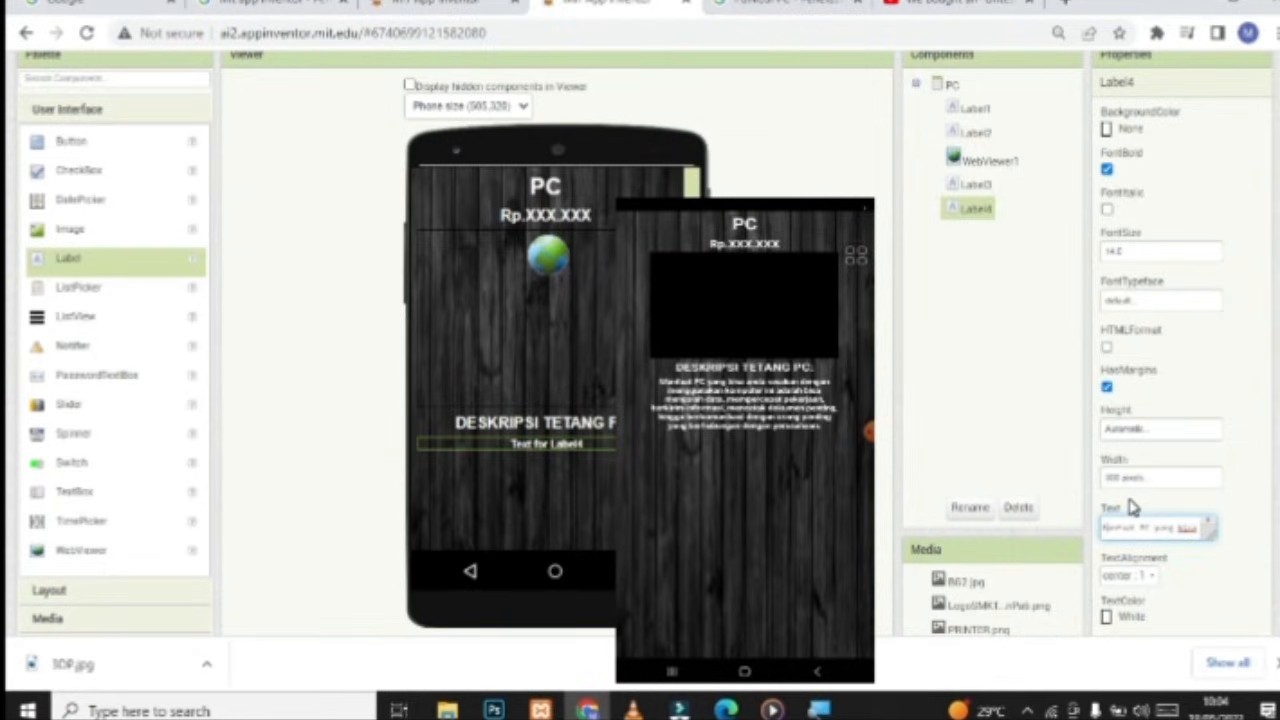
left_click(978, 420)
scroll(978, 420, "down", 1)
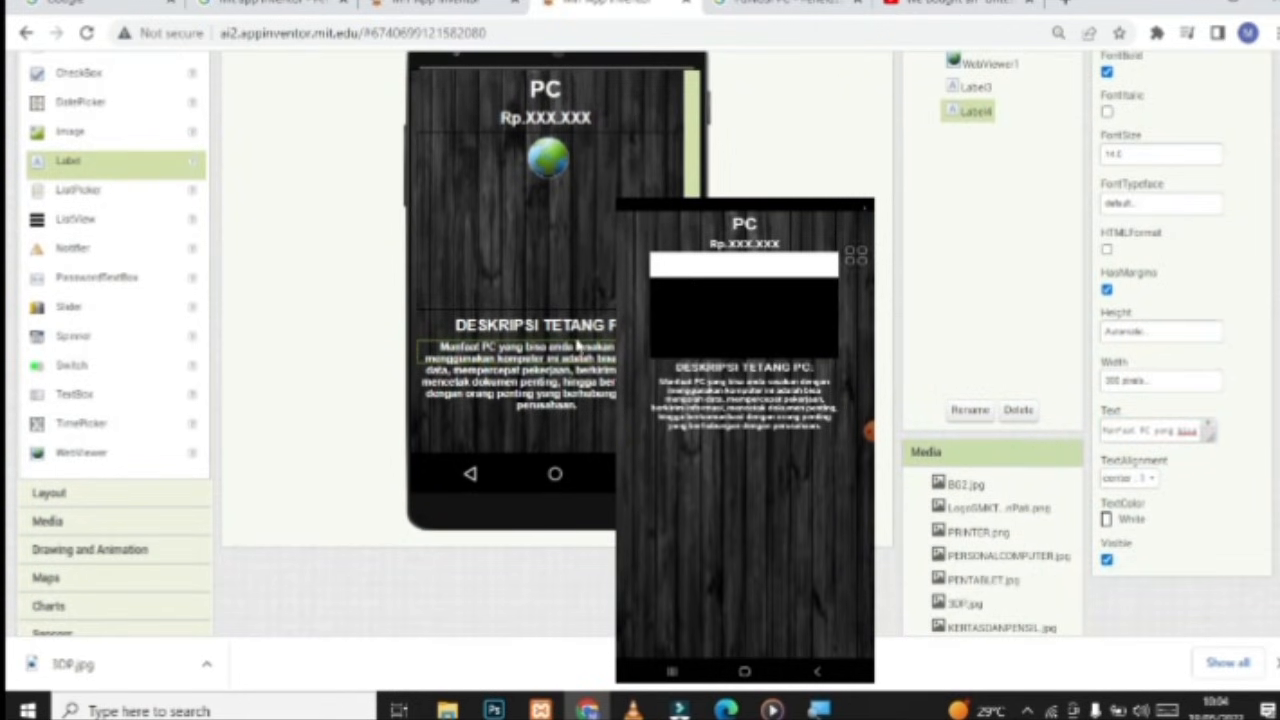
scroll(577, 345, "up", 3)
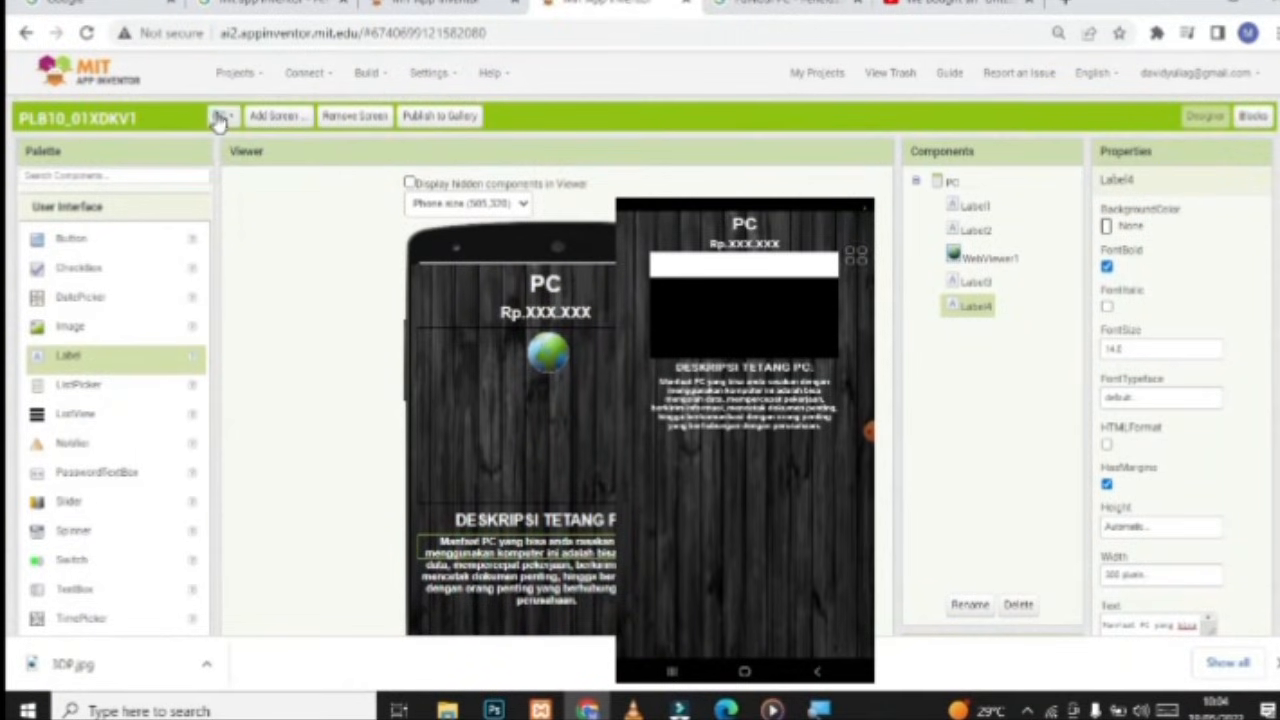
Open the PENTABLET screen in the designer and center its contents horizontally
left_click(220, 118)
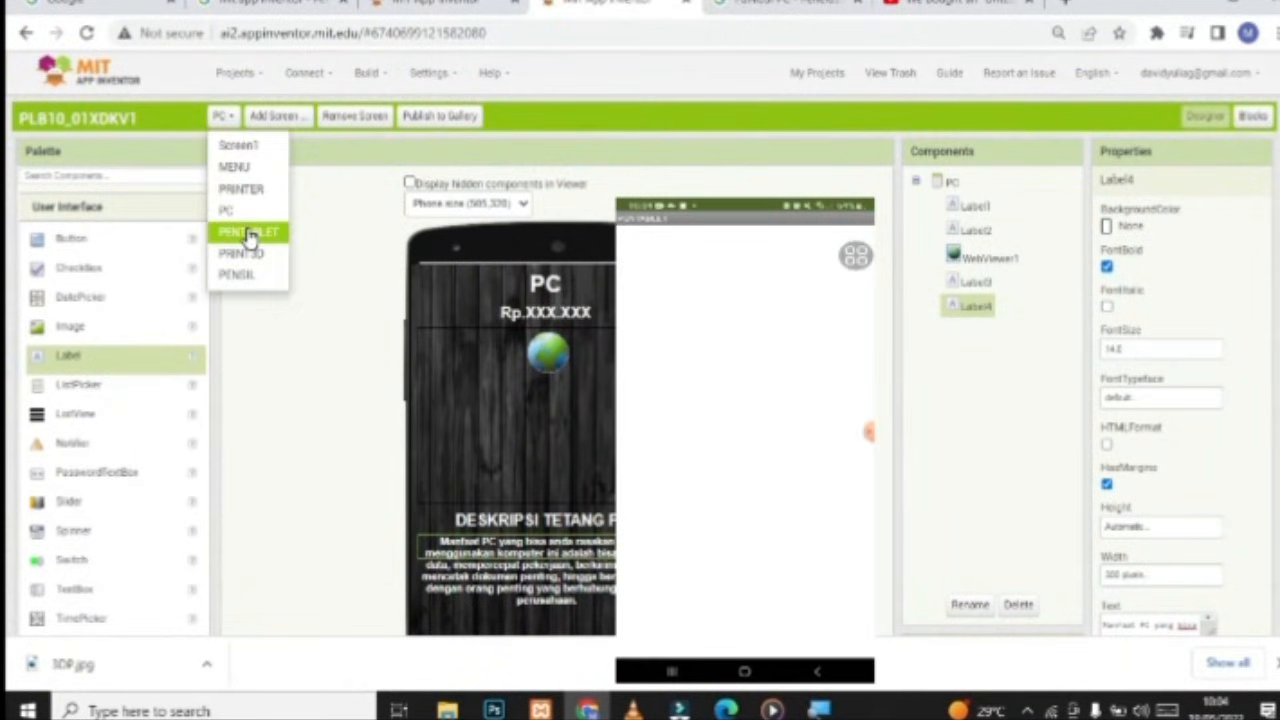
left_click(249, 233)
scroll(951, 320, "down", 1)
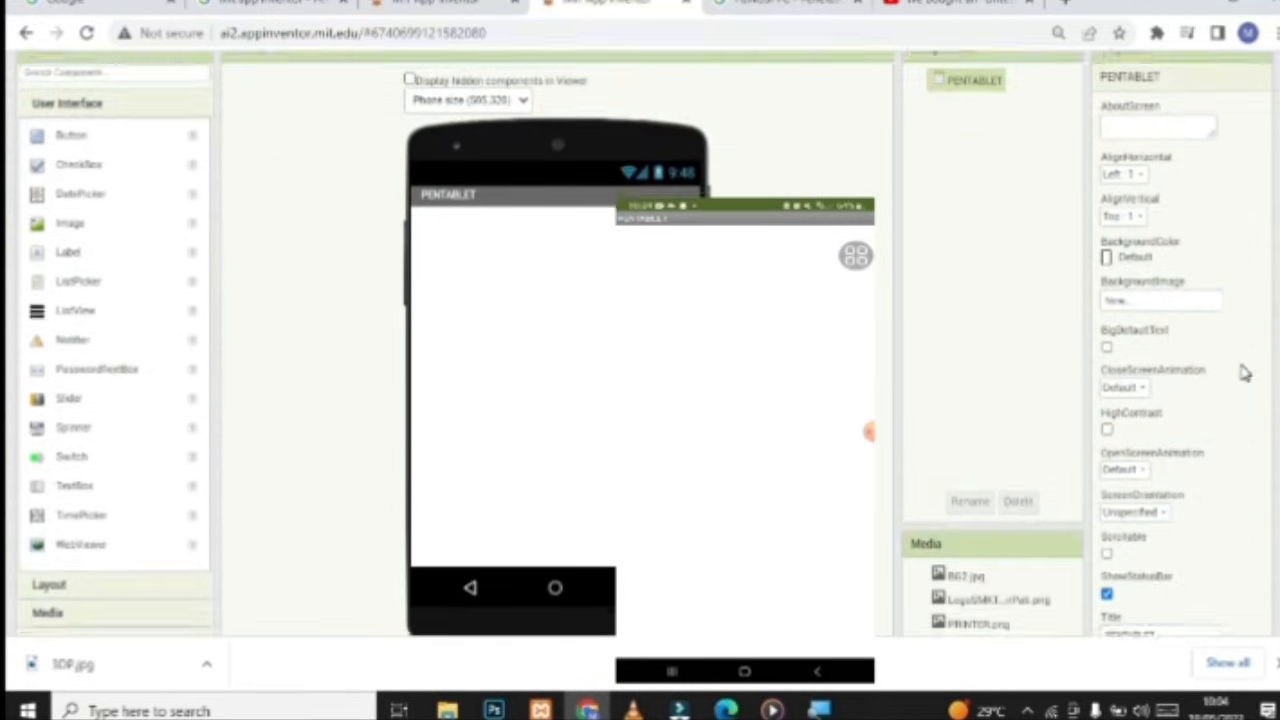
scroll(1244, 372, "down", 1)
scroll(1137, 447, "up", 1)
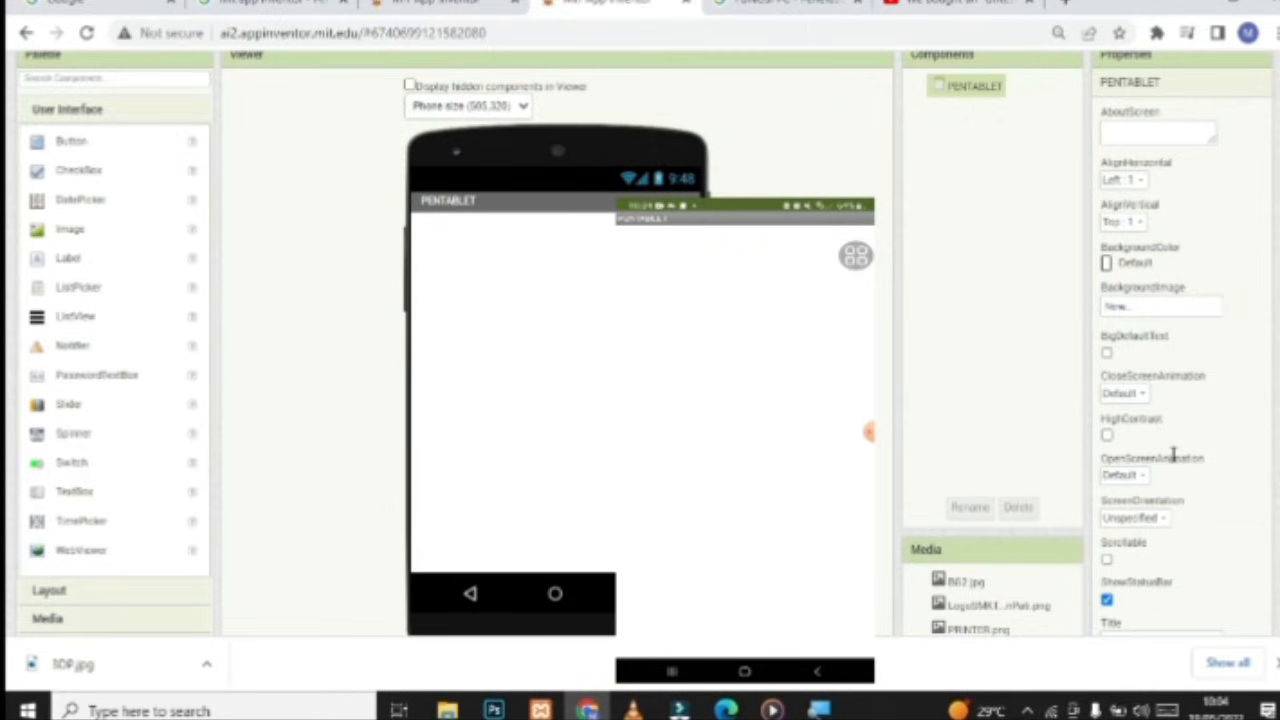
left_click(1122, 179)
left_click(1130, 222)
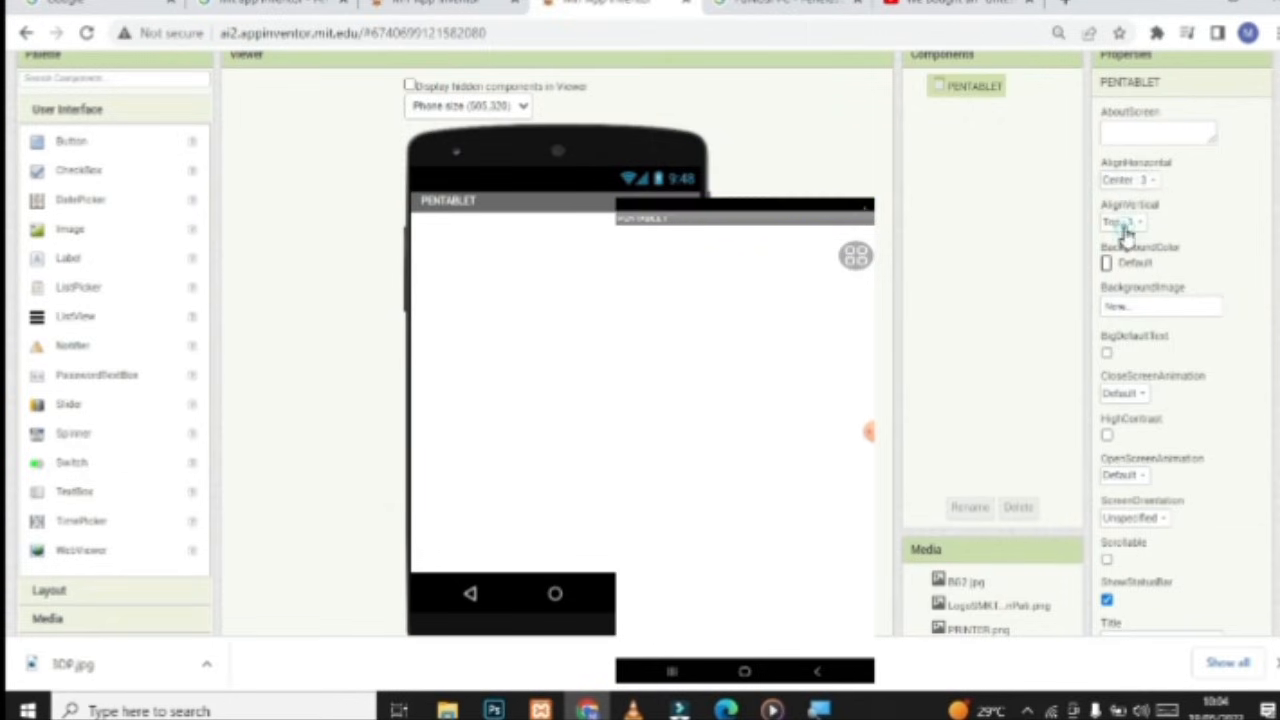
Hide the status bar and title bar of the PENTABLET screen
scroll(1140, 358, "down", 1)
scroll(1140, 357, "down", 2)
left_click(1107, 396)
scroll(1100, 395, "up", 3)
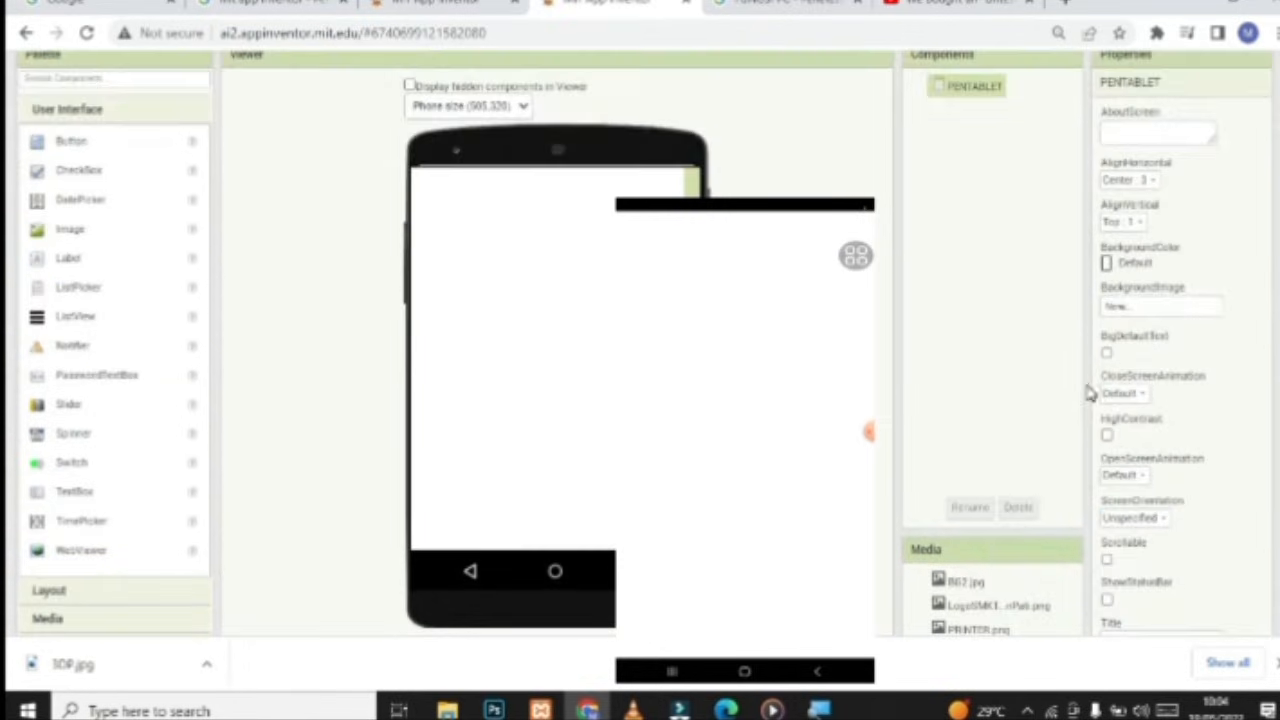
Set the PENTABLET screen's background image to BG2.jpg
left_click(1150, 308)
left_click(1148, 331)
left_click(1128, 318)
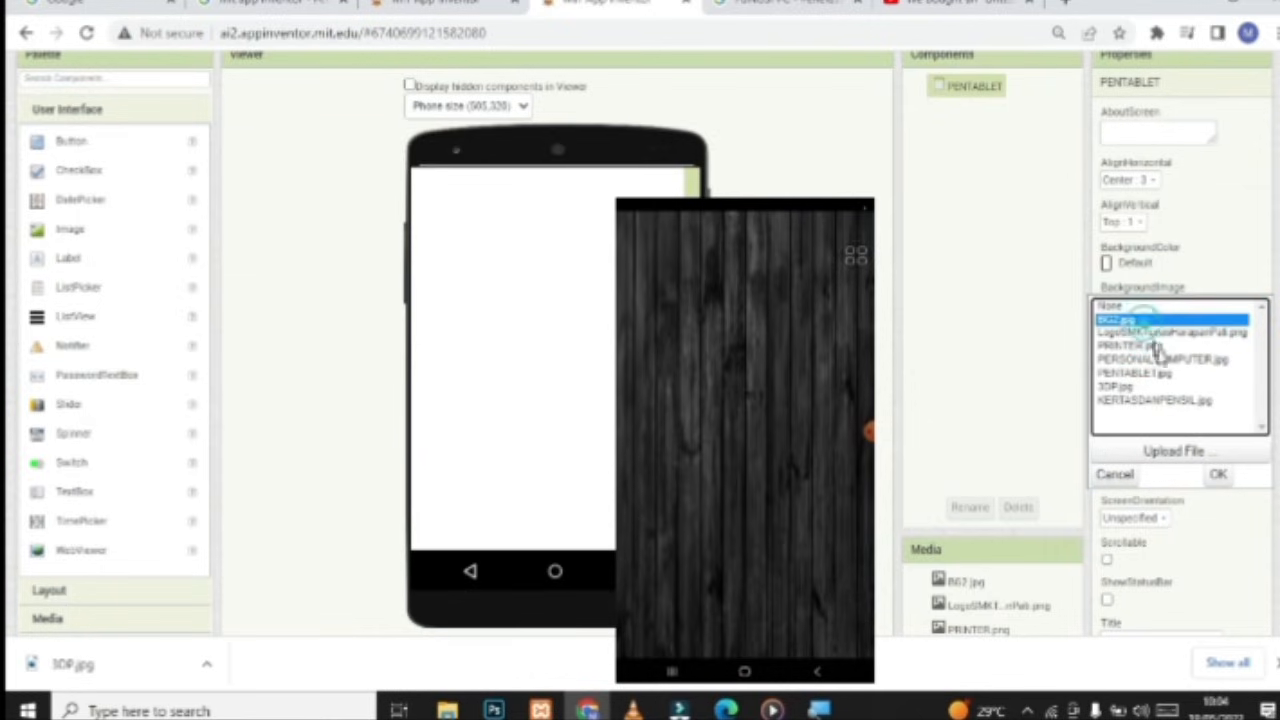
left_click(1216, 474)
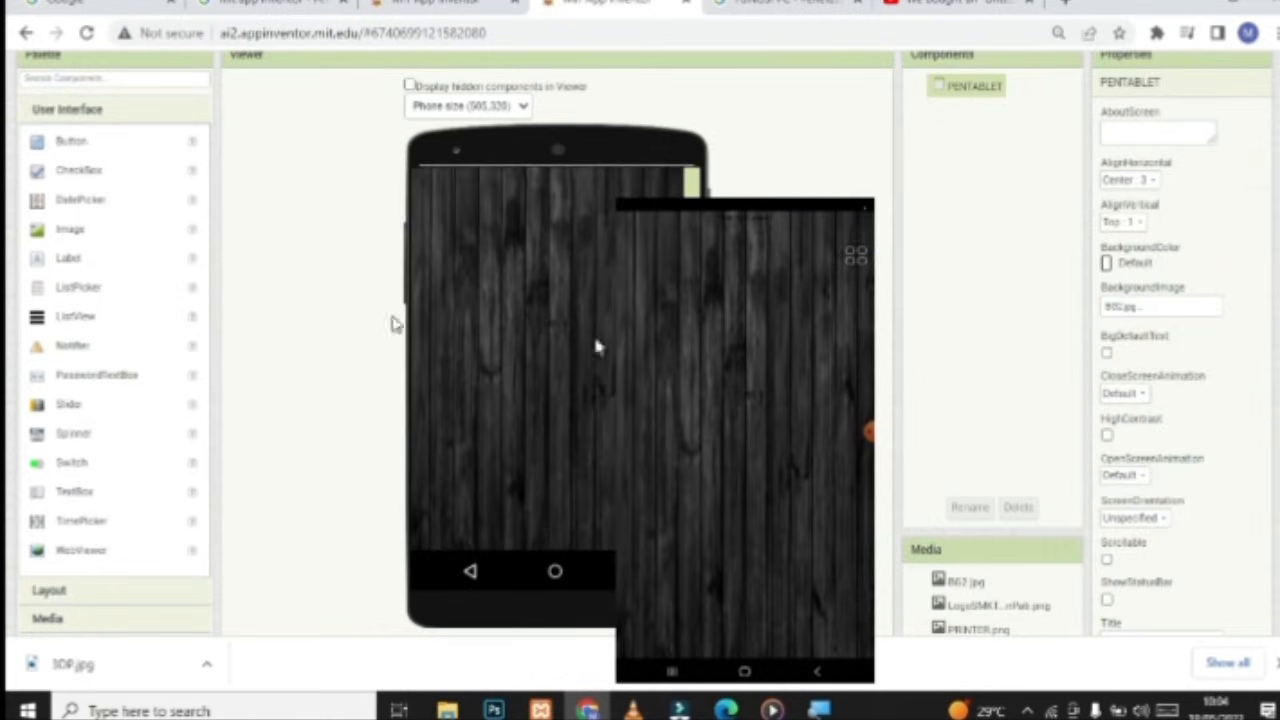
Add two labels to the PENTABLET screen with a web viewer below them
left_click_drag(60, 257, 550, 182)
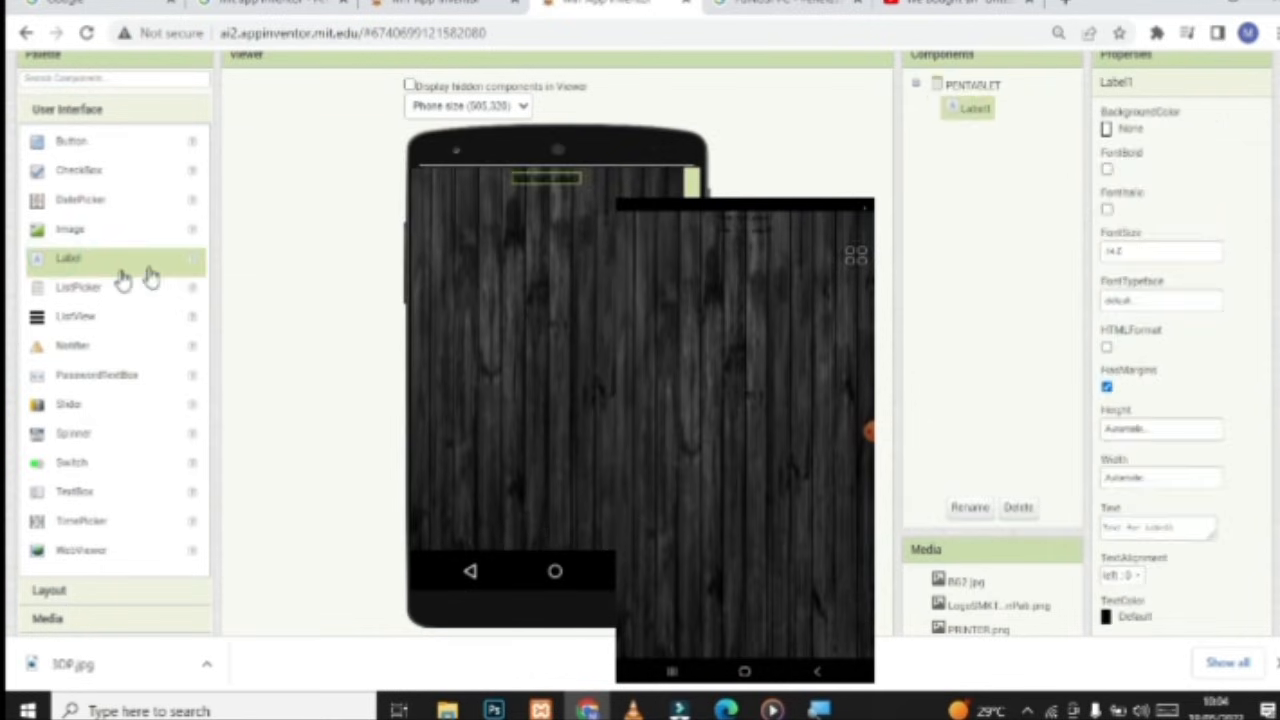
left_click_drag(60, 262, 478, 227)
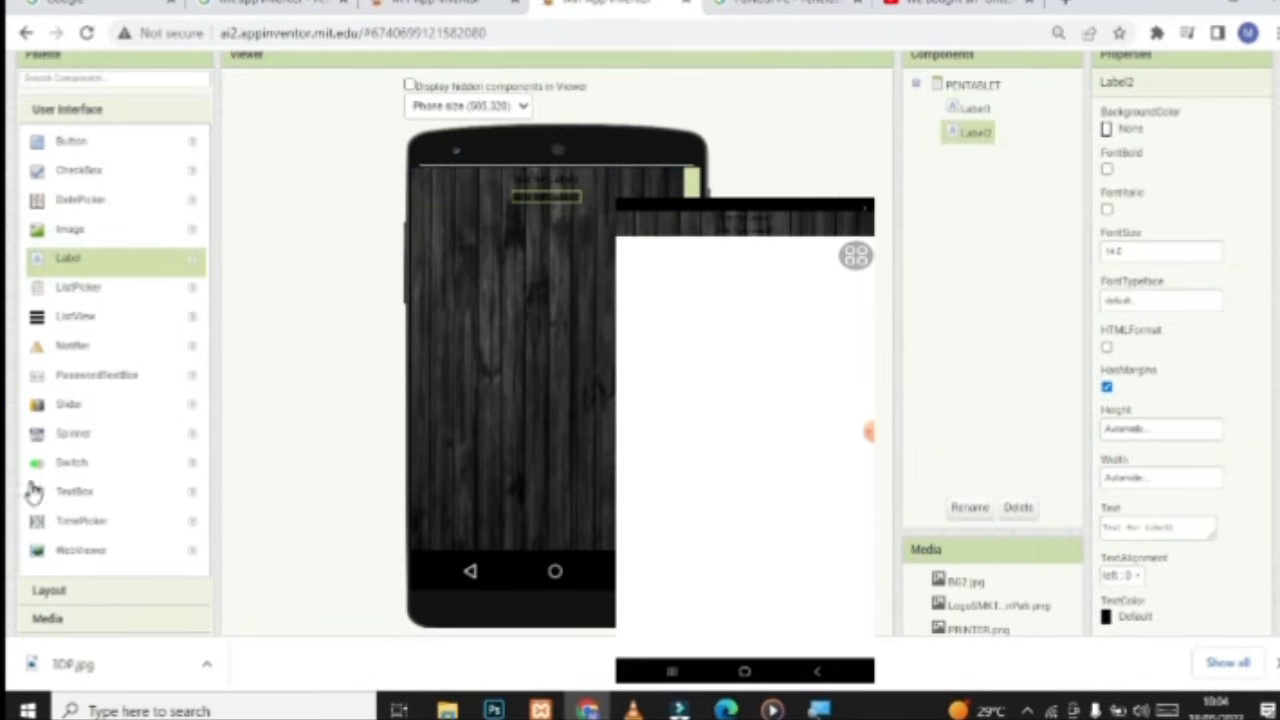
left_click_drag(68, 563, 533, 283)
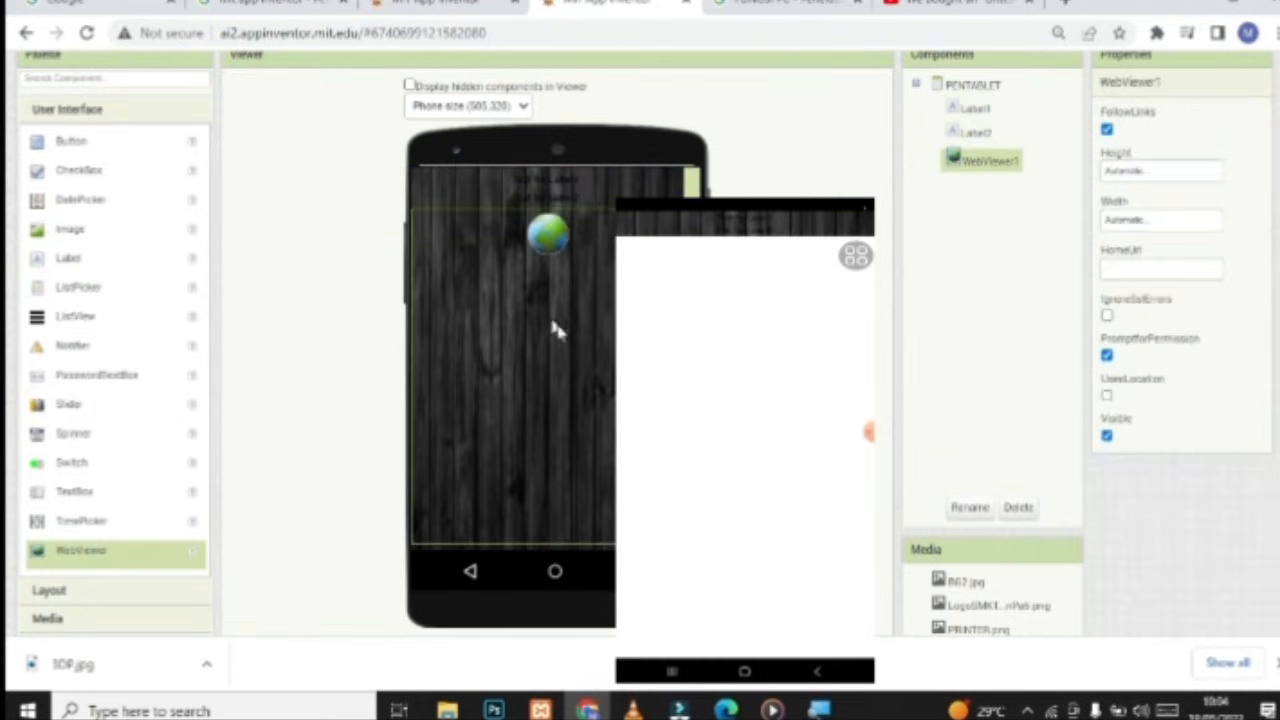
Set the web viewer's height to 200 pixels and its width to 300 pixels
left_click(1128, 207)
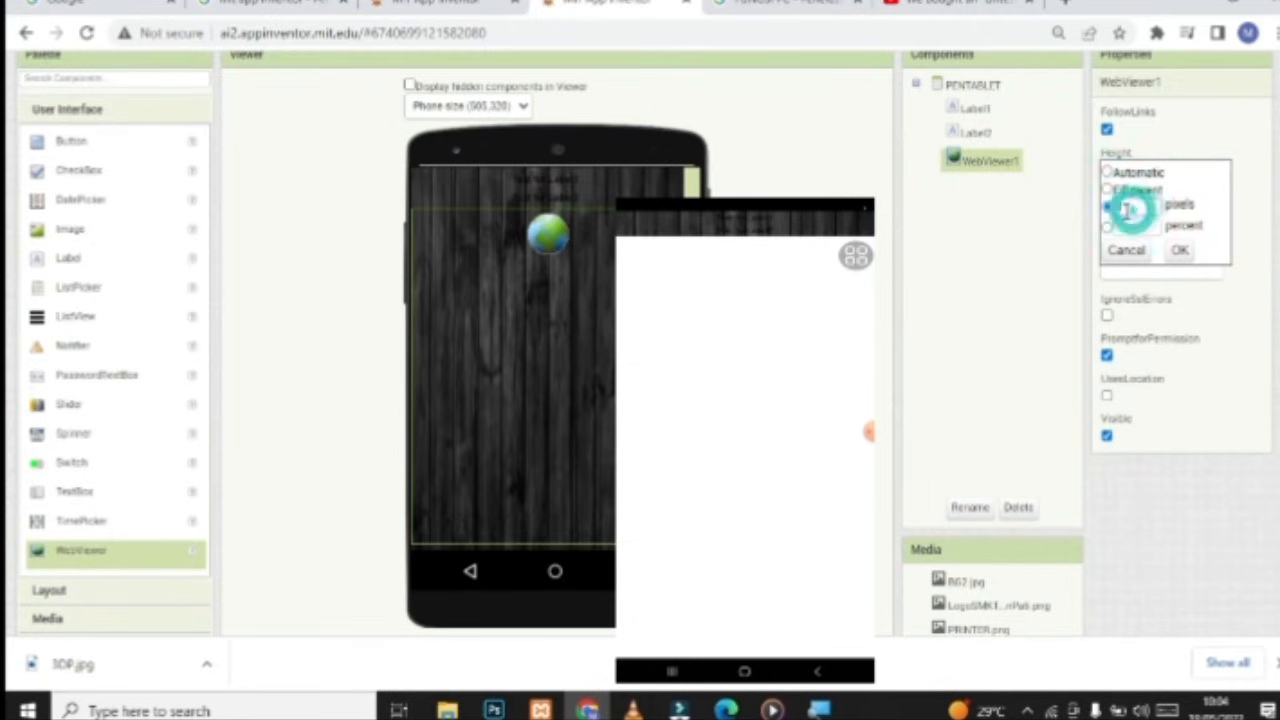
left_click(1181, 252)
left_click(1138, 226)
left_click(1136, 254)
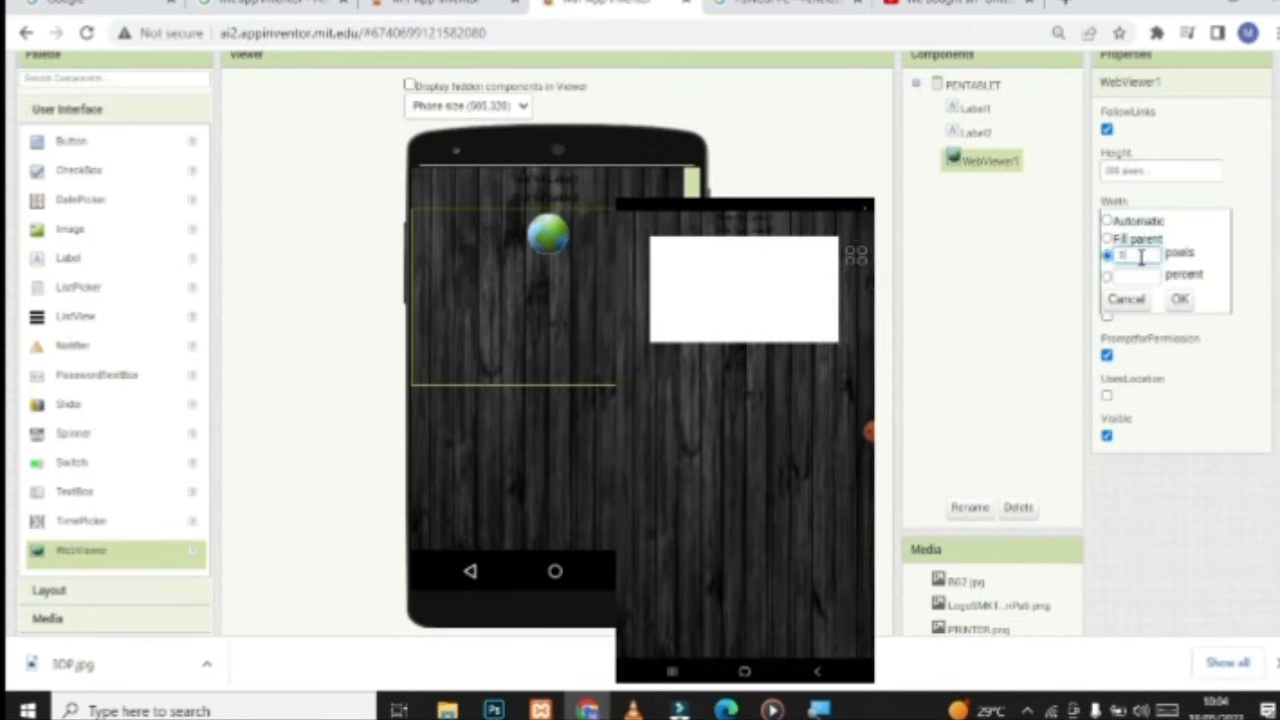
left_click(1181, 300)
left_click(1150, 268)
Add two more labels below the web viewer on the PENTABLET screen
left_click(557, 190)
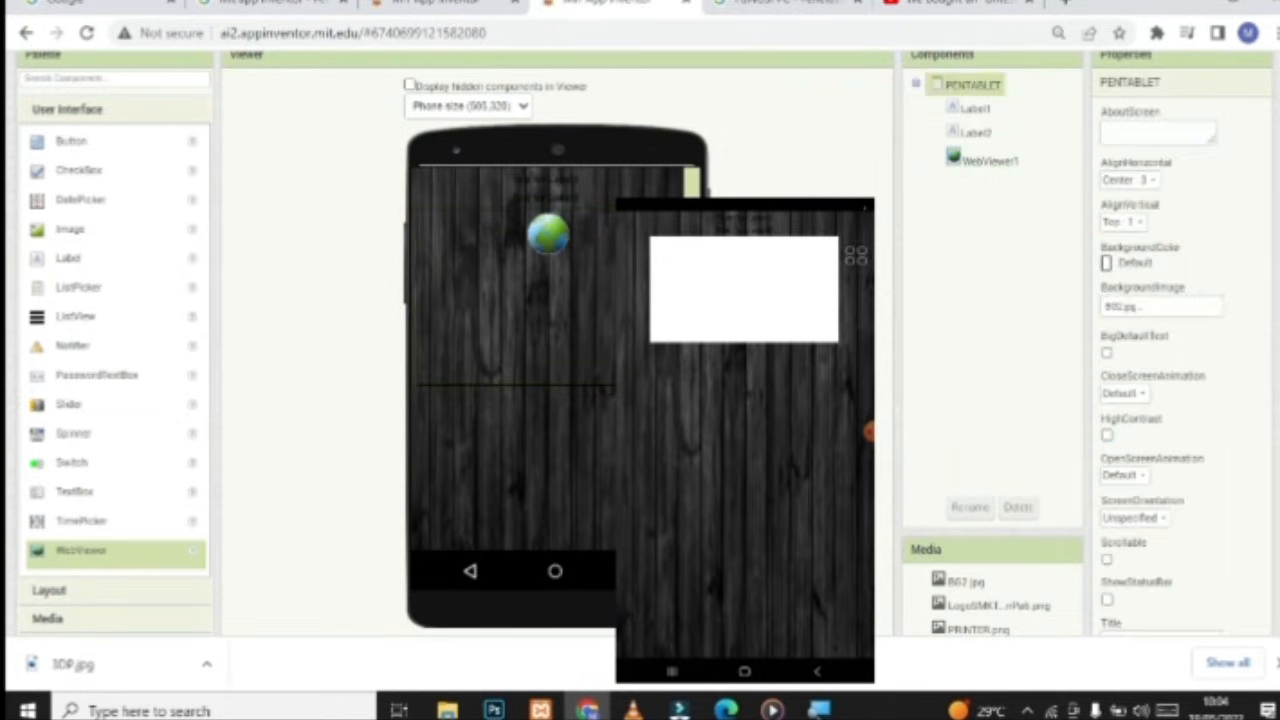
left_click(556, 176)
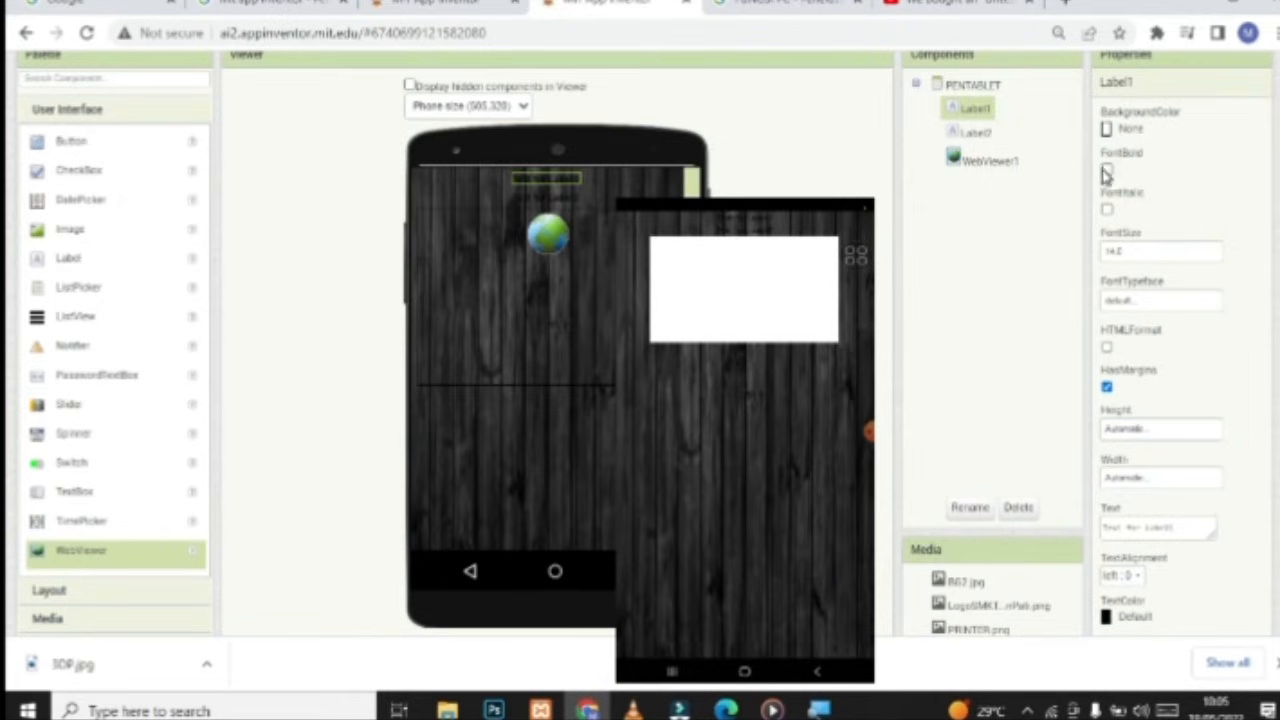
left_click_drag(68, 258, 558, 438)
left_click_drag(93, 262, 558, 440)
Make the first label bold and set its font size to 30
left_click(558, 180)
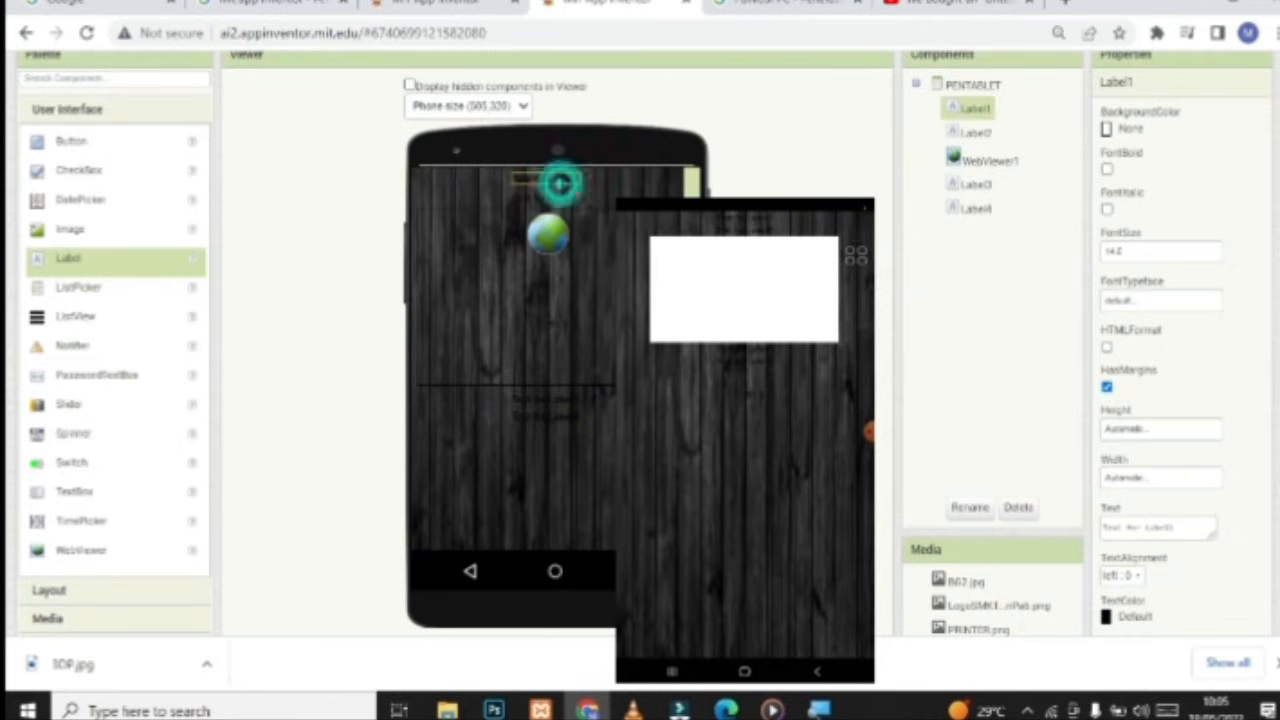
left_click(1109, 173)
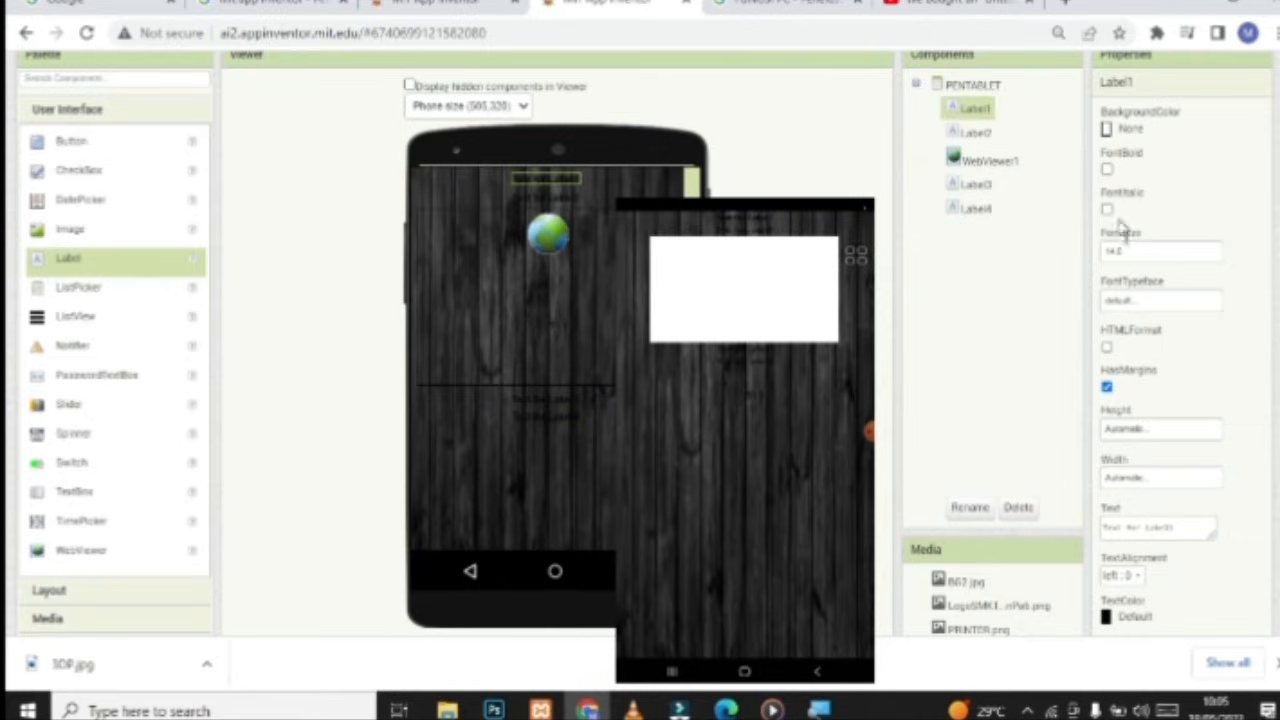
left_click(1108, 171)
left_click_drag(1132, 254, 1087, 262)
type("30")
Color the first label's text white and change its text to "PEN TABLET"
scroll(1095, 390, "down", 3)
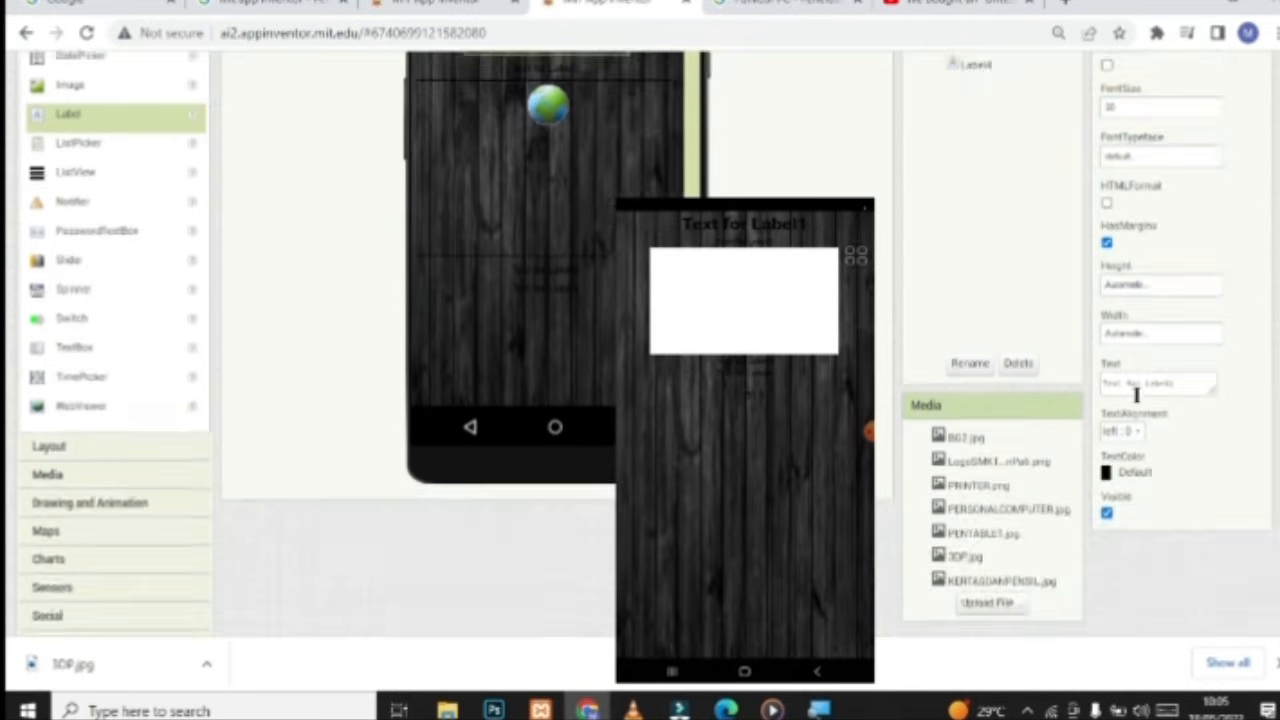
left_click(1128, 422)
left_click(1120, 349)
left_click_drag(1180, 337, 1020, 332)
type("Hai")
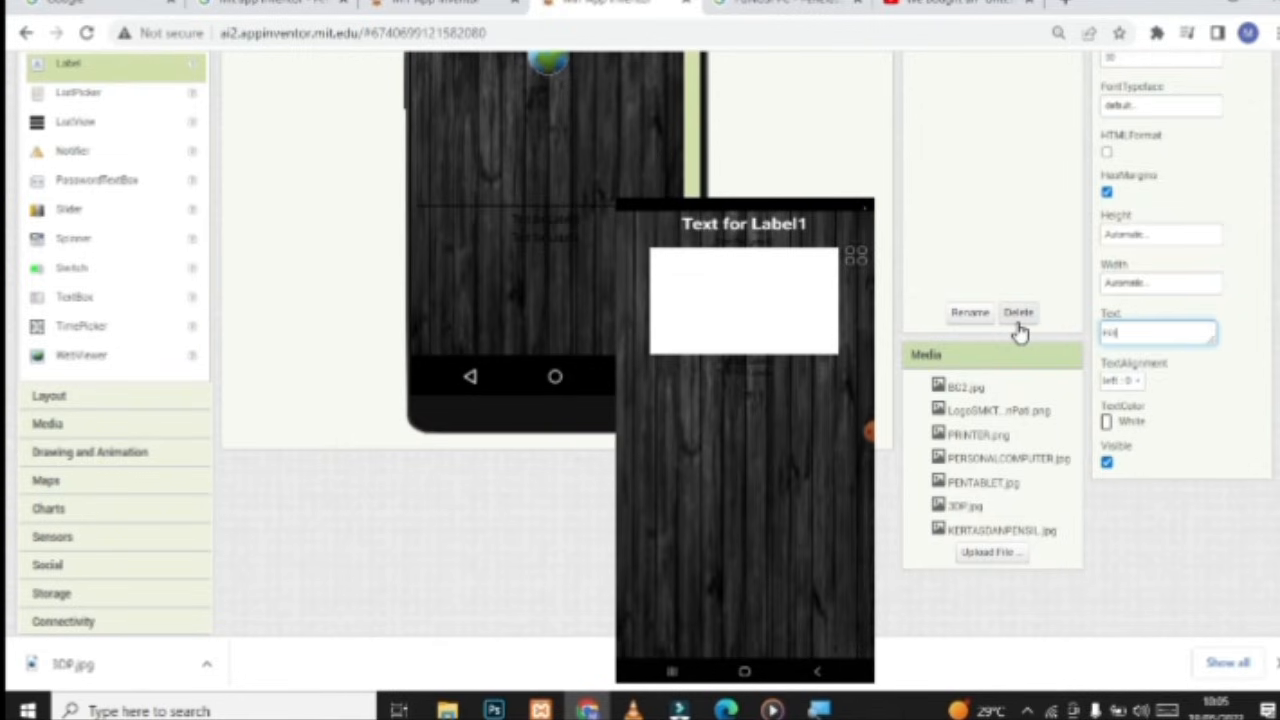
type(" TABLET")
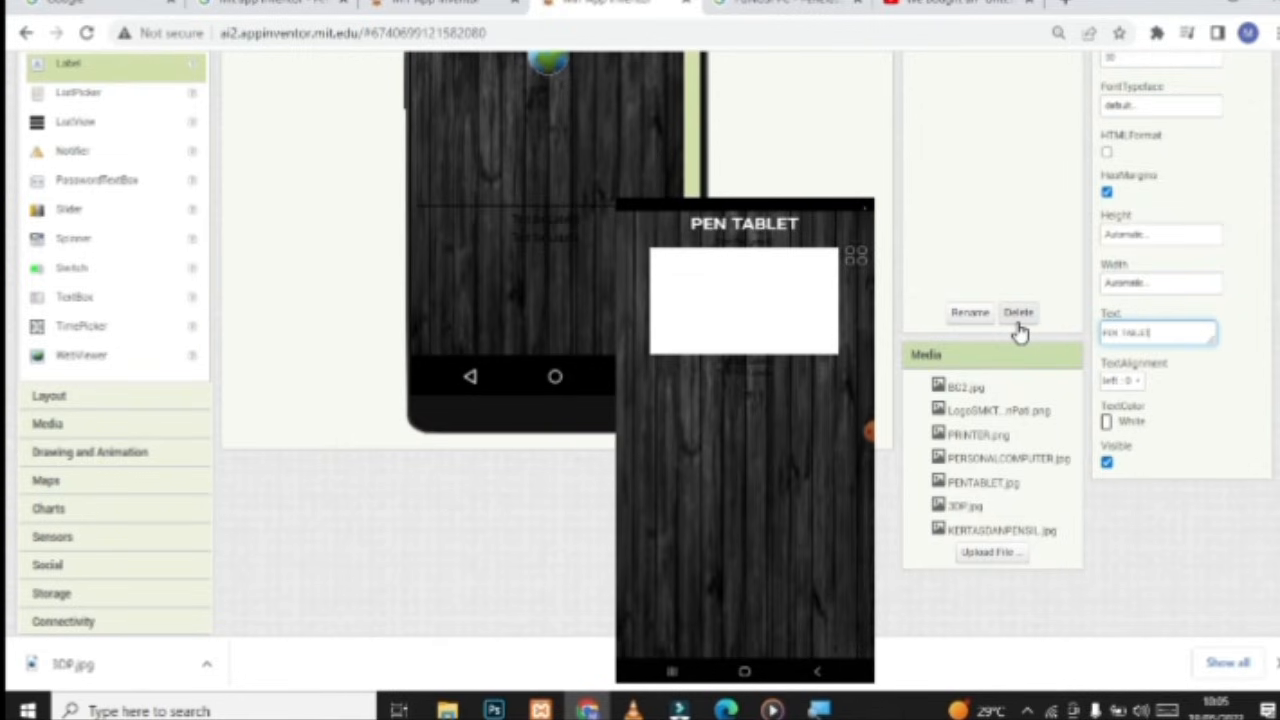
scroll(1055, 330, "up", 3)
scroll(1062, 334, "down", 1)
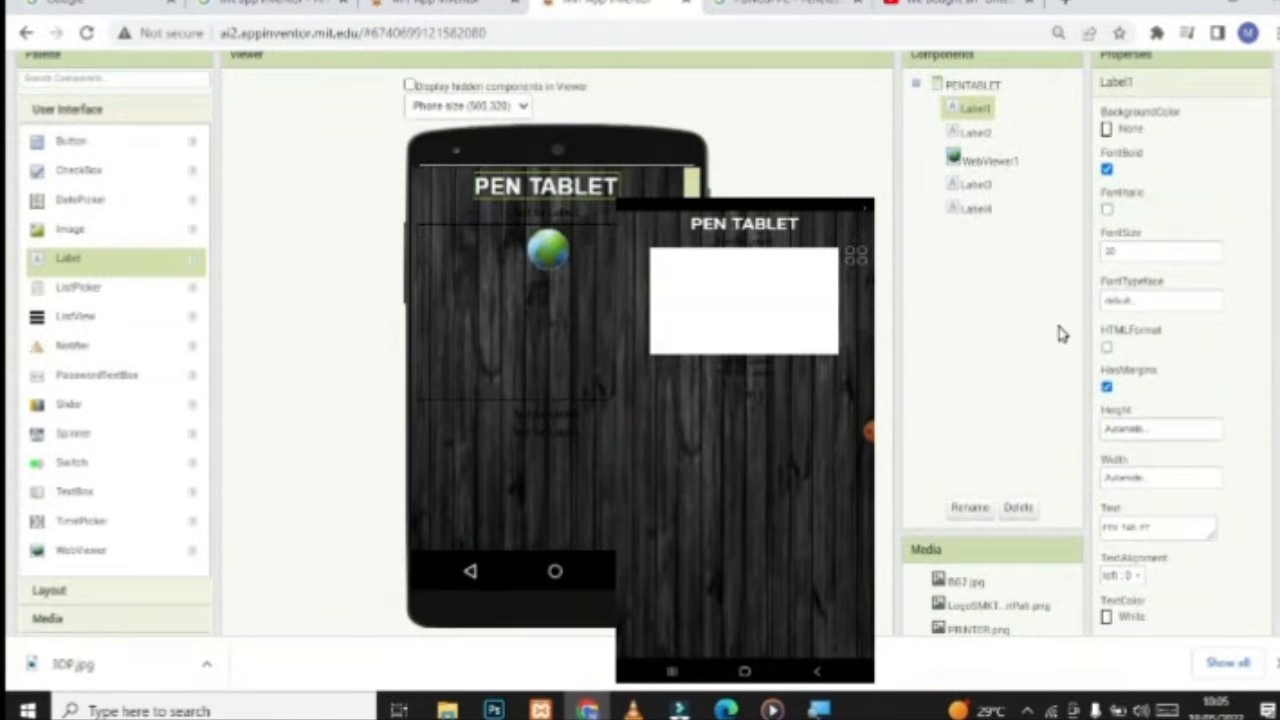
Make the second label bold and set its font size to 20
left_click(546, 211)
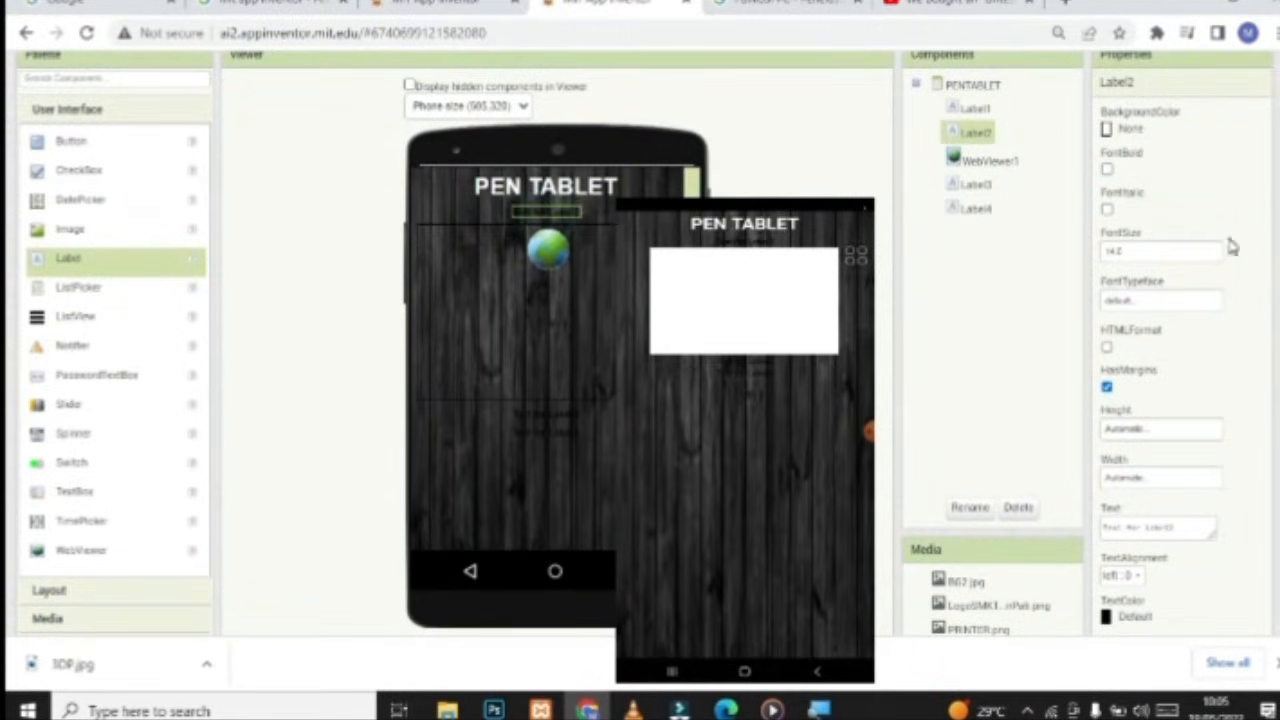
left_click(1107, 170)
double_click(1134, 250)
type("20")
left_click(1030, 322)
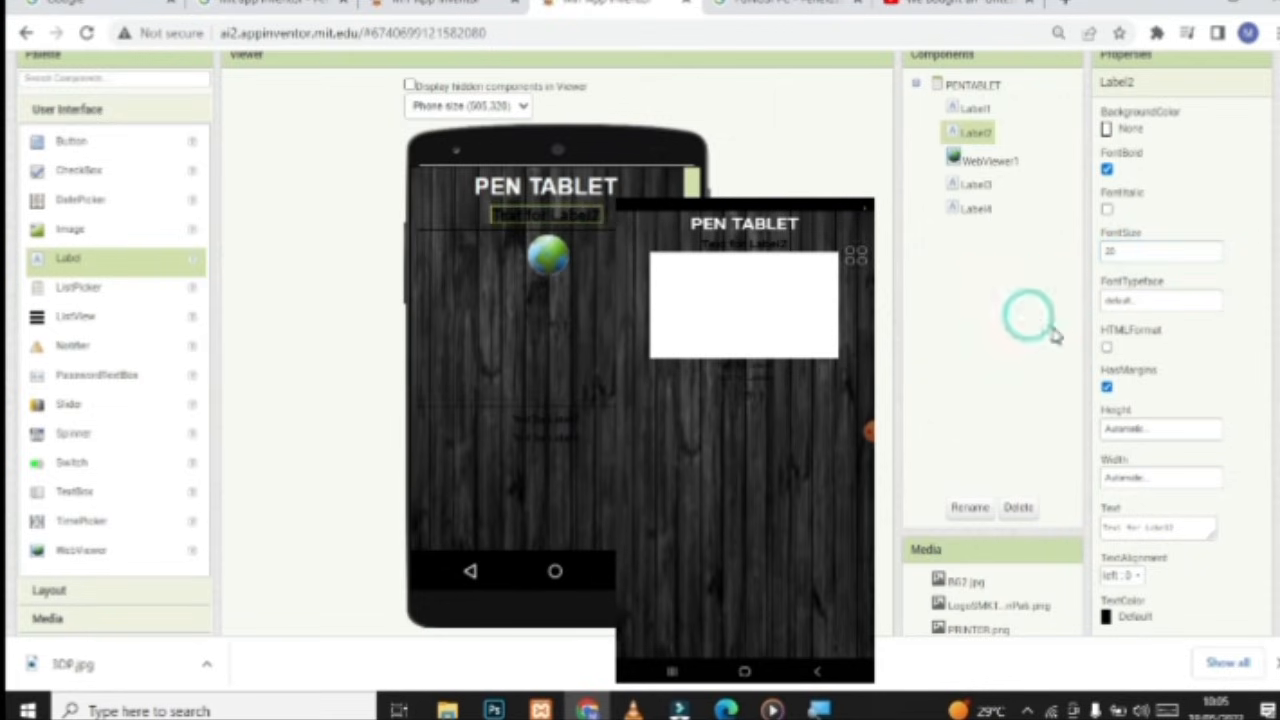
Color the second label's text white and change its text to "Rp.XXX.XXX"
scroll(1140, 326, "down", 1)
left_click(1140, 428)
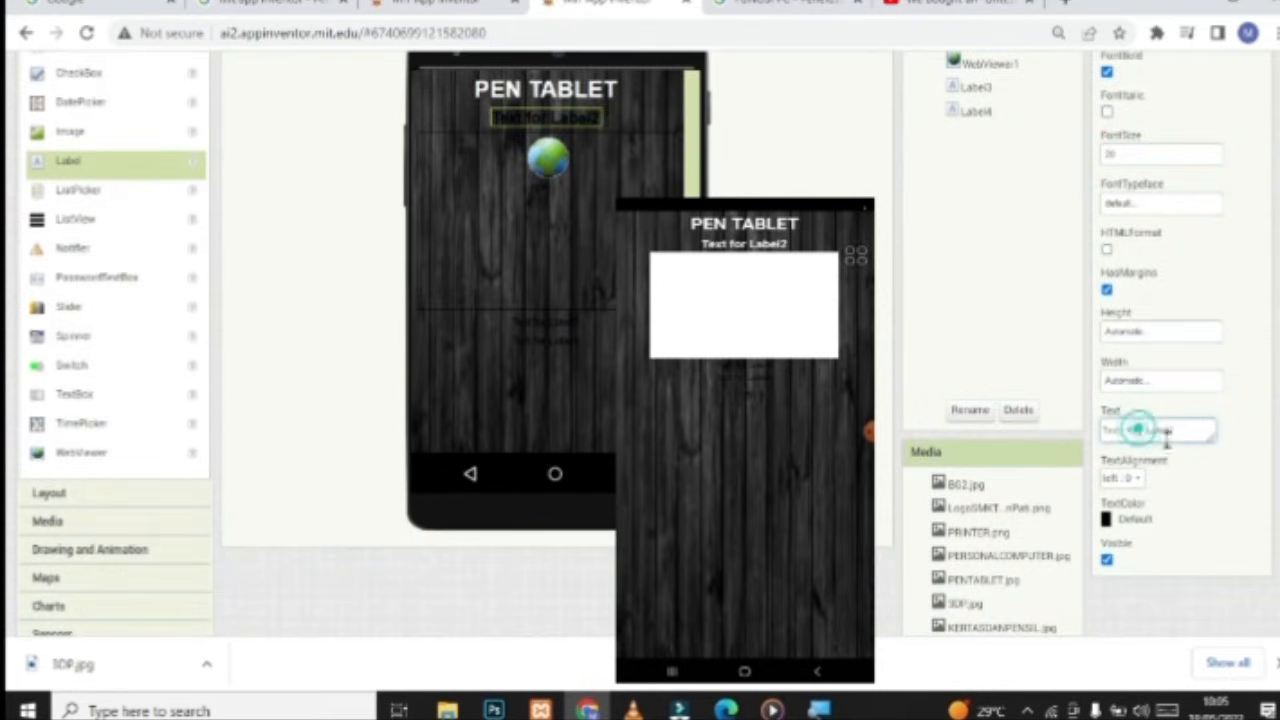
left_click(1130, 518)
left_click(1148, 455)
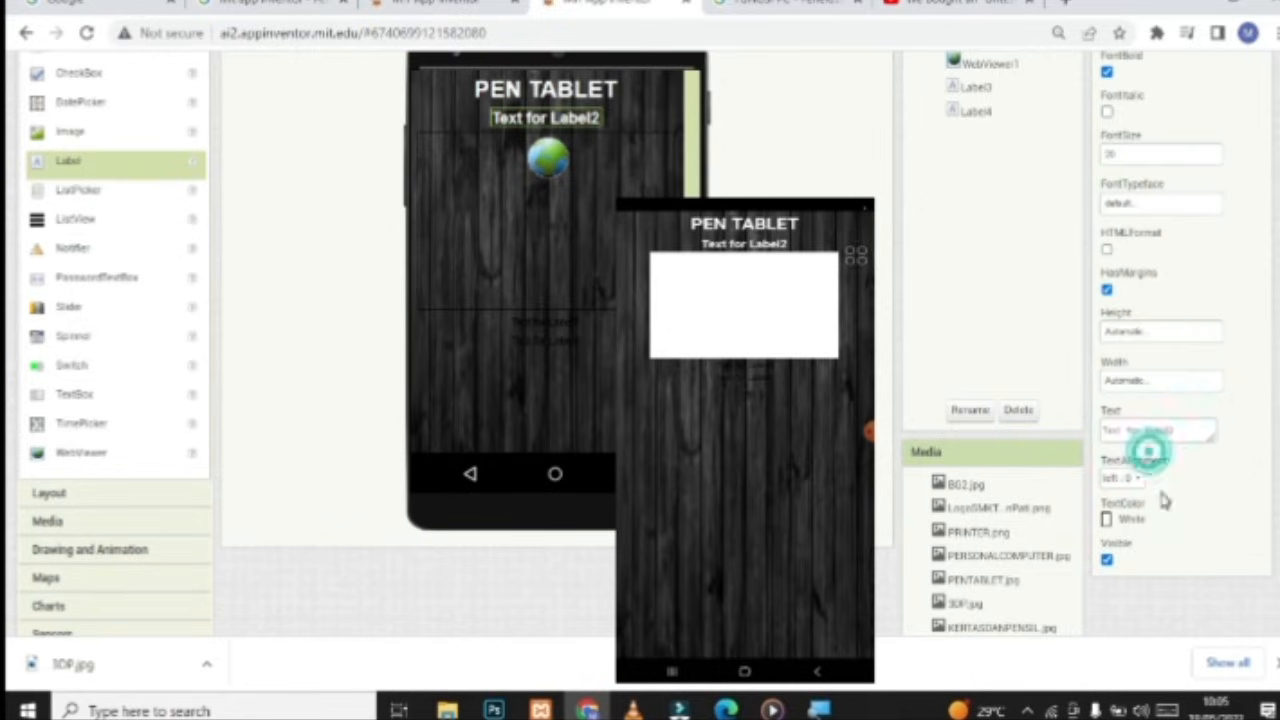
triple_click(1180, 429)
key("BackSpace")
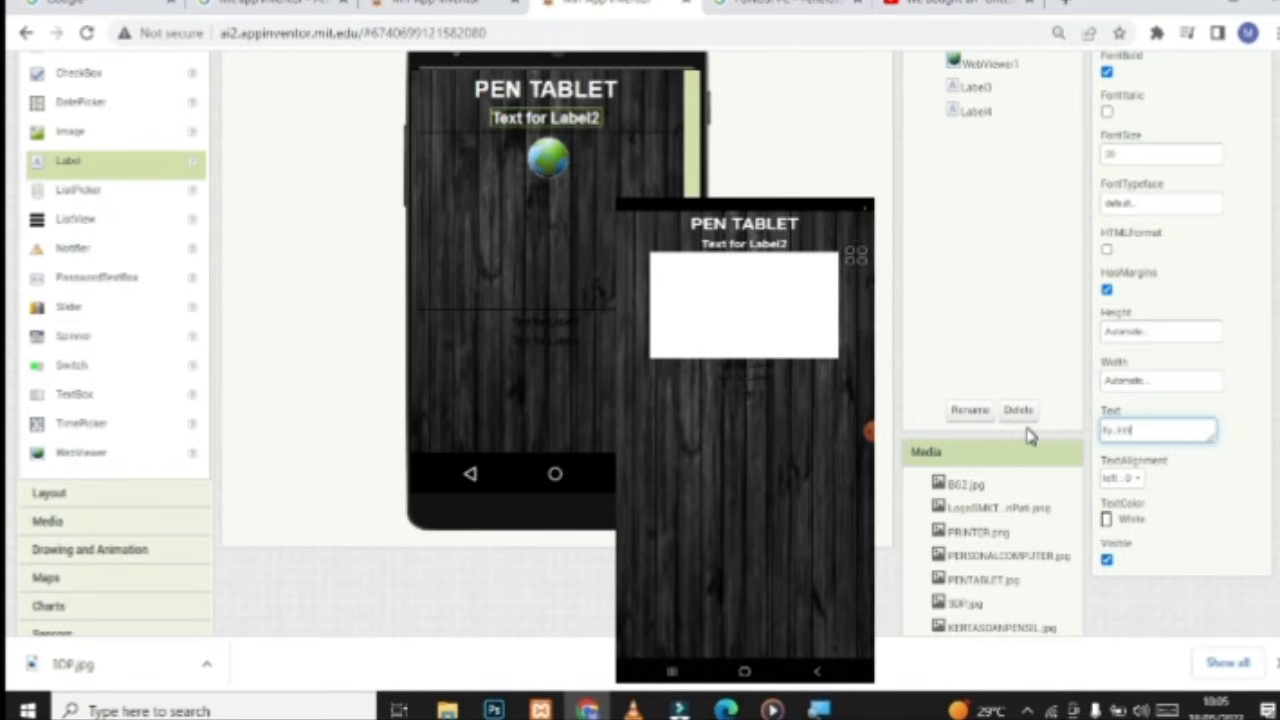
left_click(908, 255)
Switch to the YouTube tab and search for "PEN TABLET" to find a video for the web viewer
left_click(514, 251)
left_click(1150, 172)
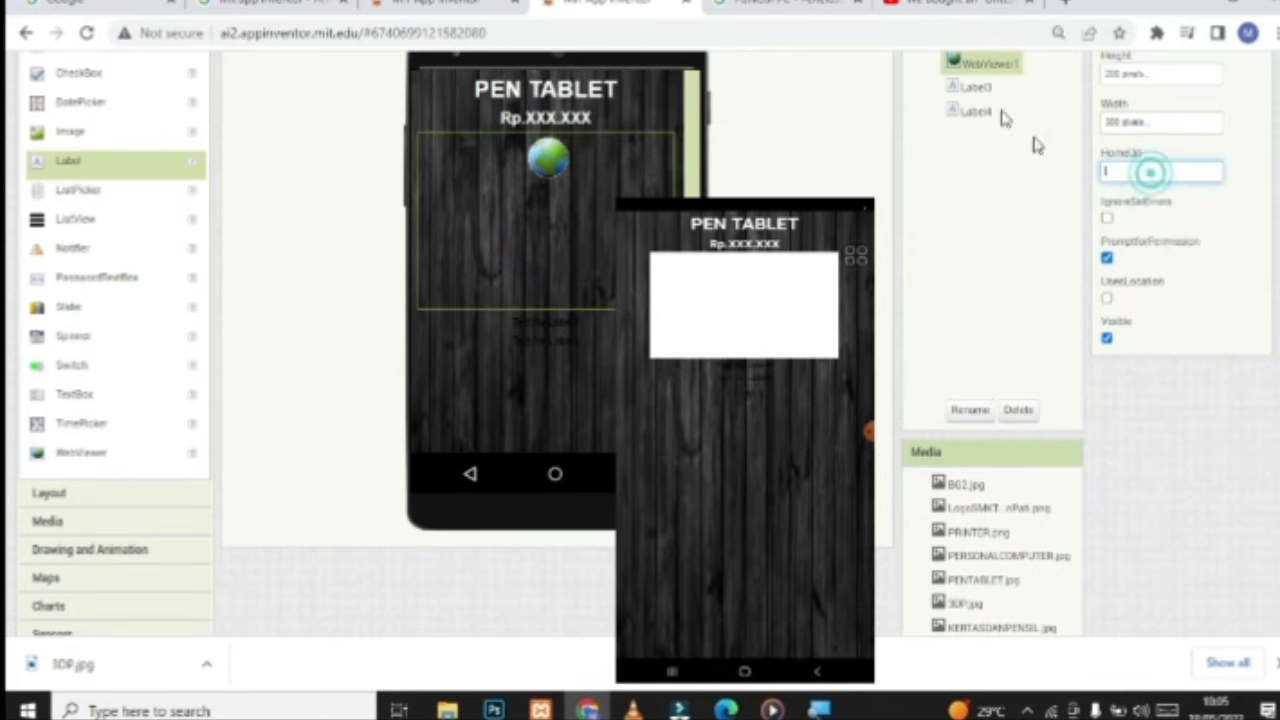
left_click(950, 5)
double_click(414, 80)
type("PEN TABLE")
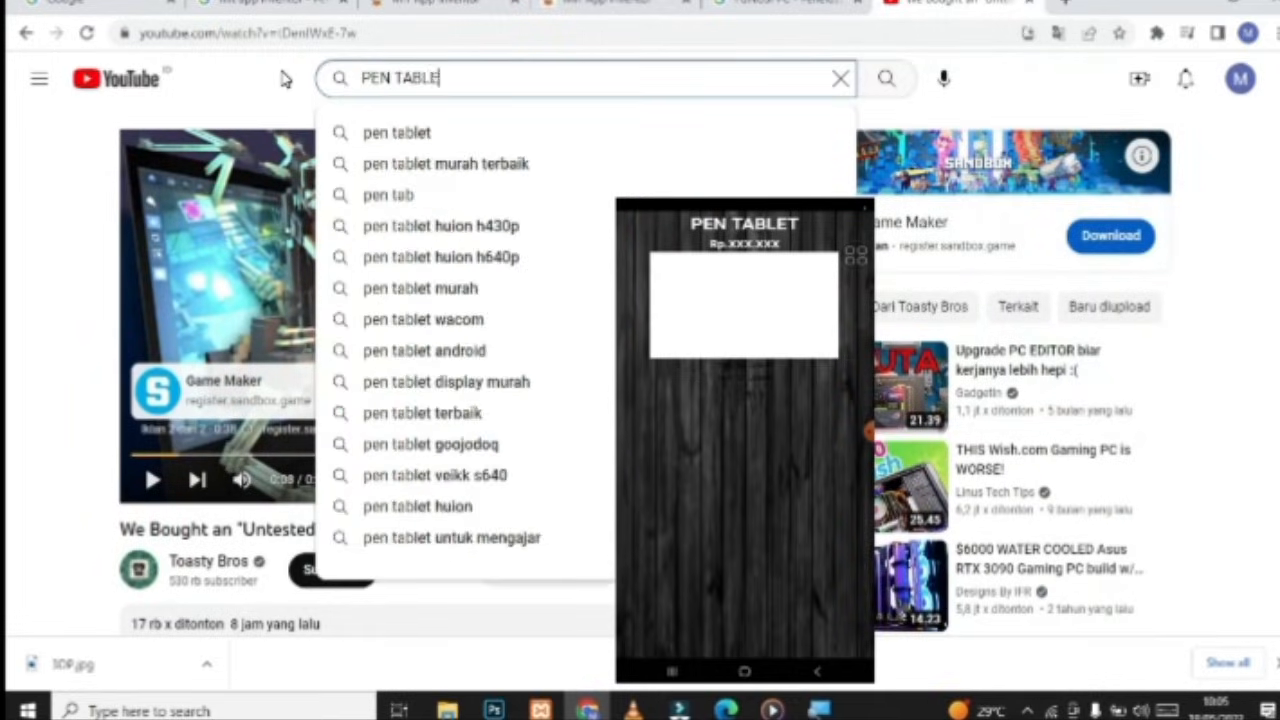
type("T")
key("Return")
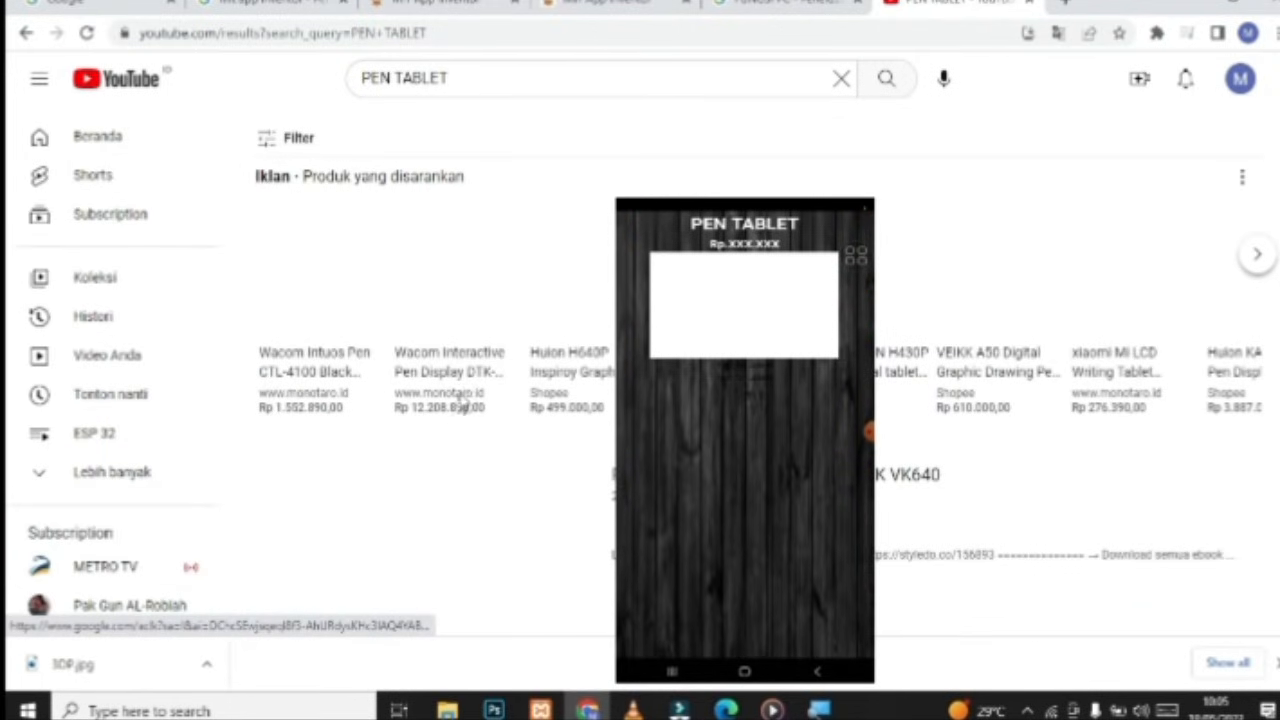
Open the VEIKK VK1060 PRO review video, pause it, and copy its link into the PENTABLET web viewer's HomeUrl
scroll(420, 355, "down", 3)
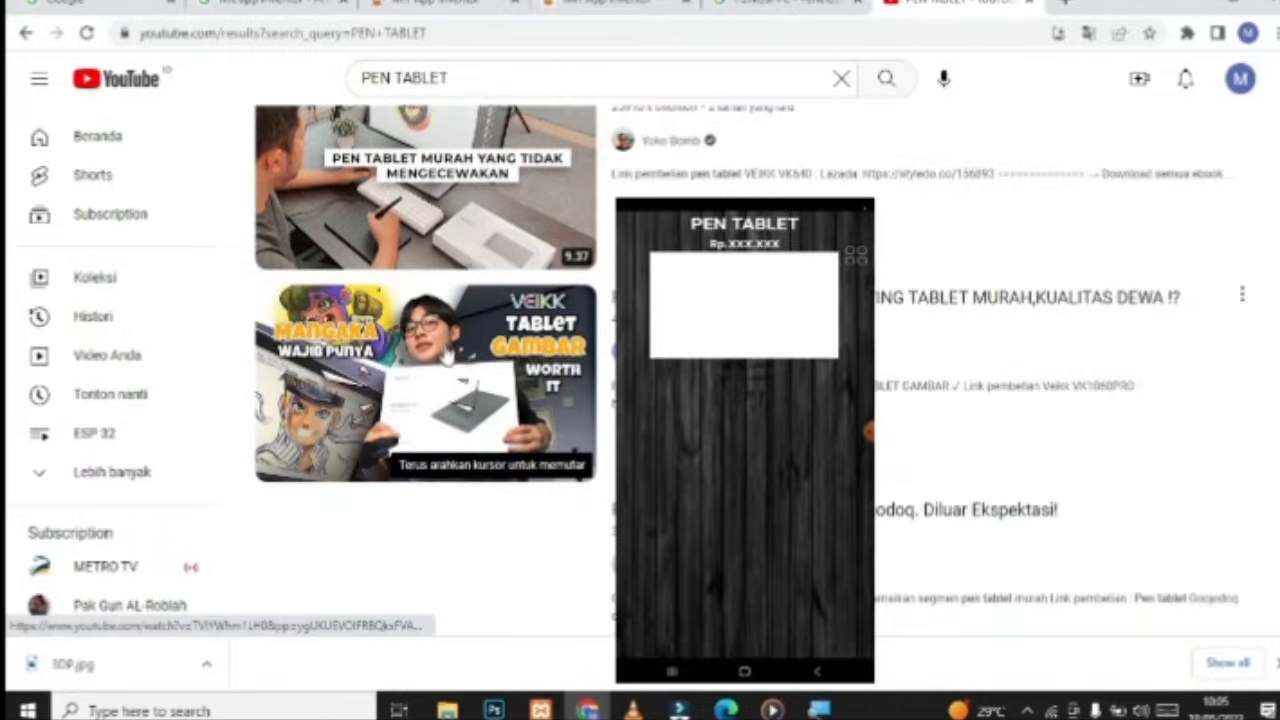
left_click(449, 365)
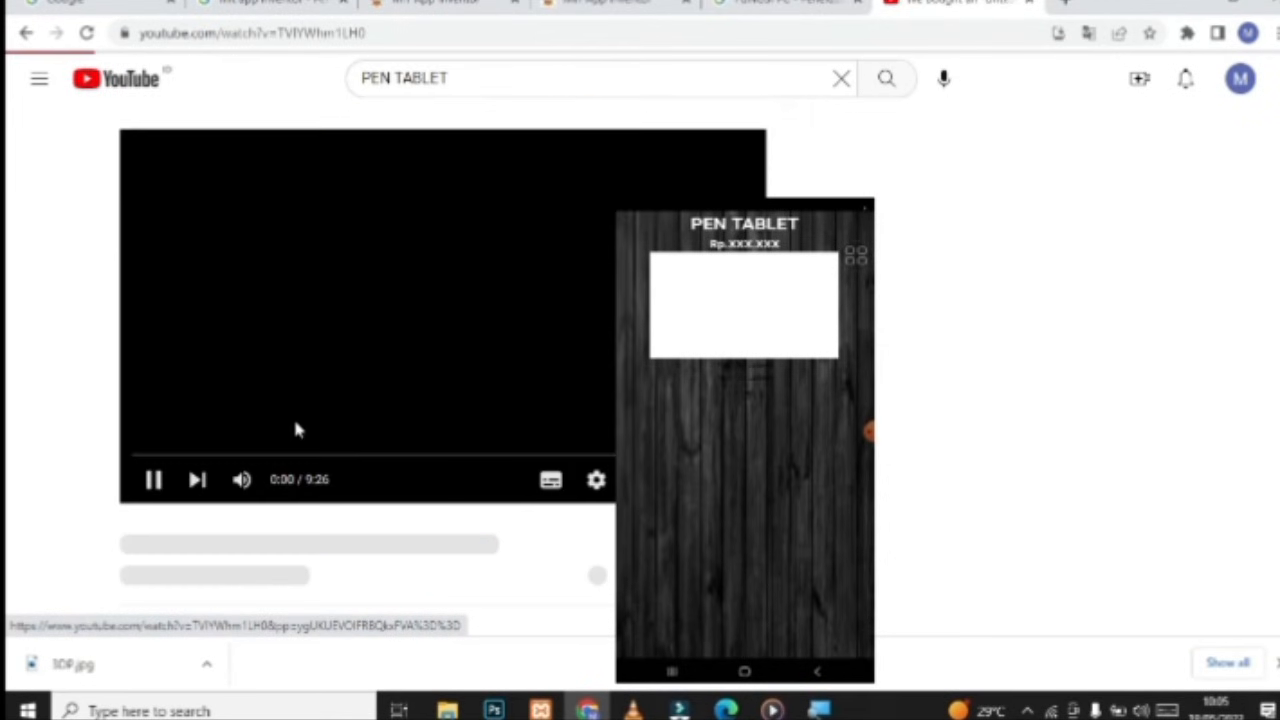
left_click(155, 482)
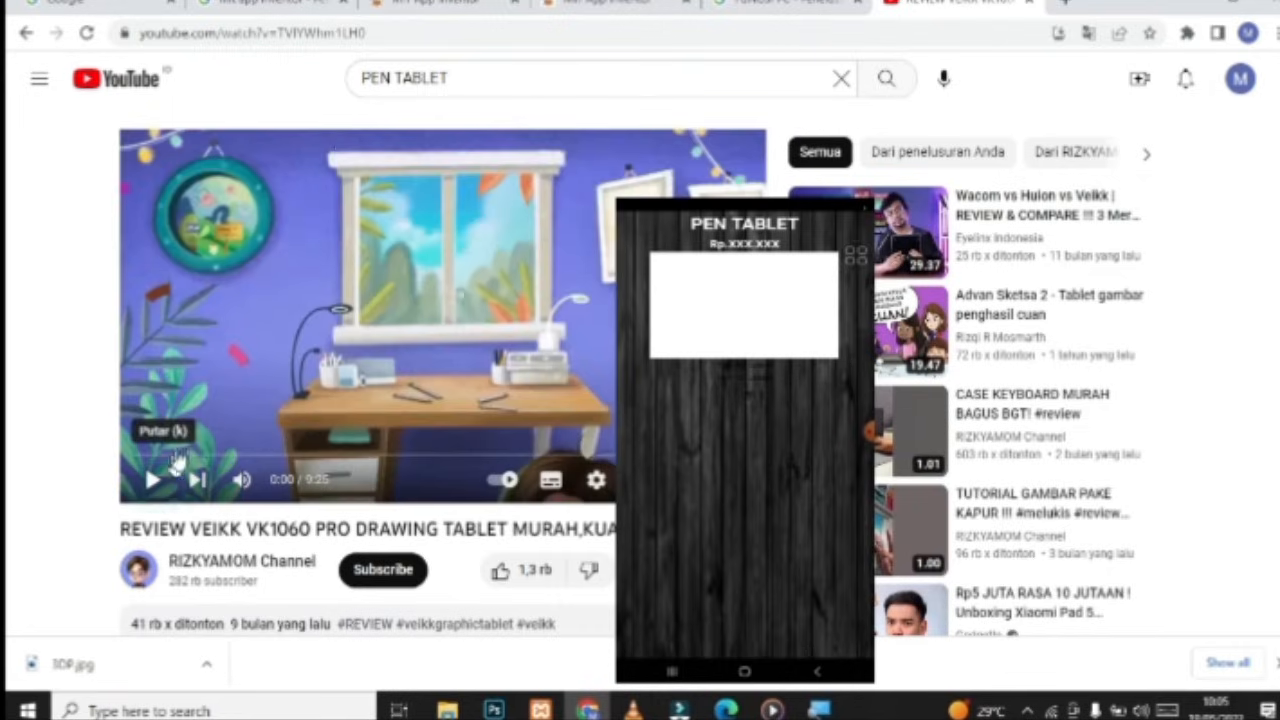
left_click(400, 40)
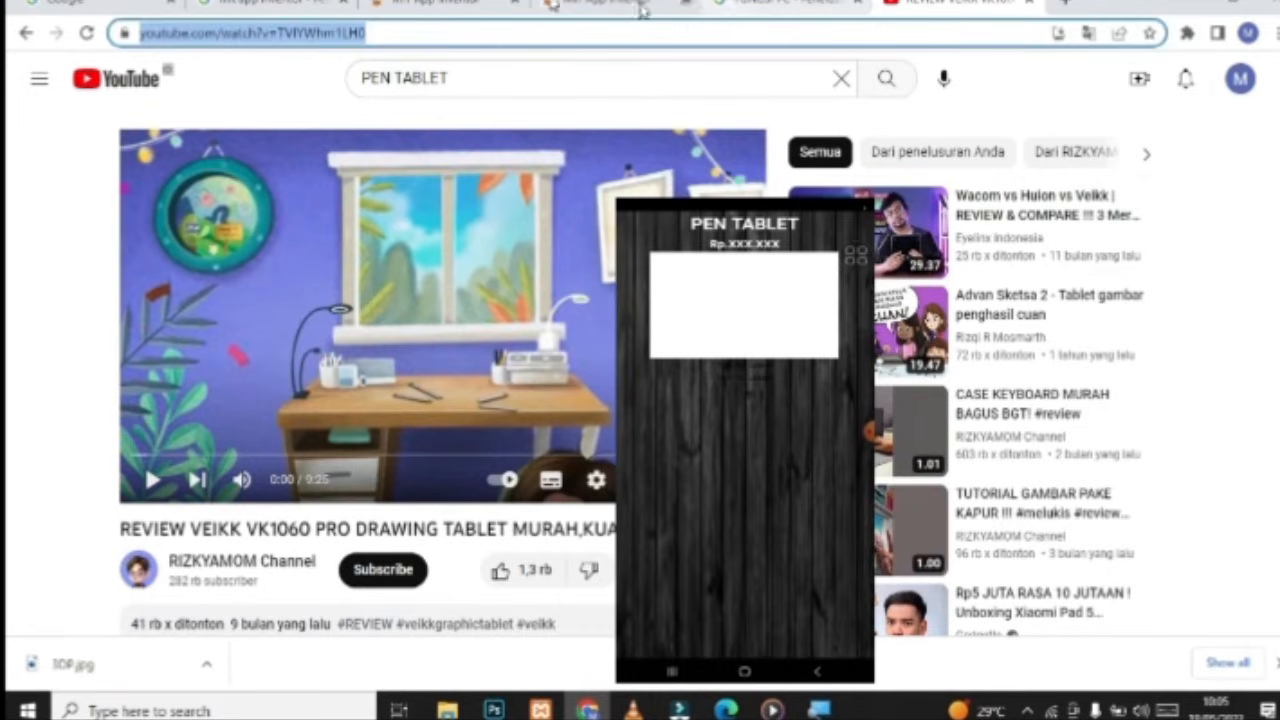
left_click(640, 8)
key("ctrl+v")
left_click(1014, 220)
scroll(612, 317, "up", 1)
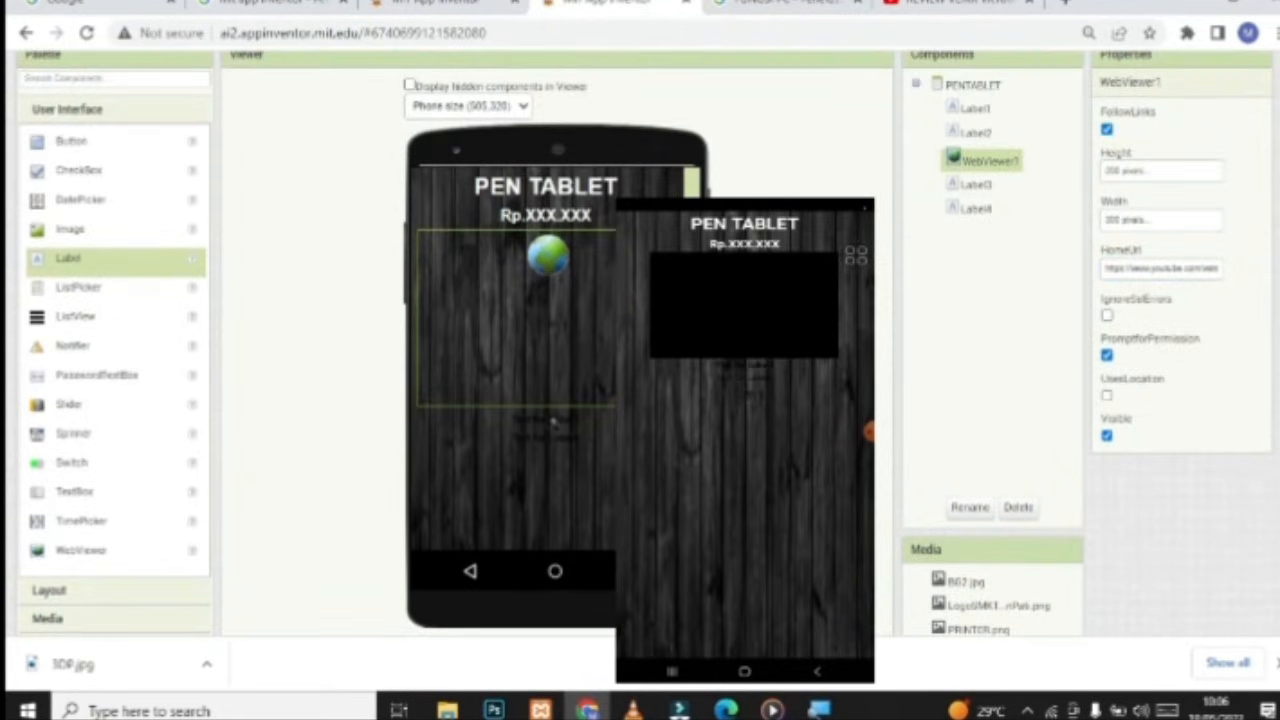
Make the third label, below the web viewer, bold with a font size of 20
left_click(546, 420)
left_click(1107, 169)
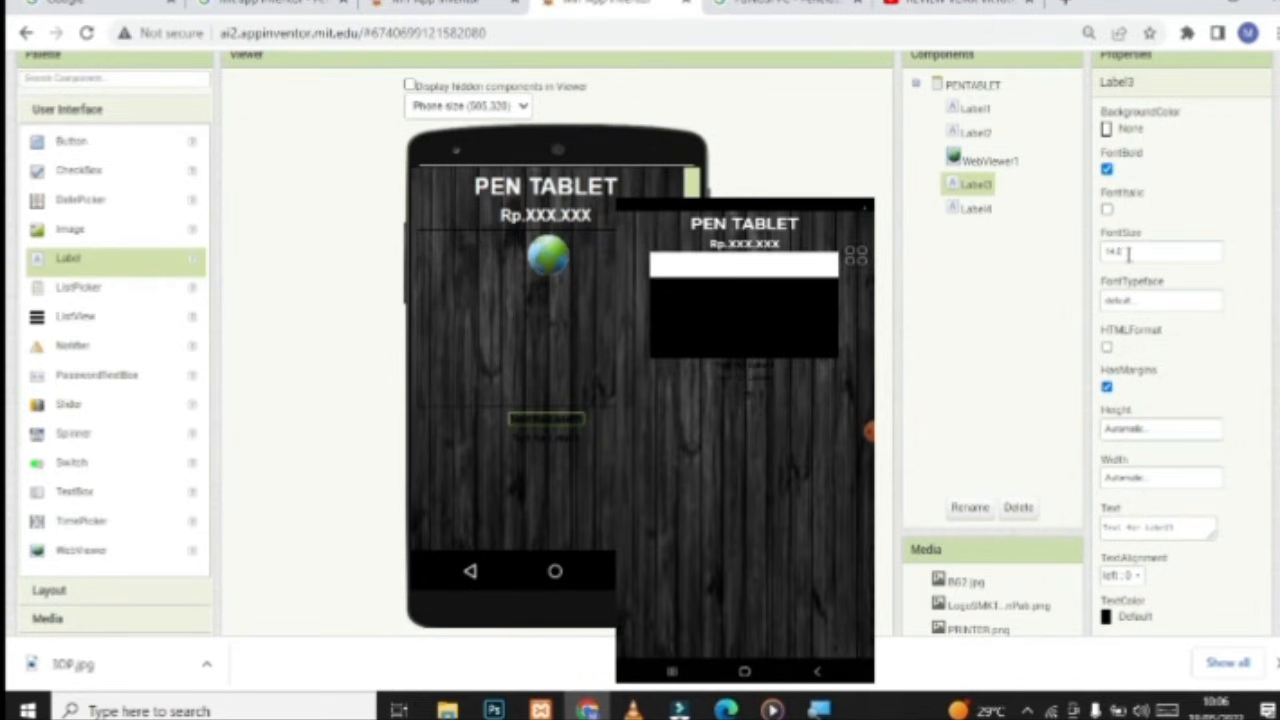
double_click(1129, 251)
type("20")
key("Return")
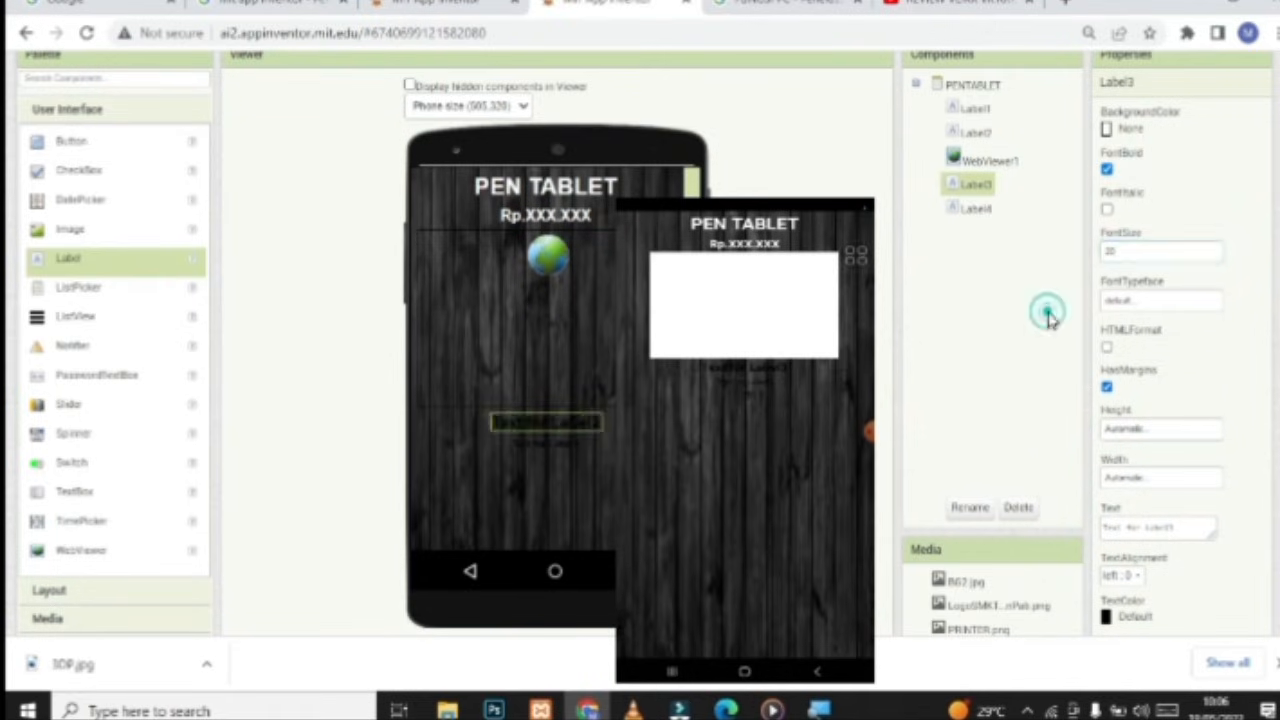
Color the third label's text white and change its text to "DESKRIPSI TENTANG PEN TABLET:"
scroll(1050, 310, "down", 3)
left_click(1124, 302)
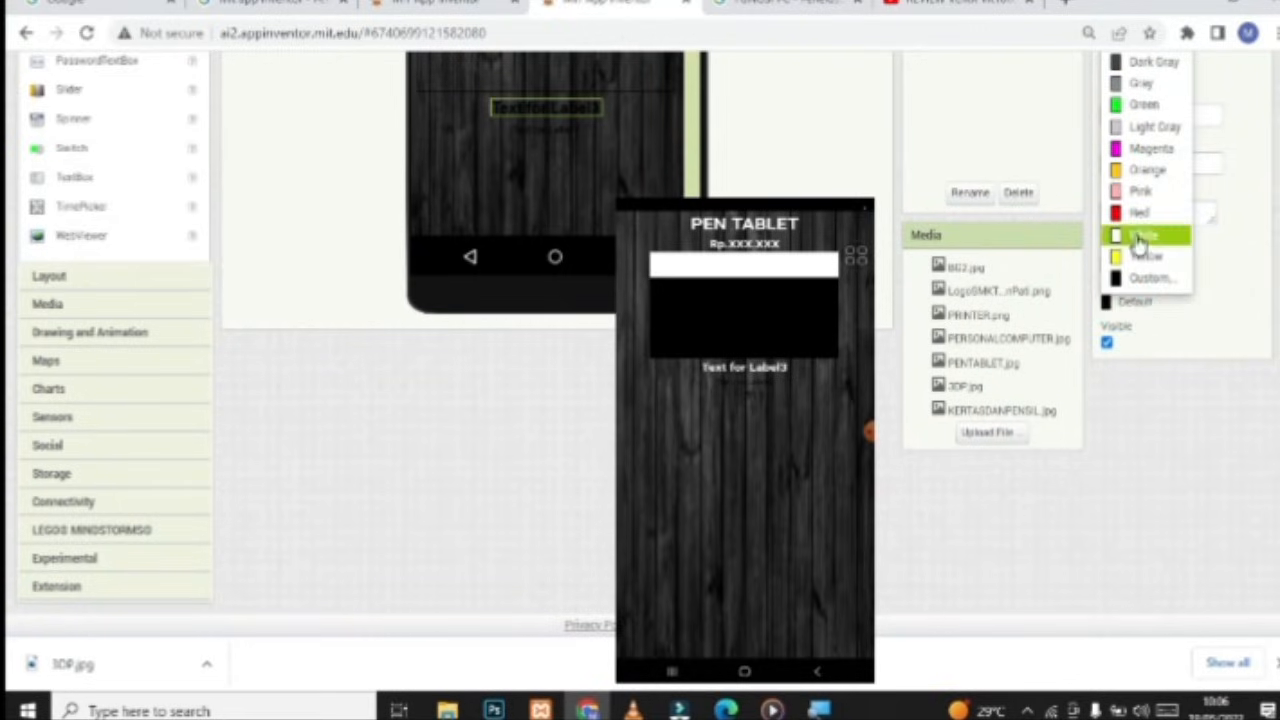
left_click(1141, 234)
scroll(1172, 393, "up", 1)
triple_click(1148, 305)
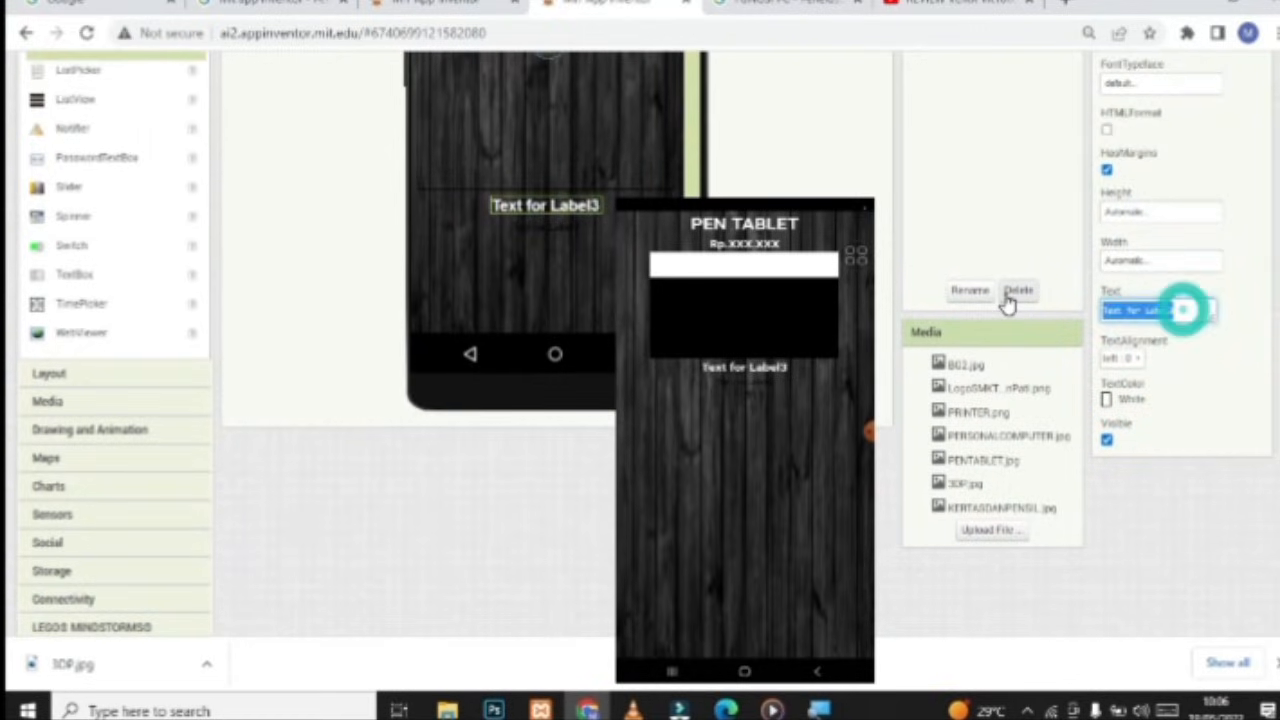
key("BackSpace")
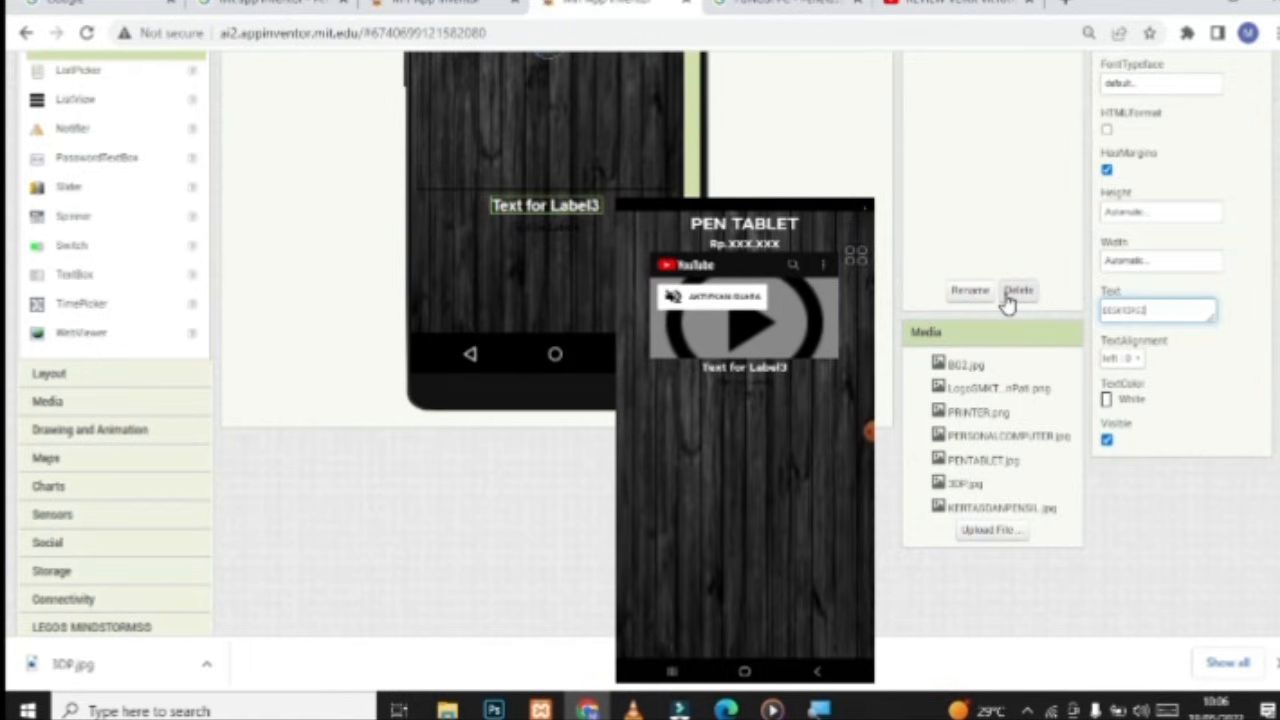
type("DESKRIPSI PENTANG PEN")
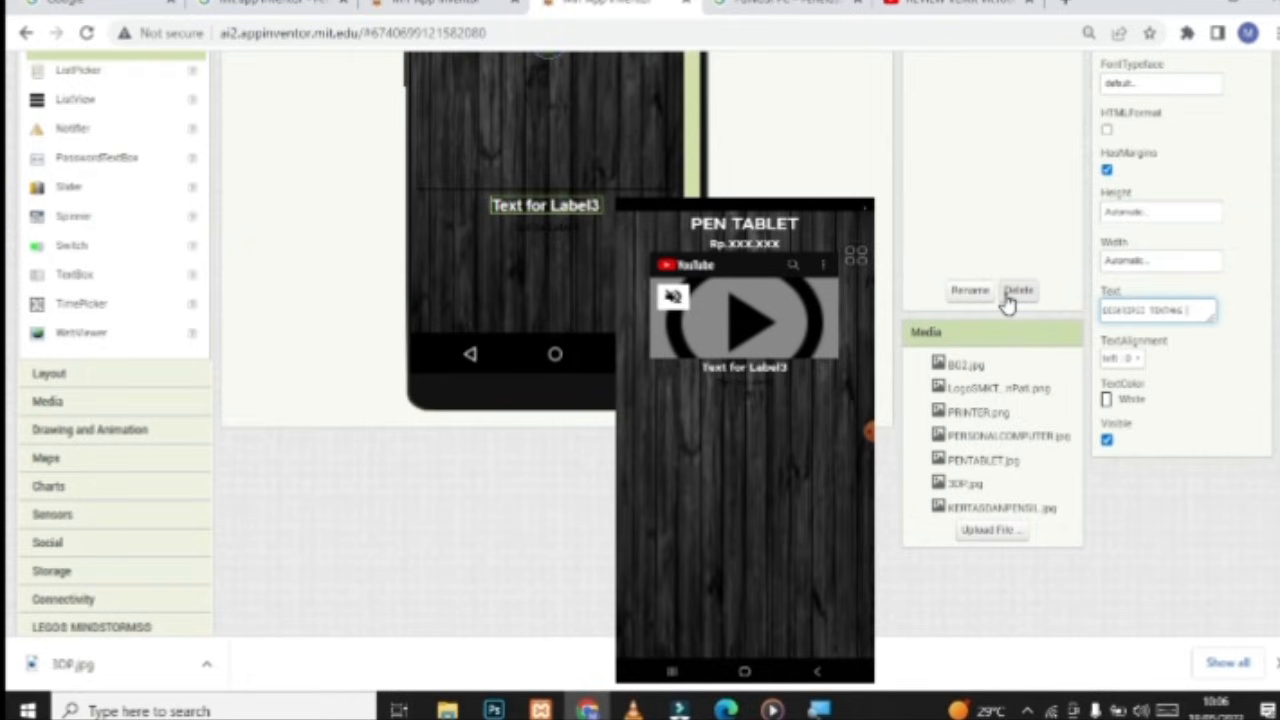
type("TABLET")
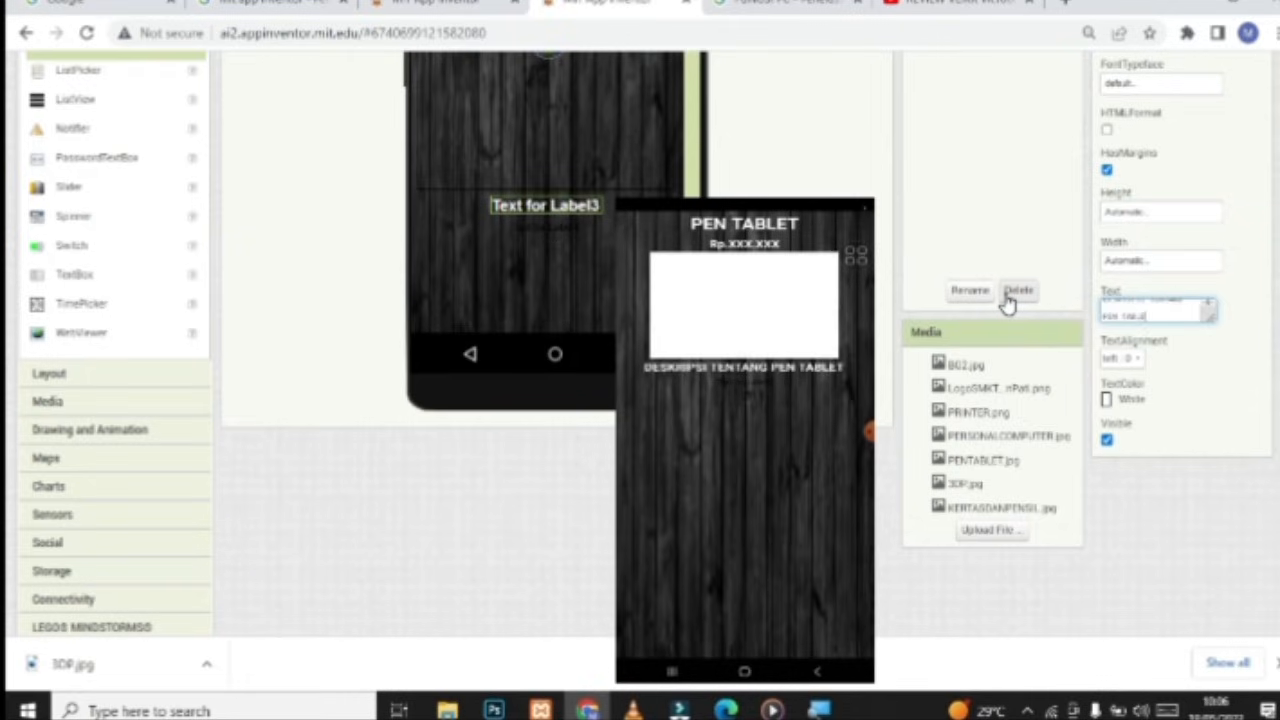
left_click(1192, 372)
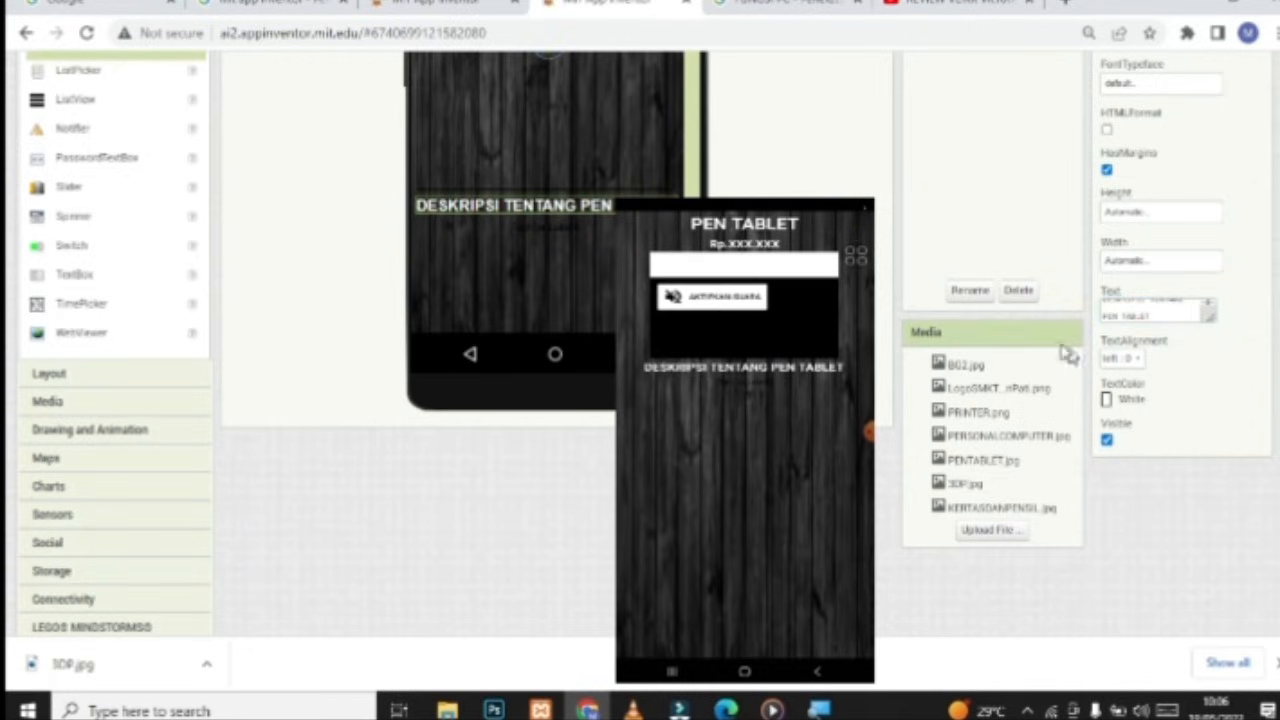
left_click(1175, 316)
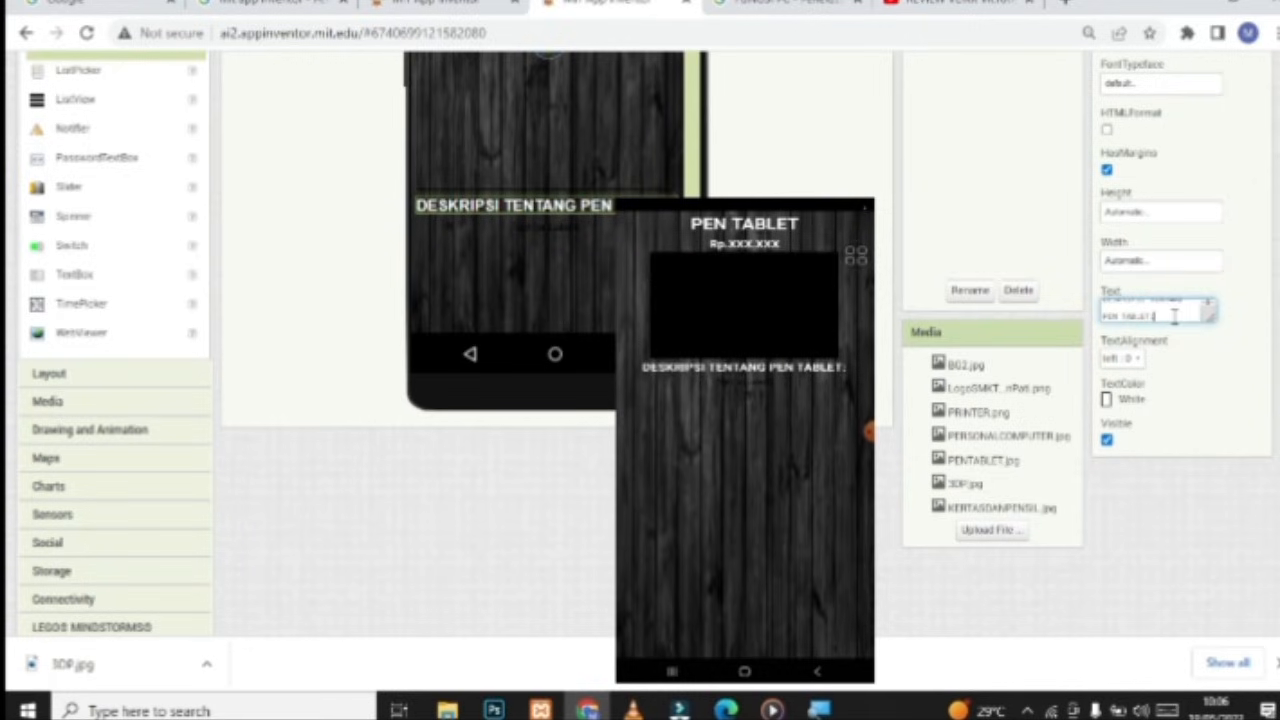
left_click(1205, 387)
Make the fourth label, below the description heading, bold
left_click(528, 222)
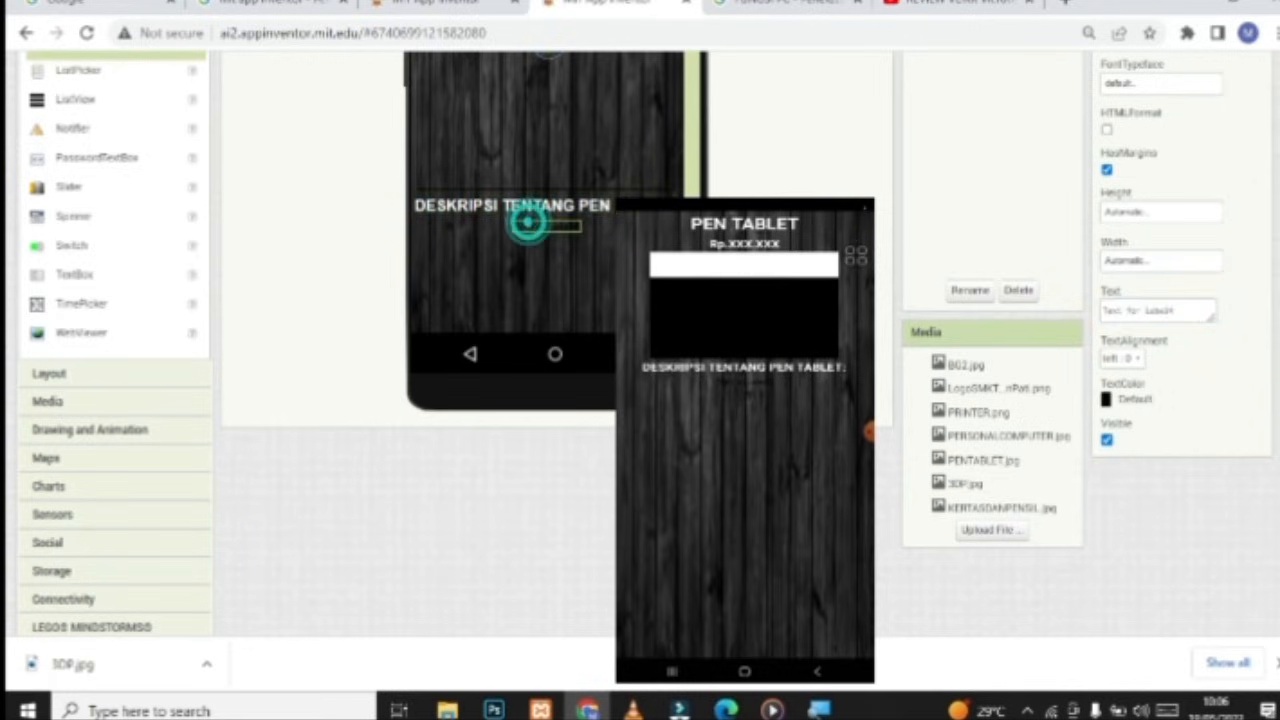
scroll(1241, 274, "up", 2)
scroll(1241, 274, "up", 3)
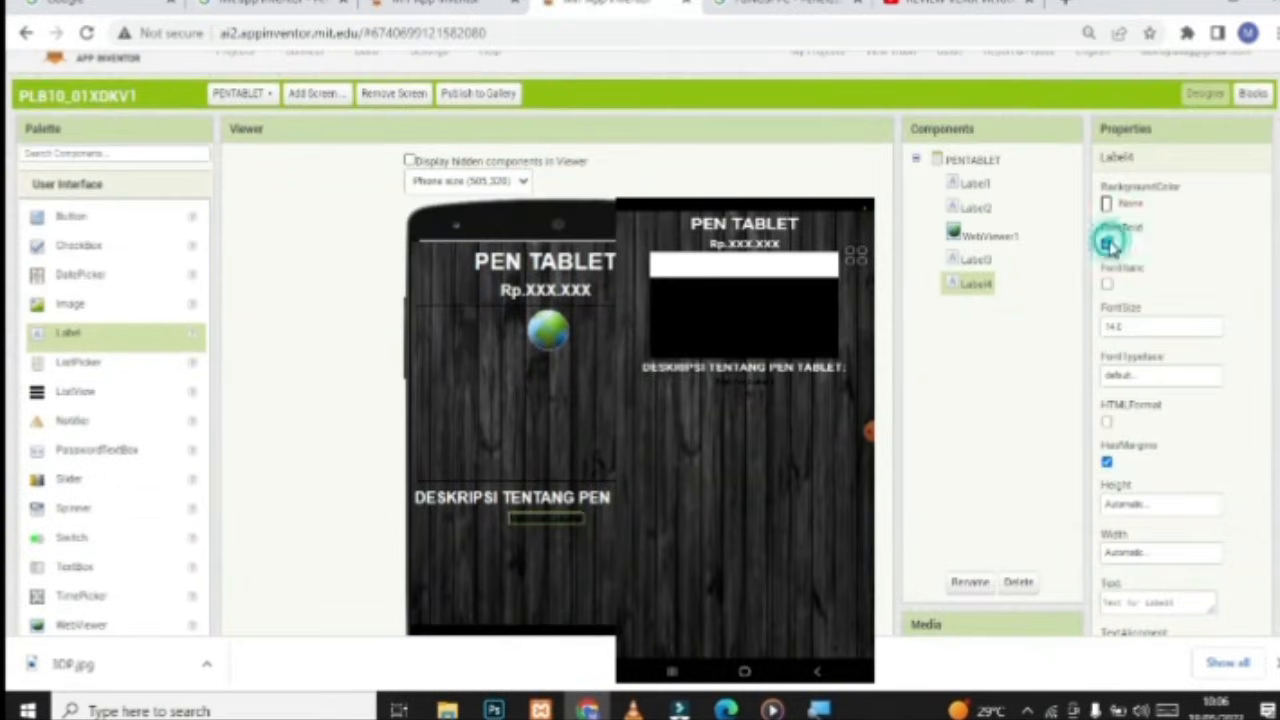
Format Label4 with a width of 300 pixels, center text alignment and white text
scroll(1118, 258, "down", 3)
left_click(1160, 362)
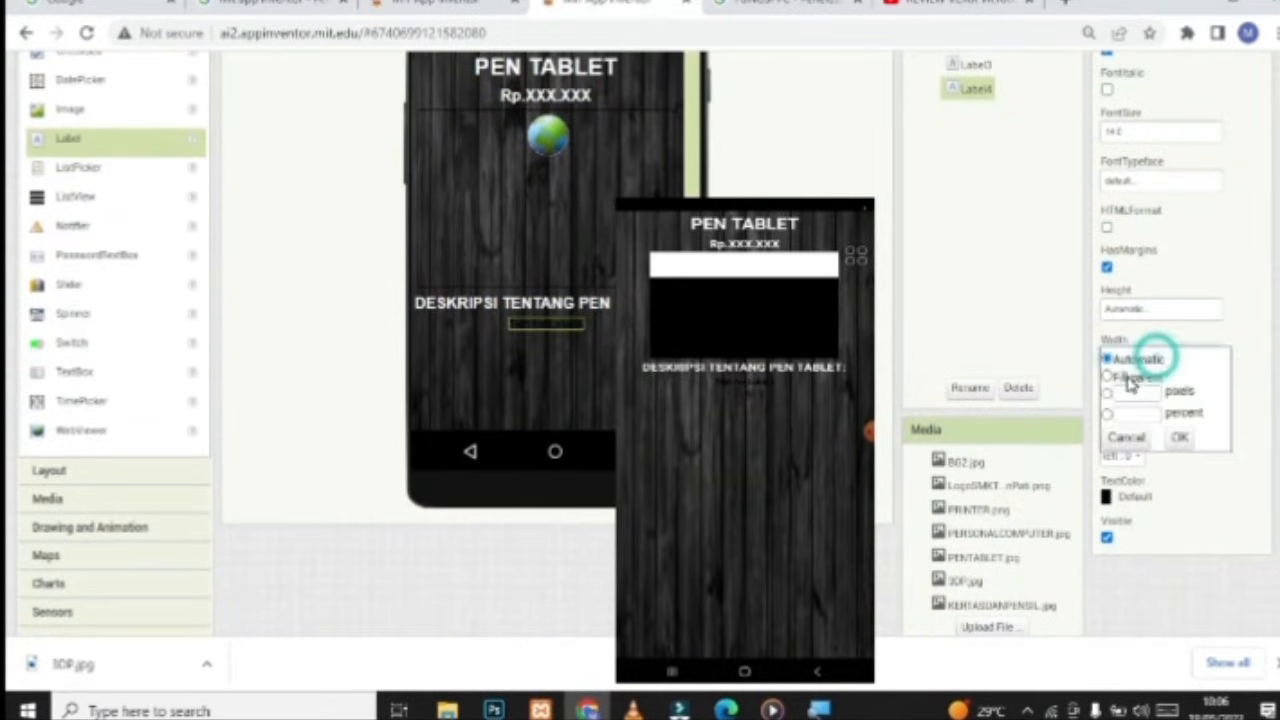
left_click(1127, 396)
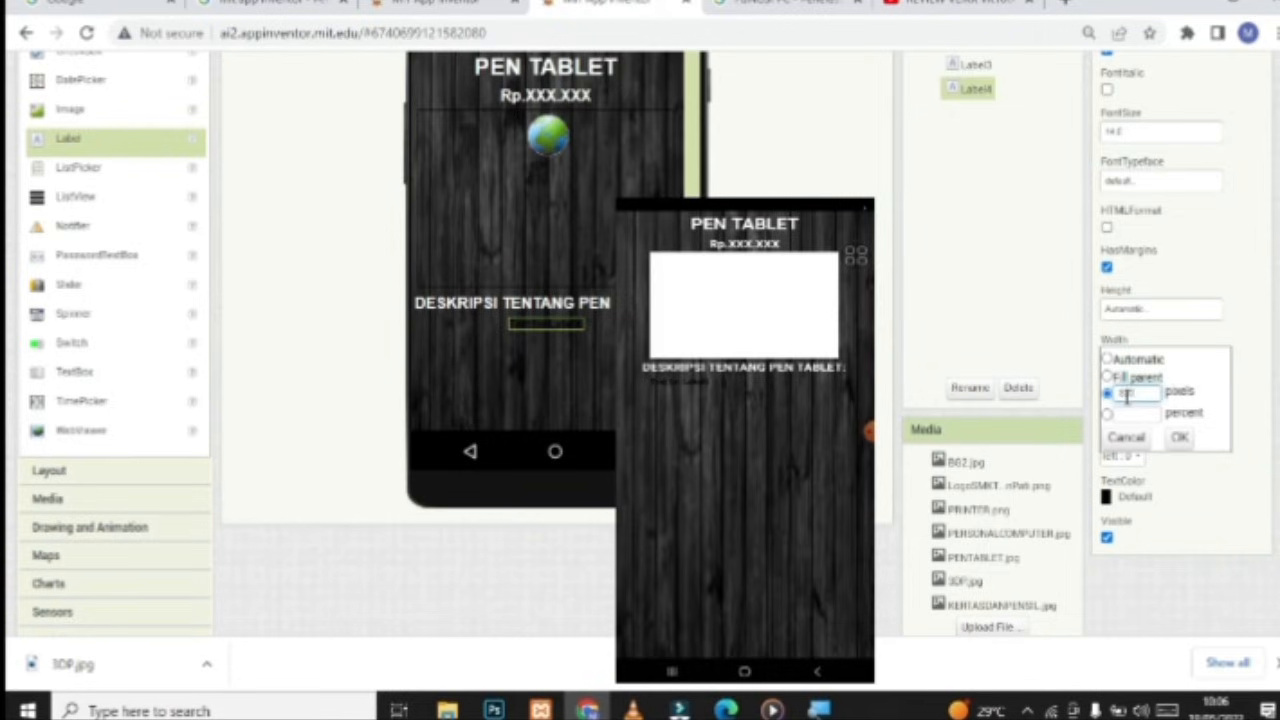
left_click(1179, 437)
left_click(1127, 488)
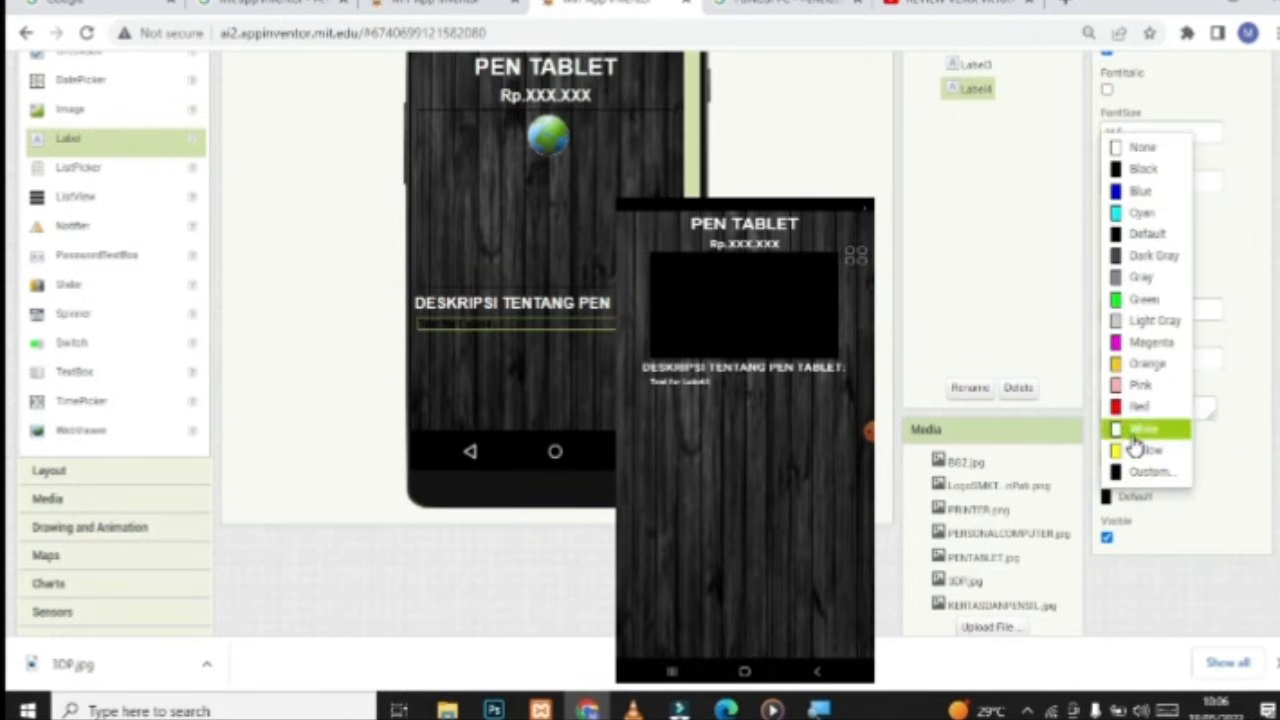
left_click(1140, 428)
left_click(1128, 455)
left_click(1125, 504)
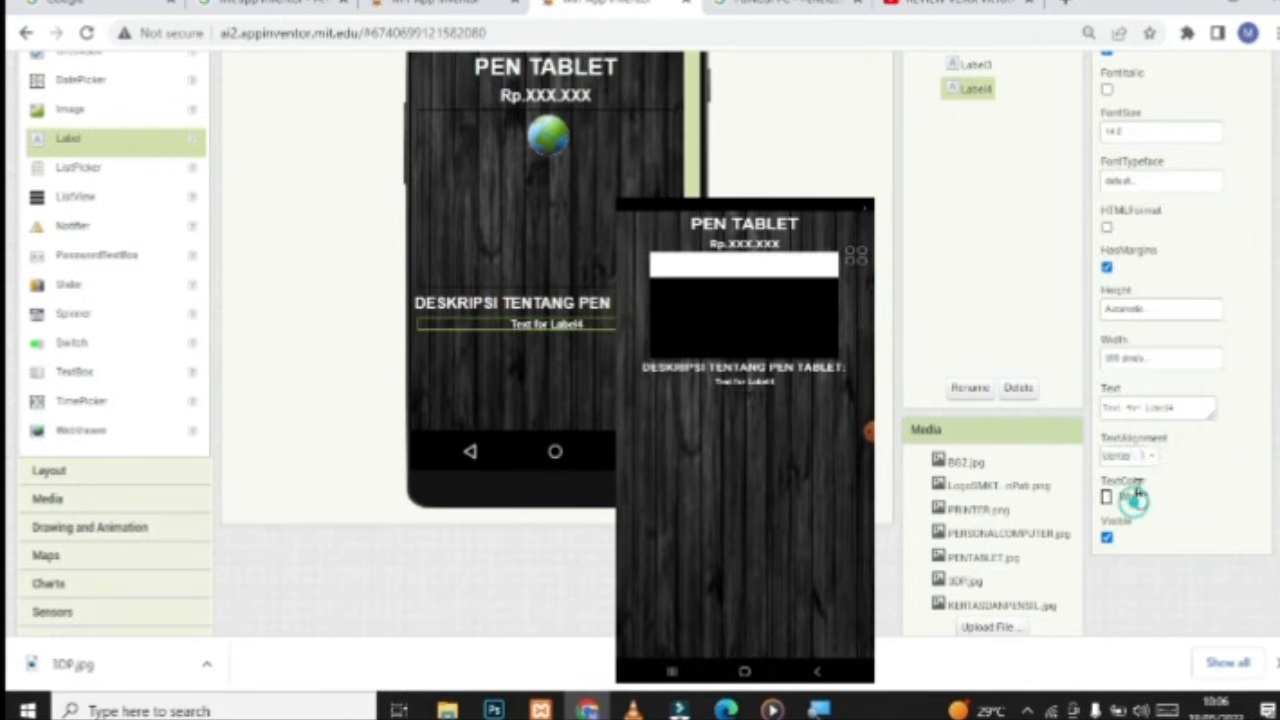
Clear the placeholder text of Label4
left_click(1171, 408)
key("ctrl+a")
key("BackSpace")
Switch to the Google results page and search for "FUNGSI PEN TABLET"
left_click(795, 6)
left_click(414, 120)
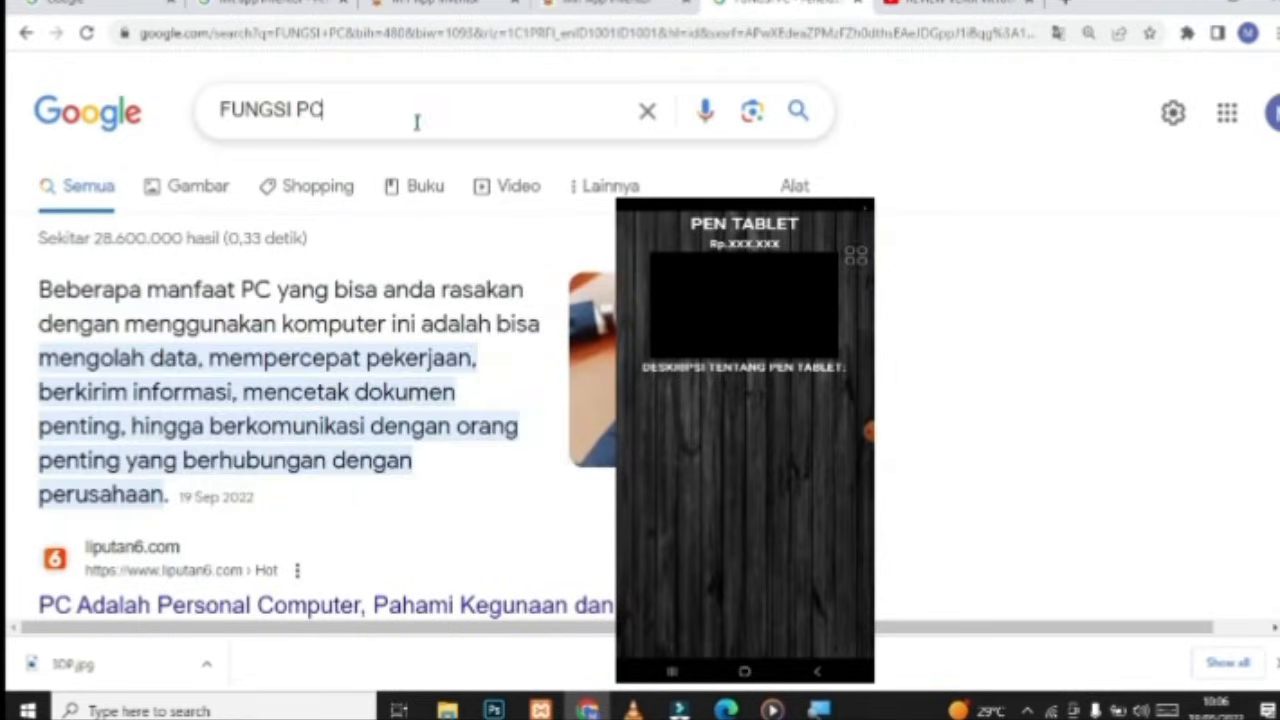
key("BackSpace")
type("EN TABLET")
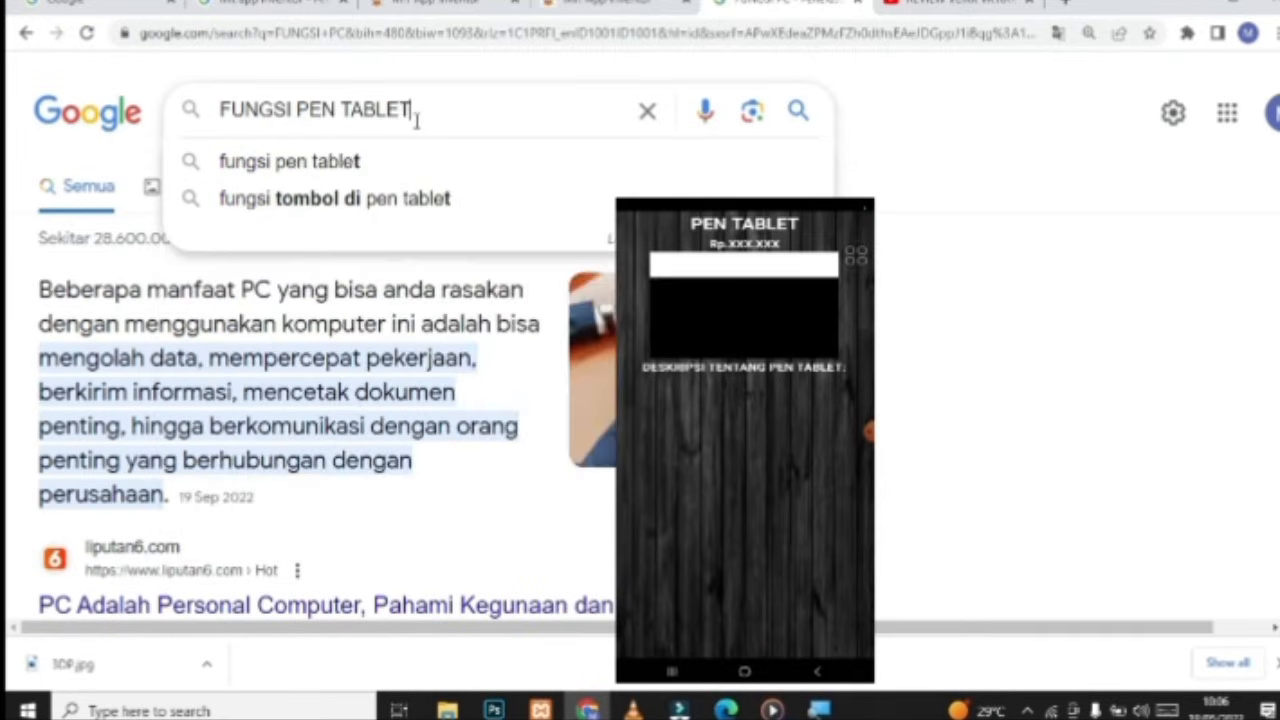
key("Return")
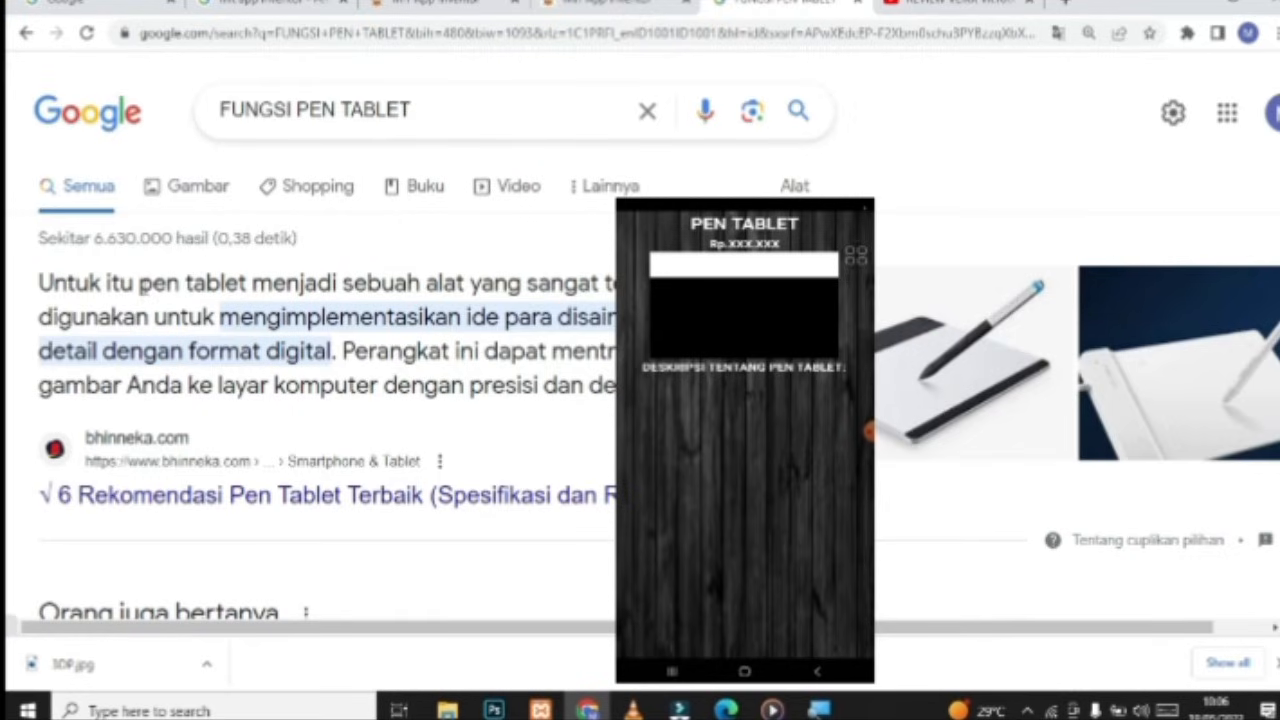
Copy the snippet sentence from "pen tablet menjadi" to "format digital" and paste it as Label4's text in App Inventor
left_click_drag(139, 283, 331, 354)
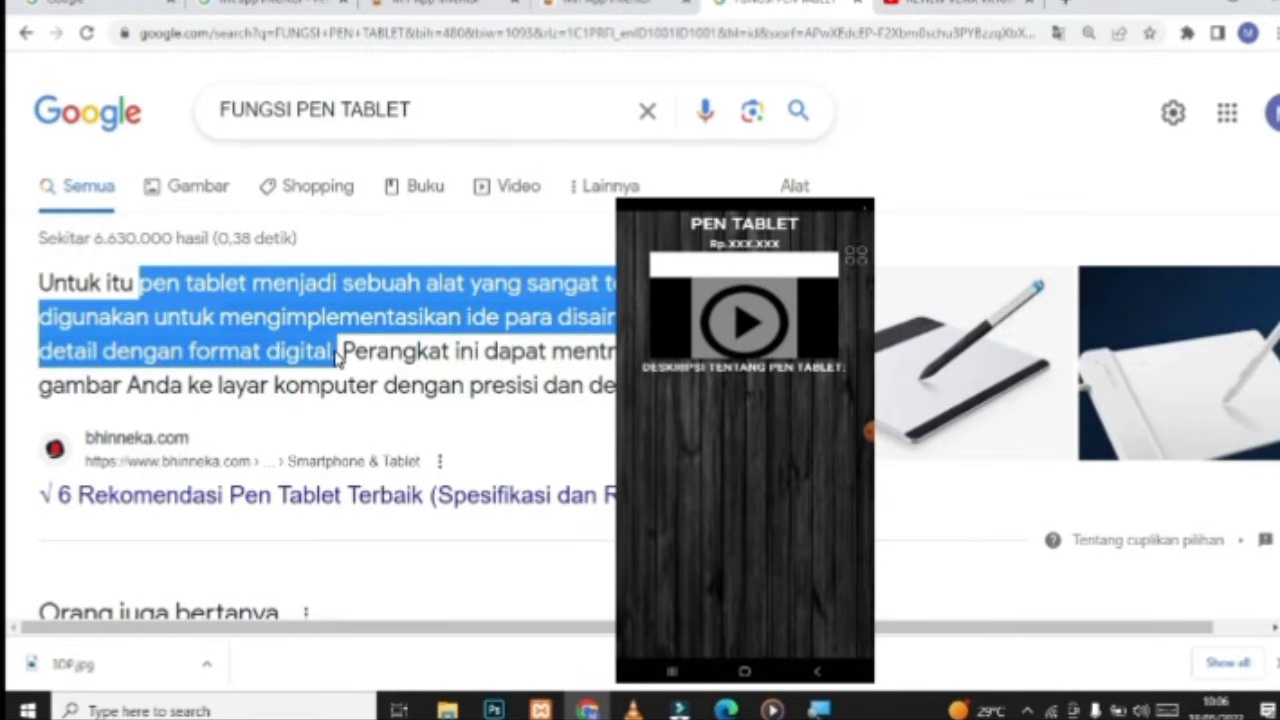
left_click(610, 4)
left_click(1136, 405)
key("ctrl+v")
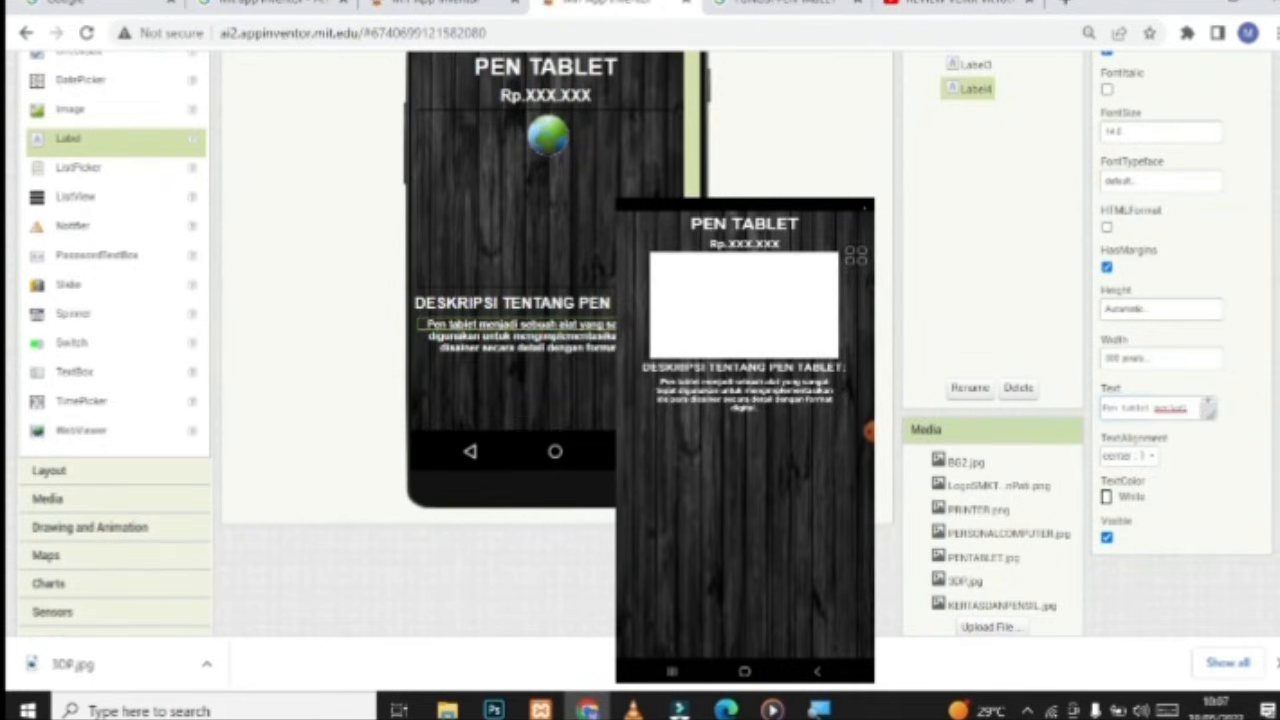
Open the PRINT3D screen and hide its status bar and title
scroll(878, 375, "up", 4)
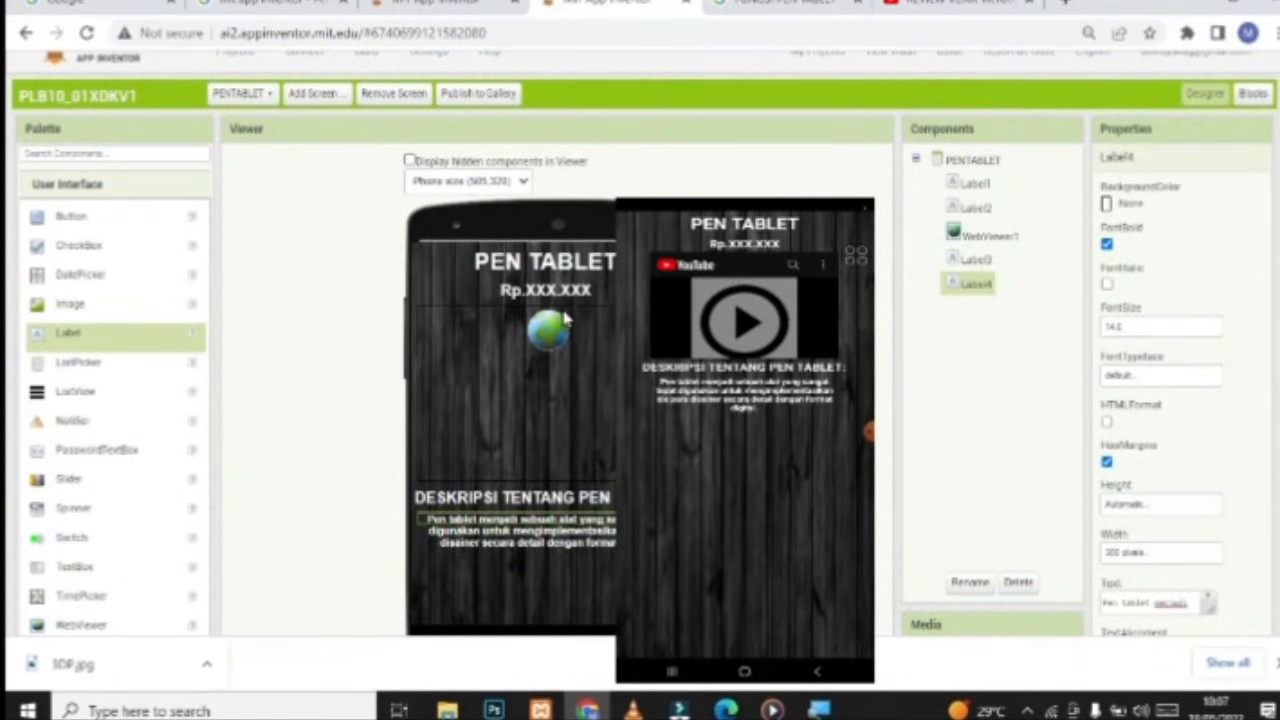
left_click(240, 93)
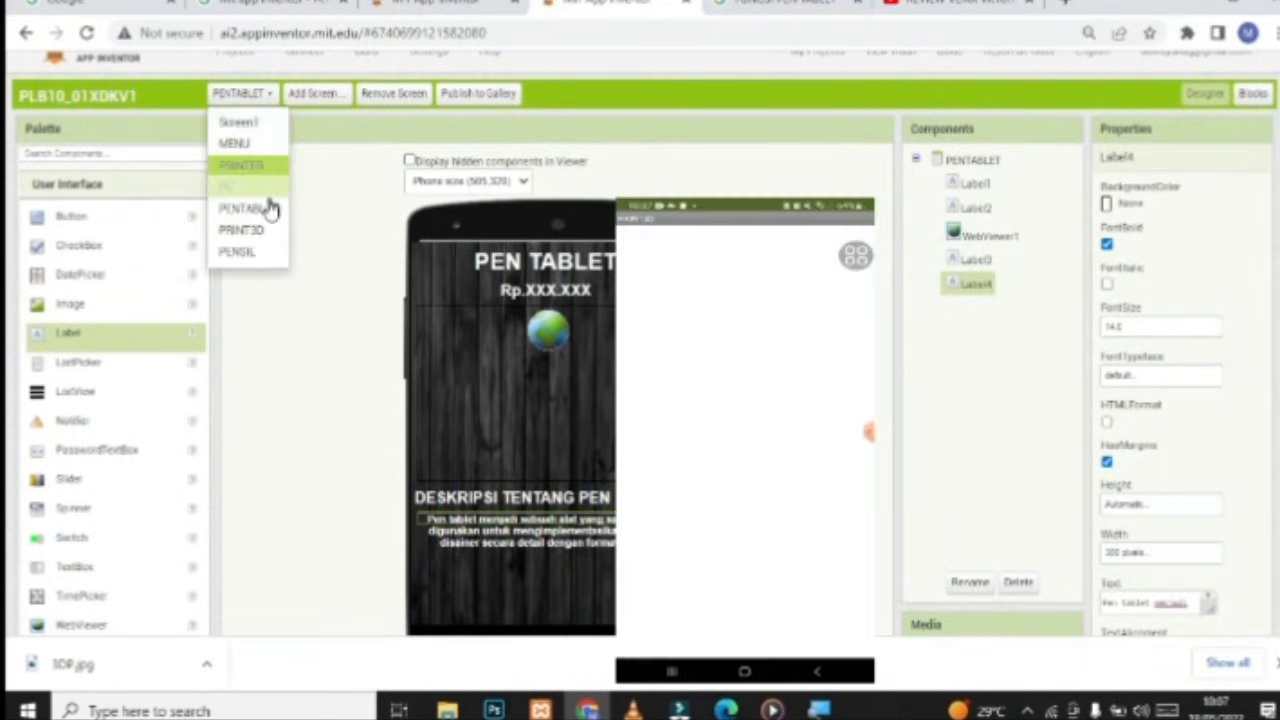
left_click(245, 229)
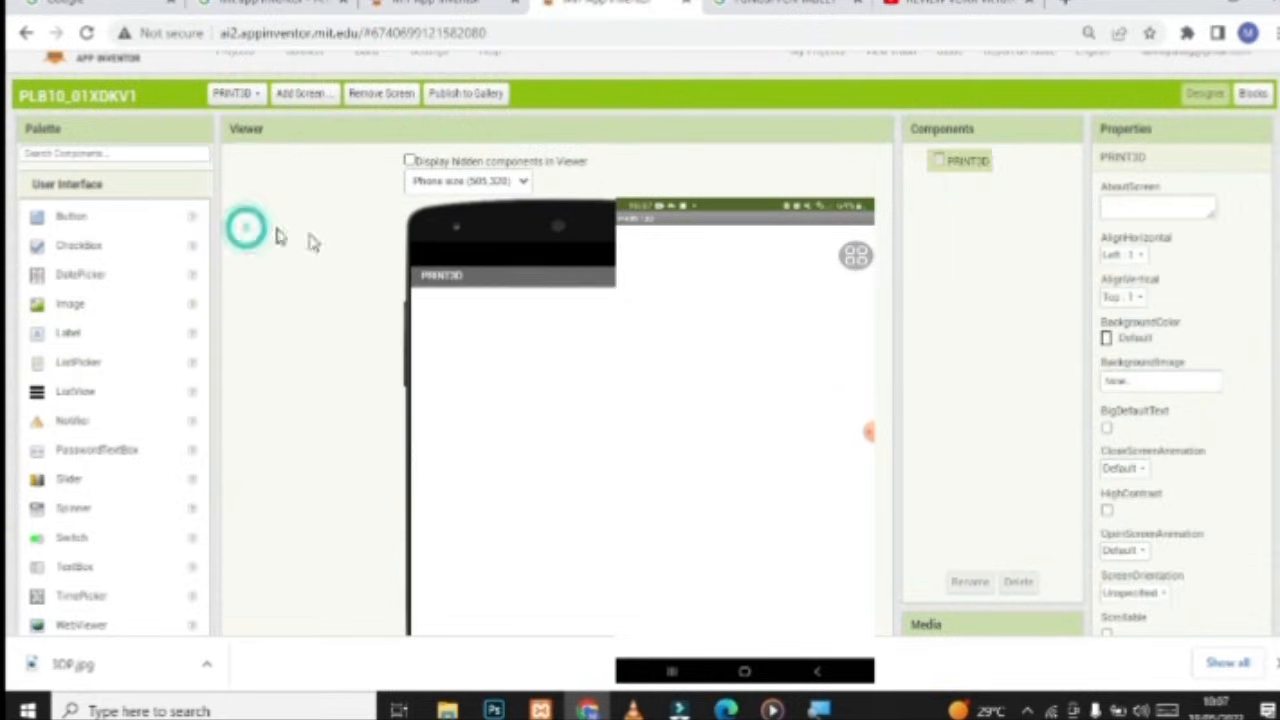
scroll(500, 280, "down", 2)
scroll(1003, 254, "down", 2)
left_click(1106, 480)
left_click(1106, 568)
Center the PRINT3D screen's content horizontally and set its background image to BG2.jpg
scroll(1055, 310, "up", 4)
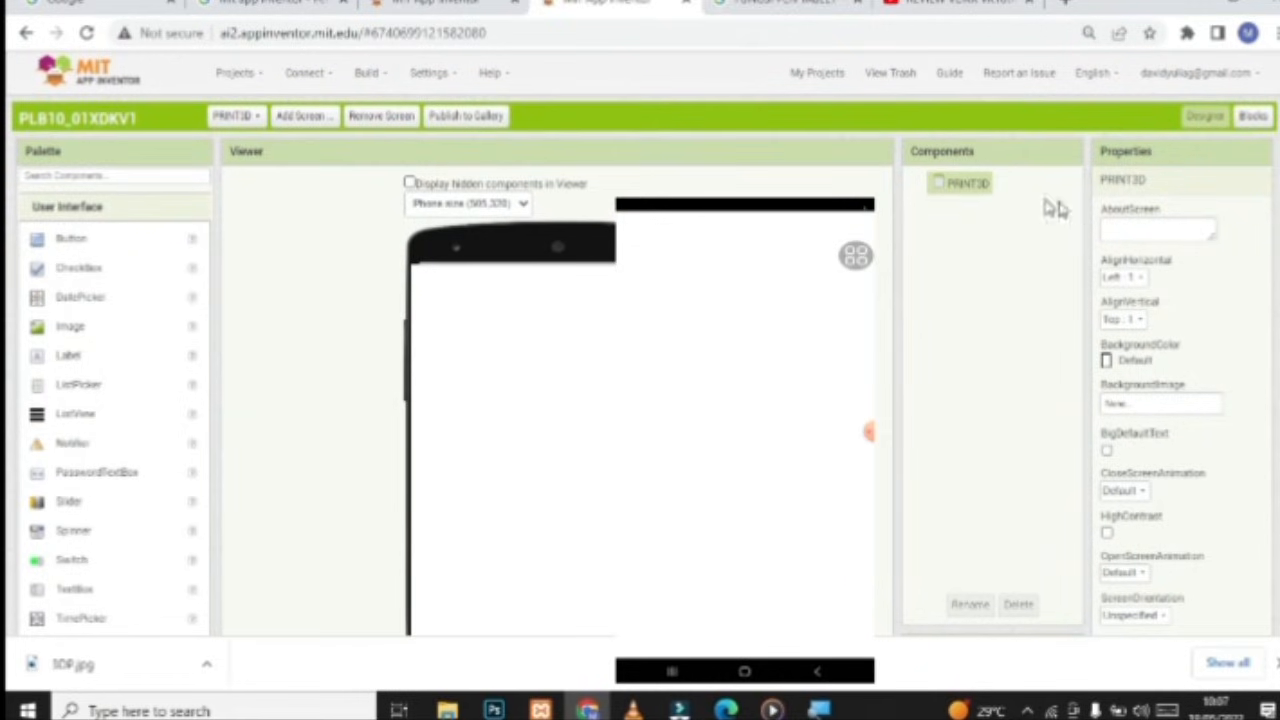
left_click(1118, 277)
left_click(1129, 321)
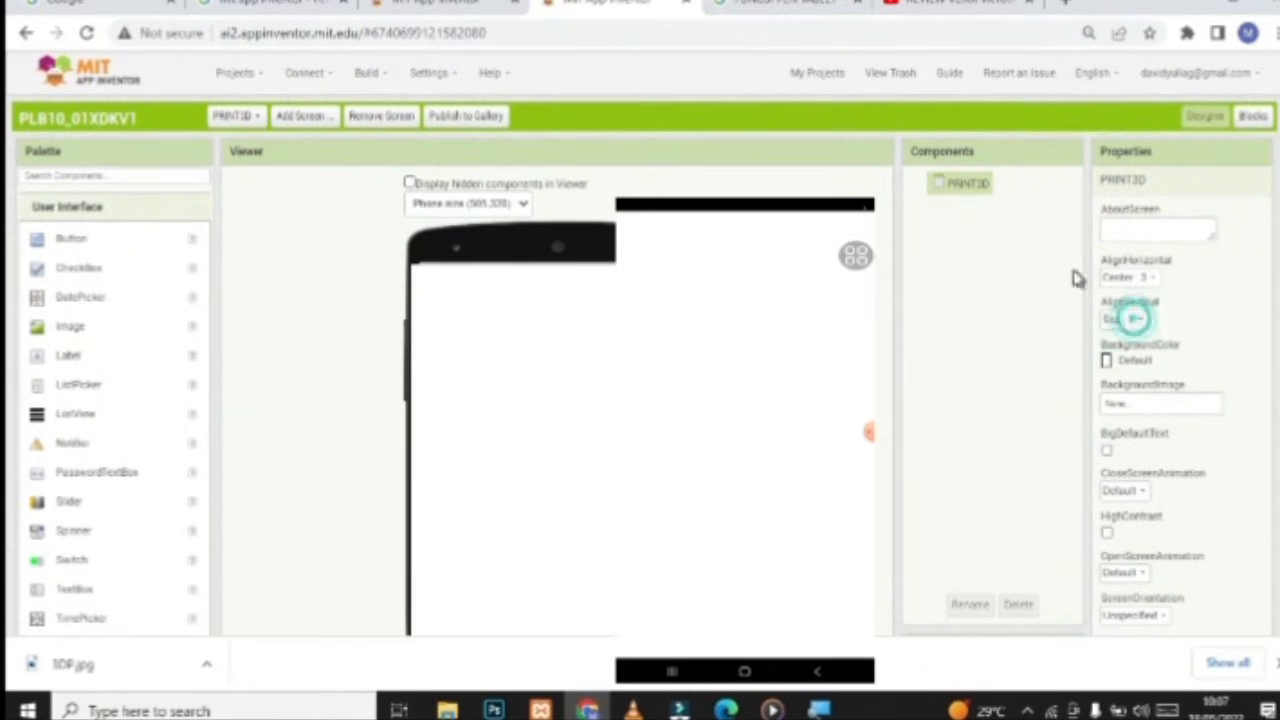
scroll(1195, 345, "down", 2)
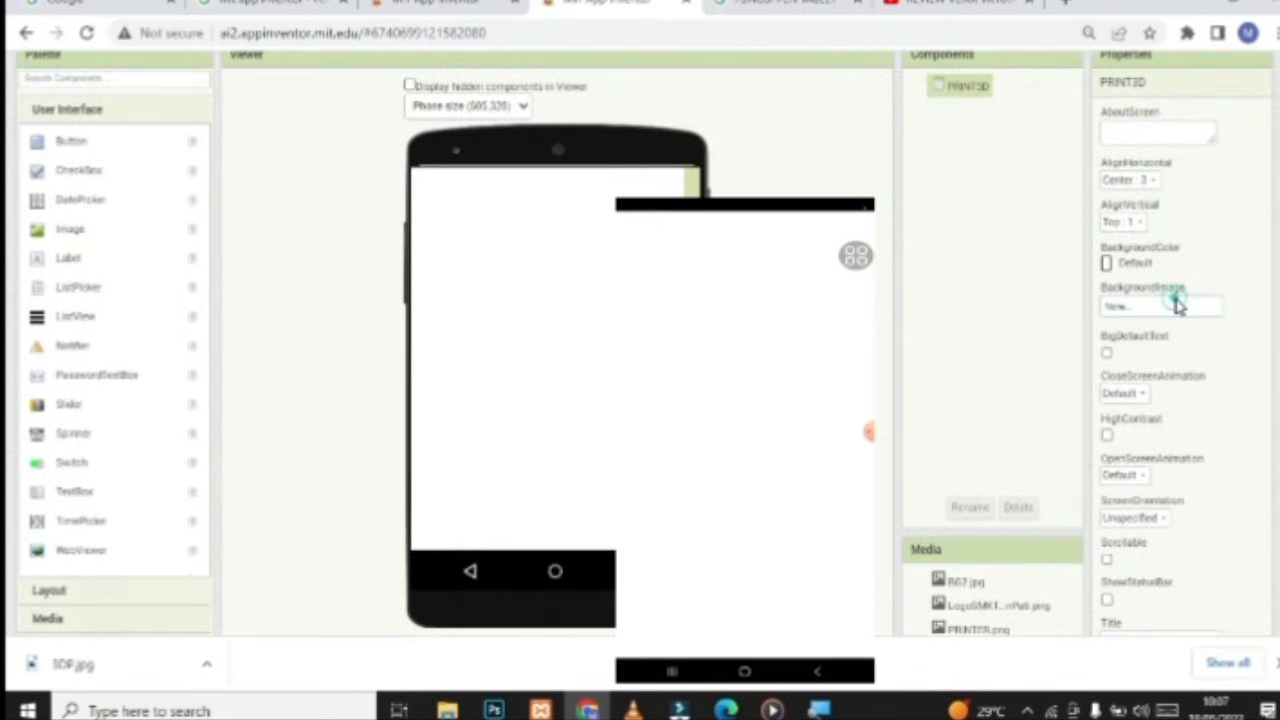
left_click(1178, 305)
left_click(1122, 319)
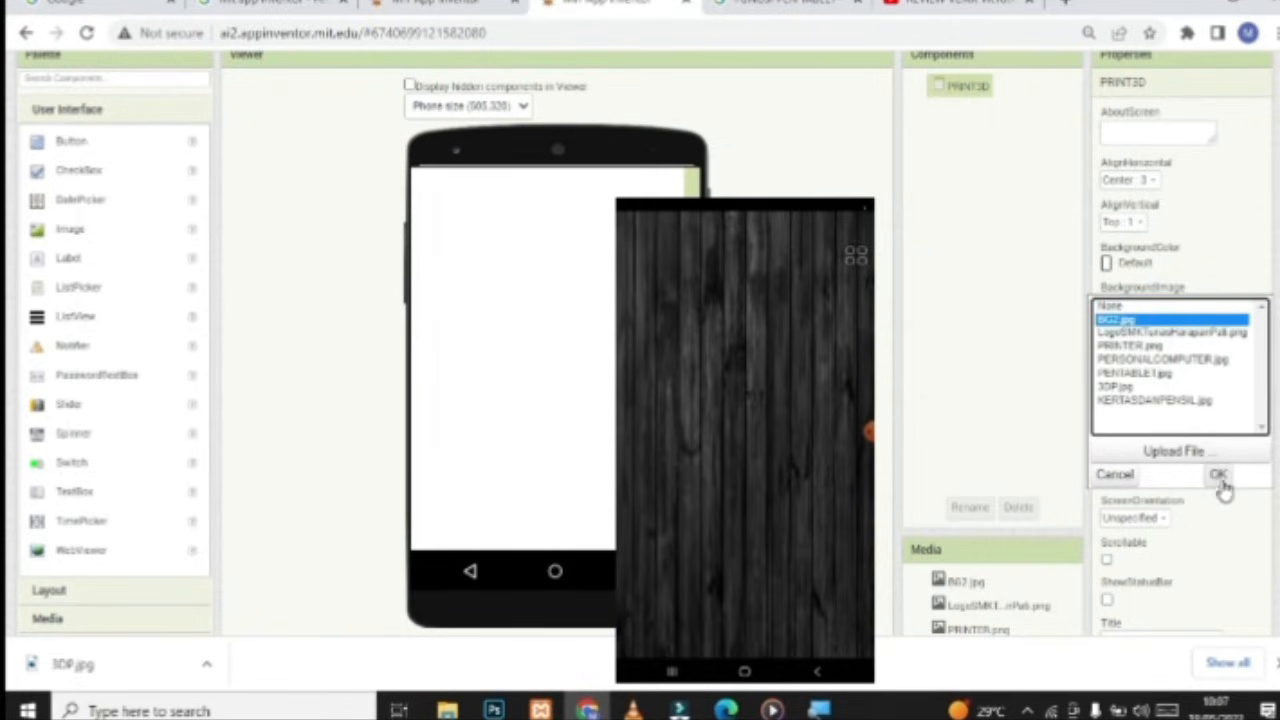
left_click(1218, 476)
Add two labels to the PRINT3D screen with a WebViewer below them
left_click_drag(65, 258, 546, 207)
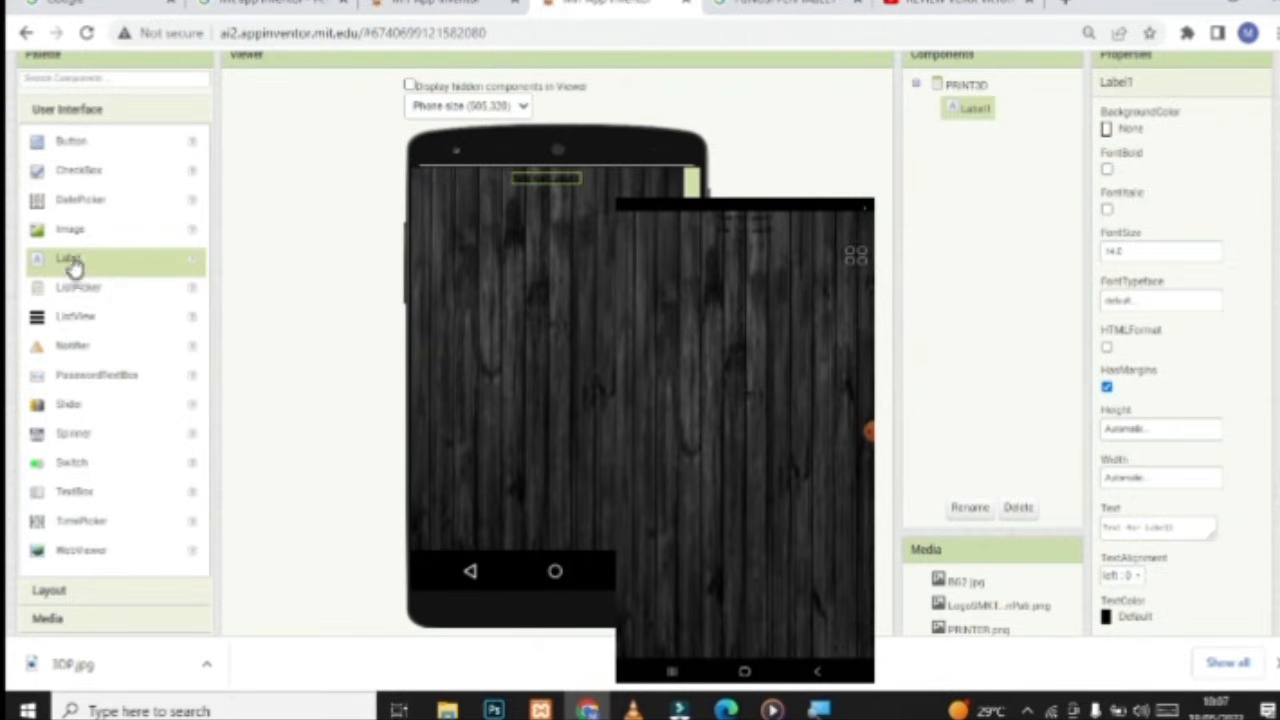
left_click_drag(77, 280, 556, 222)
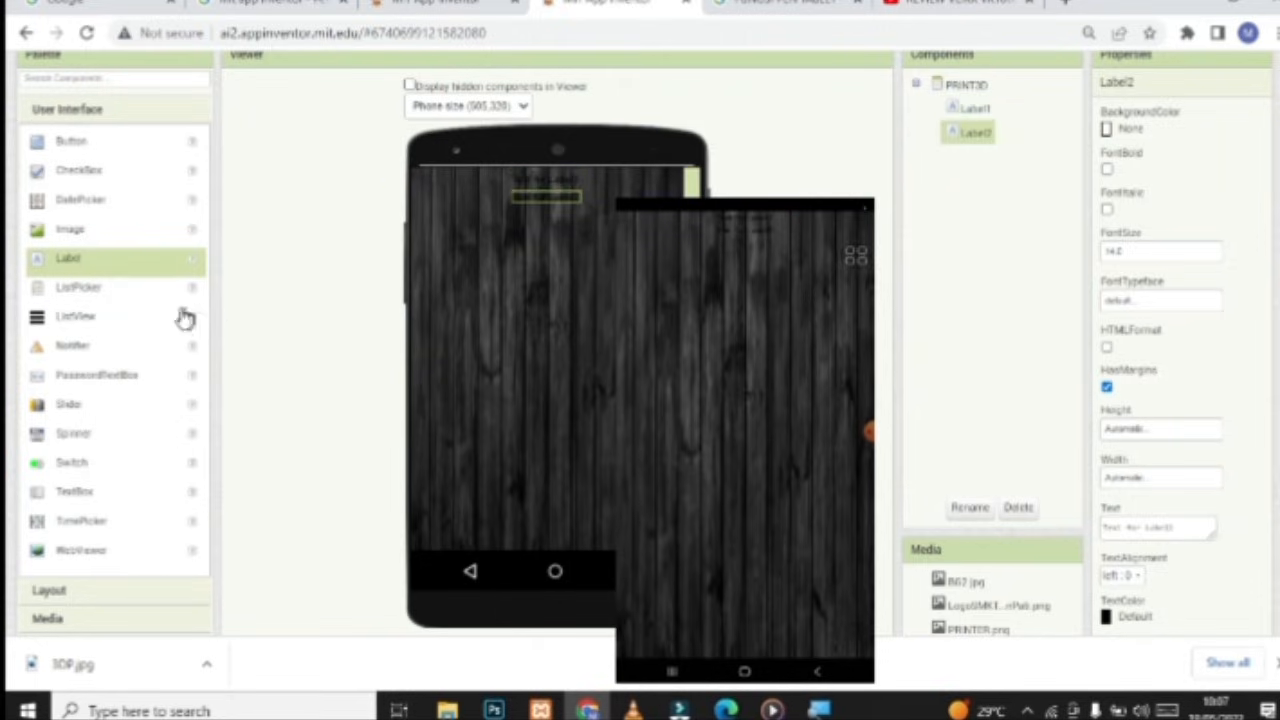
left_click_drag(63, 548, 550, 252)
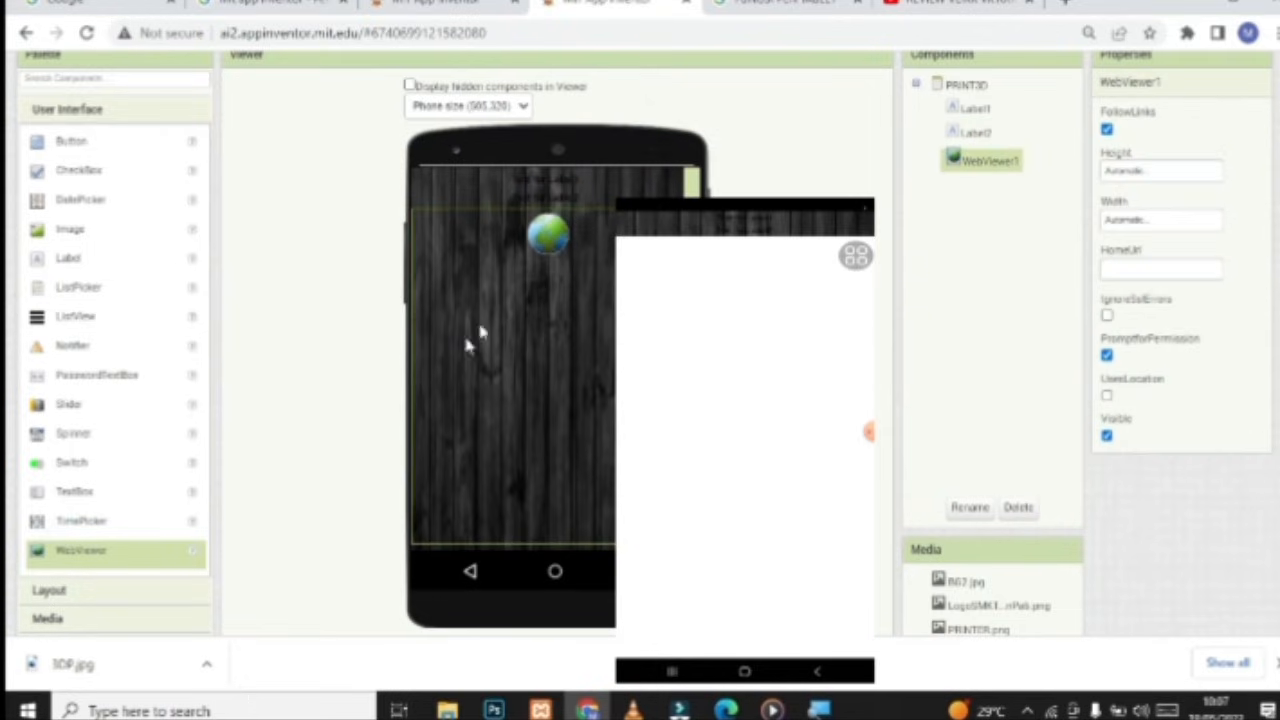
Set WebViewer1's height to 200 pixels and its width to 300 pixels
left_click(1132, 172)
left_click(1130, 208)
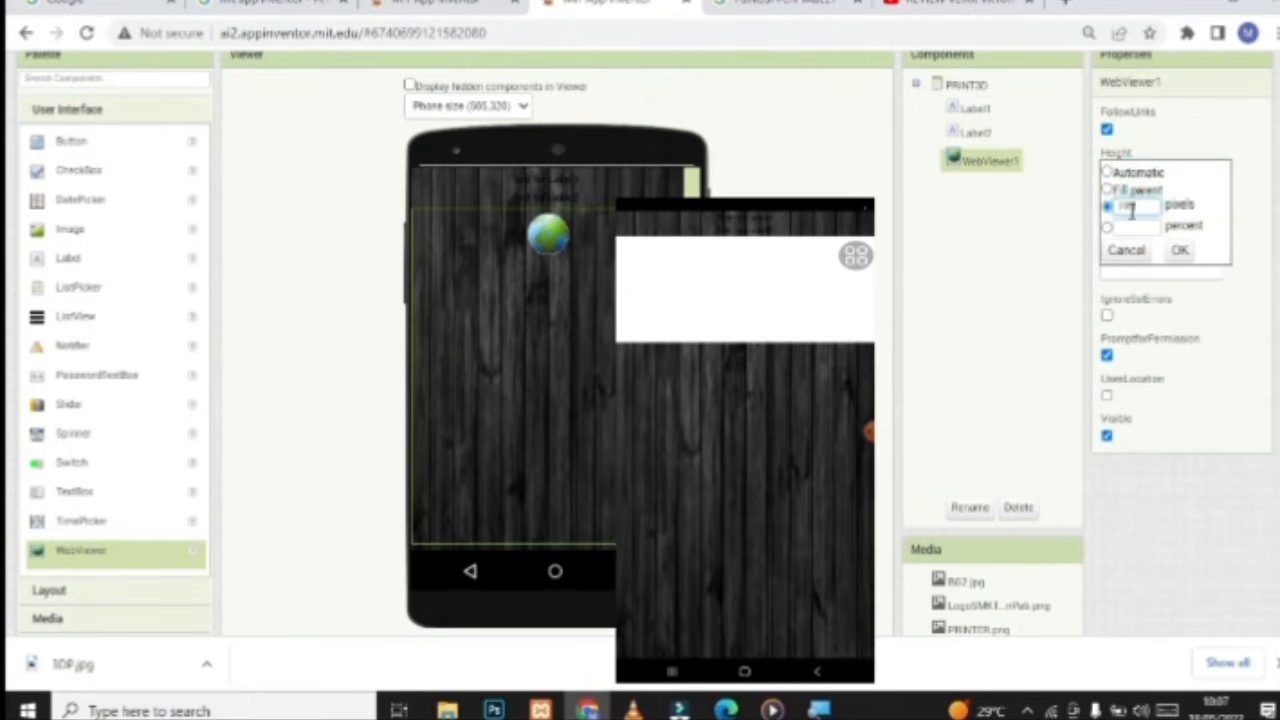
left_click(1180, 252)
left_click(1108, 221)
left_click(1108, 254)
left_click(1136, 258)
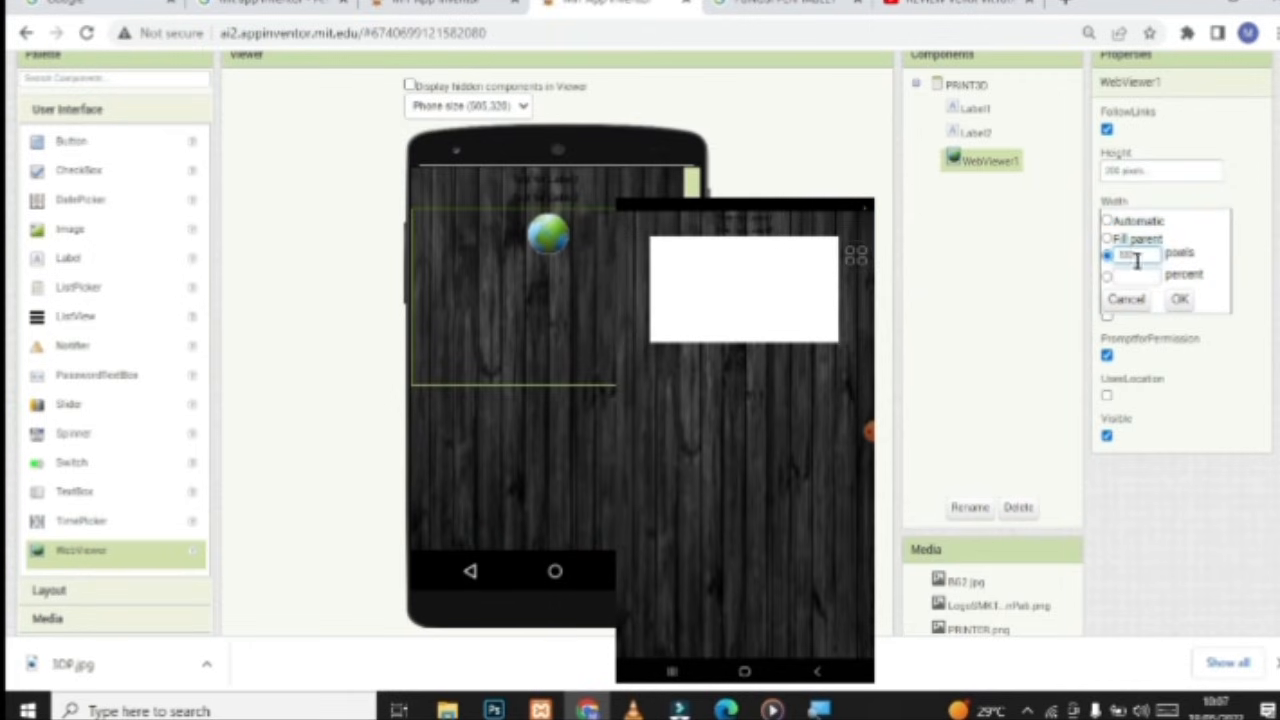
left_click(1178, 300)
Switch to YouTube and search for "PRINTER 3D"
left_click(930, 5)
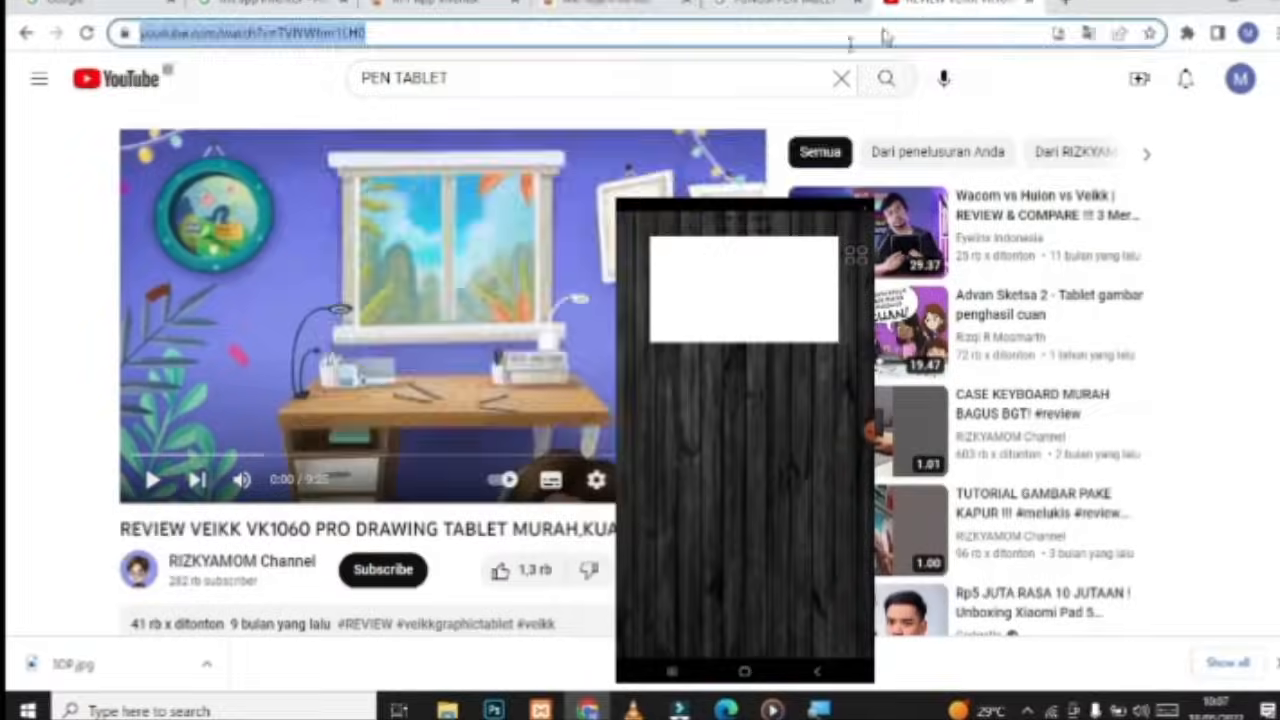
left_click(435, 80)
left_click_drag(468, 84, 343, 90)
type("PRINTER 3D")
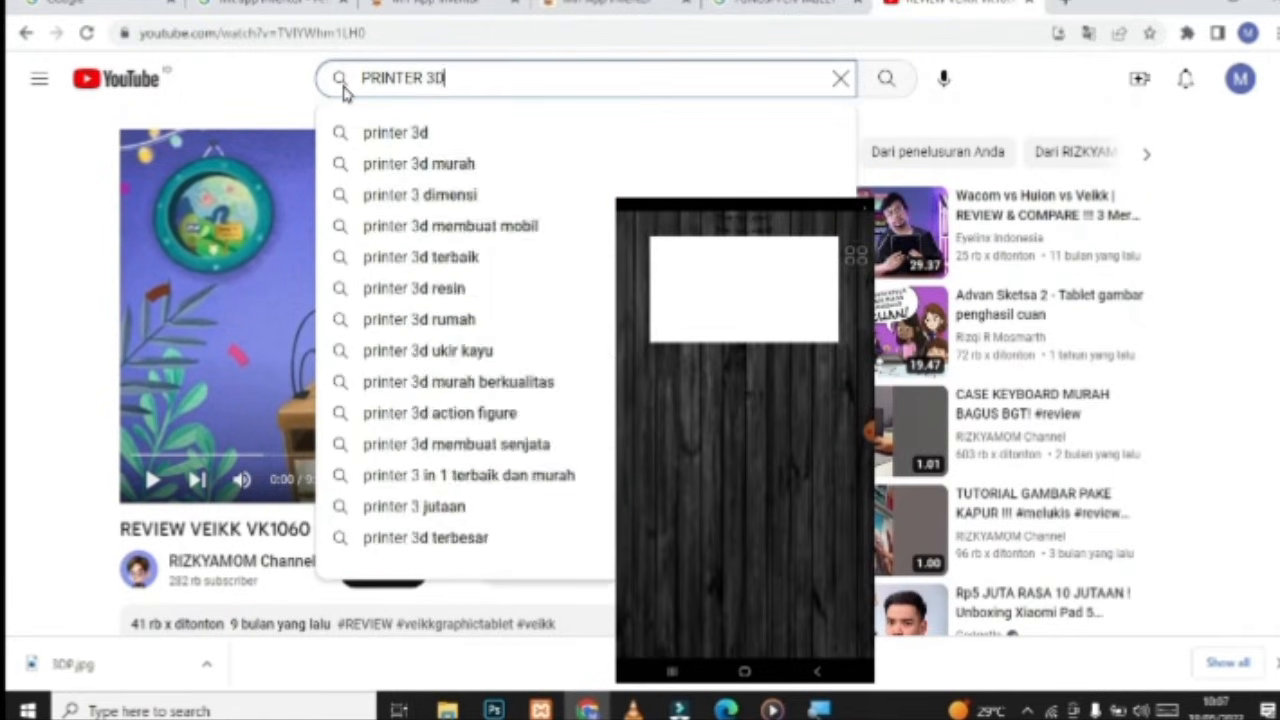
key("Return")
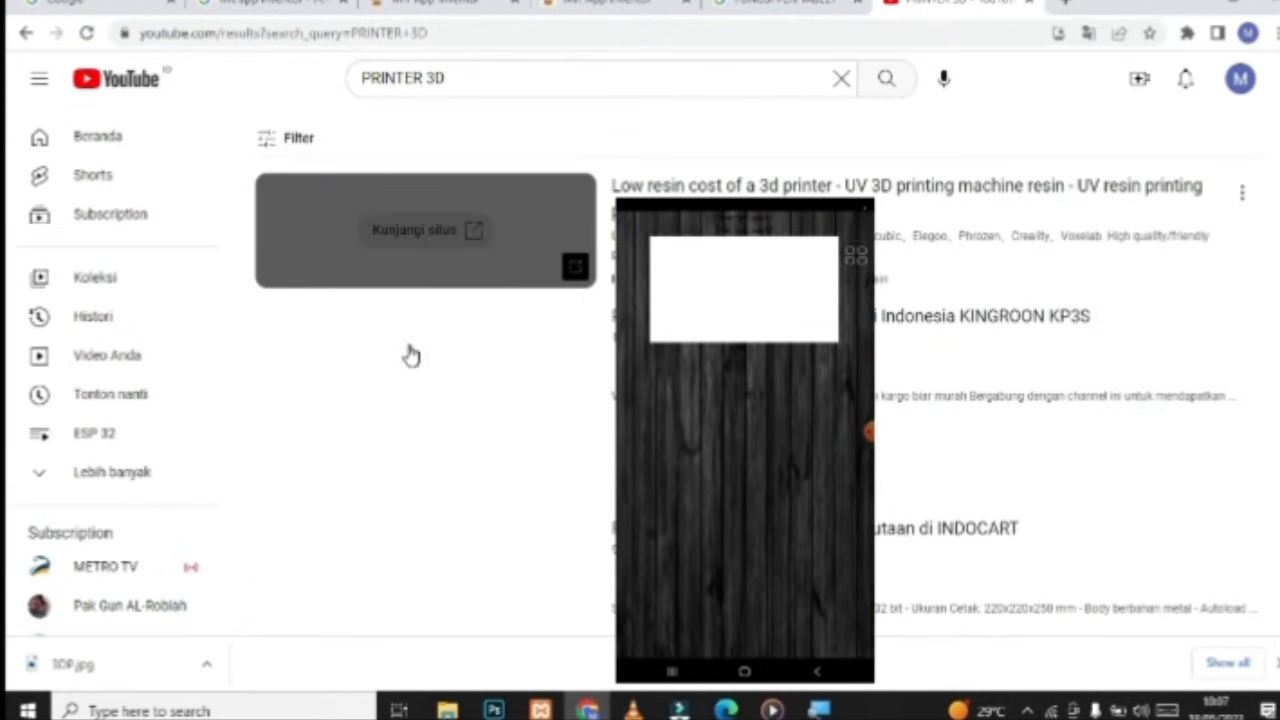
Open the "Printer 3D Murah Cuma 2 Jutaan di Indonesia" KINGROON video, pause it and copy its web address
left_click(418, 380)
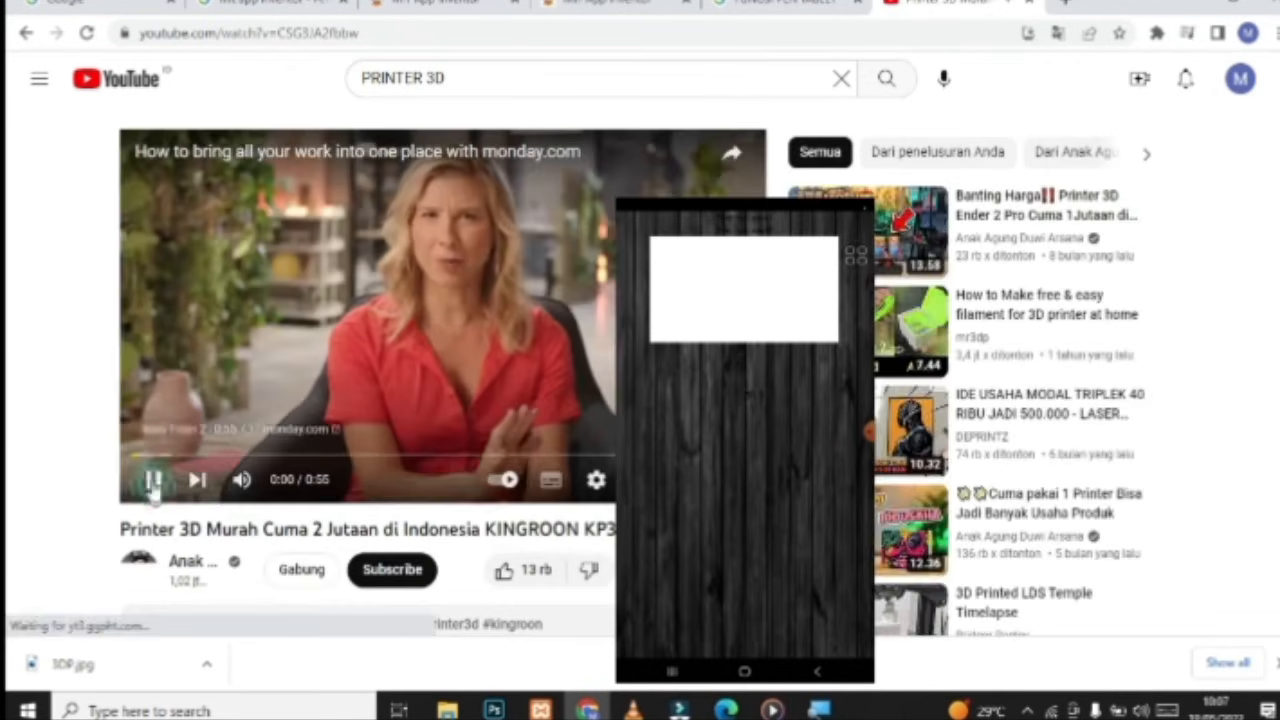
left_click(153, 479)
left_click(350, 33)
key("ctrl+c")
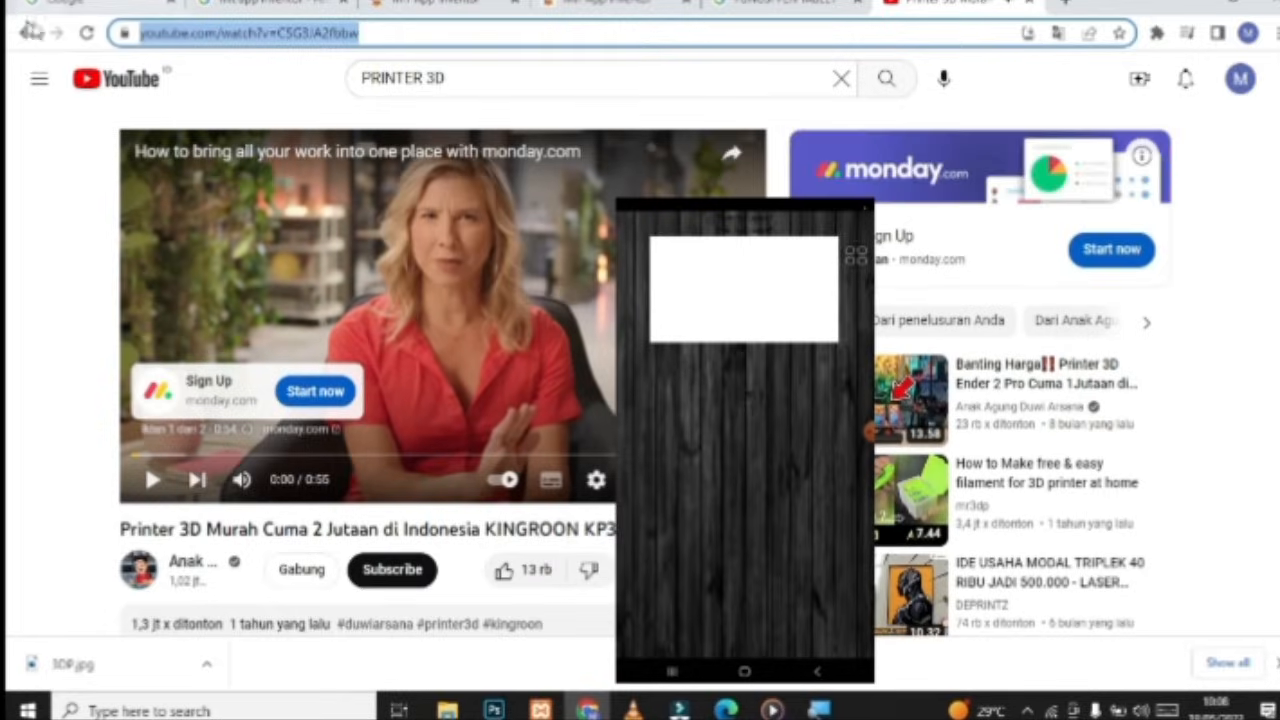
Back in App Inventor, paste the video address as WebViewer1's HomeUrl and add two labels below the WebViewer
left_click(612, 4)
left_click(1151, 269)
key("ctrl+v")
left_click(1051, 278)
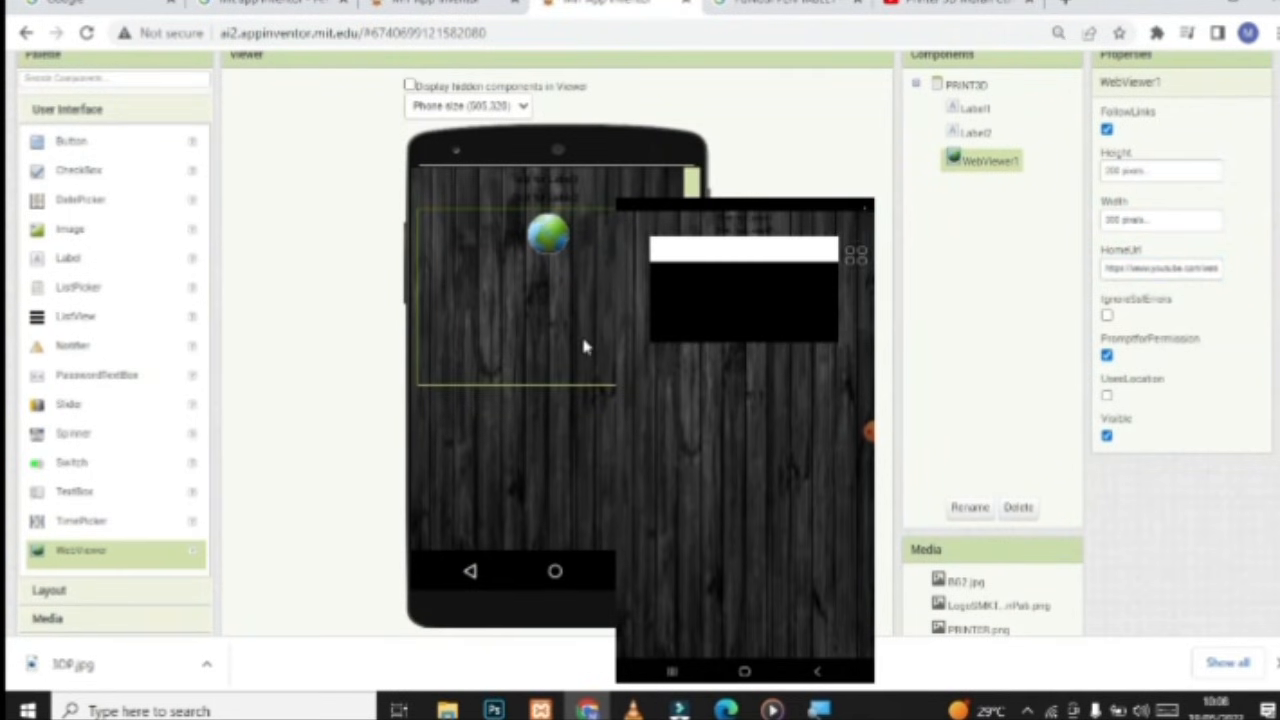
left_click_drag(66, 258, 389, 387)
left_click_drag(117, 262, 588, 360)
Make Label1 bold with font size 30 and white text
left_click(553, 188)
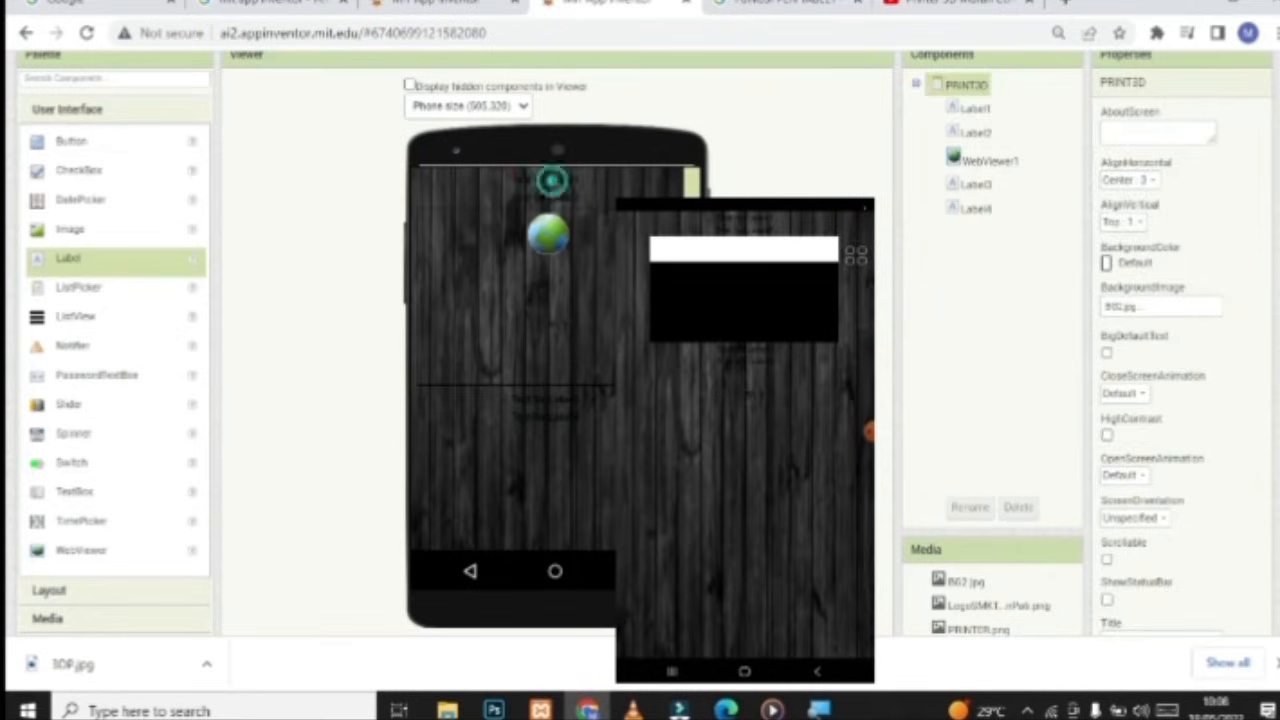
left_click(1107, 169)
left_click(1115, 251)
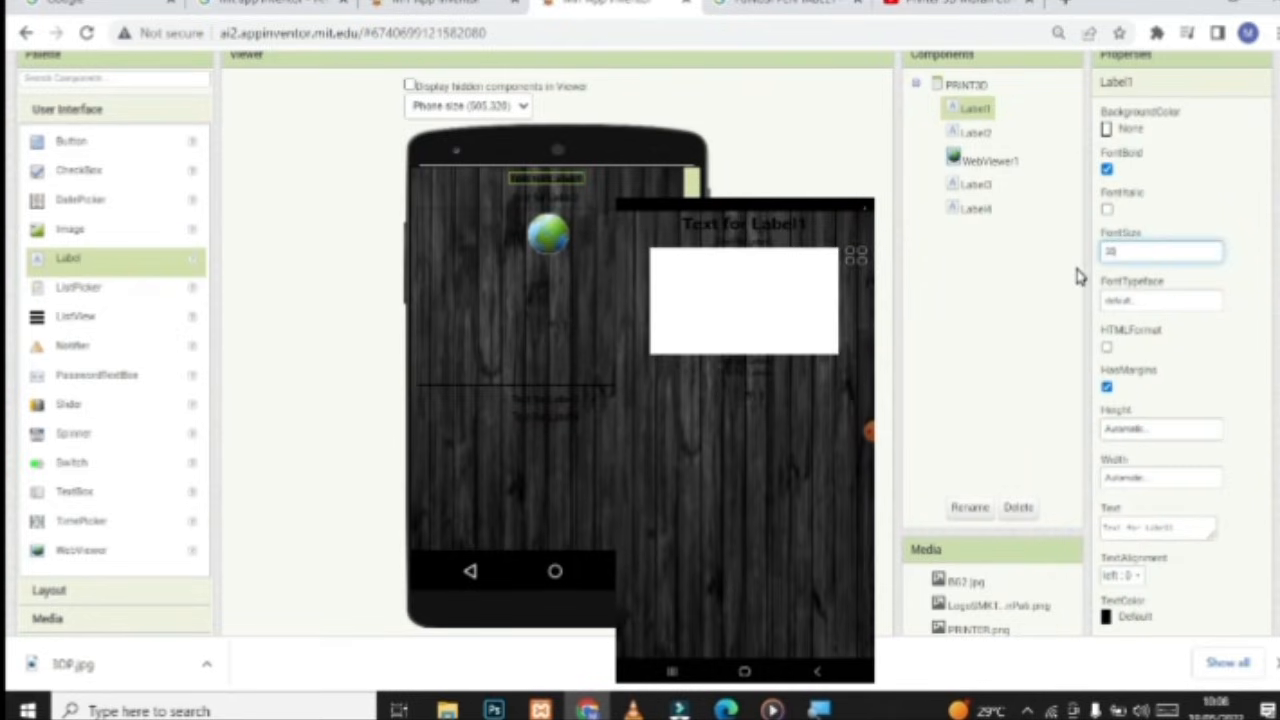
left_click(1036, 323)
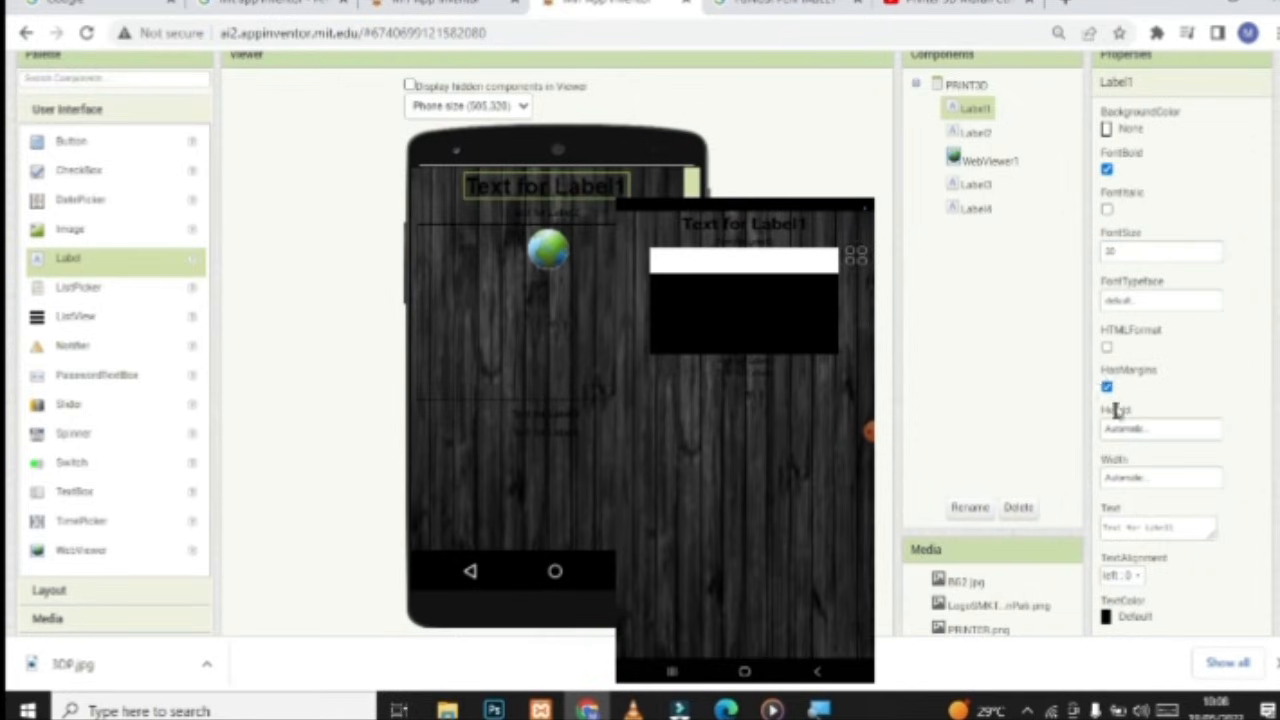
scroll(1115, 410, "down", 1)
left_click(1128, 516)
left_click(1138, 449)
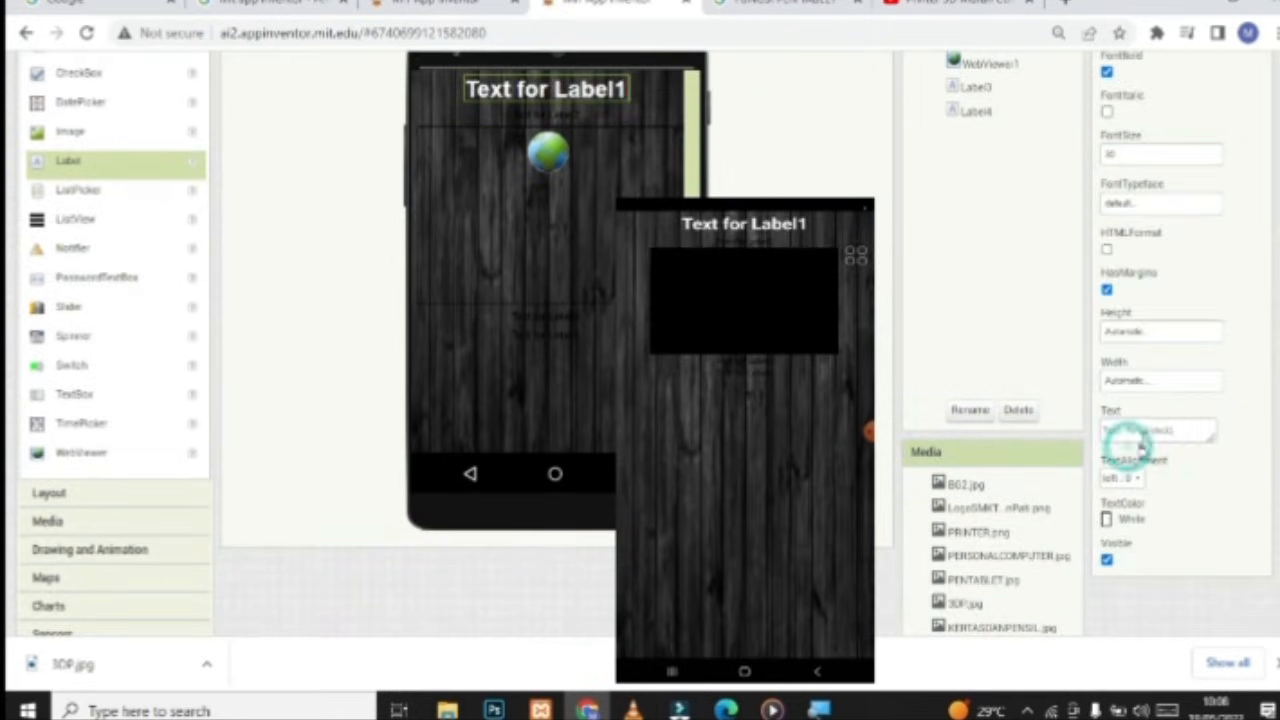
Replace Label1's placeholder text with "PRINTER 3D"
left_click_drag(1177, 426, 1029, 430)
key("BackSpace")
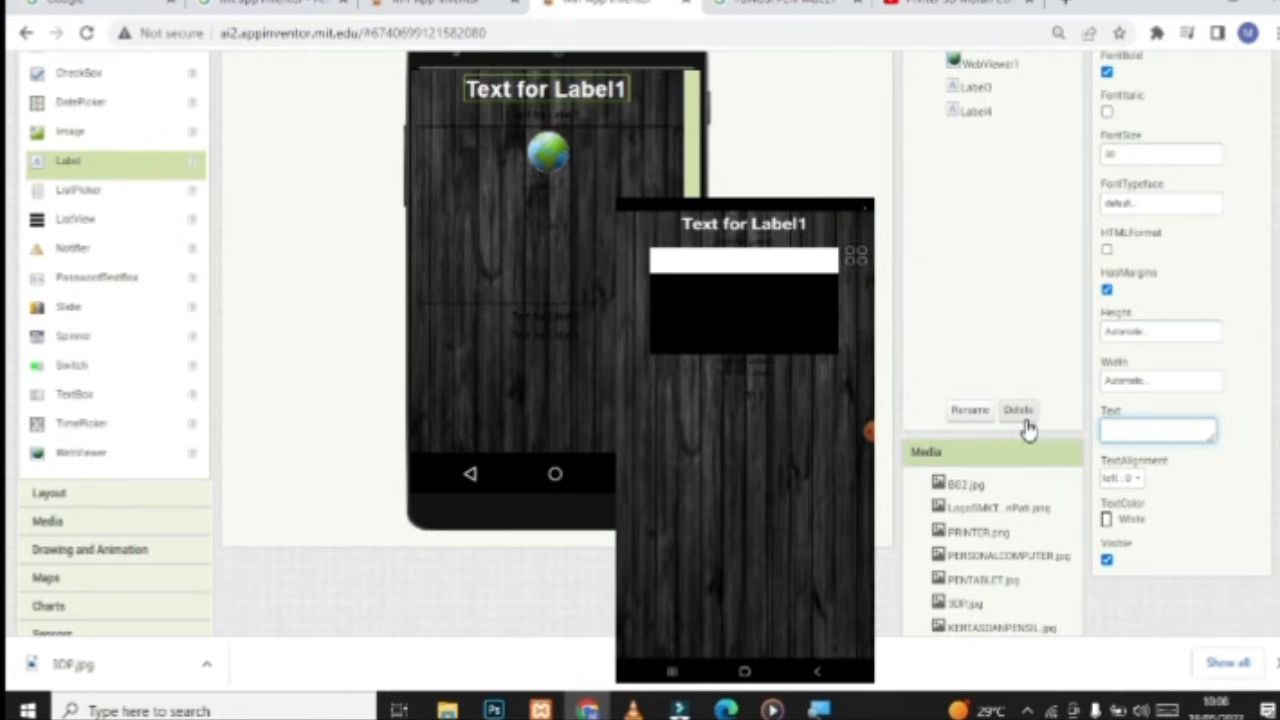
type("PRINTER 3D")
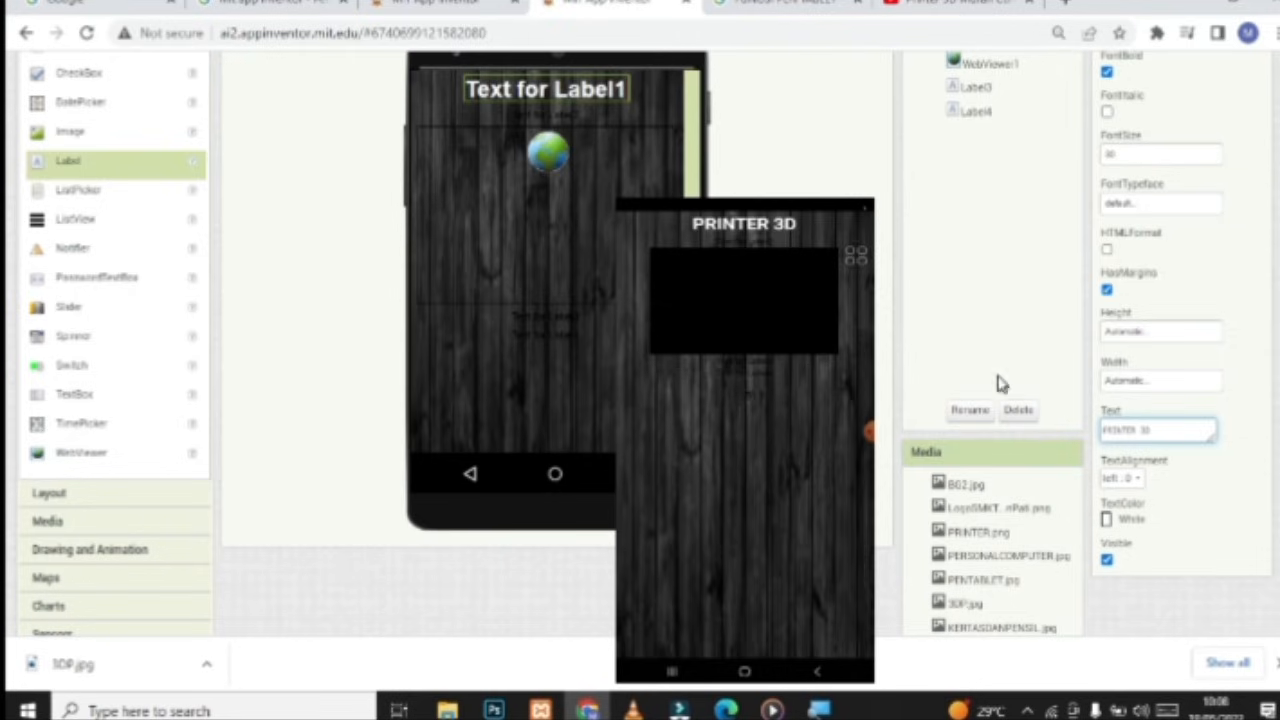
left_click(997, 340)
Make Label2 bold and set its font size to 20
scroll(1263, 473, "up", 3)
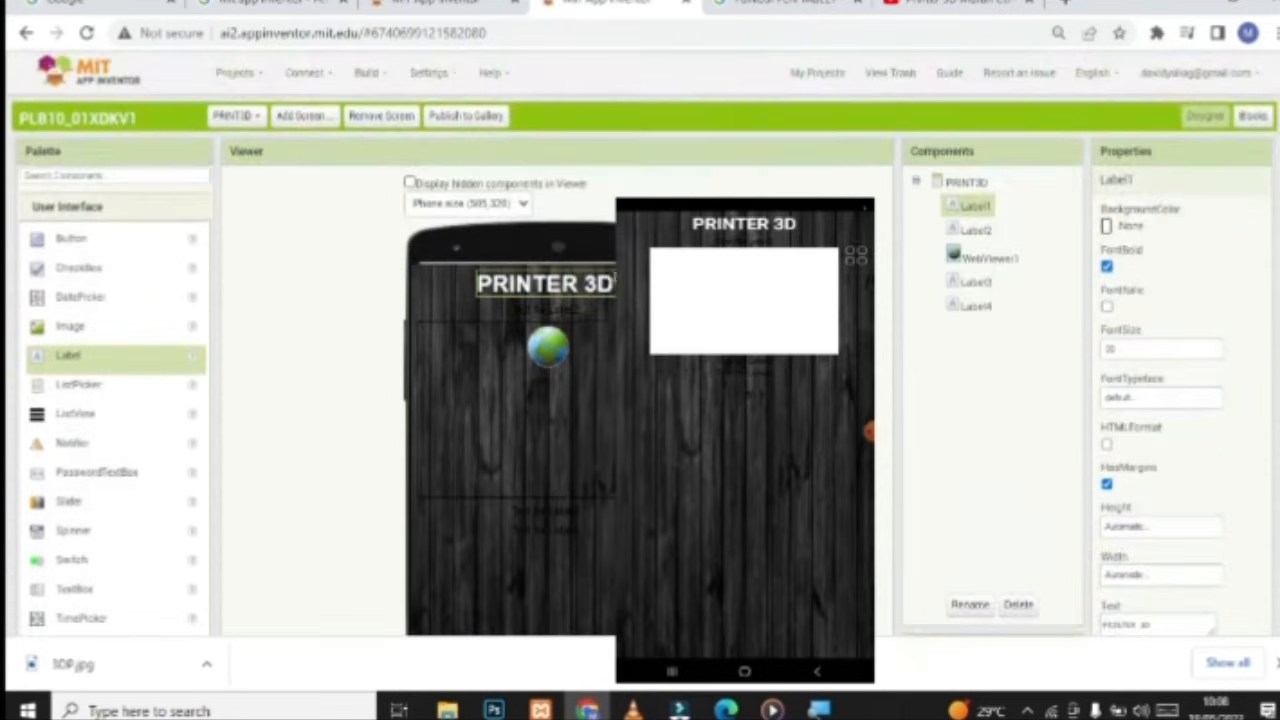
left_click(975, 230)
left_click(1107, 266)
left_click(1137, 346)
left_click_drag(1133, 350, 1049, 354)
left_click(1157, 352)
type("20")
left_click(1035, 367)
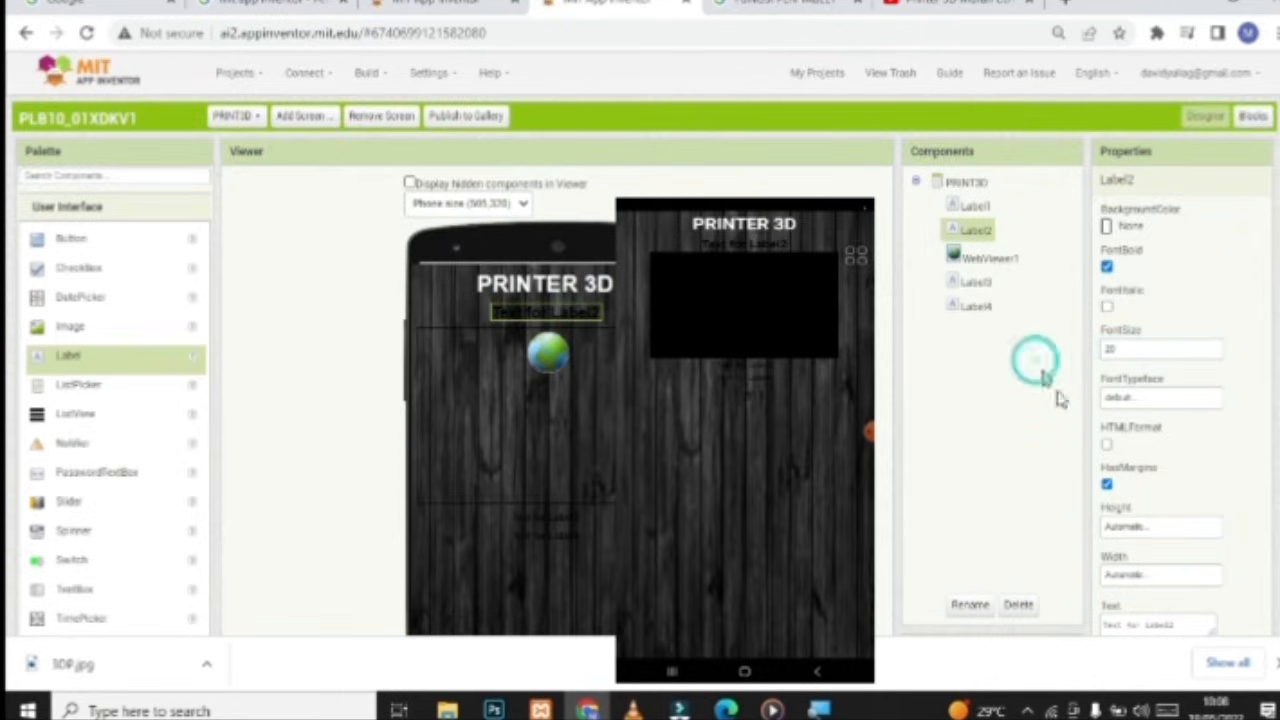
Set Label2's text color to white
scroll(1040, 367, "down", 2)
left_click(1163, 383)
left_click(1112, 418)
left_click(1018, 380)
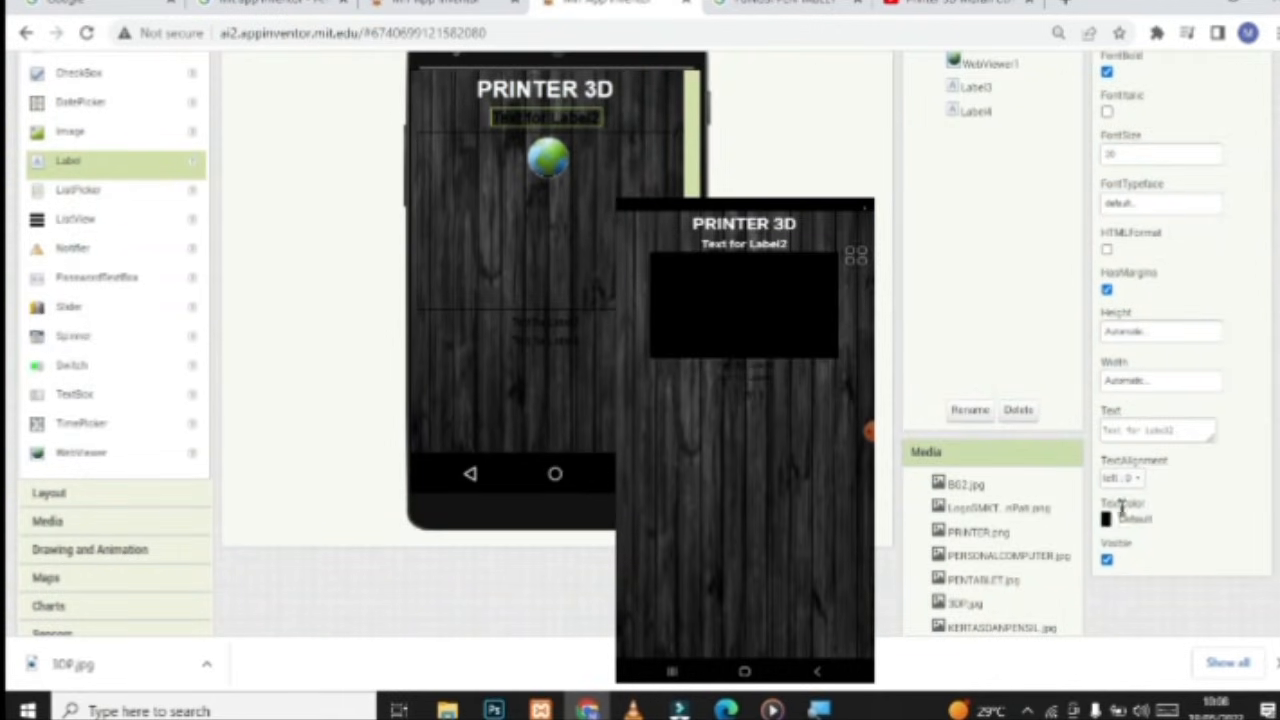
left_click(1121, 519)
left_click(1135, 451)
left_click(1133, 480)
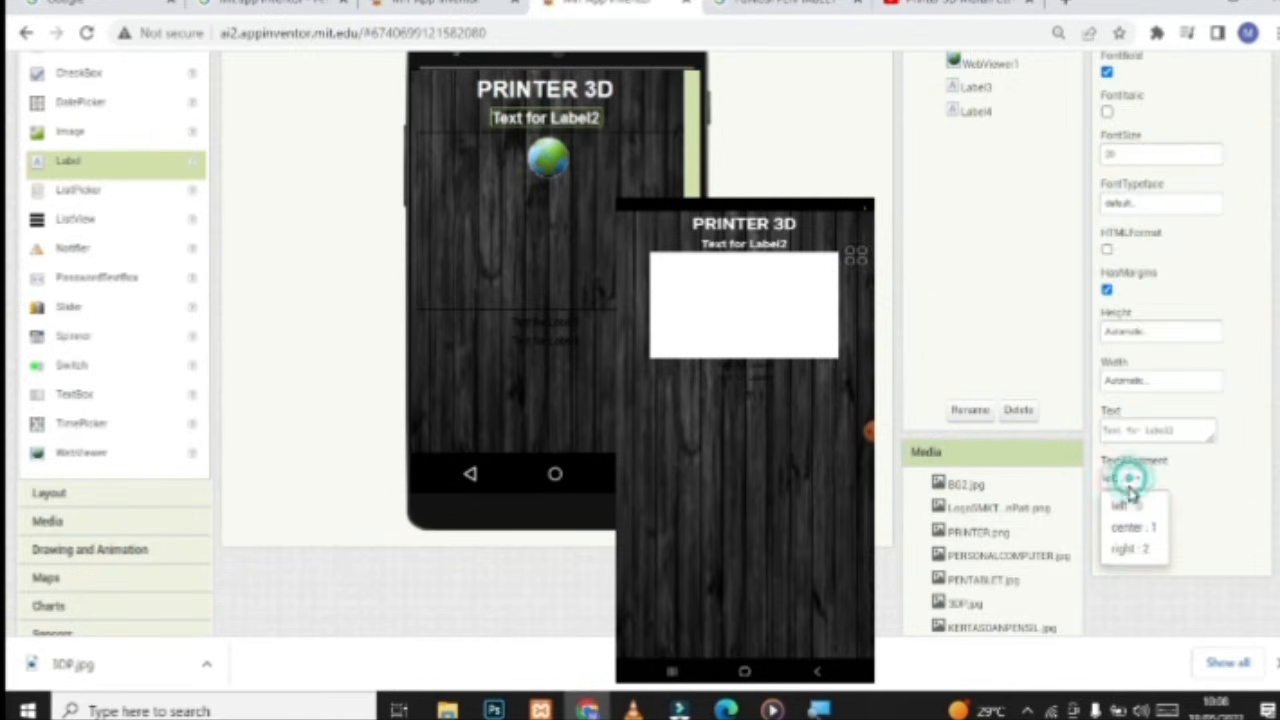
Replace Label2's placeholder text with "Rp.XXX.XXX"
left_click_drag(1174, 429, 1090, 450)
key("BackSpace")
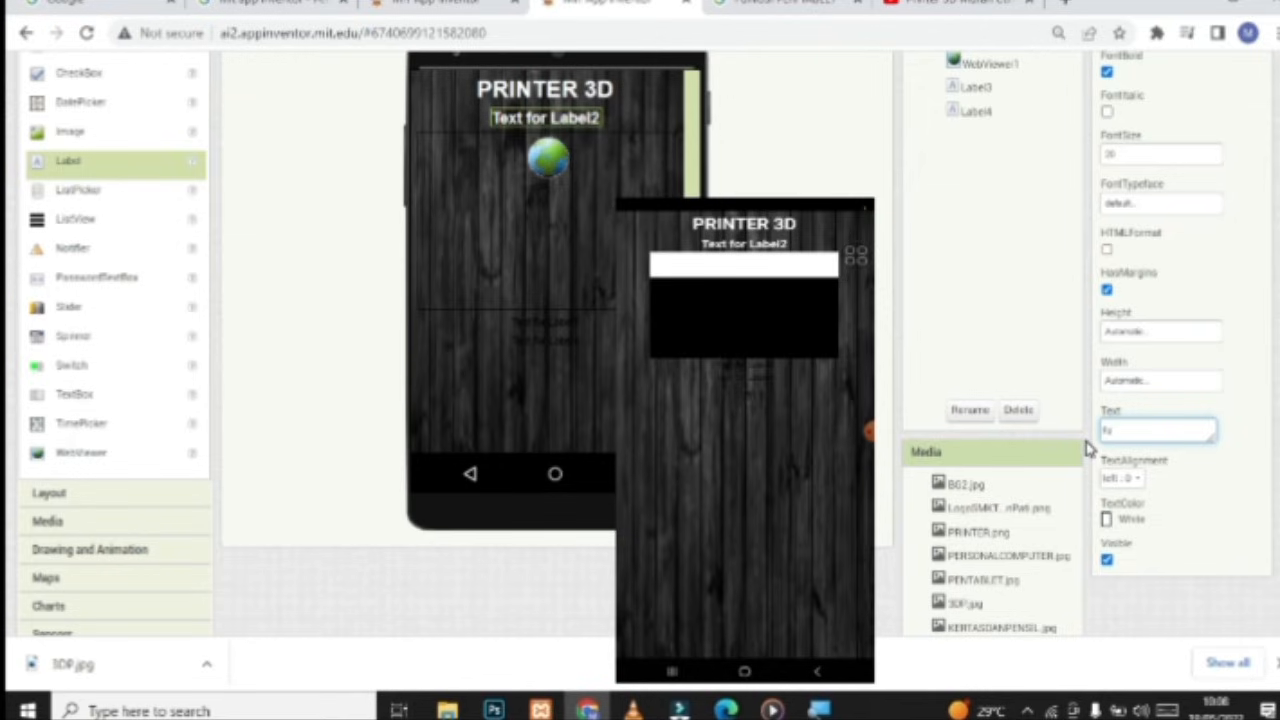
type("Rp.XXX.XXX")
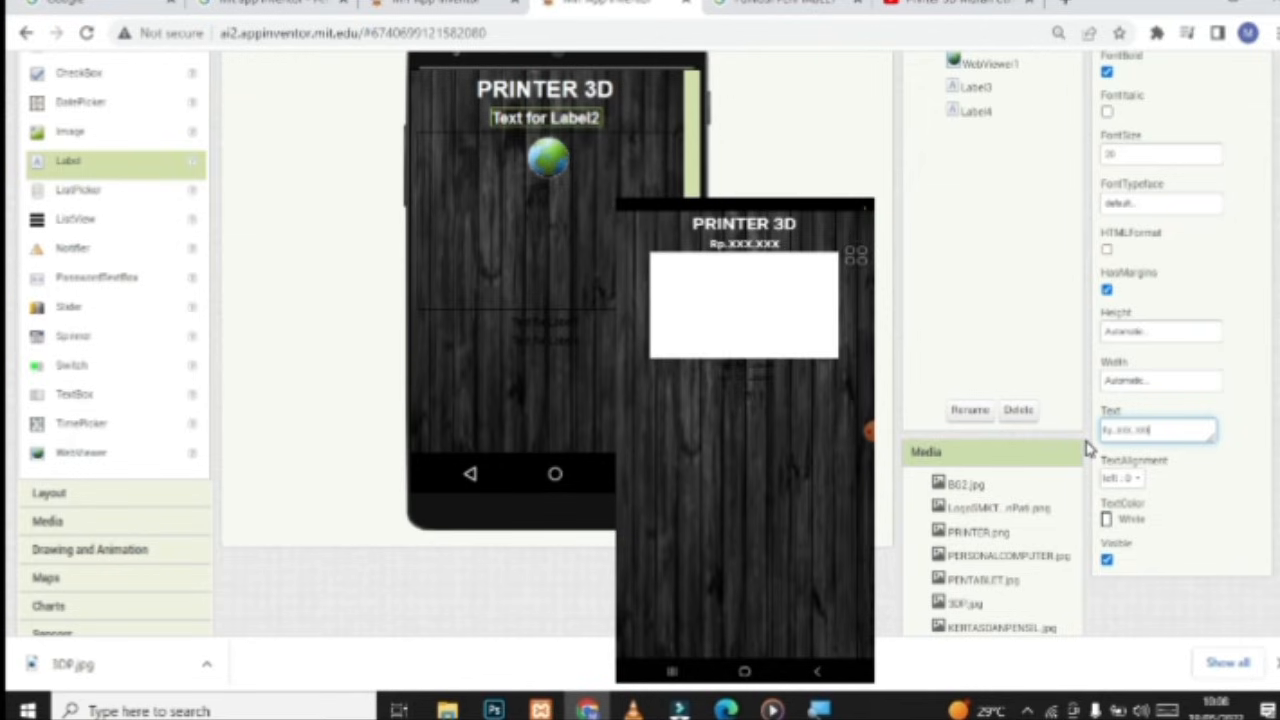
key("Return")
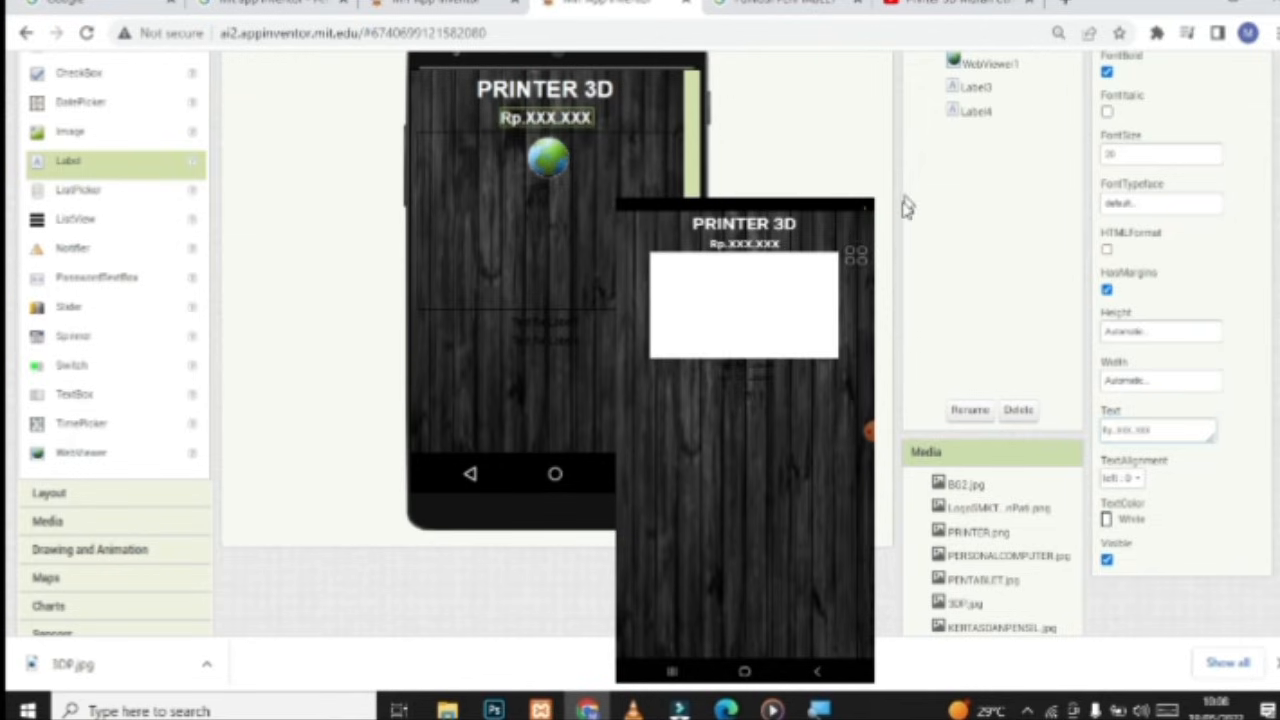
Make Label3, the first label below the WebViewer, bold with font size 20
left_click(526, 322)
left_click(1106, 68)
left_click_drag(1129, 152, 1071, 175)
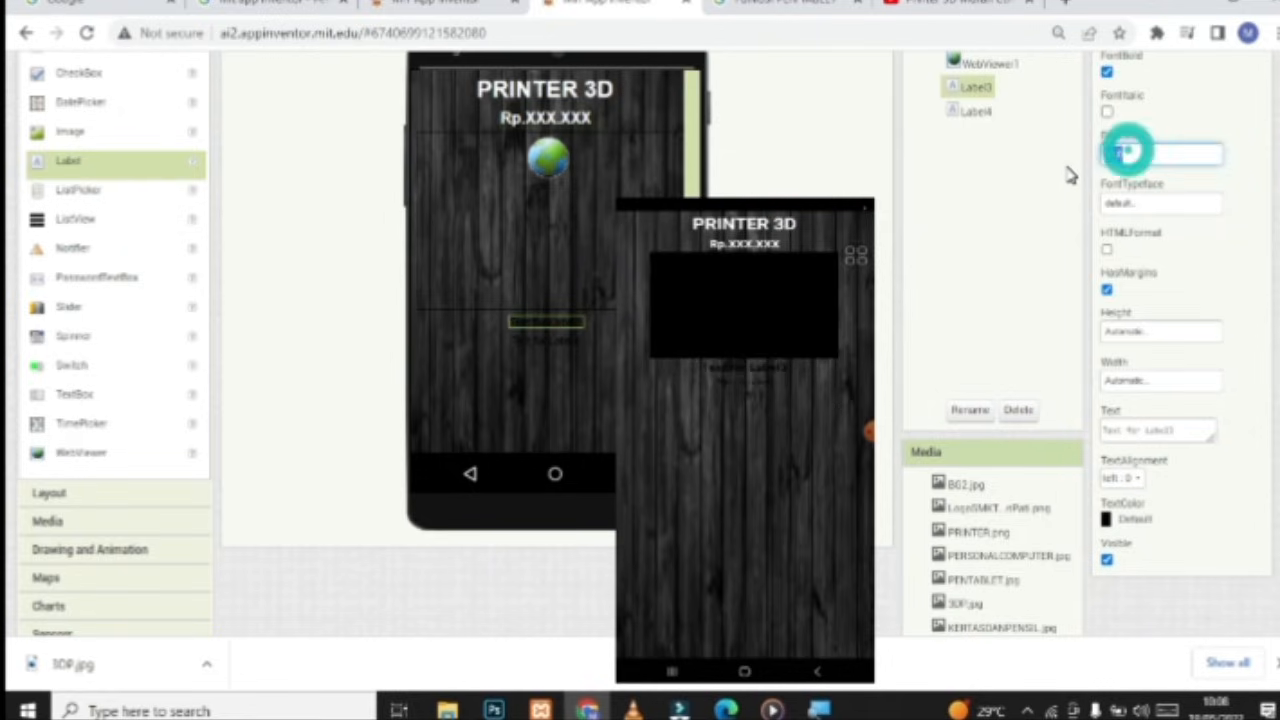
type("20")
key("Return")
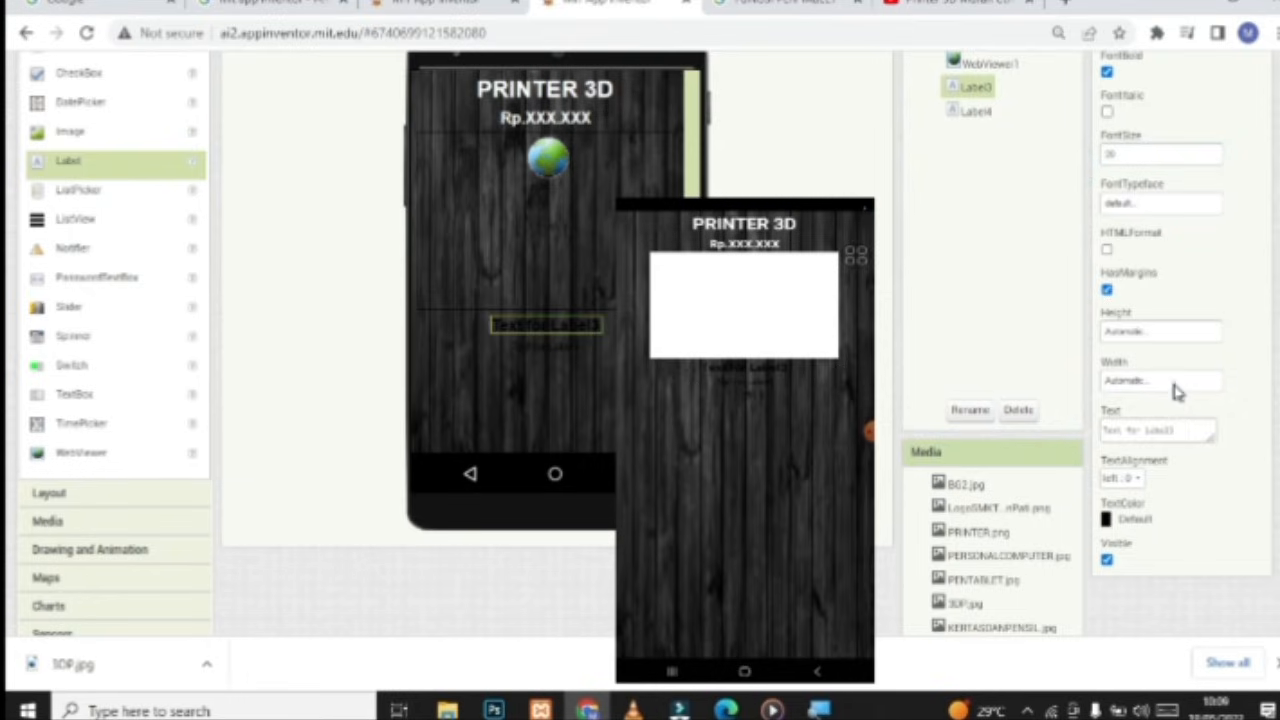
left_click(1176, 386)
left_click(1126, 416)
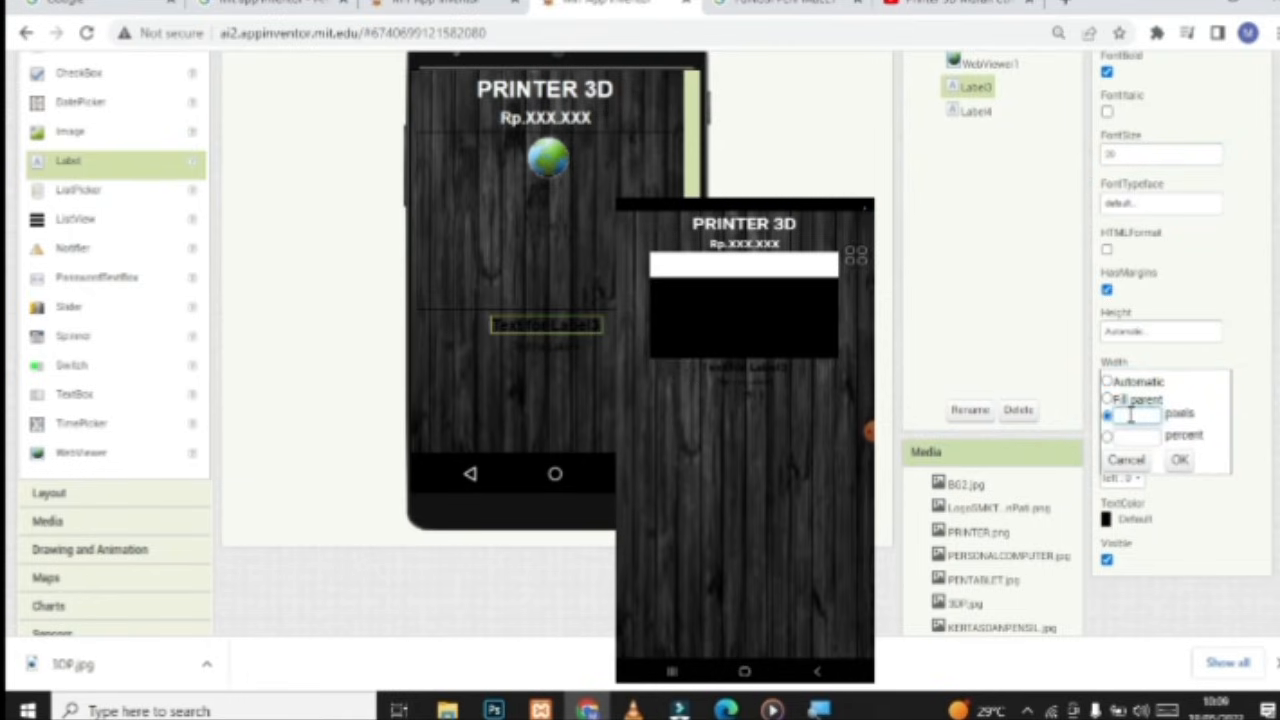
left_click(1109, 384)
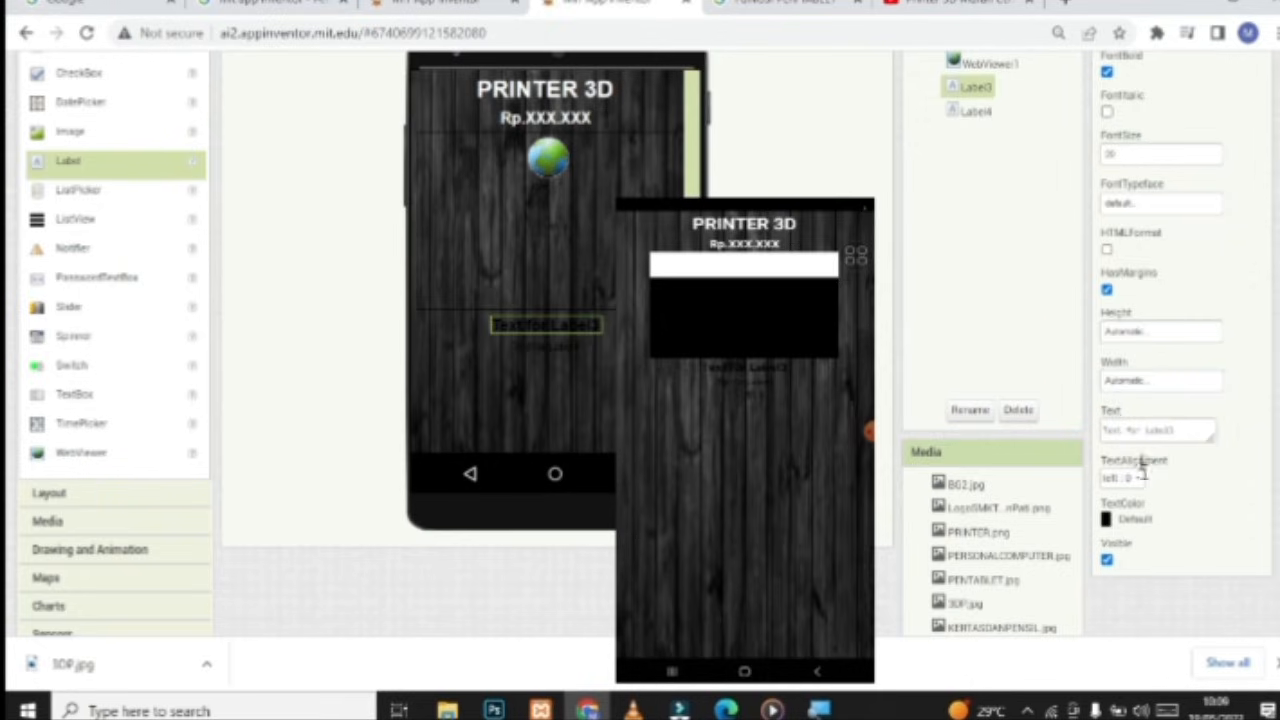
left_click(1134, 485)
left_click(1130, 525)
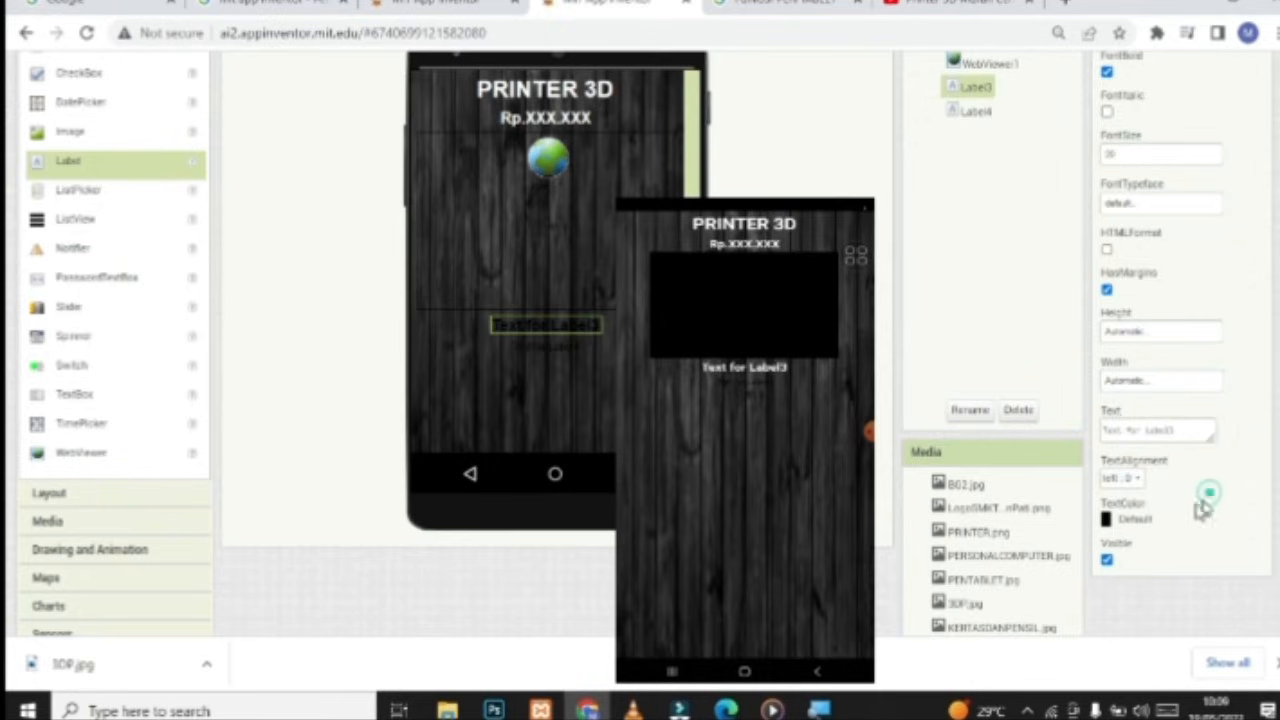
Make Label3's text white and replace its placeholder with "DESKRIPSI TENTANG PRINTER 3D:"
left_click(1140, 519)
left_click(1143, 453)
left_click_drag(1168, 430, 1031, 426)
key("BackSpace")
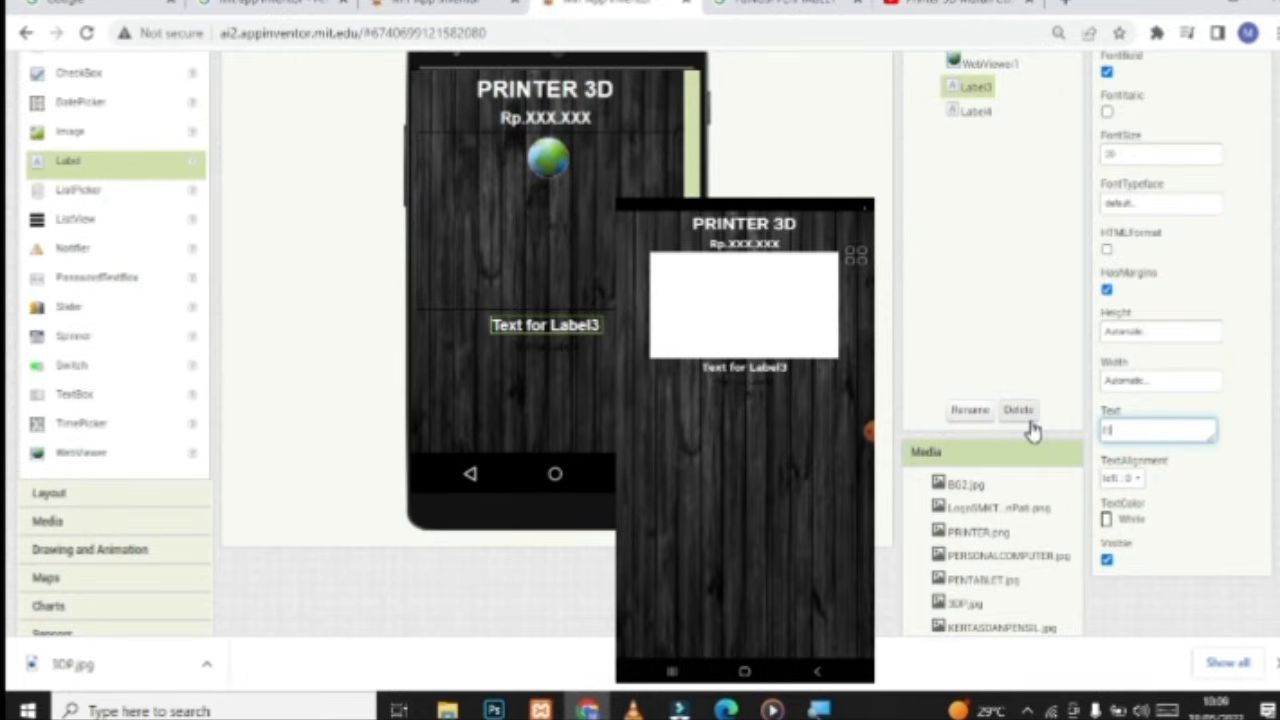
type("DESKRIPSI T")
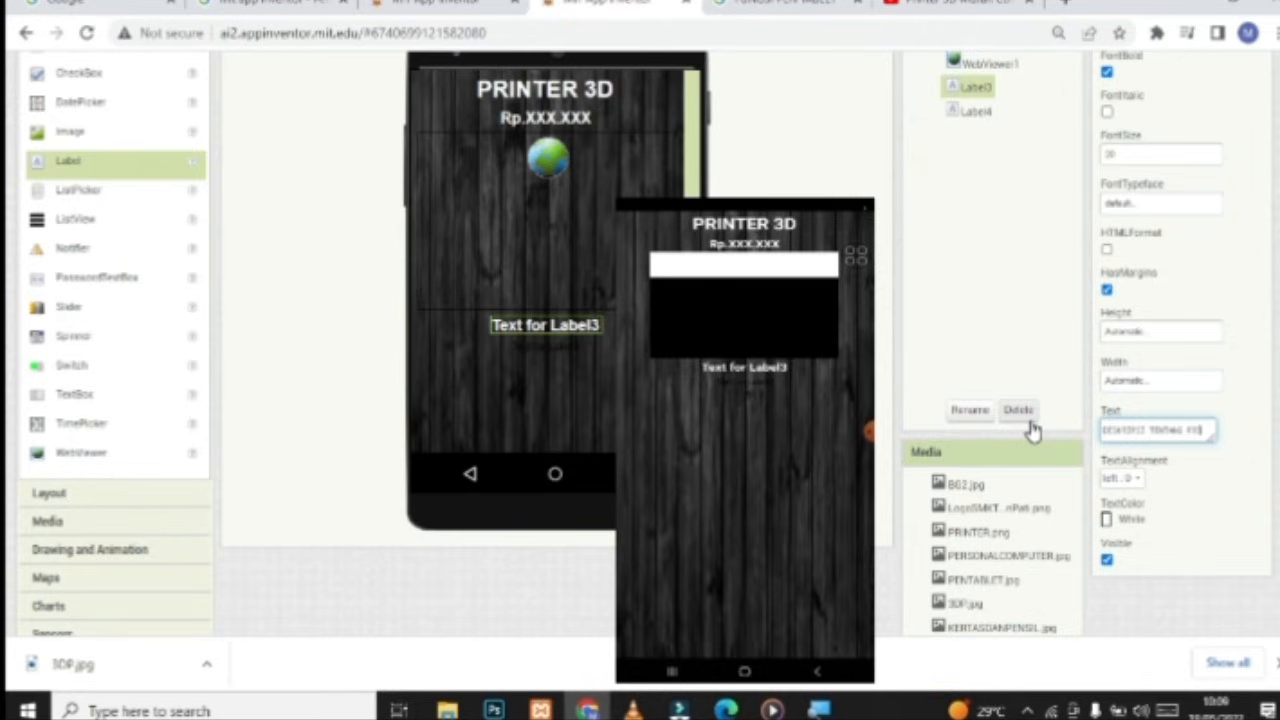
type("ENTANG PRINTER ")
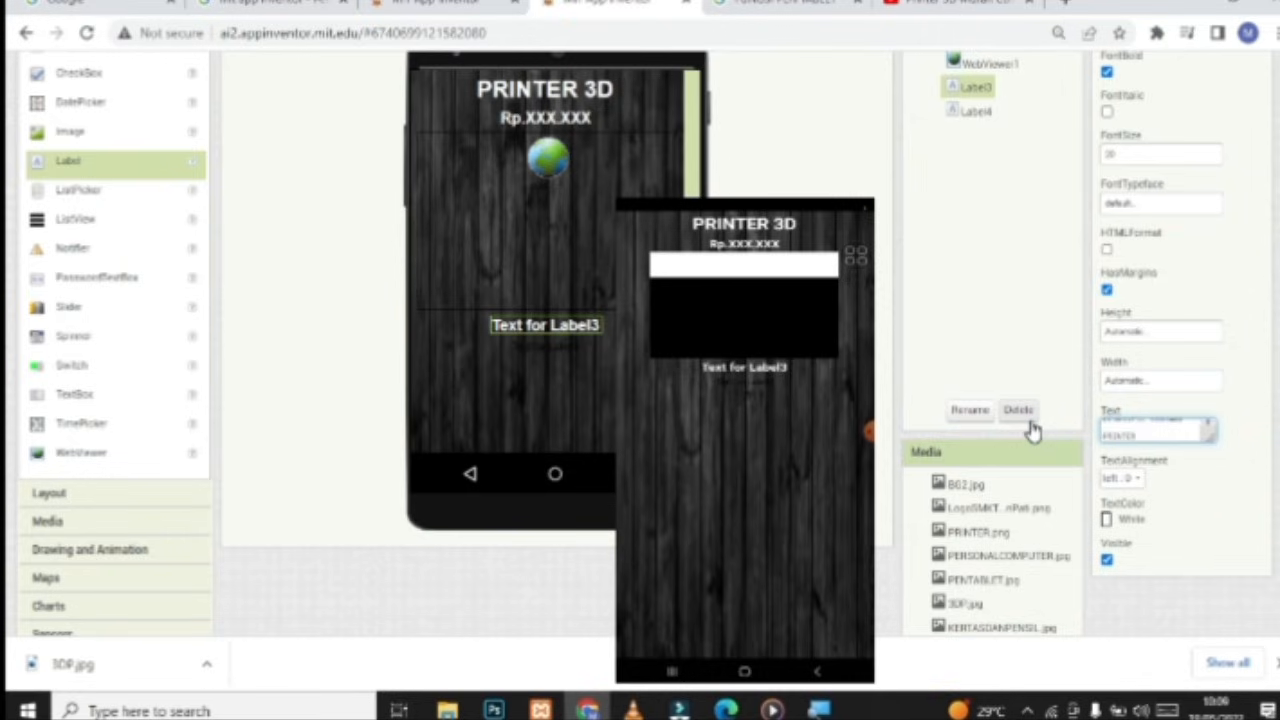
type("3D.")
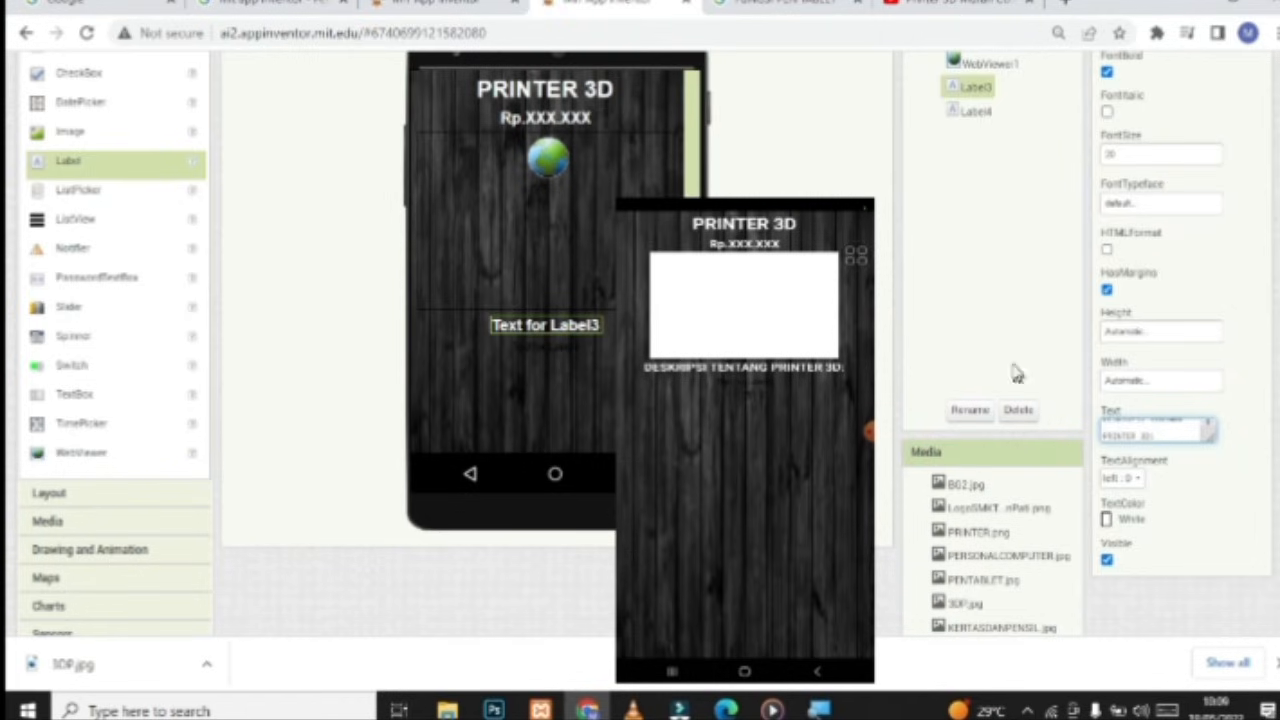
left_click(1002, 323)
Make Label4 bold and set its width to 300 pixels
left_click(553, 345)
scroll(553, 345, "up", 1)
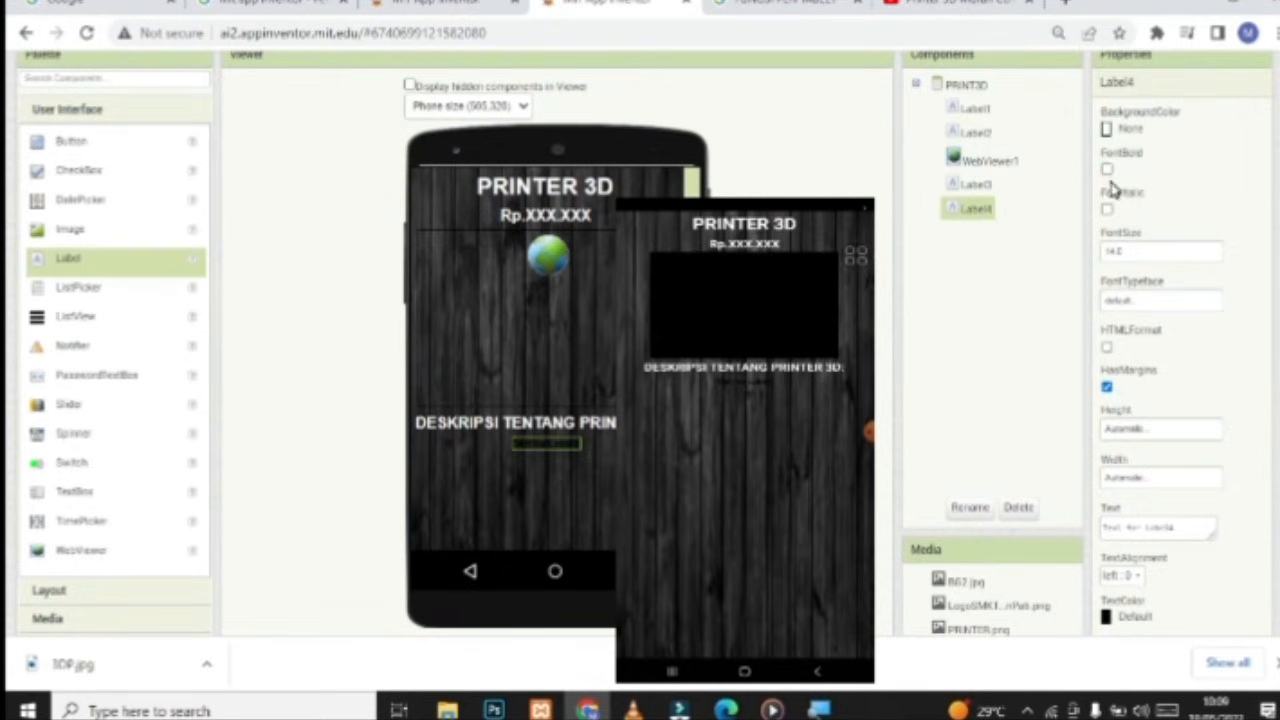
left_click(1109, 170)
scroll(1145, 250, "down", 1)
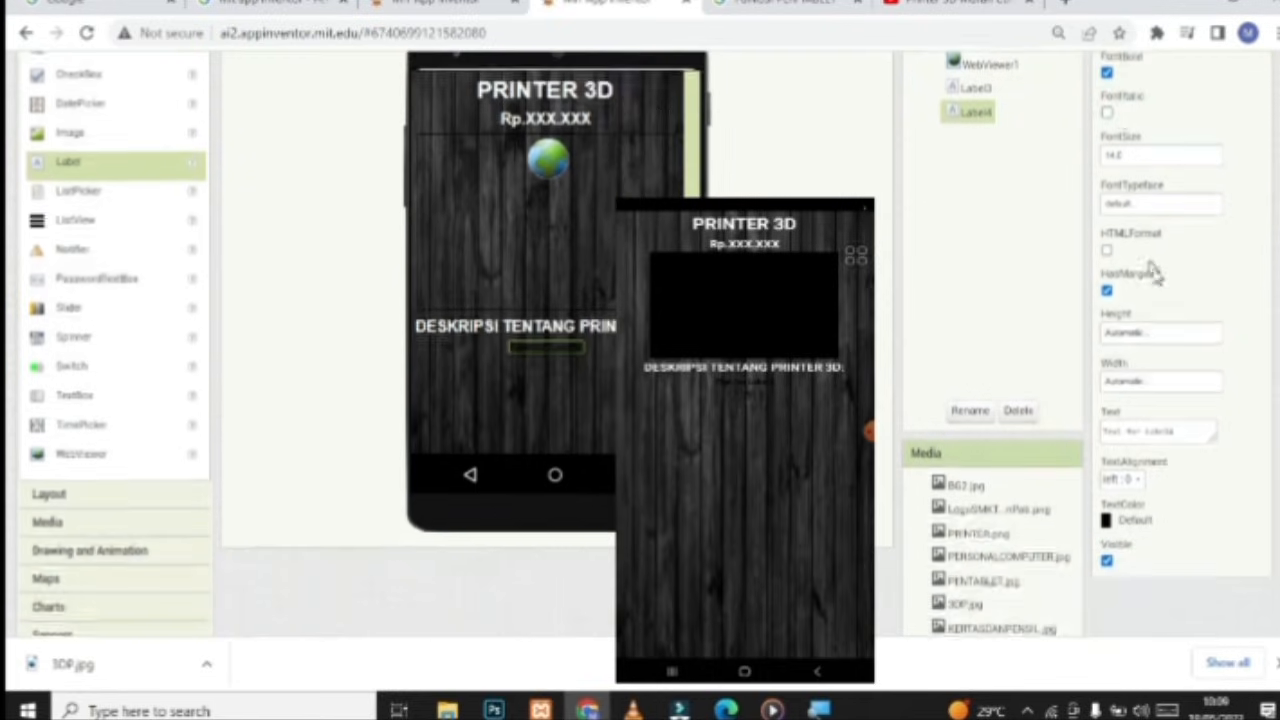
left_click(1146, 384)
left_click(1134, 419)
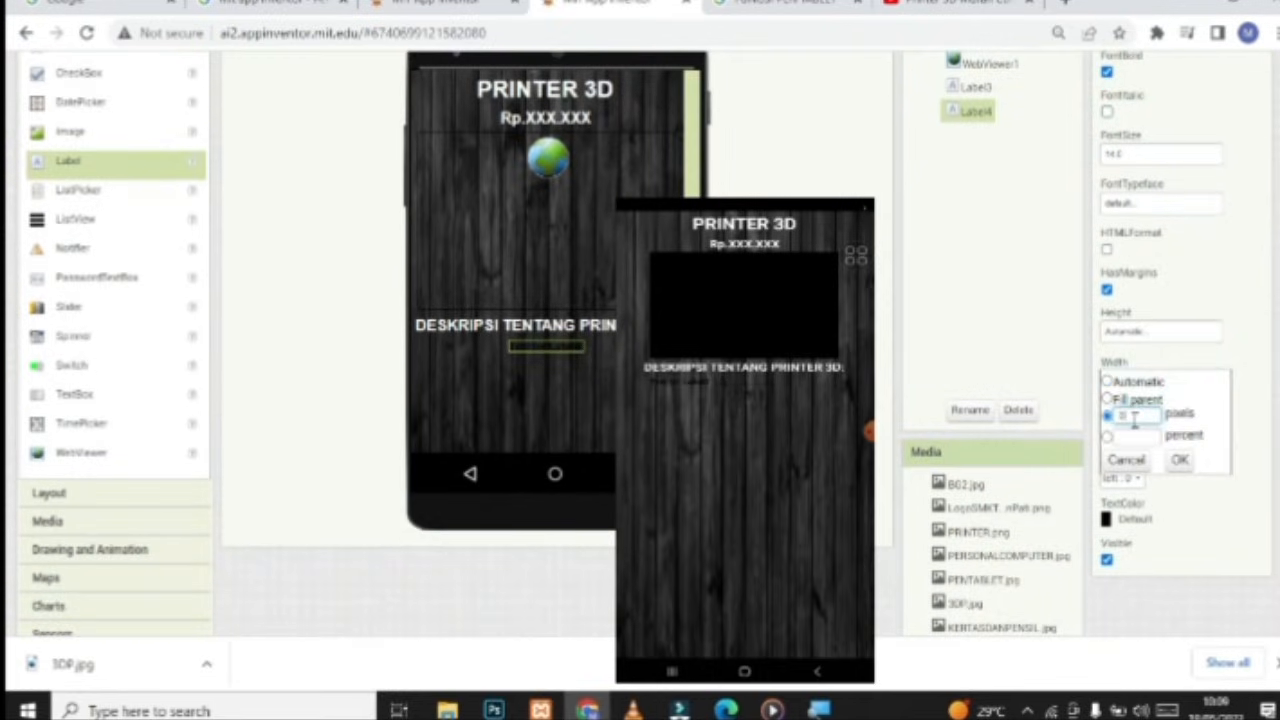
type("300")
left_click(1180, 464)
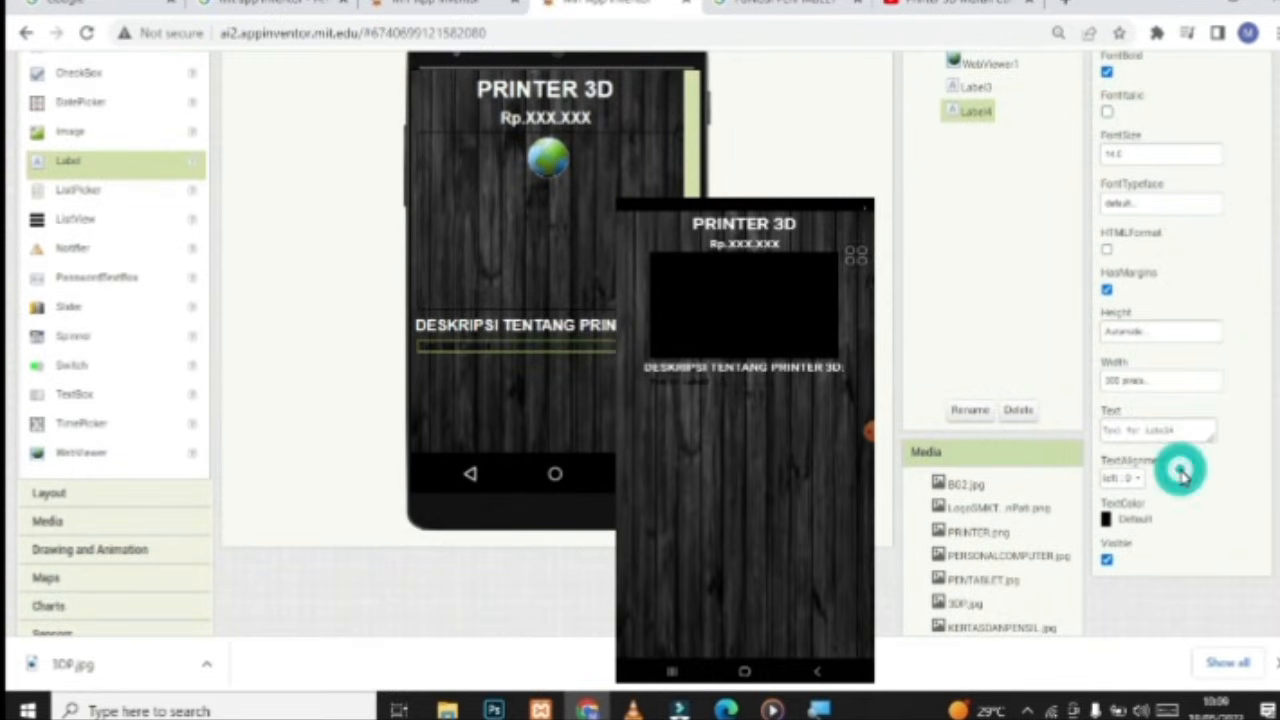
Center Label4's text and set its text color to white
left_click(1132, 479)
left_click(1135, 527)
left_click(1125, 519)
left_click(1138, 452)
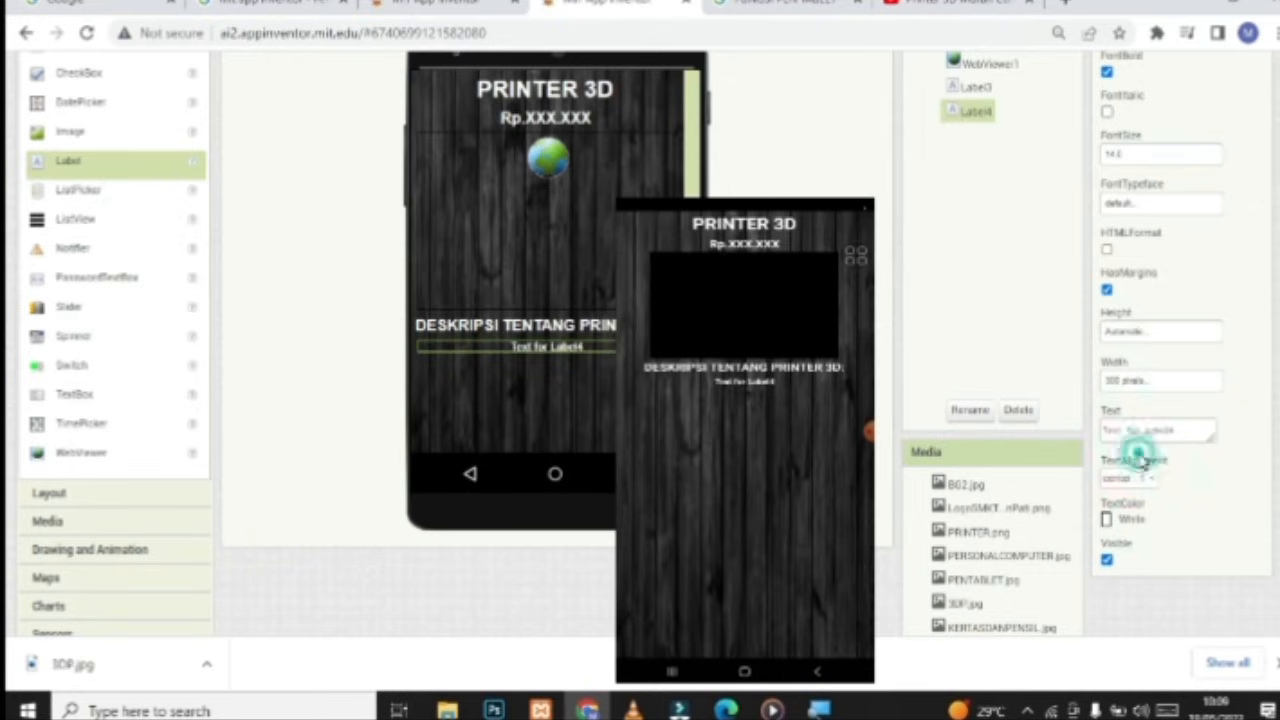
In the Google search tab, search for "FUNGSI PRINTER 3D" and copy the highlighted phrase from the featured answer
left_click(1189, 431)
left_click(815, 18)
left_click_drag(443, 111, 296, 110)
key("ctrl+x")
type("PRINTER 3D")
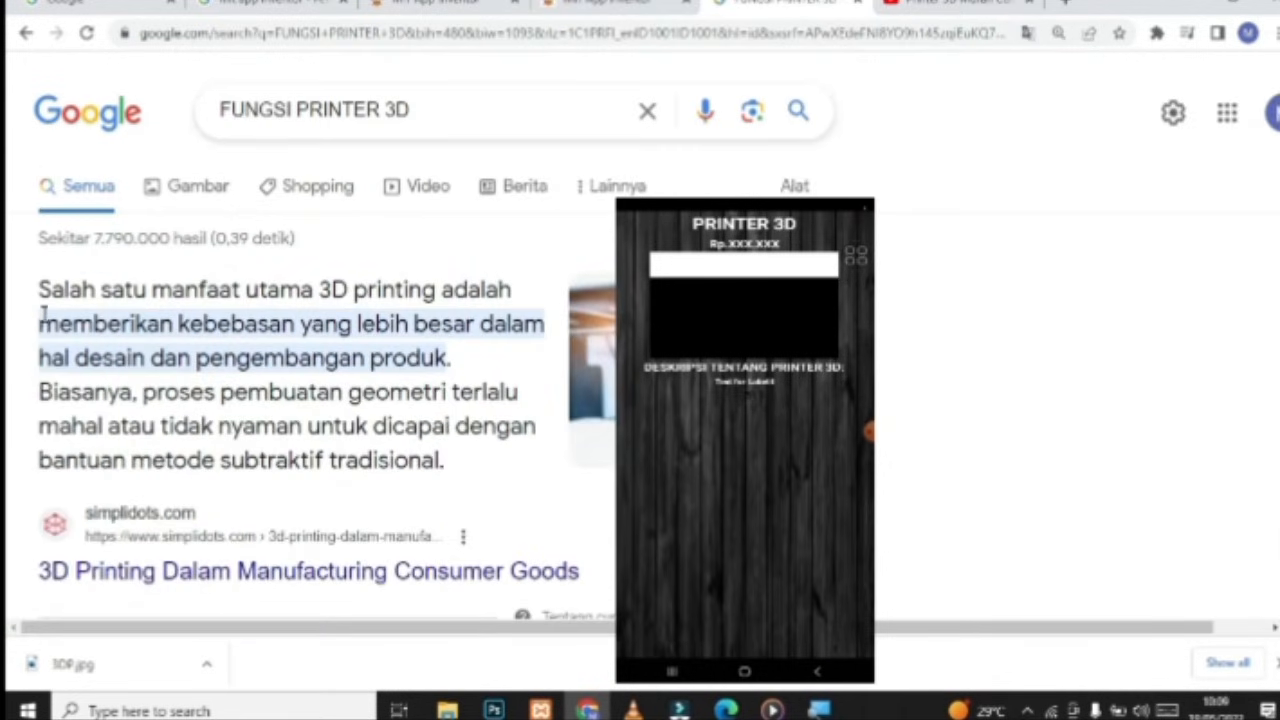
left_click_drag(40, 323, 455, 368)
Back in App Inventor, replace Label4's placeholder text with the copied description and capitalize its first word, "Memberikan"
left_click(622, 5)
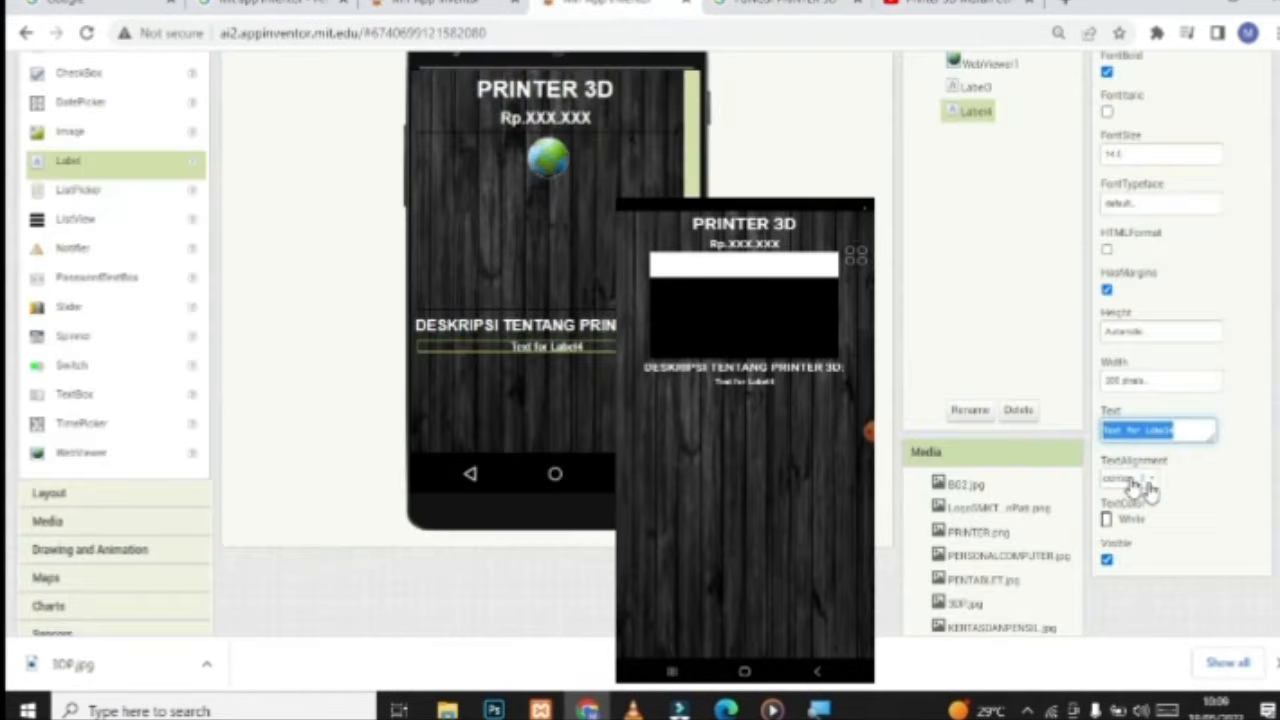
key("BackSpace")
key("ctrl+v")
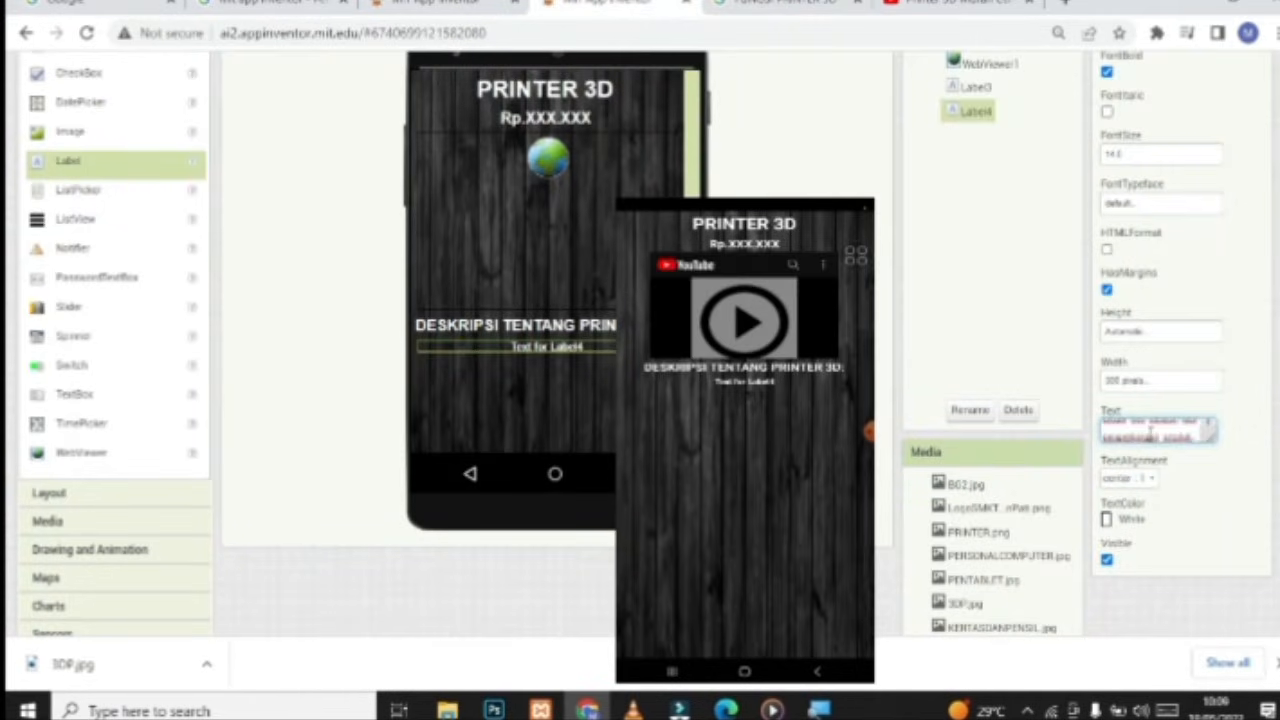
scroll(1145, 436, "up", 2)
left_click(1110, 431)
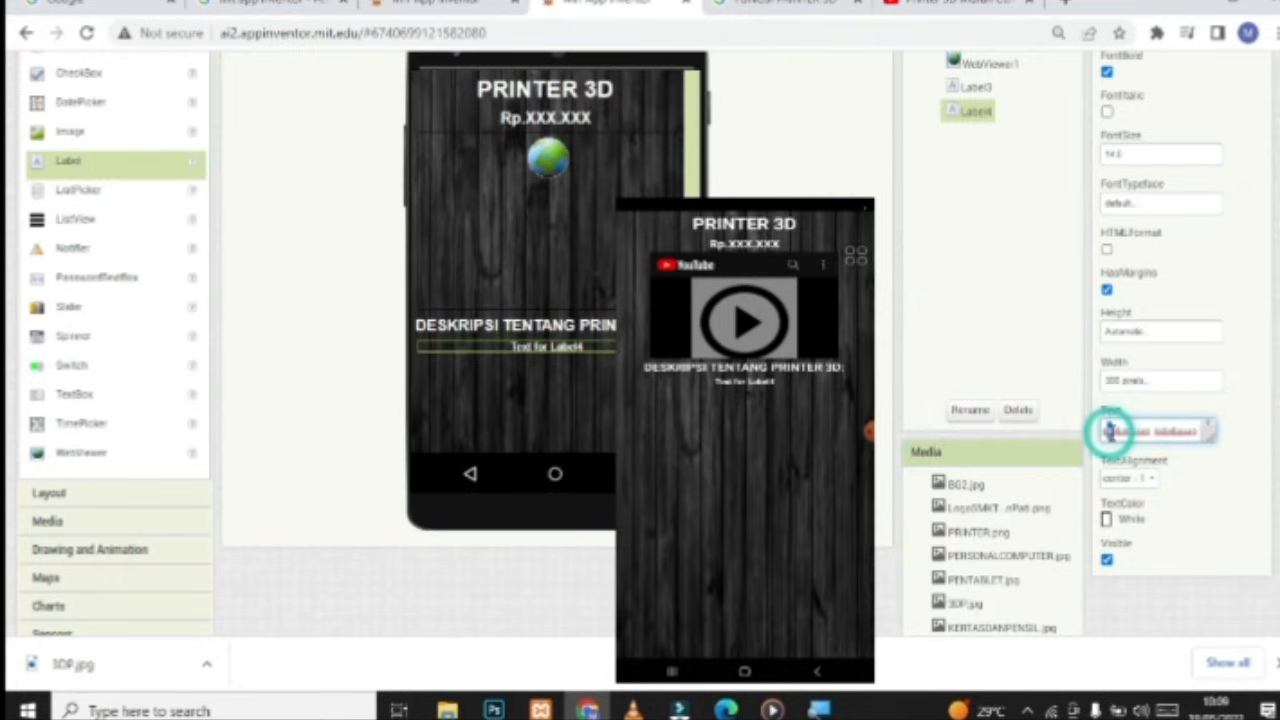
scroll(1112, 433, "down", 1)
scroll(1112, 433, "up", 1)
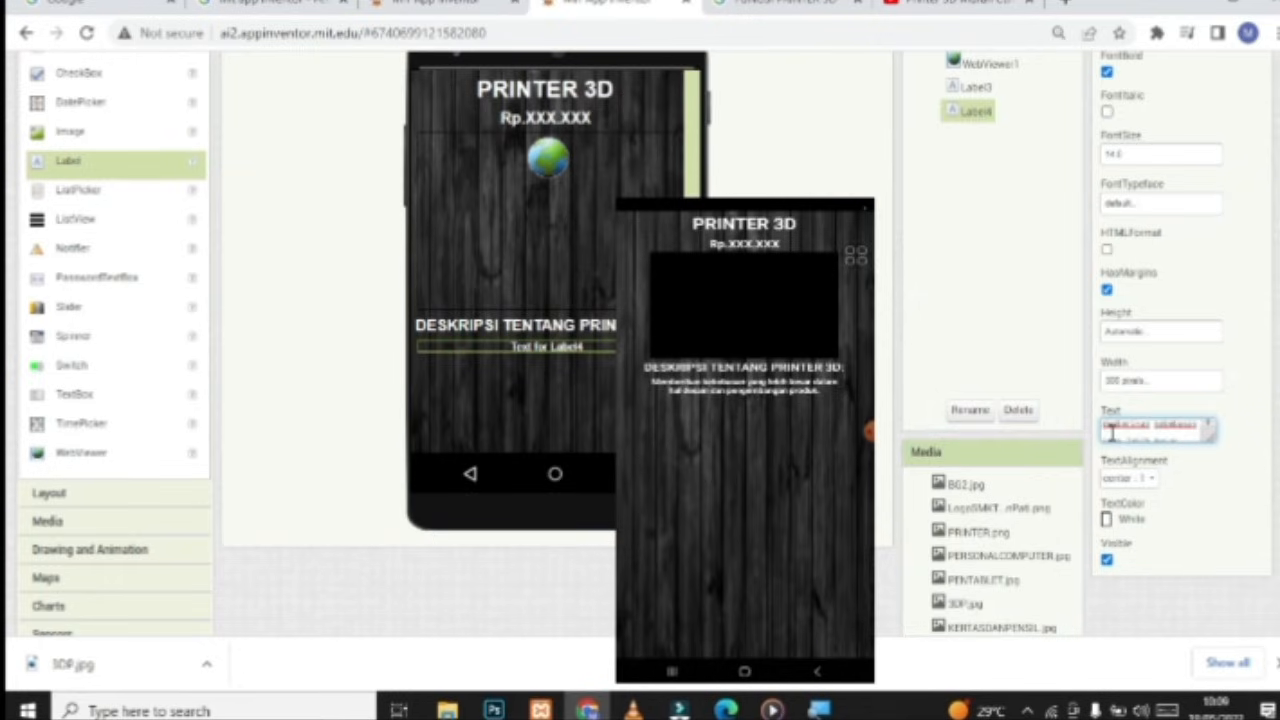
left_click(877, 320)
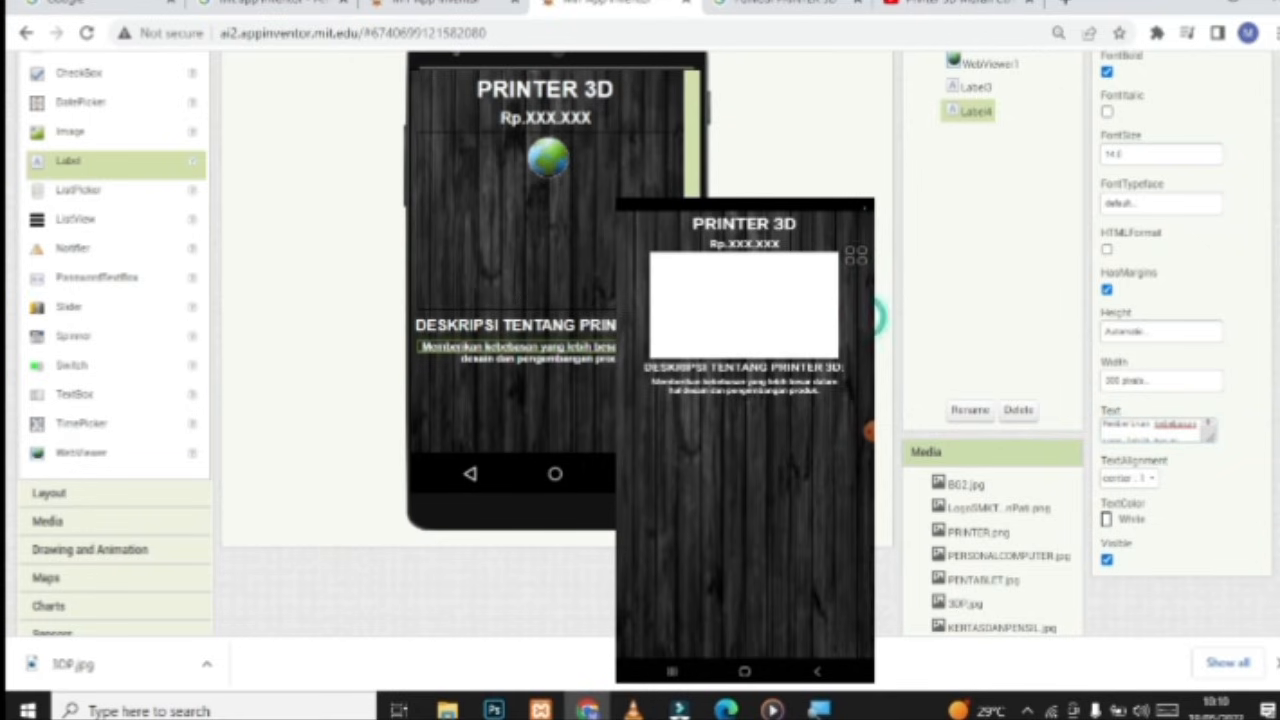
Open the PENSIL screen and hide its status bar and title
scroll(560, 340, "up", 1)
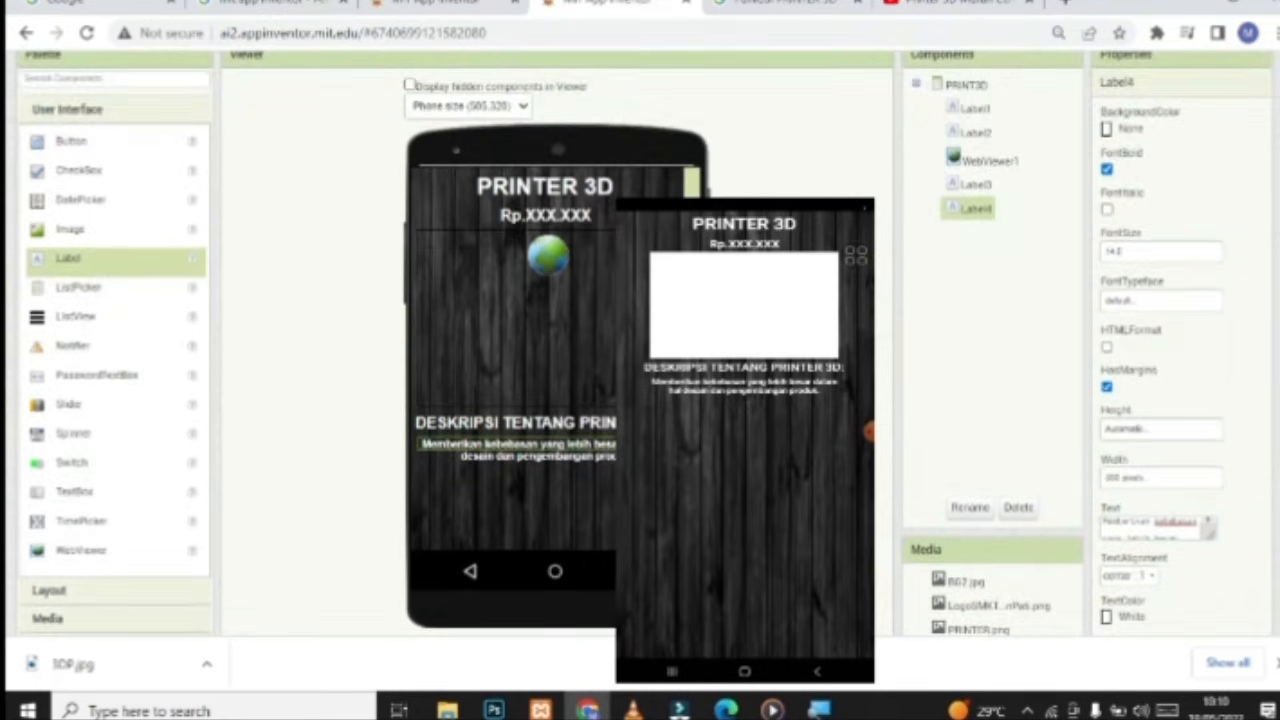
scroll(586, 337, "up", 1)
left_click(234, 116)
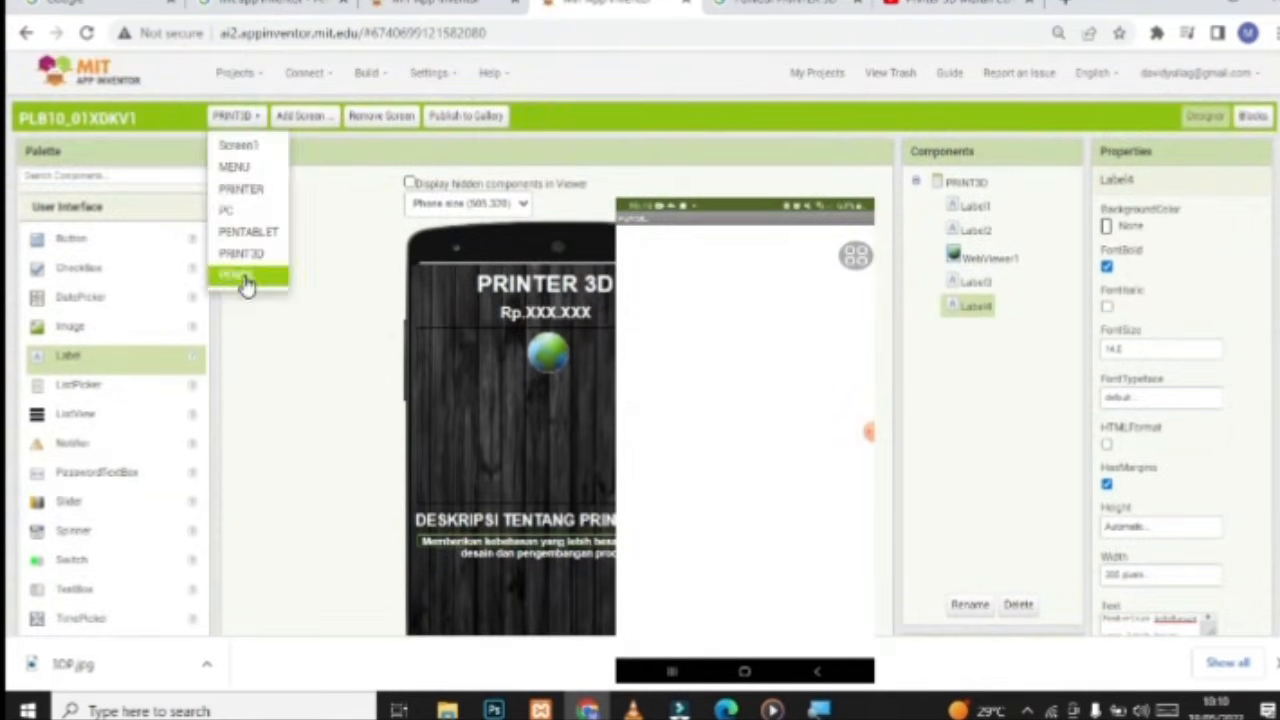
left_click(244, 276)
scroll(1152, 453, "down", 2)
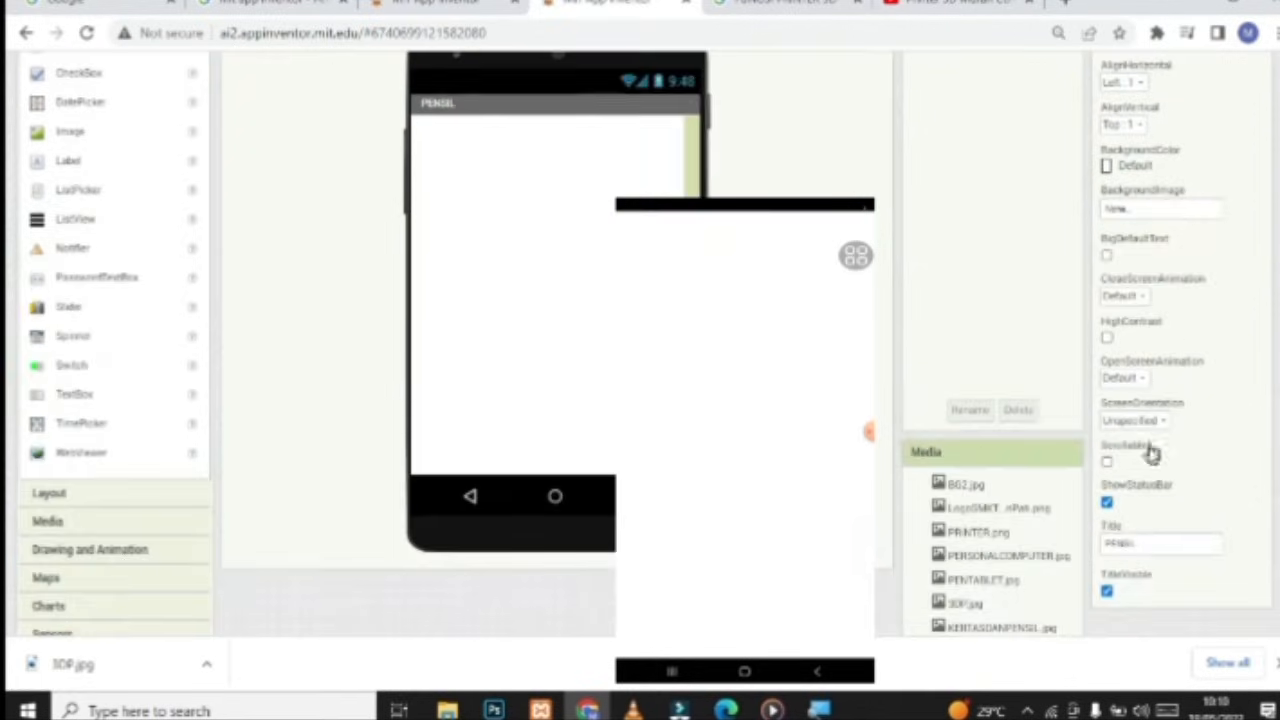
left_click(1106, 502)
left_click(1106, 591)
Center the PENSIL screen's content horizontally and set BG2.jpg as its background image
scroll(1035, 370, "up", 2)
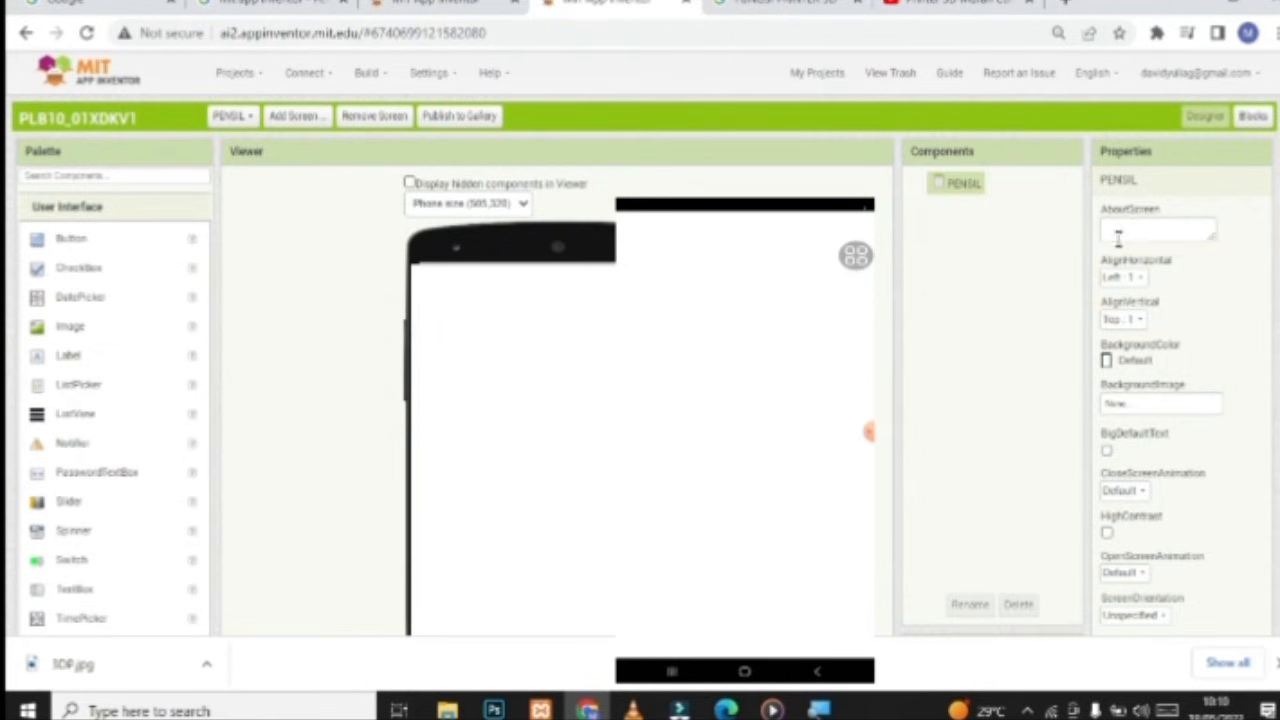
left_click(1124, 278)
left_click(1132, 324)
scroll(1130, 357, "down", 2)
scroll(1128, 357, "up", 2)
left_click(1177, 408)
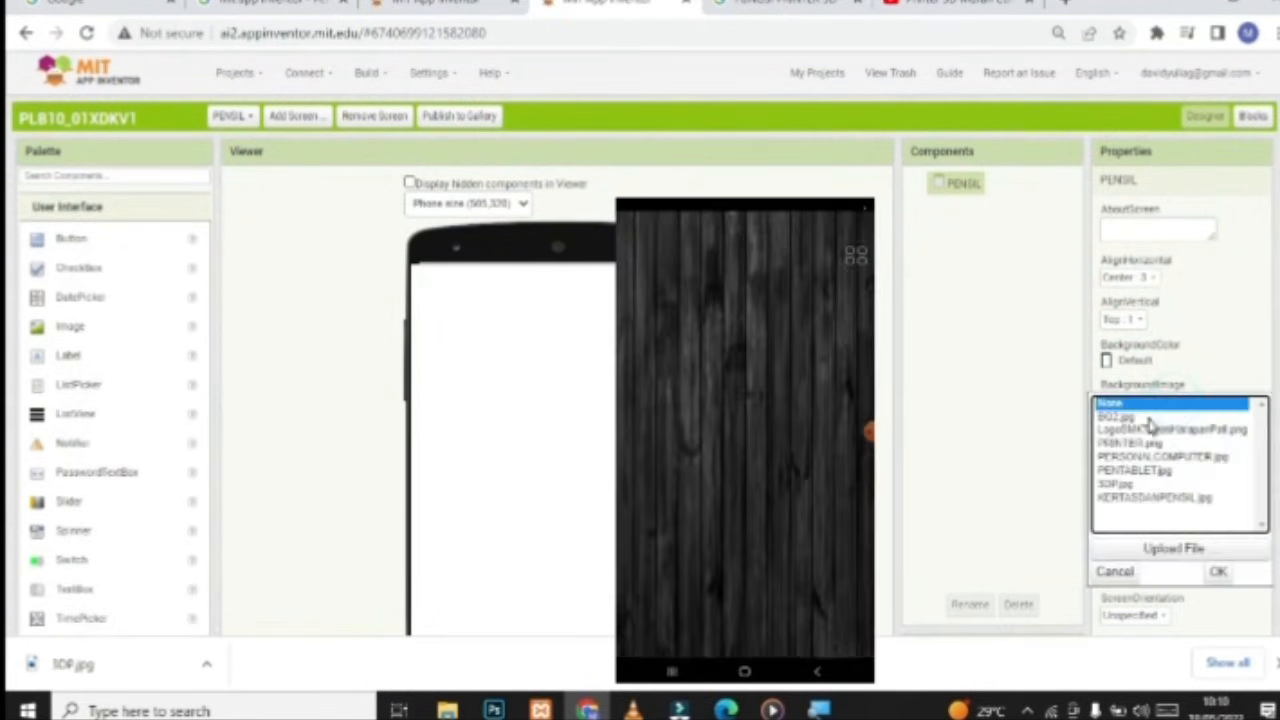
left_click(1148, 419)
left_click(1218, 573)
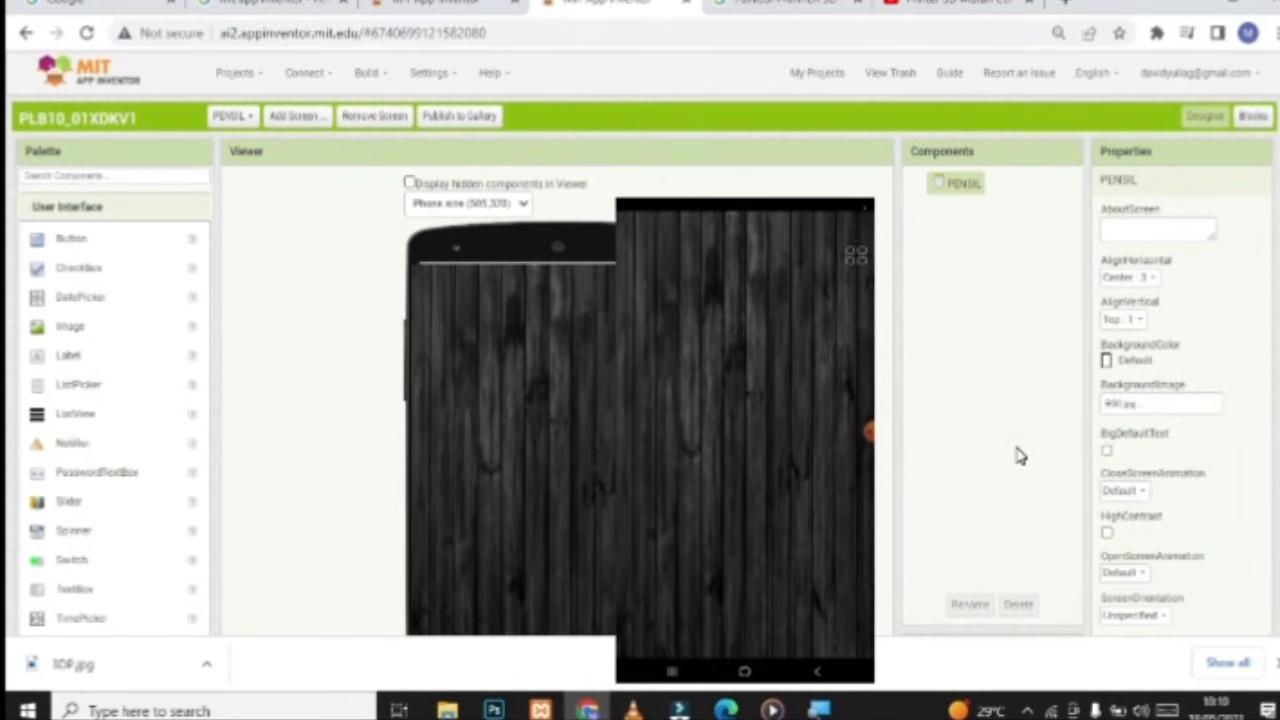
Add two labels to the PENSIL screen with a WebViewer below them
scroll(1015, 418, "down", 1)
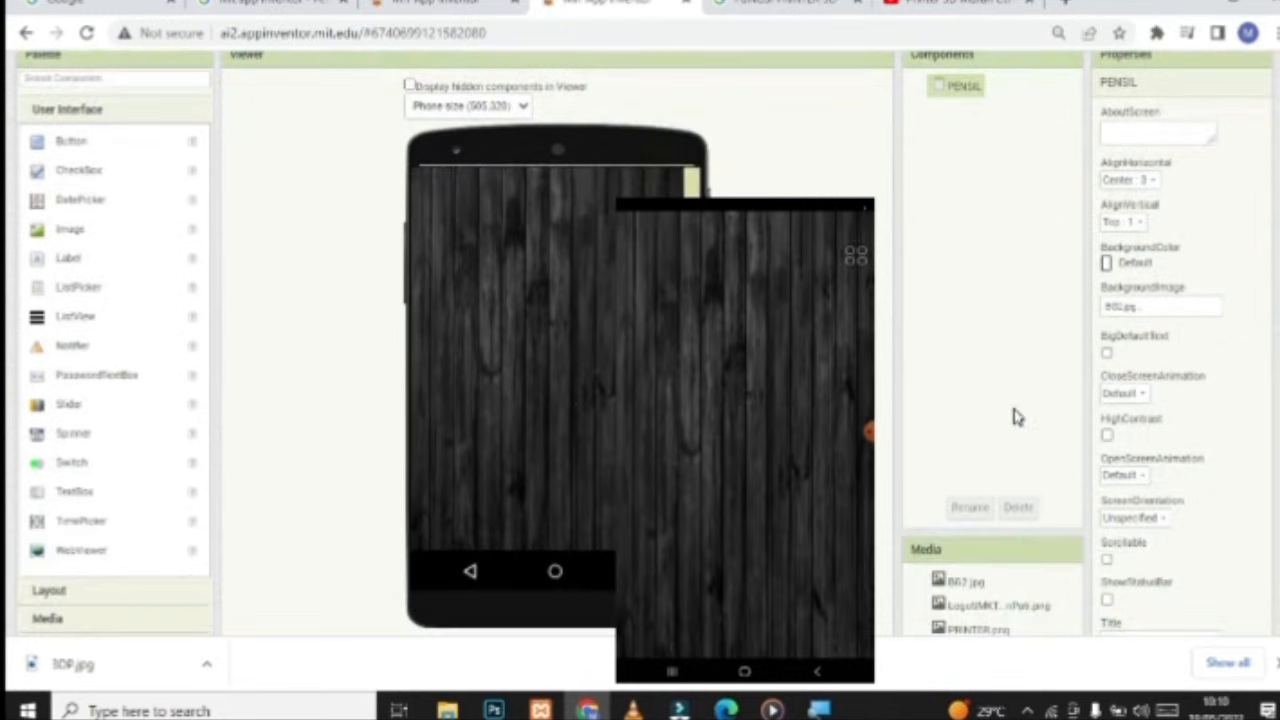
left_click_drag(48, 258, 542, 192)
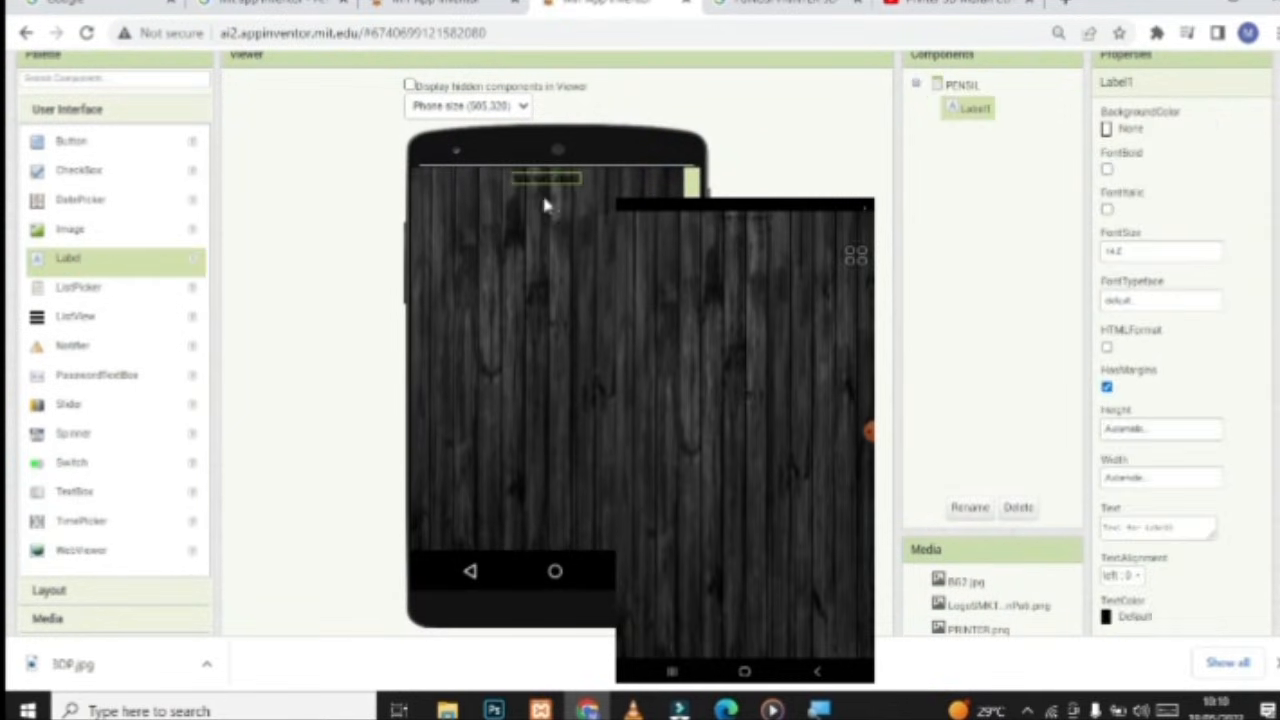
left_click_drag(72, 260, 548, 222)
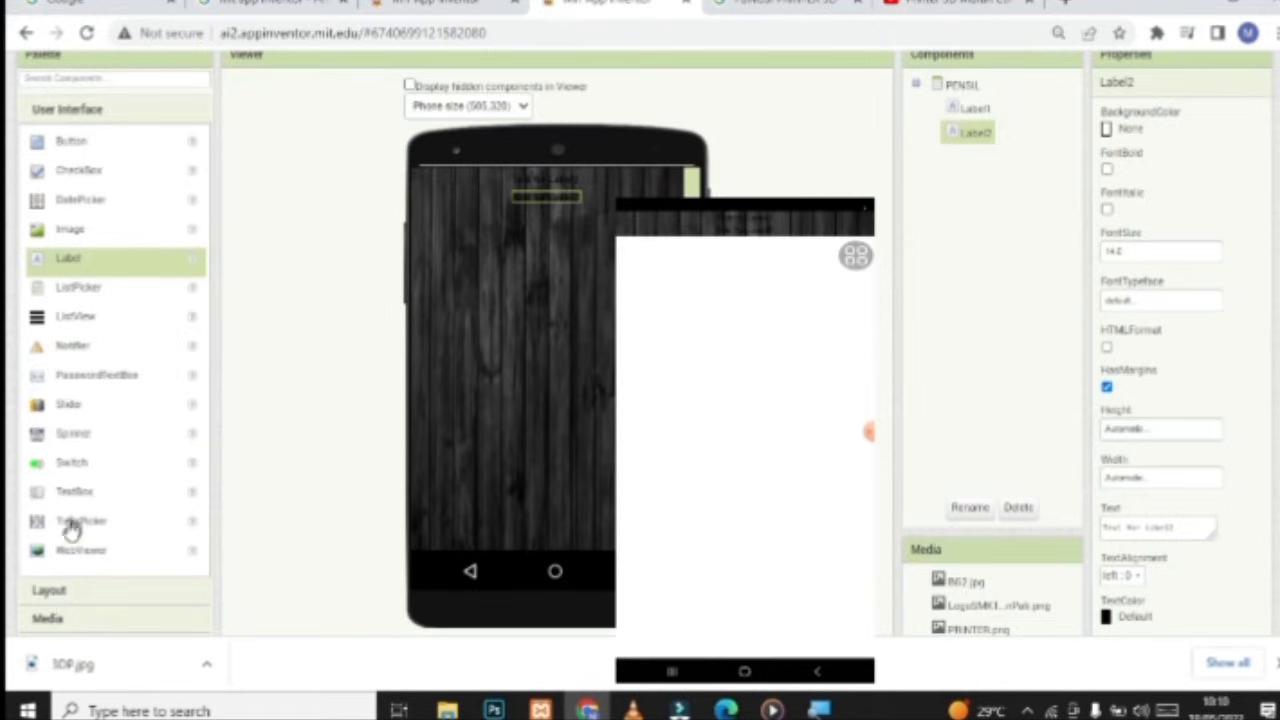
left_click_drag(62, 566, 575, 270)
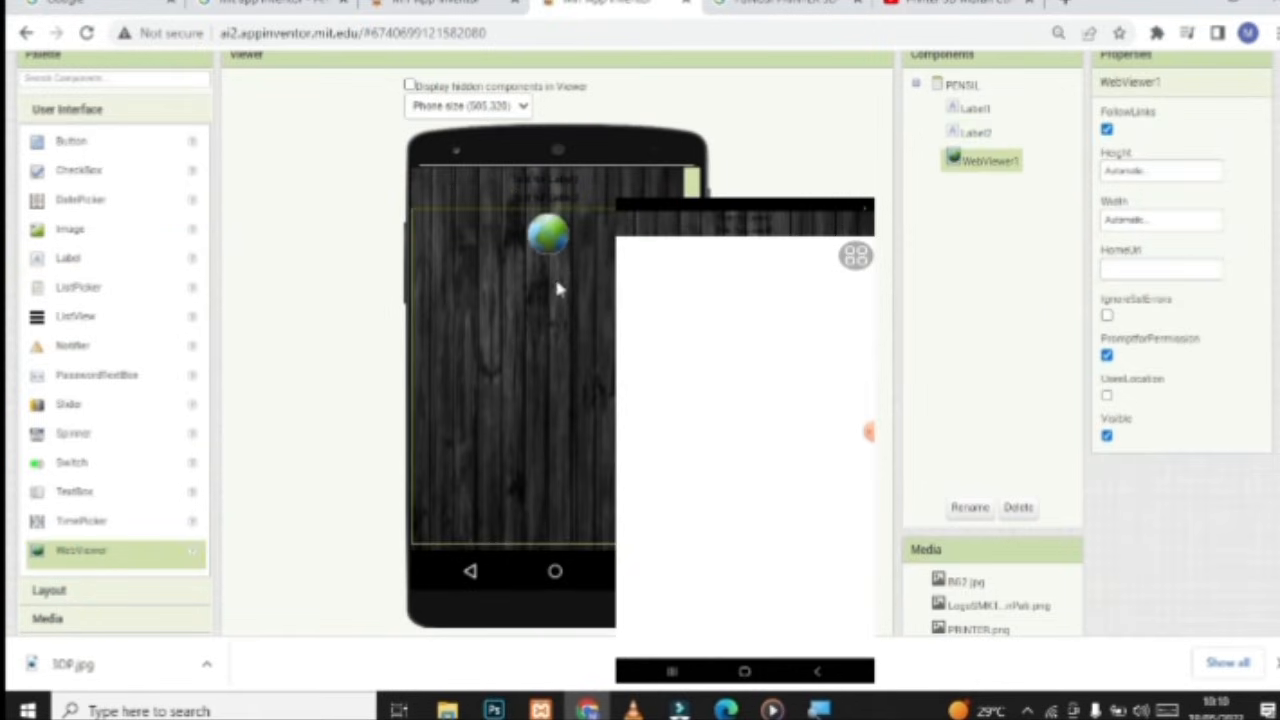
Set the WebViewer's height to 200 pixels and its width to 300 pixels
left_click(1140, 176)
left_click(1137, 206)
type("1")
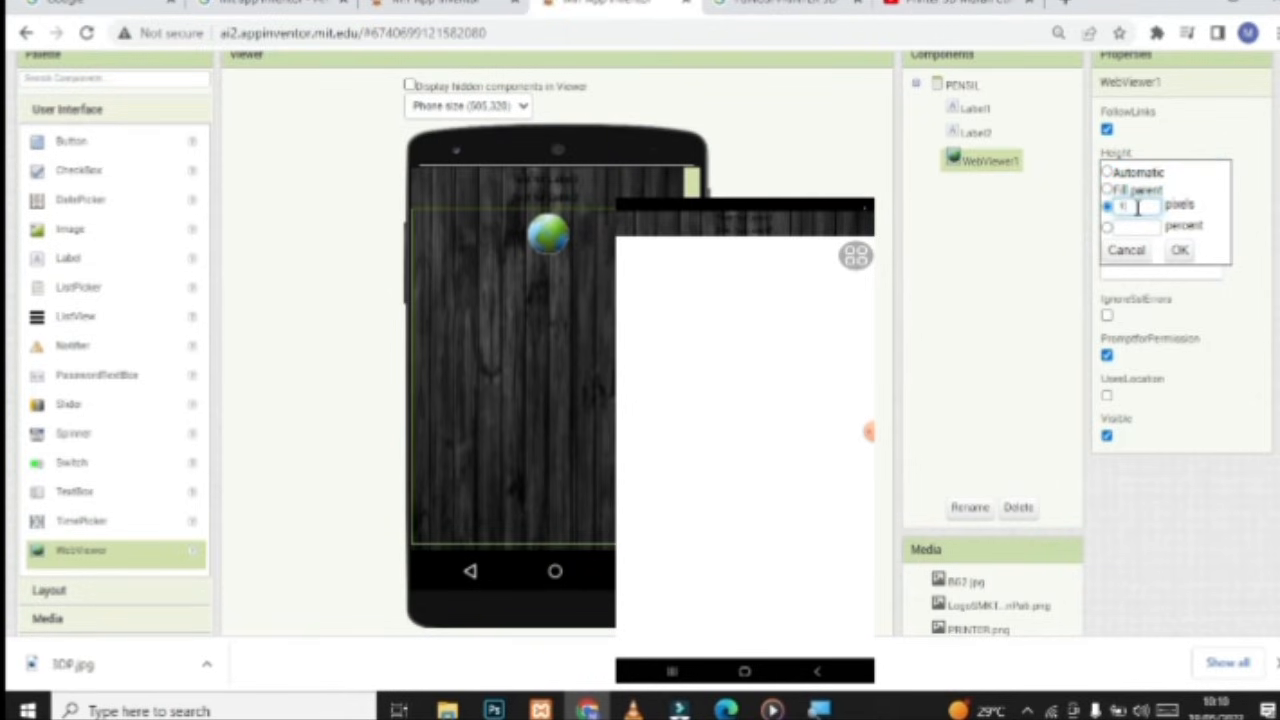
type("00")
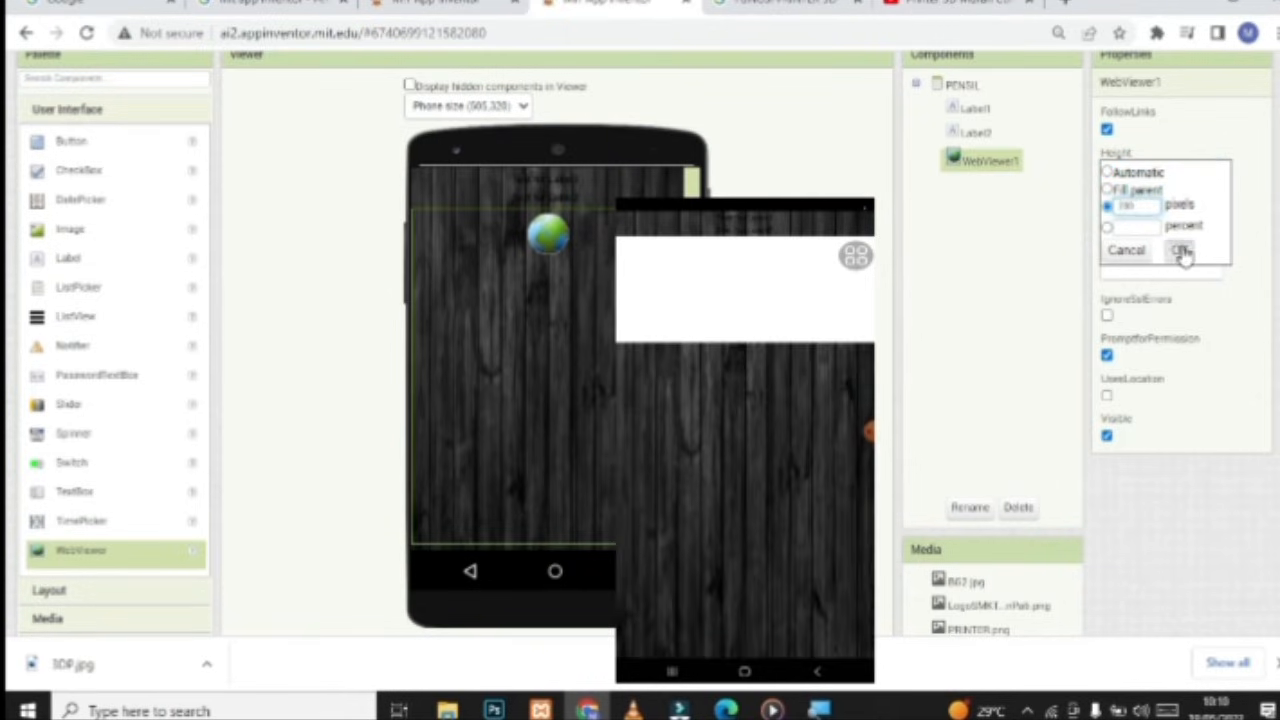
left_click(1183, 255)
left_click(1134, 212)
left_click(1128, 254)
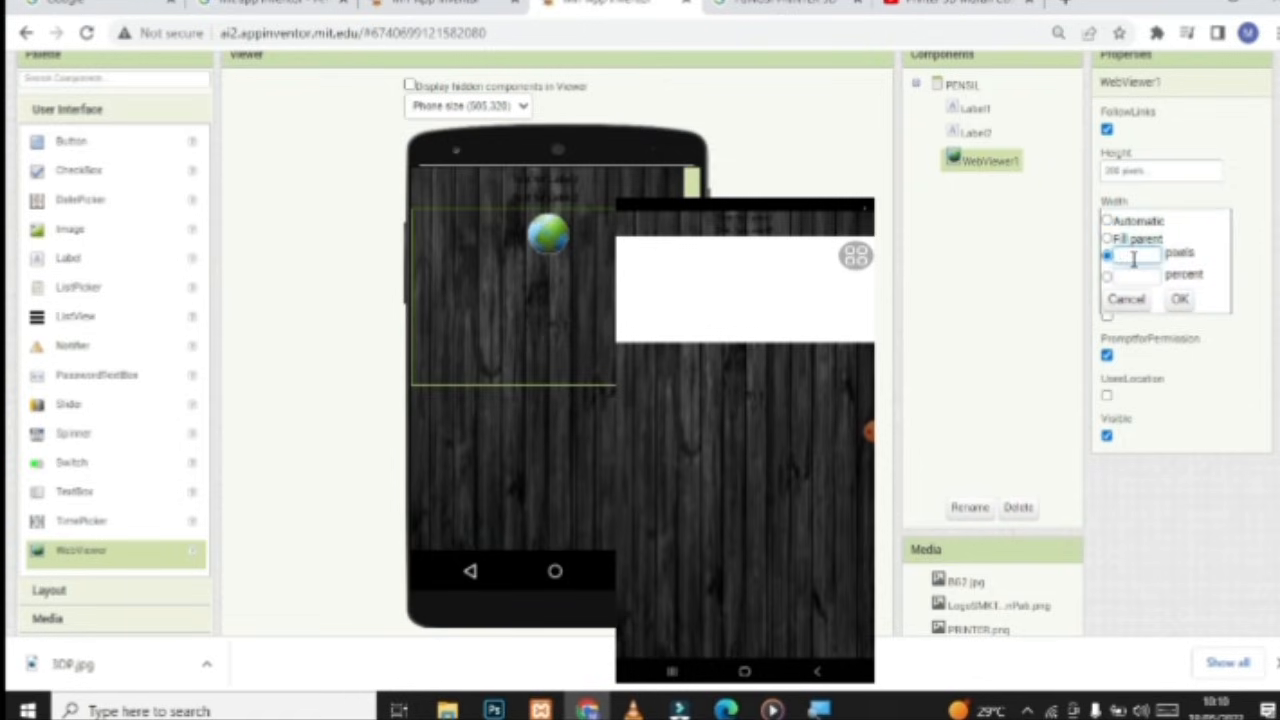
type("300")
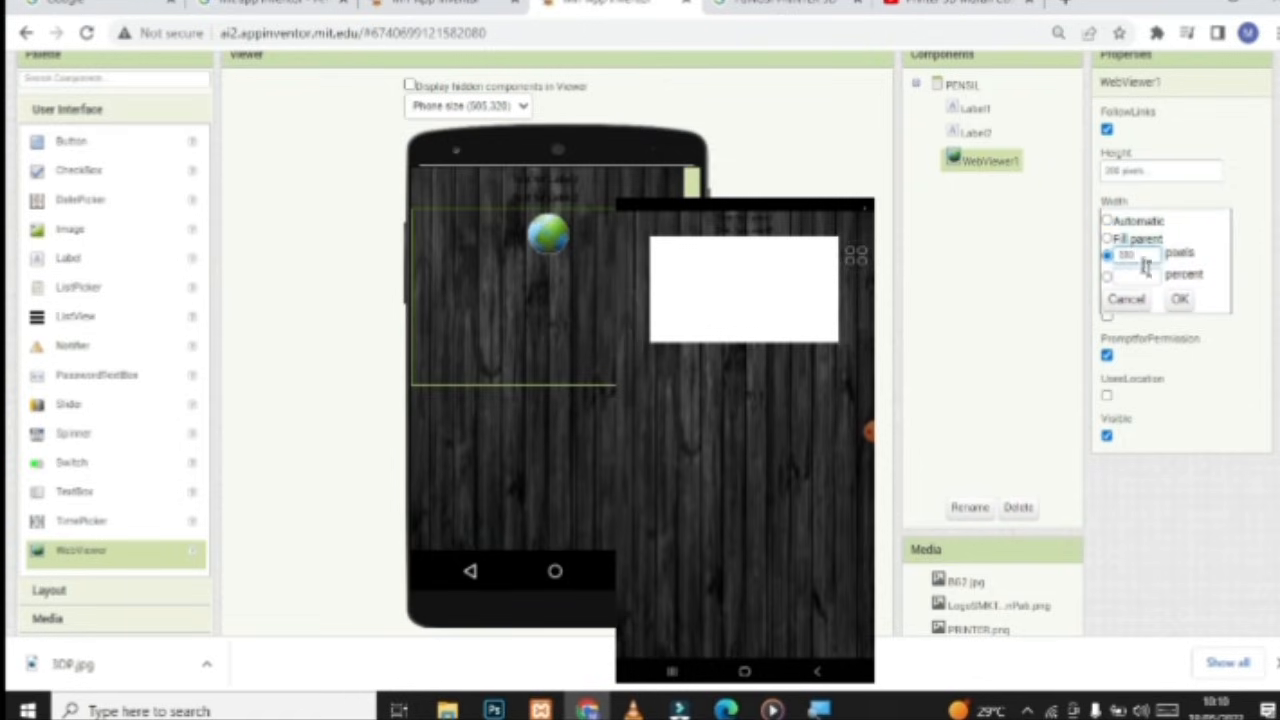
left_click(1181, 302)
Switch to YouTube and search for "PENSIL"
left_click(1105, 270)
left_click(955, 10)
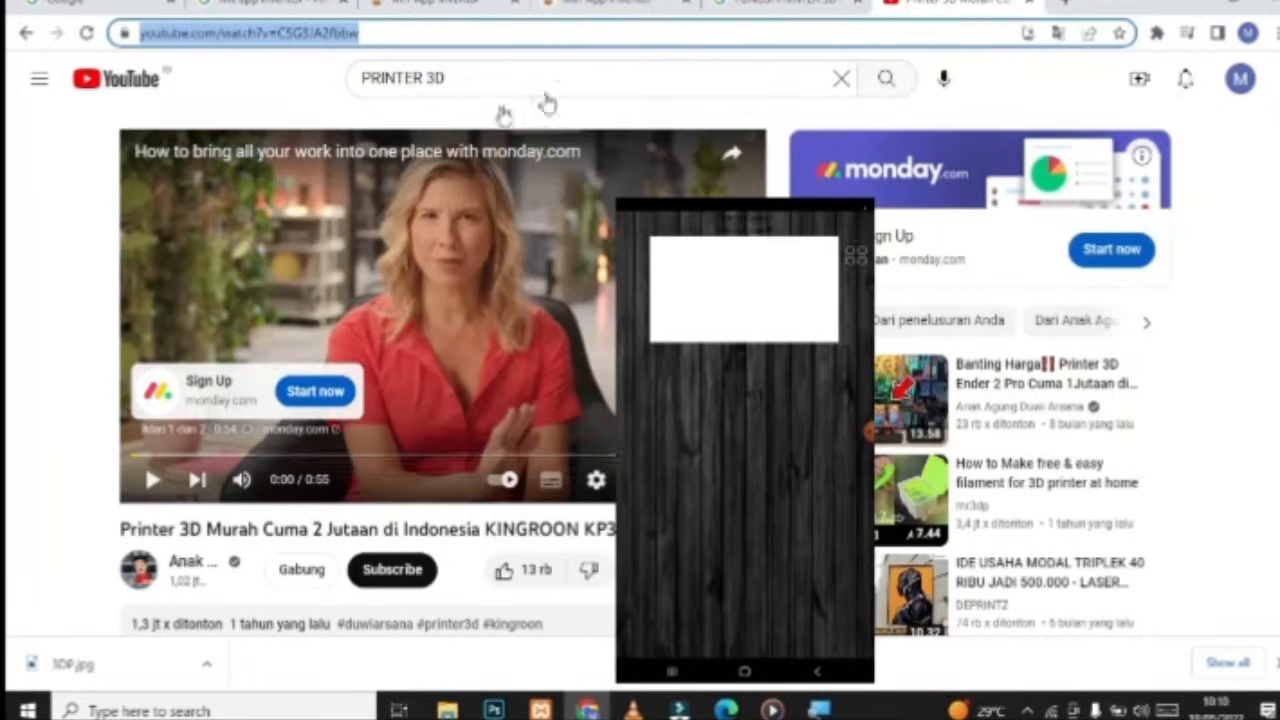
triple_click(469, 76)
type("PENSI")
key("BackSpace")
type("L")
key("Return")
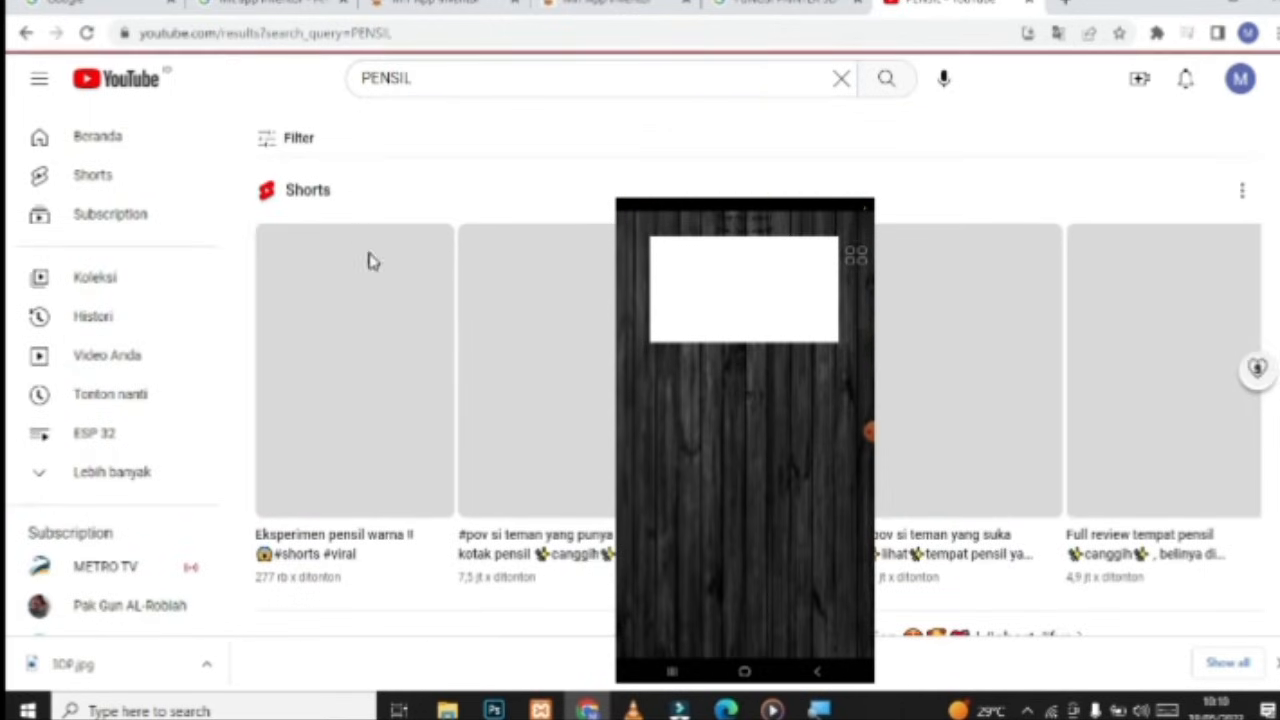
scroll(391, 340, "down", 2)
scroll(463, 443, "down", 3)
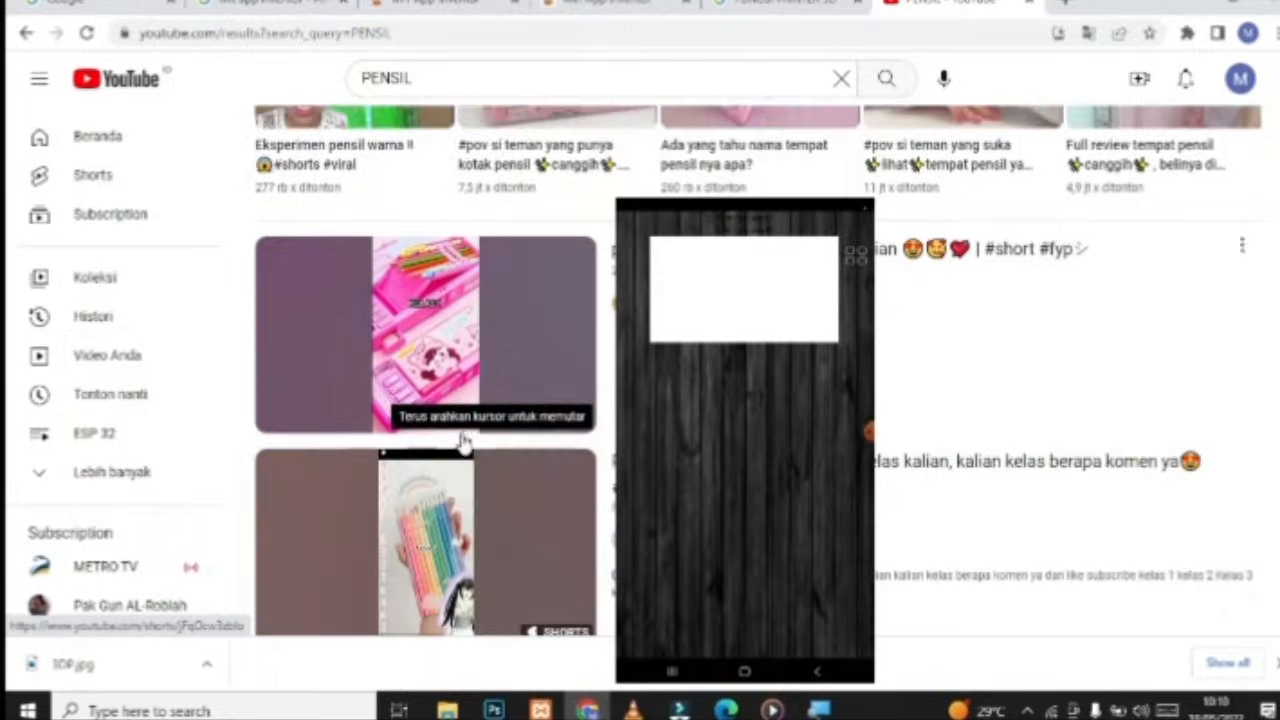
left_click(462, 470)
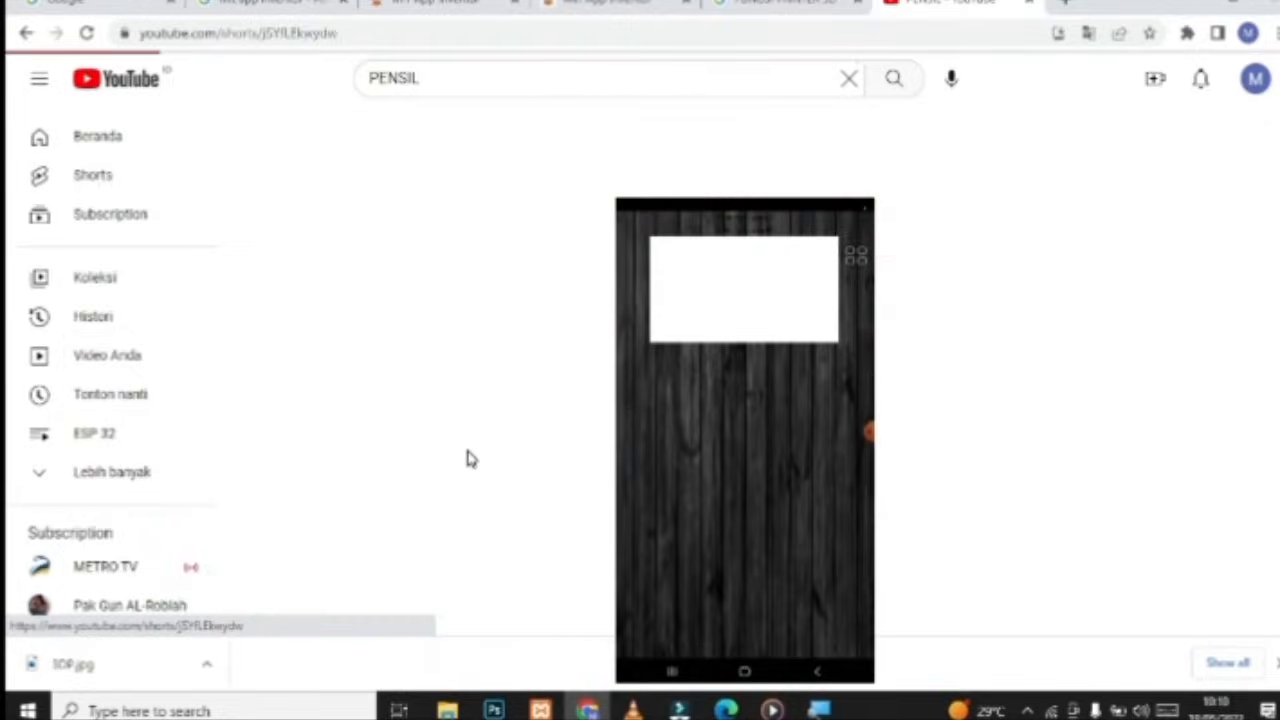
left_click(26, 33)
Open the "freestyle graffiti piece #11 - Pensil 2018 wildstyle" video from the results, pause it and copy its URL
scroll(458, 345, "down", 5)
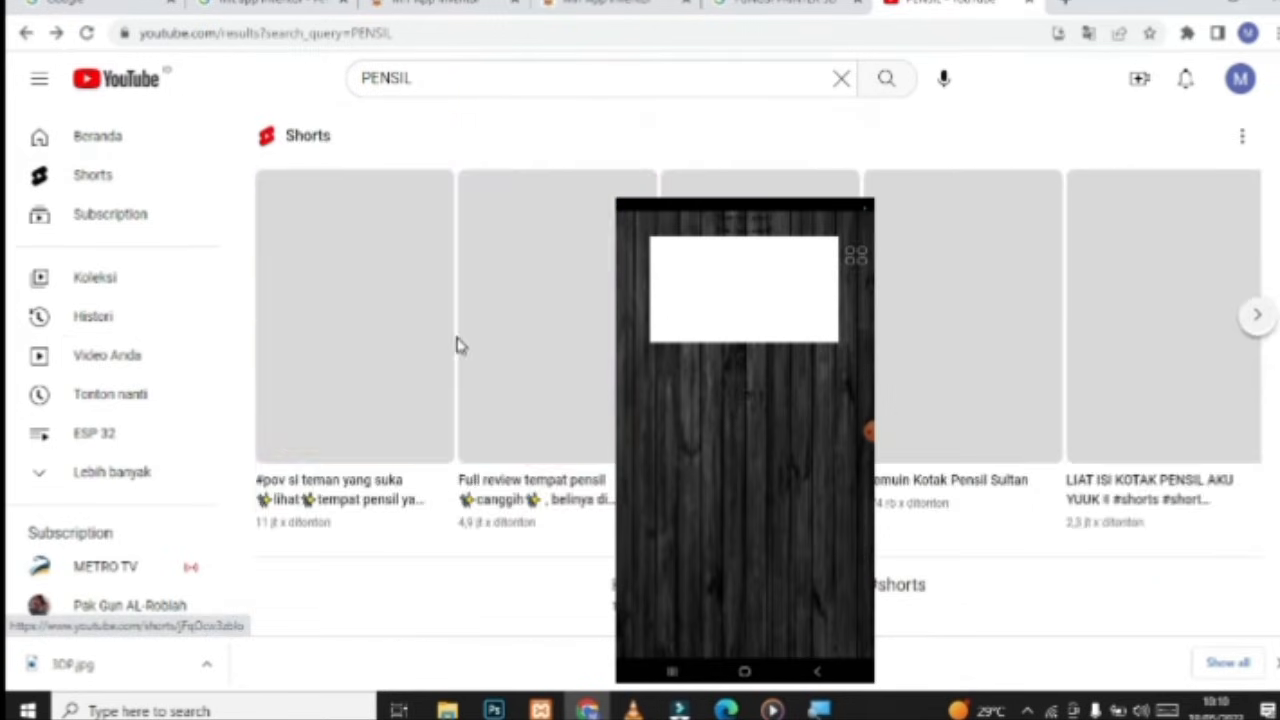
scroll(440, 365, "down", 4)
scroll(452, 404, "down", 3)
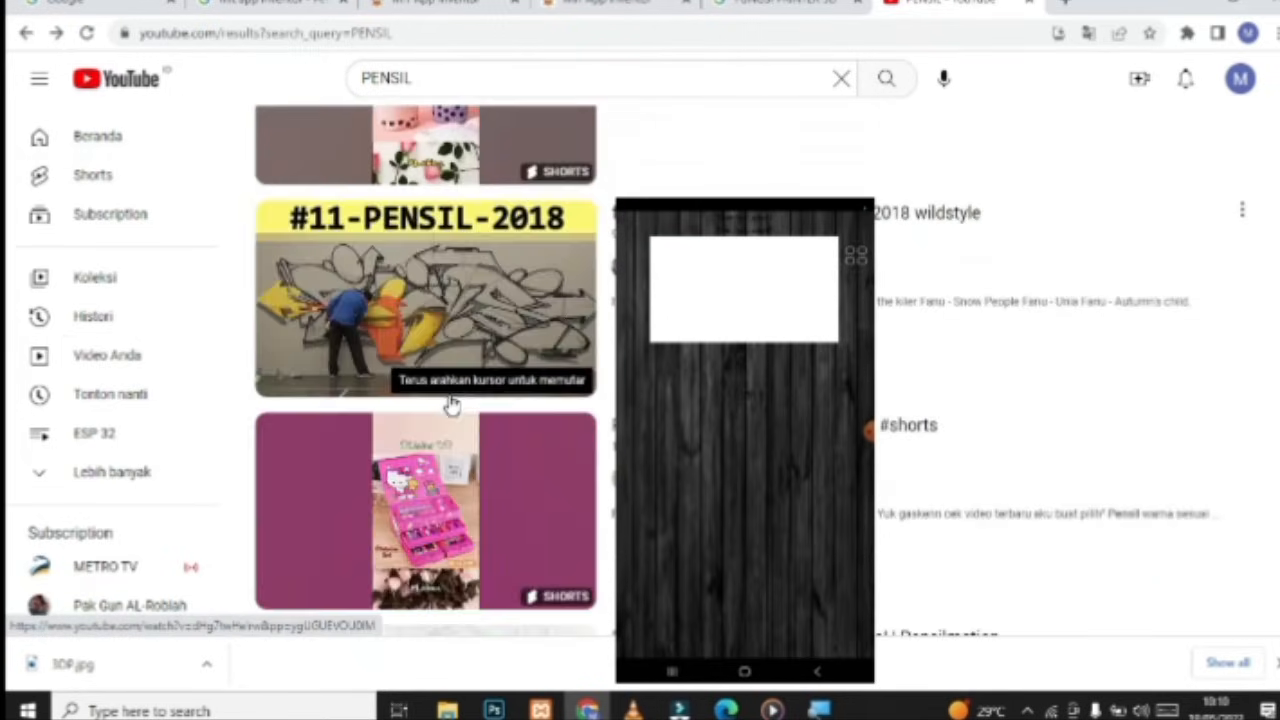
left_click(460, 350)
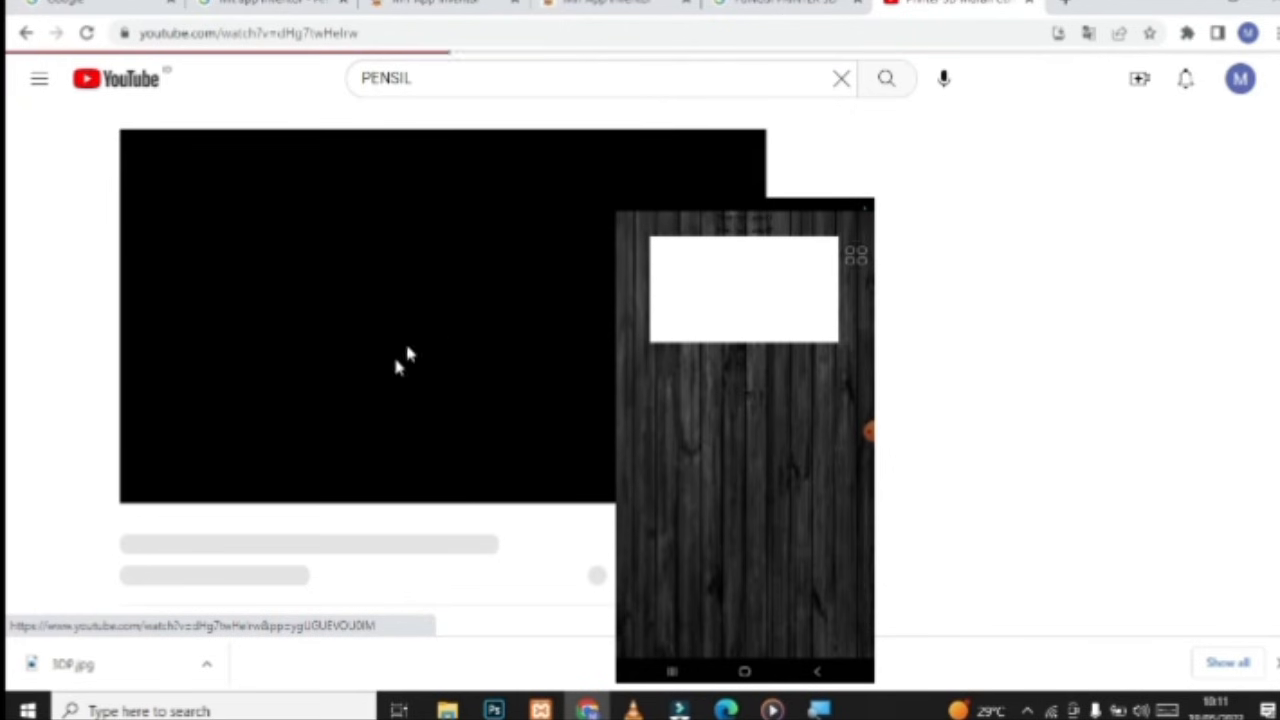
left_click(152, 479)
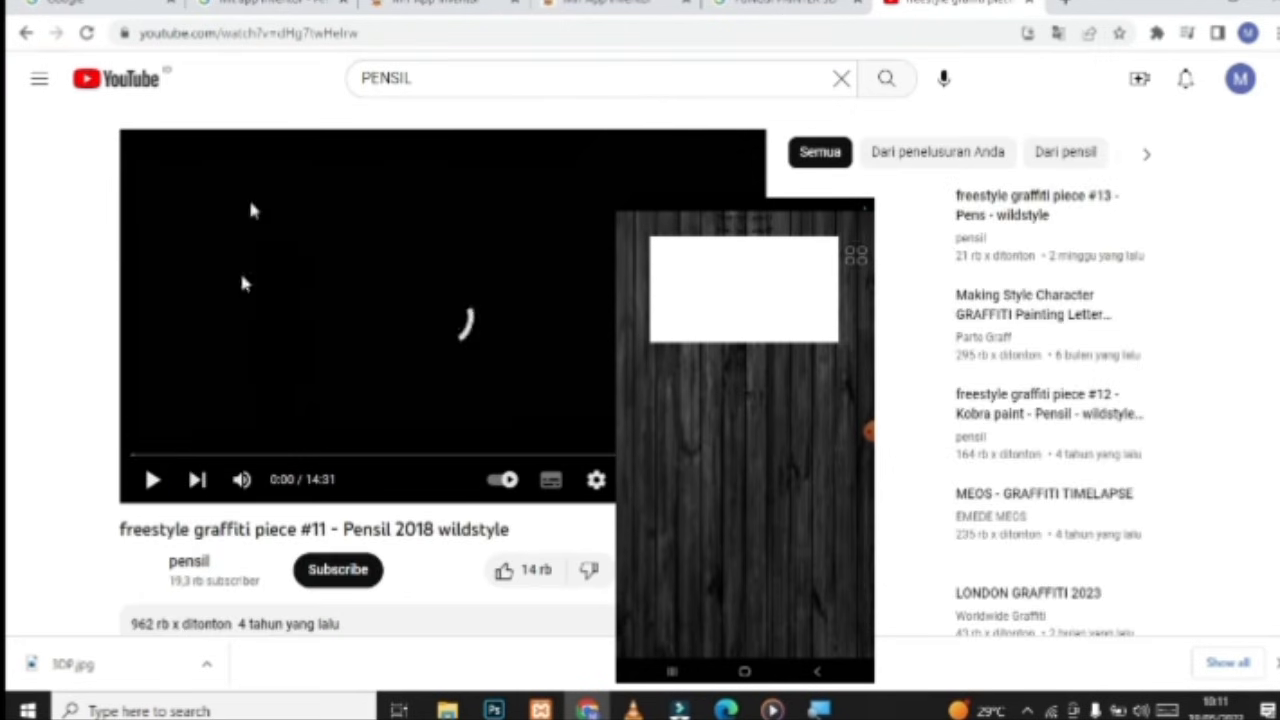
left_click(351, 40)
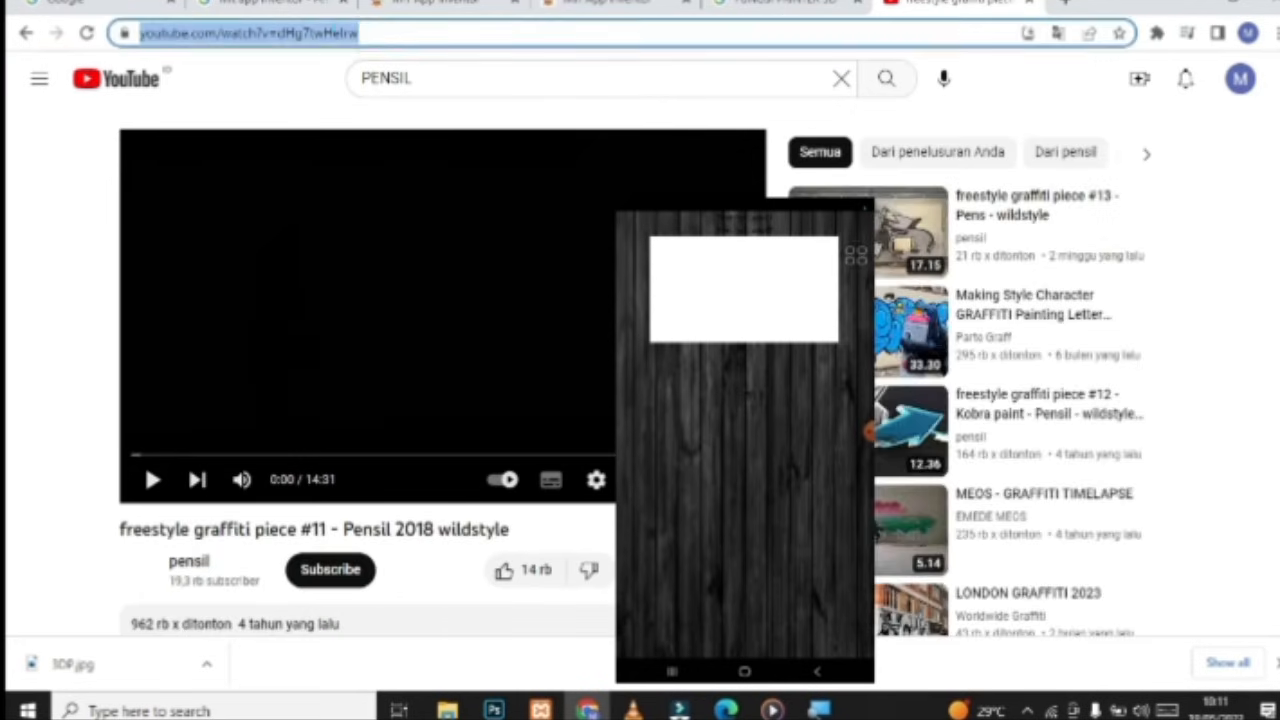
Back in App Inventor, paste the copied video link as the WebViewer's HomeUrl
left_click(635, 10)
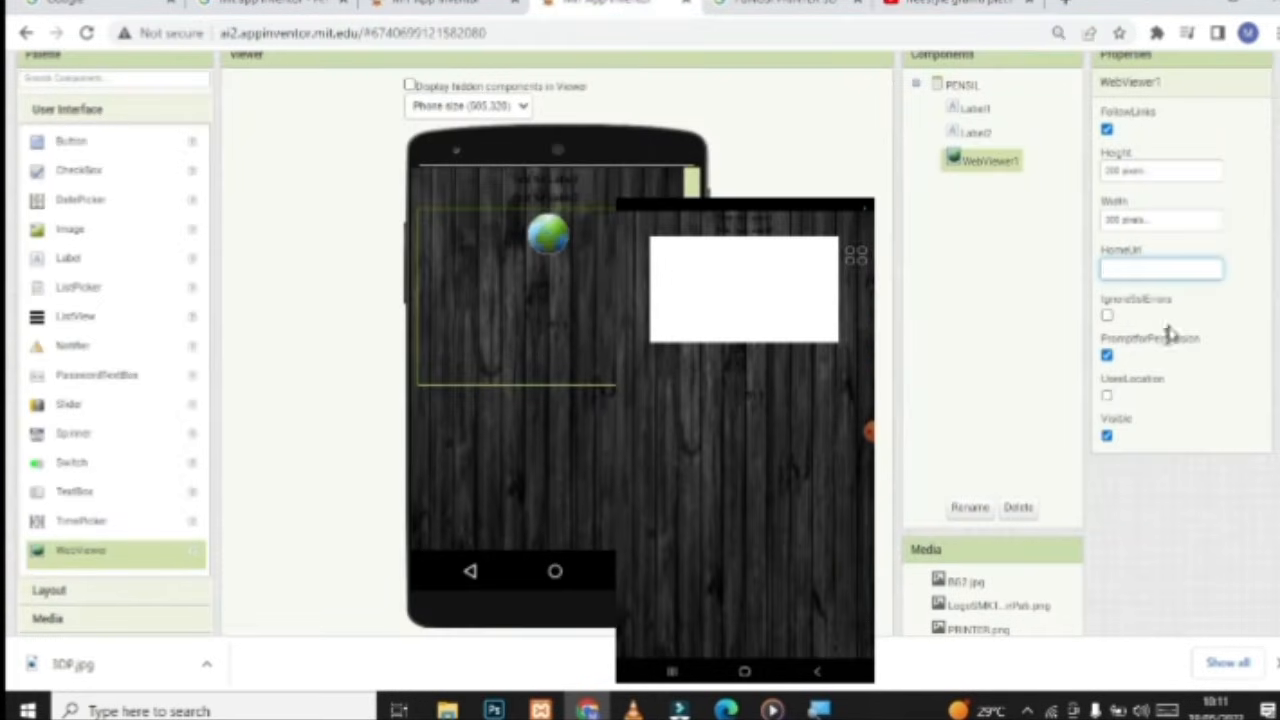
key("ctrl+v")
left_click(1046, 291)
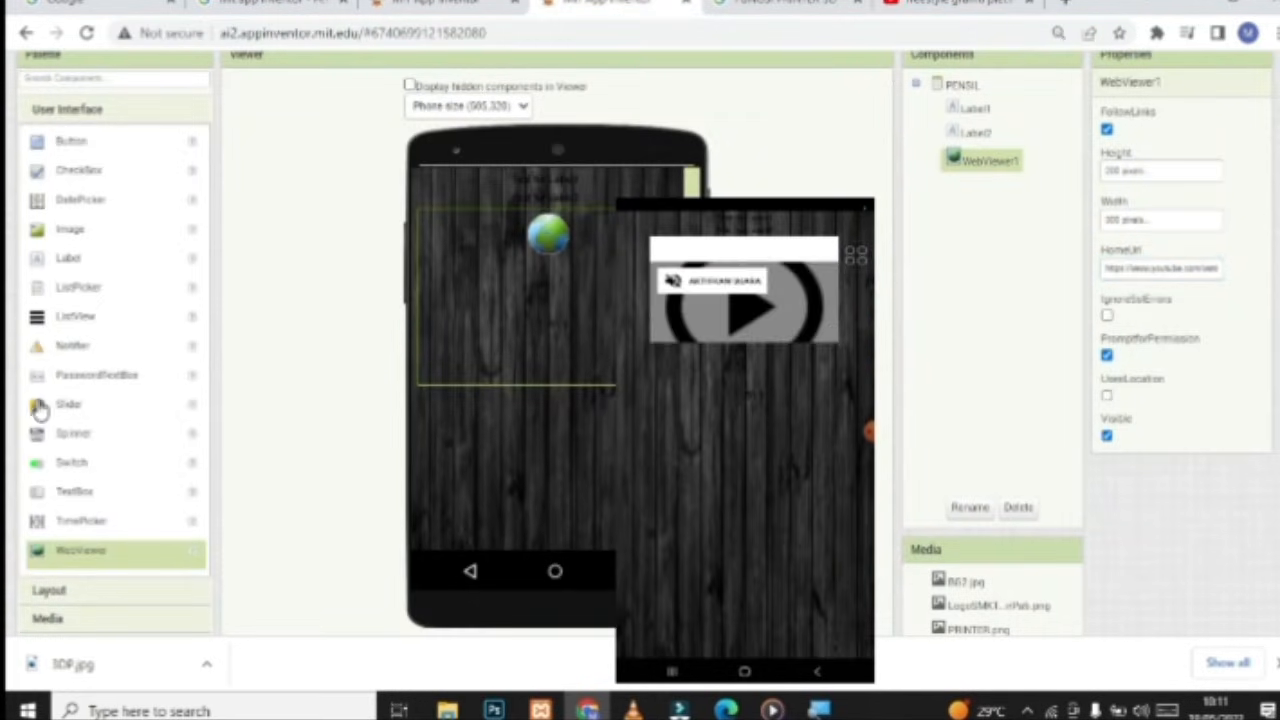
Add two more labels below the WebViewer on the PENSIL screen
left_click_drag(66, 258, 515, 388)
left_click_drag(80, 258, 572, 430)
scroll(580, 440, "up", 1)
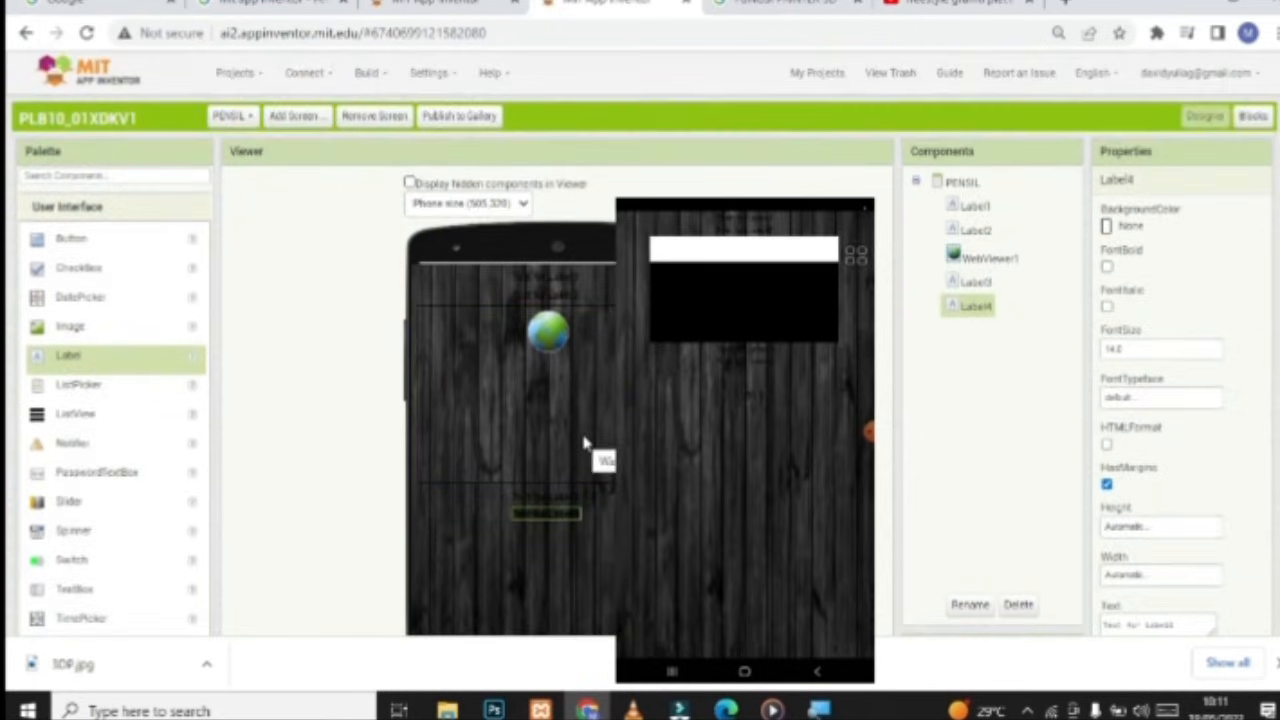
scroll(580, 450, "down", 1)
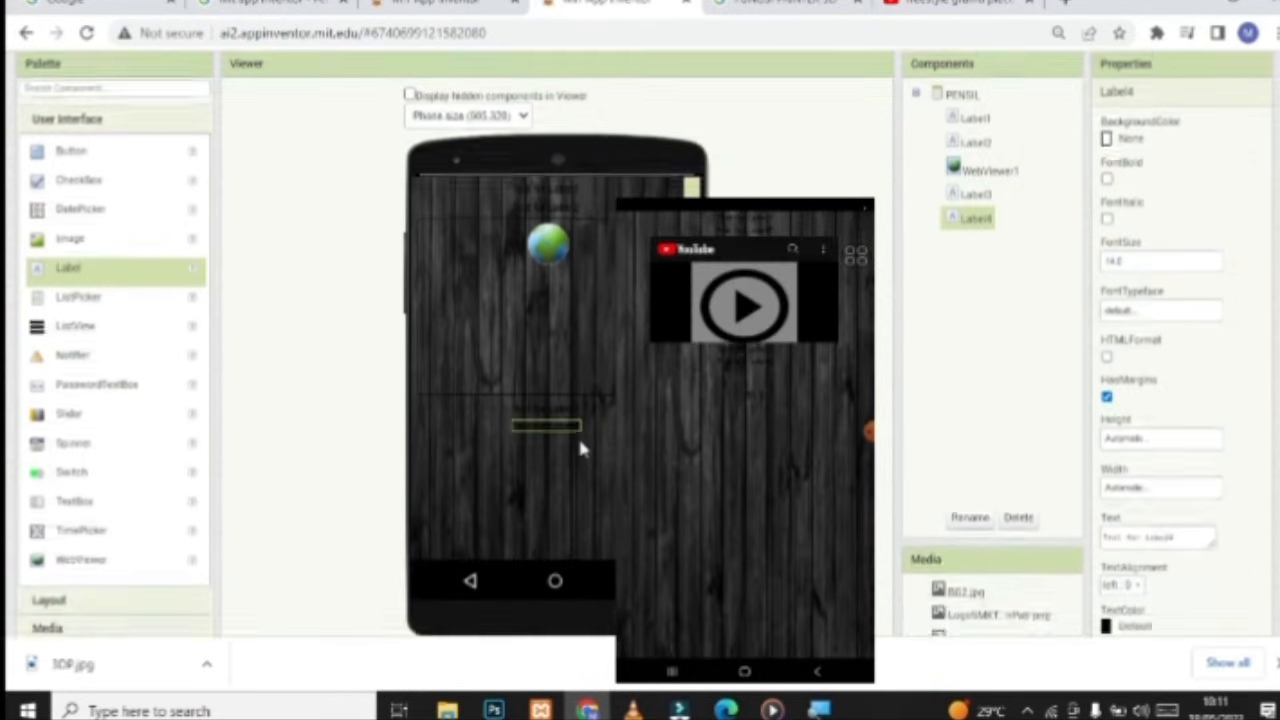
Make Label1 bold with font size 30 and white text
left_click(546, 181)
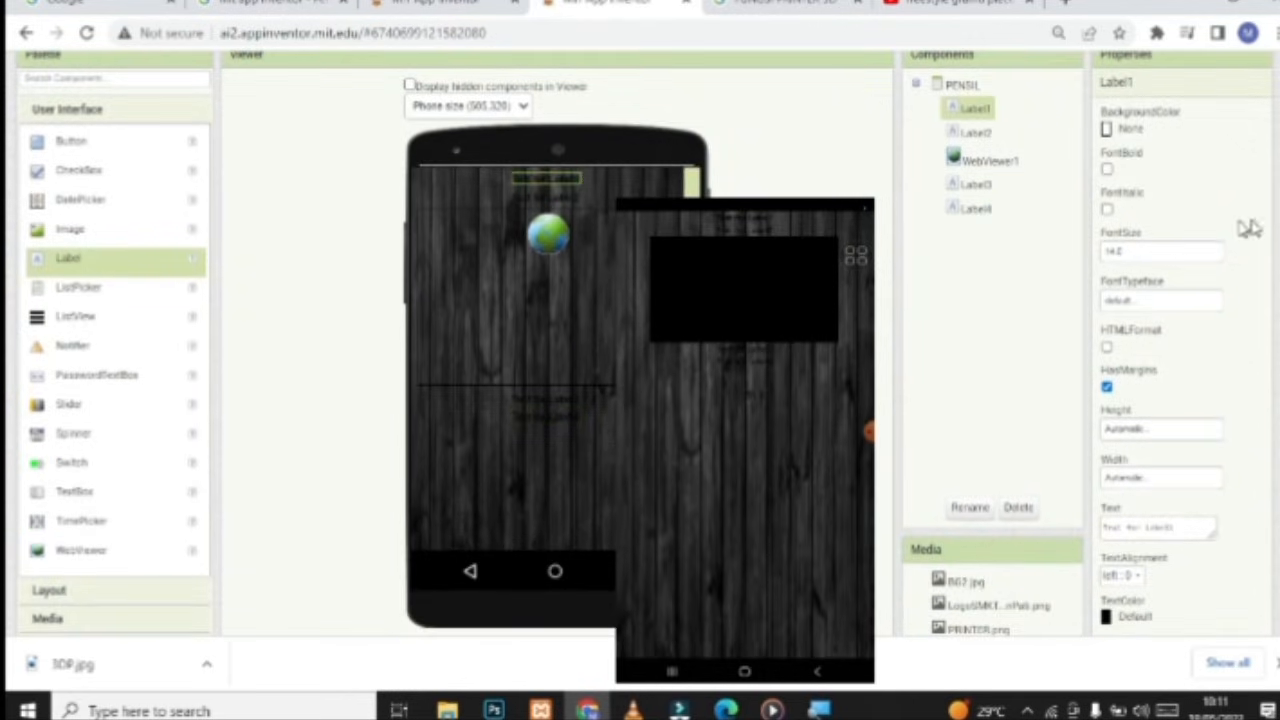
left_click(1107, 169)
left_click_drag(1130, 251, 1085, 274)
type("30")
left_click(1080, 309)
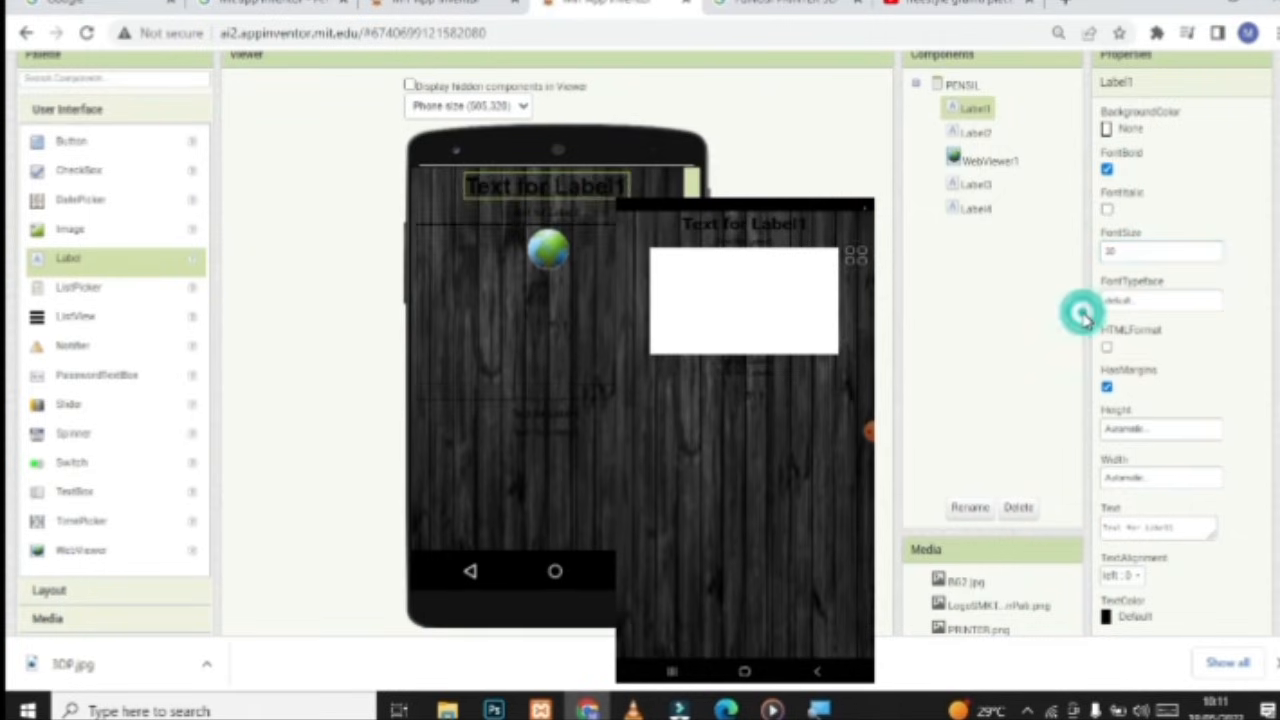
scroll(1100, 330, "down", 2)
left_click(1125, 422)
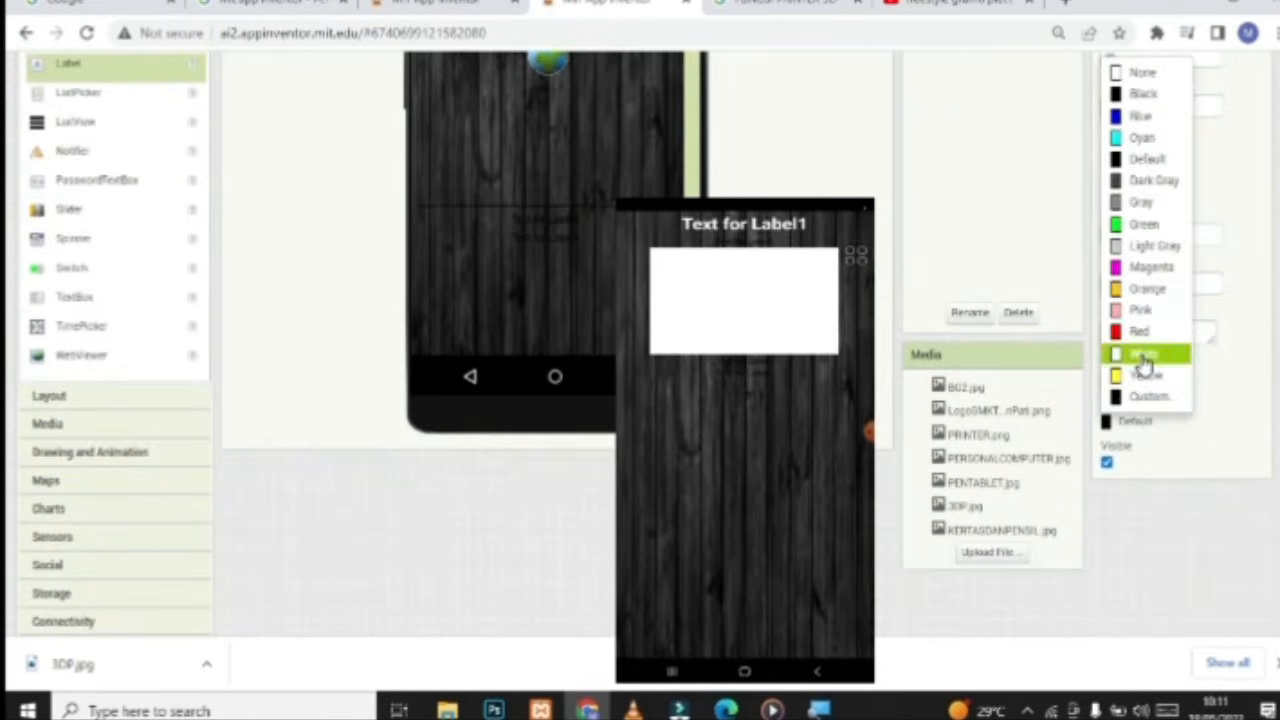
left_click(1142, 355)
Replace Label1's placeholder text with "PENSIL"
left_click_drag(1175, 431, 1053, 437)
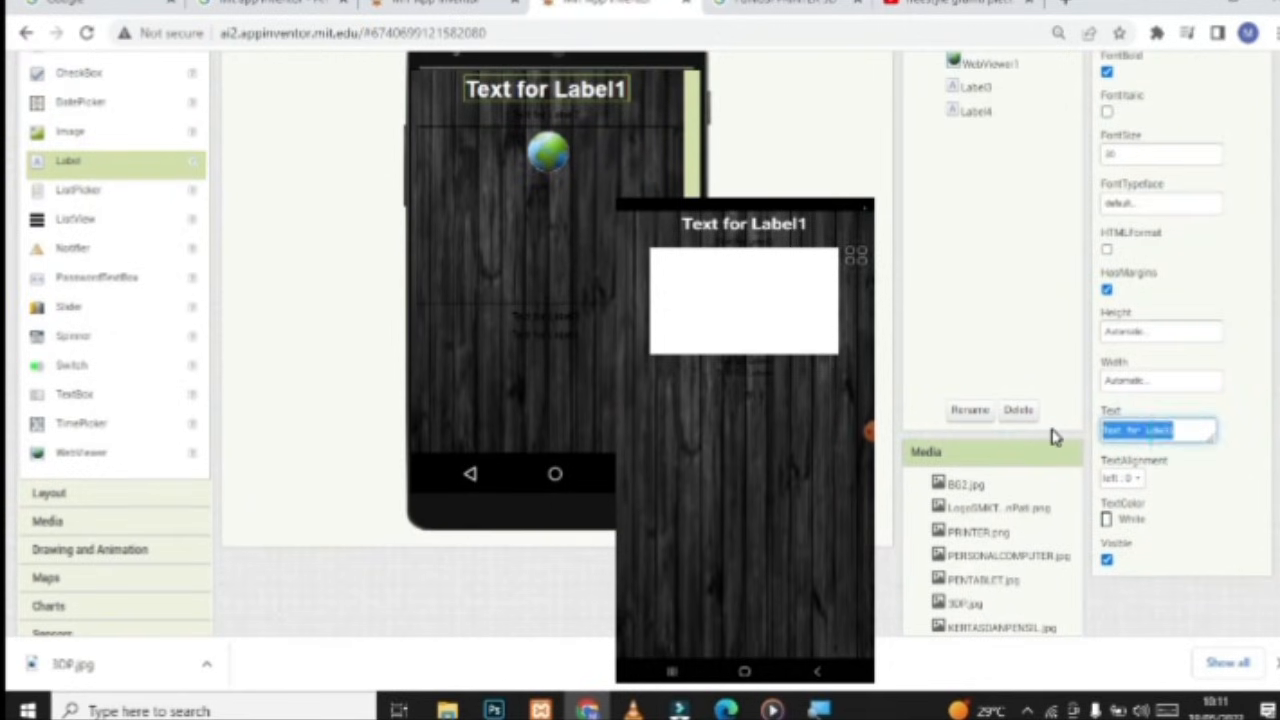
key("BackSpace")
type("PENSIL")
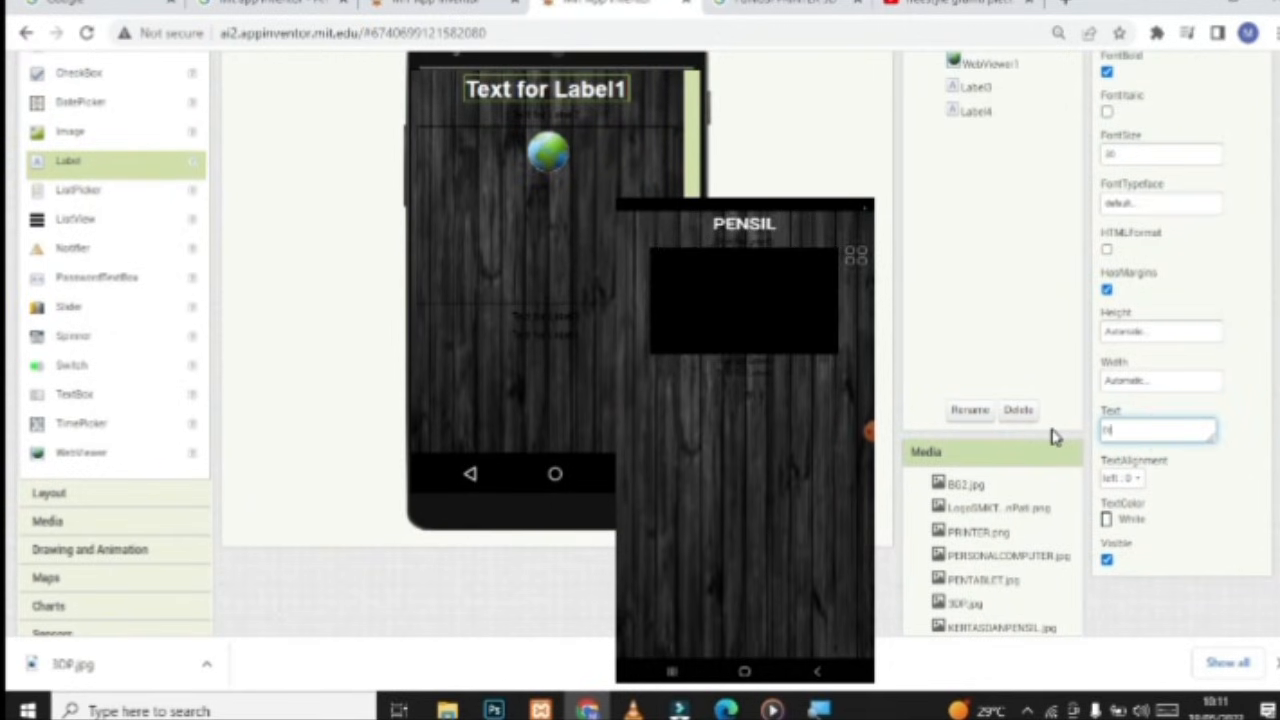
left_click(1060, 296)
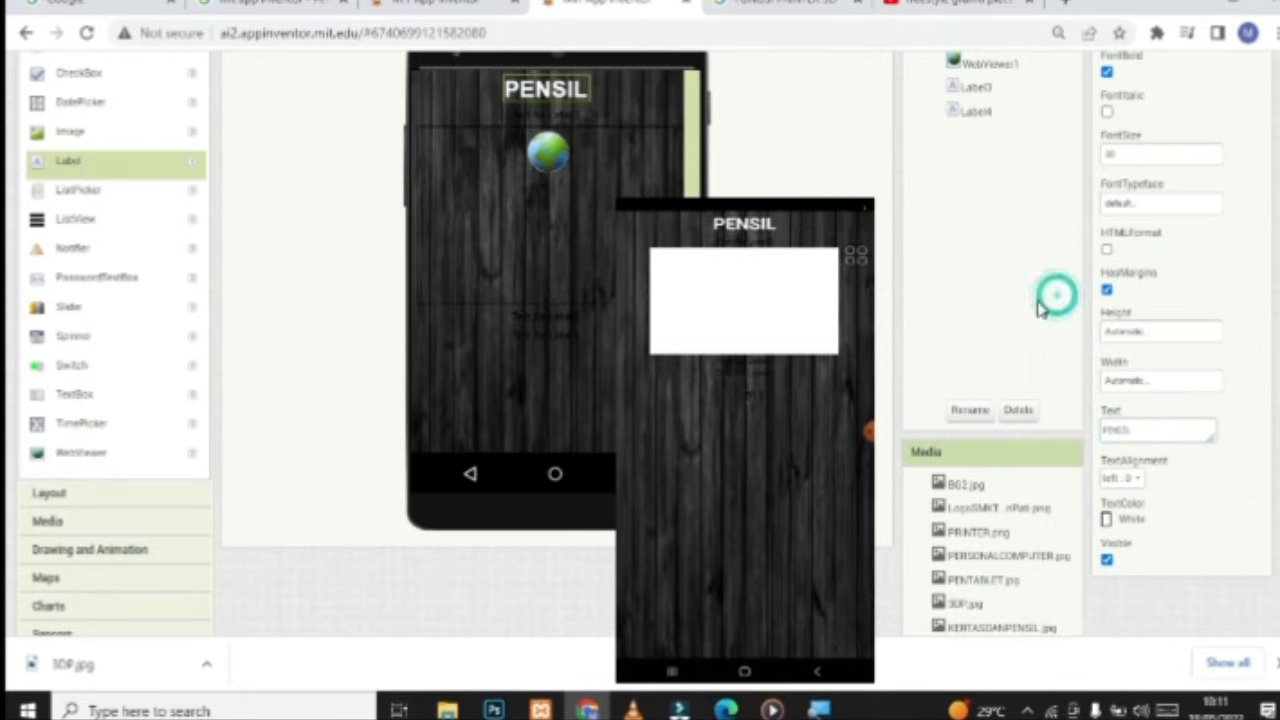
Format Label2 in bold white with font size 20 and set its text to "Rp.XXX.XXX"
scroll(1110, 408, "up", 1)
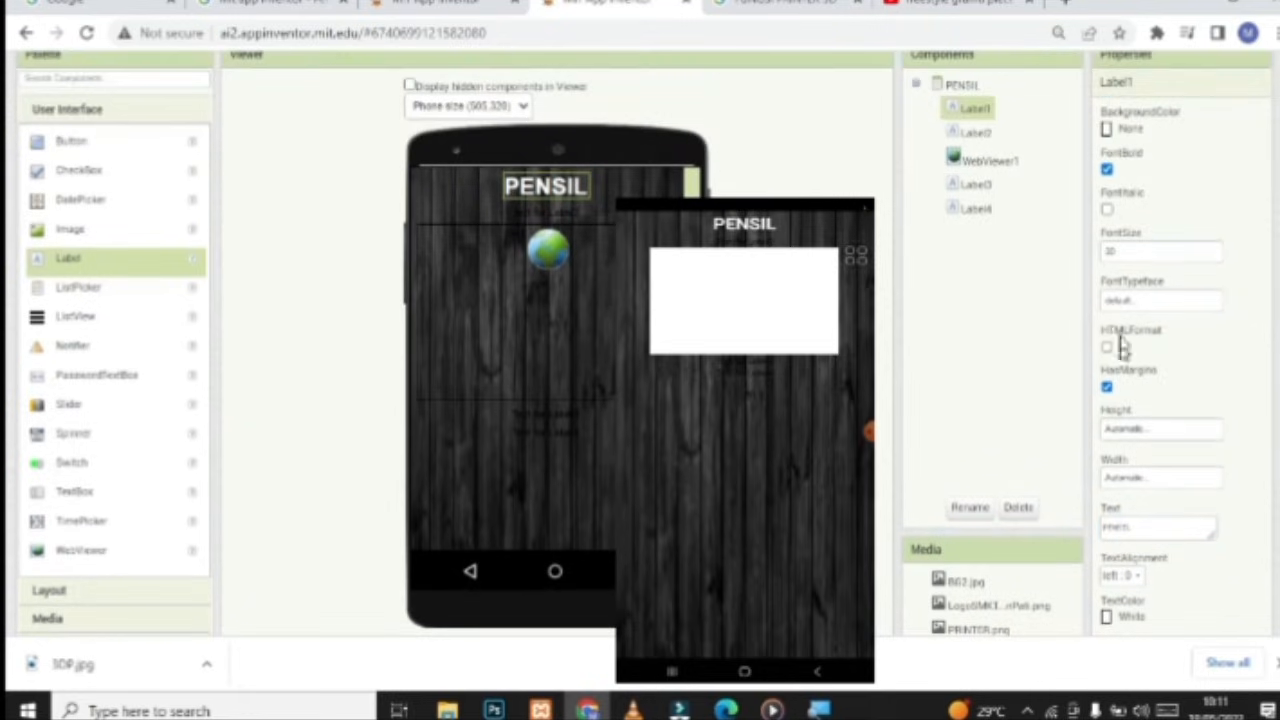
left_click(540, 211)
left_click(1107, 168)
left_click(1137, 251)
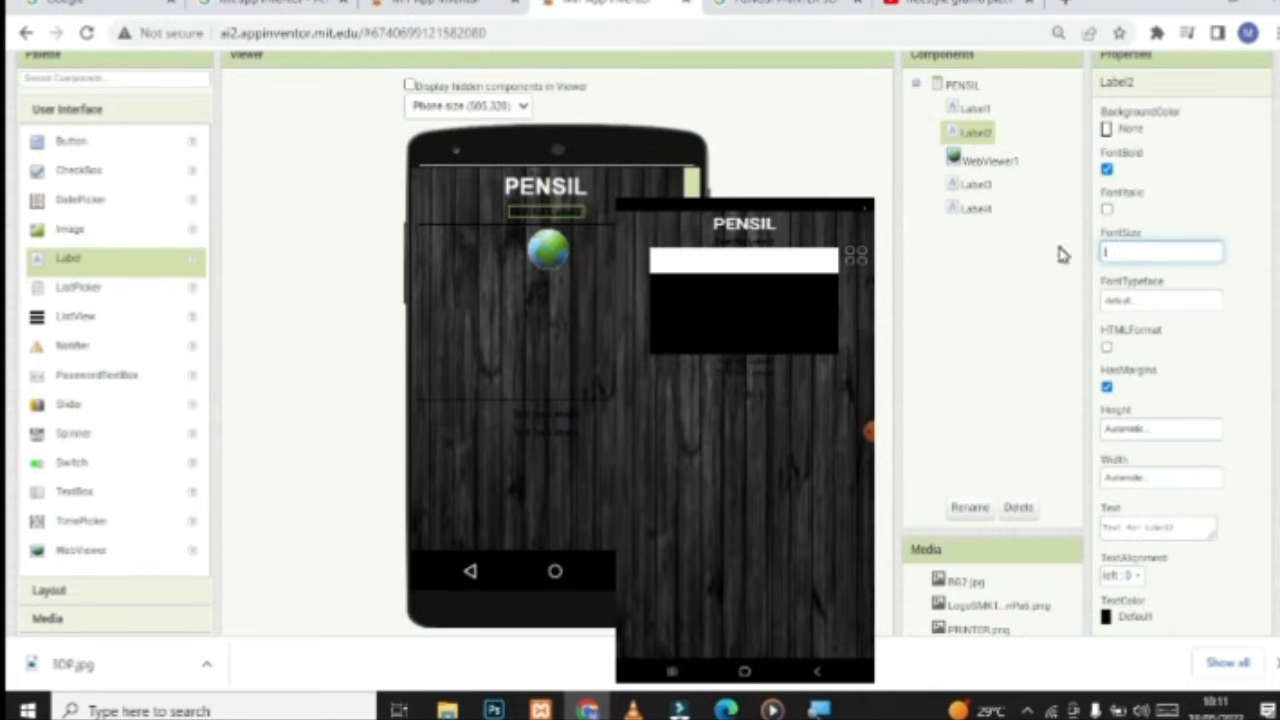
type("20")
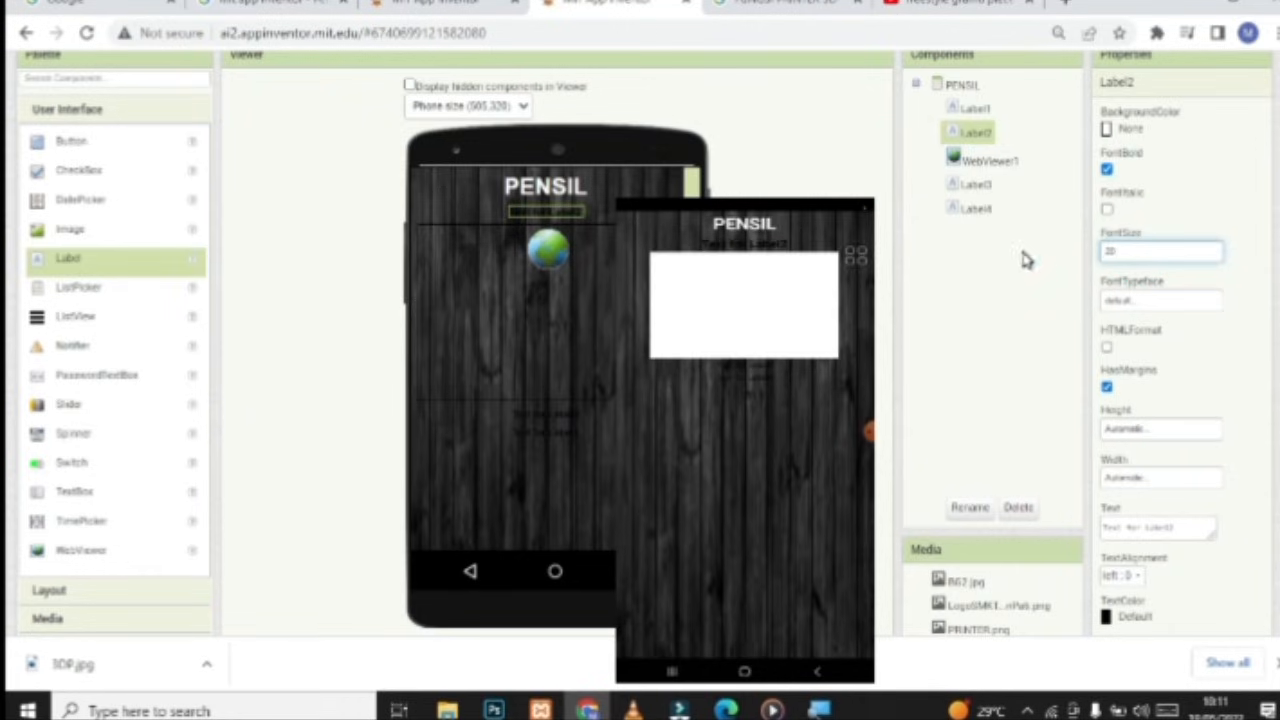
left_click(1025, 260)
scroll(1185, 335, "down", 1)
left_click(1155, 390)
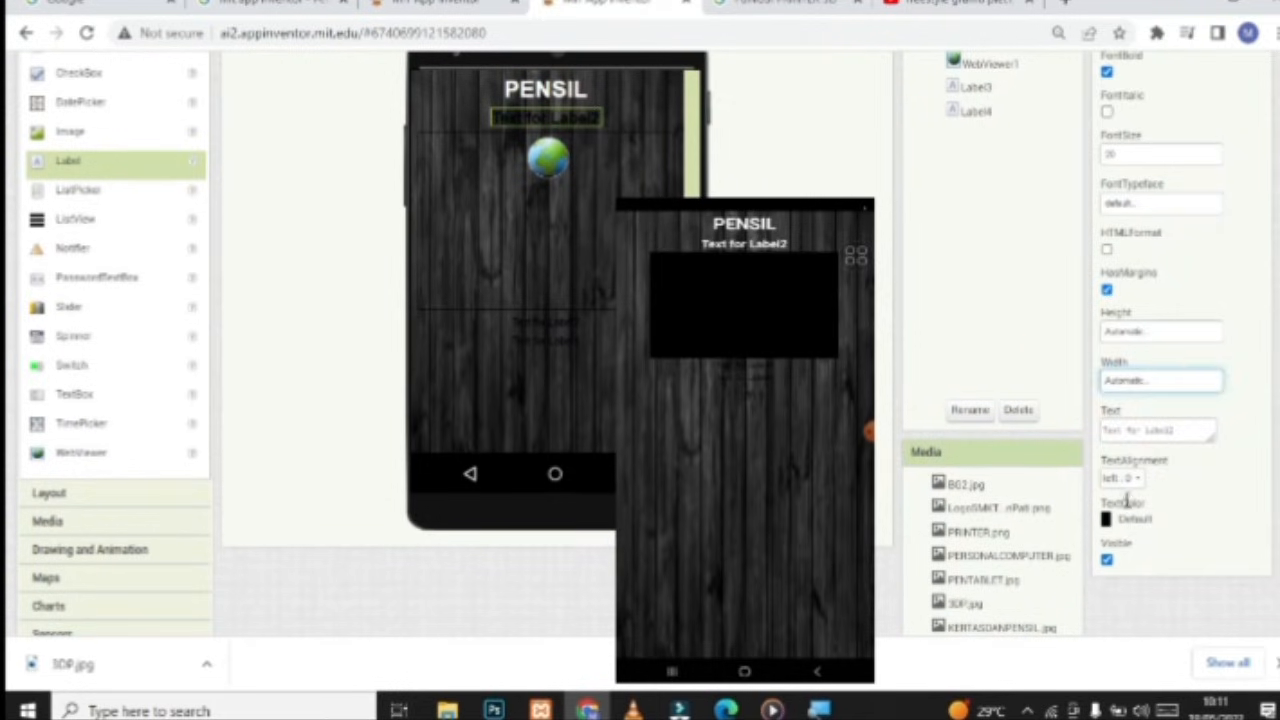
left_click(1128, 520)
left_click(1140, 452)
left_click_drag(1182, 430, 1083, 437)
key("BackSpace")
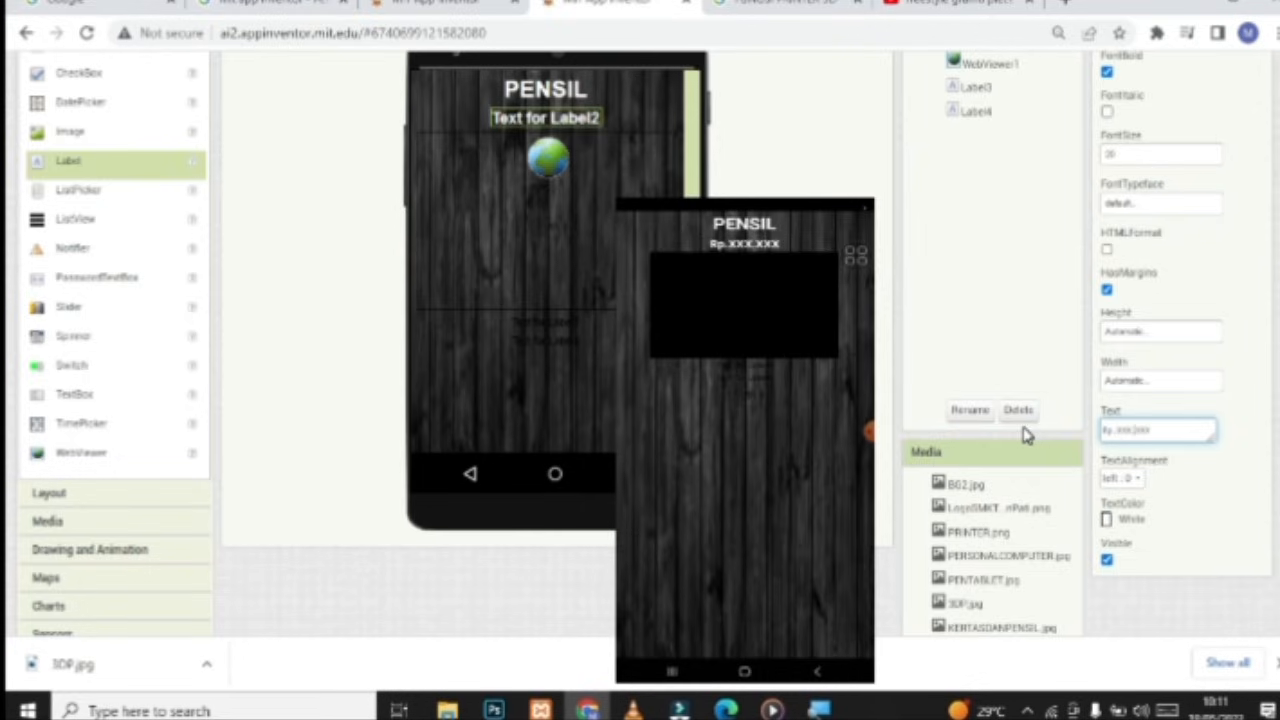
Make Label3 below the WebViewer bold with font size 20 and white text
left_click(569, 320)
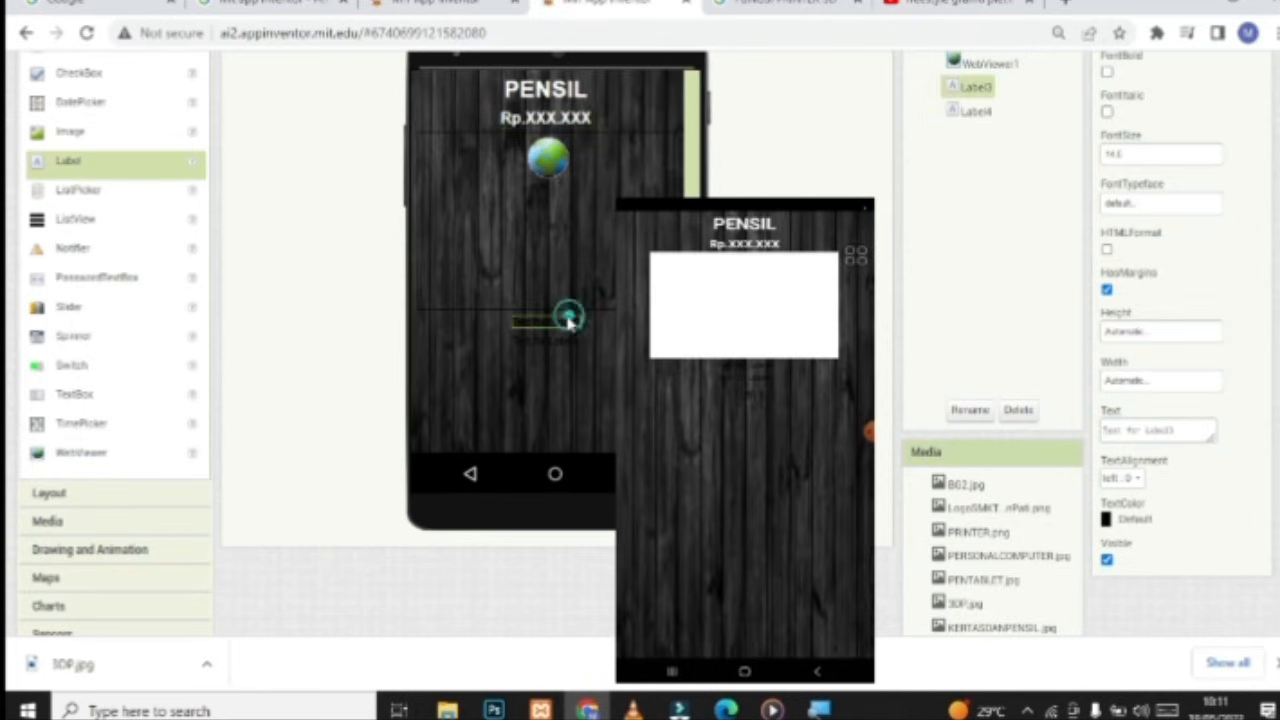
scroll(1170, 252, "up", 2)
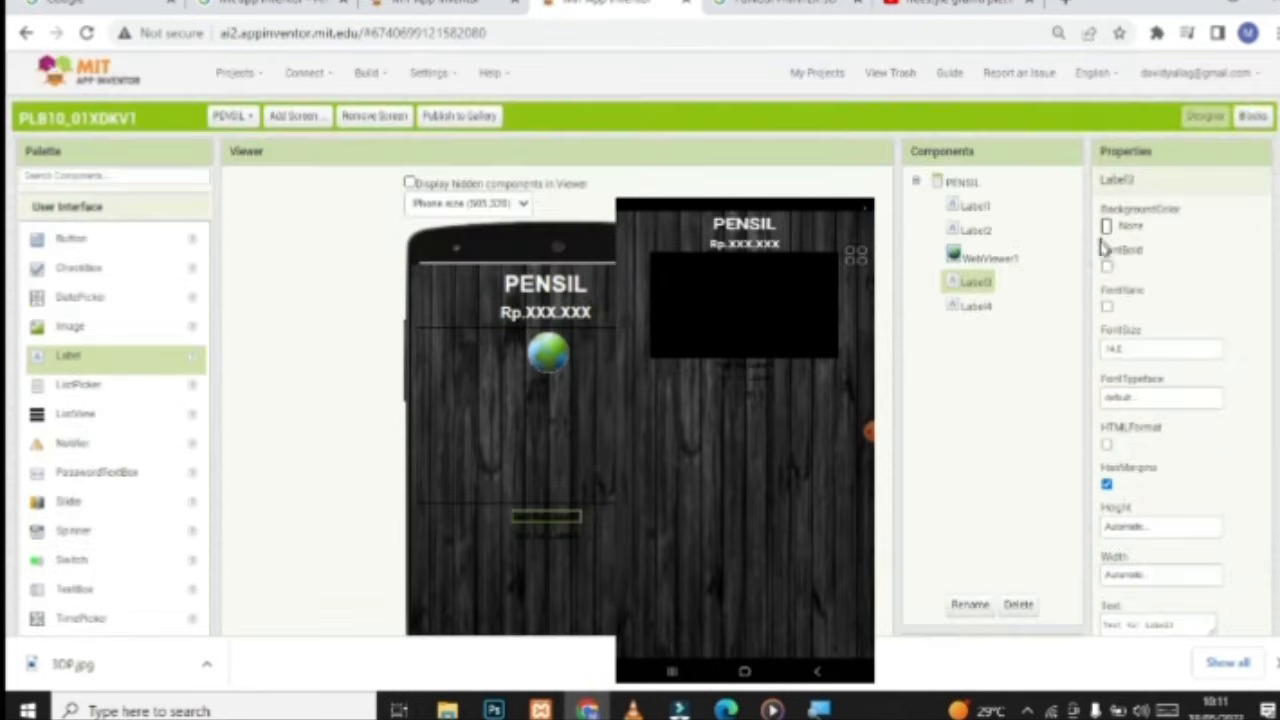
left_click(1106, 269)
scroll(1120, 288, "down", 1)
left_click_drag(1132, 251, 1062, 260)
type("20")
left_click(1037, 286)
scroll(1090, 330, "down", 2)
left_click(1128, 424)
left_click(1140, 354)
Replace Label3's placeholder text with "DESKRIPSI TENTANG PENSIL:"
left_click_drag(1191, 331, 1045, 326)
key("BackSpace")
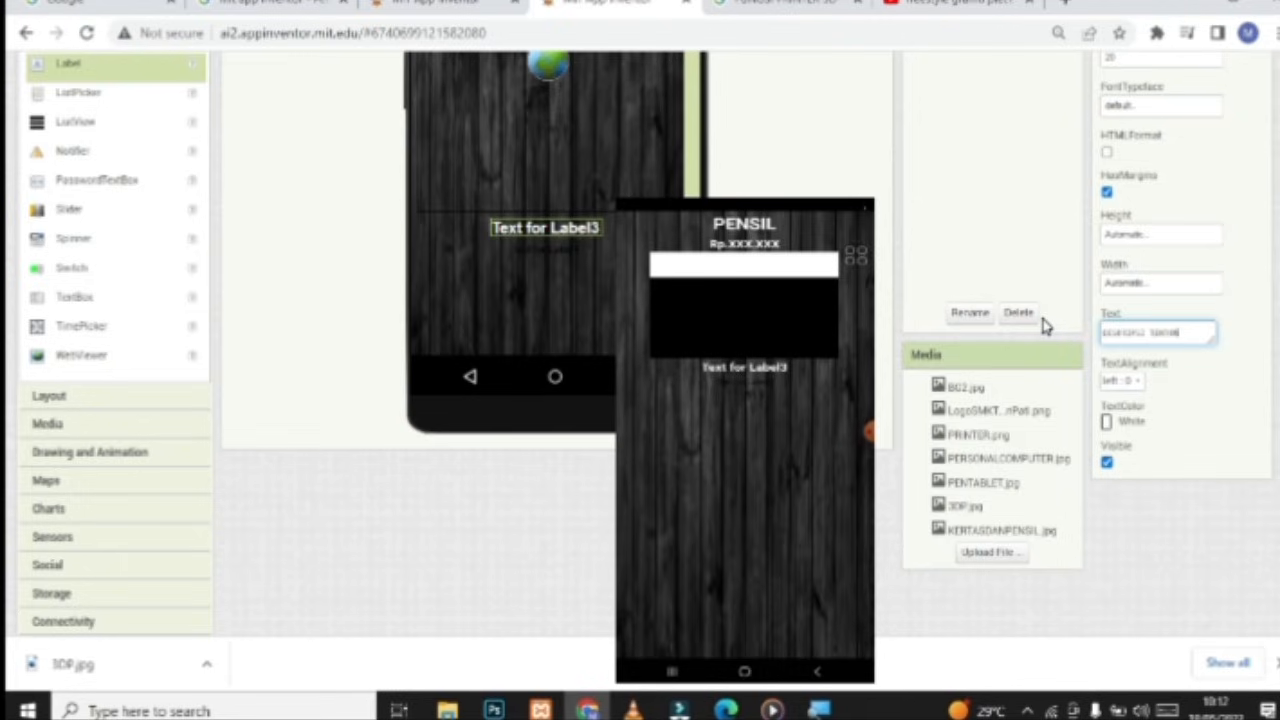
type("DESKRIPSI TENTANG PENSIL.")
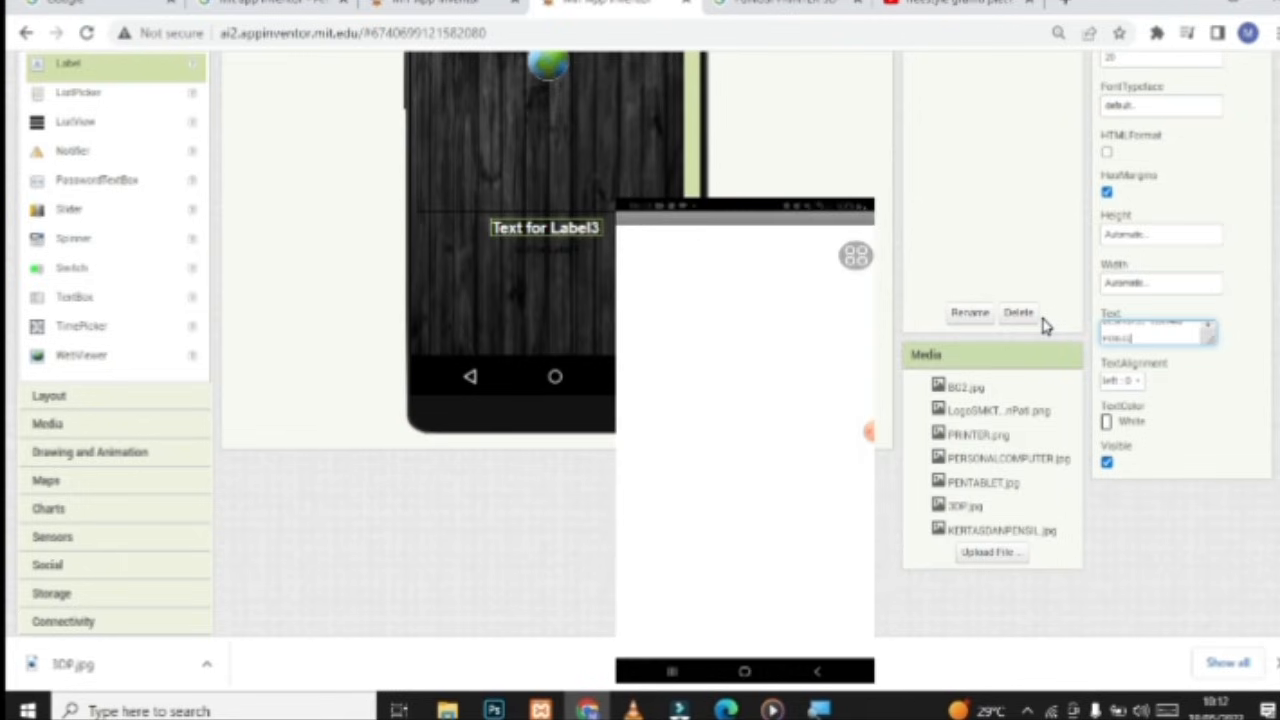
left_click(974, 222)
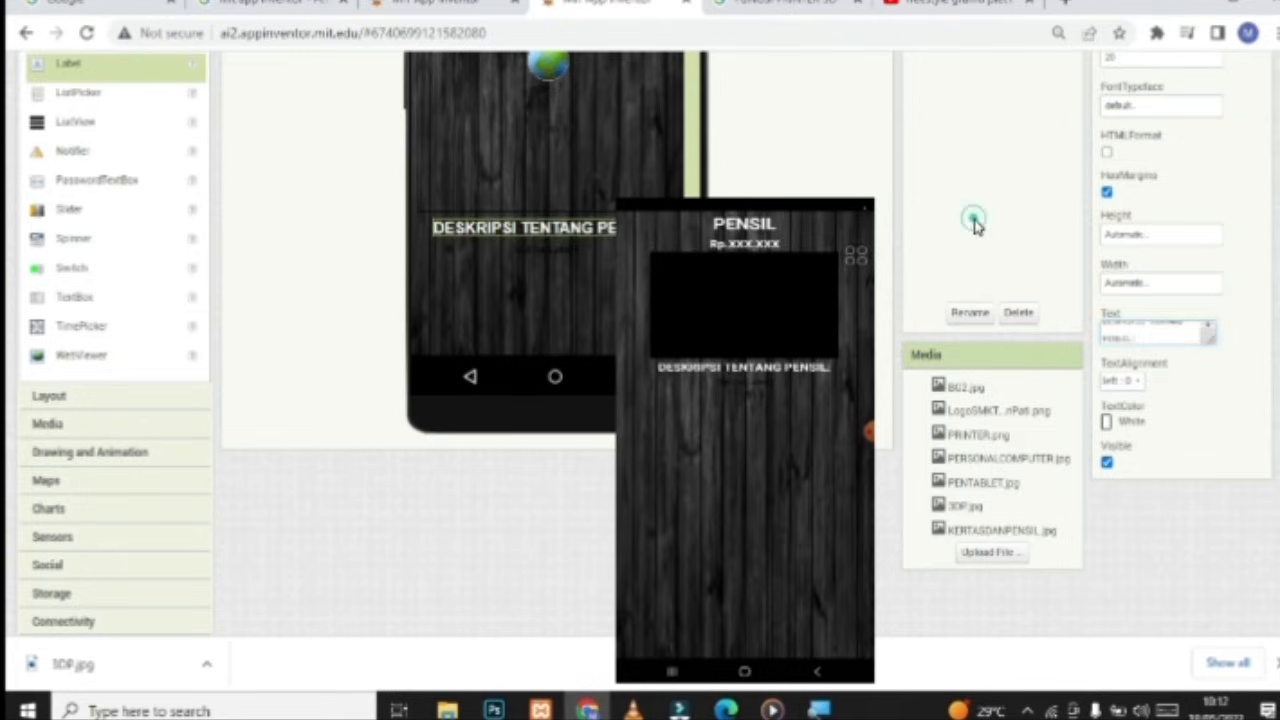
Make Label4 below the description heading bold and set its width to 300 pixels
scroll(1091, 328, "up", 2)
left_click(552, 443)
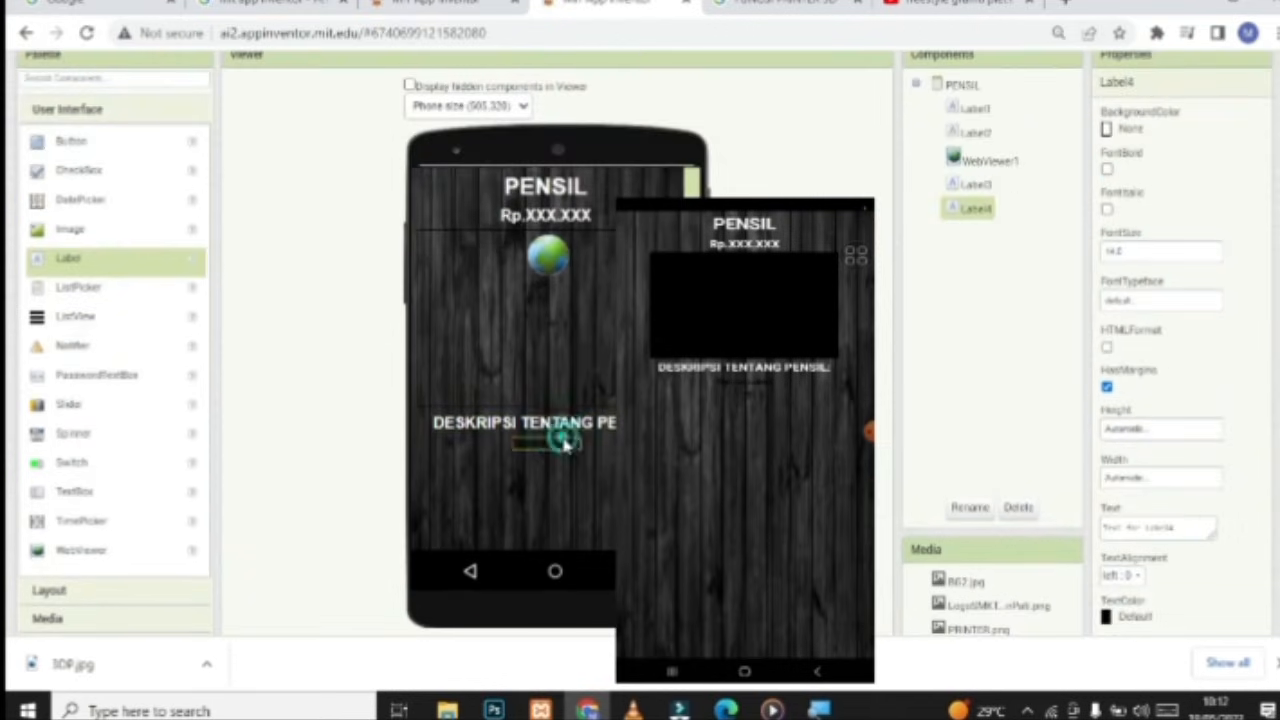
left_click(1106, 171)
scroll(1150, 260, "down", 2)
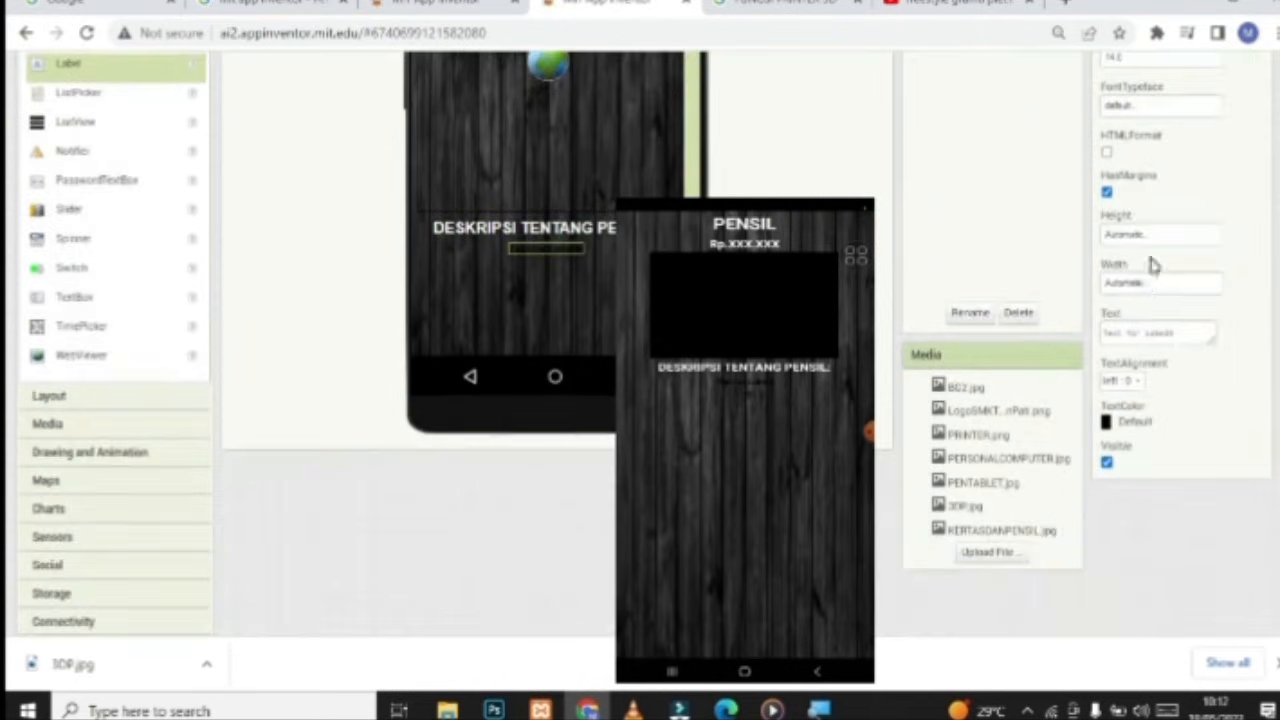
left_click(1146, 286)
left_click(1137, 320)
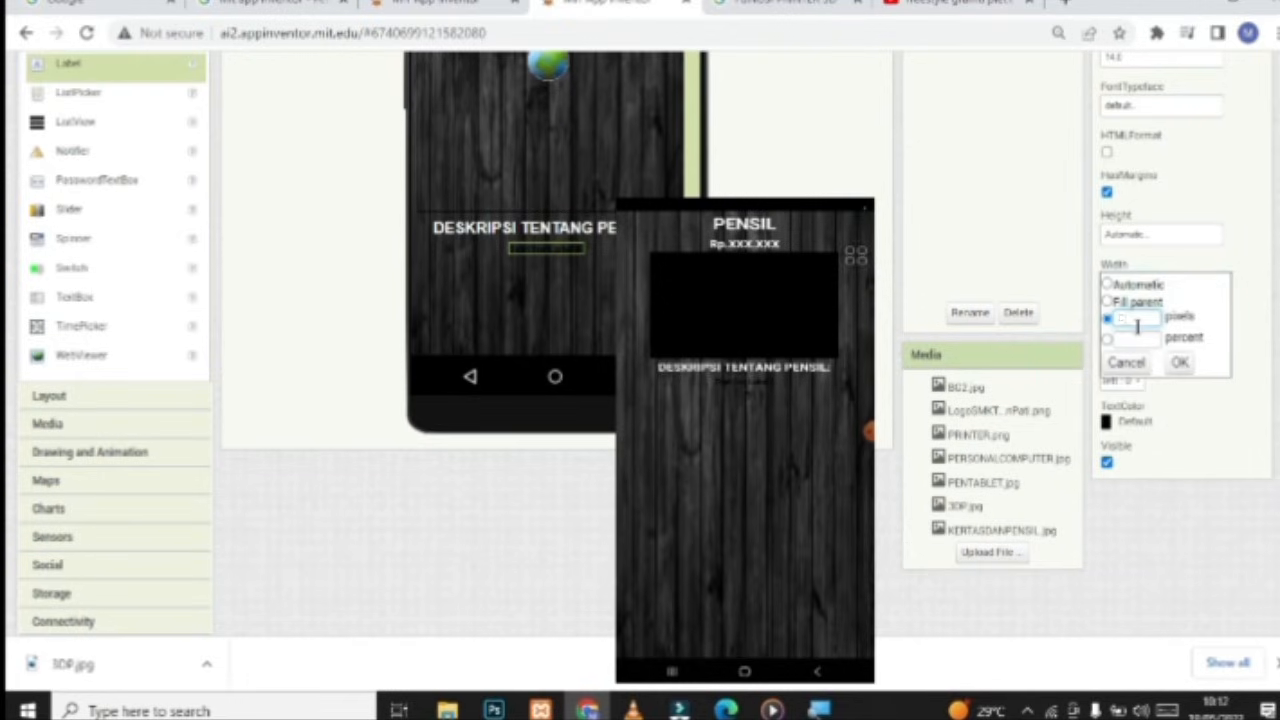
left_click(1180, 362)
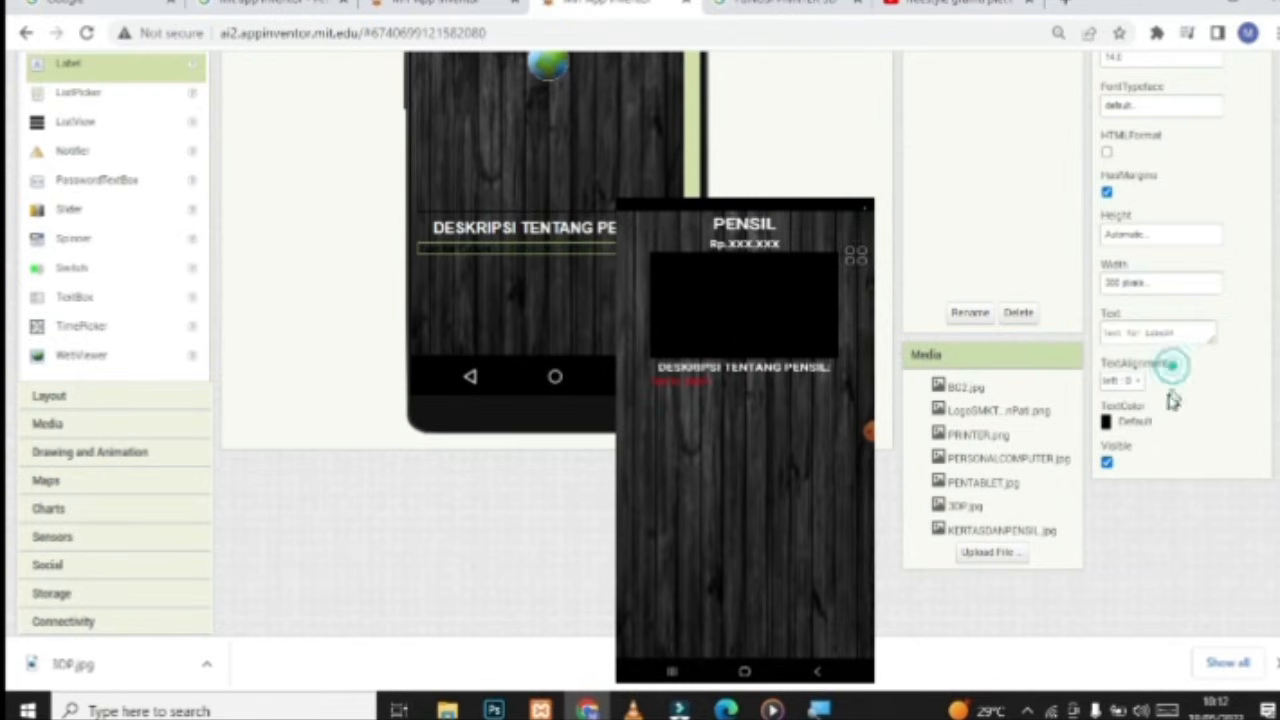
Set Label4's text color to white and its text alignment to center
left_click(1135, 421)
left_click(1130, 332)
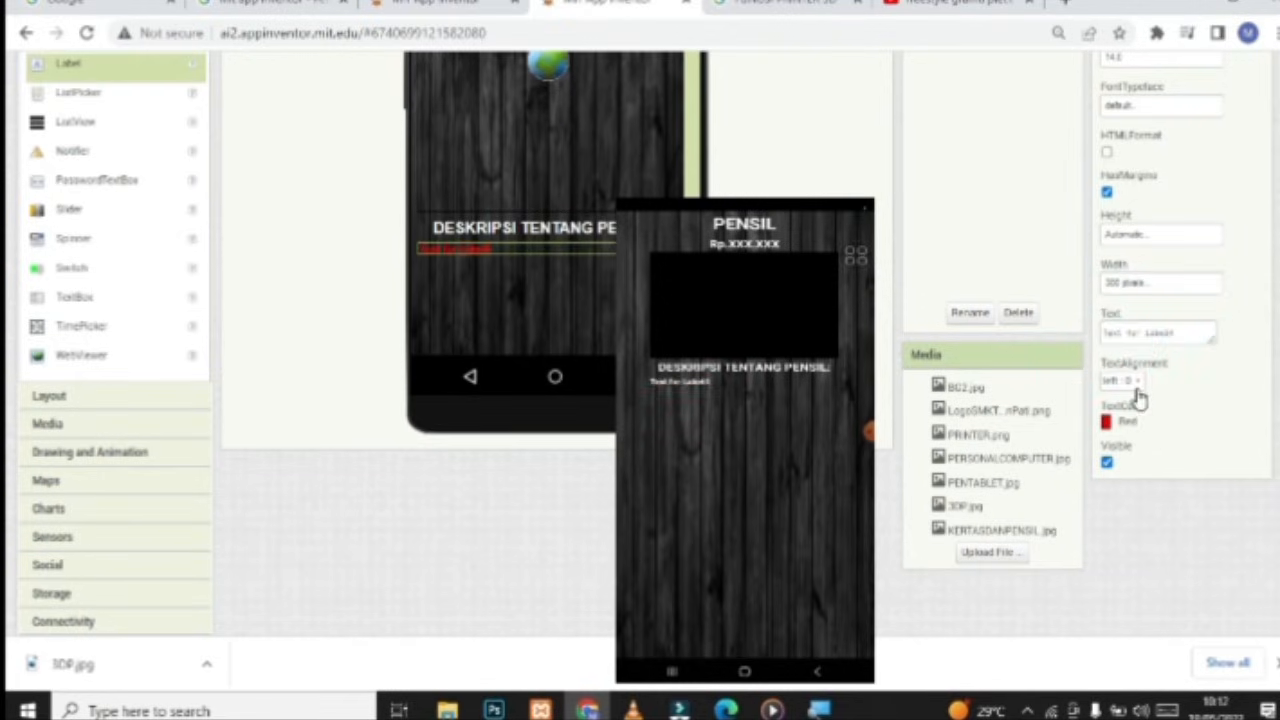
left_click(1126, 421)
left_click(1143, 358)
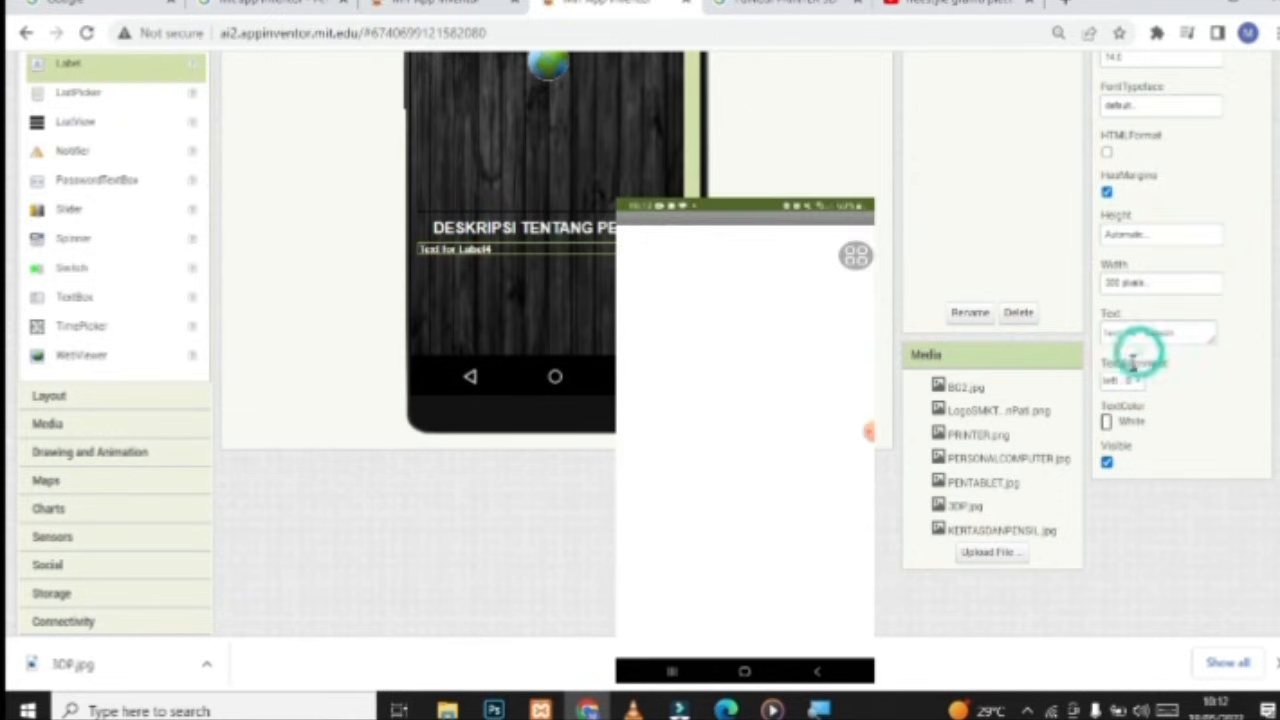
left_click(1125, 378)
left_click(1130, 432)
Search Google for "FUNGSI PENSIL" and copy the snippet passage from "alat tulis" through "alat gambar."
left_click(1178, 332)
left_click(800, 6)
left_click(500, 108)
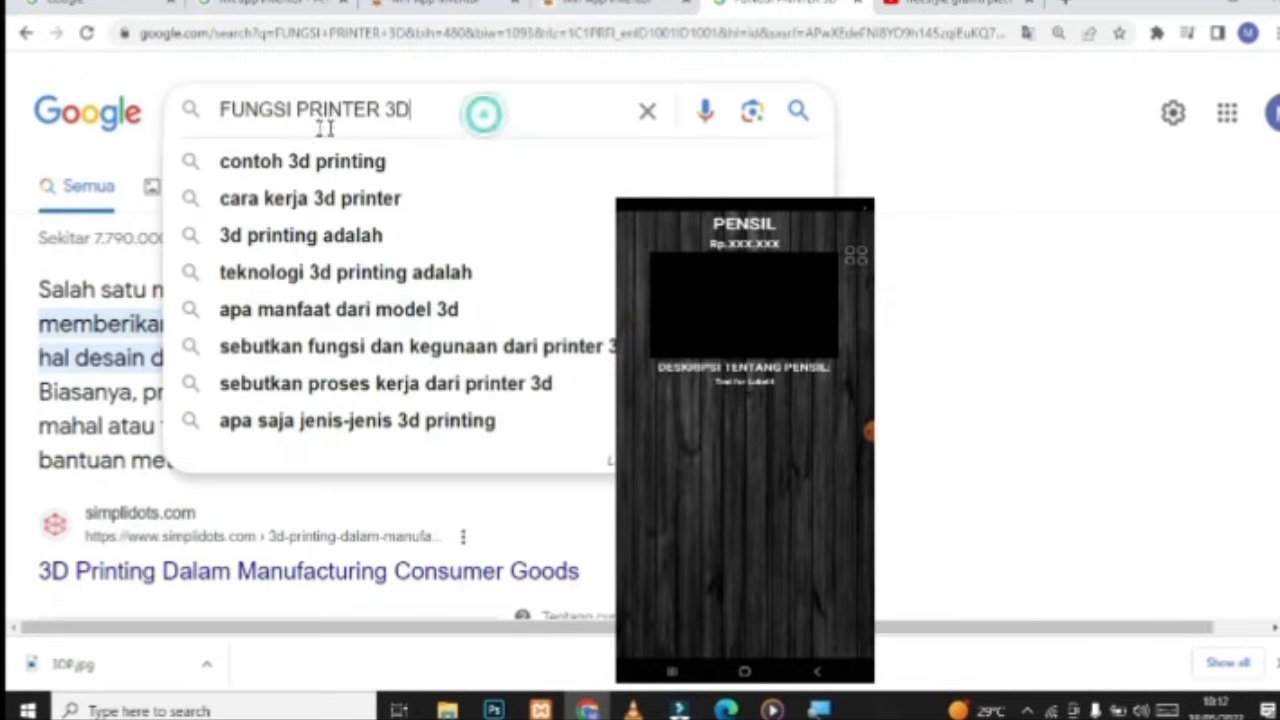
left_click_drag(410, 110, 292, 110)
key("BackSpace")
type("PENSIL")
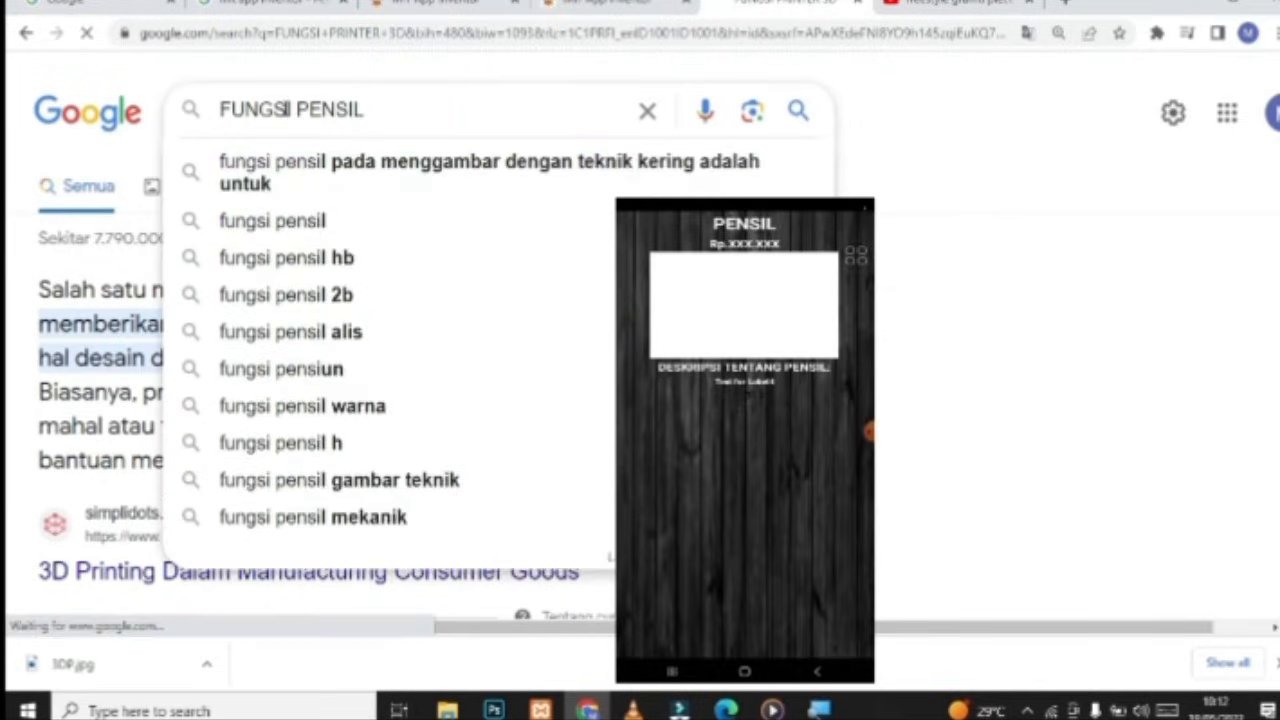
key("Return")
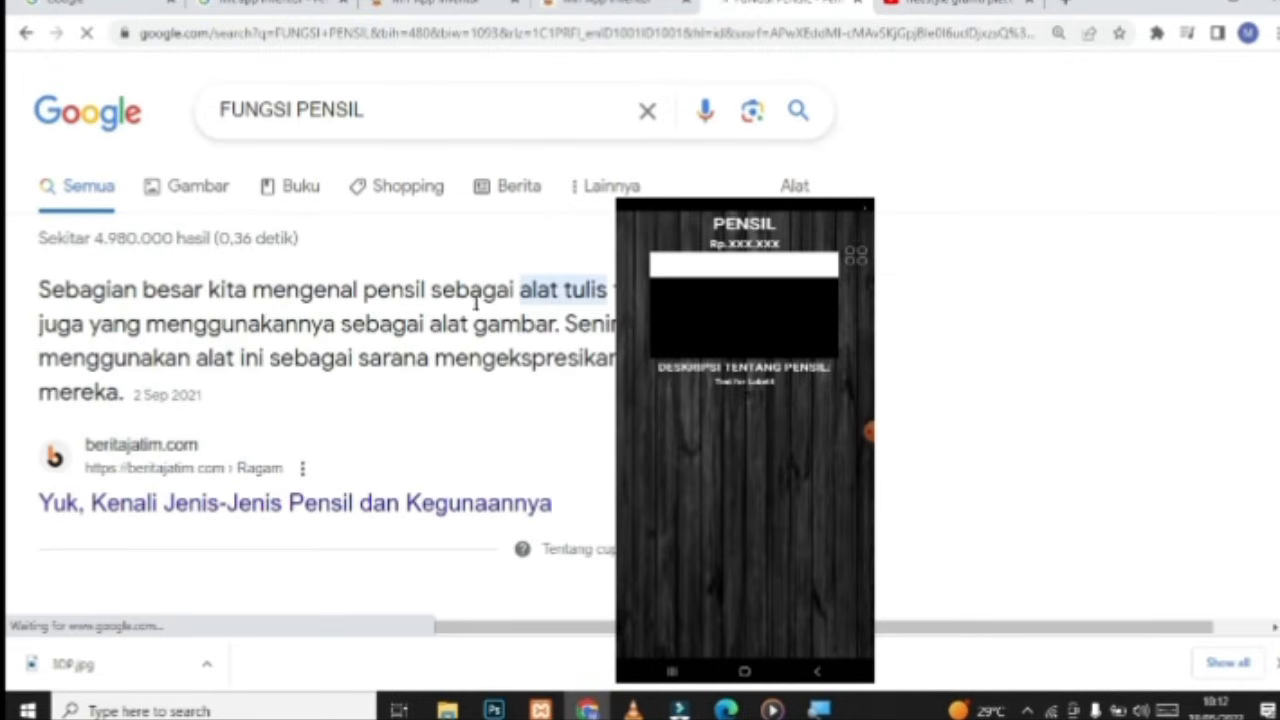
left_click_drag(534, 297, 572, 335)
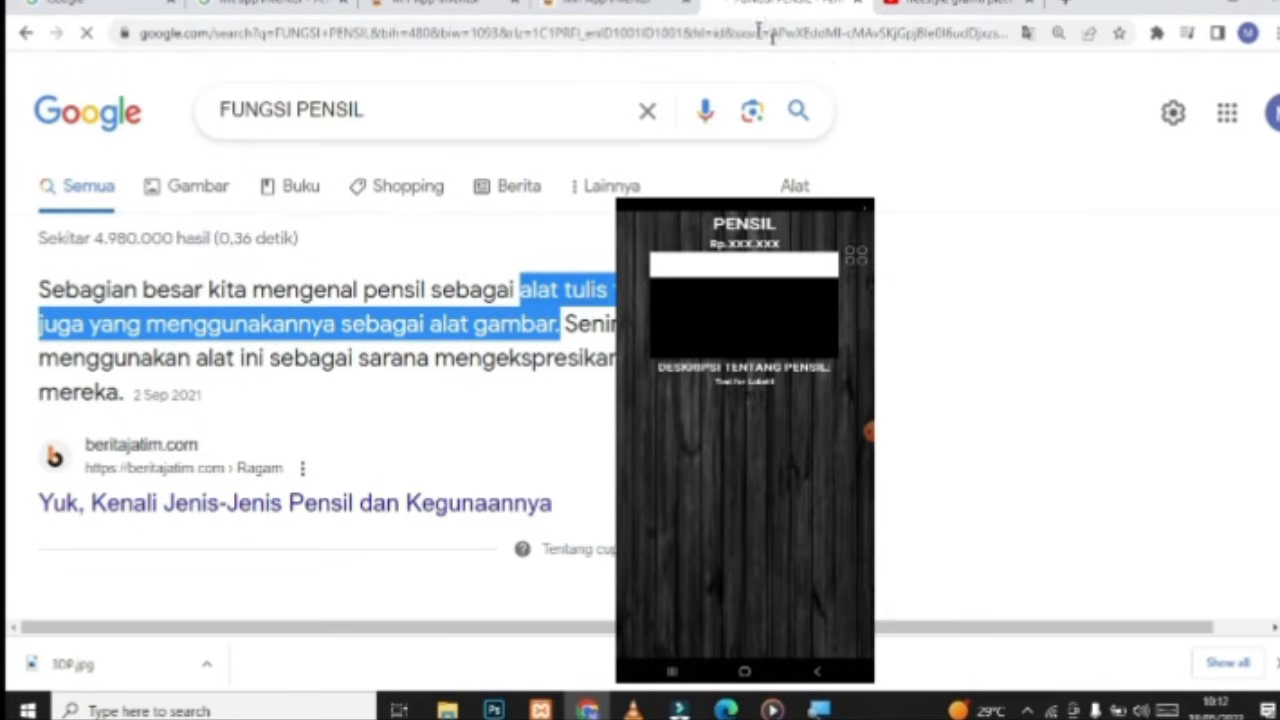
Replace Label4's placeholder text in the App Inventor project with the copied pencil description
left_click(588, 5)
left_click(1197, 334)
key("ctrl+a")
key("ctrl+v")
scroll(1090, 355, "up", 2)
scroll(1125, 418, "down", 1)
scroll(1129, 436, "up", 2)
scroll(1108, 432, "up", 1)
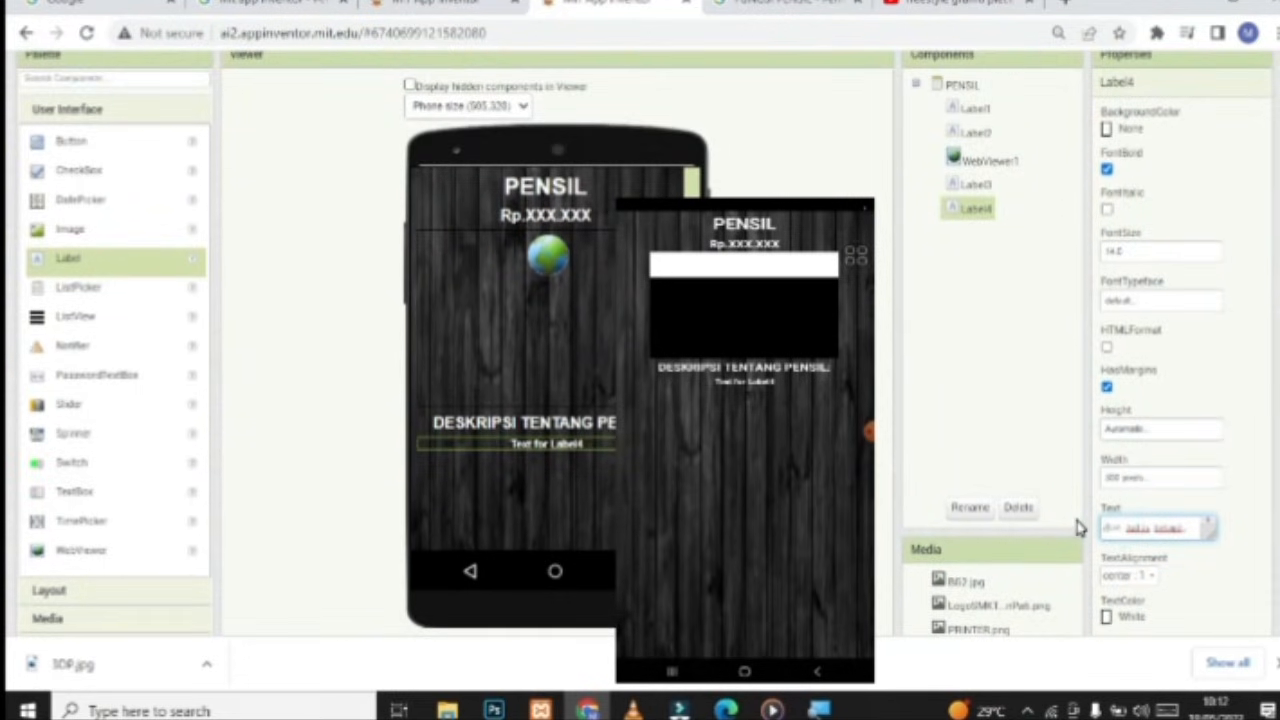
left_click(1047, 429)
Add a Button between the price label and the WebViewer on the PENSIL screen
scroll(376, 341, "down", 1)
scroll(376, 341, "up", 1)
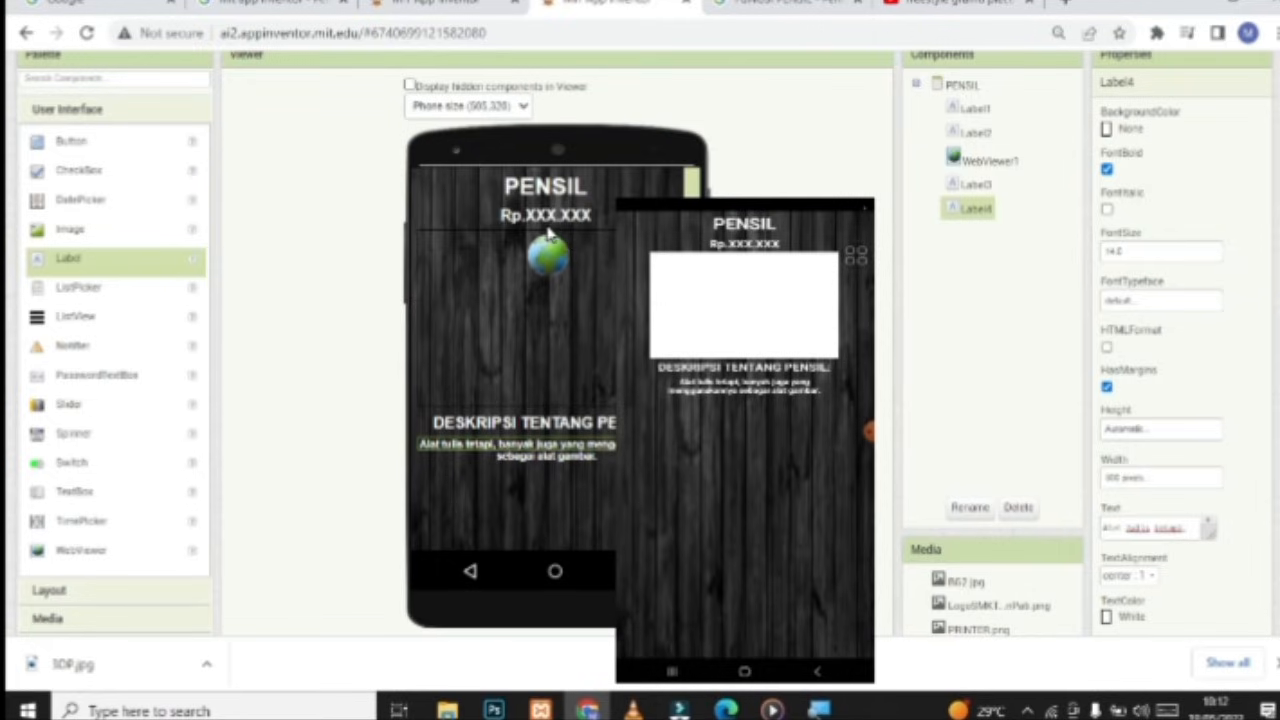
left_click_drag(65, 150, 548, 238)
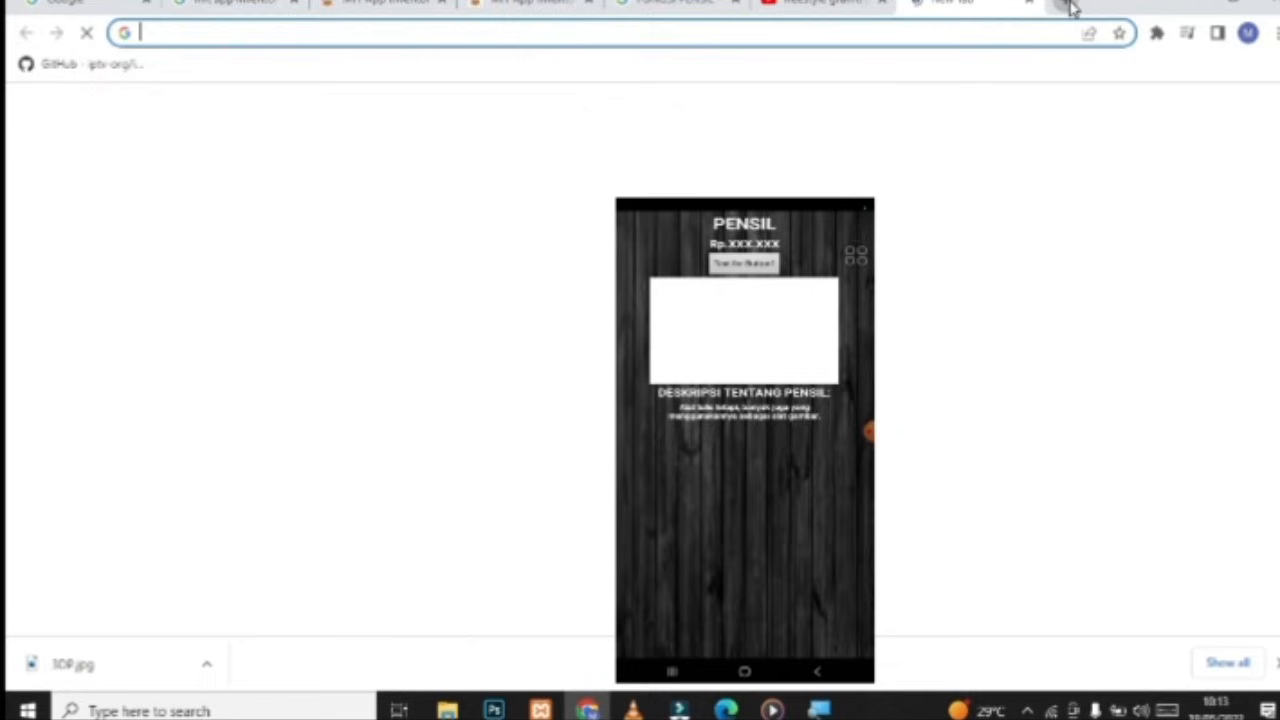
Search Google Images for "MENU HOME.PNG" in a new browser tab
left_click(1066, 5)
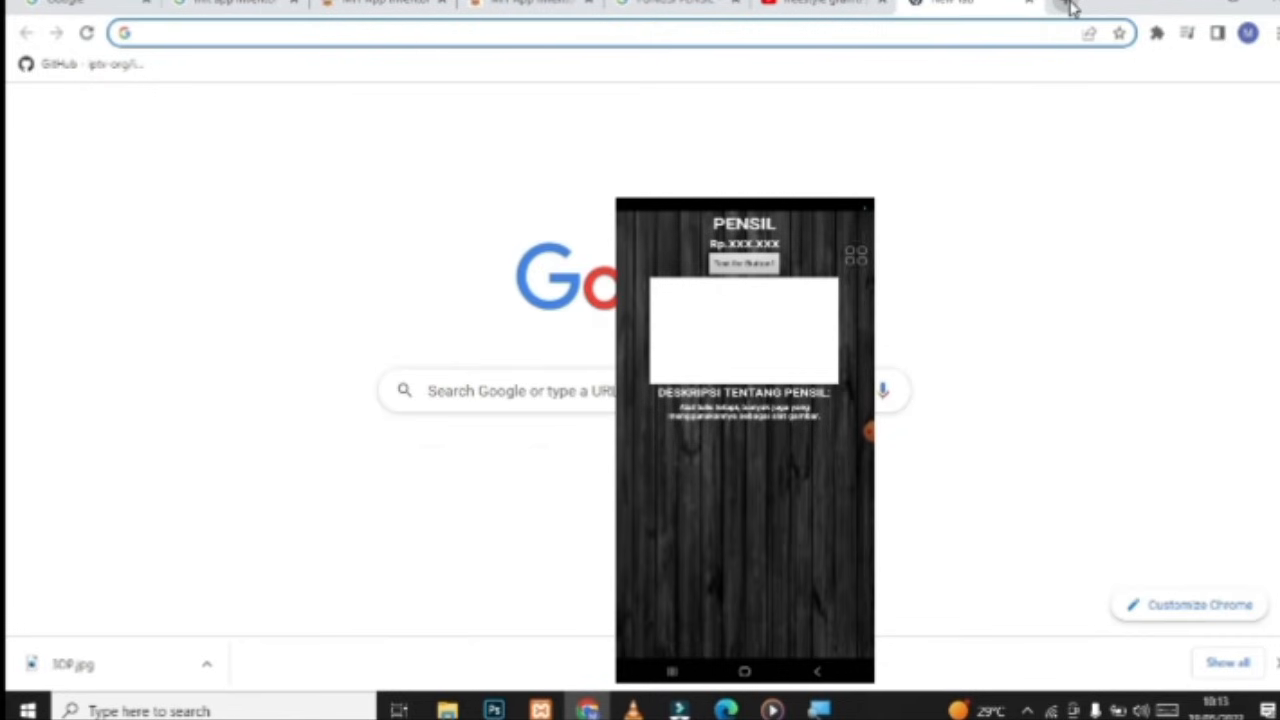
type("ME")
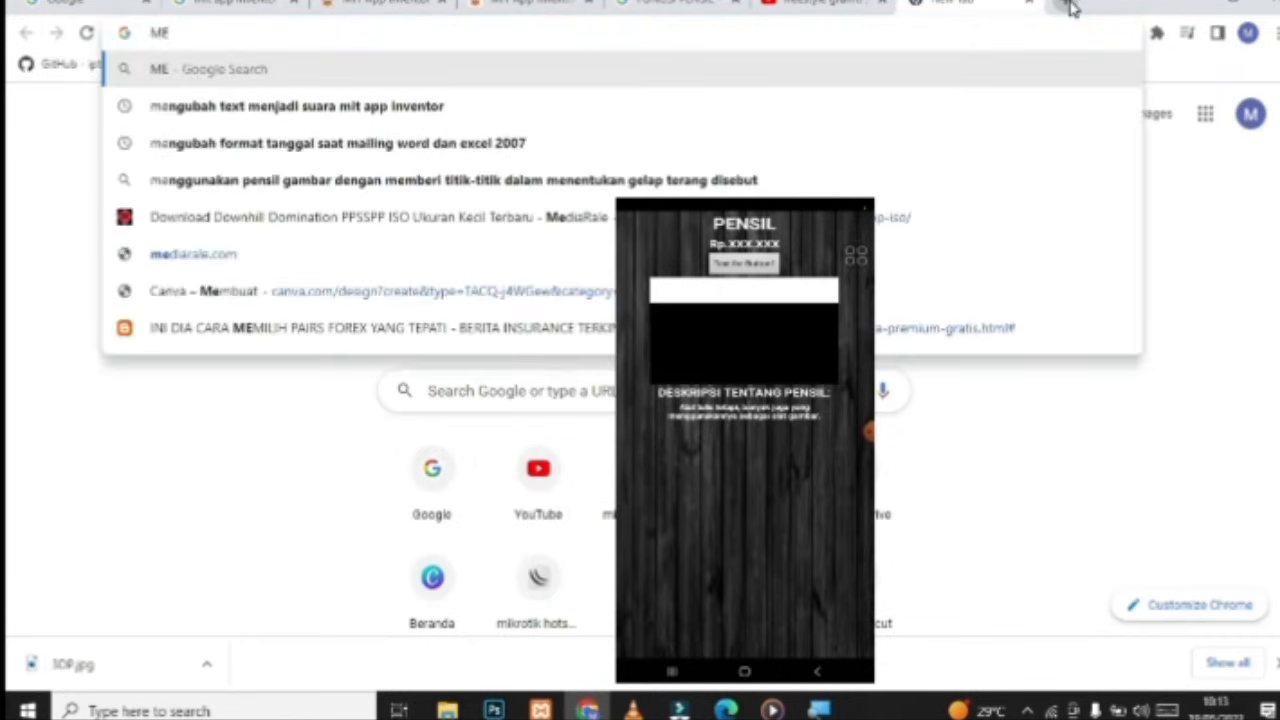
type("NU HO")
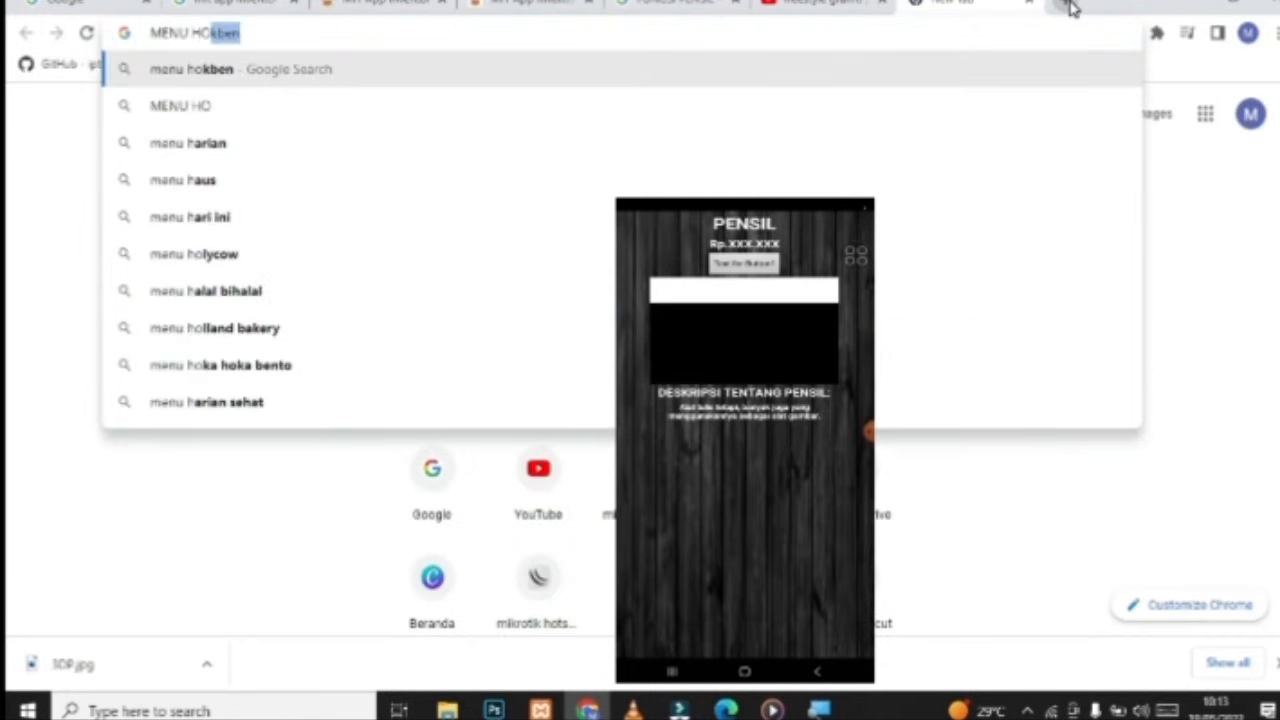
type("ME.PNG")
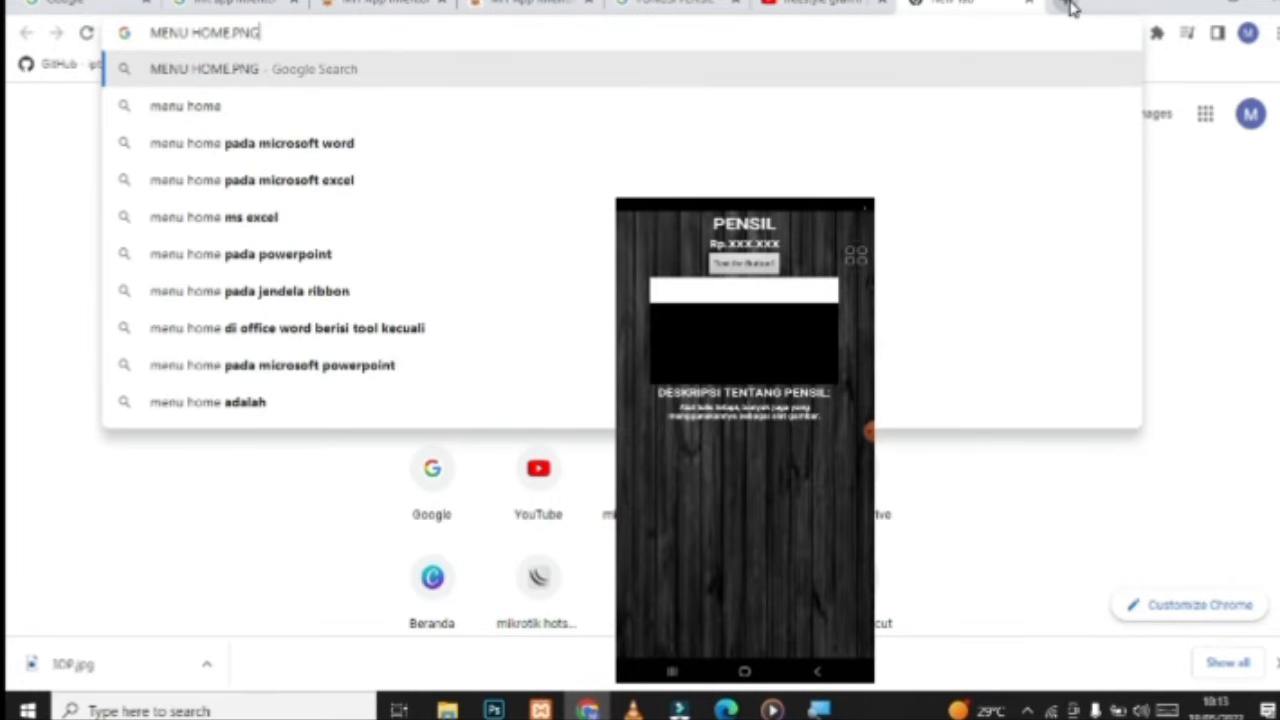
key("Return")
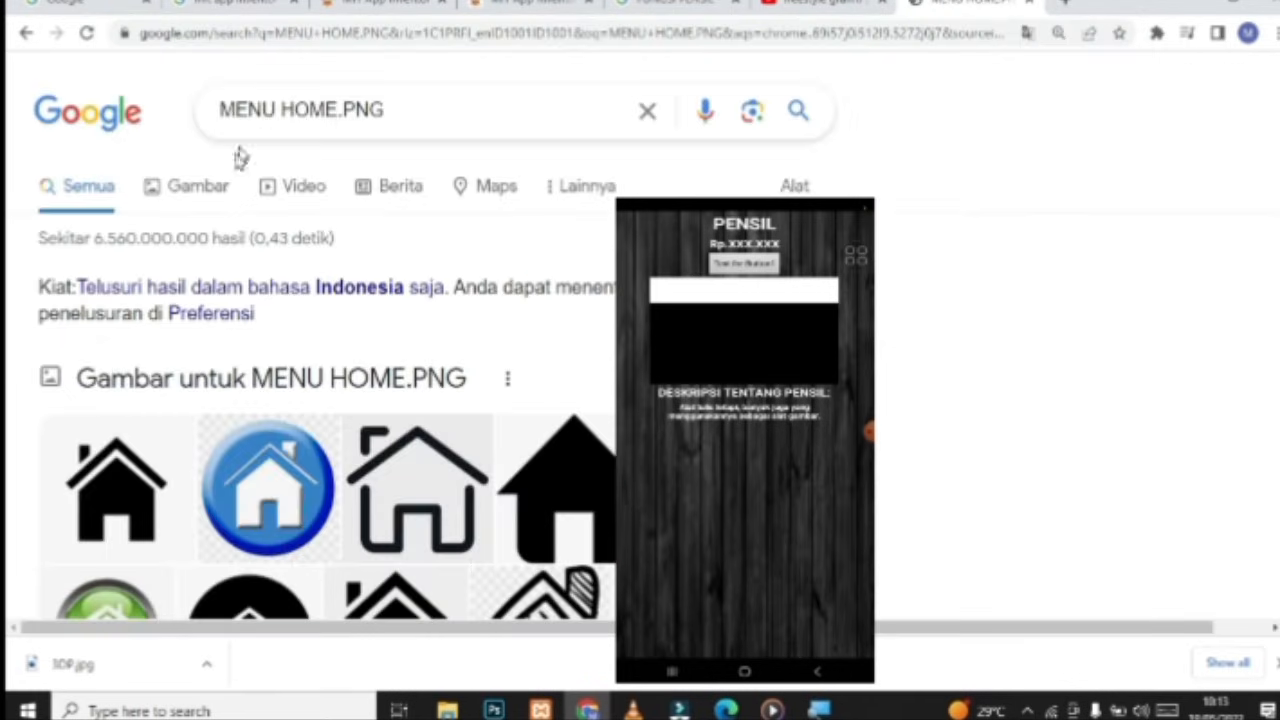
left_click(197, 184)
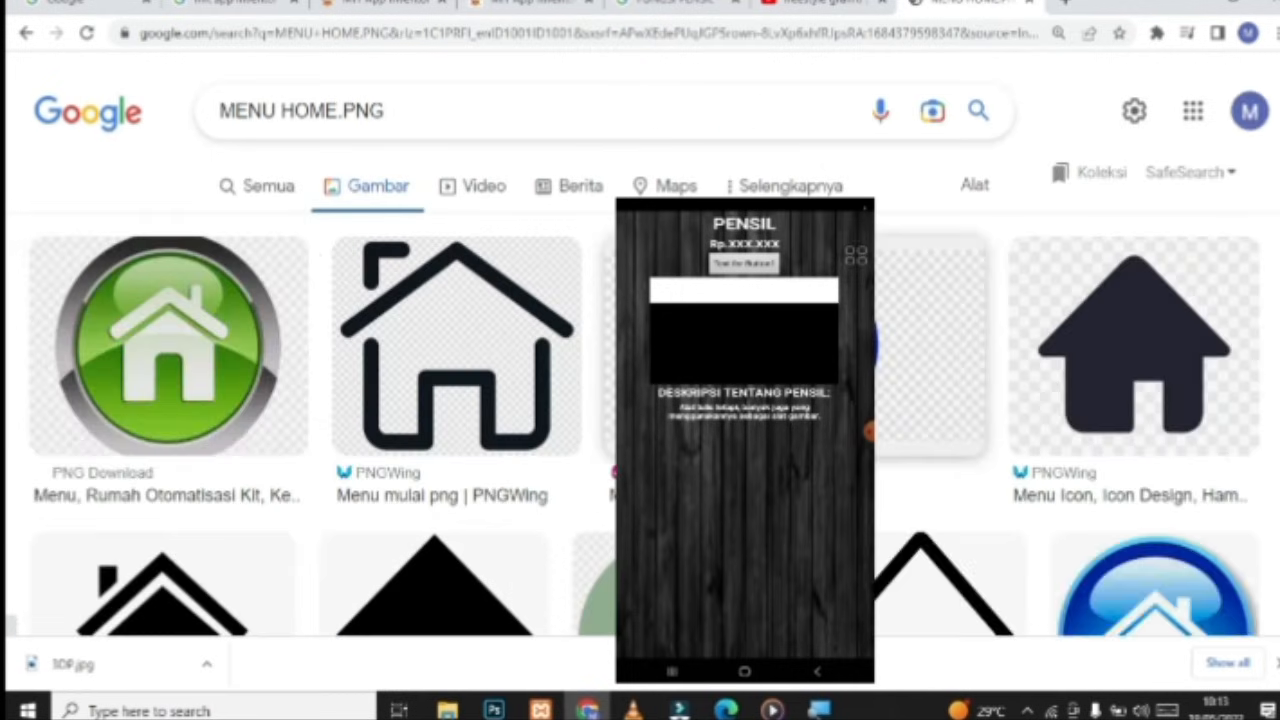
scroll(1100, 355, "down", 3)
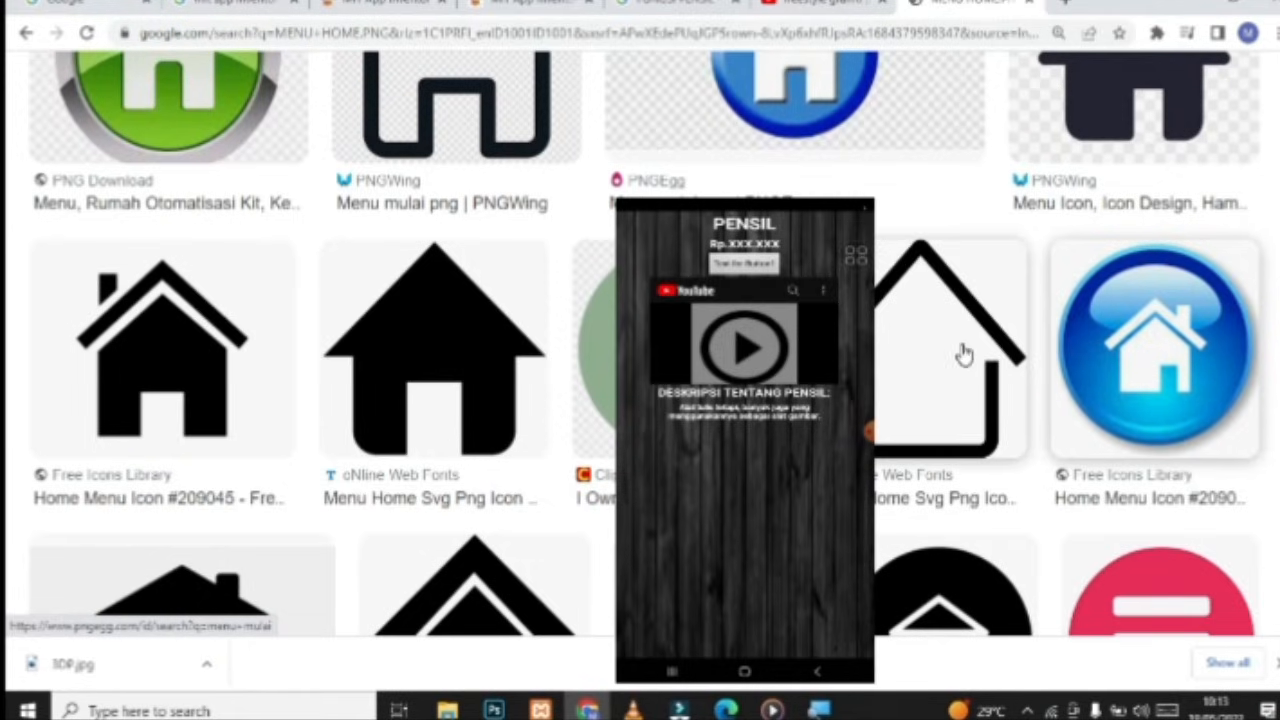
left_click(1110, 360)
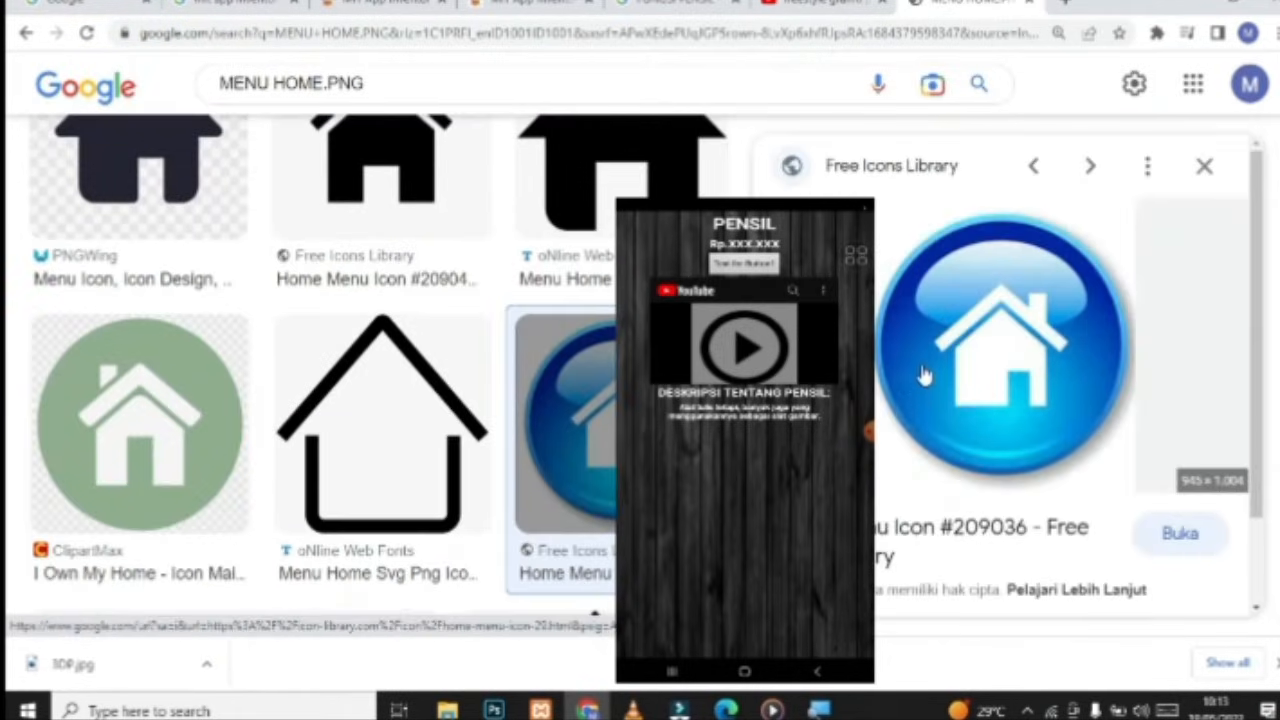
right_click(922, 375)
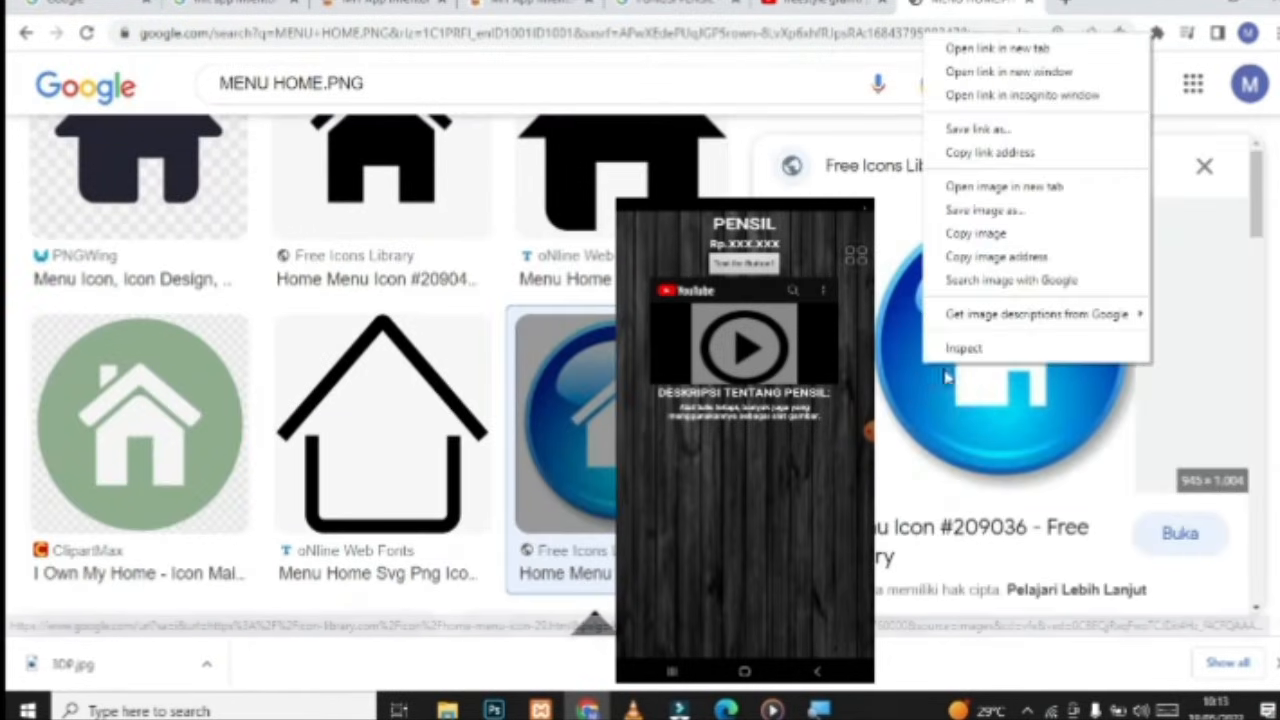
left_click(951, 212)
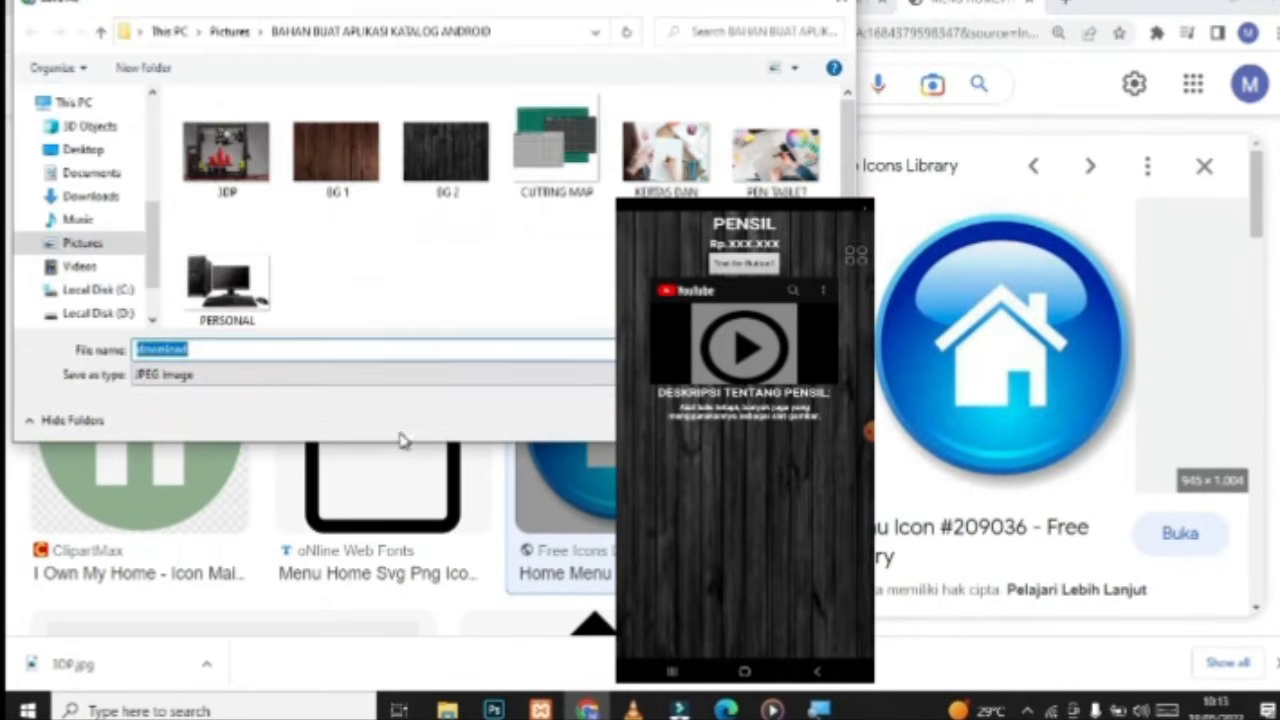
left_click(795, 420)
Save the green round home icon from ClipartMax as a PNG named "download" in the BAHAN BUAT APLIKASI KATALOG ANDROID folder
scroll(362, 388, "down", 2)
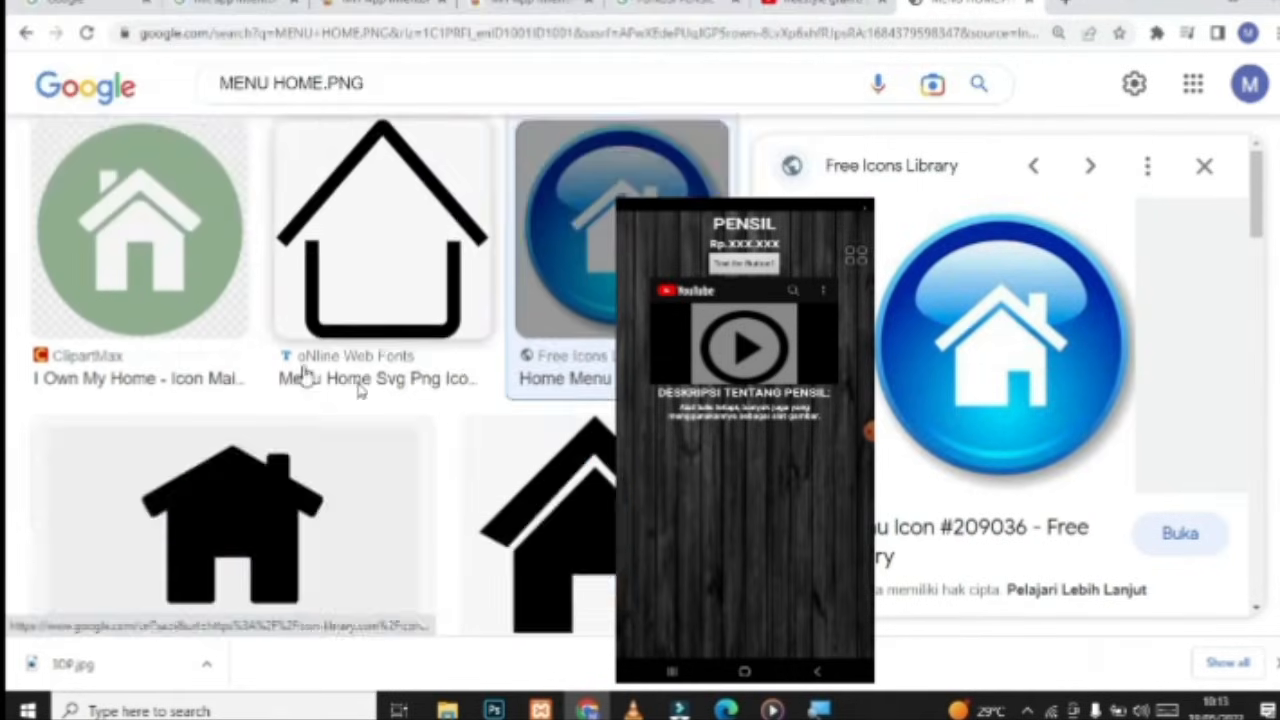
left_click(157, 289)
right_click(920, 332)
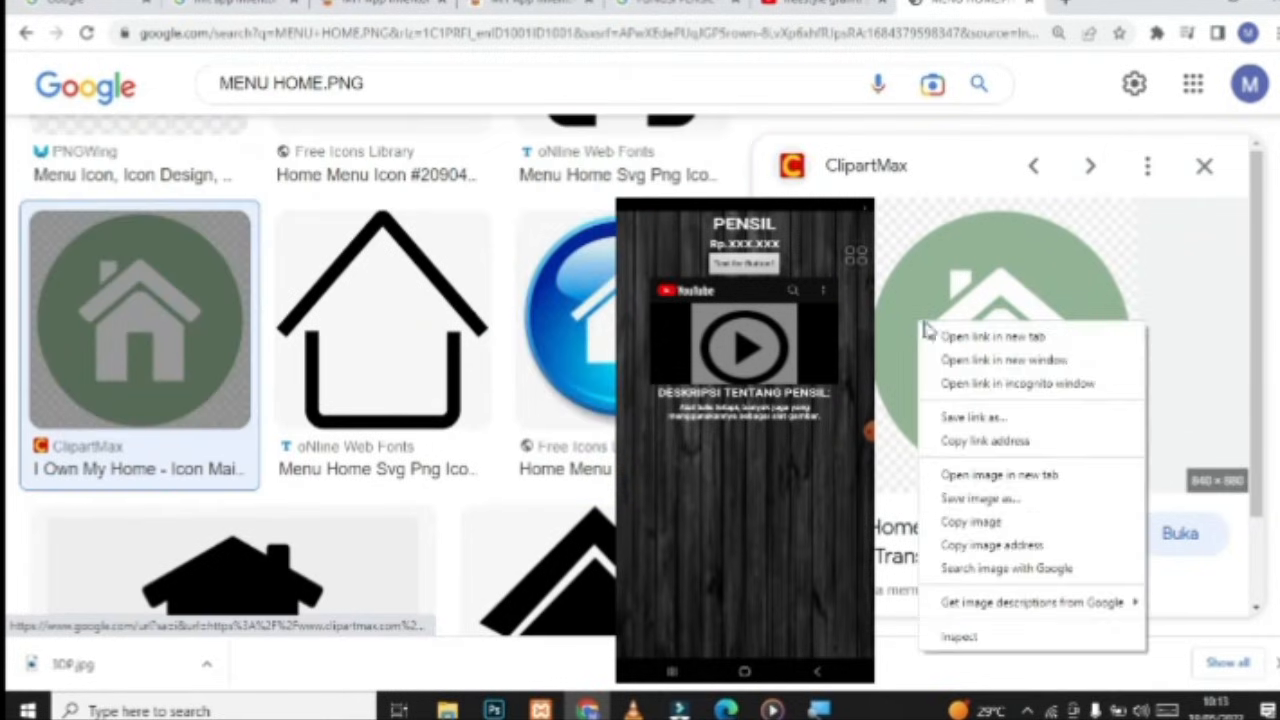
left_click(980, 518)
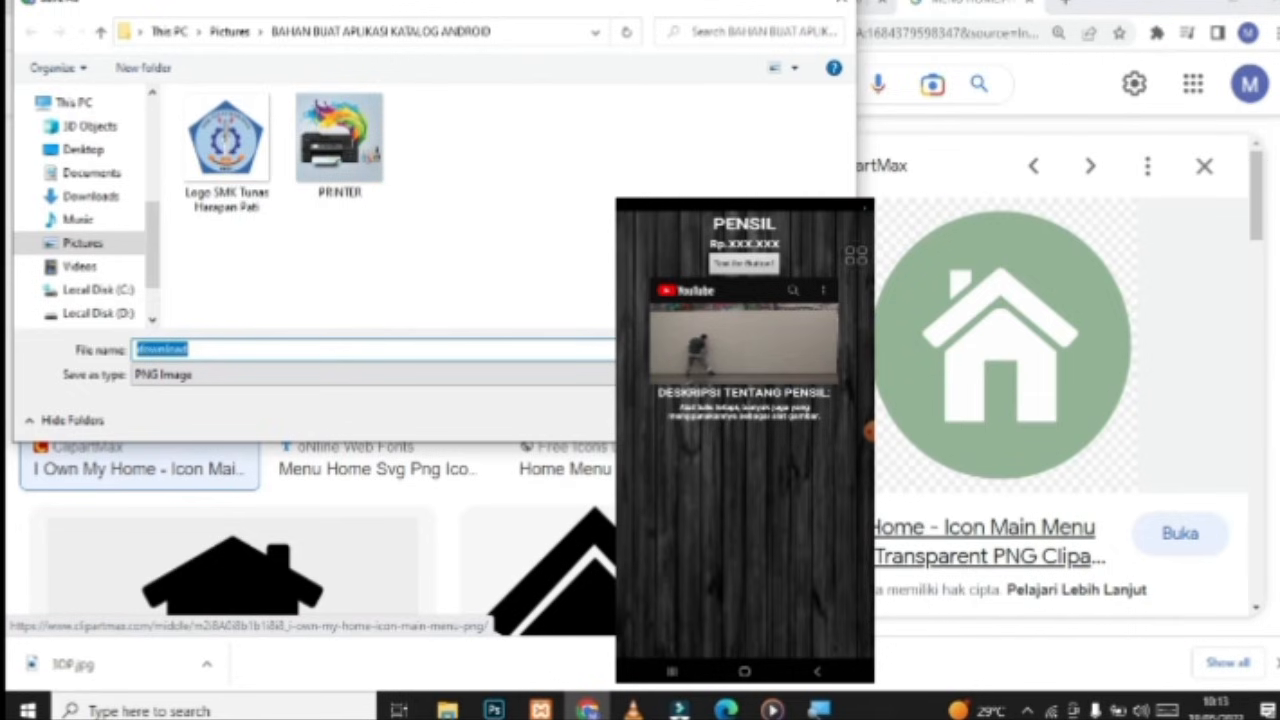
key("Return")
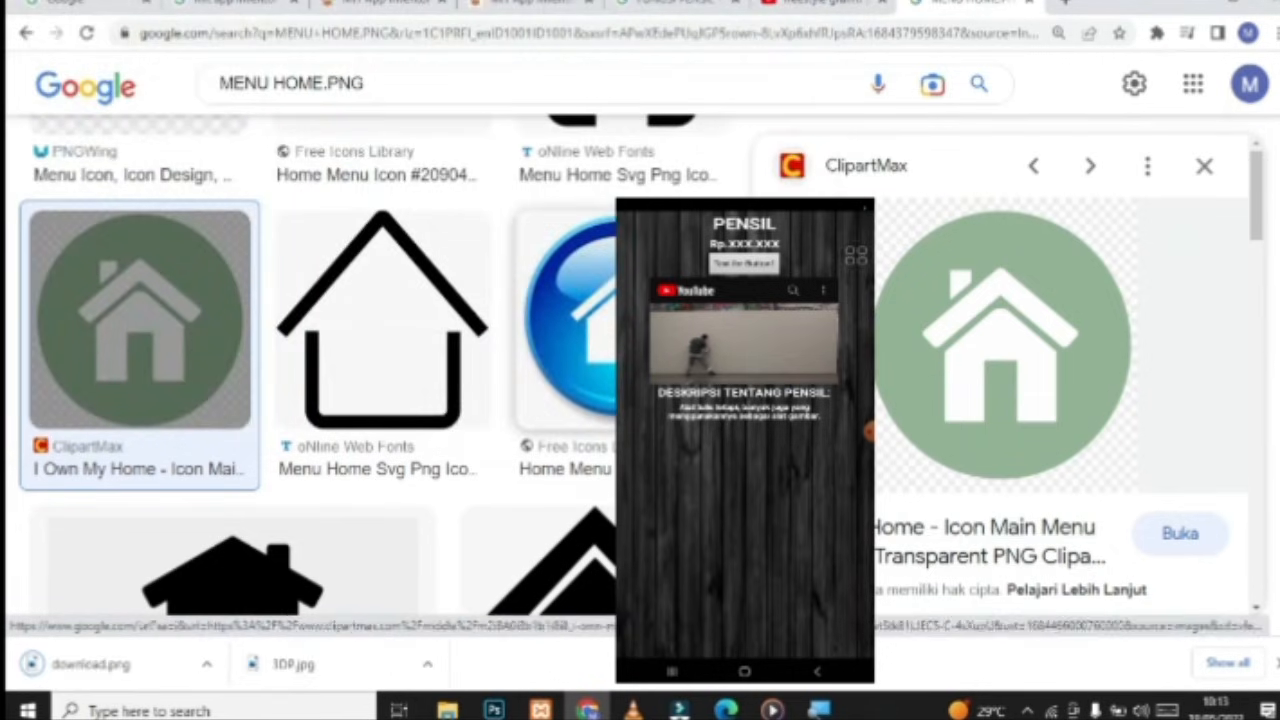
Return to the App Inventor project and clear Button1's text
left_click(528, 12)
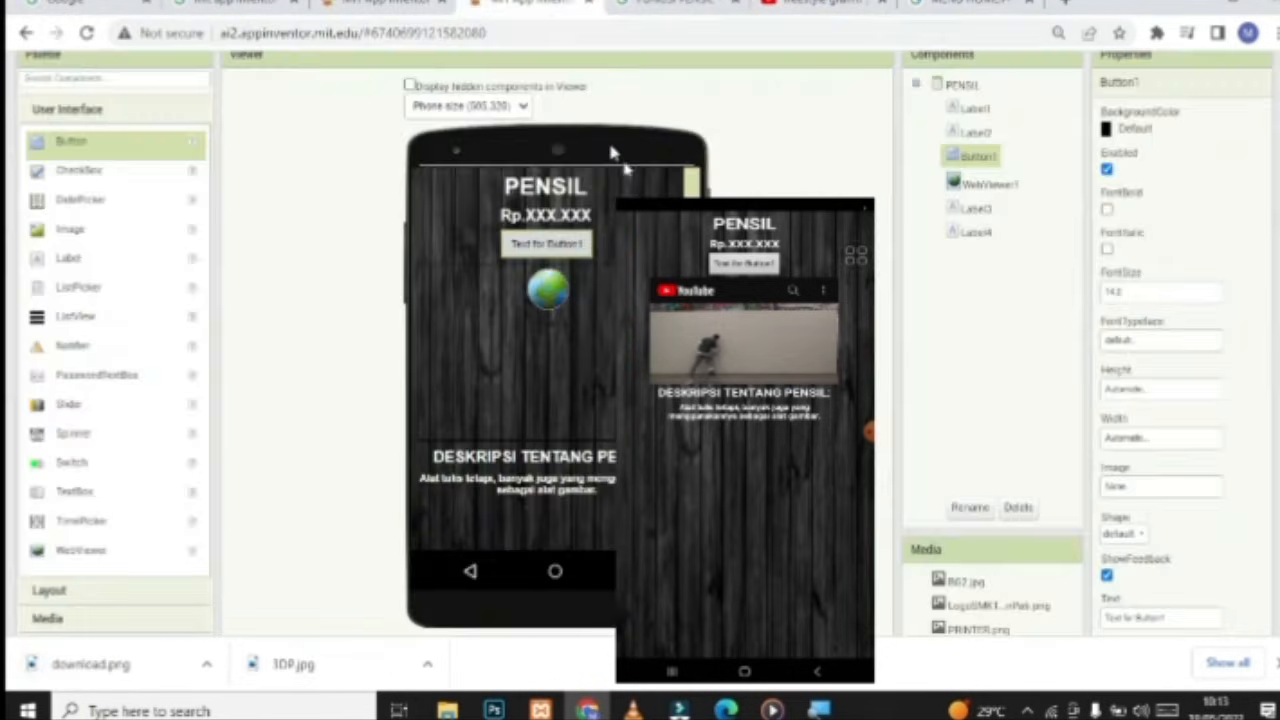
scroll(1000, 380, "down", 1)
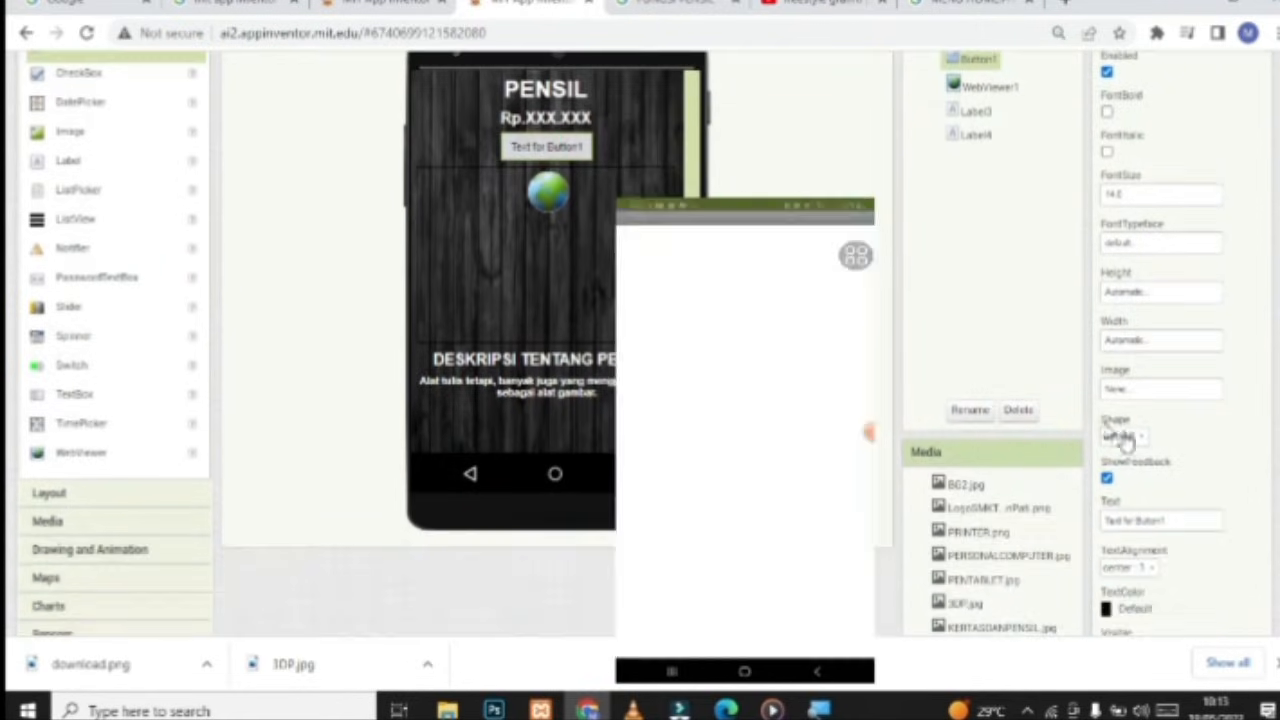
left_click_drag(1176, 527, 1086, 531)
key("BackSpace")
left_click(1208, 462)
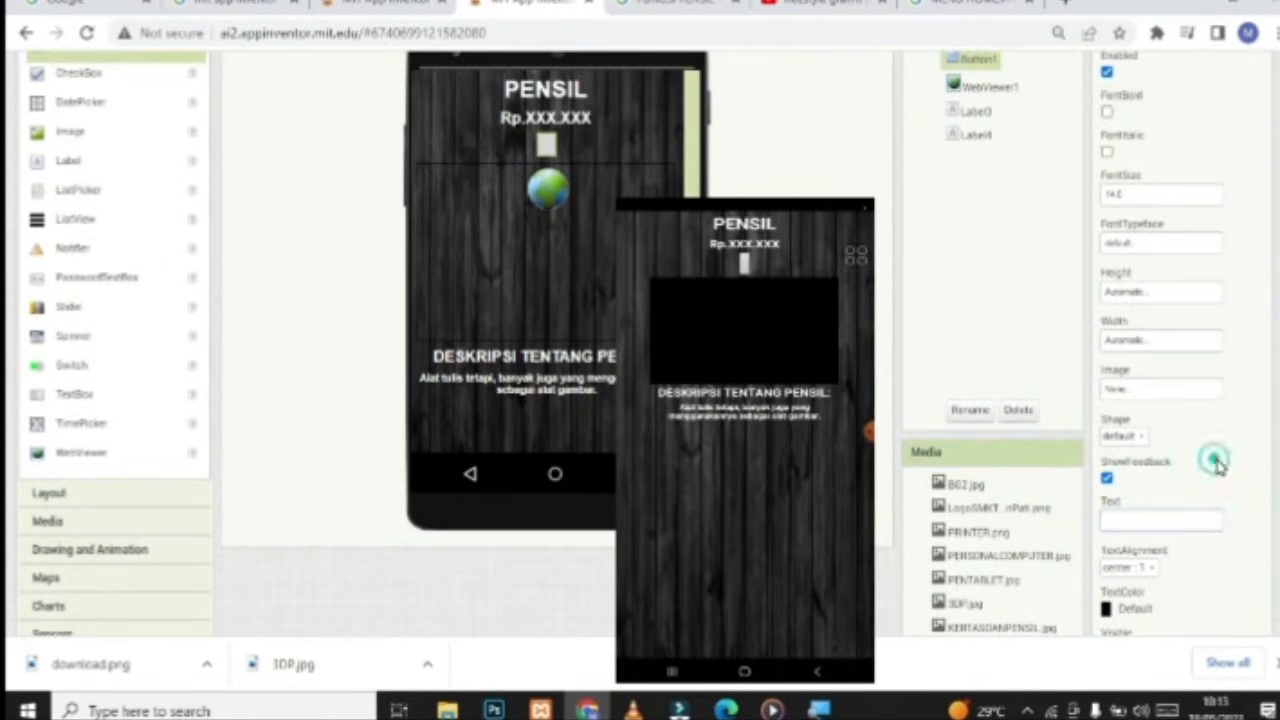
Set the height and width of Button1 on the PENSIL screen to 50 pixels each
left_click(1162, 389)
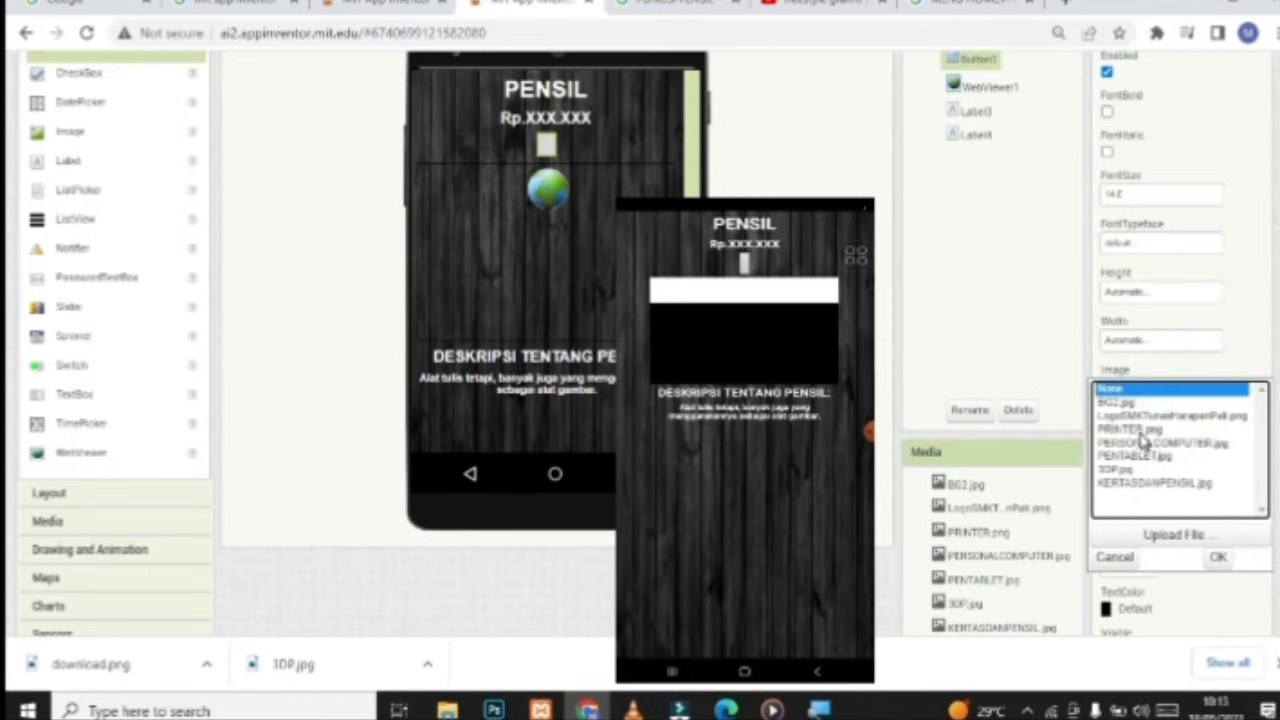
left_click(1140, 292)
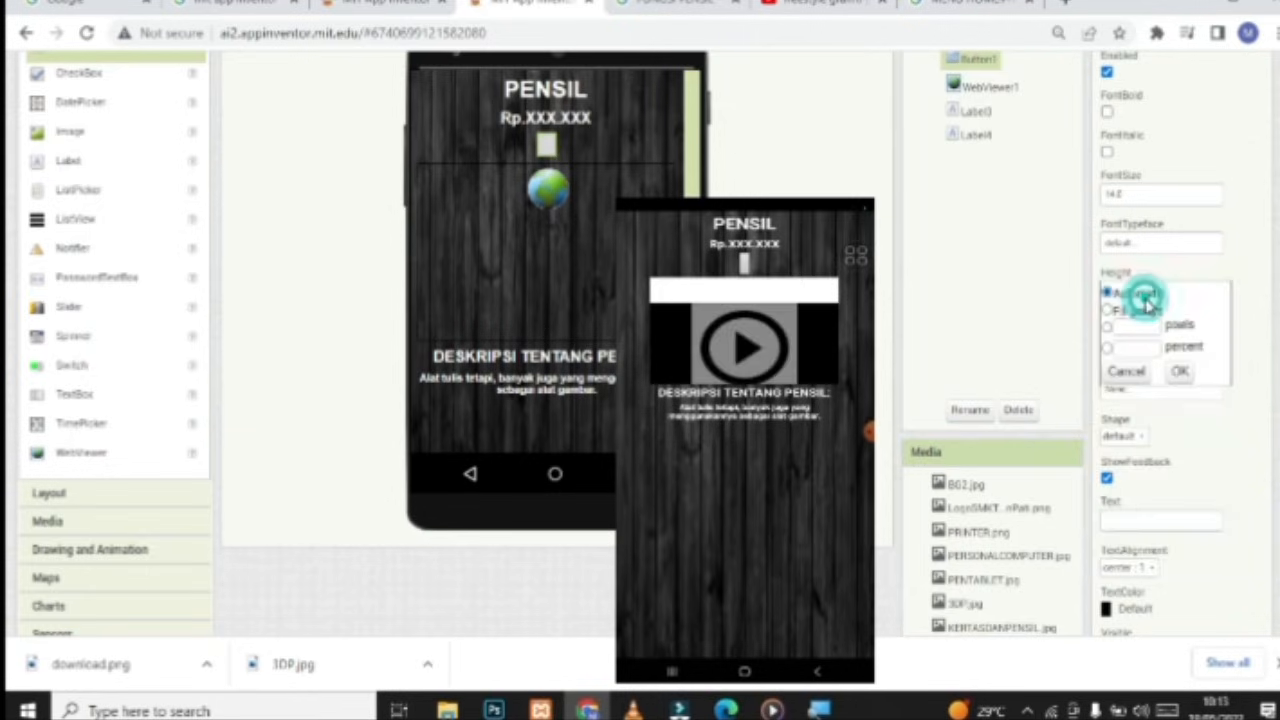
left_click(1130, 326)
type("50")
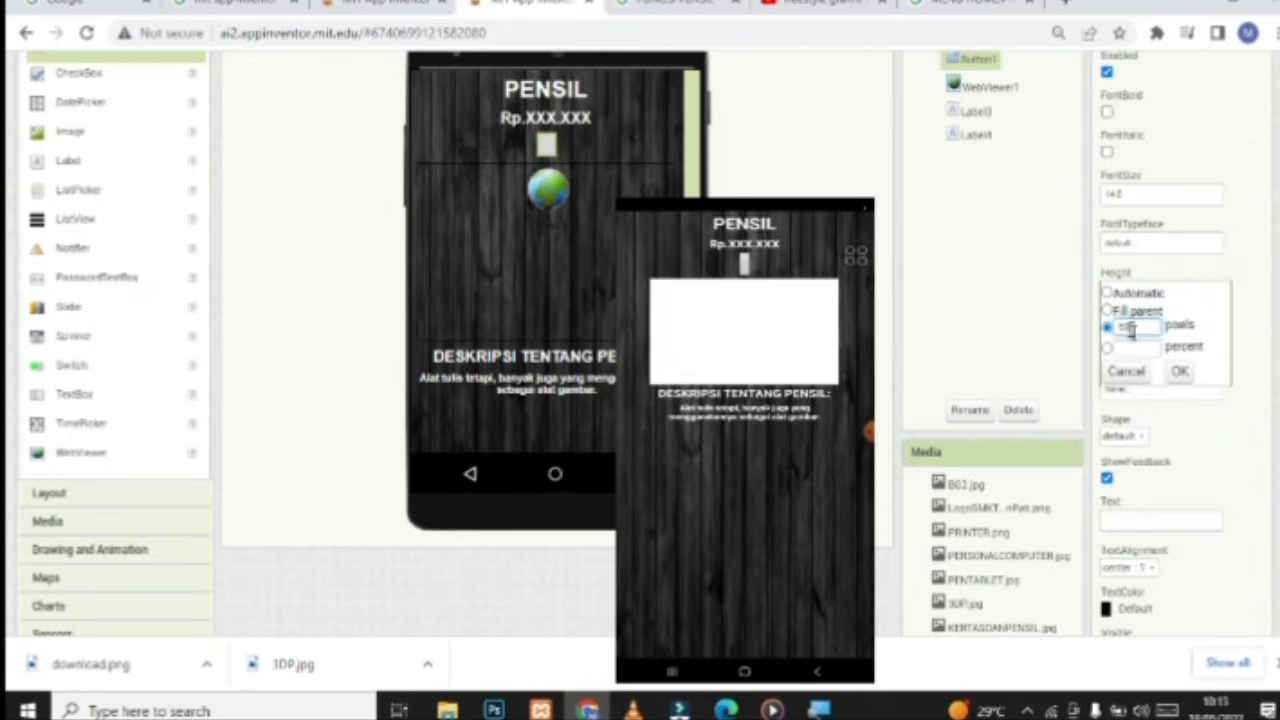
left_click(1180, 372)
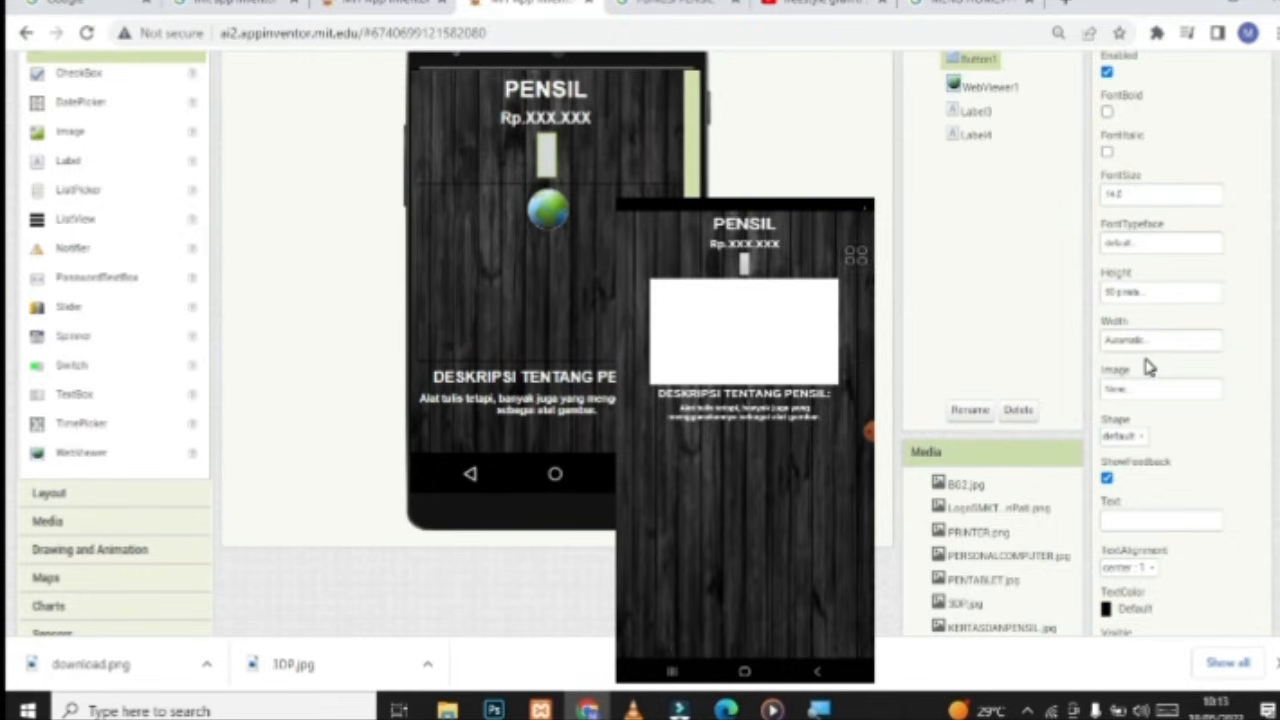
left_click(1150, 345)
left_click(1140, 372)
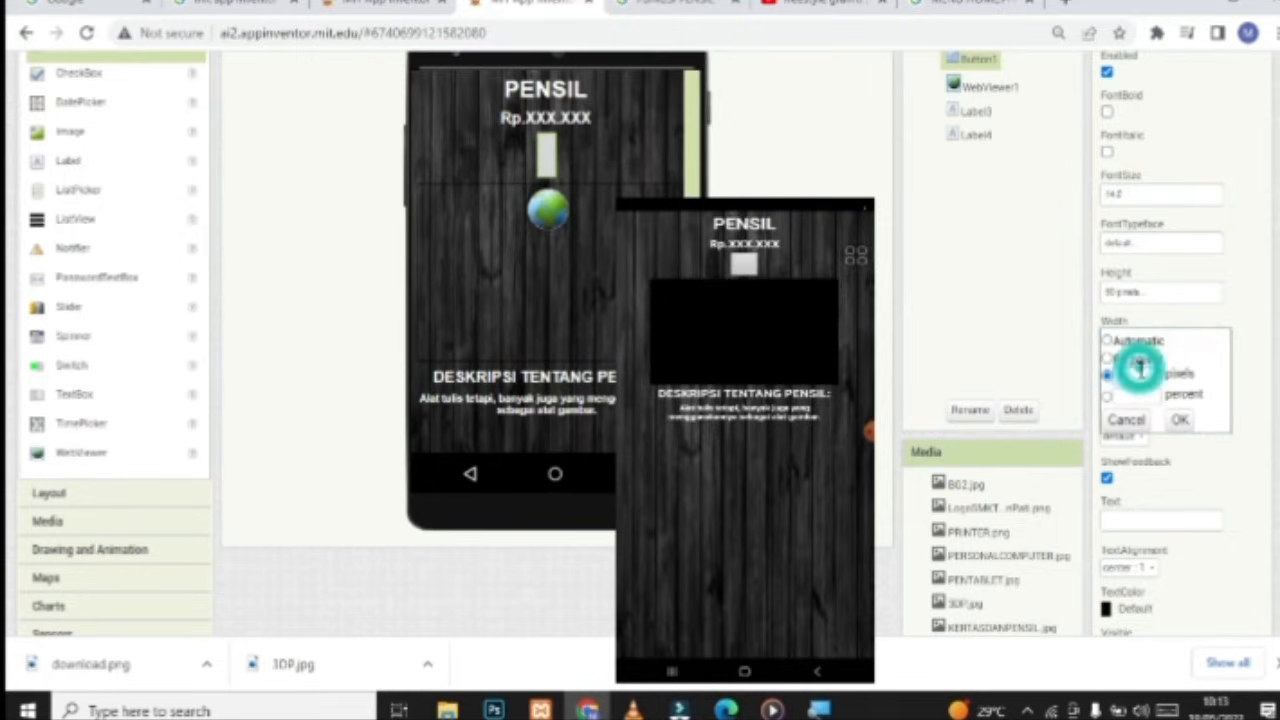
left_click(1178, 418)
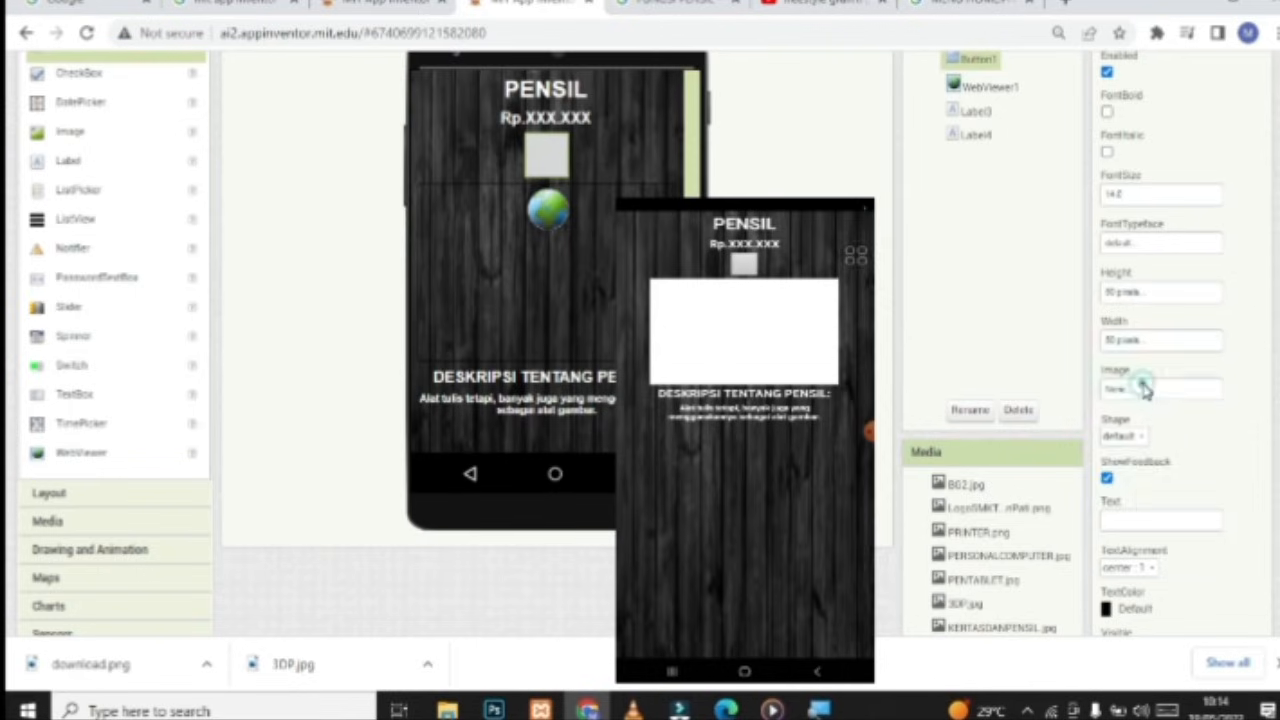
Upload the "download" home icon from the BAHAN BUAT APLIKASI KATALOG ANDROID folder as the image of the PENSIL screen's Button1
left_click(1145, 386)
left_click(1125, 540)
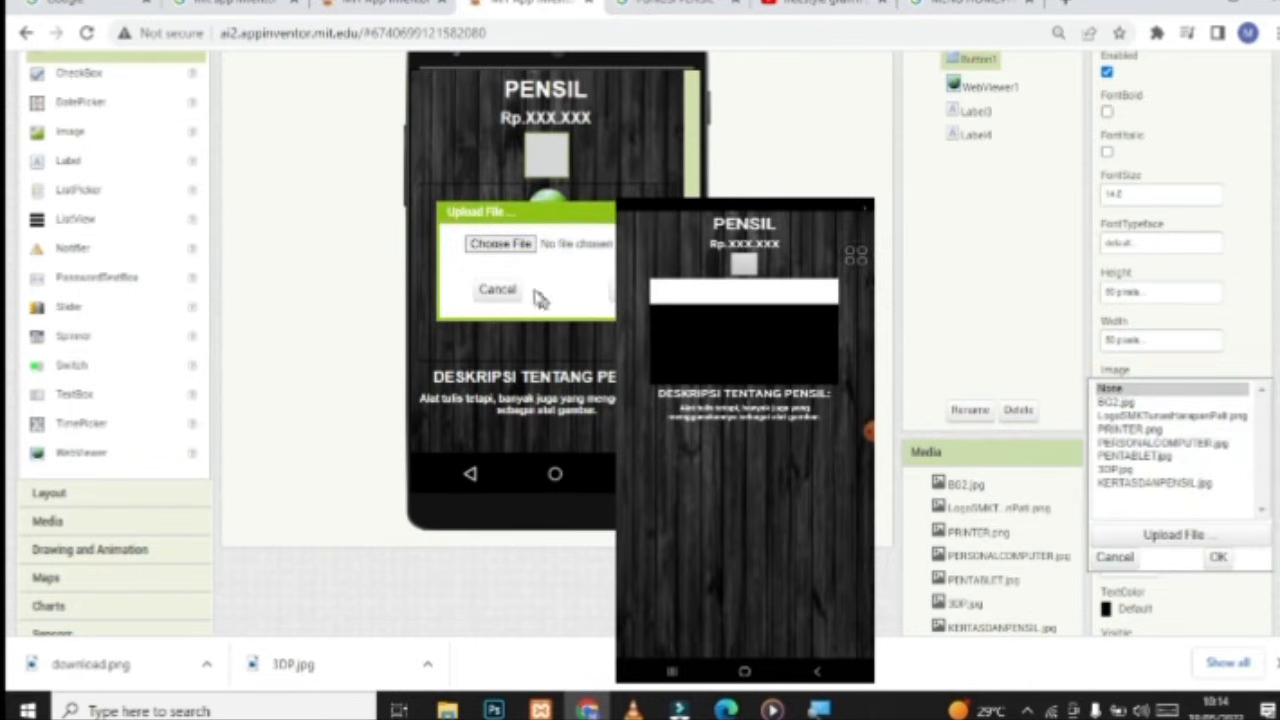
left_click(510, 258)
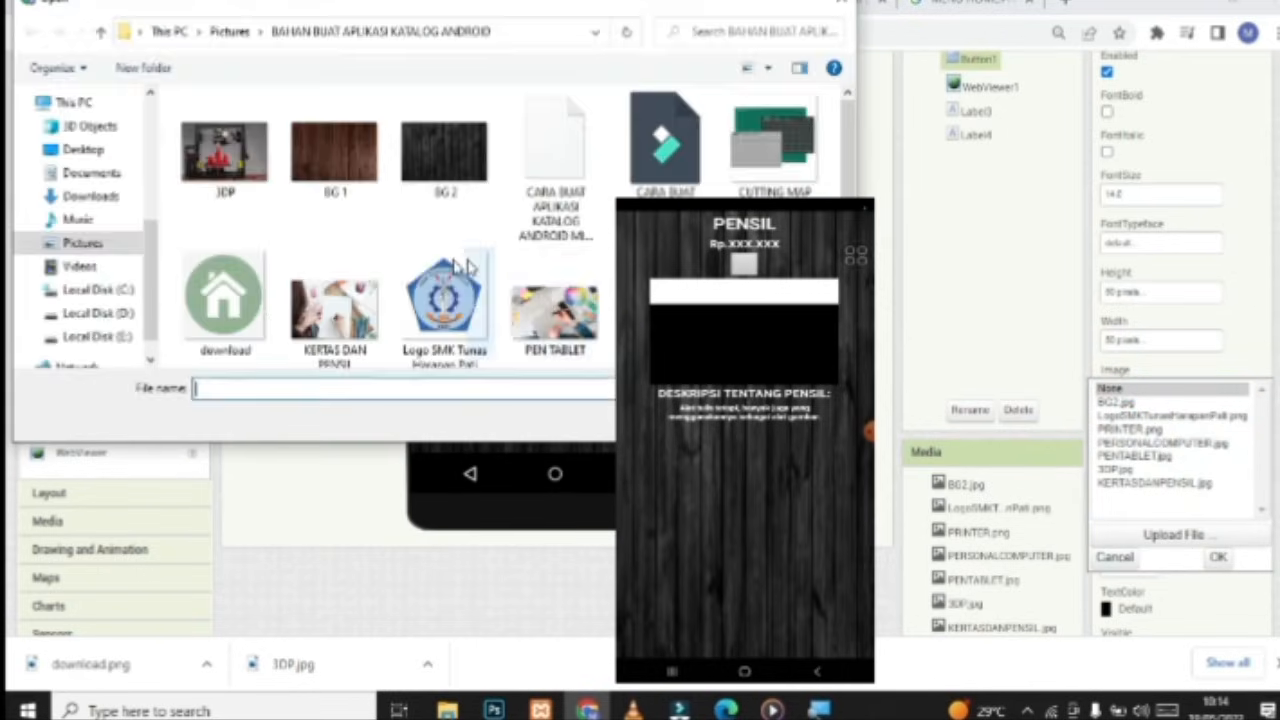
double_click(219, 311)
left_click(612, 292)
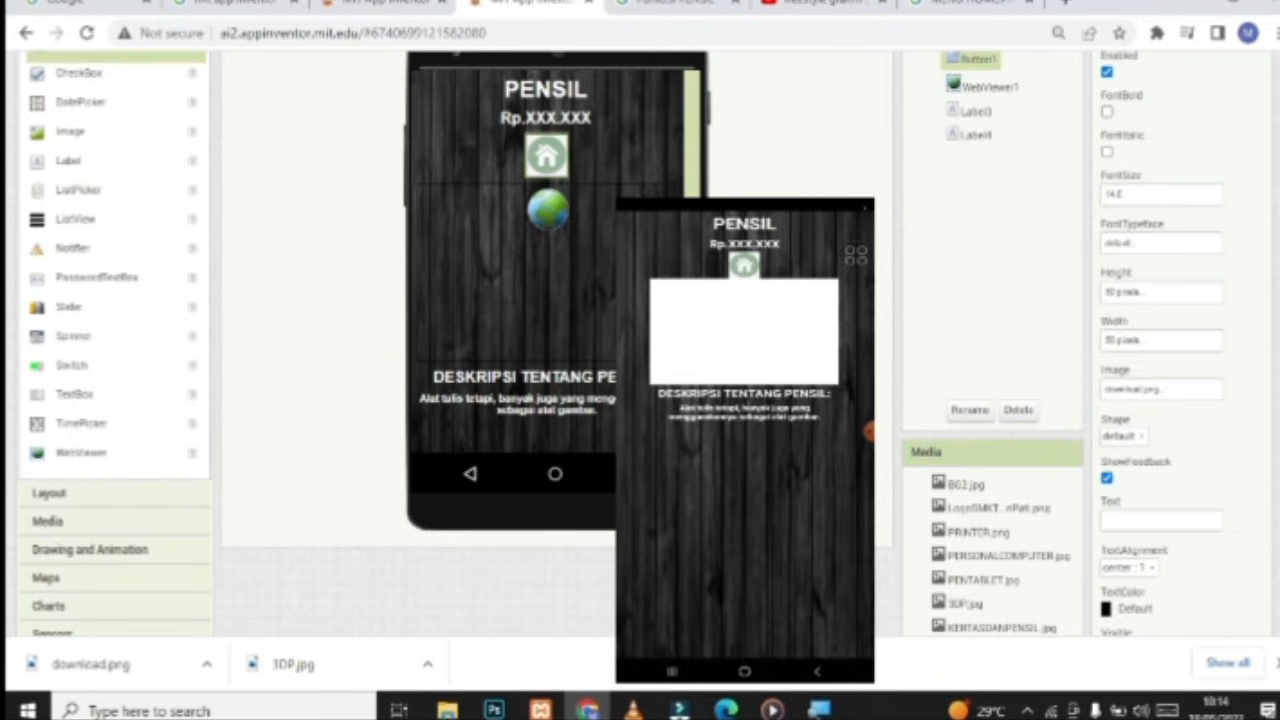
On the PRINT3D screen, add a Button between the price label and the WebViewer and clear its text
scroll(576, 328, "up", 3)
left_click(229, 117)
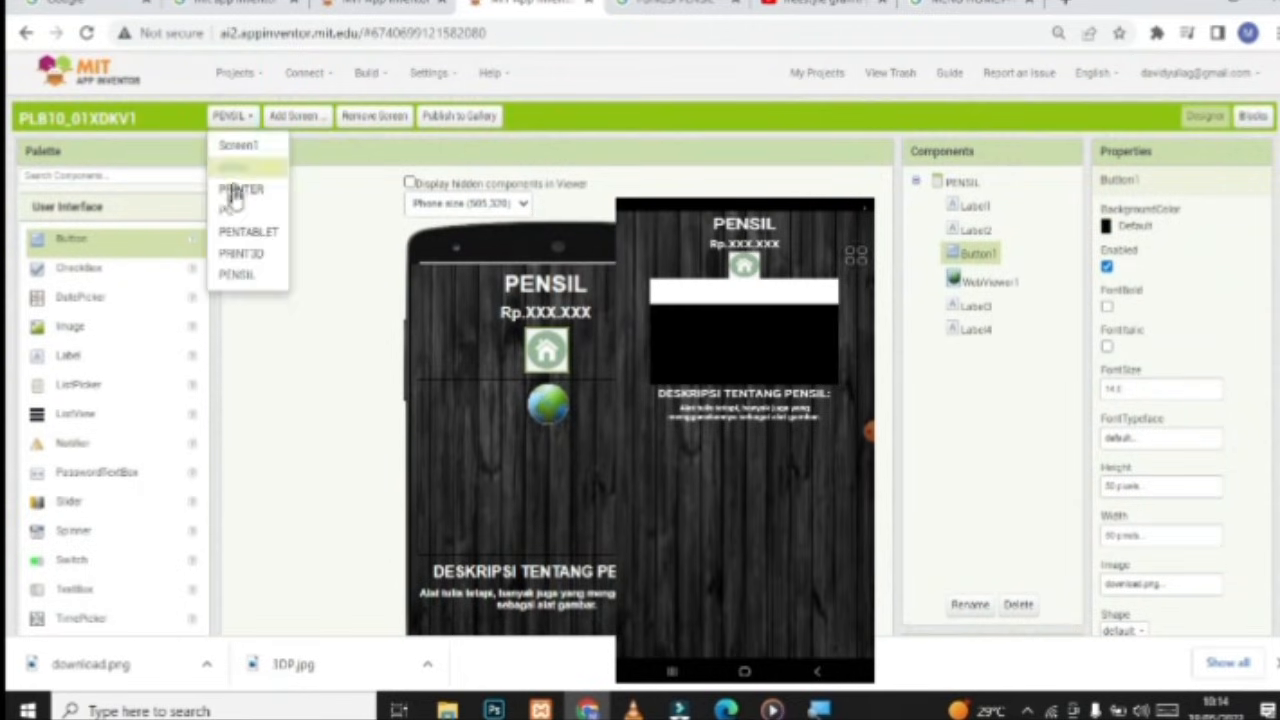
left_click(240, 258)
scroll(190, 340, "down", 2)
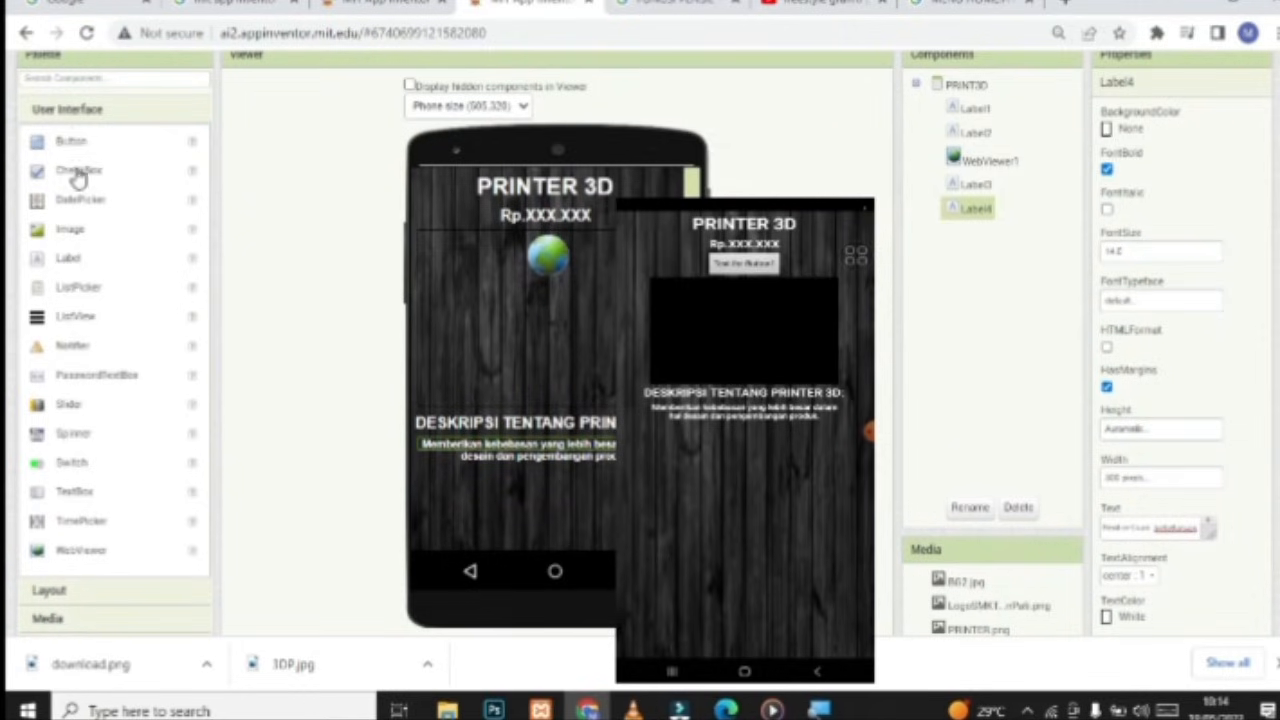
left_click_drag(73, 147, 576, 223)
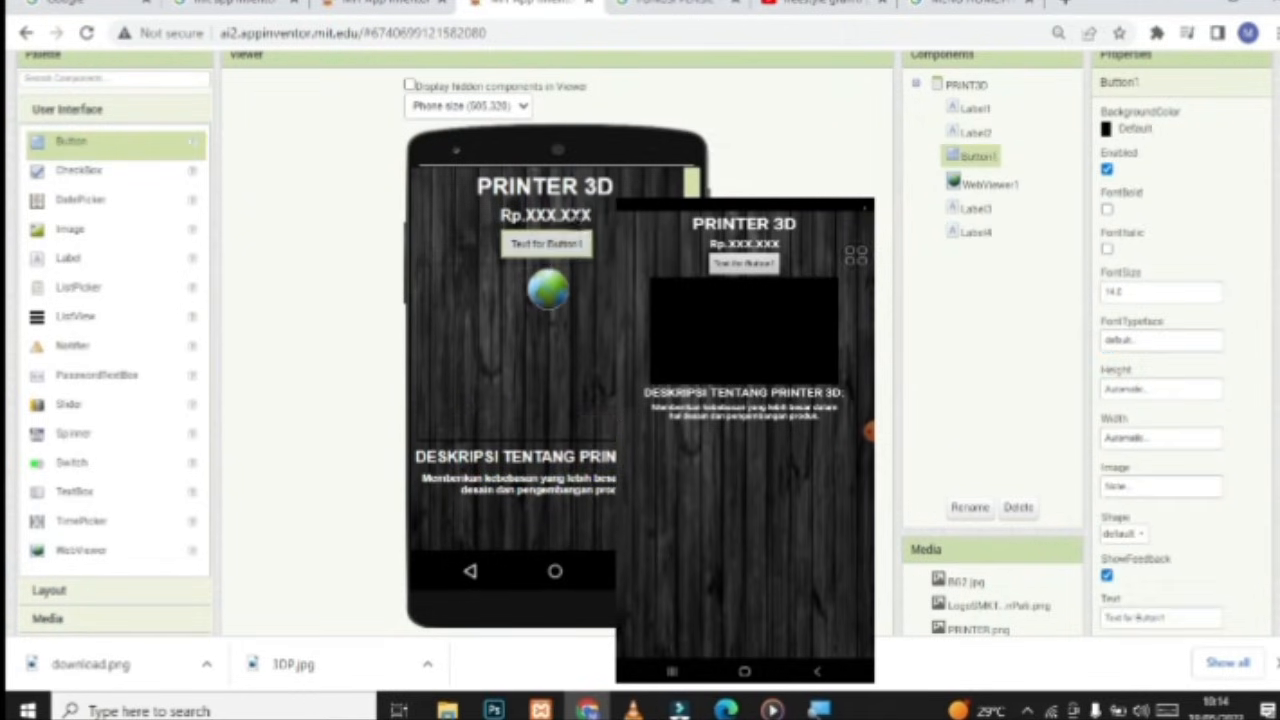
scroll(1231, 483, "down", 1)
triple_click(1150, 519)
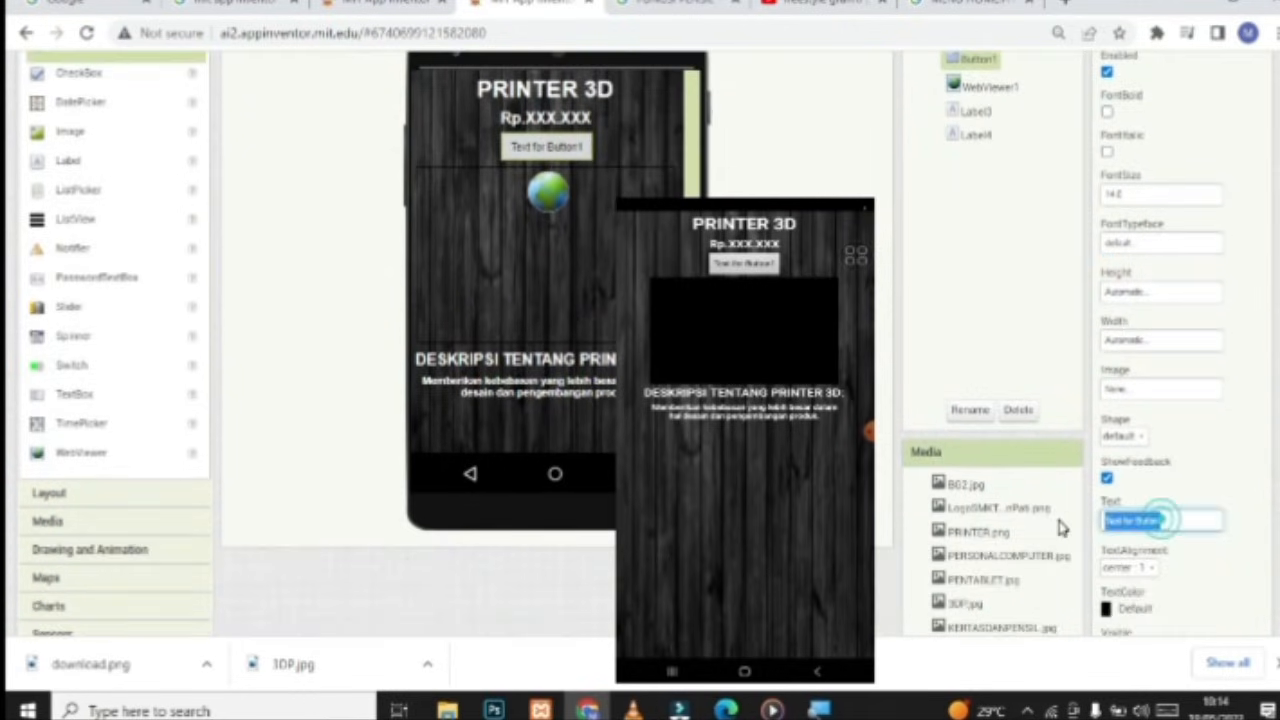
key("BackSpace")
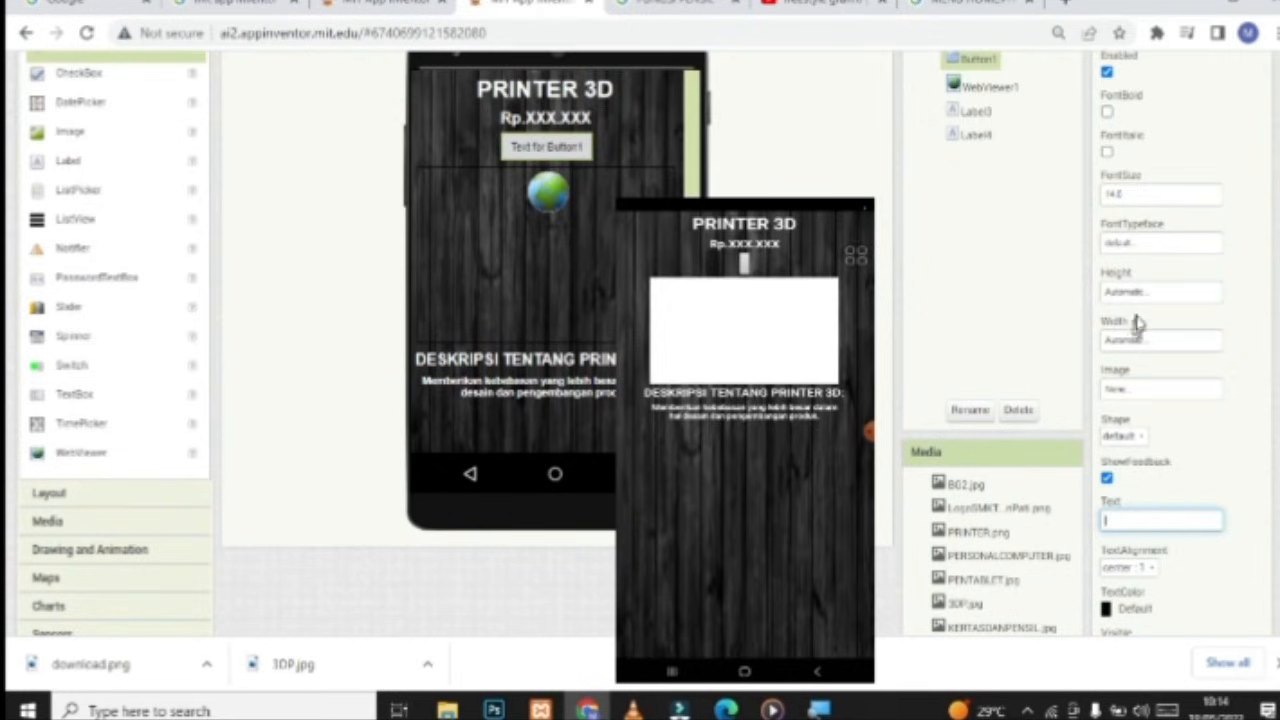
Set the height and width of the PRINT3D screen's Button1 to 50 pixels each
left_click(1150, 291)
left_click(1130, 314)
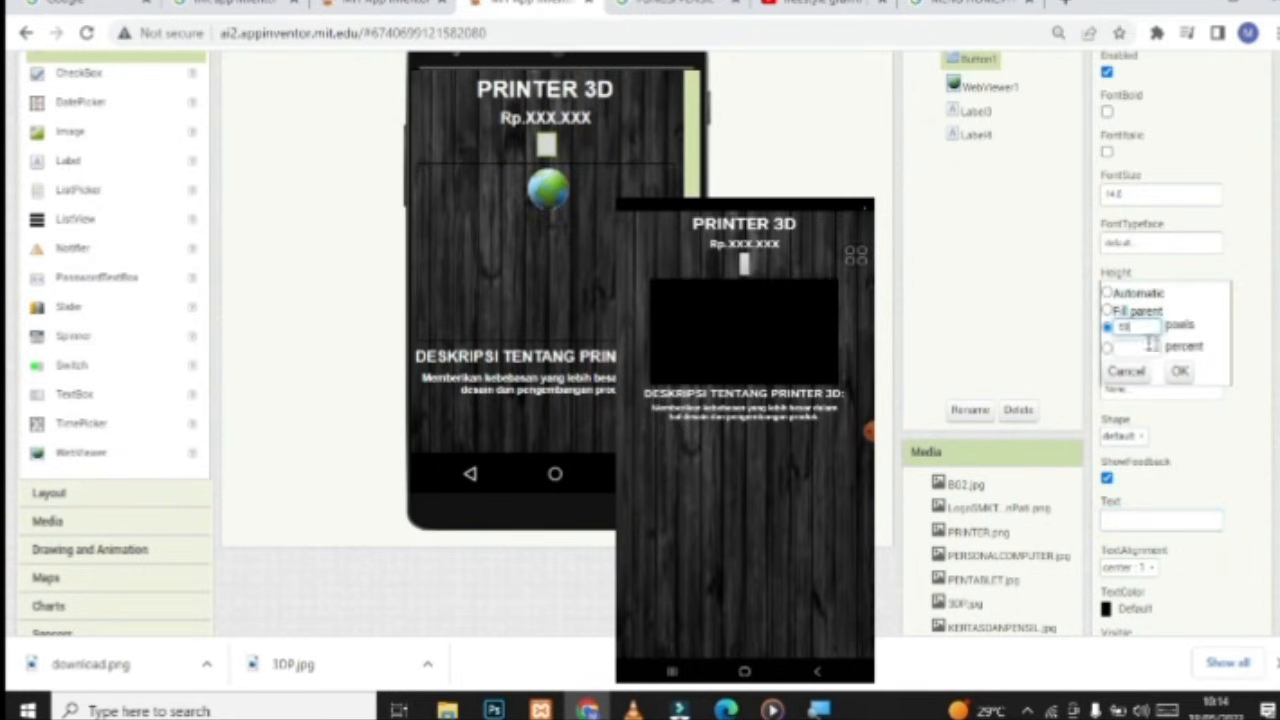
left_click(1176, 372)
left_click(1150, 340)
left_click(1133, 372)
type("50")
left_click(1180, 420)
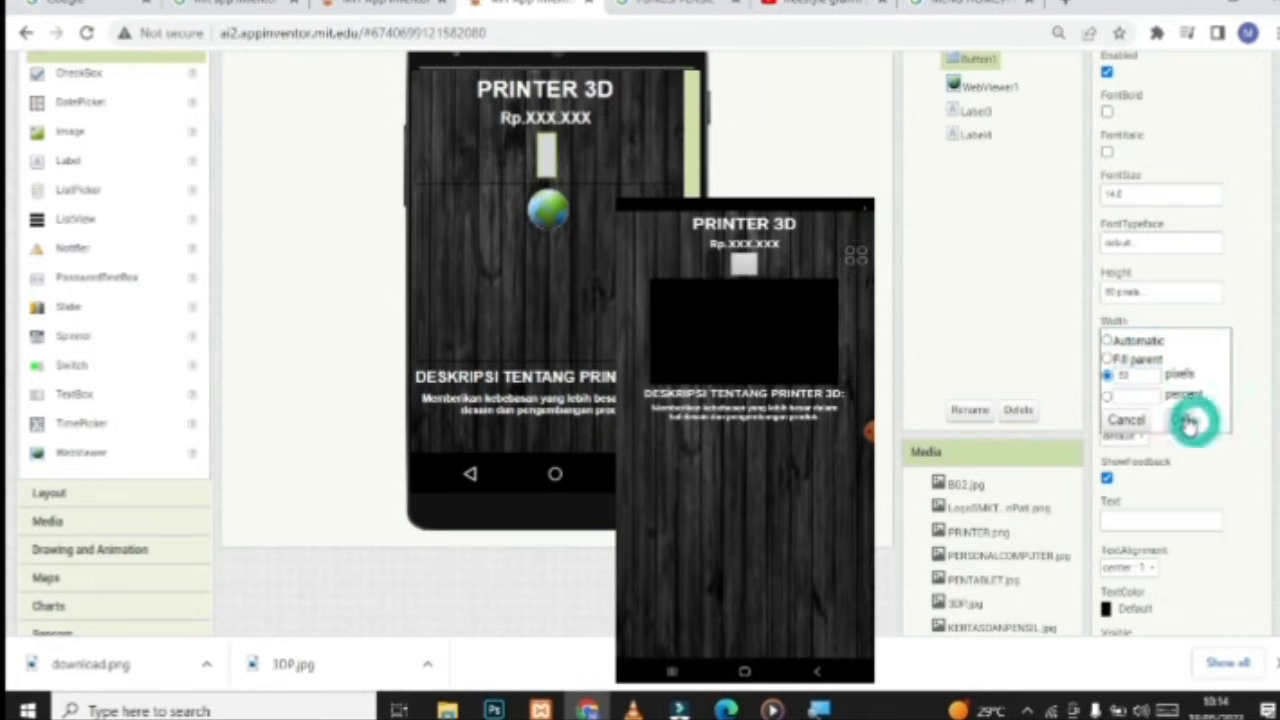
Assign download.png as the image of Button1 on the PRINT3D screen
left_click(1160, 390)
left_click(1145, 498)
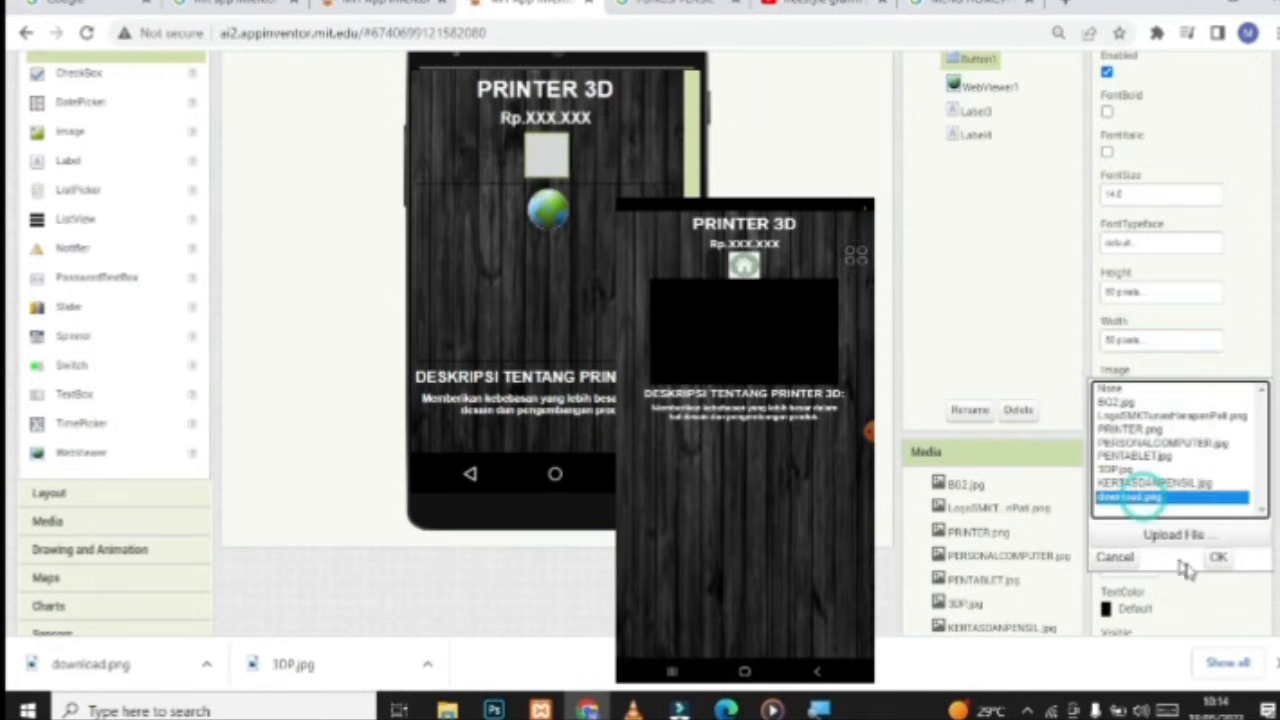
left_click(1218, 557)
On the PENTABLET screen, add a Button between the price label and the WebViewer
scroll(592, 336, "up", 2)
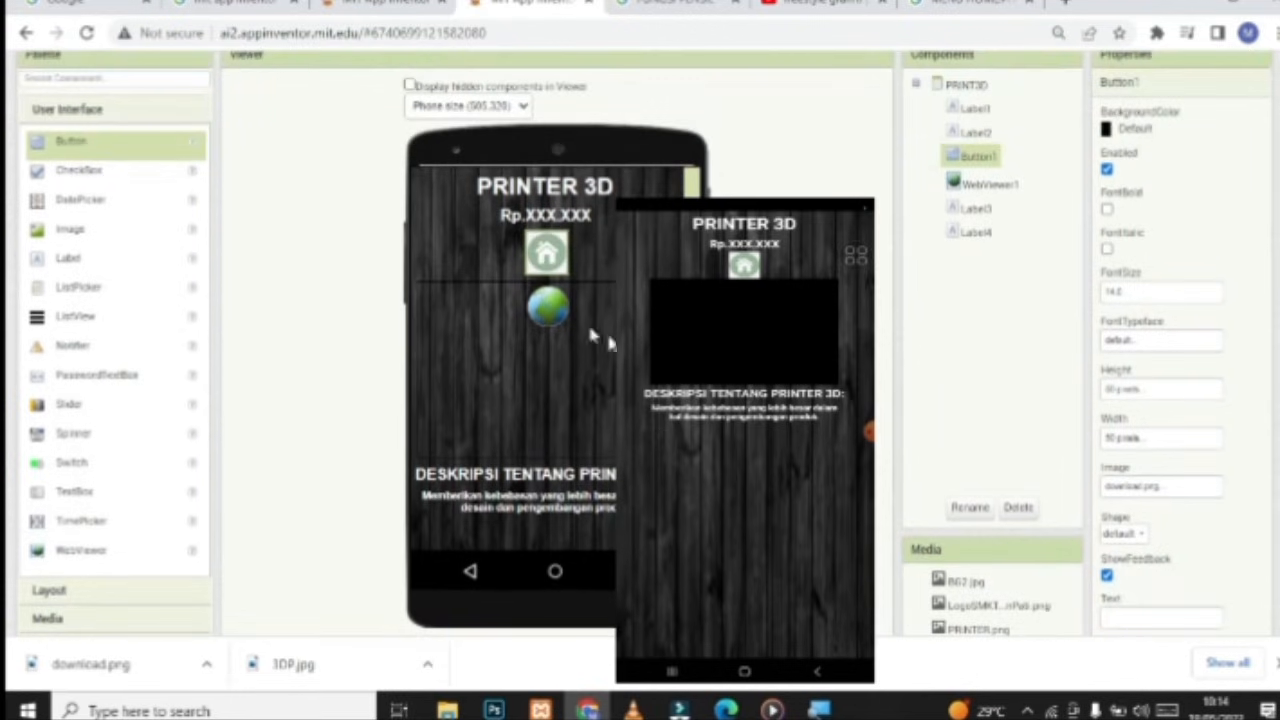
scroll(240, 190, "up", 2)
left_click(240, 116)
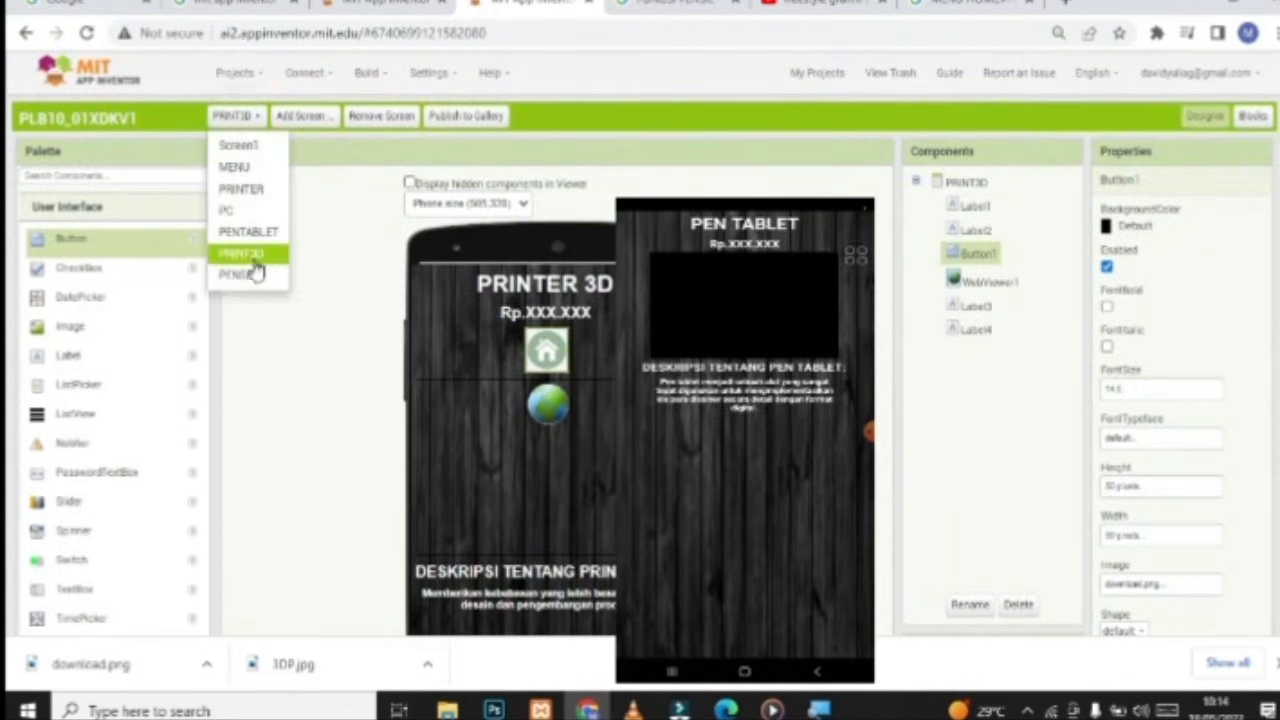
left_click(250, 240)
left_click_drag(72, 240, 532, 322)
Set the height and width of the PENTABLET screen's Button1 to 50 pixels each
scroll(1100, 375, "down", 1)
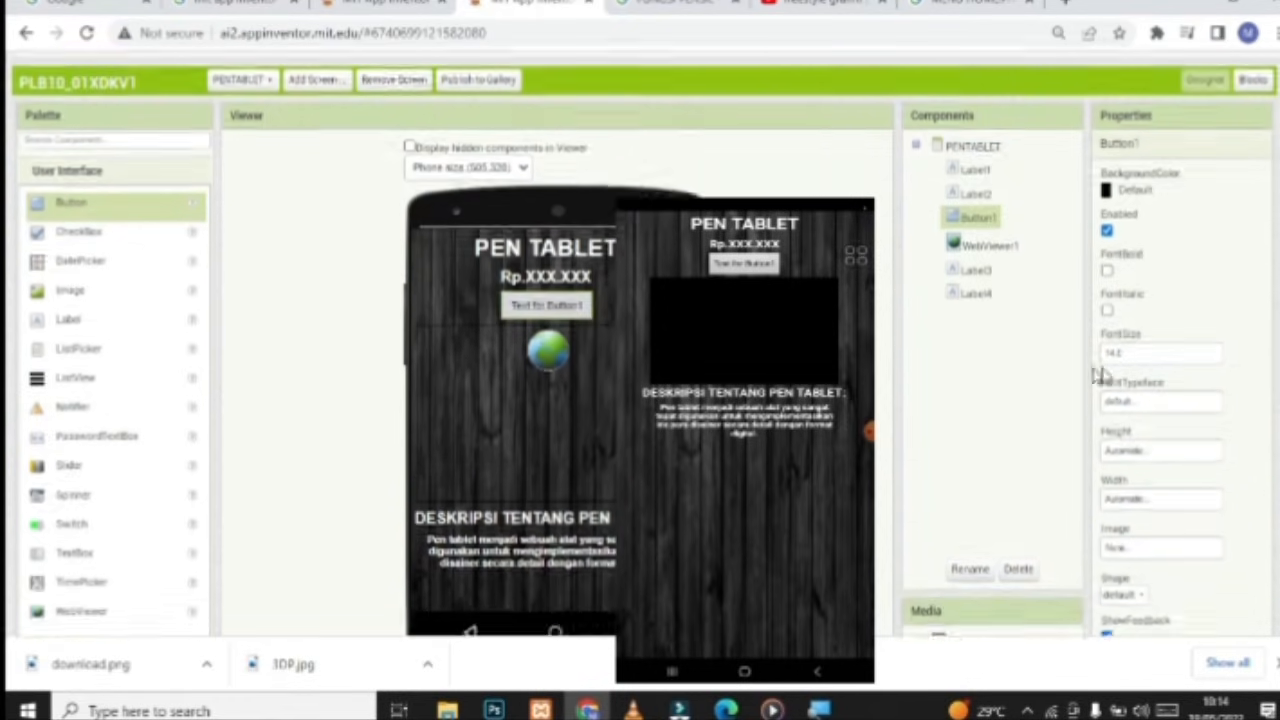
scroll(1100, 375, "down", 1)
left_click(1155, 390)
left_click(1132, 426)
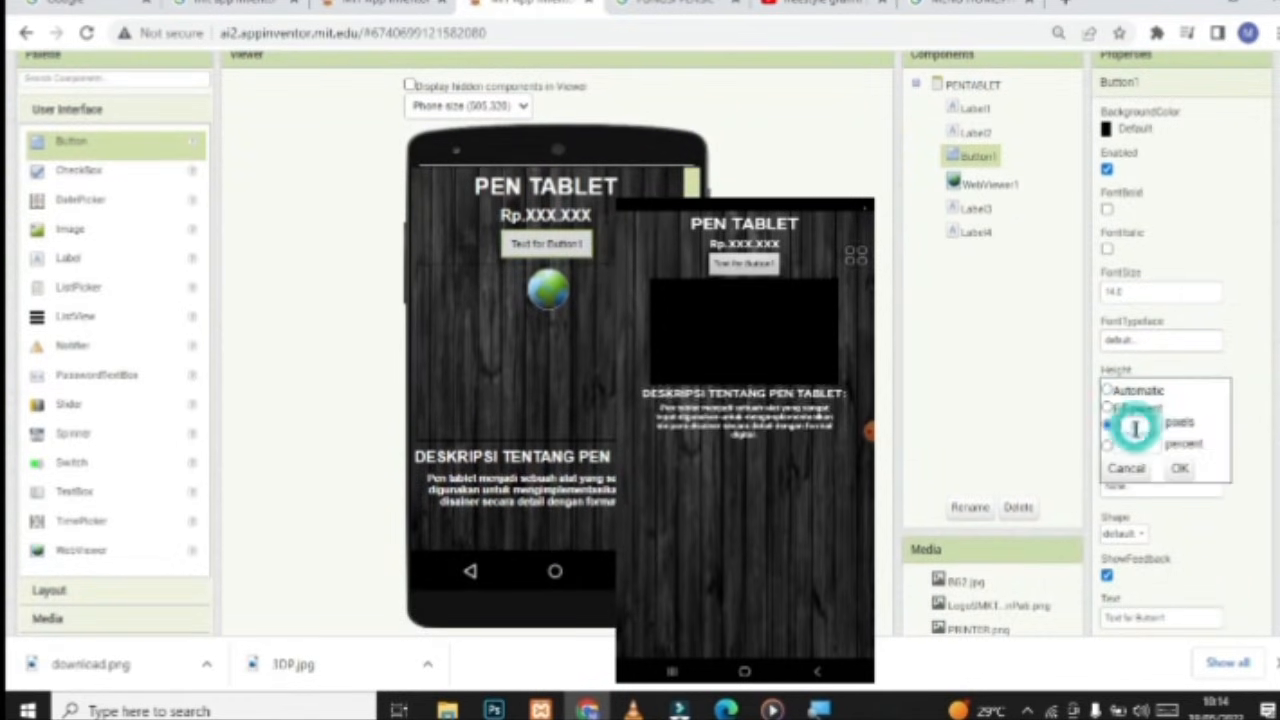
left_click(1181, 469)
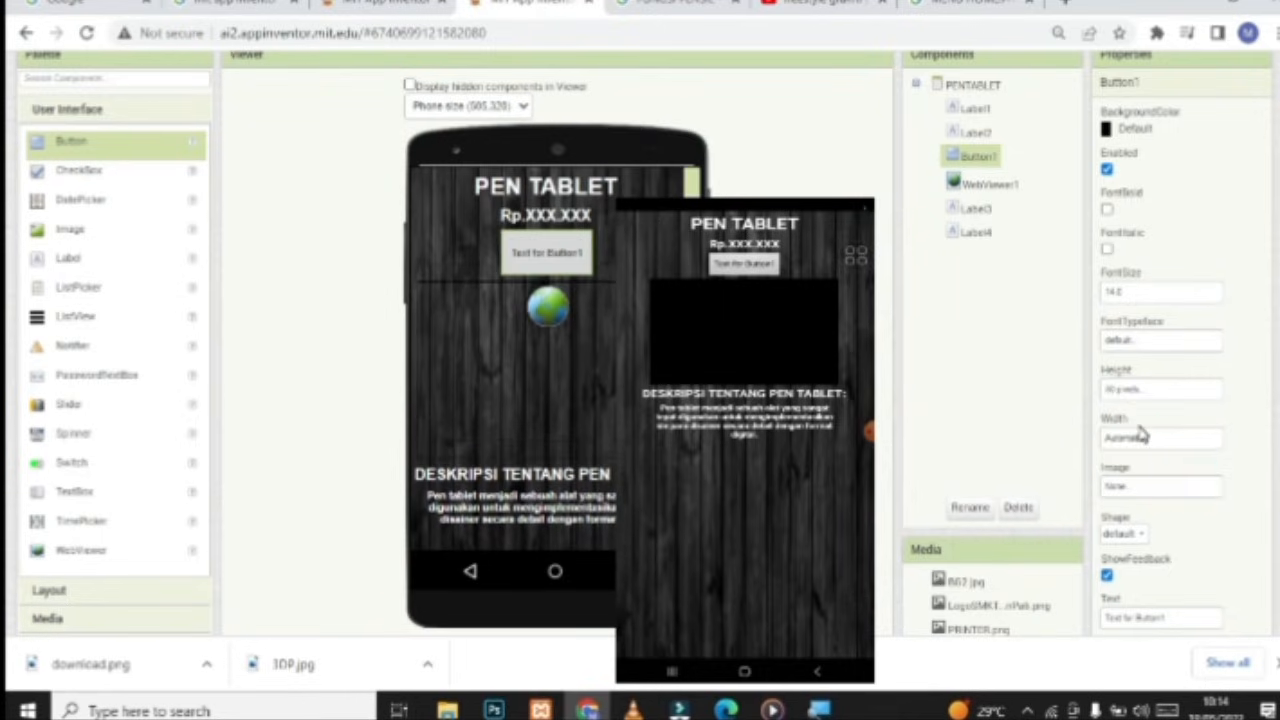
left_click(1138, 436)
left_click(1135, 470)
type("50")
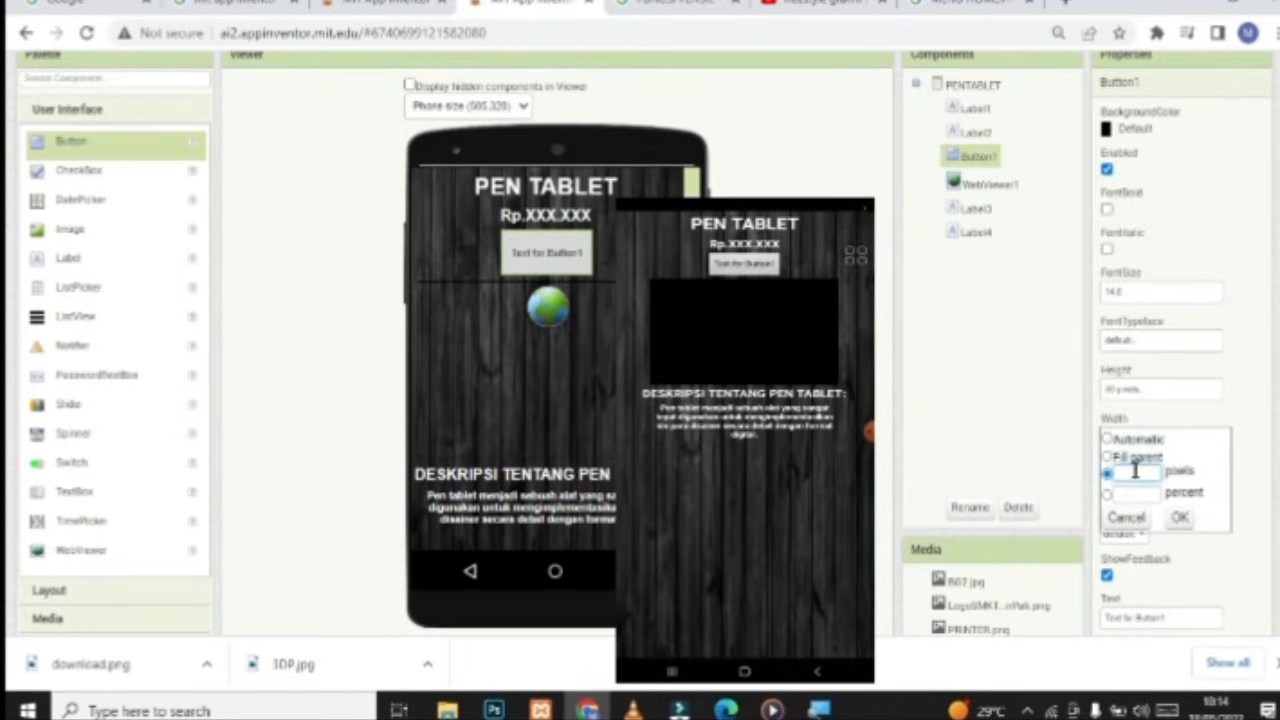
left_click(1180, 517)
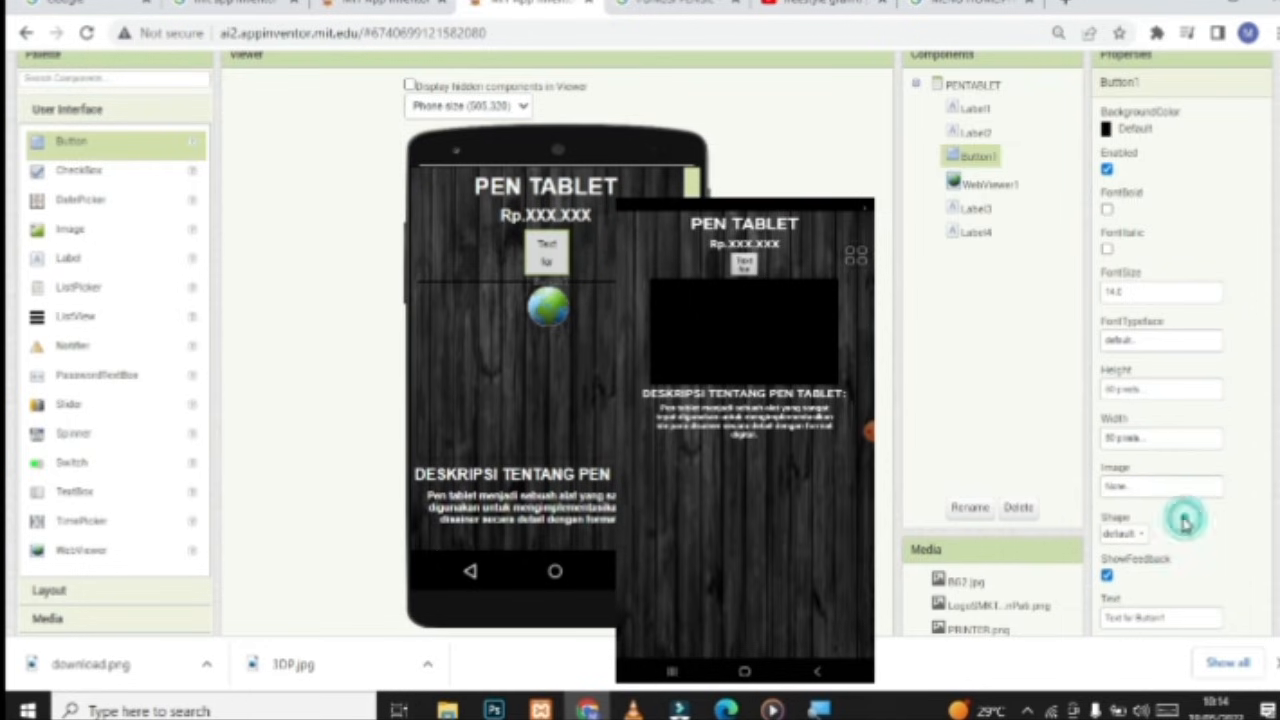
Assign download.png as the image of the PENTABLET screen's Button1 and clear its text
scroll(1170, 480, "down", 1)
left_click(1152, 392)
left_click(1130, 497)
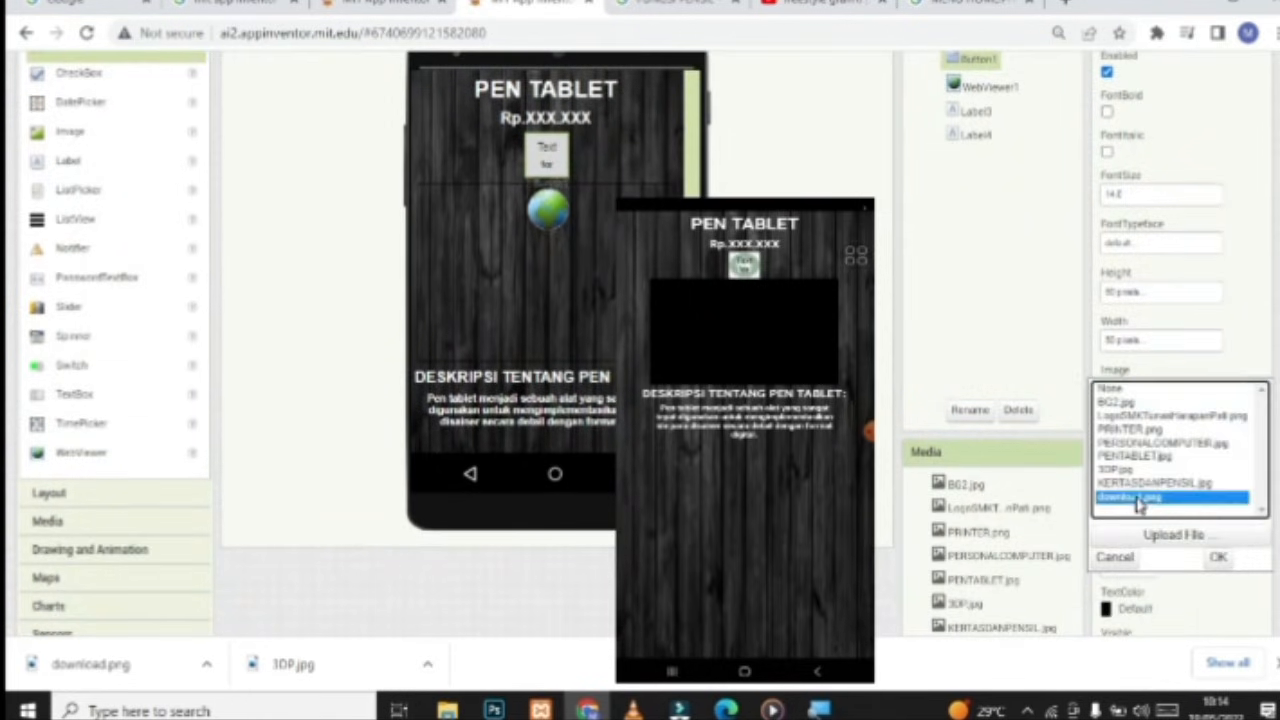
left_click(1218, 557)
scroll(1187, 530, "down", 1)
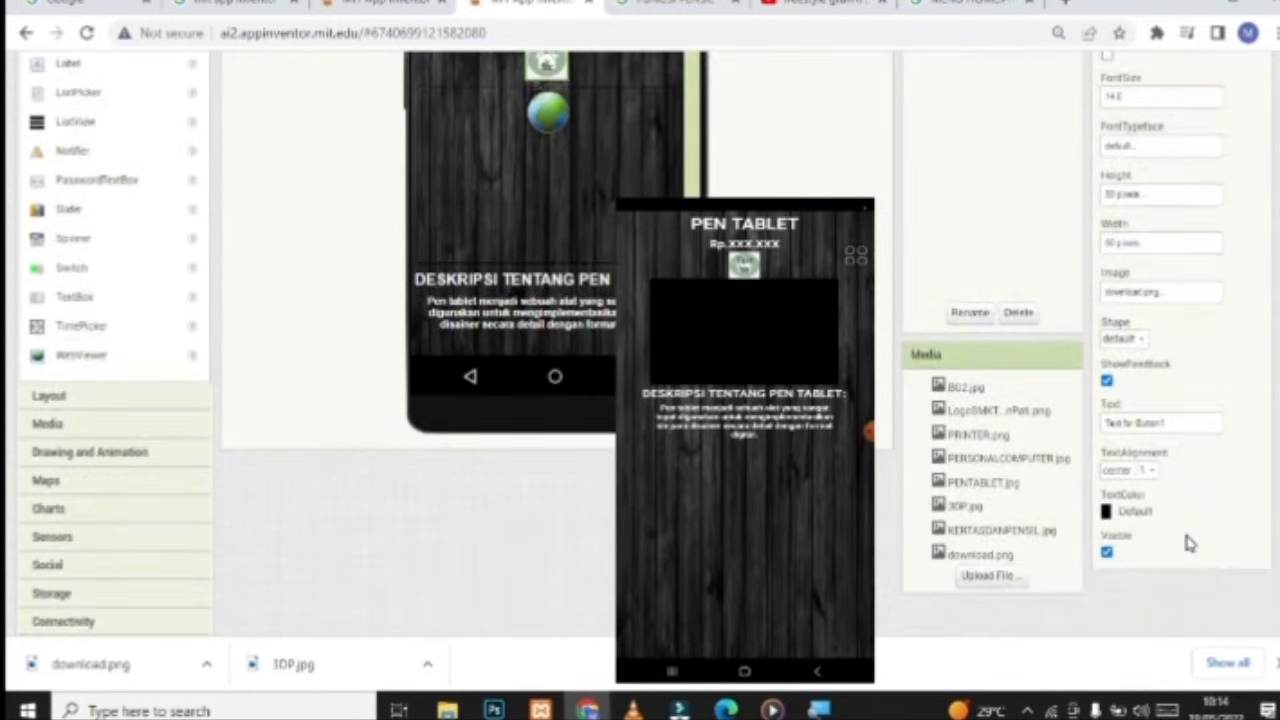
triple_click(1177, 422)
key("BackSpace")
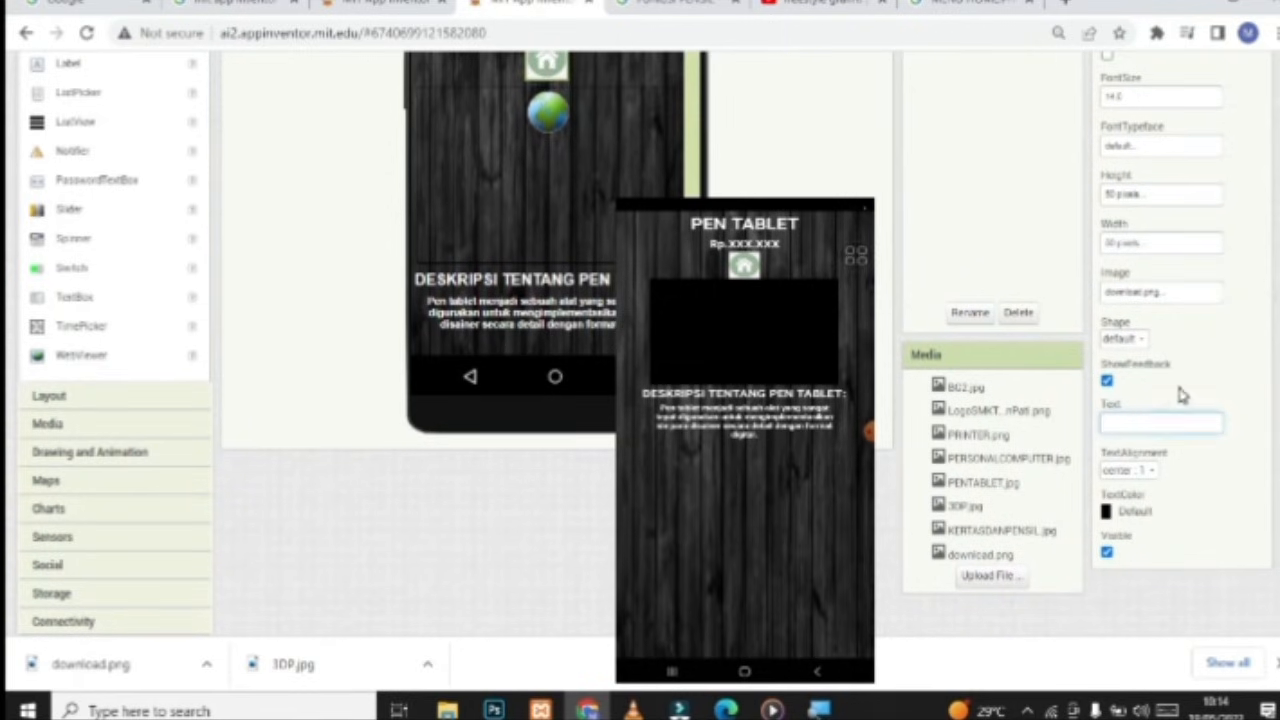
On the PC screen, add a Button between the price label and the WebViewer
scroll(1106, 390, "up", 1)
scroll(329, 166, "up", 3)
left_click(262, 117)
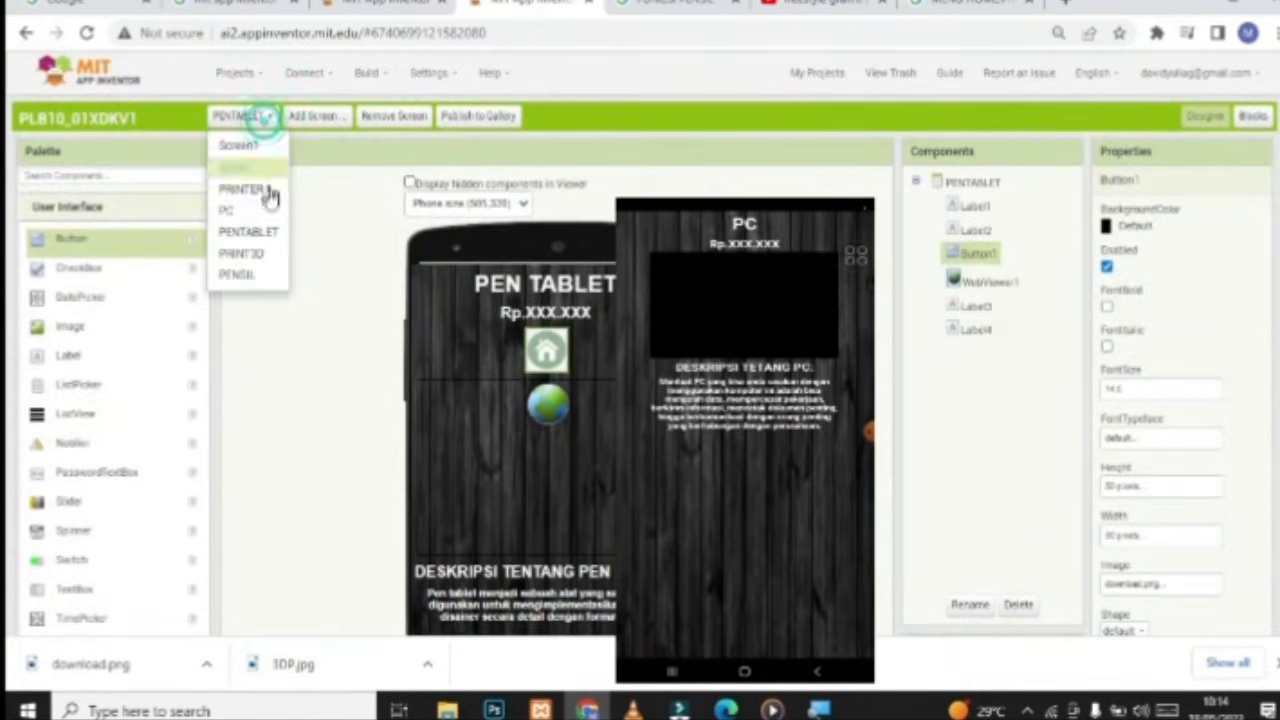
left_click(254, 211)
scroll(530, 312, "down", 1)
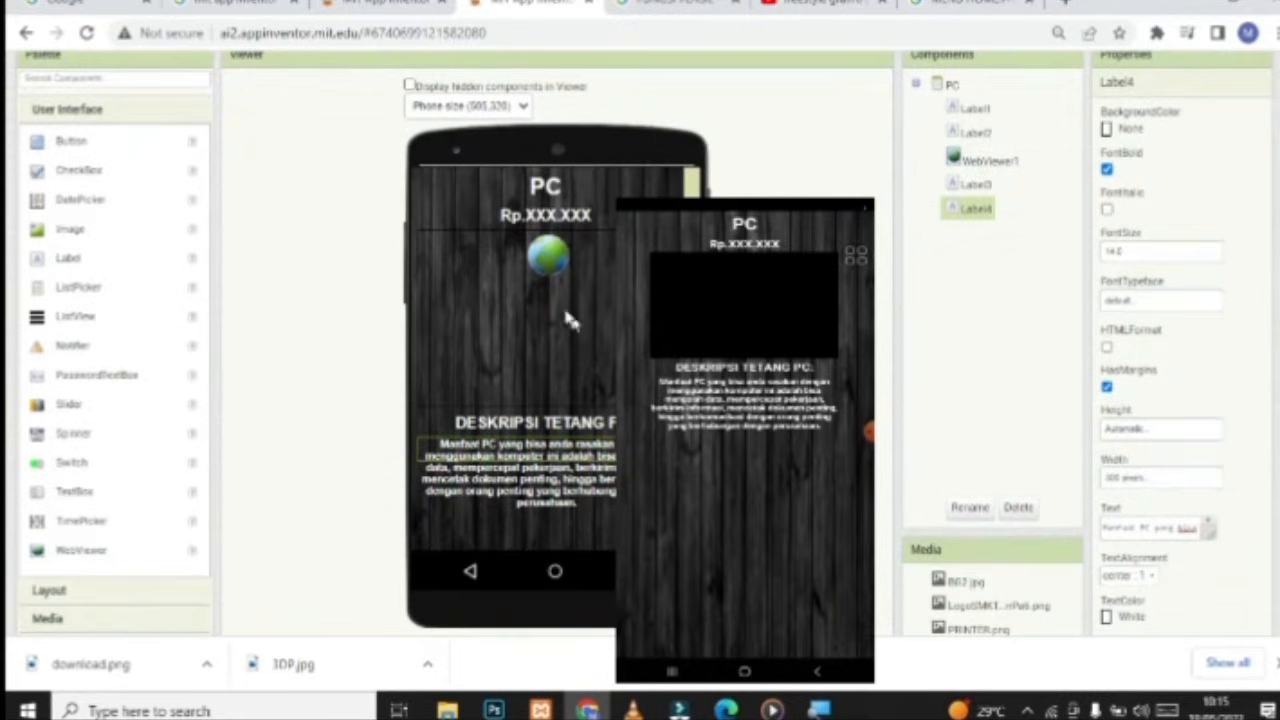
left_click_drag(72, 142, 578, 235)
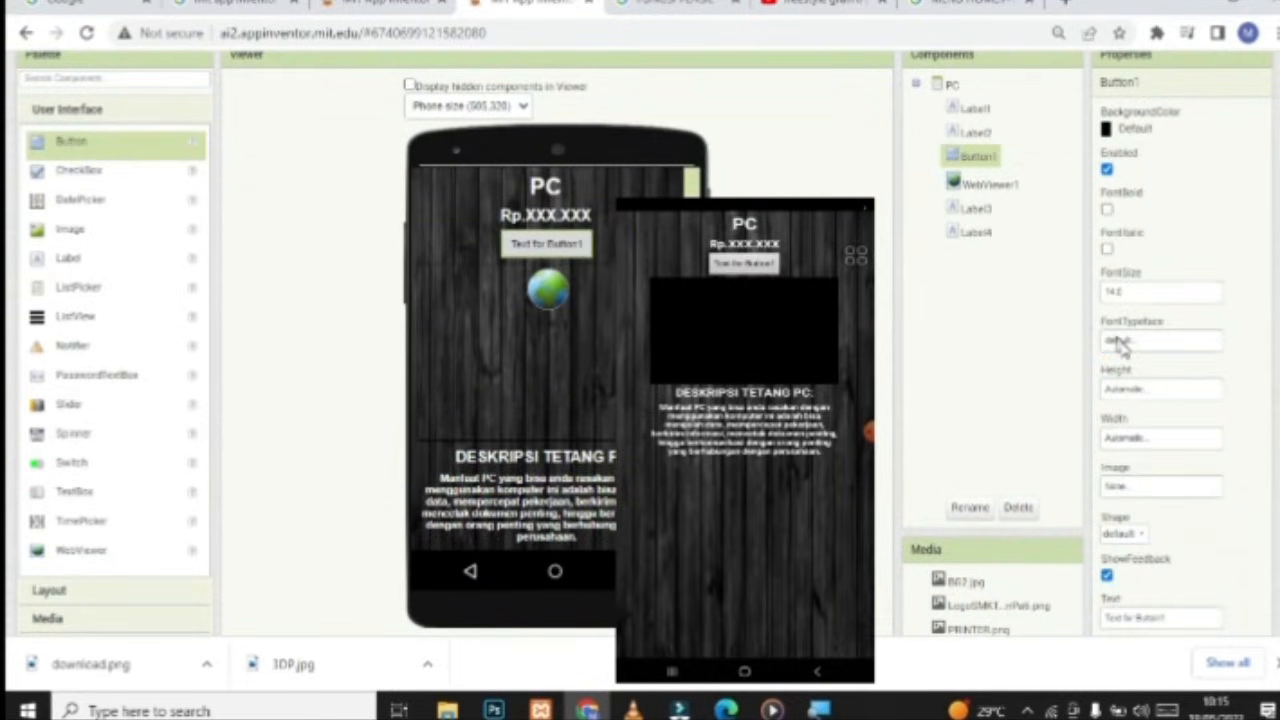
Set the height and width of the PC screen's Button1 to 50 pixels each
left_click(1150, 390)
left_click(1128, 408)
left_click(1128, 424)
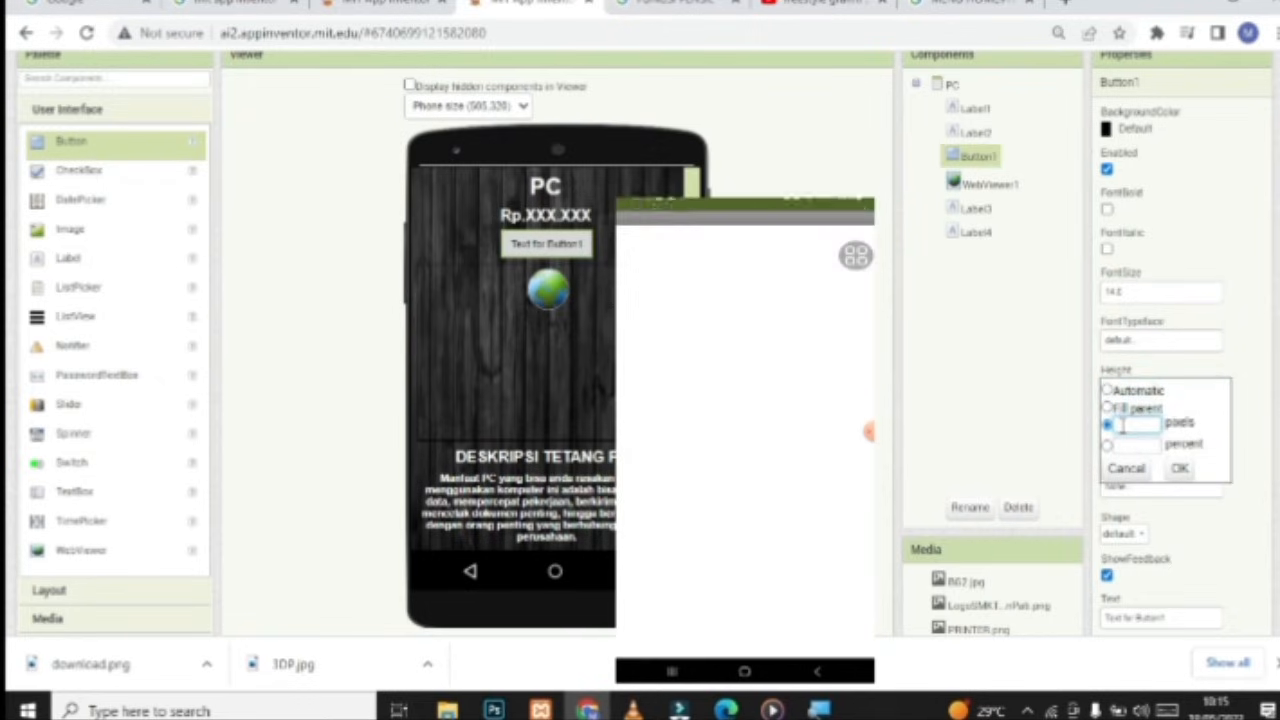
left_click(1186, 474)
left_click(1150, 436)
left_click(1128, 456)
left_click(1133, 470)
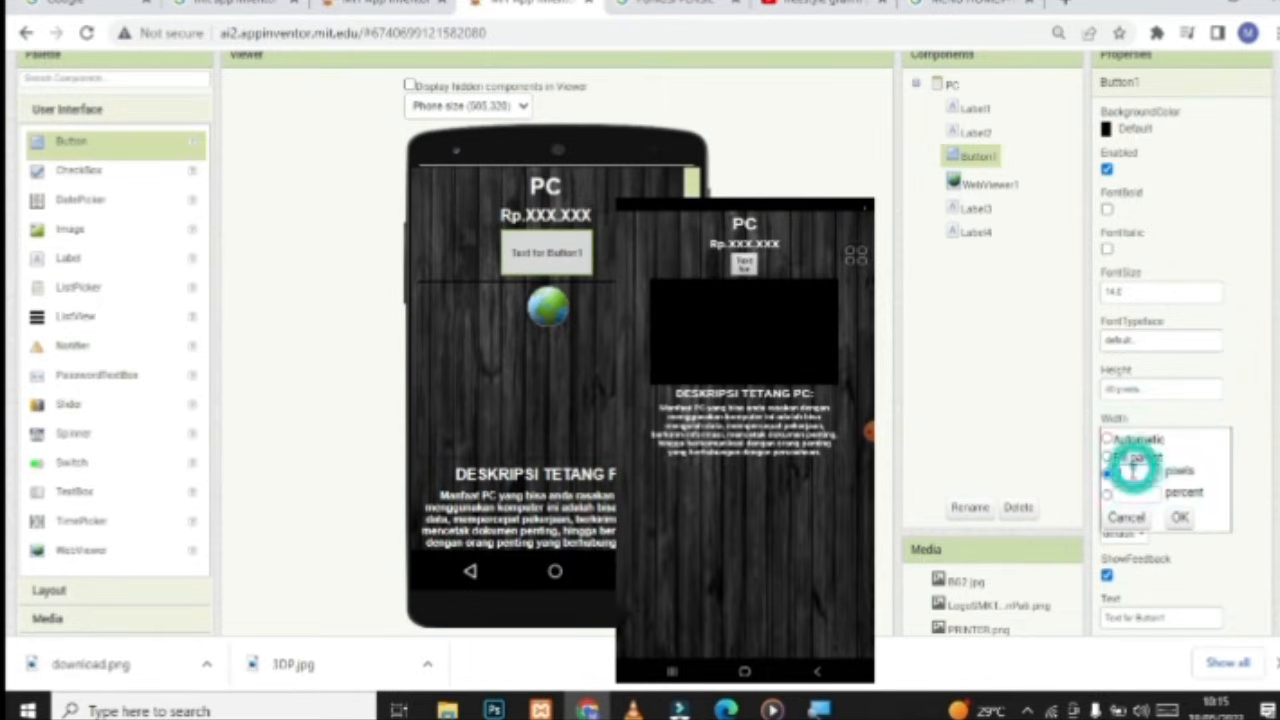
left_click(1181, 512)
Assign download.png as the image of the PC screen's Button1 and clear its text
left_click(1180, 490)
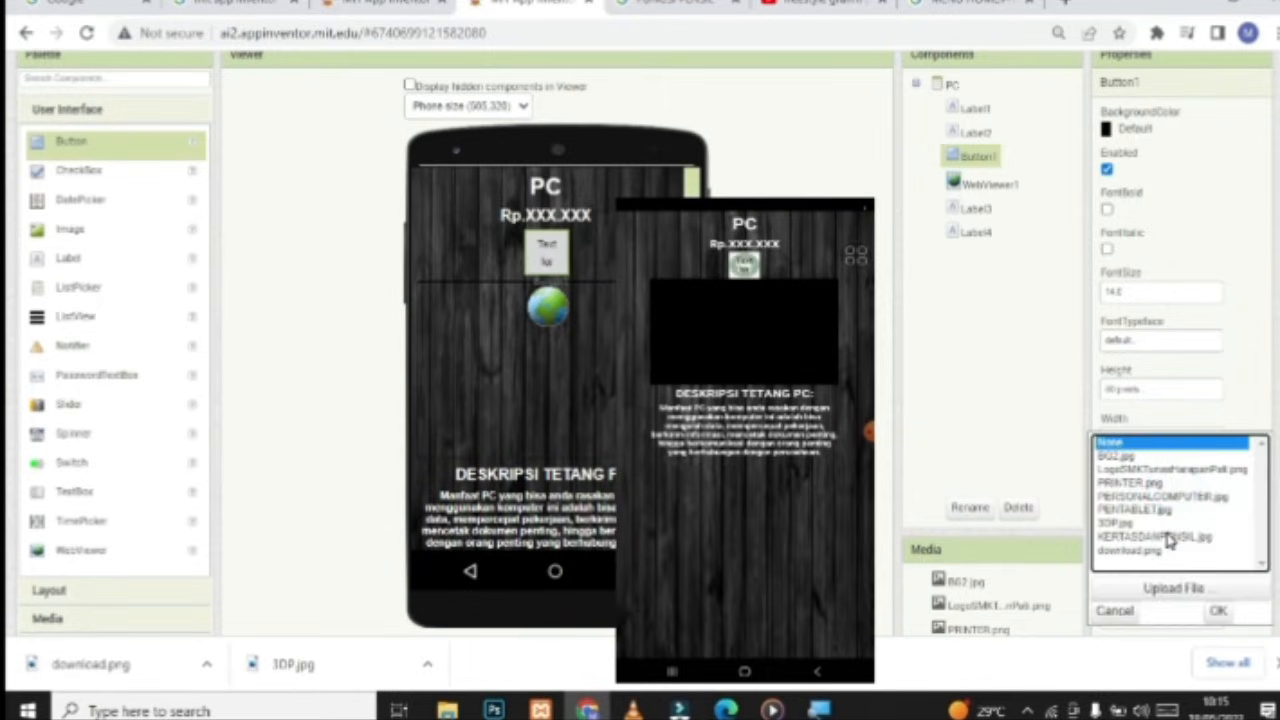
left_click(1160, 551)
left_click(1218, 611)
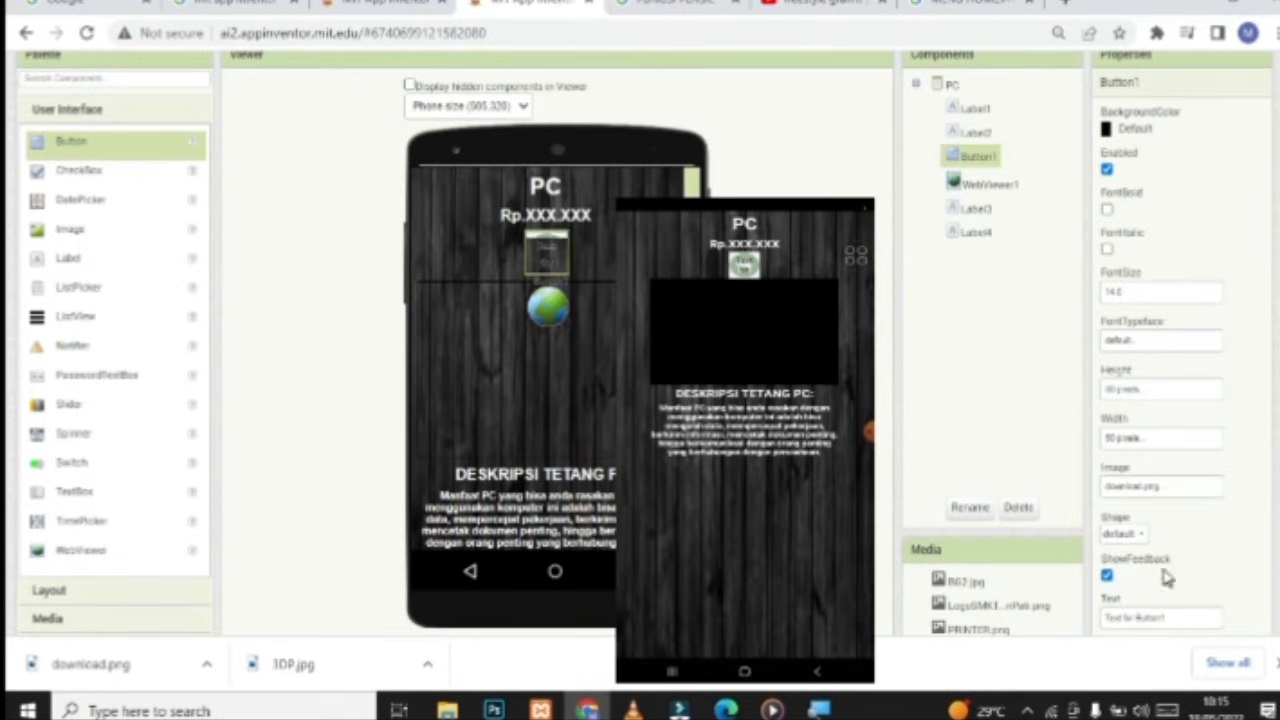
scroll(1163, 557, "down", 1)
triple_click(1160, 518)
key("BackSpace")
scroll(577, 368, "up", 2)
scroll(577, 368, "down", 2)
scroll(114, 251, "up", 2)
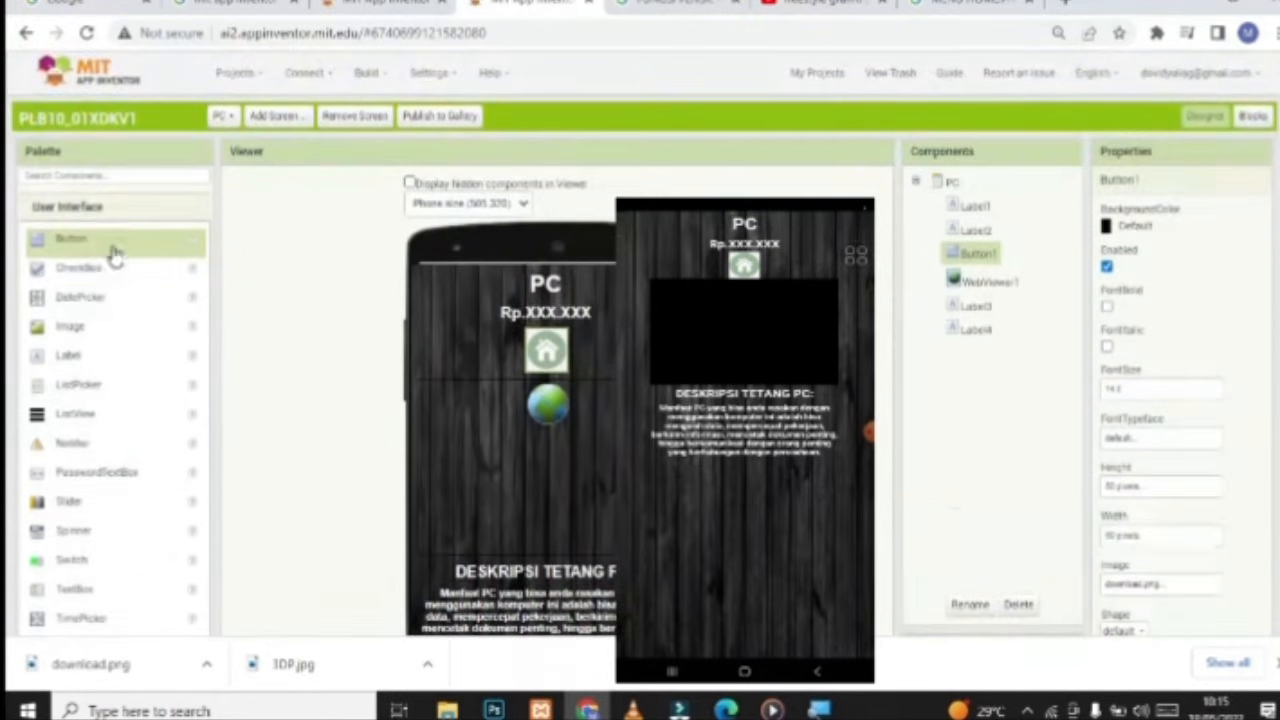
On the PRINTER screen, add a Button between the price label and the WebViewer
left_click(222, 116)
left_click(240, 190)
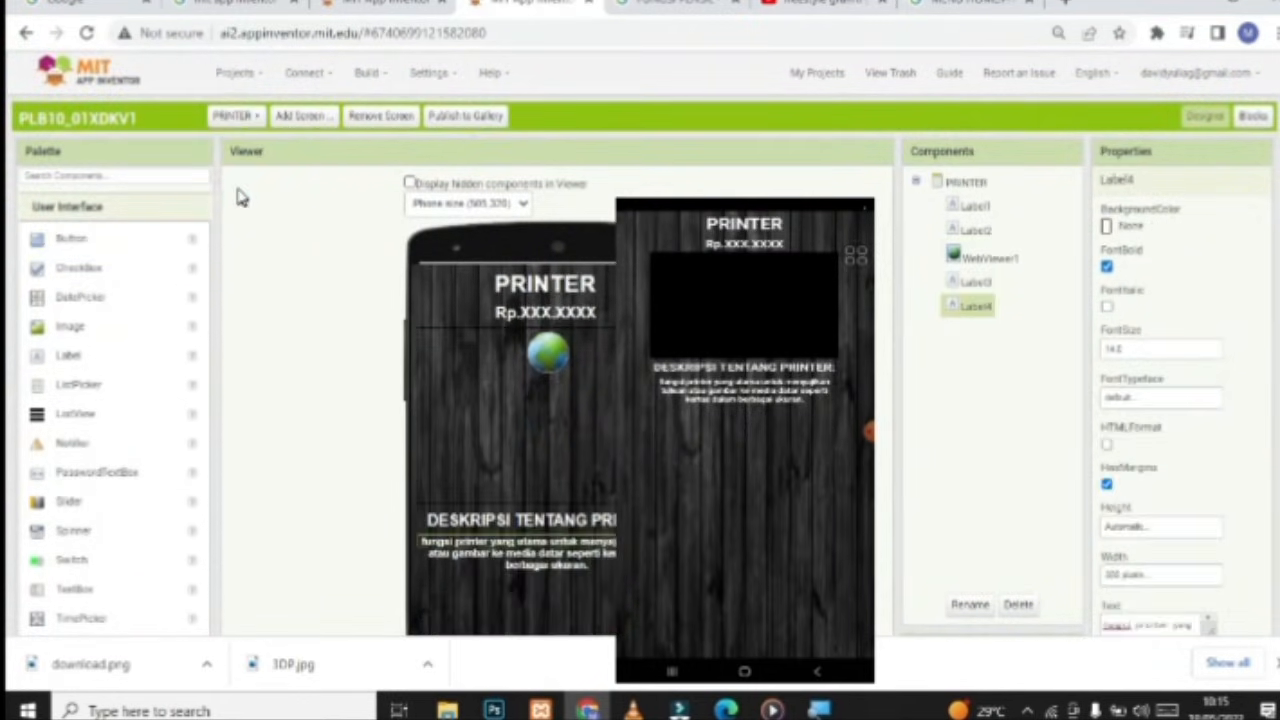
left_click_drag(75, 245, 545, 330)
scroll(1100, 410, "down", 1)
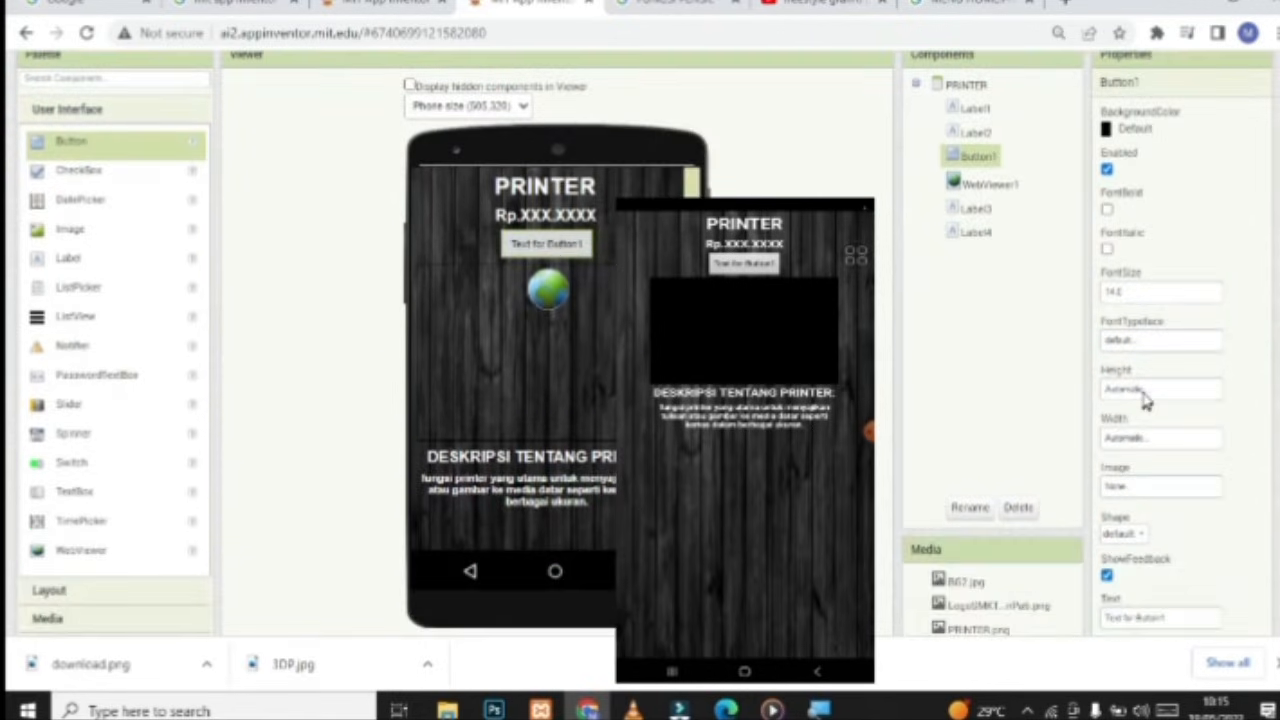
Set the height and width of the PRINTER screen's Button1 to 50 pixels each
left_click(1125, 390)
left_click(1145, 428)
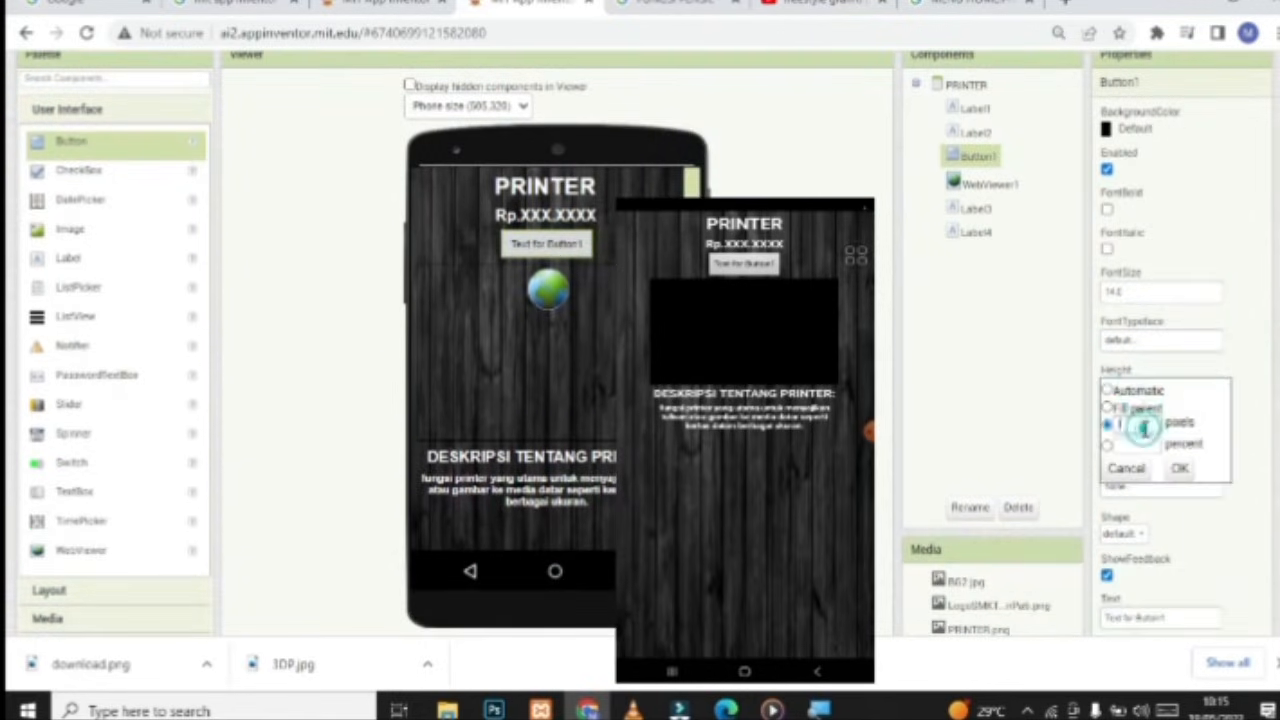
left_click(1178, 469)
left_click(1125, 438)
left_click(1133, 476)
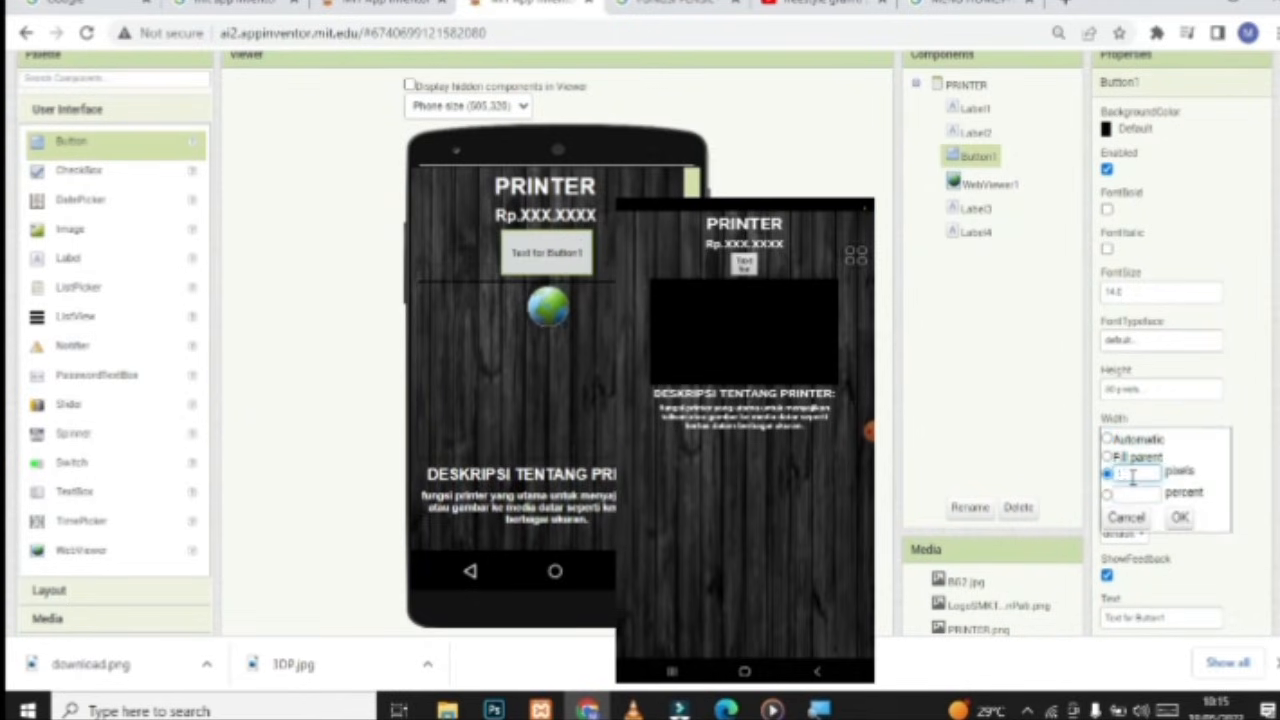
type("50")
left_click(1180, 516)
Assign download.png as the image of the PRINTER screen's Button1 and clear its text
left_click(1160, 492)
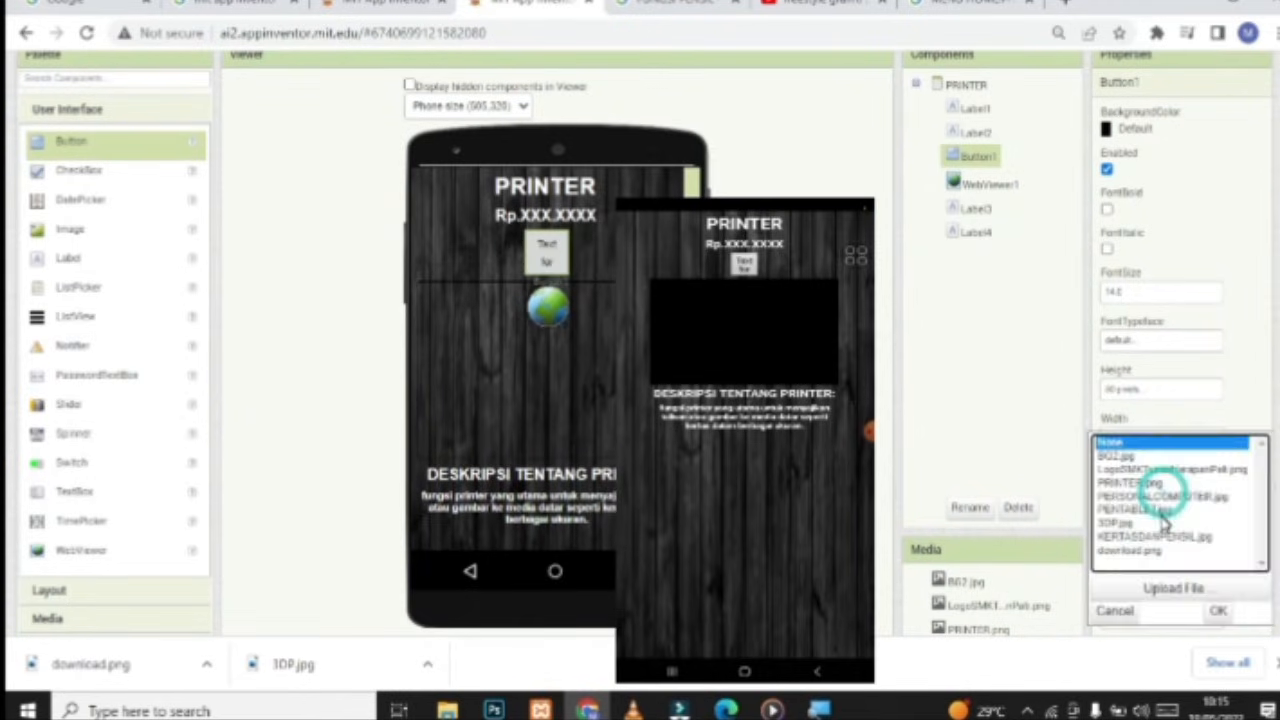
left_click(1143, 552)
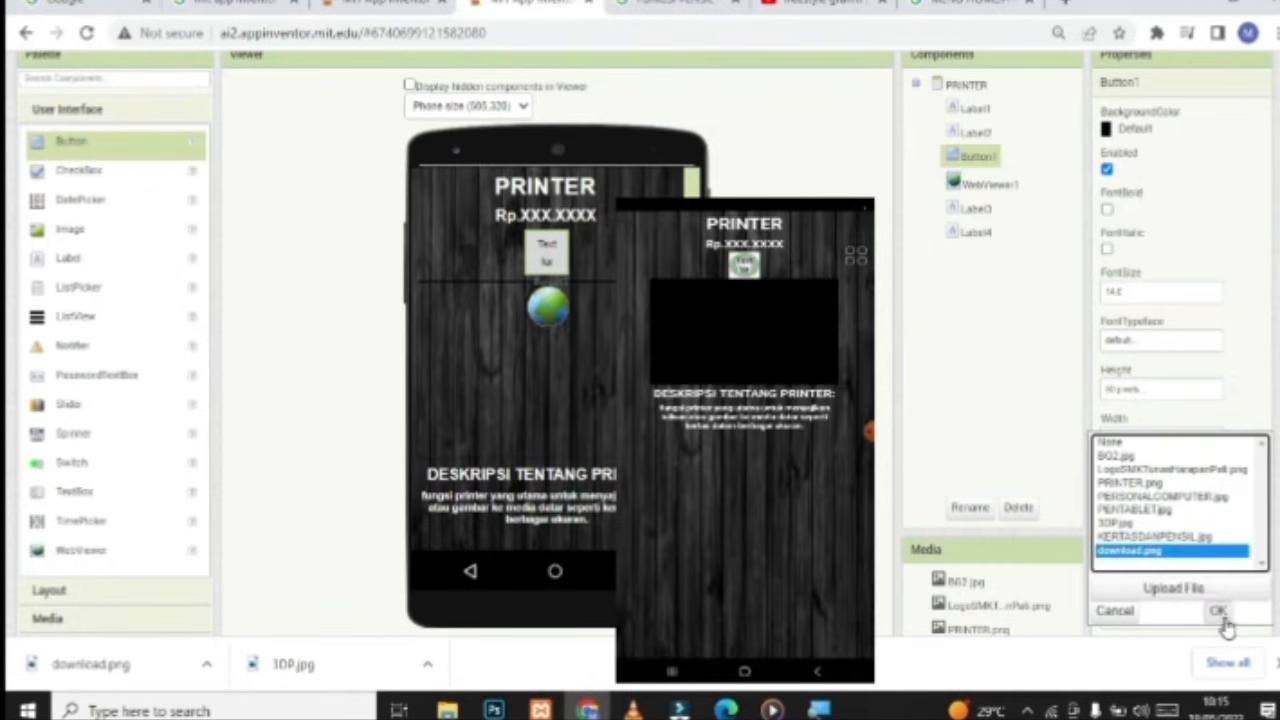
left_click(1218, 610)
scroll(1208, 545, "down", 1)
left_click_drag(1182, 517, 1025, 523)
key("BackSpace")
scroll(445, 272, "up", 2)
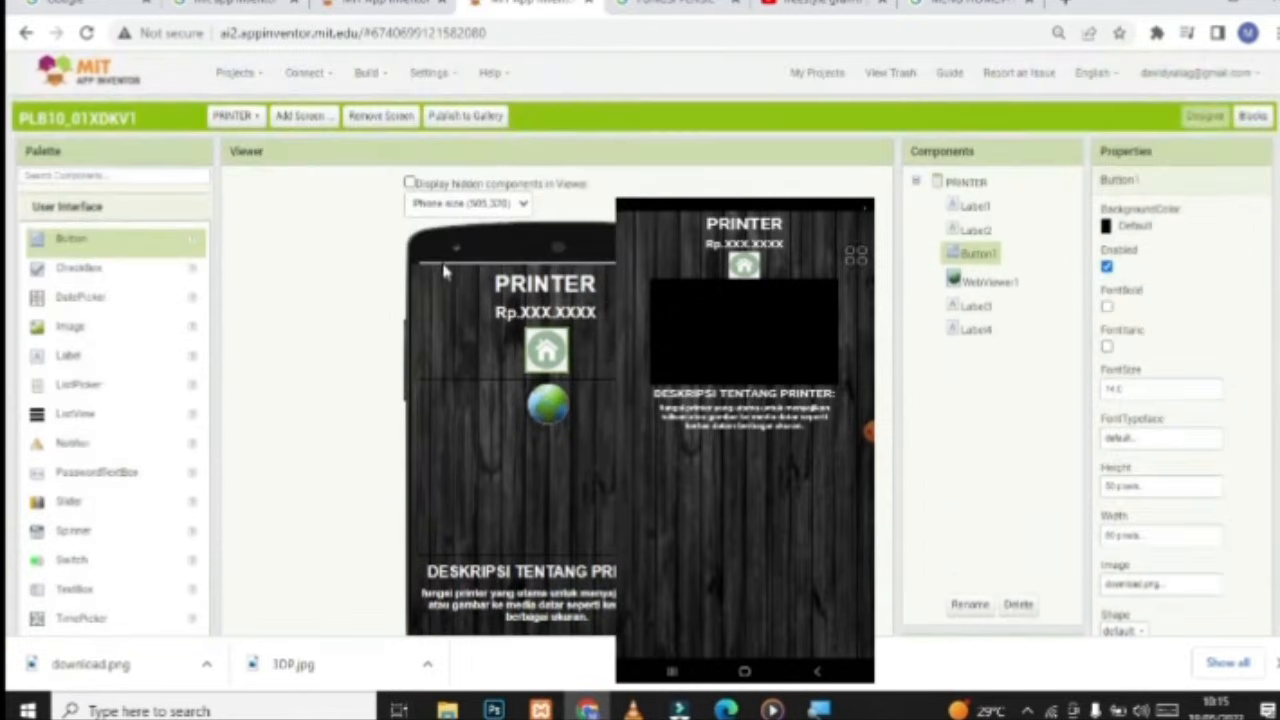
Review the home button on the PC, PENTABLET, PRINT3D and PENSIL screens one after another
left_click(233, 117)
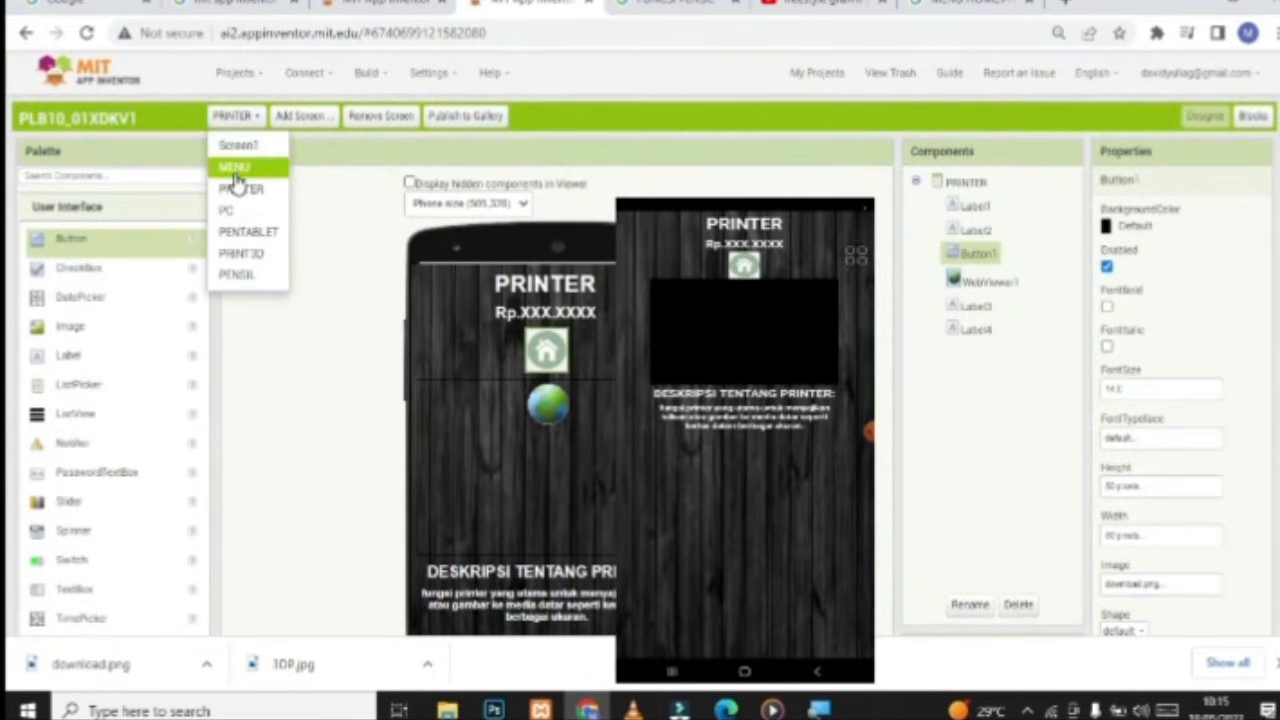
left_click(228, 210)
left_click(222, 116)
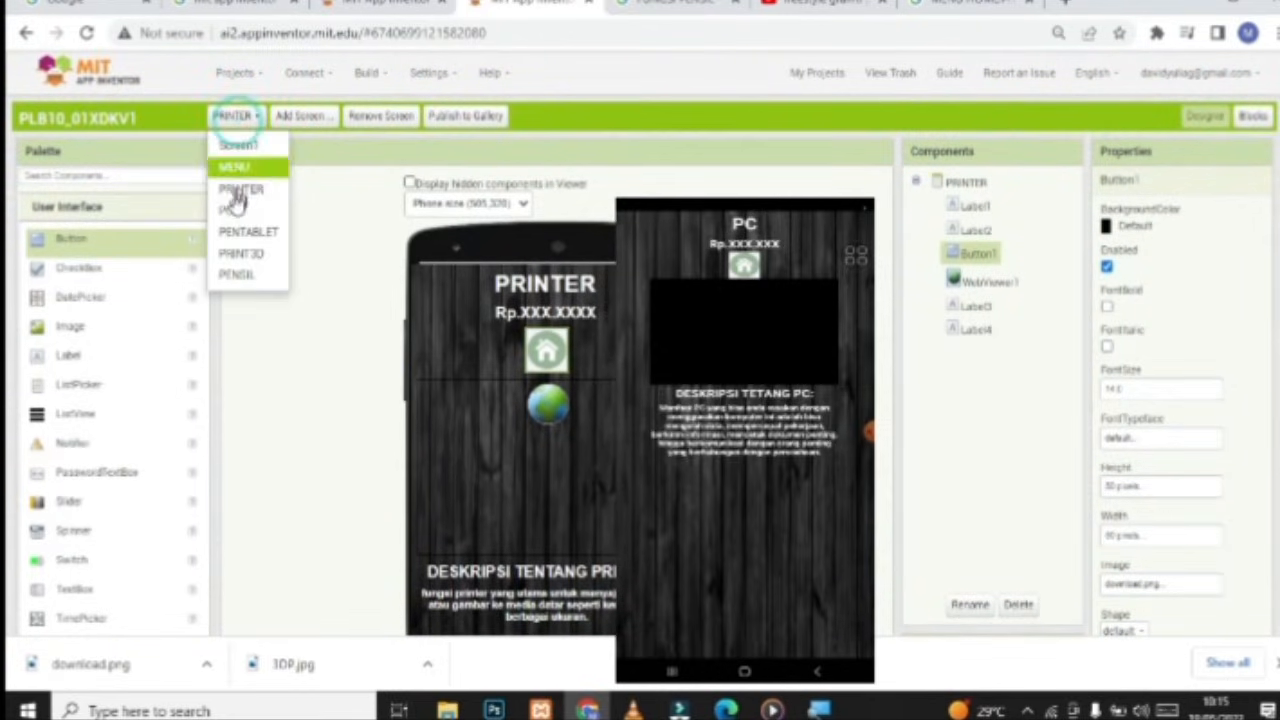
left_click(232, 214)
left_click(222, 116)
left_click(240, 217)
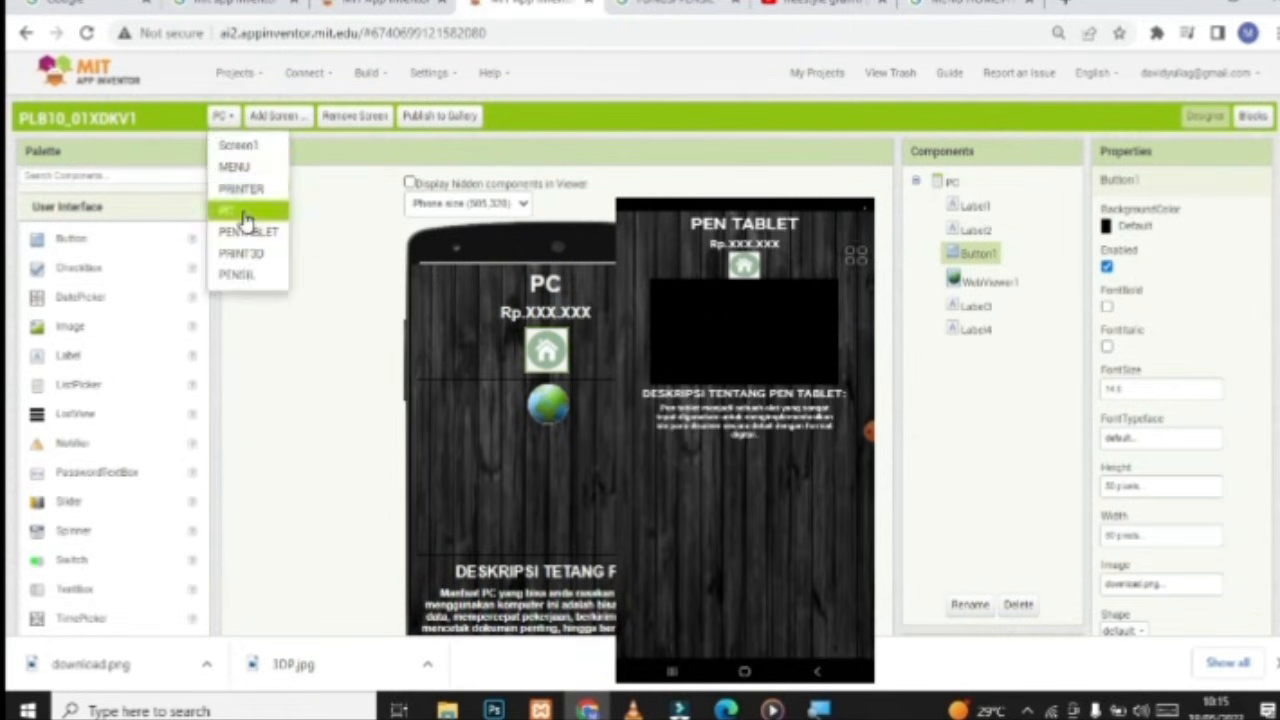
left_click(224, 118)
left_click(240, 223)
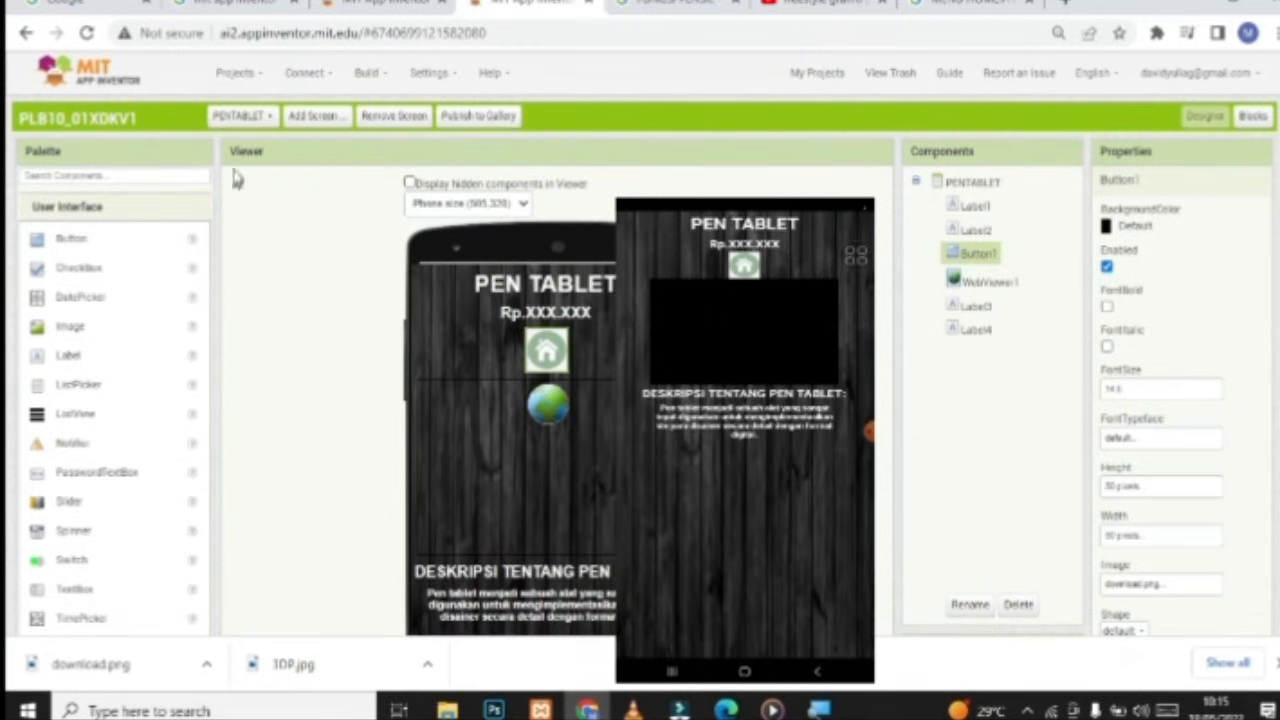
left_click(228, 120)
left_click(244, 234)
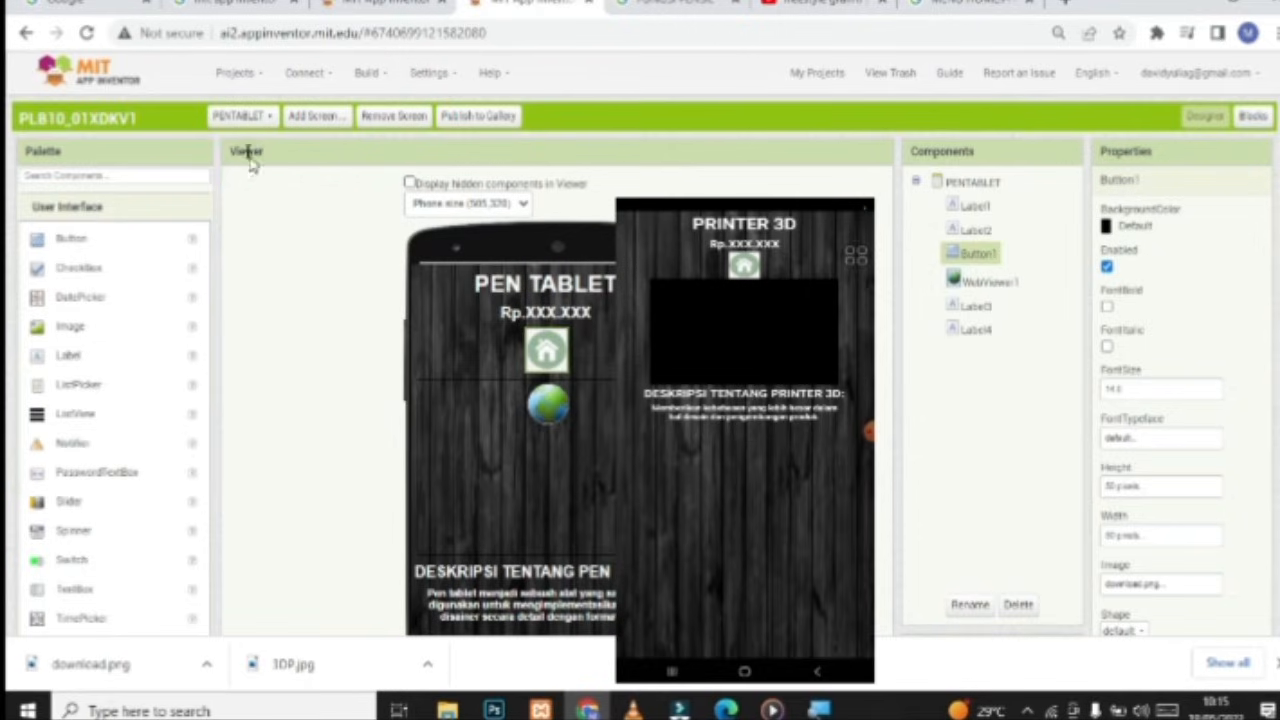
left_click(245, 120)
left_click(246, 238)
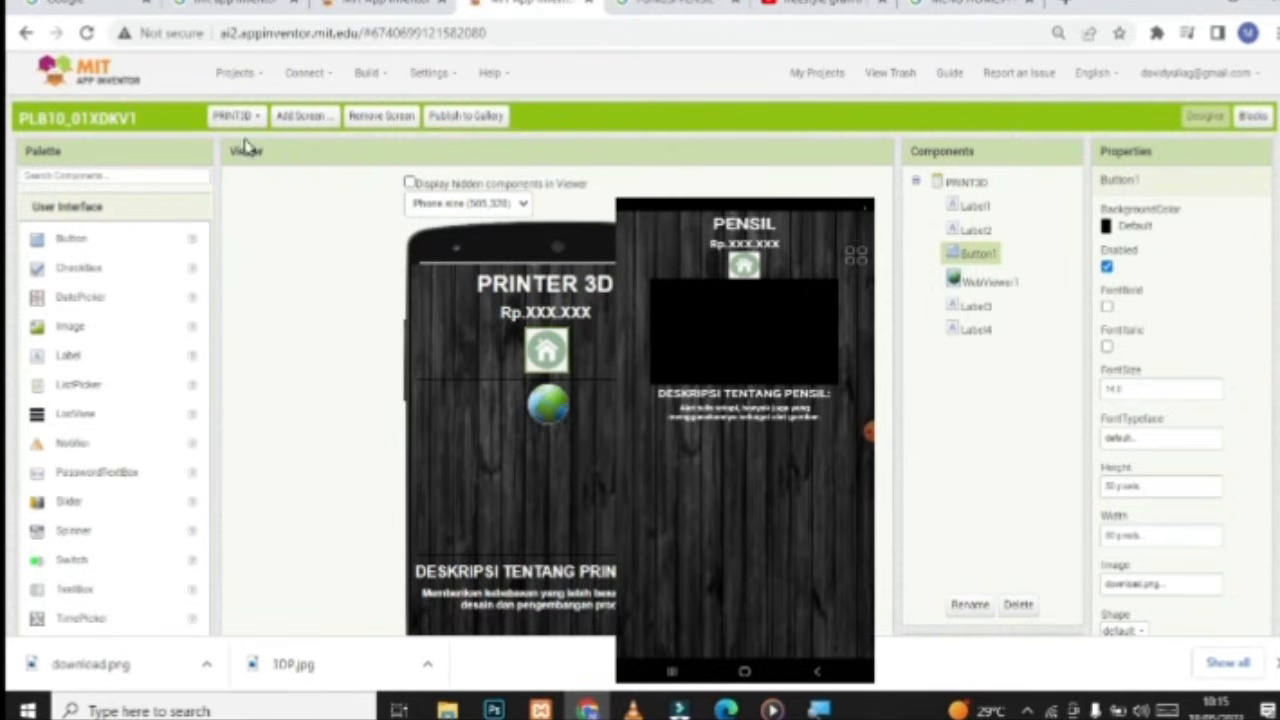
left_click(243, 120)
left_click(238, 254)
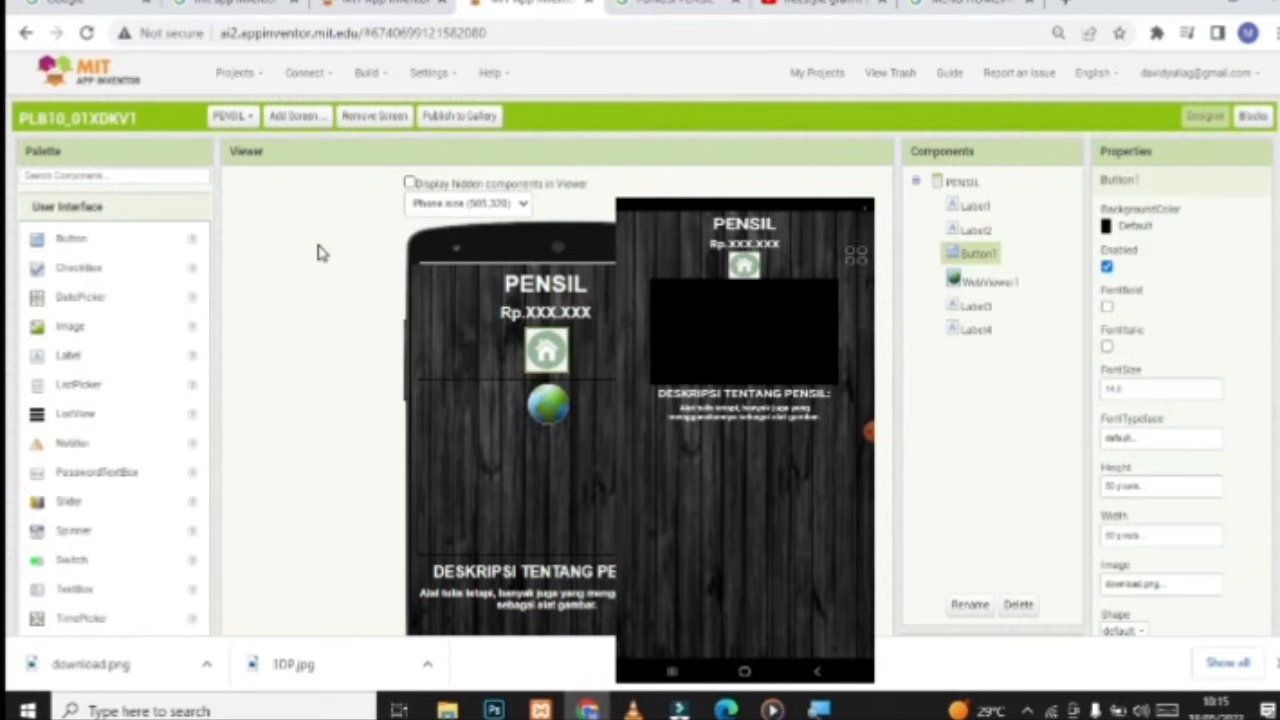
Open Screen1 and switch from its design view to its block editor
left_click(236, 120)
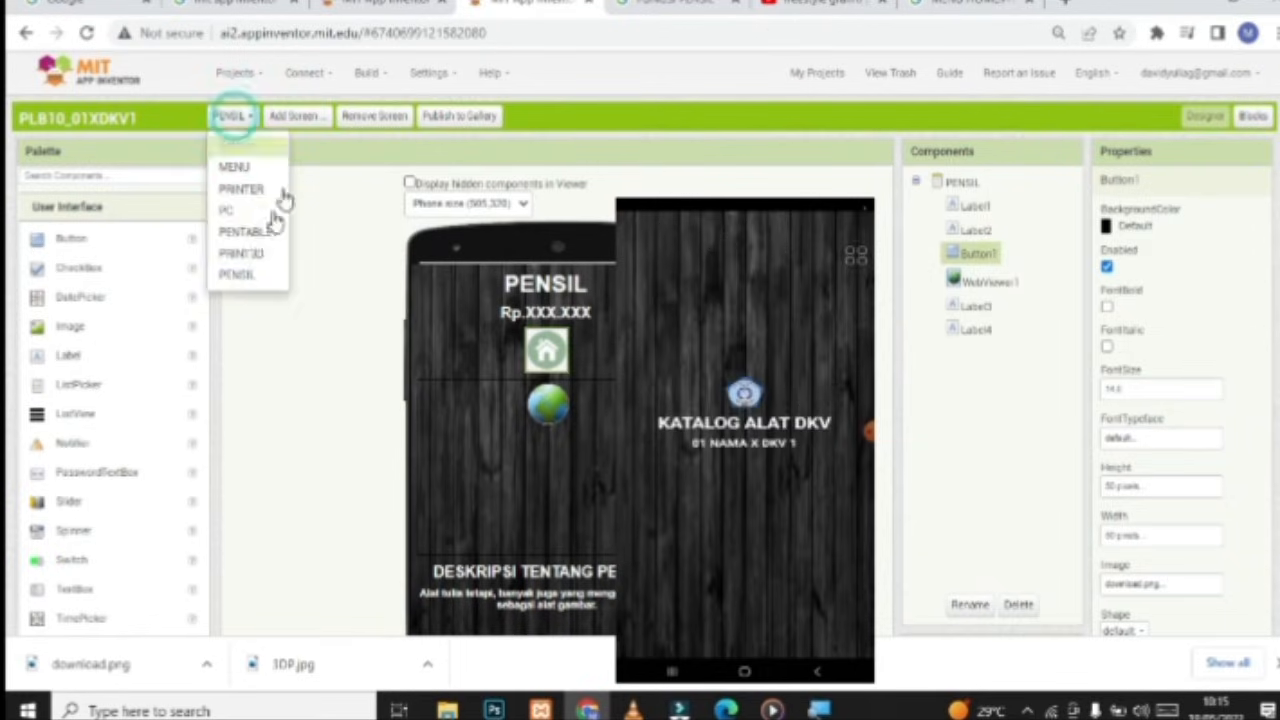
left_click(241, 150)
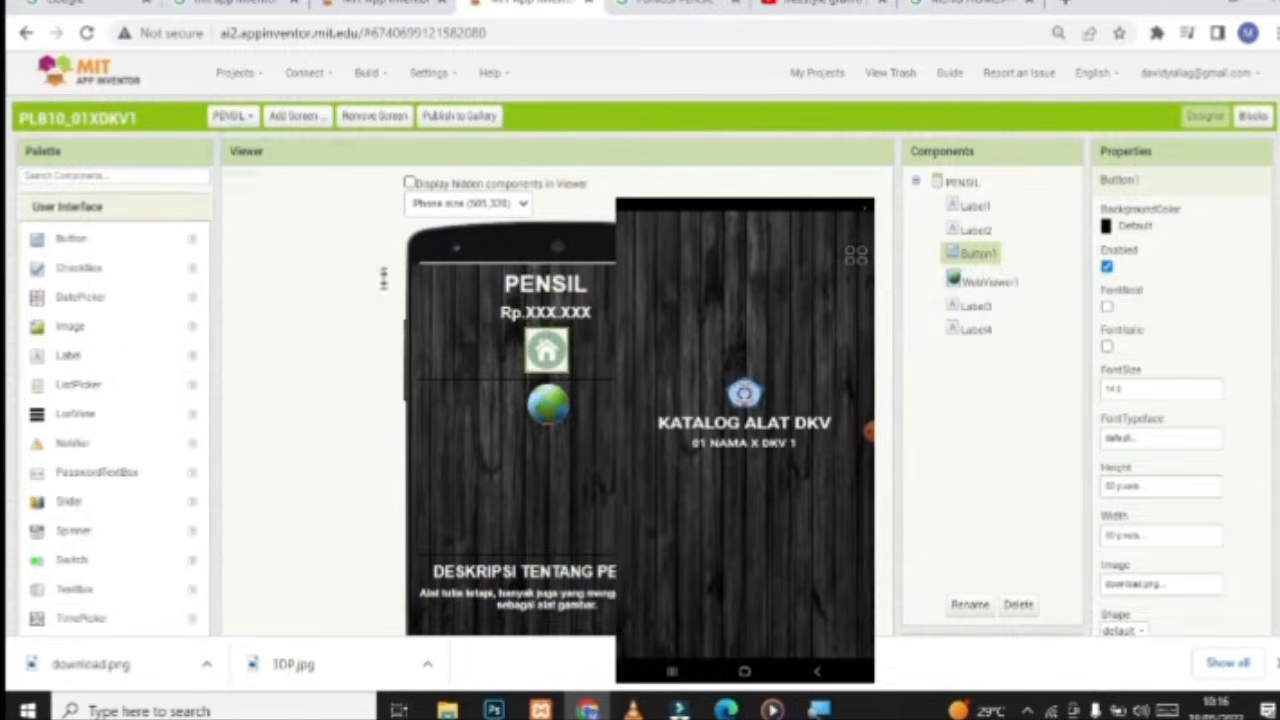
scroll(640, 340, "down", 3)
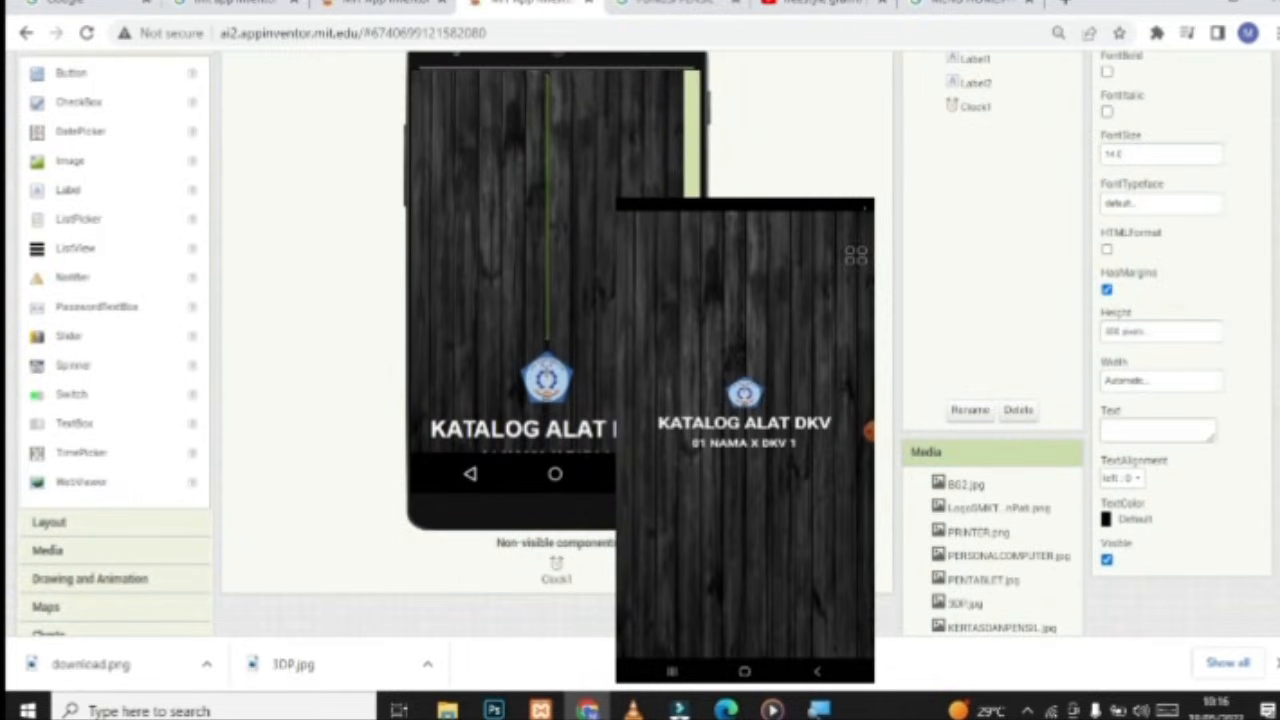
scroll(560, 340, "up", 1)
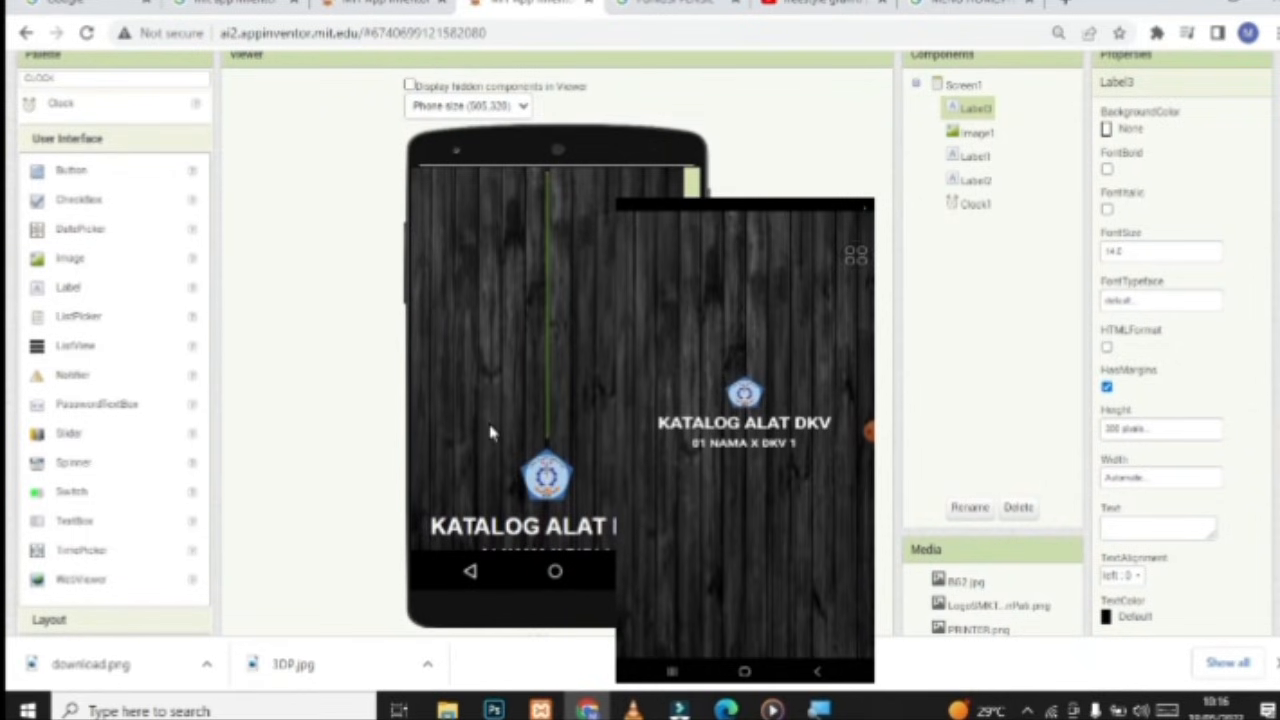
scroll(490, 430, "up", 1)
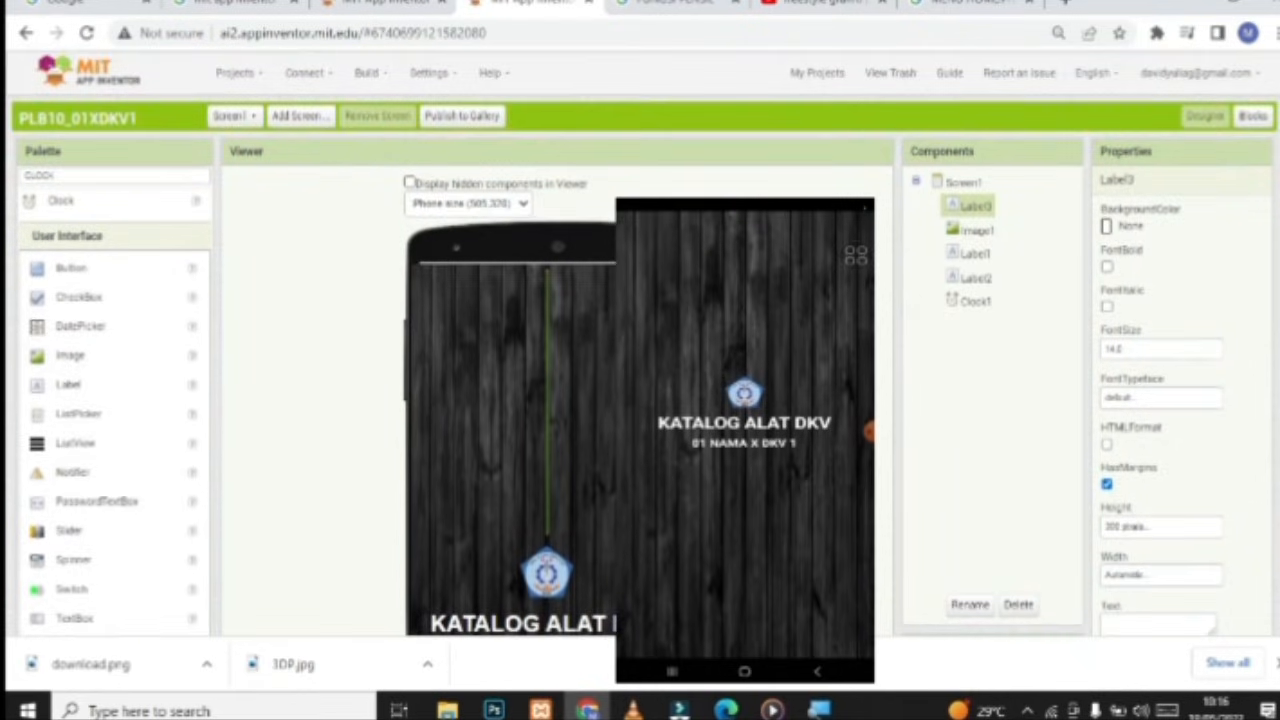
scroll(978, 290, "down", 1)
scroll(978, 290, "up", 1)
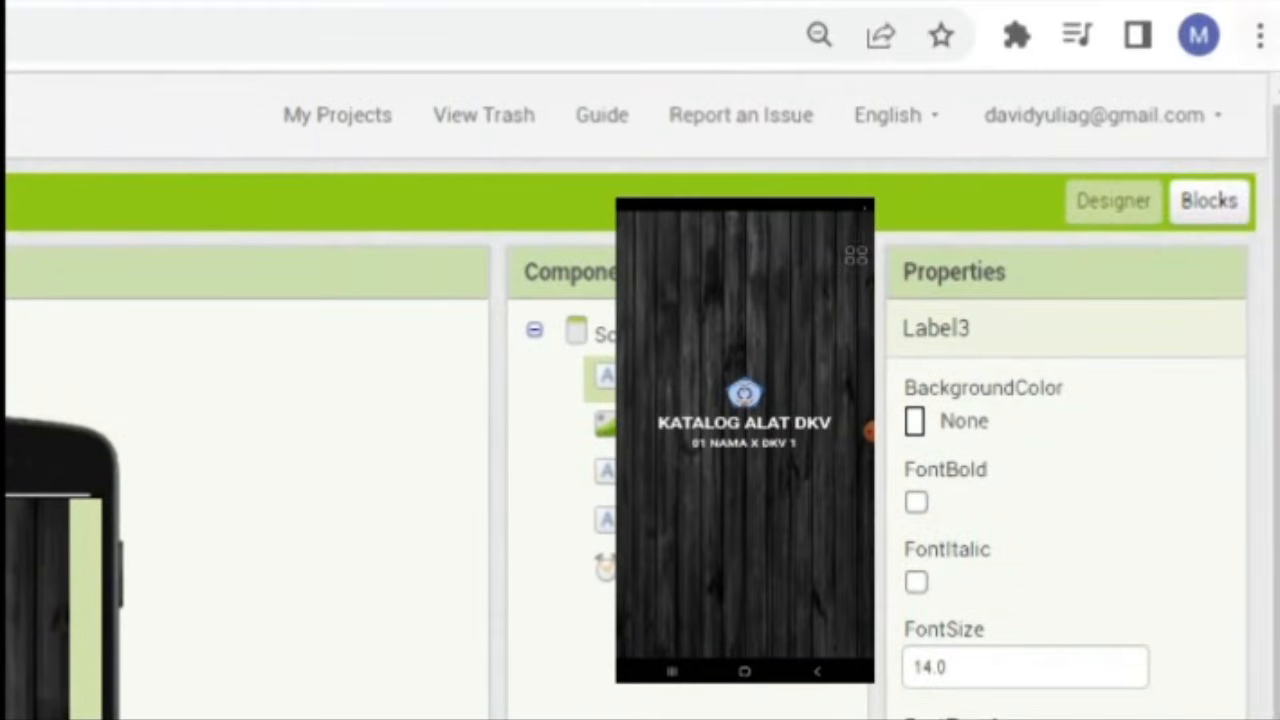
left_click(1210, 202)
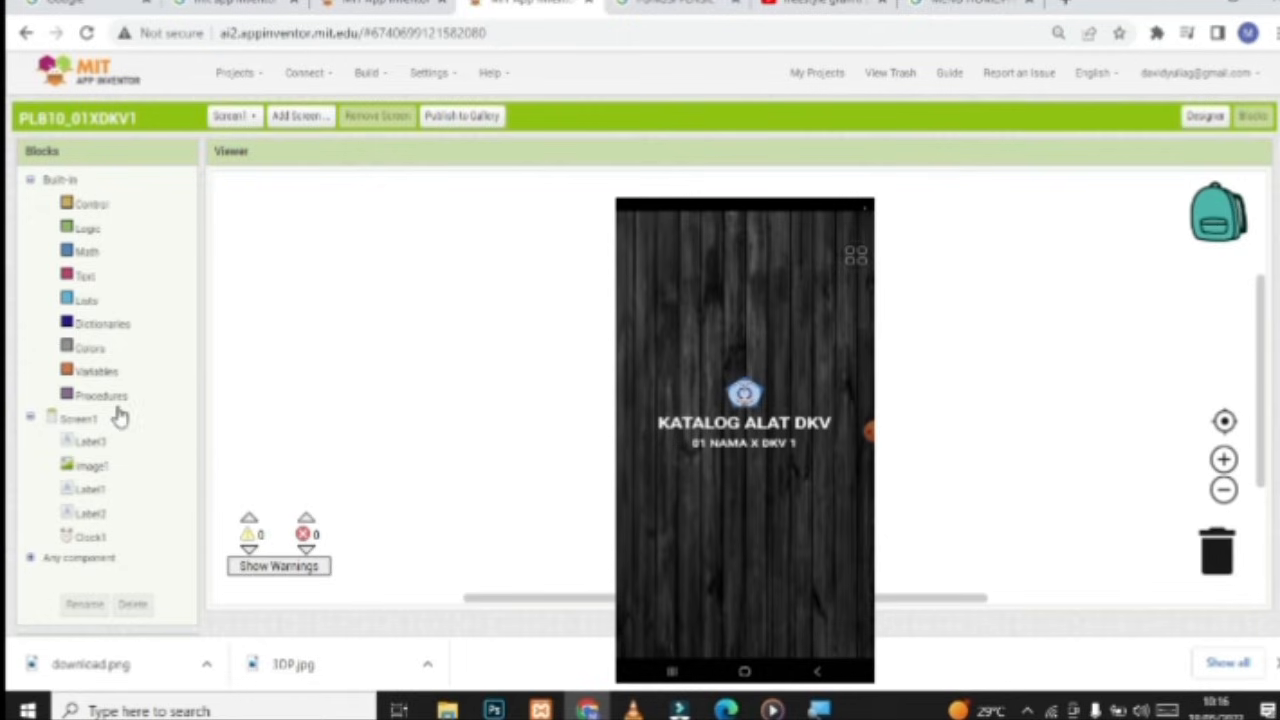
Declare a global variable named hitung and initialize it with a Math number block of 0
left_click(95, 371)
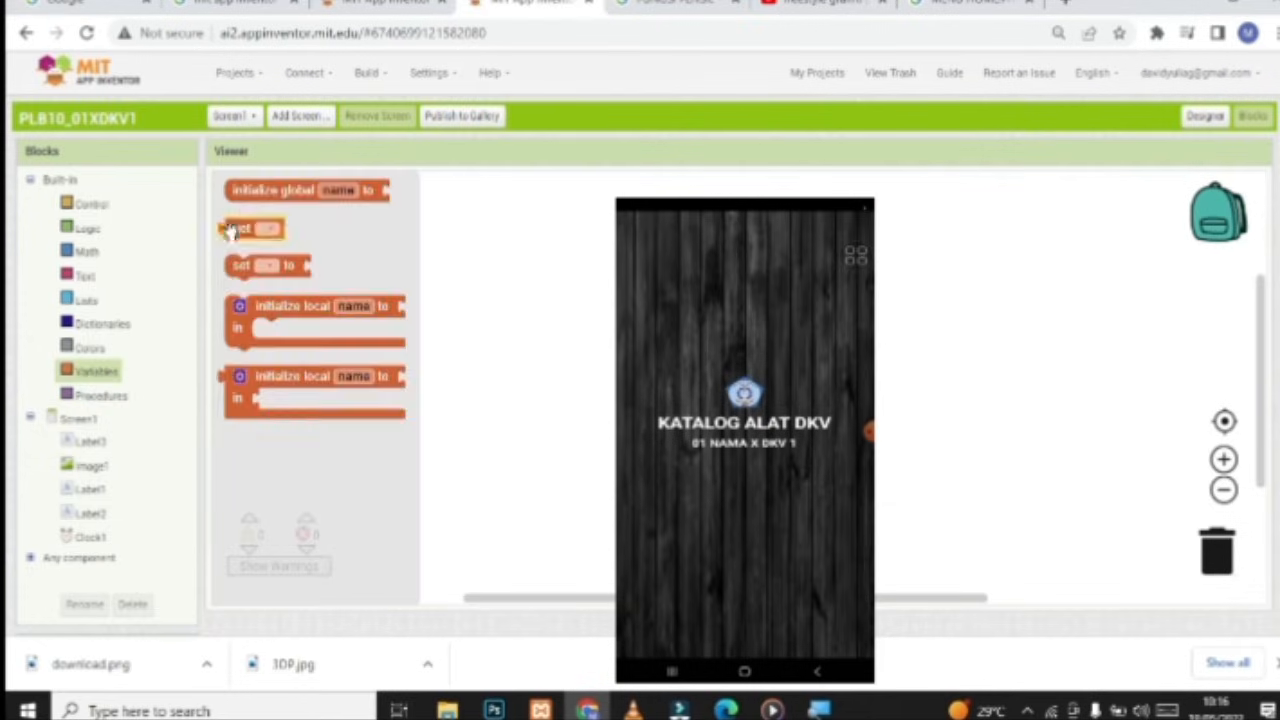
left_click_drag(250, 188, 405, 232)
left_click(395, 228)
key("BackSpace")
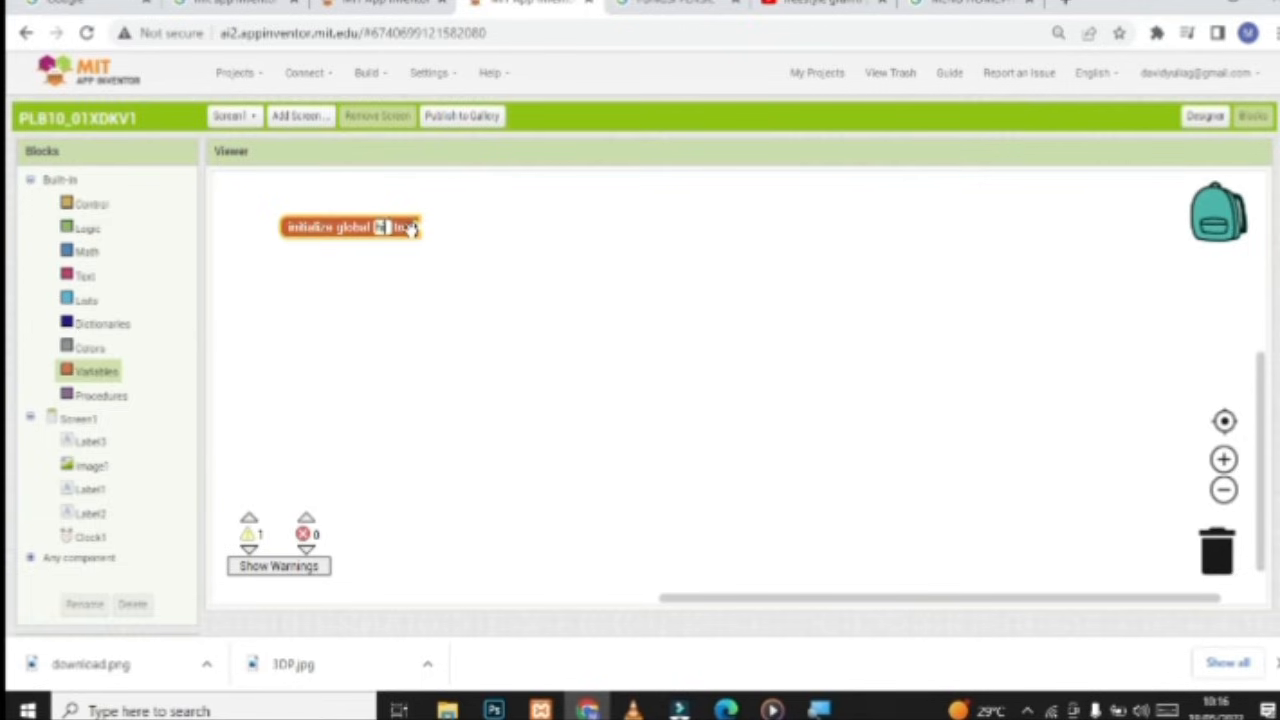
left_click(414, 289)
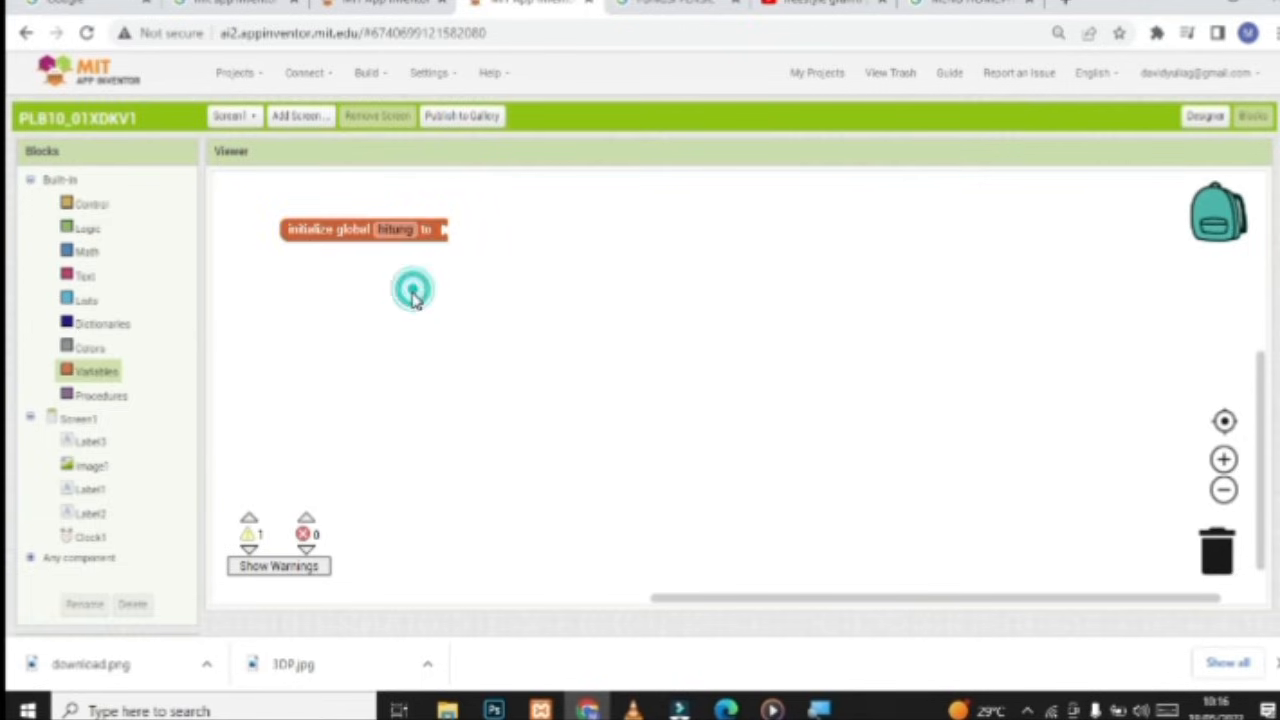
left_click(86, 251)
left_click_drag(233, 190, 460, 232)
left_click(638, 255)
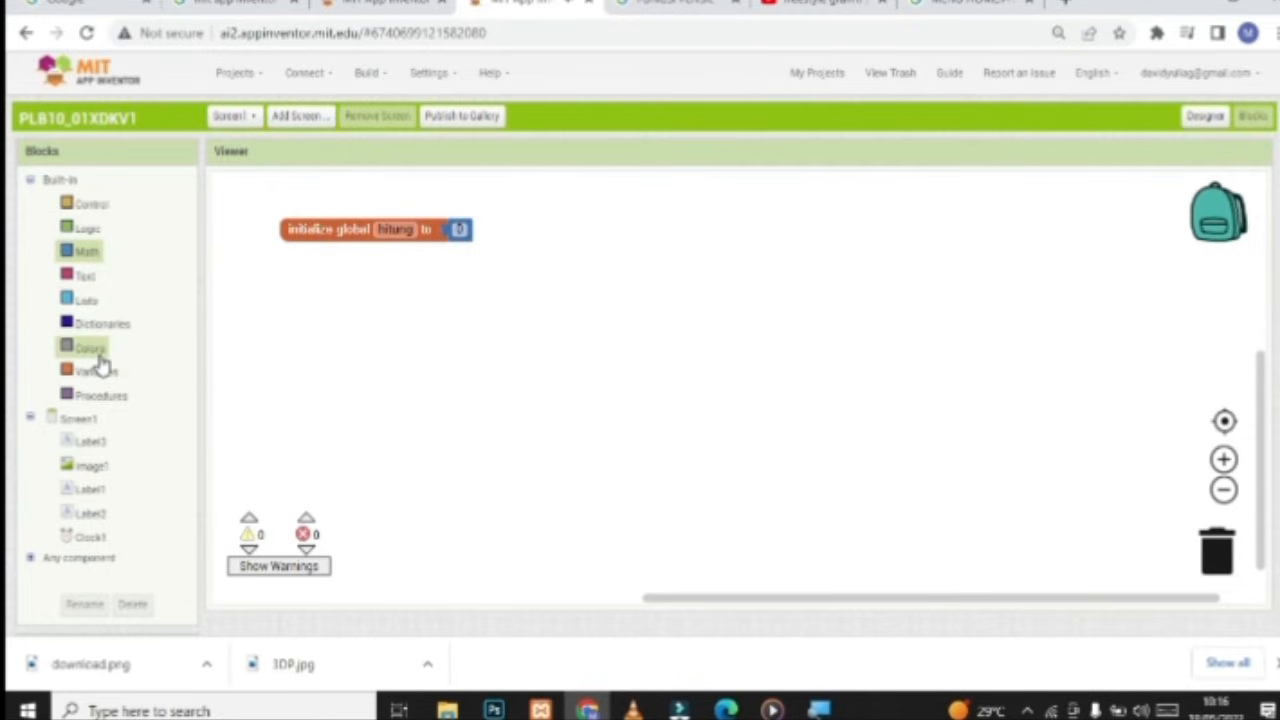
Add a Clock1 Timer event block below the hitung variable declaration
left_click(92, 537)
left_click_drag(270, 250, 312, 297)
left_click(389, 383)
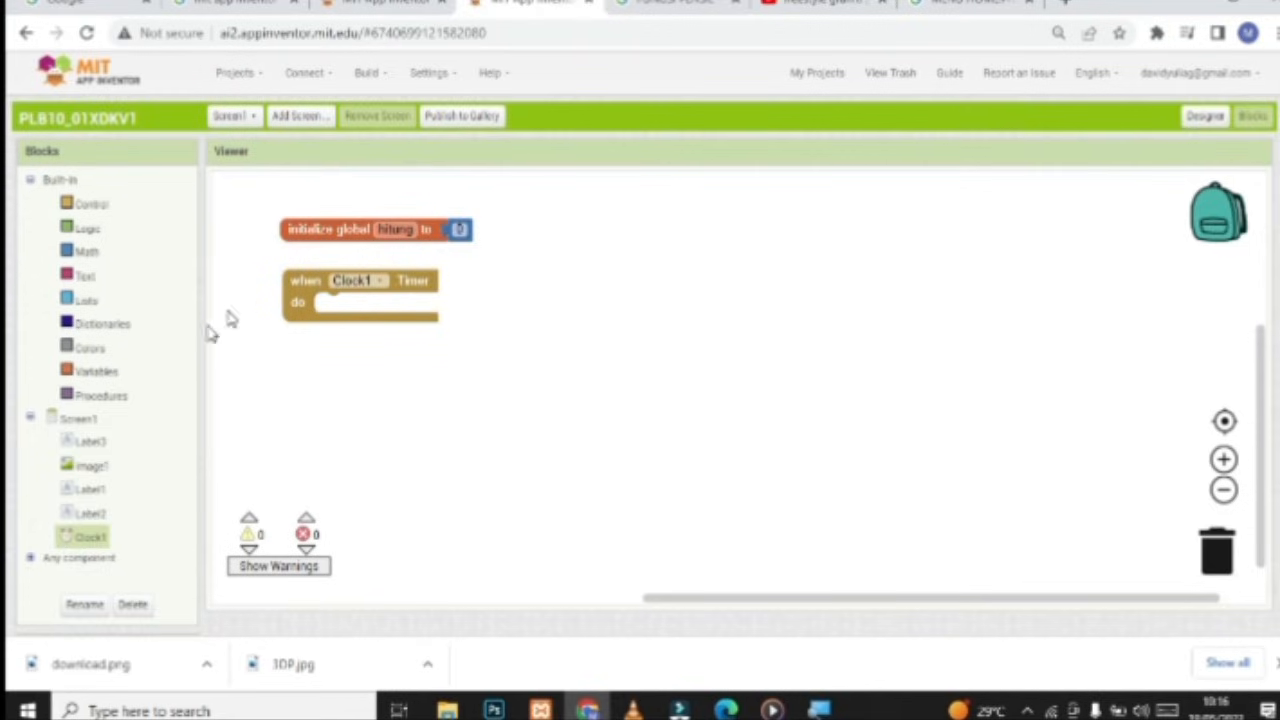
Place a variable set block inside the Clock1 Timer event and choose global hitung as its variable
left_click(100, 373)
left_click_drag(243, 268, 353, 320)
left_click(385, 314)
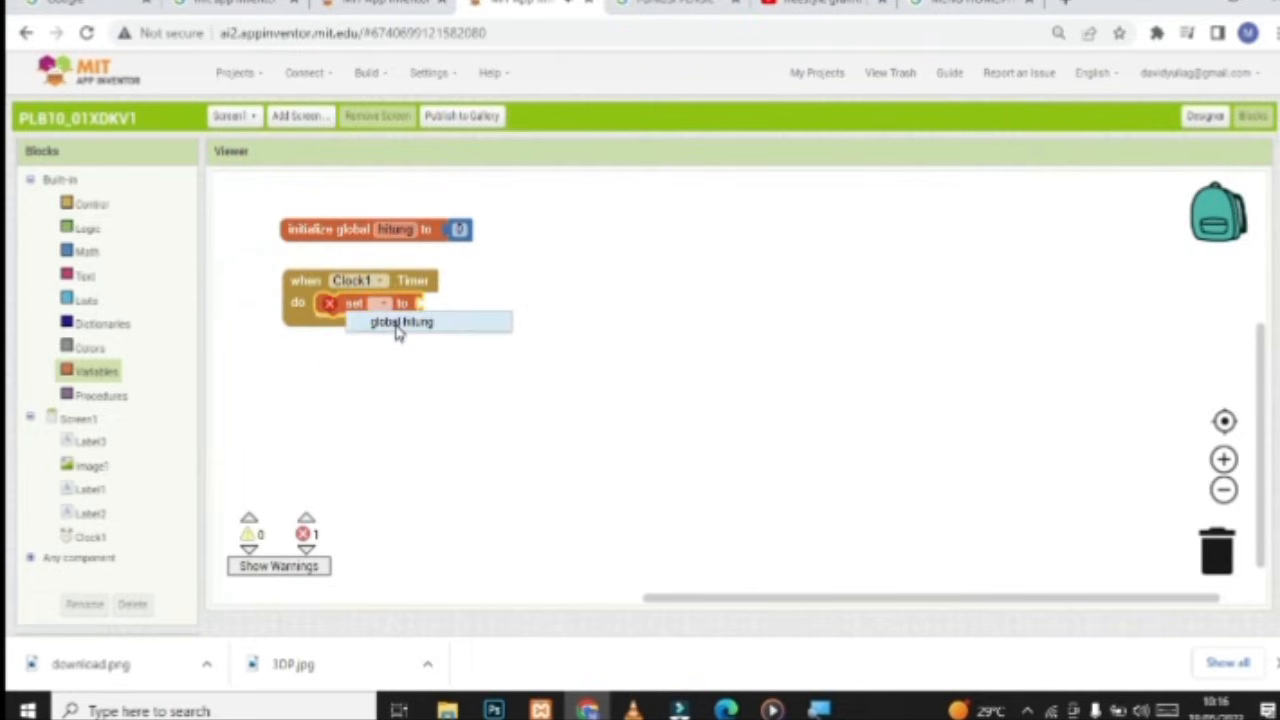
left_click(396, 322)
left_click(326, 409)
left_click(331, 309)
Attach an addition block to the set block that adds 1 to the value of global hitung
left_click(80, 251)
left_click_drag(266, 318, 513, 320)
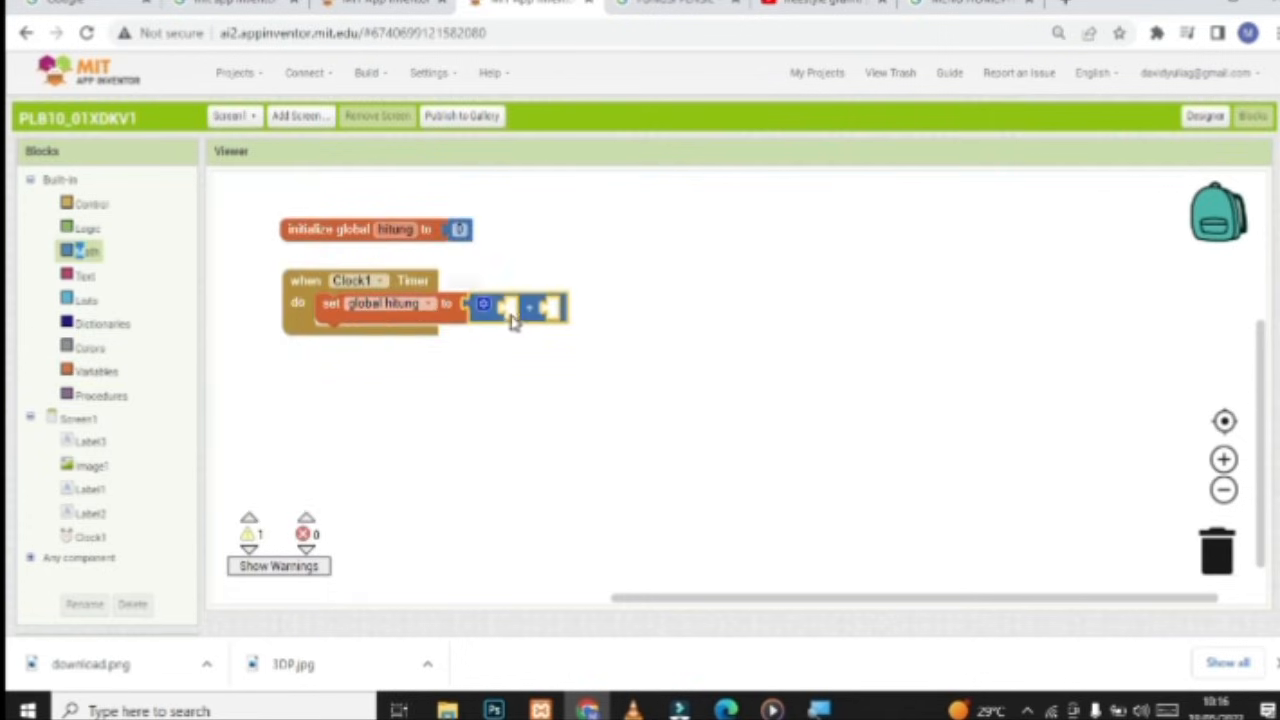
left_click(100, 371)
left_click_drag(251, 229, 538, 328)
left_click(577, 313)
left_click(590, 327)
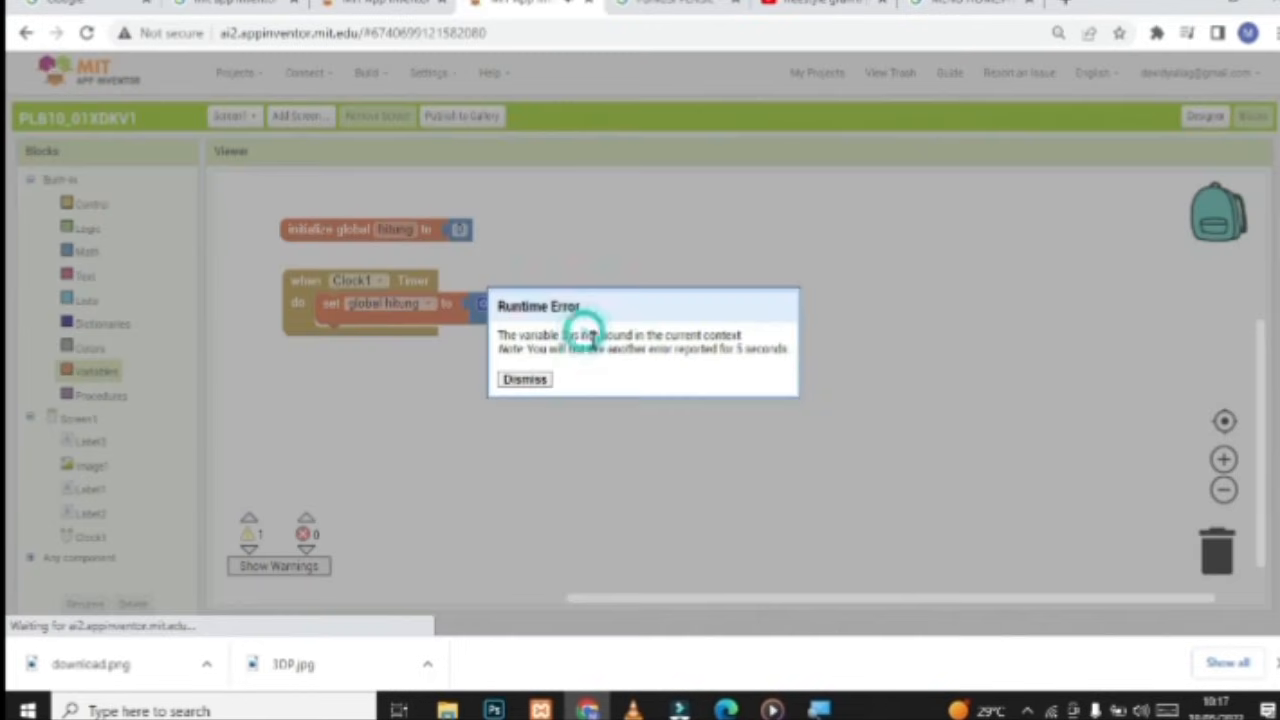
left_click(525, 380)
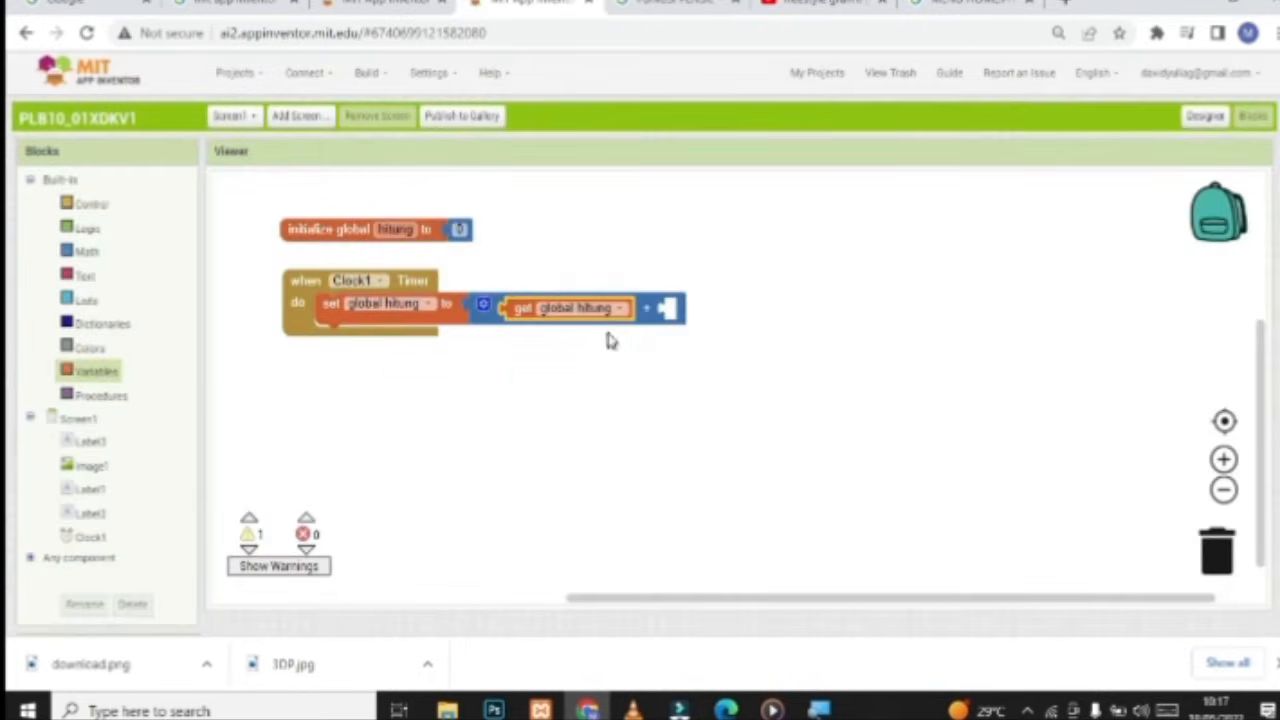
left_click(87, 251)
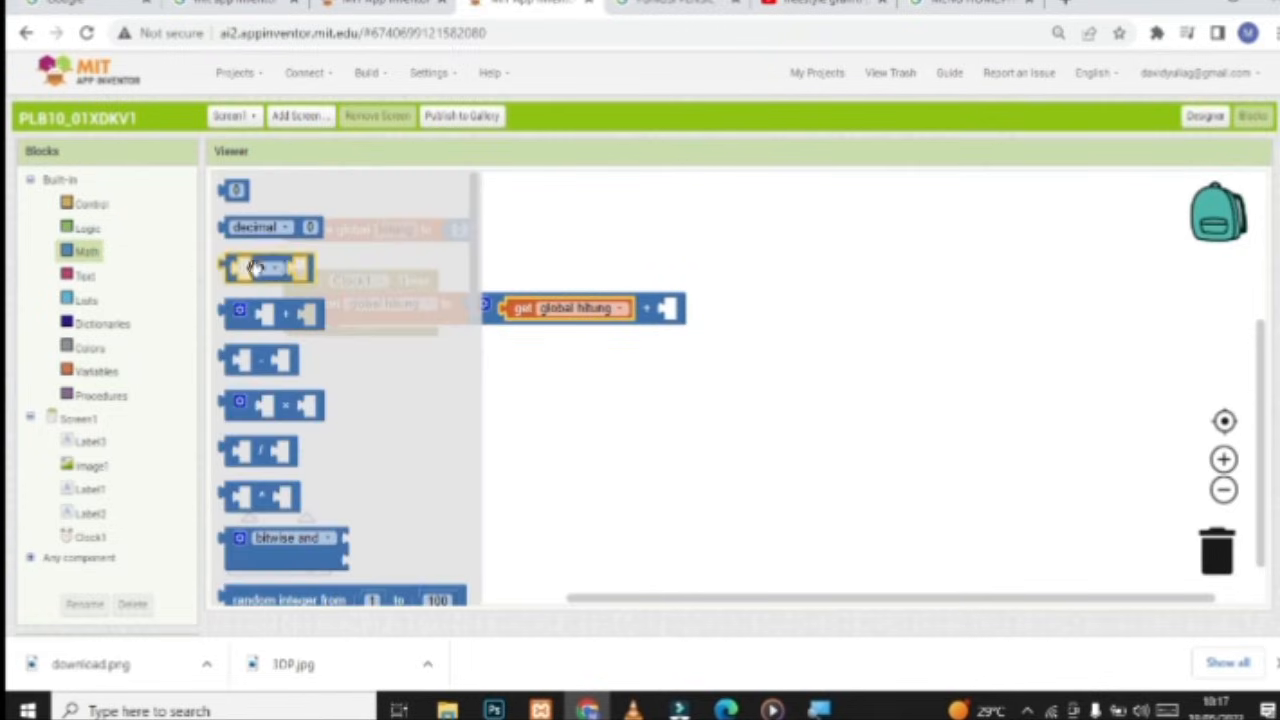
left_click_drag(236, 190, 678, 310)
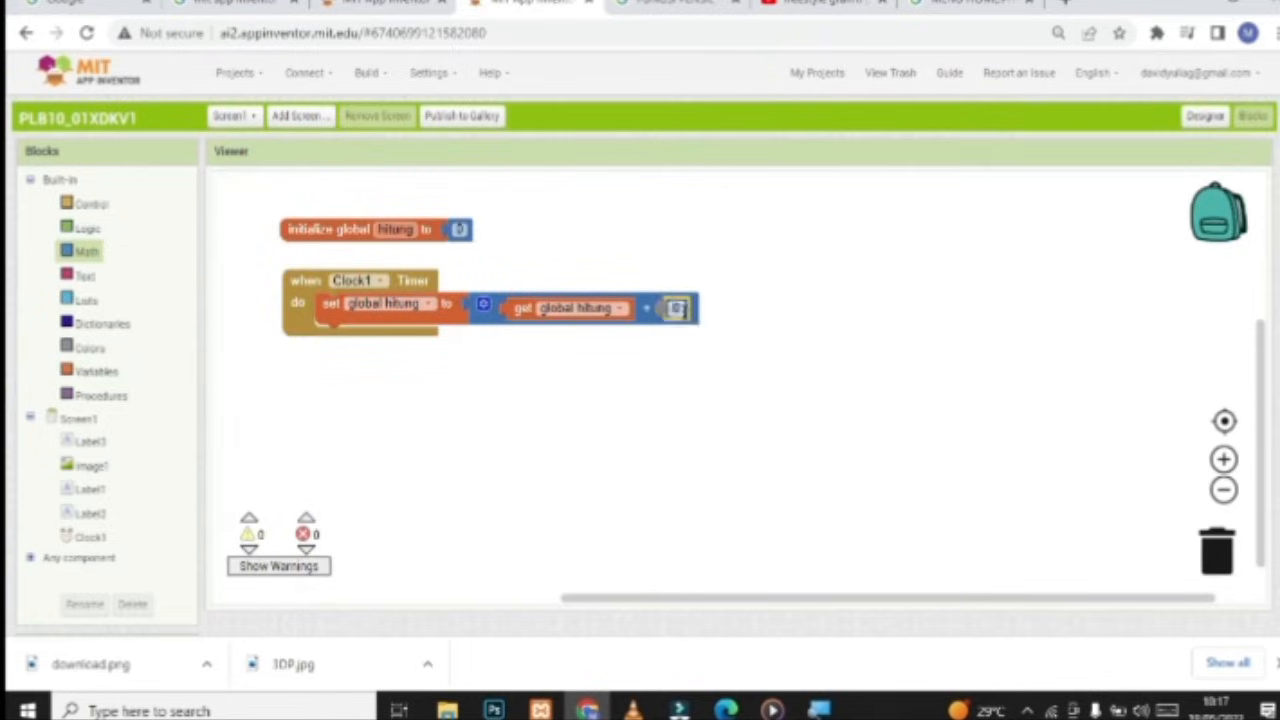
left_click(685, 438)
Insert an if-then block beneath the set global hitung block in the Clock1 Timer event
left_click(66, 201)
left_click_drag(246, 211, 371, 380)
left_click(408, 418)
left_click(331, 340)
left_click(350, 399)
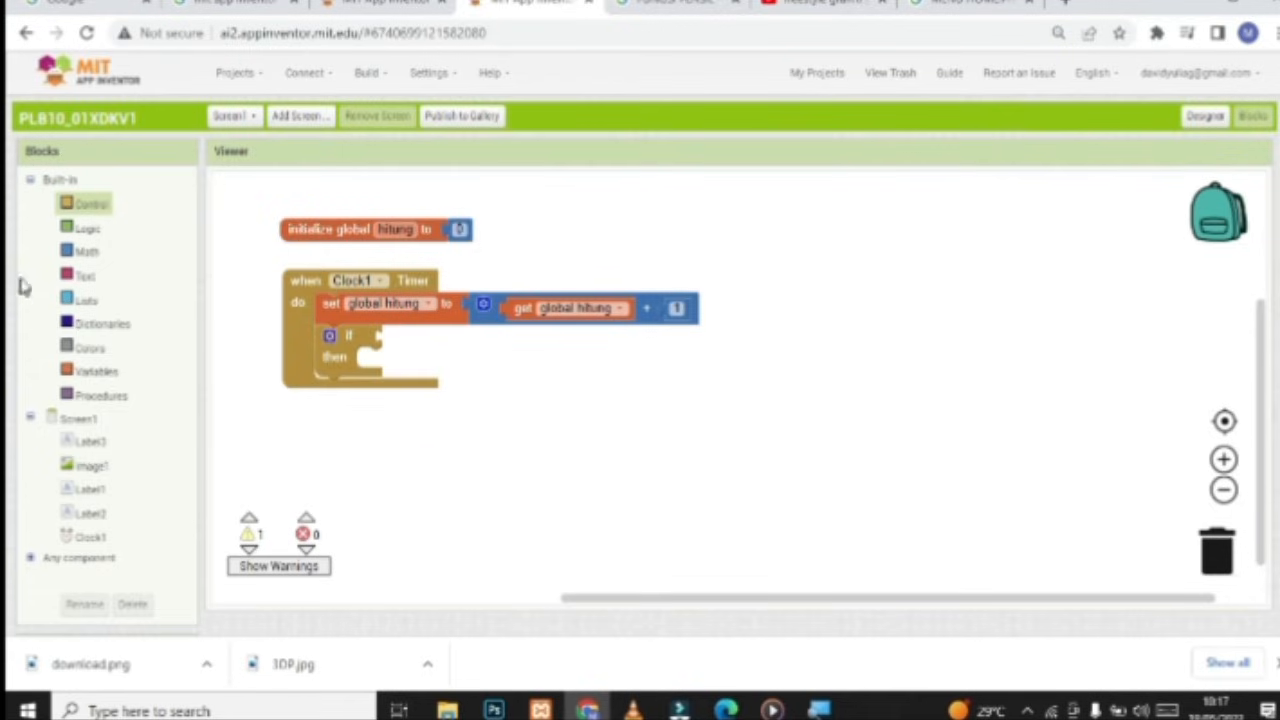
Give the if block a Math equals comparison with a copy of get global hitung as its first operand
left_click(86, 251)
left_click_drag(240, 272, 403, 340)
left_click(522, 310)
key("ctrl+c")
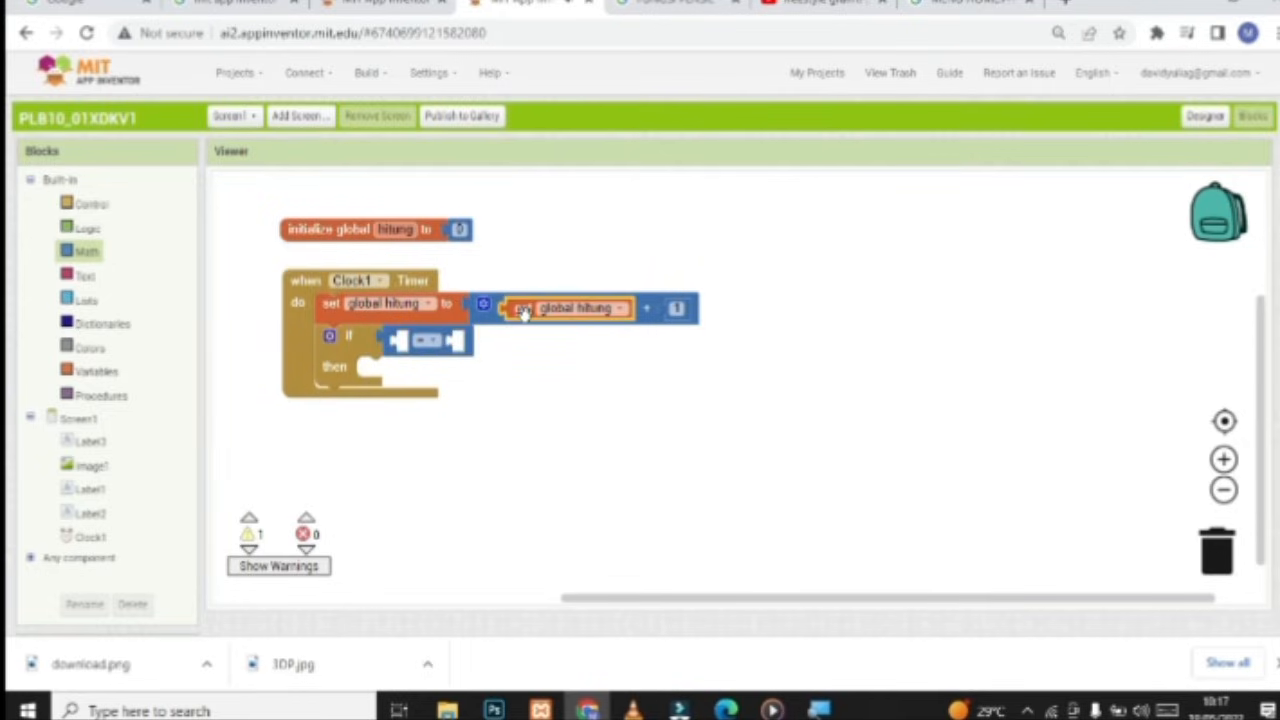
key("ctrl+v")
left_click_drag(538, 348, 413, 341)
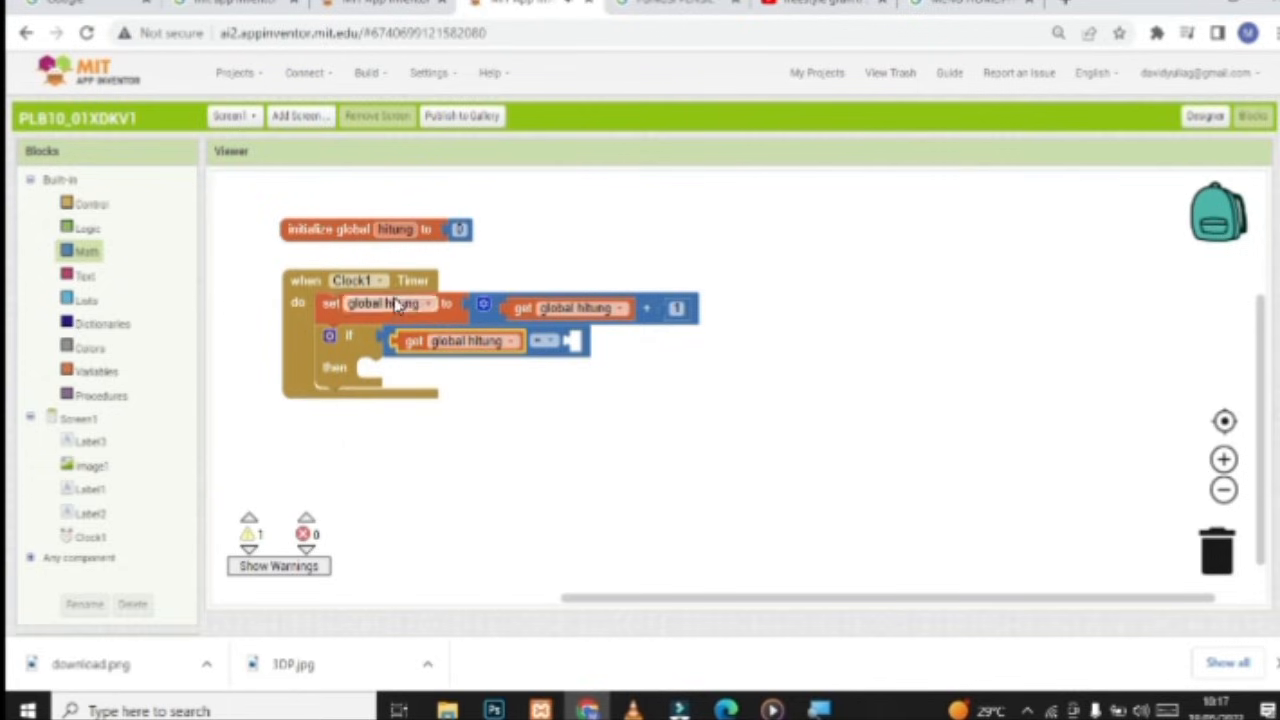
Copy the number block into the second operand of the if condition's equals comparison and set it to 5
left_click(669, 311)
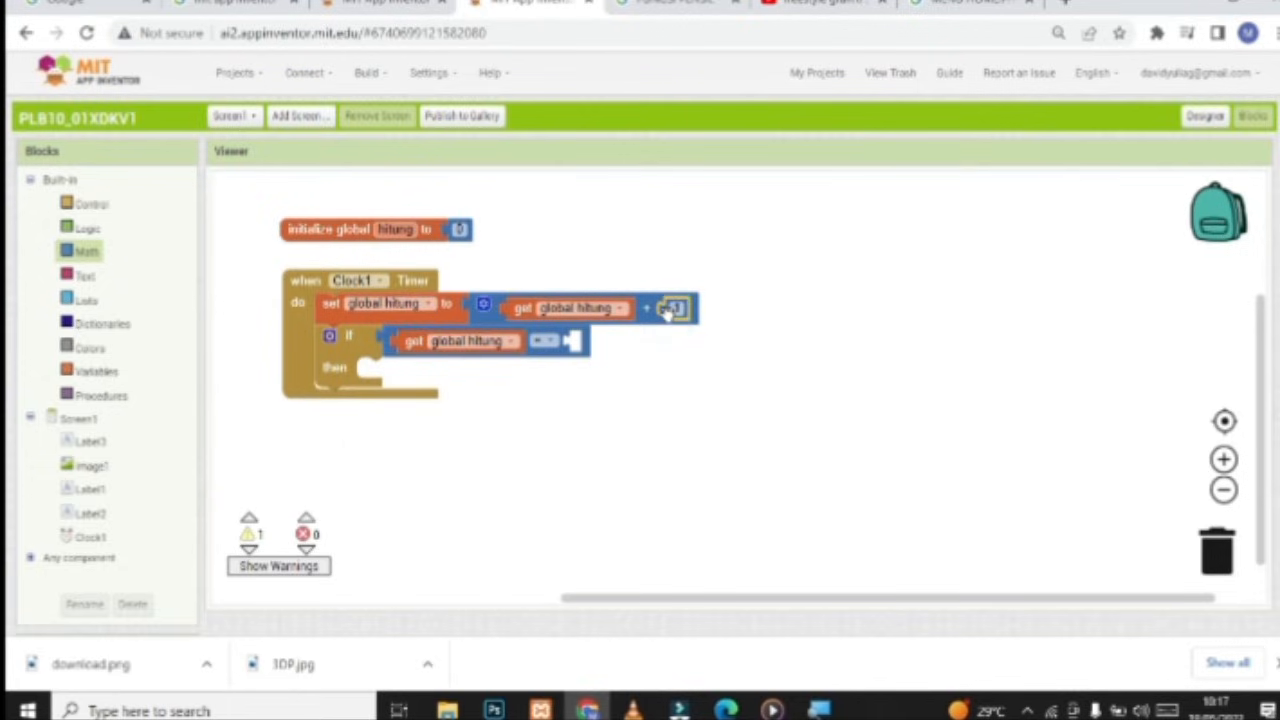
key("ctrl+v")
left_click_drag(690, 348, 588, 347)
left_click(581, 341)
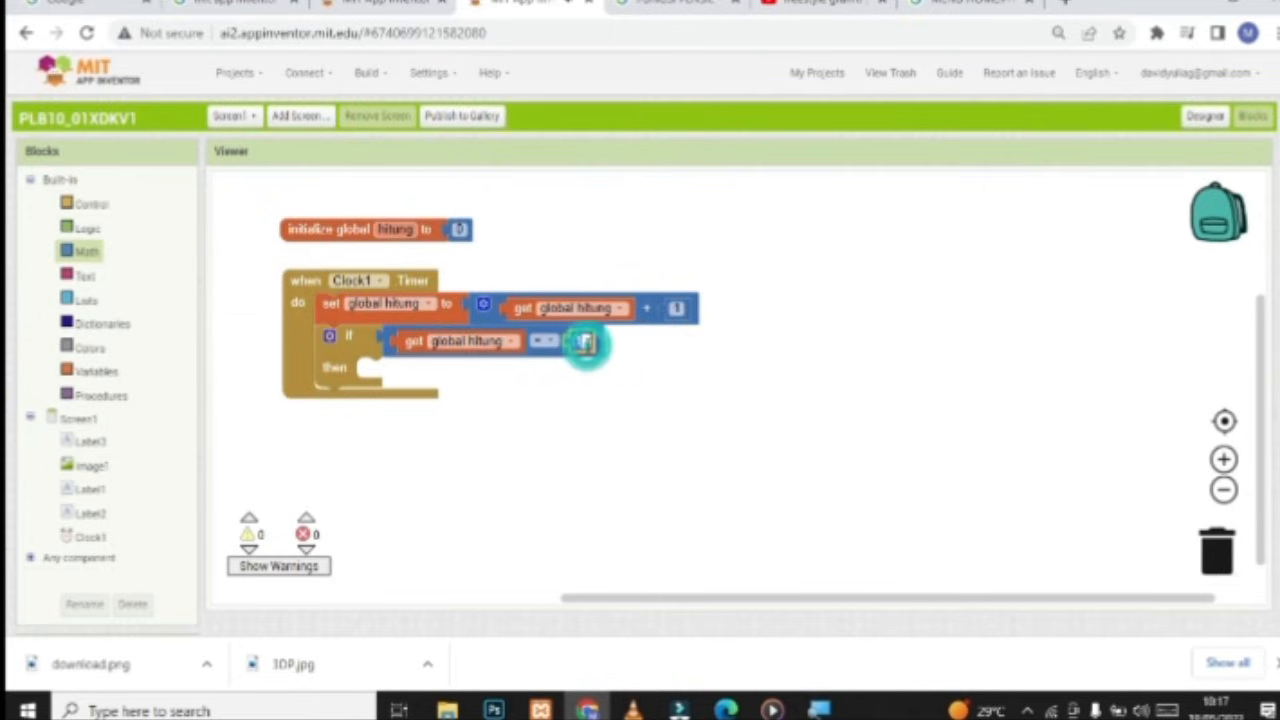
left_click(600, 491)
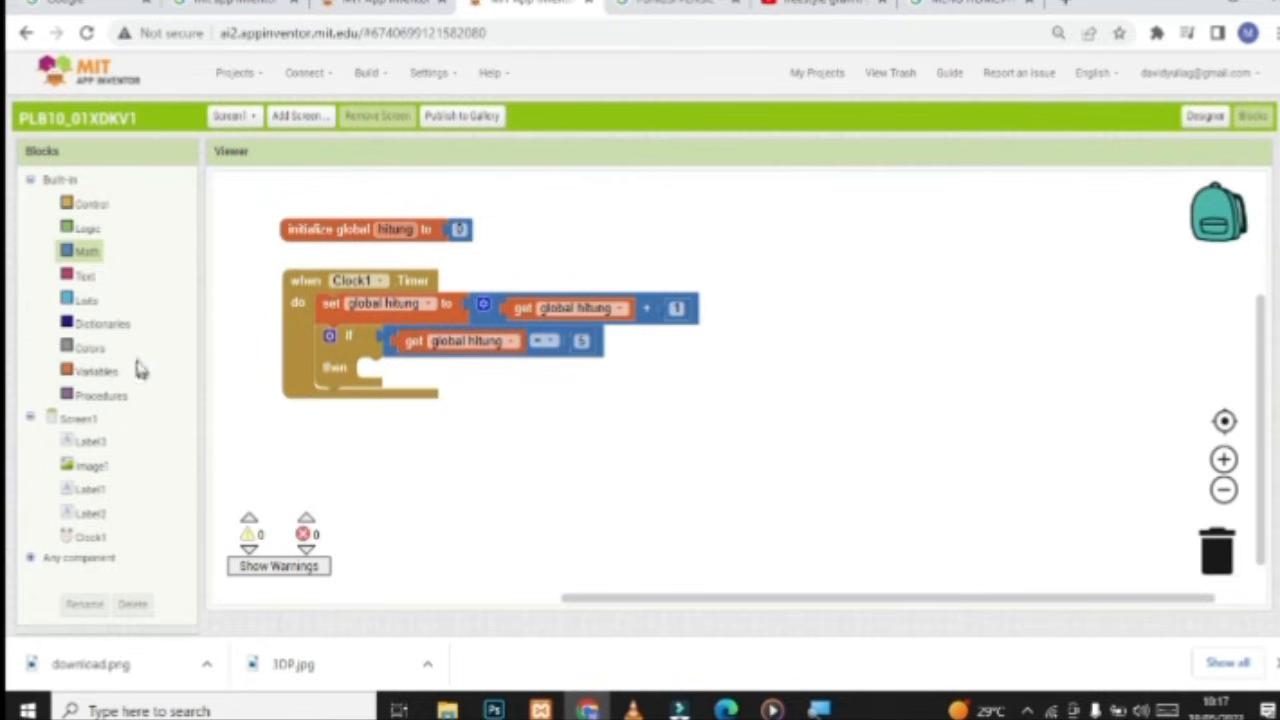
Place an open another screen block in the then slot of the Clock1 Timer's if block
left_click(88, 205)
scroll(308, 262, "down", 5)
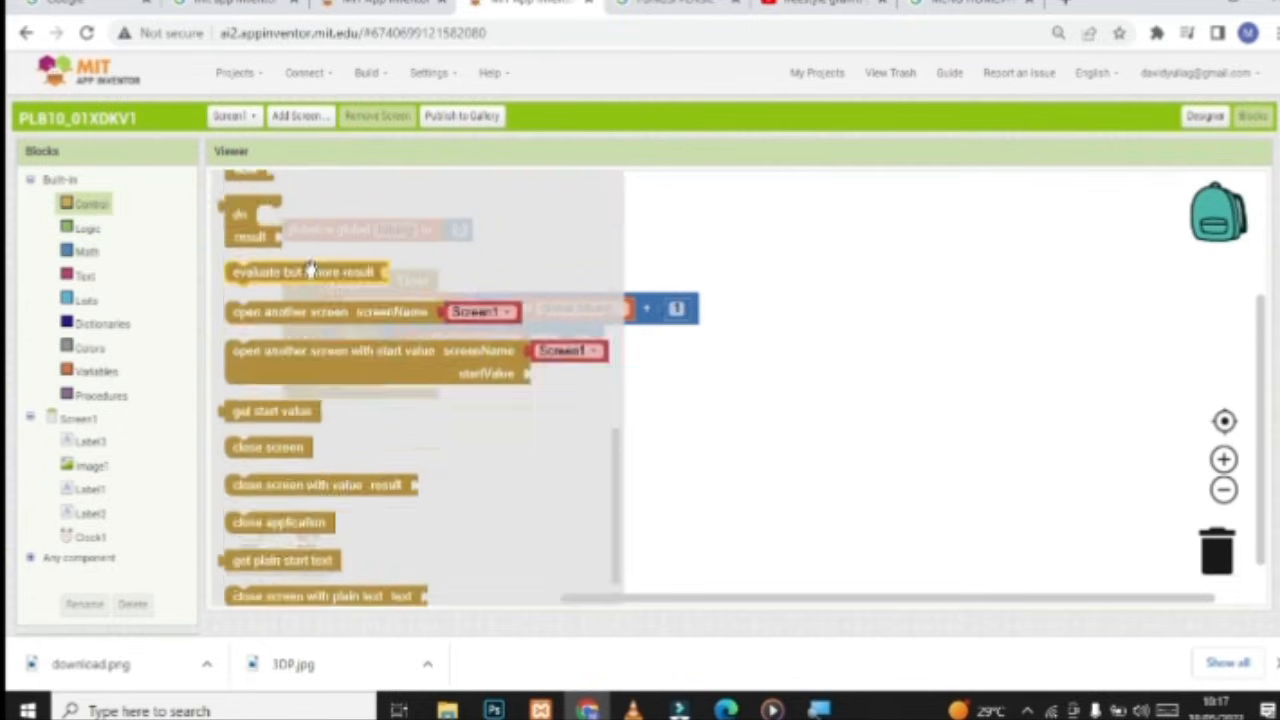
scroll(310, 270, "down", 1)
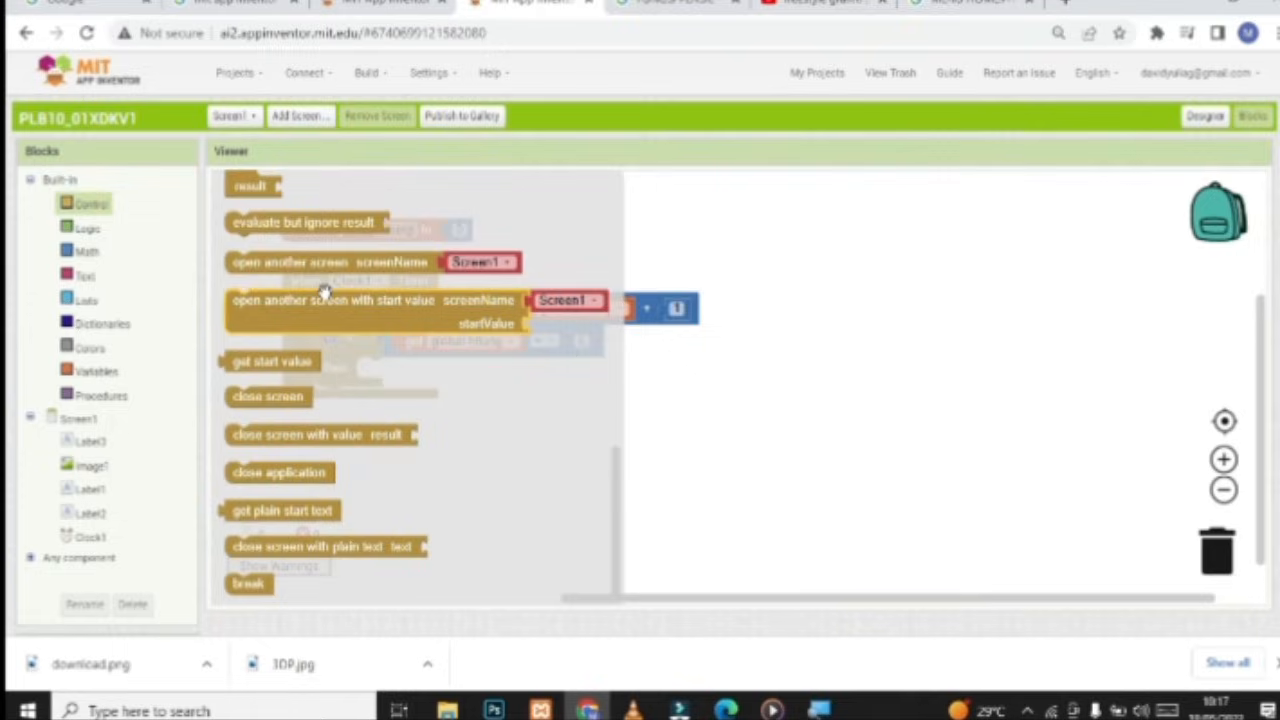
left_click(88, 206)
left_click(93, 206)
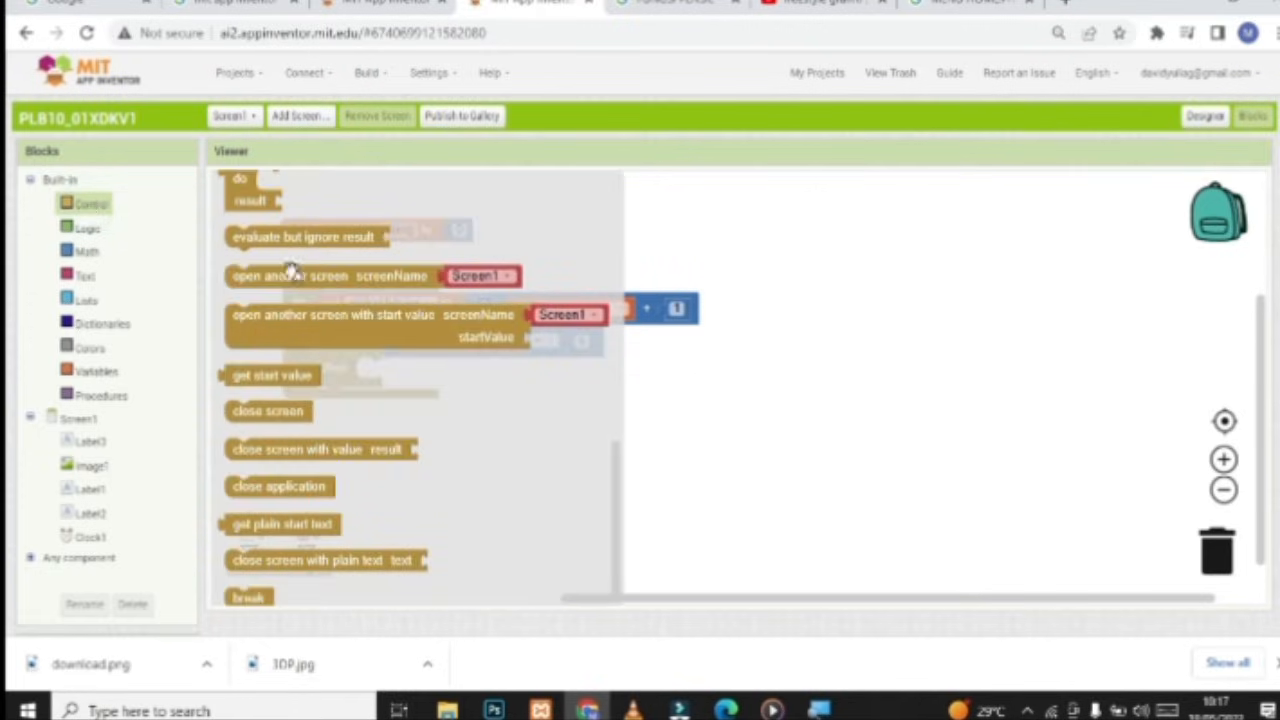
left_click_drag(290, 285, 420, 372)
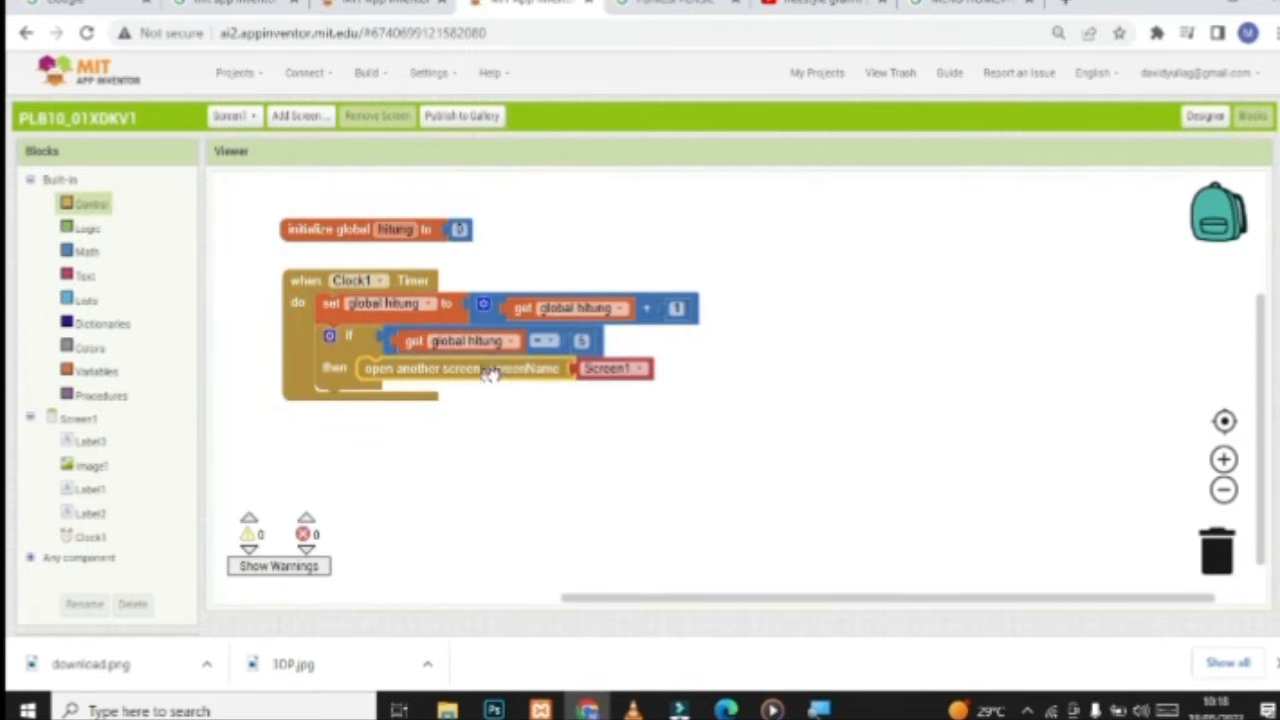
Set the screenName of the open another screen block to MENU
left_click(630, 370)
left_click(614, 408)
left_click(672, 425)
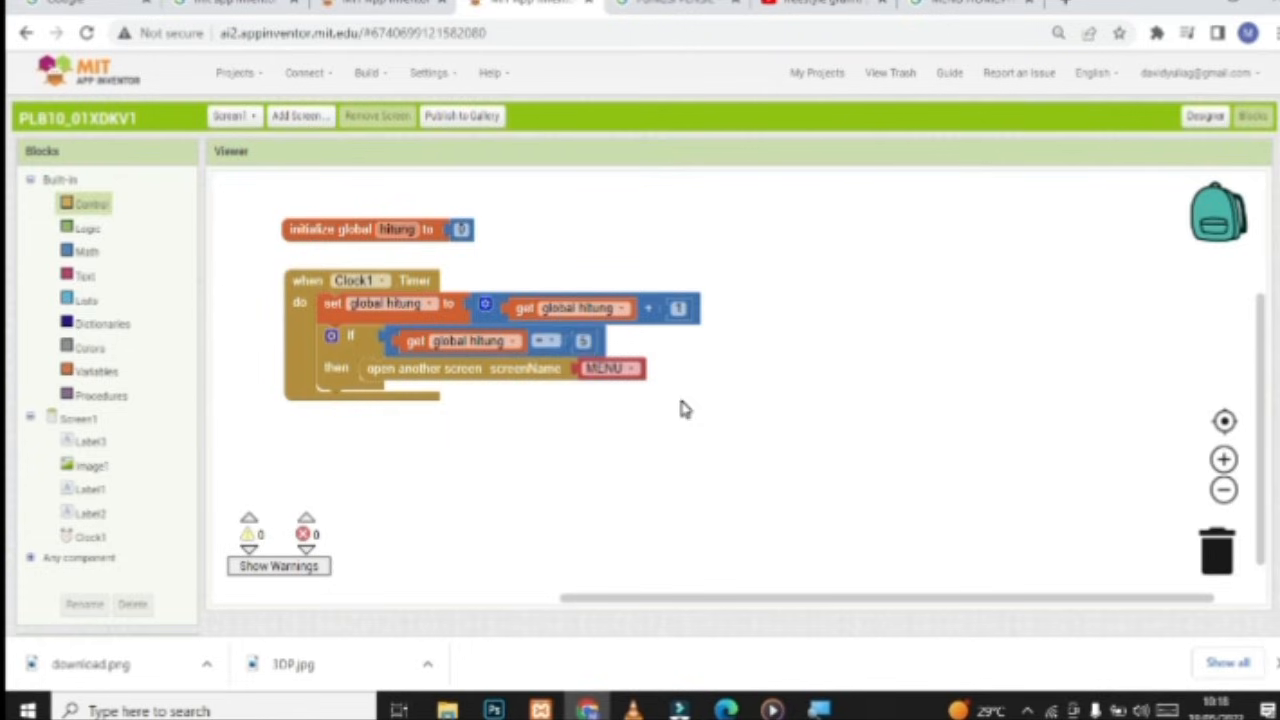
left_click(669, 395)
Switch the project to the MENU screen and review its layout in the Designer view
left_click(226, 116)
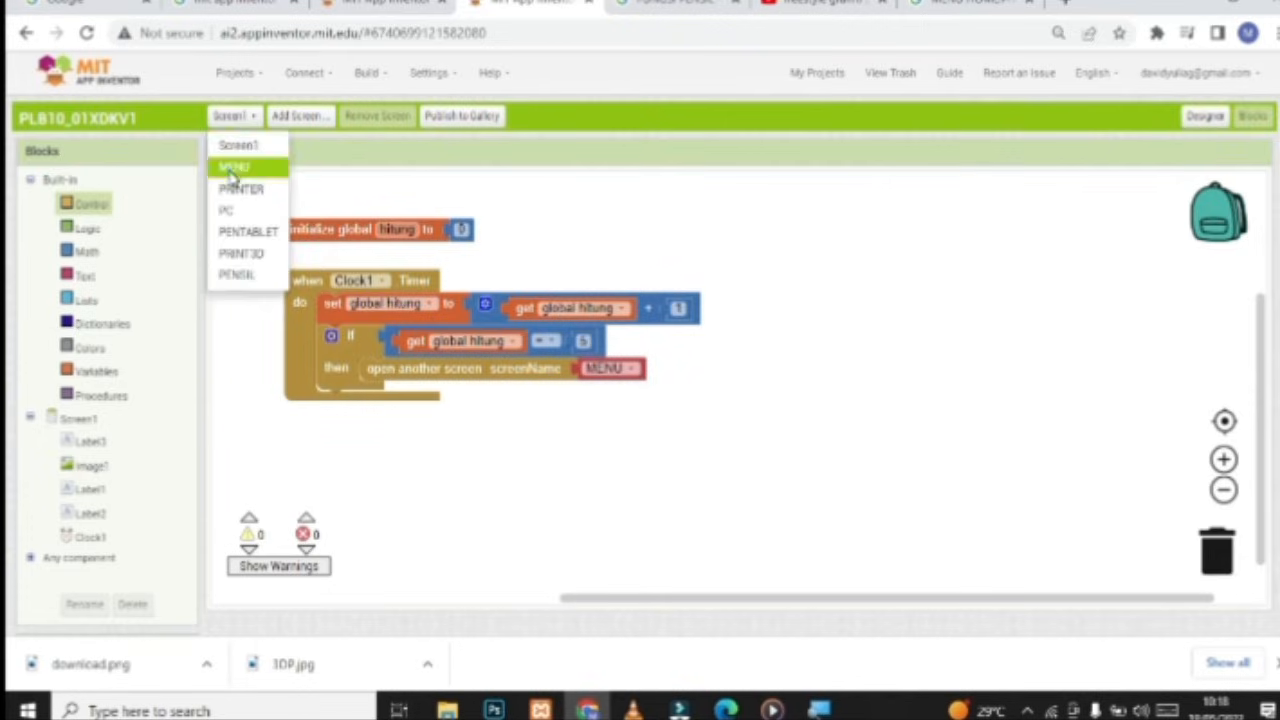
left_click(234, 167)
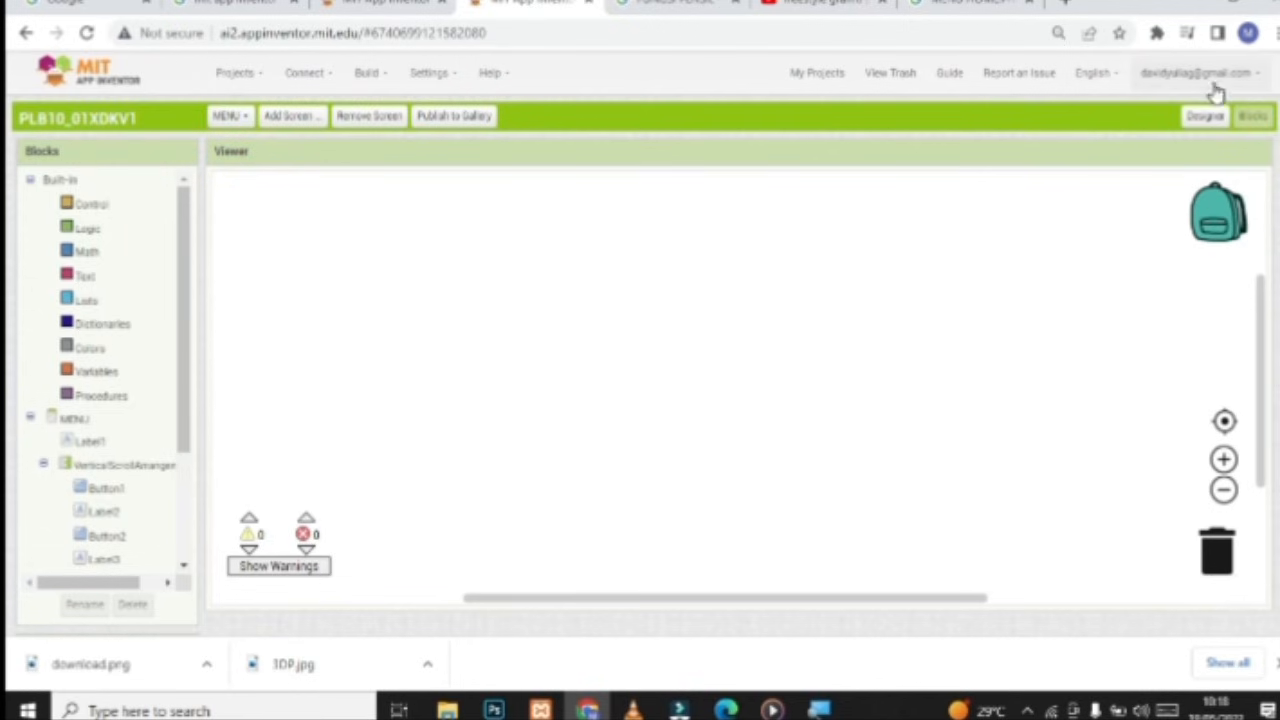
left_click(1205, 118)
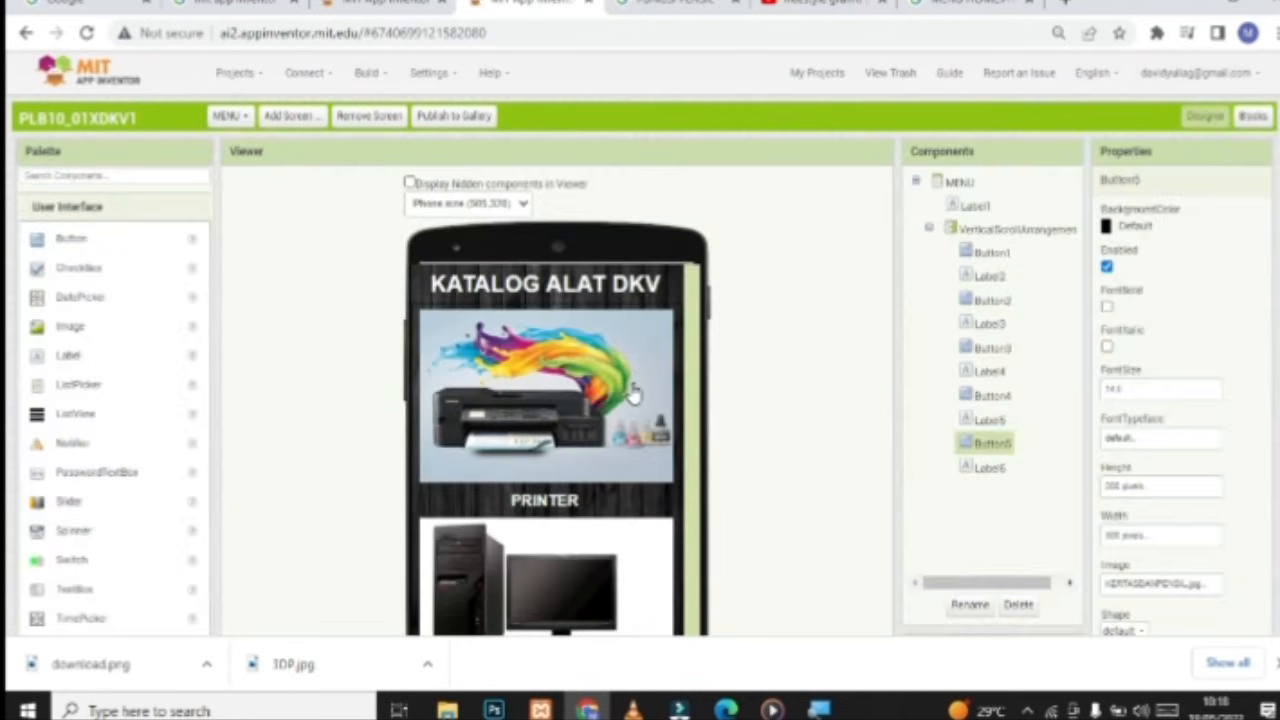
scroll(578, 383, "down", 2)
scroll(557, 414, "up", 1)
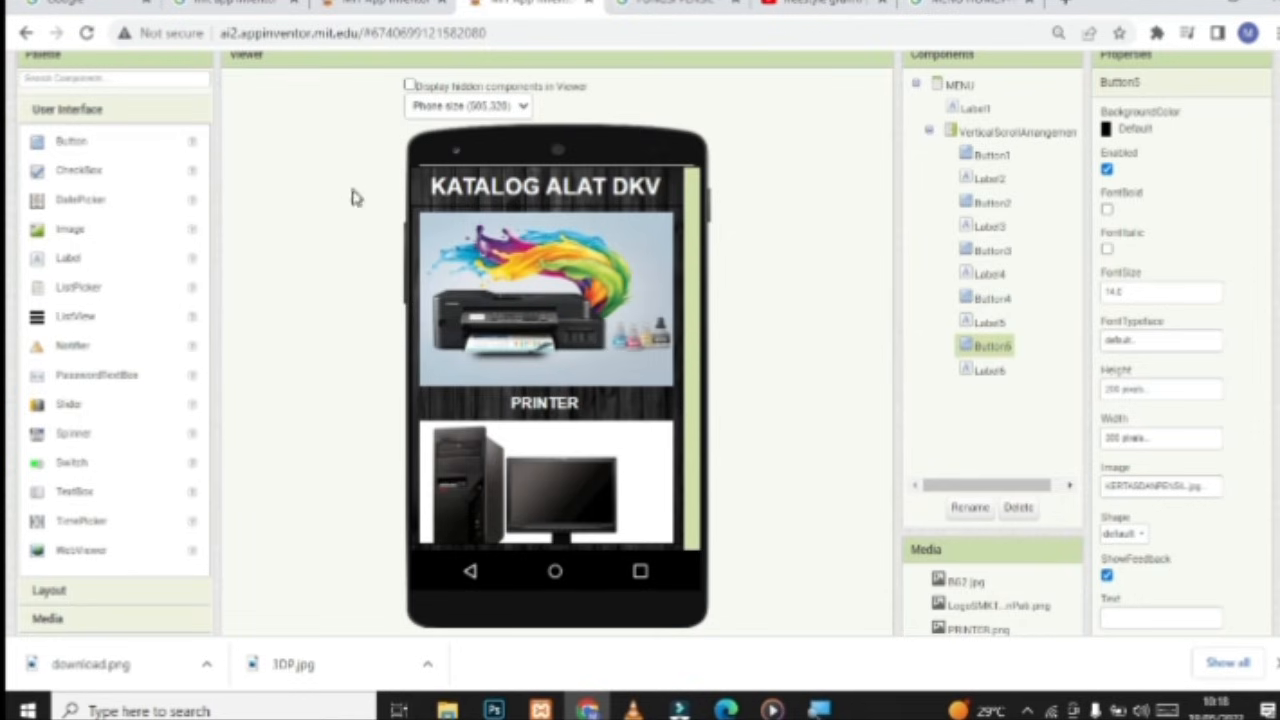
scroll(312, 190, "up", 1)
Return to the MENU screen's blocks and add a Click event handler for Button1
left_click(230, 117)
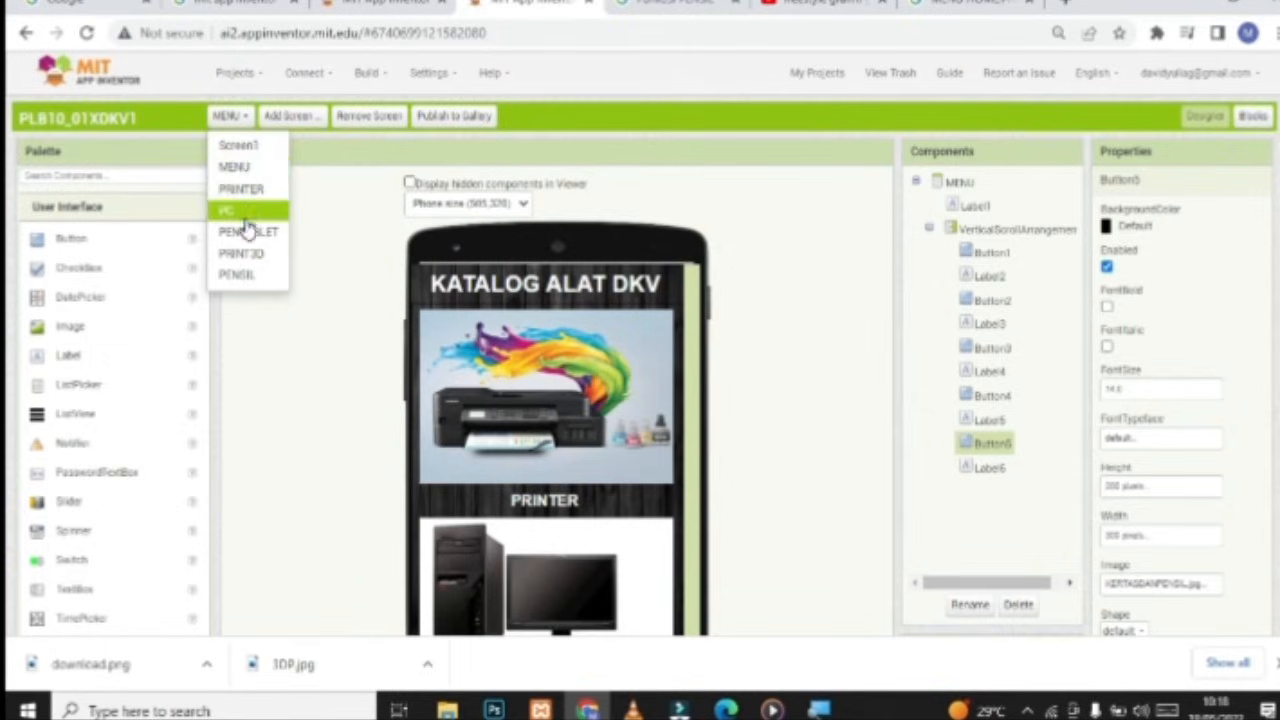
left_click(1253, 118)
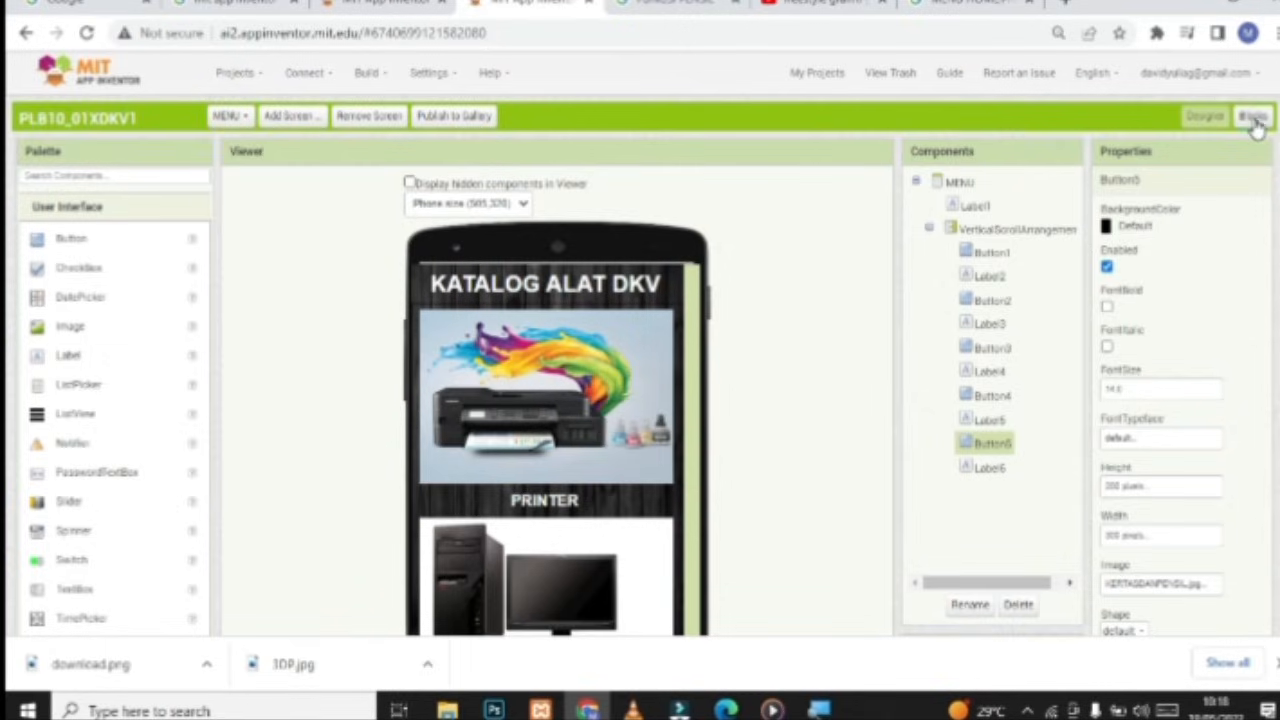
left_click(1249, 125)
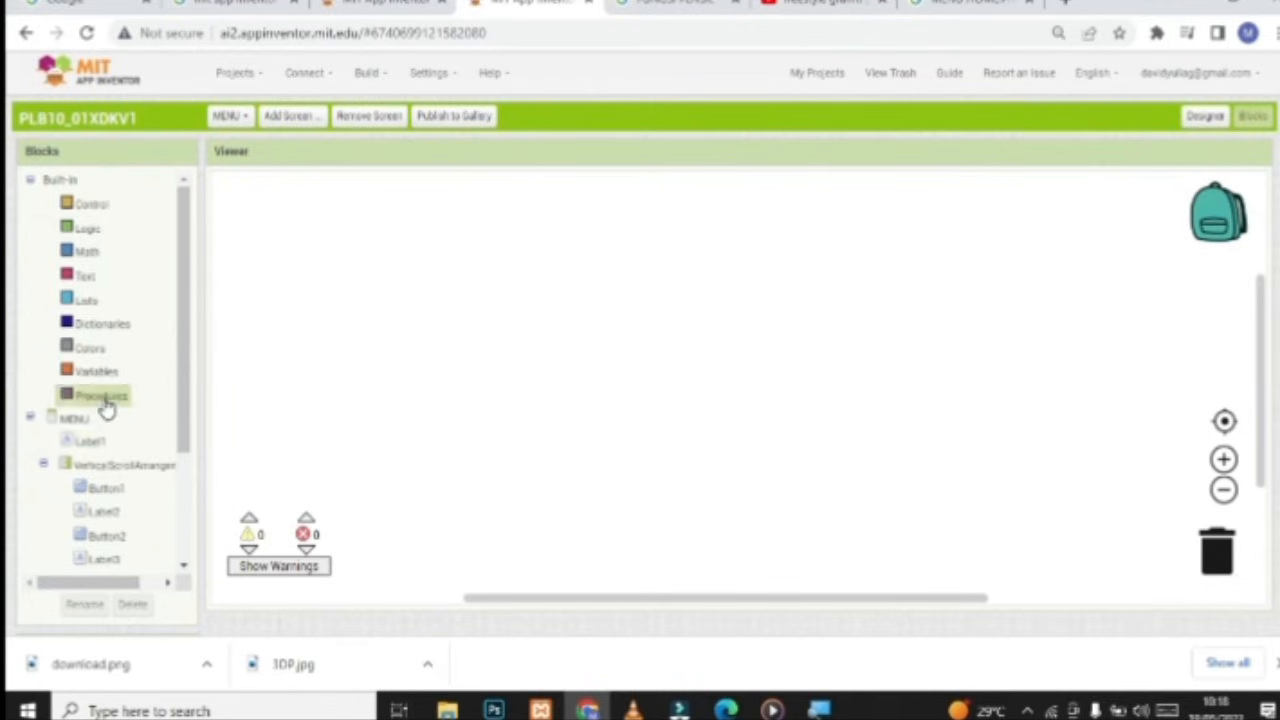
scroll(103, 409, "down", 1)
left_click(110, 426)
left_click_drag(257, 212, 307, 226)
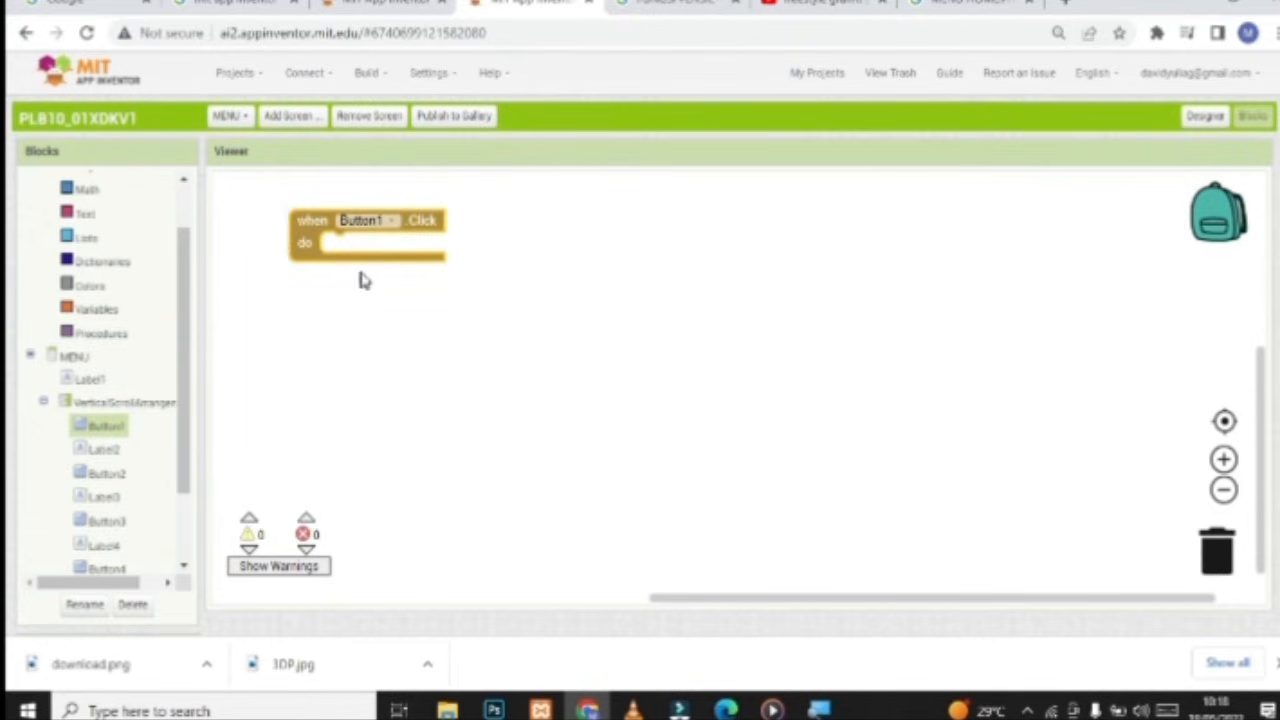
Insert an open another screen block into the Button1 Click event with PRINTER as its screen name
scroll(118, 314, "up", 3)
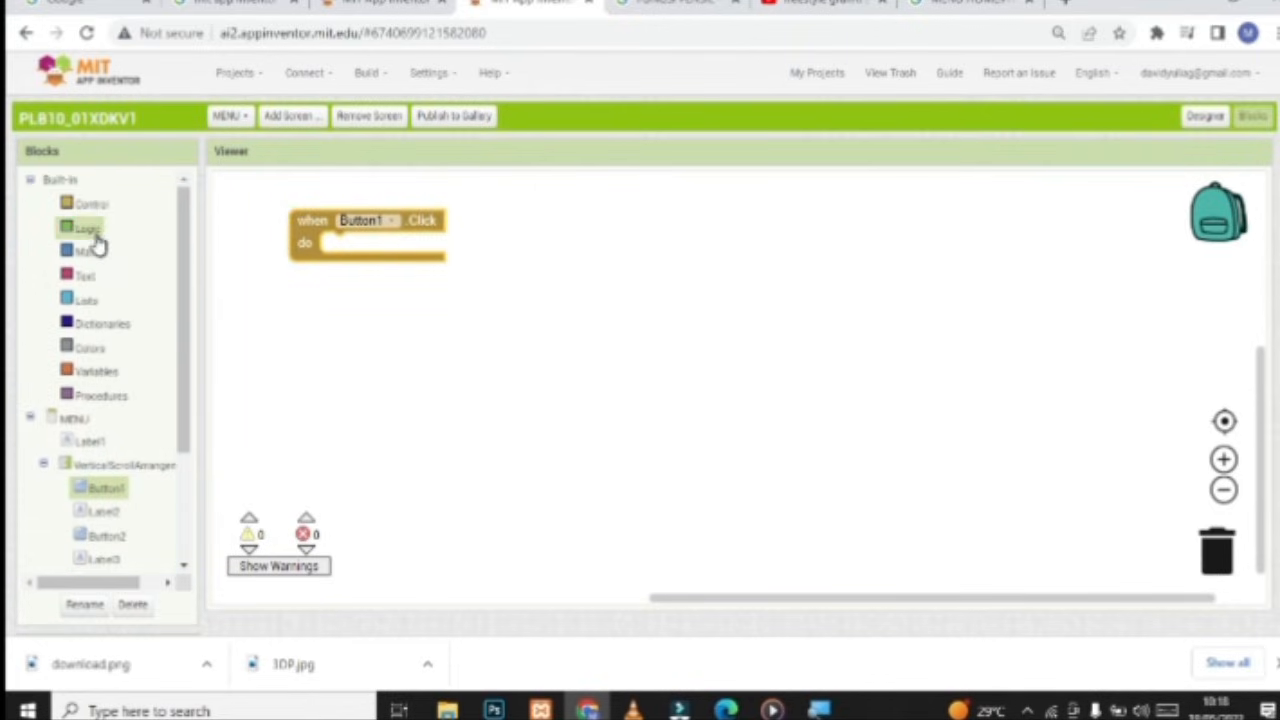
left_click(91, 205)
left_click_drag(318, 487, 370, 255)
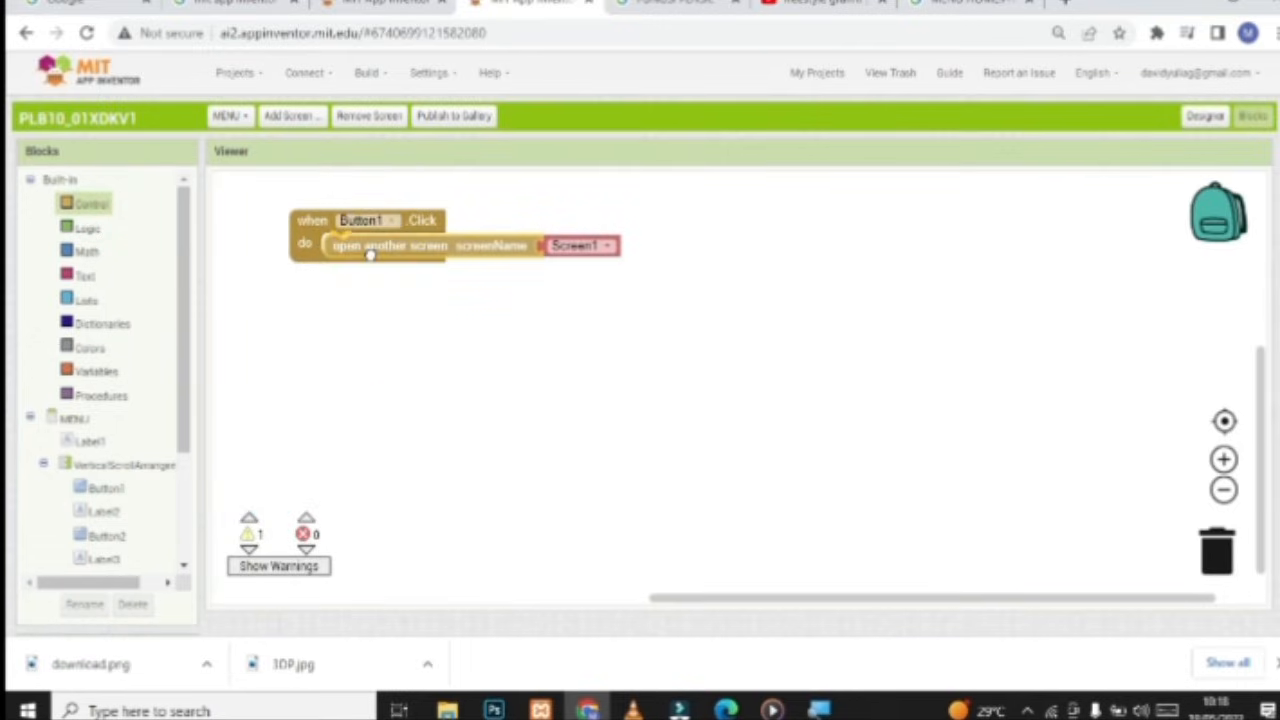
left_click(598, 246)
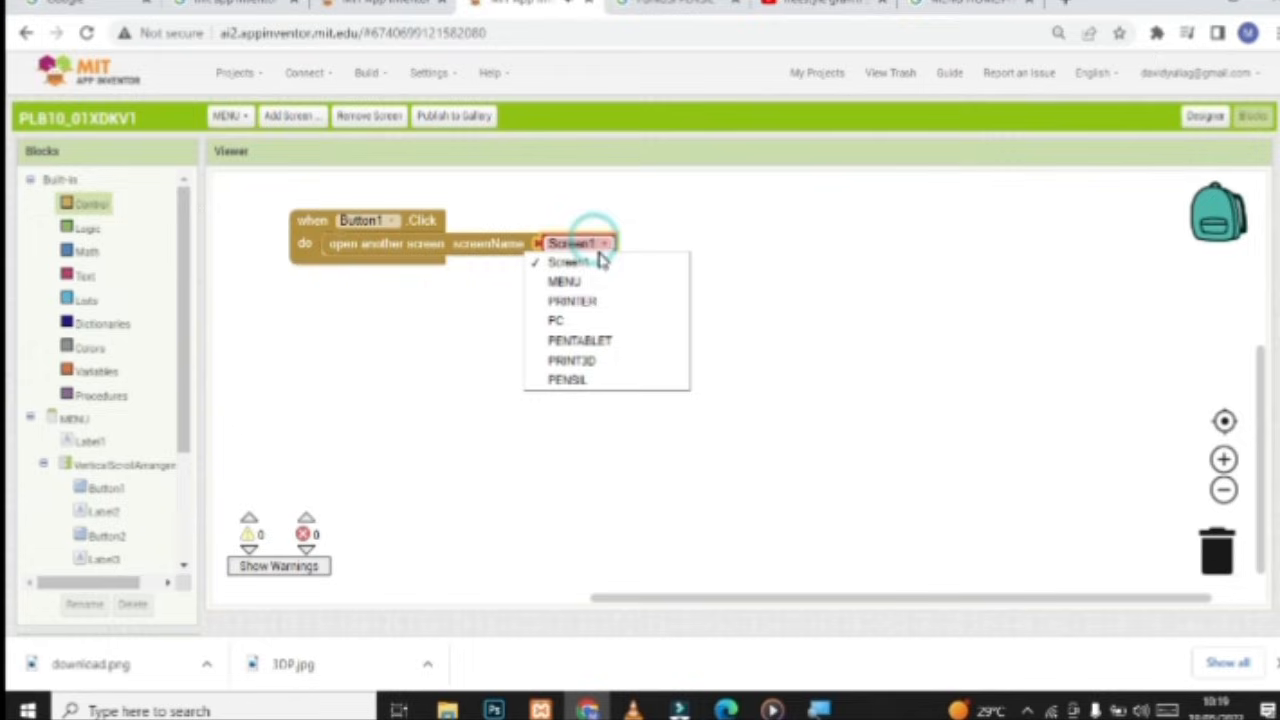
left_click(586, 301)
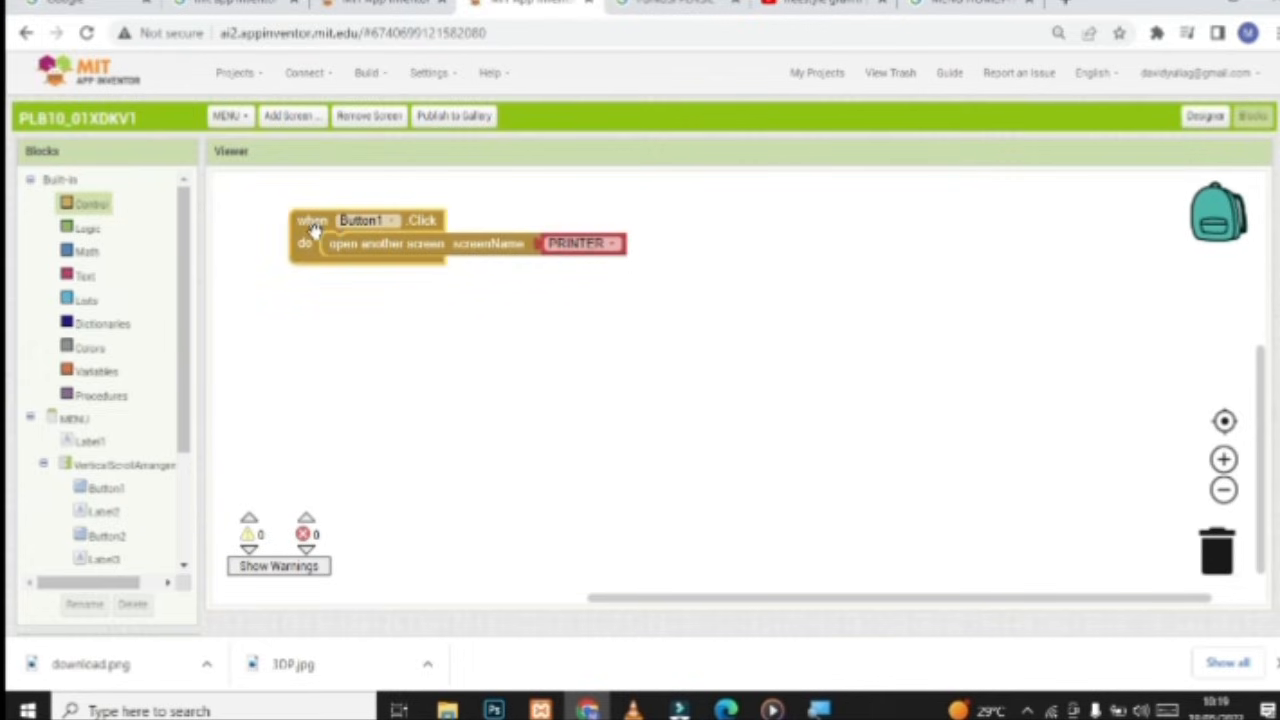
Duplicate the Button1 Click handler four times, arranging three copies beneath the original and one beside it
key("ctrl+c")
key("ctrl+v")
left_click_drag(328, 260, 311, 388)
key("ctrl+v")
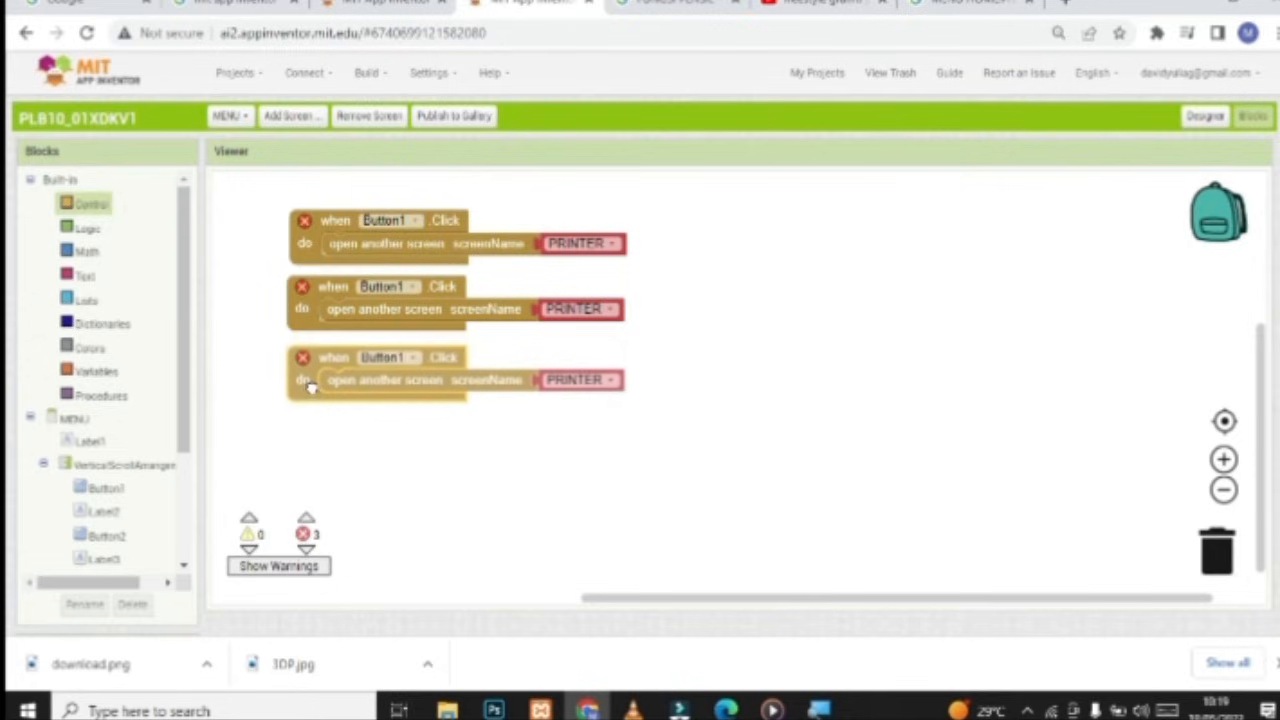
key("ctrl+v")
left_click_drag(313, 270, 298, 447)
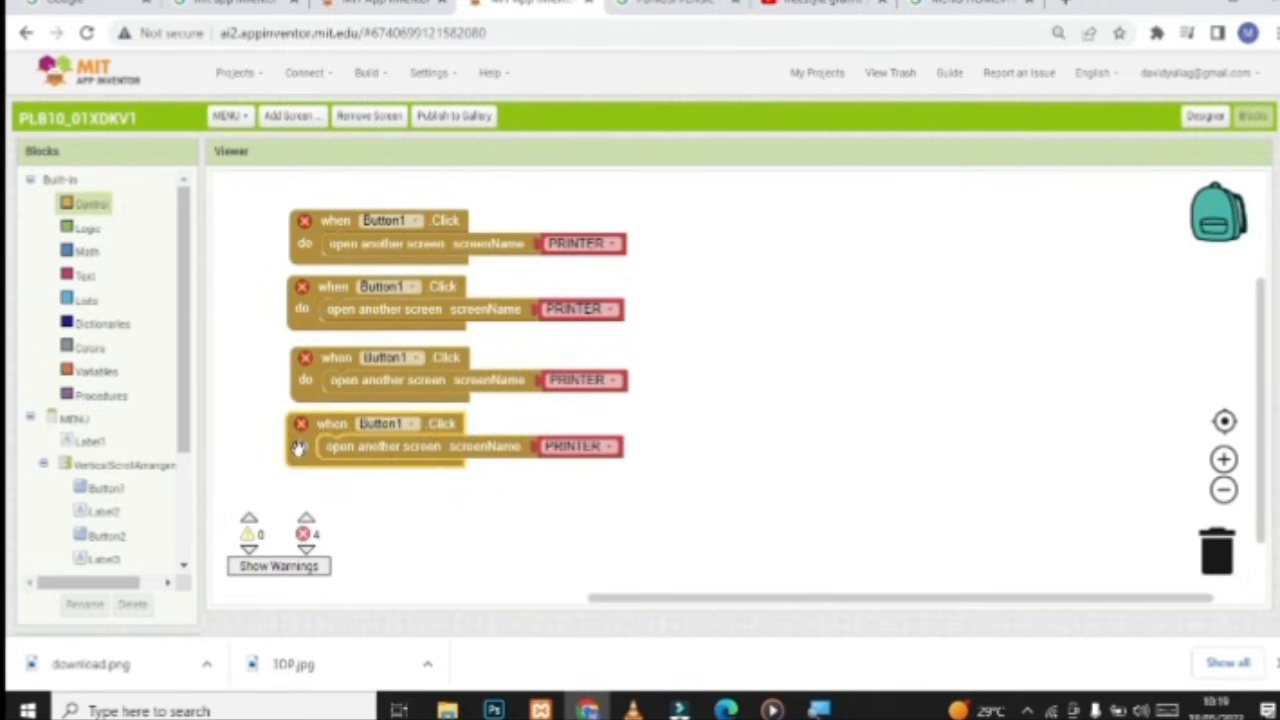
key("ctrl+v")
left_click_drag(336, 255, 726, 232)
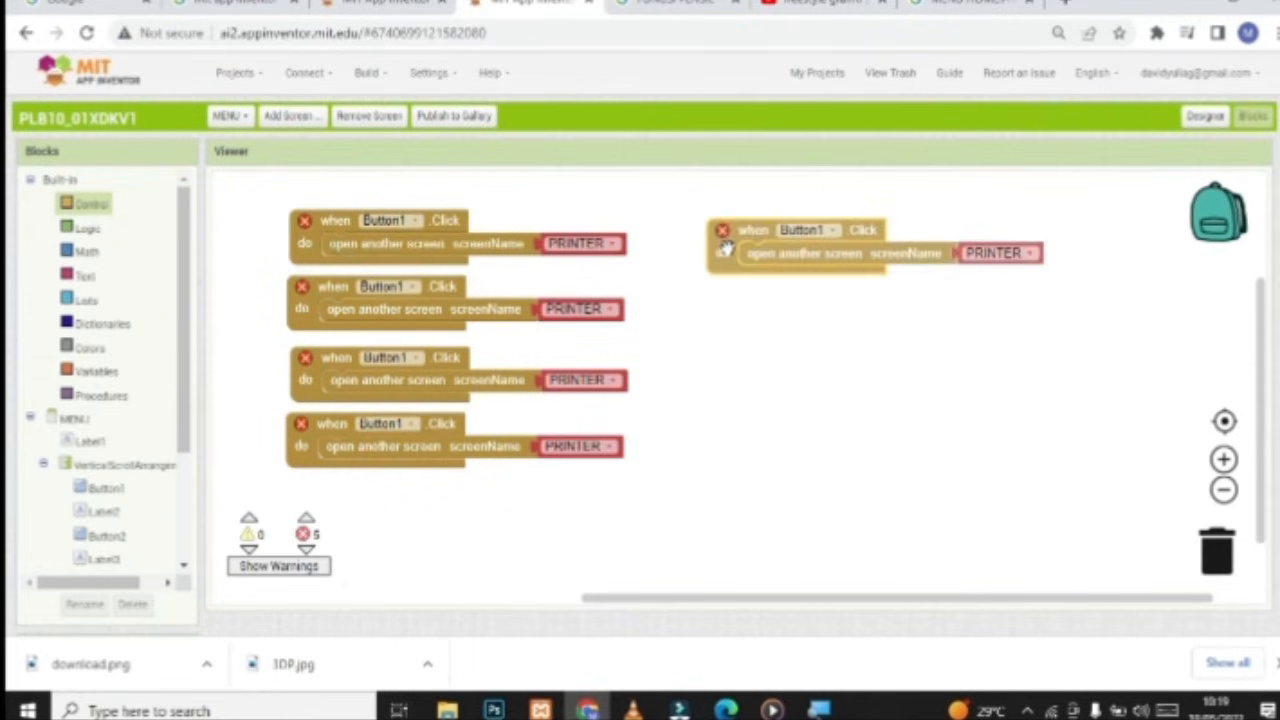
Set the screen names of the three stacked copies to PC, PENTABLET and PRINT3D, and the copy beside them to PENSIL
left_click(609, 311)
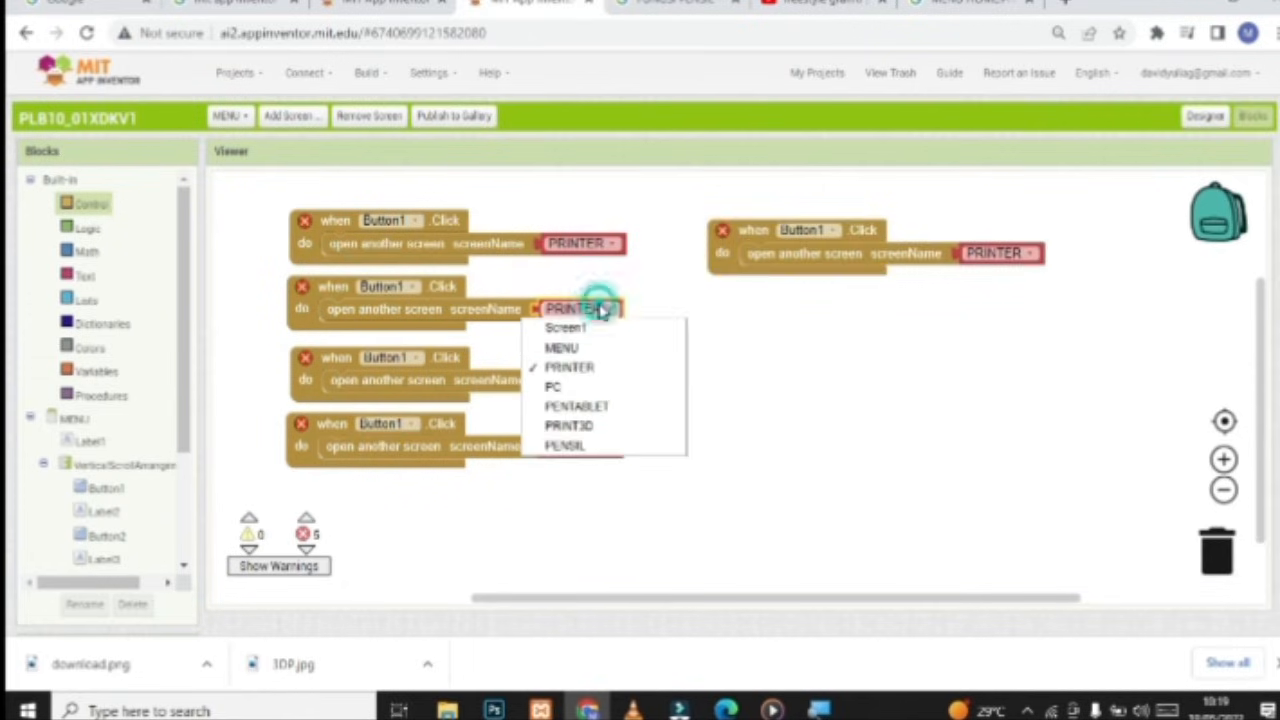
left_click(571, 389)
left_click(590, 382)
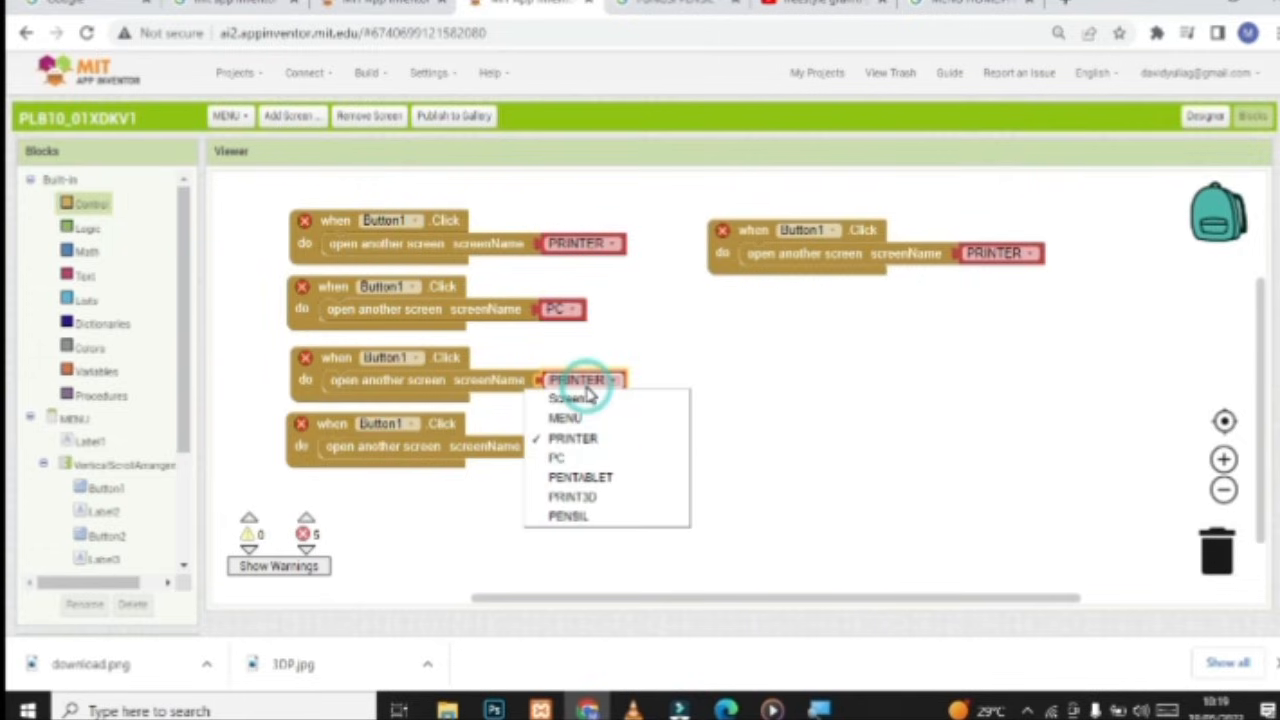
left_click(583, 478)
left_click(590, 447)
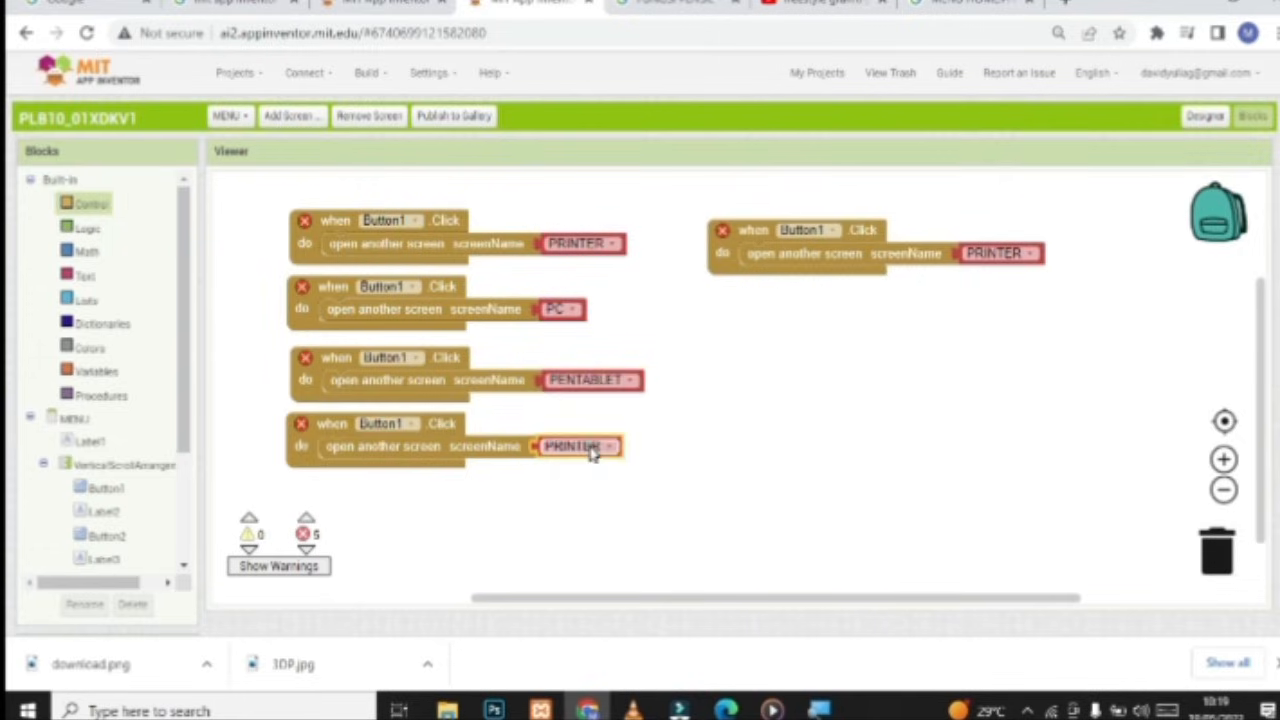
left_click(580, 562)
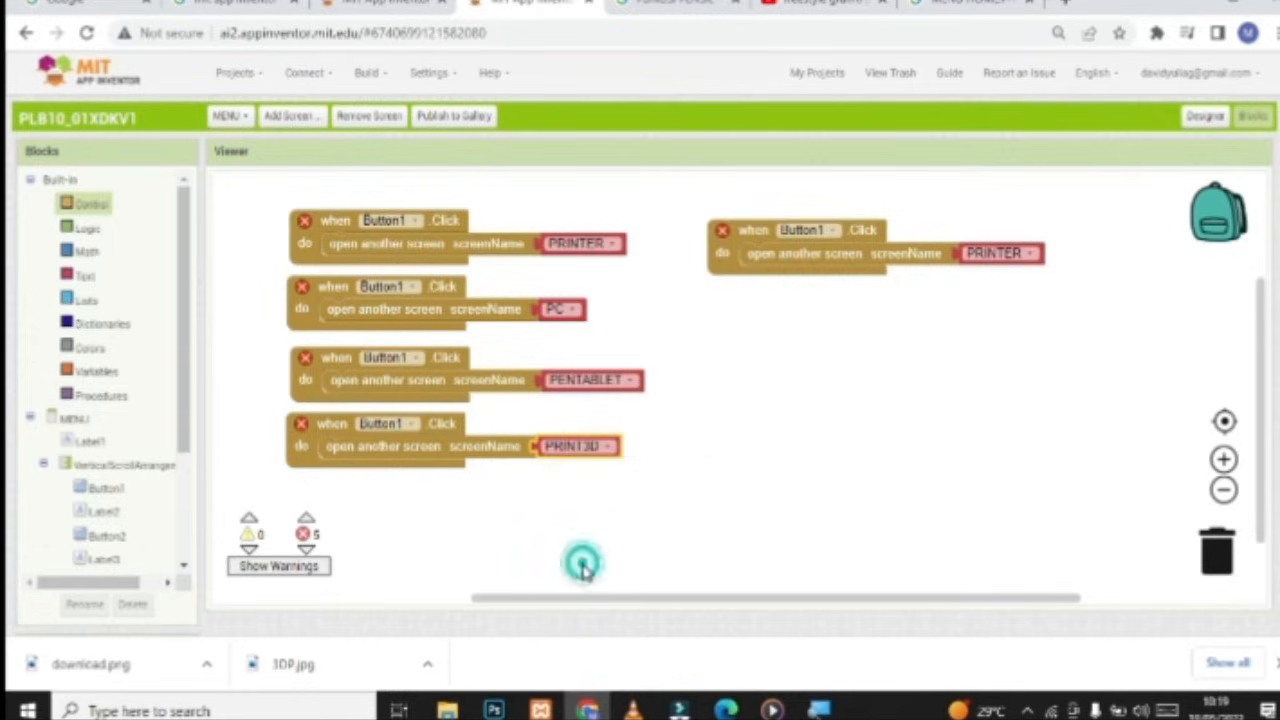
left_click(1015, 254)
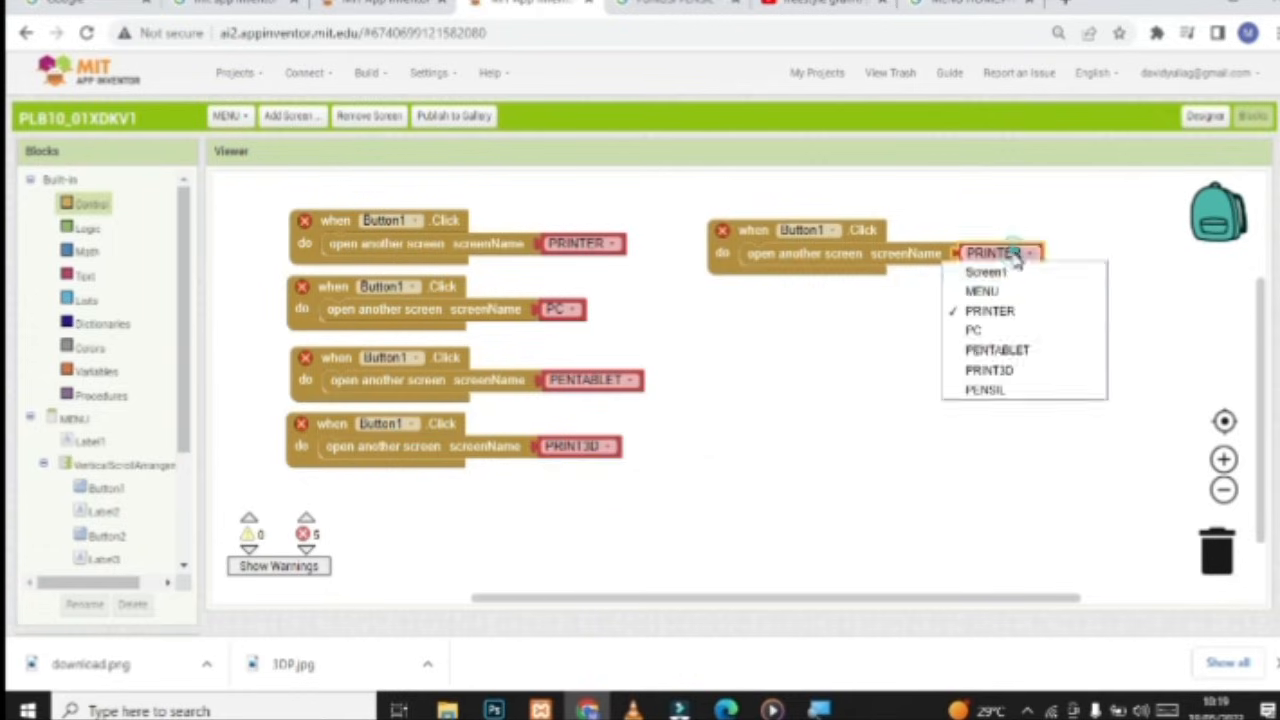
left_click(988, 391)
Assign Button2 to the PC handler, Button3 to PENTABLET, Button4 to PRINT3D and Button5 to PENSIL
left_click(398, 292)
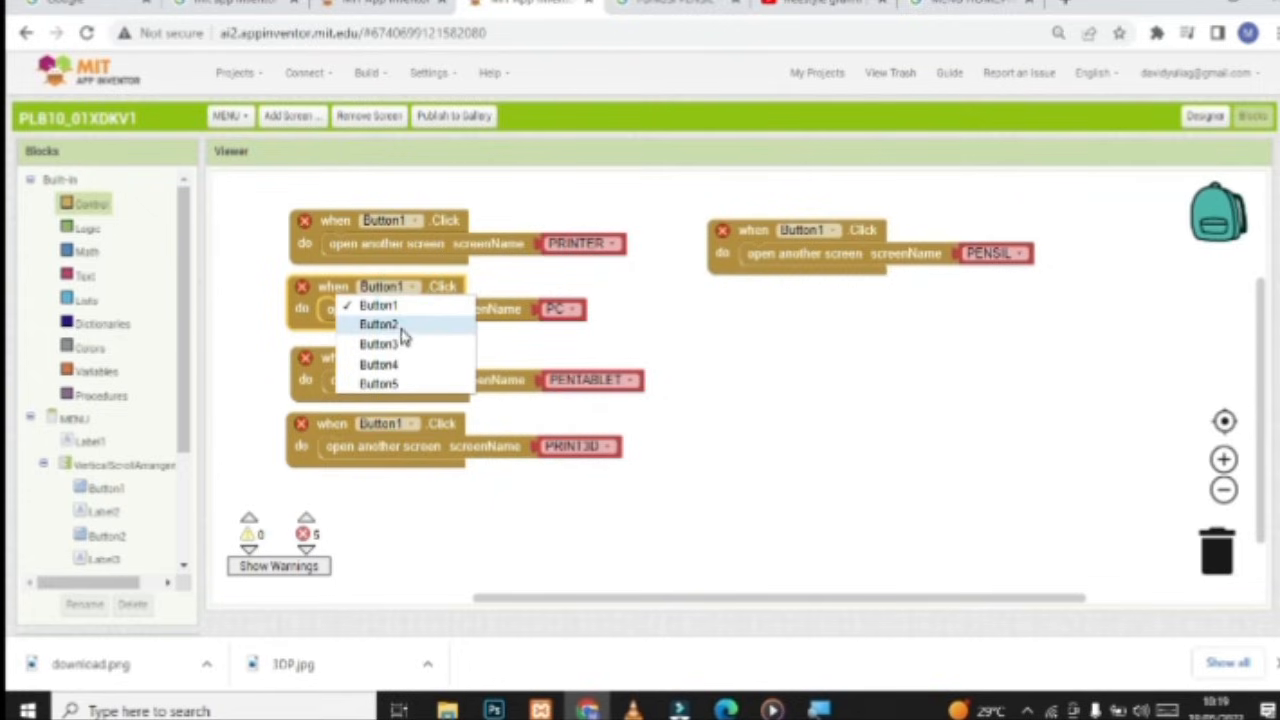
left_click(385, 323)
left_click(395, 358)
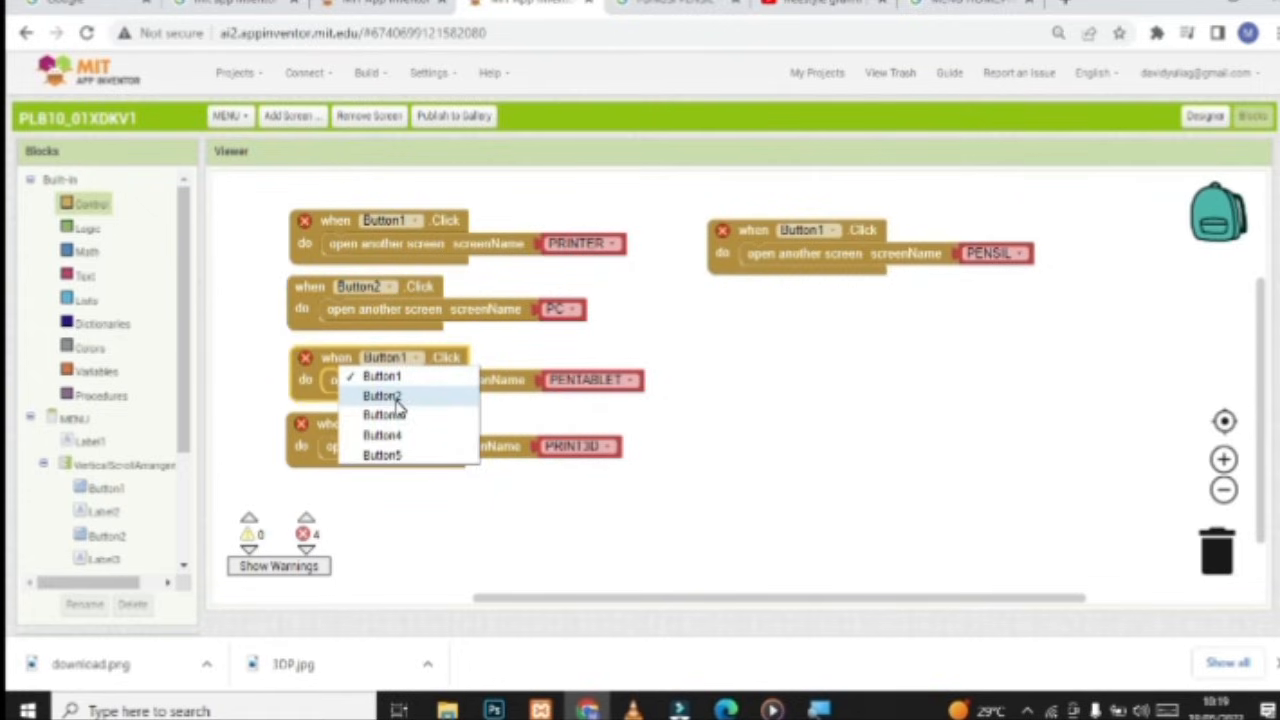
left_click(397, 415)
left_click(395, 424)
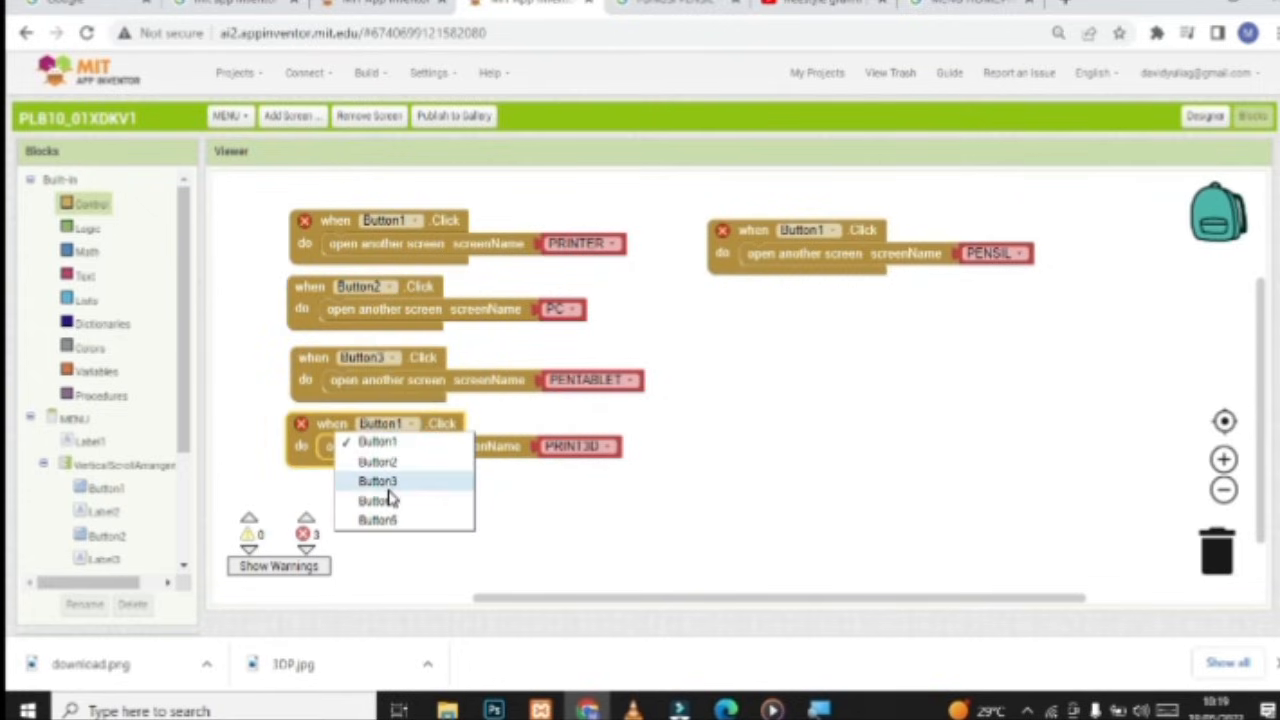
left_click(386, 501)
left_click(796, 230)
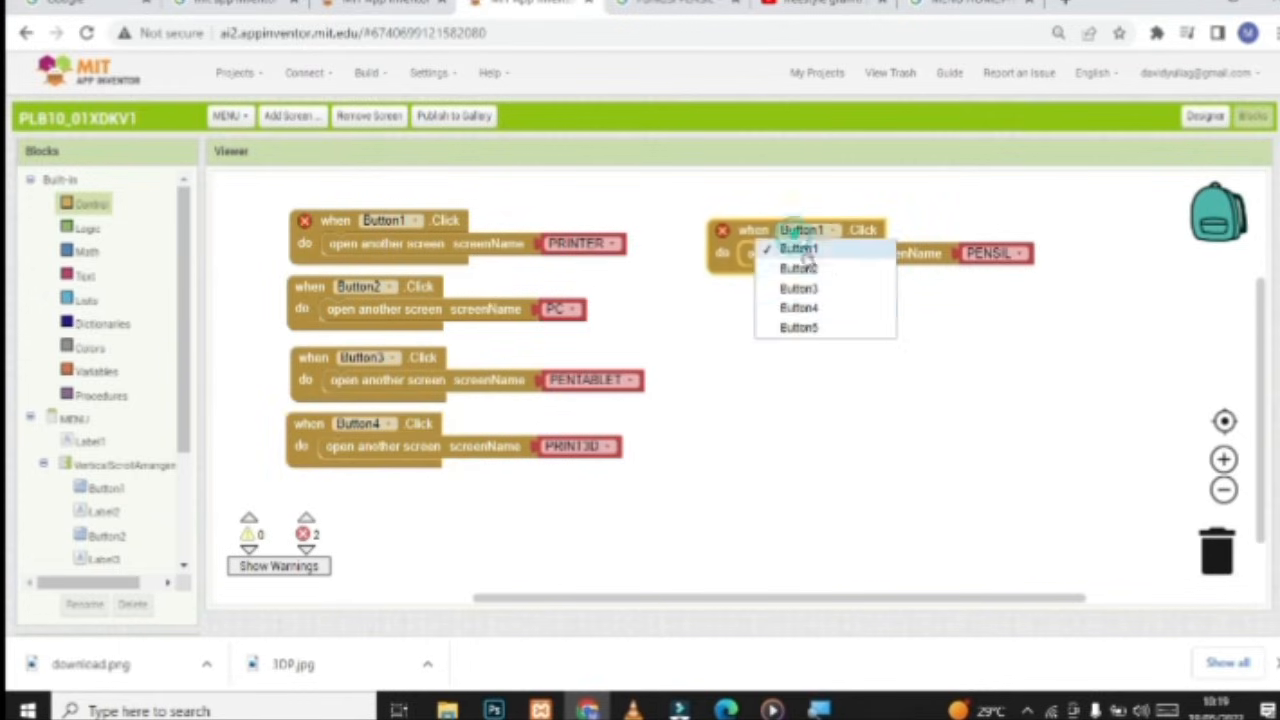
left_click(798, 327)
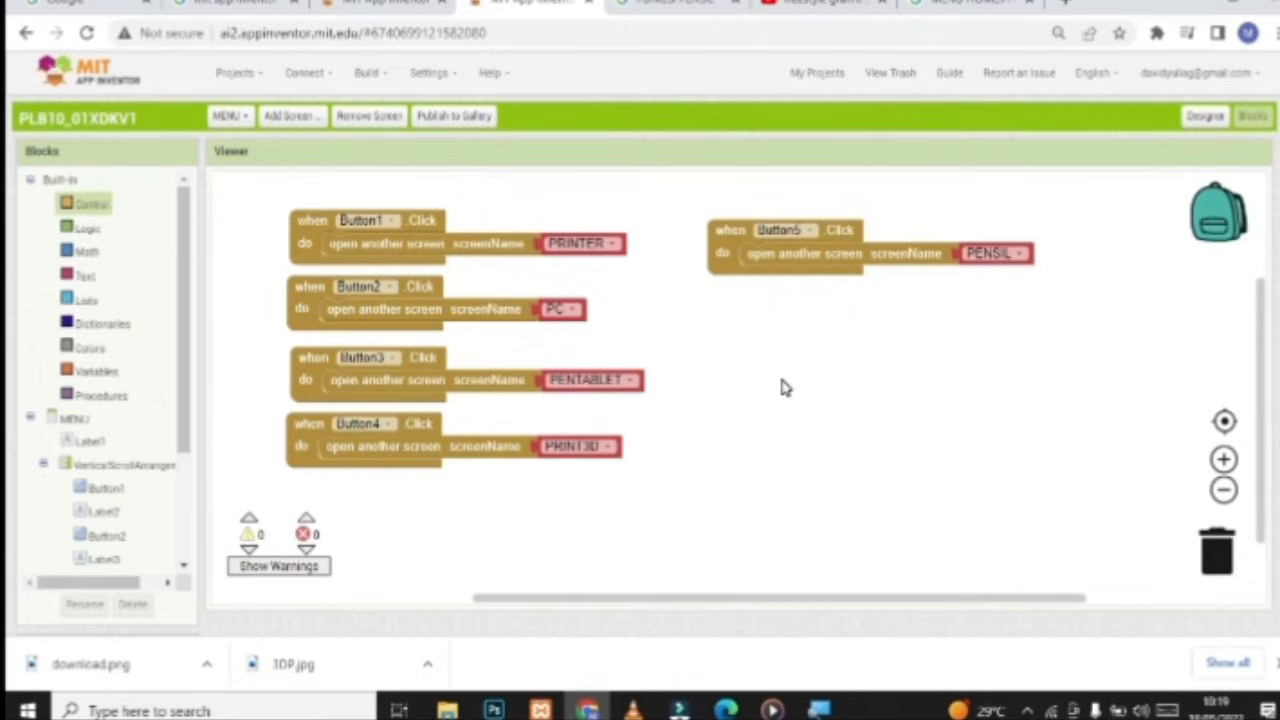
left_click(230, 118)
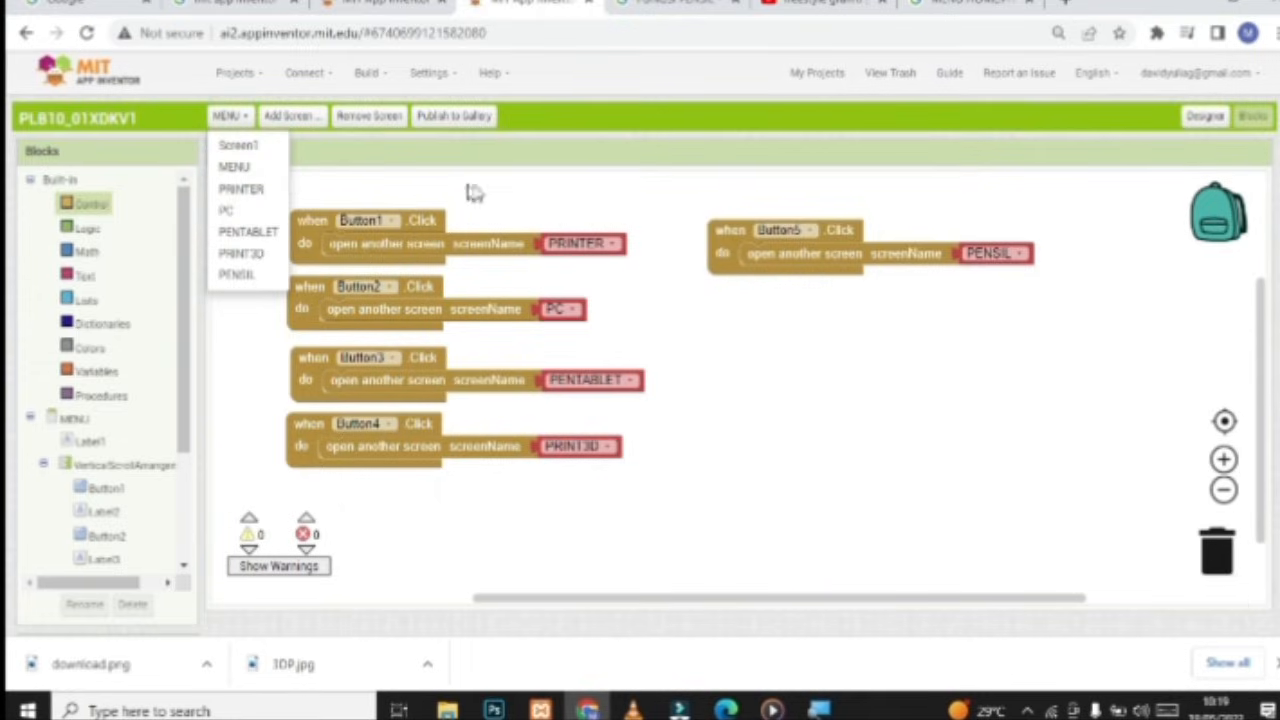
left_click(508, 195)
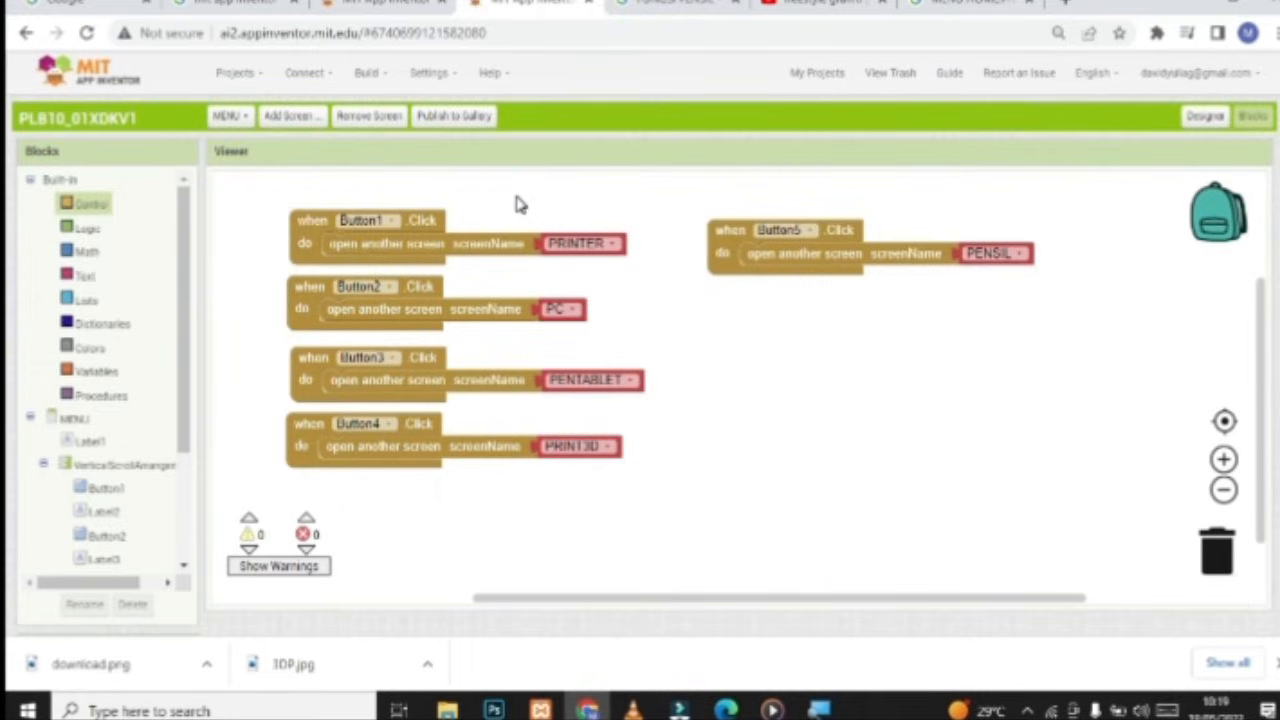
Switch to the PRINTER screen and add a Click event handler for its Button1
left_click(531, 206)
left_click(229, 118)
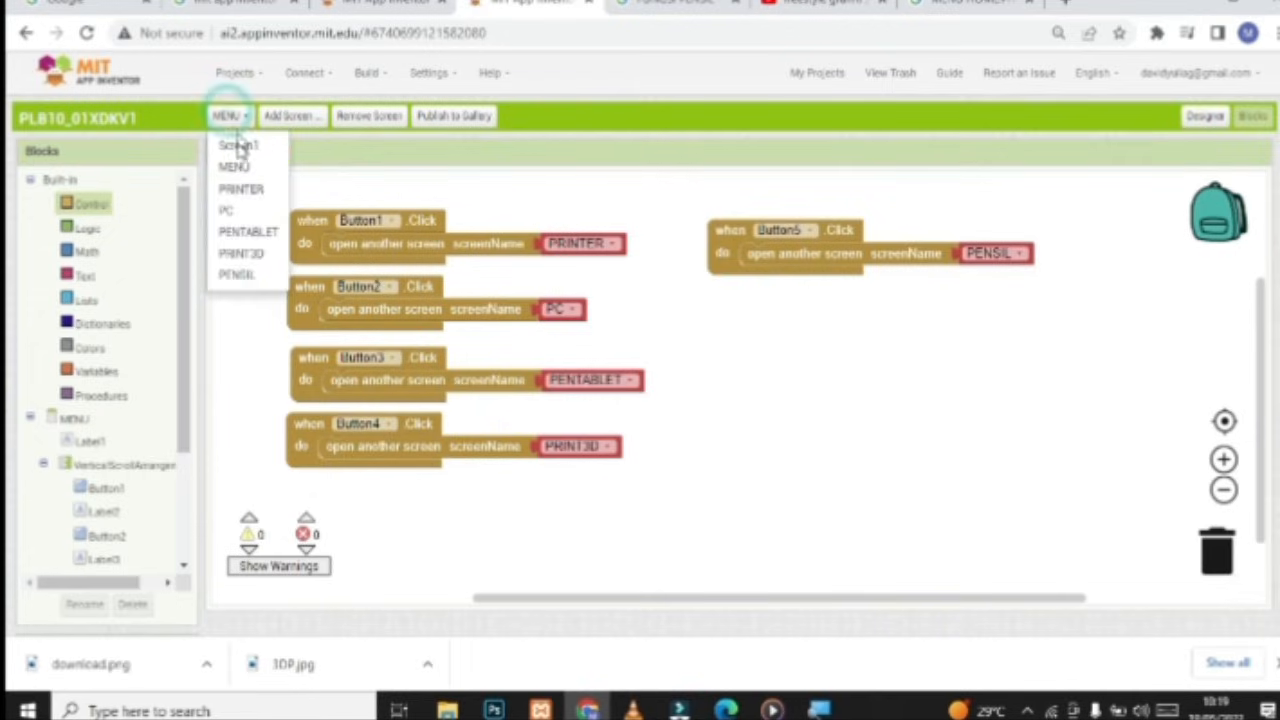
left_click(245, 189)
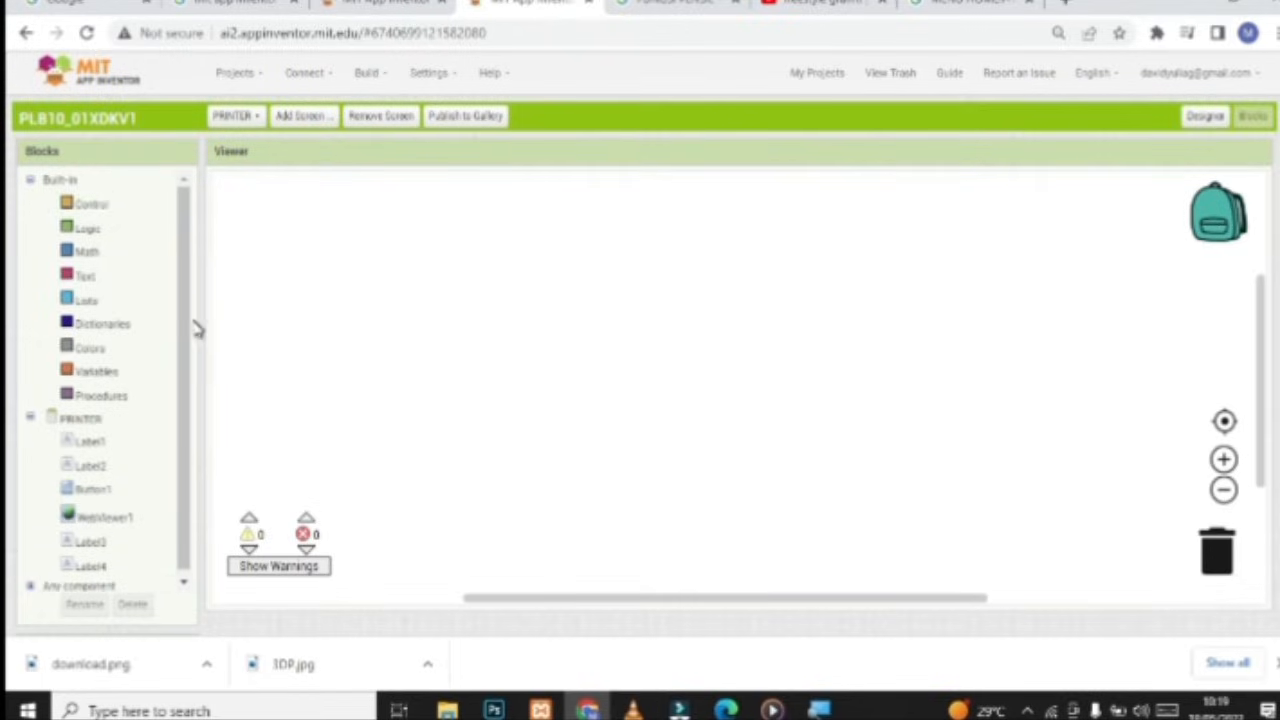
scroll(160, 428, "down", 1)
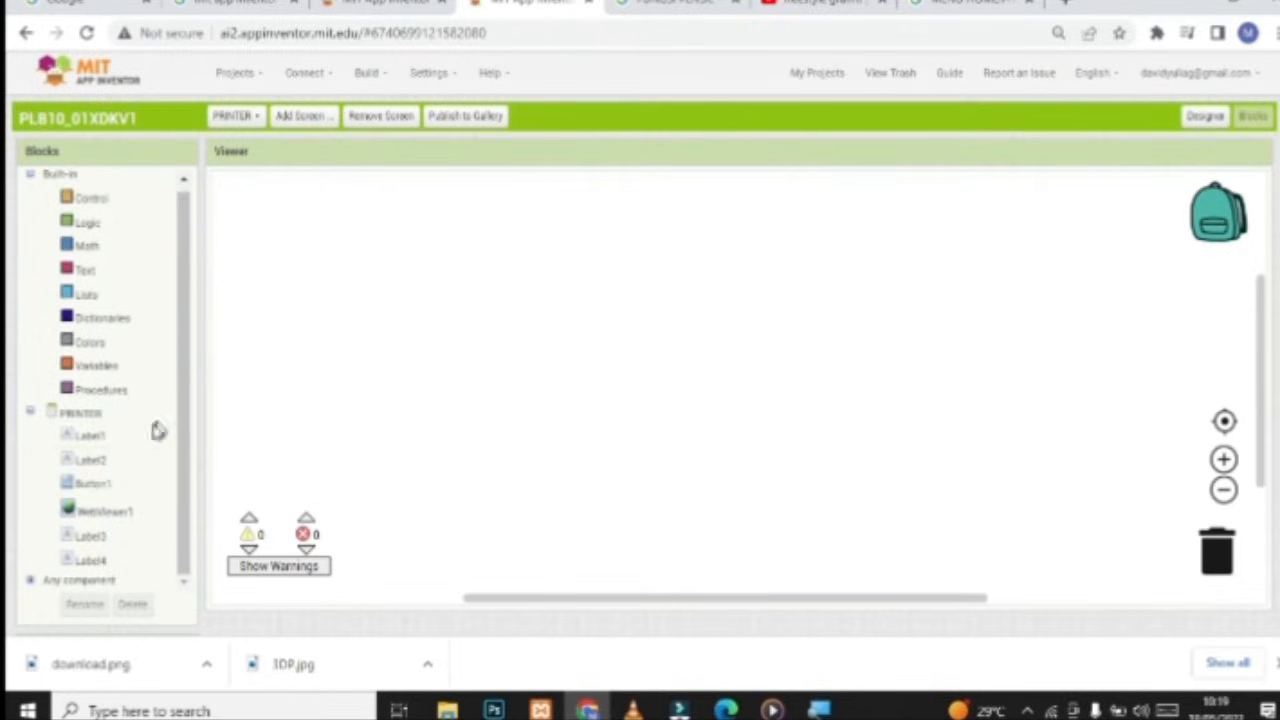
left_click(95, 488)
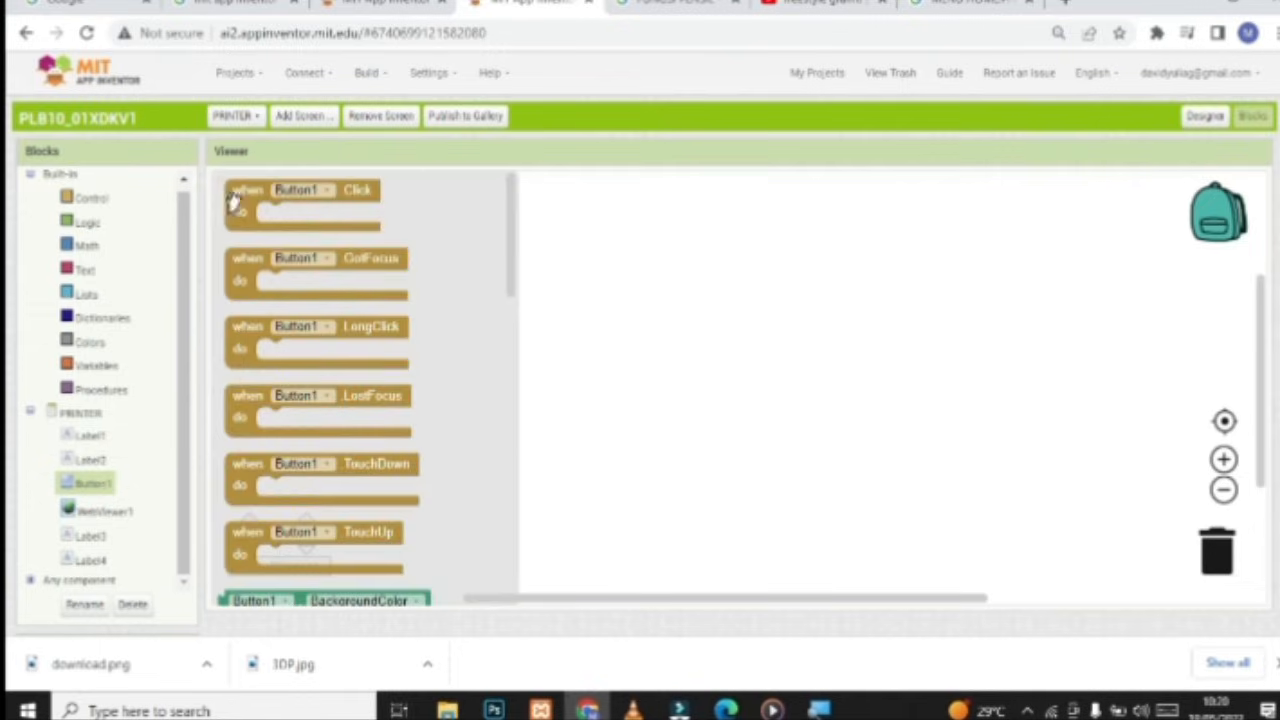
left_click_drag(234, 200, 240, 201)
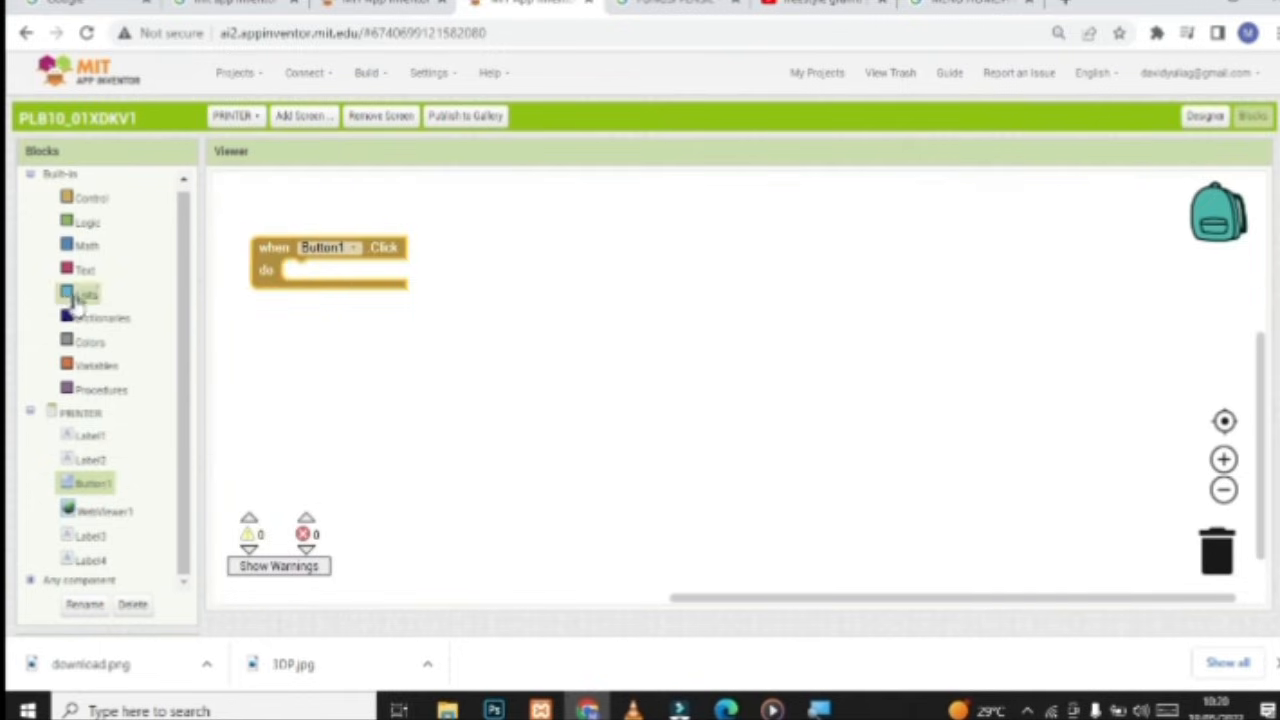
Insert an open another screen block into the PRINTER screen's Button1 handler with MENU as its screen name
left_click(88, 199)
scroll(240, 355, "down", 5)
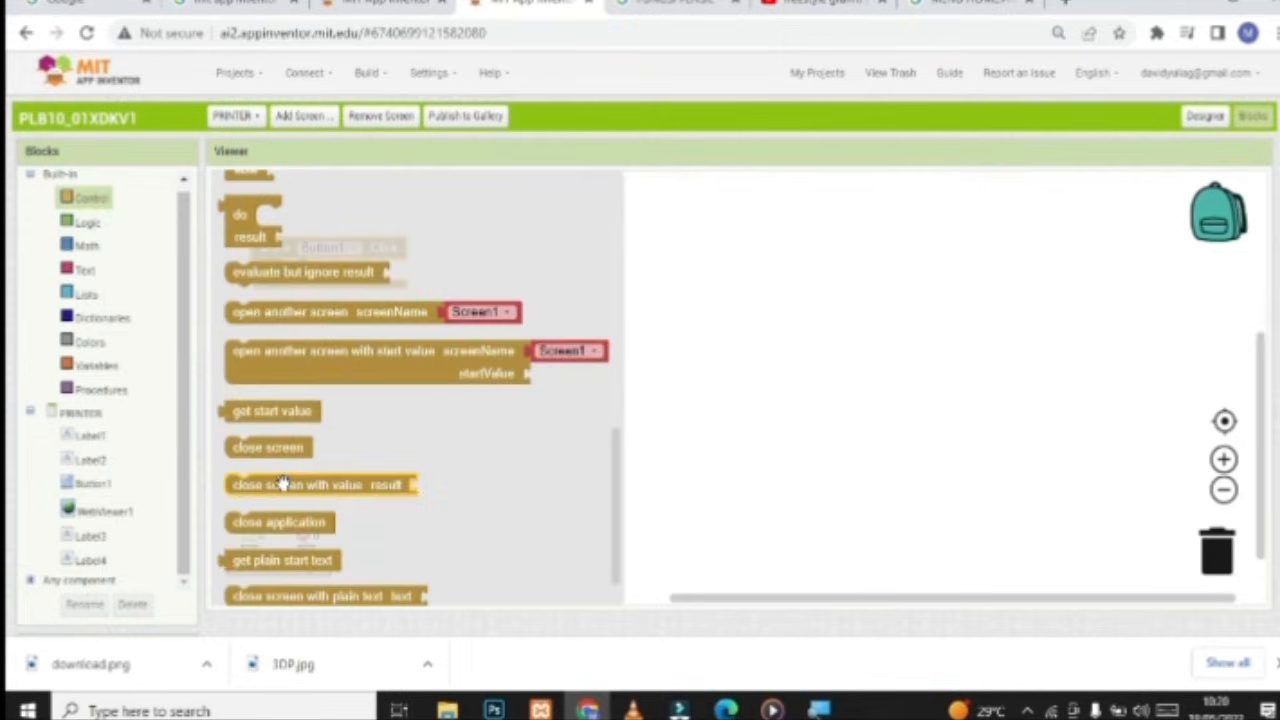
left_click_drag(304, 316, 350, 270)
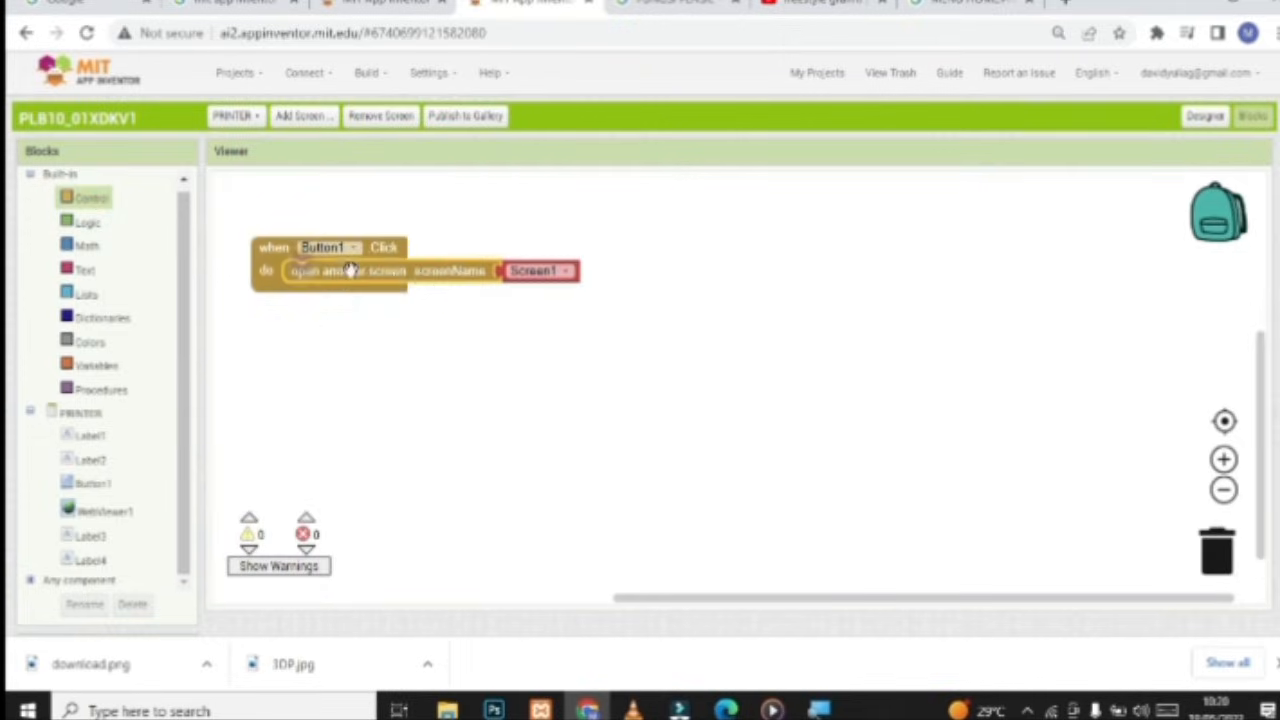
left_click(540, 280)
left_click(546, 306)
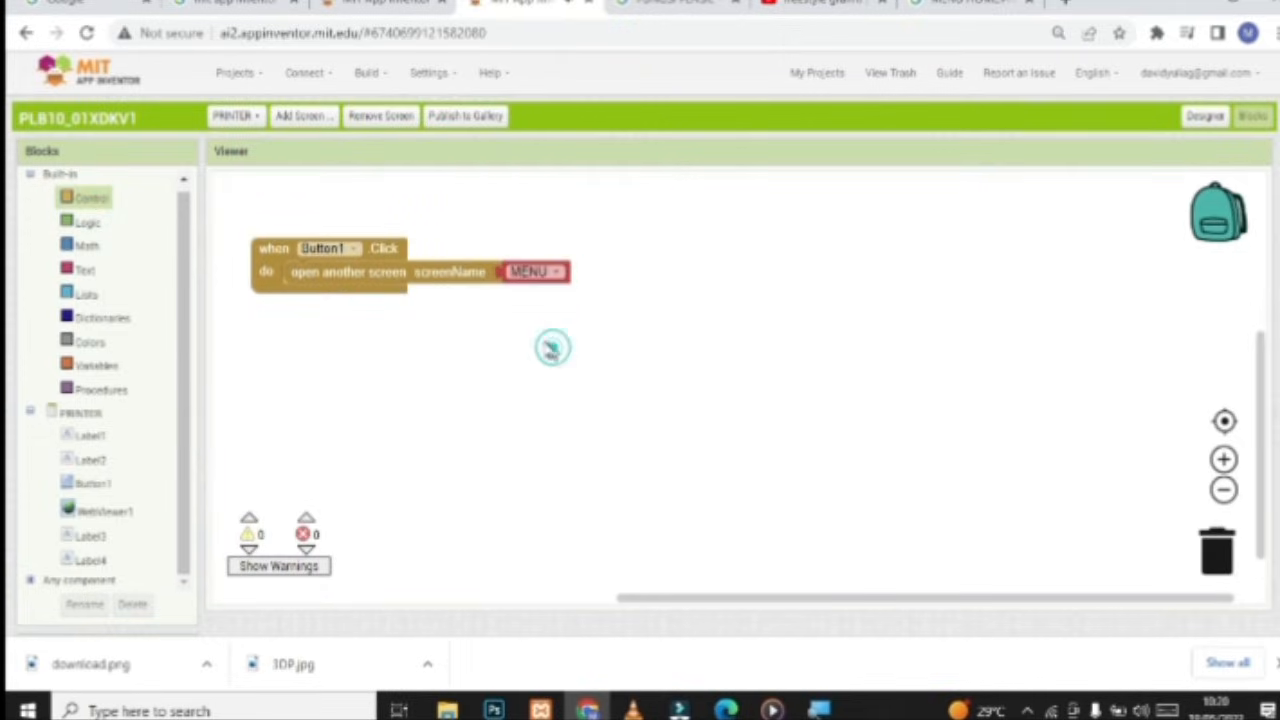
Switch to the PC screen and add a Click event handler for its Button1
left_click(243, 122)
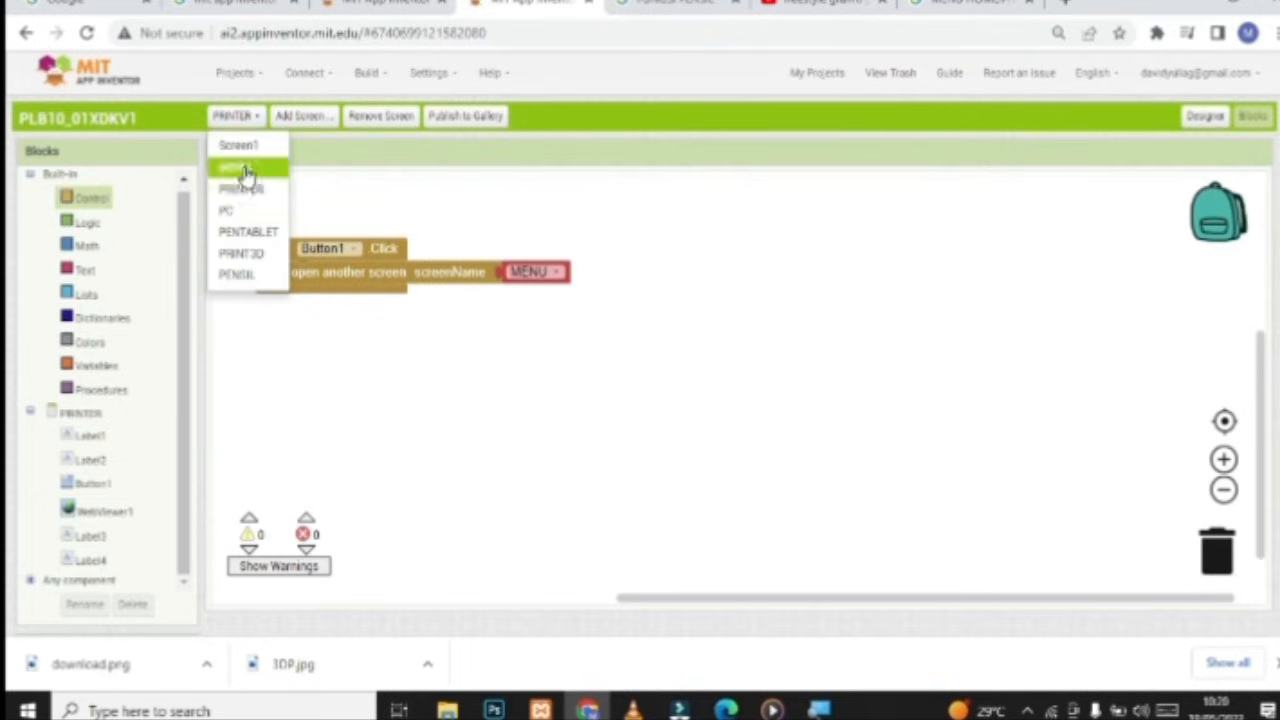
left_click(248, 213)
left_click(280, 309)
left_click(88, 488)
left_click_drag(245, 195, 297, 250)
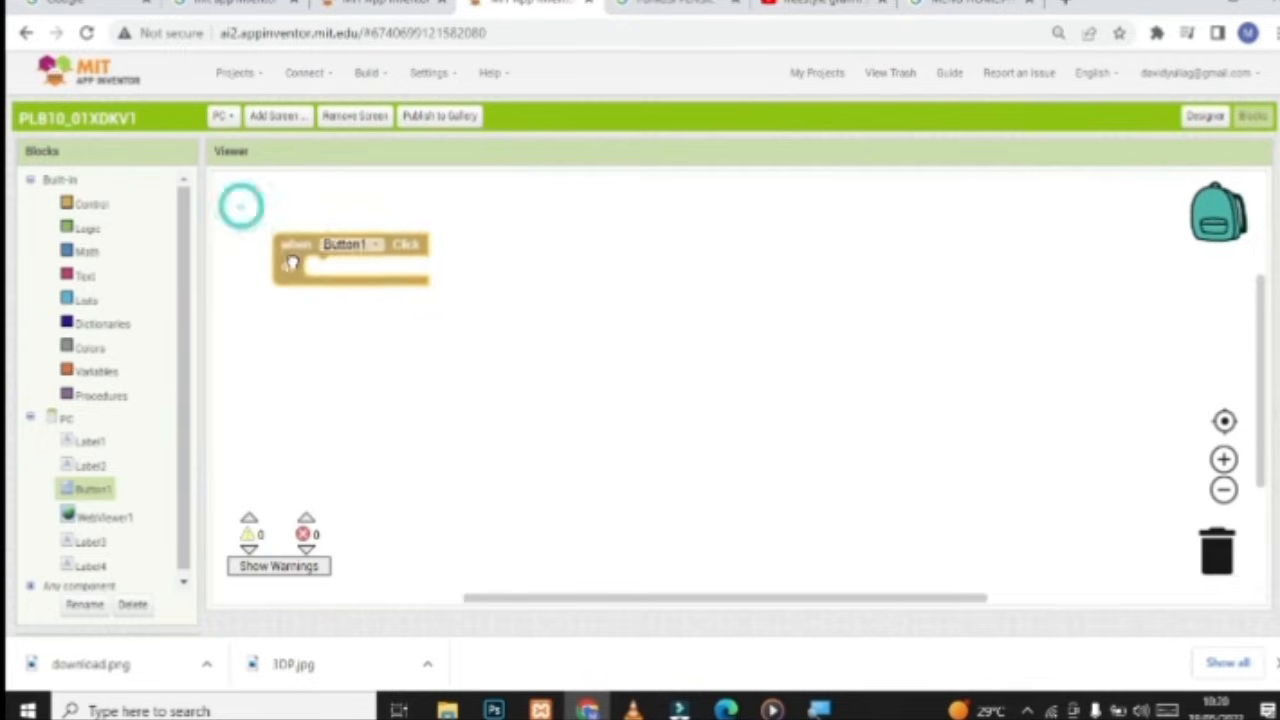
Insert an open another screen block into the PC screen's Button1 handler, opening the MENU screen
left_click(88, 205)
scroll(295, 460, "down", 10)
left_click_drag(268, 487, 352, 279)
left_click(566, 269)
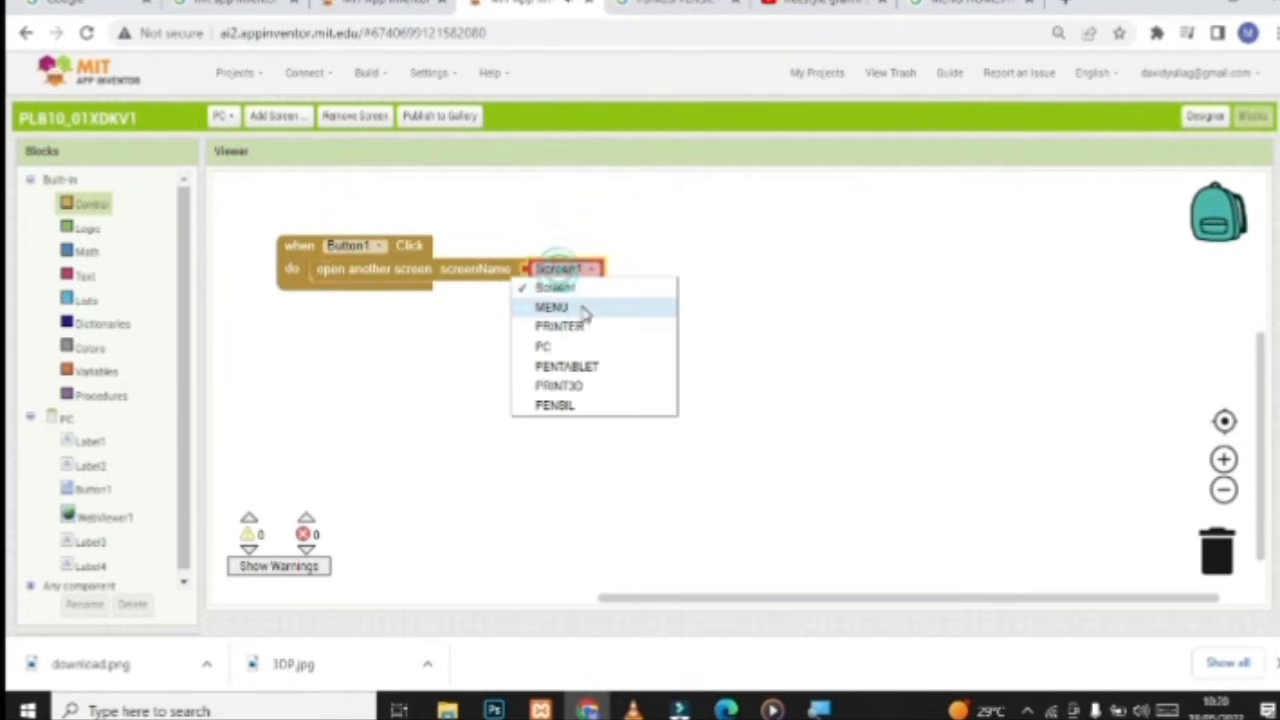
left_click(573, 303)
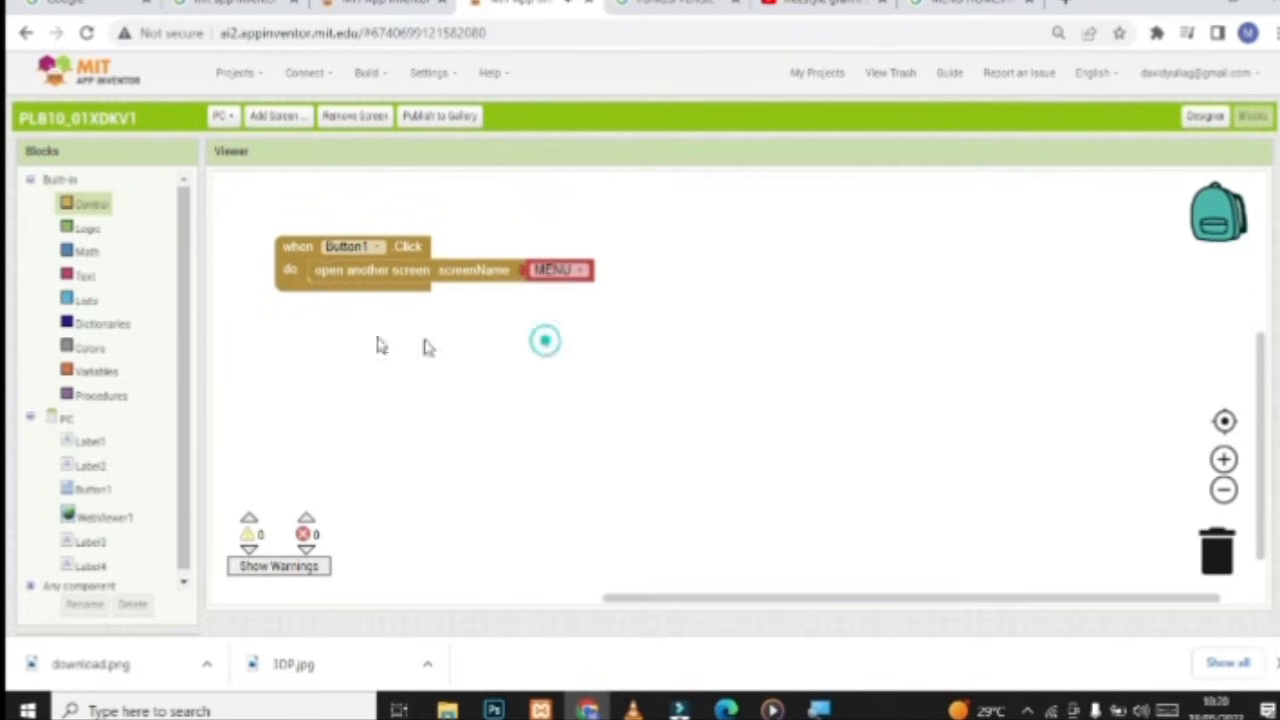
Switch to the PENTABLET screen and add a Click event handler for its Button1
left_click(224, 120)
left_click(246, 234)
left_click(80, 518)
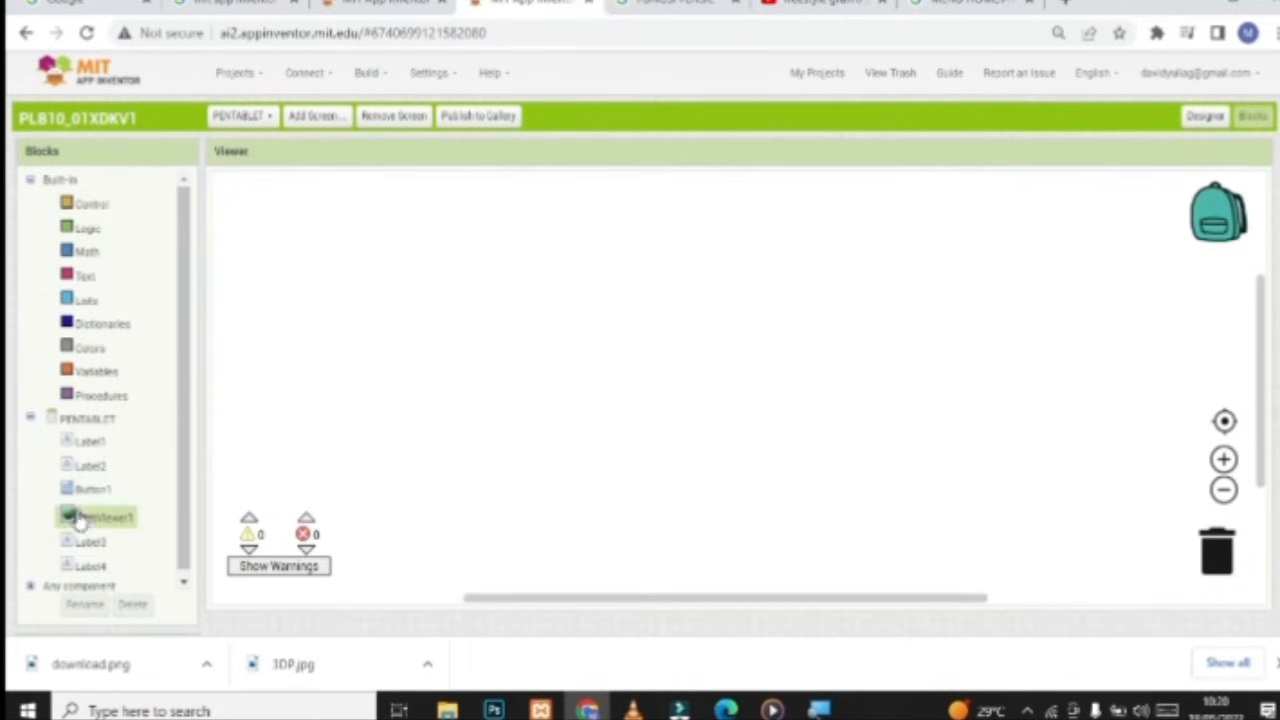
left_click(90, 489)
left_click_drag(263, 224, 309, 262)
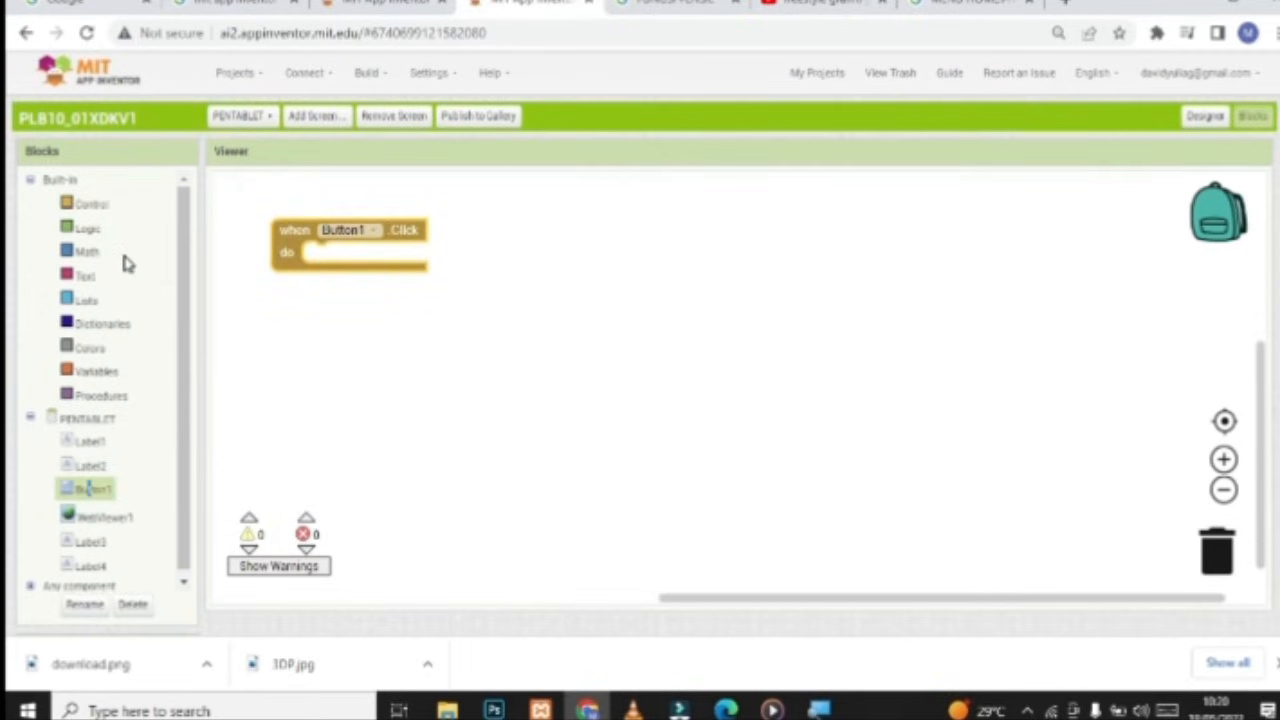
Insert an open another screen block into the PENTABLET screen's Button1 handler with MENU as its screen name
left_click(90, 205)
scroll(300, 420, "down", 5)
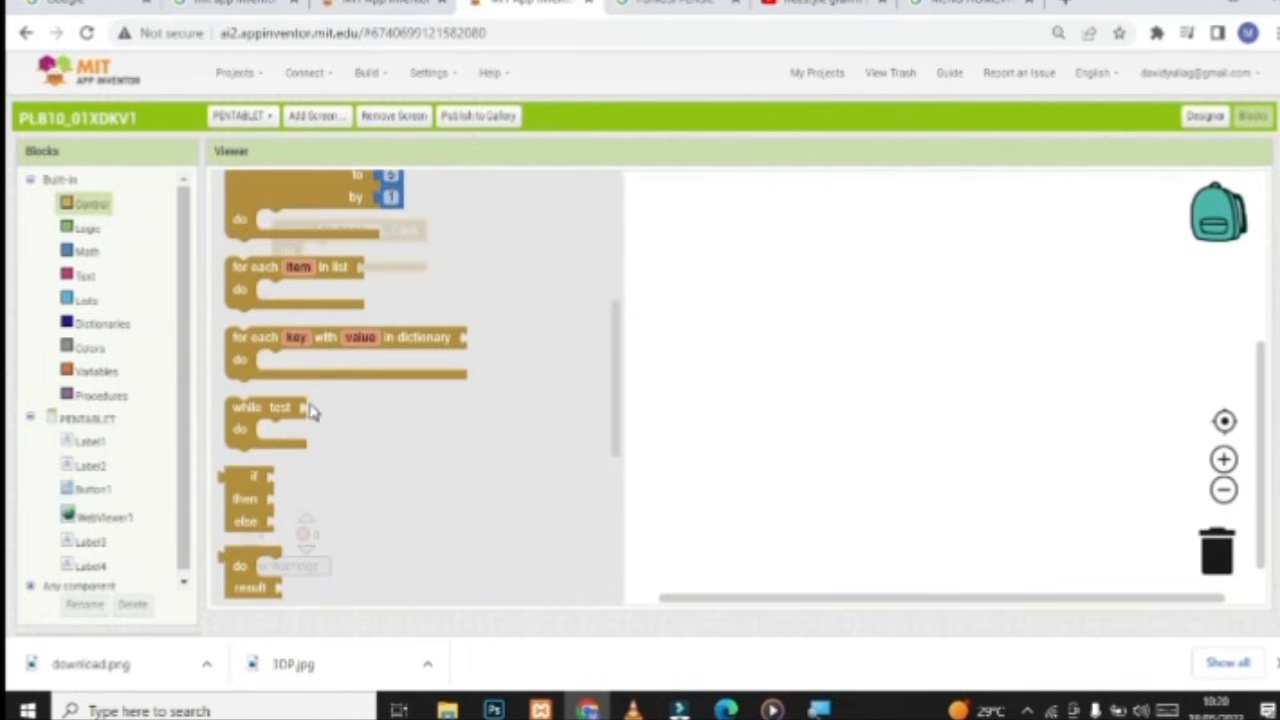
scroll(318, 408, "down", 3)
left_click_drag(303, 316, 383, 263)
left_click(565, 257)
left_click(569, 288)
left_click(536, 327)
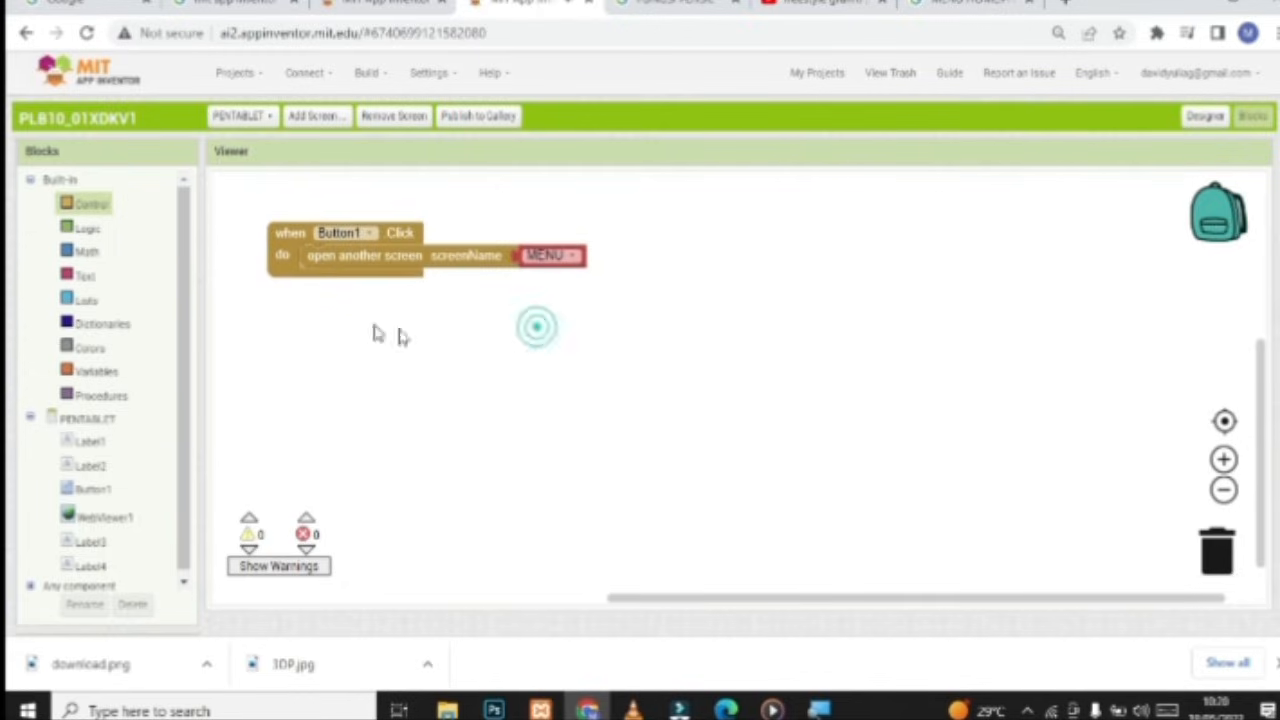
Switch to the PRINT3D screen and add a Click event handler for its Button1
left_click(262, 116)
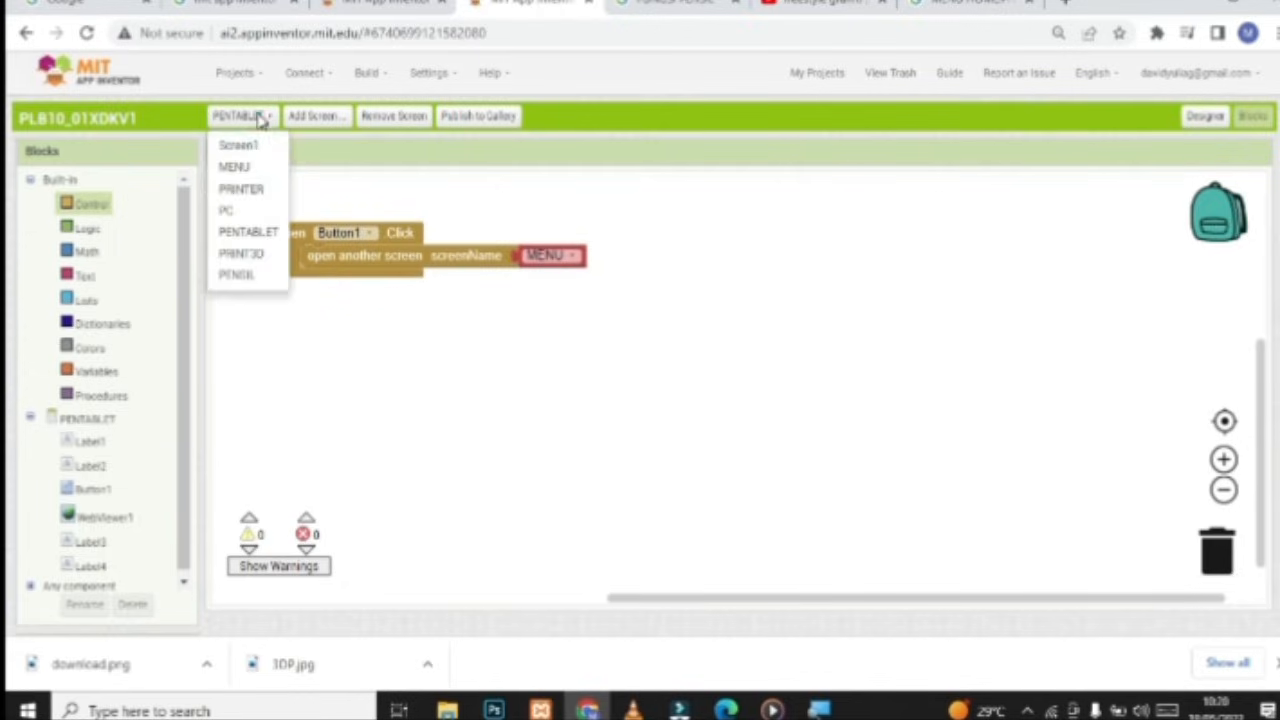
left_click(244, 250)
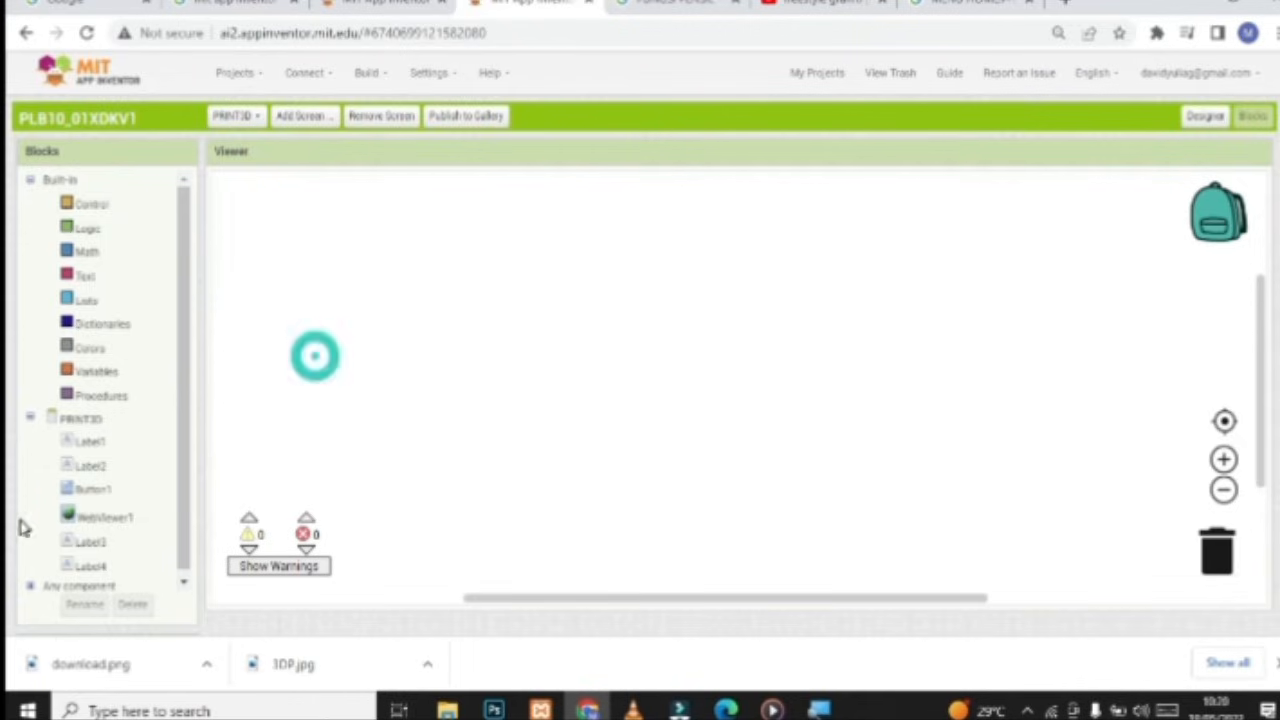
left_click(90, 489)
left_click_drag(240, 212, 245, 220)
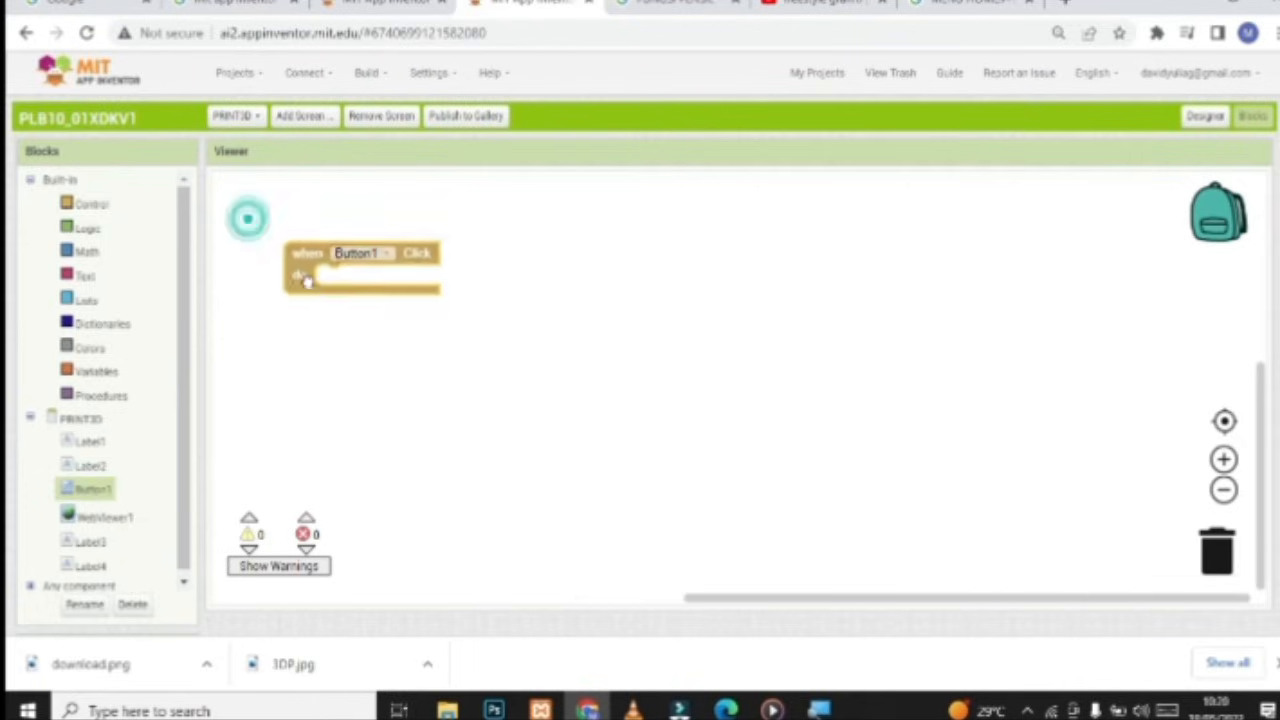
Insert an open another screen block into the PRINT3D screen's Button1 handler, opening the MENU screen
left_click(88, 204)
scroll(272, 421, "down", 5)
left_click_drag(290, 487, 384, 282)
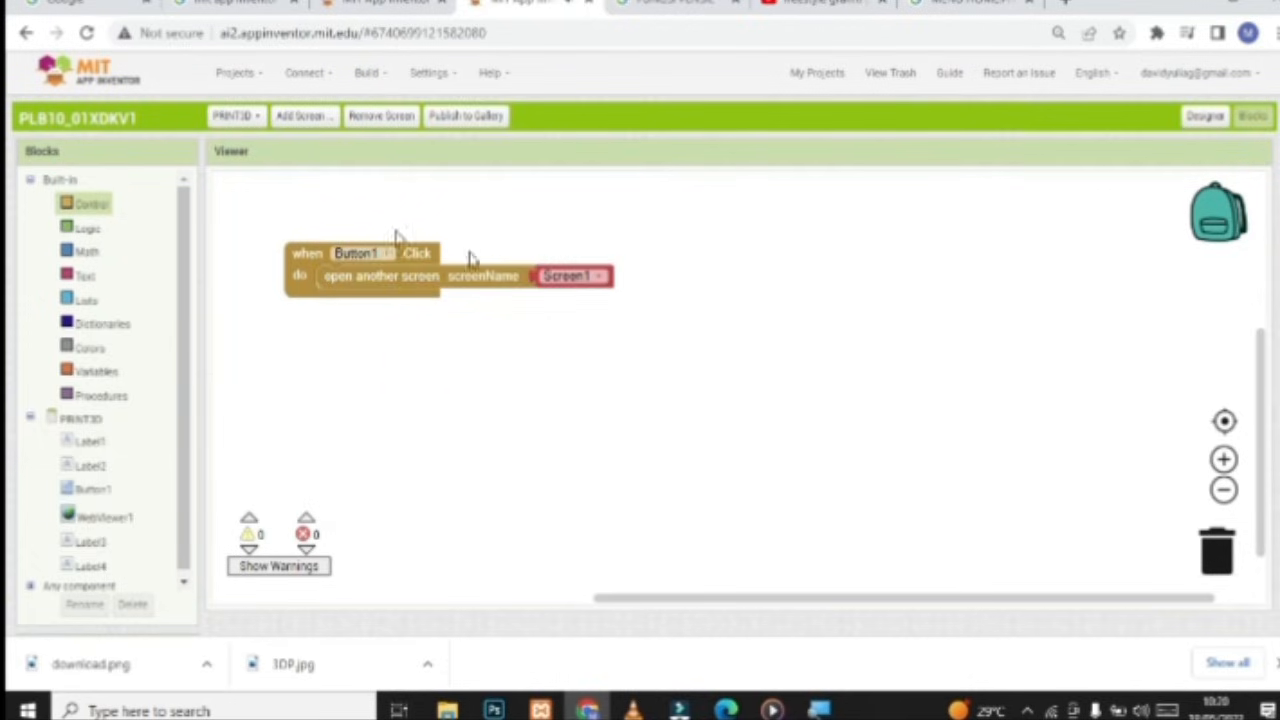
left_click(575, 279)
left_click(586, 313)
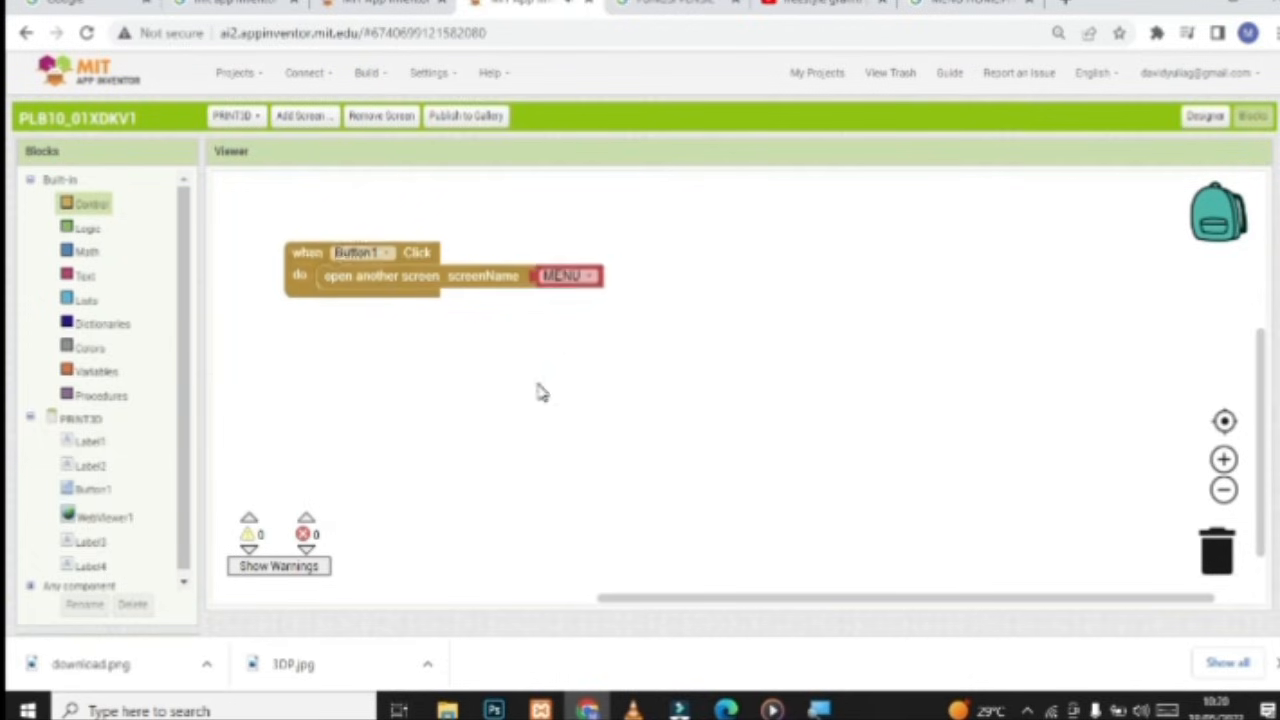
Switch to the PENSIL screen and add a Click event handler for its Button1
left_click(238, 116)
left_click(245, 272)
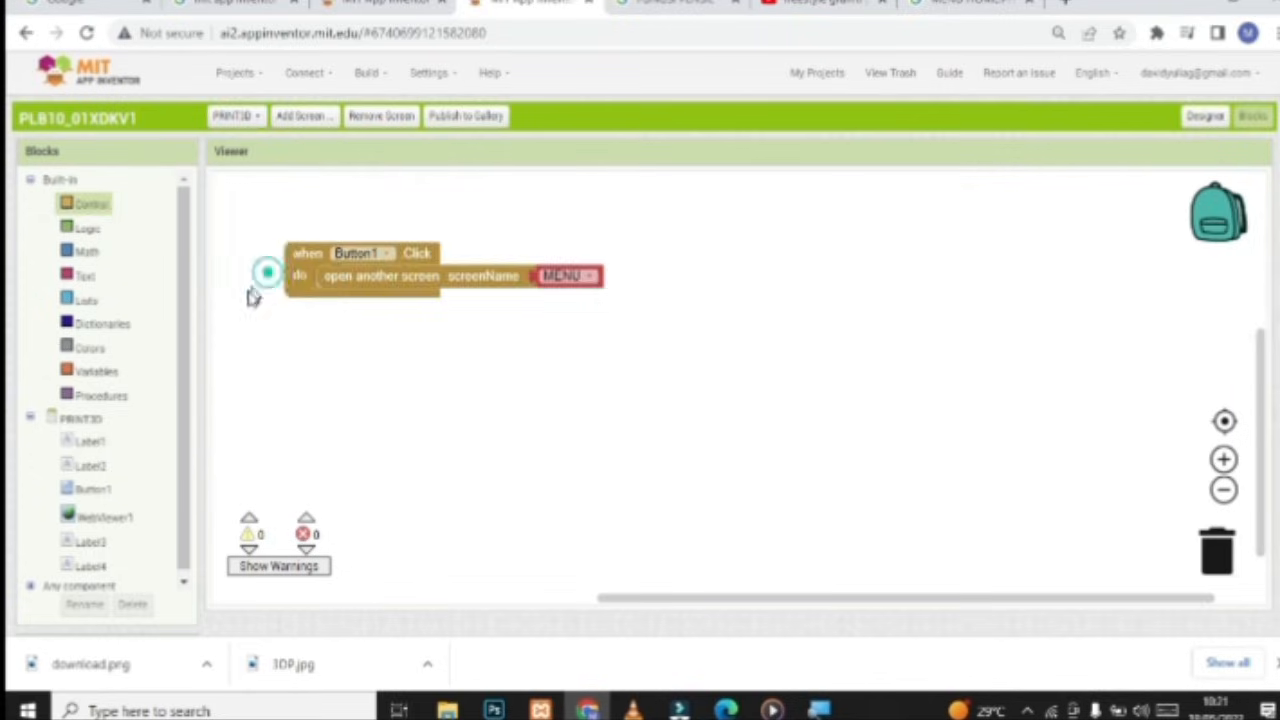
left_click(100, 490)
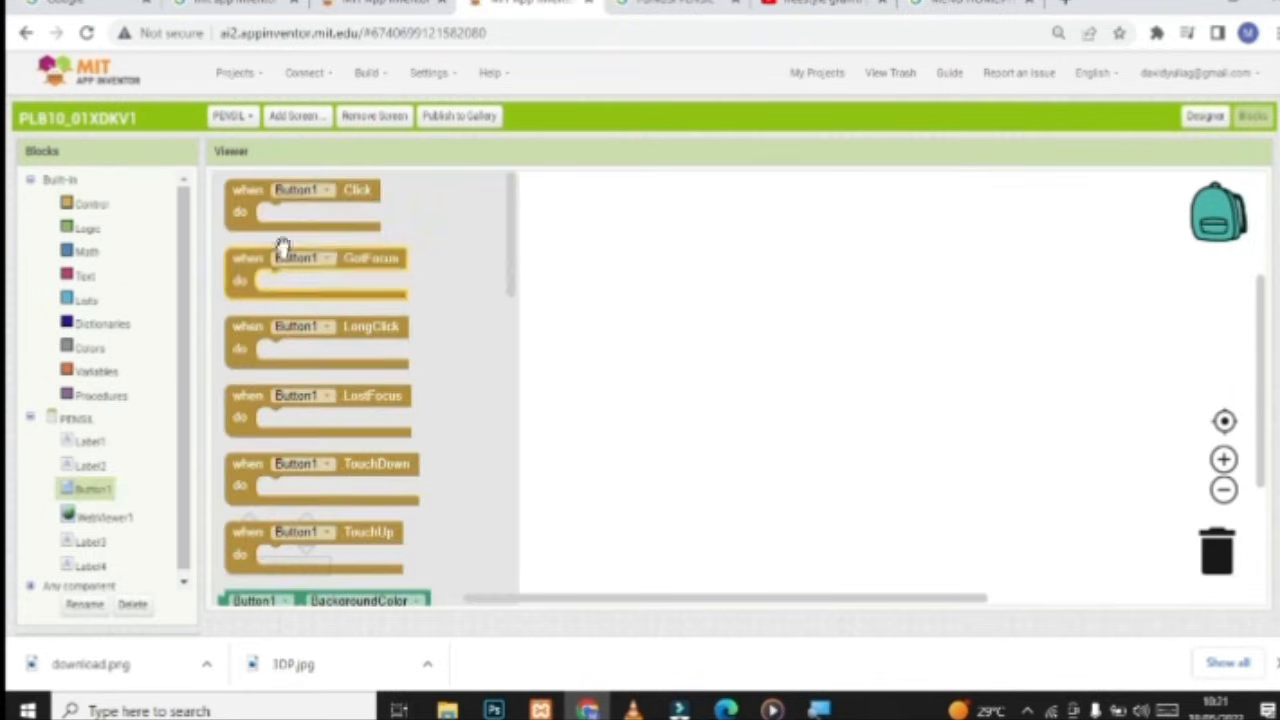
left_click_drag(263, 213, 335, 278)
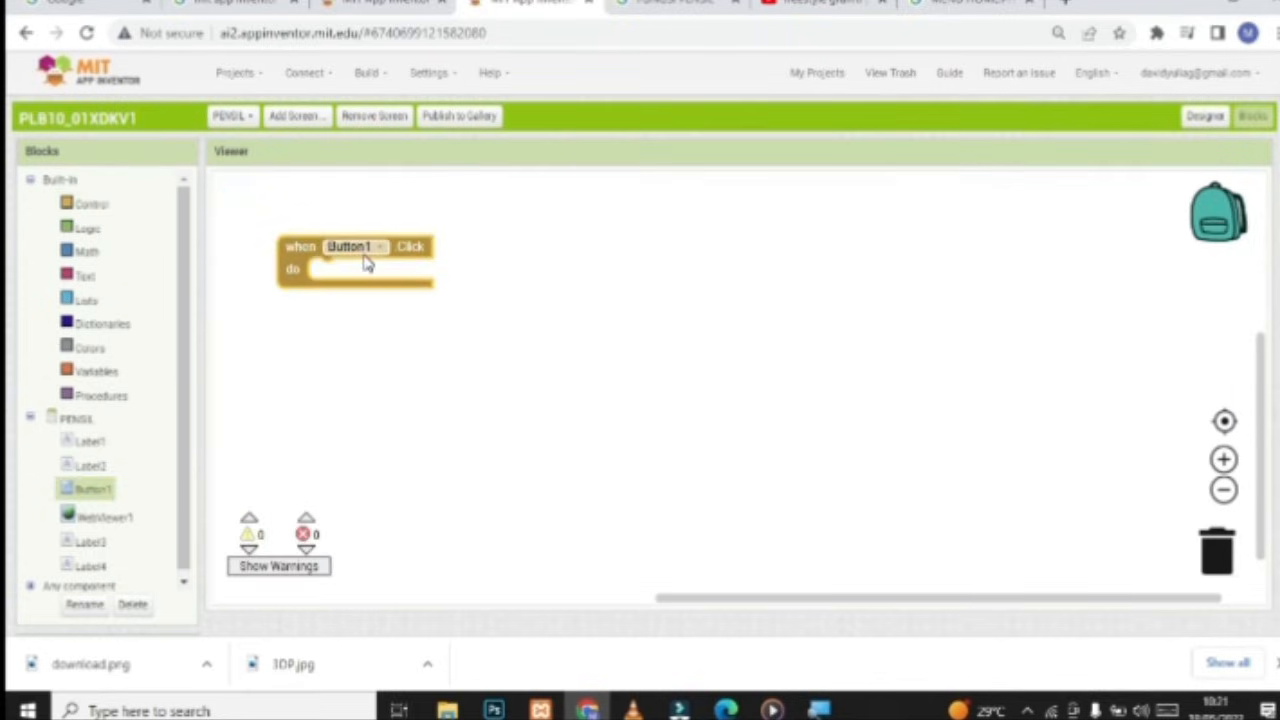
Insert an open another screen block into the PENSIL screen's Button1 handler with MENU as its screen name
left_click(88, 204)
scroll(330, 423, "down", 3)
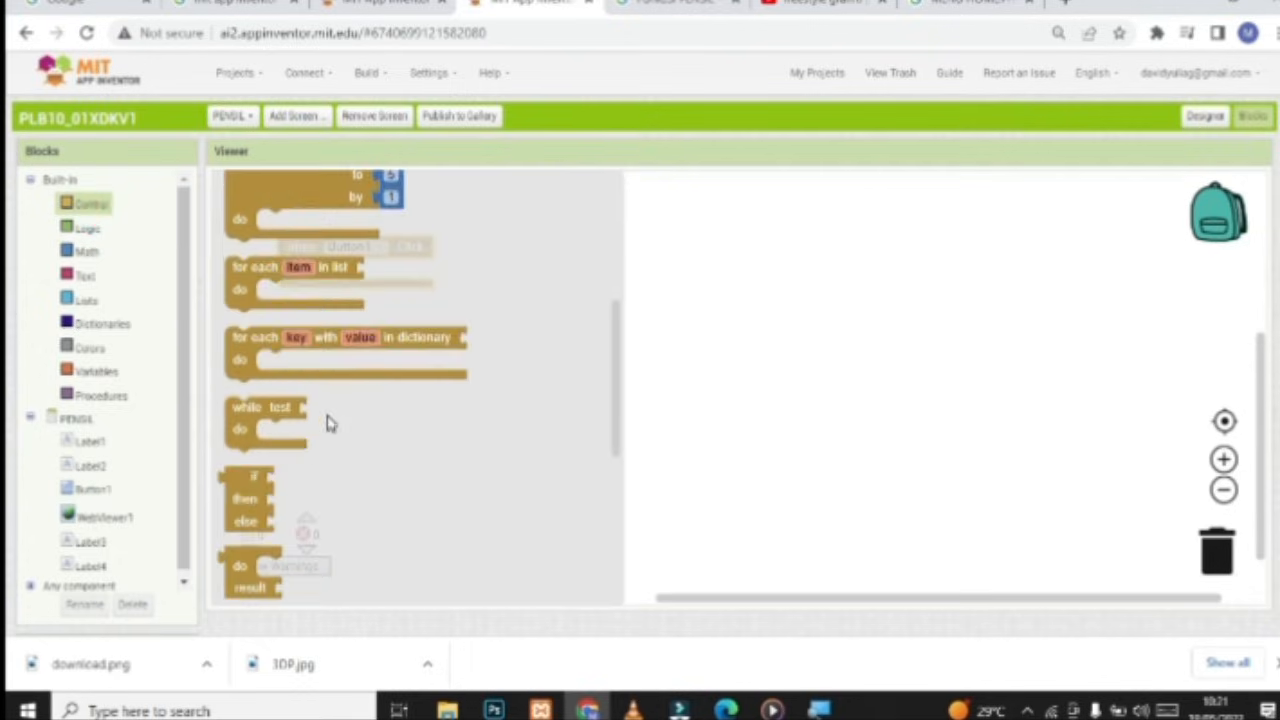
scroll(330, 423, "down", 5)
left_click_drag(297, 312, 382, 273)
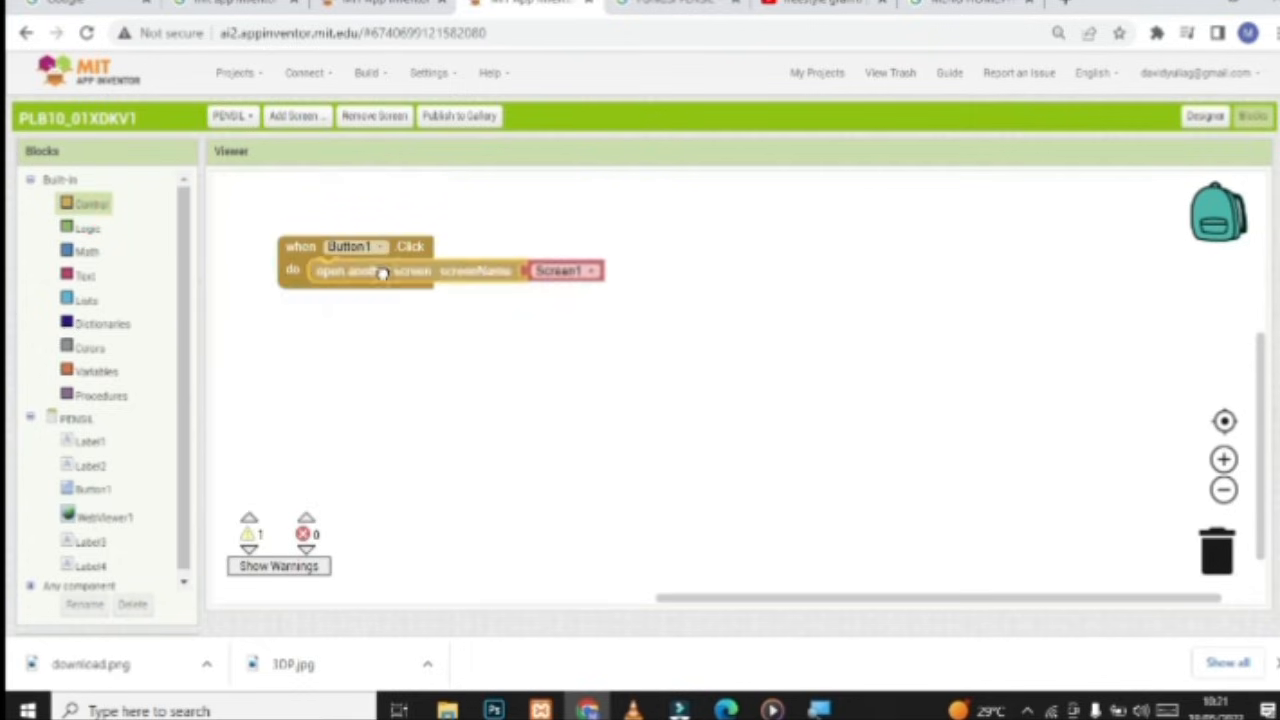
left_click(566, 271)
left_click(566, 305)
left_click(616, 399)
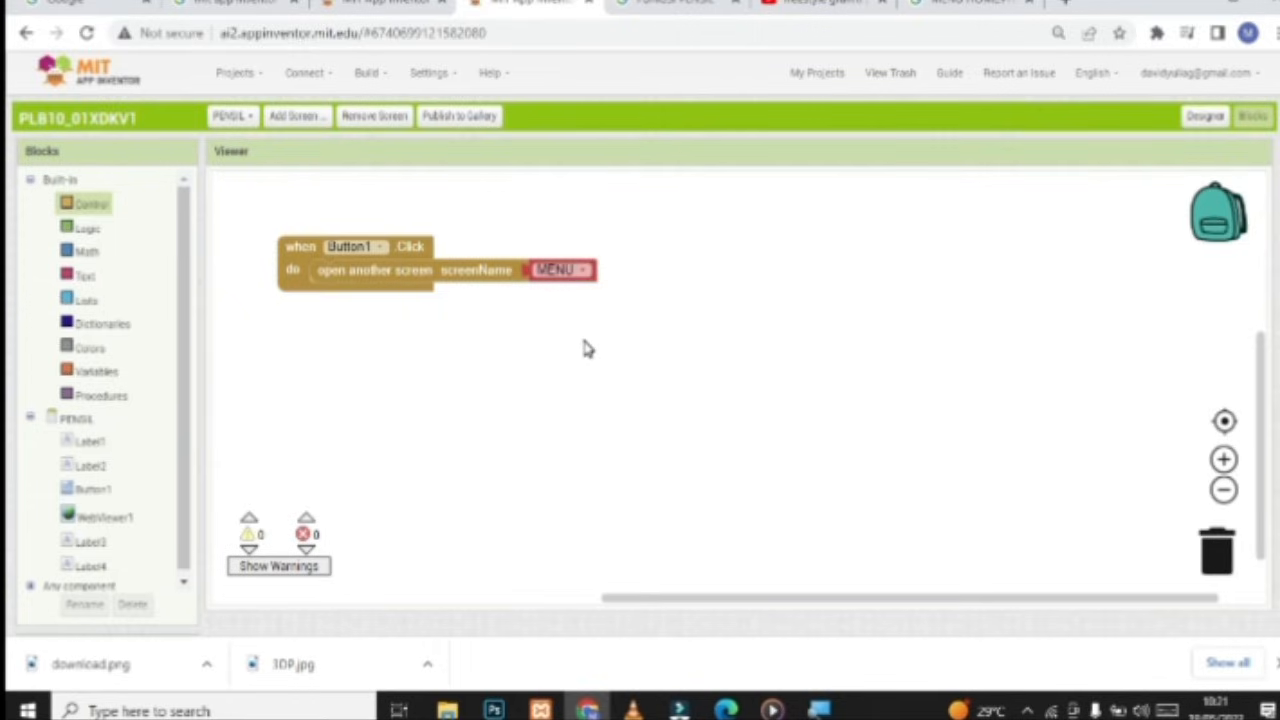
scroll(432, 386, "up", 2)
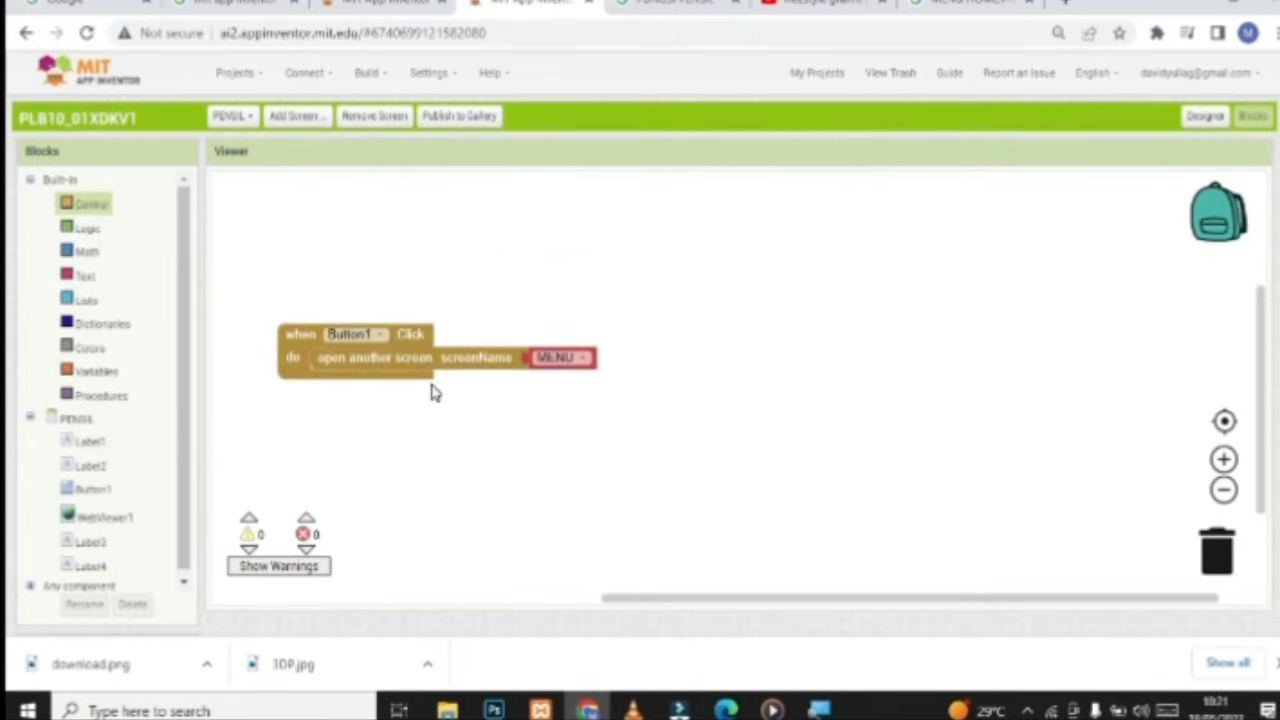
scroll(419, 375, "down", 2)
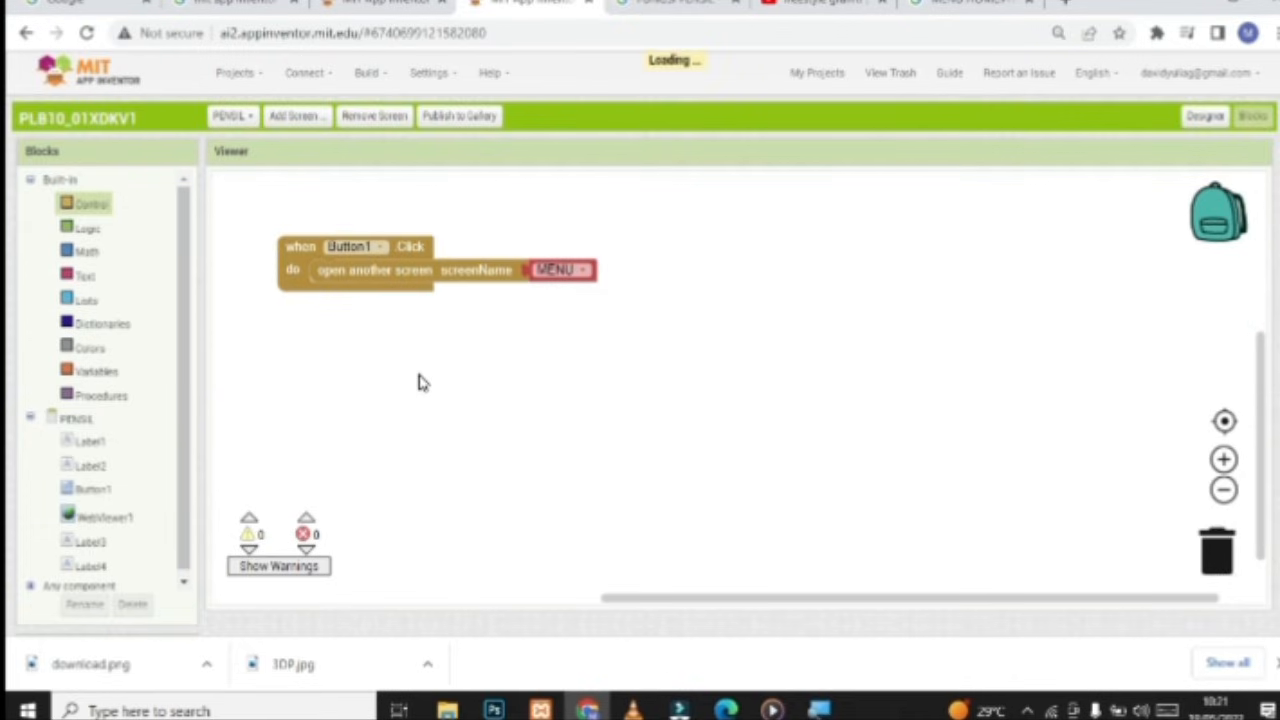
Check the timer blocks of Screen1 and open the Designer view
left_click(246, 122)
left_click(249, 146)
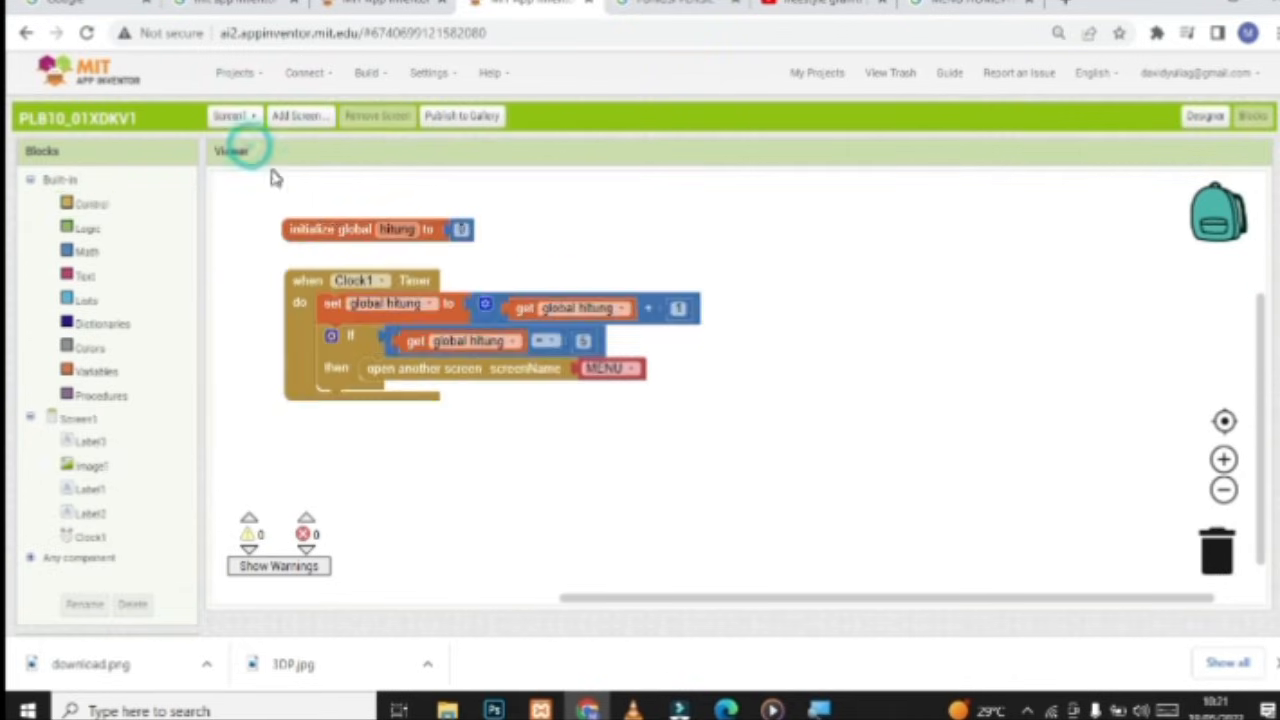
left_click(1205, 118)
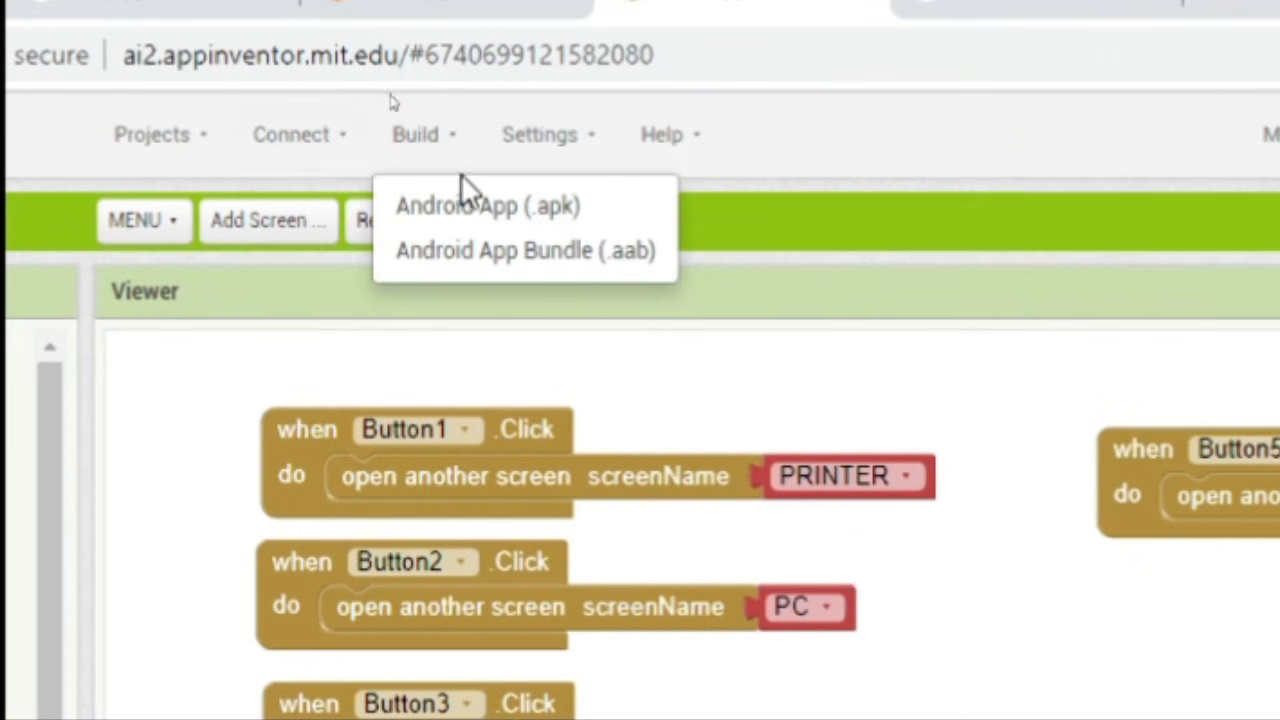
Build the project as an Android App (.apk) and show the MENU screen in the Designer
left_click(443, 209)
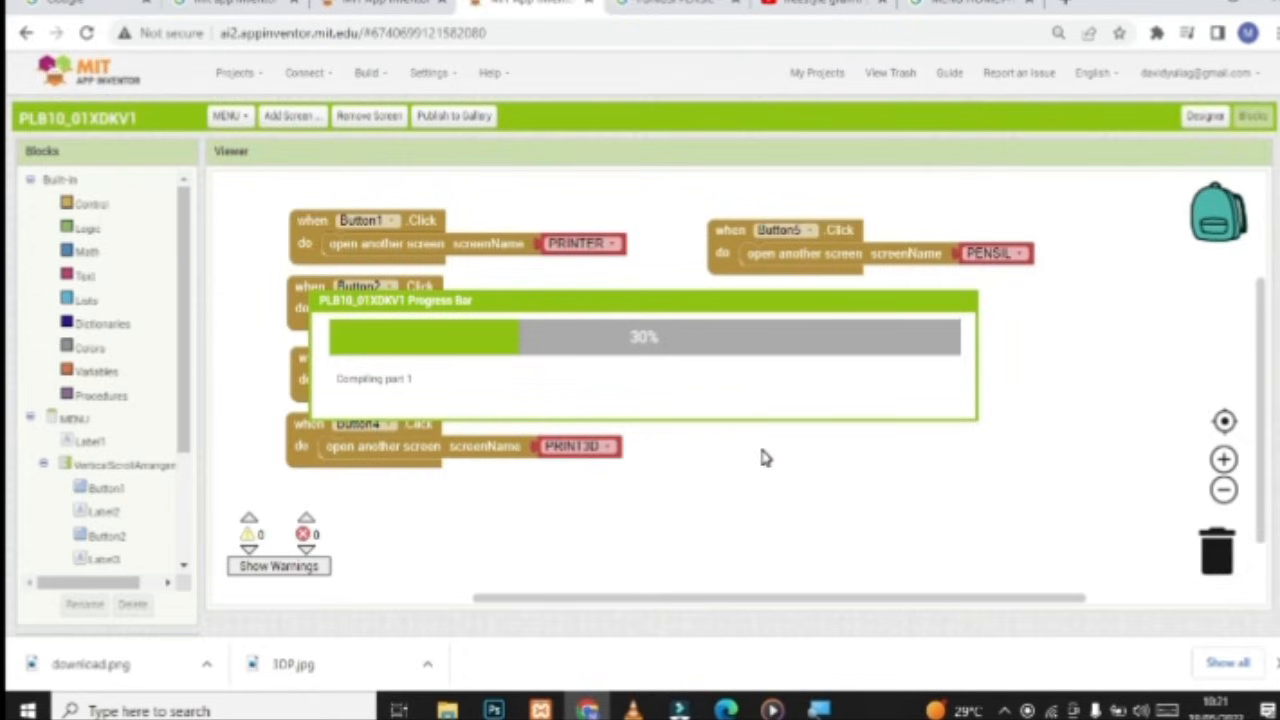
left_click(784, 499)
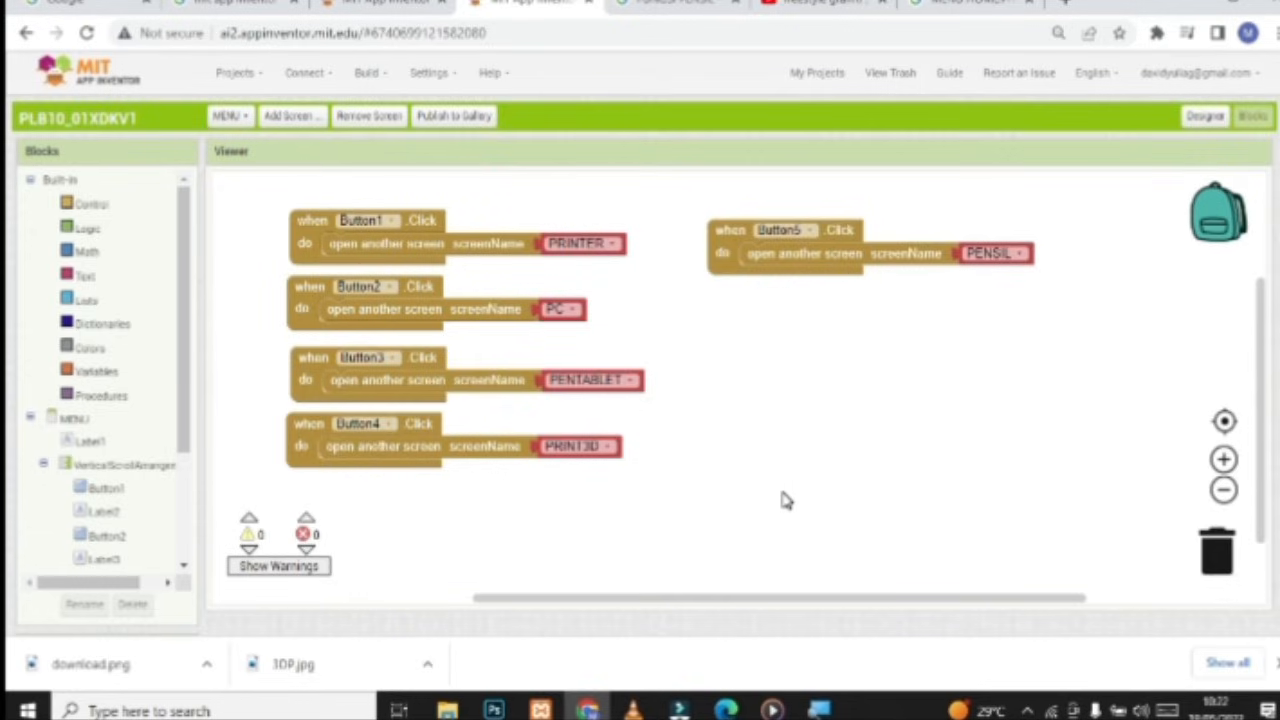
left_click(1207, 119)
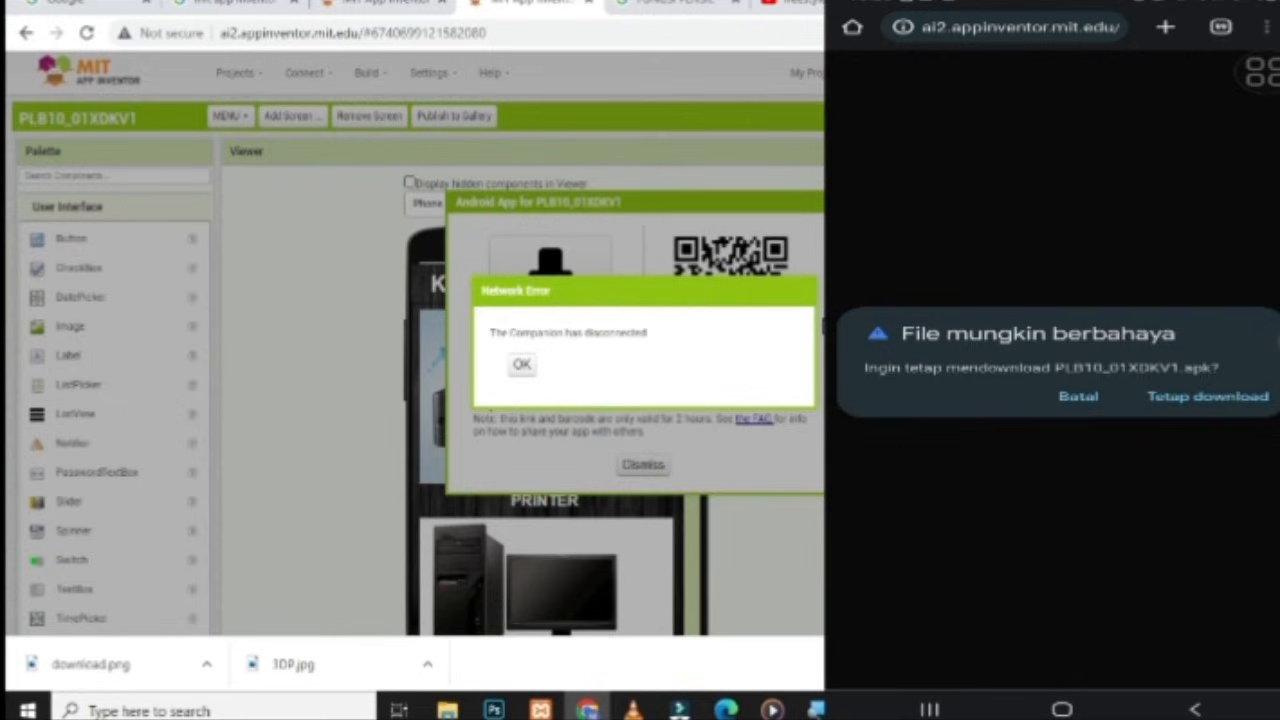
Allow the download of PLB10_01XDKV1.apk on the phone and dismiss the companion's network error
left_click(1207, 397)
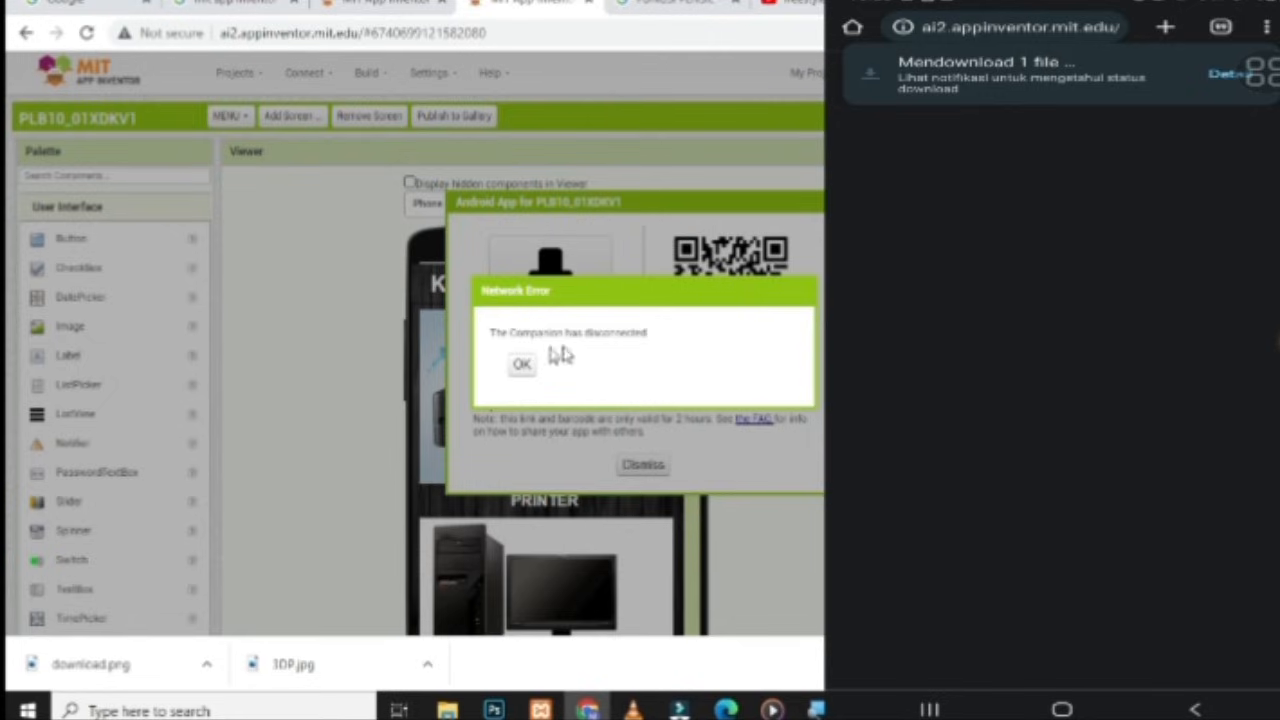
left_click(524, 368)
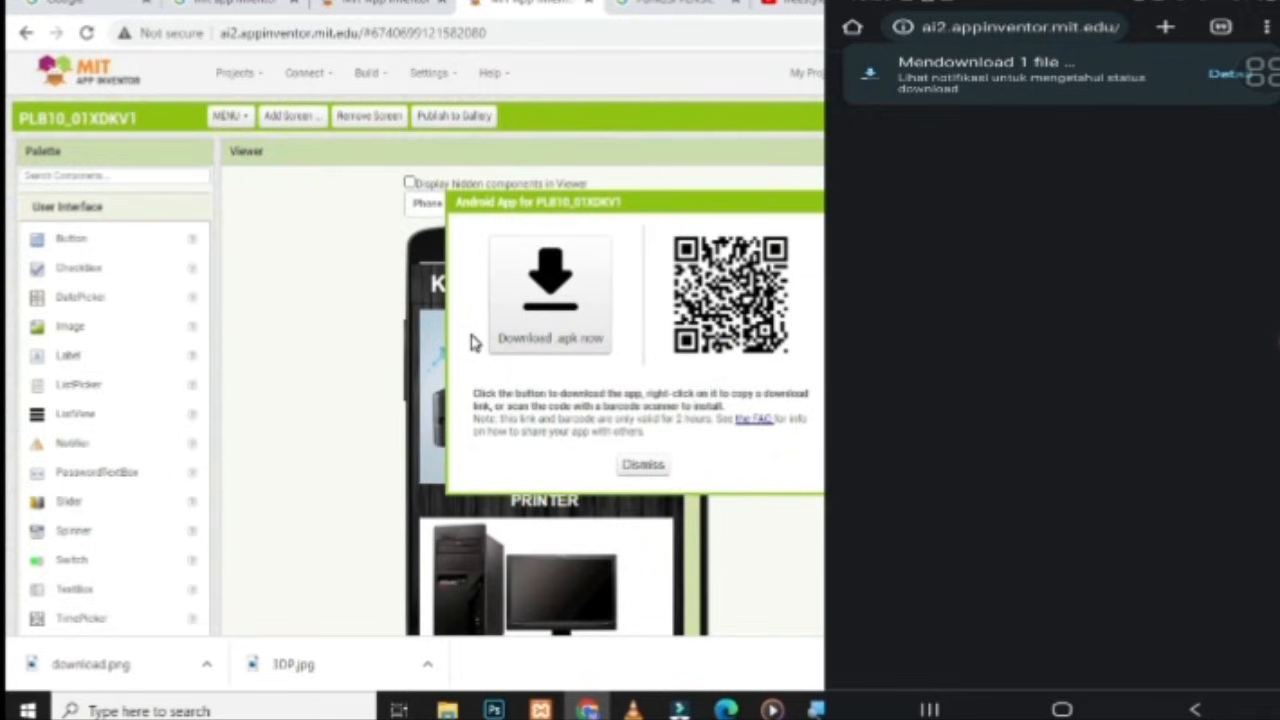